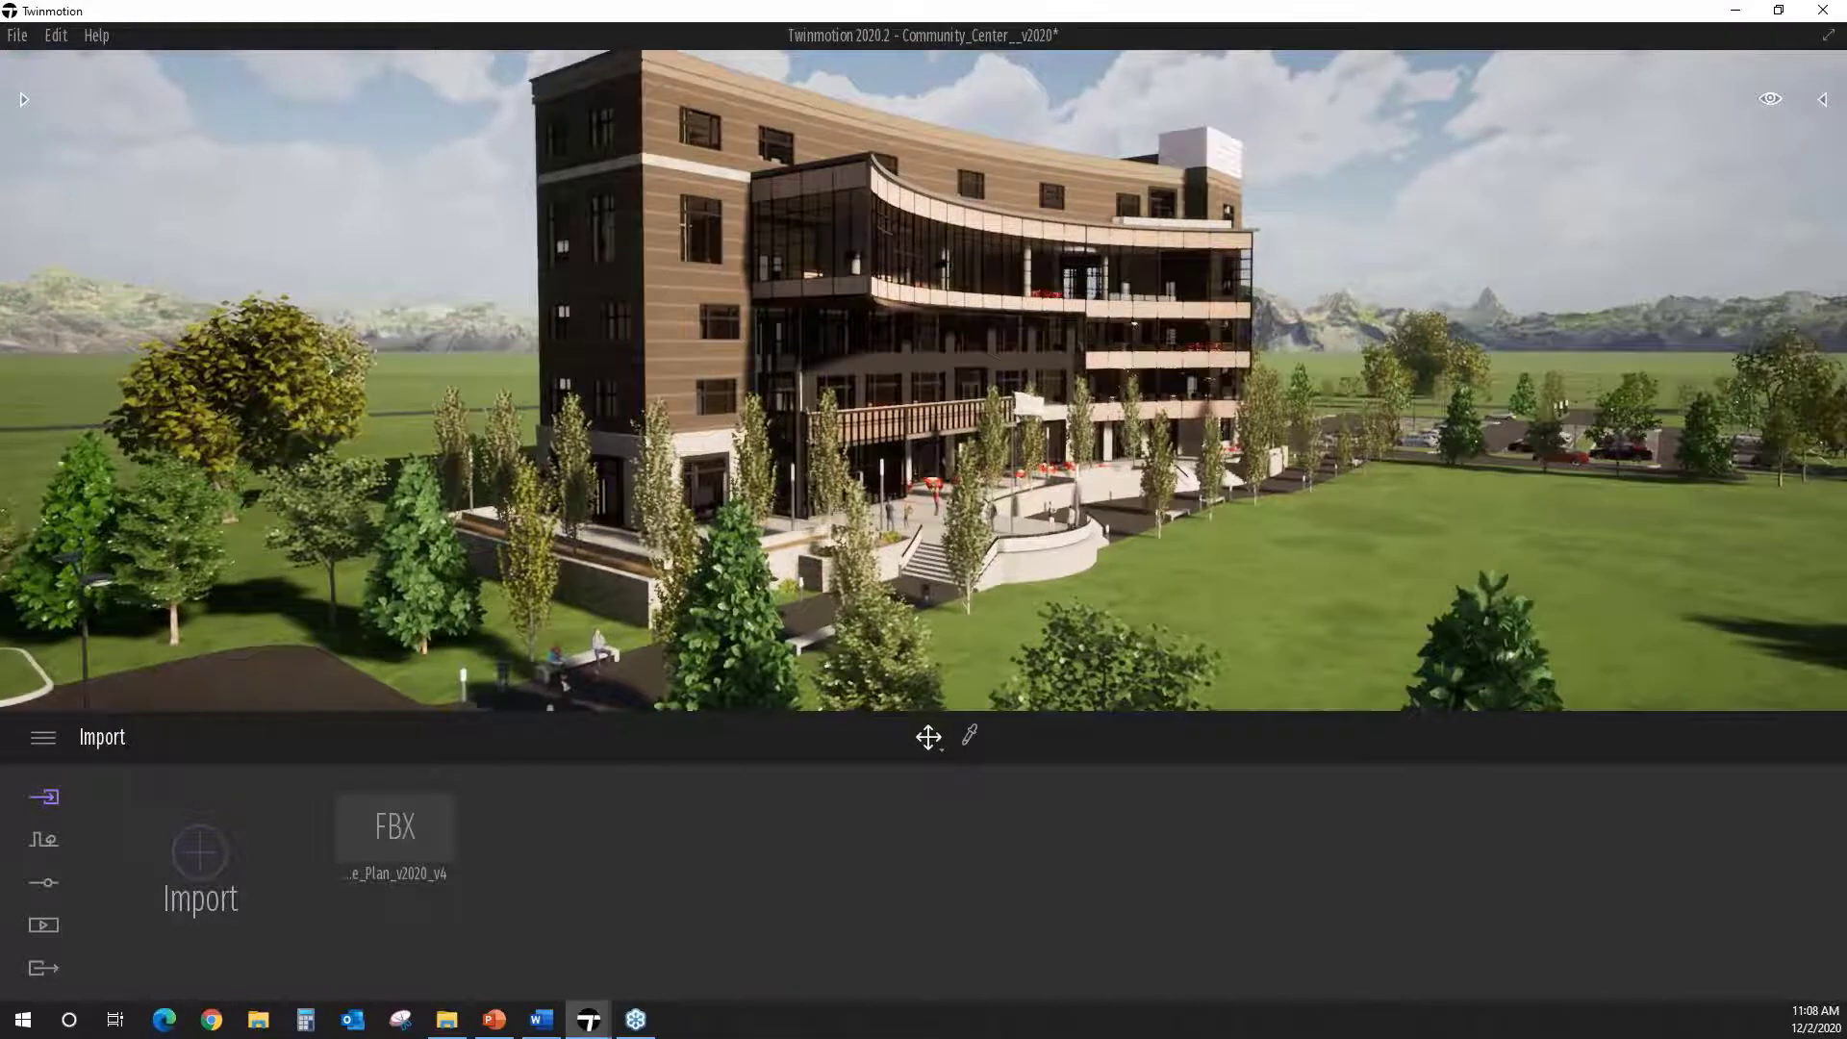
Step: Create a new media image of the building's corner view with the trees and lawn in front
right_click_drag(1133, 324, 1100, 310)
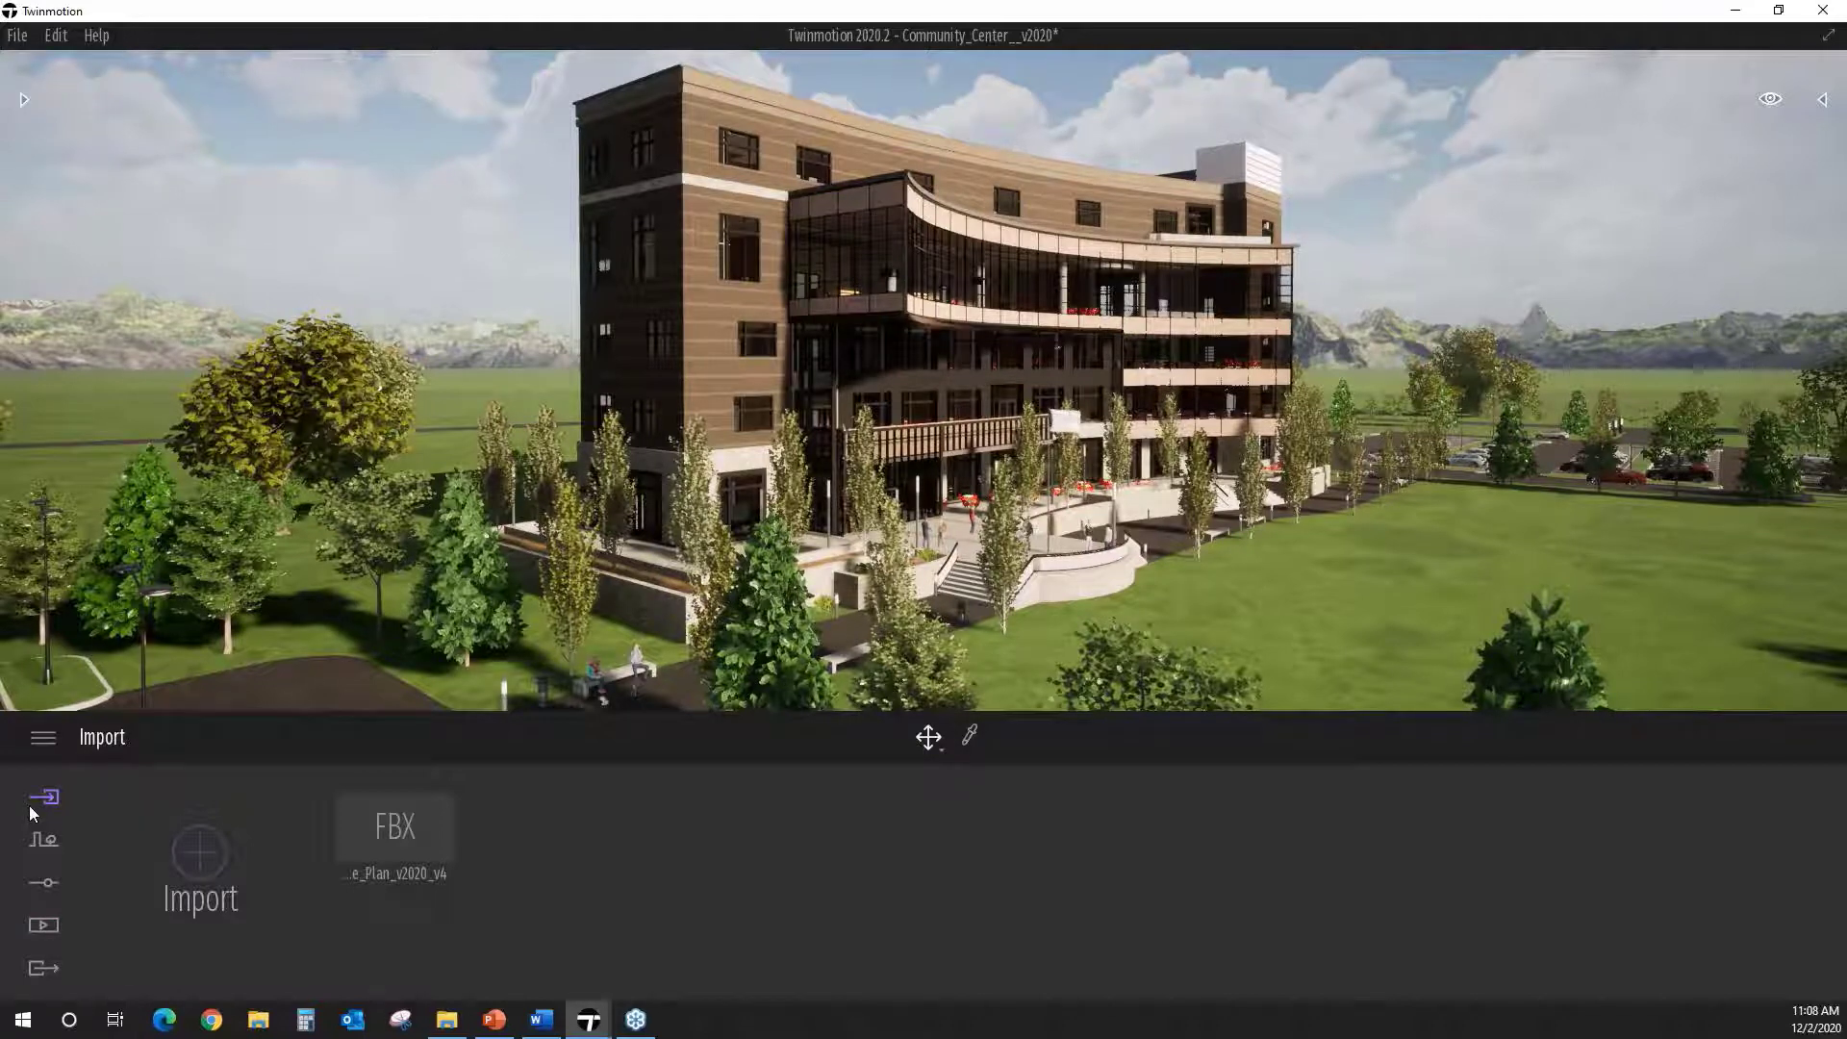
left_click(42, 925)
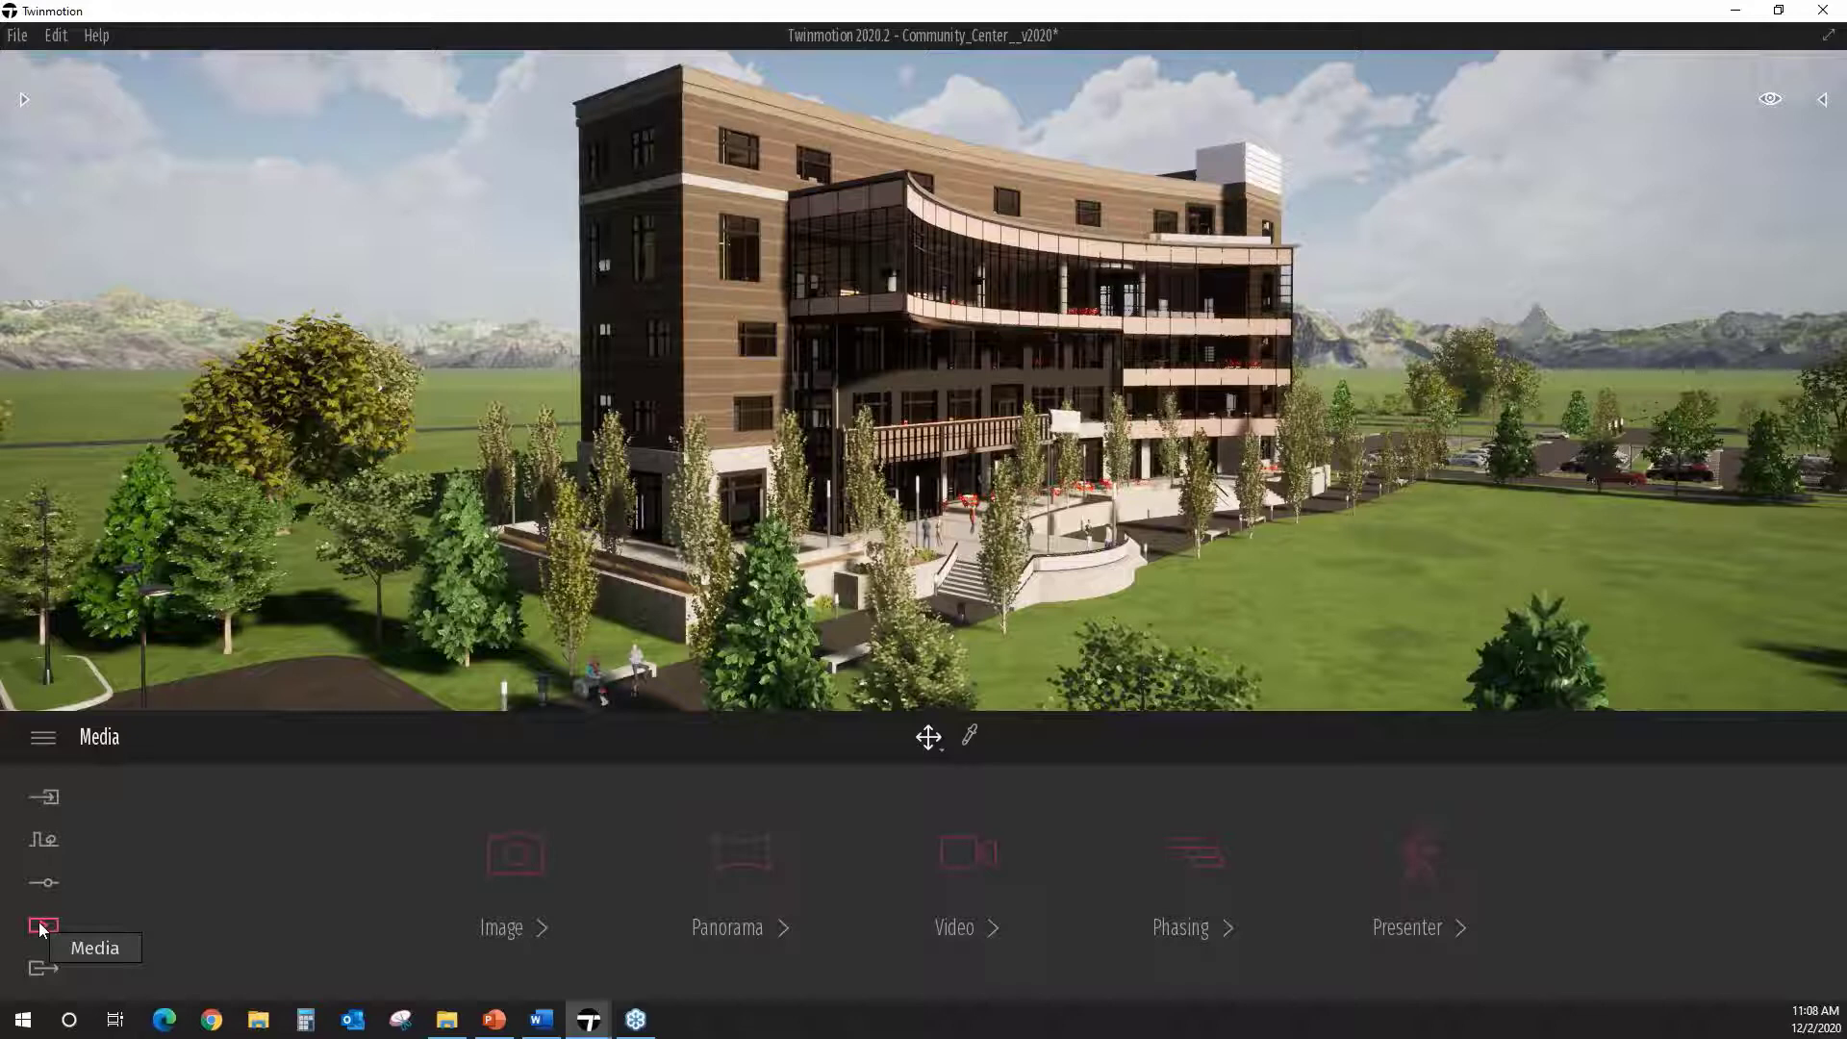
left_click(515, 859)
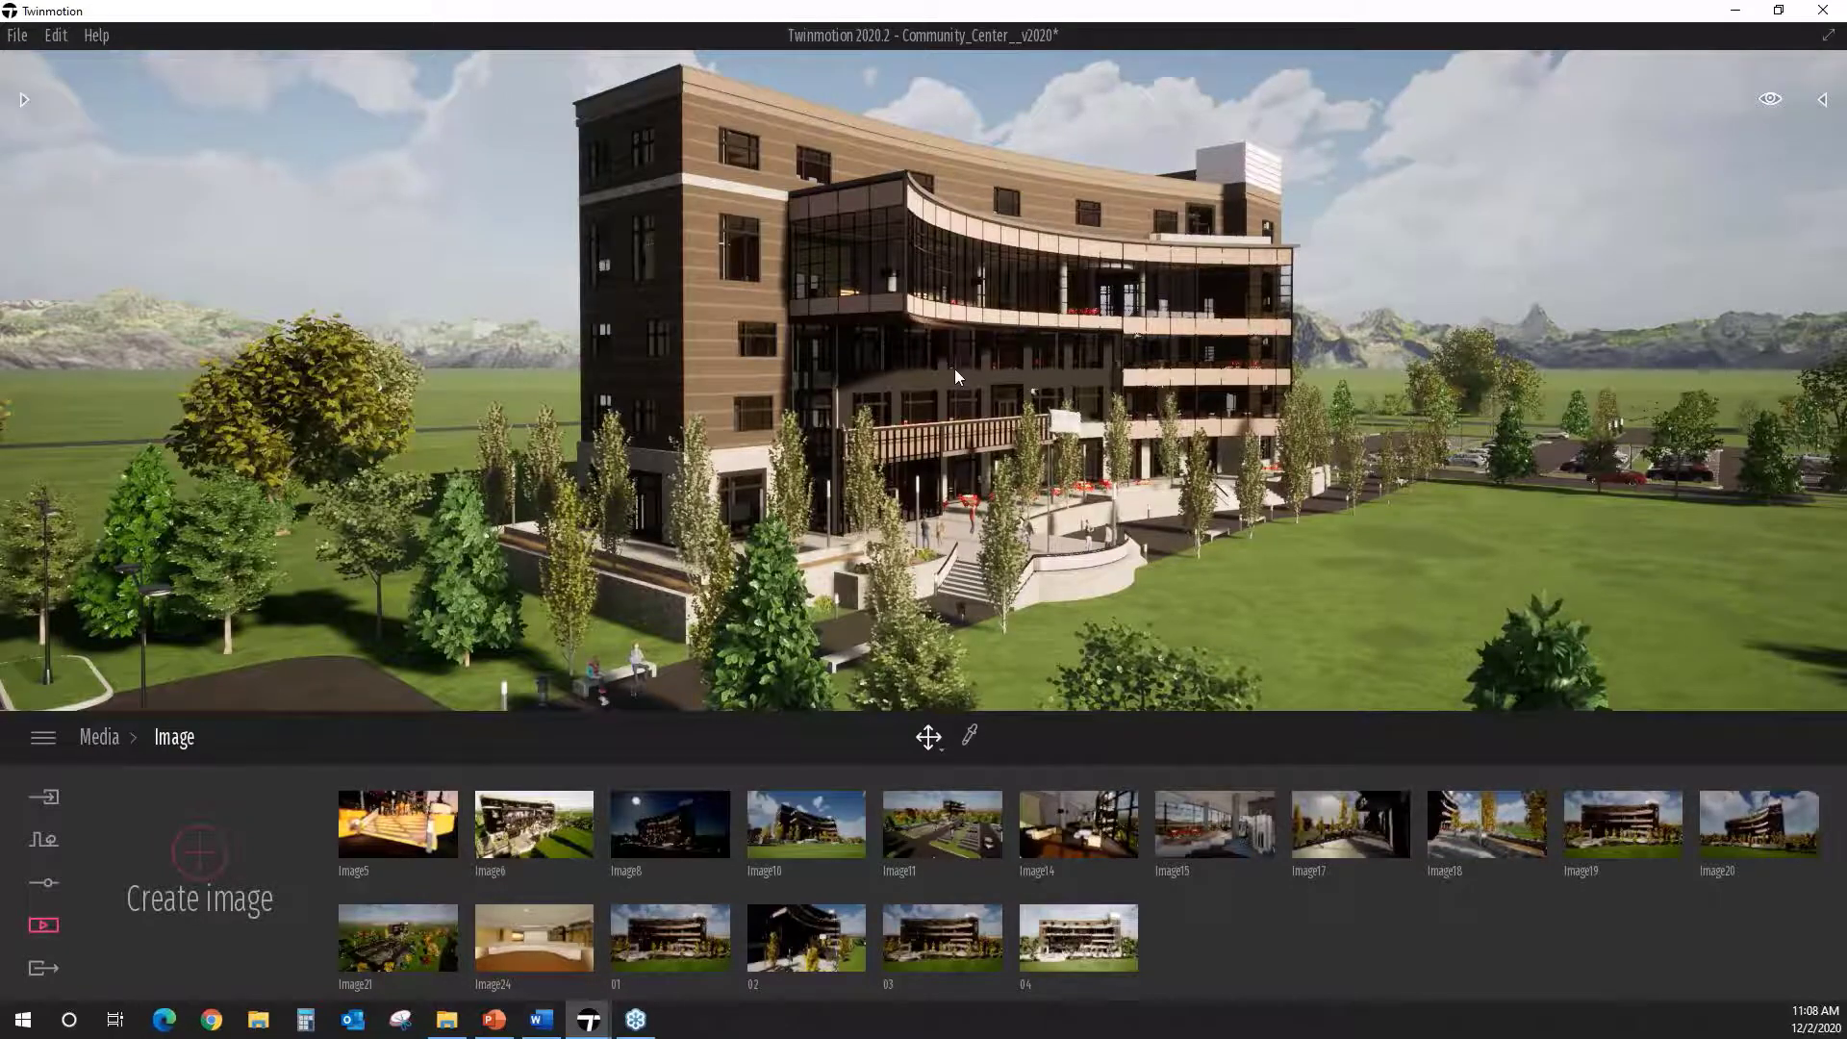
left_click(200, 856)
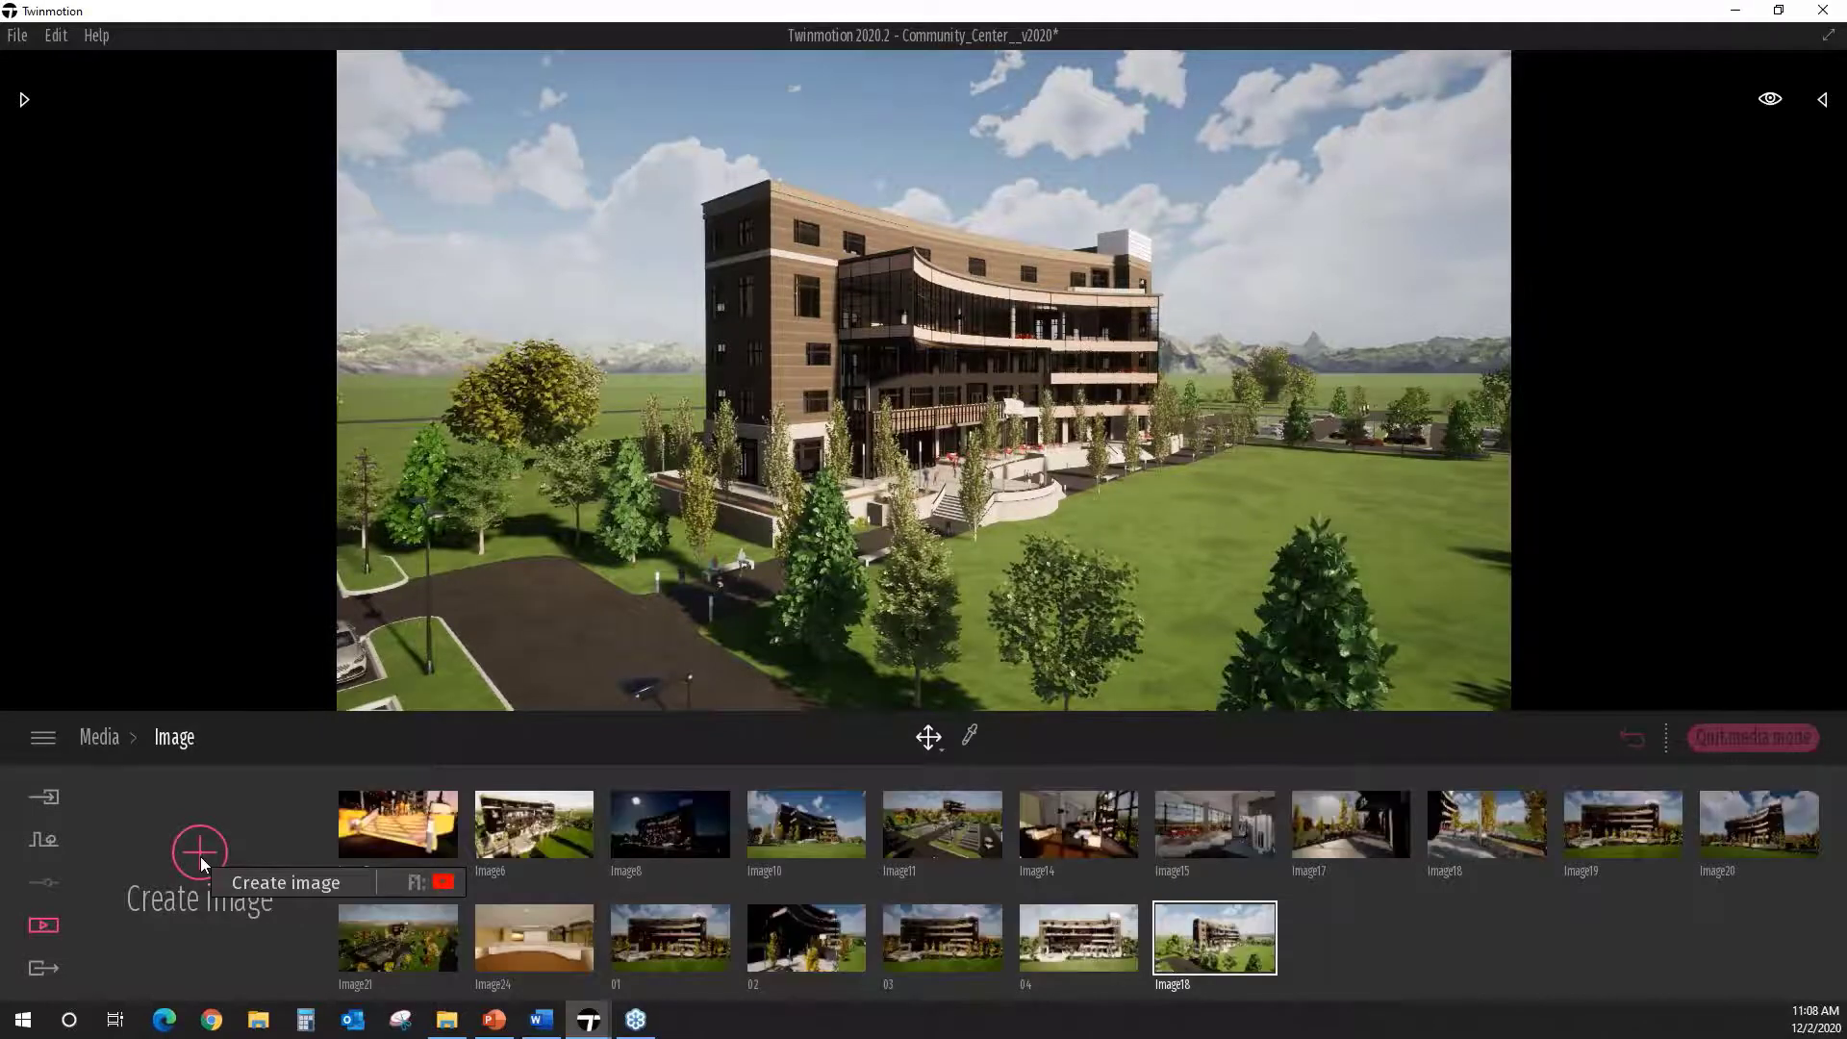
Step: Rename the newly created image to 001
mouse_move(1211, 928)
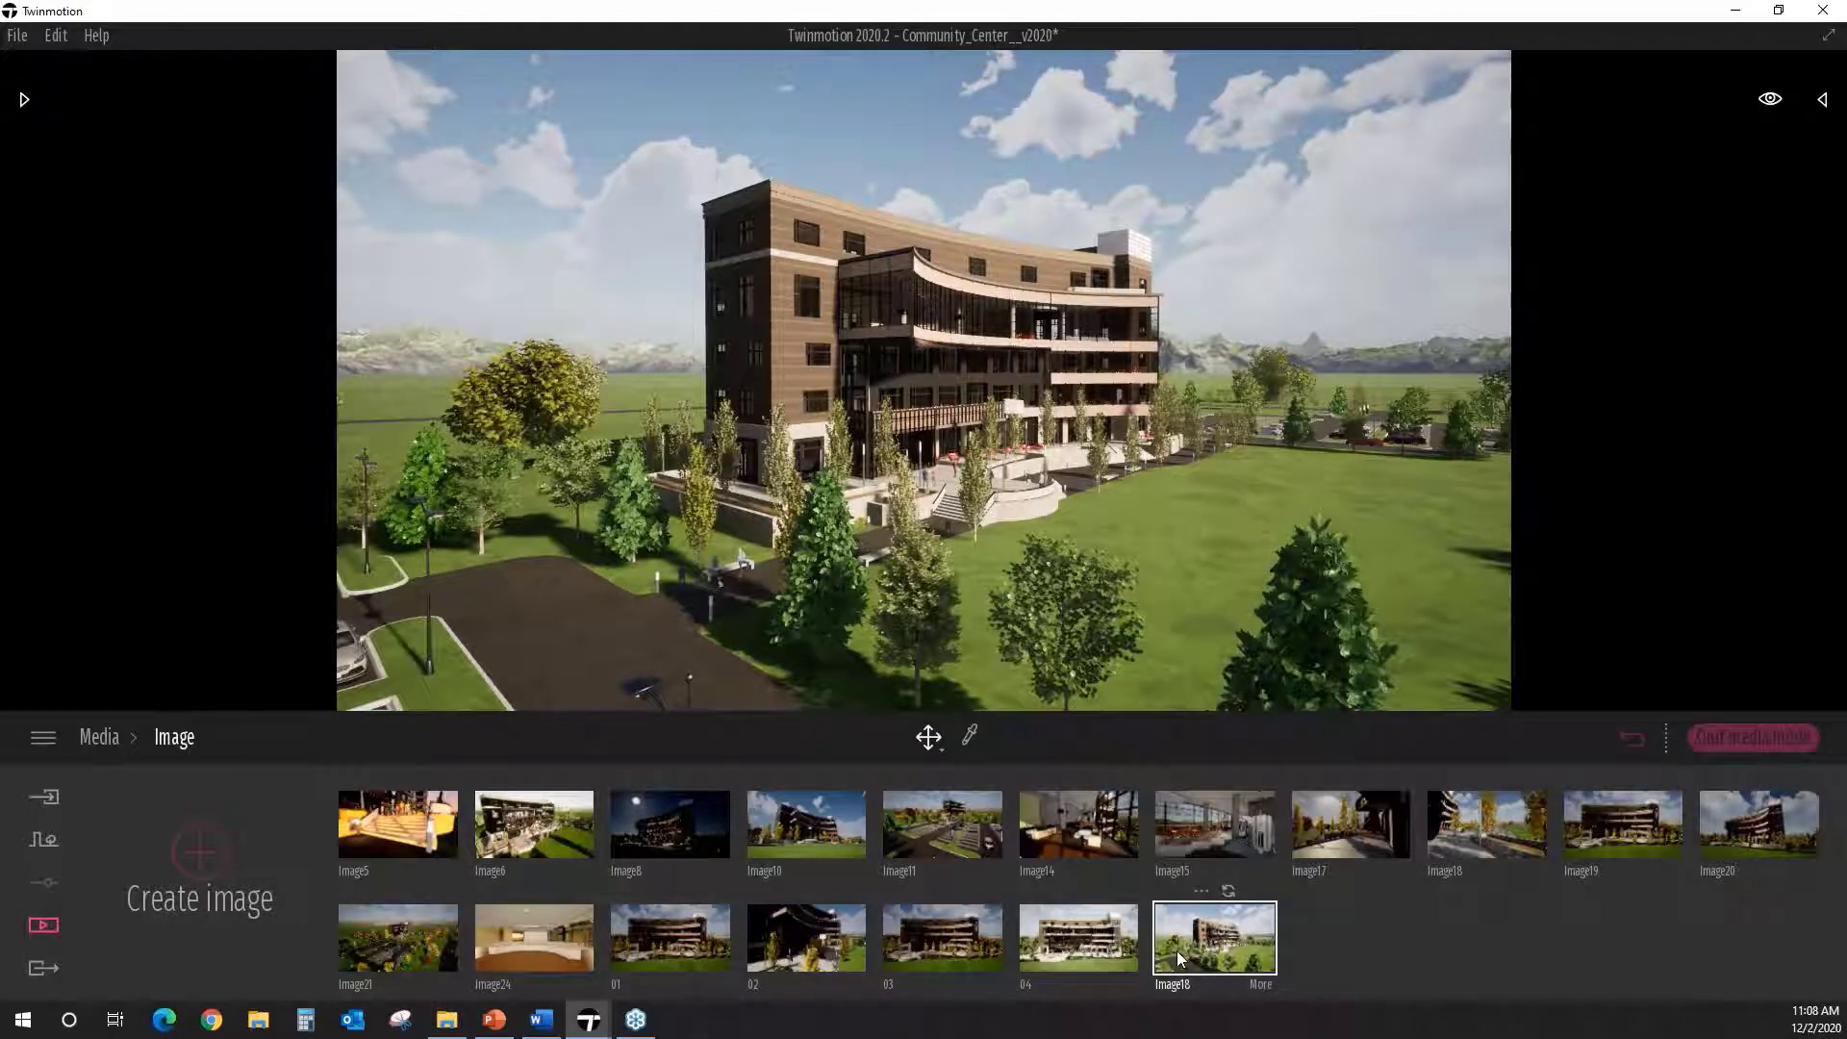
left_click(1205, 892)
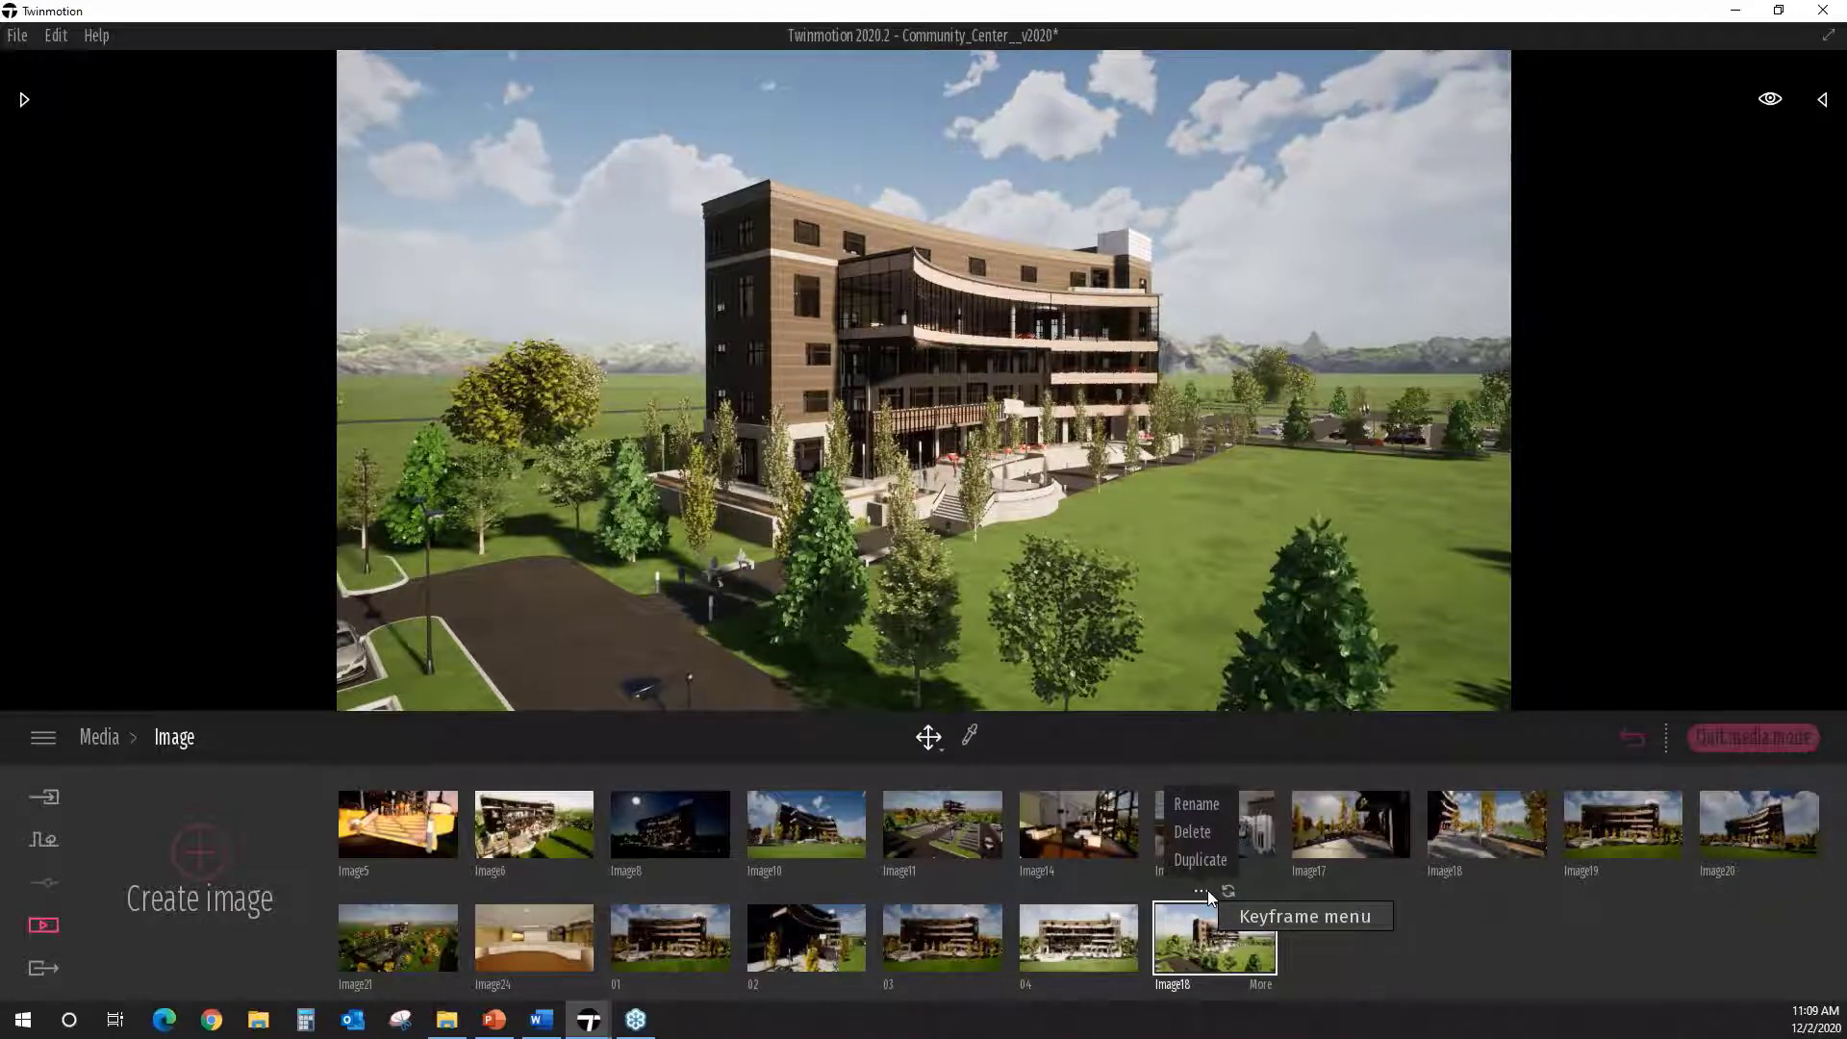
left_click(1193, 808)
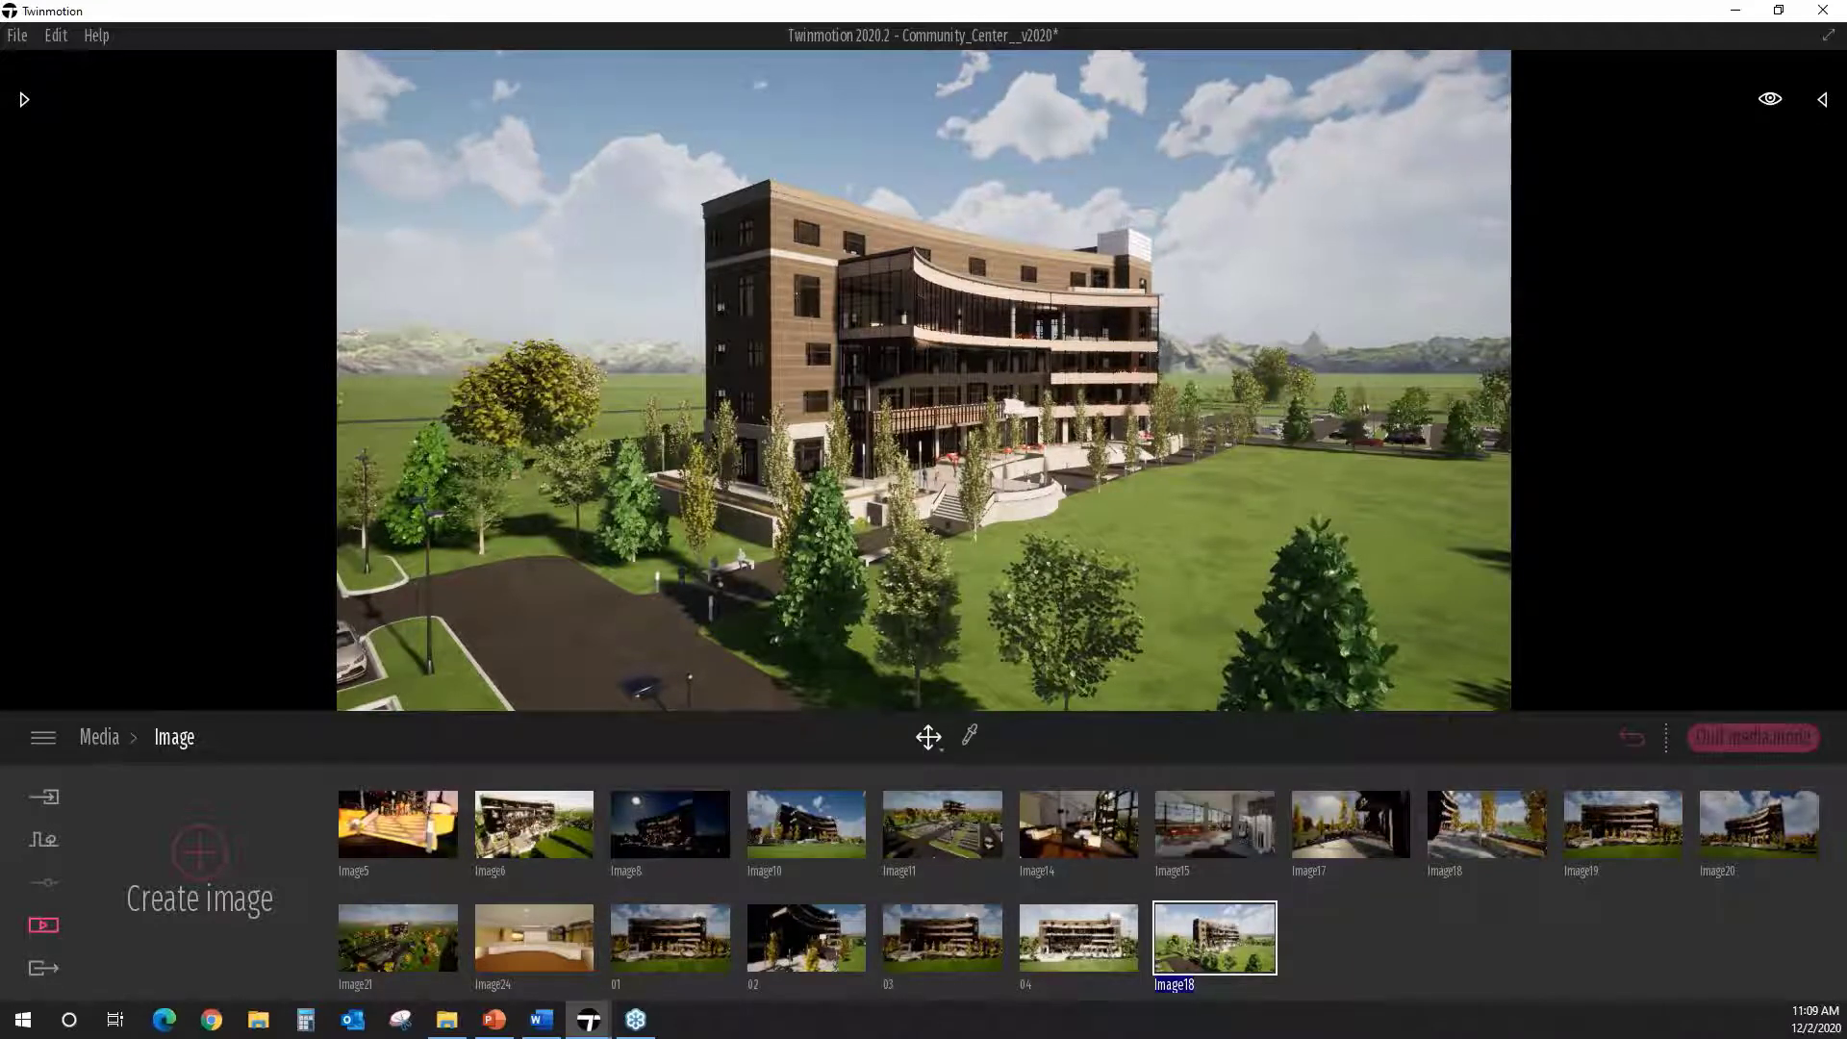
type("001")
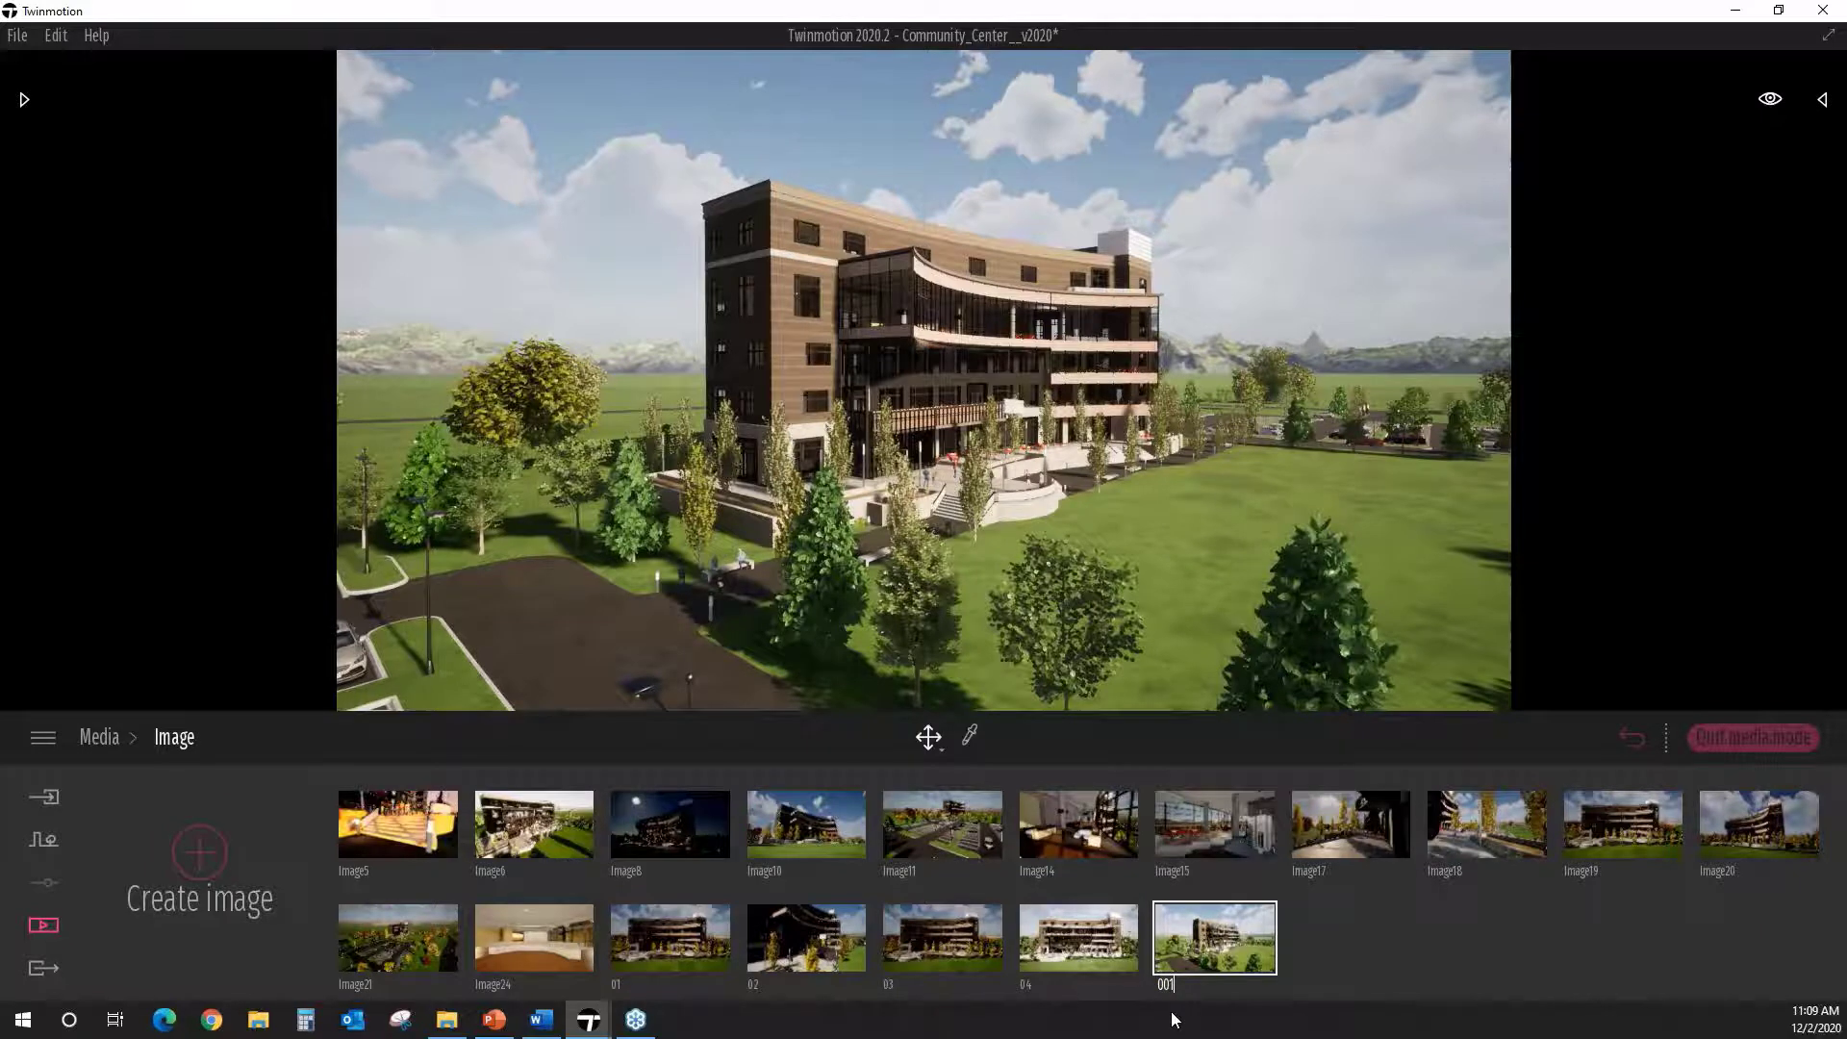
key("Return")
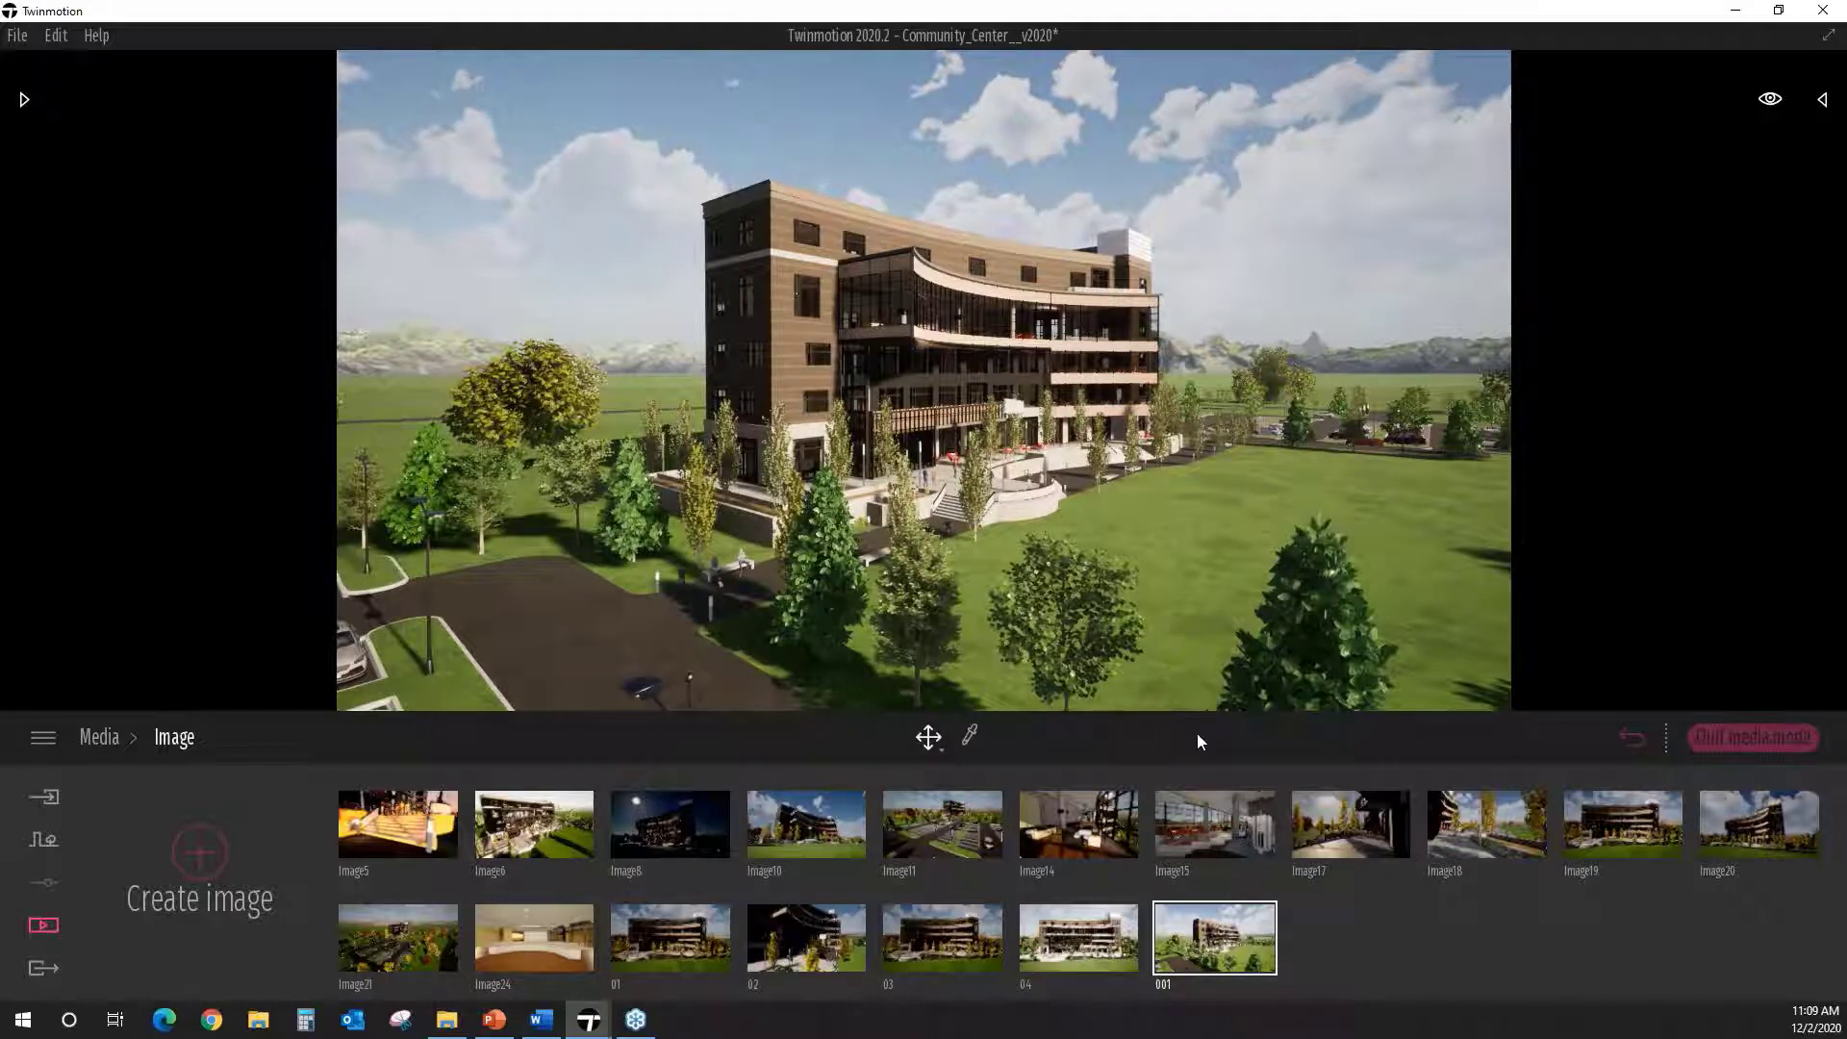
Step: Duplicate image 001 and rename the copy to 002
mouse_move(1212, 923)
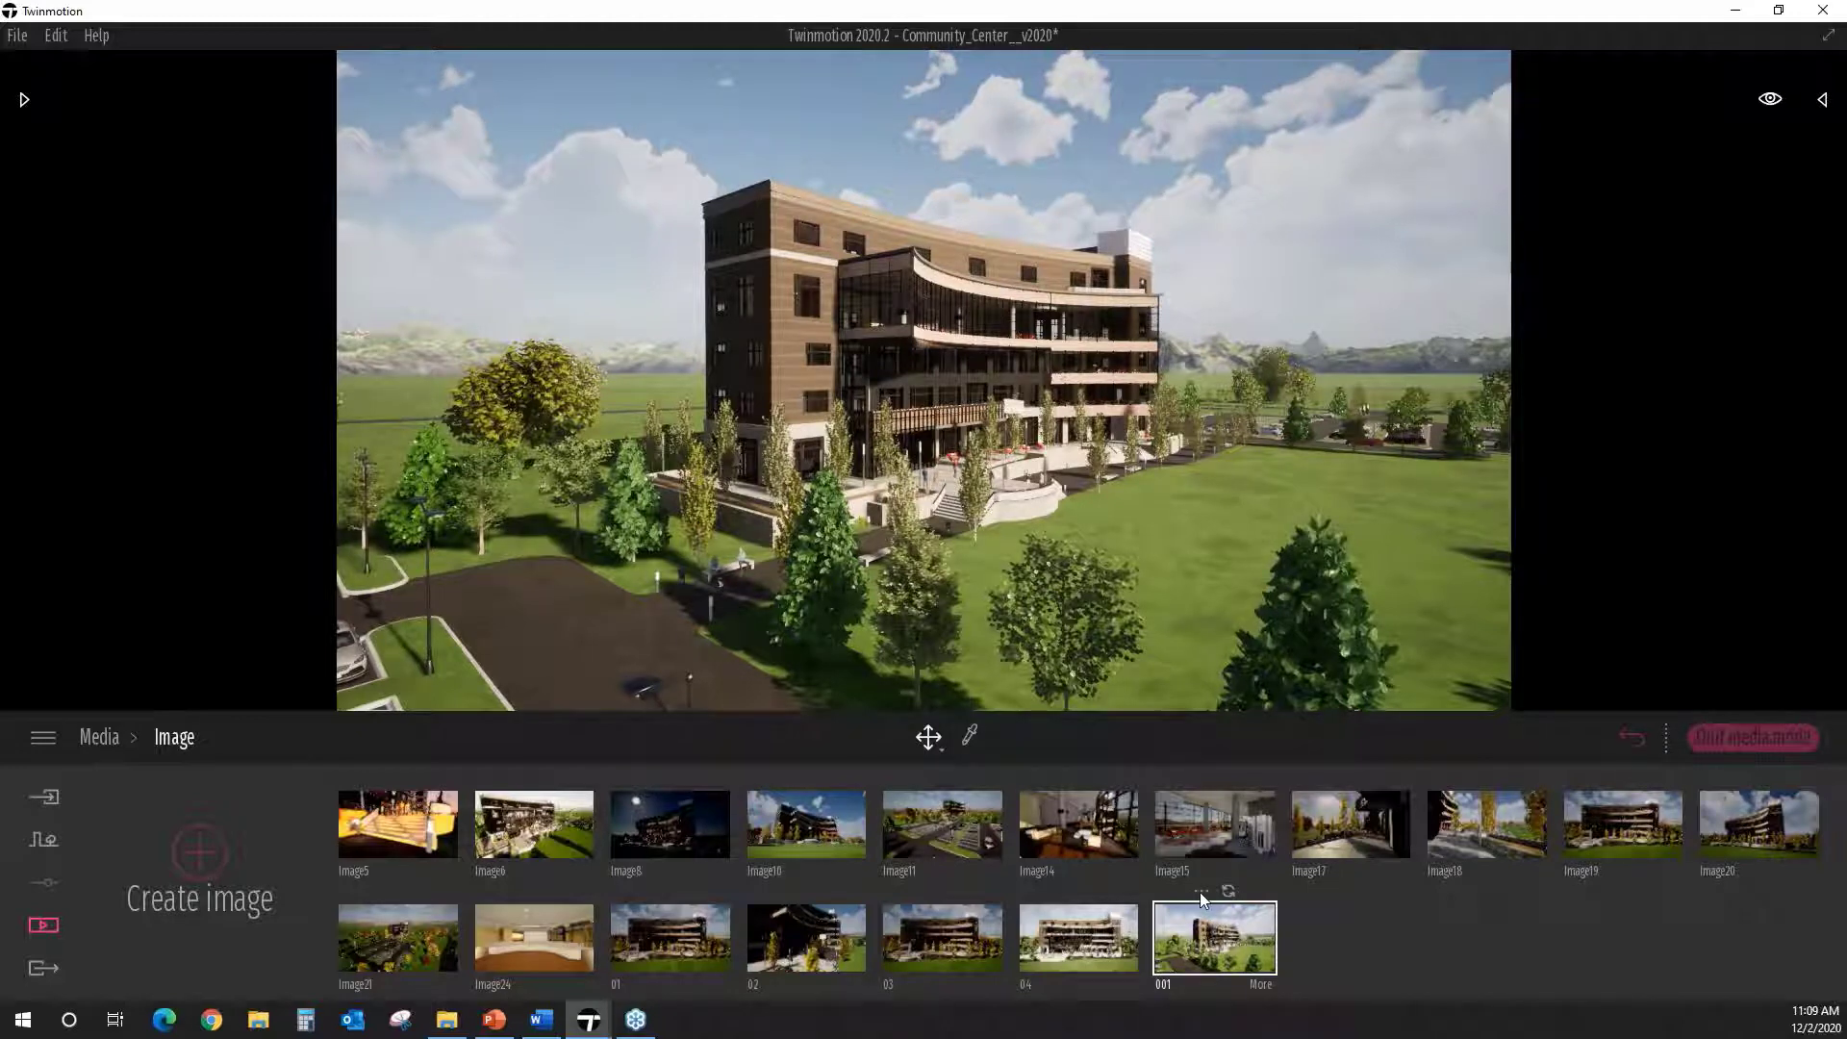
left_click(1200, 893)
left_click(1335, 945)
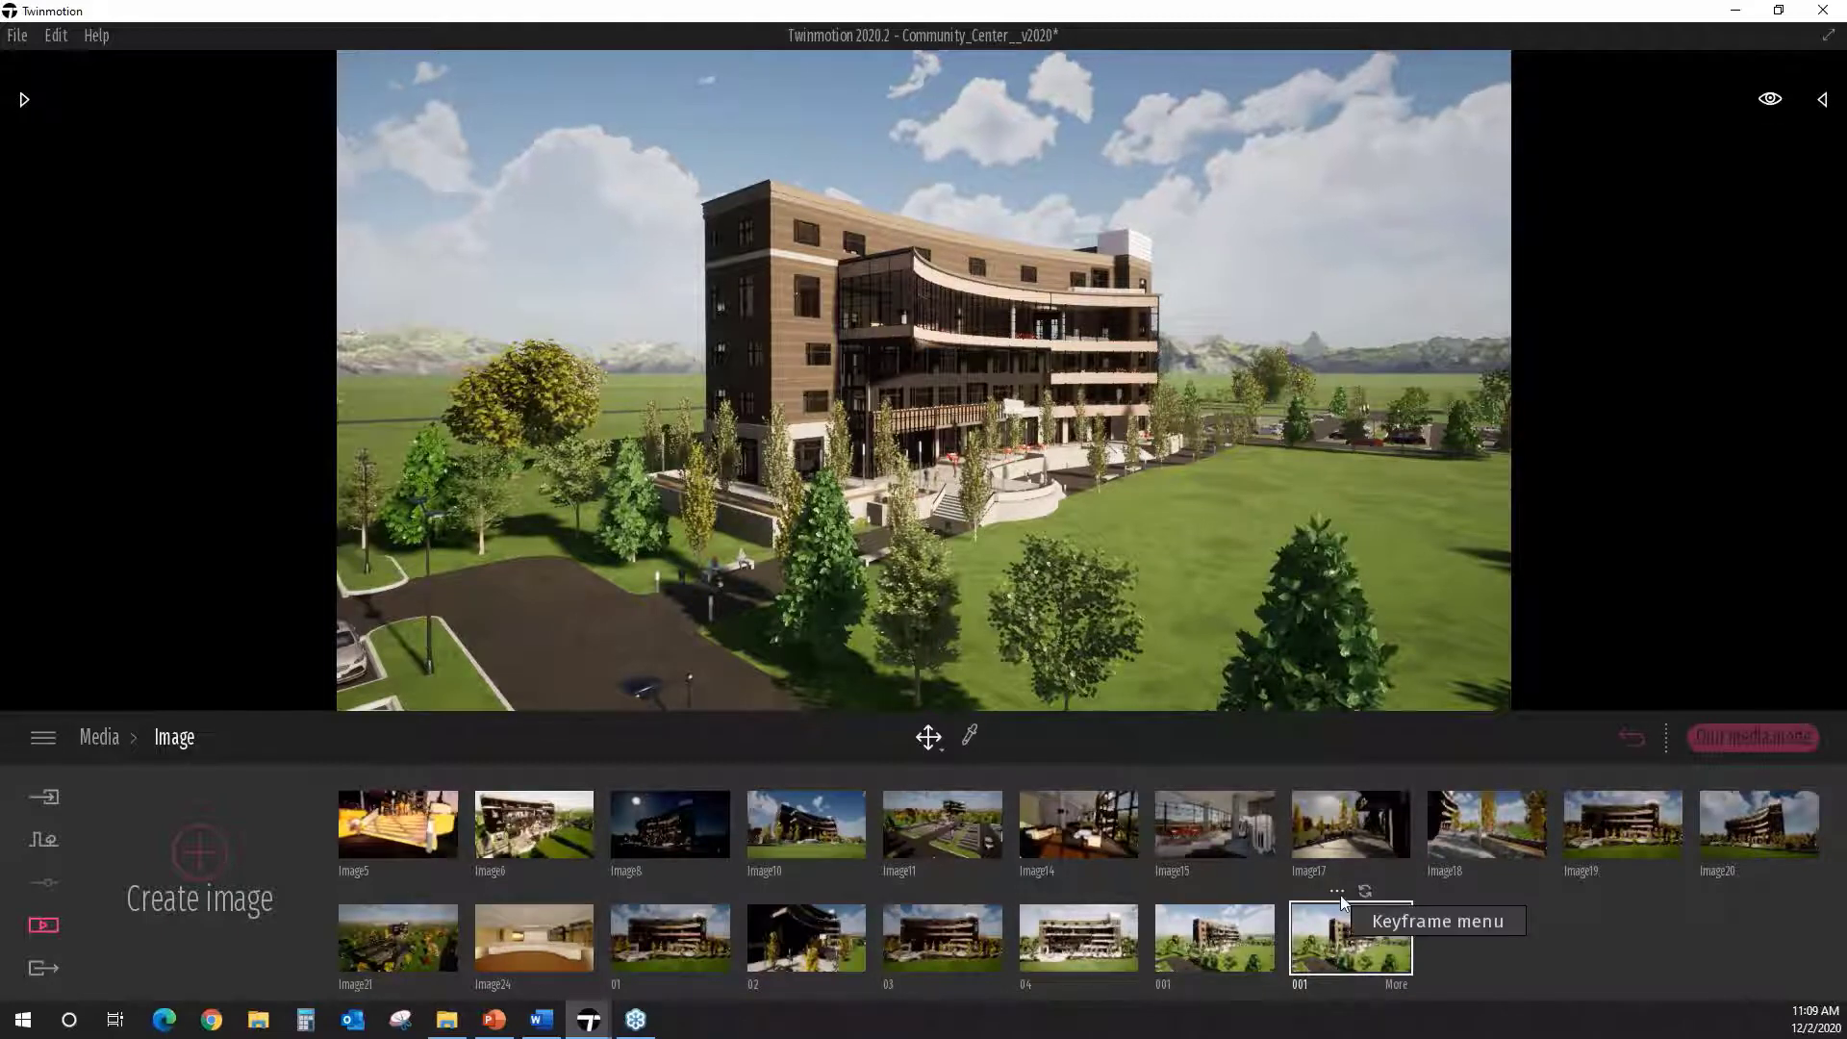
left_click(1337, 893)
left_click(1325, 814)
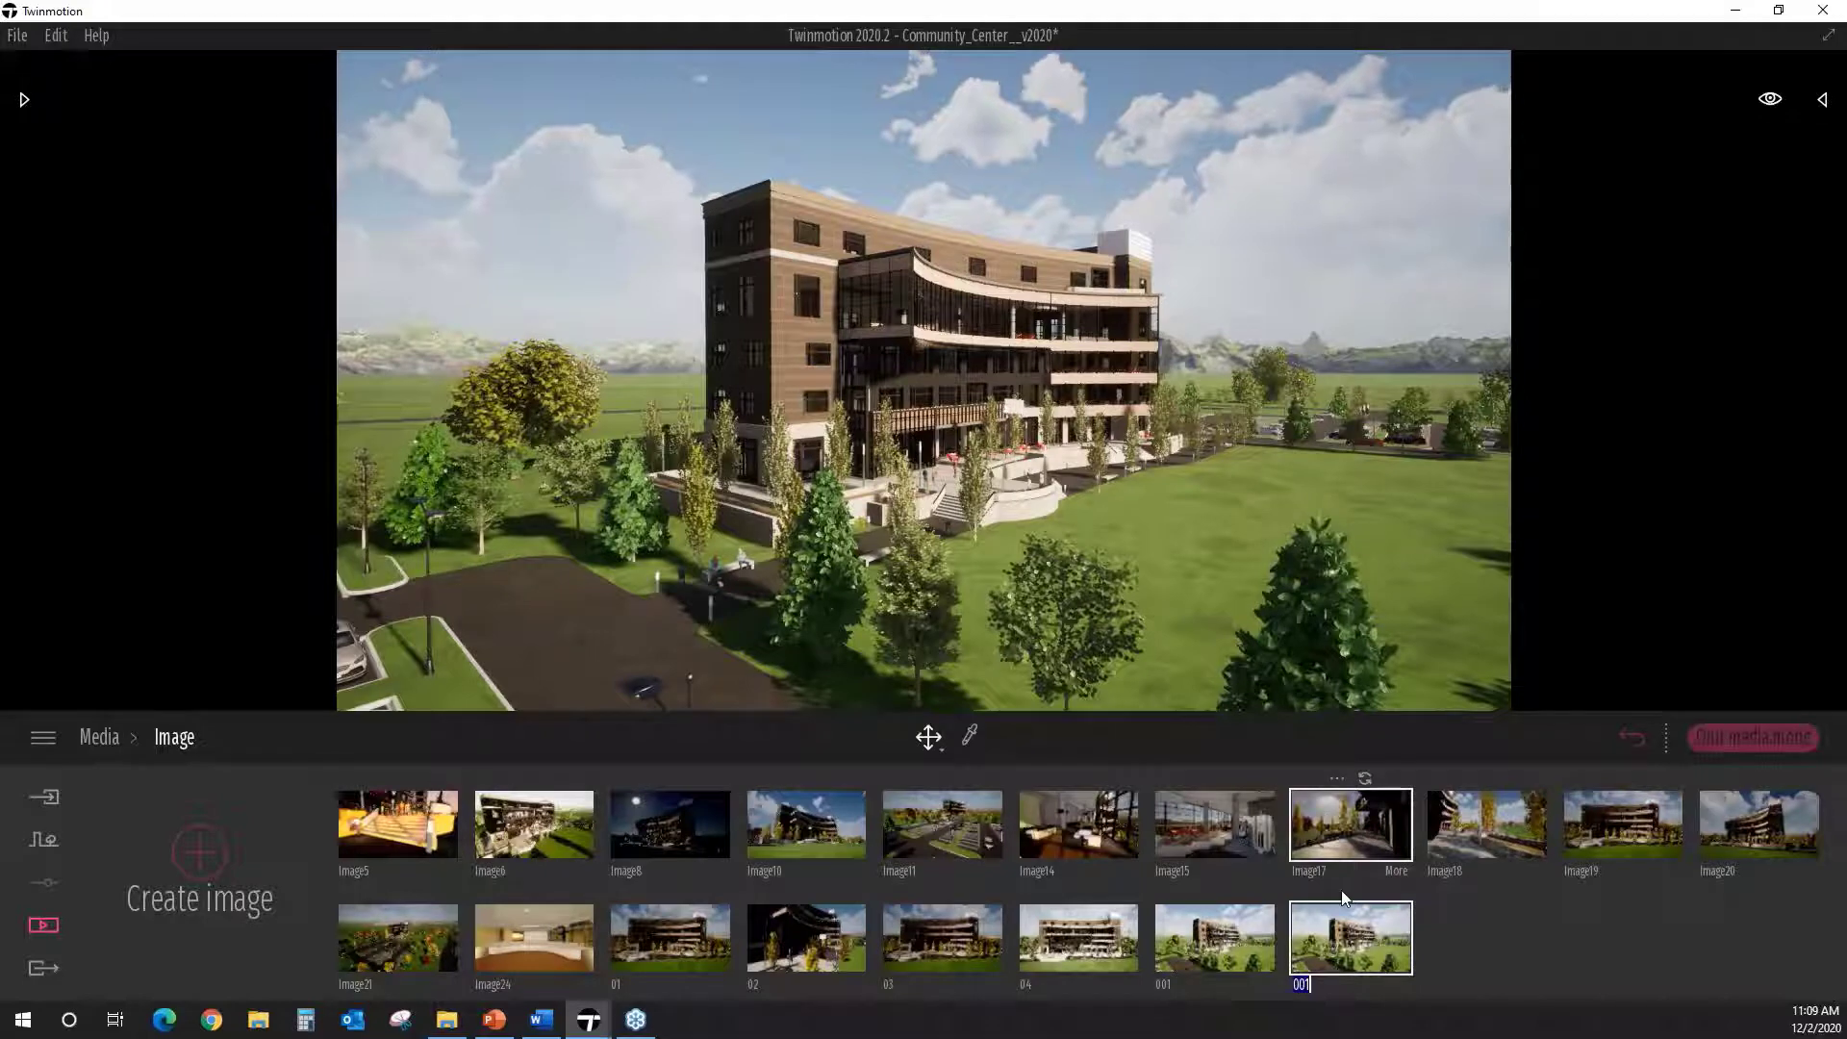
type("002")
key("Return")
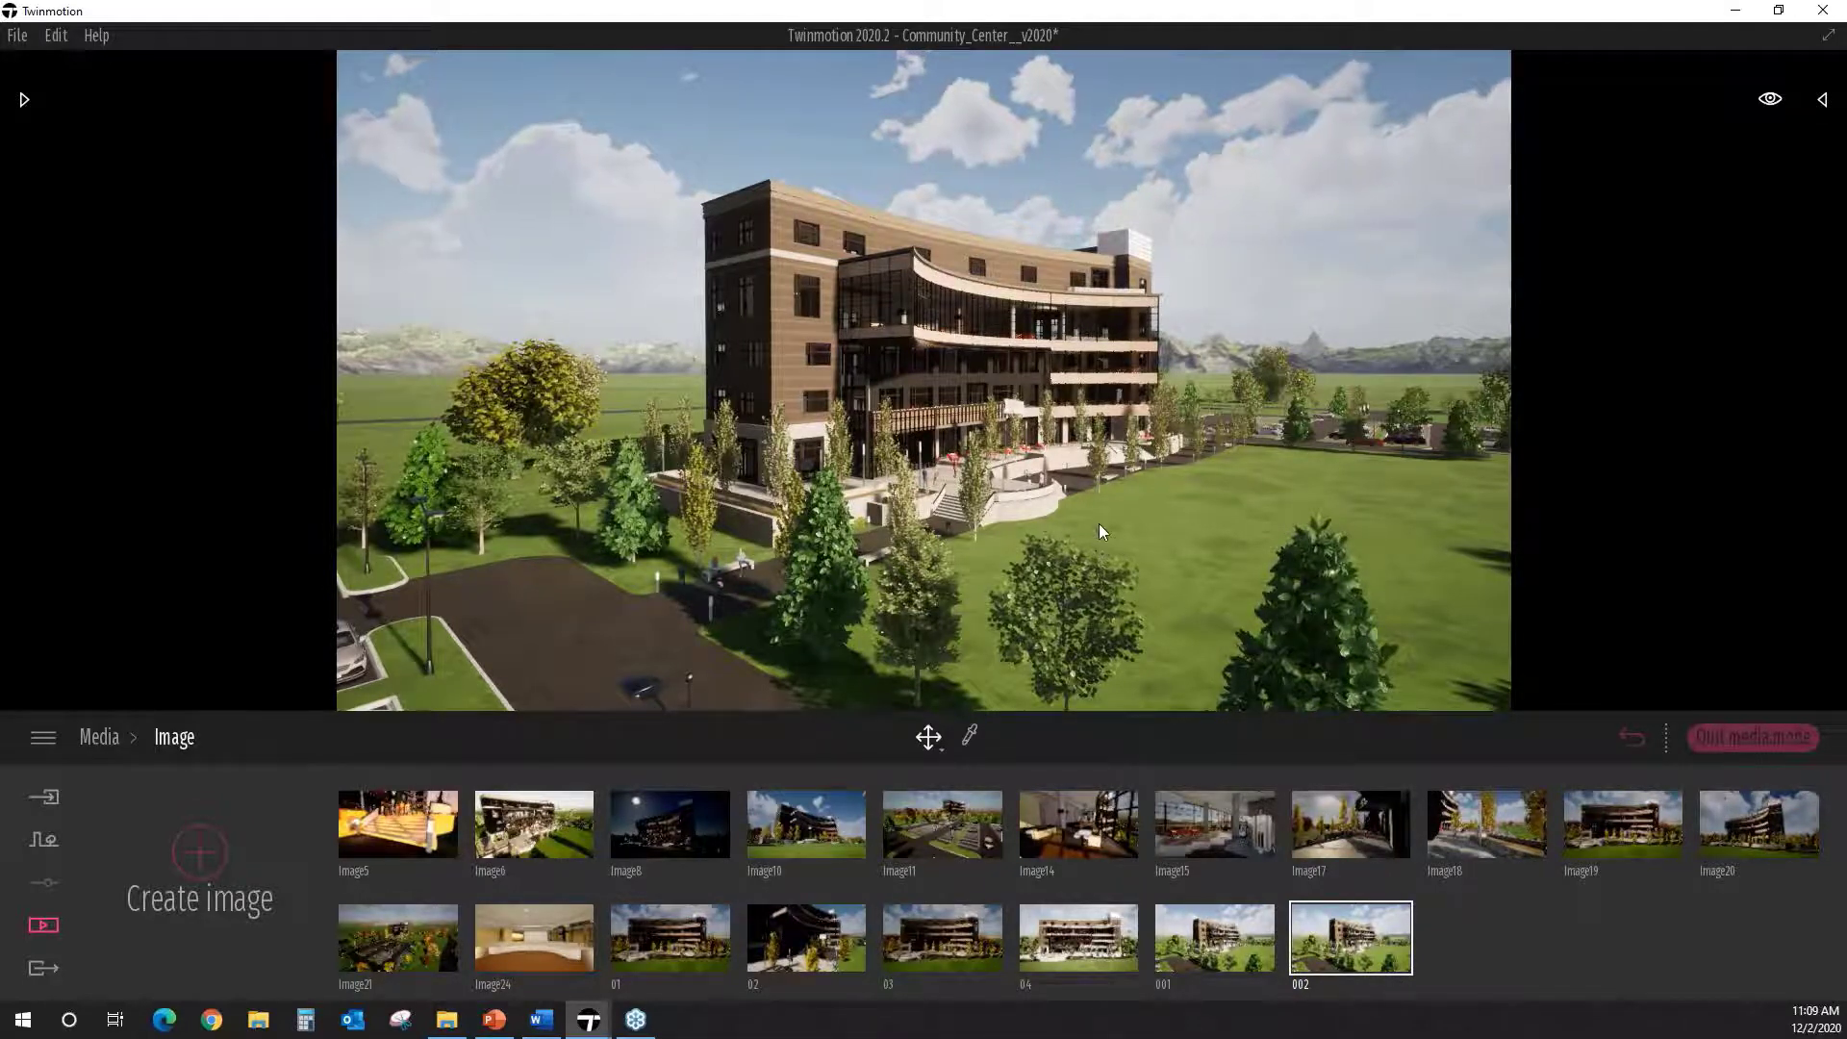
Step: Reframe image 002 closer to the curved front facade and entrance plaza, and re-capture it with that view
left_click_drag(1098, 524, 1062, 491)
scroll(1058, 498, "up", 2)
scroll(1056, 502, "up", 4)
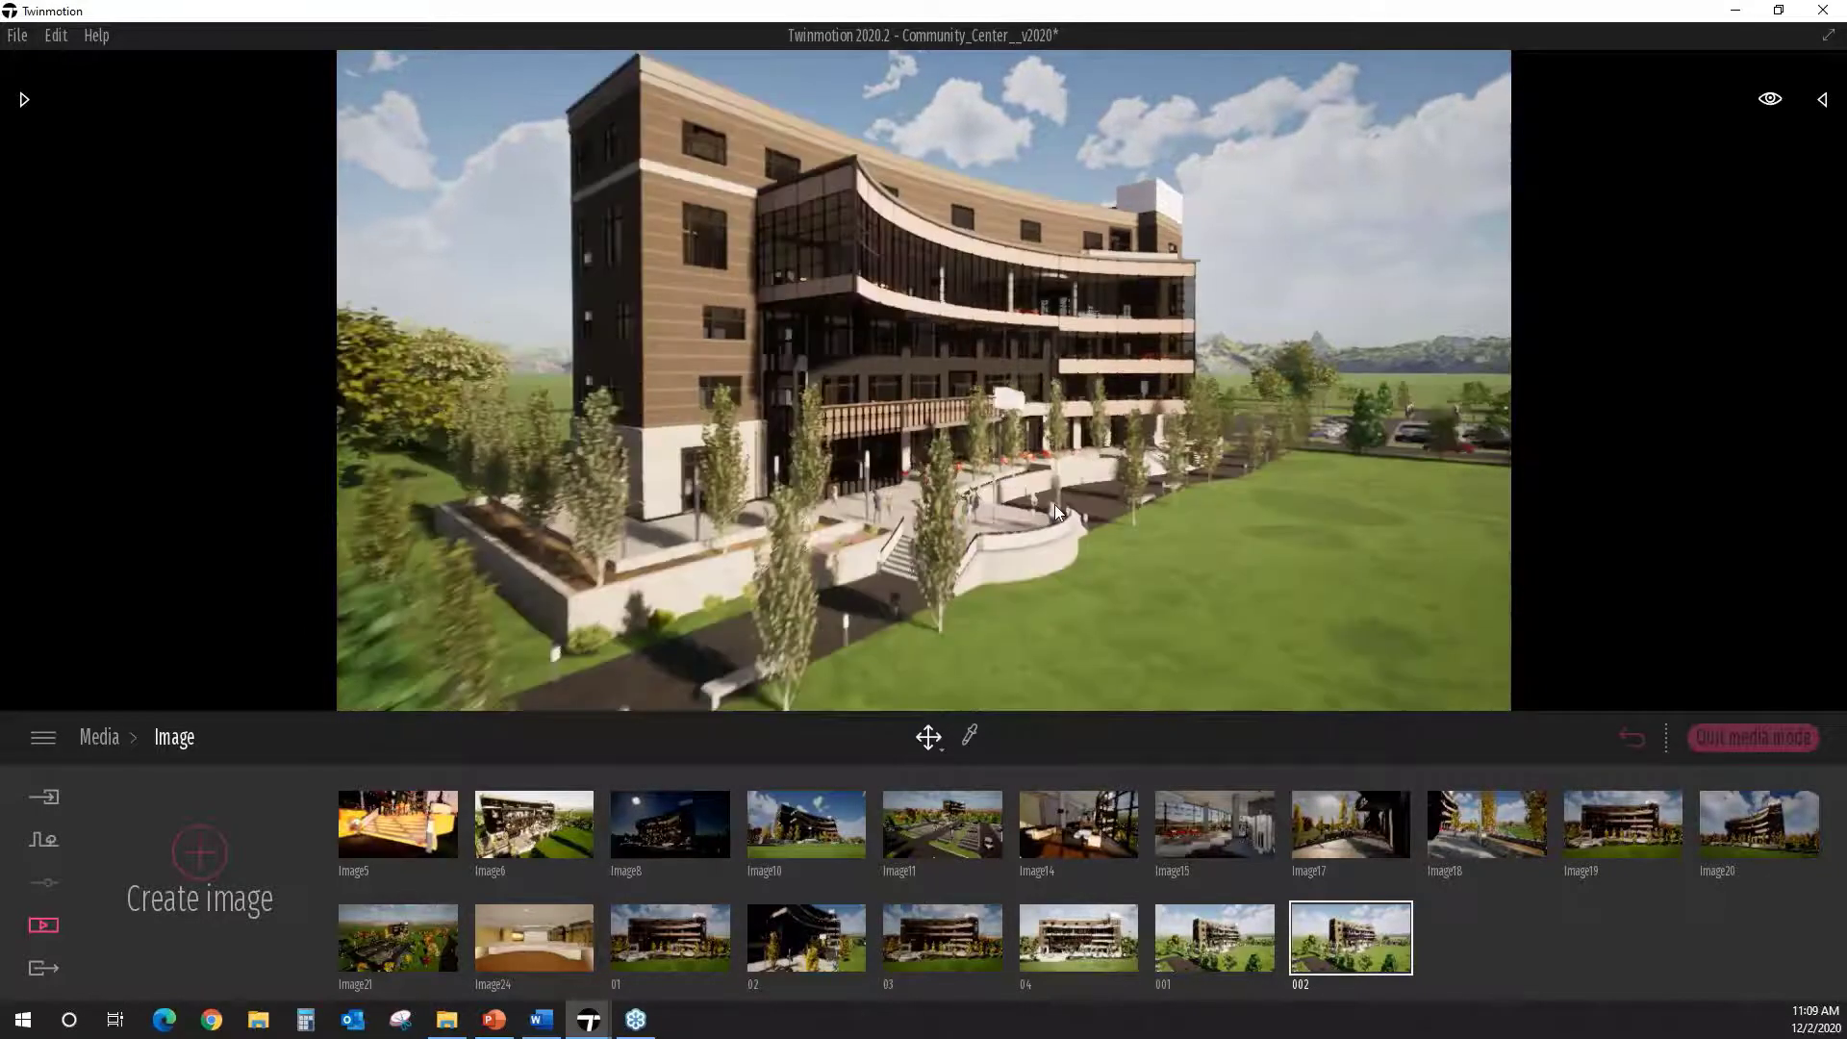
right_click_drag(1212, 583, 1347, 632)
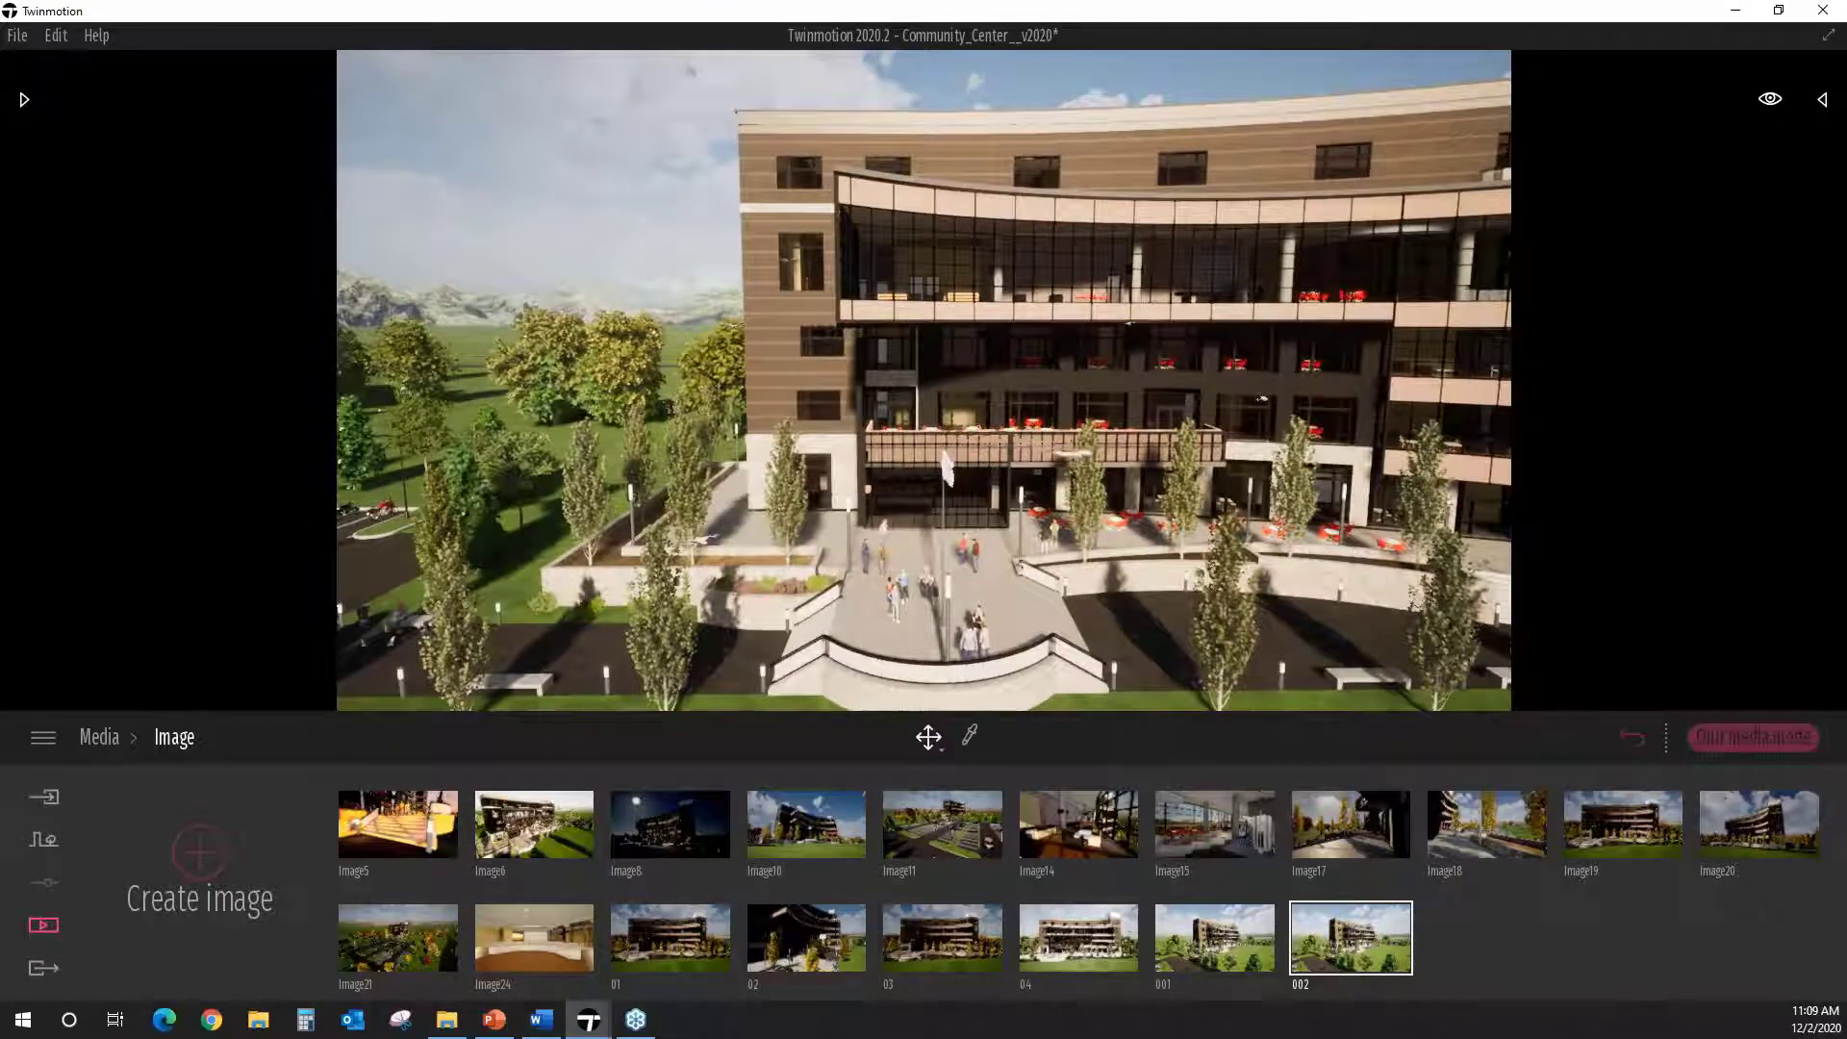
middle_click_drag(996, 660, 904, 615)
middle_click_drag(1313, 409, 1200, 400)
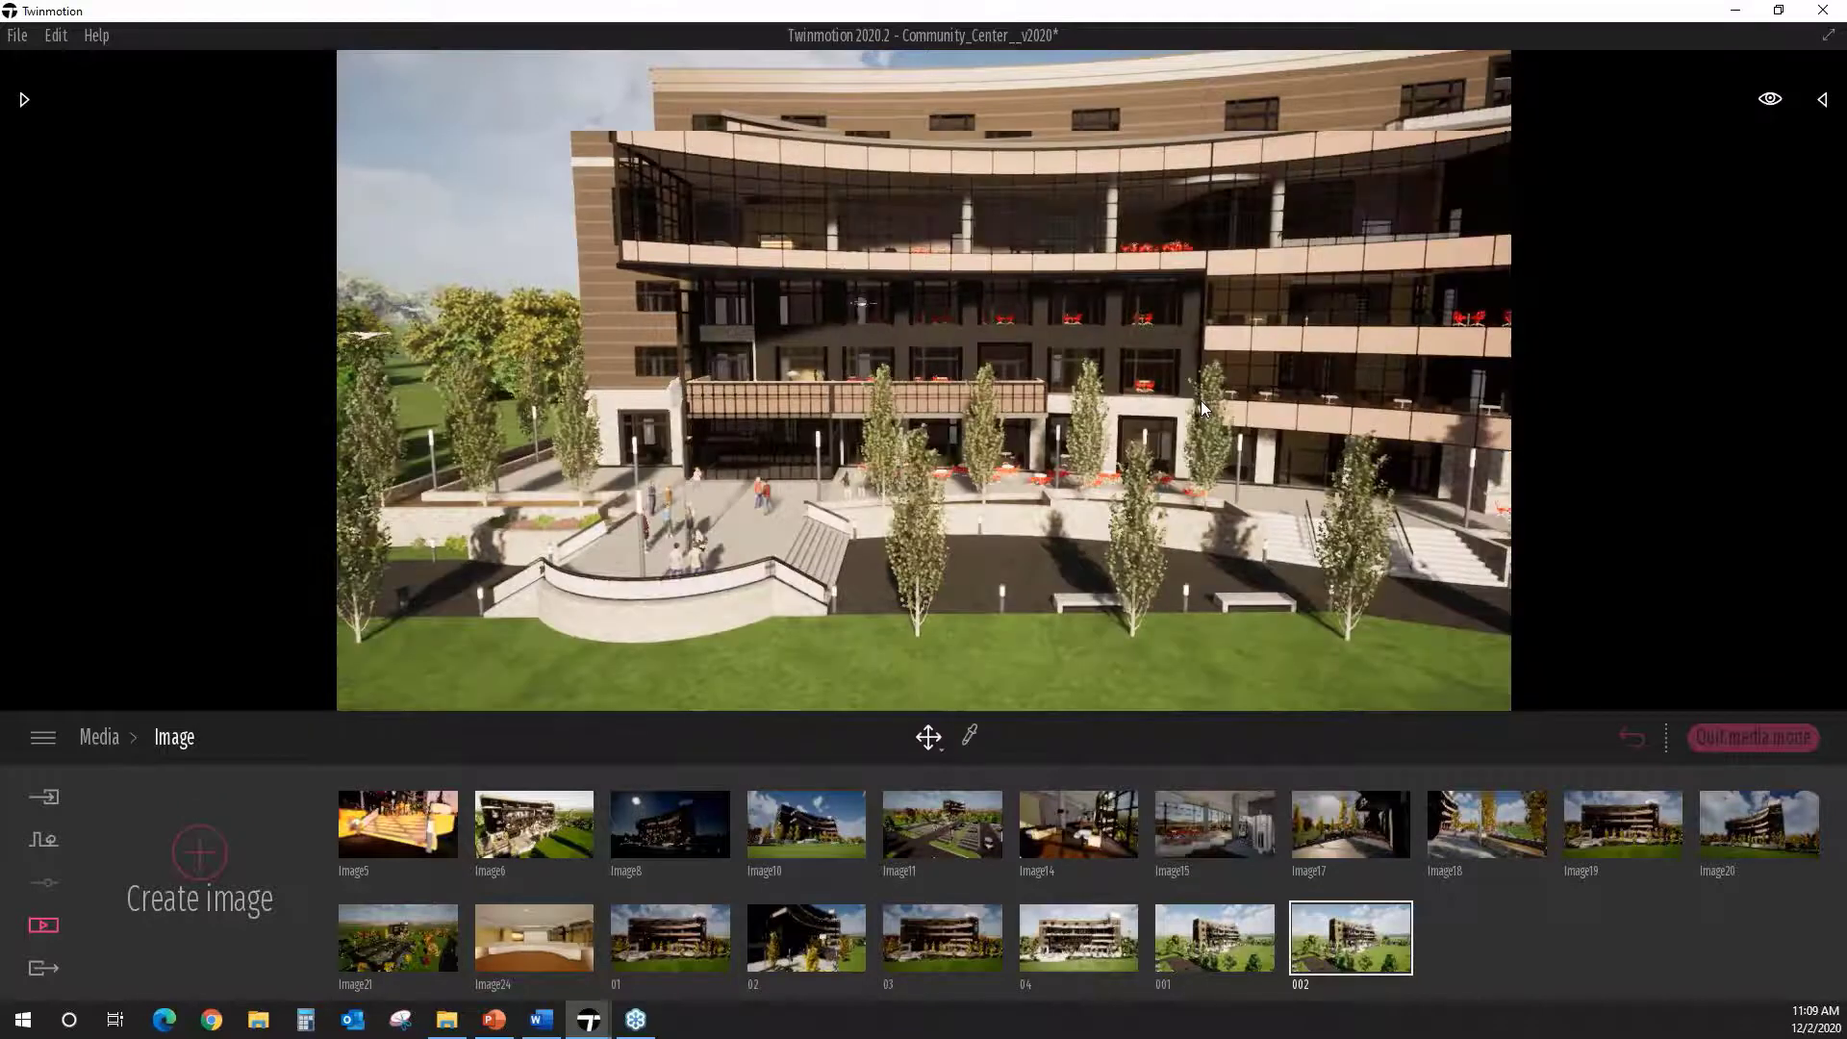
mouse_move(1356, 920)
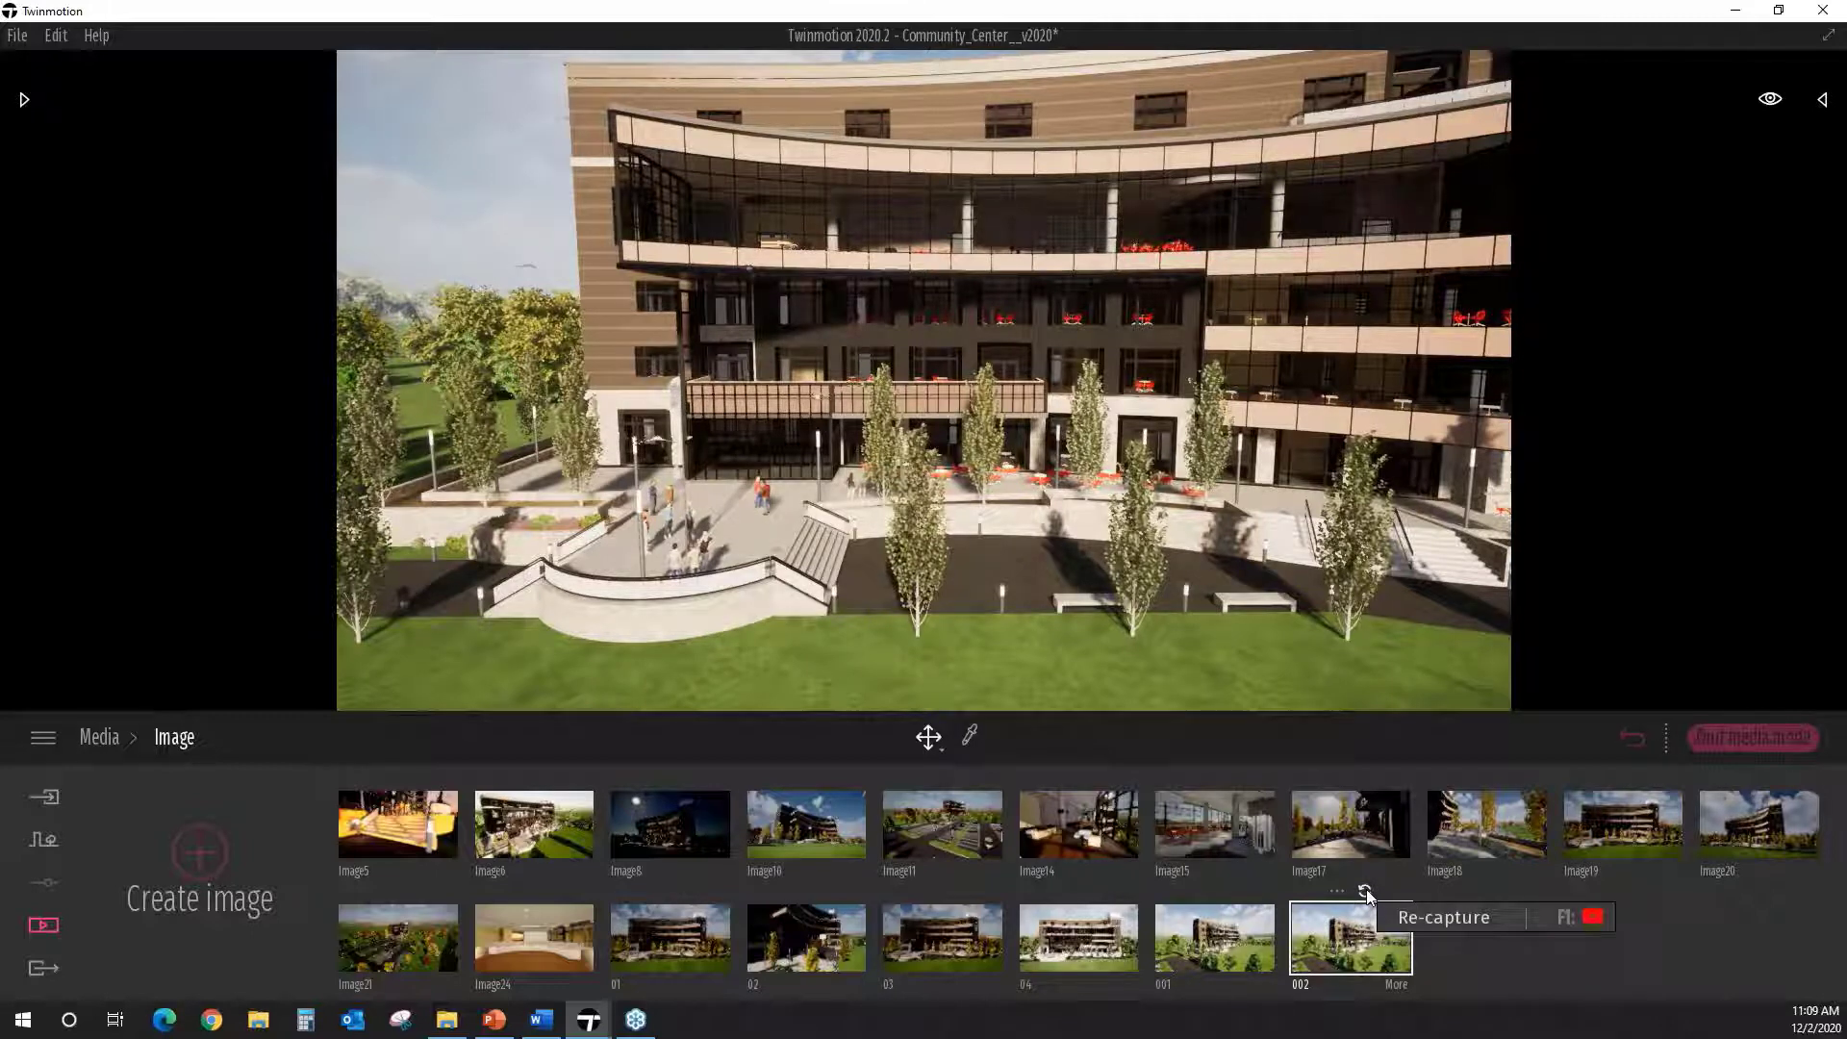
left_click(1366, 889)
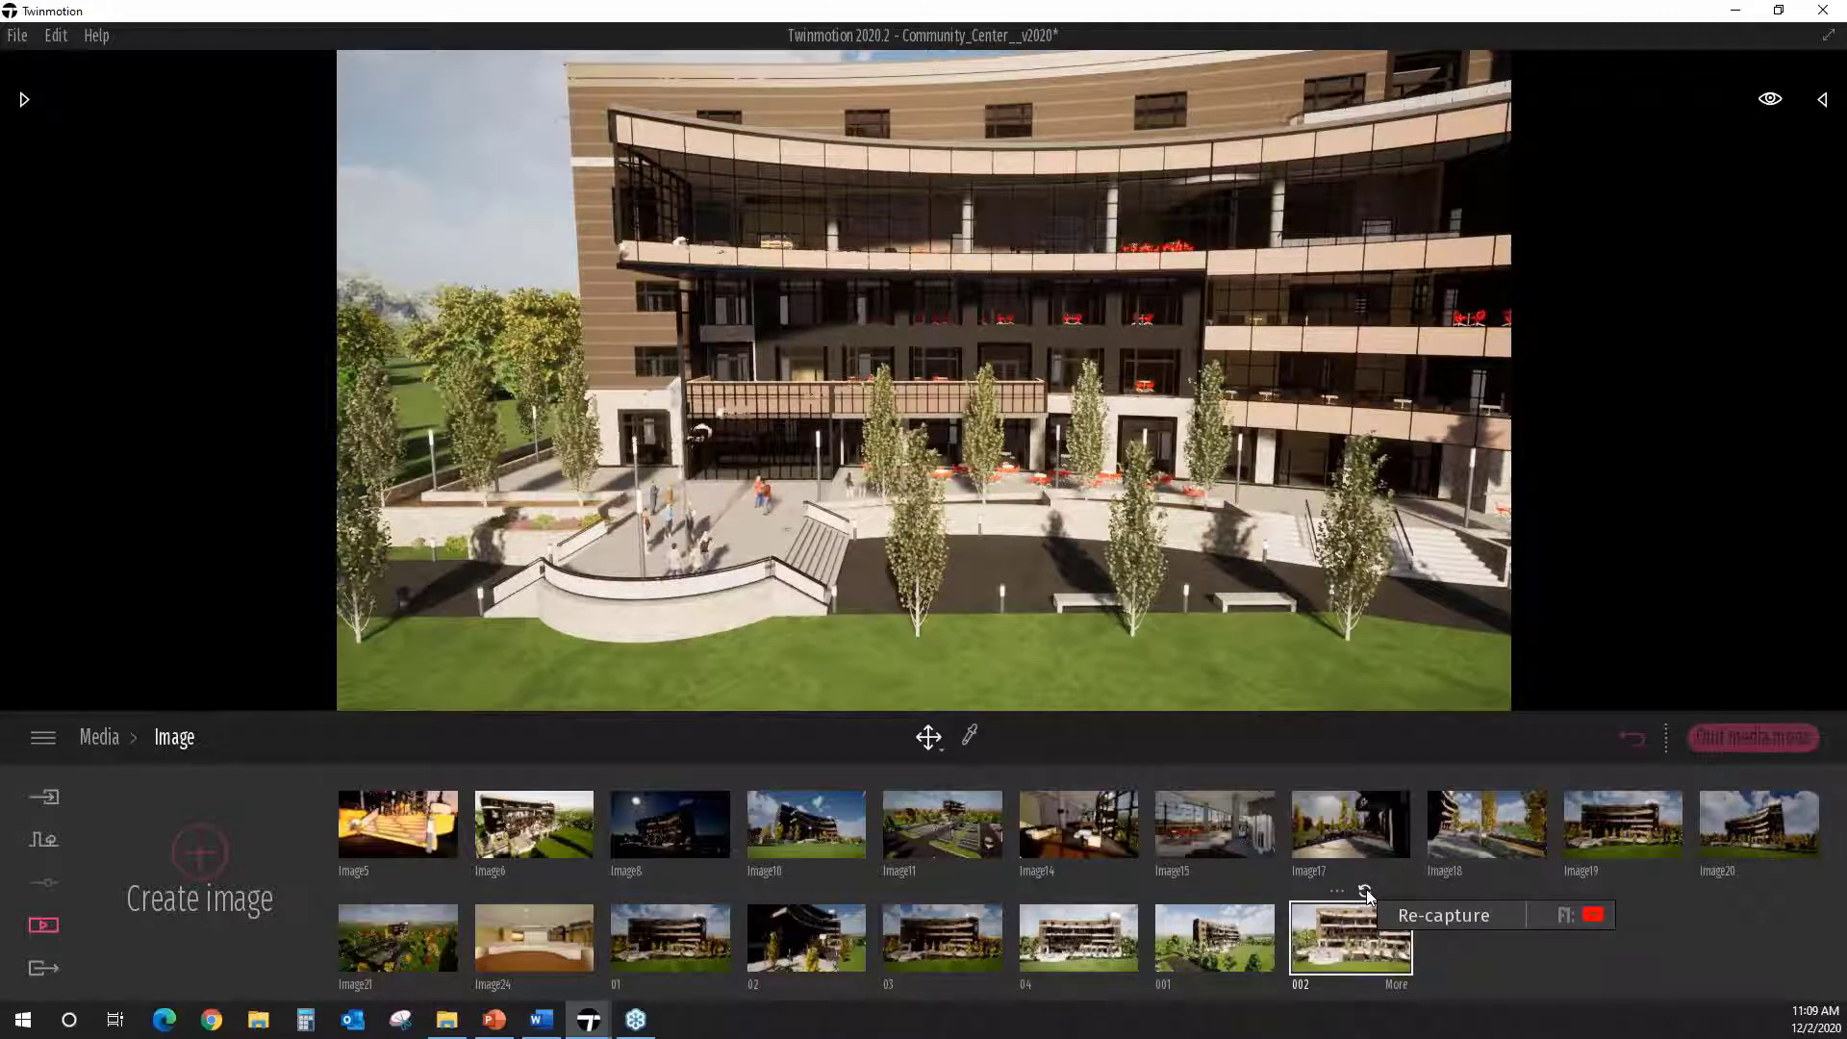
Step: Compare the saved views of images 001 and 002, and quit media mode
left_click(1237, 920)
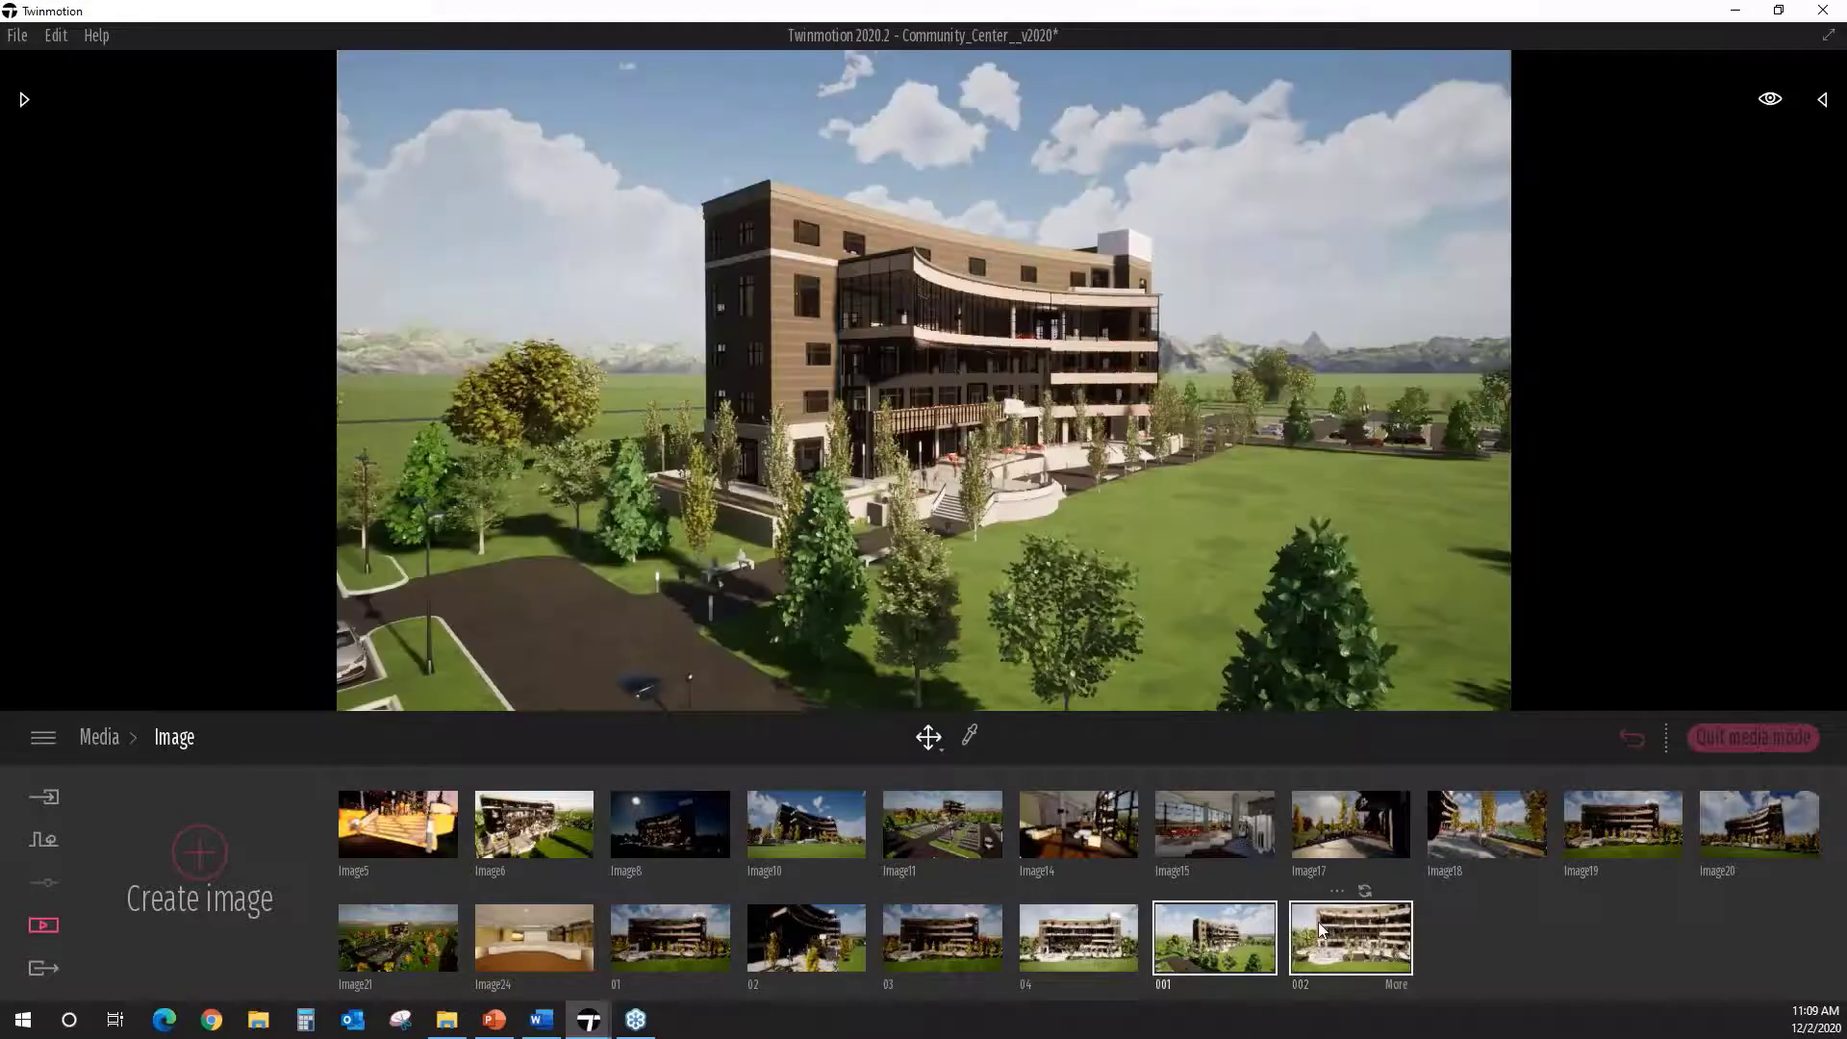
left_click(1320, 930)
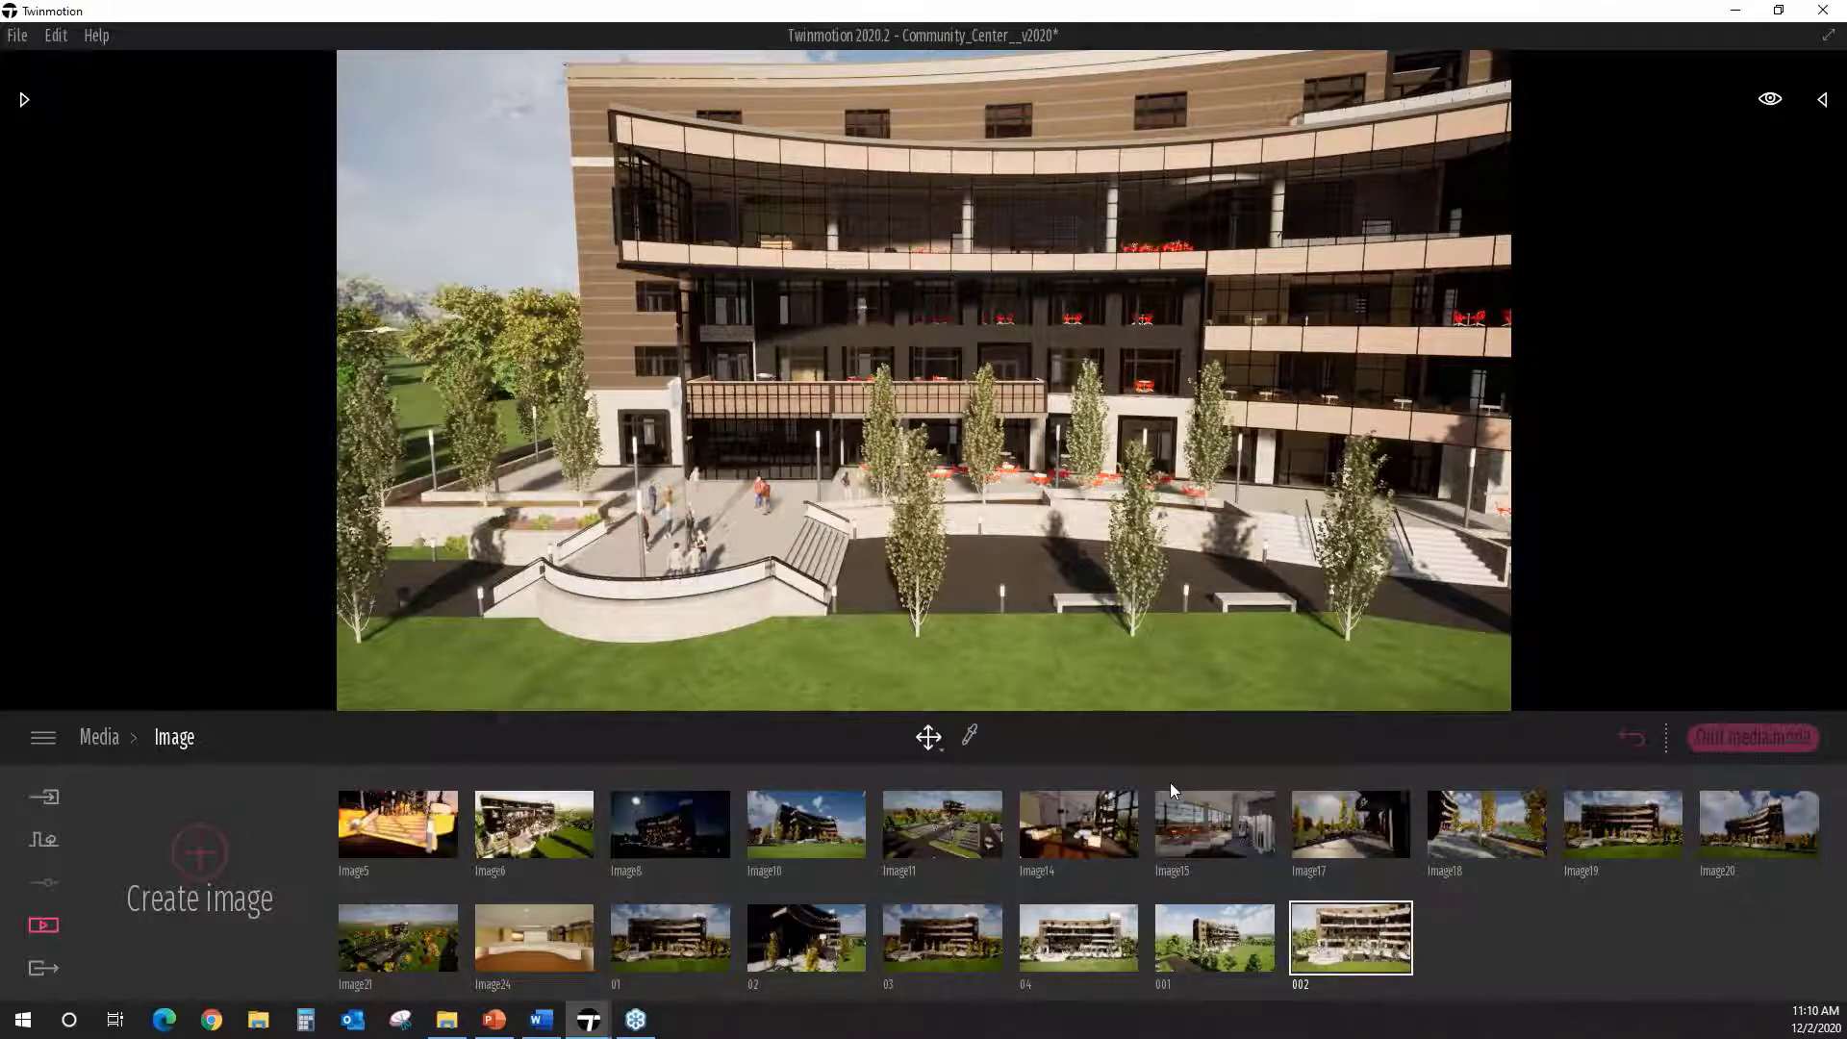
left_click(1730, 738)
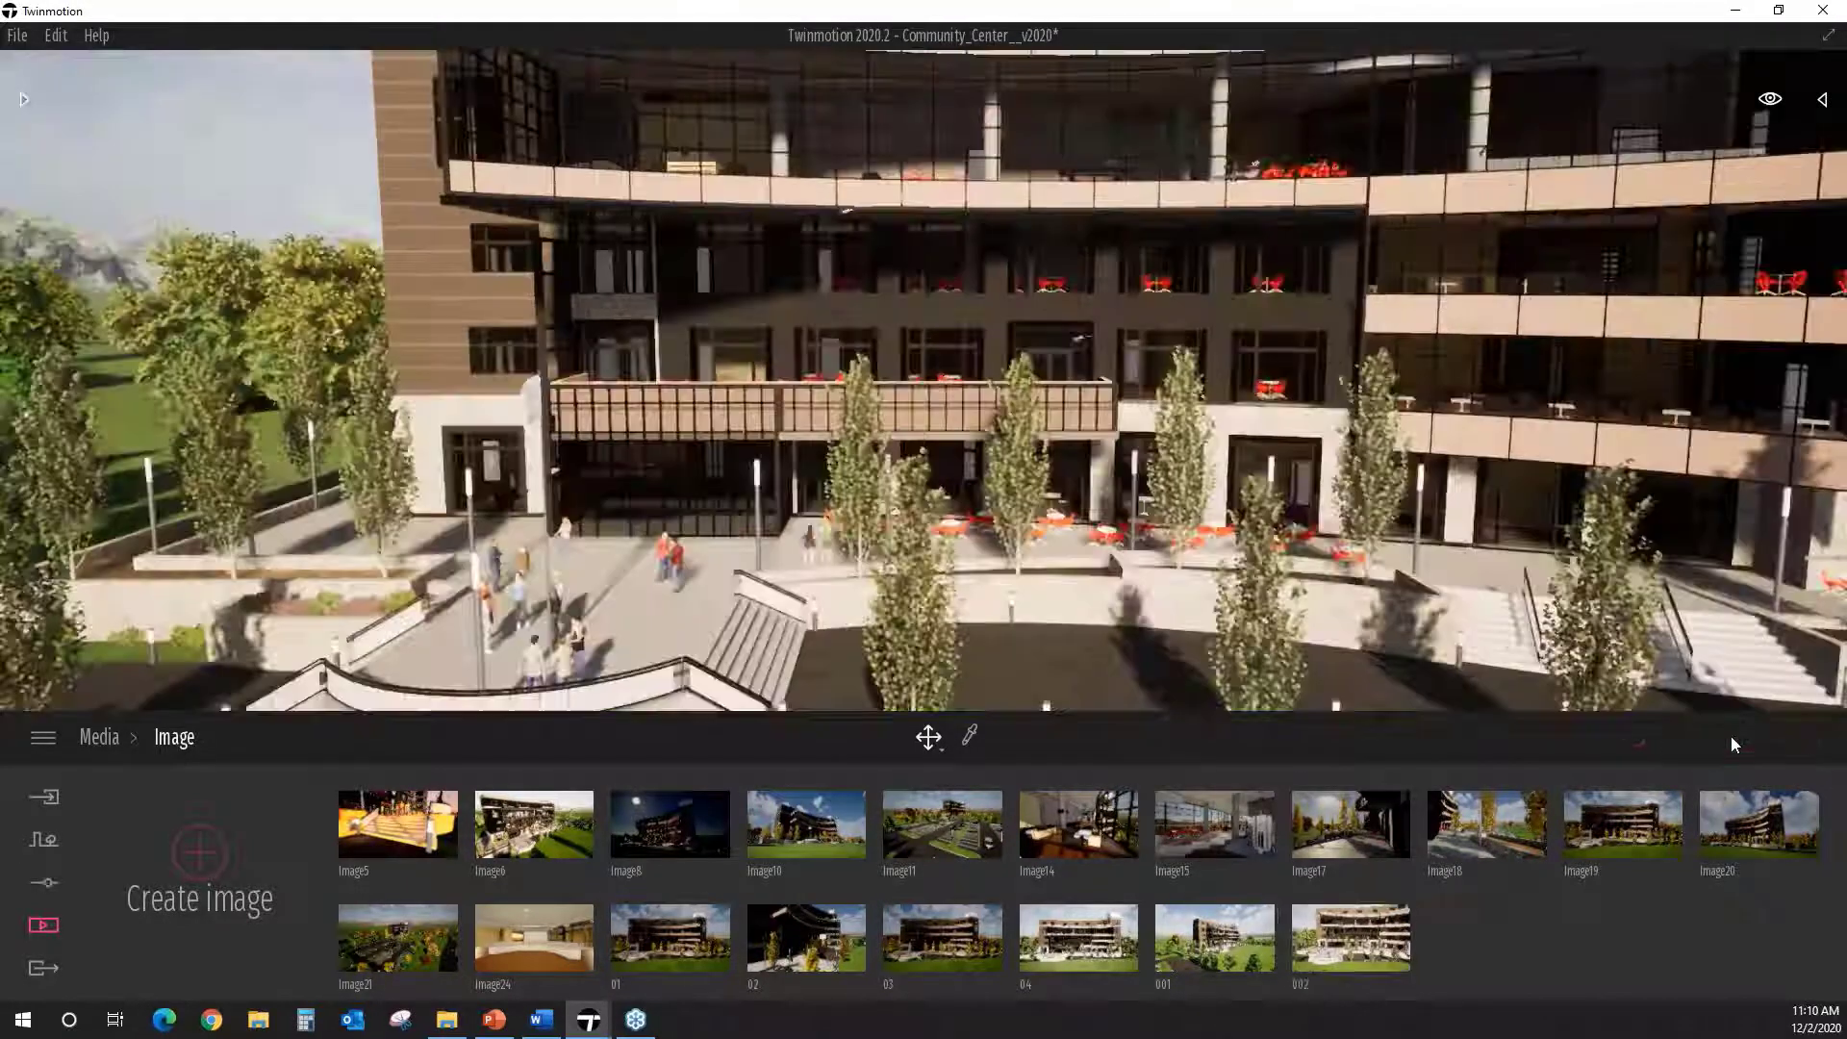
Step: Create an image of the curved facade from a closer, angled view, and delete that image
middle_click_drag(1655, 626, 1563, 606)
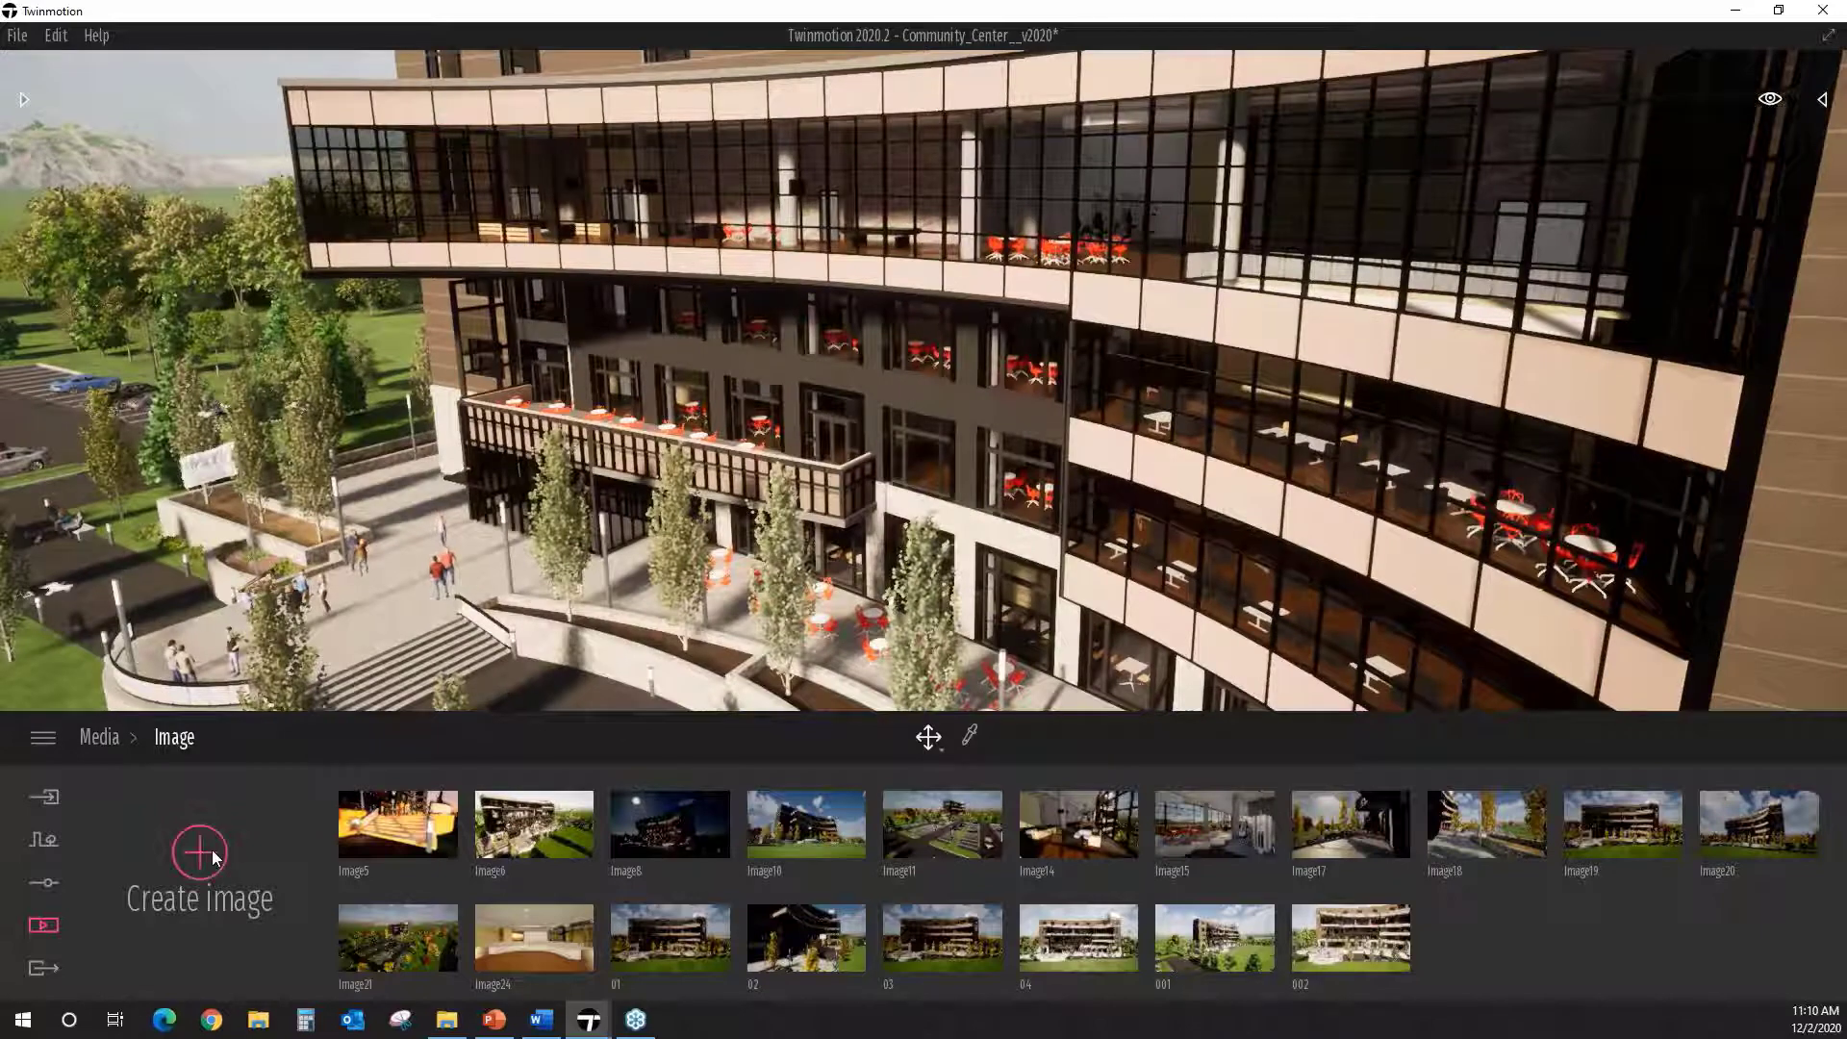
left_click(214, 857)
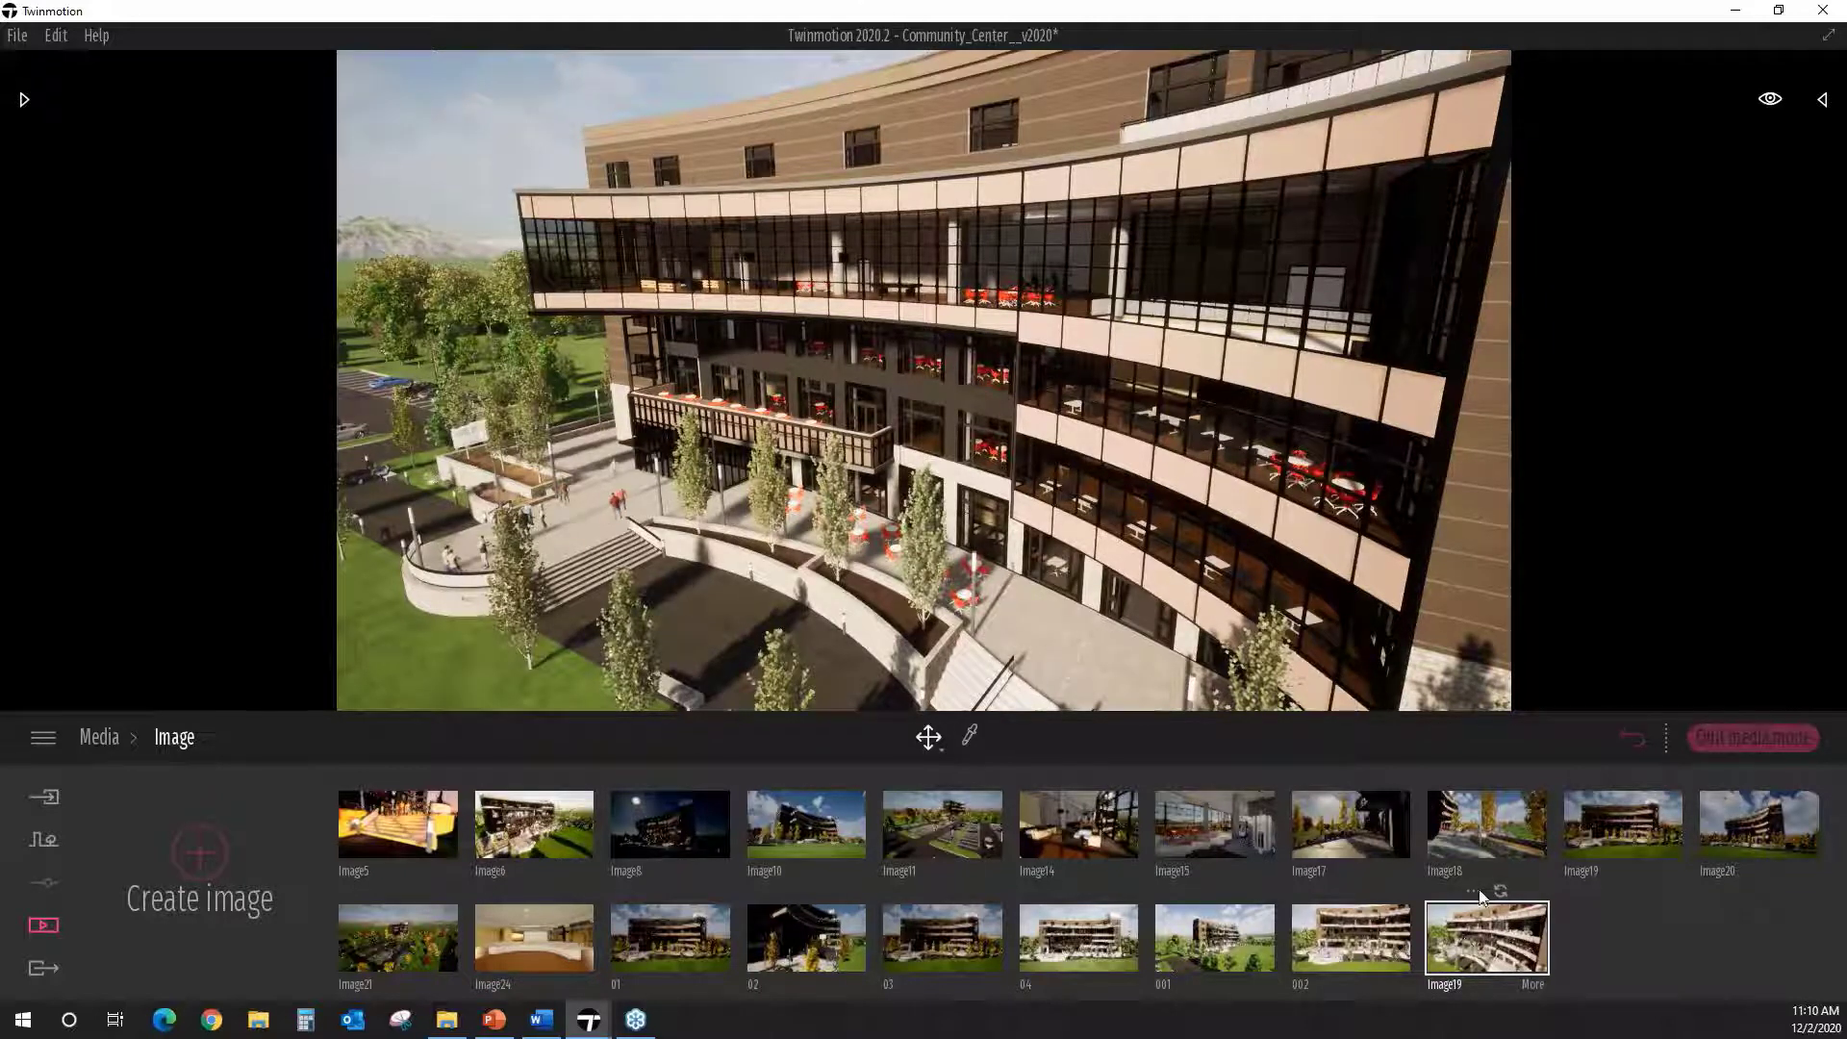
left_click(1480, 893)
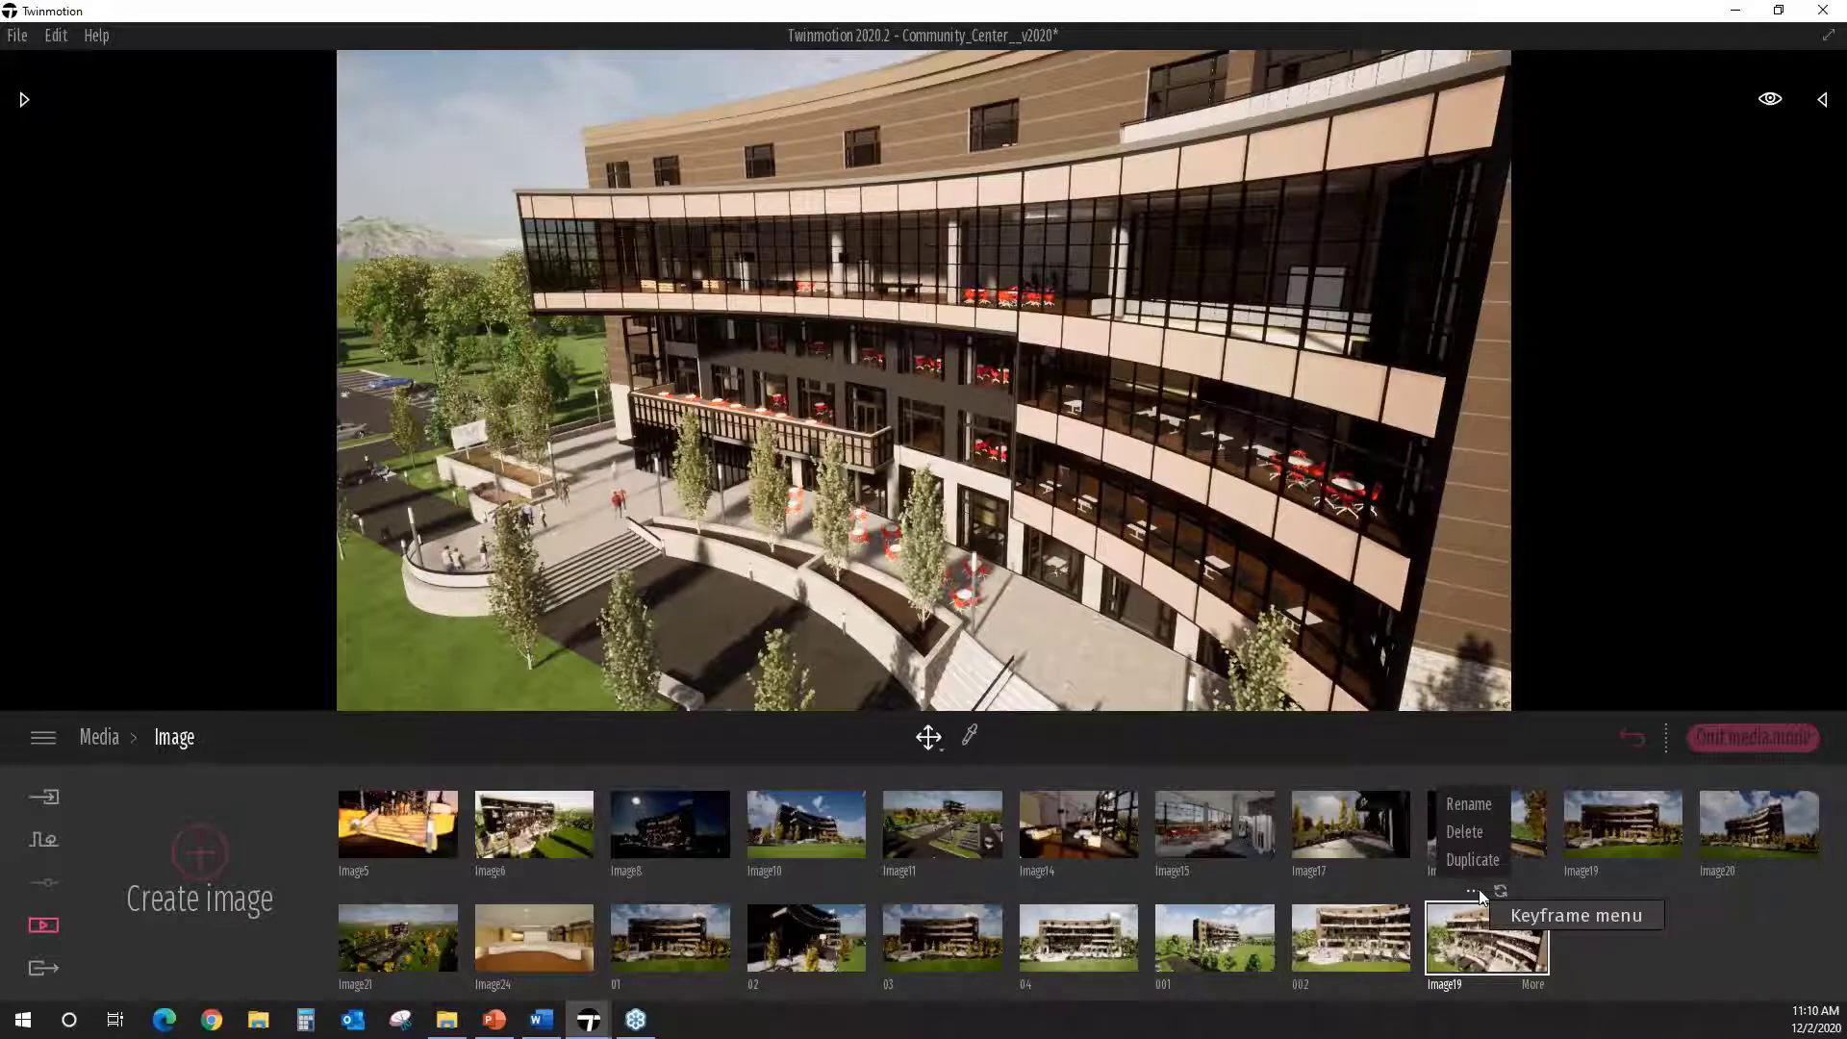
left_click(1462, 833)
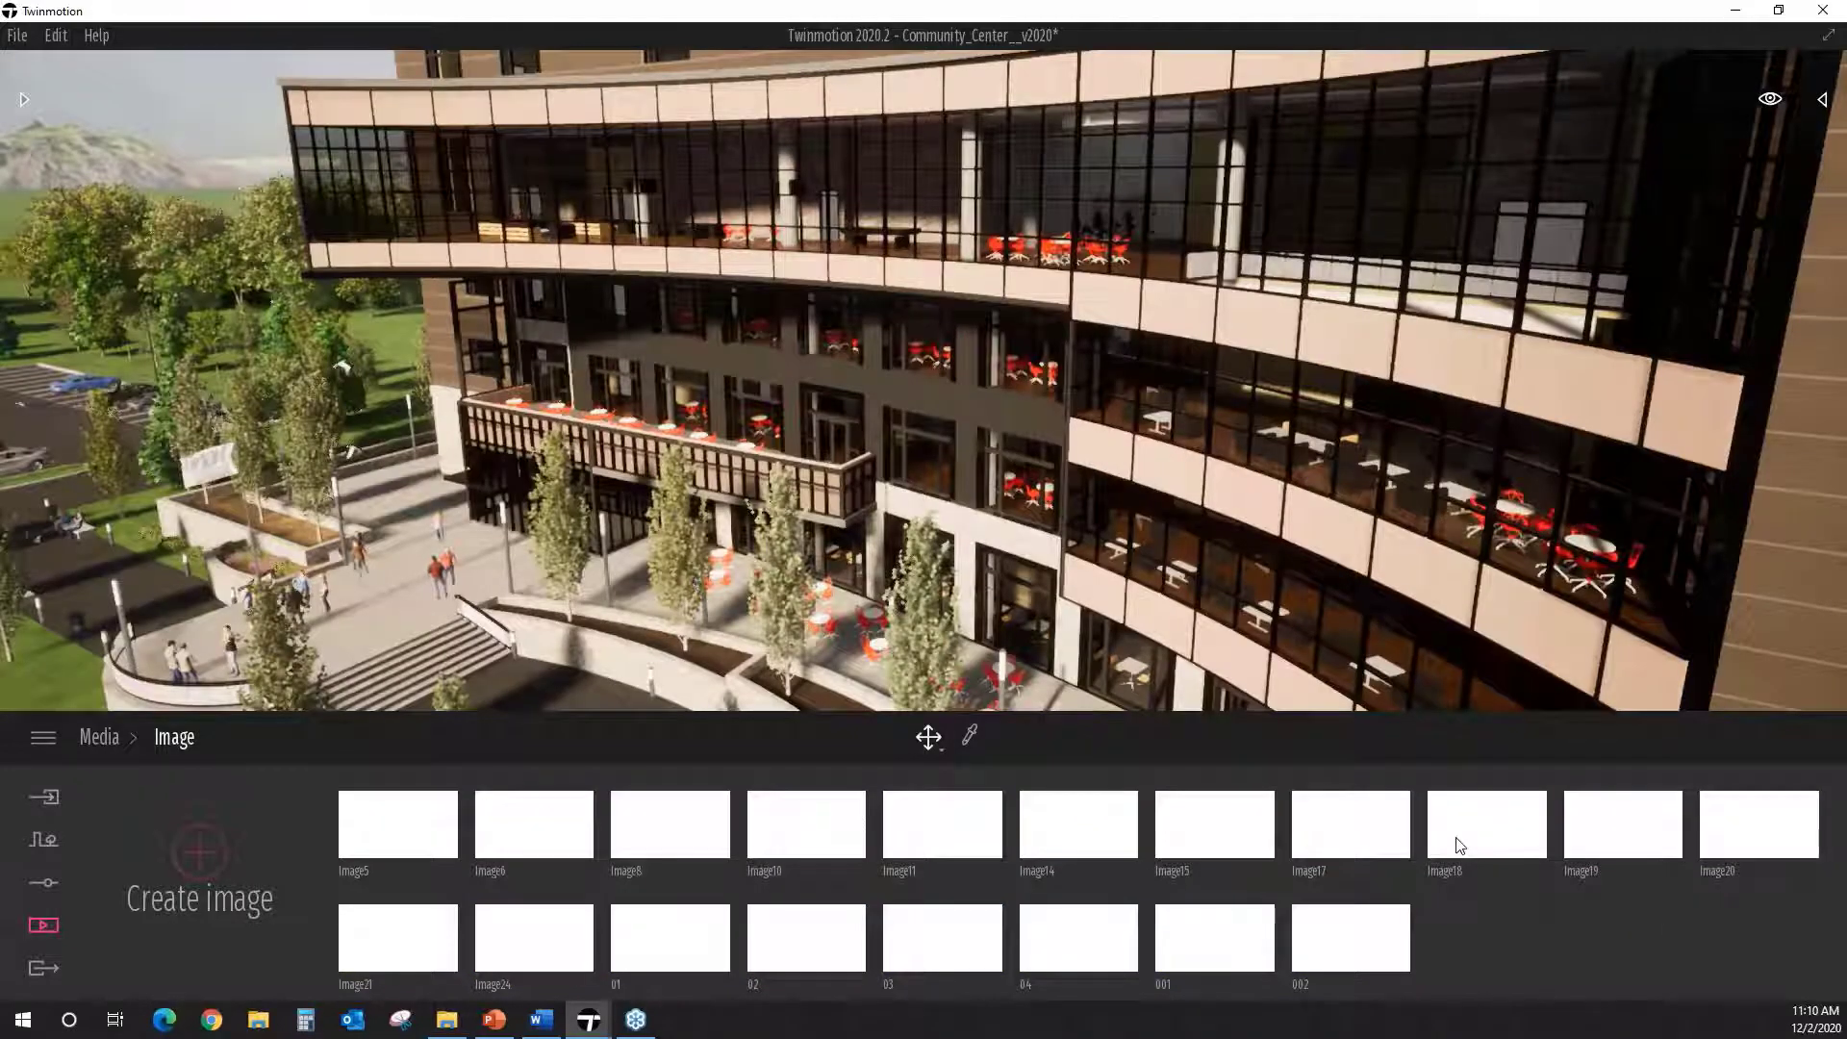
Step: Use Camera align to square the camera to the brown wall beside the curved glazing, and frame the whole facade
middle_click_drag(752, 508, 764, 456)
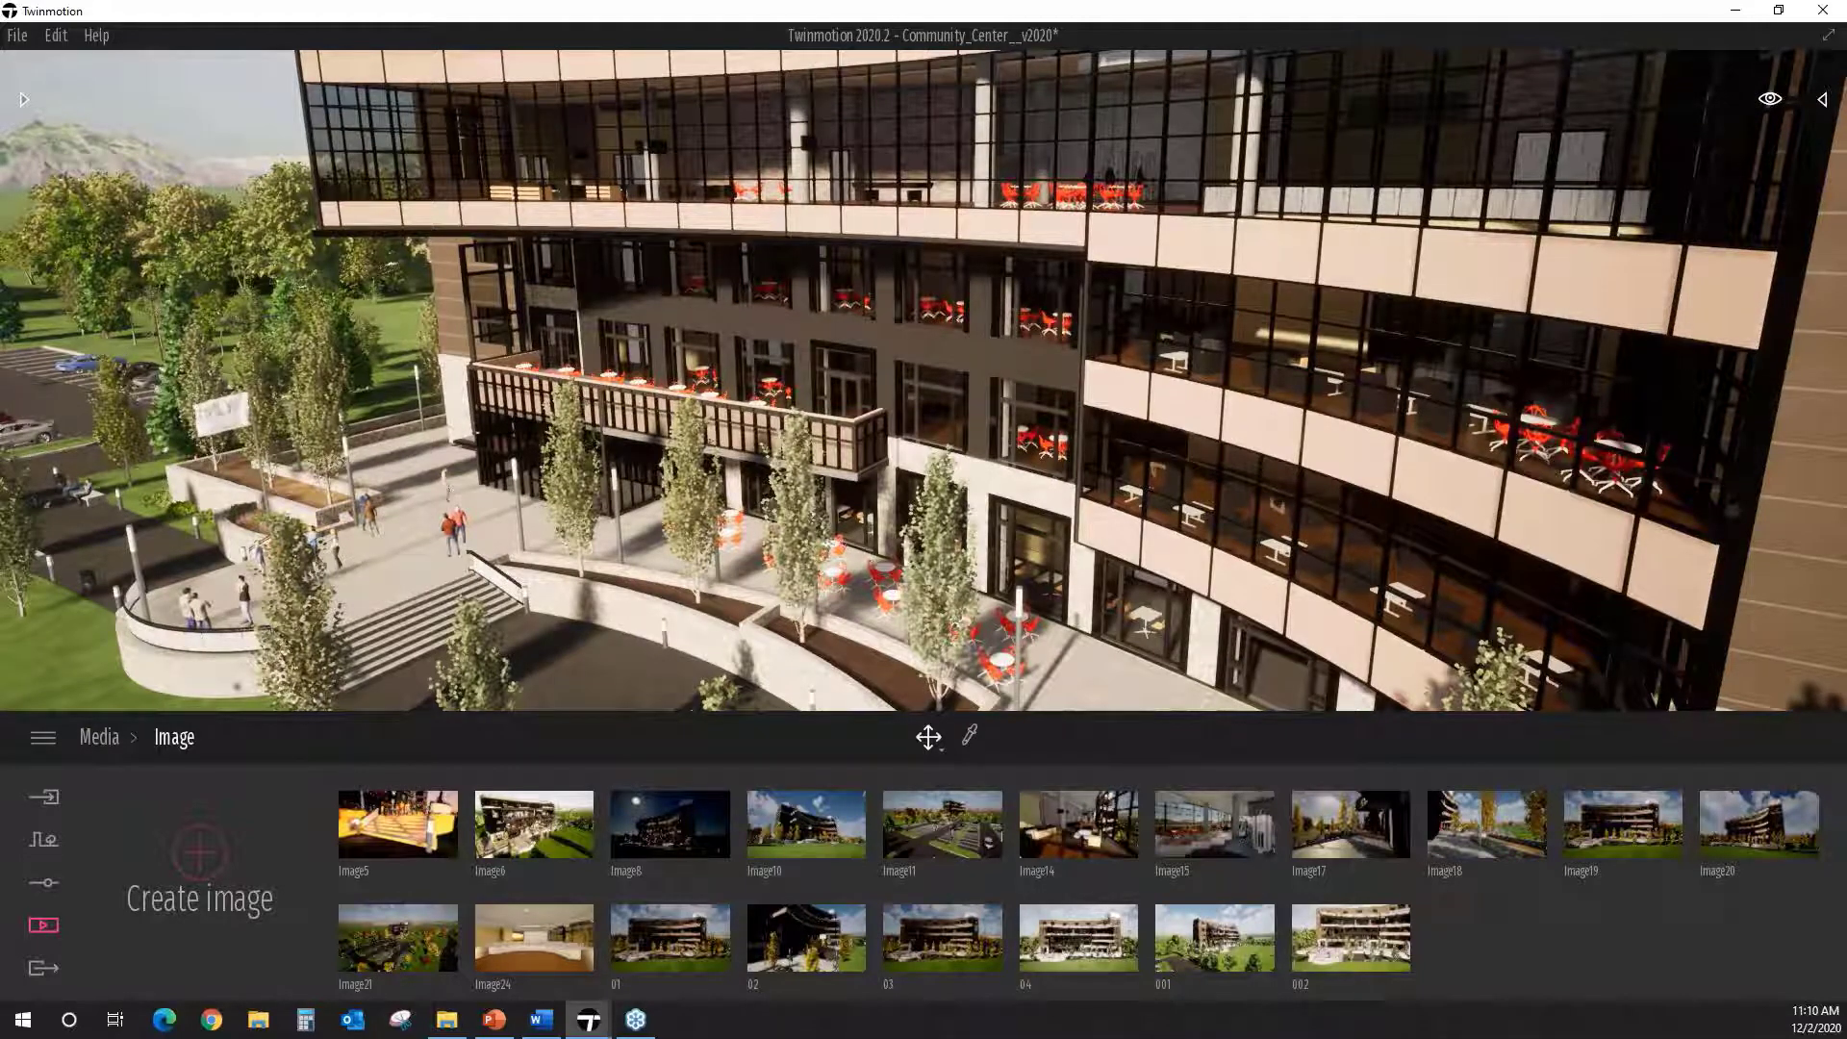
middle_click_drag(1020, 404, 885, 357)
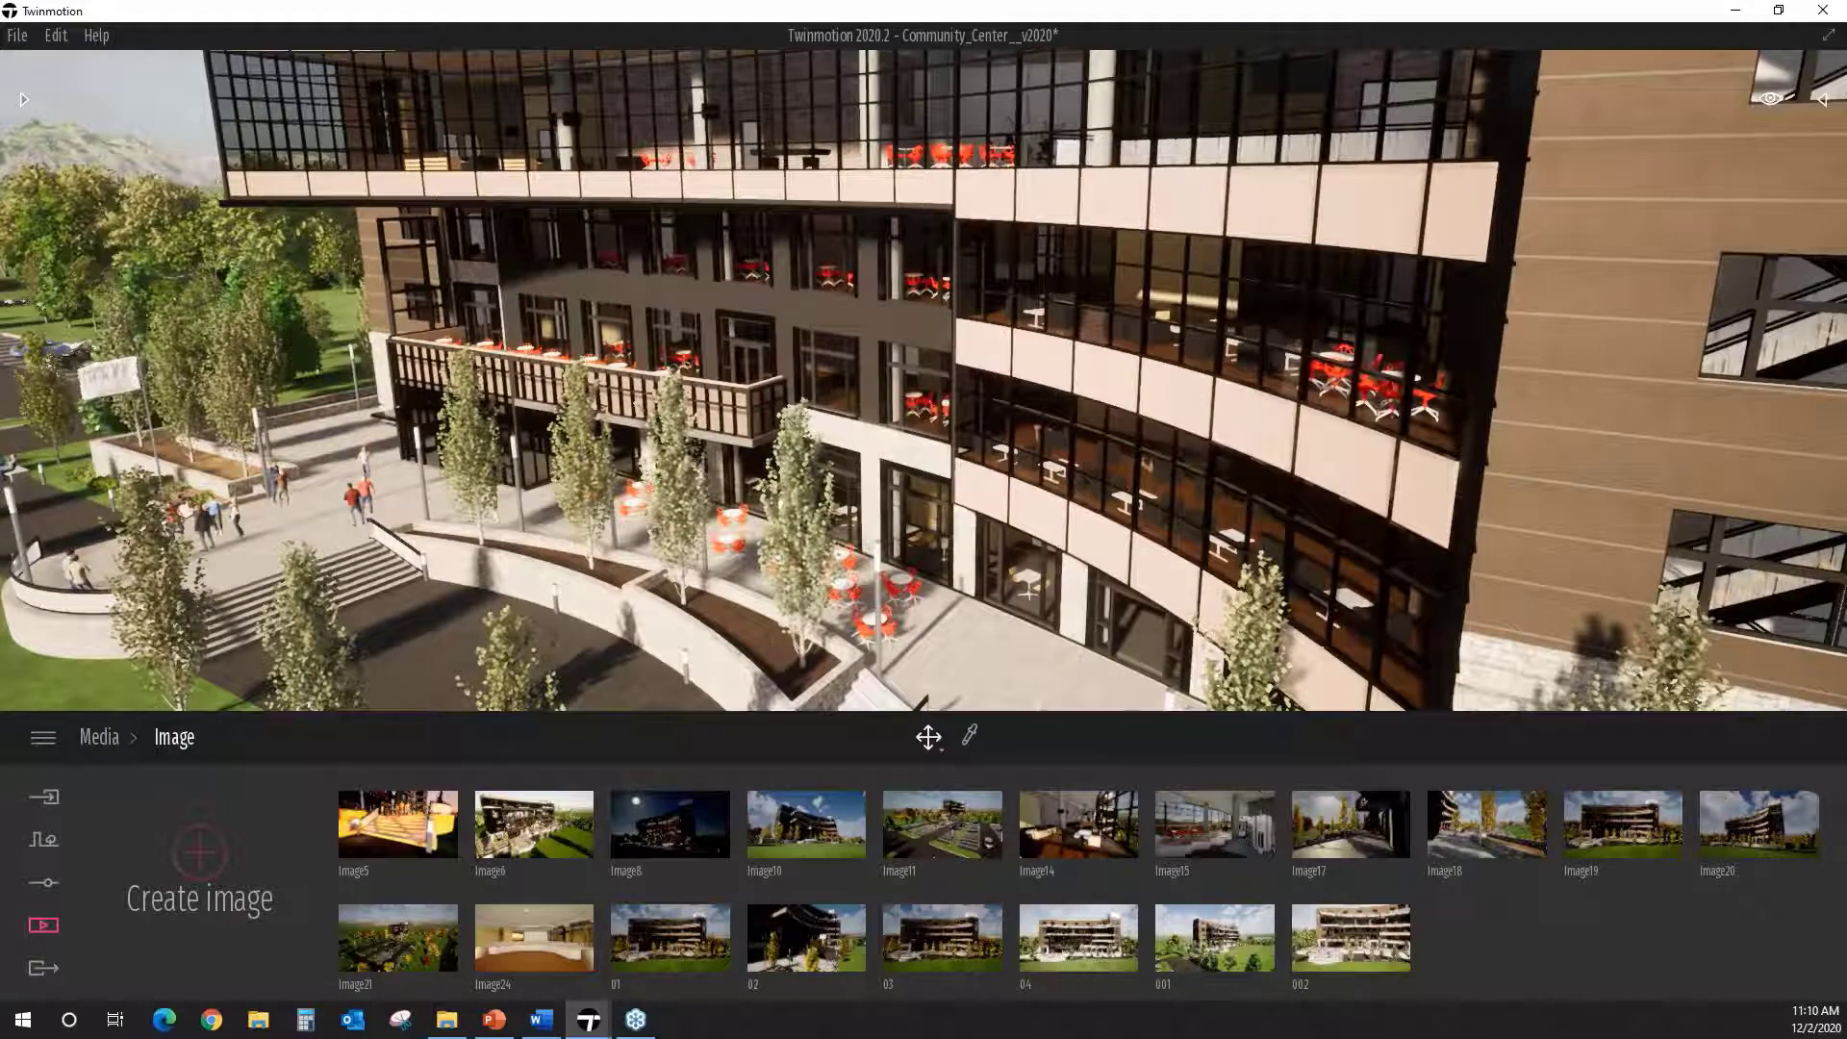
middle_click_drag(962, 404, 883, 398)
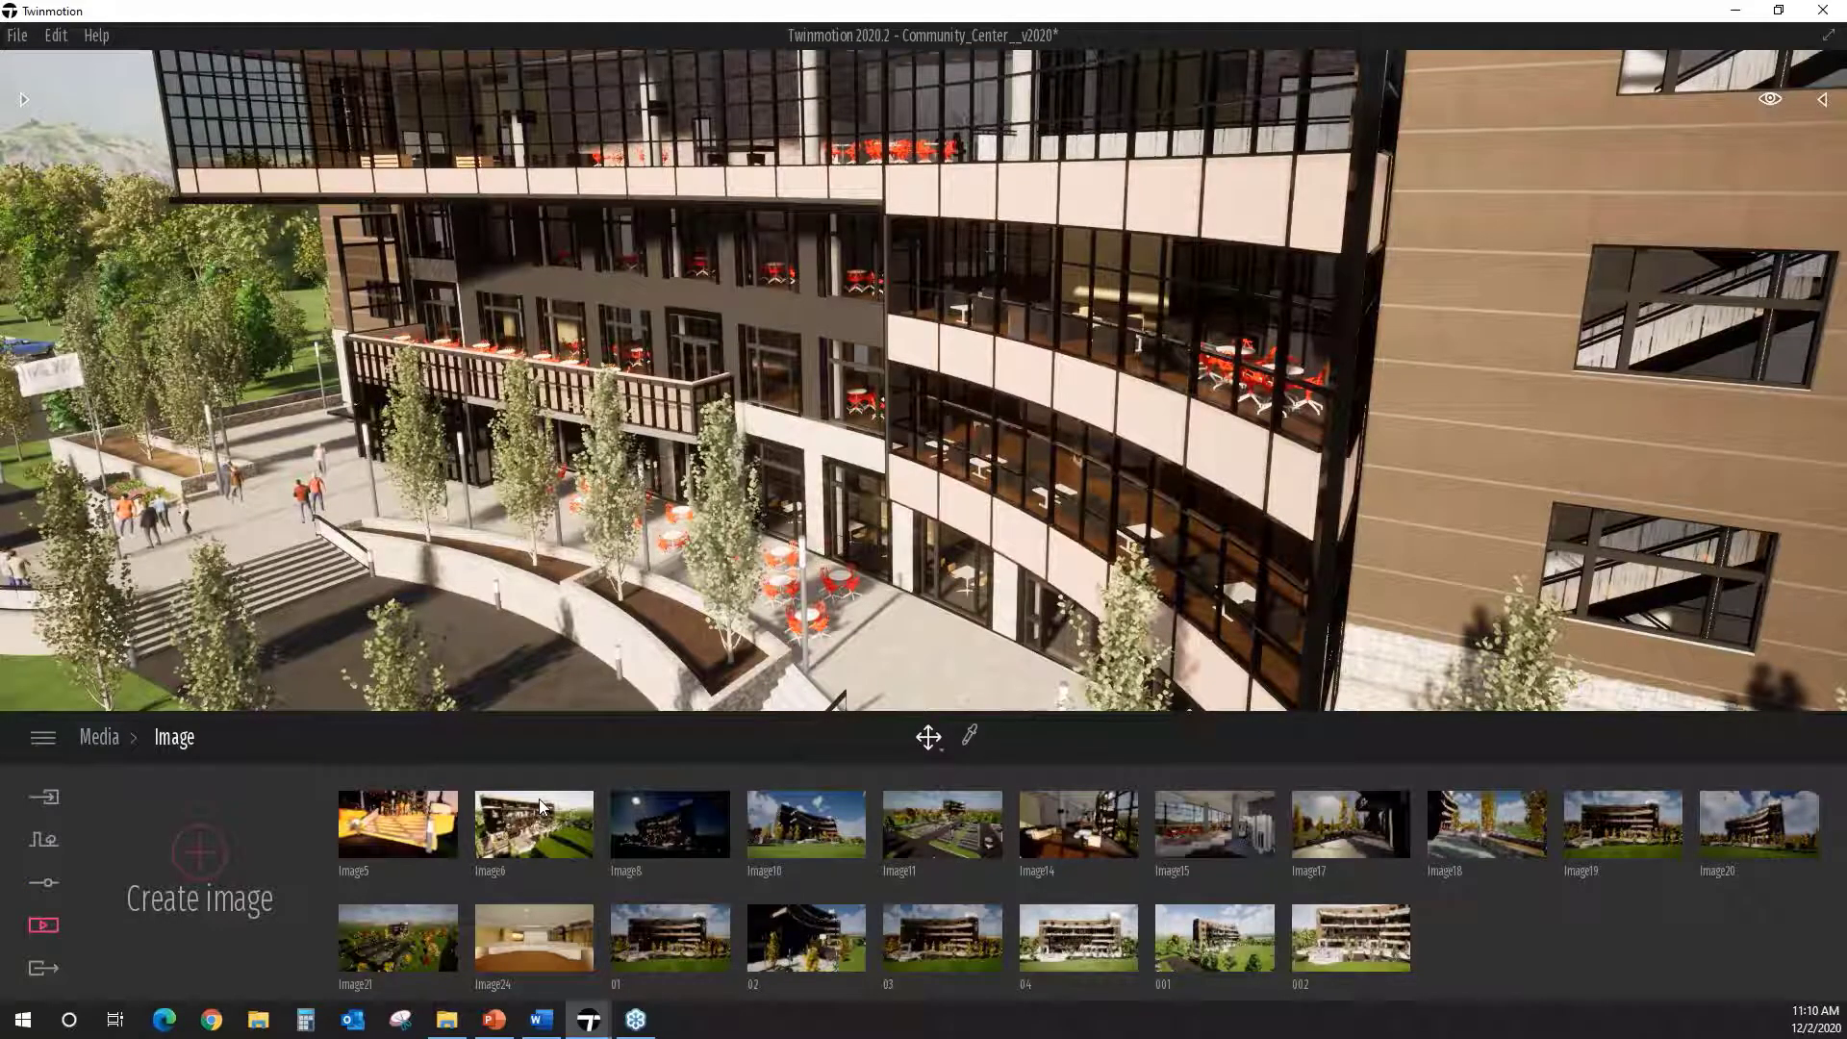
left_click(45, 884)
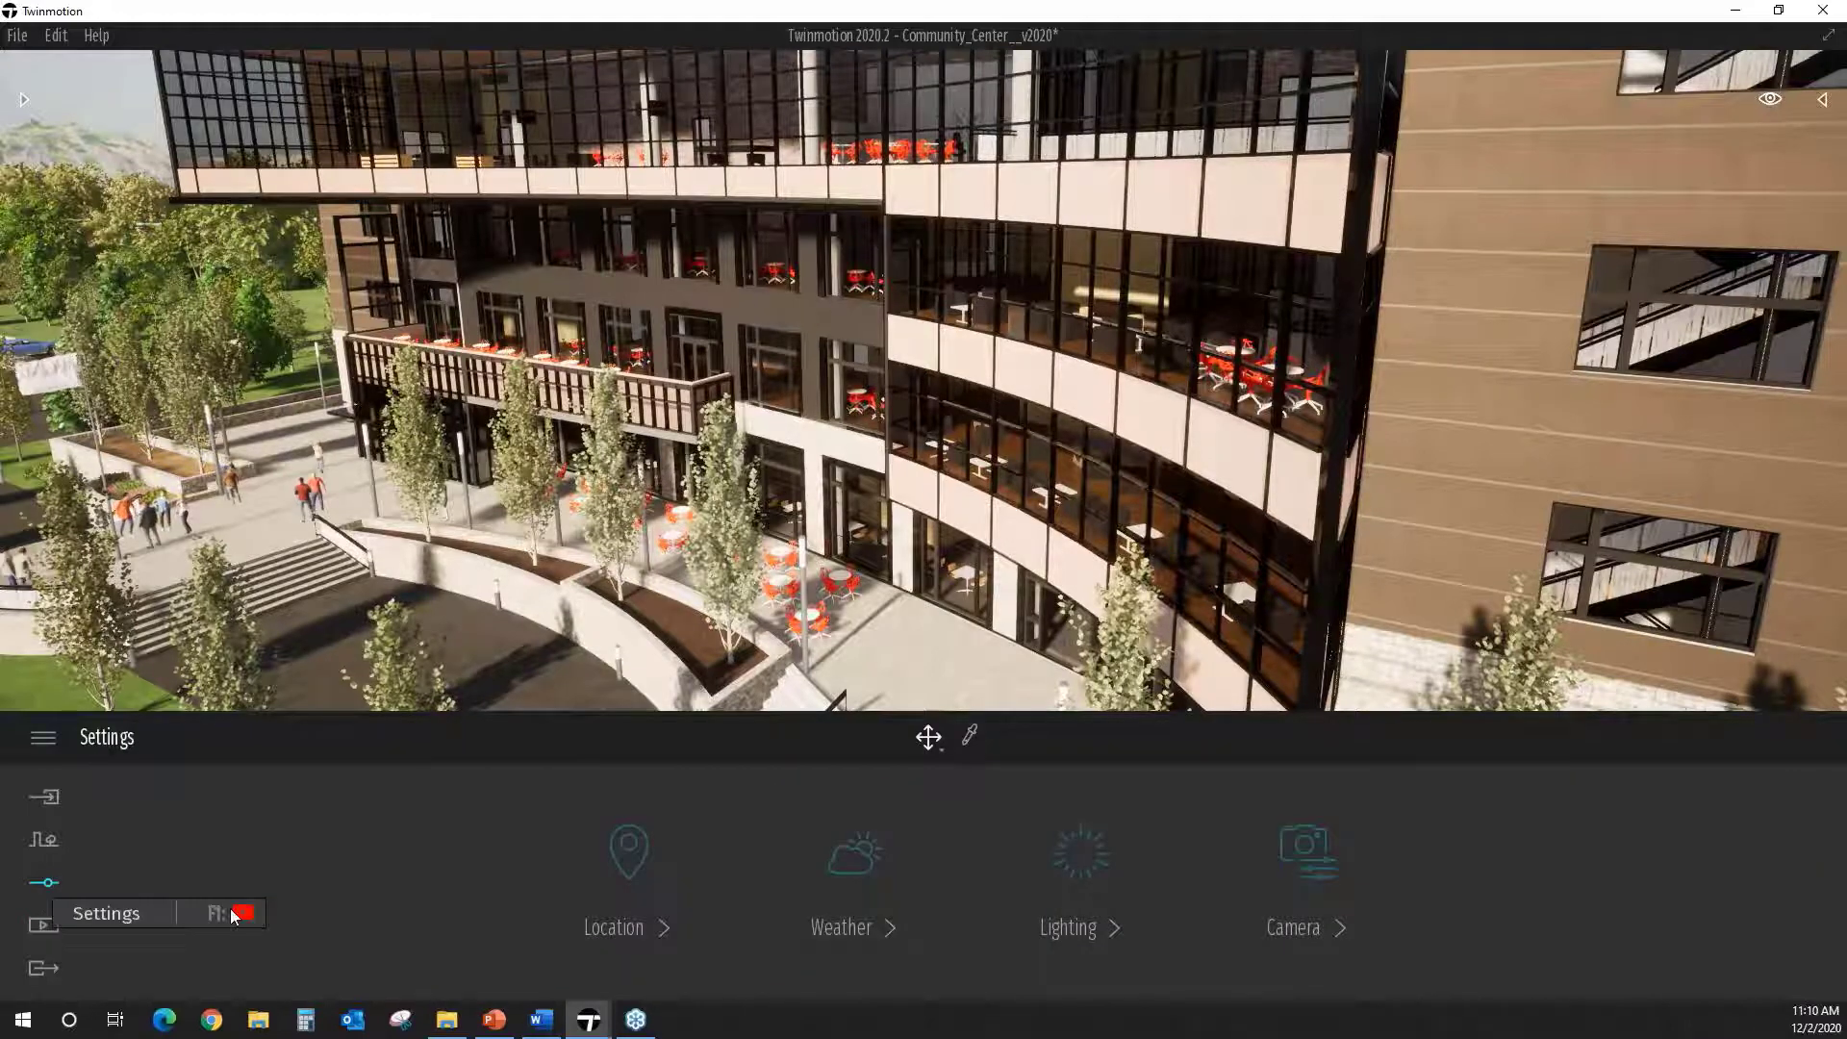
left_click(1305, 866)
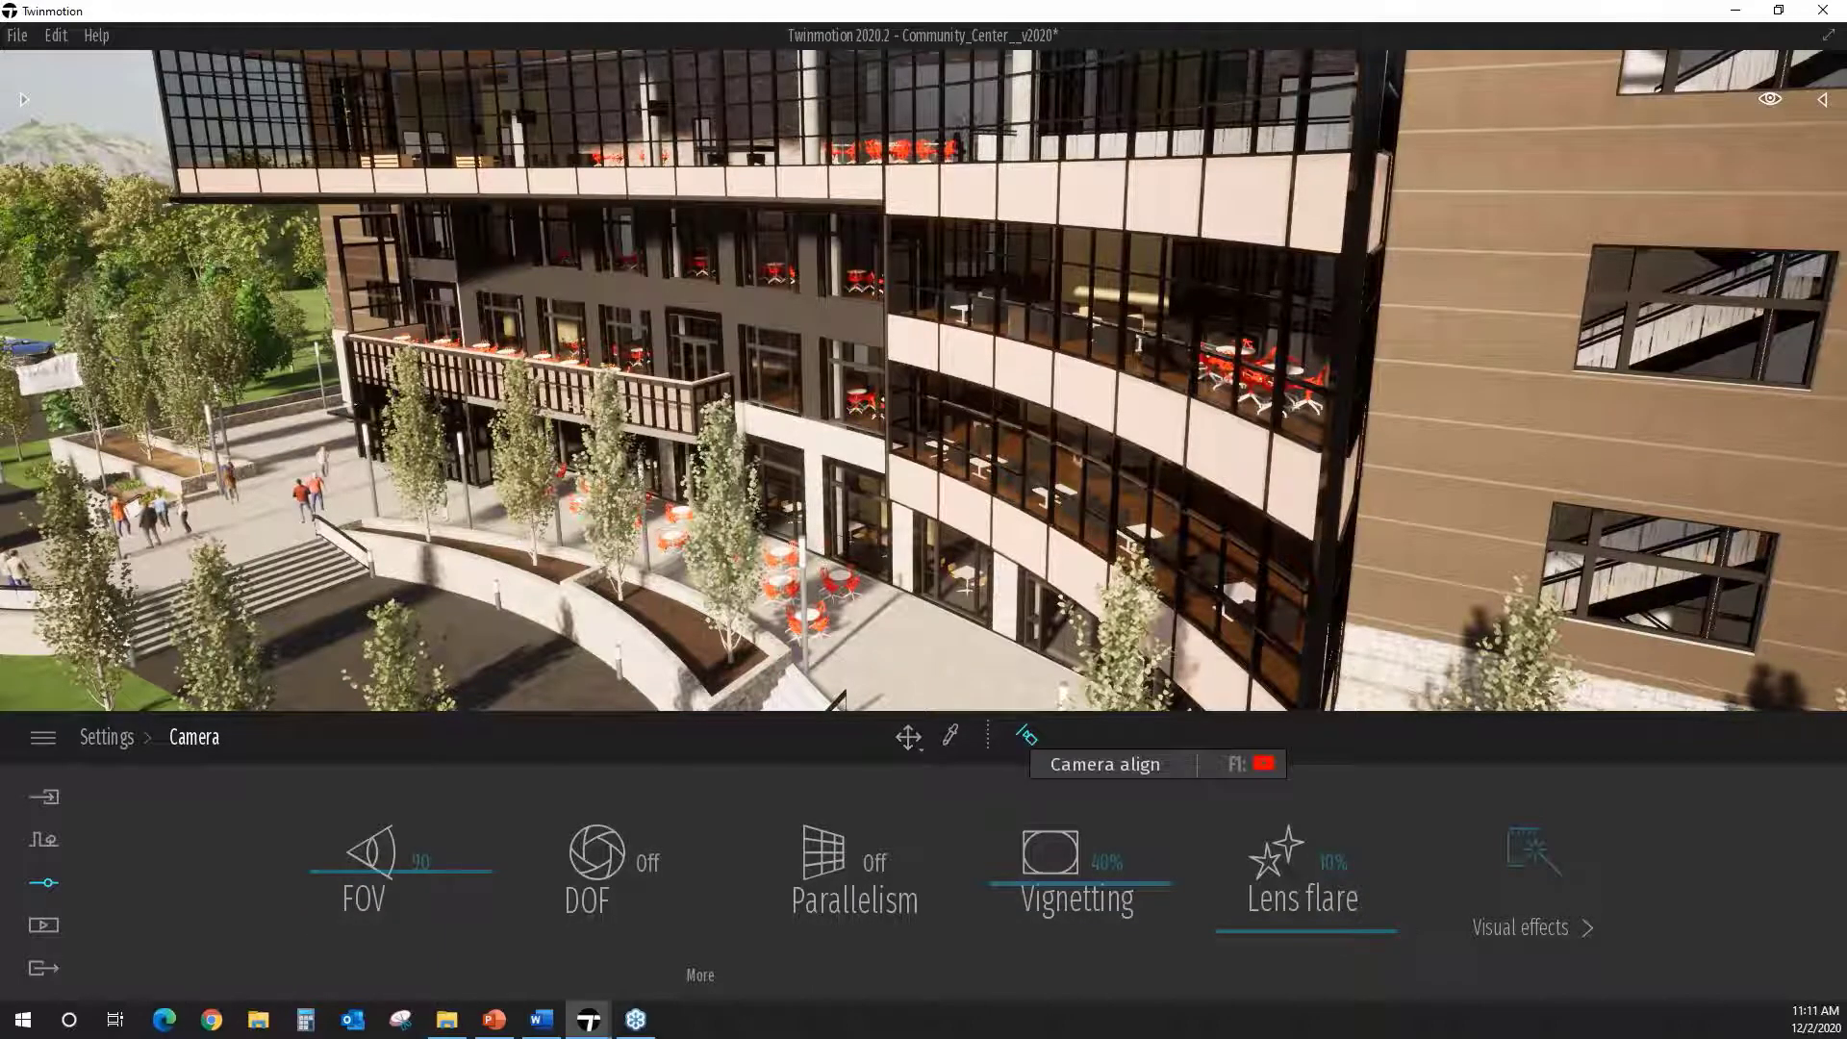
left_click(1026, 736)
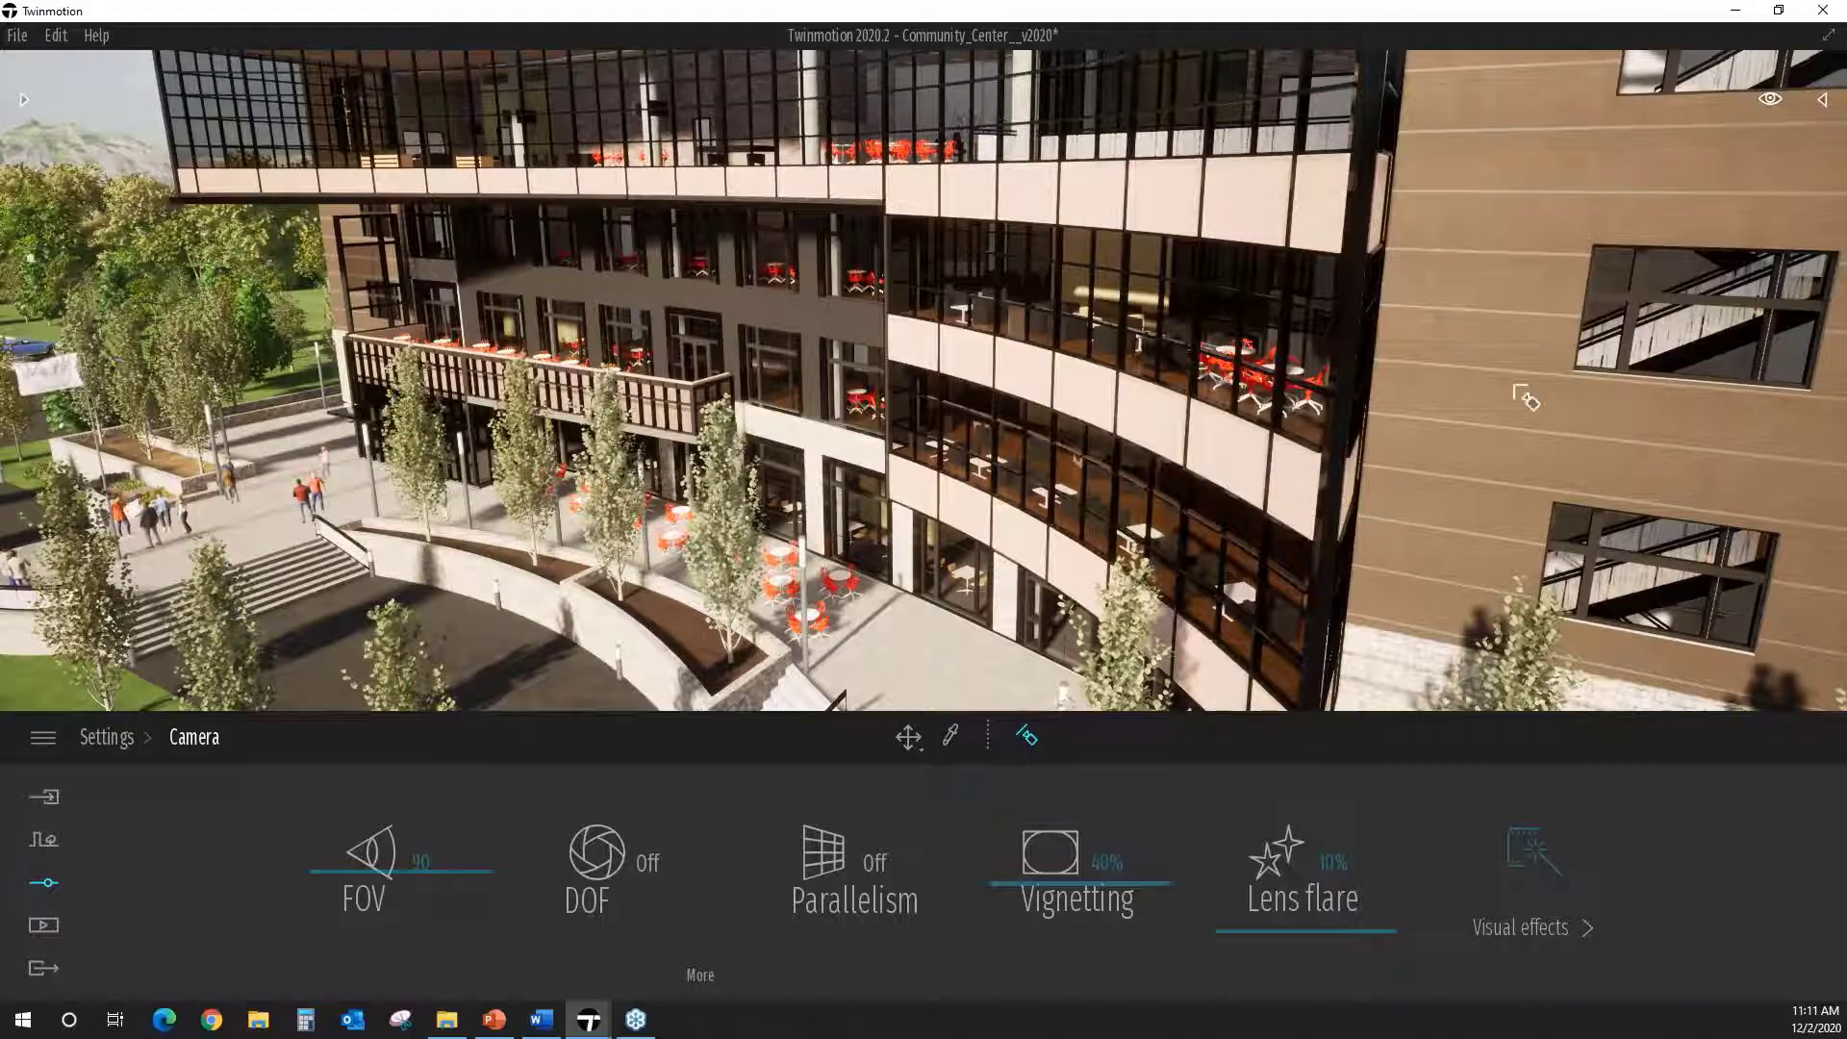
left_click(1524, 397)
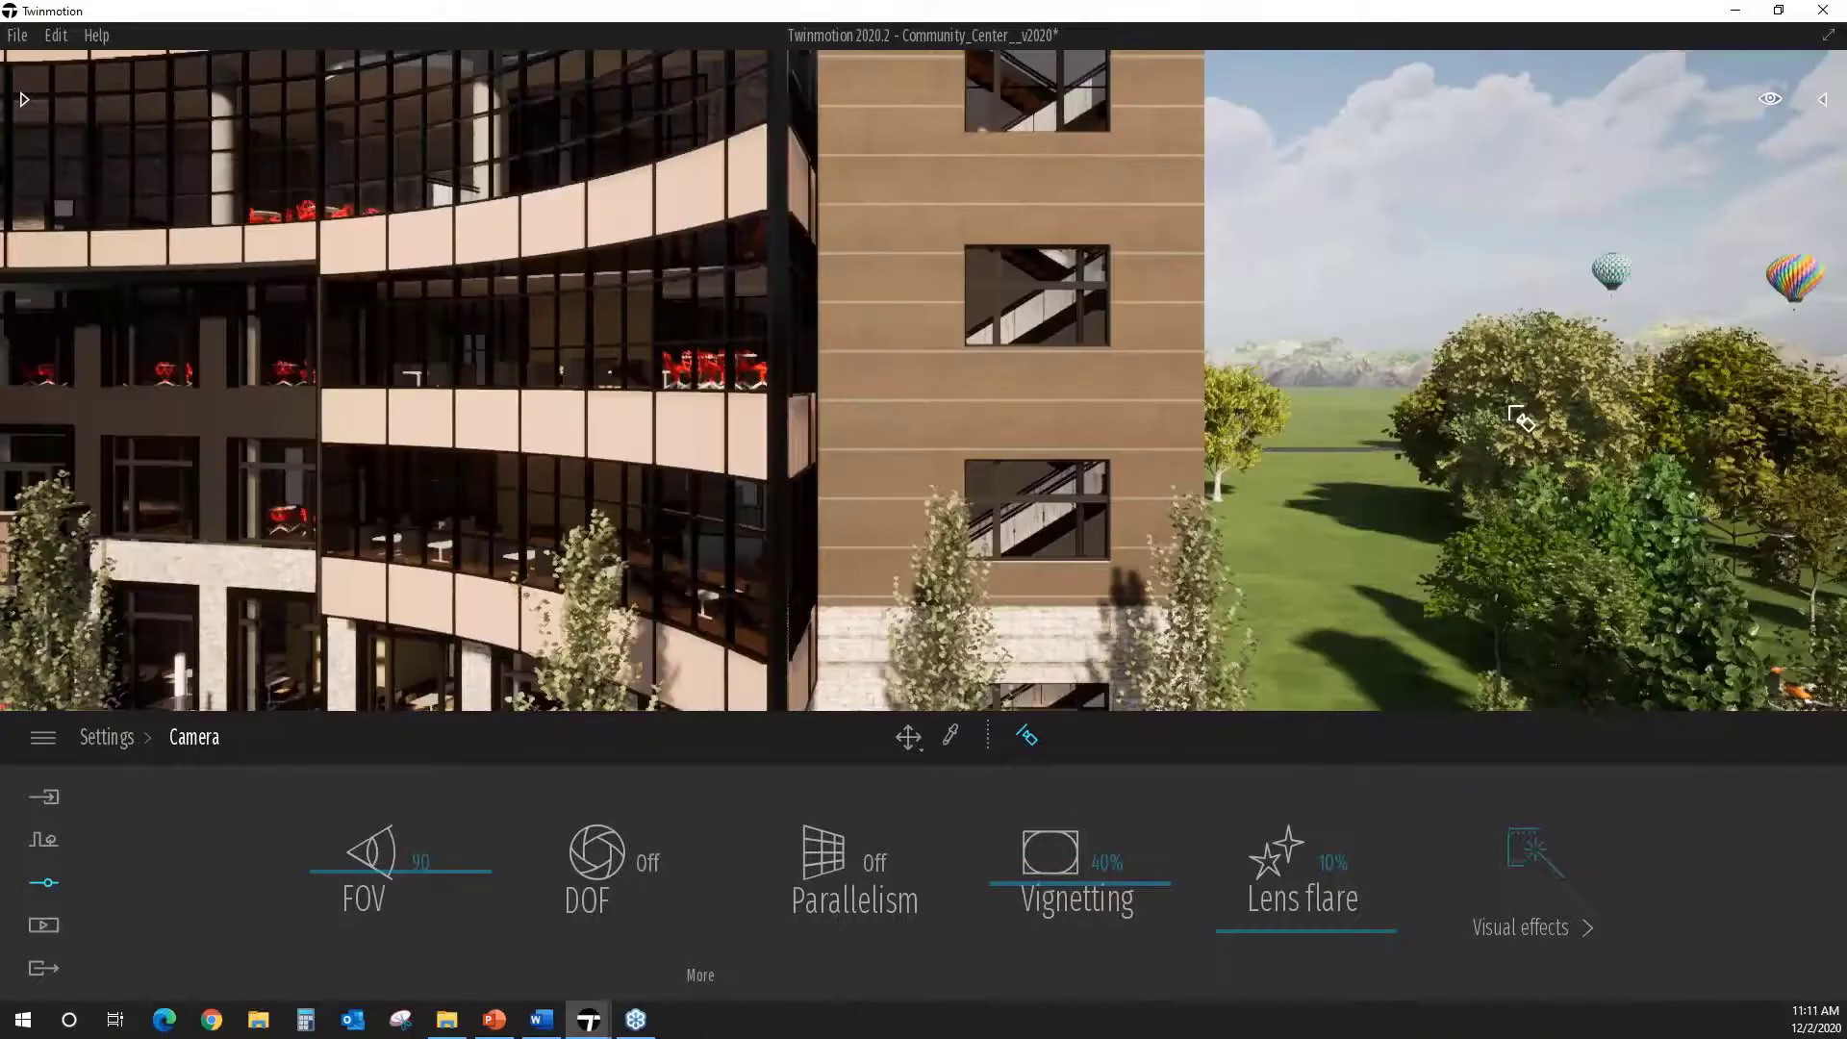
middle_click_drag(1511, 408, 1780, 400)
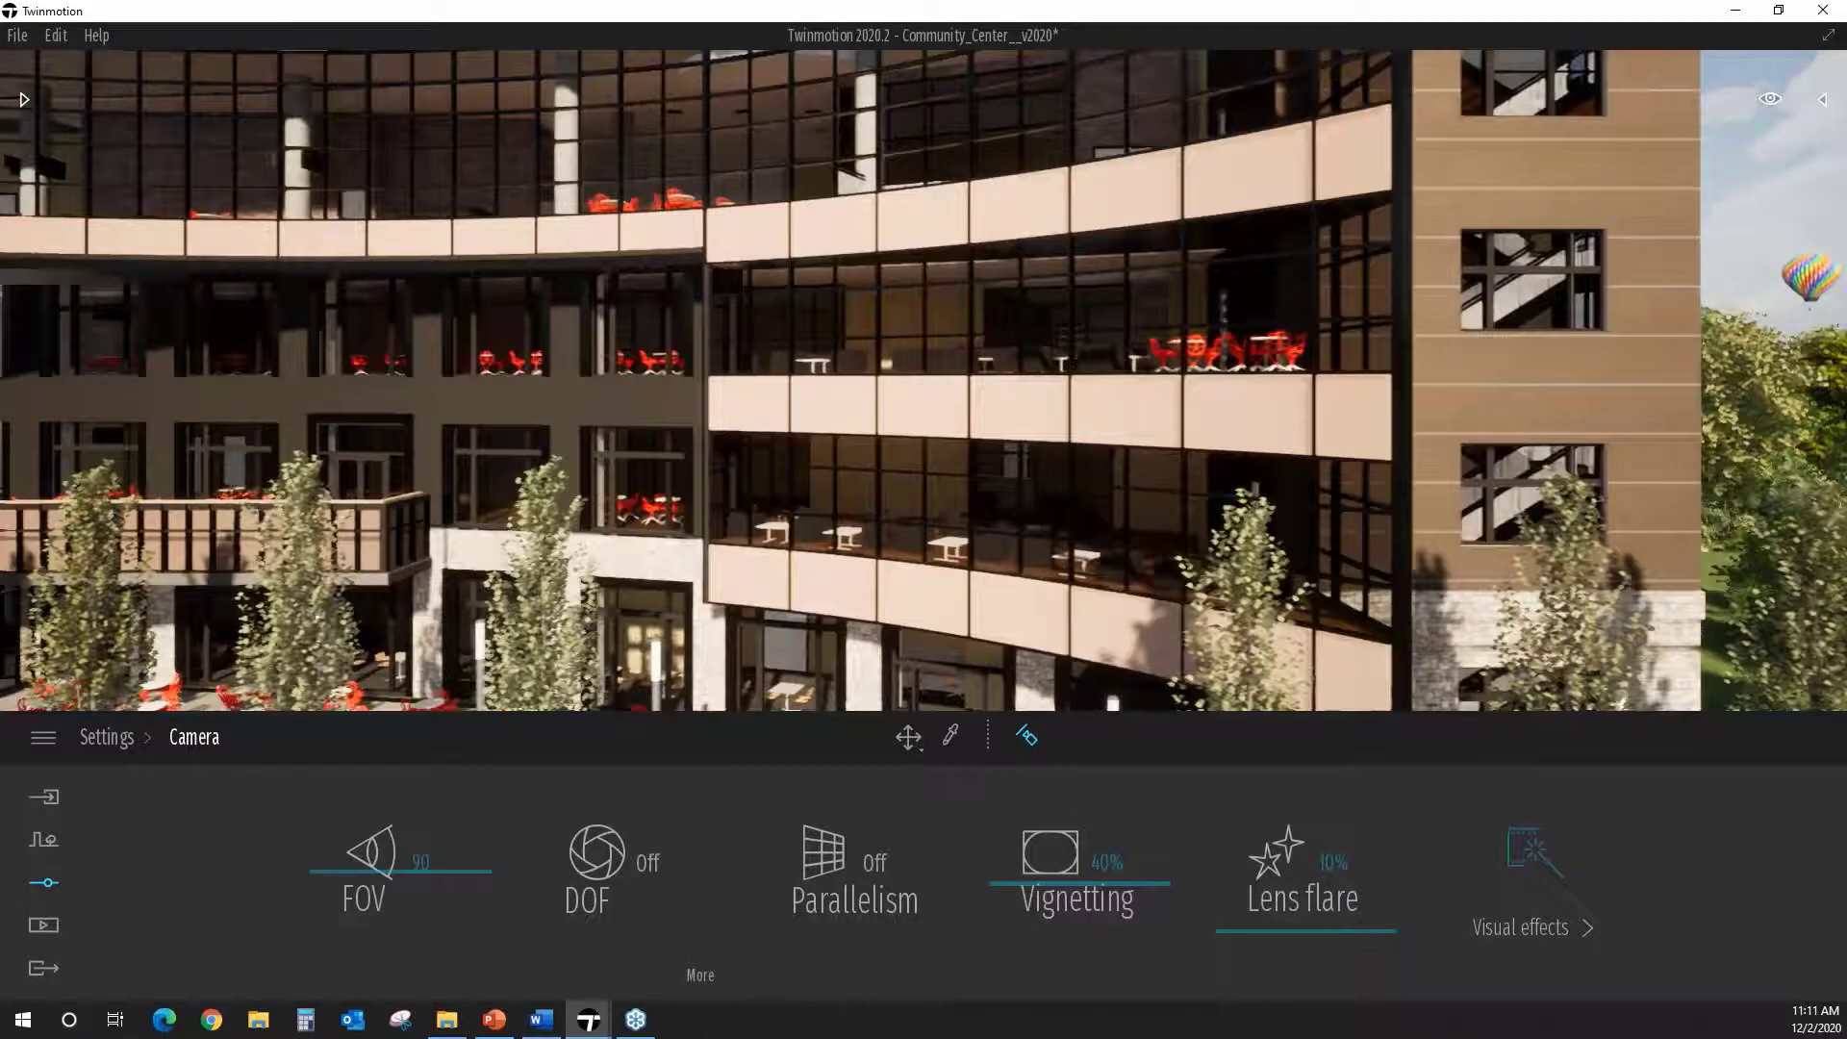
scroll(364, 406, "down", 4)
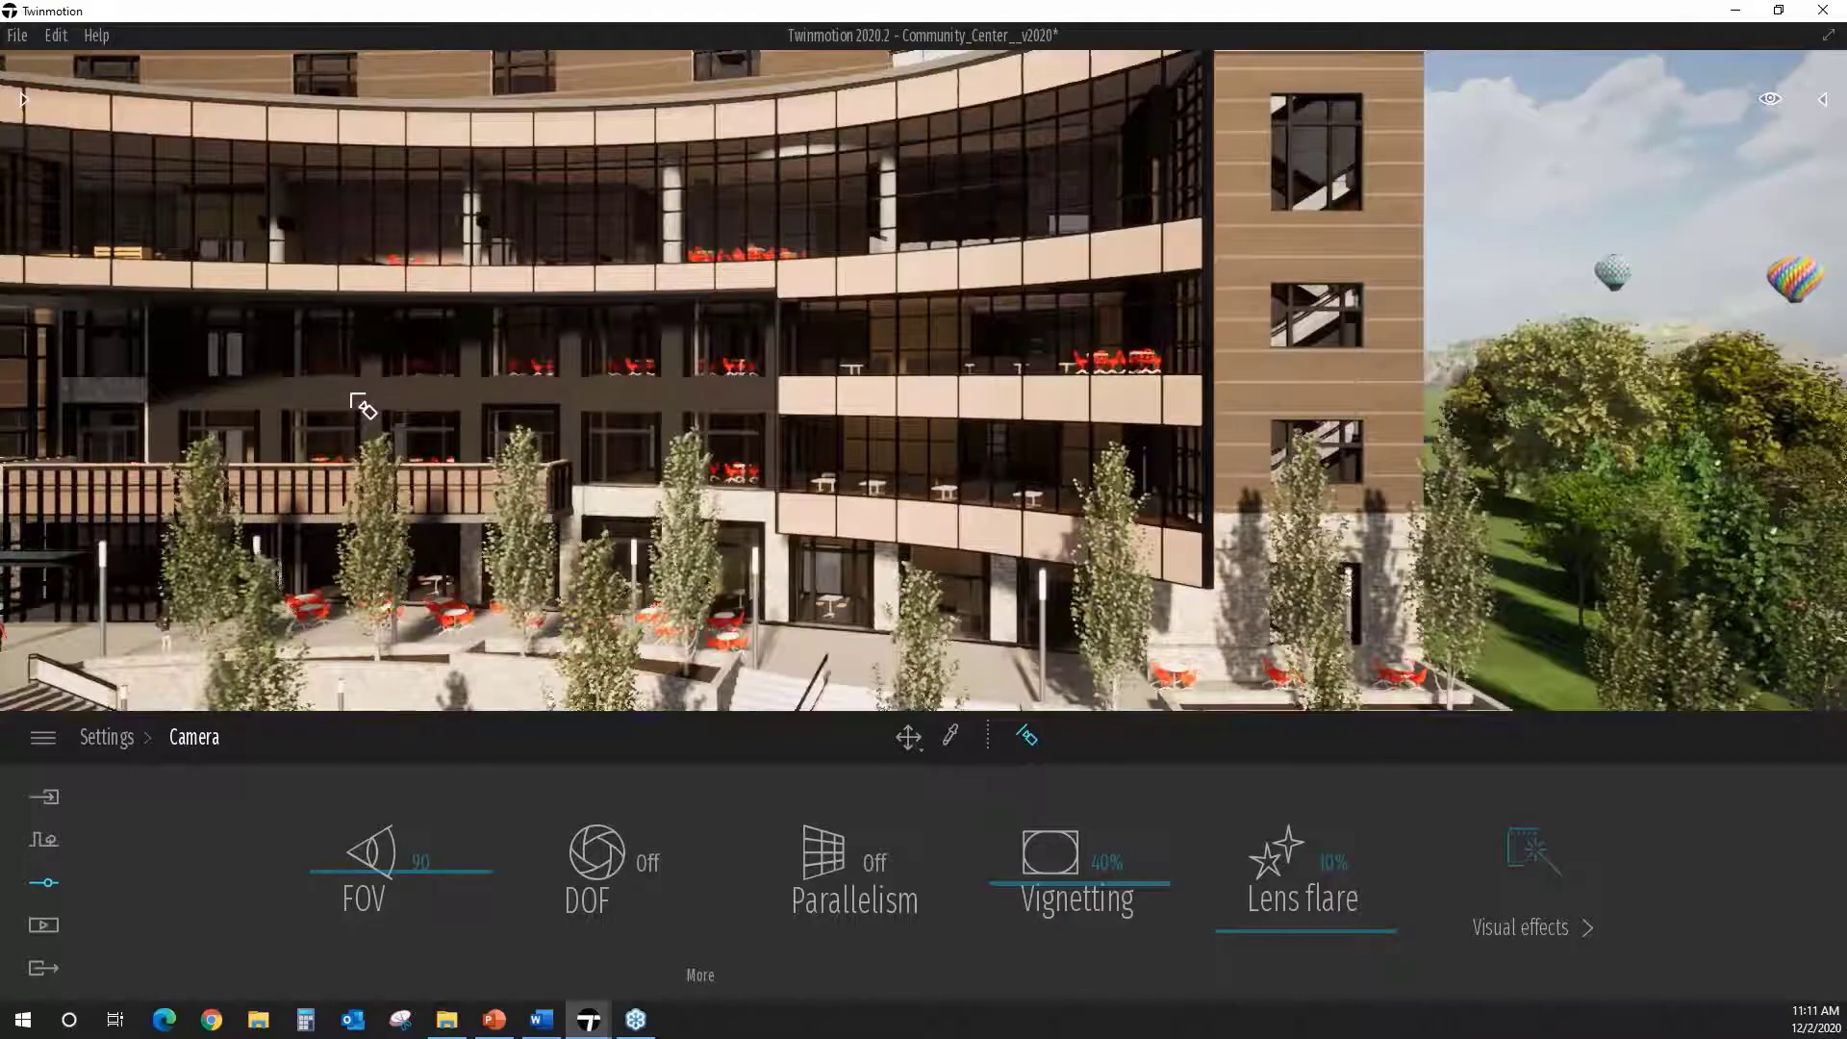
scroll(595, 596, "down", 3)
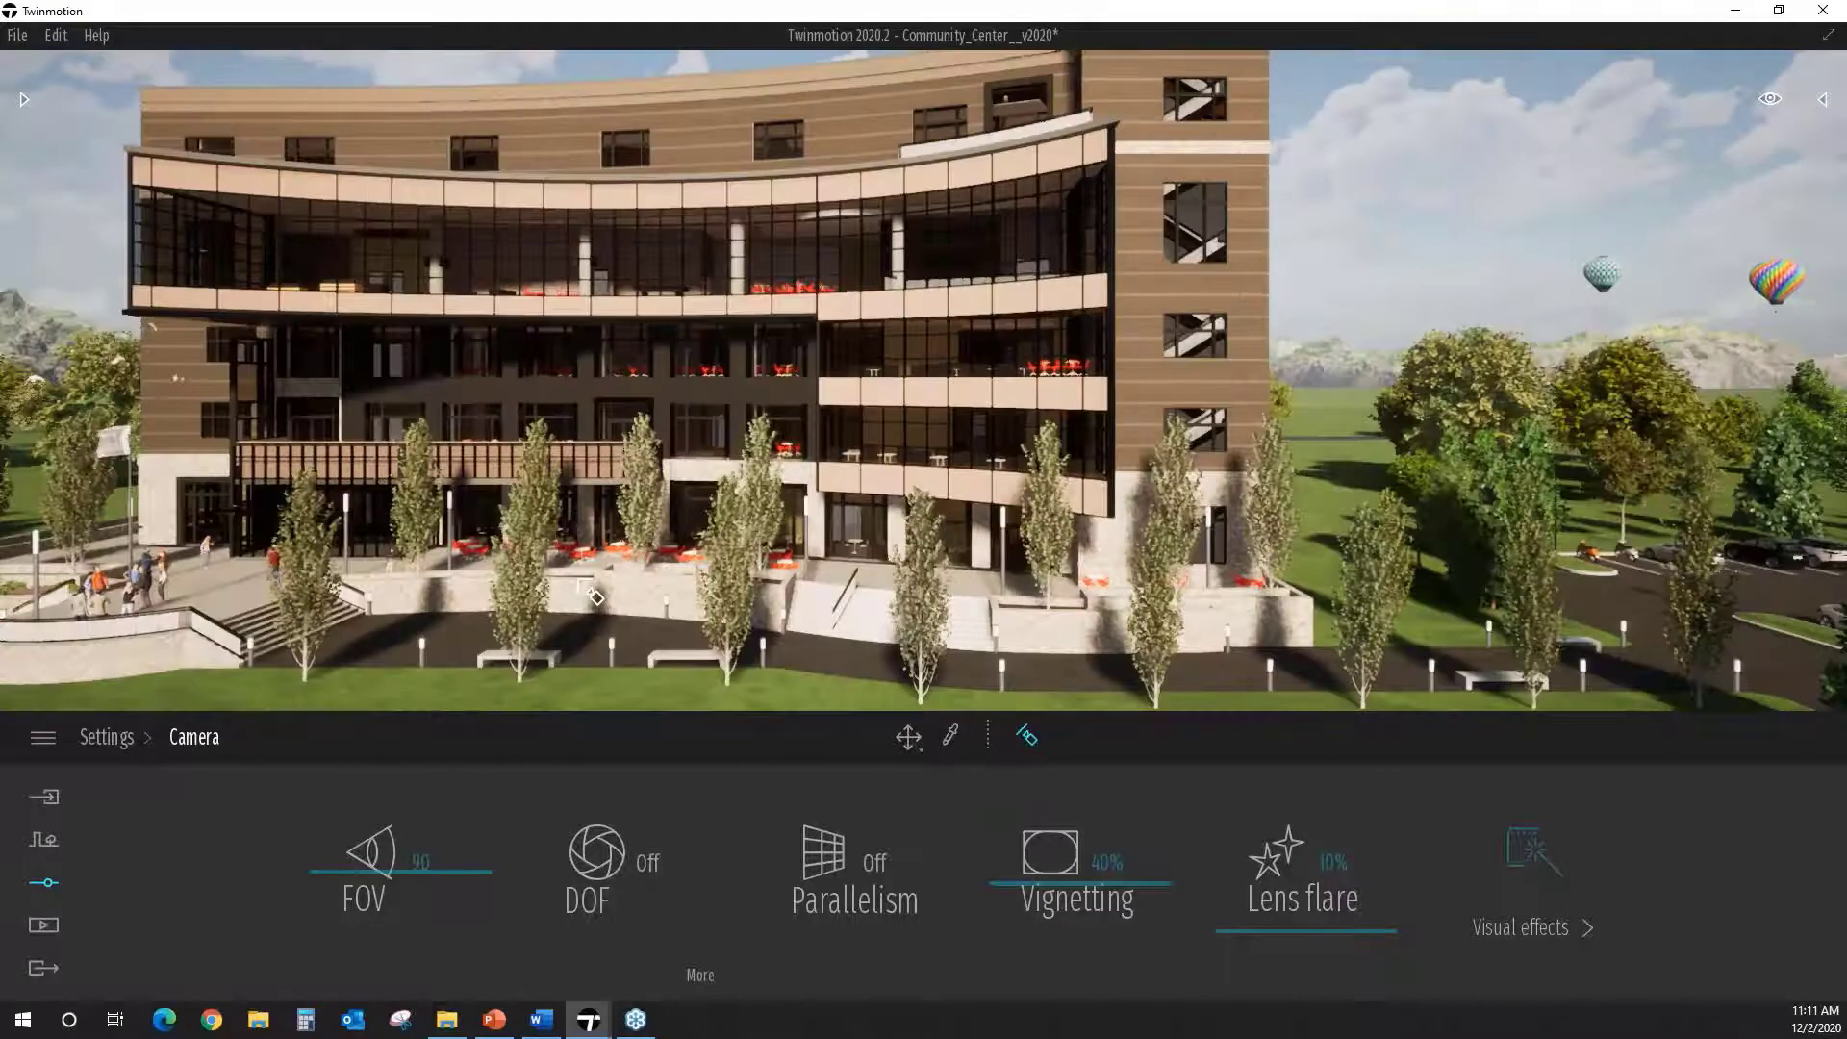
Step: Frame the whole building facade centrally from farther back with lawn in front, and turn Camera align off
key("Escape")
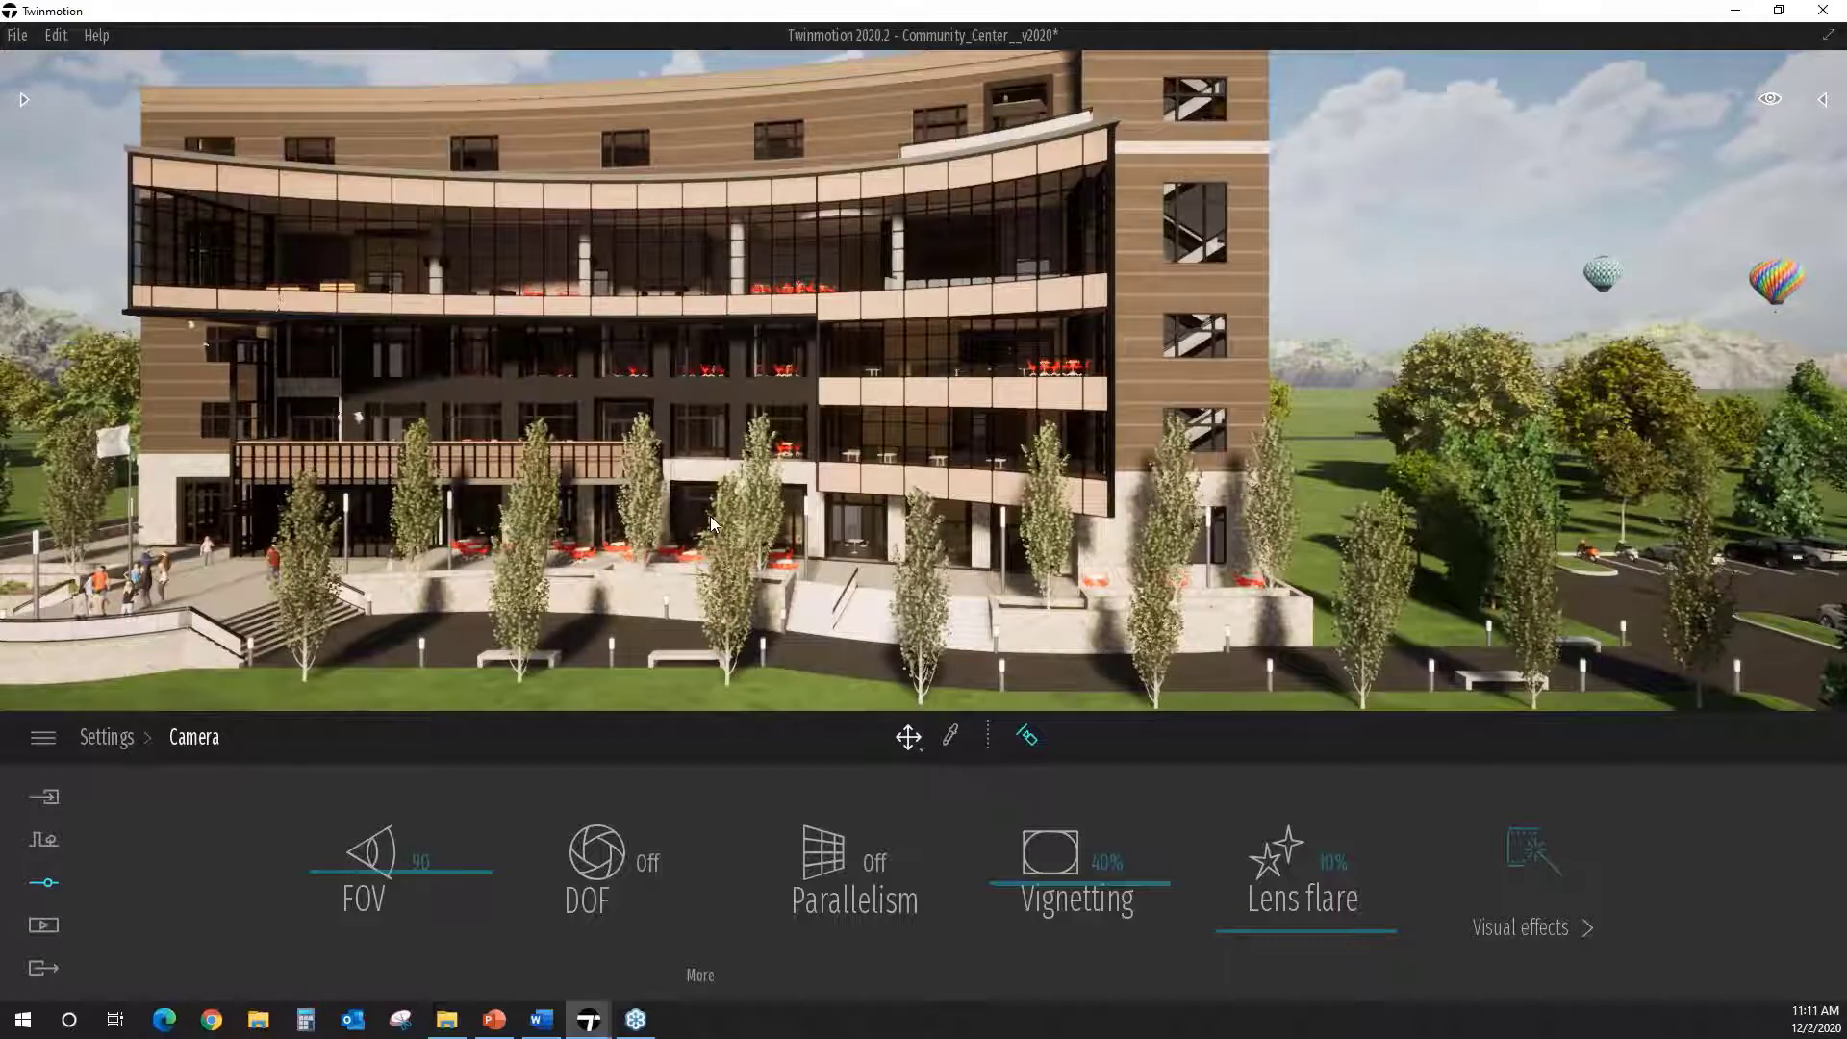
middle_click_drag(716, 505, 967, 541)
scroll(716, 505, "down", 3)
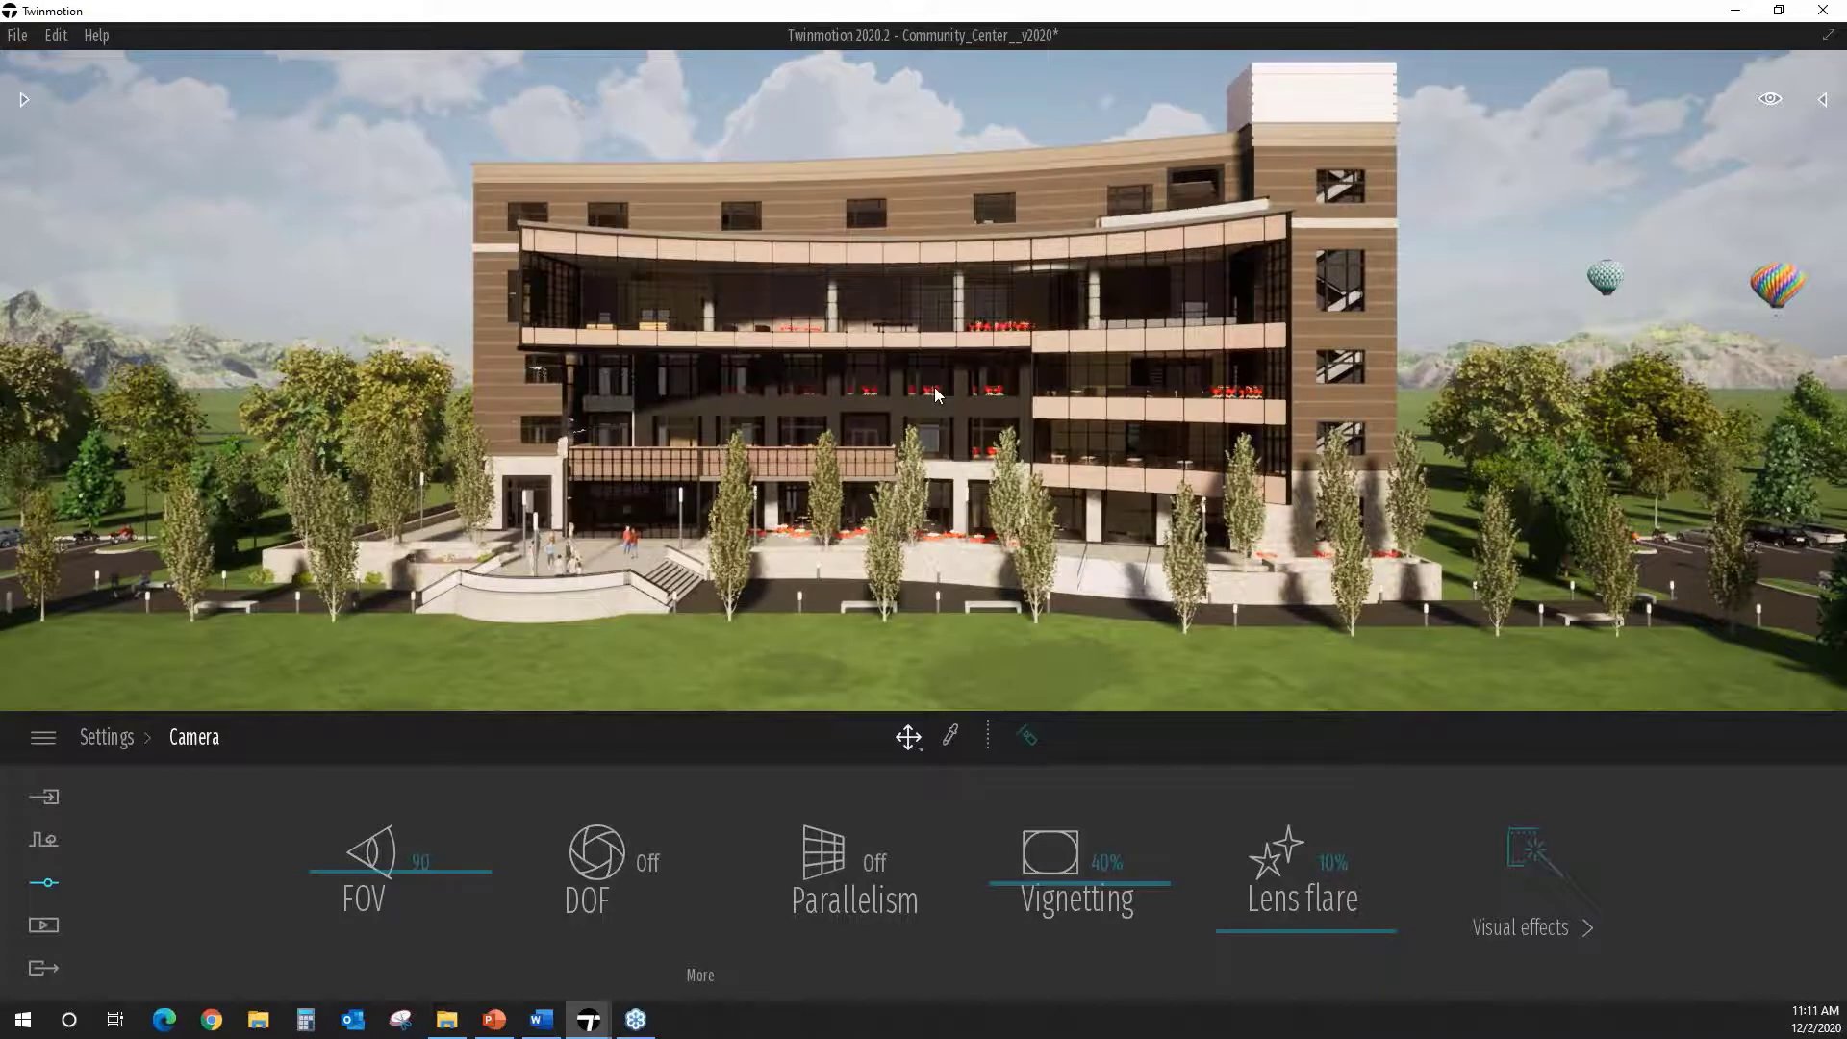
left_click(1028, 737)
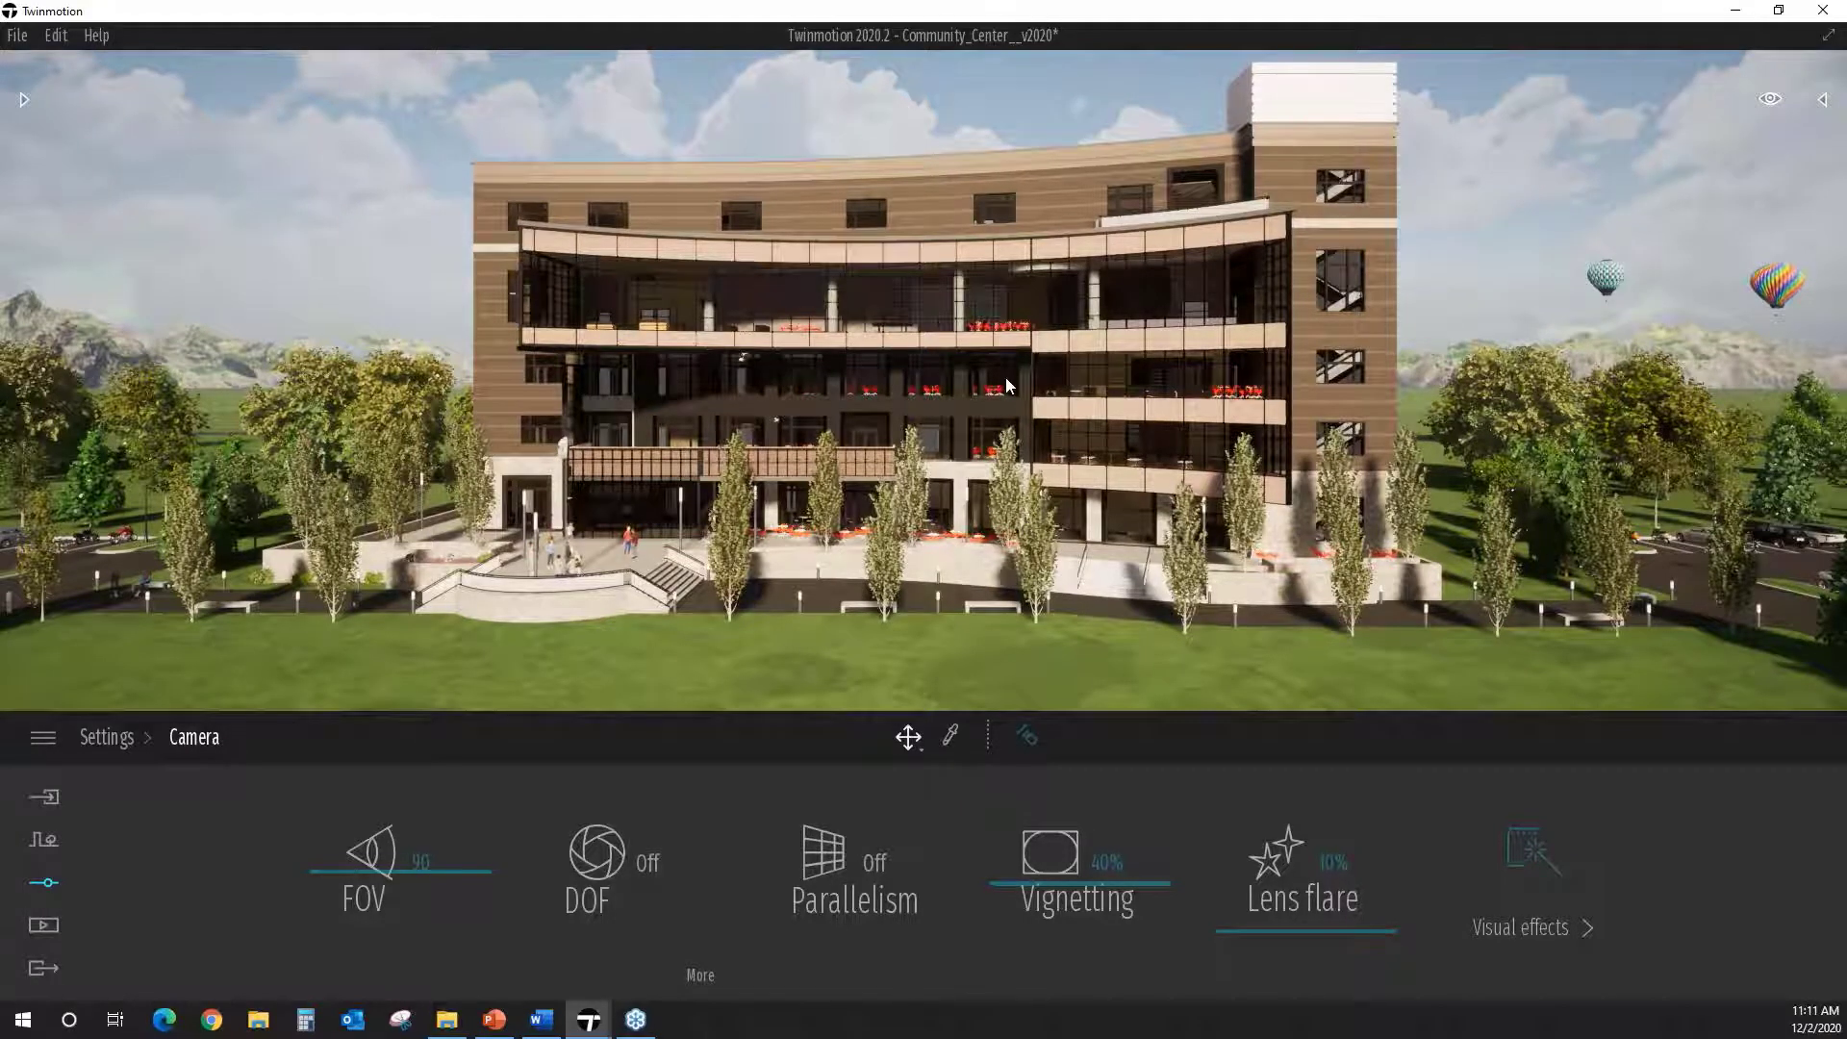
Step: Create a panorama from the current frontal view of the building
left_click(31, 930)
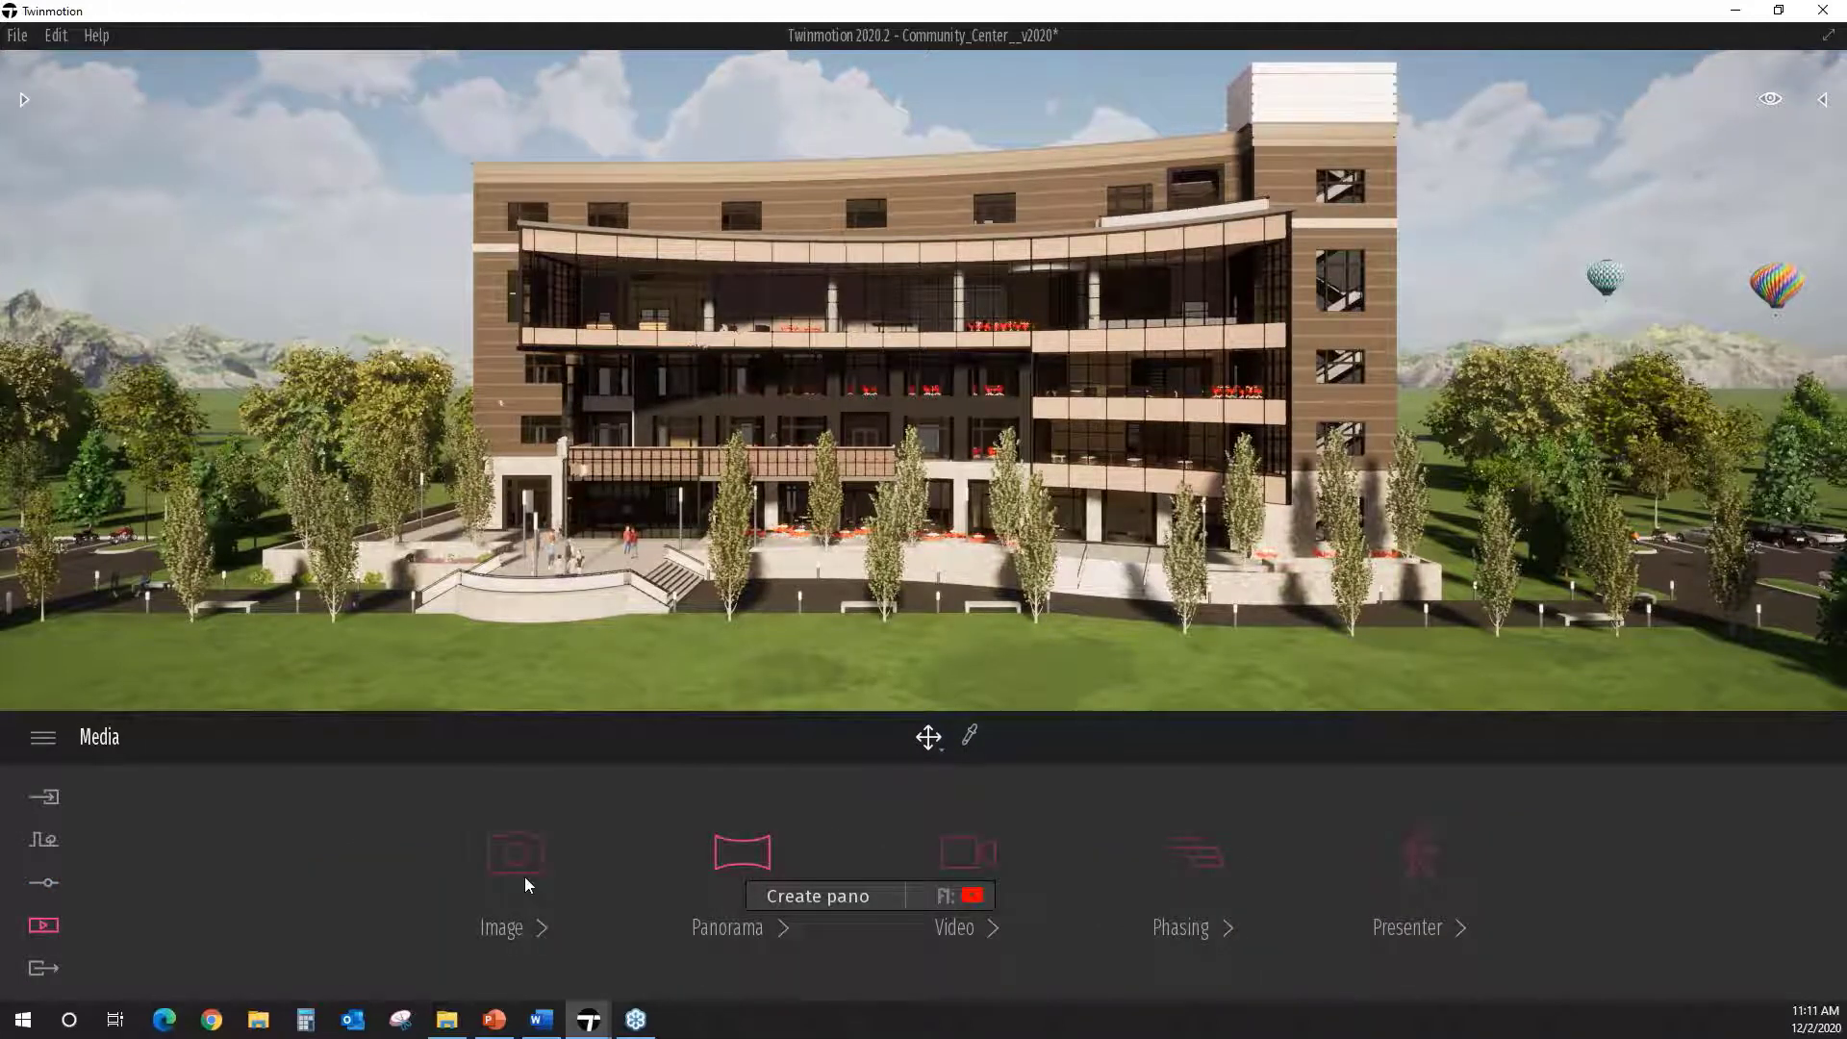
left_click(729, 862)
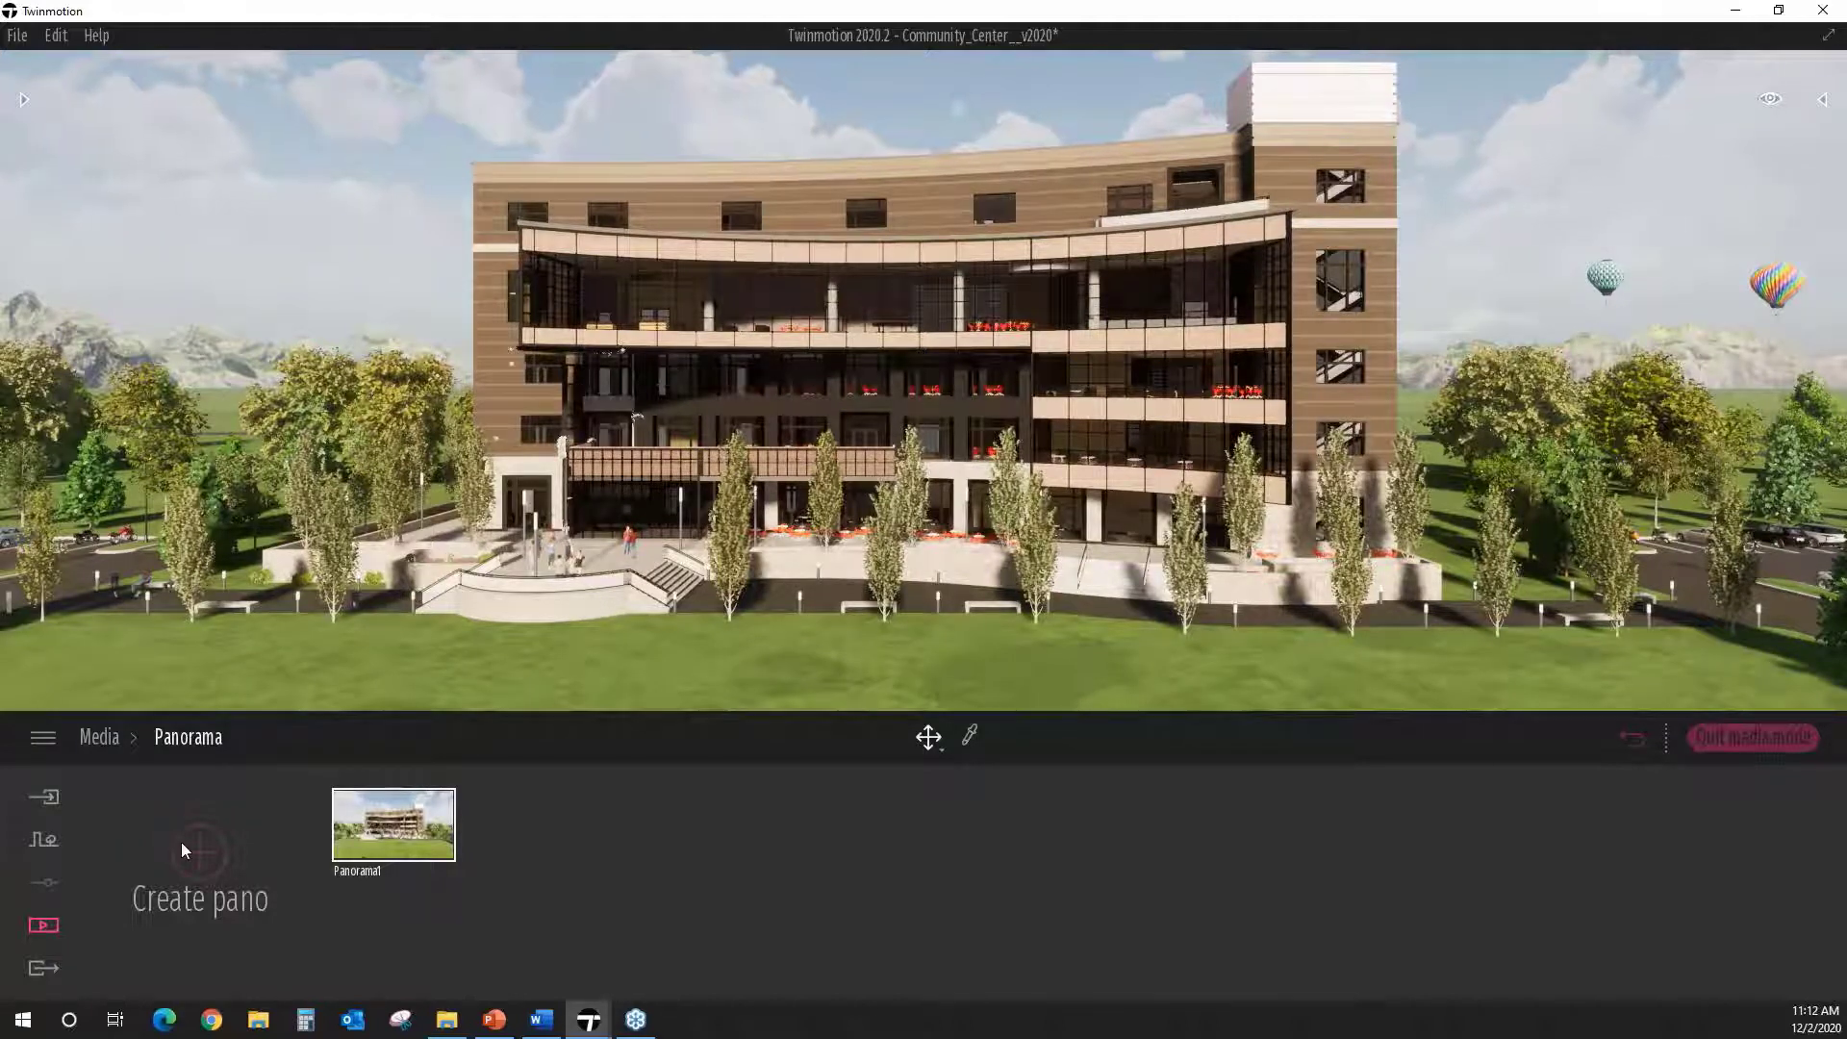
Step: Create a still image of the squared frontal facade view and rename it 003
left_click(40, 927)
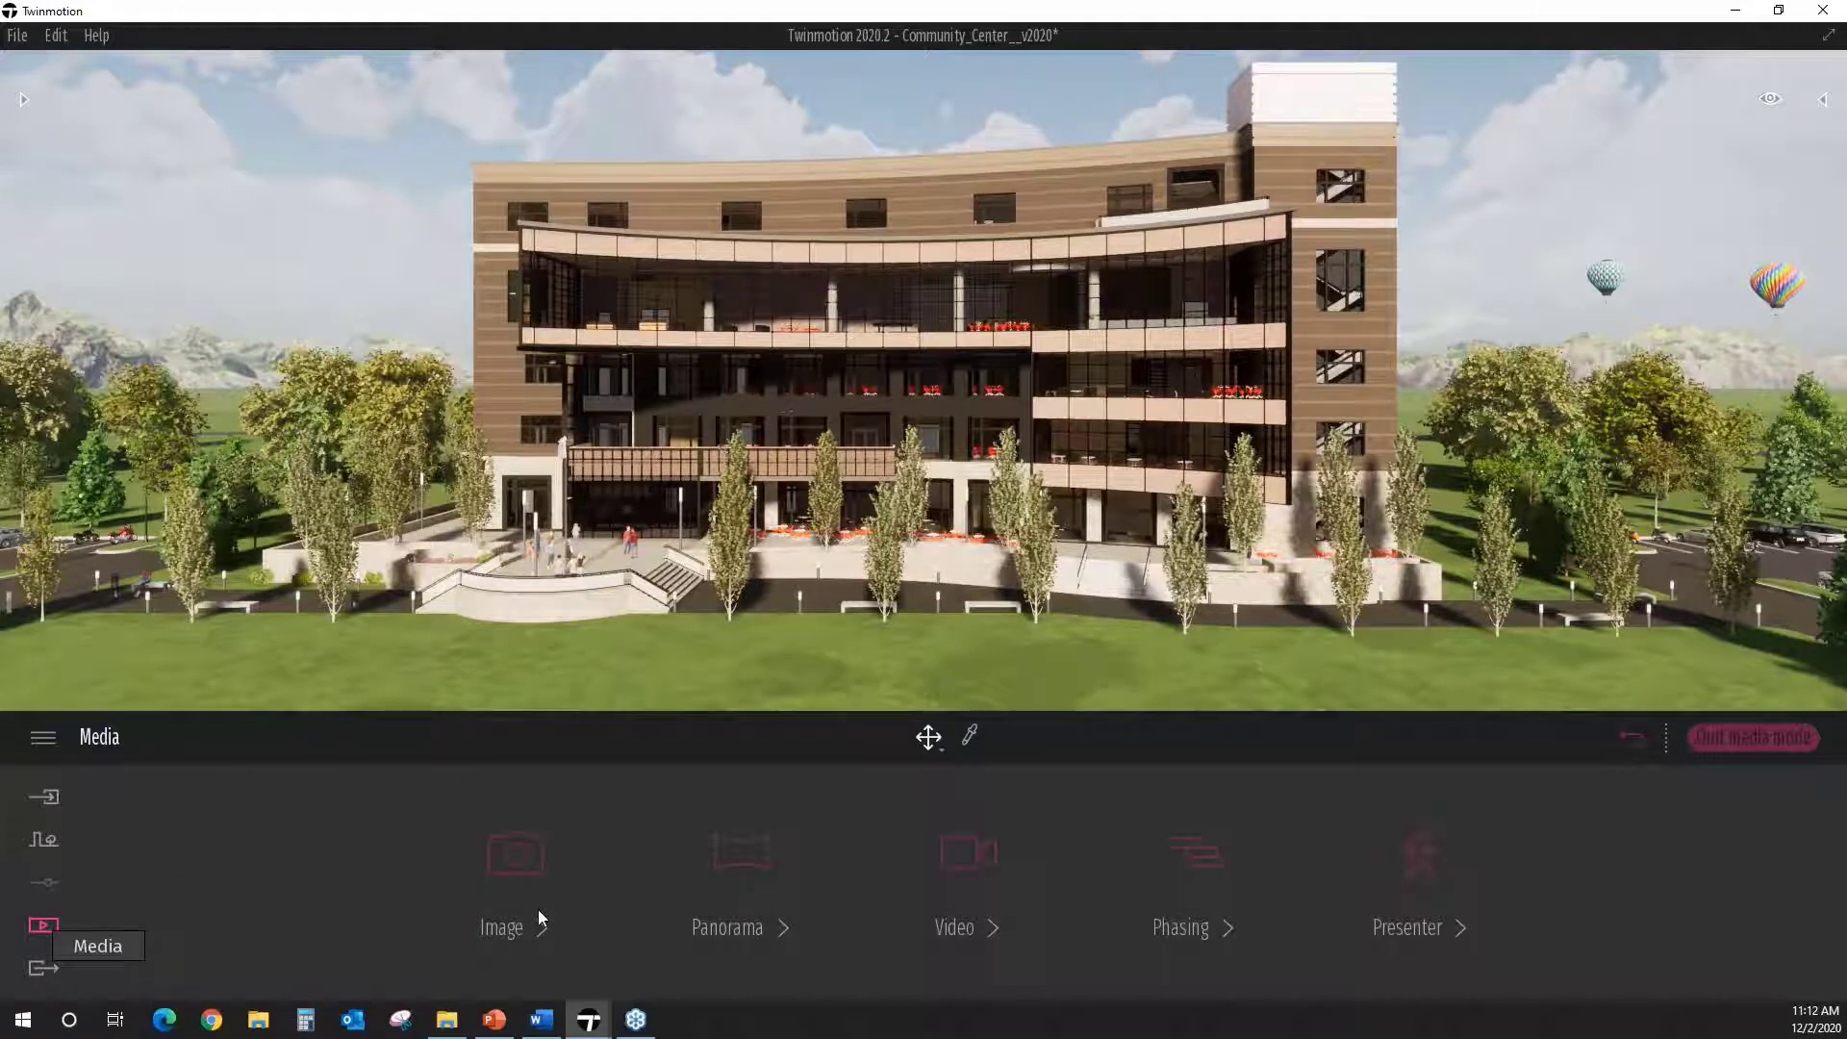
left_click(540, 914)
left_click(199, 854)
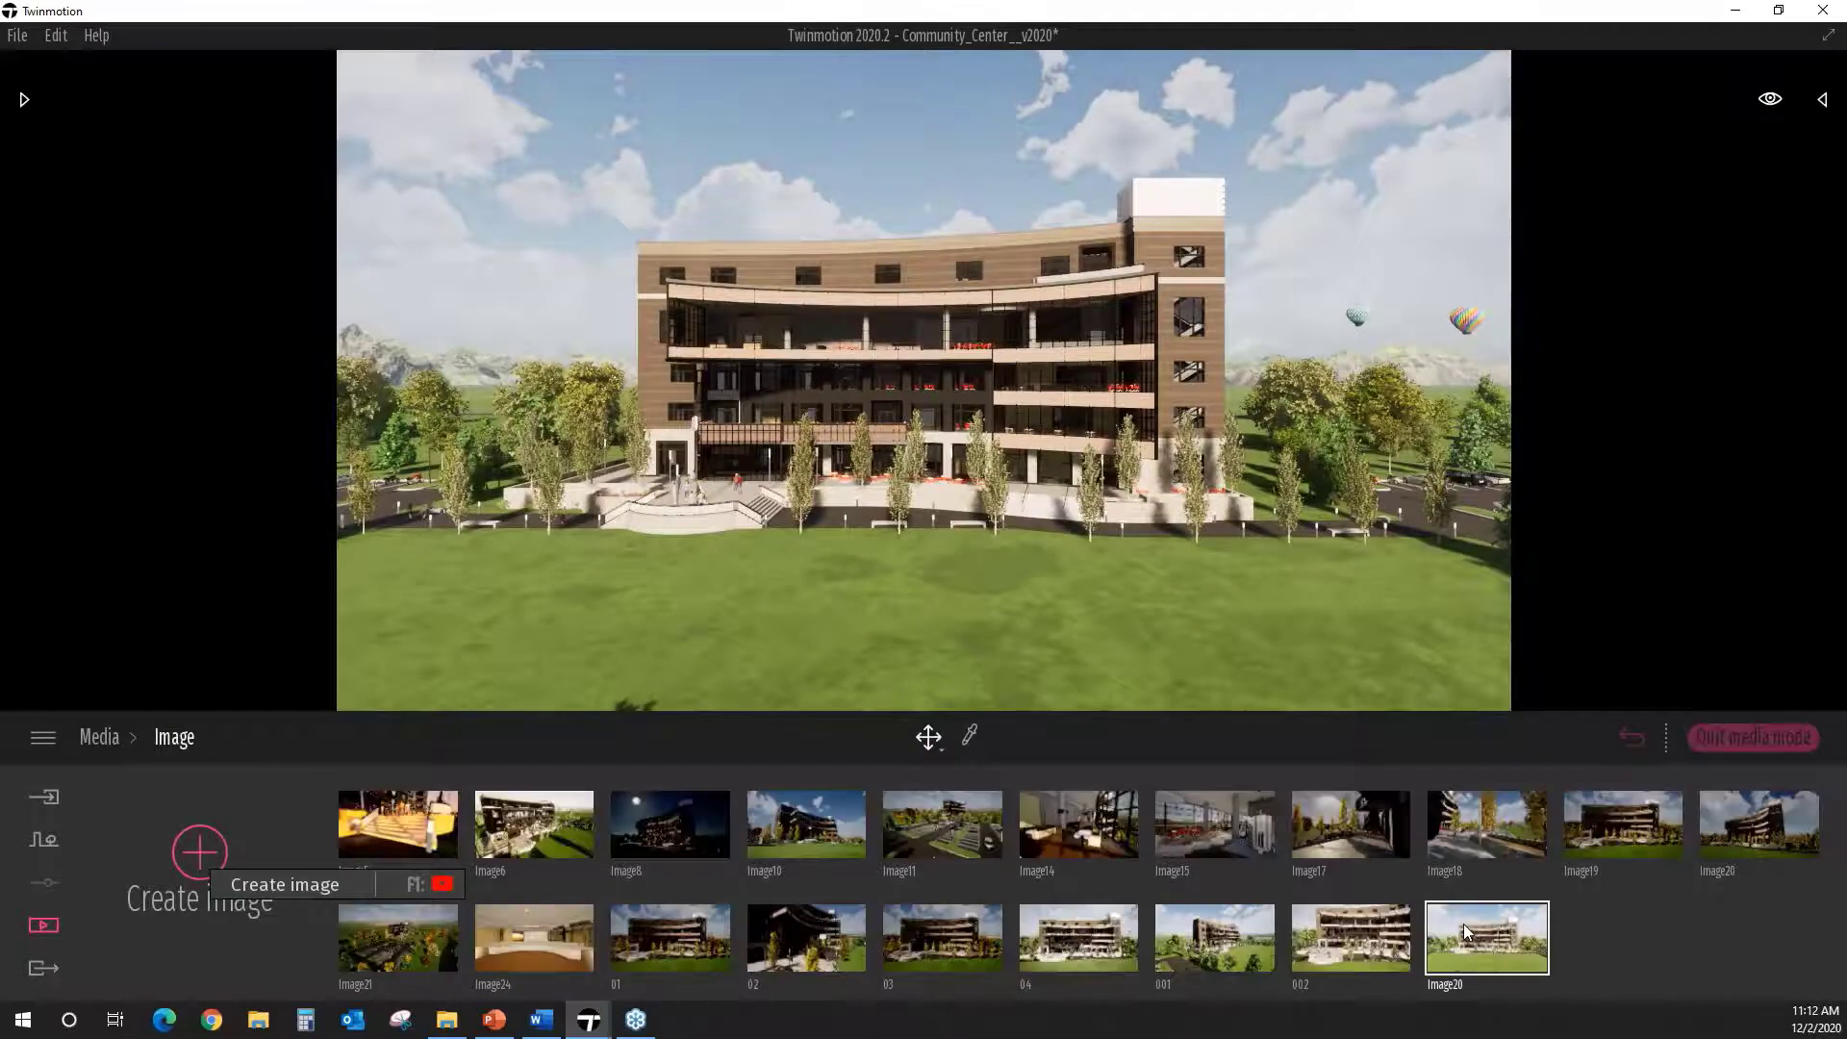
left_click(1474, 891)
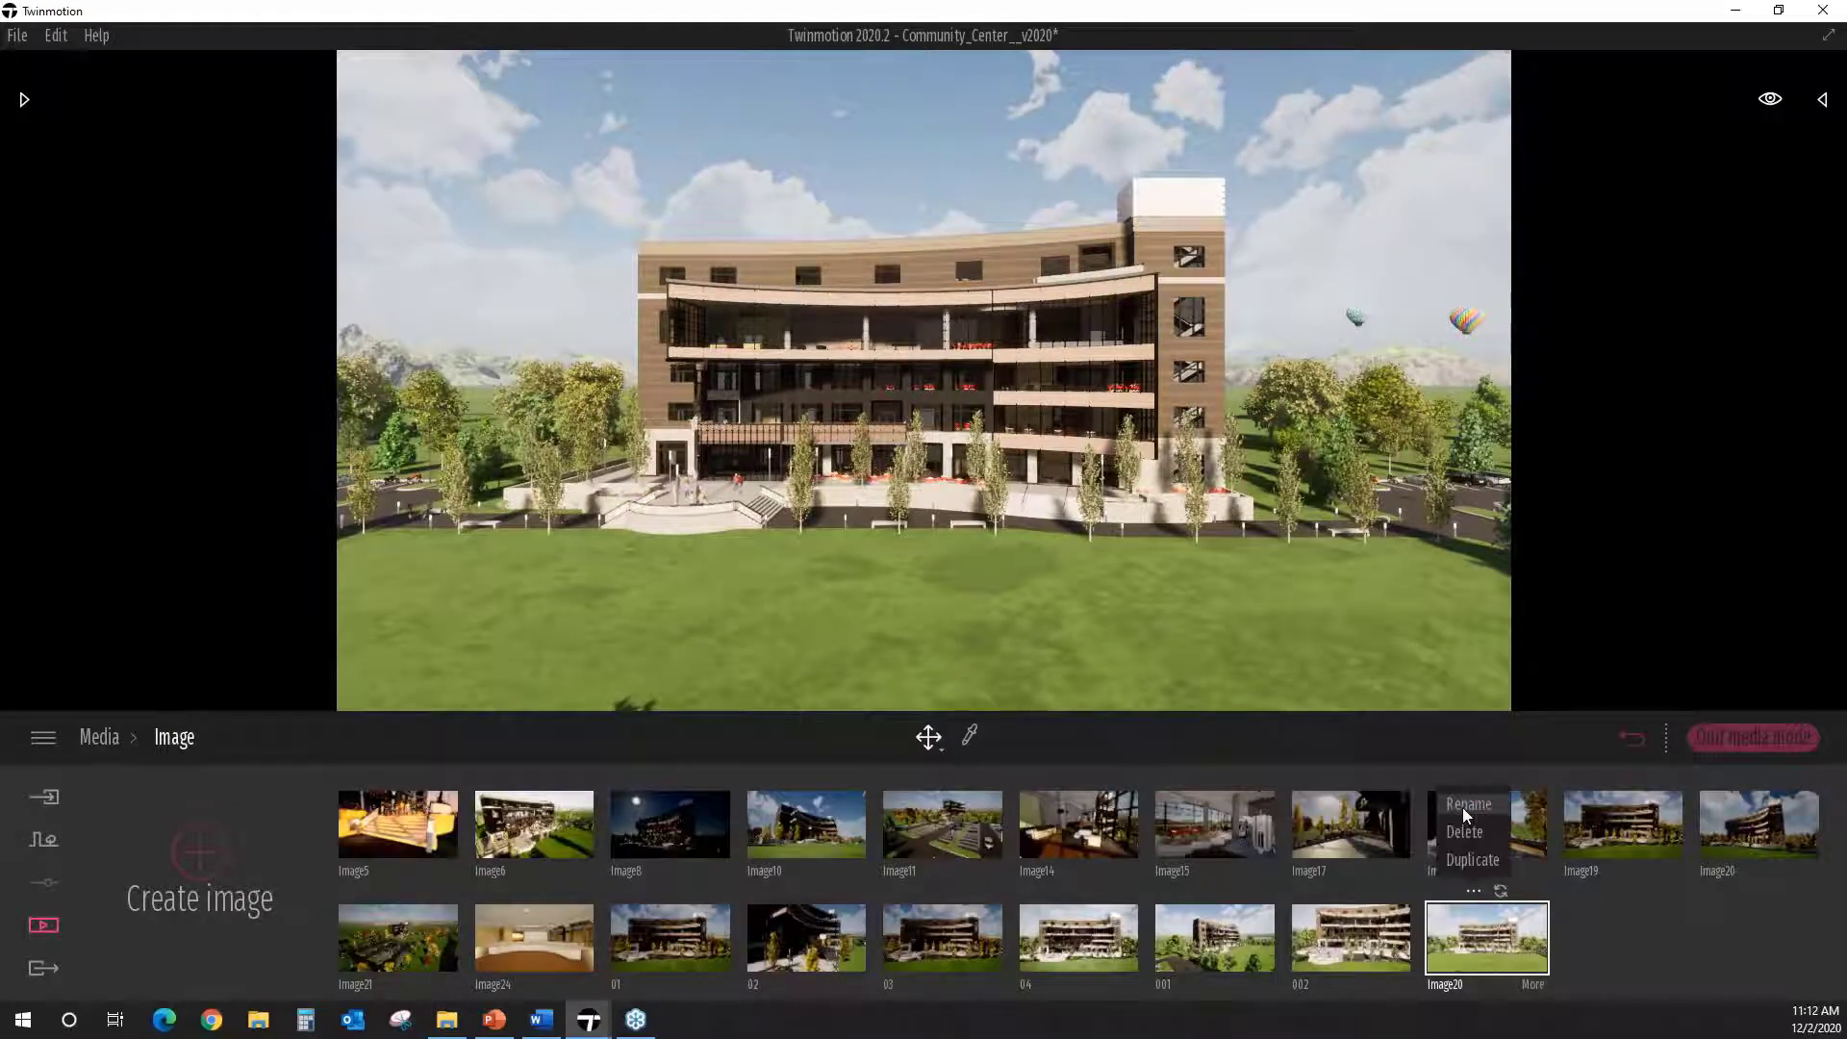
left_click(1463, 808)
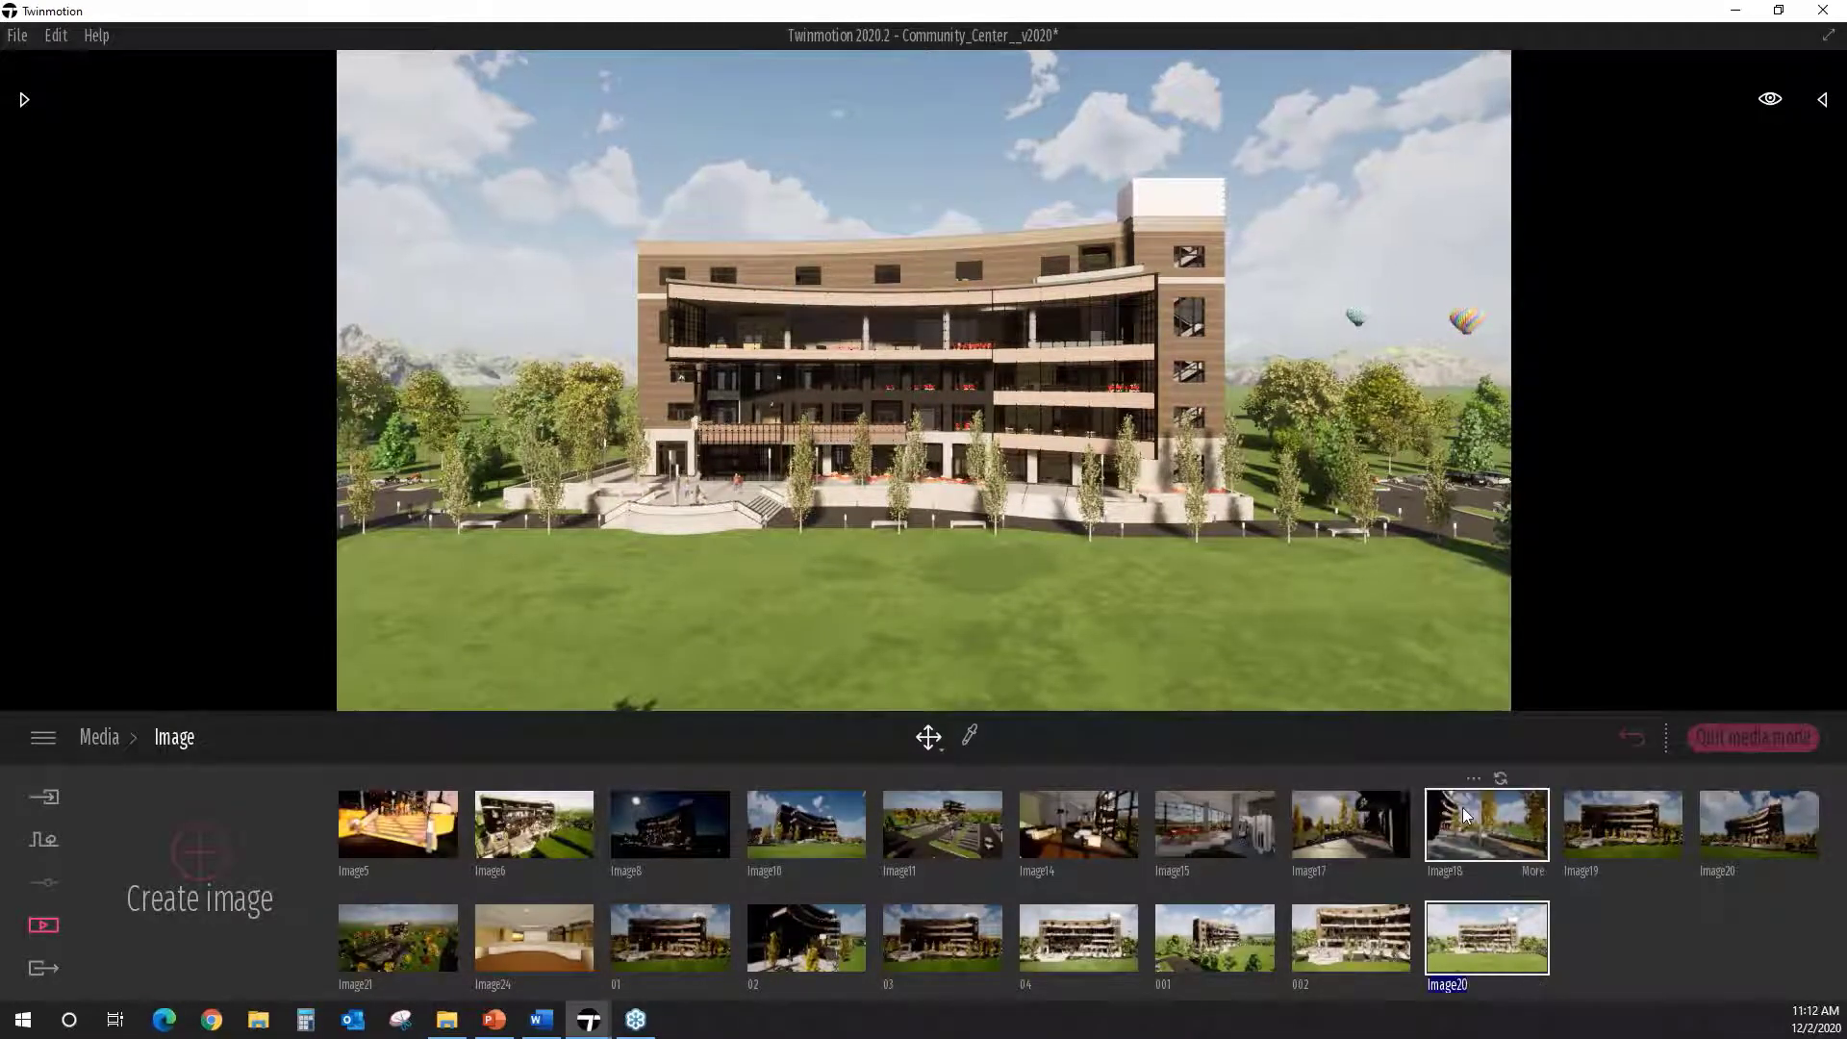
type("003")
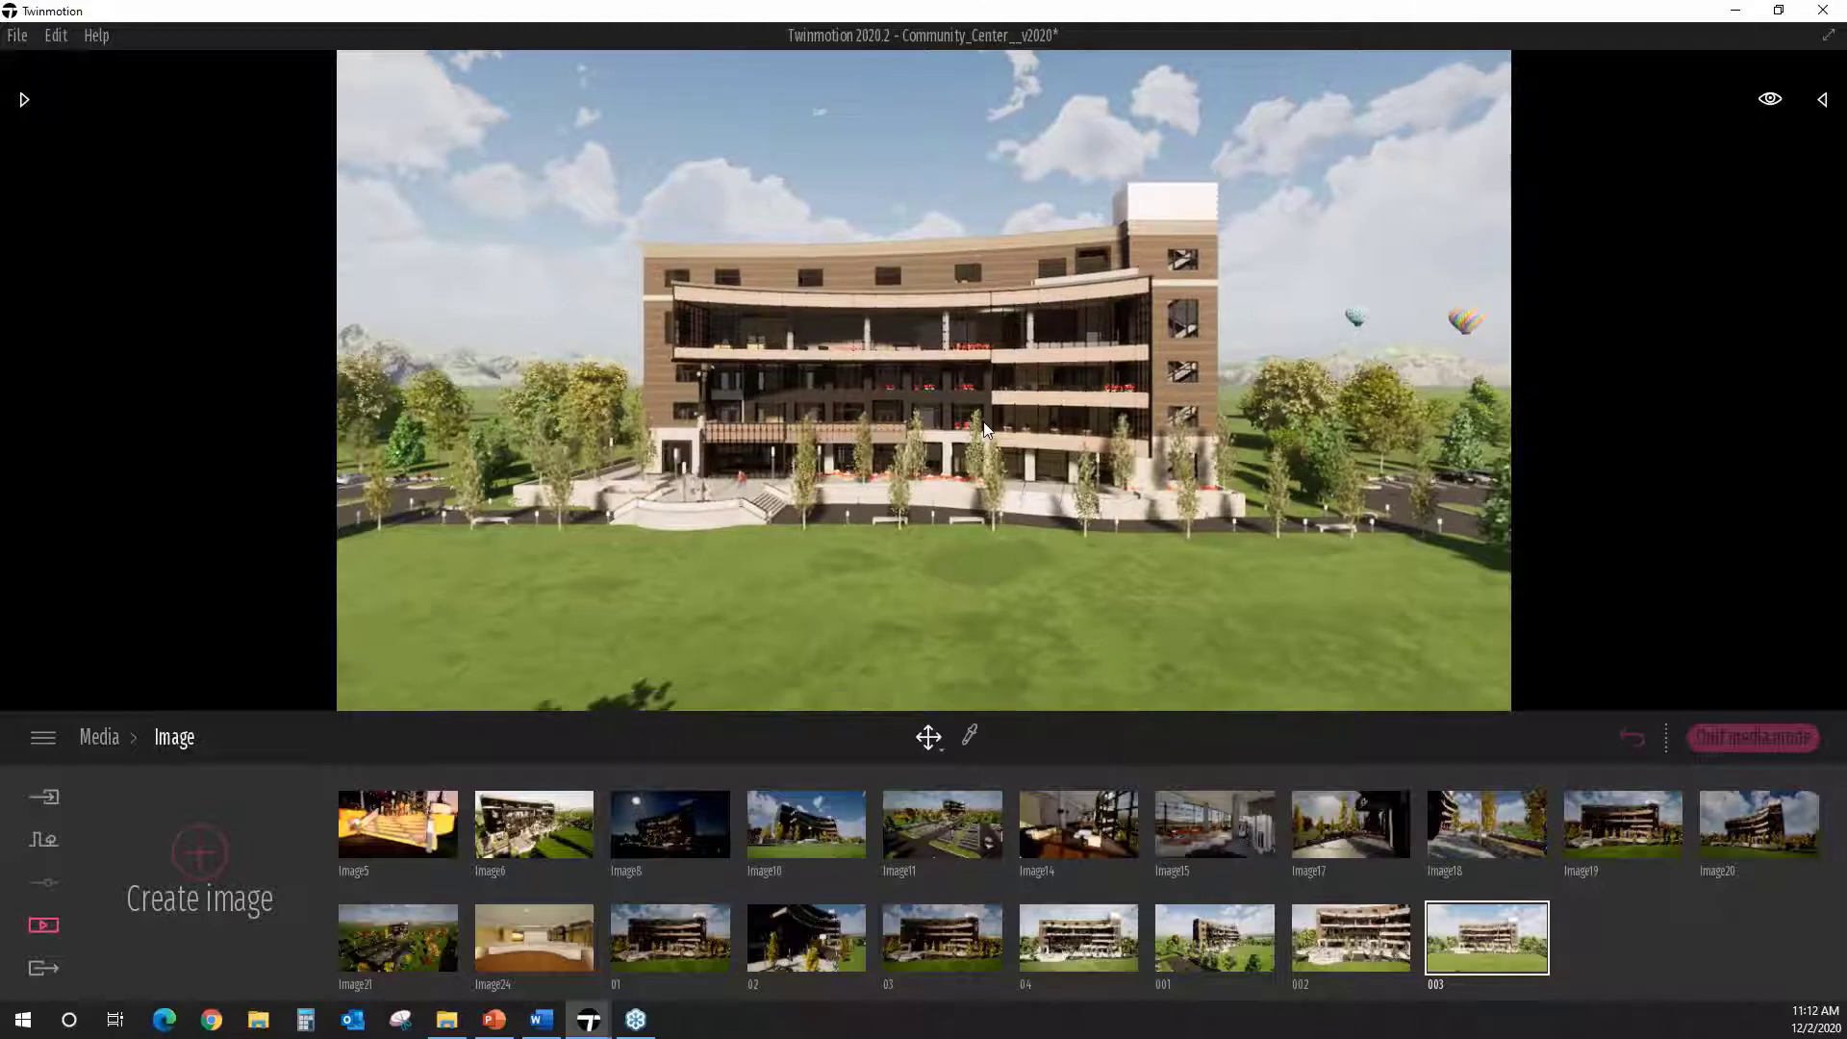
Step: Reframe image 003 closer to the building facade and re-capture it with that view
scroll(983, 421, "up", 2)
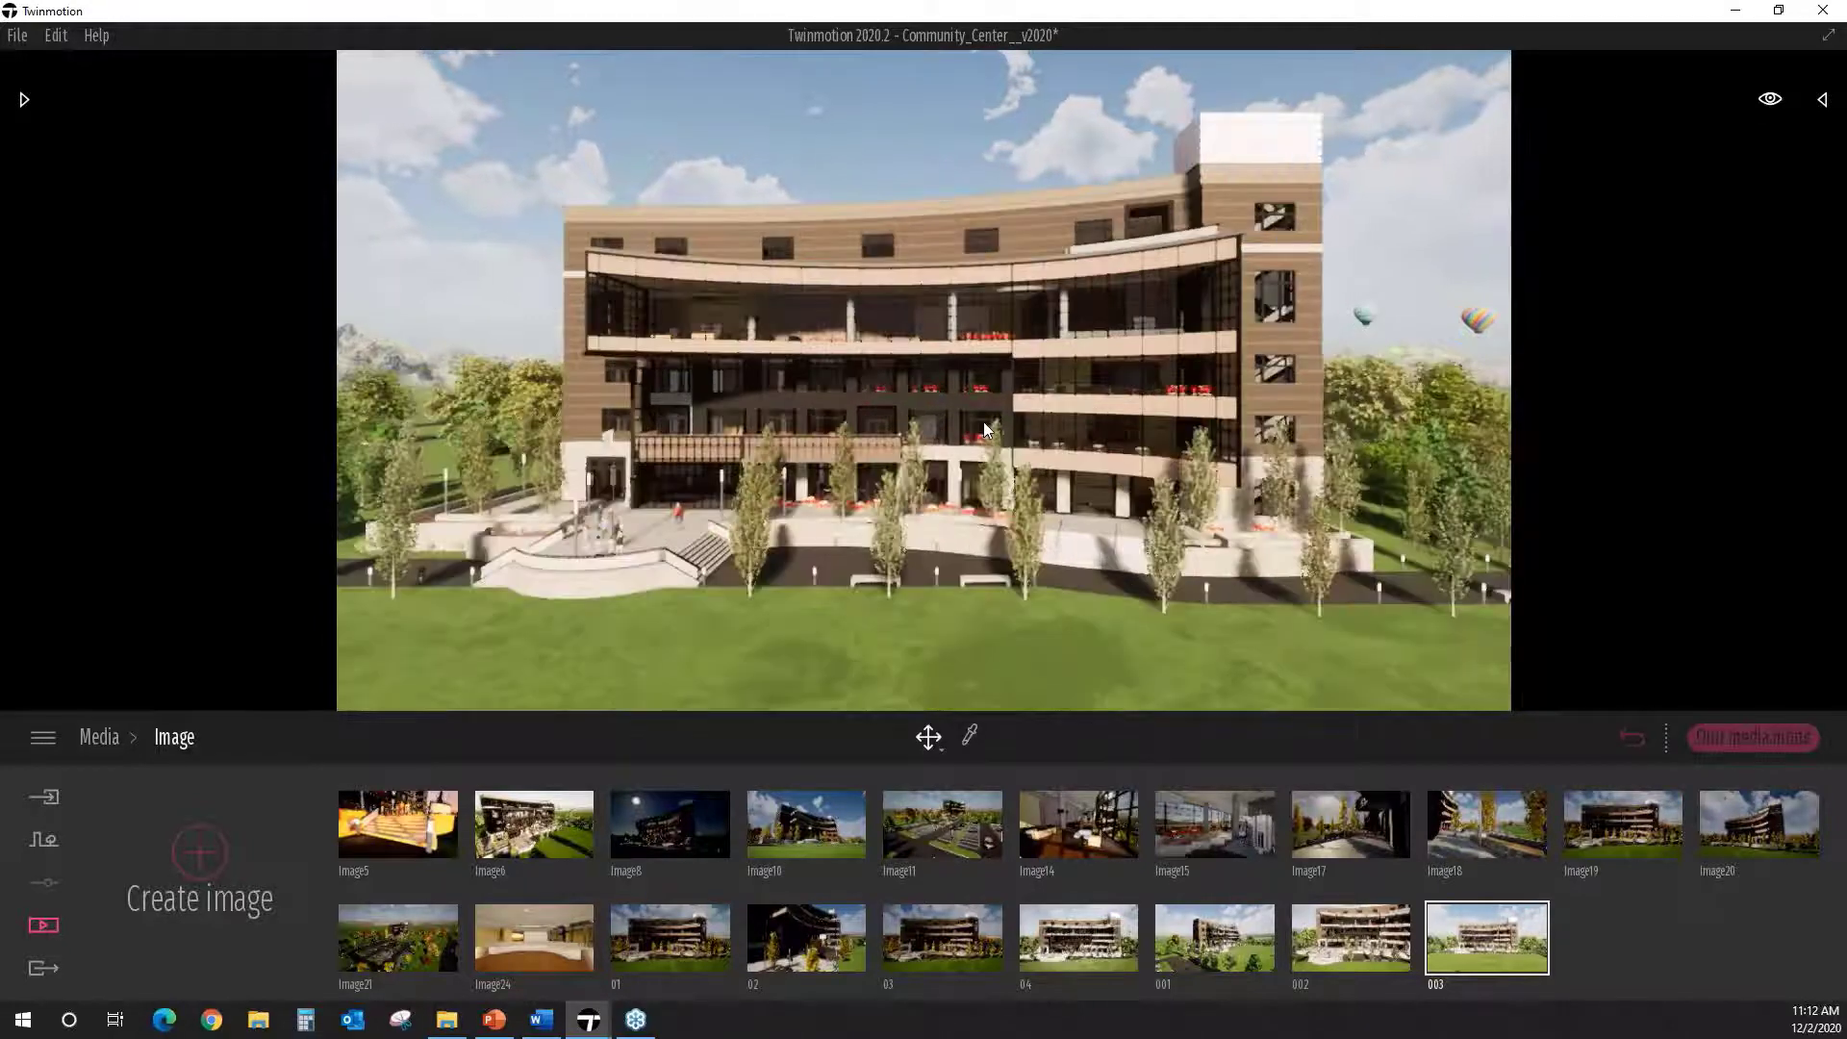
scroll(1014, 481, "down", 3)
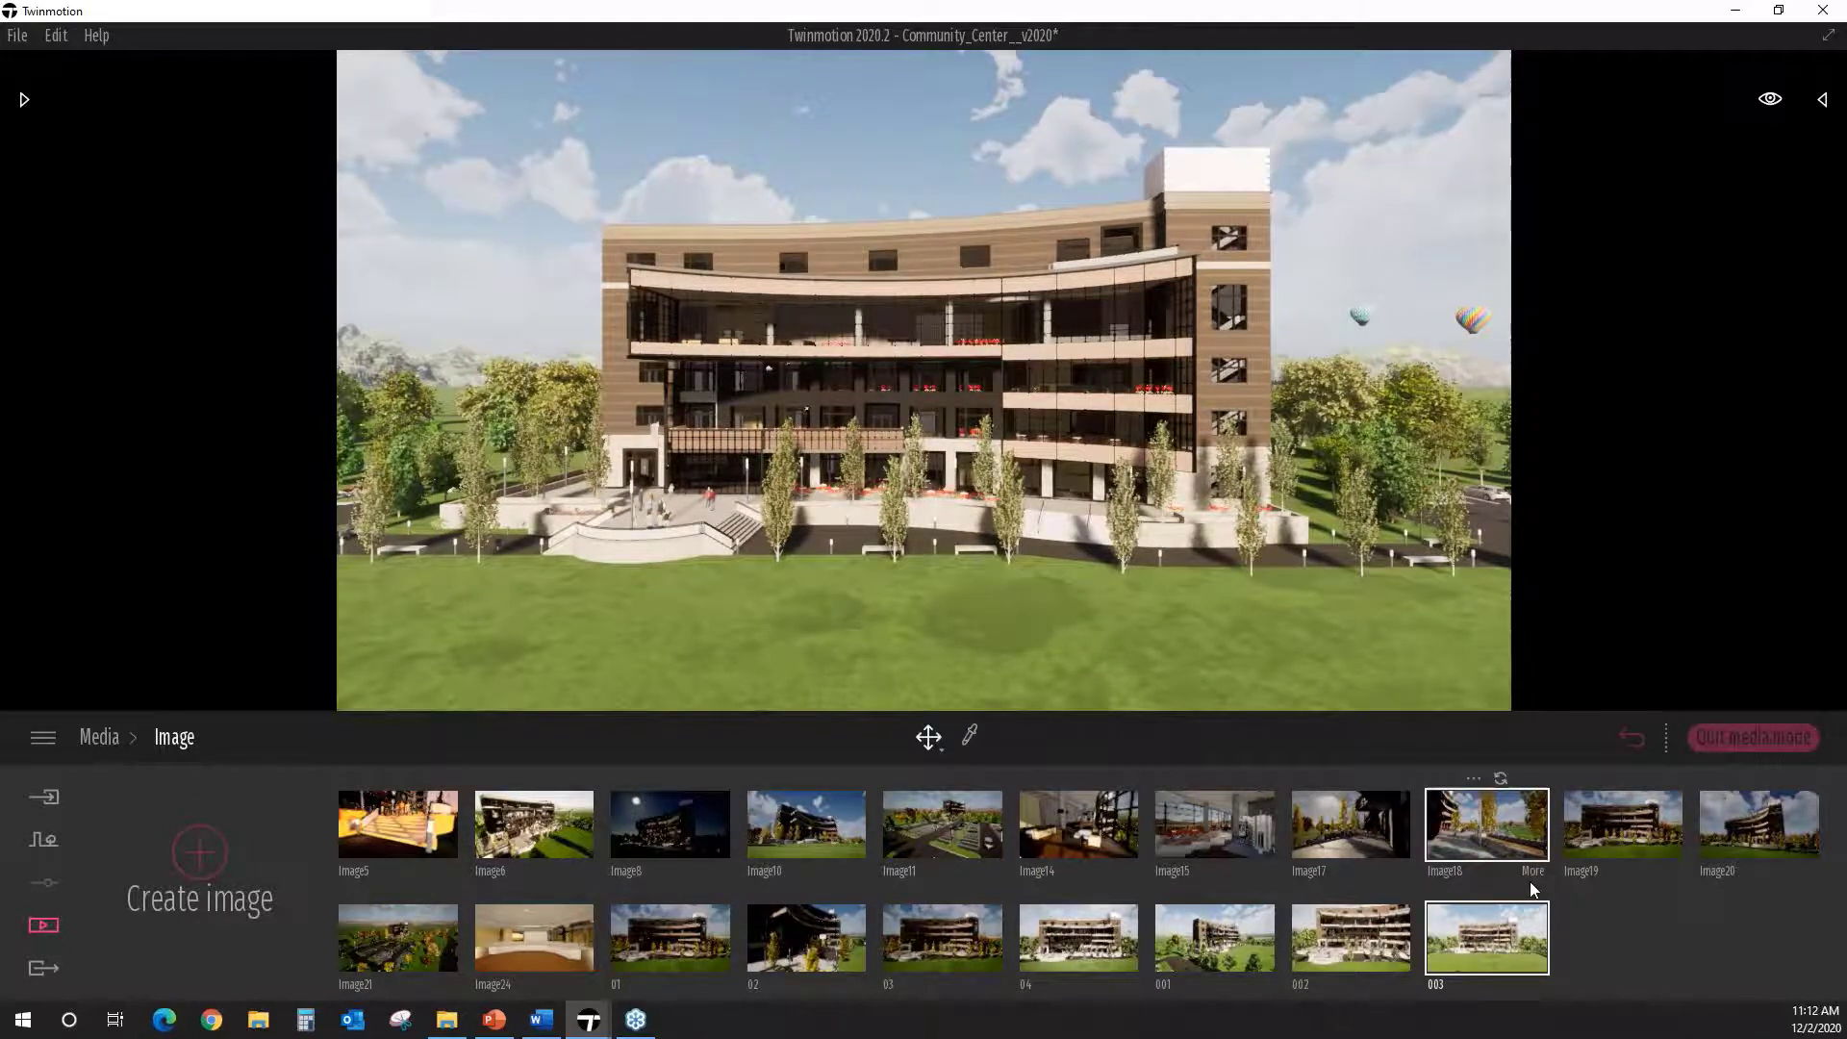
left_click(1528, 923)
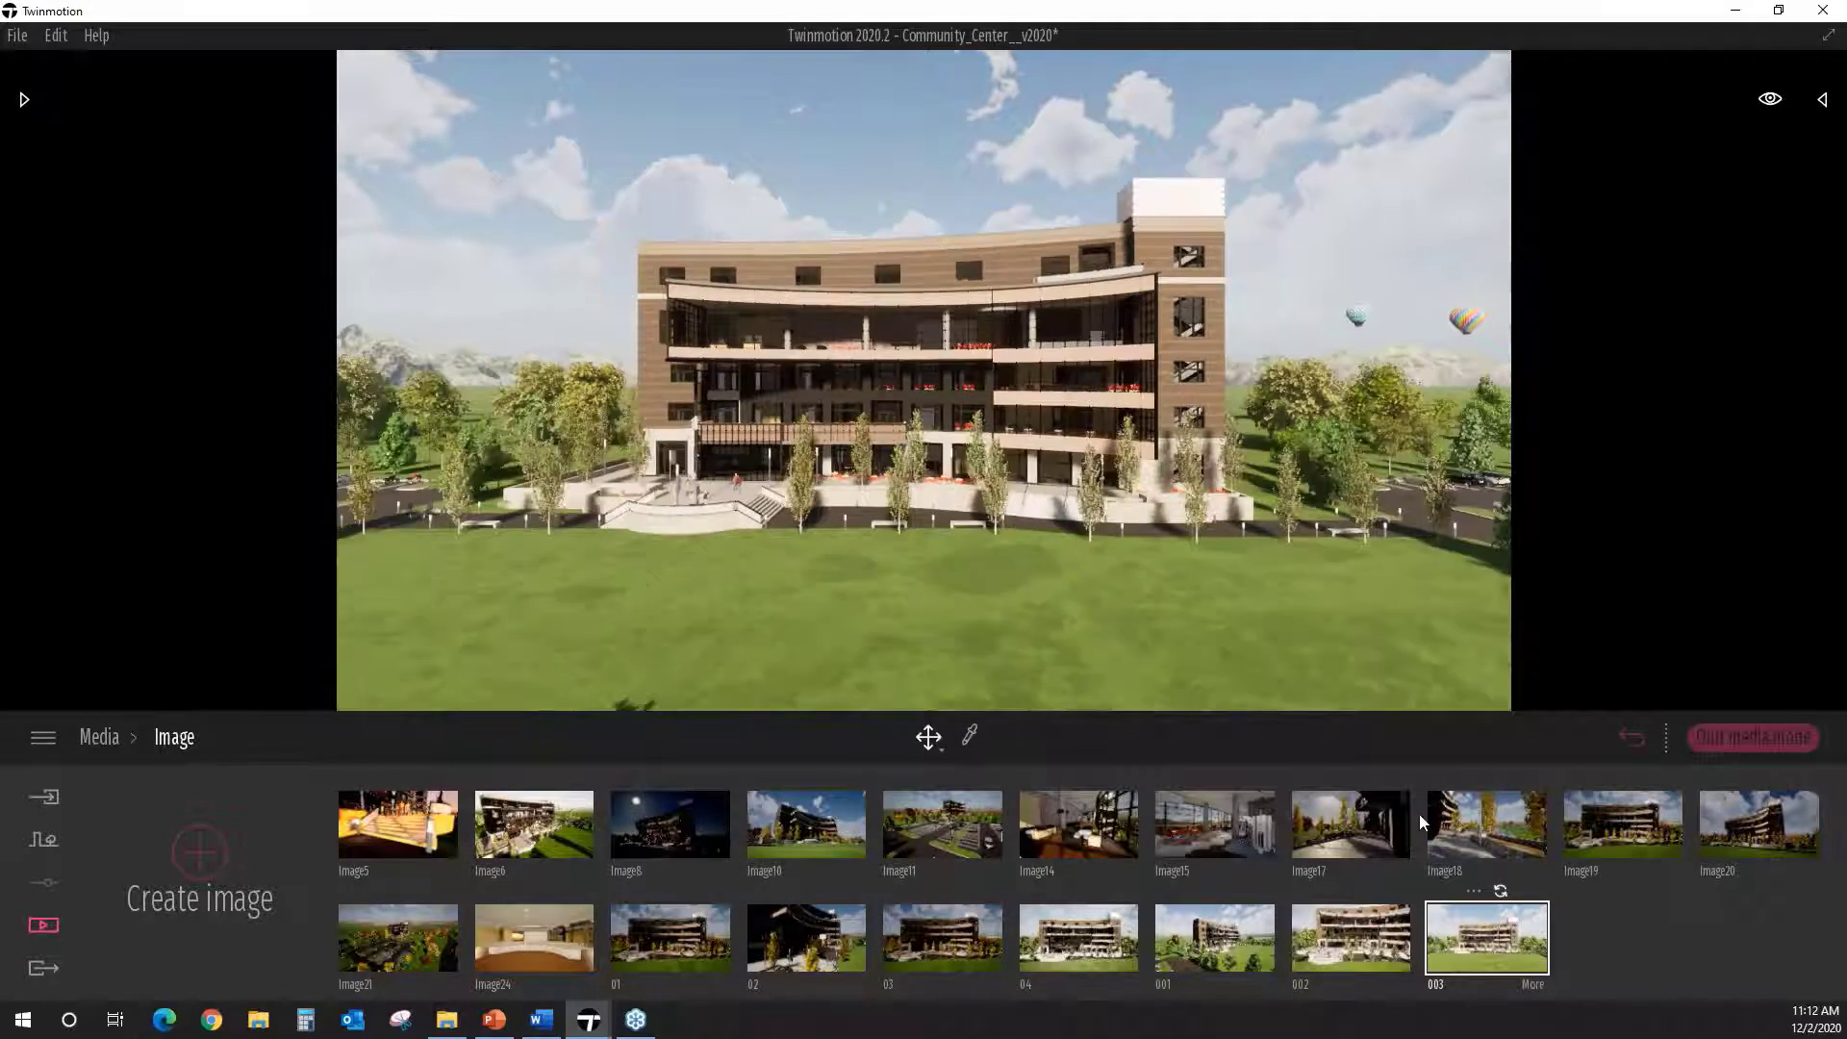
scroll(1158, 585, "up", 2)
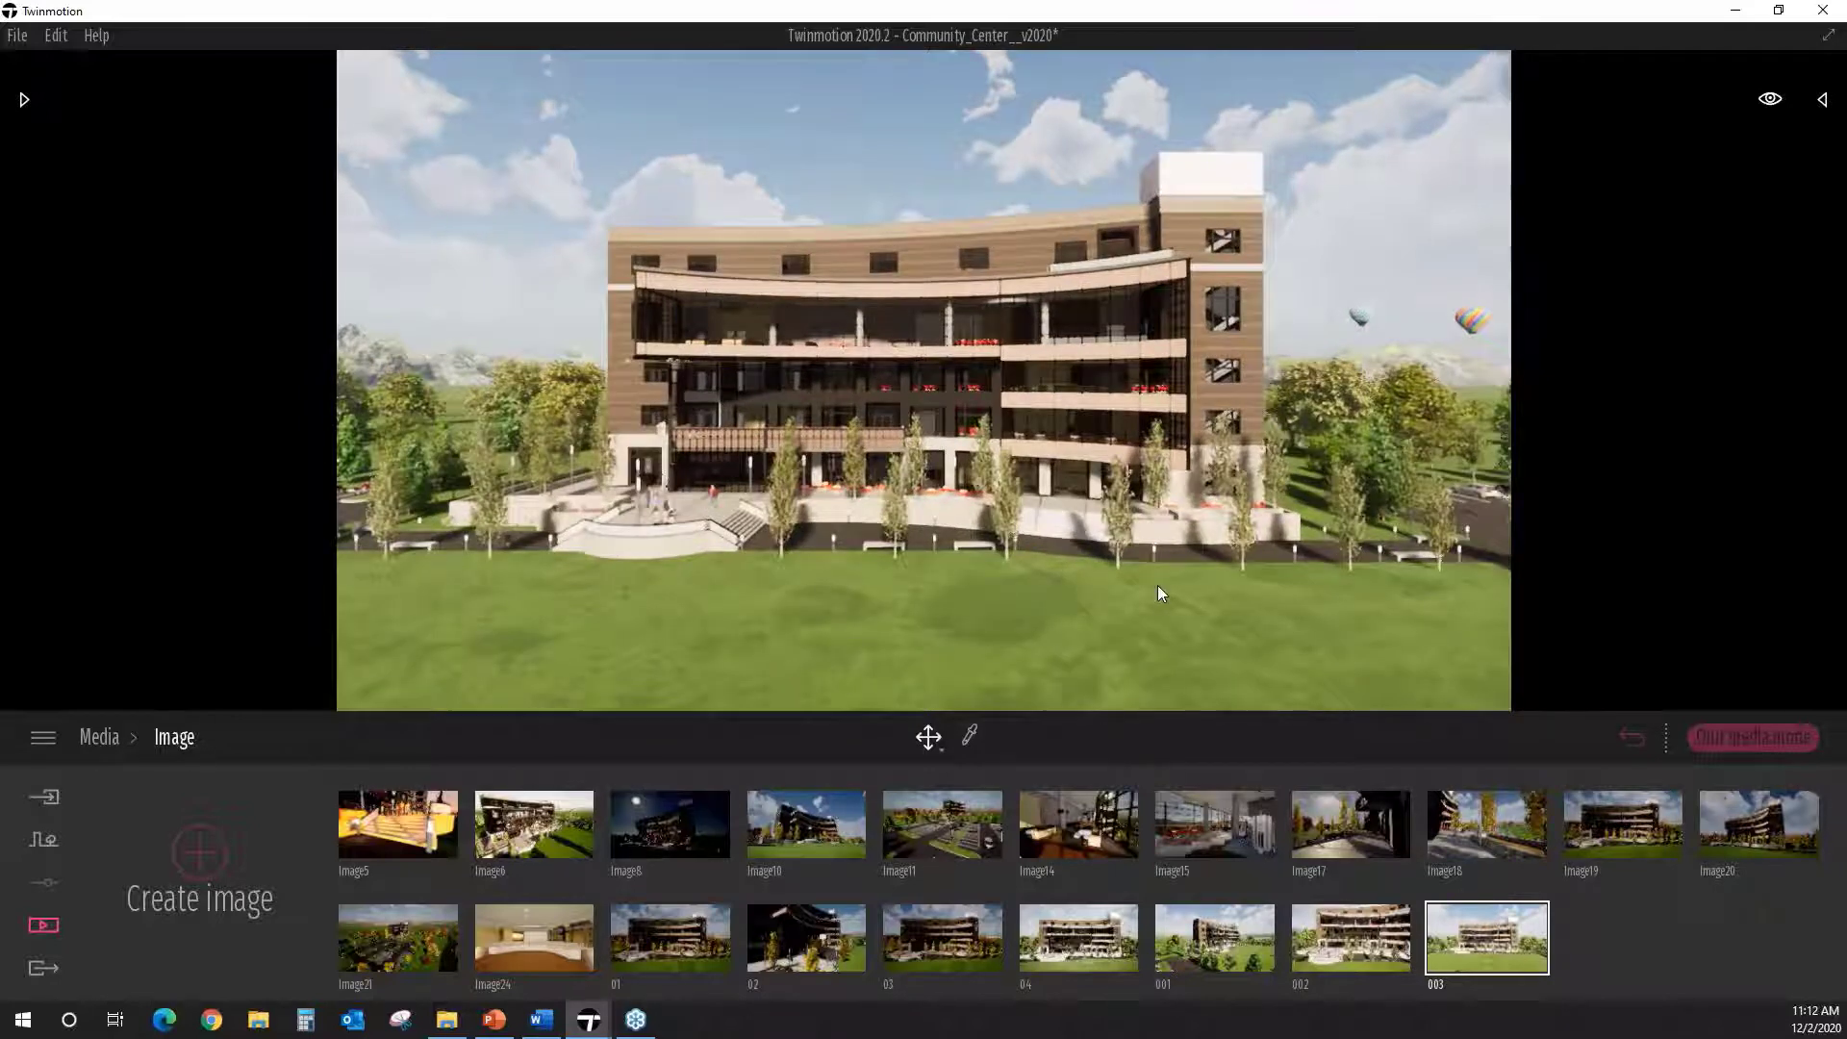
scroll(1158, 585, "up", 1)
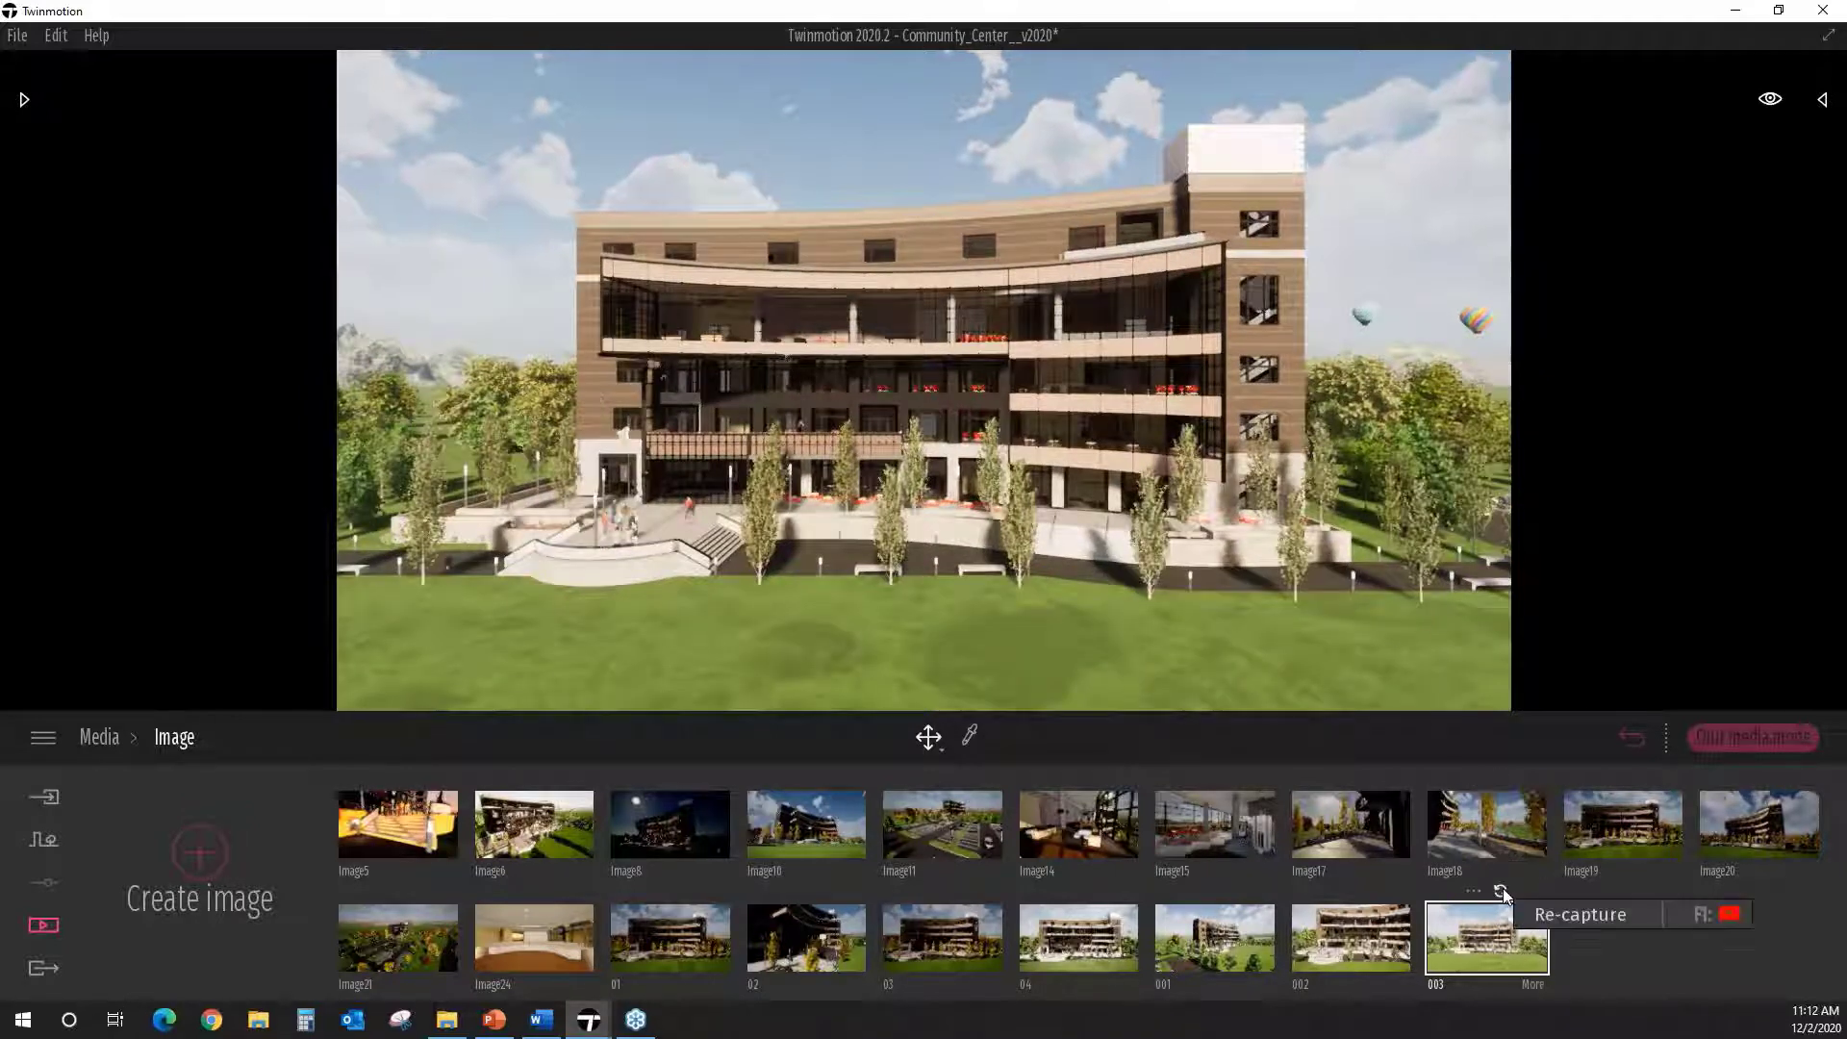
left_click(1503, 887)
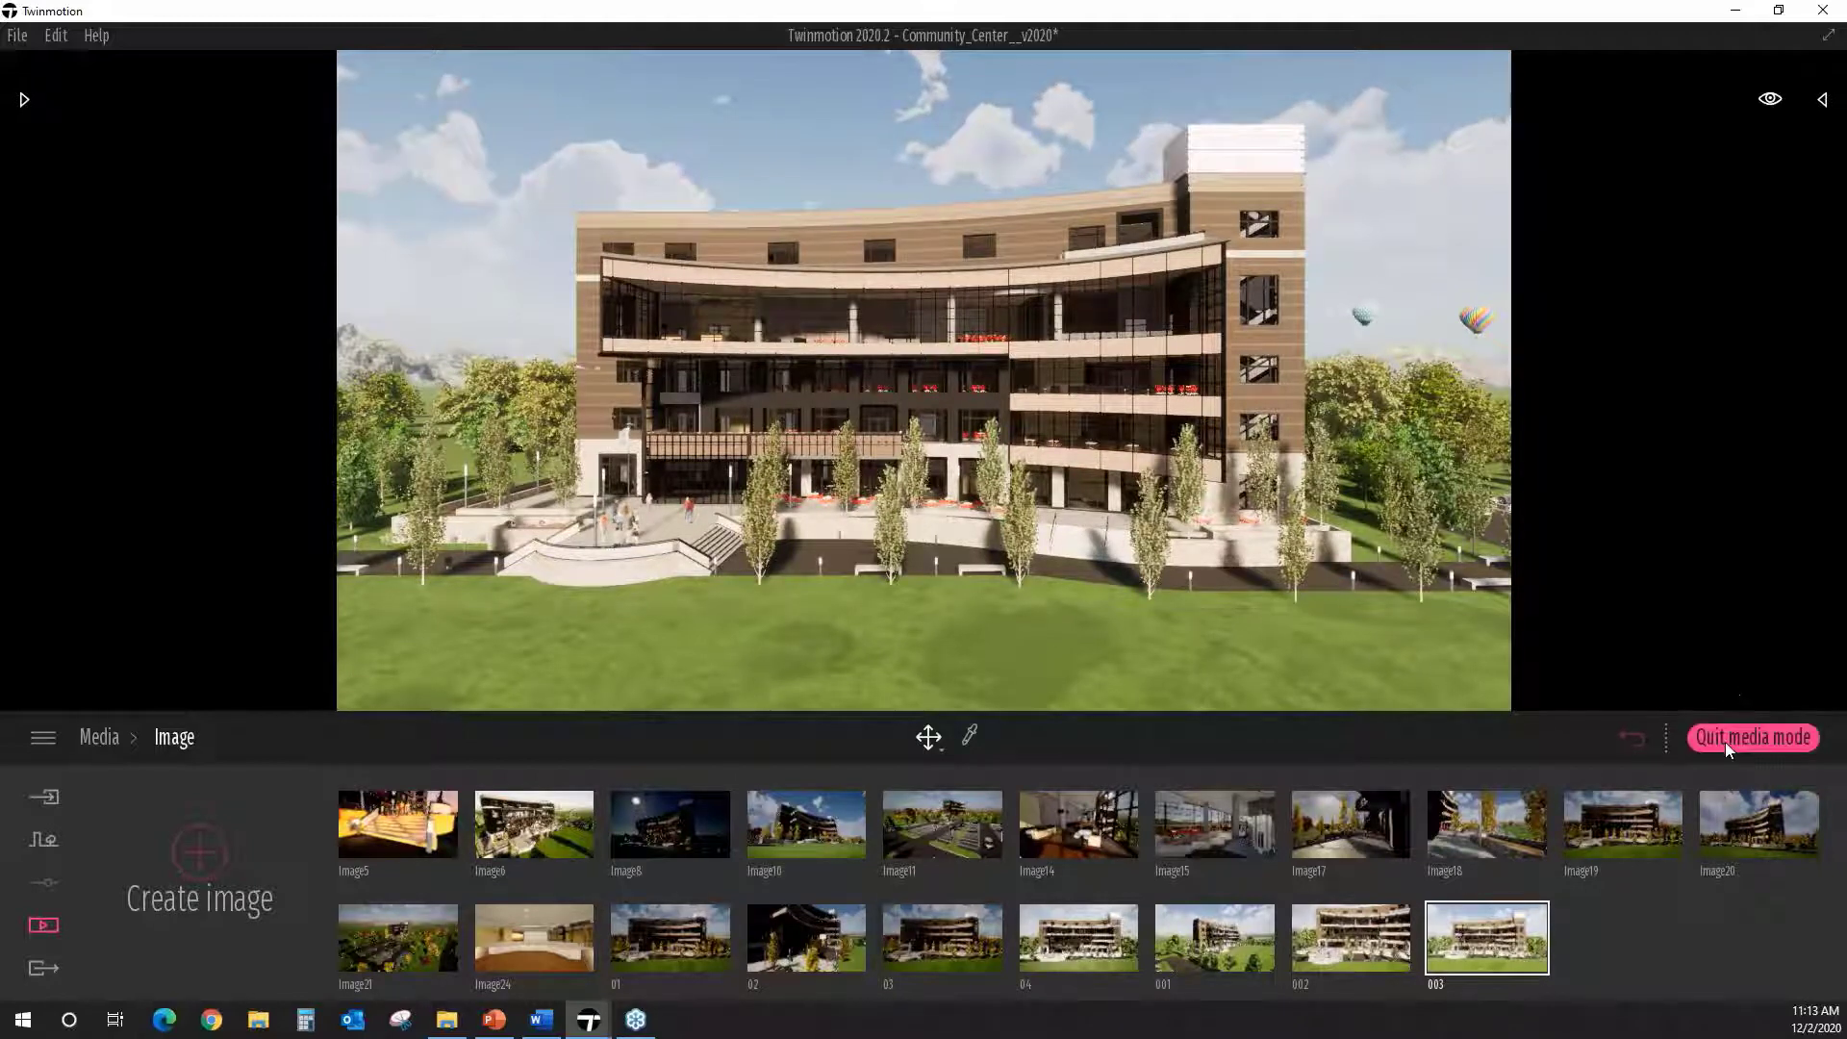
Step: Open the Color gradient settings within the camera visual effects of image 003
mouse_move(1616, 850)
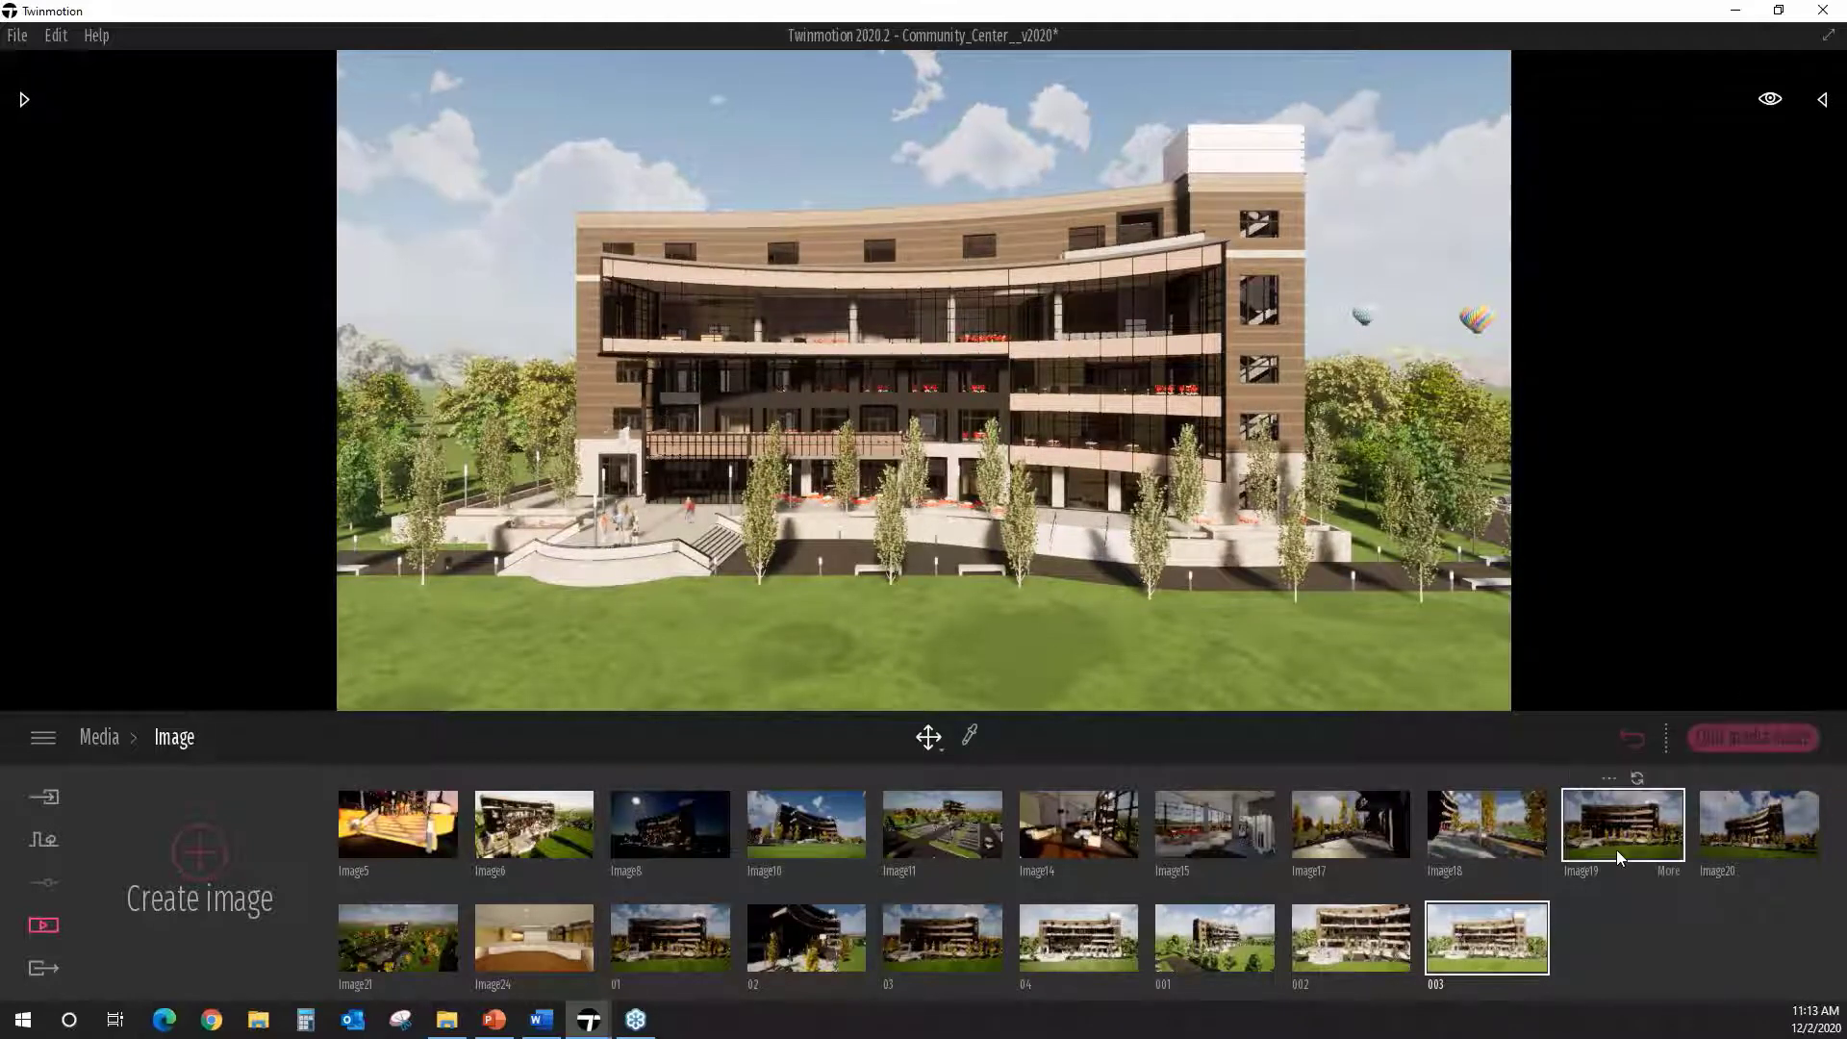
mouse_move(1491, 955)
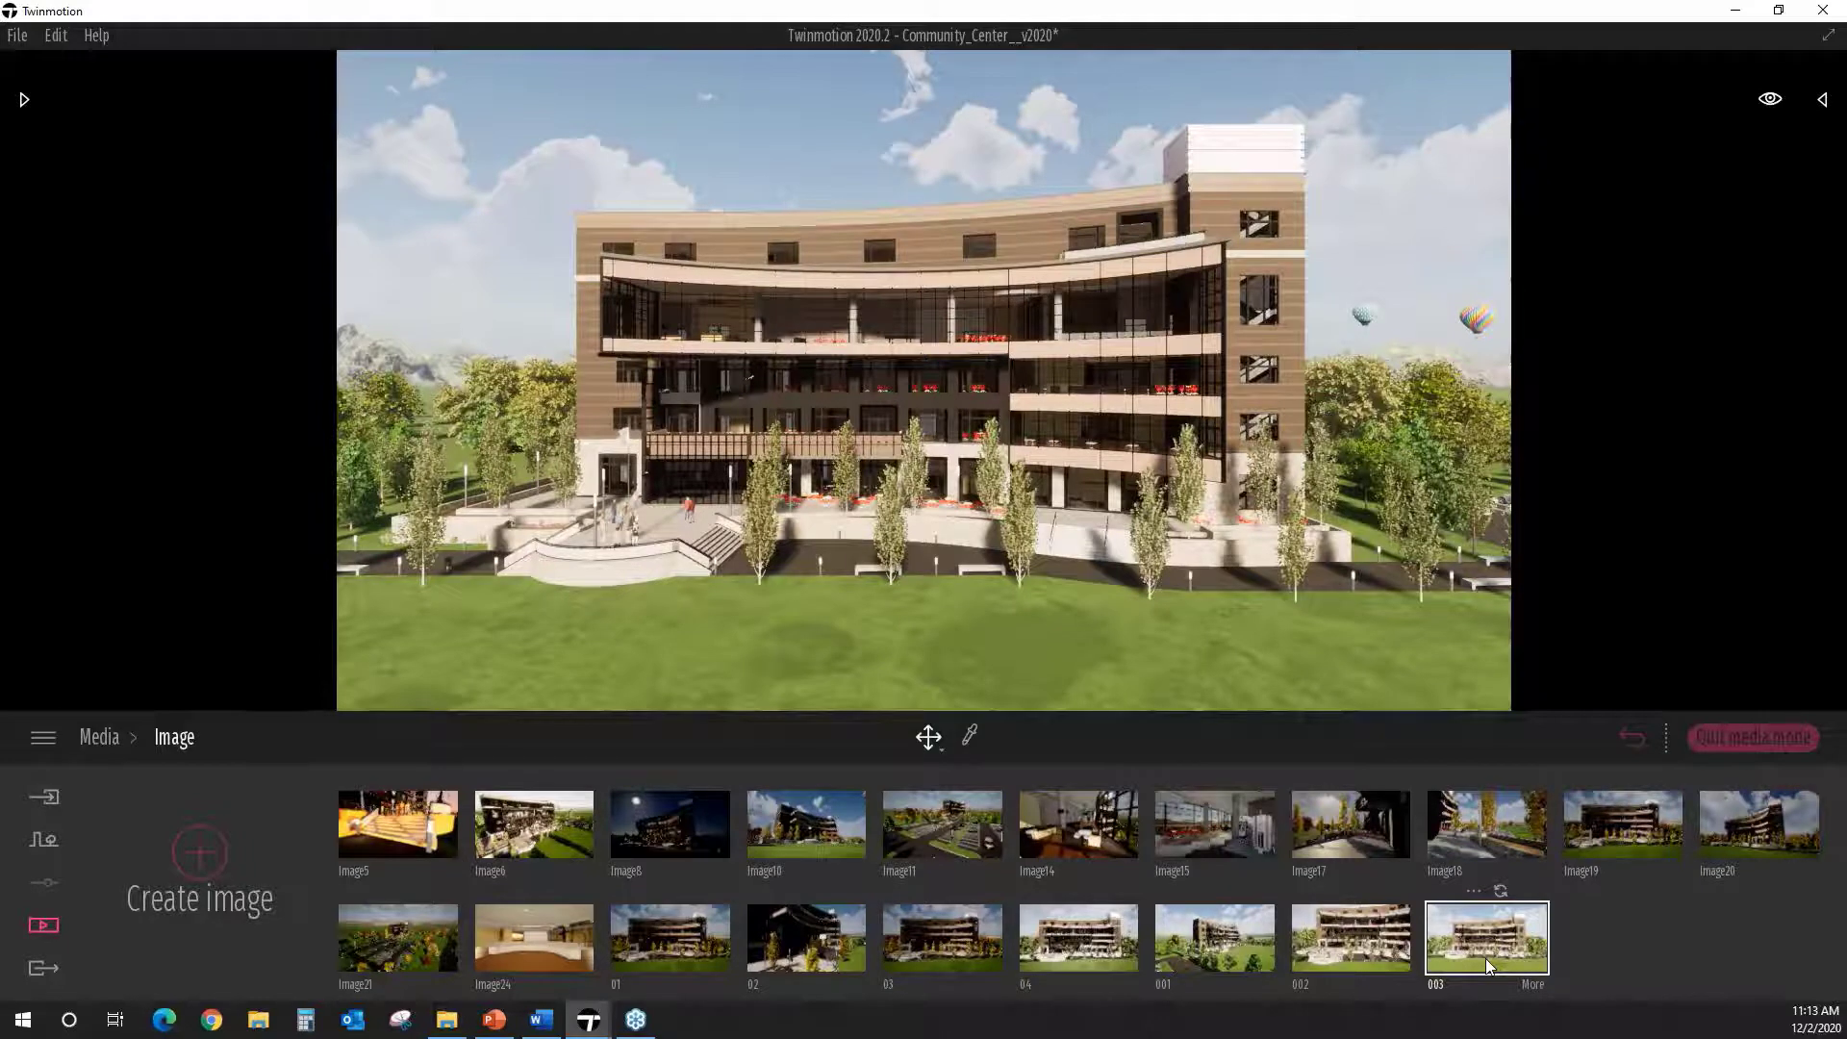
left_click(1532, 984)
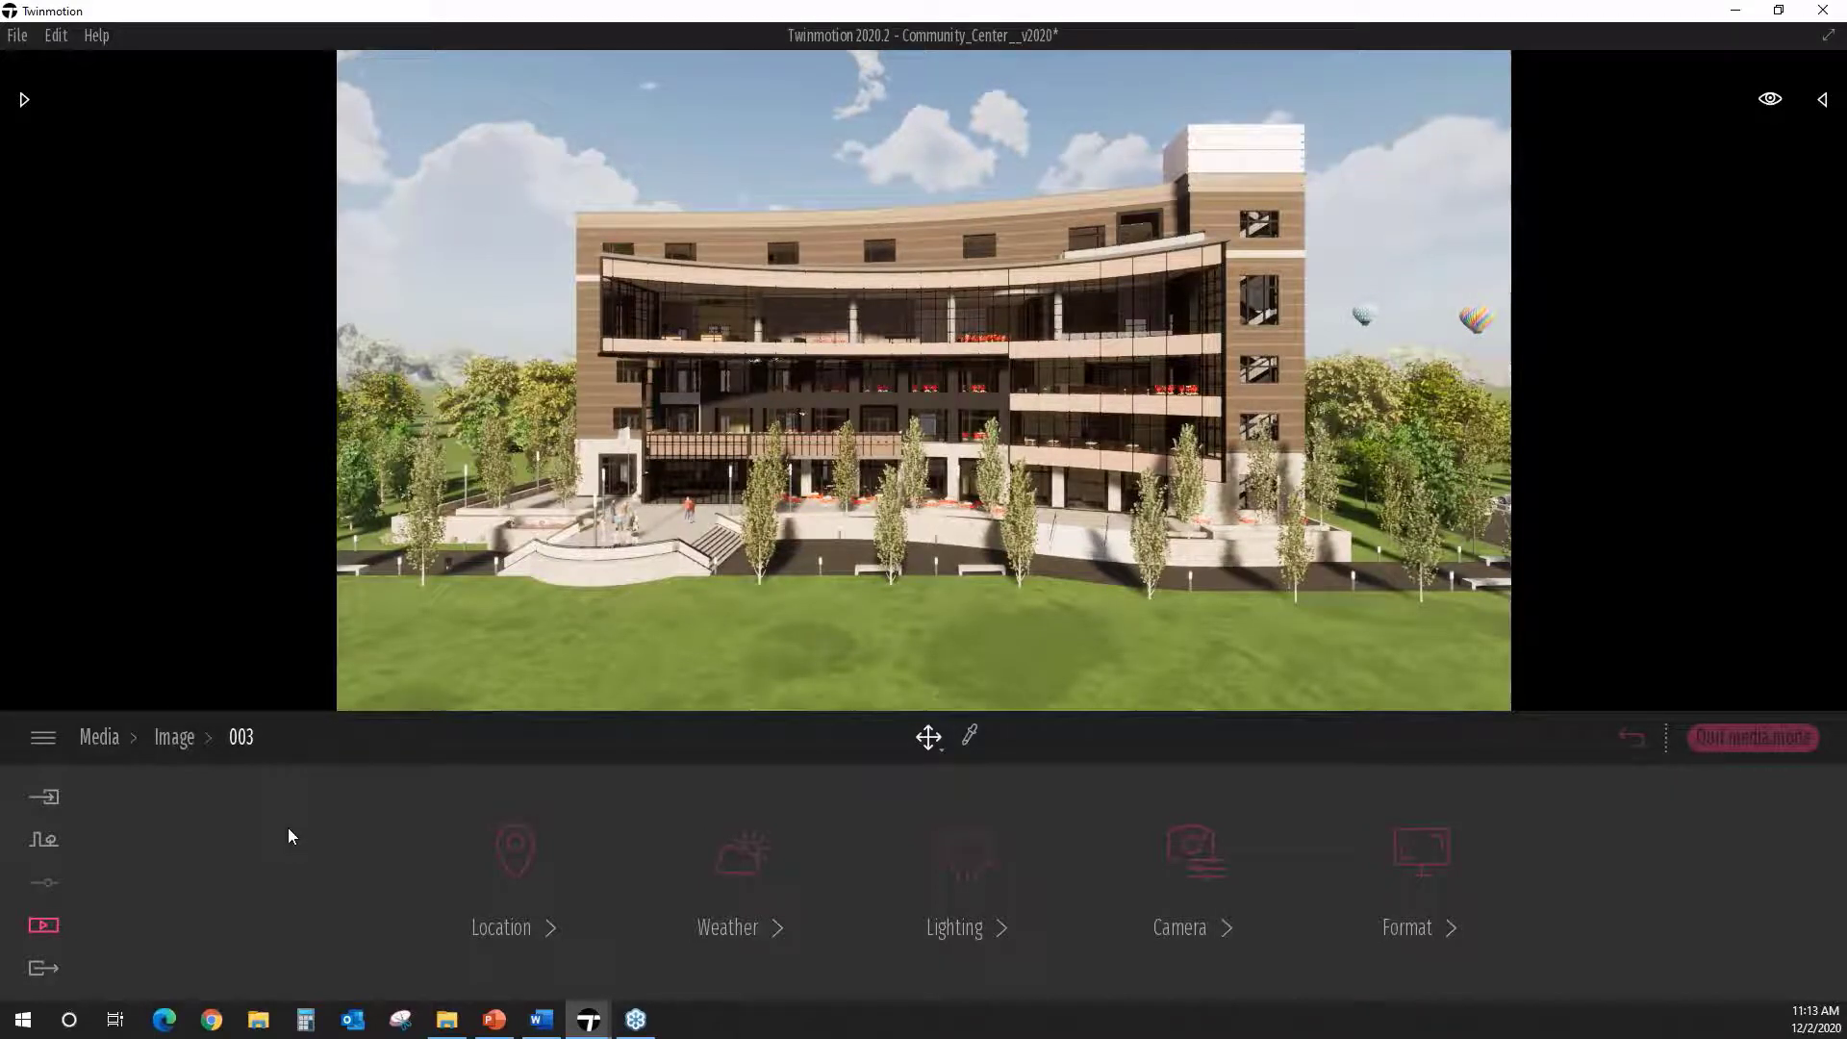
left_click(1178, 835)
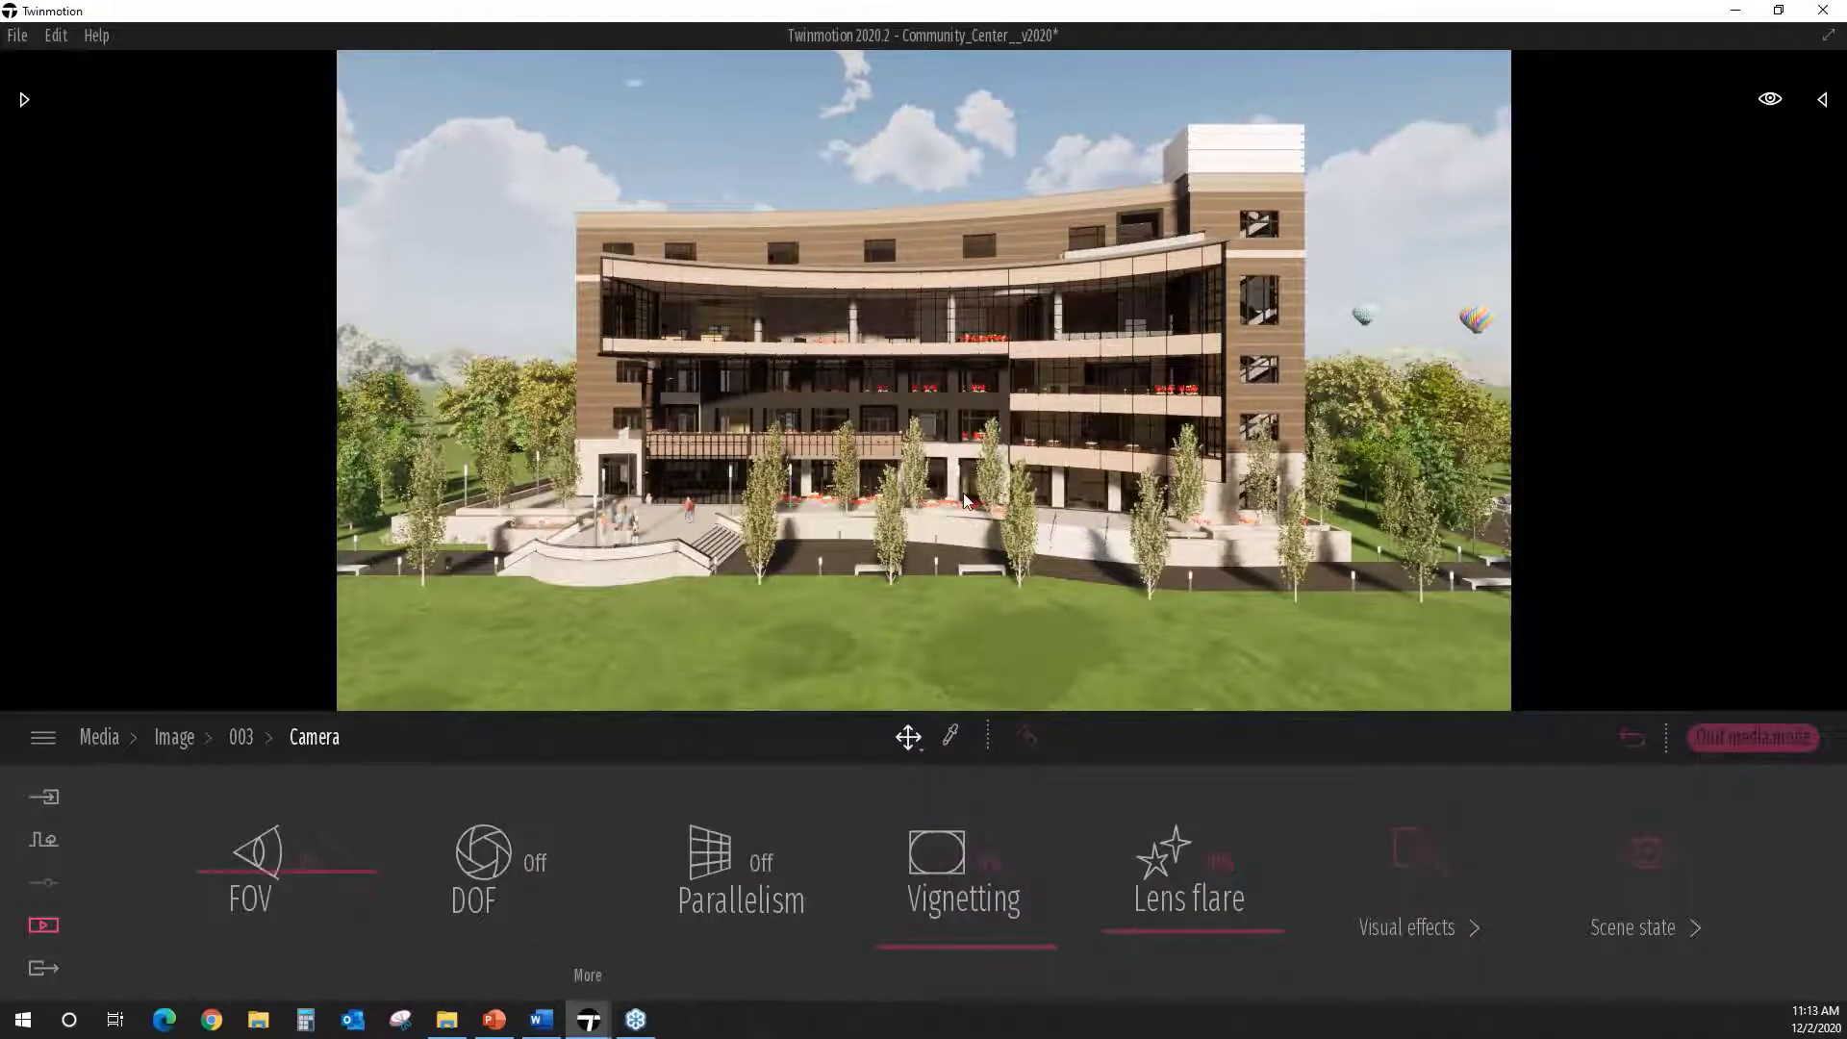
left_click(1399, 853)
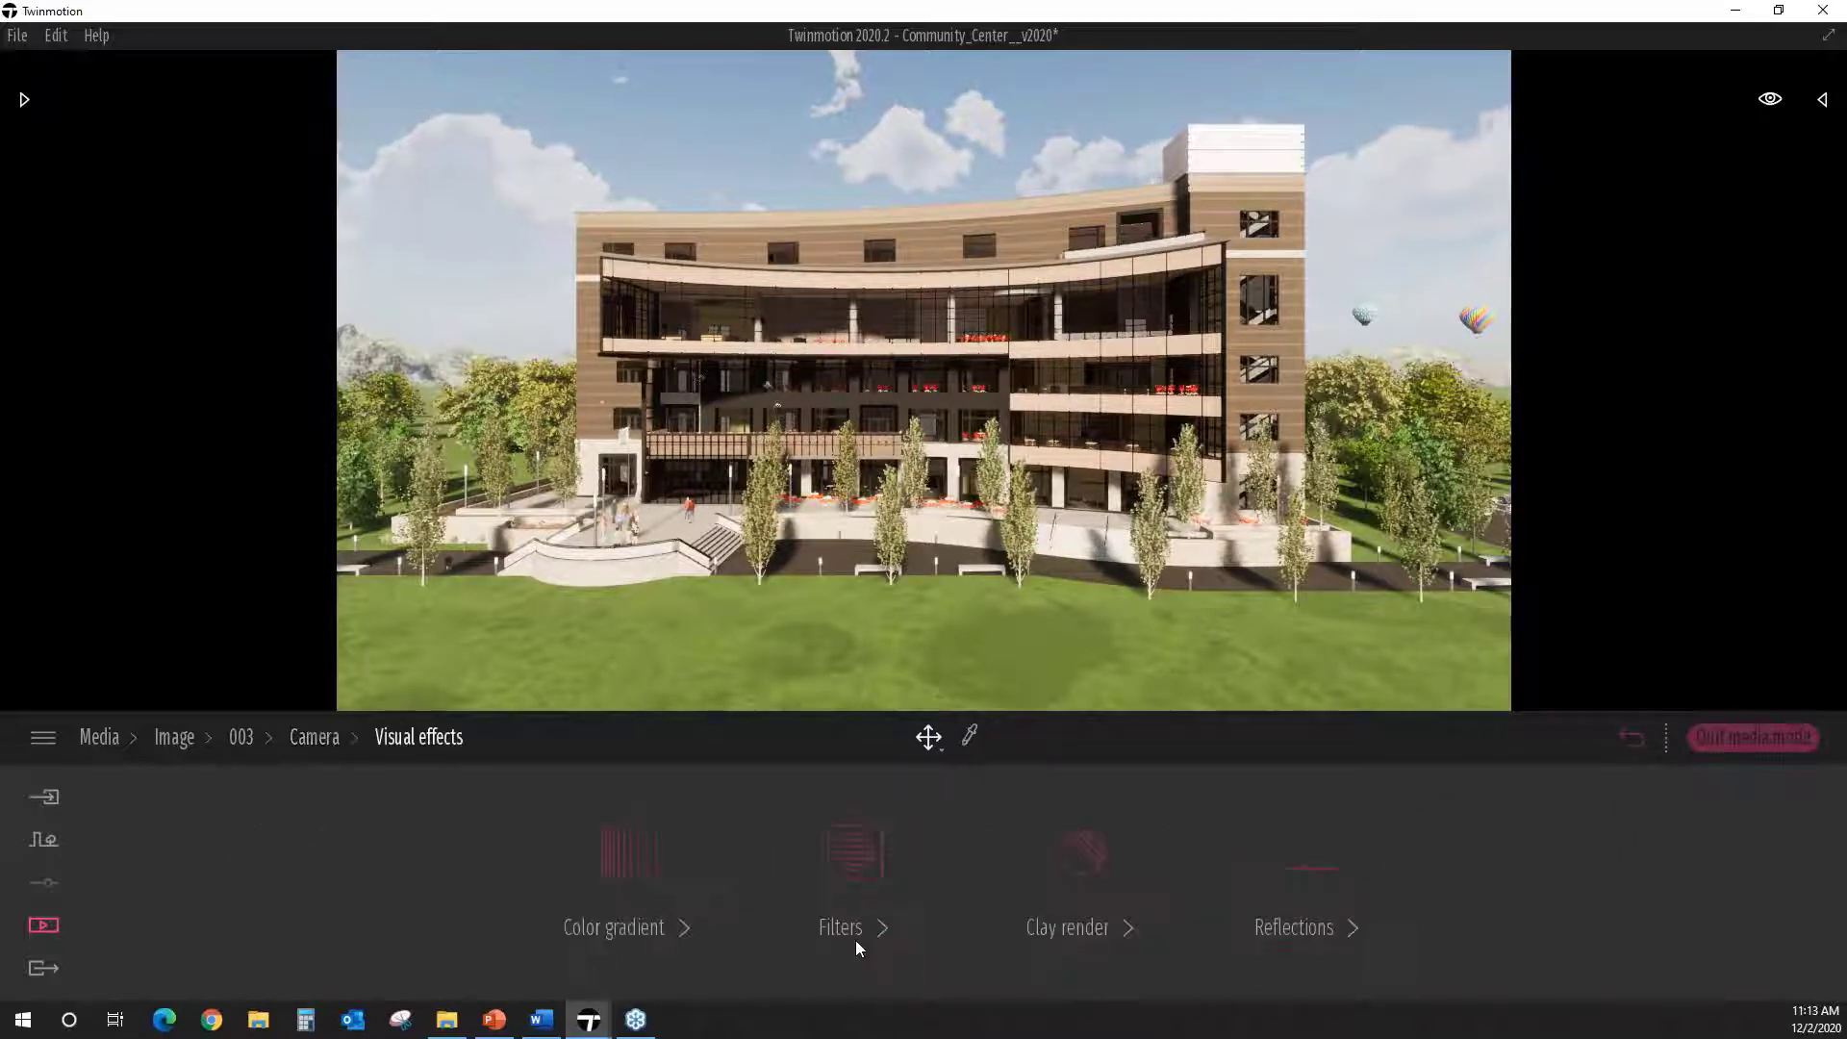
left_click(624, 869)
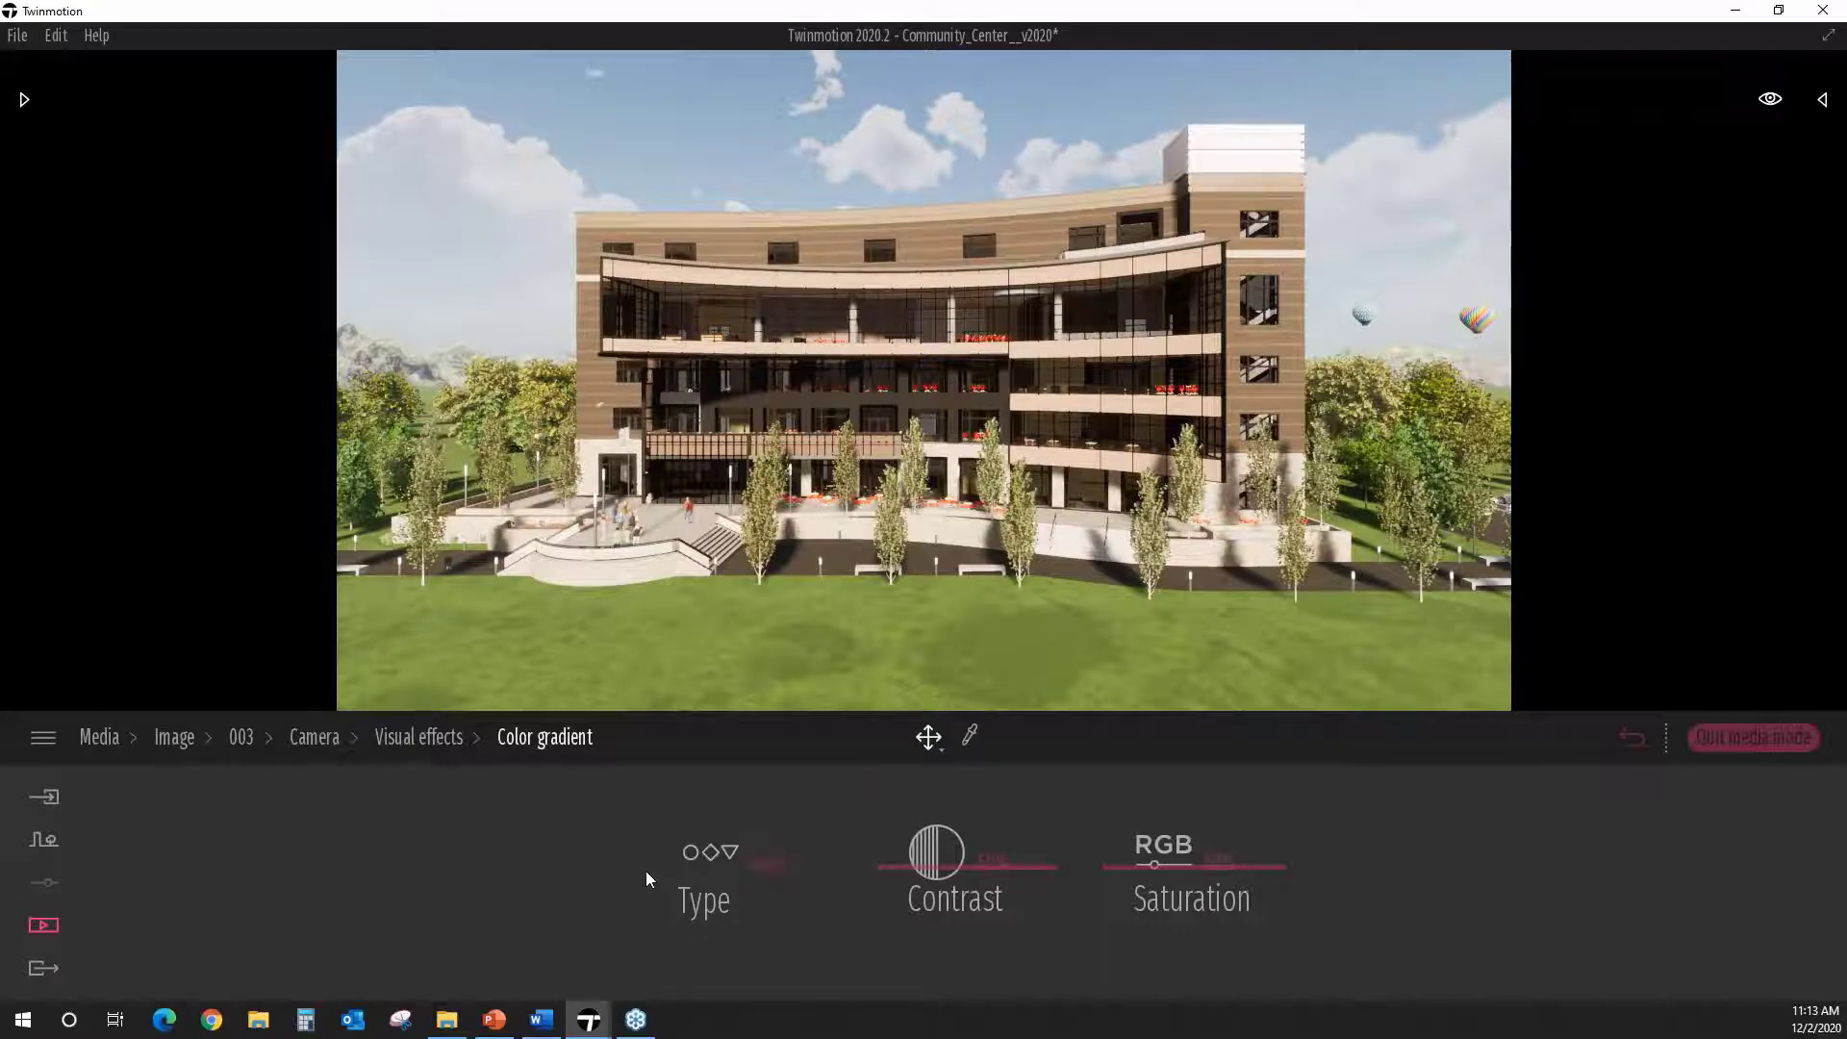
Step: Preview color gradient types such as Anso, AUT, Copper and DT8 on image 003, and set the type back to None
left_click(768, 863)
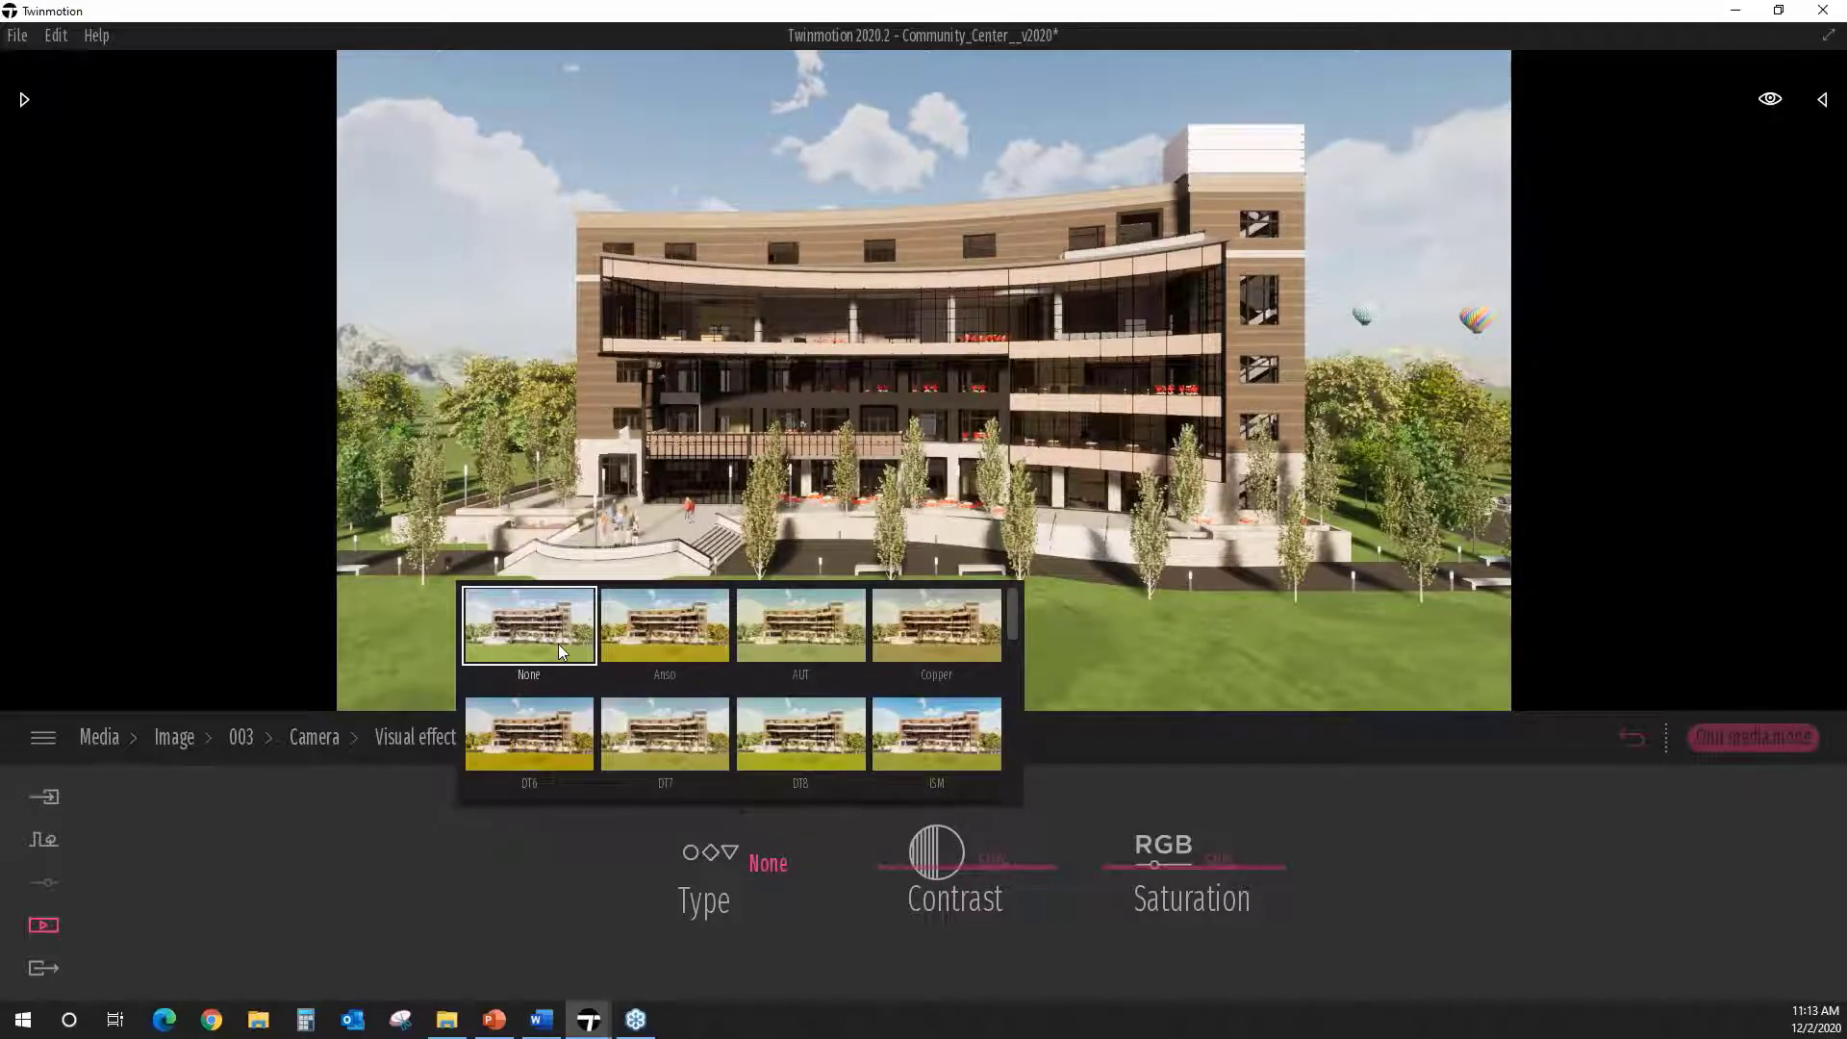
left_click(637, 627)
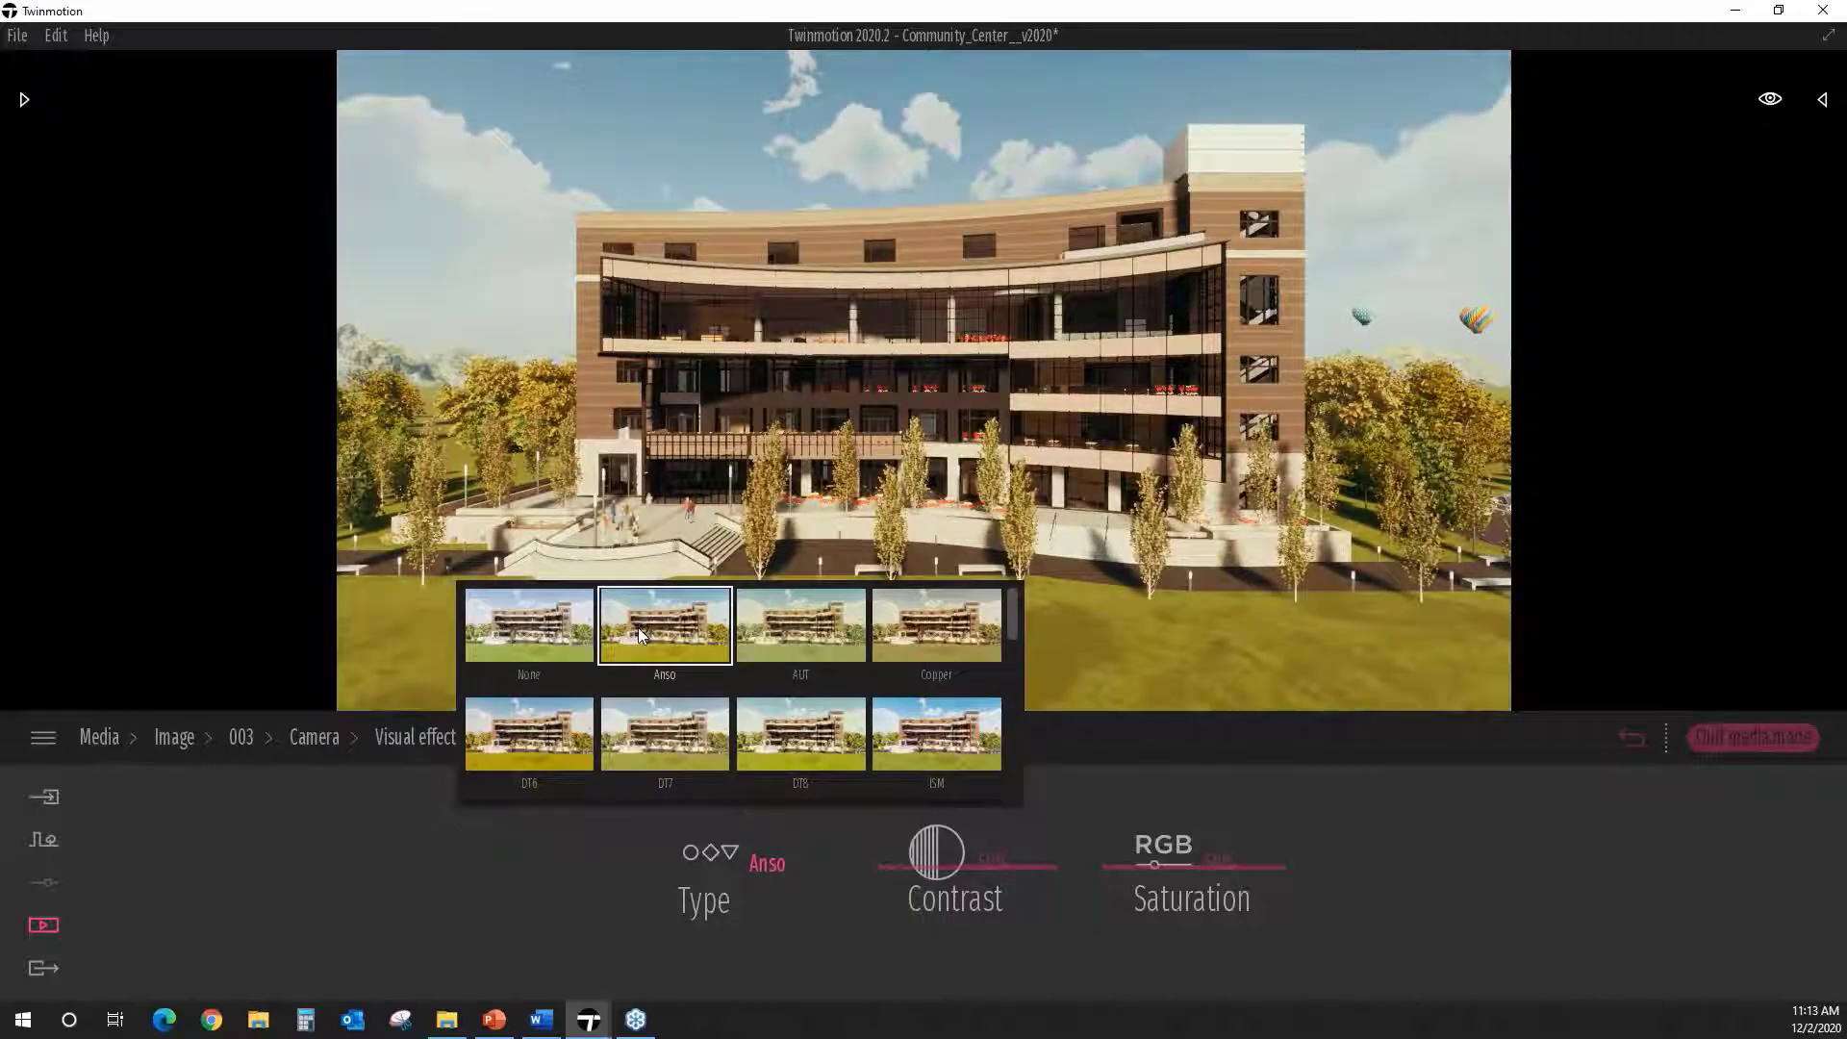
left_click(794, 625)
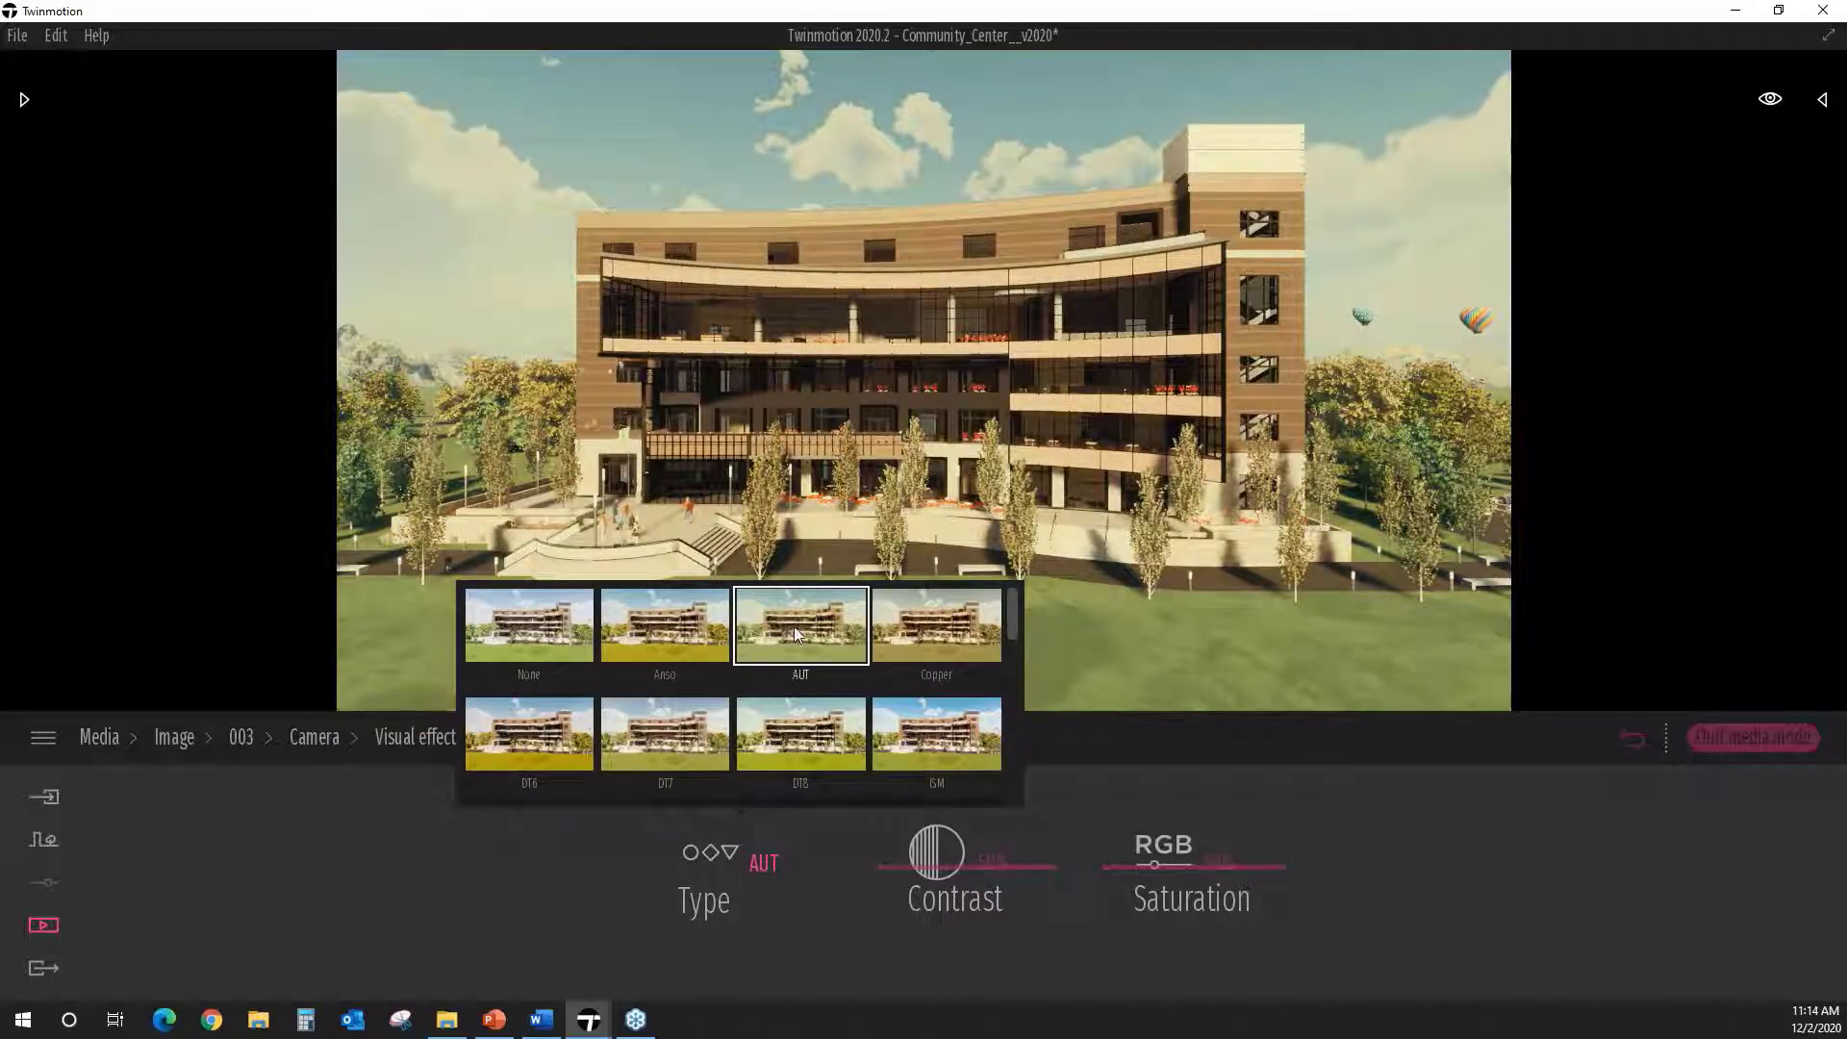
left_click(955, 631)
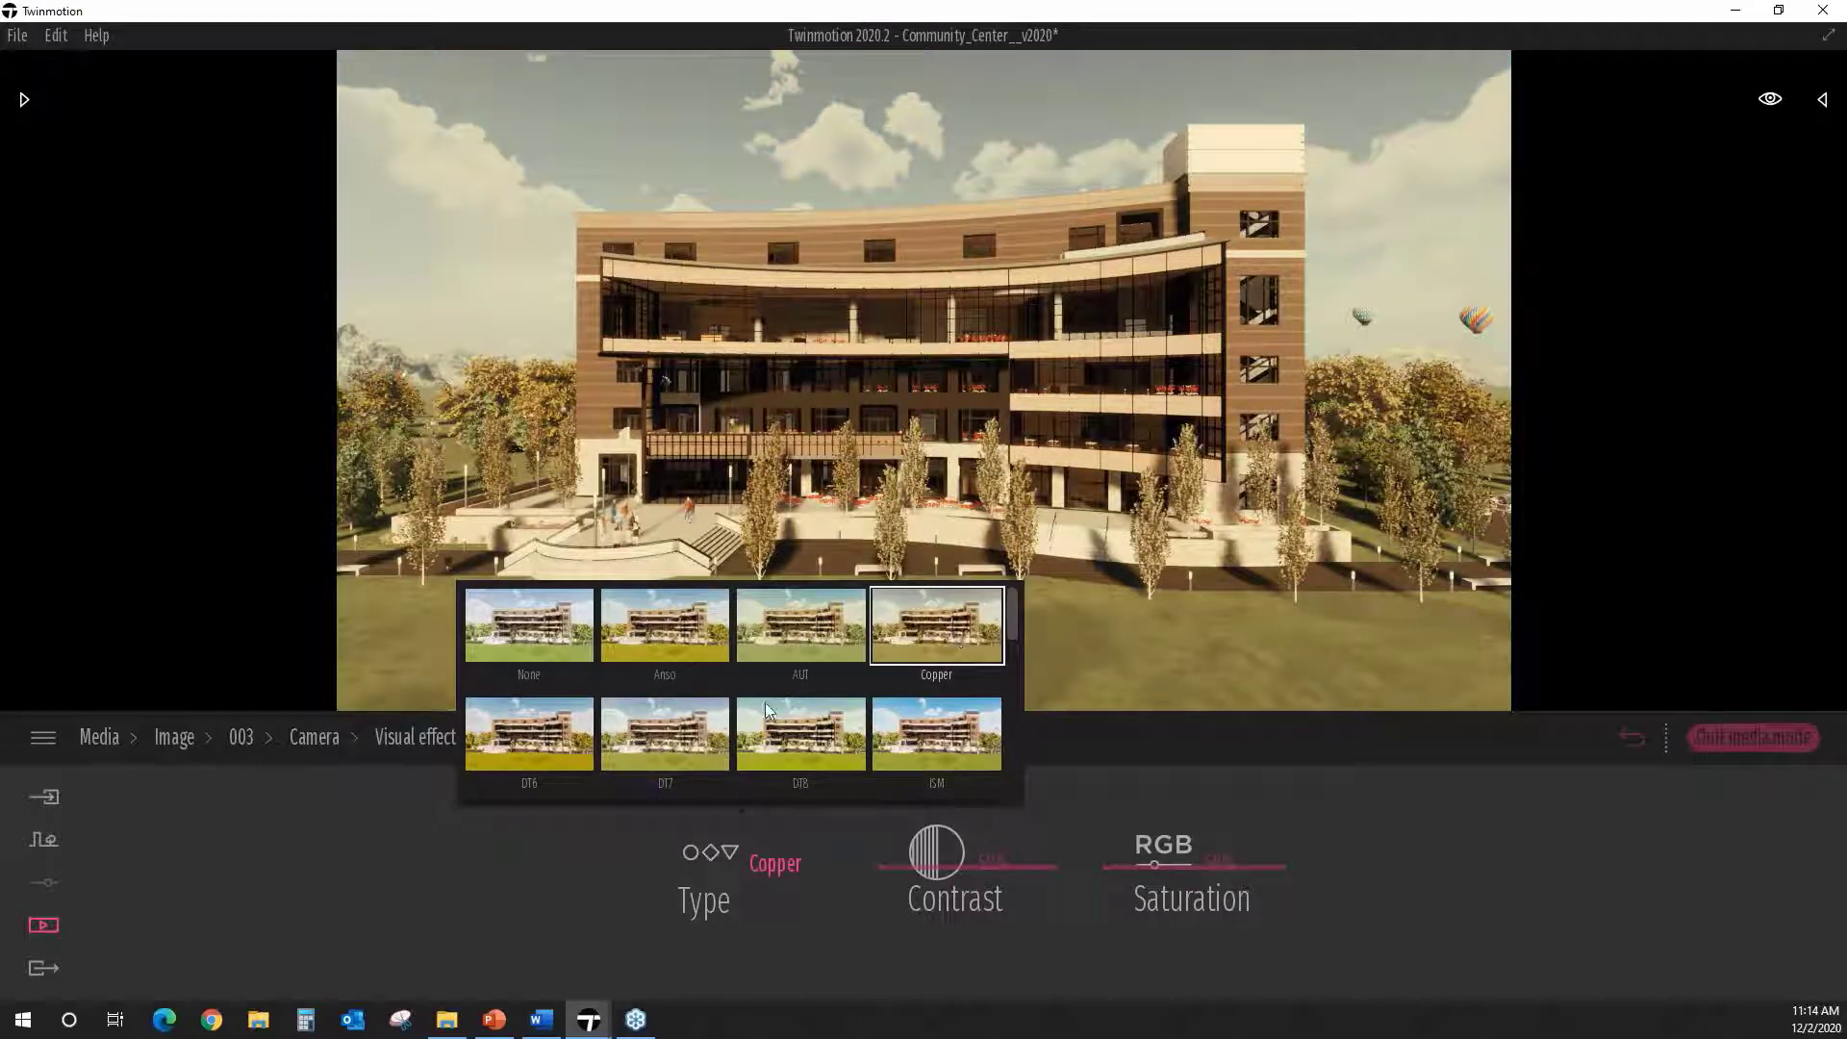
left_click(563, 740)
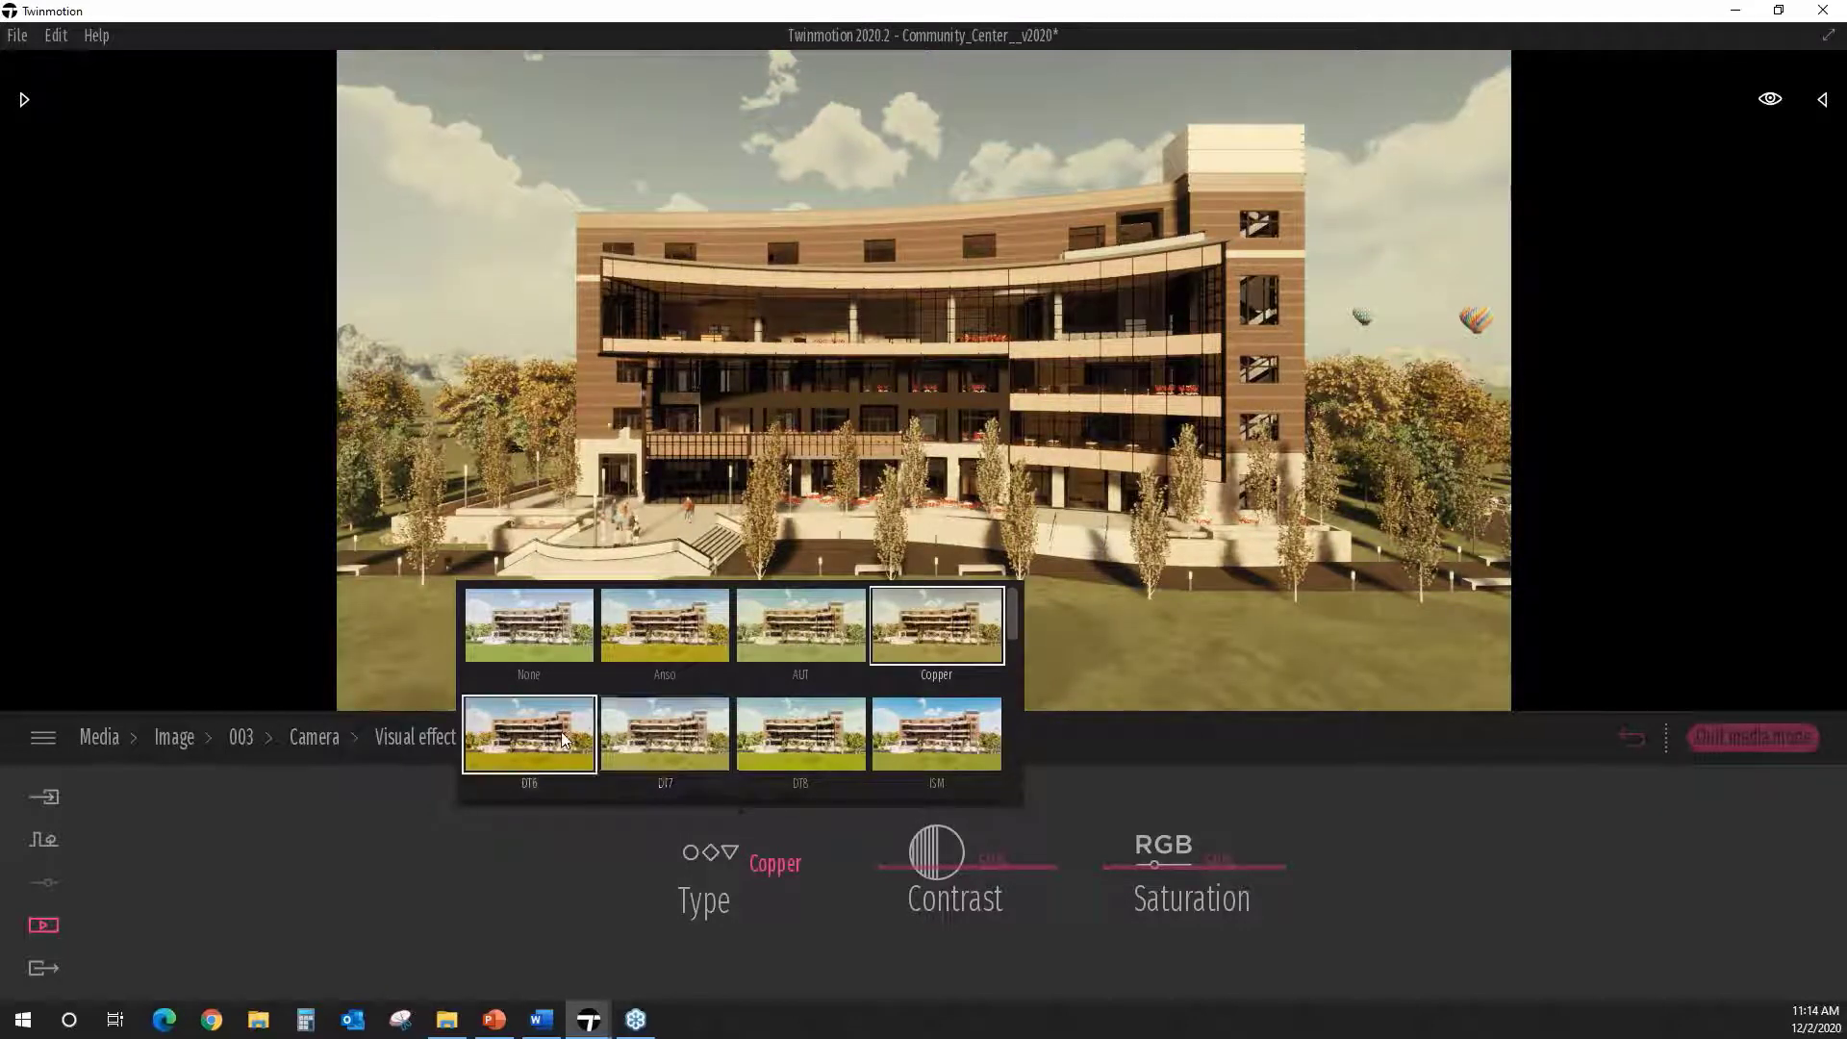
left_click(650, 726)
left_click(894, 722)
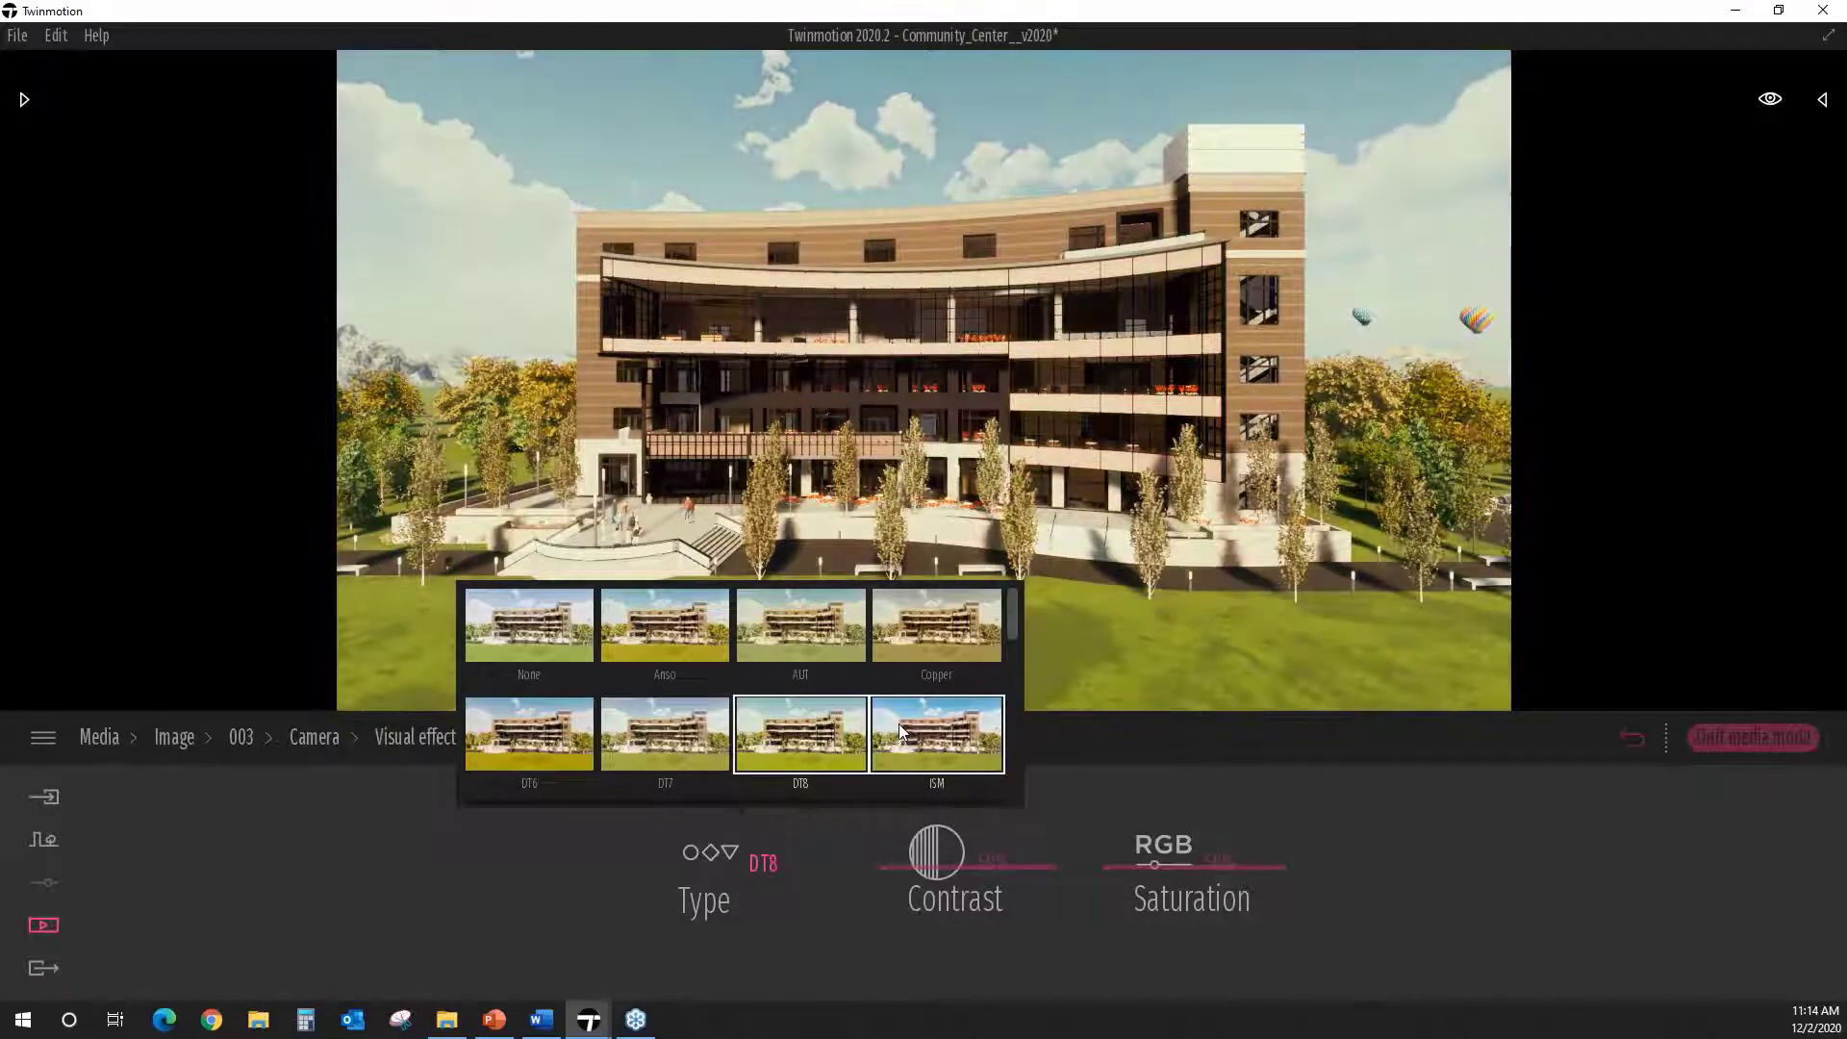
left_click(674, 625)
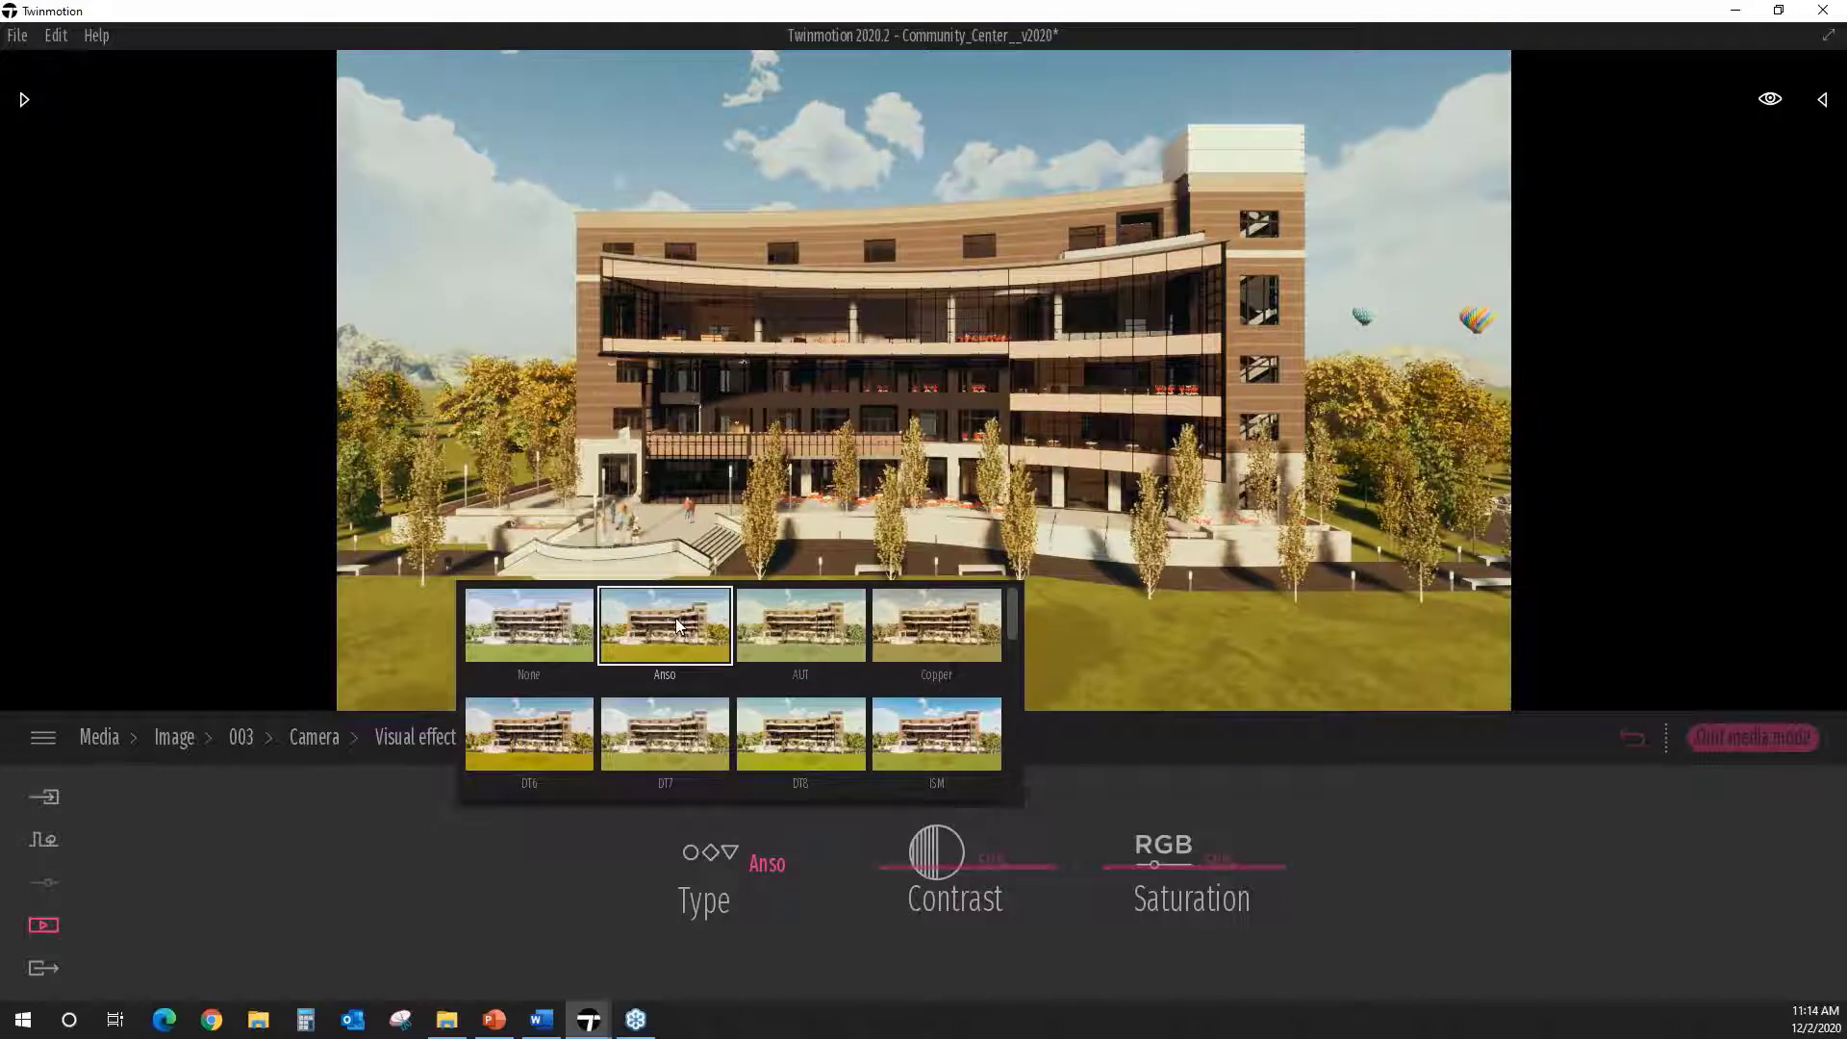
left_click(558, 631)
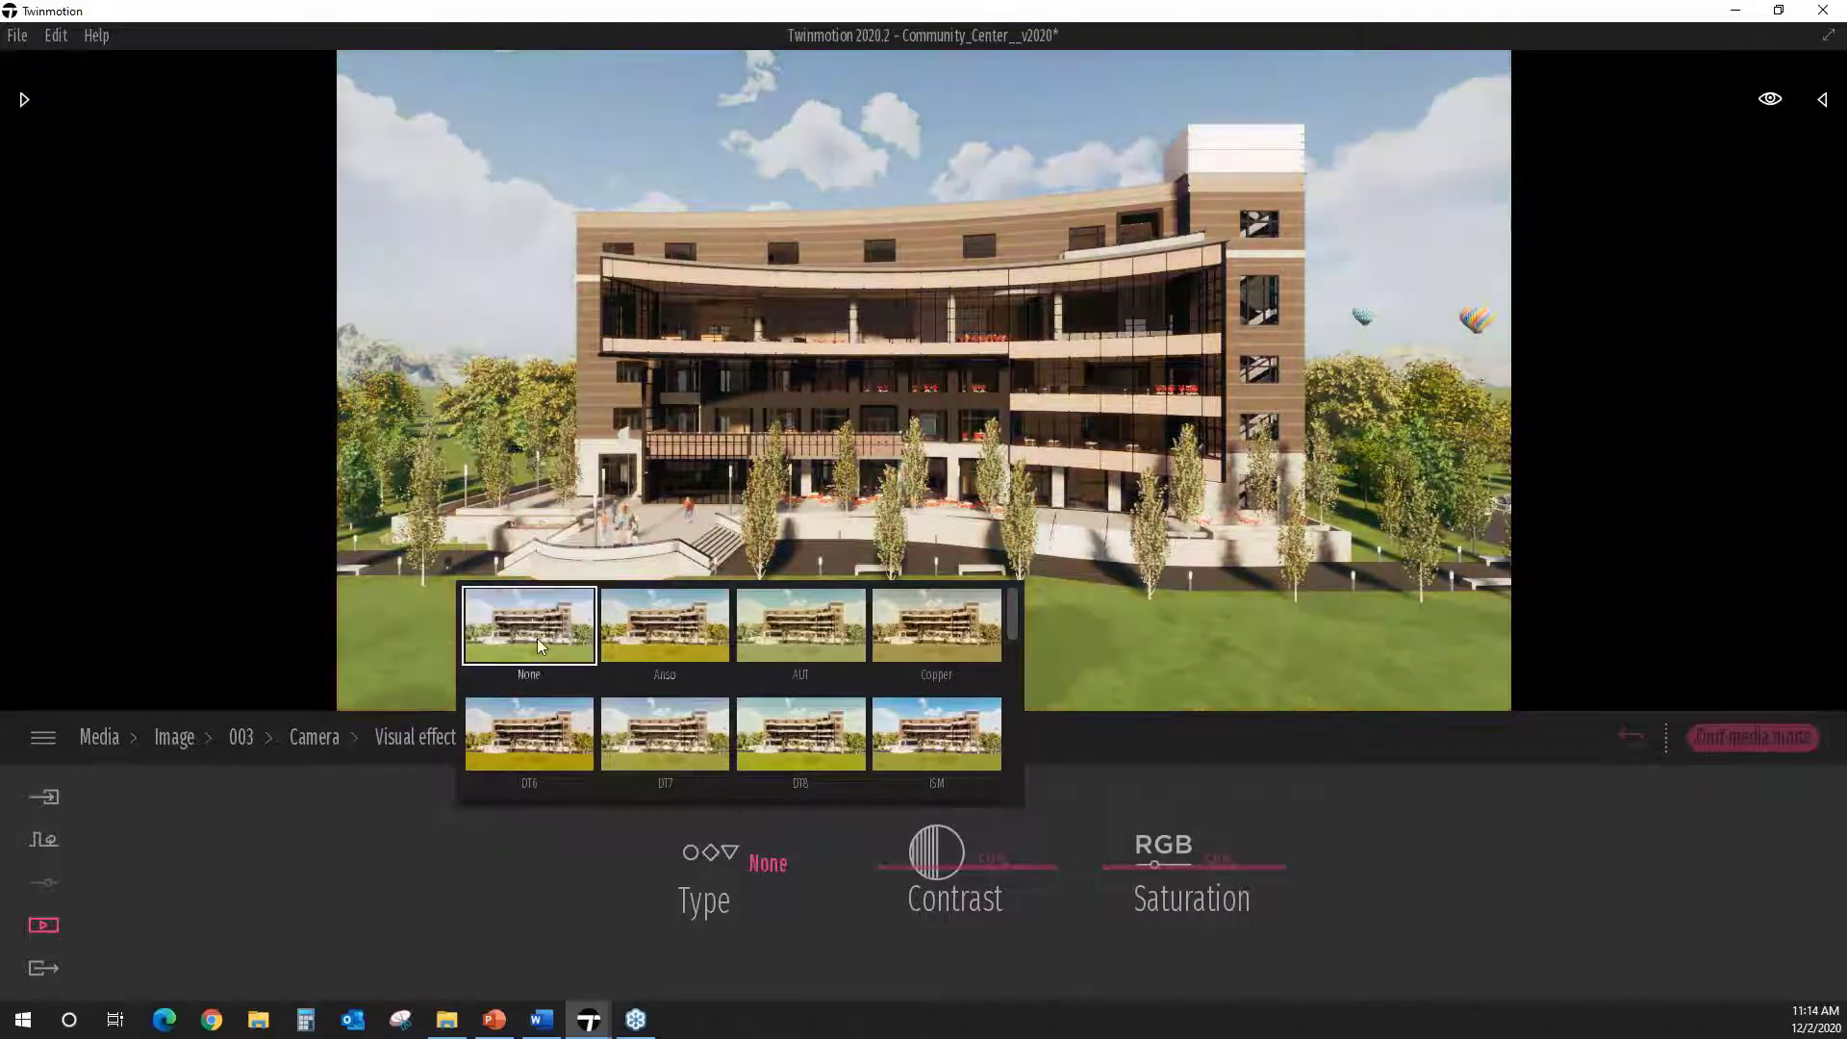
left_click(592, 914)
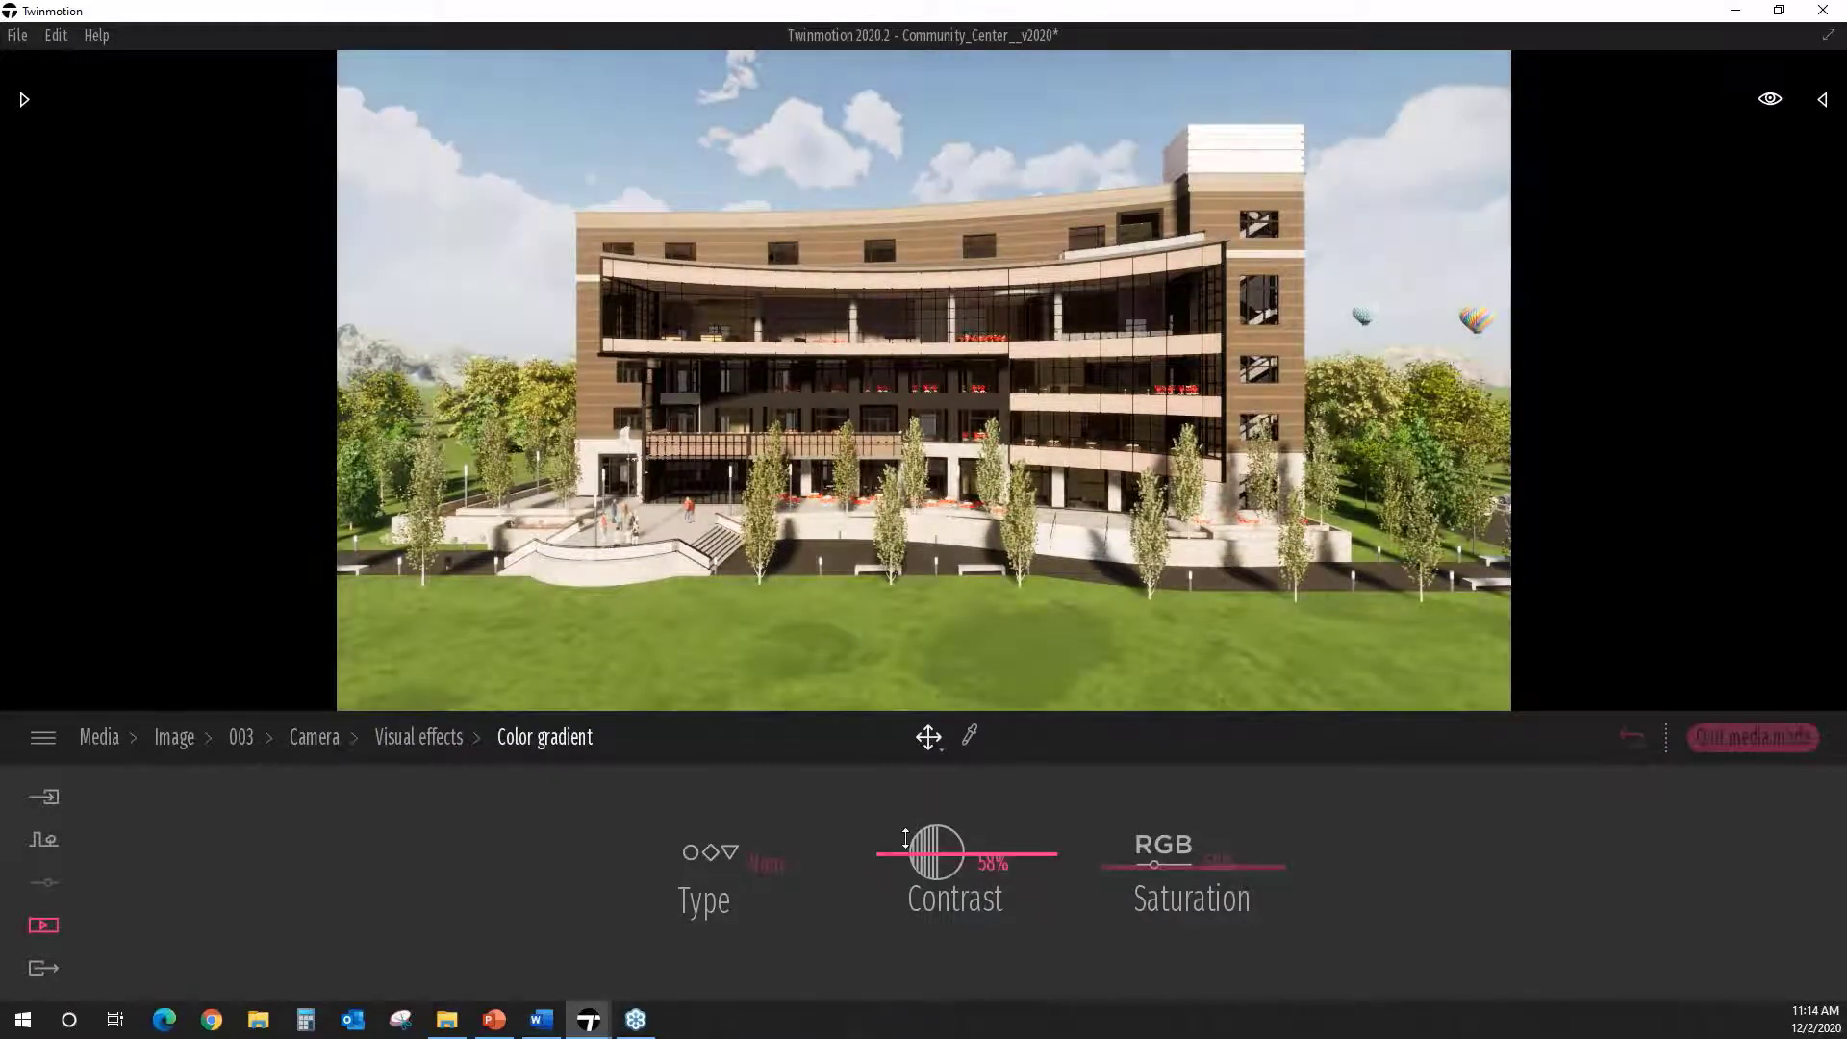
Step: Try a contrast of 23% on image 003, and set the contrast back to 50%
left_click_drag(909, 846, 928, 910)
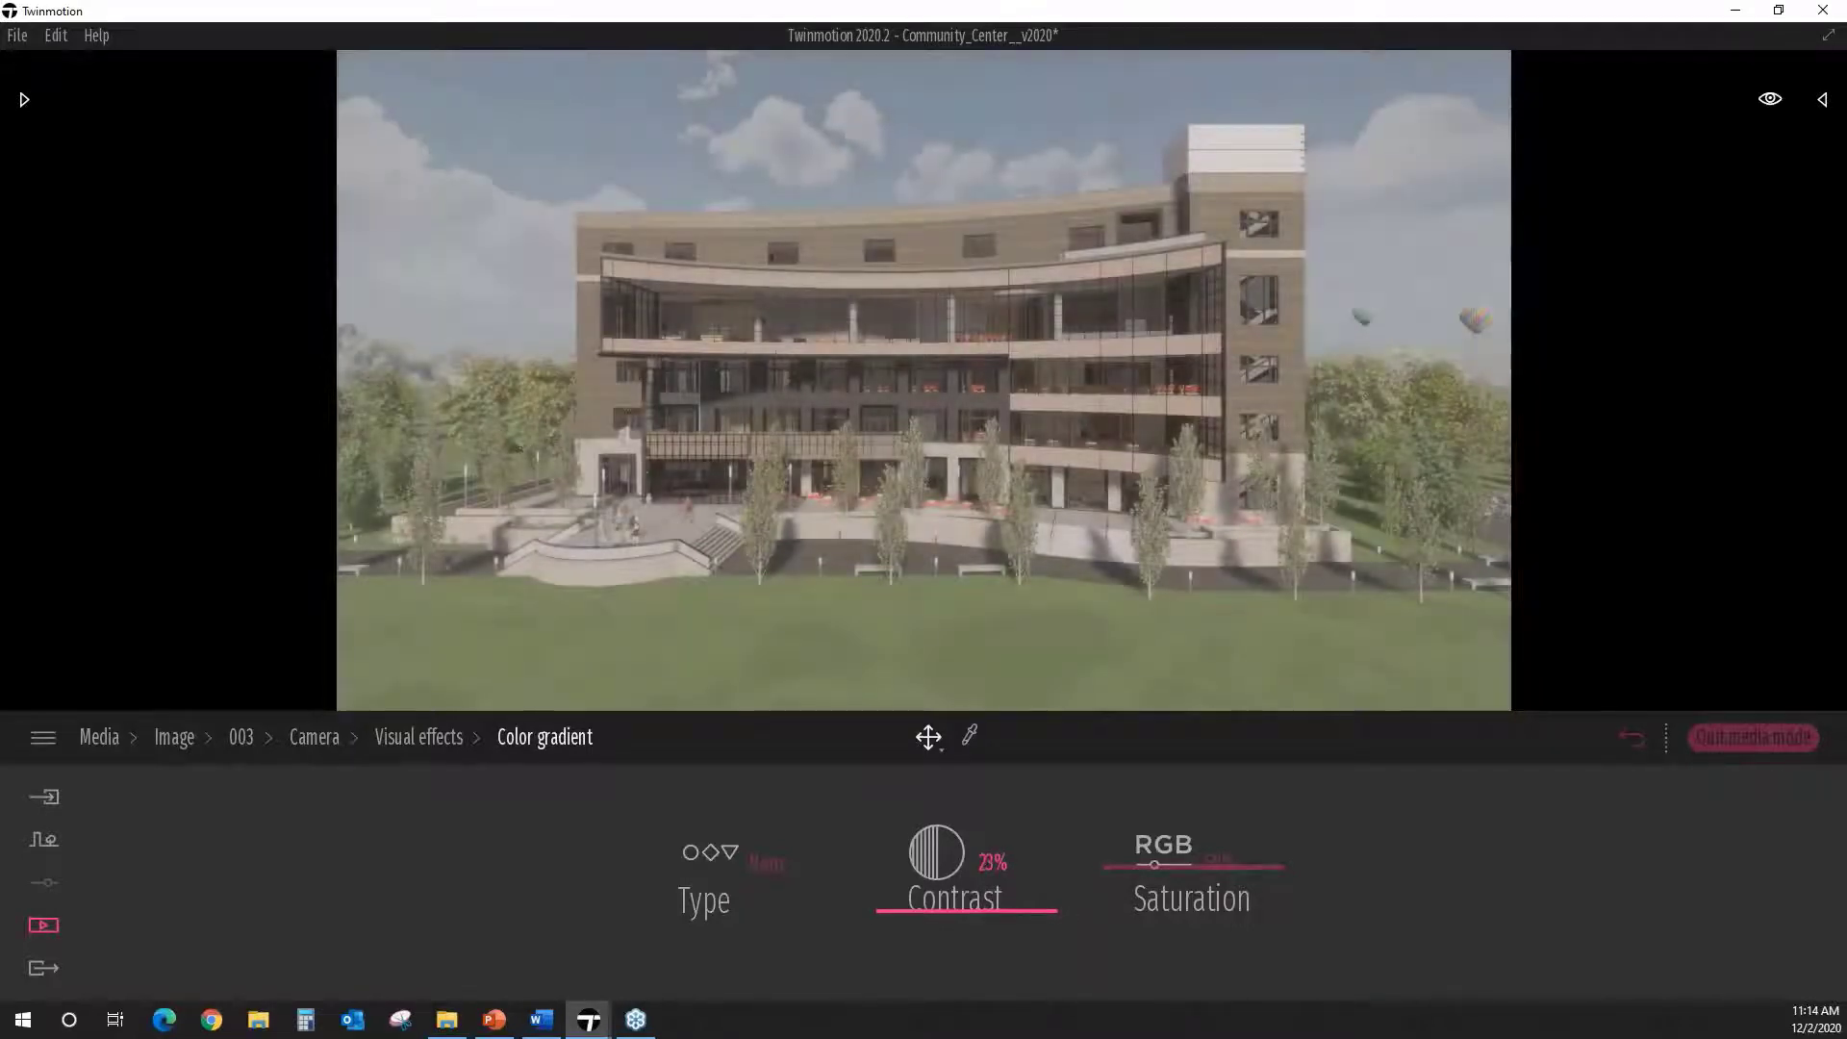
left_click(992, 863)
type("50")
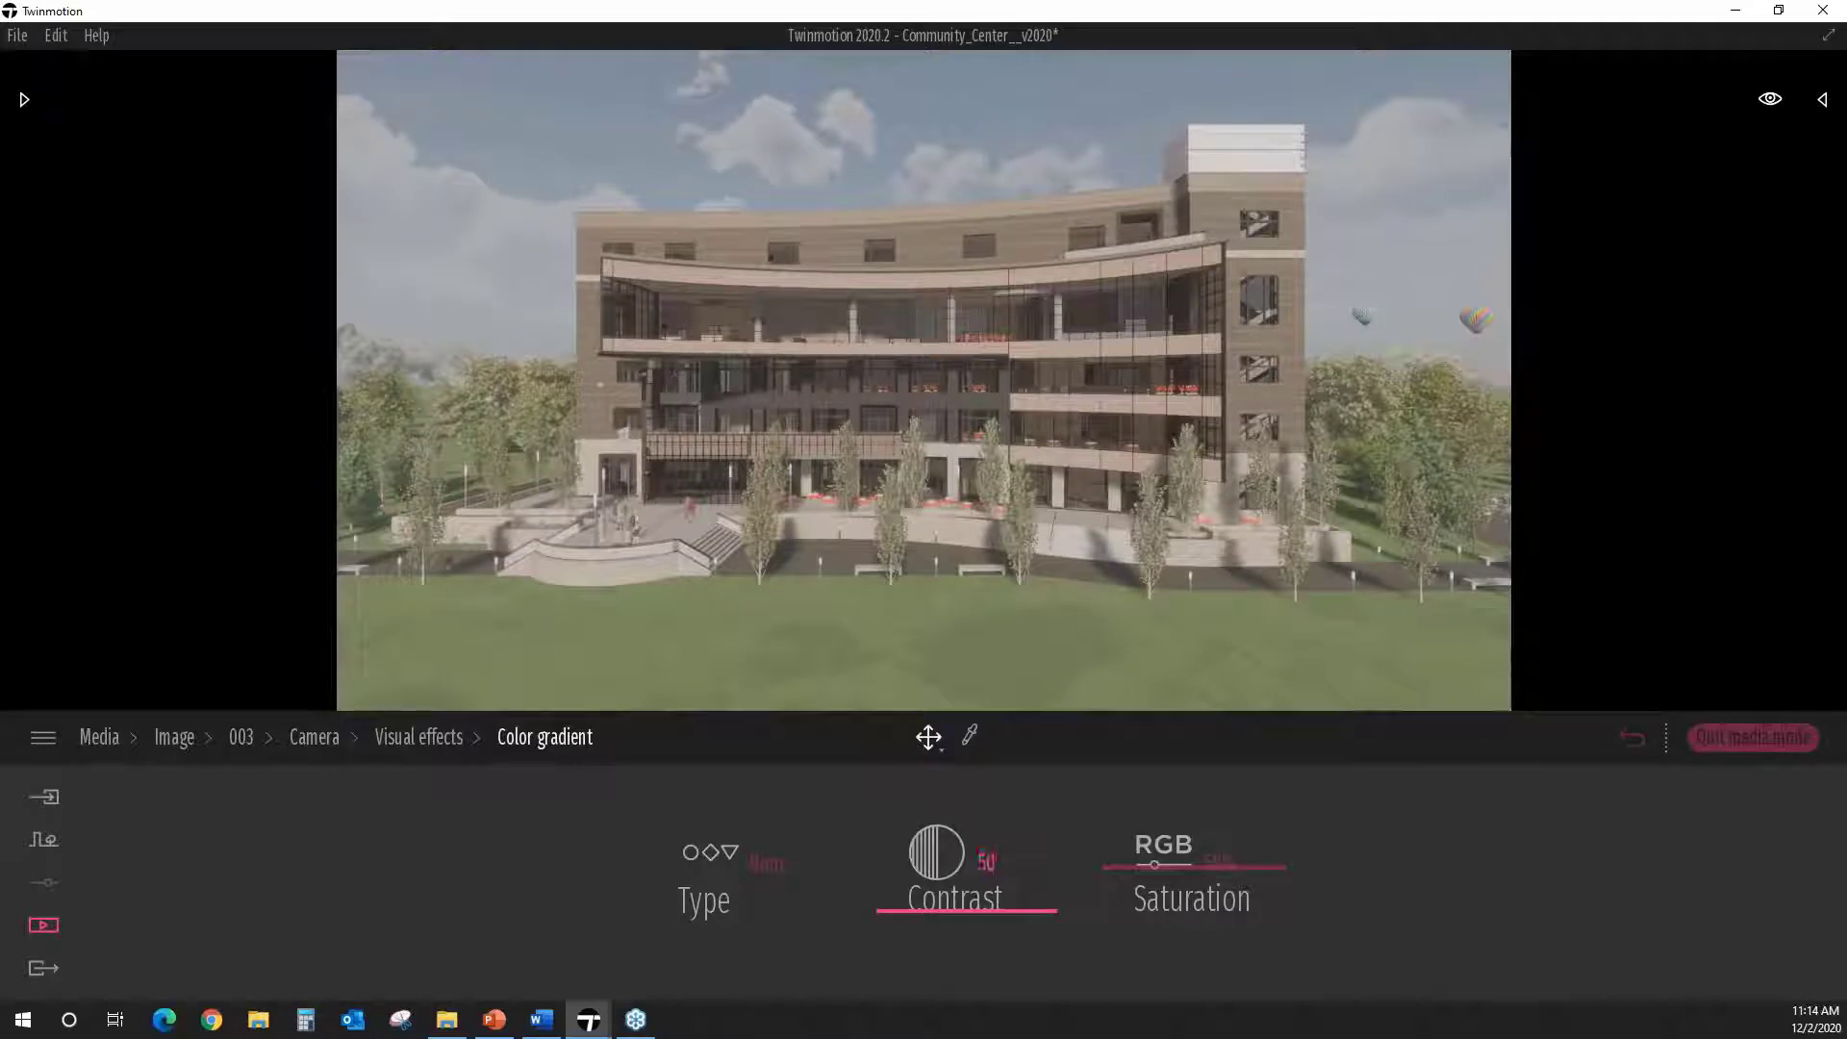
key("Return")
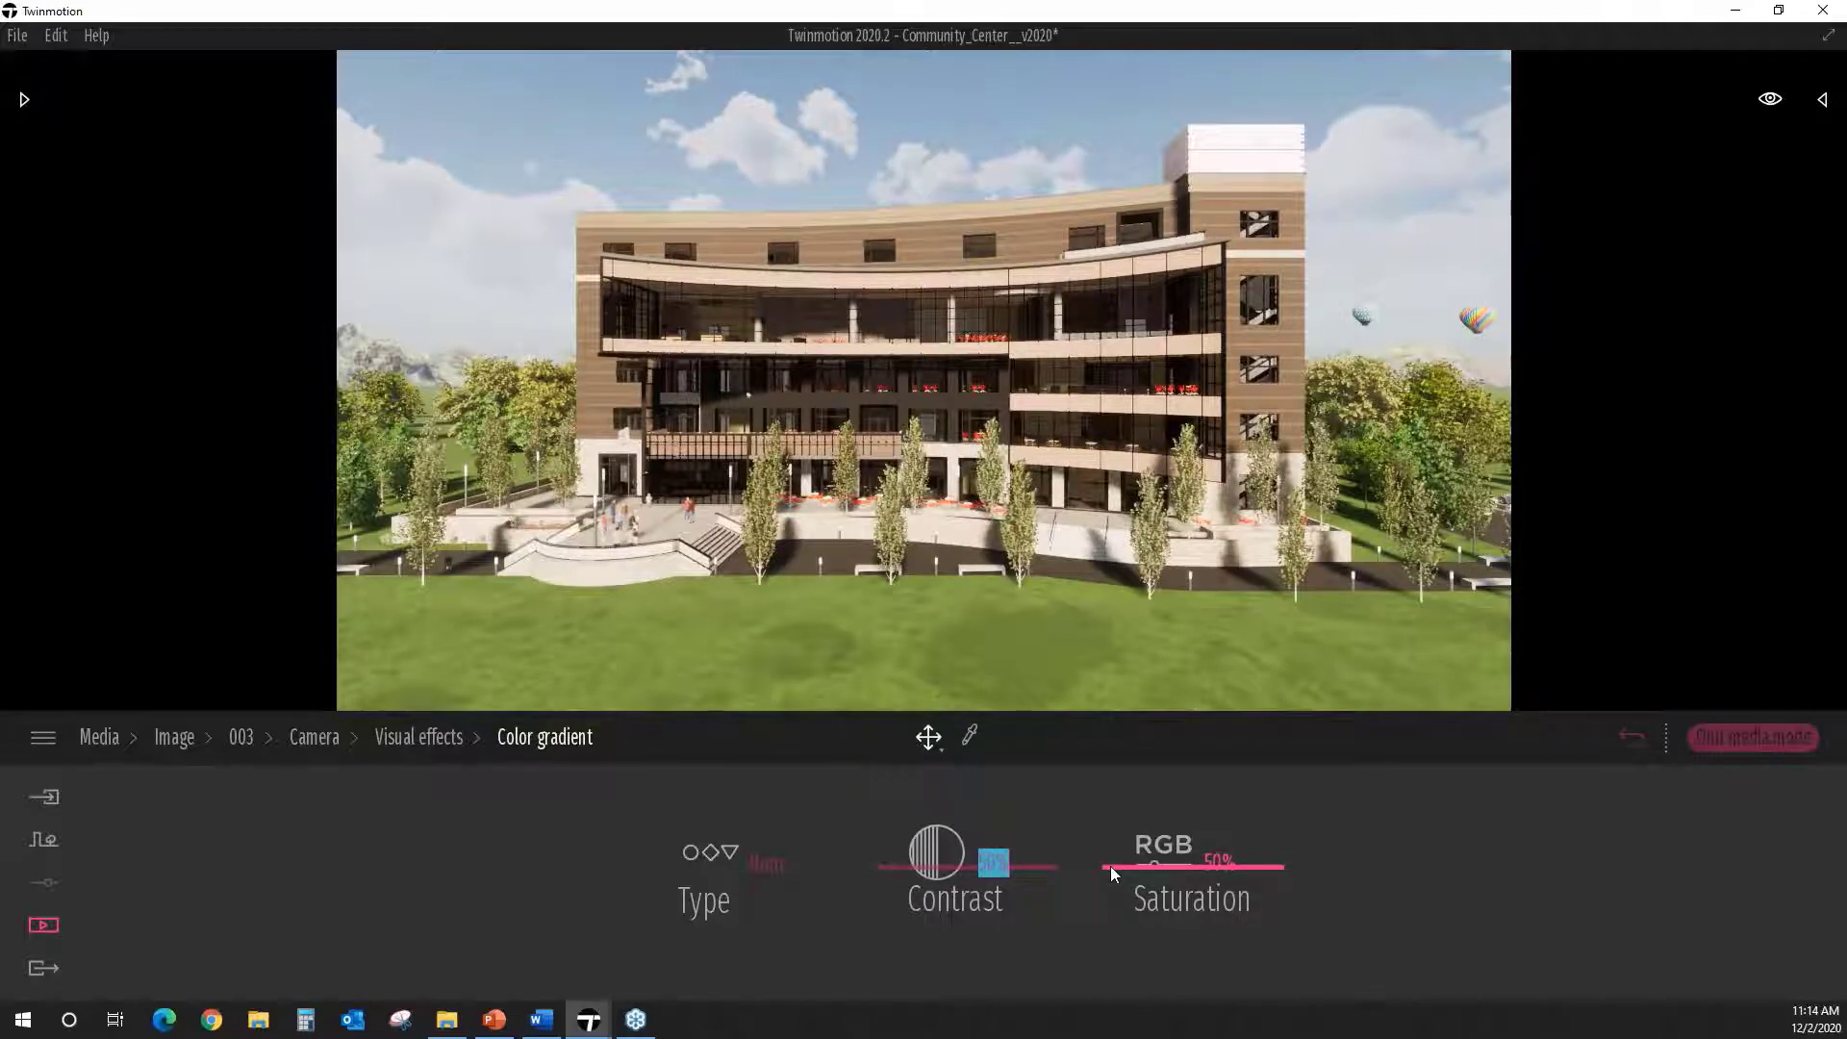
Step: Lower the saturation of image 003 to 14%
left_click_drag(1111, 866, 1135, 921)
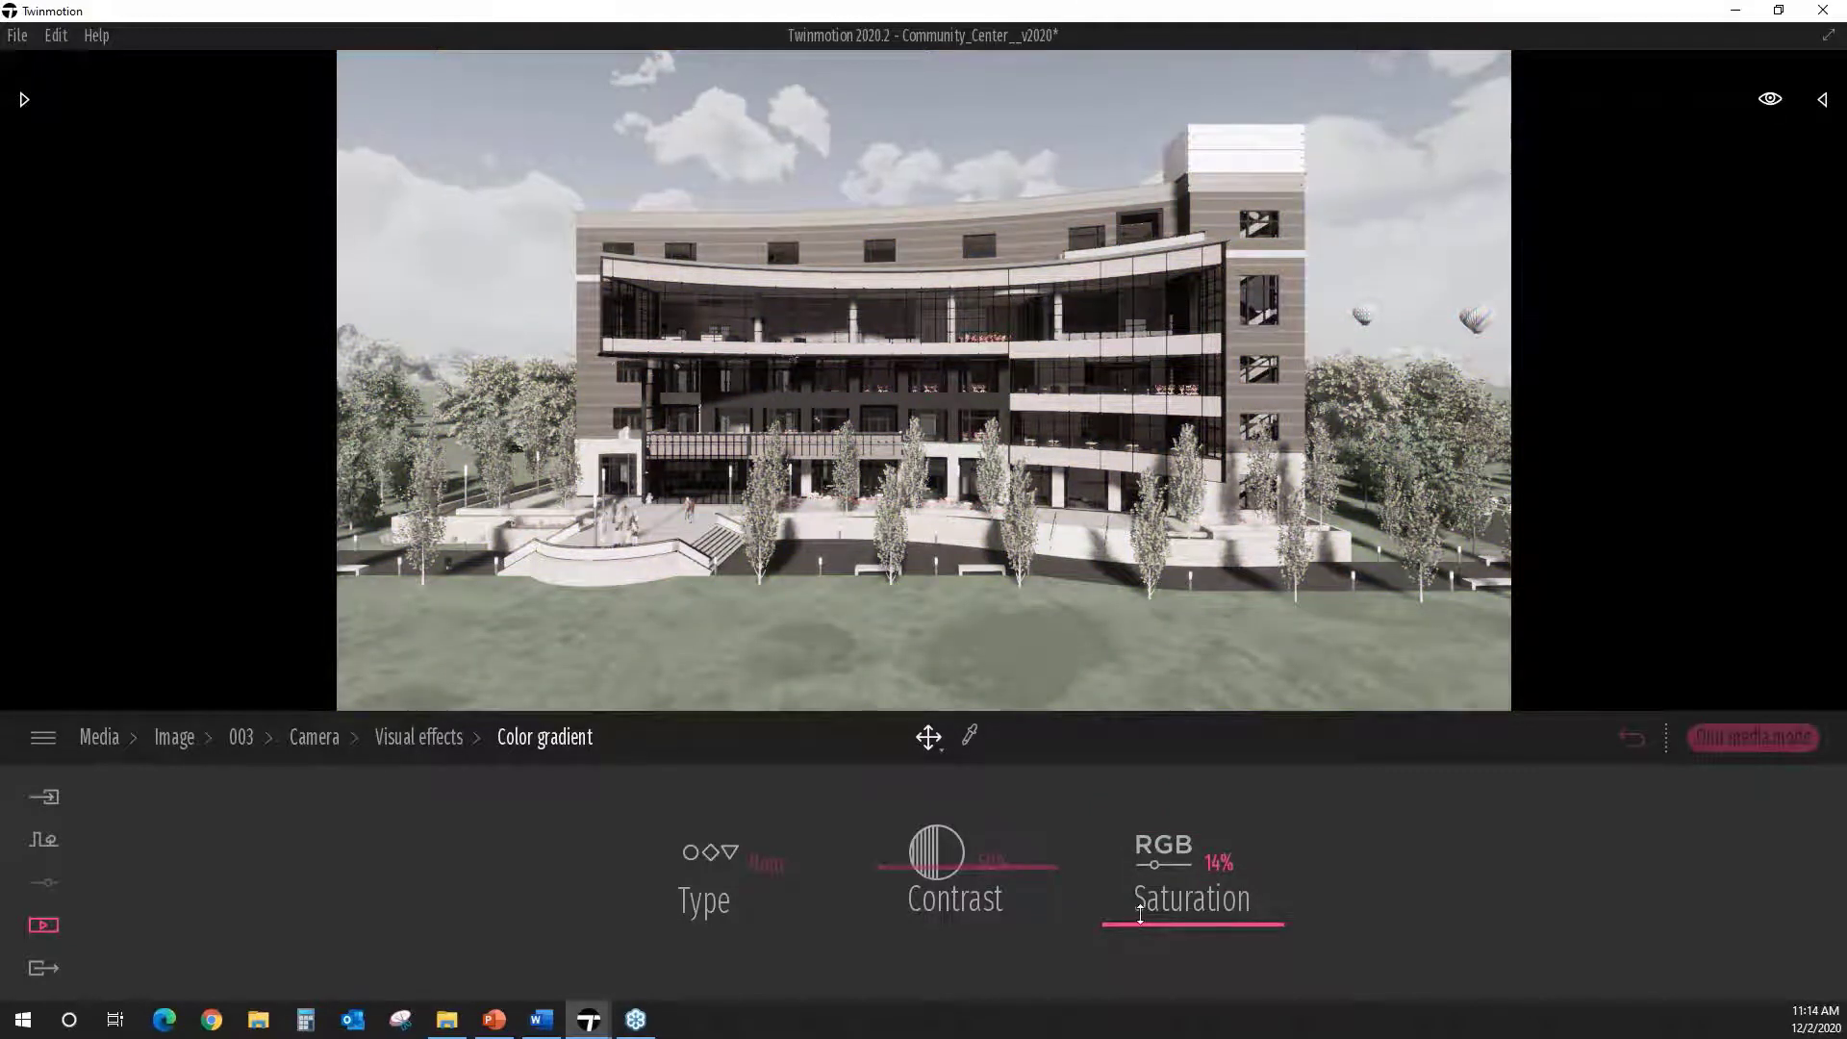
Step: Set the color gradient saturation of image 003 back to 50%
left_click_drag(1140, 914, 1191, 872)
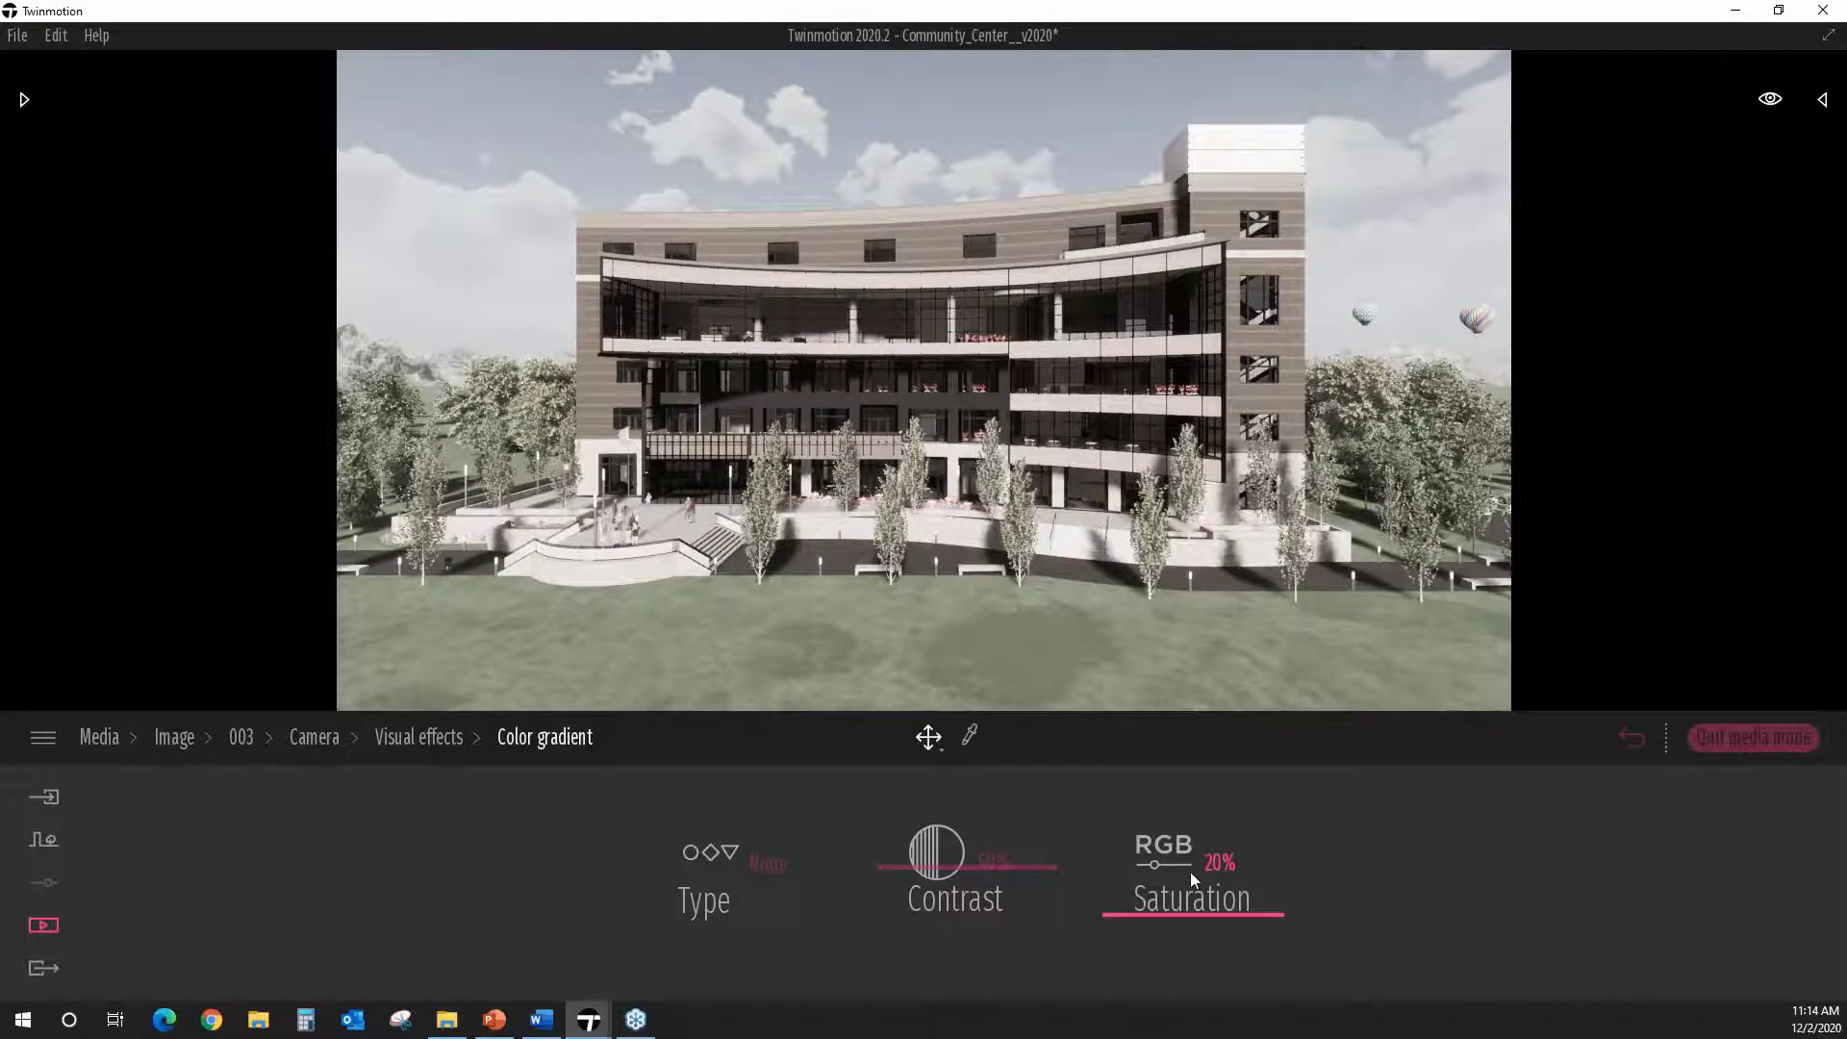
left_click(1250, 862)
type("50")
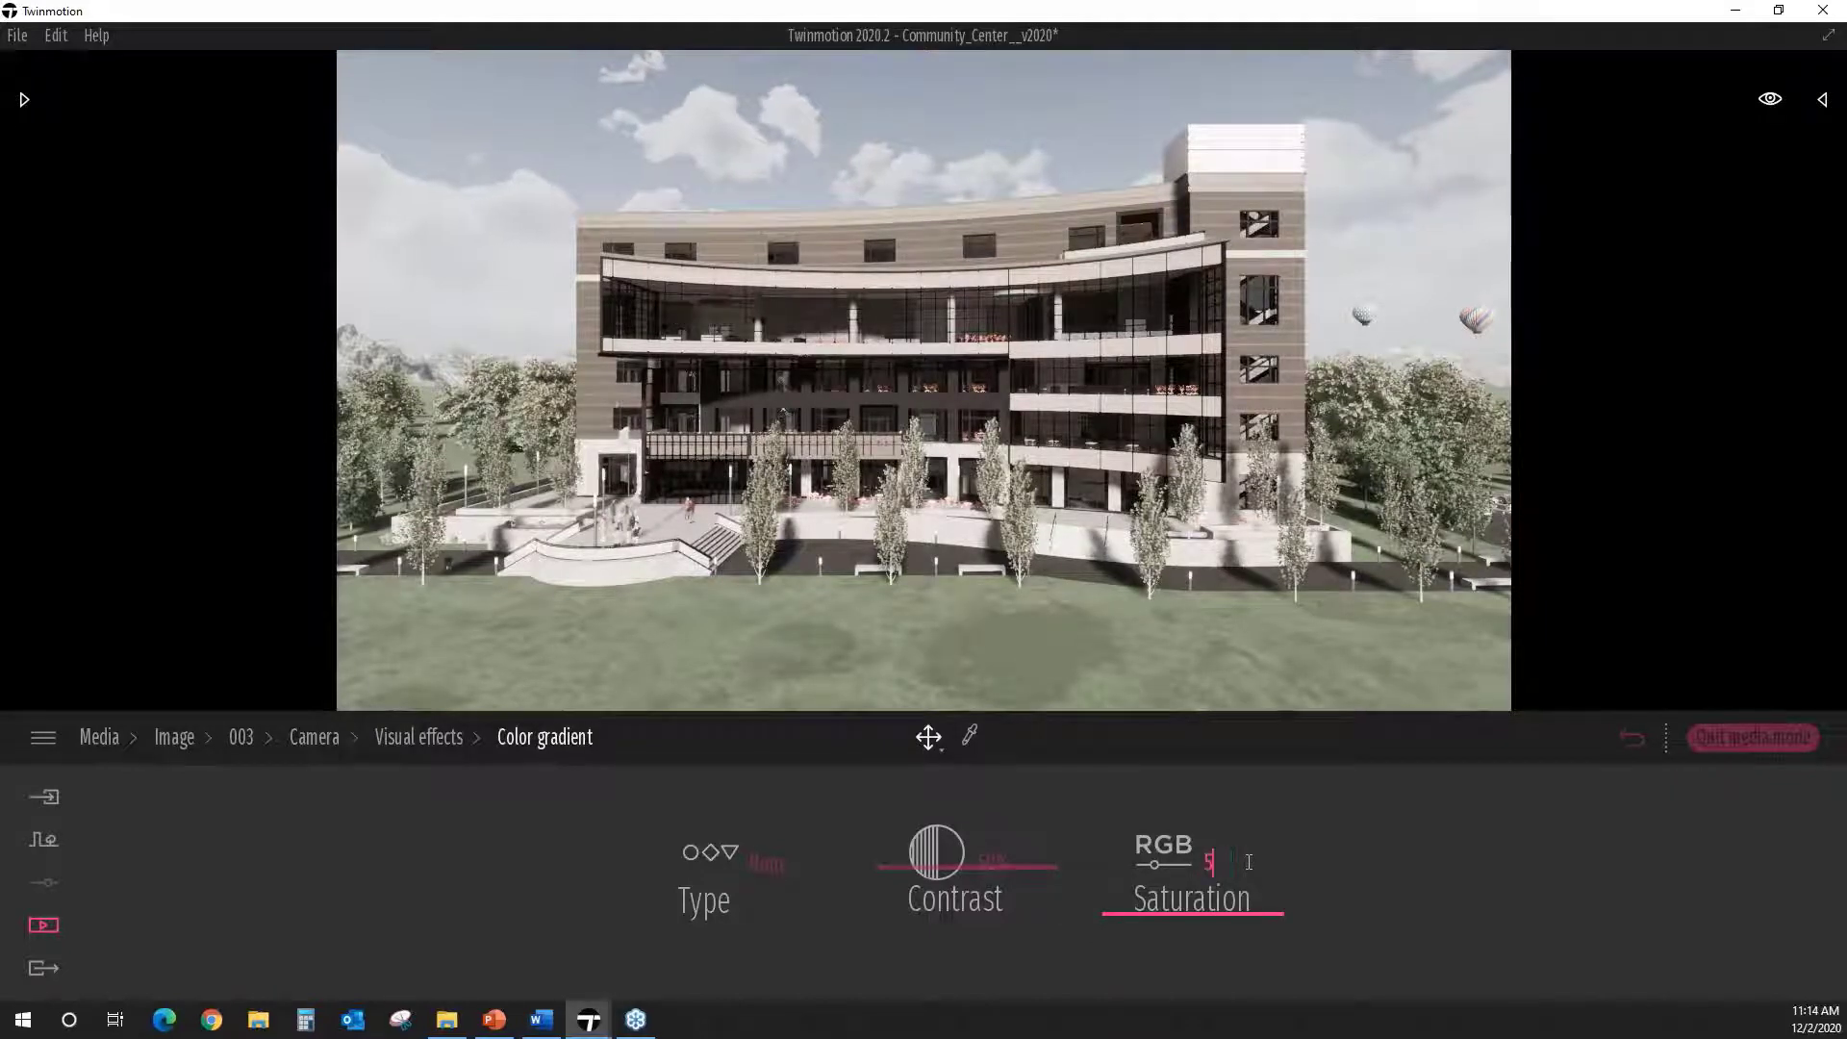
key("Return")
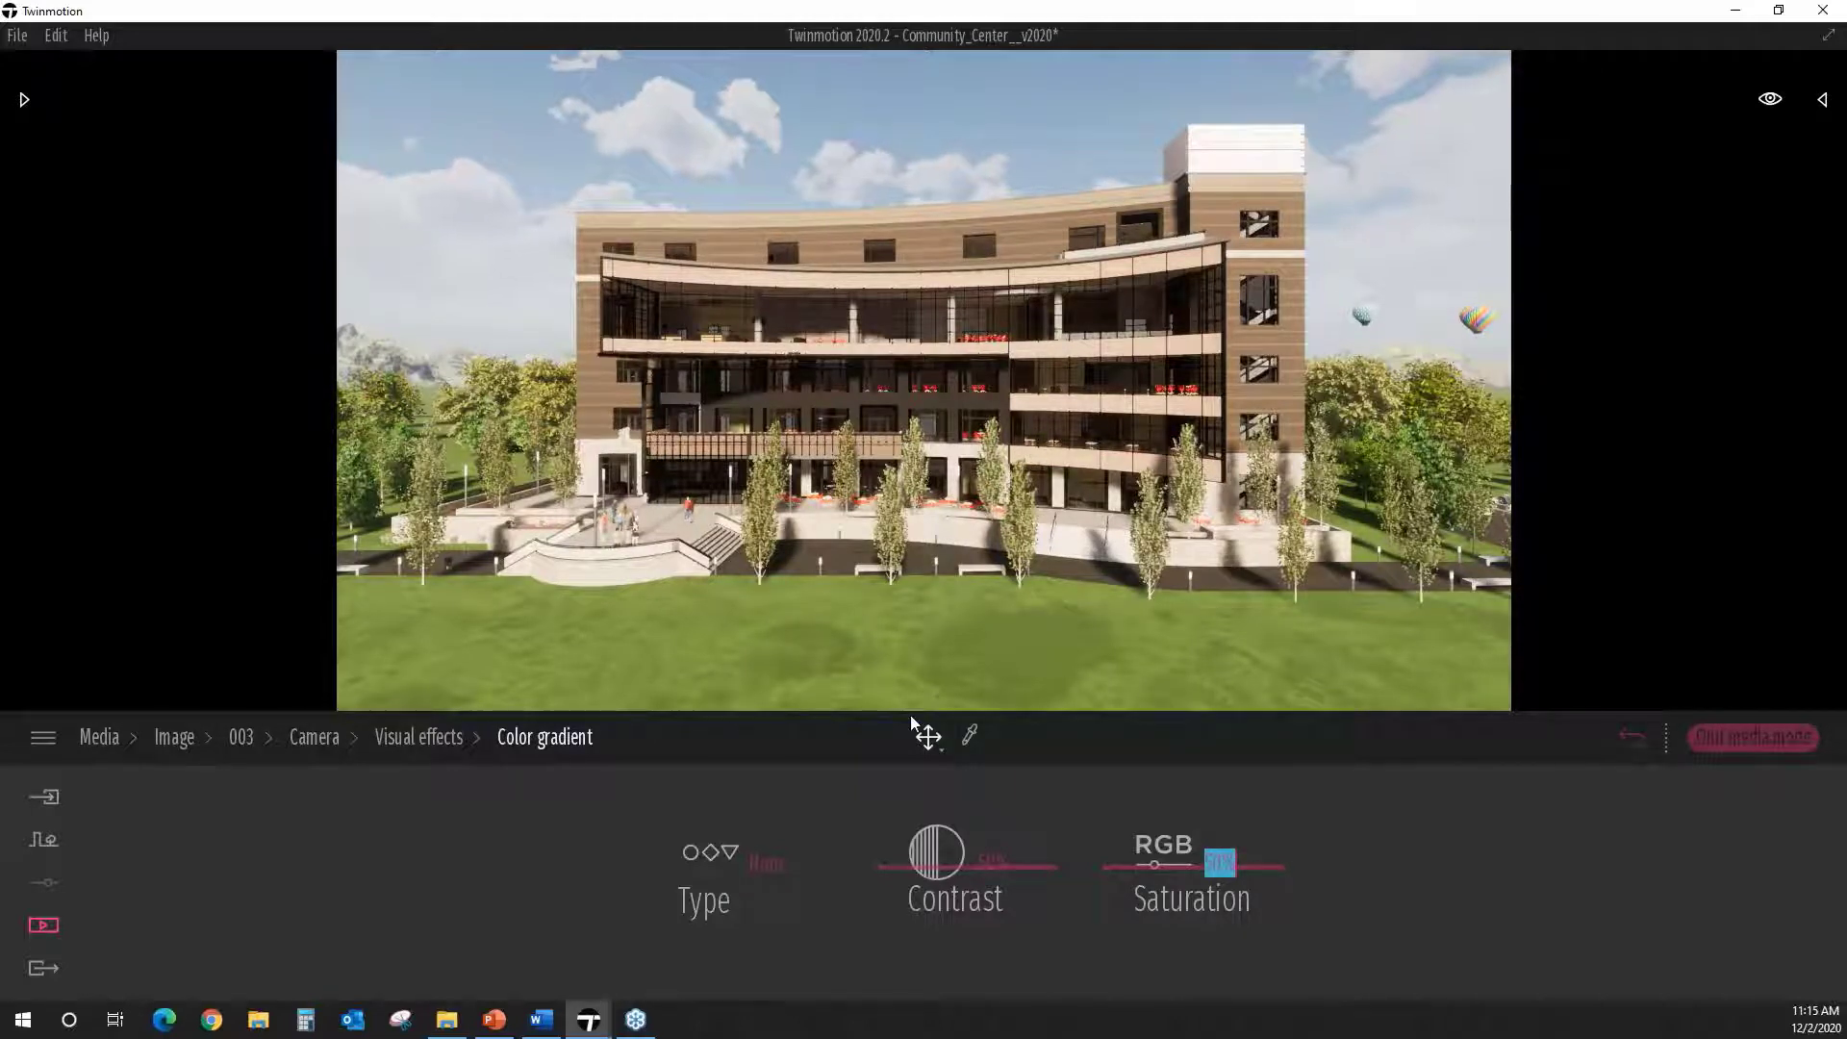
Step: Try the AUT color gradient type on image 003, and set the type back to None
left_click(766, 861)
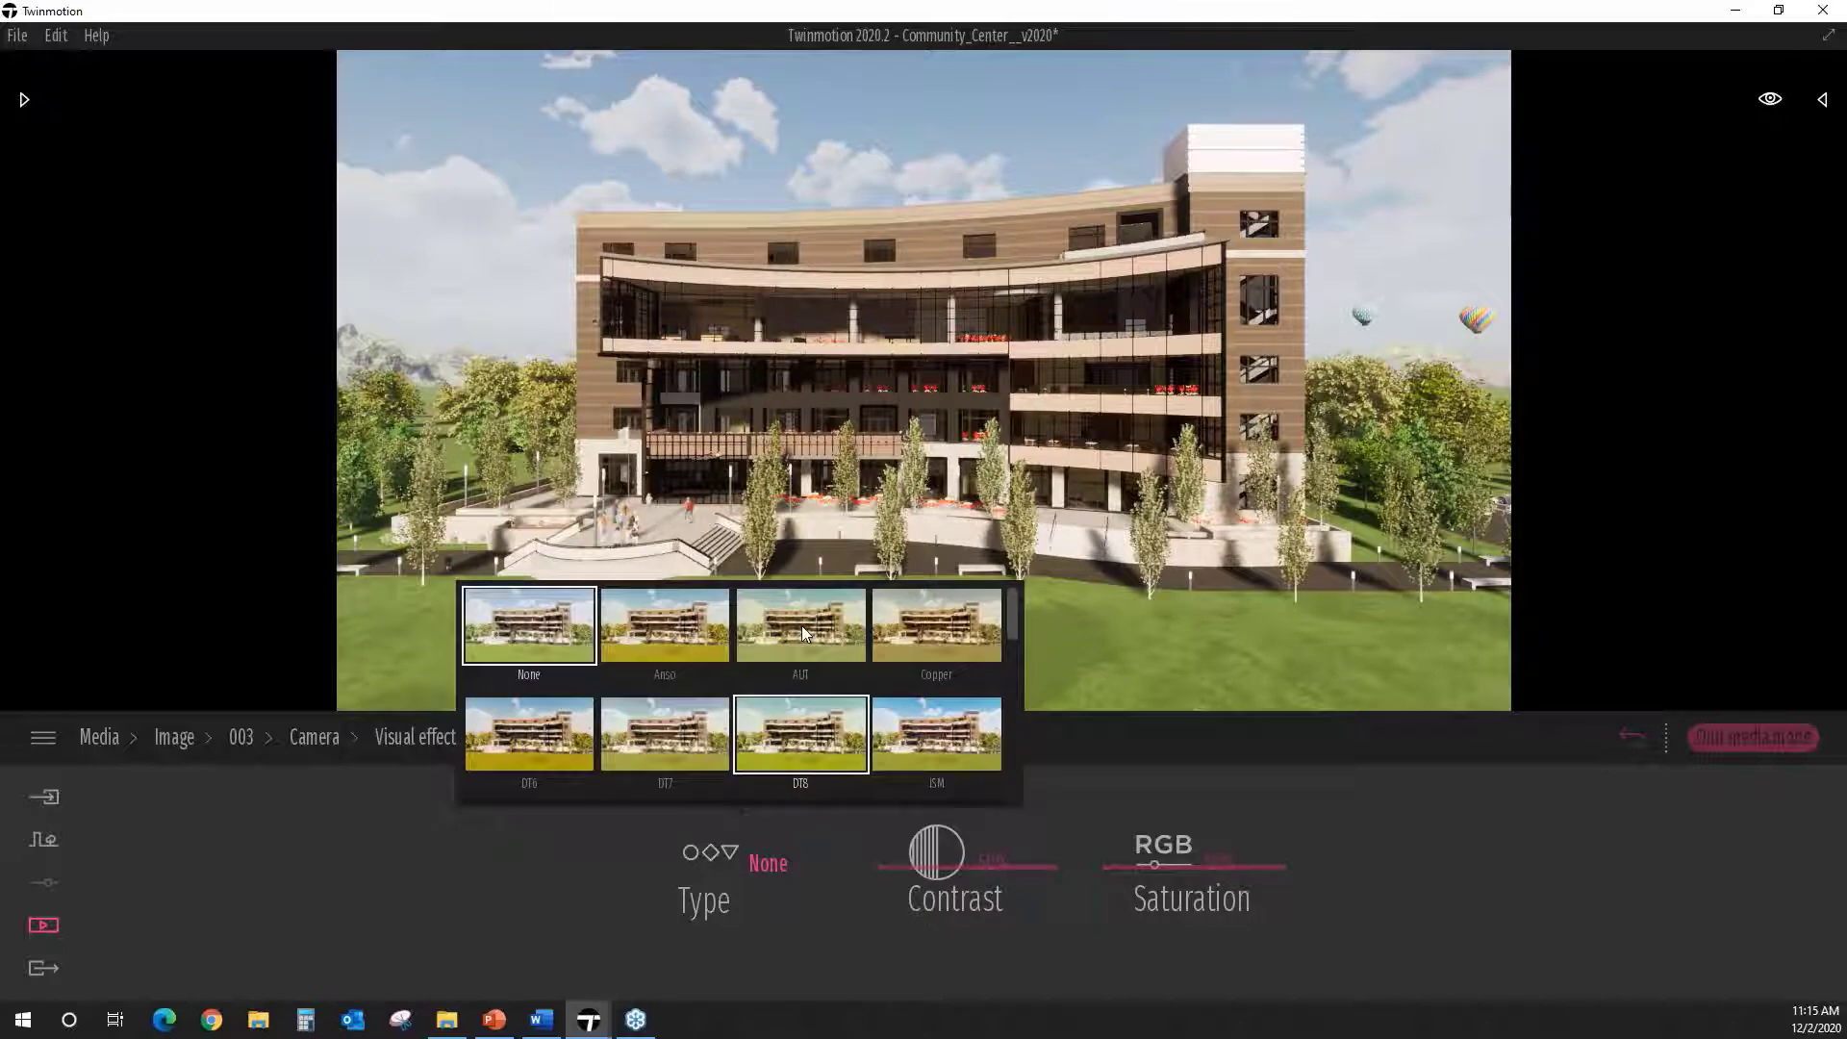
left_click(803, 631)
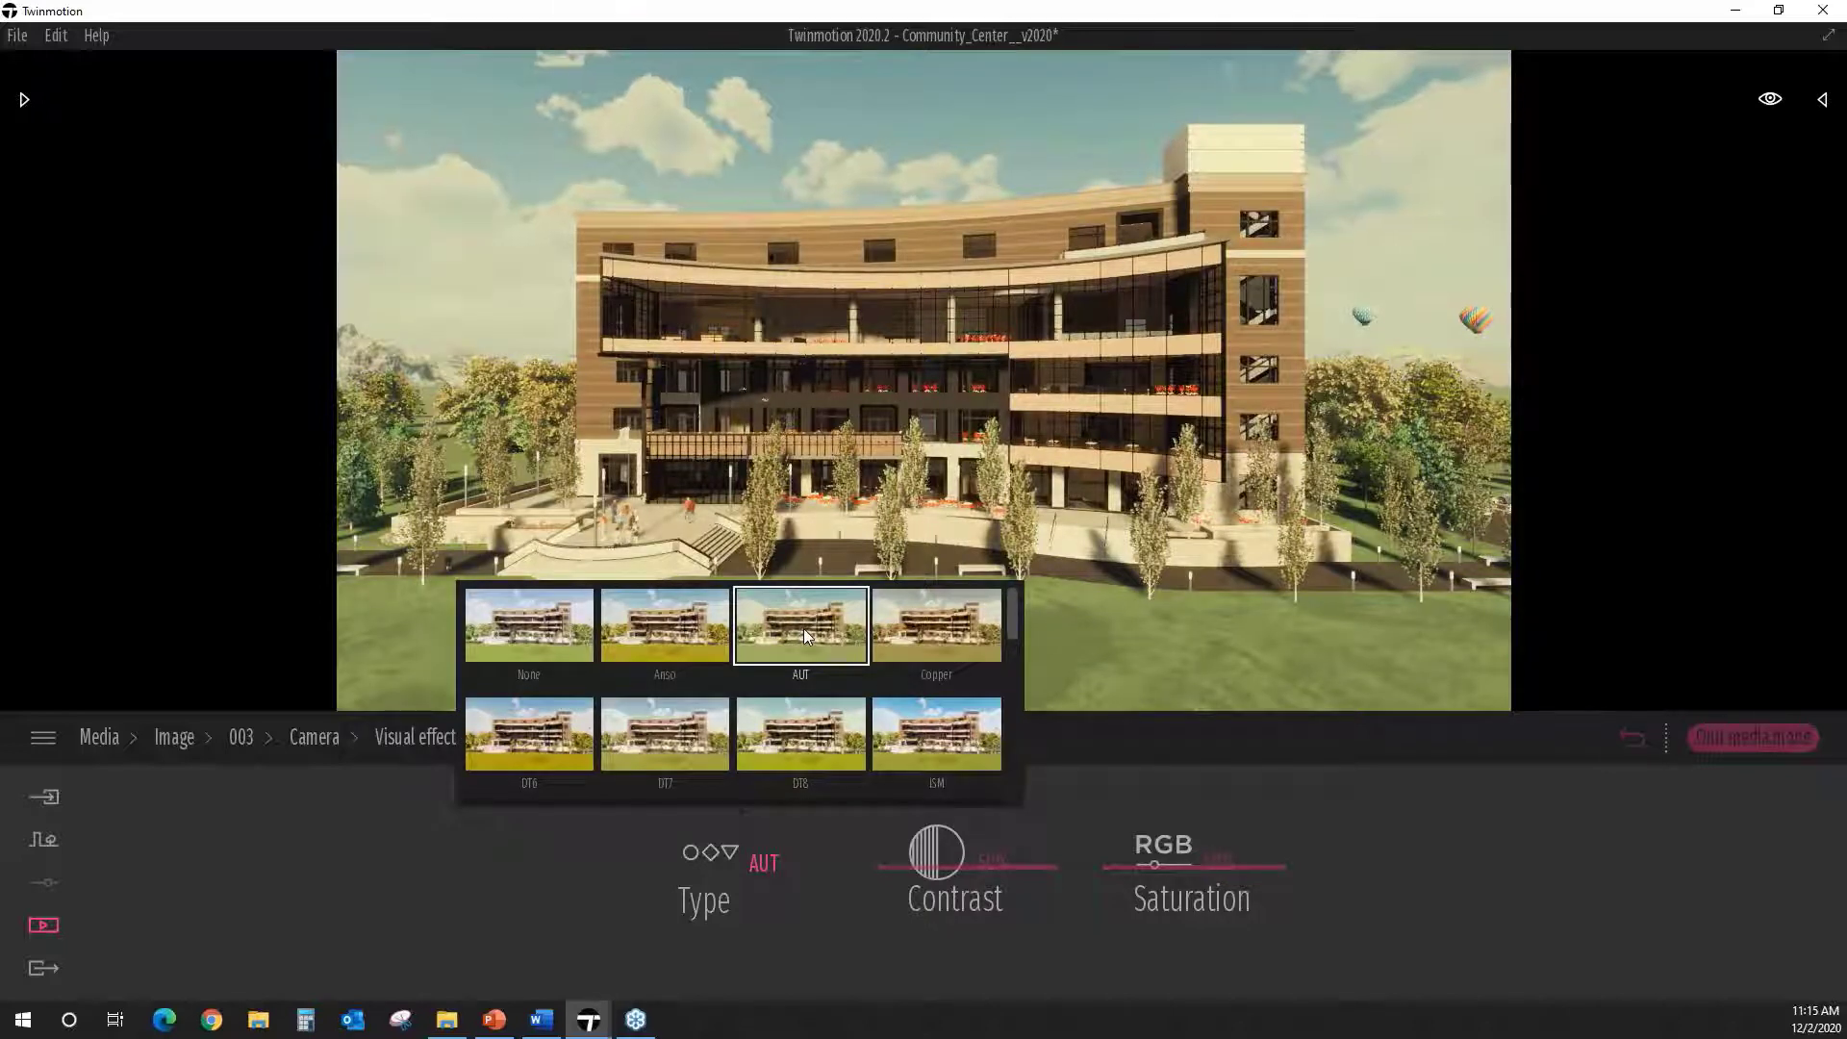
left_click(441, 861)
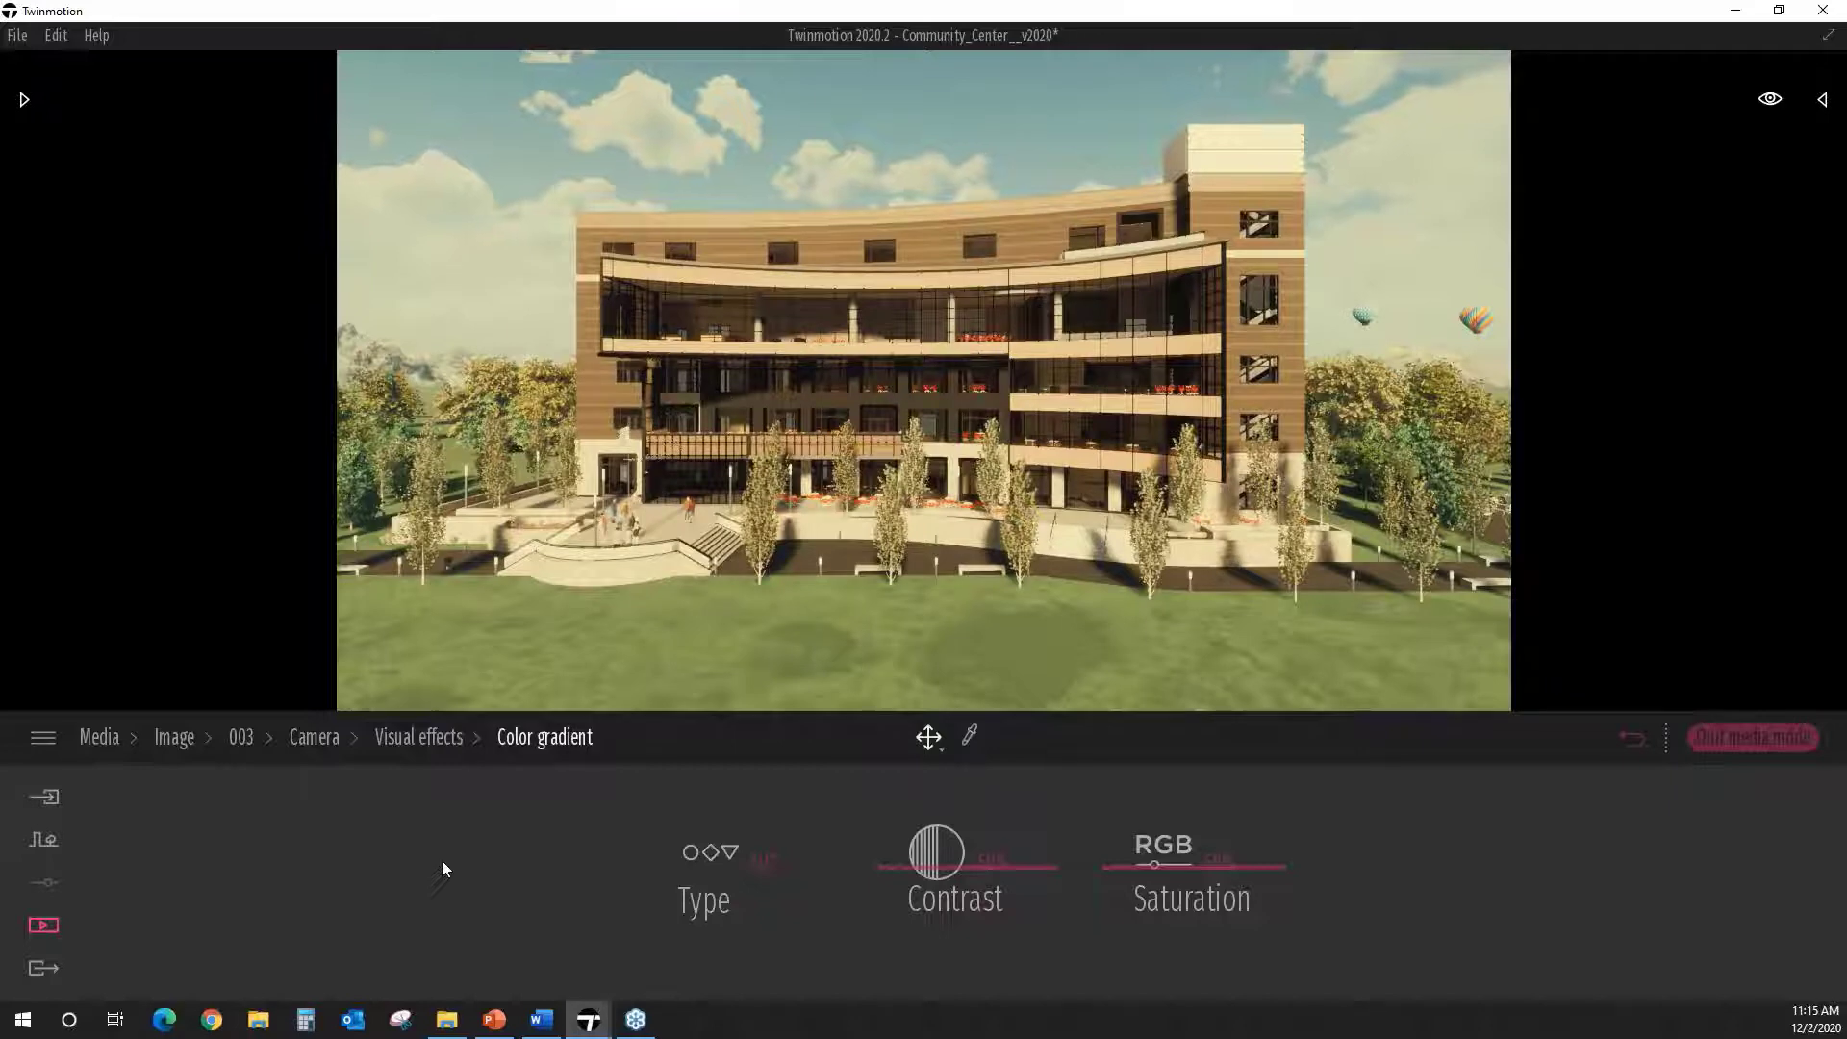
left_click(766, 854)
left_click(559, 638)
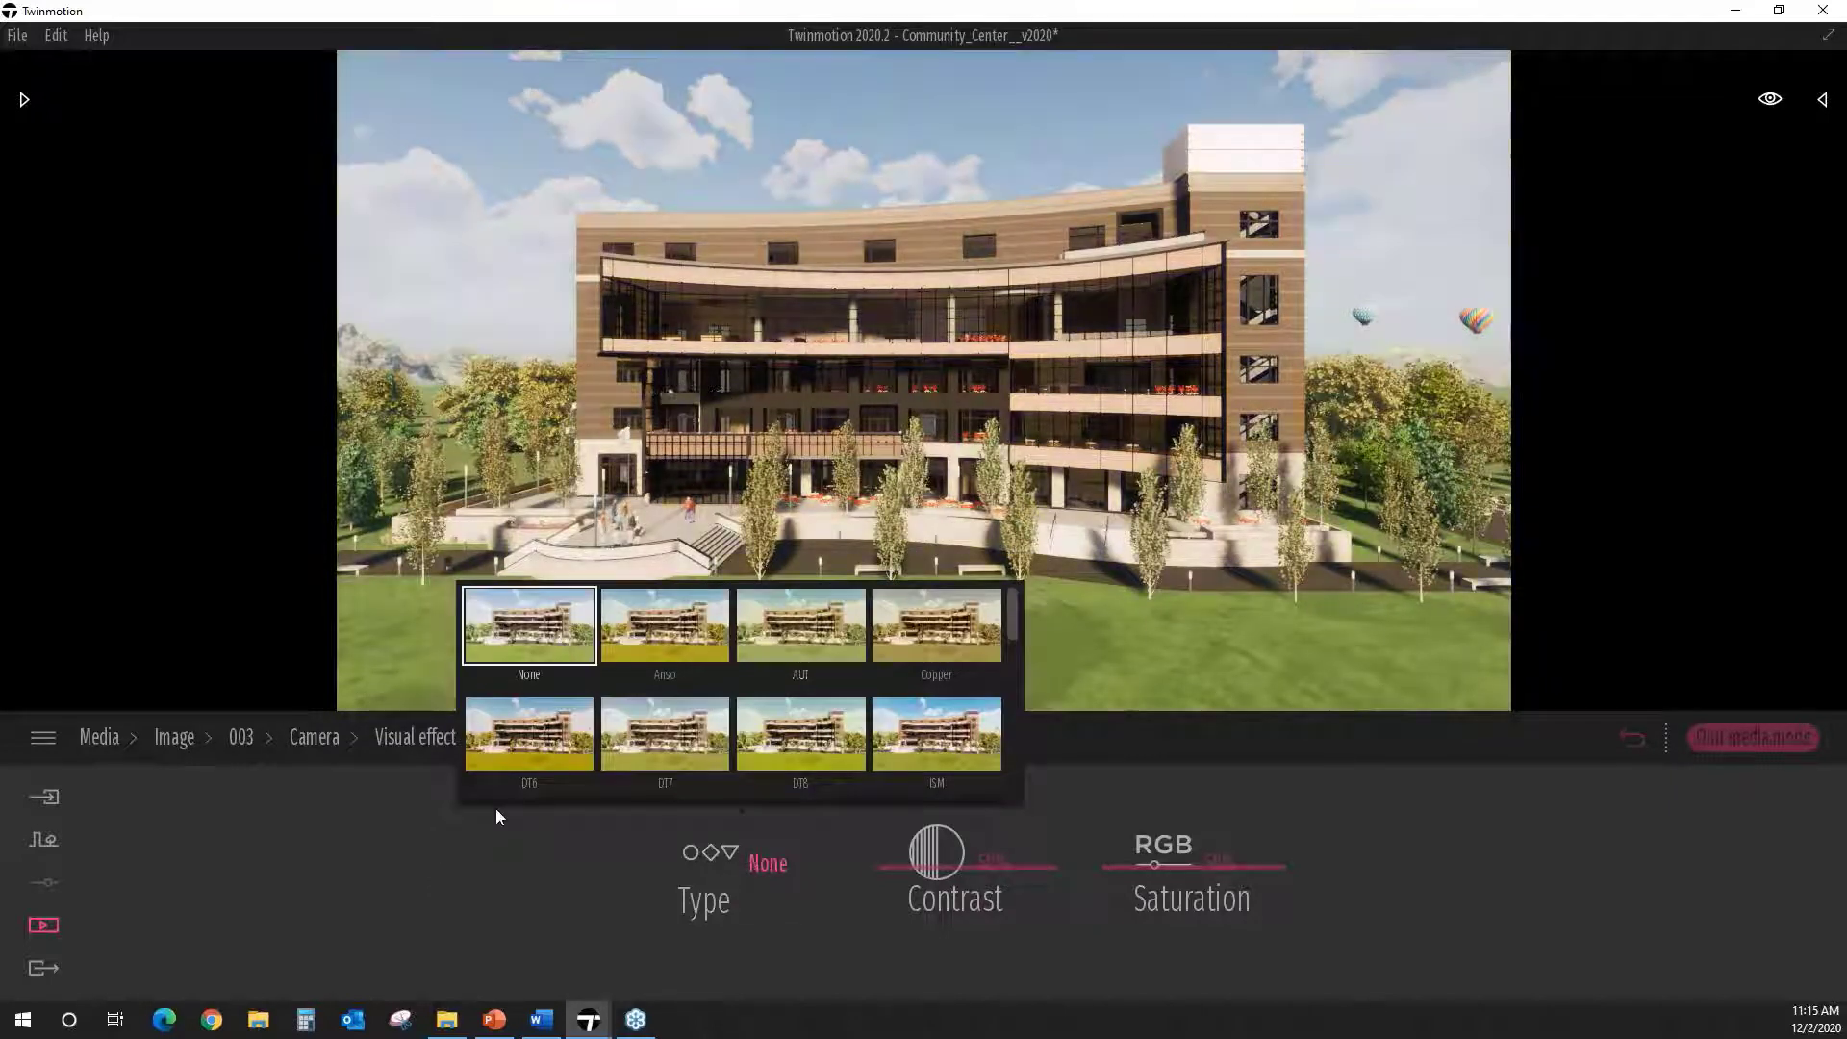
Step: Open the Filters visual effect of image 003 and try the 8-Bit and Ballpoint Pen filter types
left_click(406, 735)
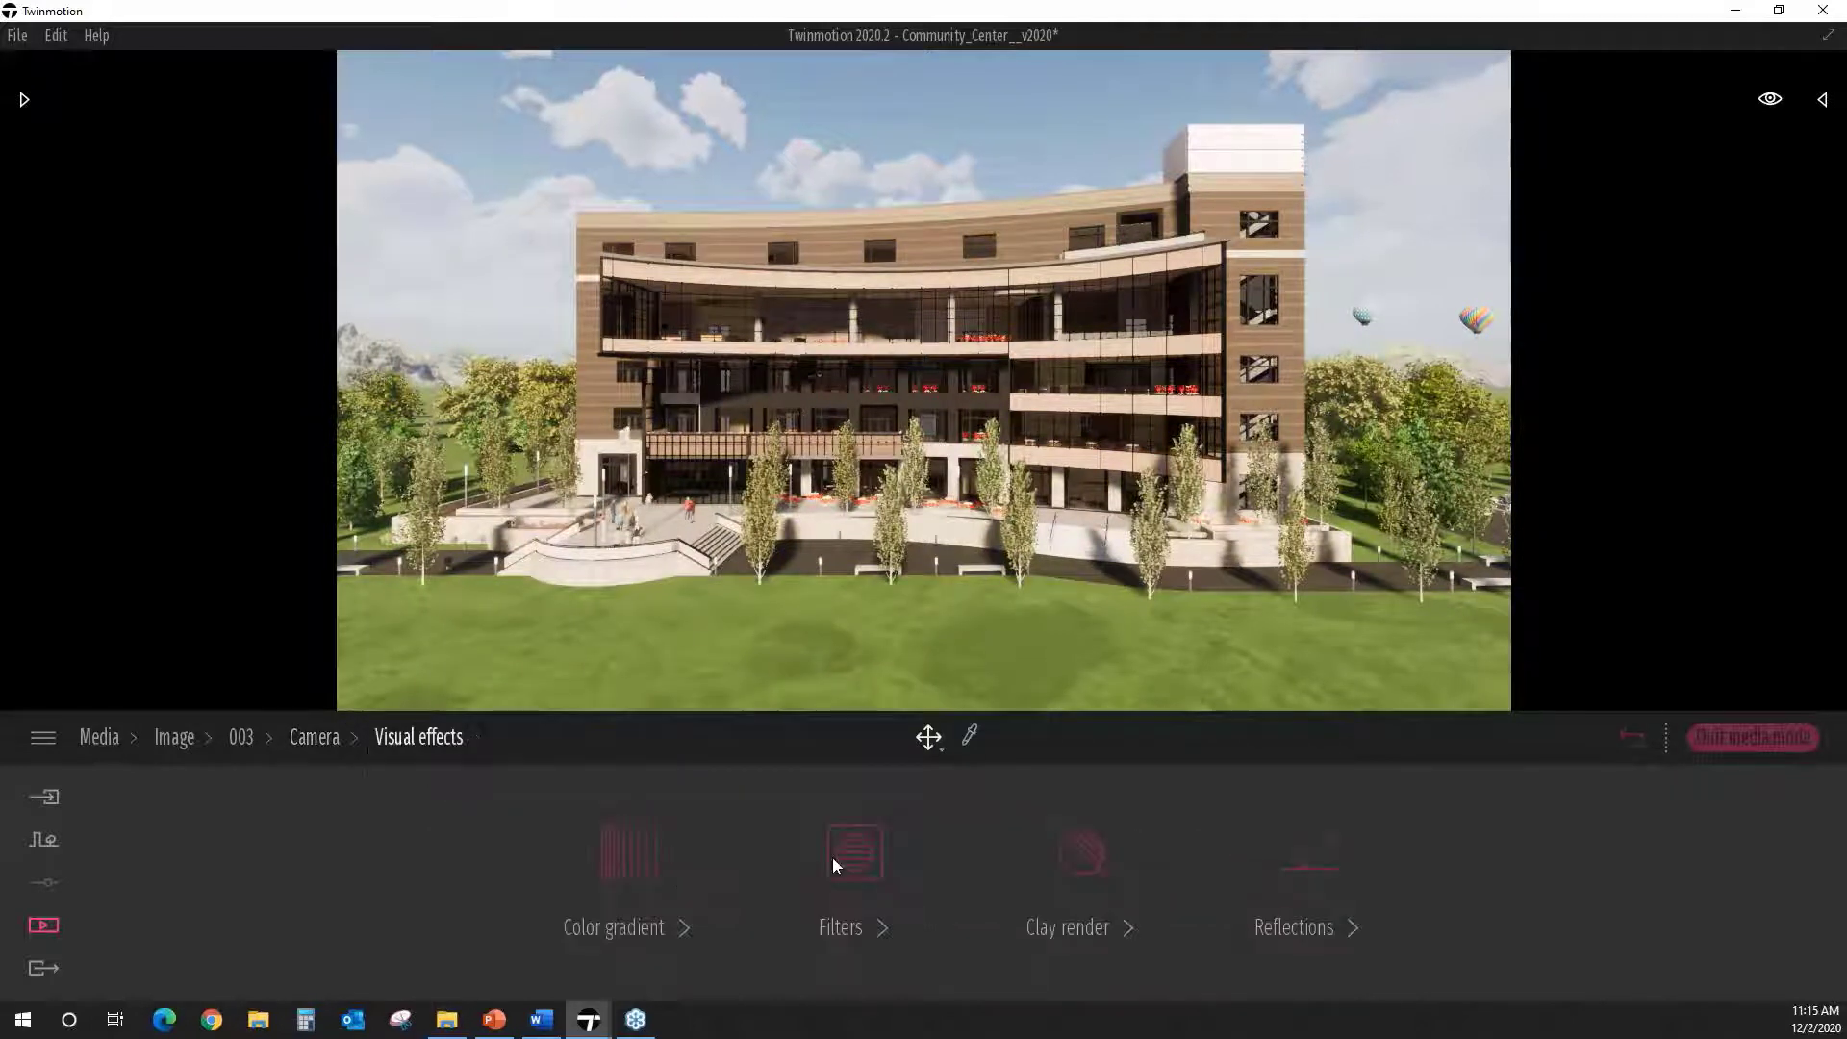
left_click(854, 854)
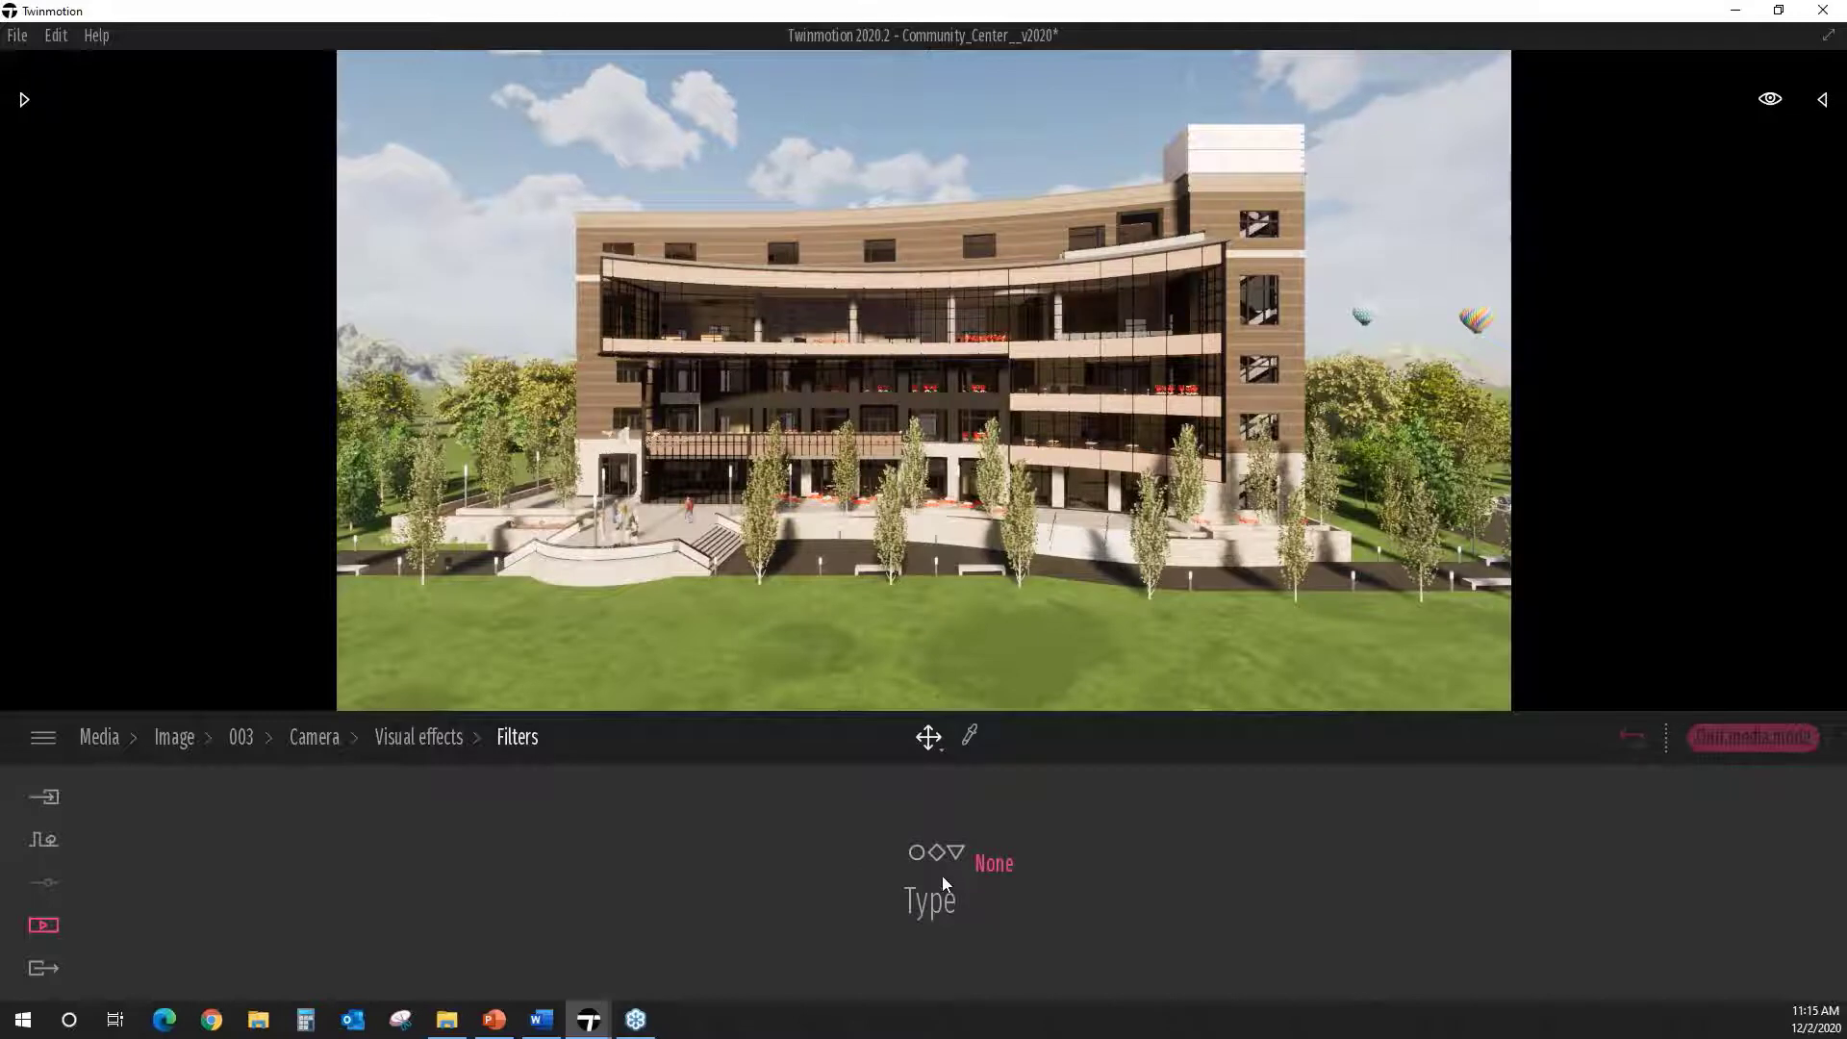
left_click(998, 859)
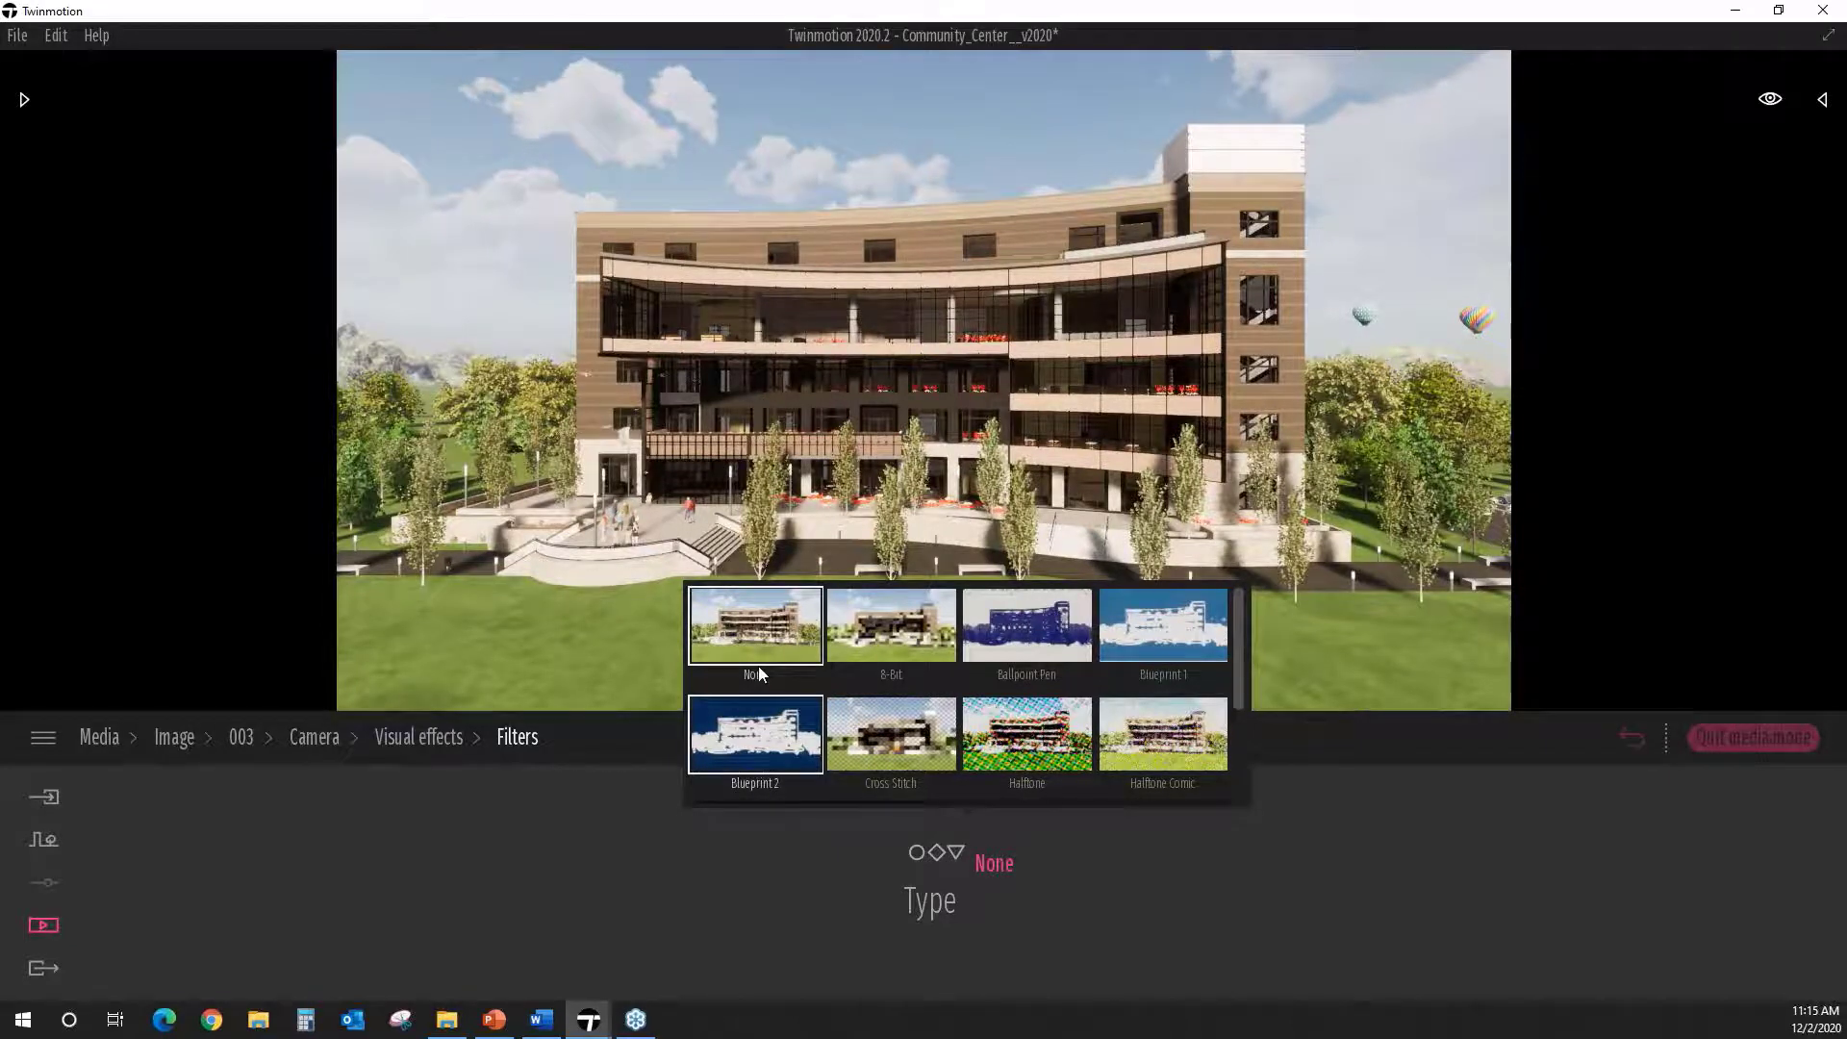
left_click(864, 633)
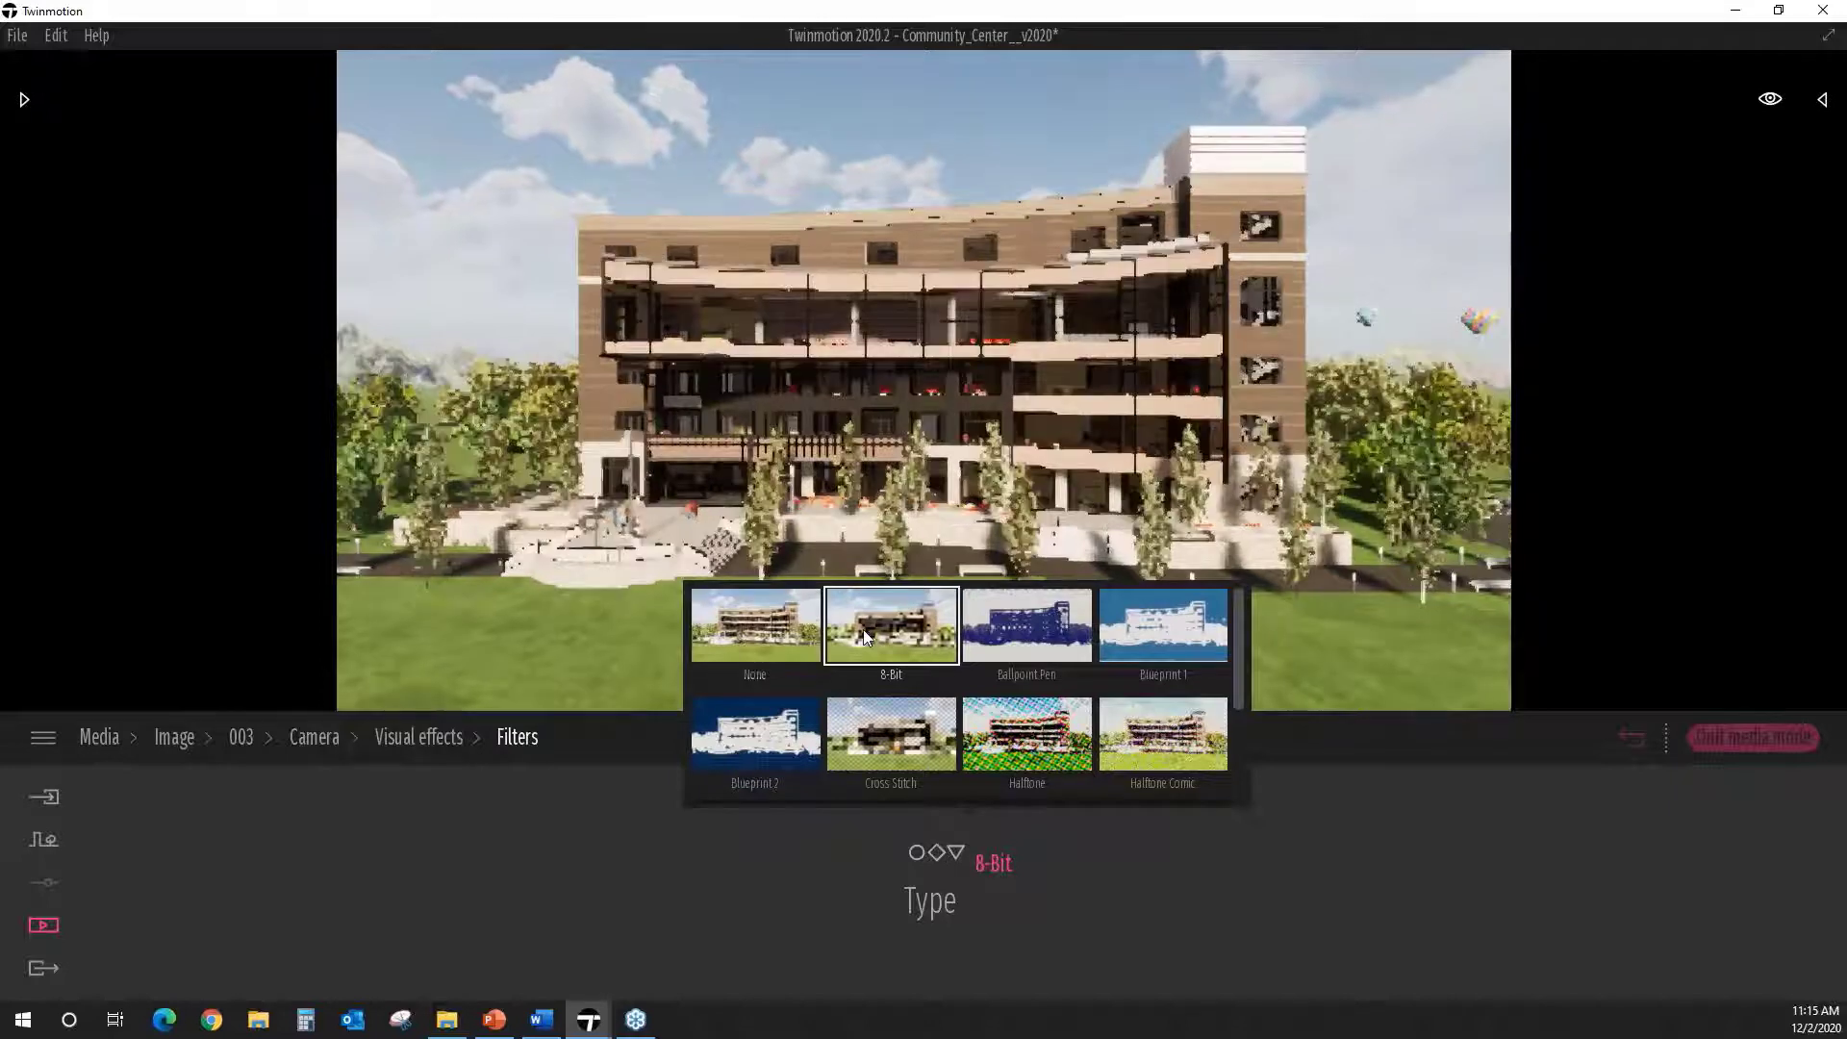
left_click(896, 393)
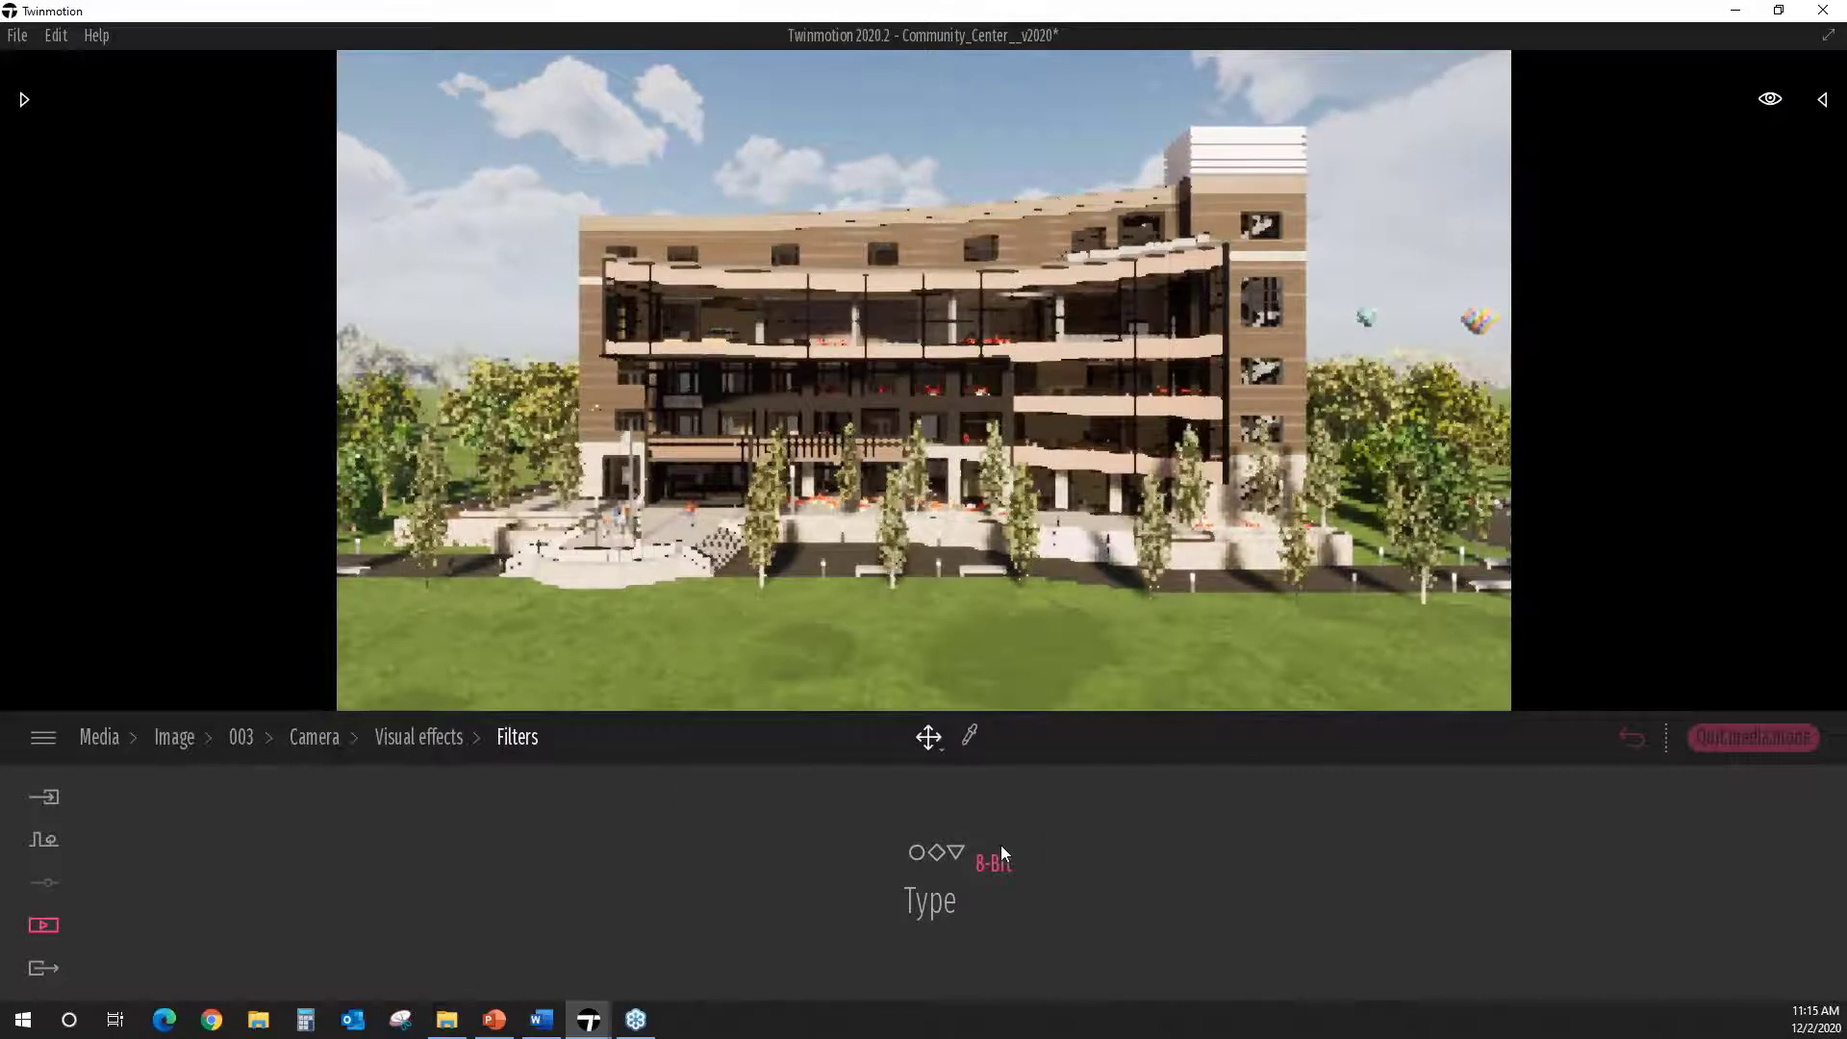
left_click(1000, 848)
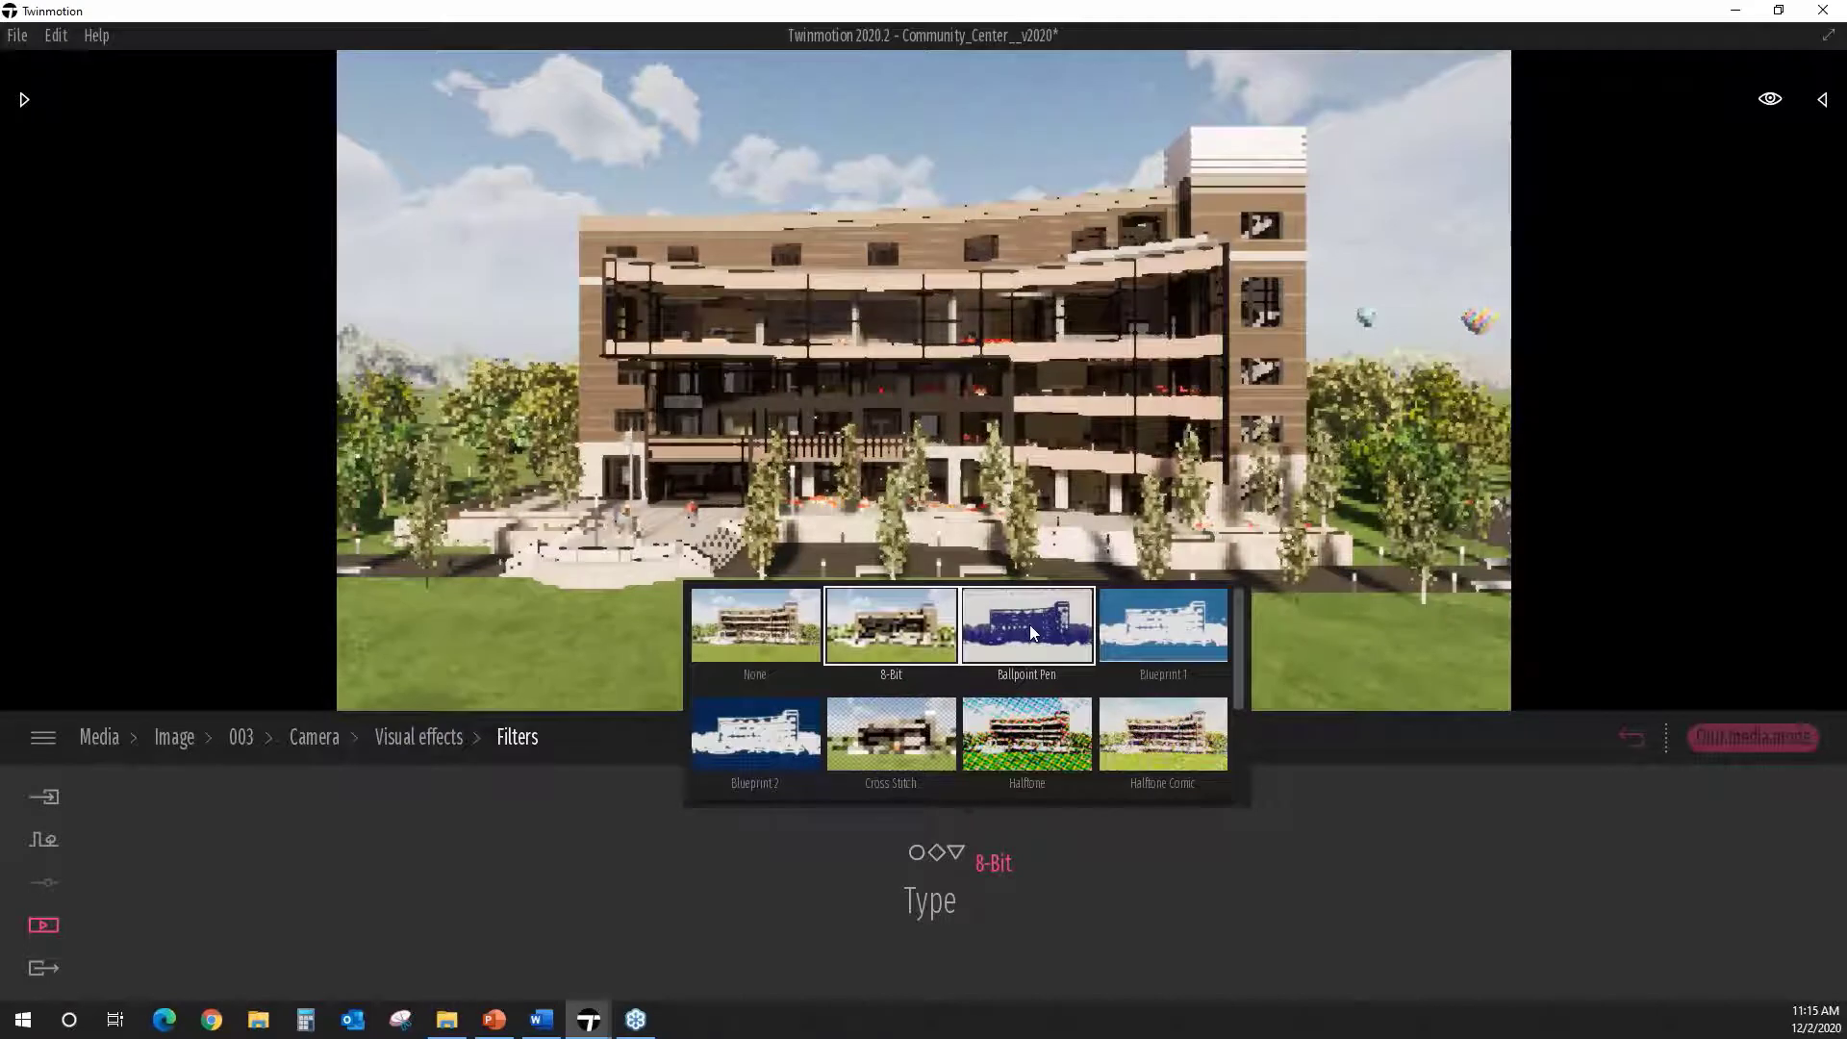
left_click(1029, 628)
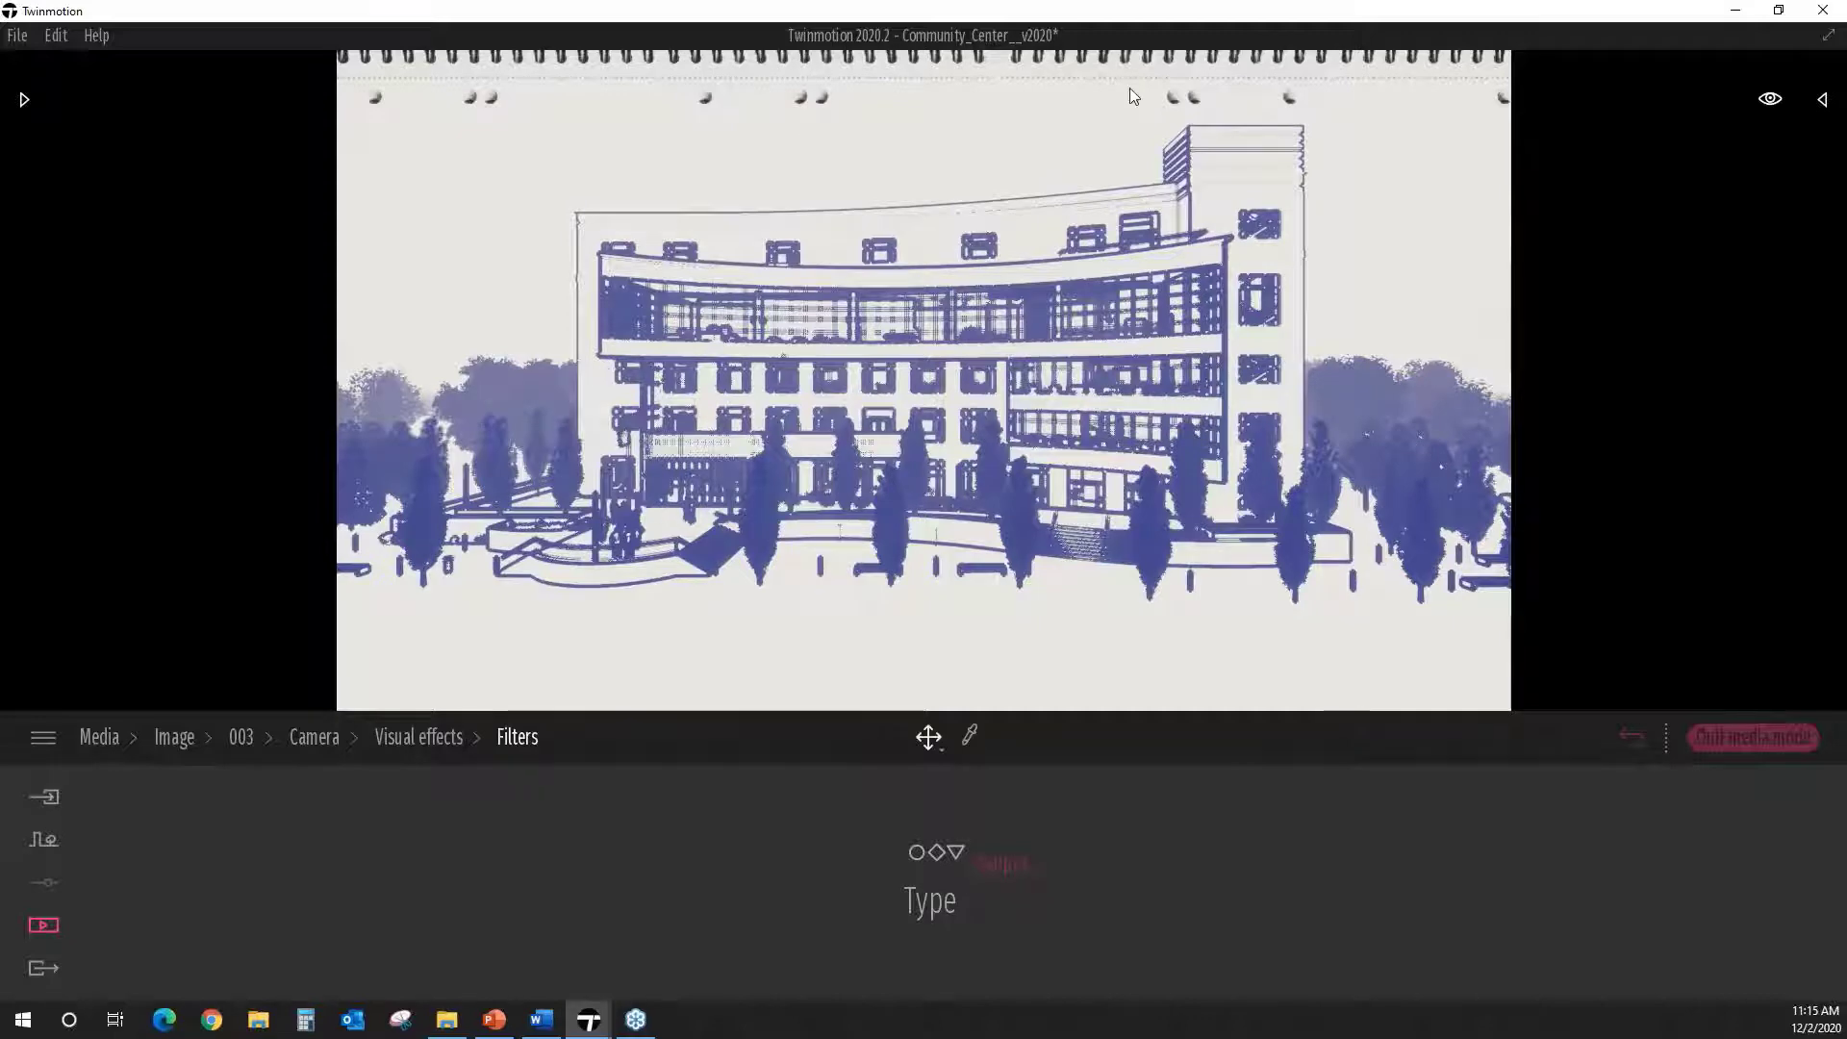
Step: Try the Blueprint 1, Blueprint 2, Cross Stitch, Halftone and Halftone Comic filters on image 003, and set the filter back to None
left_click(1000, 863)
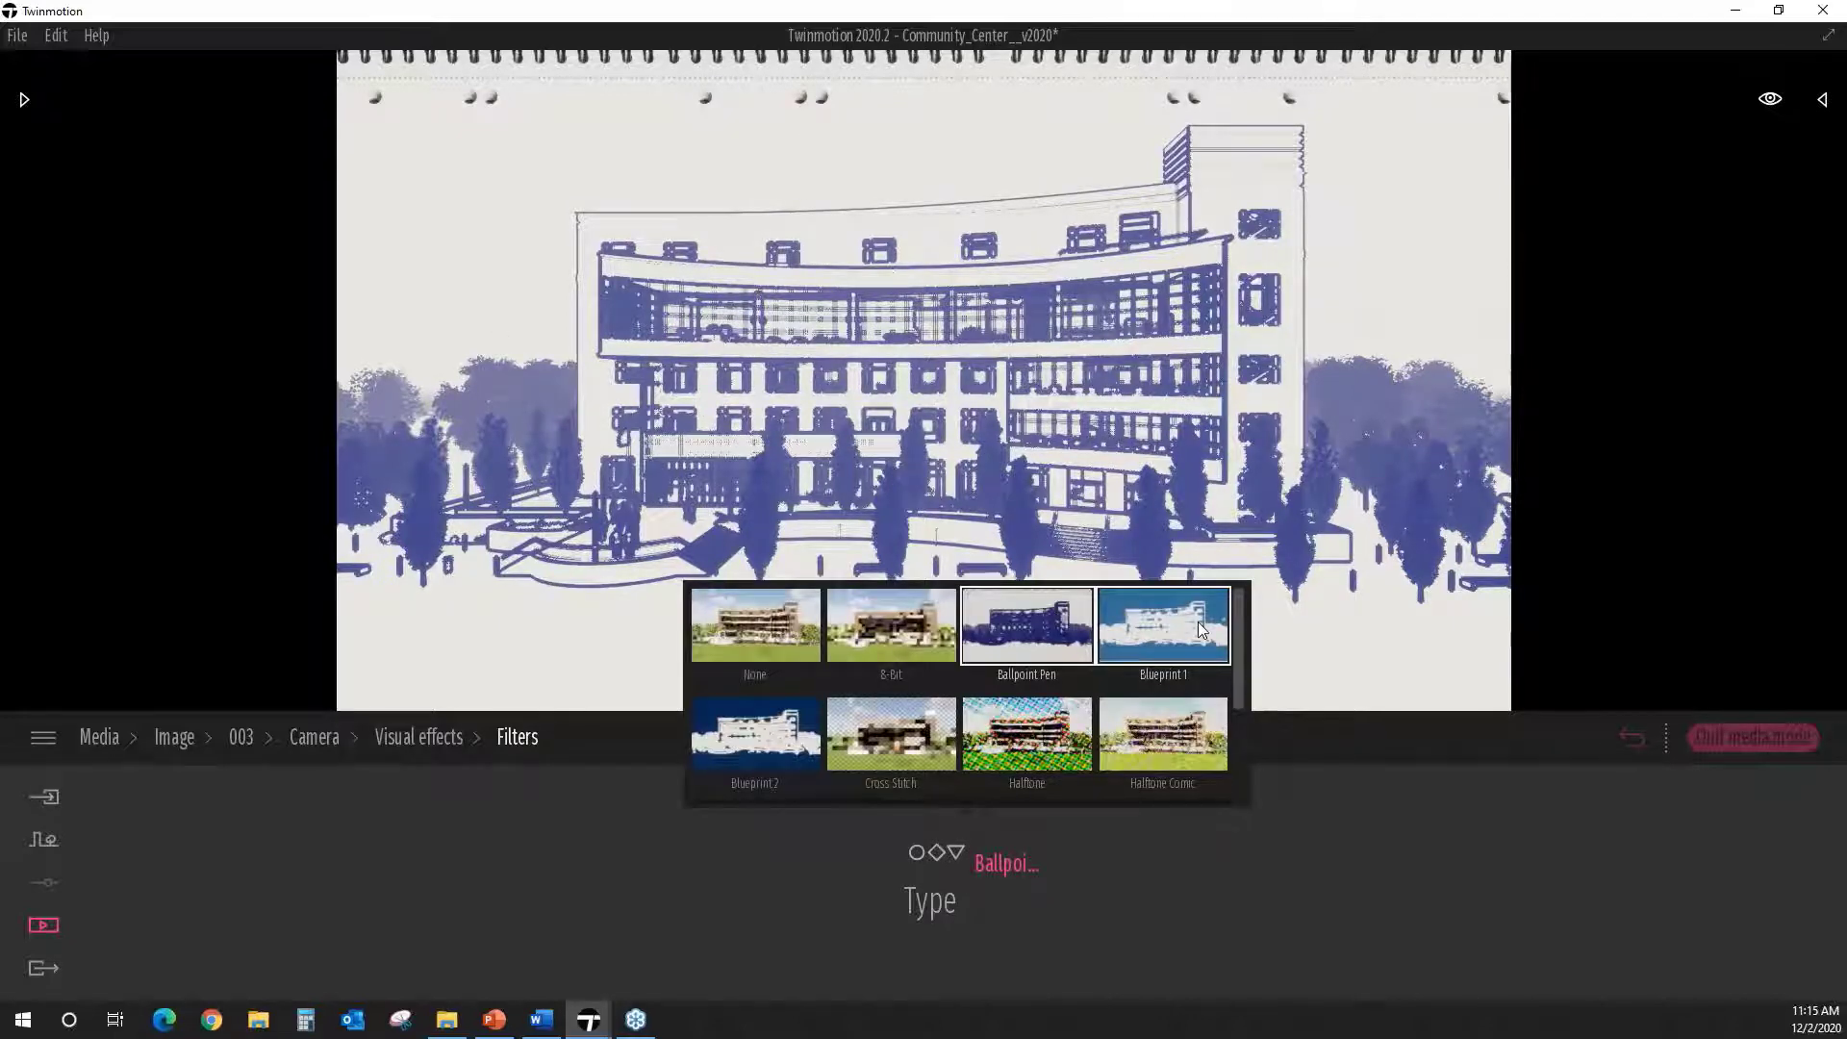
left_click(1199, 630)
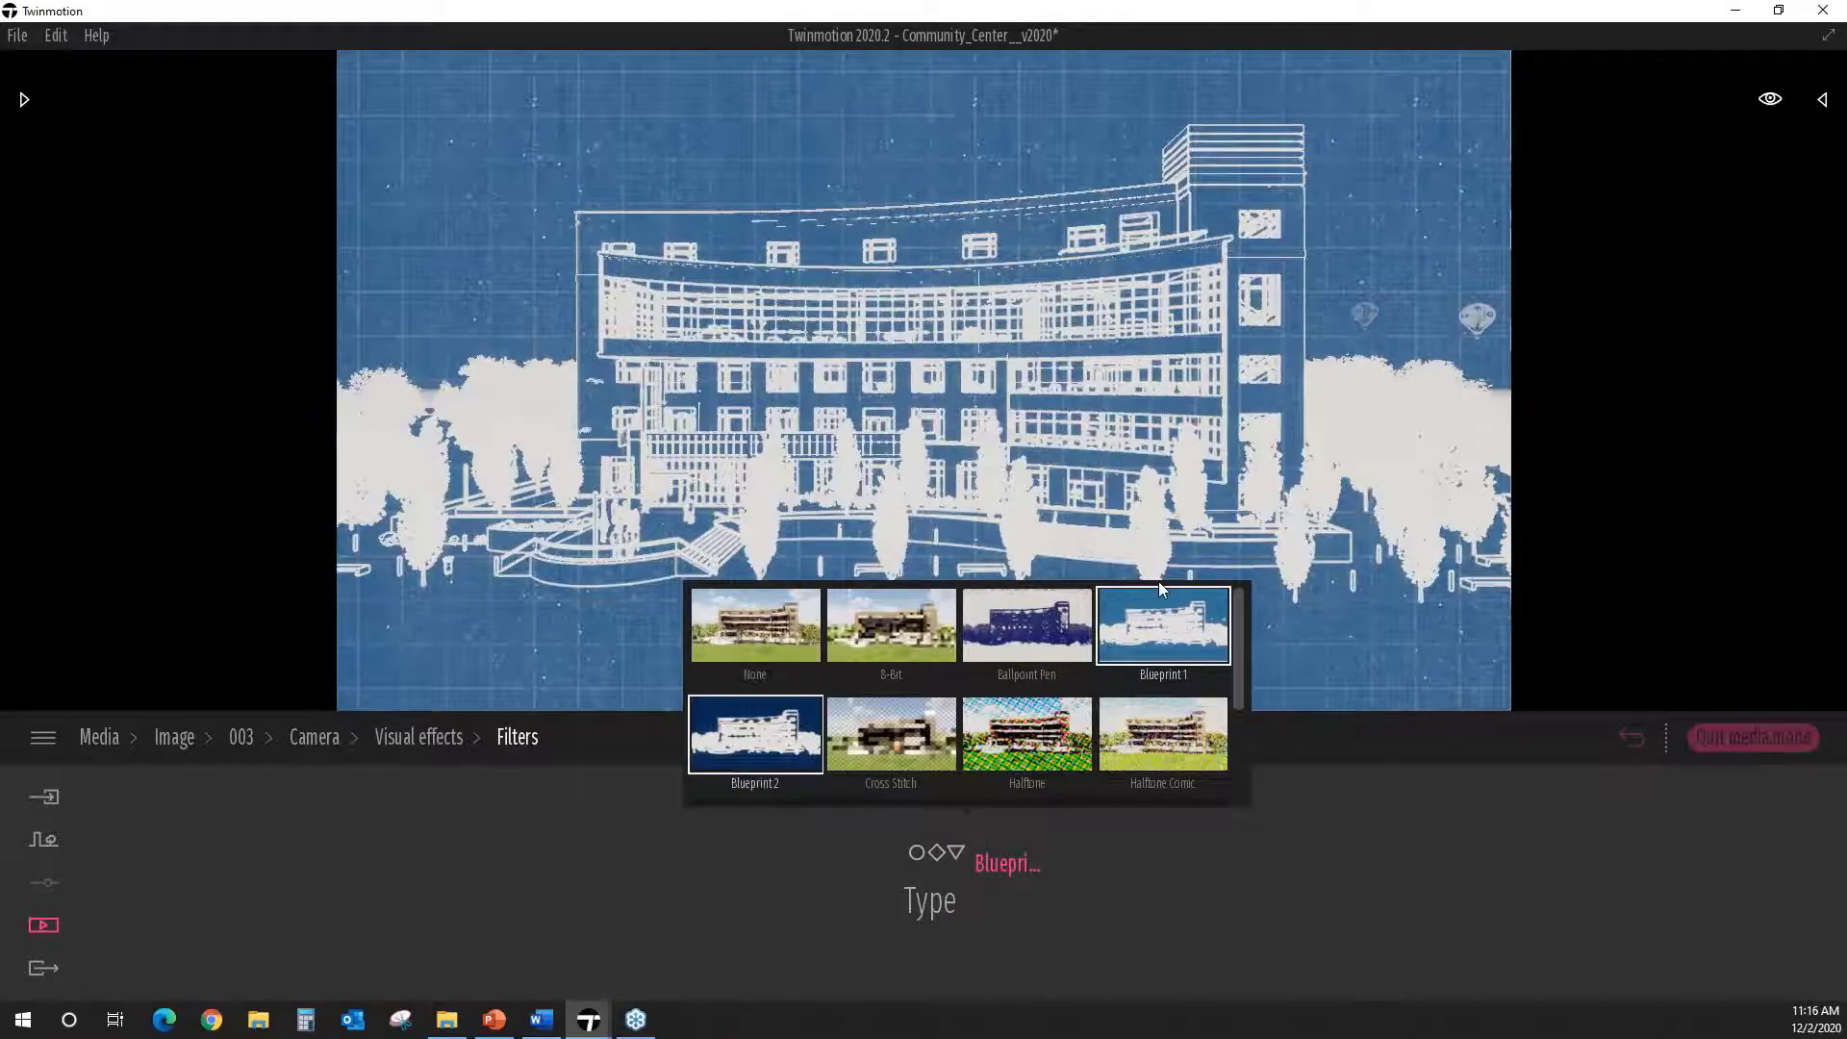
left_click(777, 743)
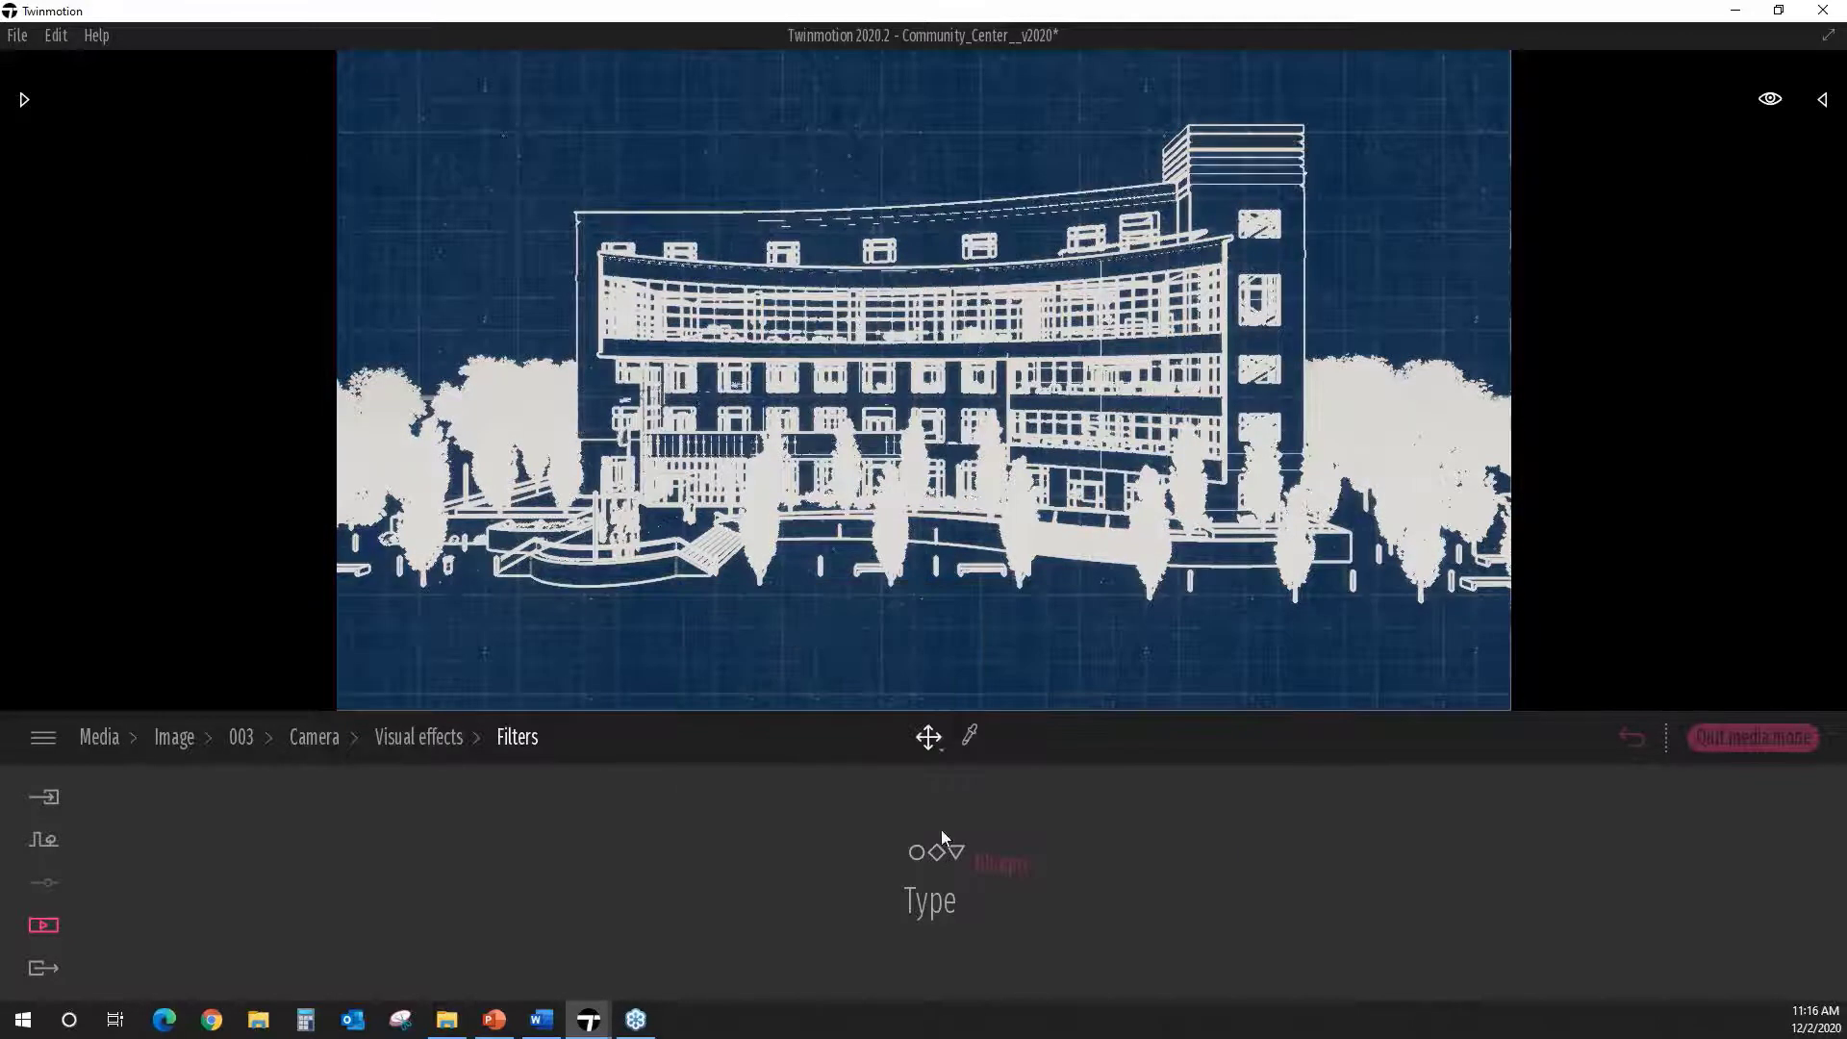
left_click(990, 851)
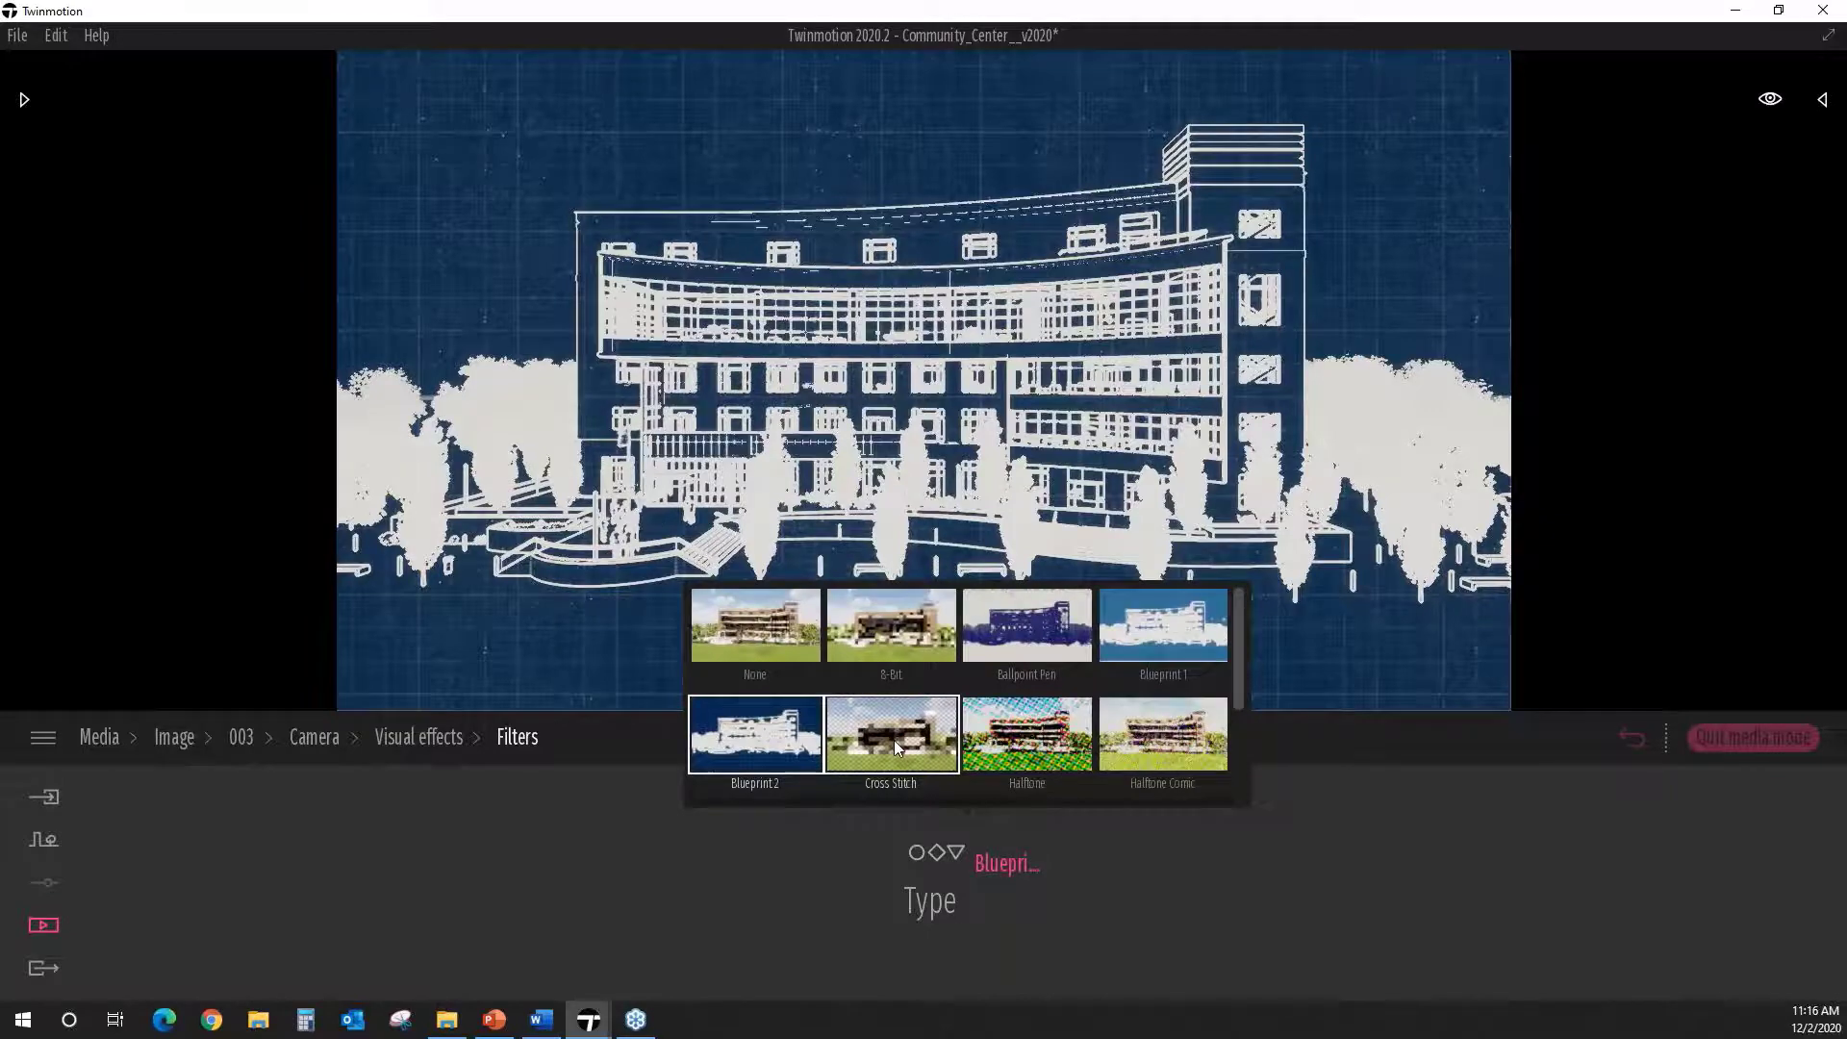
left_click(893, 741)
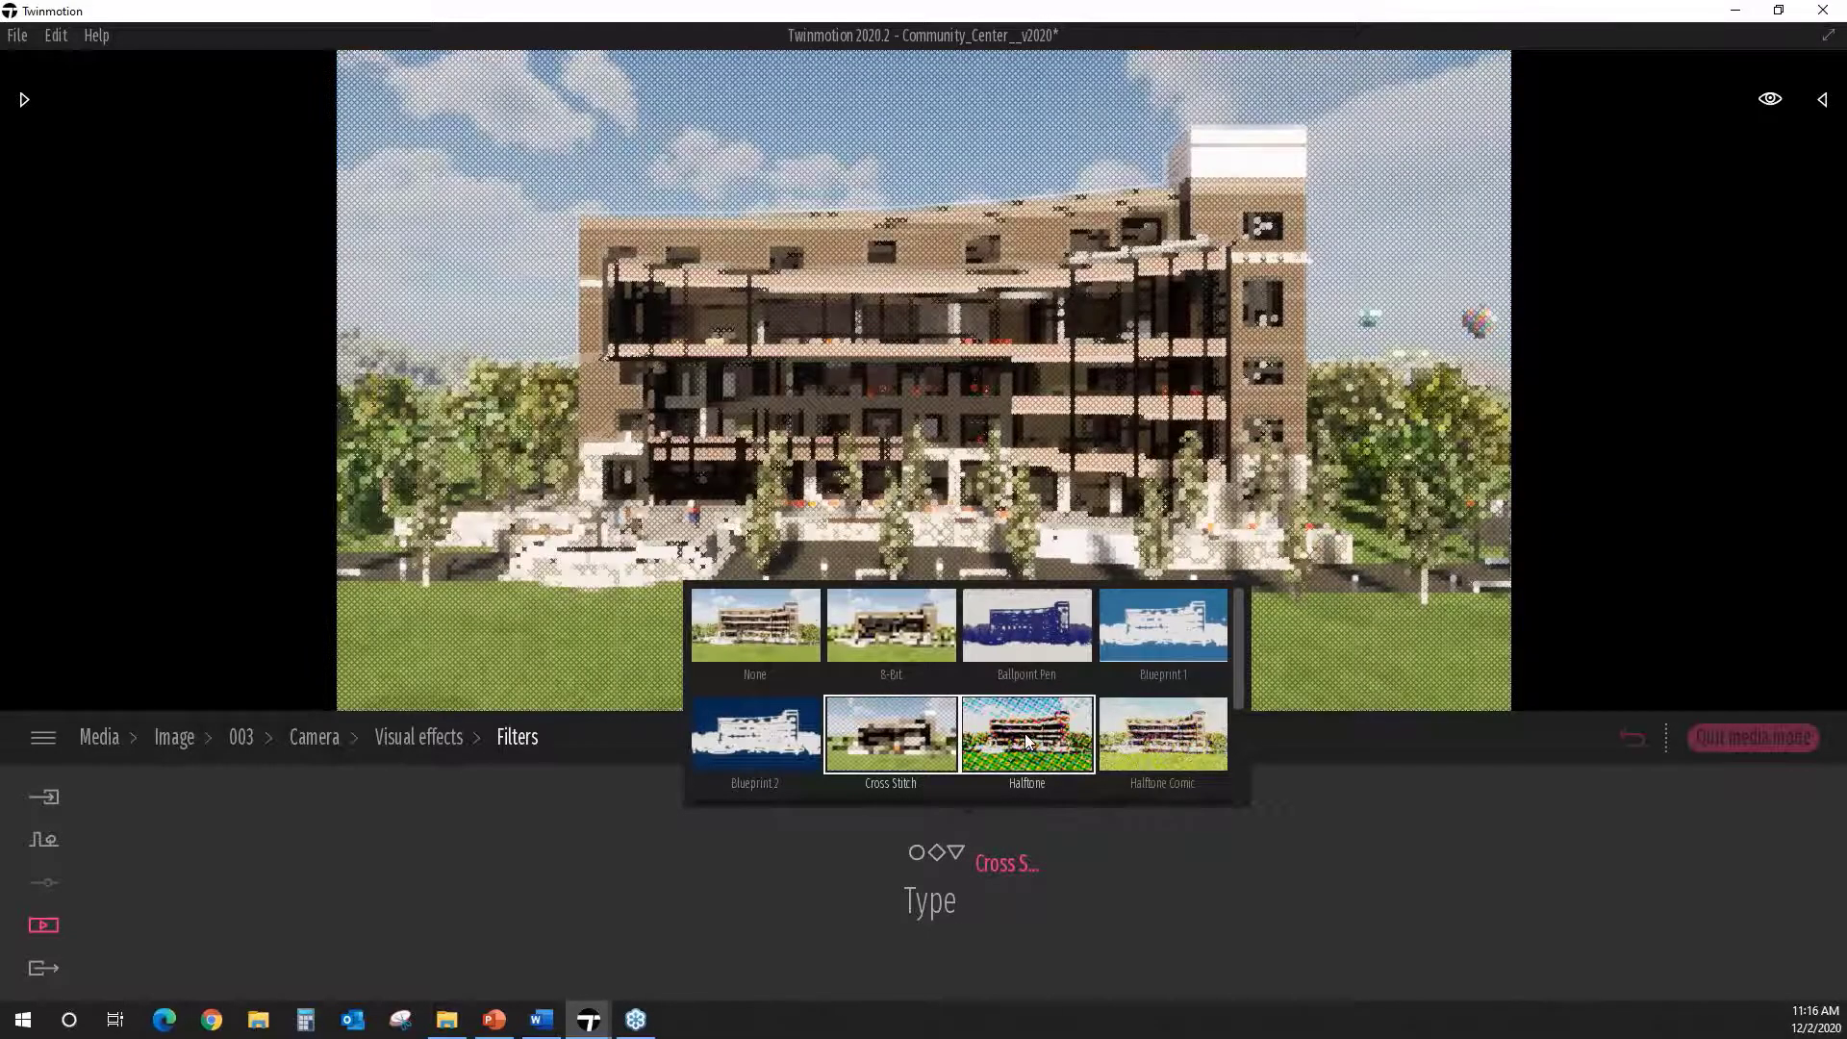
left_click(1026, 739)
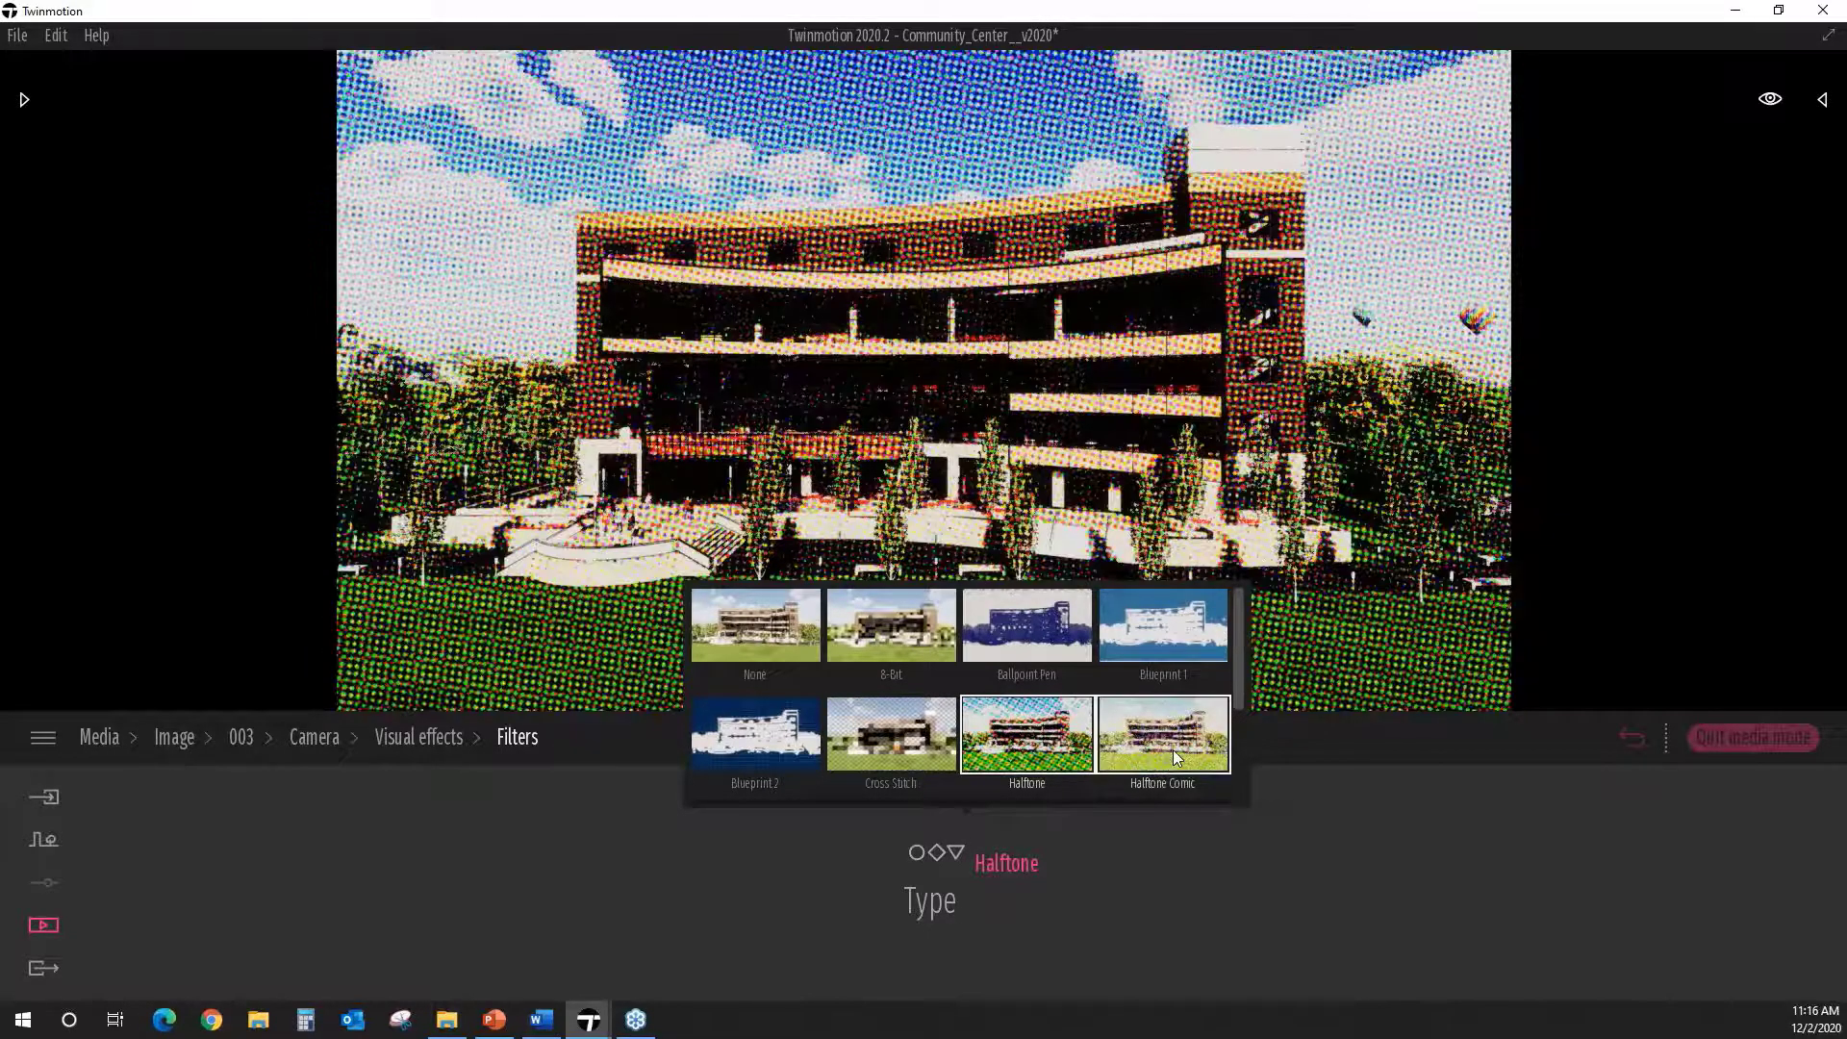
left_click(1173, 756)
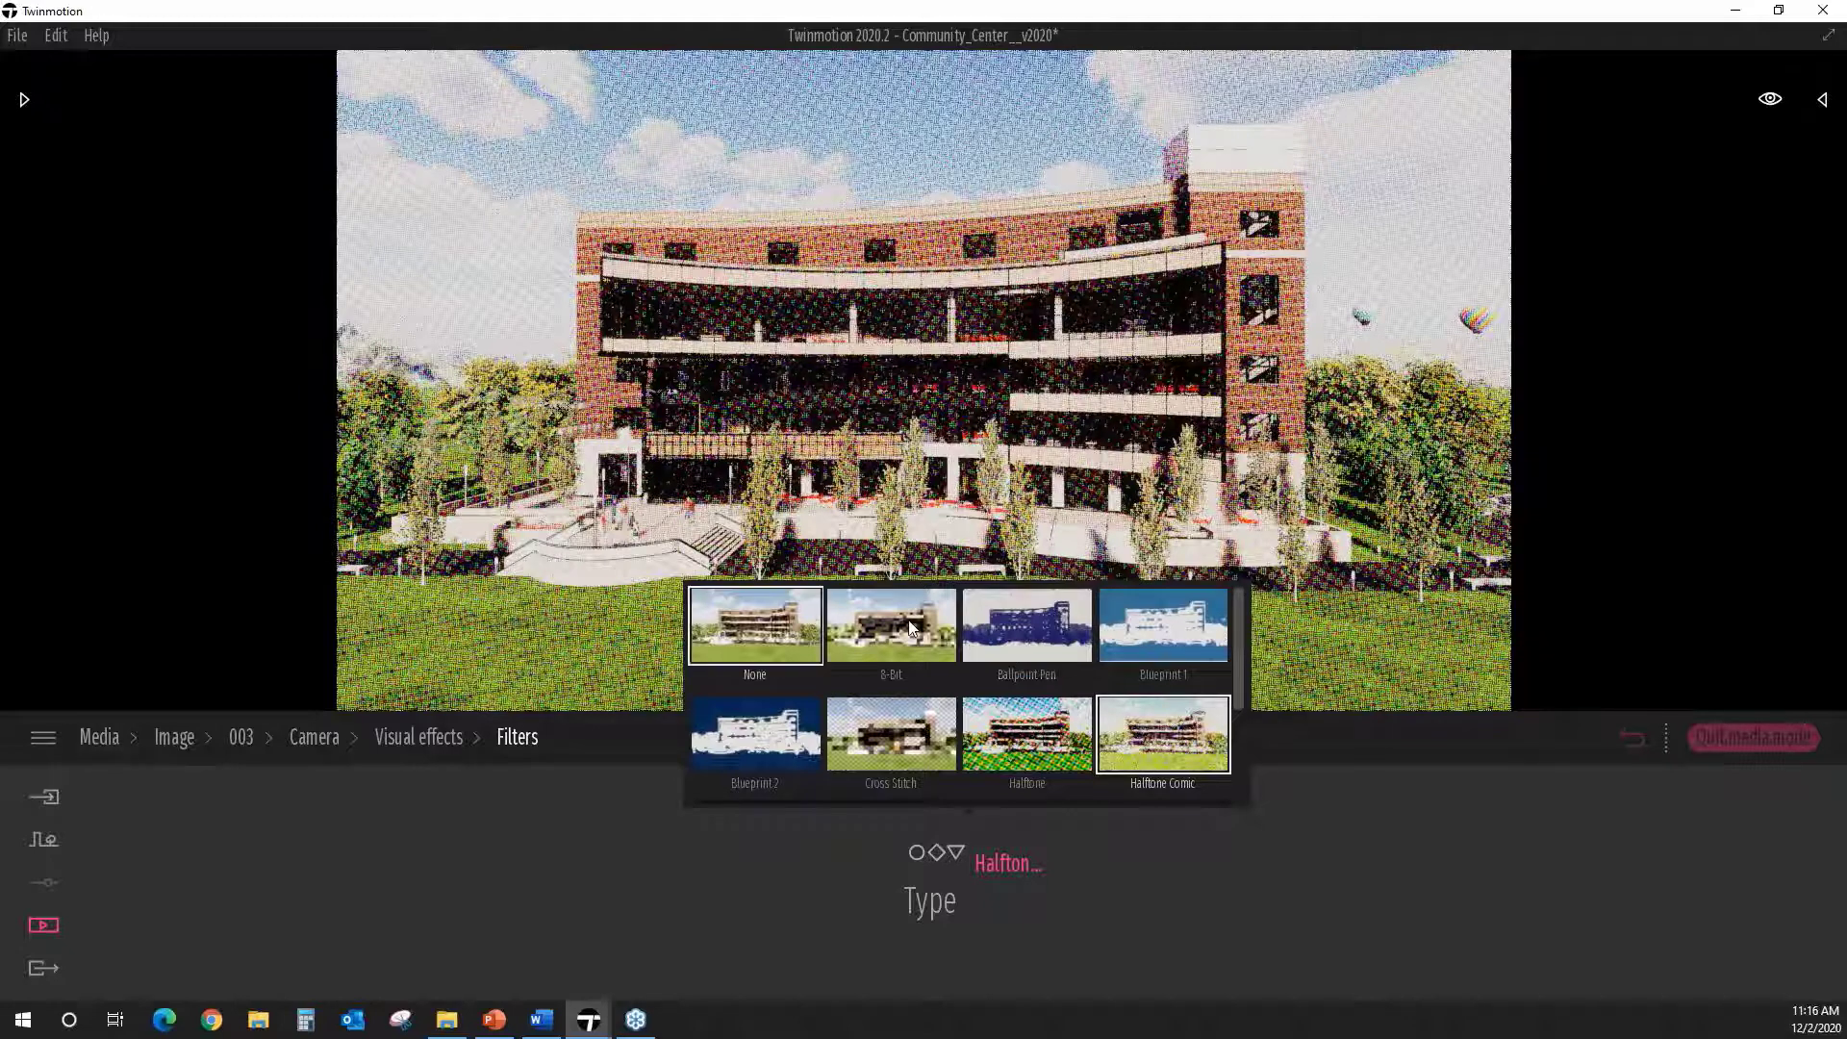
left_click(768, 627)
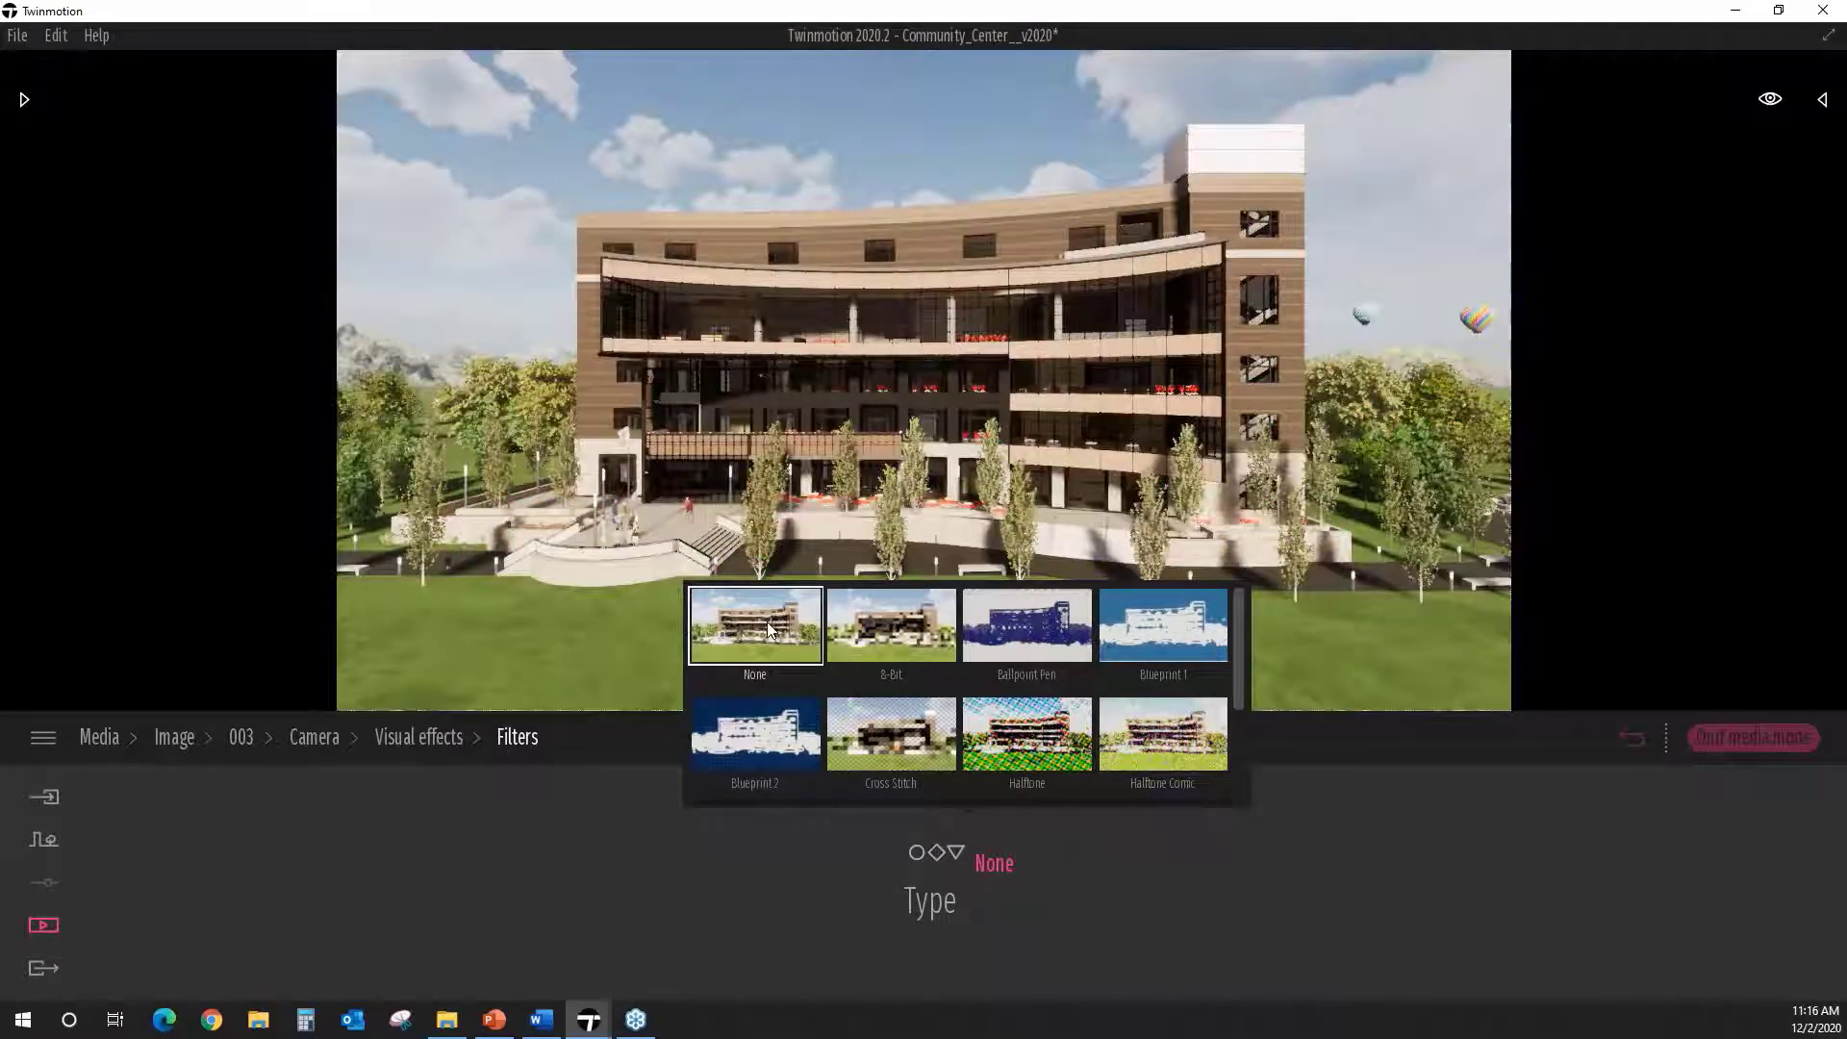
Step: Apply the 8-Bit filter to image 003 once more and reset the filter type to None
left_click(874, 637)
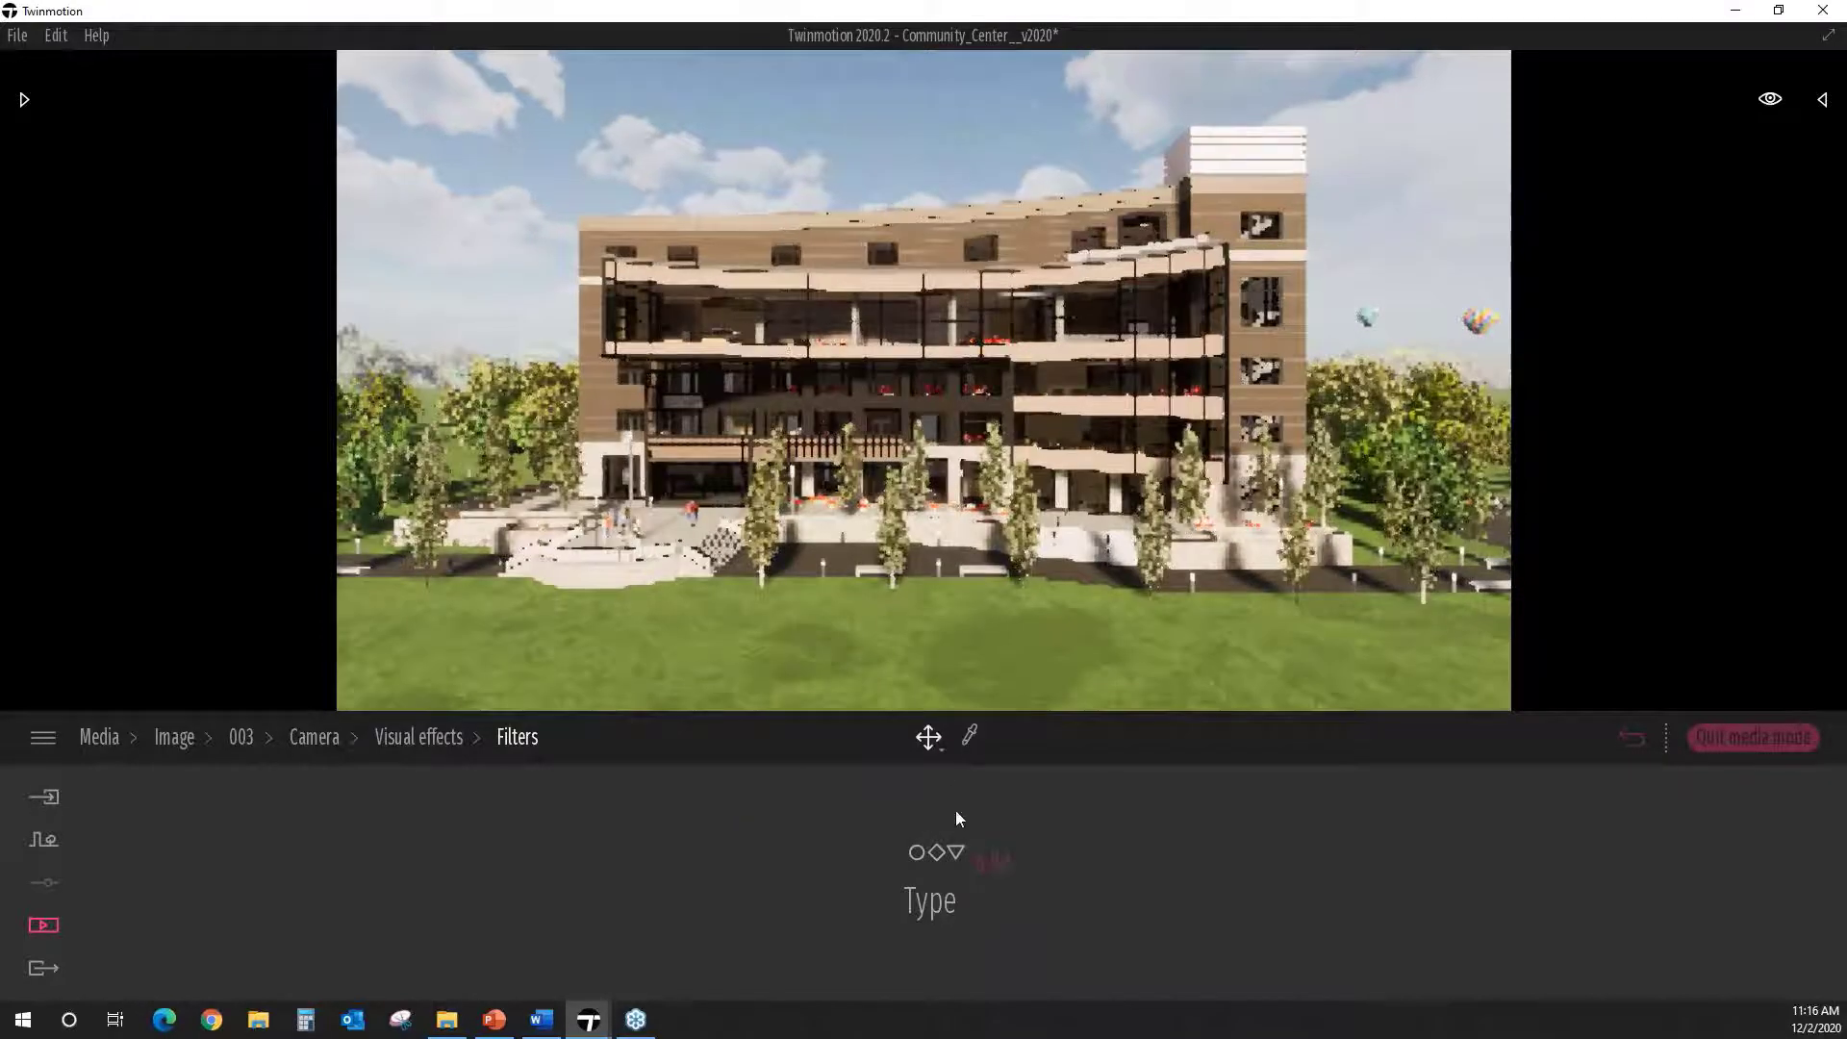
left_click(933, 871)
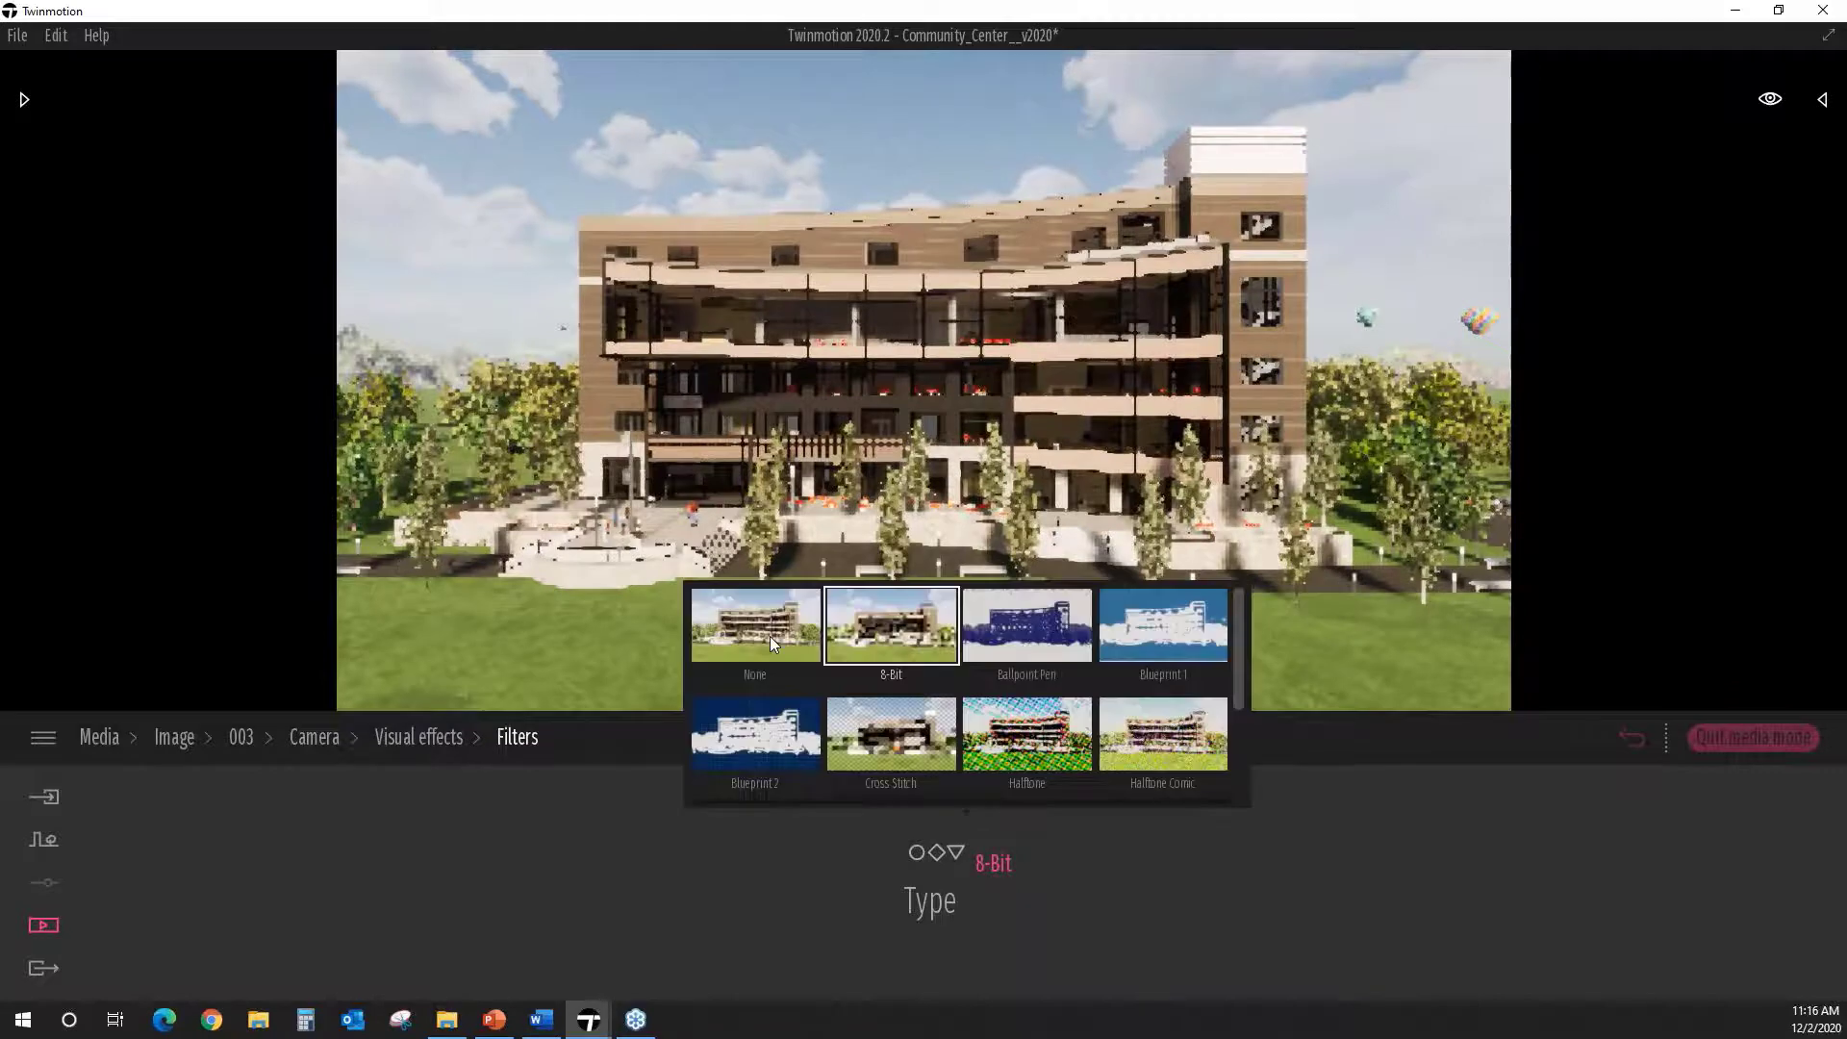
left_click(770, 637)
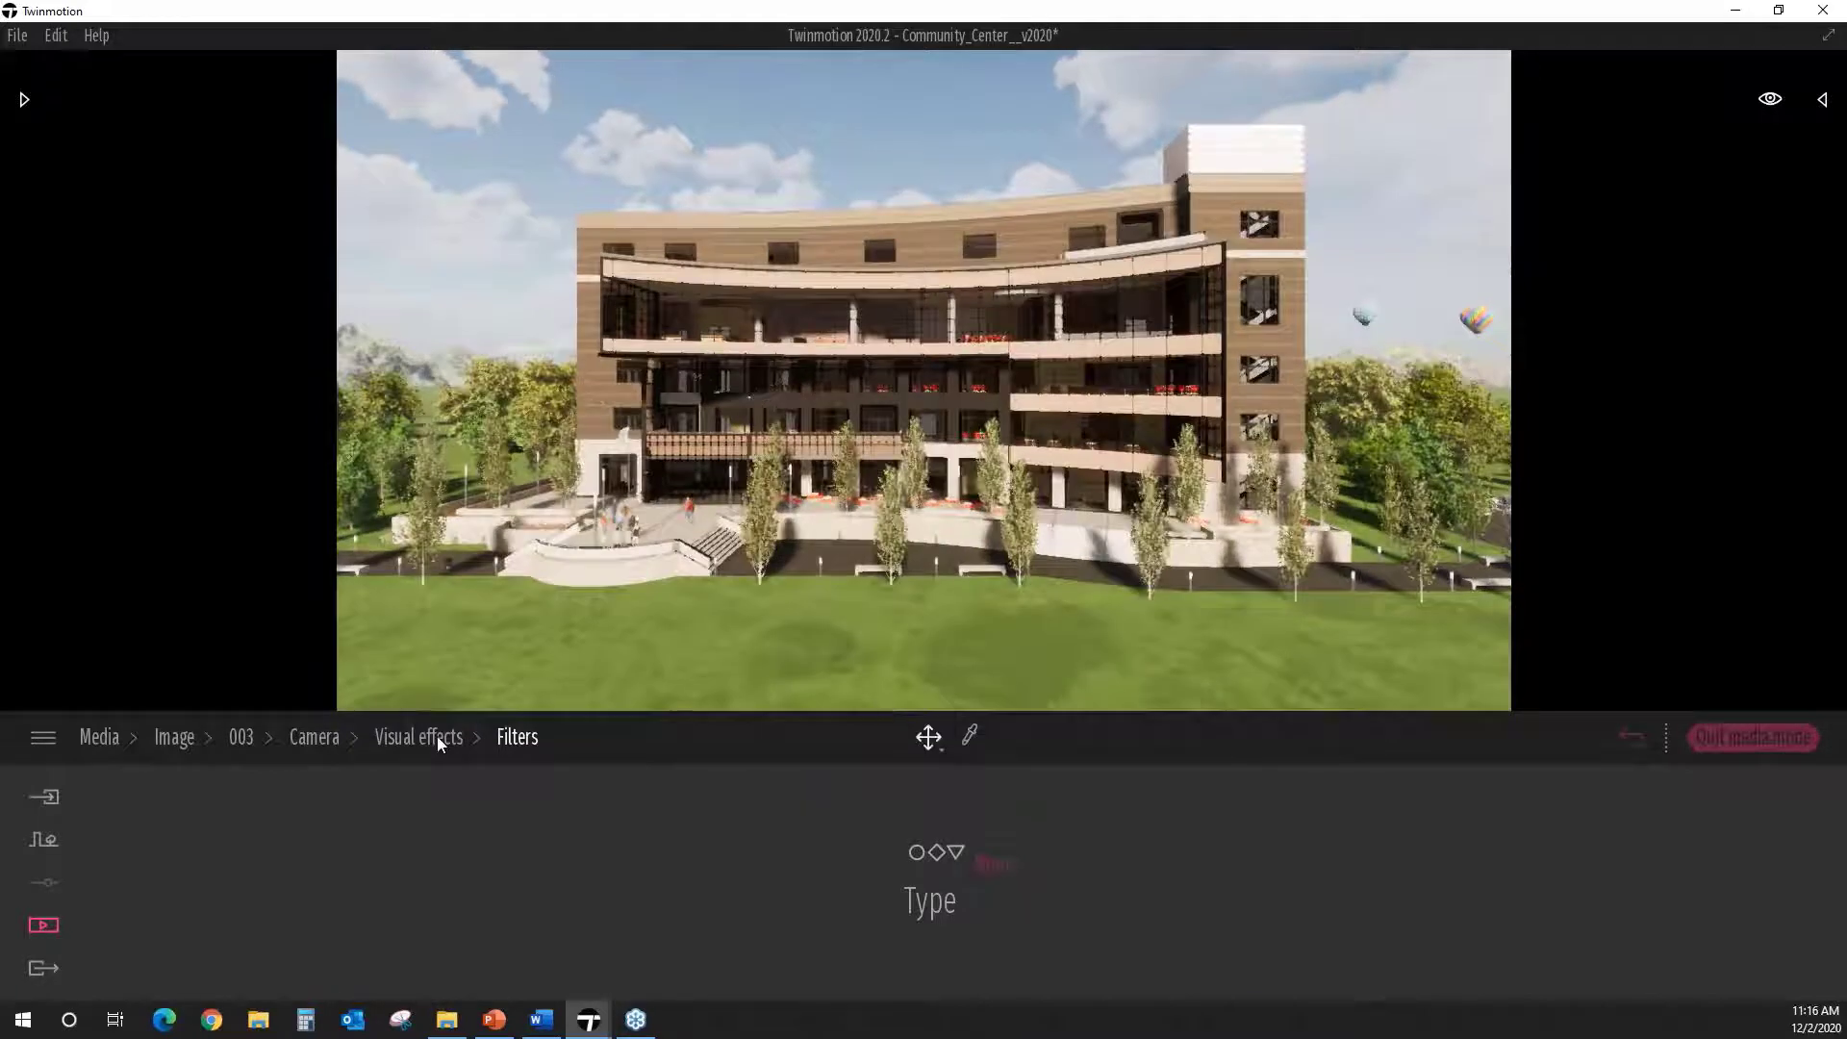
Step: Enable the Clay render visual effect for image 003
left_click(436, 736)
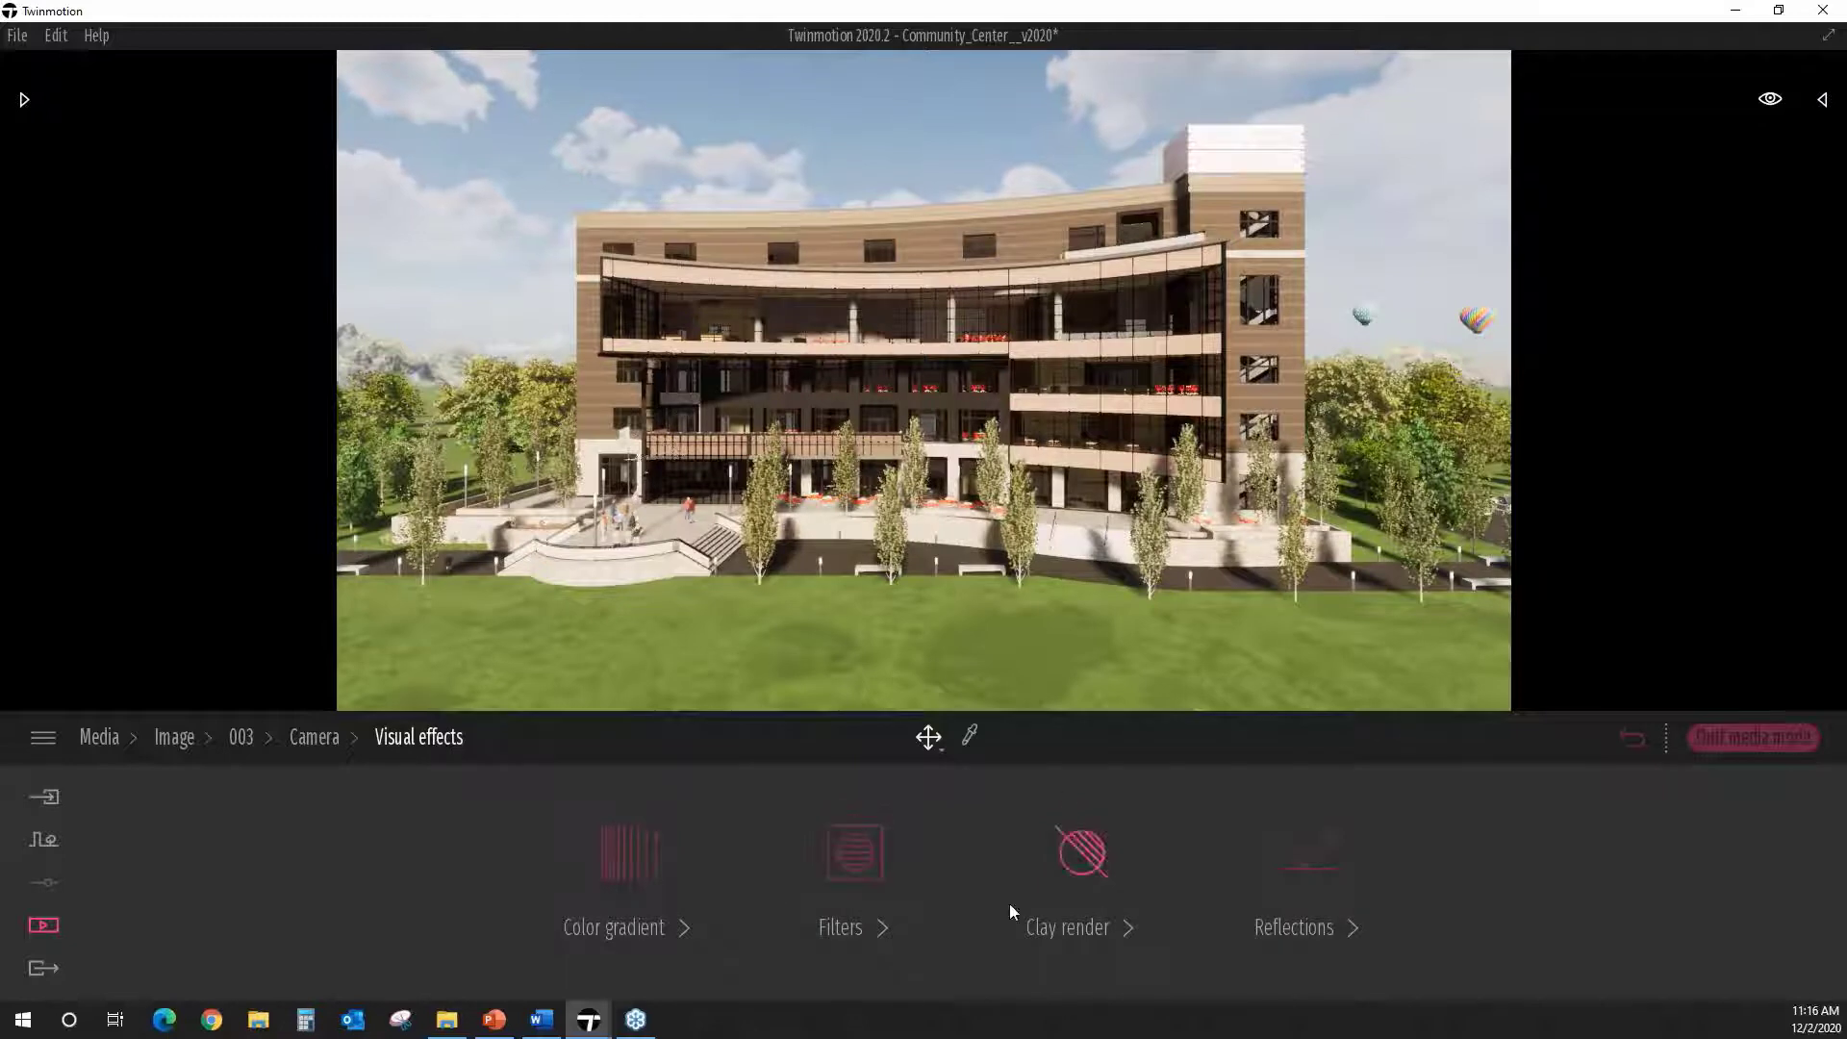
left_click(1077, 852)
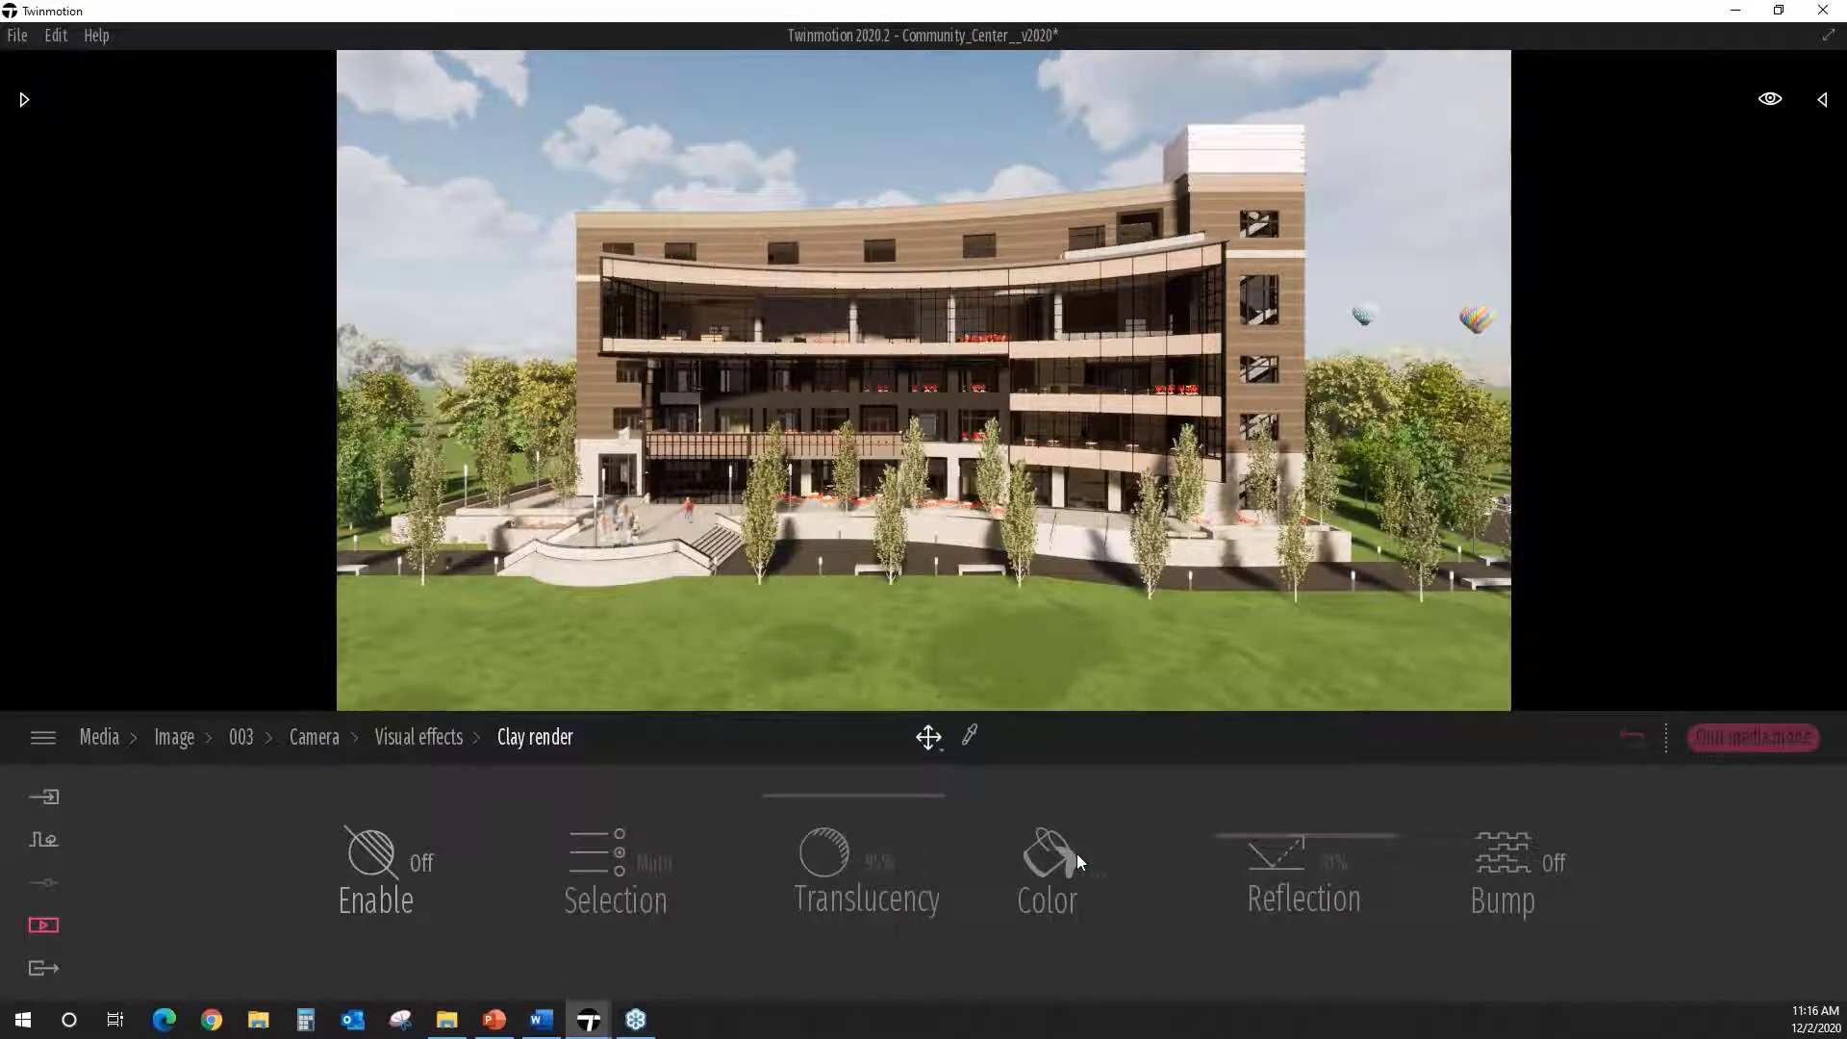
left_click(416, 863)
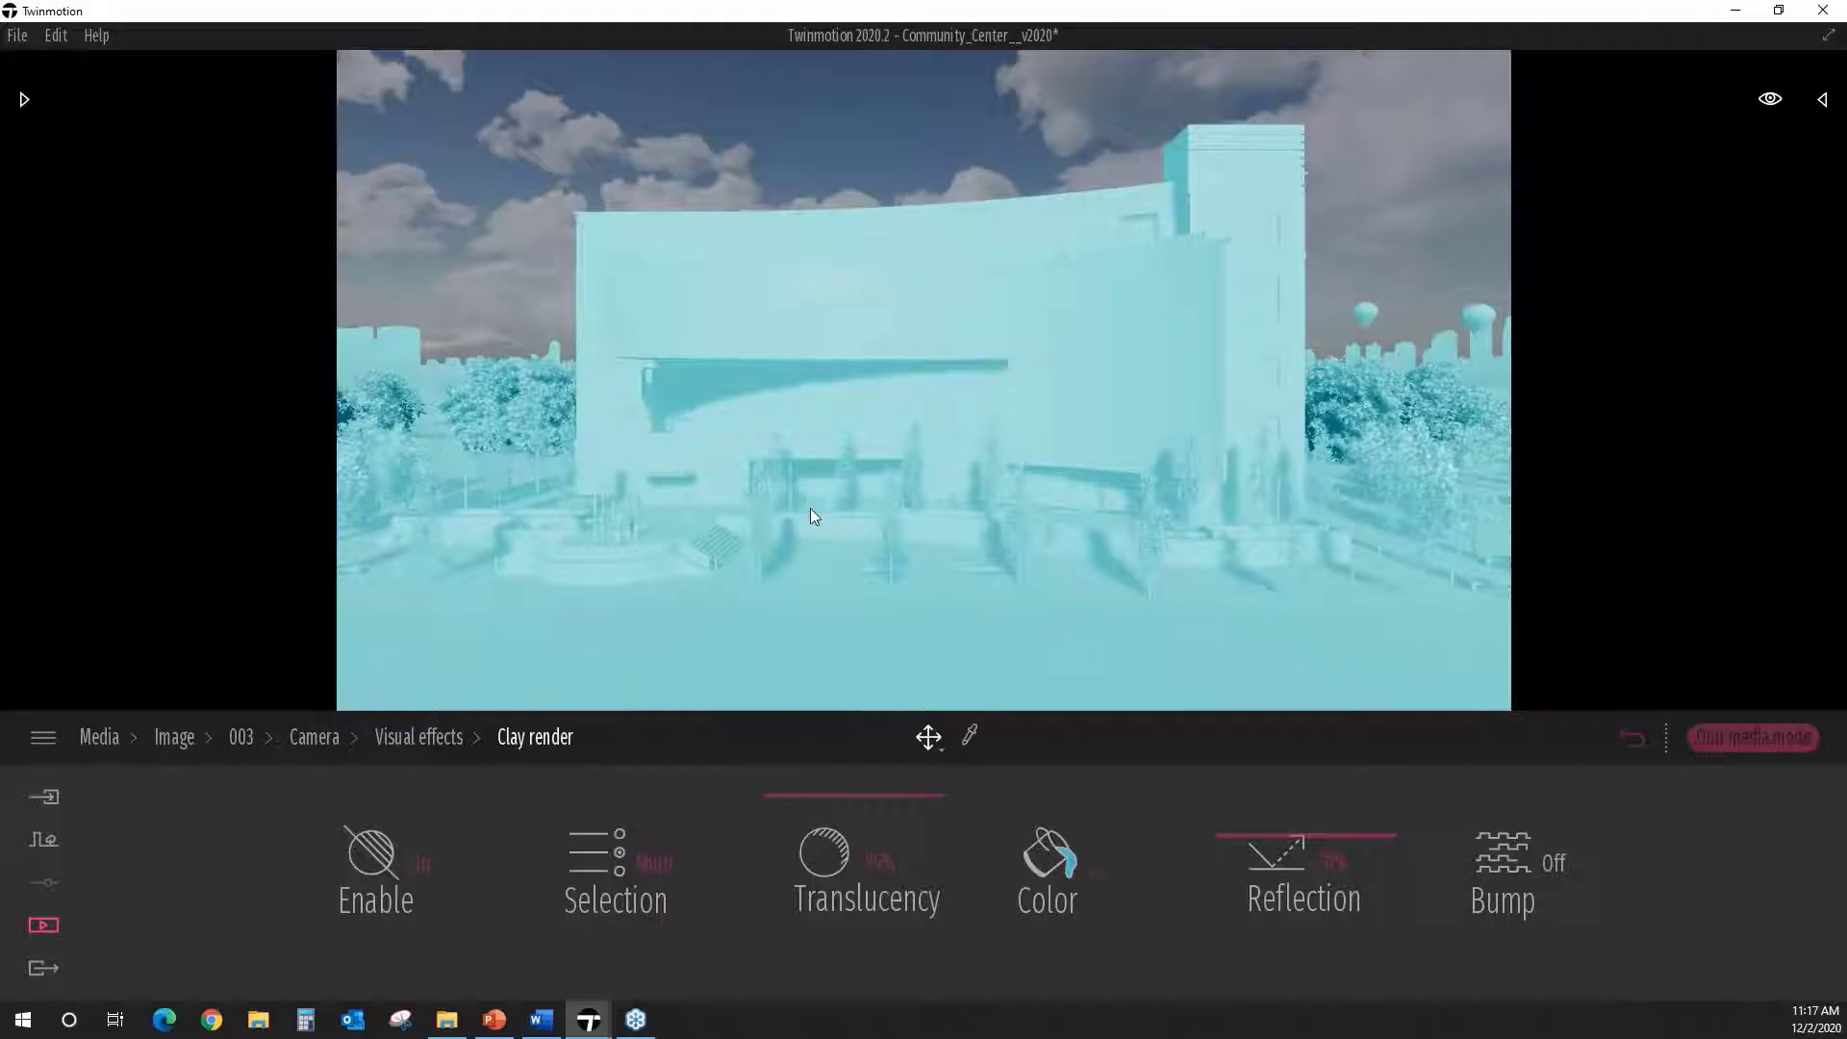
Step: Exclude Glass and Vegetation from the clay render selection of image 003
left_click(662, 854)
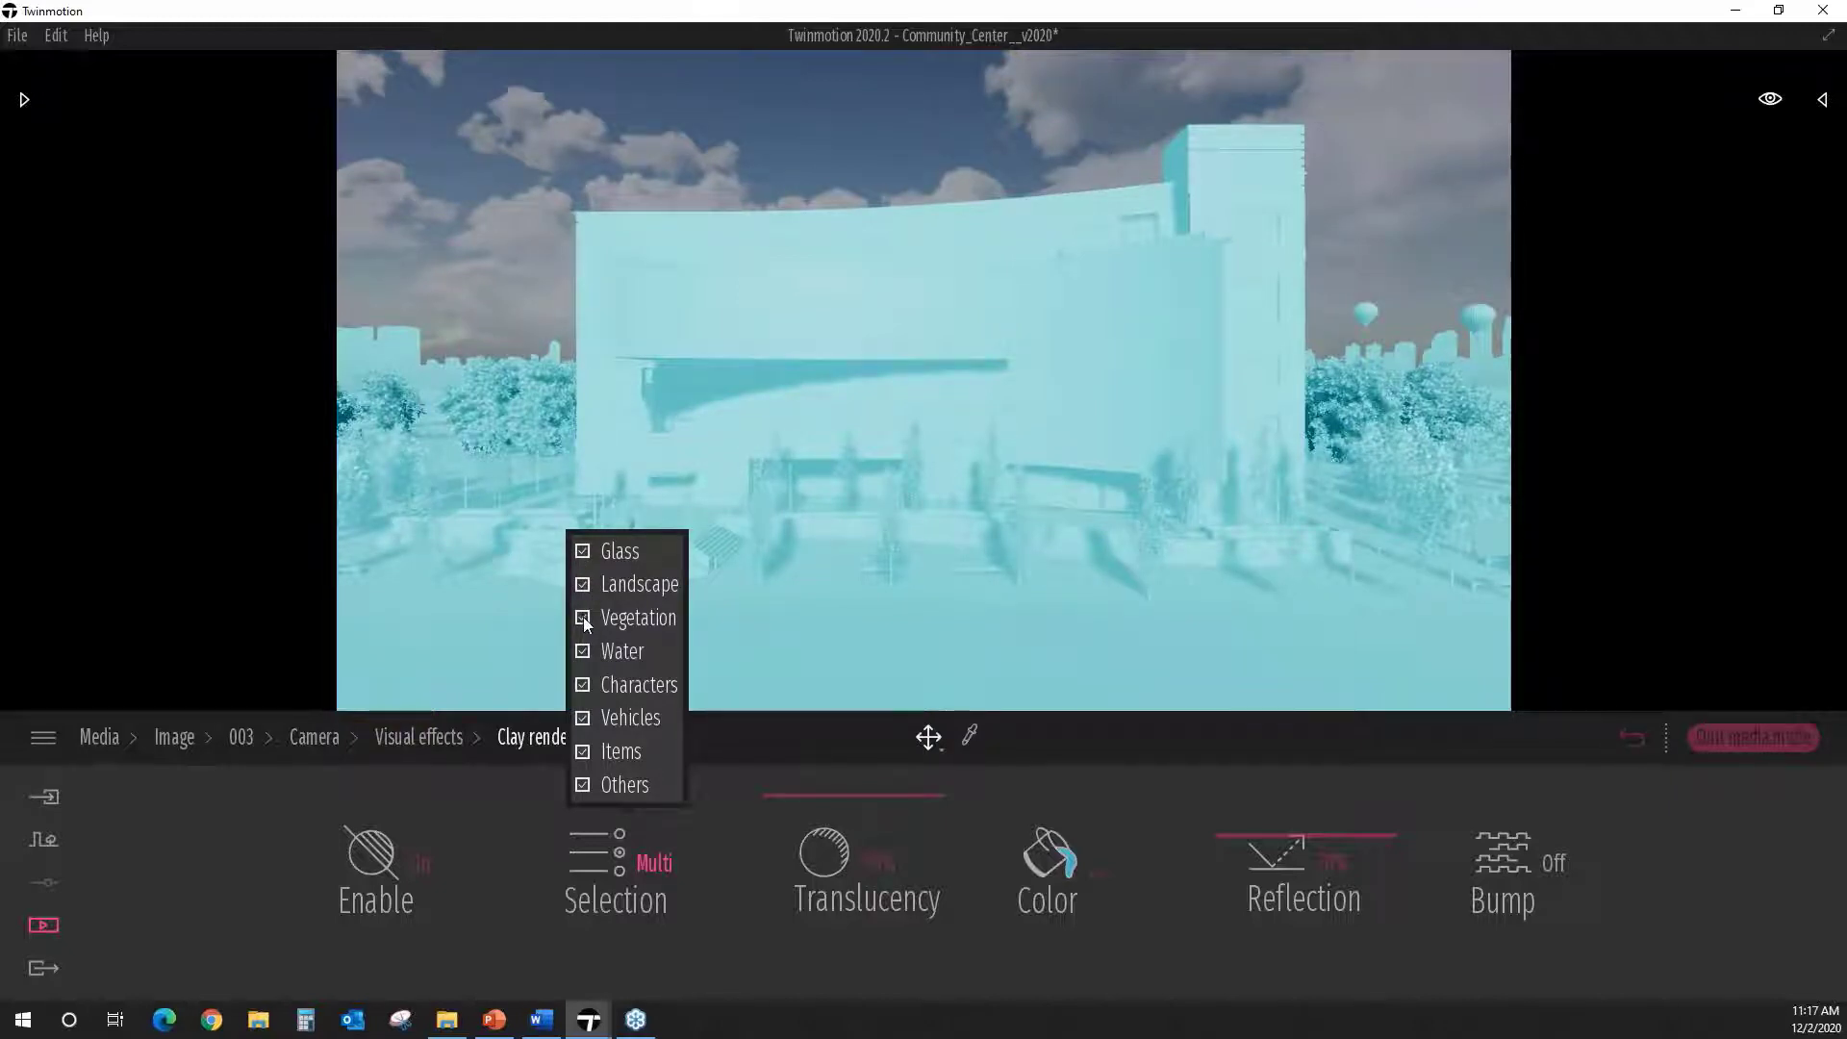
left_click(583, 551)
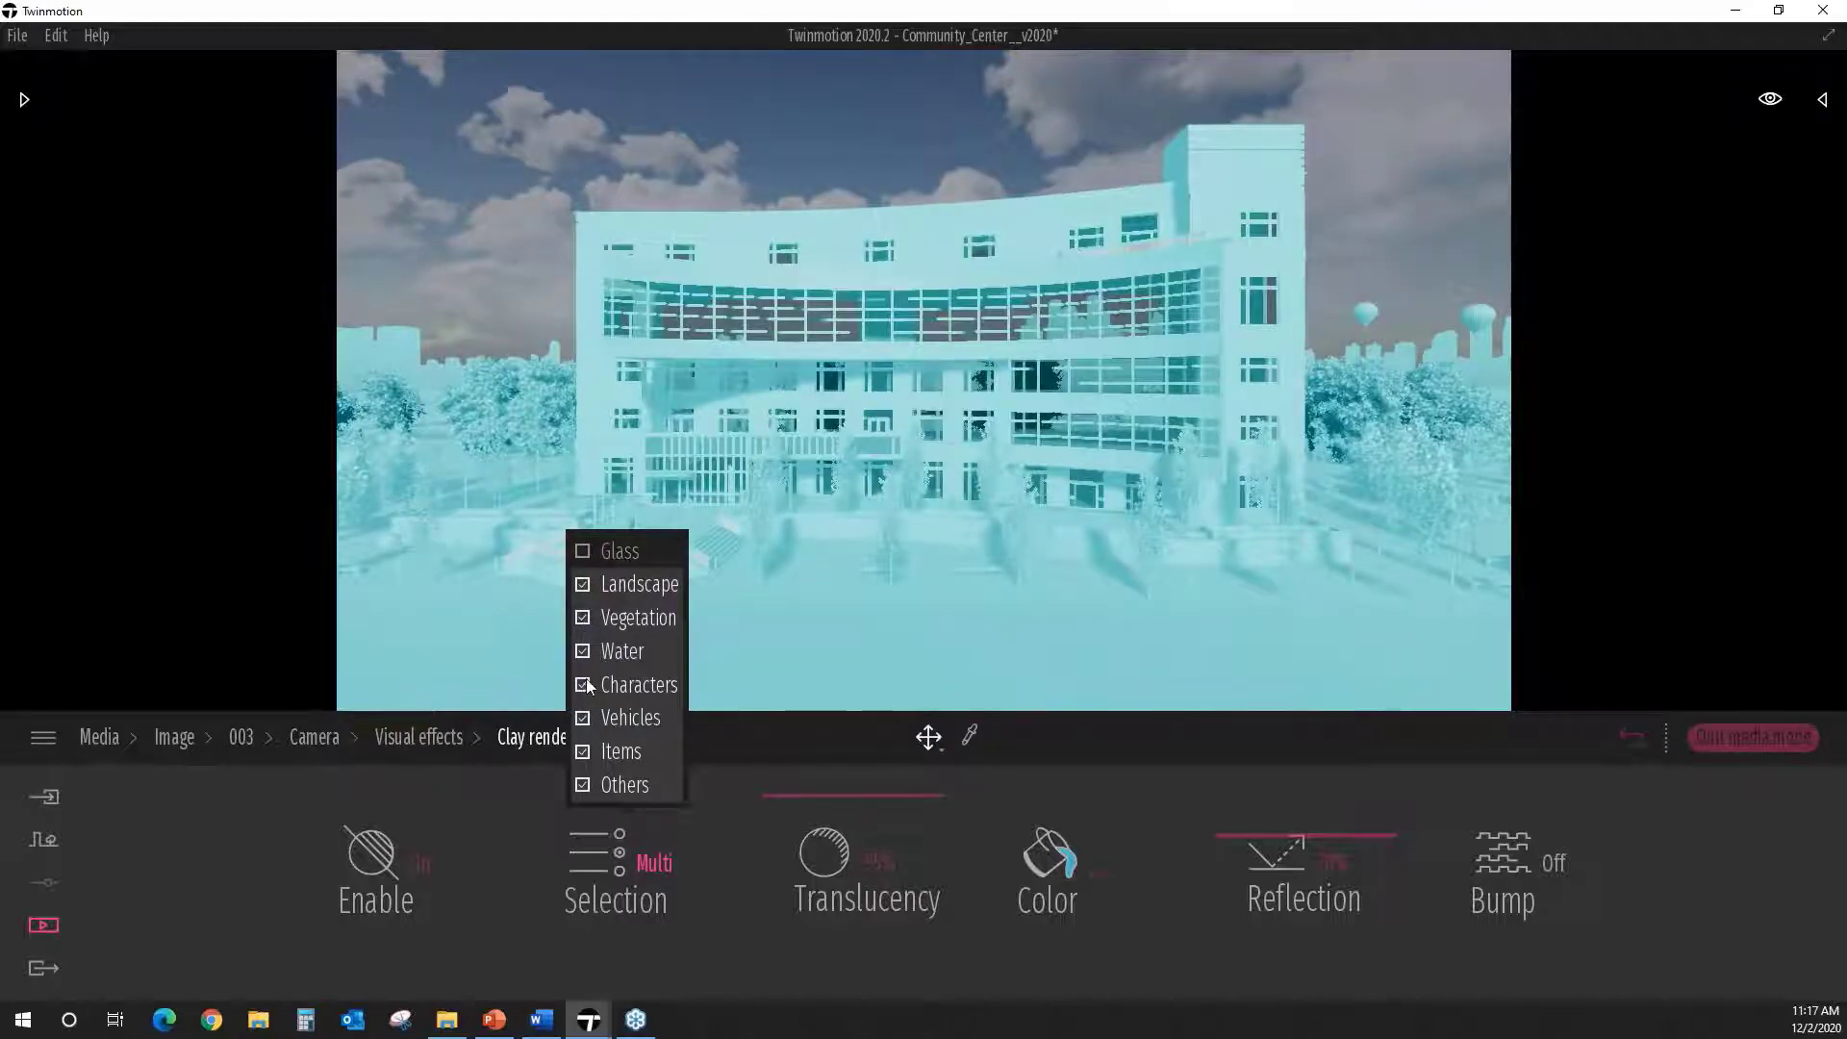
left_click(636, 617)
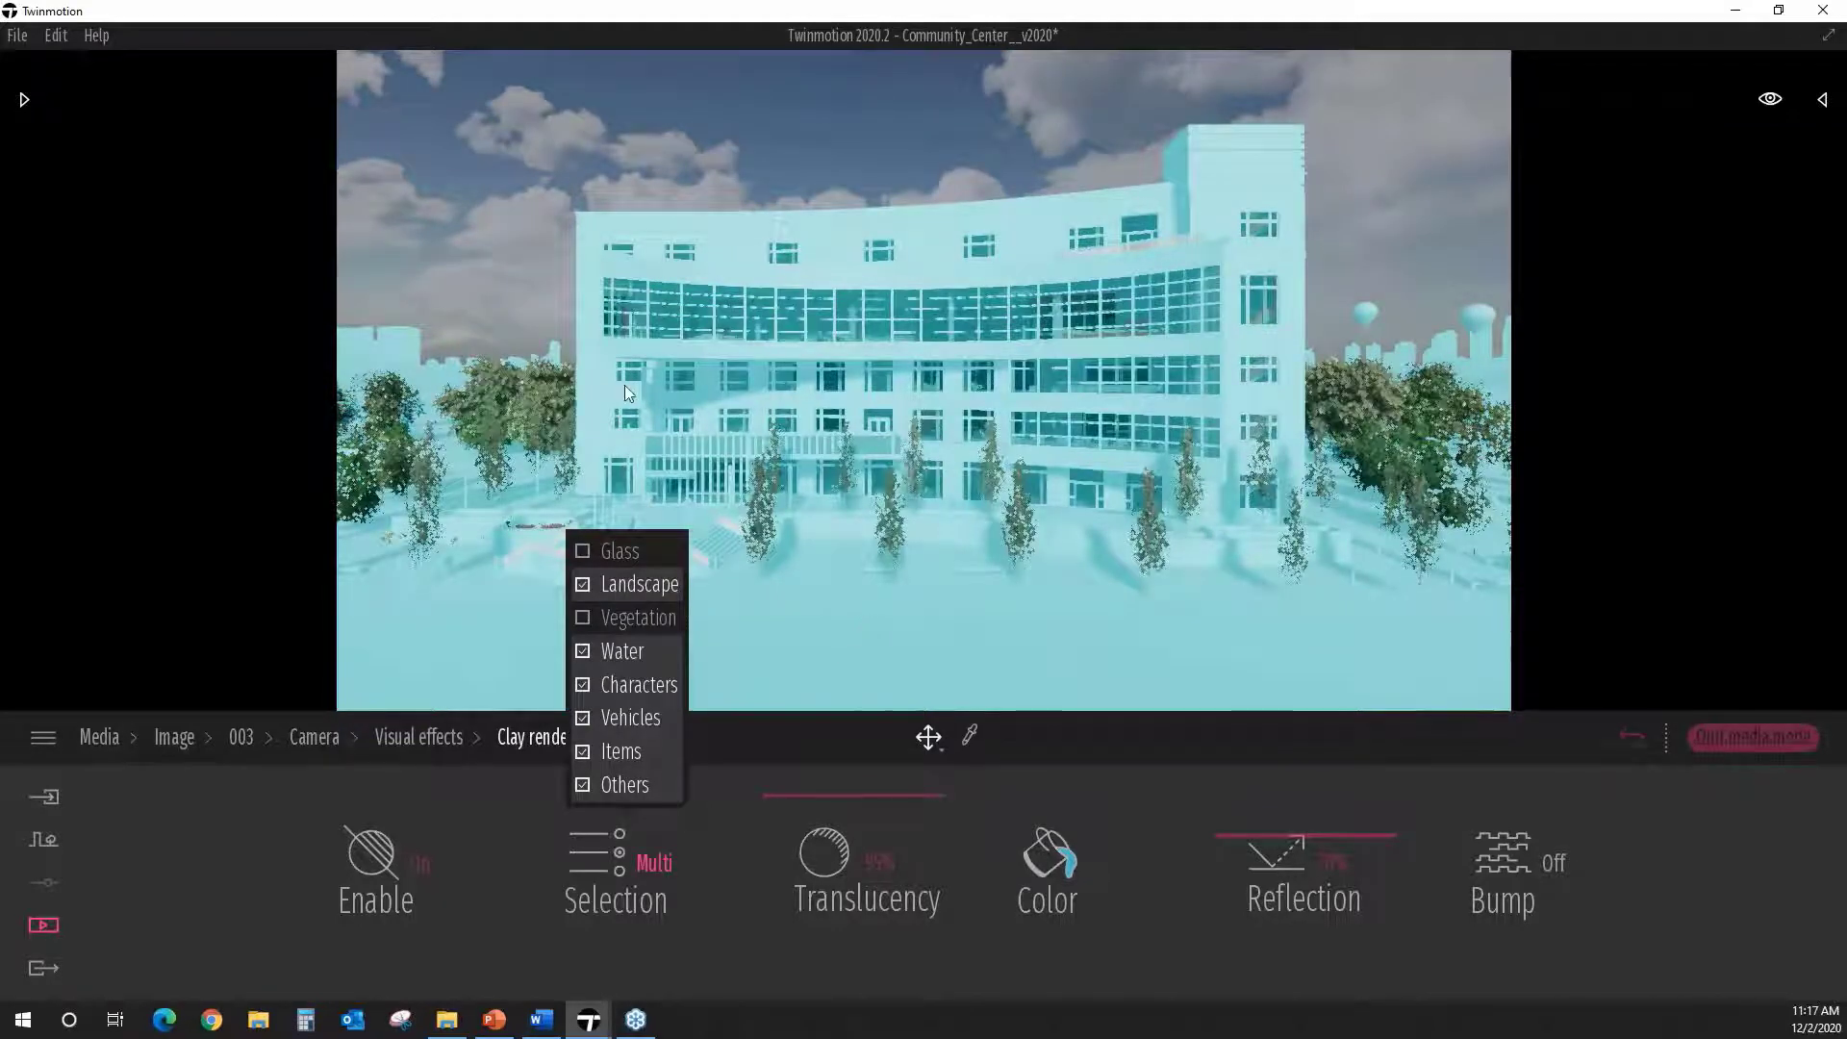
Step: Return to the list of saved images and display image 002 for comparison with the clay-rendered image 003
left_click(760, 510)
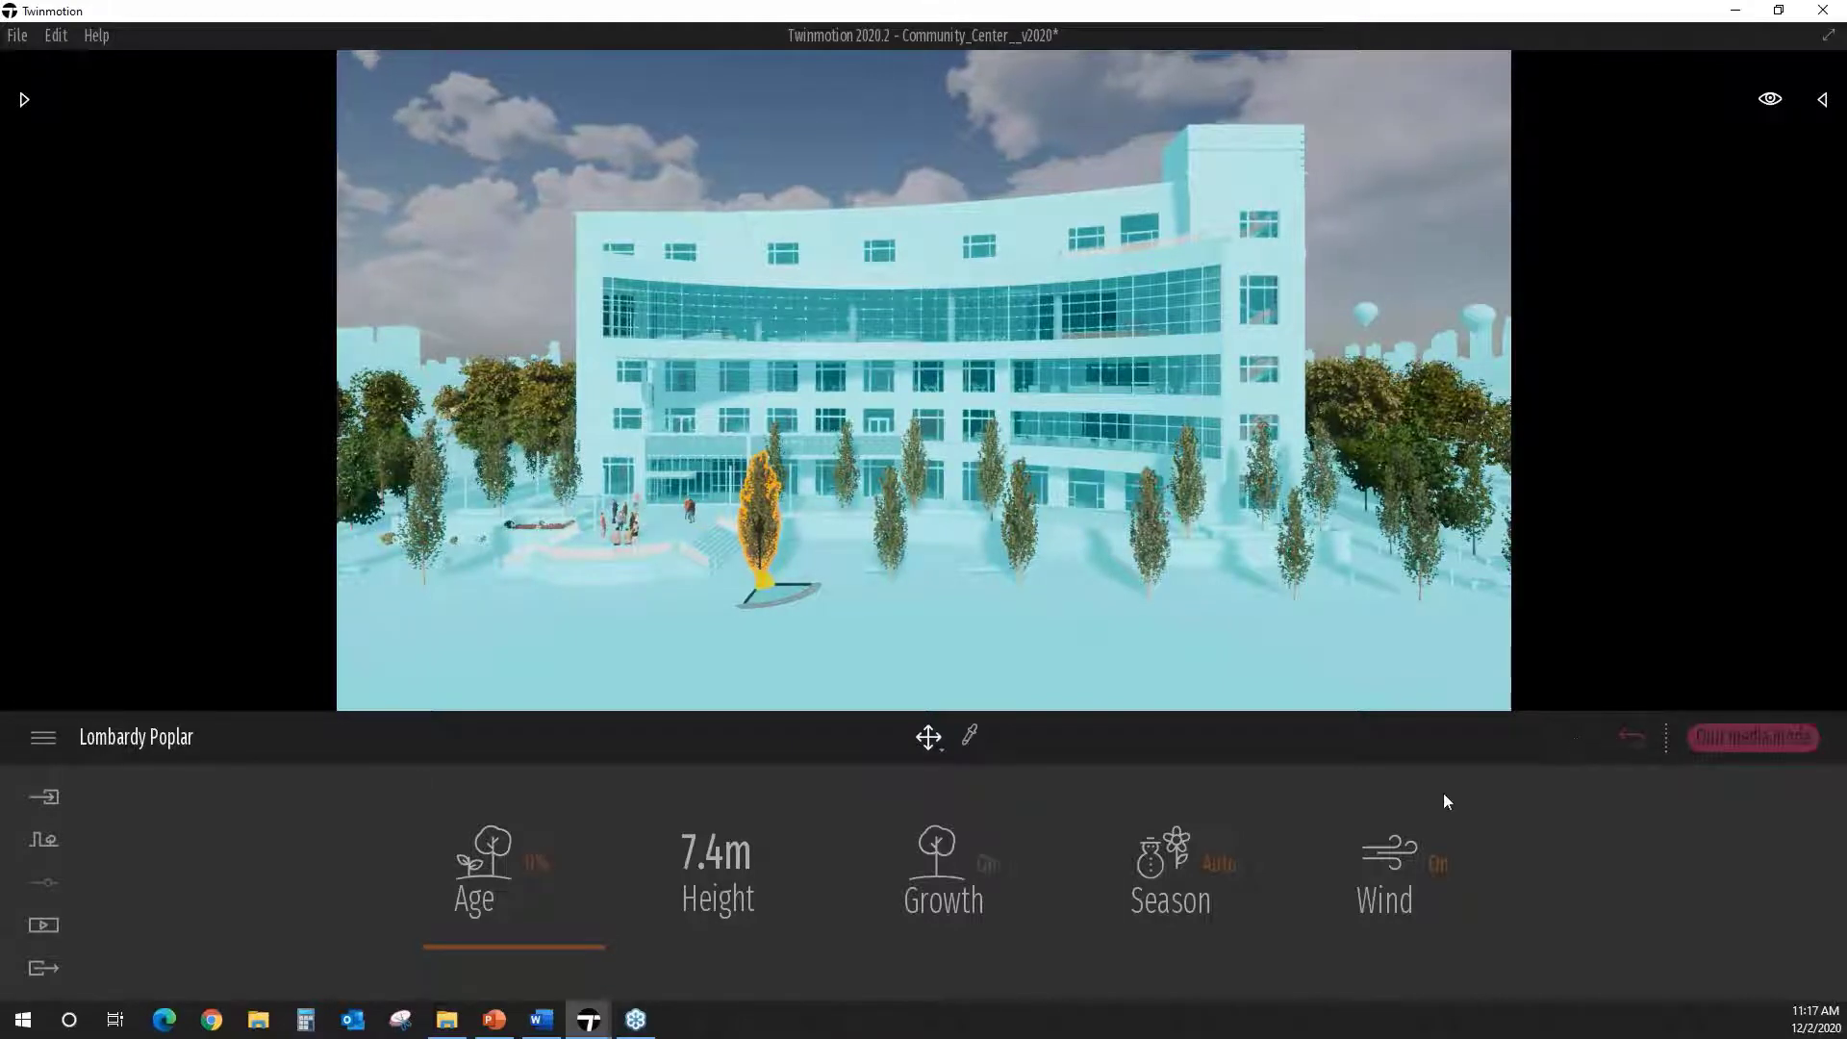
left_click(1632, 736)
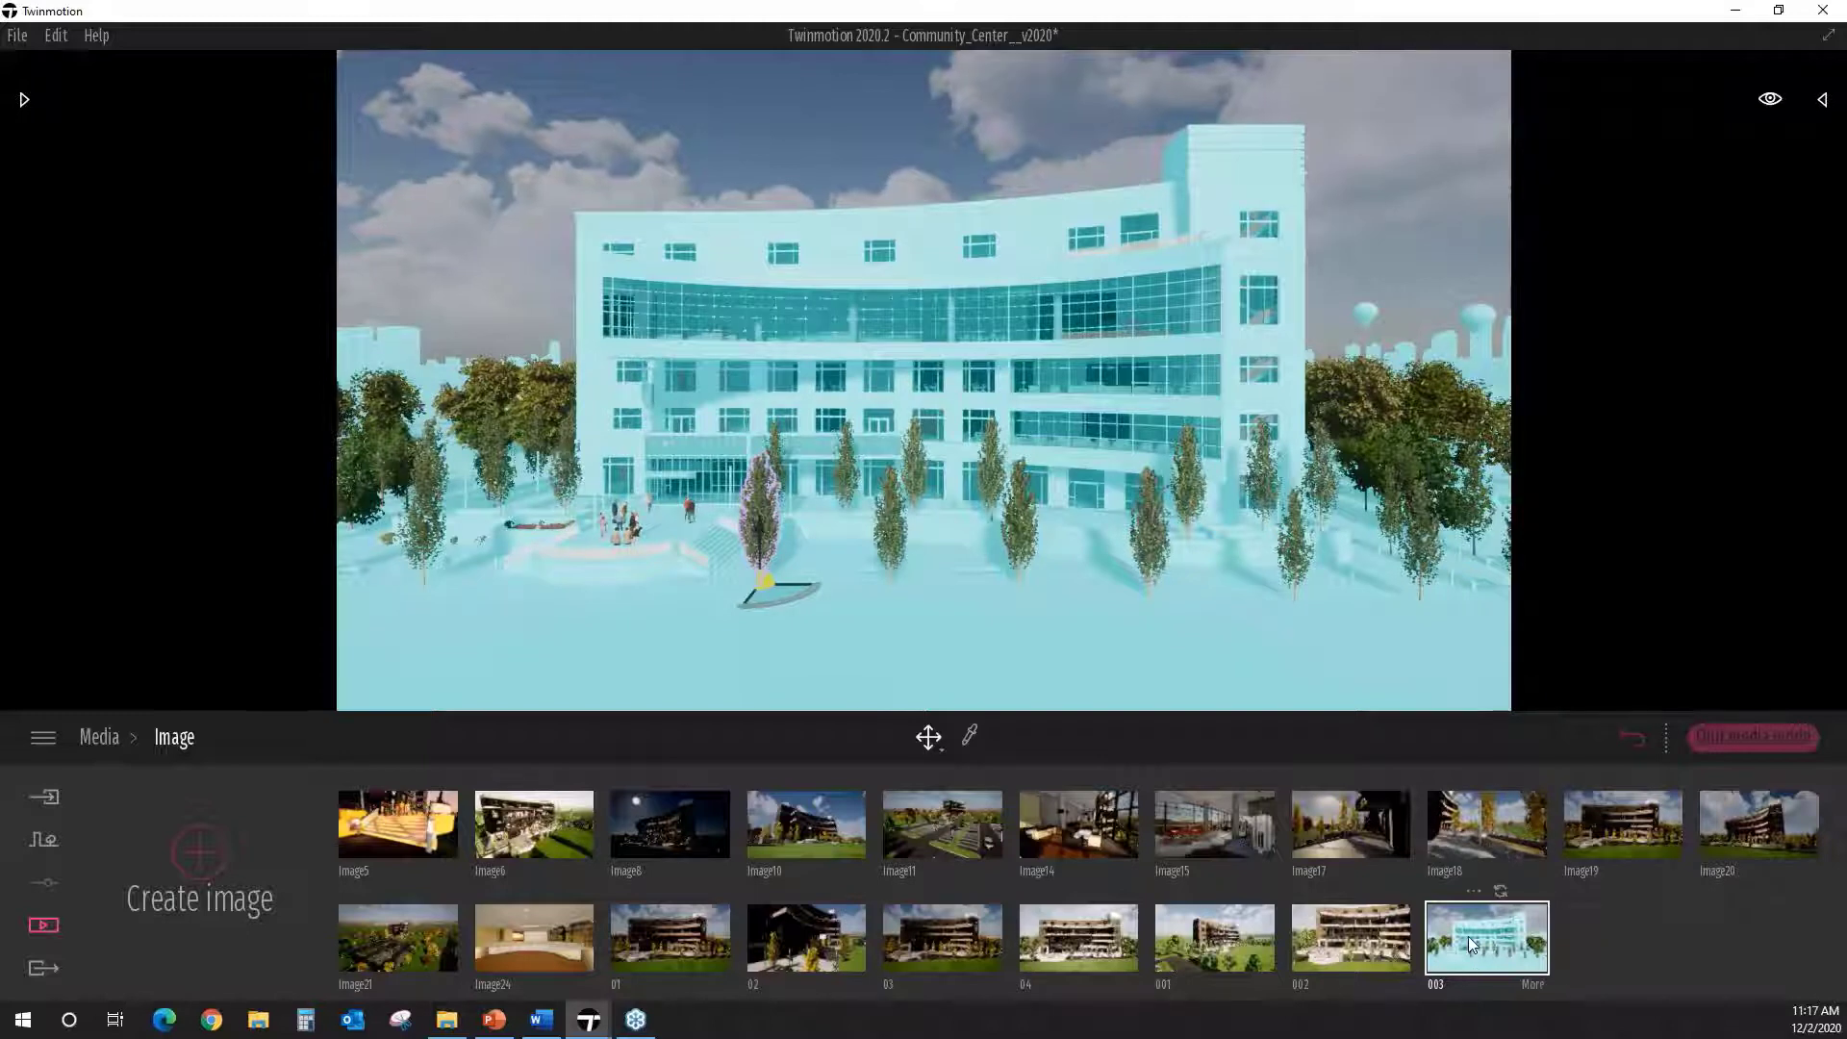
mouse_move(1476, 922)
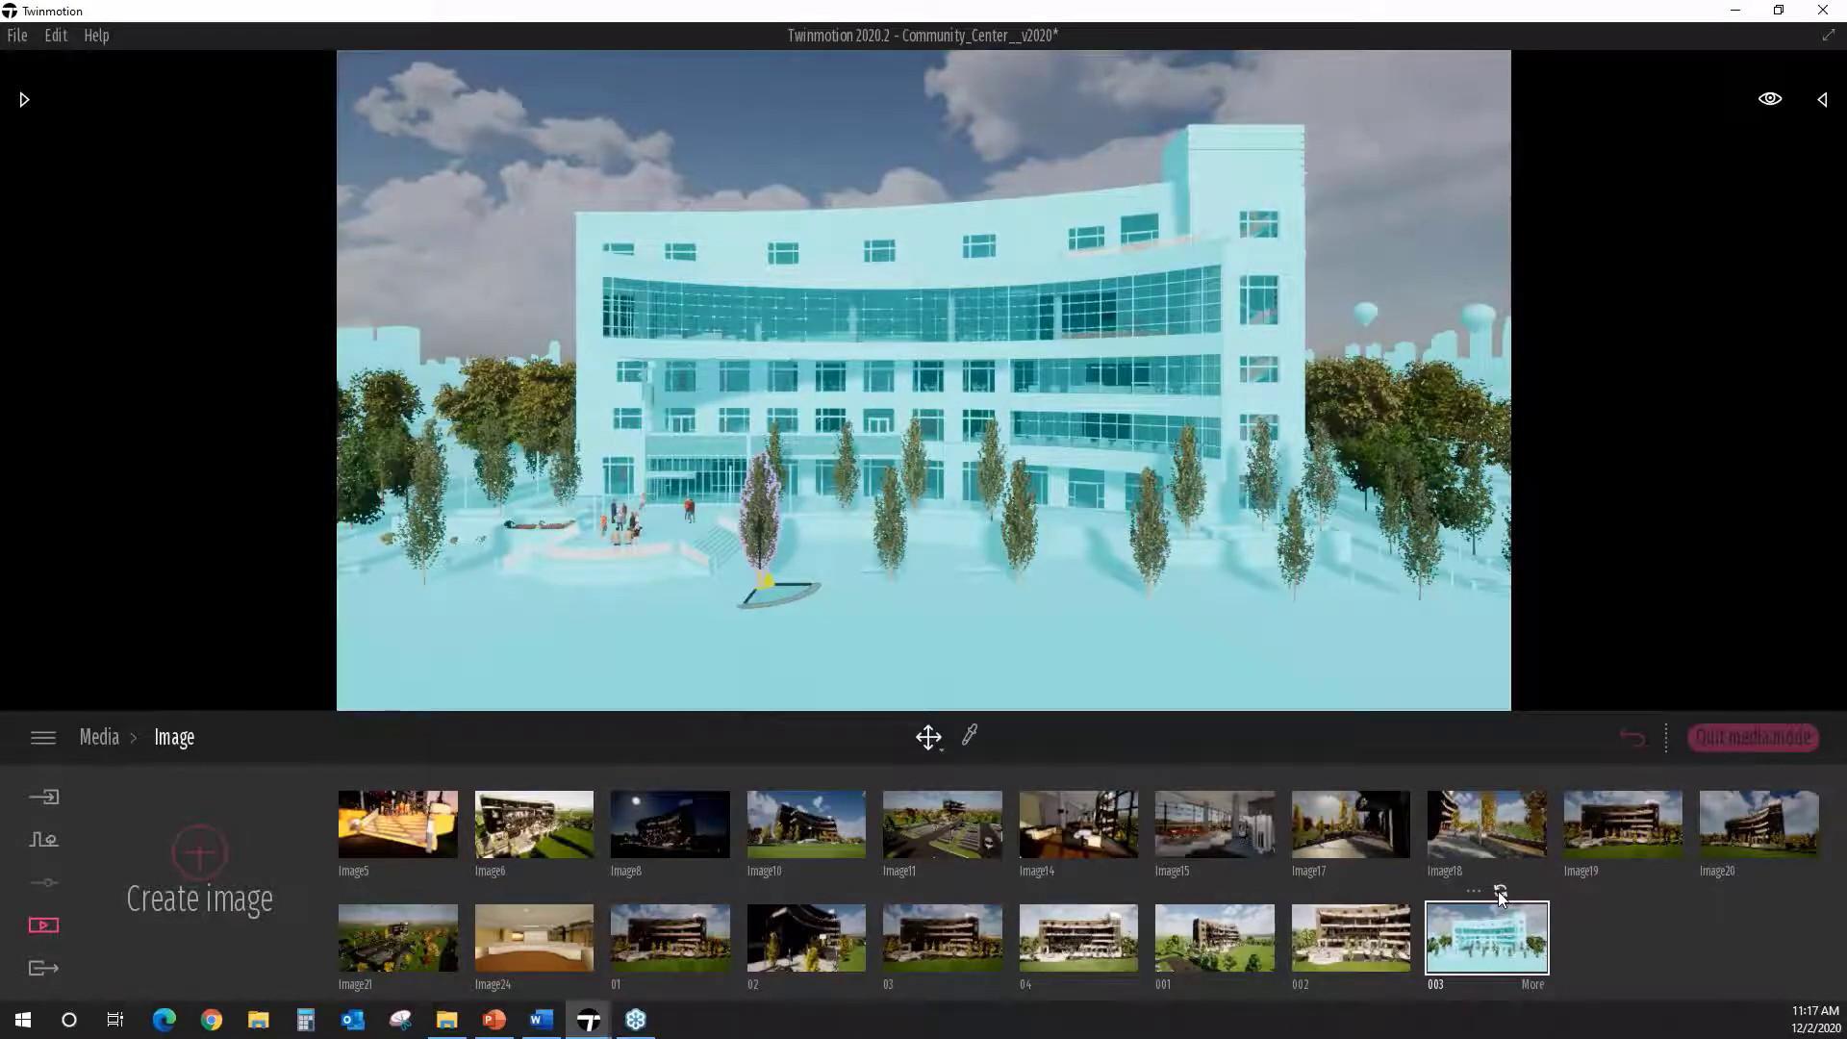
left_click(1386, 944)
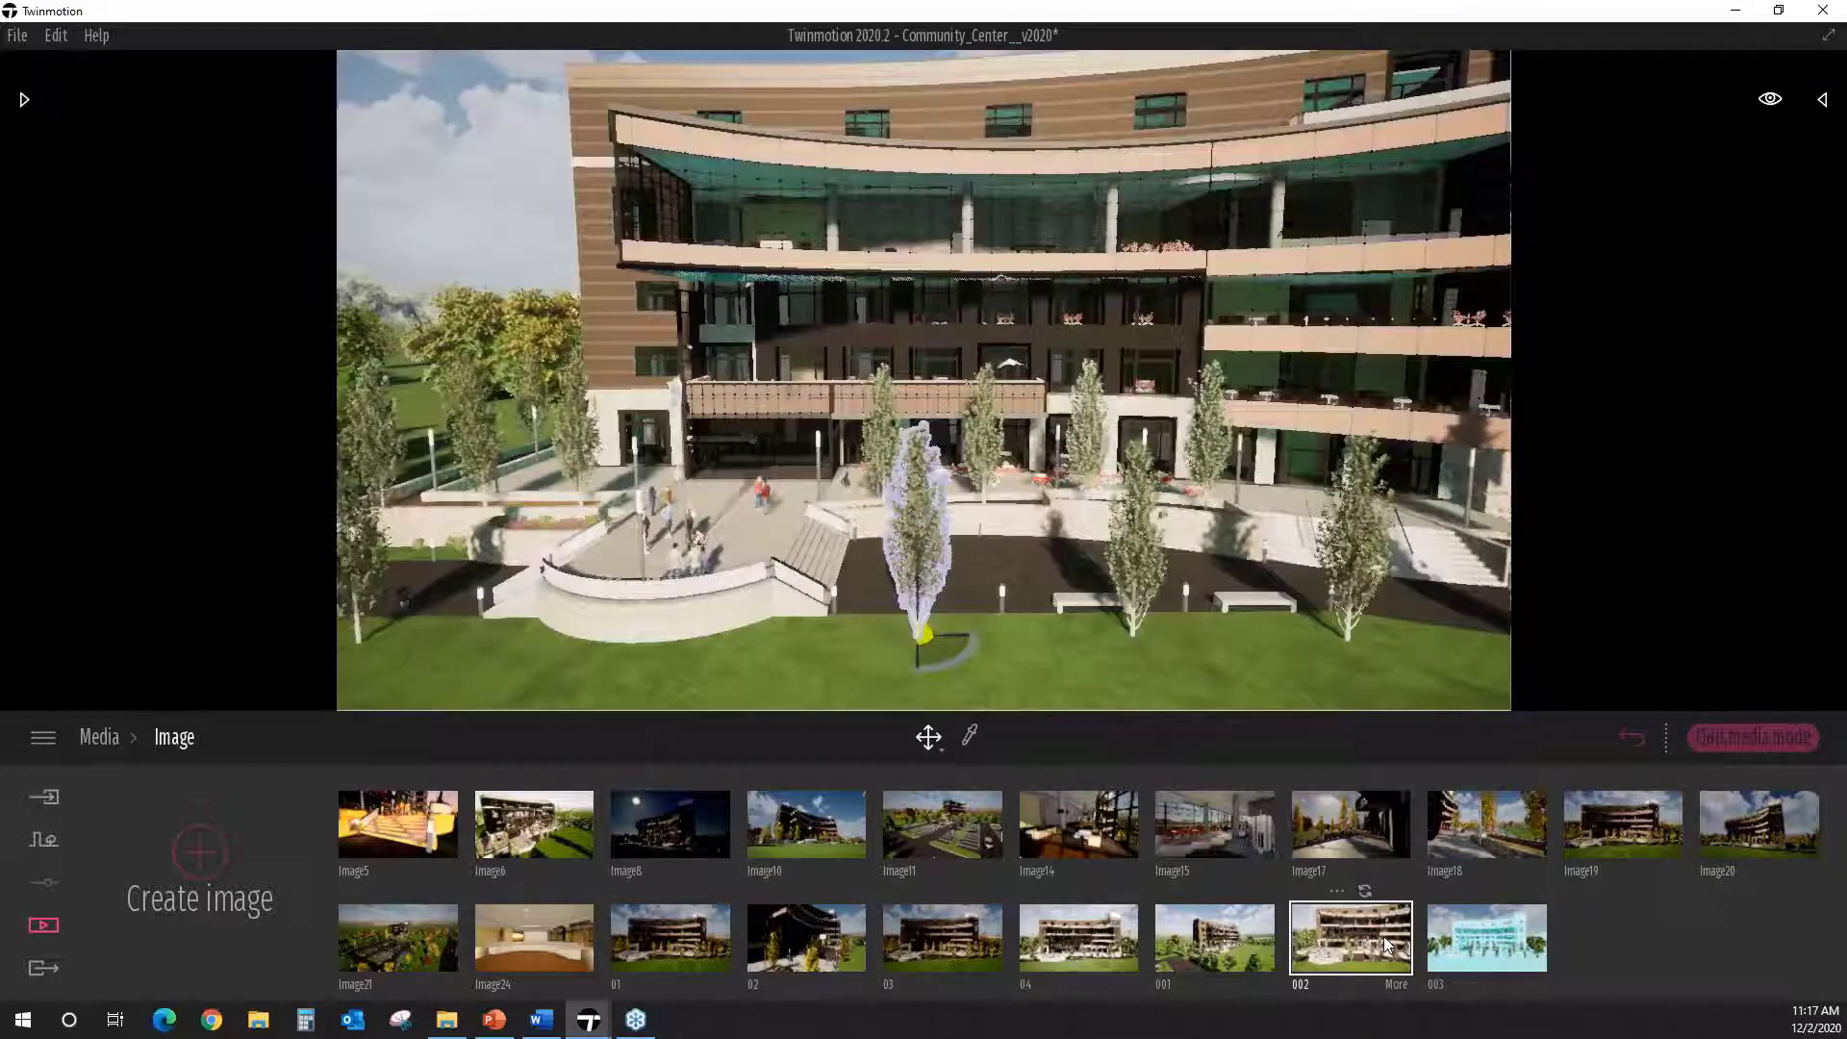
Step: Display image 001, quit media mode and look around the building and parking lot in the free 3D view
key("alt+Tab")
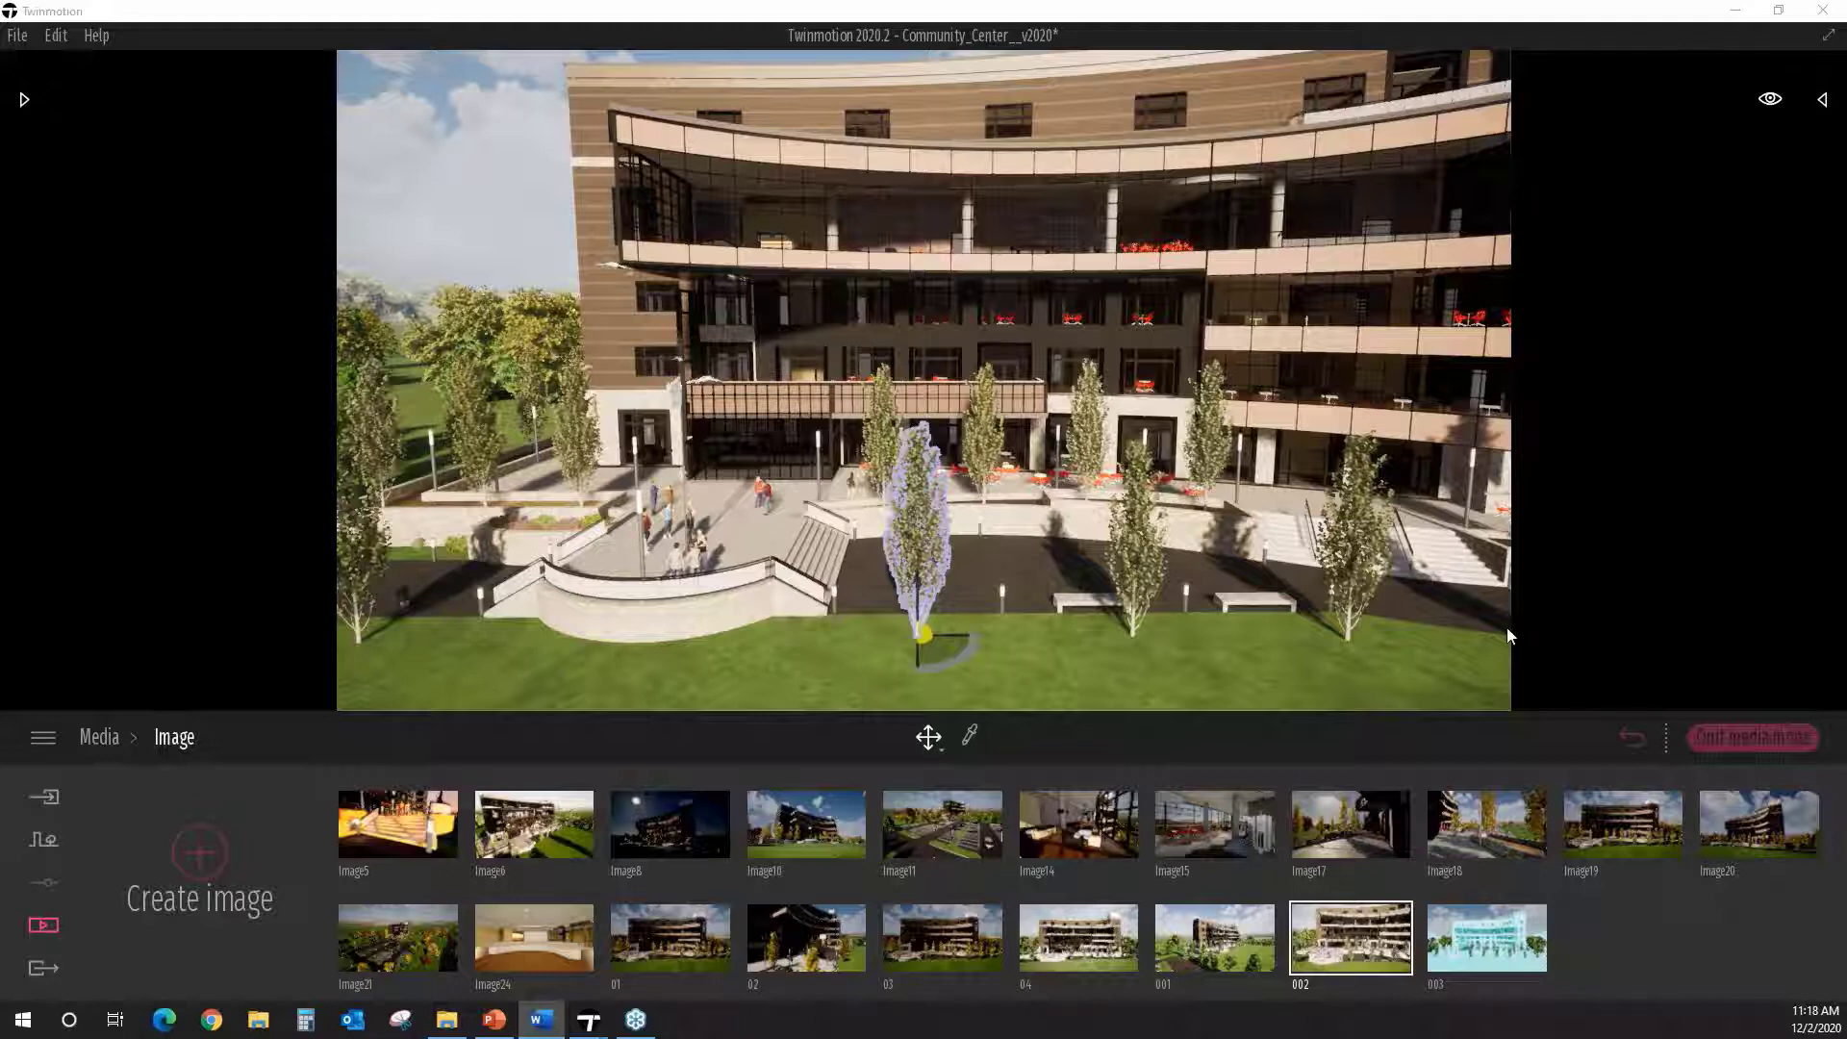
left_click(1210, 950)
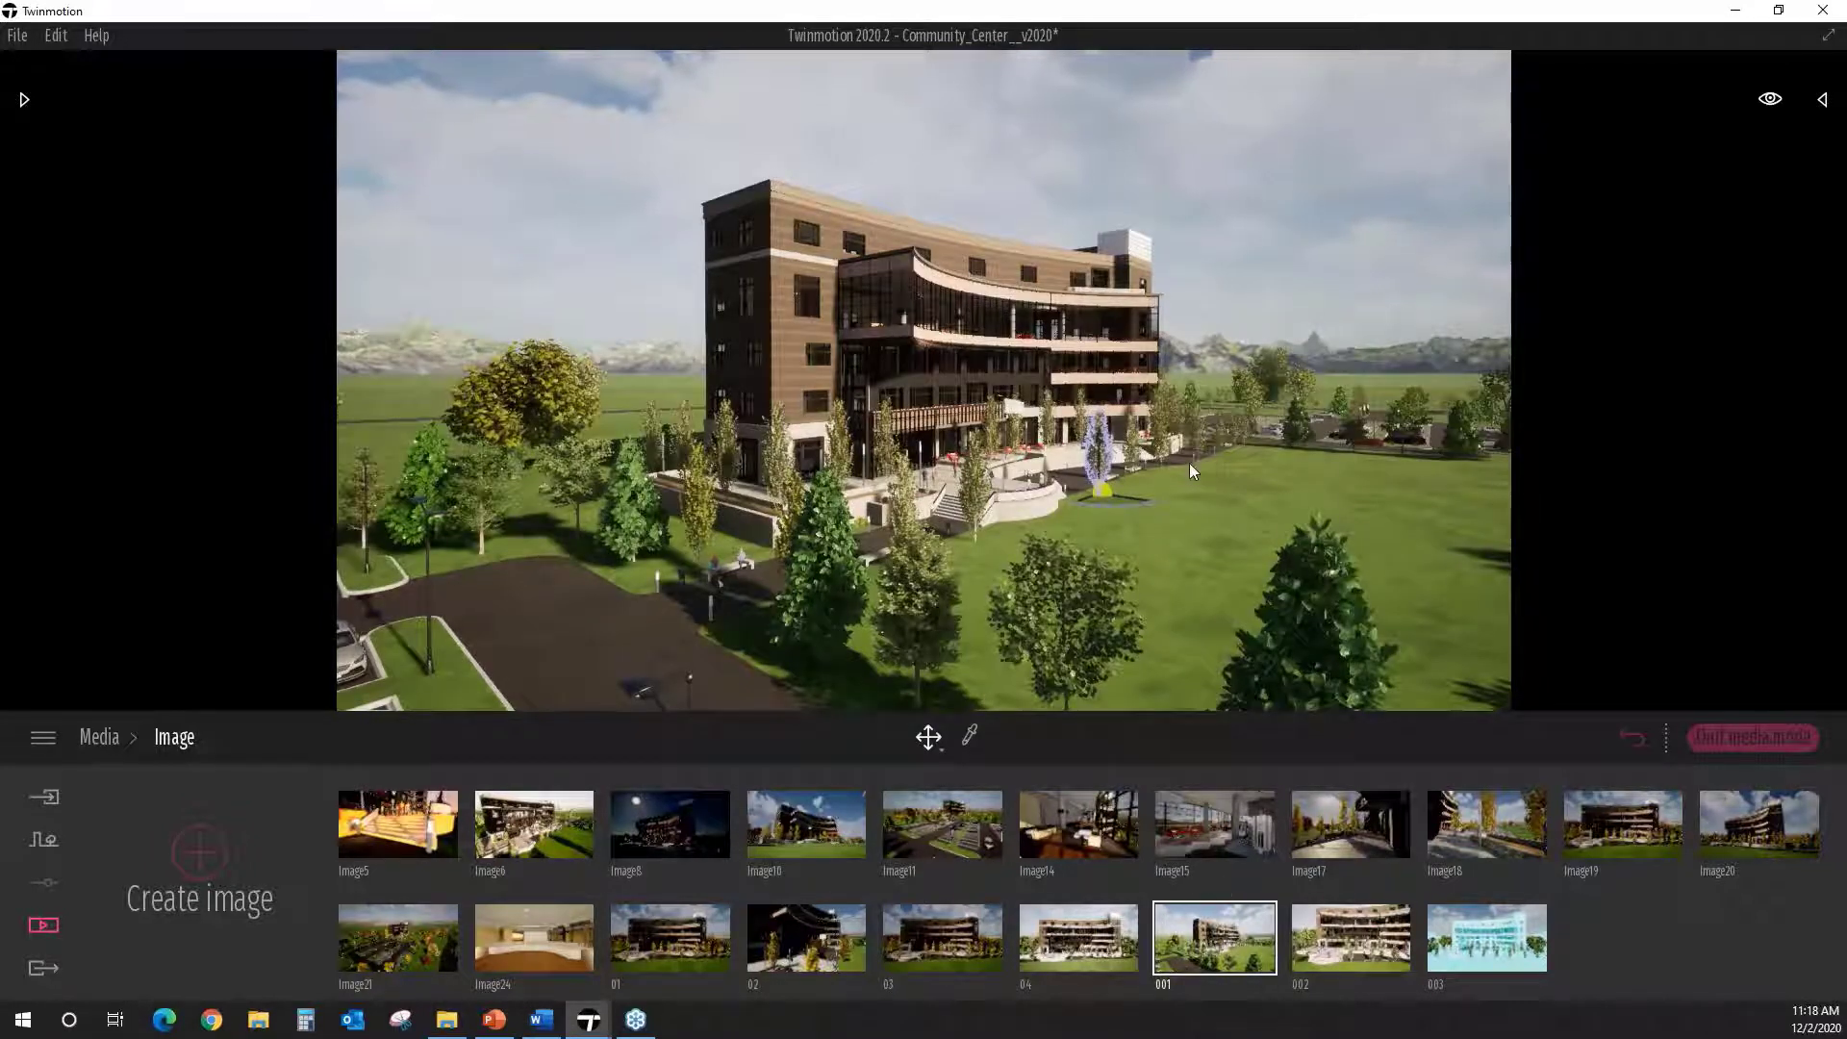
left_click(1722, 737)
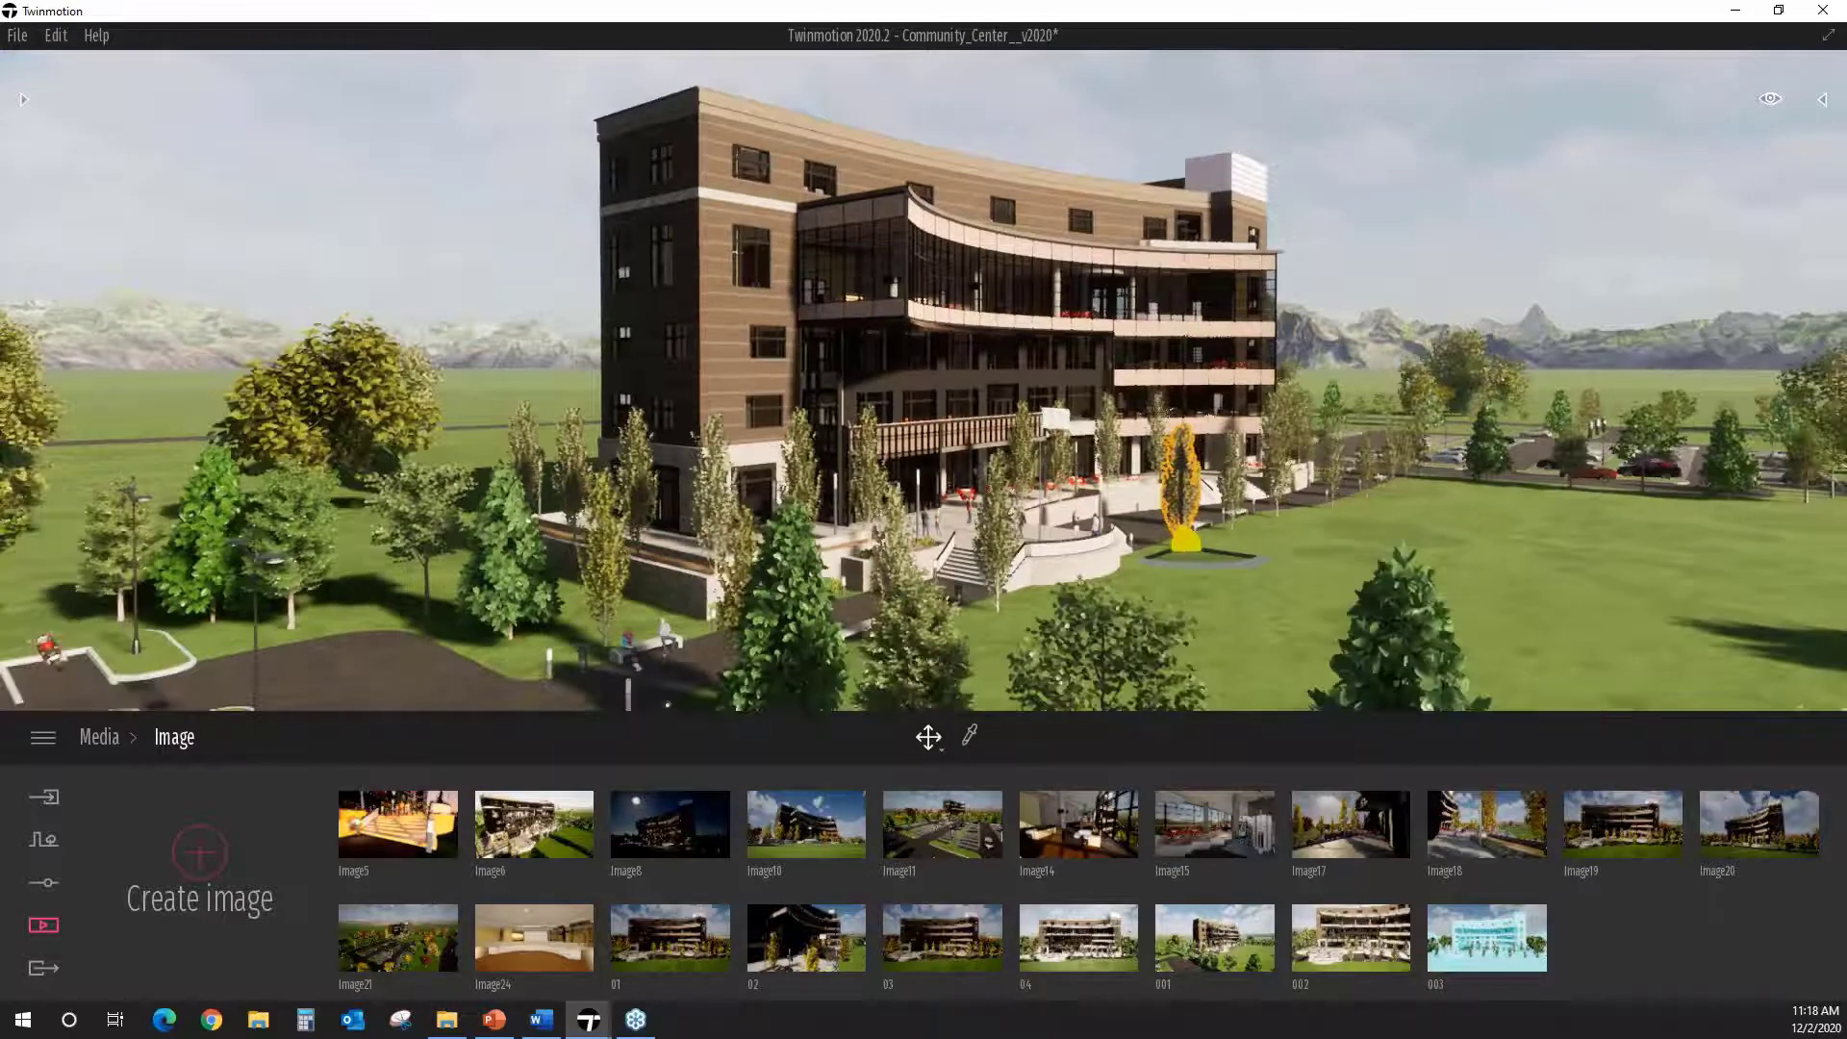
middle_click_drag(923, 404, 1025, 426)
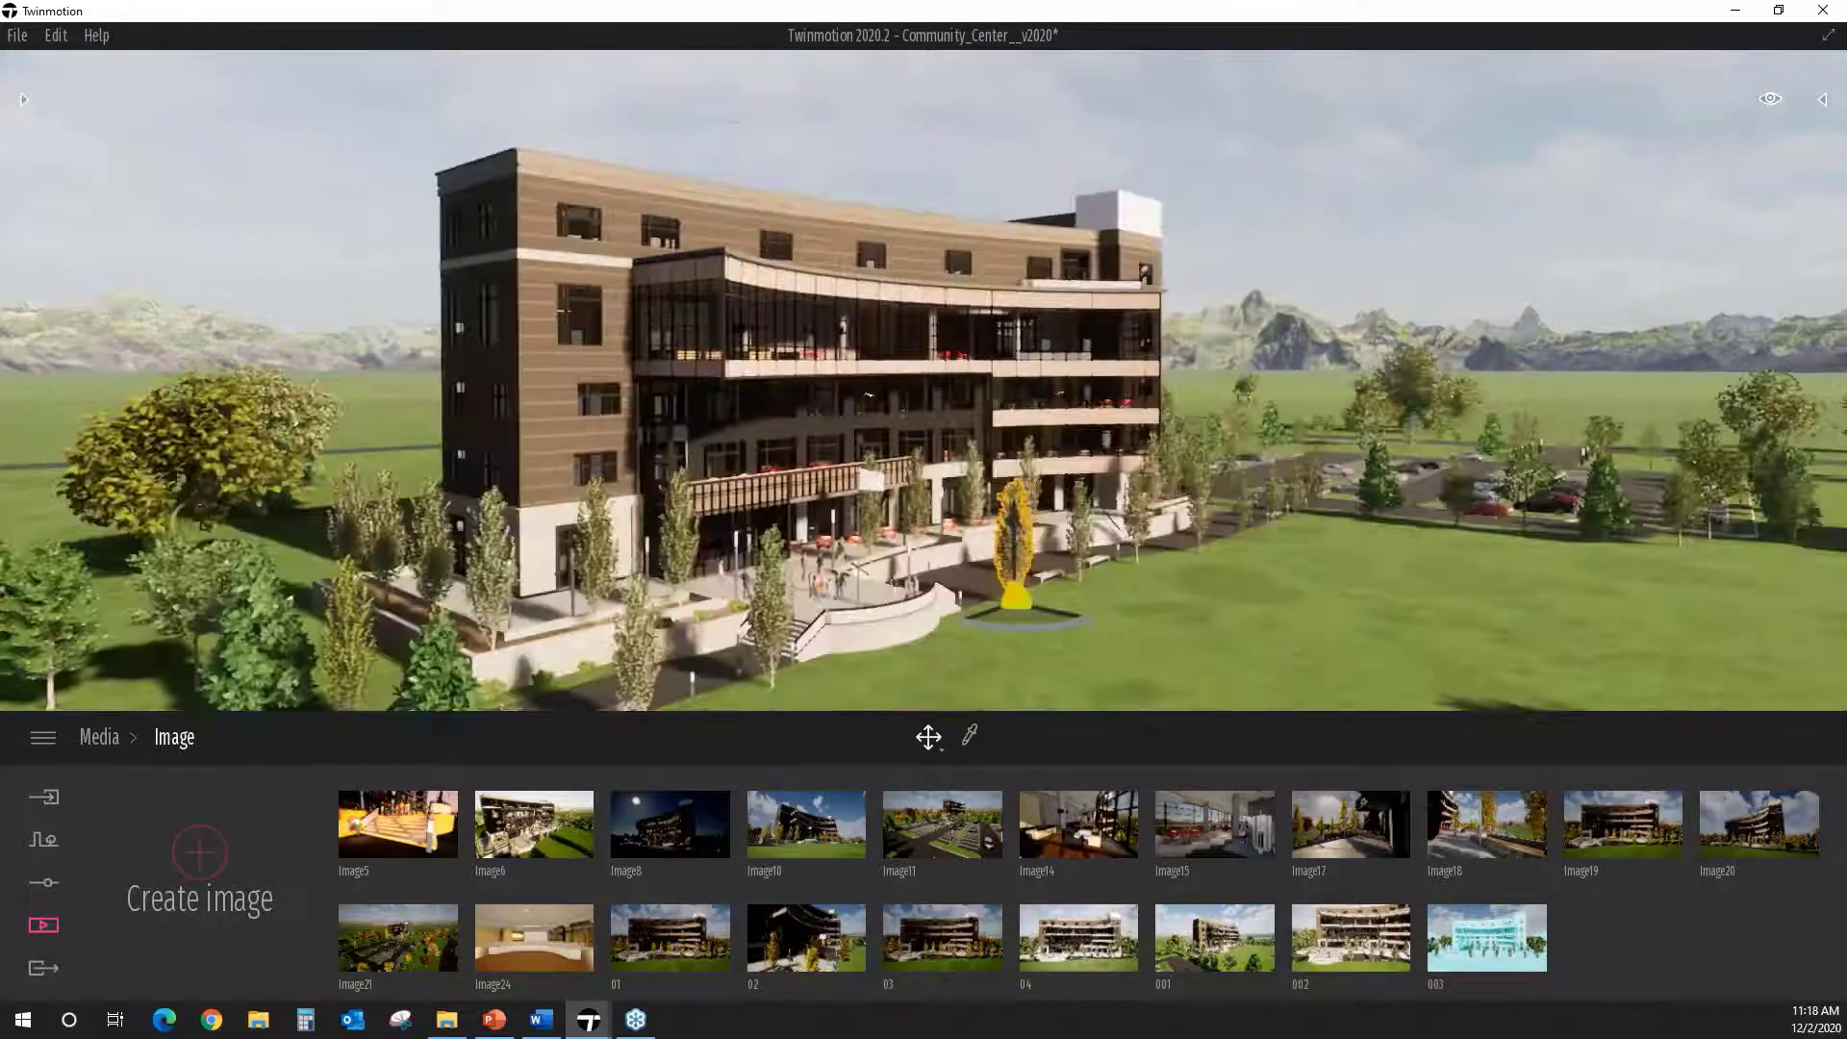
right_click_drag(923, 385, 673, 423)
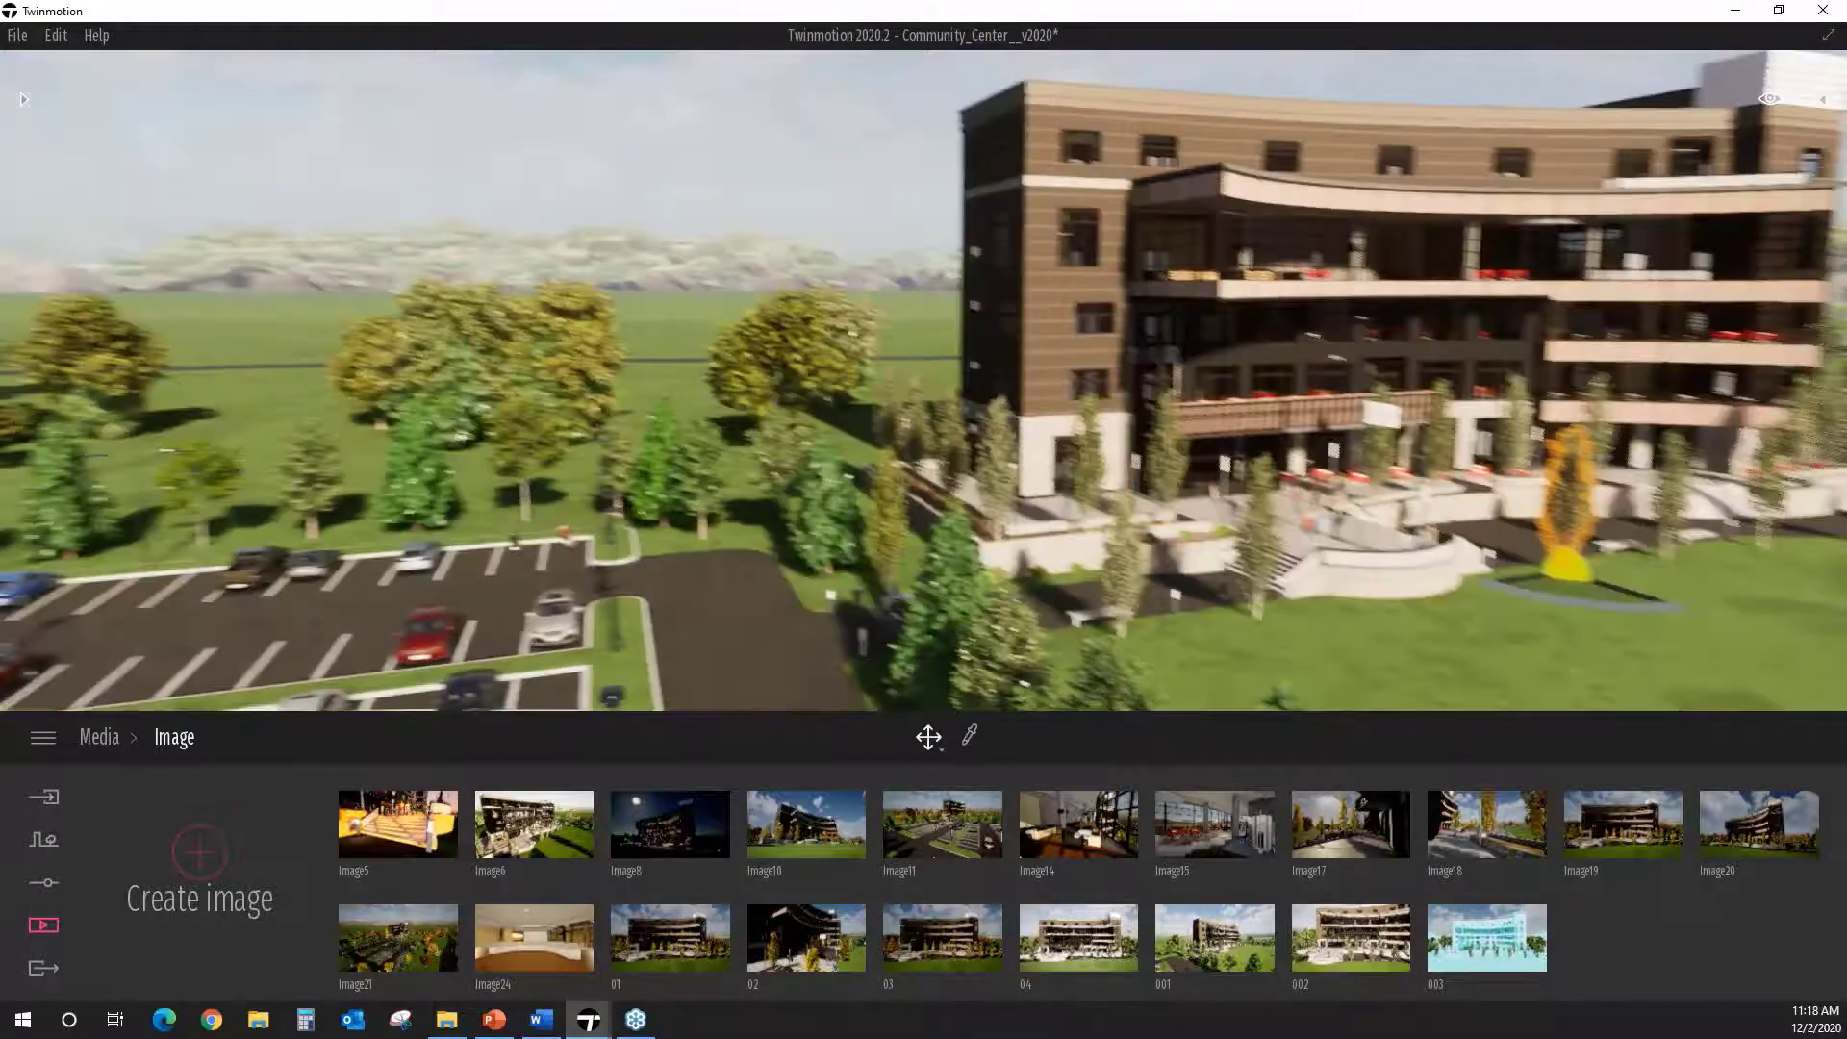
right_click_drag(731, 527, 1153, 541)
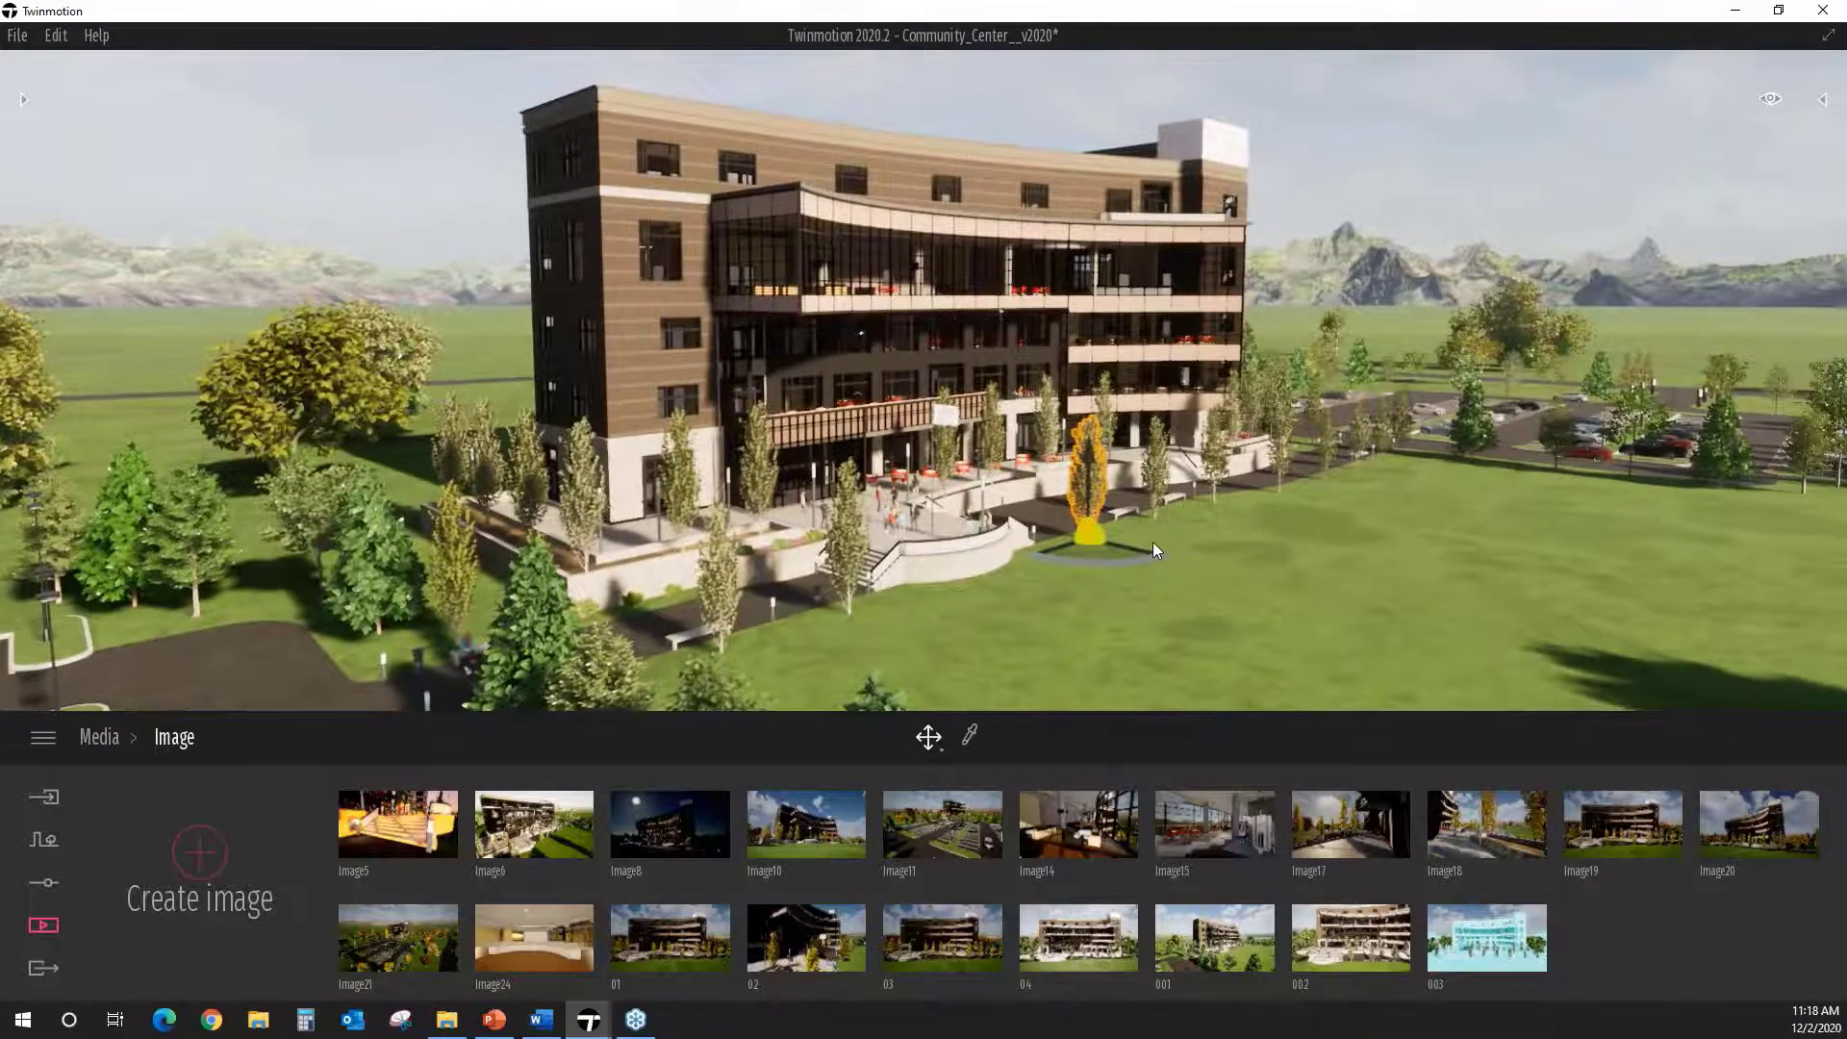
Step: Set image 001's time of day to 18:16, its month to May and its north offset to 55°
left_click(1210, 945)
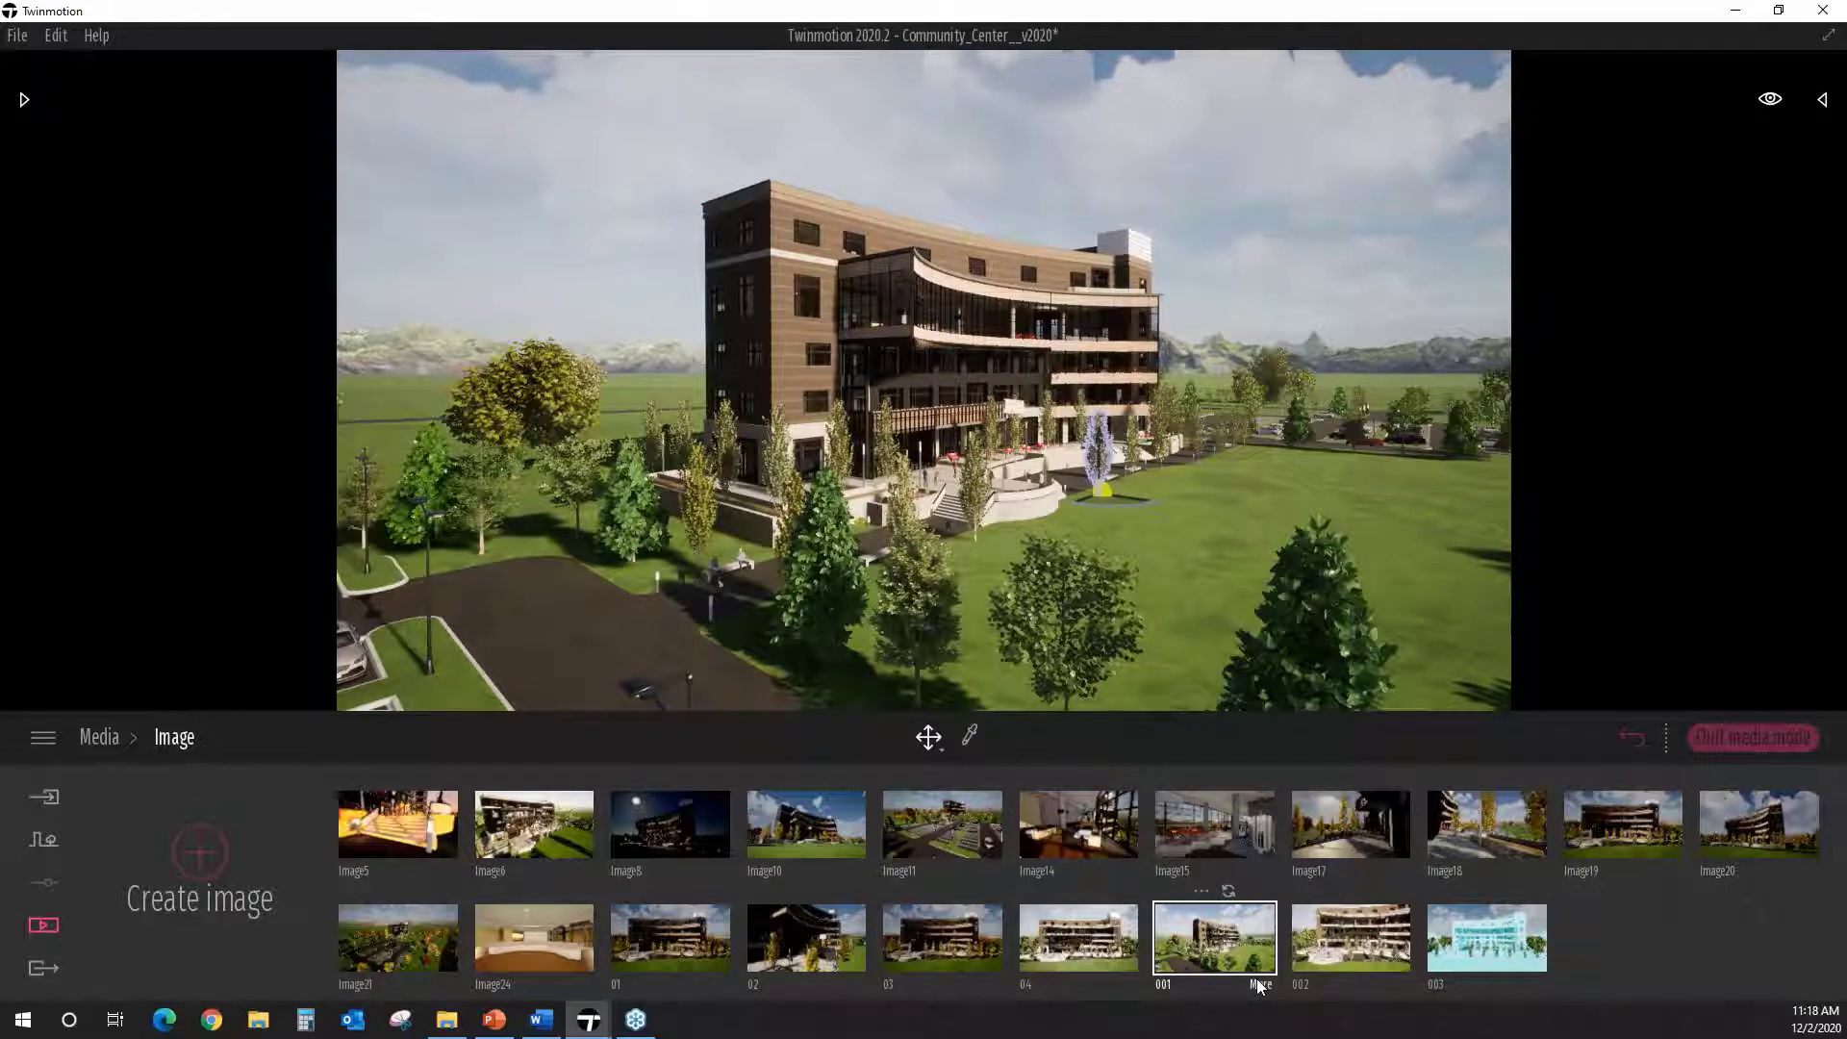
left_click(1259, 984)
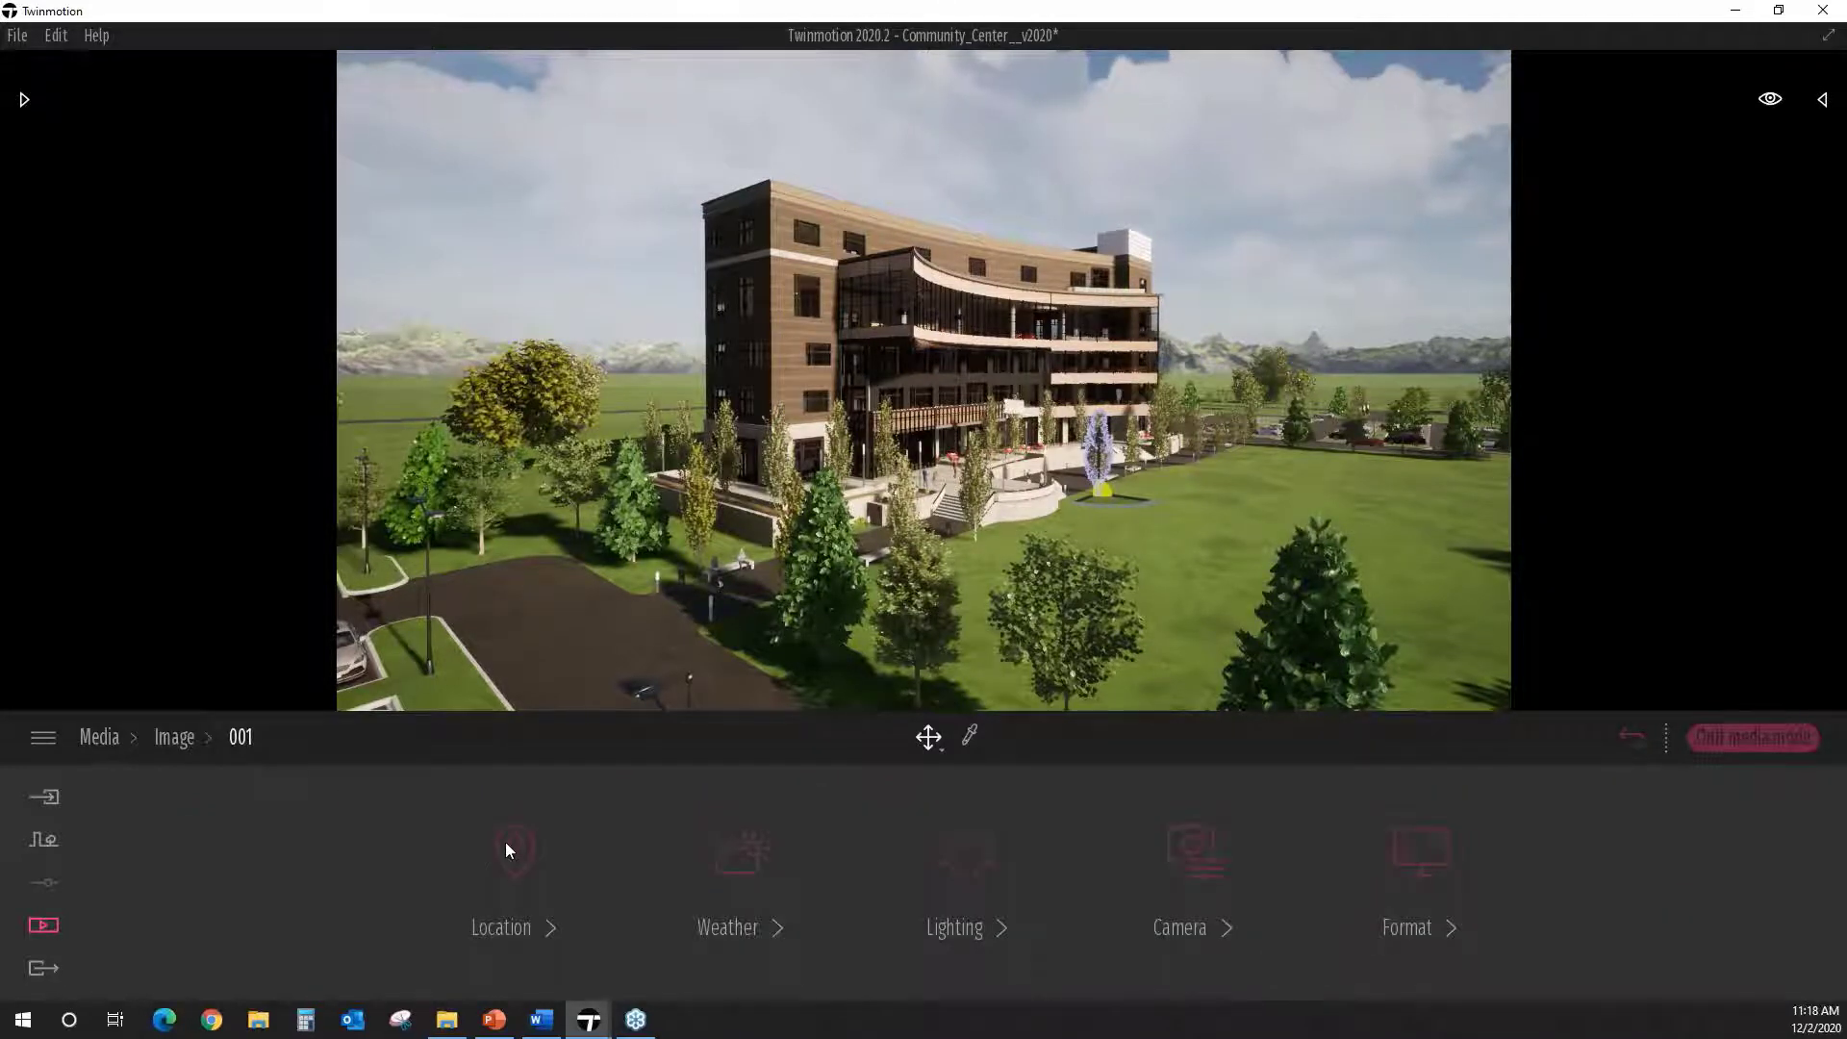
left_click(507, 846)
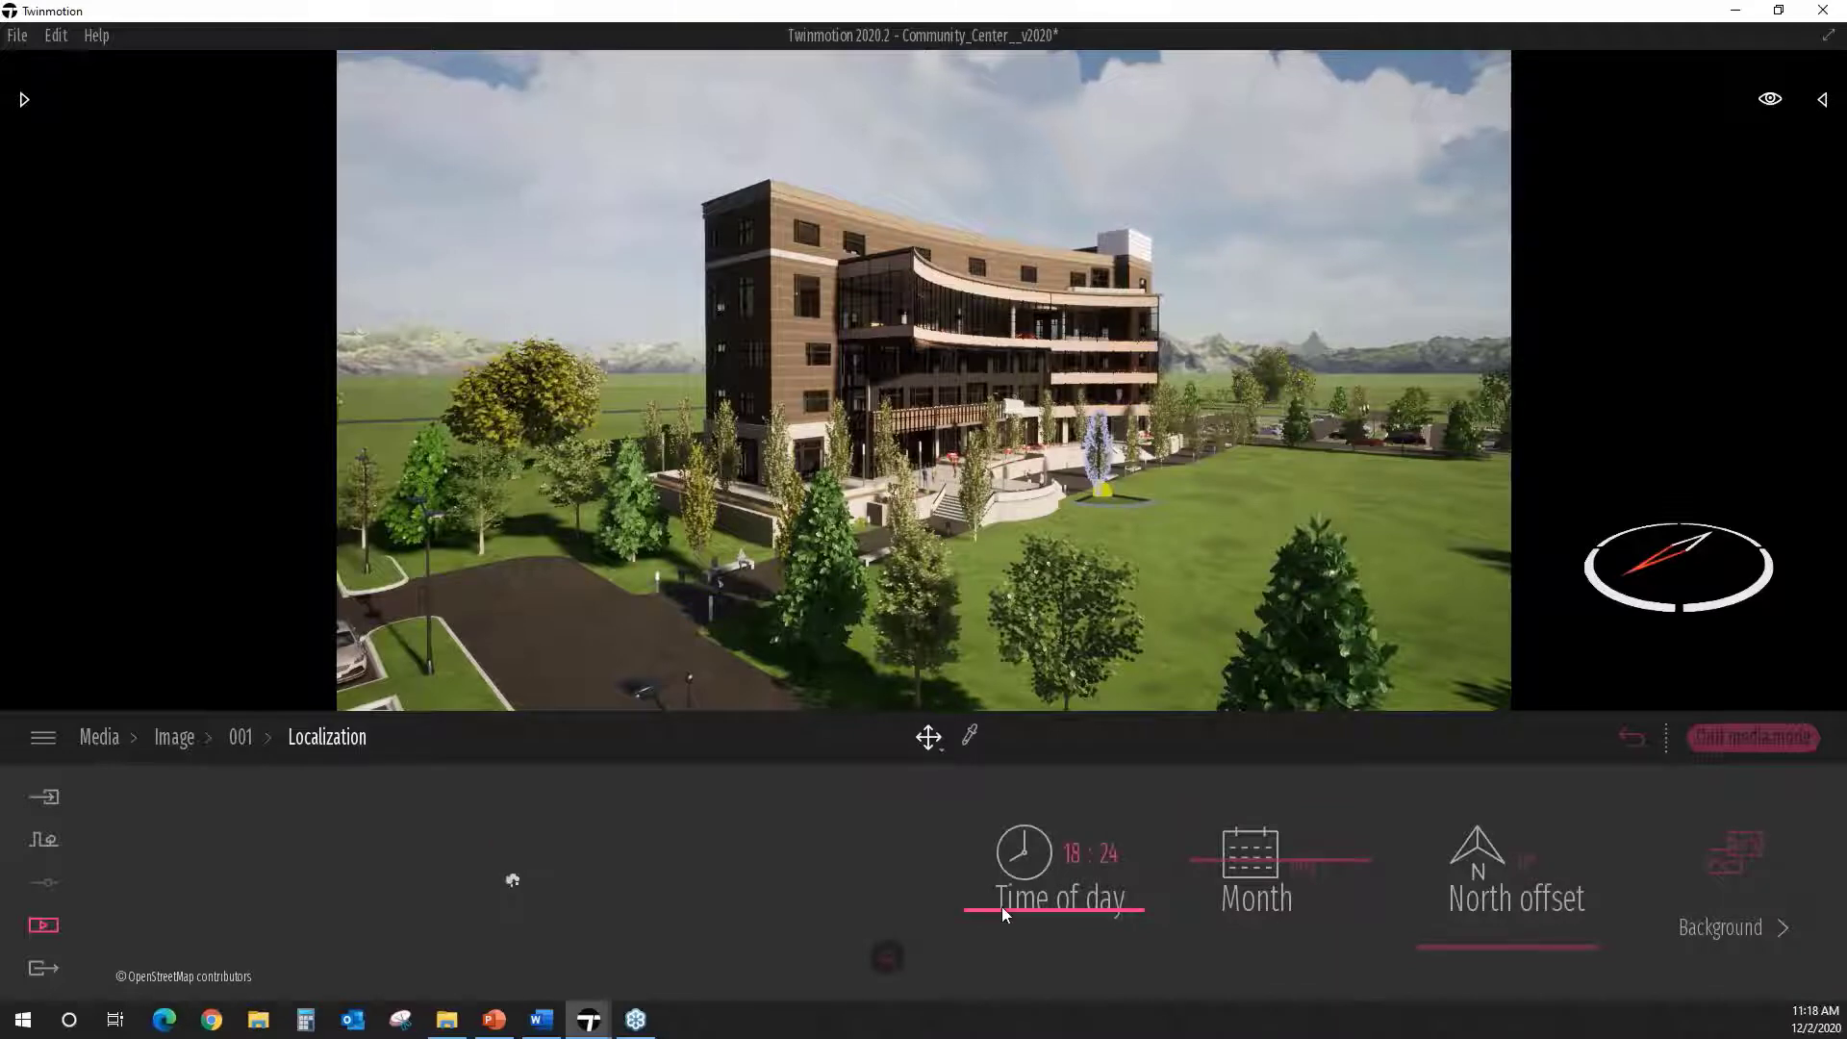
mouse_move(1007, 892)
left_mouse_down()
mouse_move(1015, 861)
mouse_move(1027, 916)
left_mouse_up()
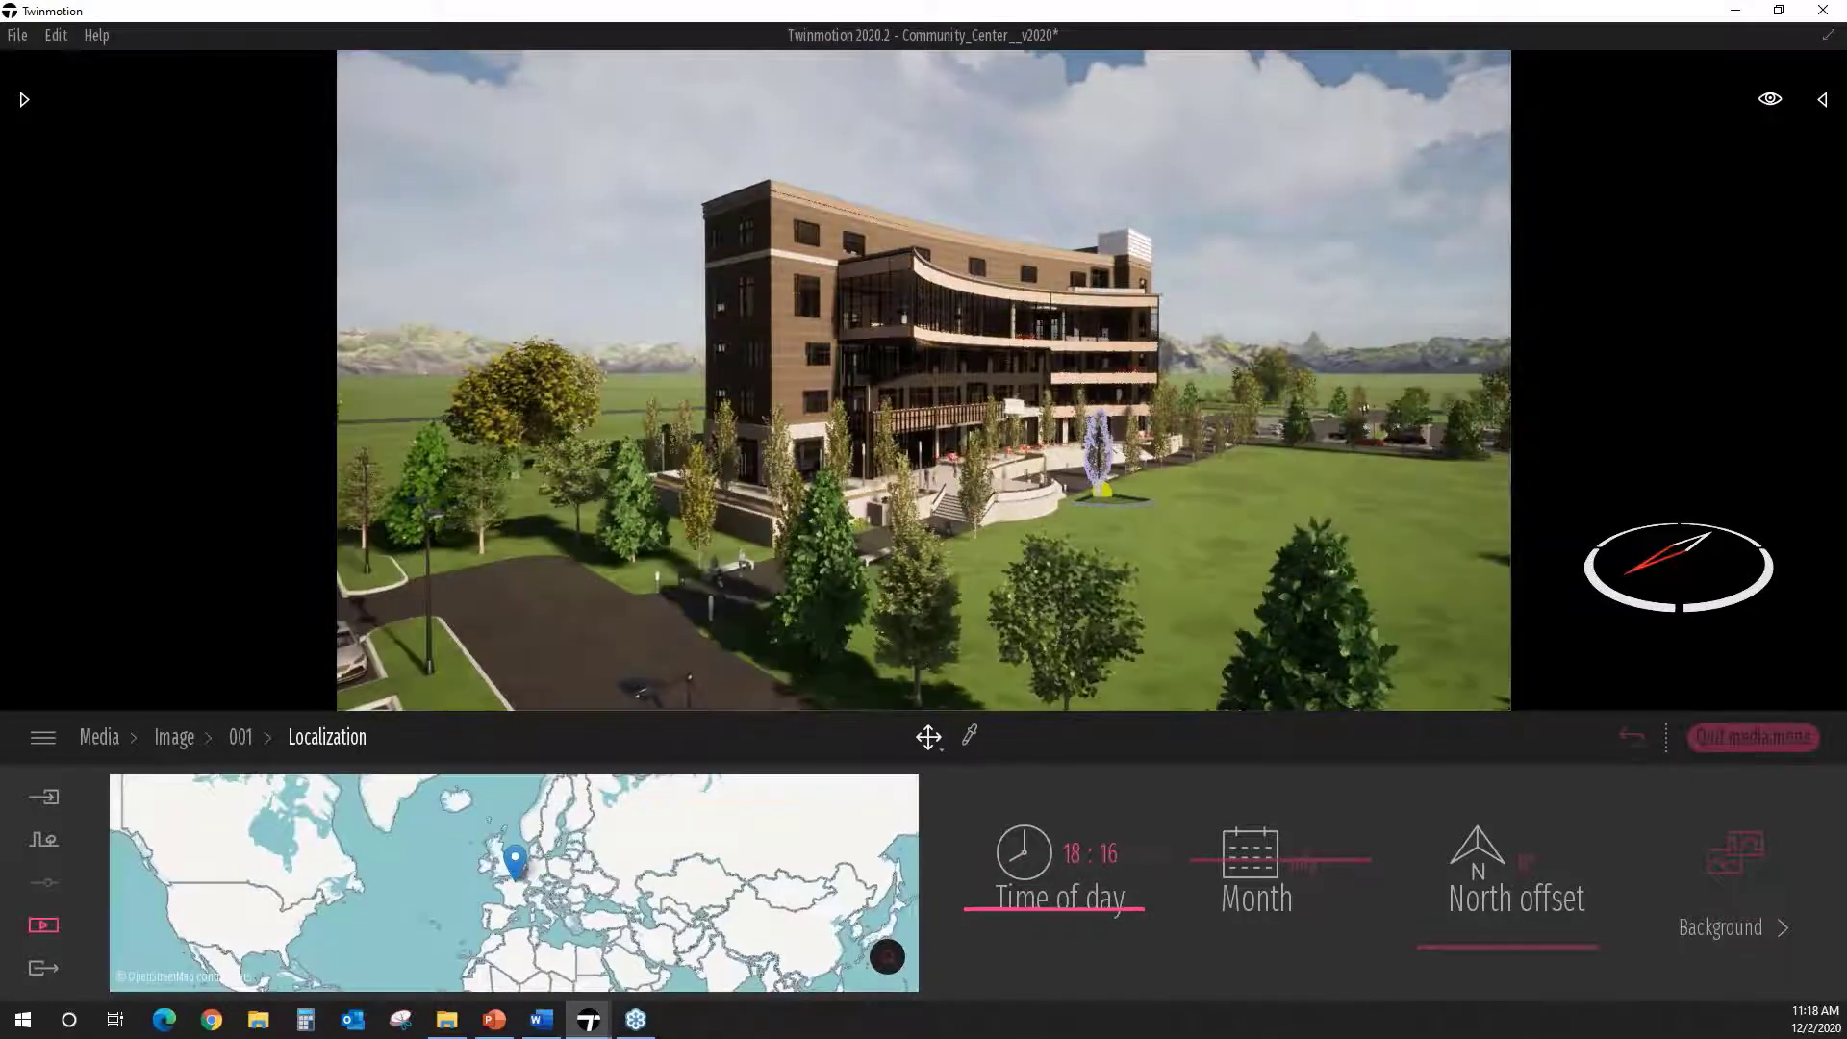
left_click_drag(1200, 858, 1228, 887)
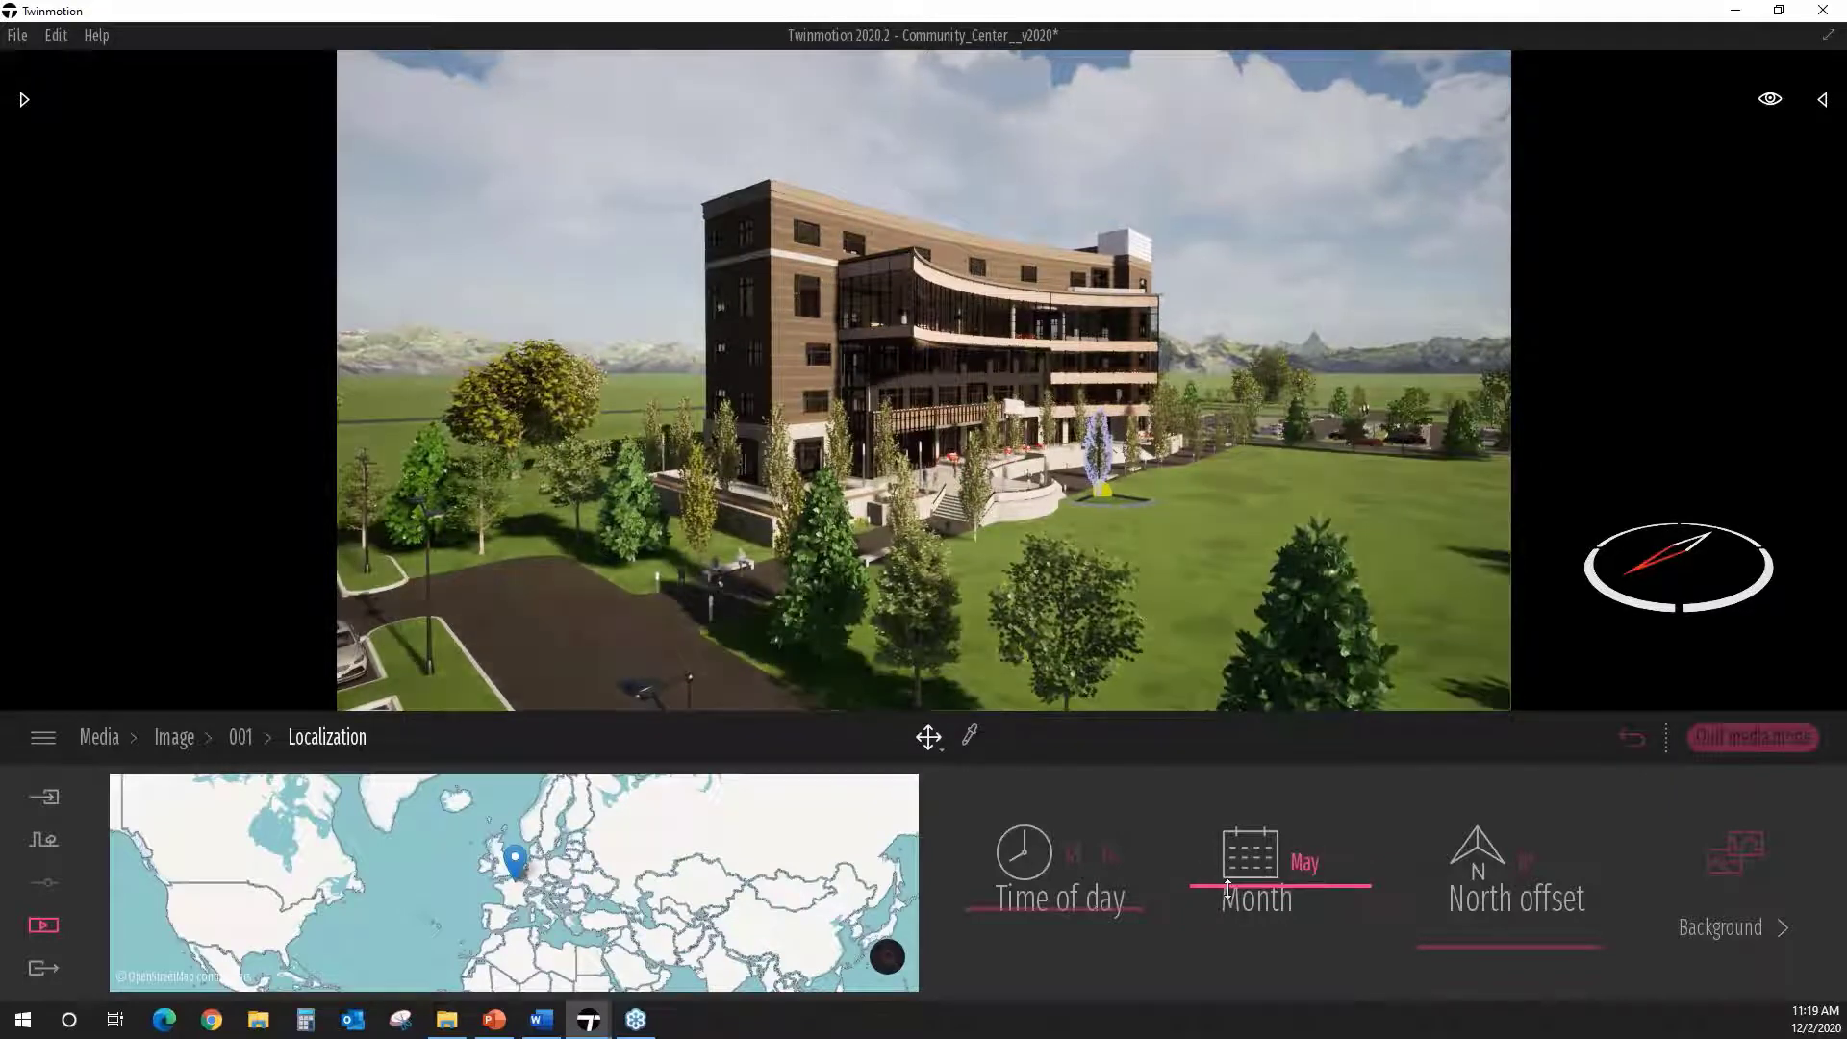
mouse_move(1456, 949)
left_mouse_down()
mouse_move(1474, 898)
mouse_move(1472, 925)
left_mouse_up()
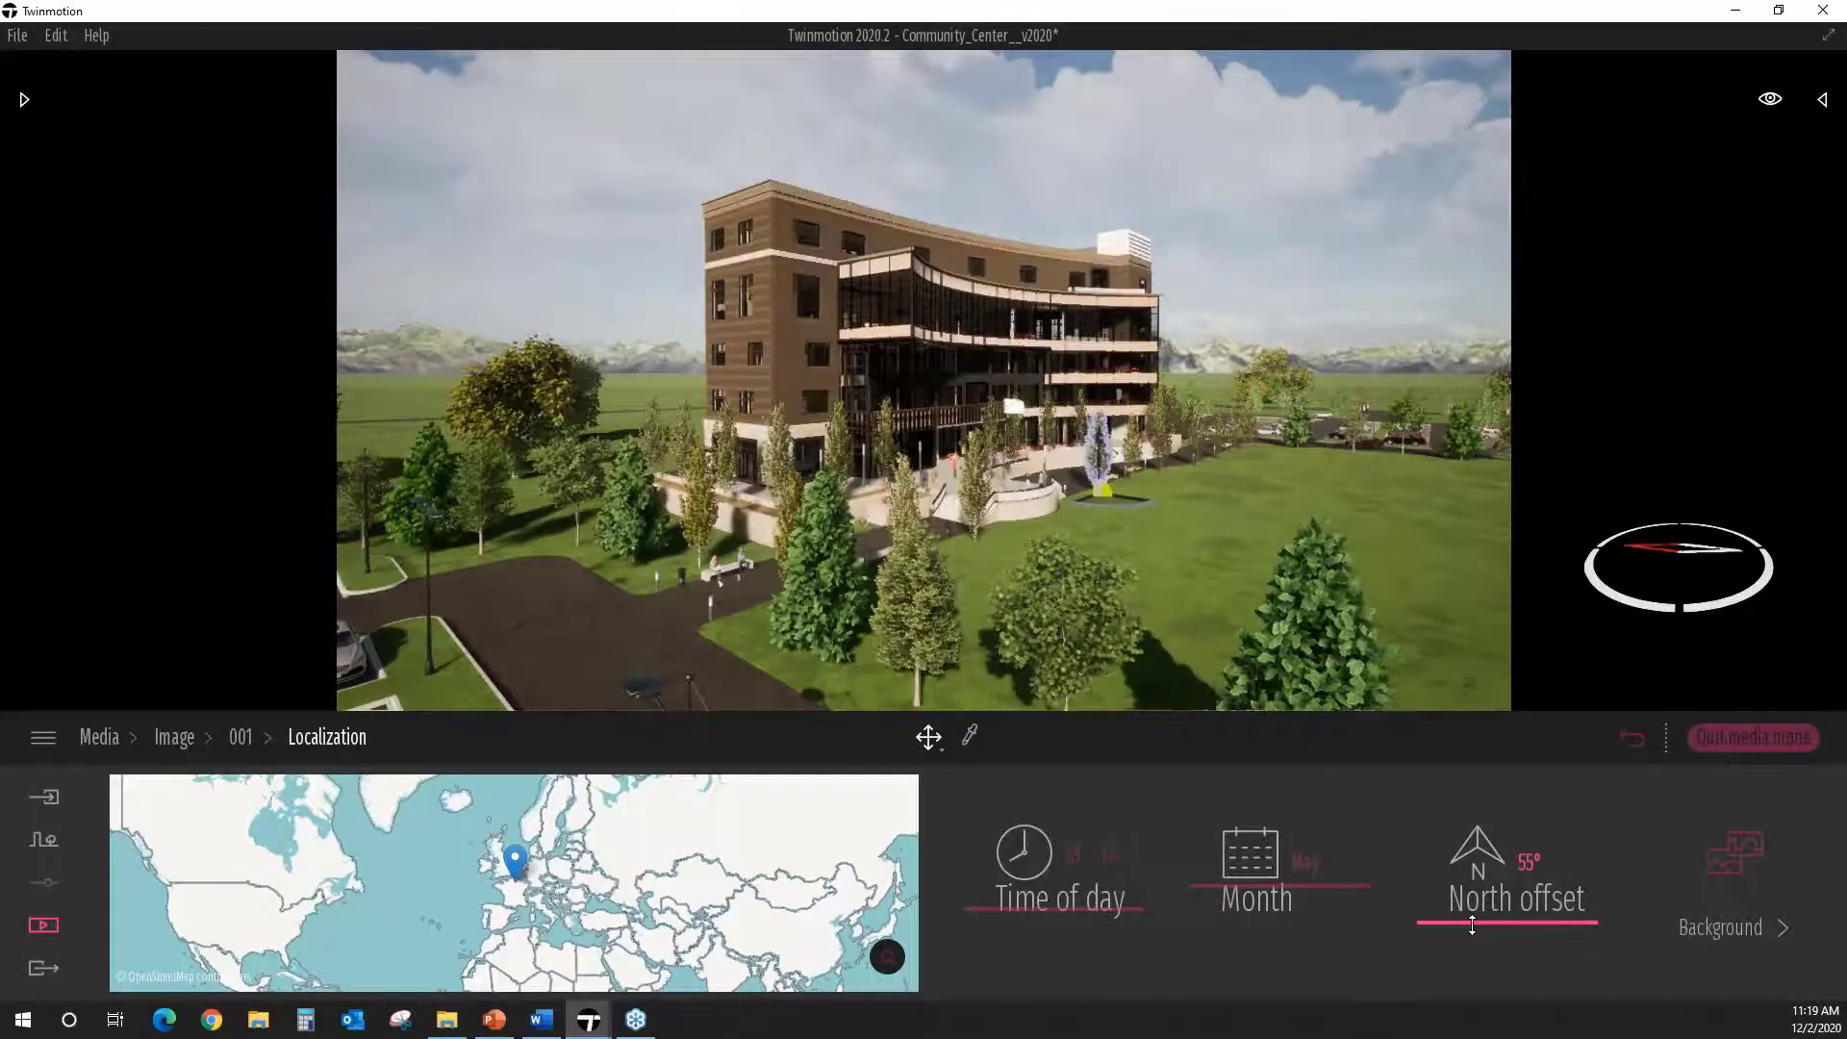
Step: Search the location map for "san fran" and set image 001's geographic location to San Francisco
left_click(894, 957)
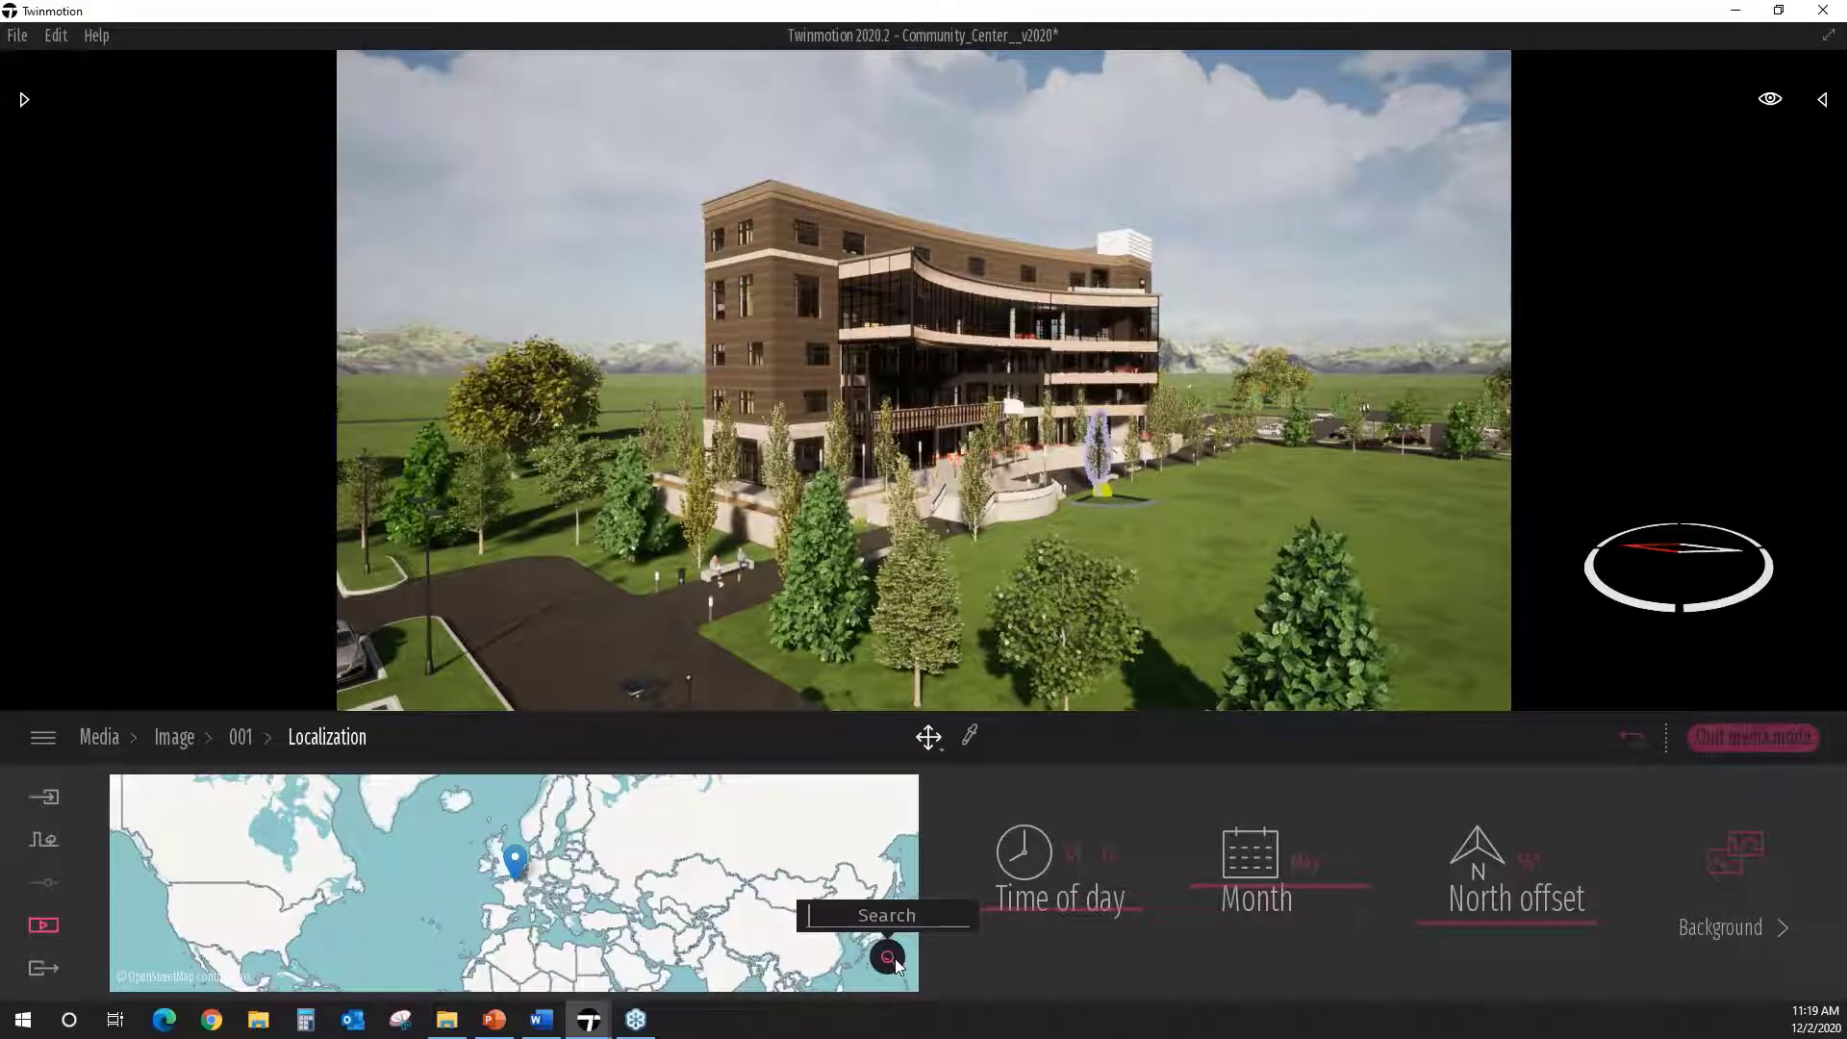
type("san fran")
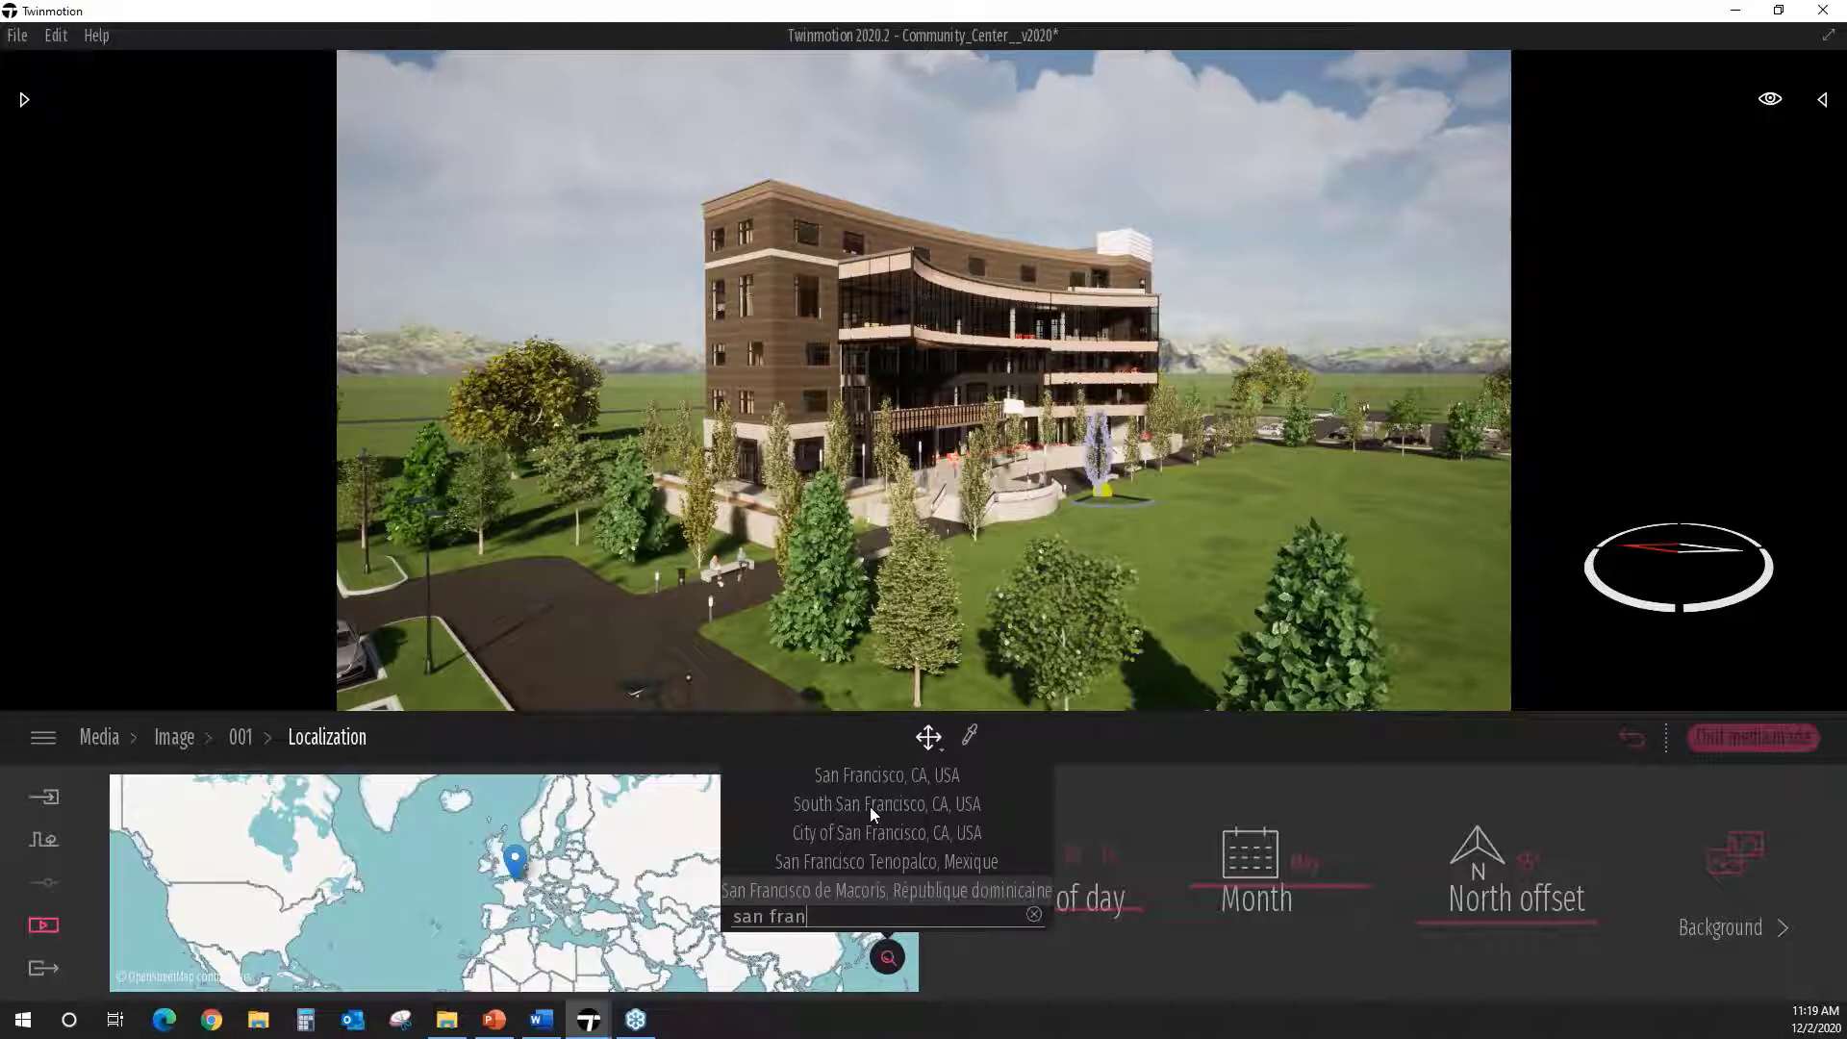
left_click(869, 806)
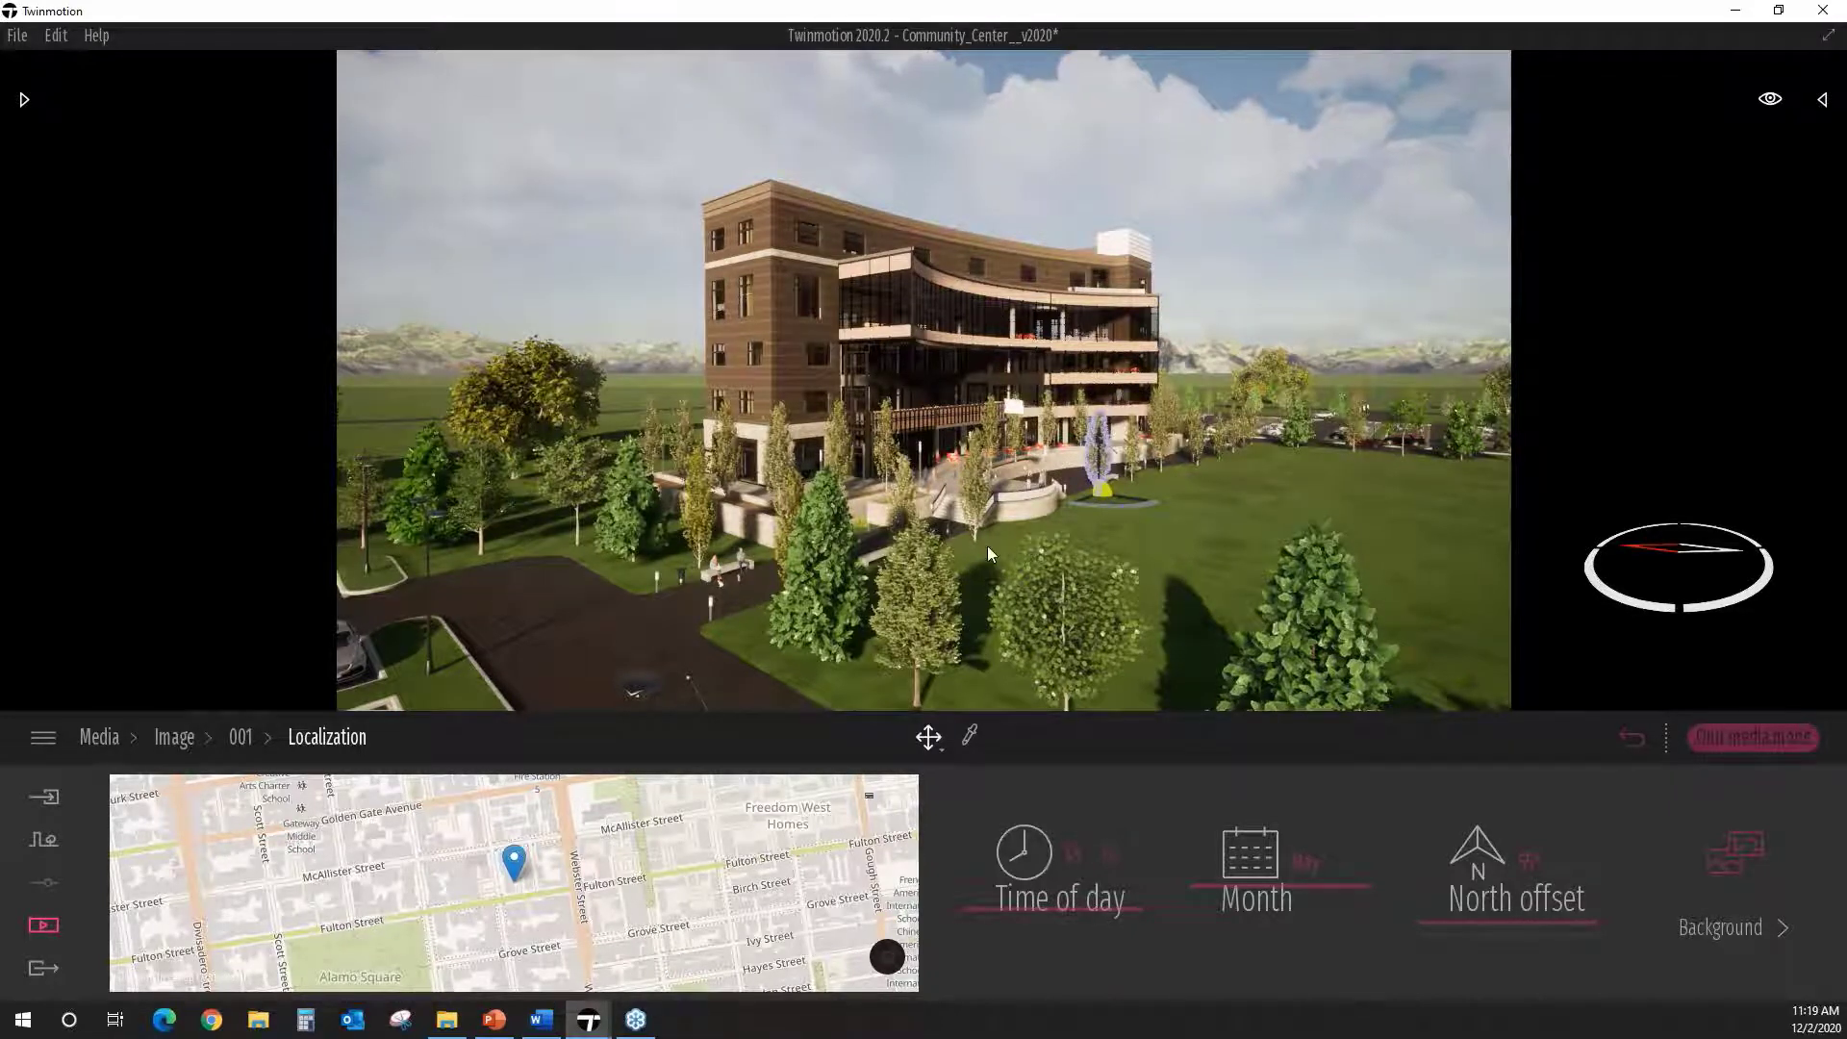
Step: Go from image 001's location settings to its weather settings and set the weather to a fully sunny, cloudless sky
left_click(273, 741)
left_click(739, 853)
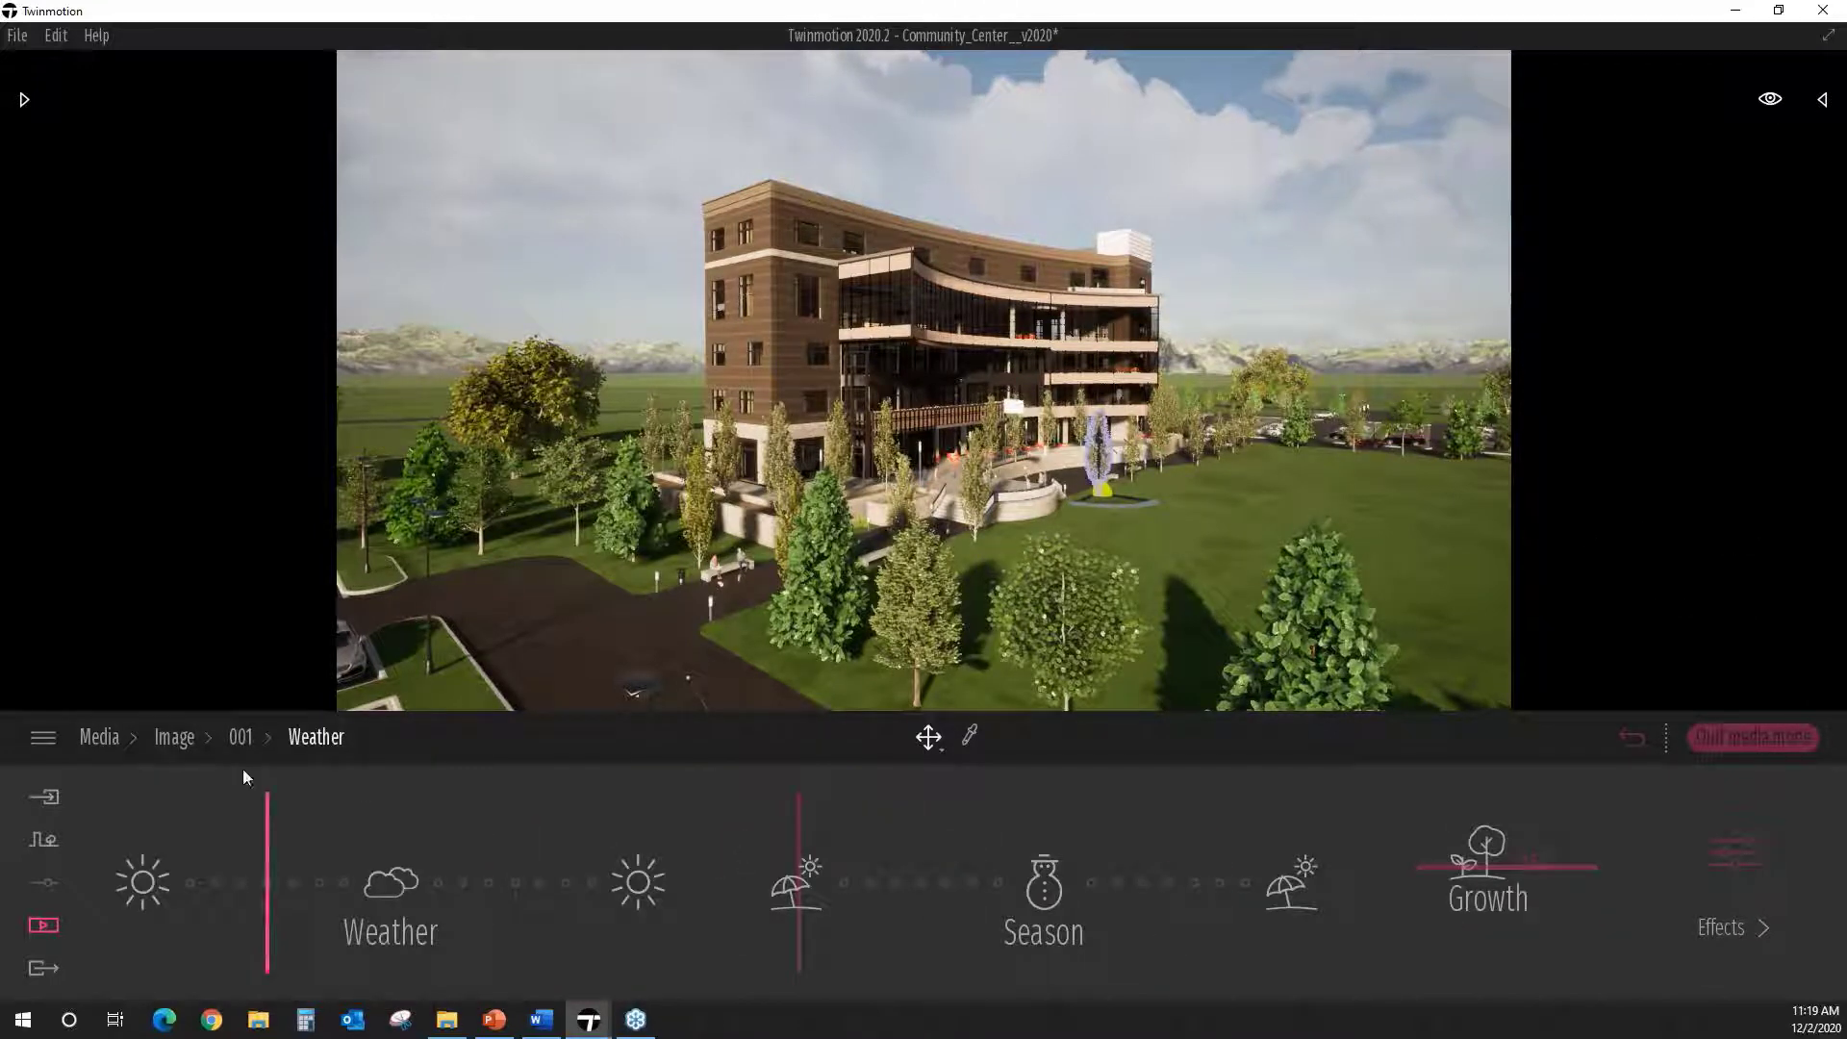
left_click(242, 739)
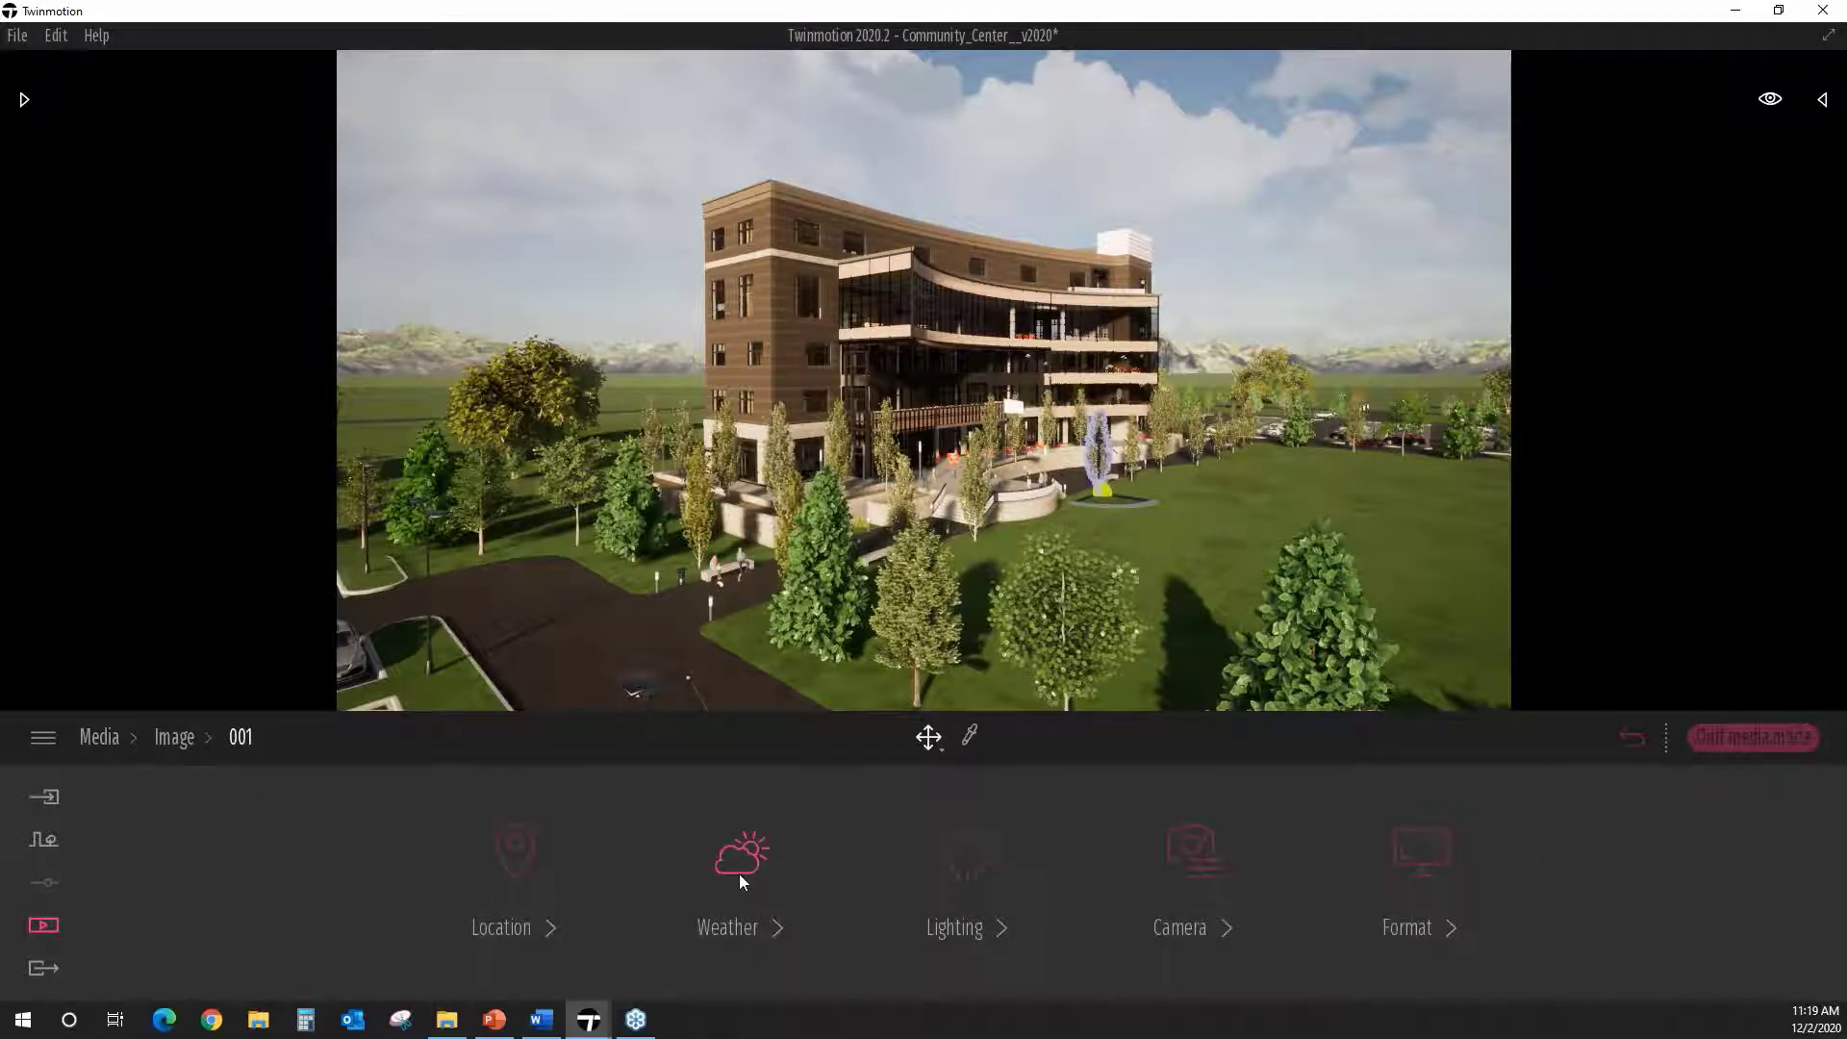
left_click(741, 878)
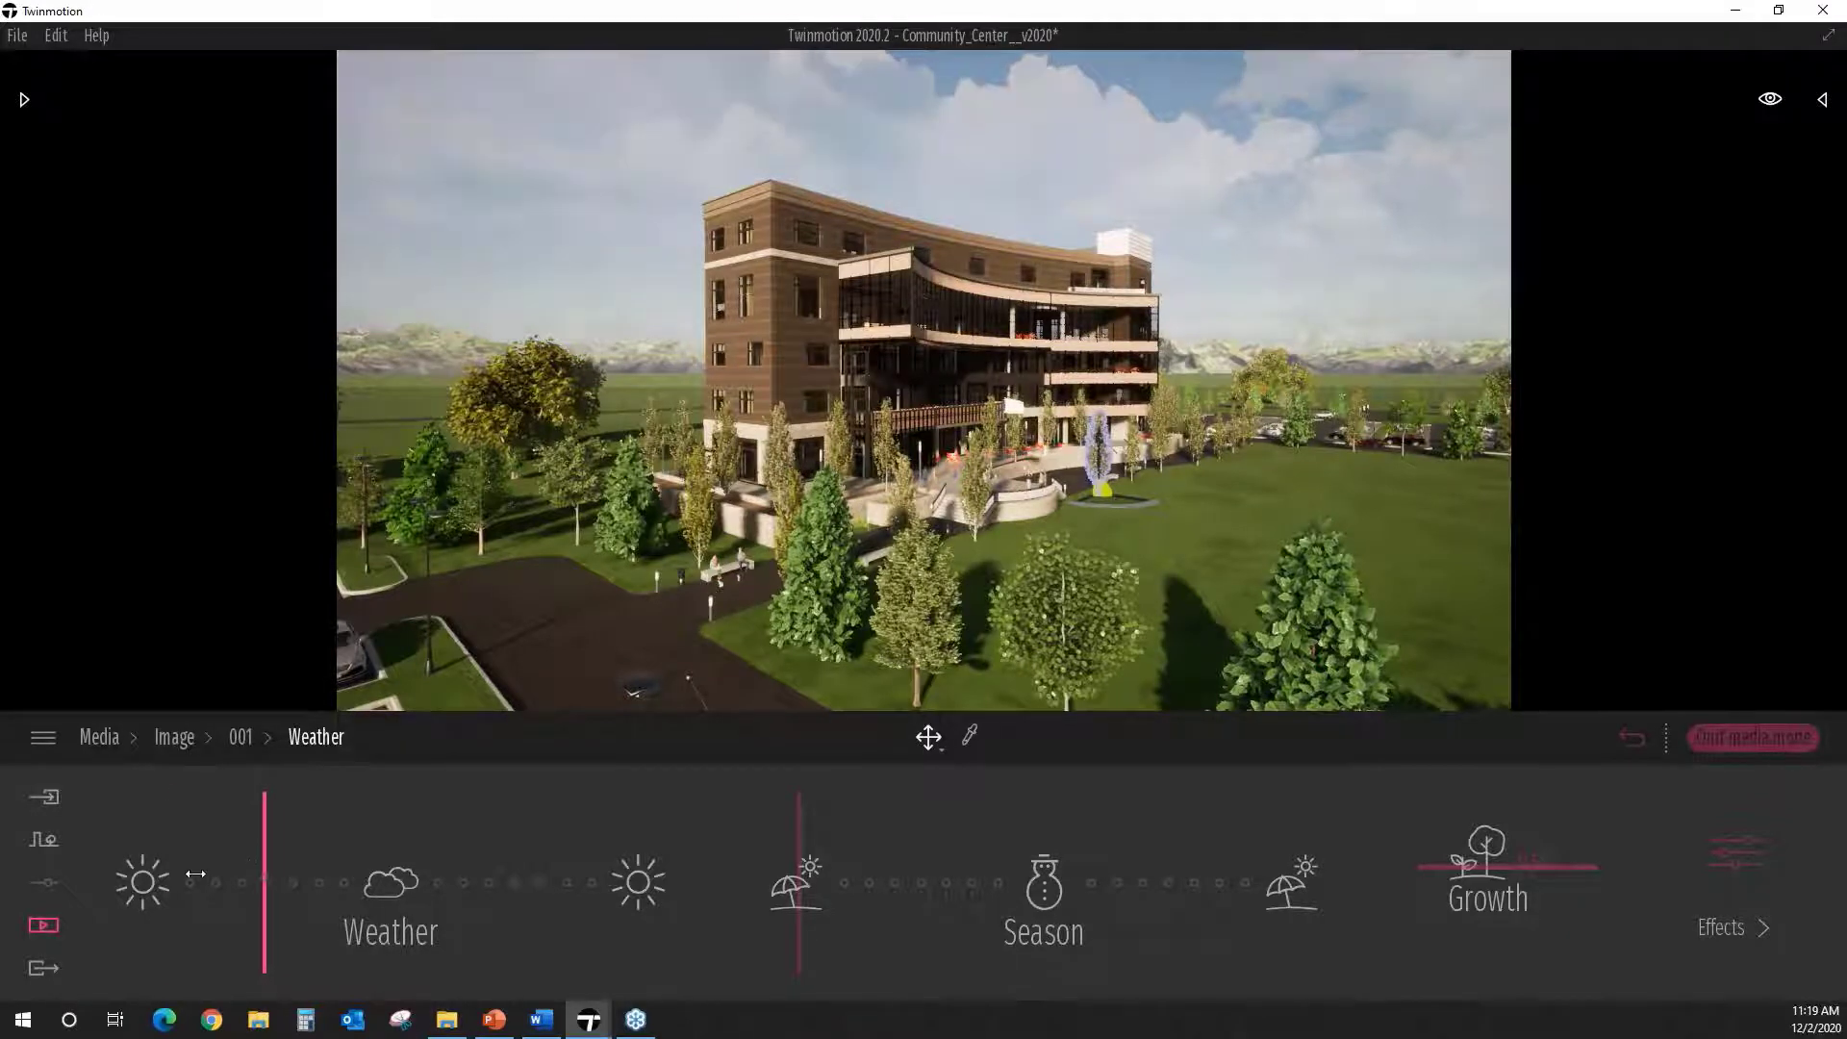
left_click_drag(196, 873, 125, 893)
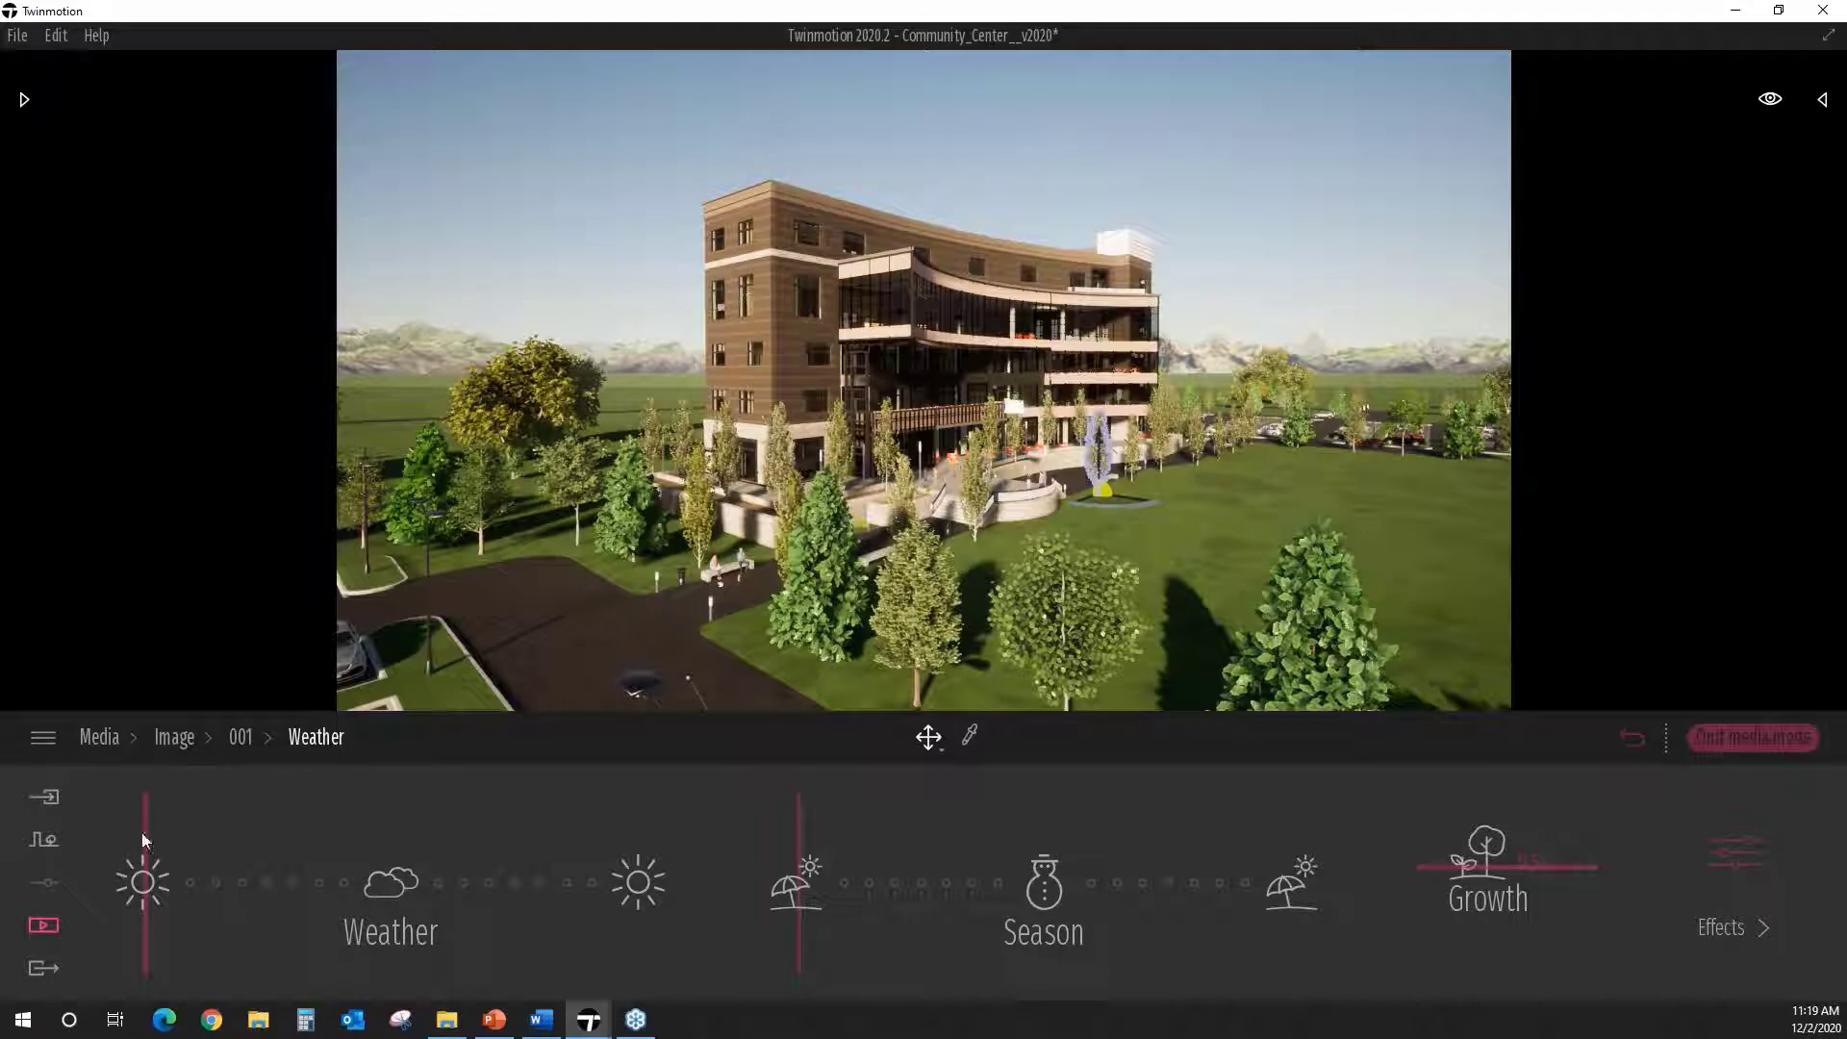
Step: Try progressively rainier weather up to full overcast on image 001, and restore the fully sunny sky
left_click_drag(176, 845, 326, 901)
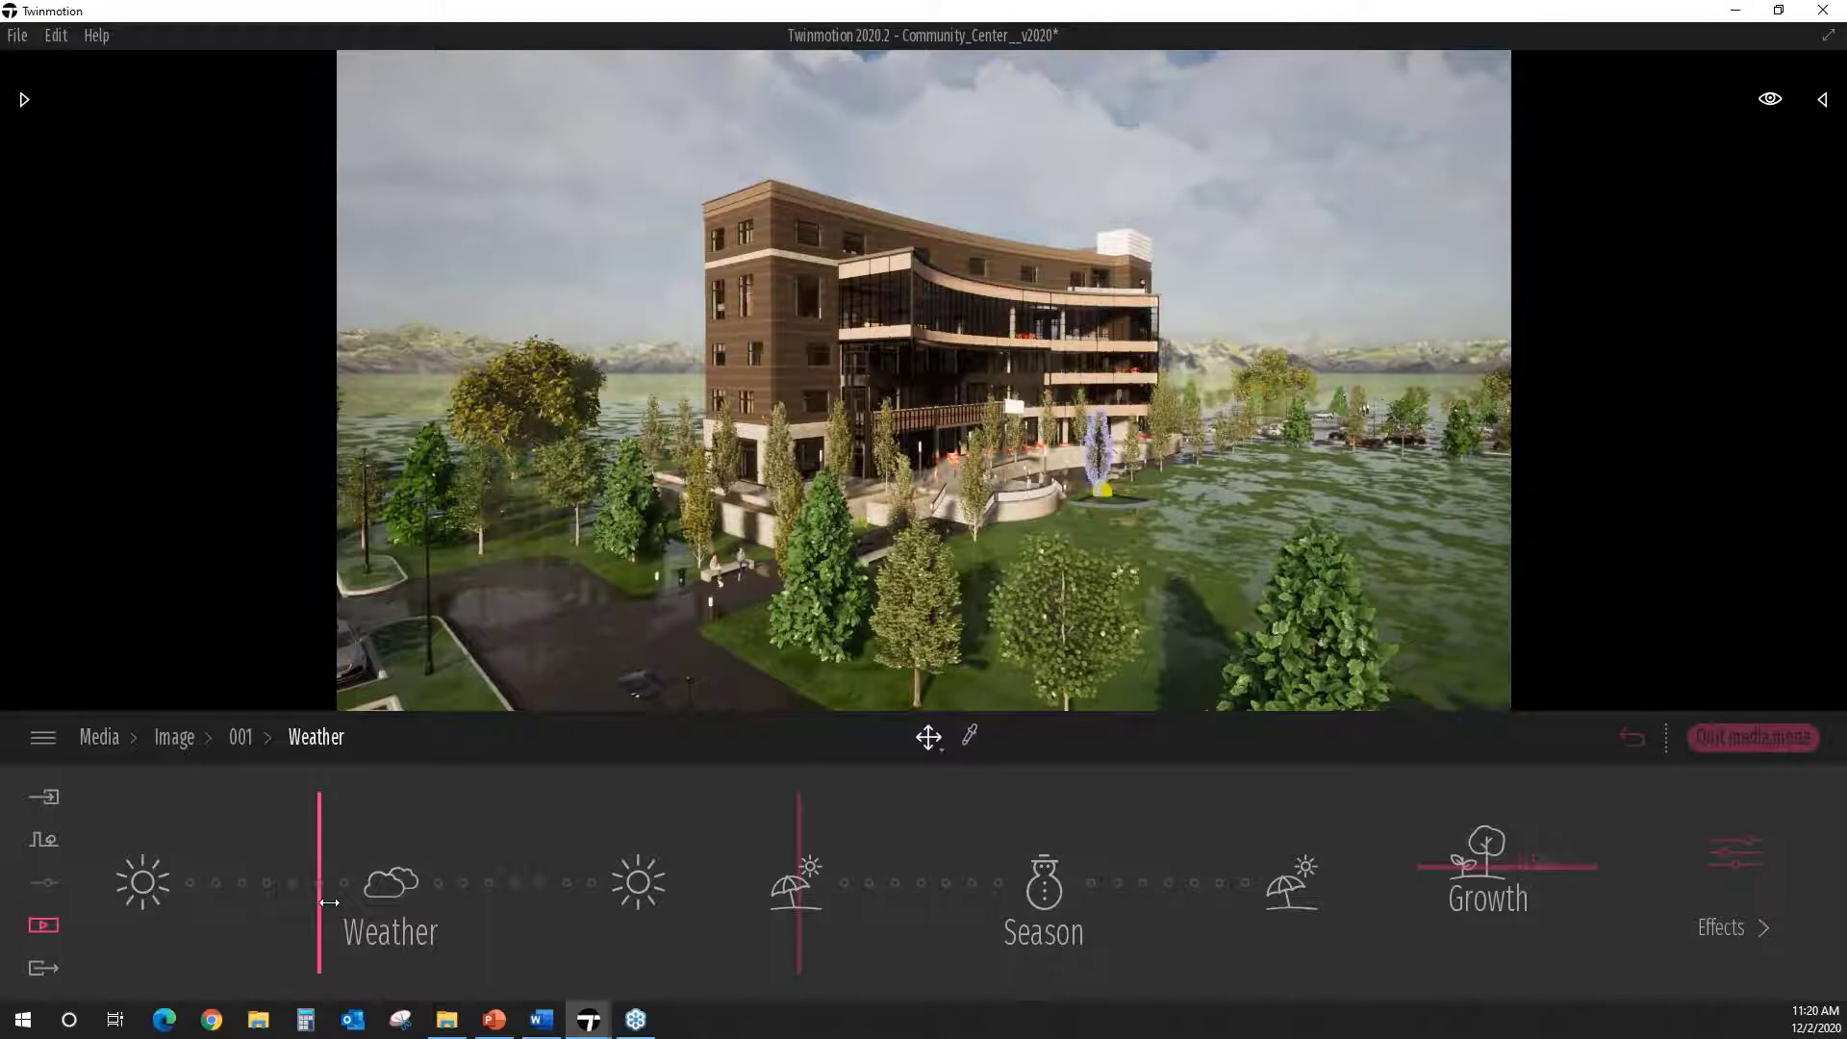
left_click(329, 901)
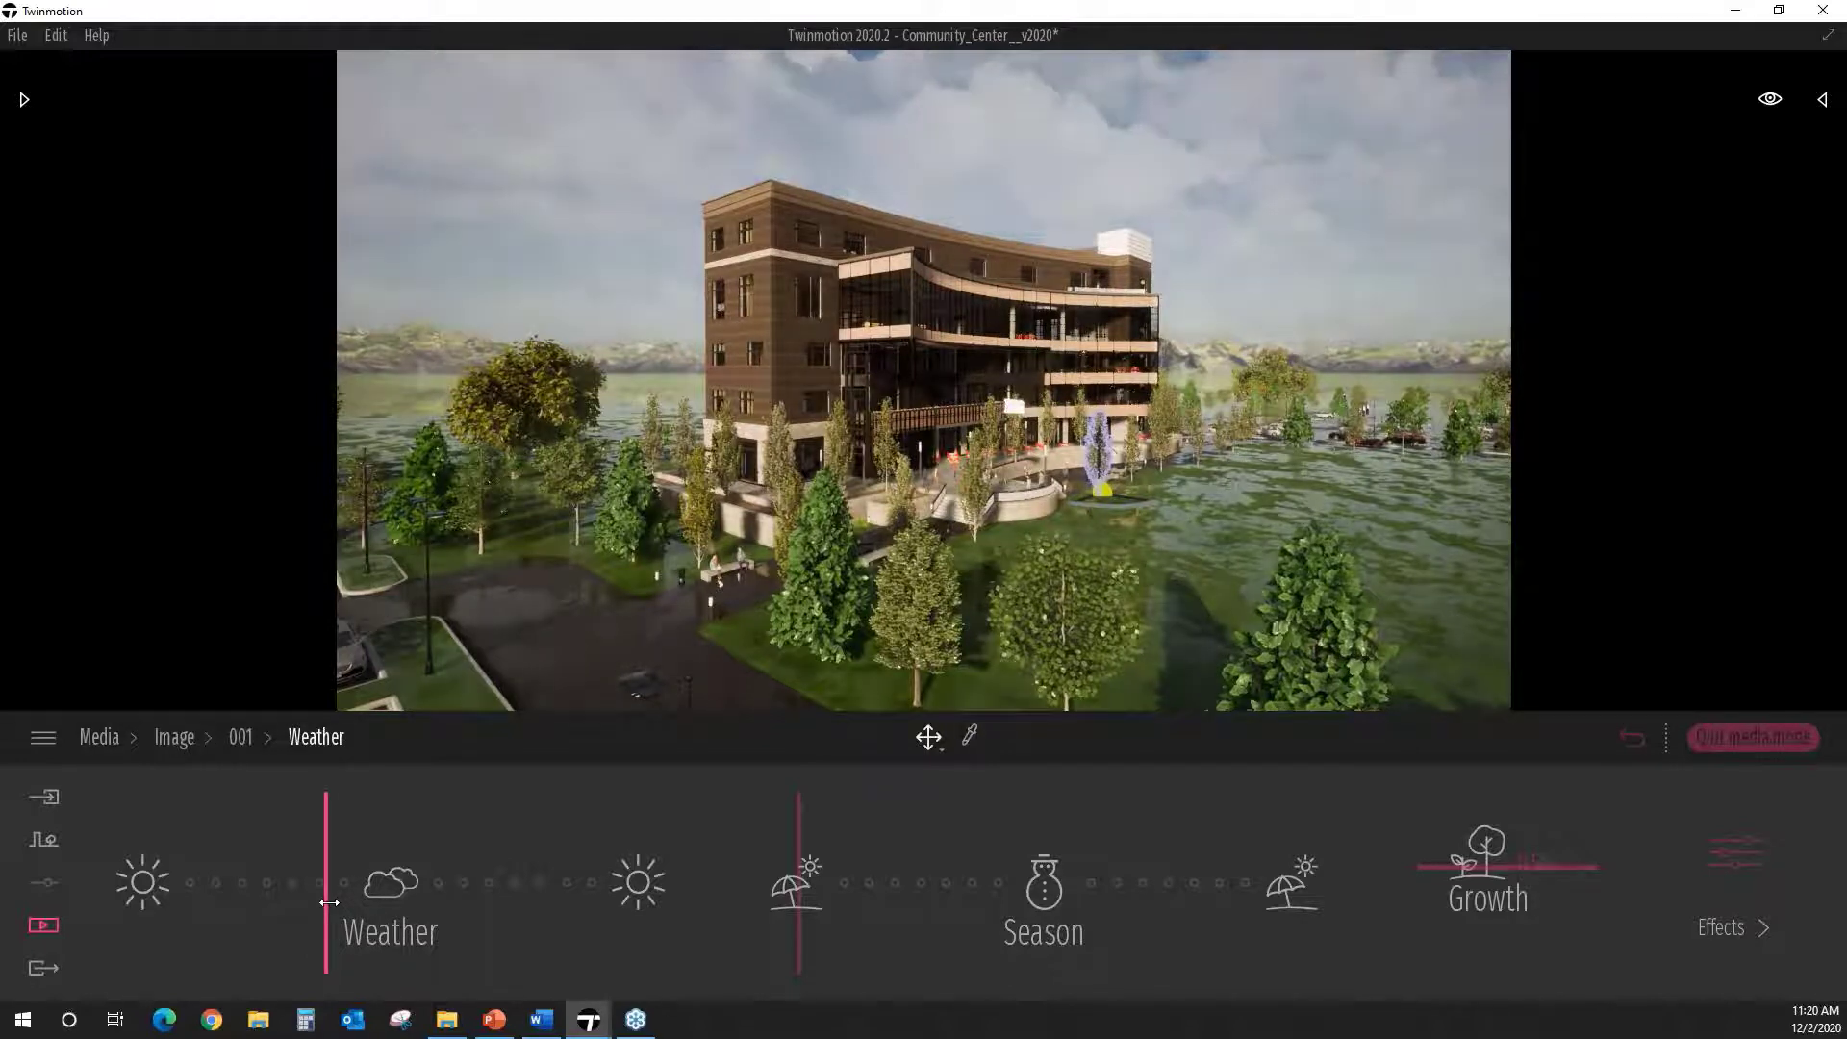
left_click(388, 904)
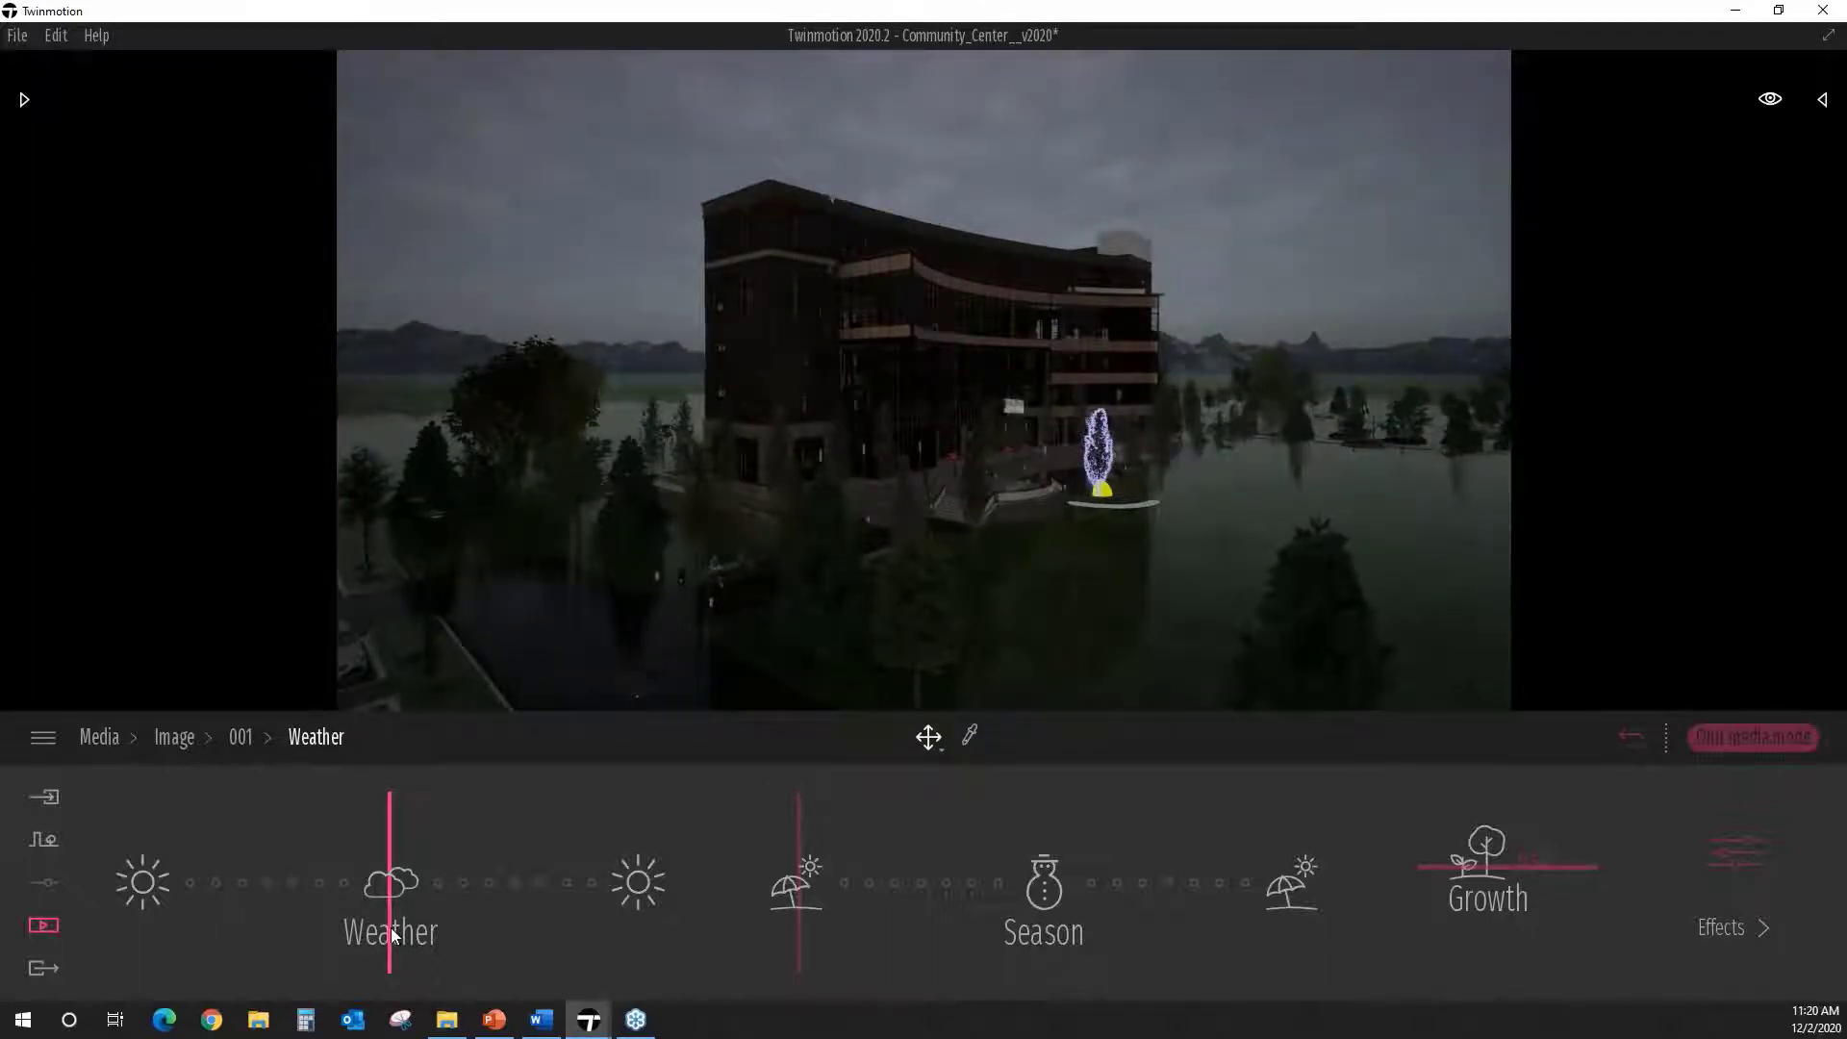
left_click_drag(391, 935, 72, 932)
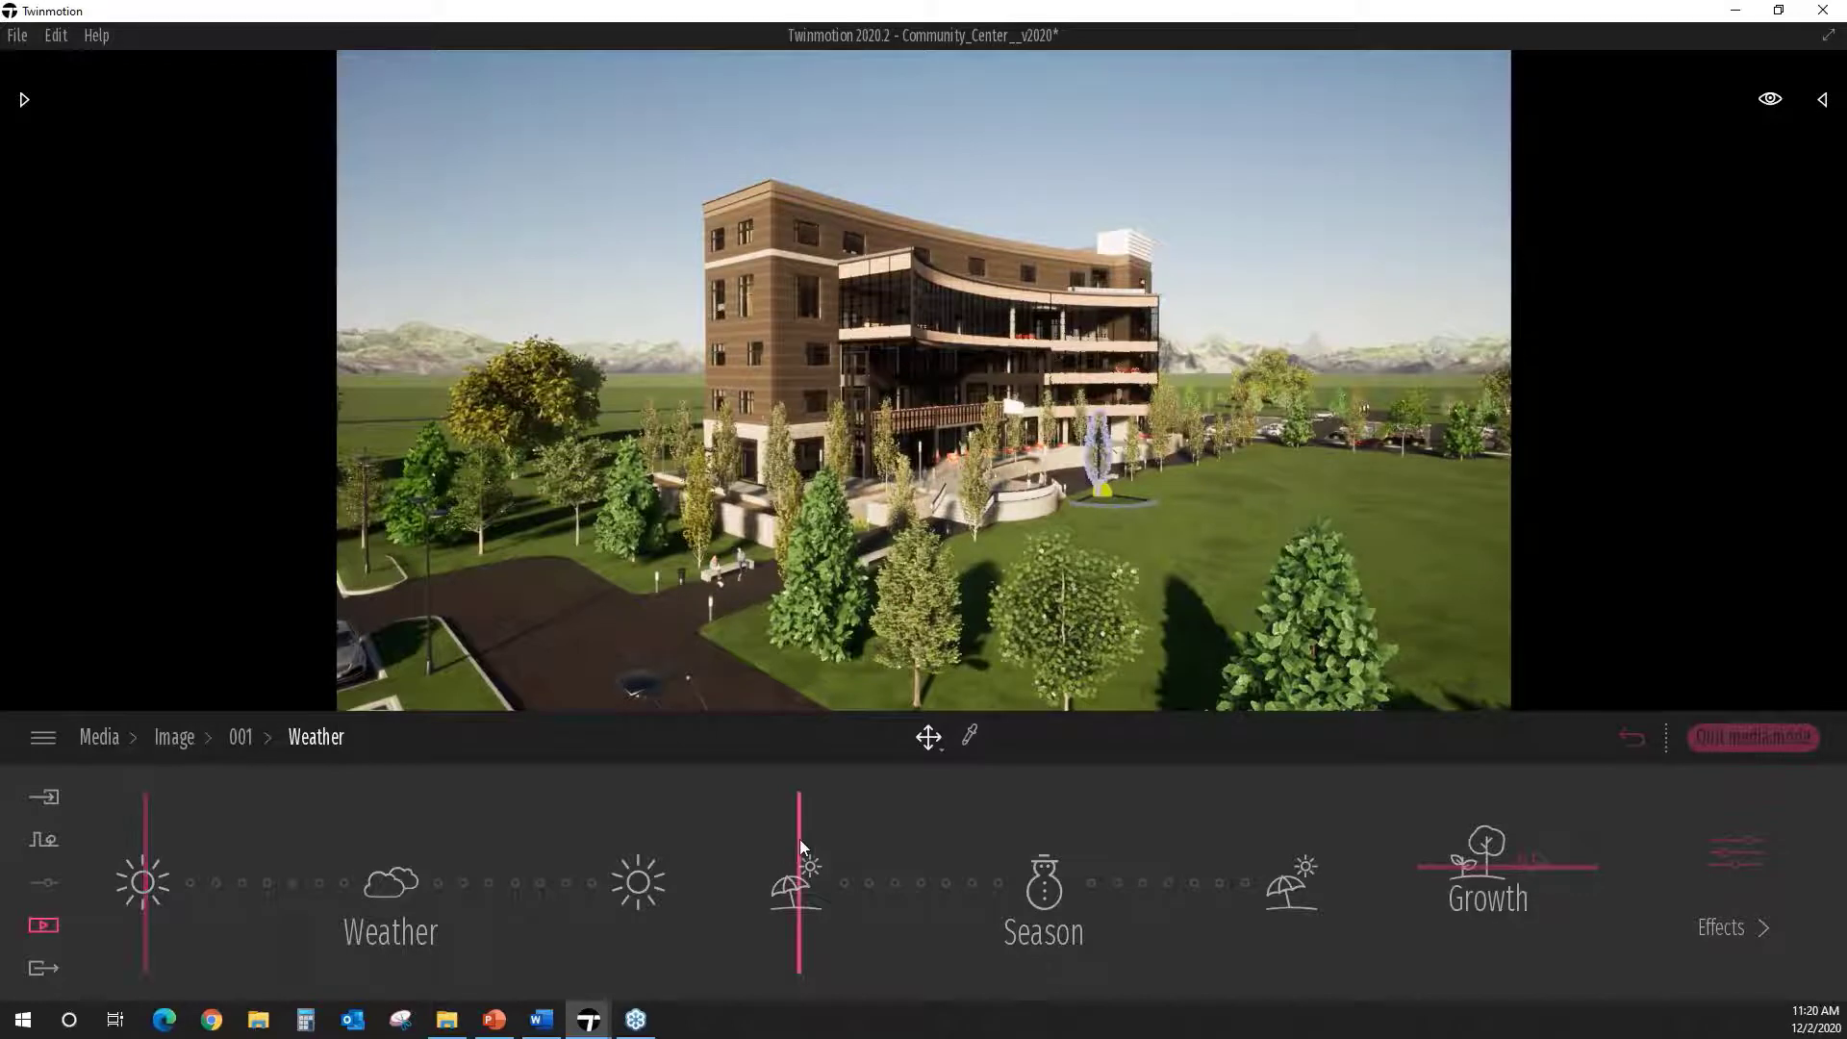
Step: Try the winter season on image 001 and shift its weather to full overcast for heavy snowfall
mouse_move(801, 839)
left_mouse_down()
mouse_move(861, 869)
mouse_move(1033, 872)
left_mouse_up()
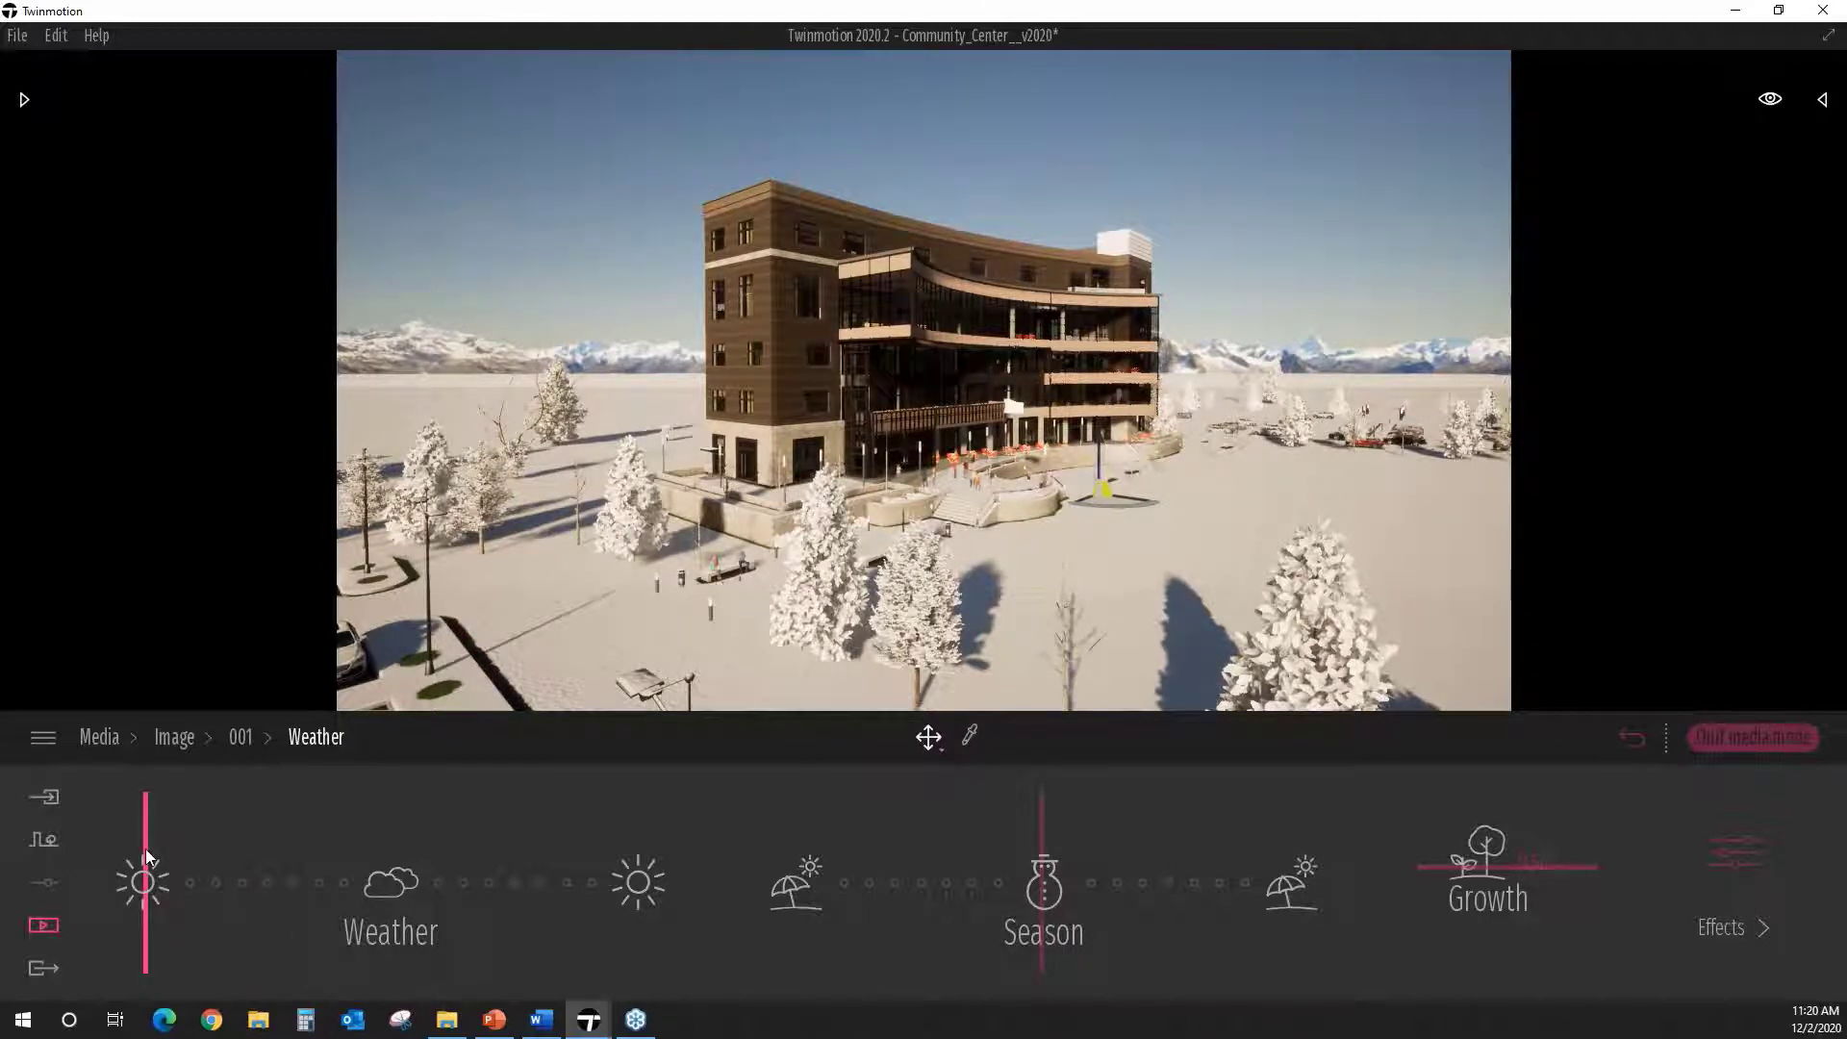
left_click_drag(150, 856, 359, 885)
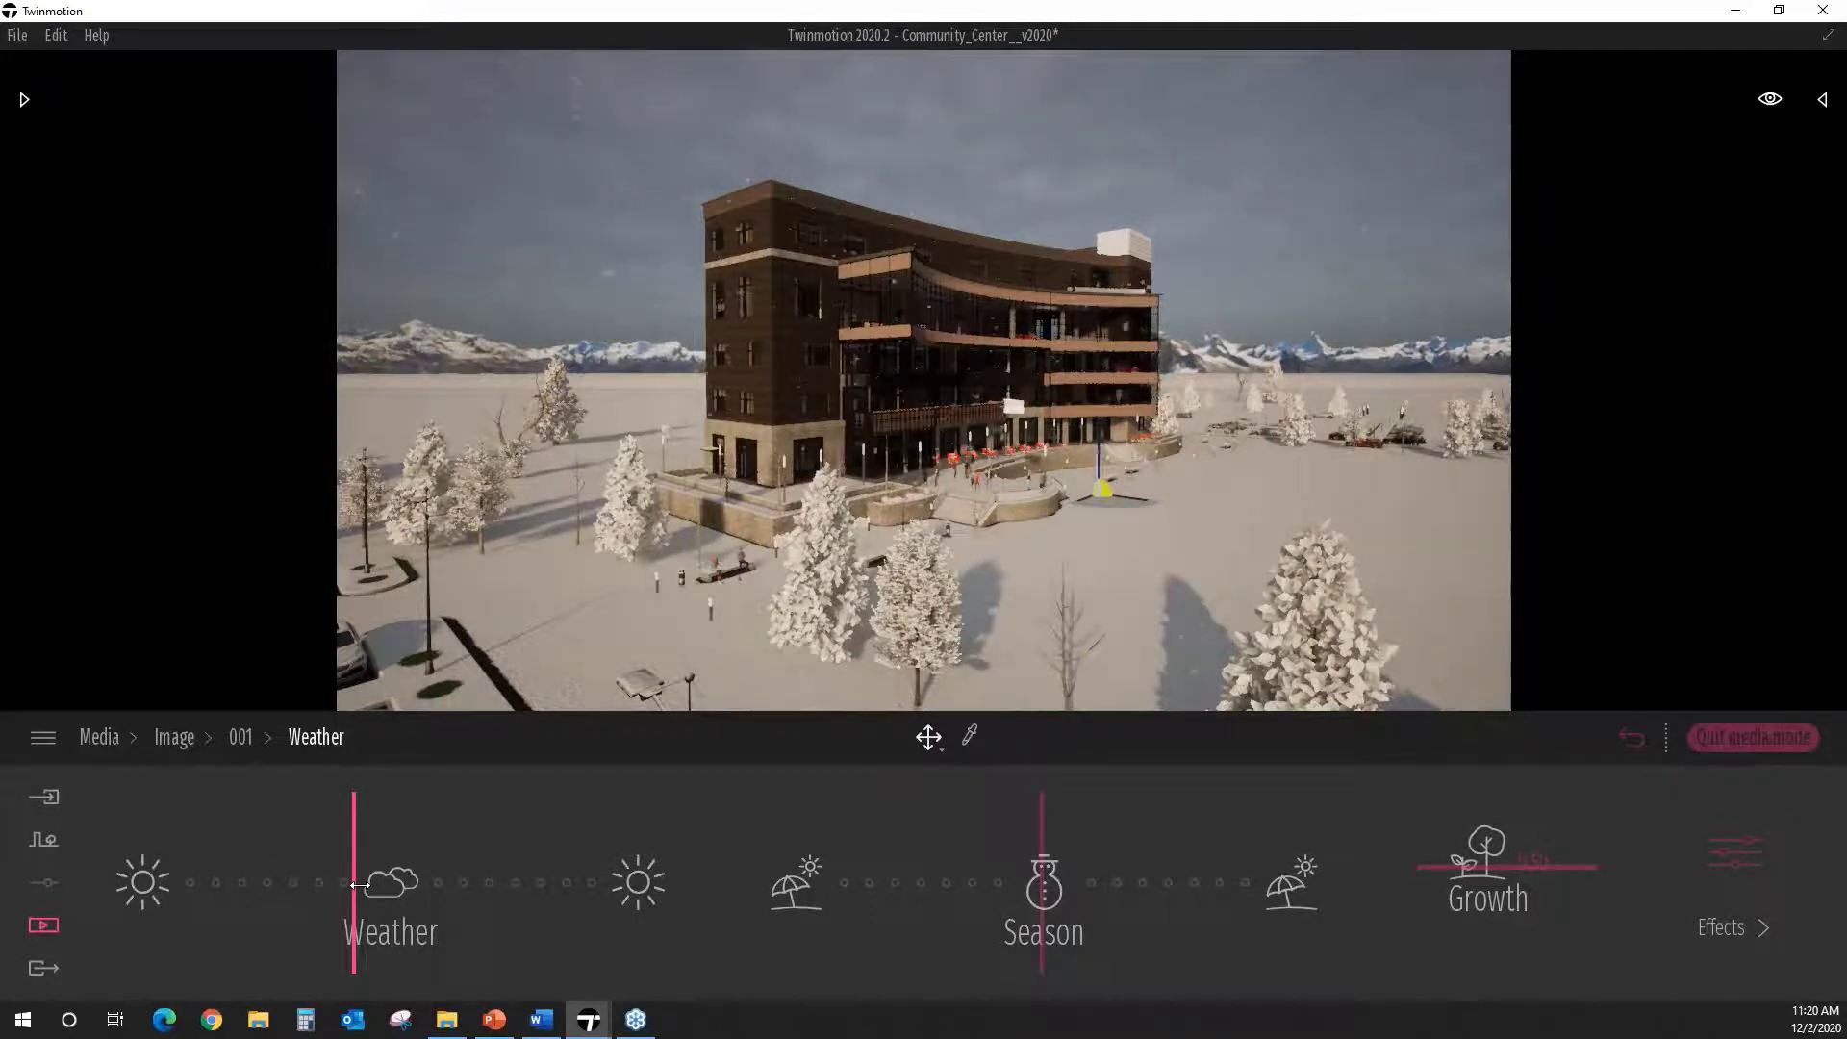
left_click_drag(366, 885, 389, 892)
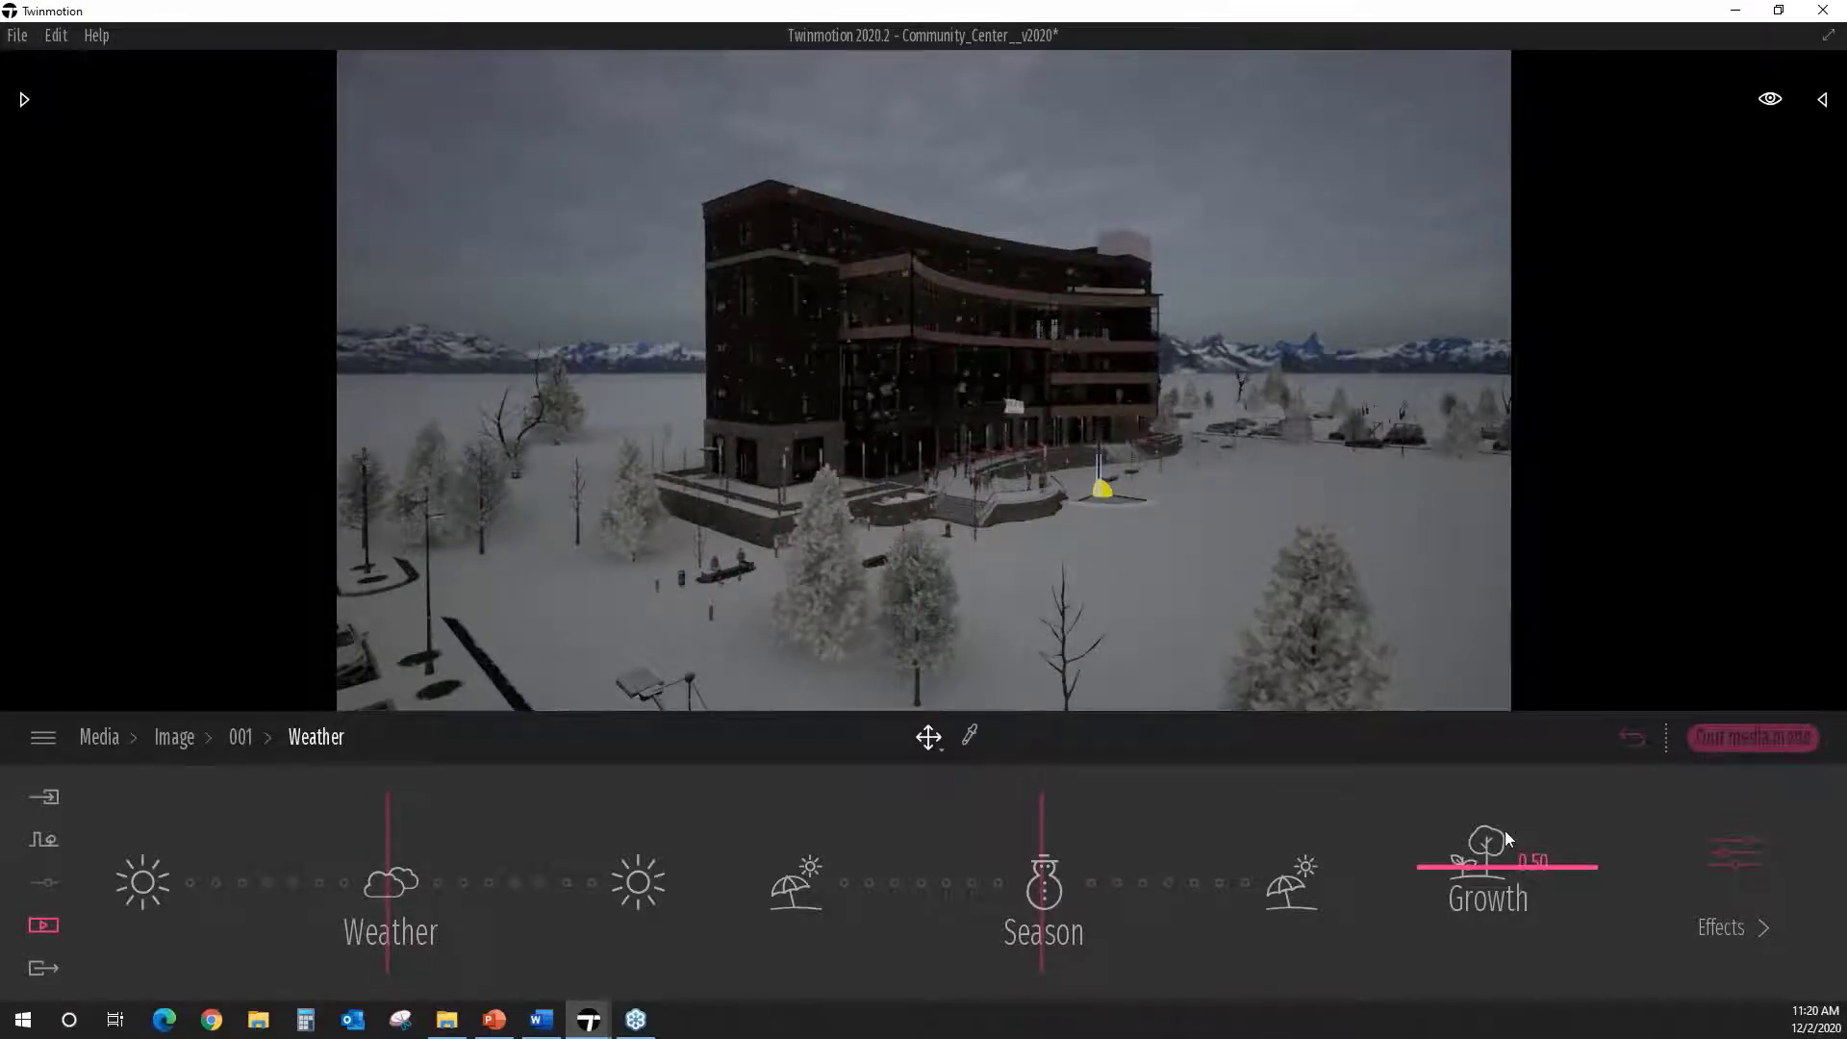
Step: Raise the smog in image 001's weather effects above 46%, and switch particles off and back on
left_click(1734, 848)
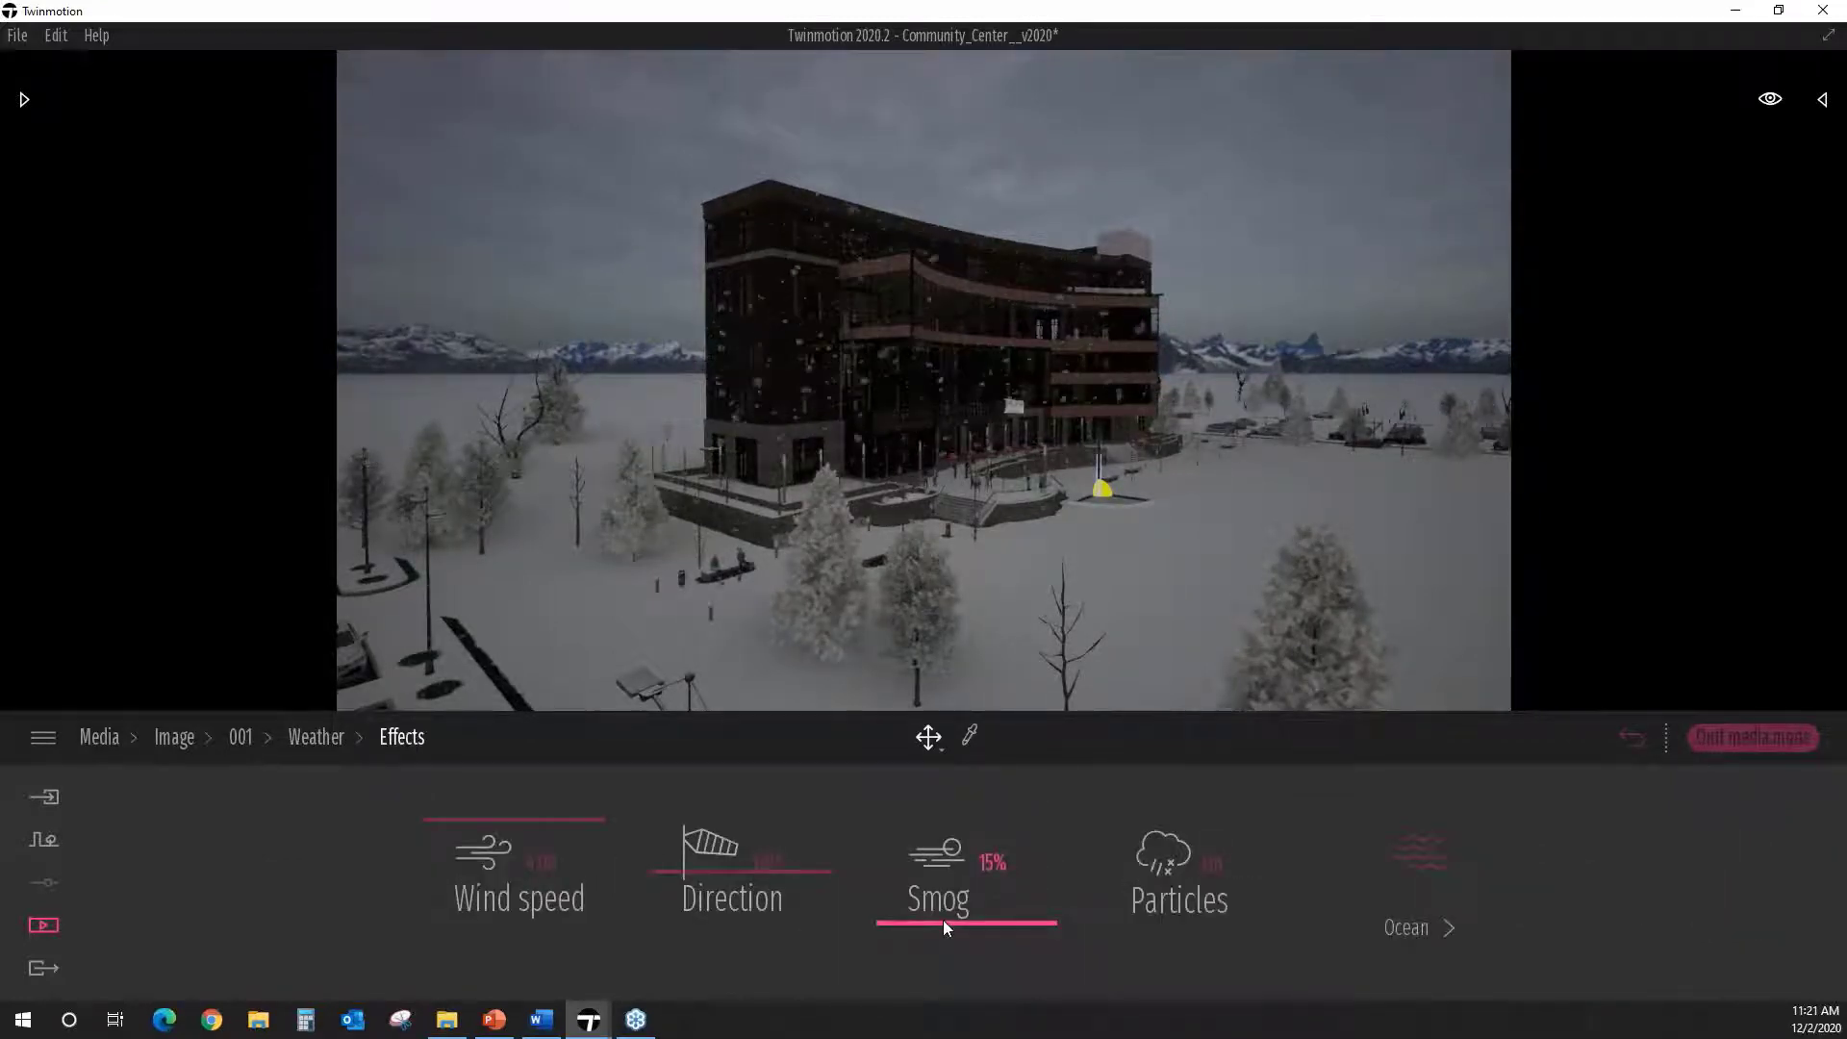
left_click_drag(943, 920, 966, 874)
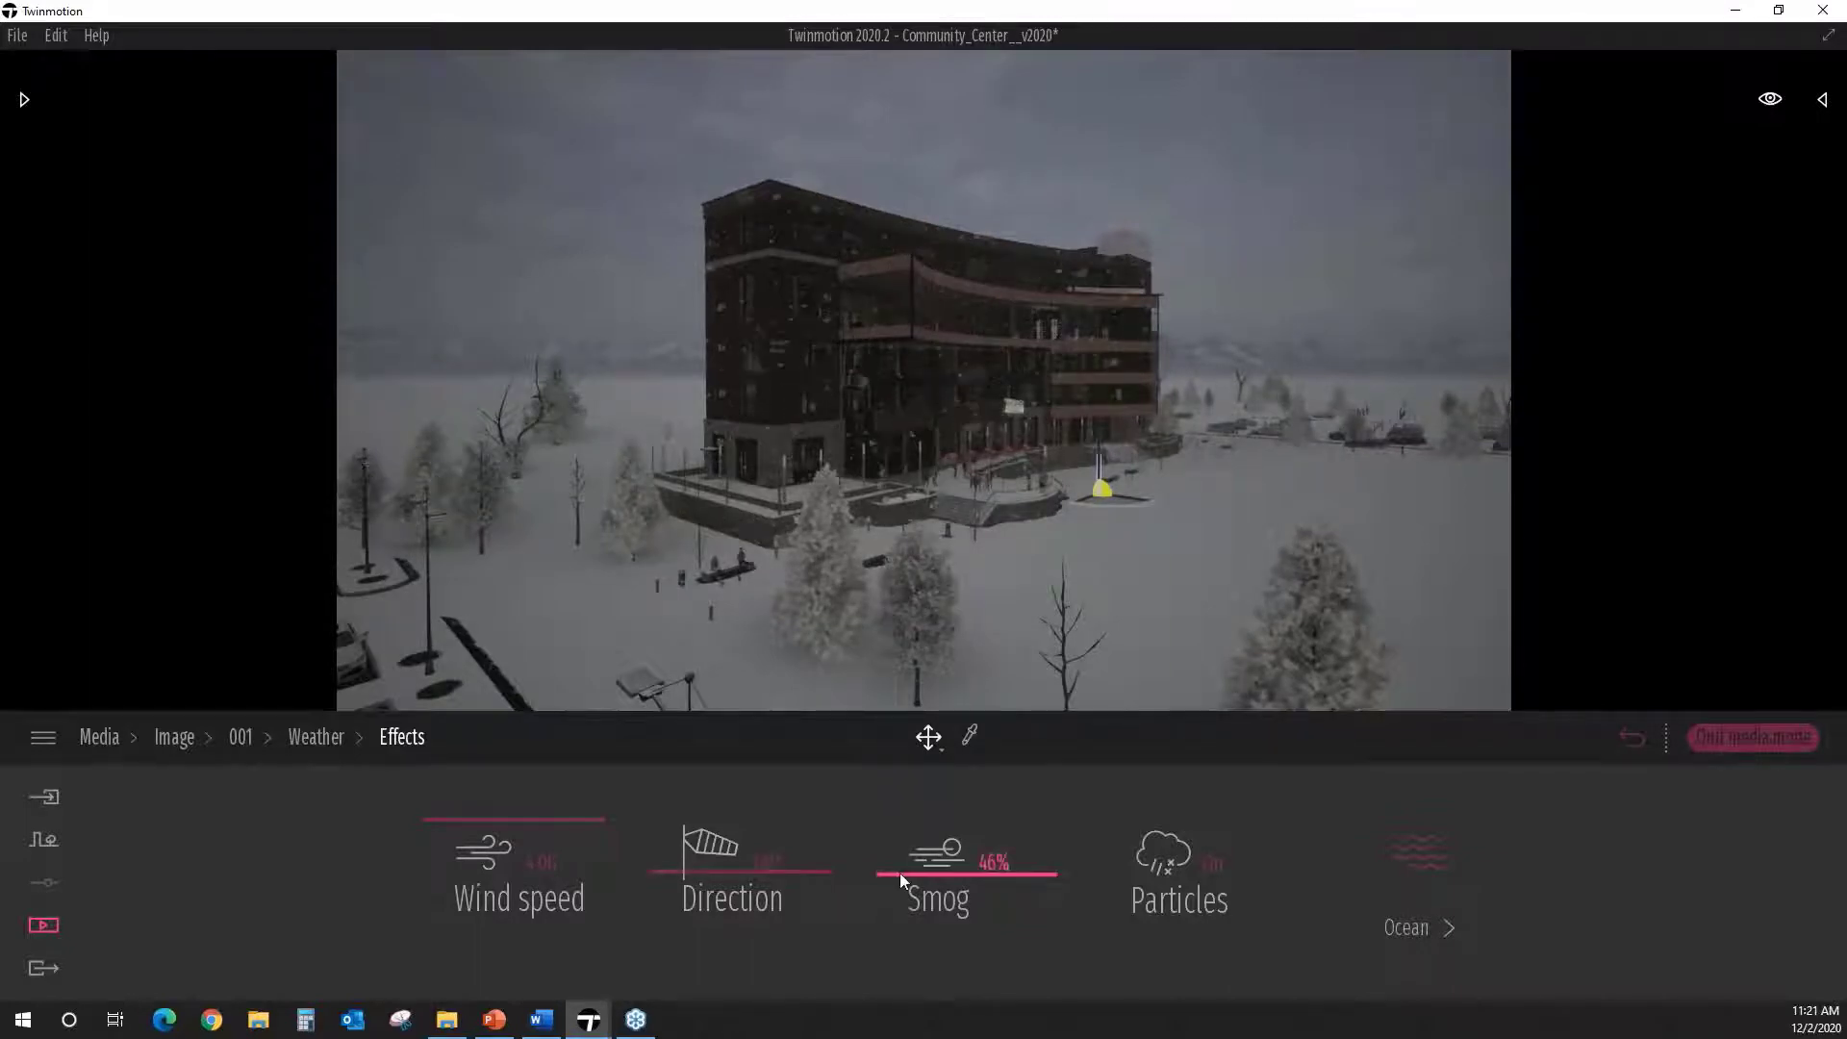
left_click_drag(925, 873, 925, 846)
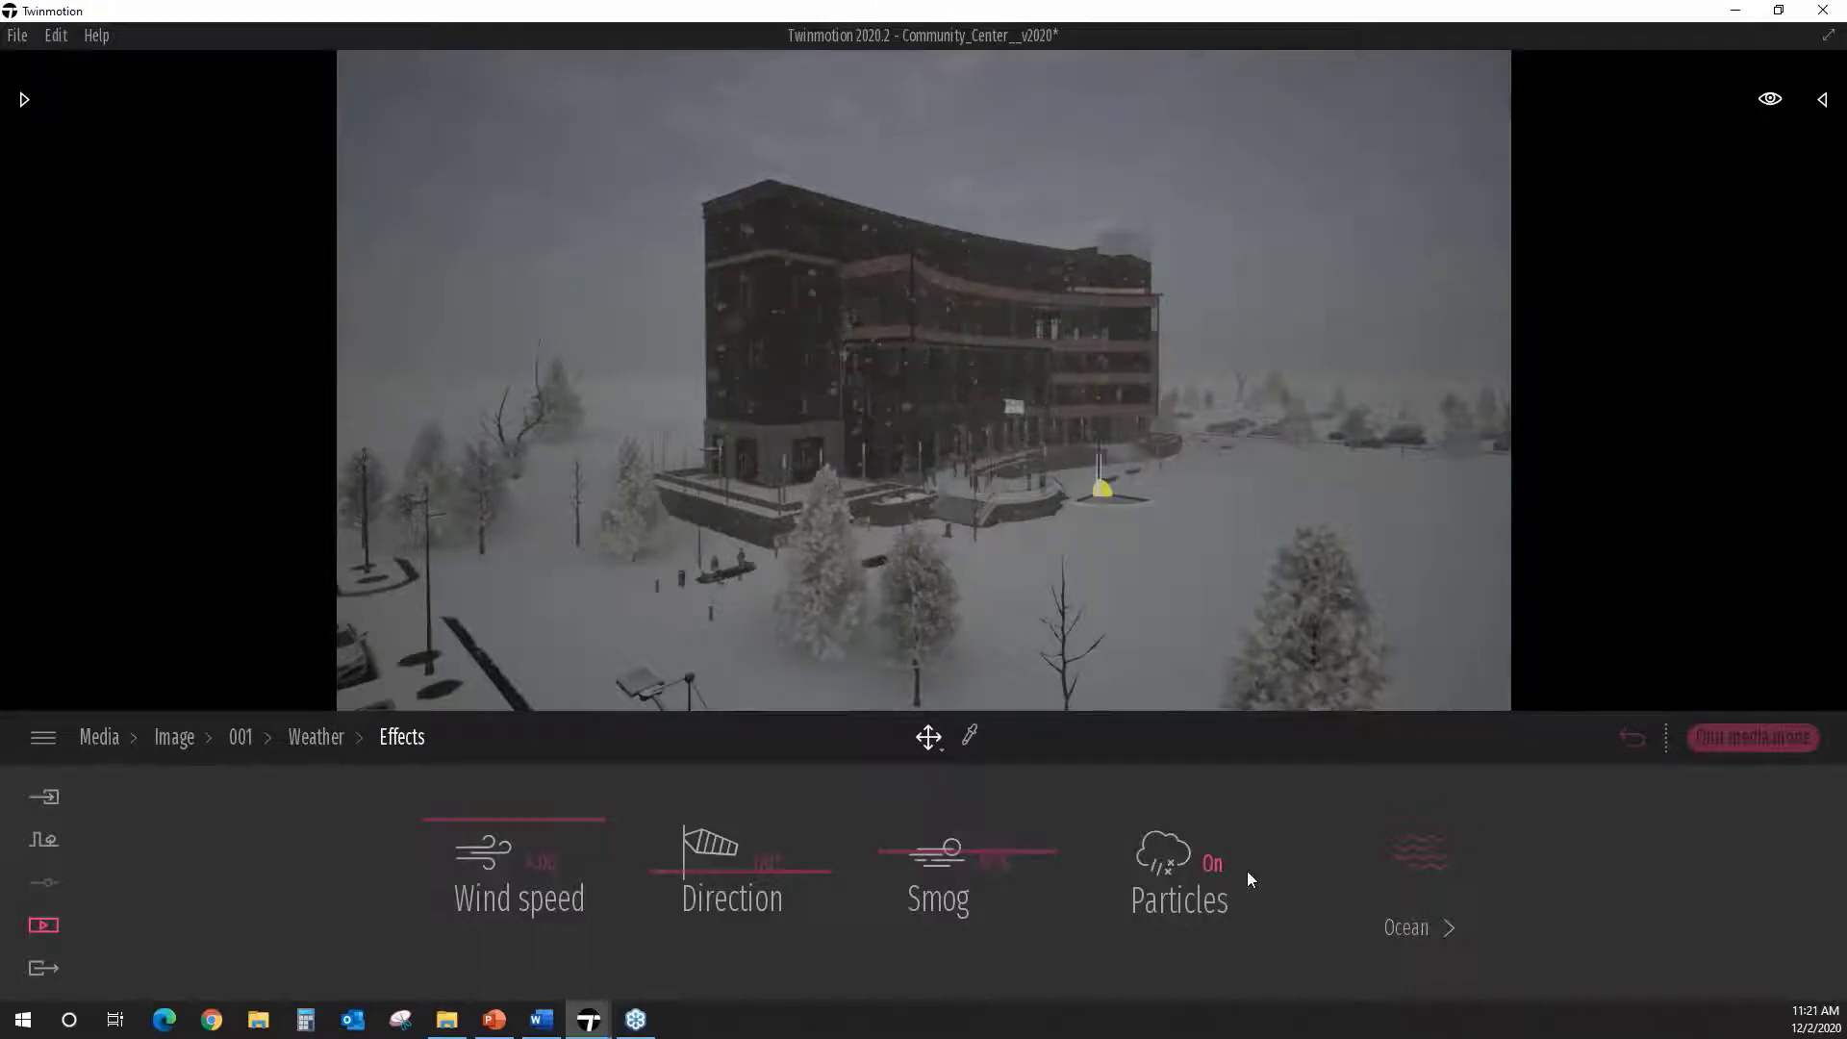
left_click(1206, 869)
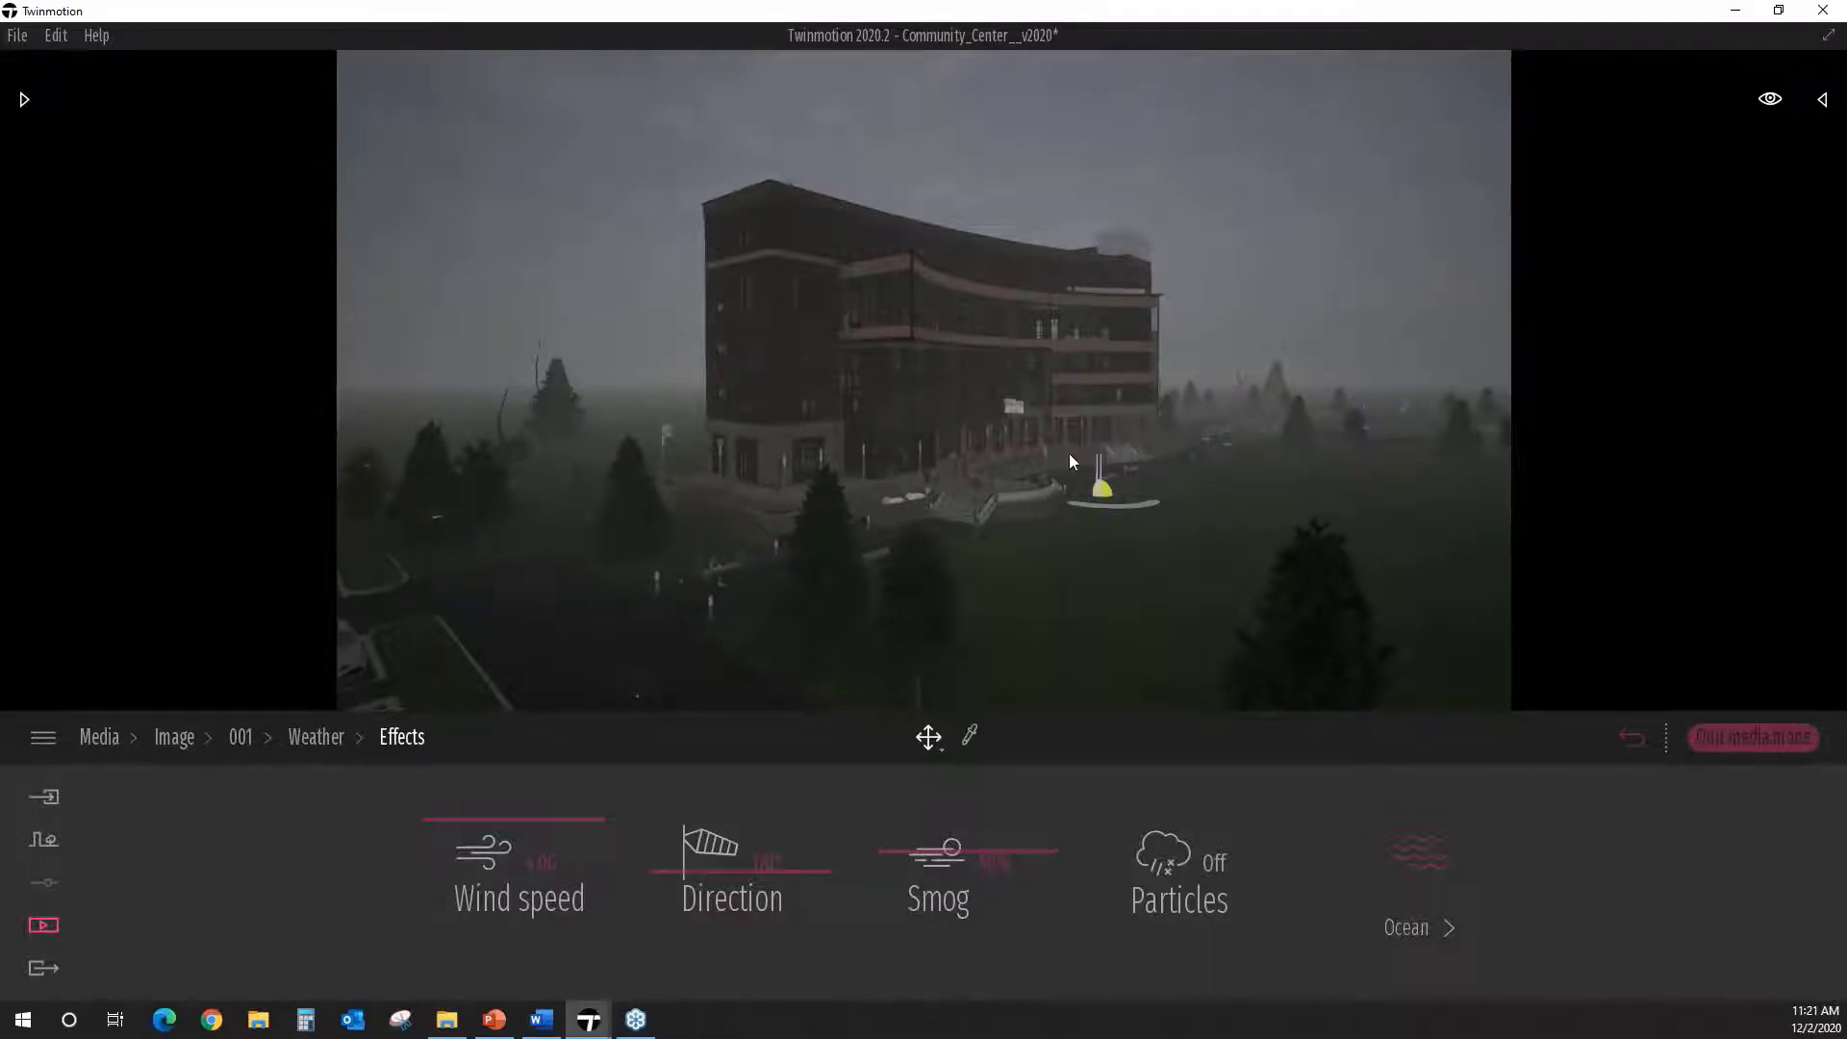
left_click(1202, 861)
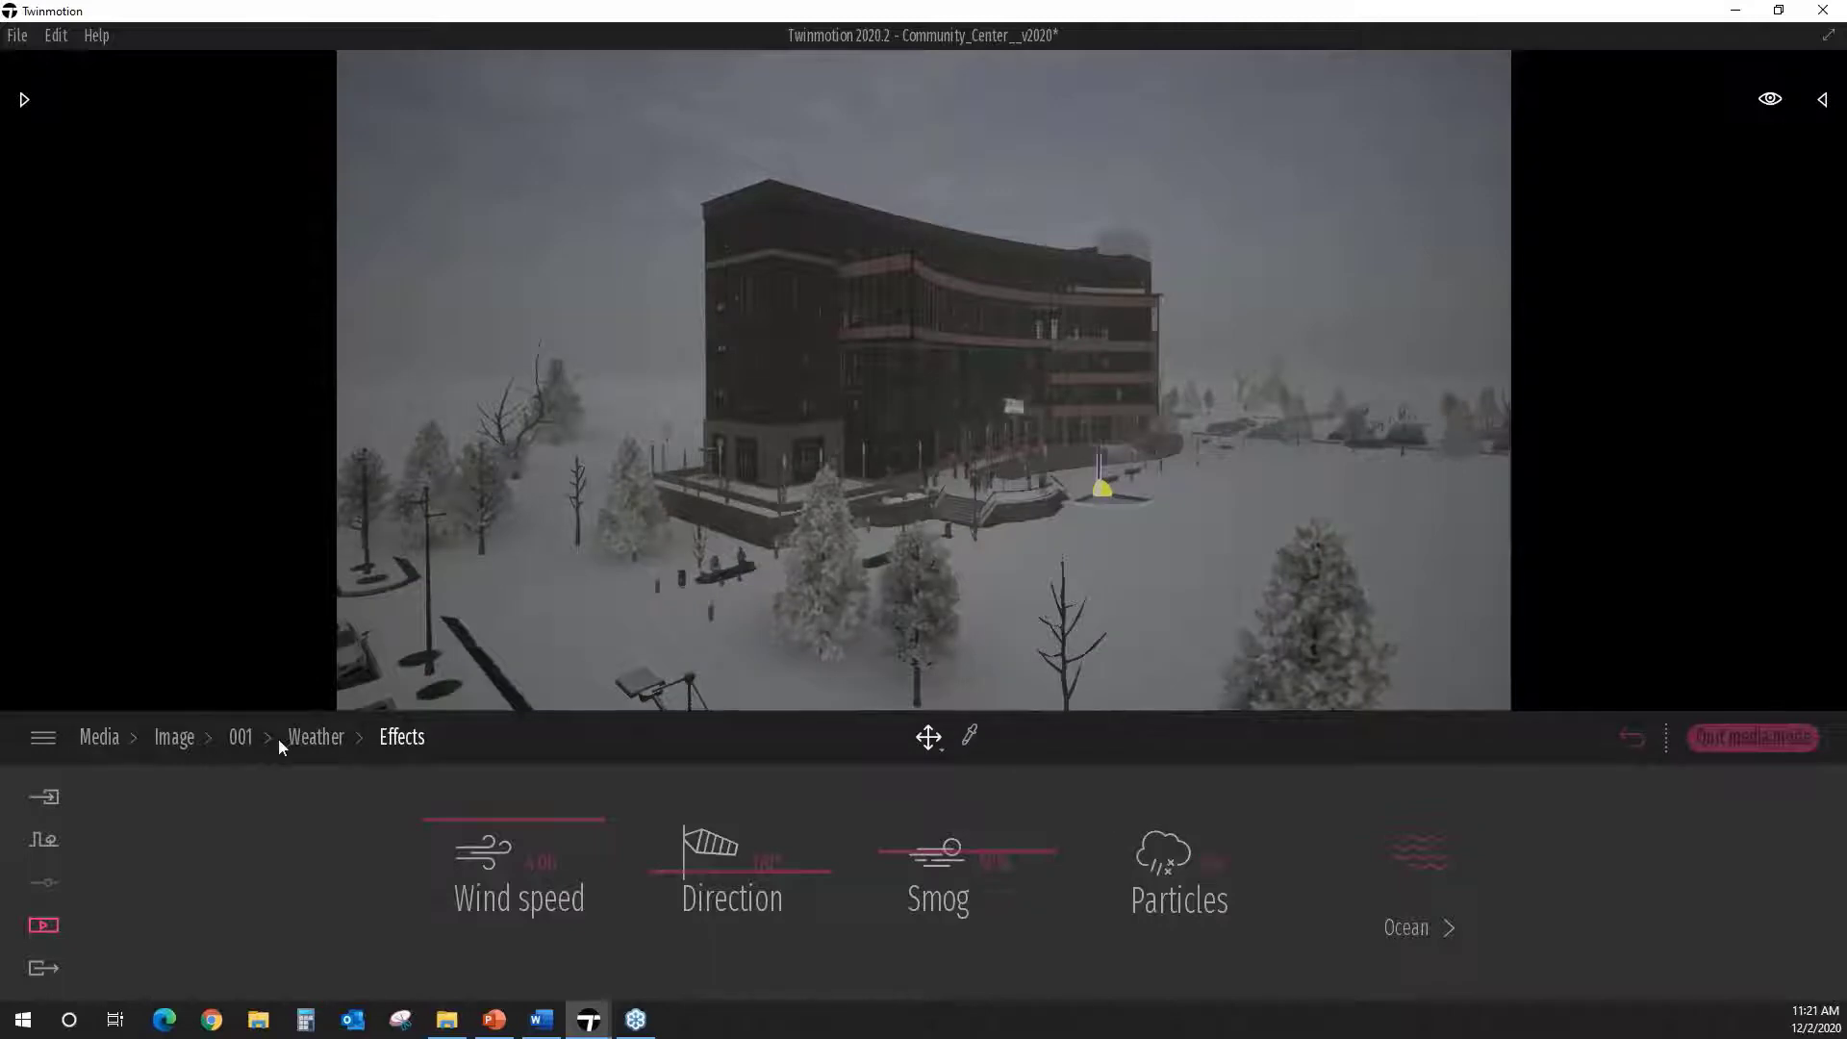
Step: Set image 001's weather to mostly sunny with a few clouds and return its season to summer
left_click(317, 739)
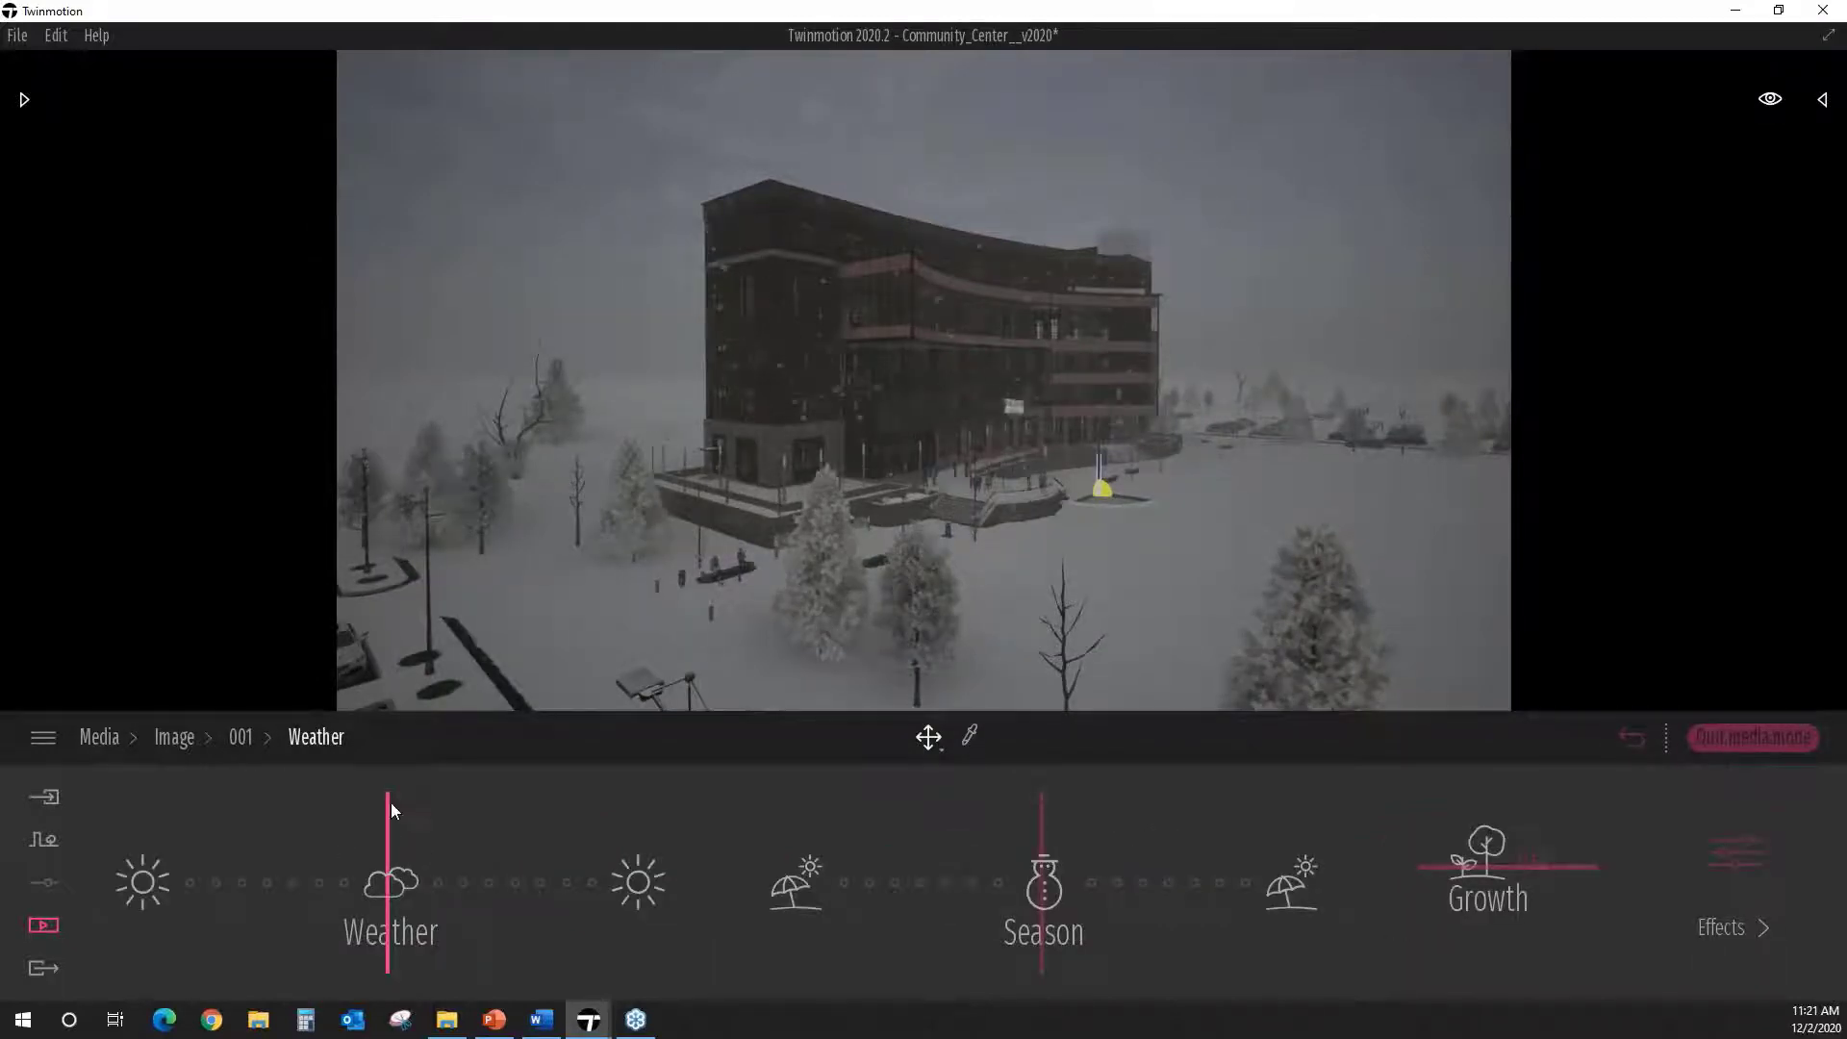
left_click_drag(391, 808, 211, 852)
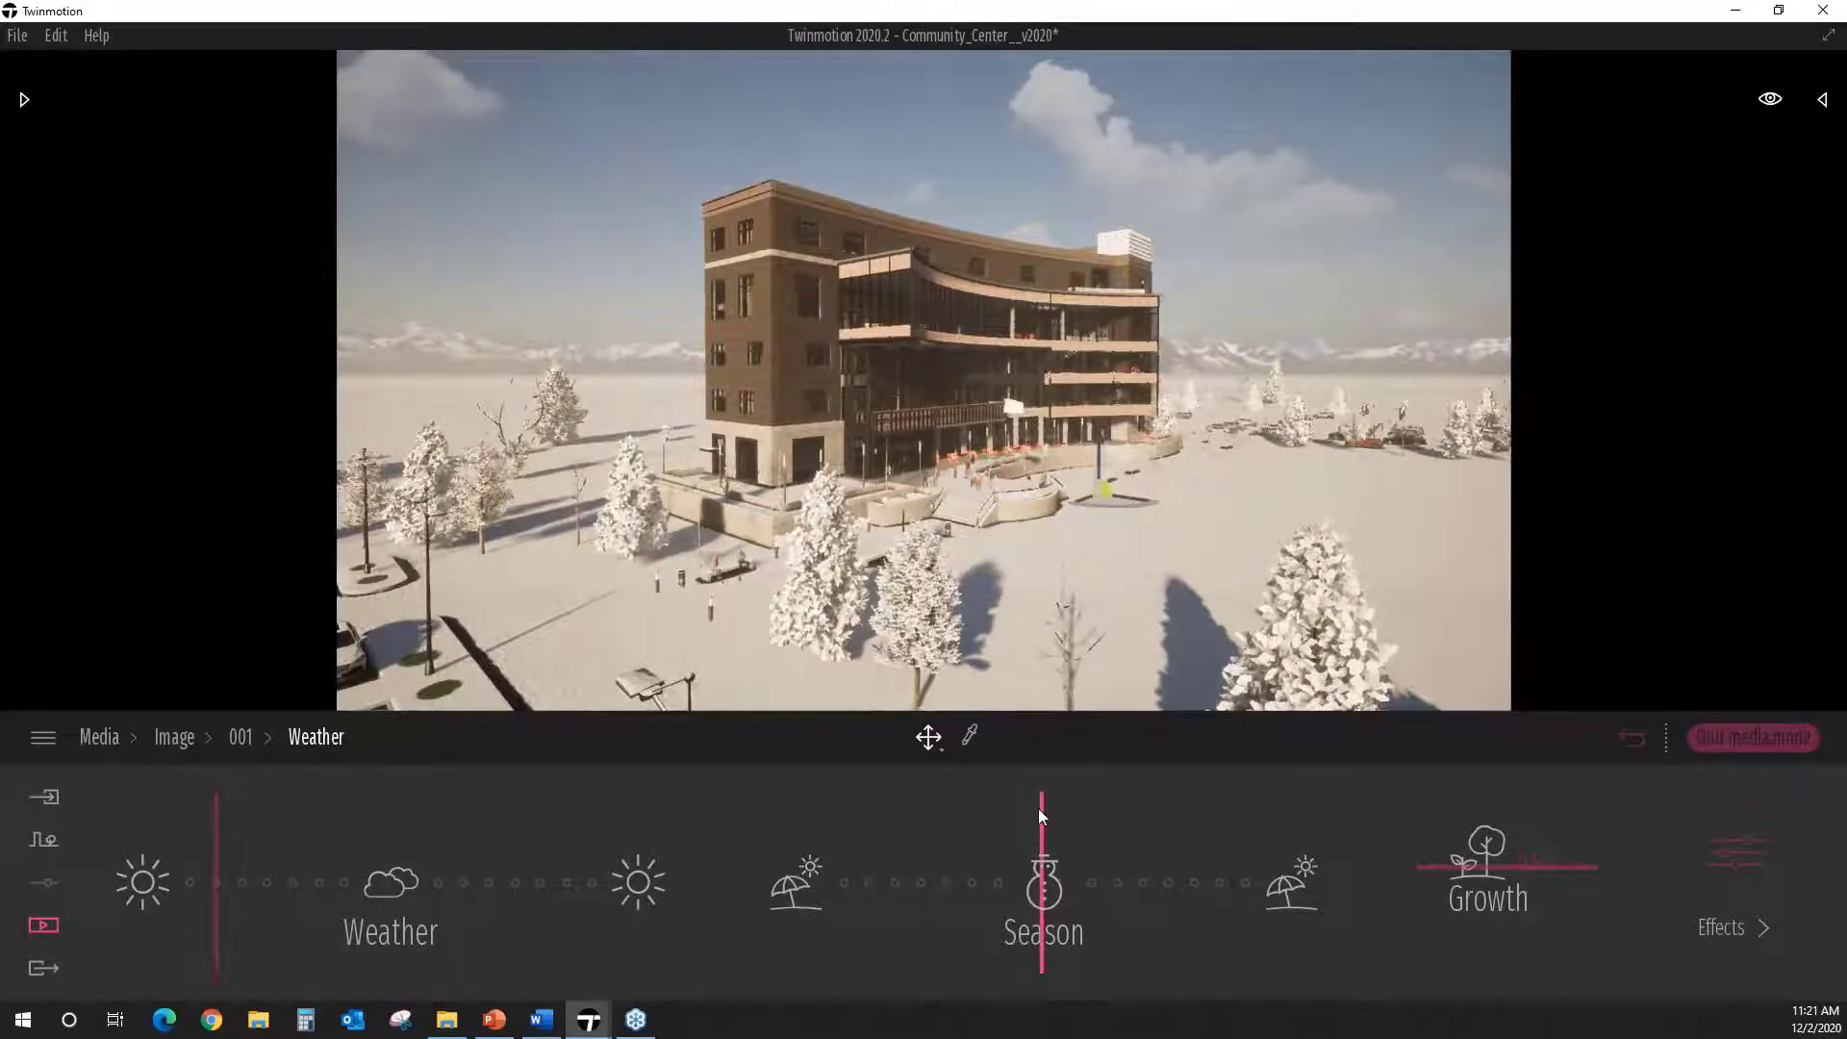
left_click_drag(1037, 816, 1046, 804)
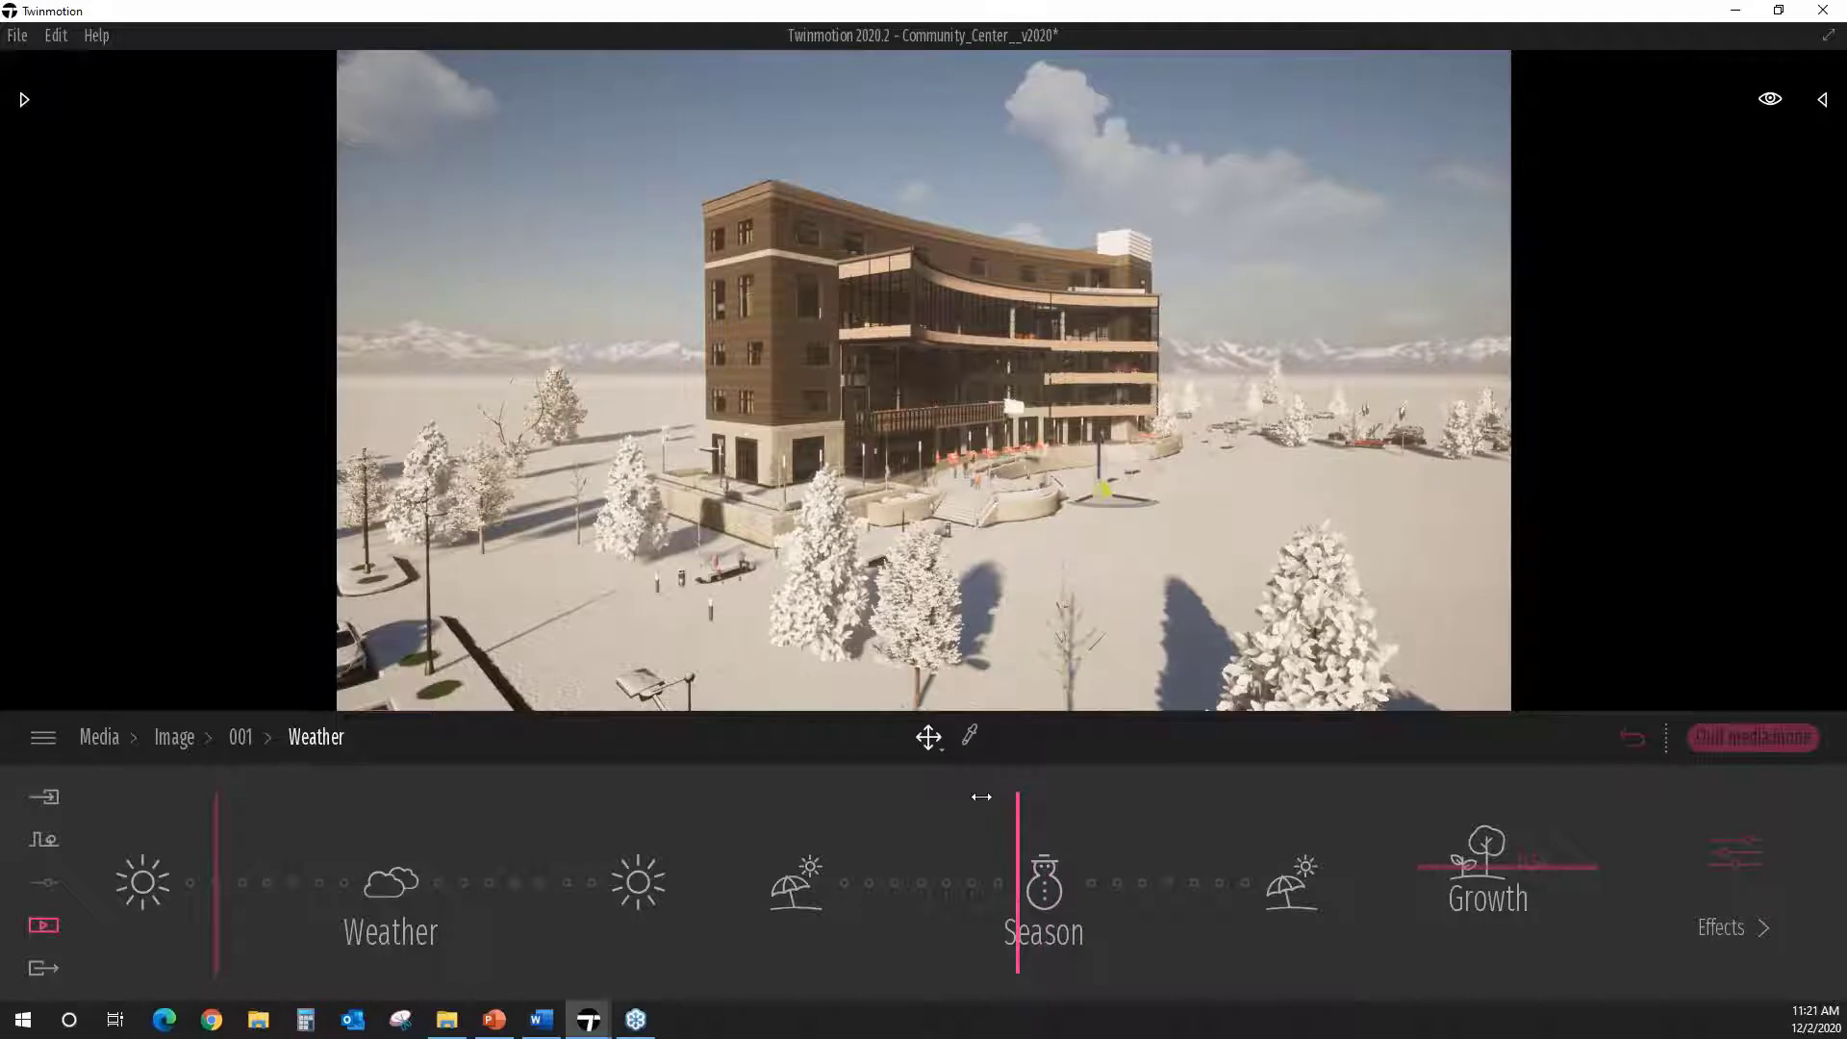
left_click(983, 797)
left_click(734, 808)
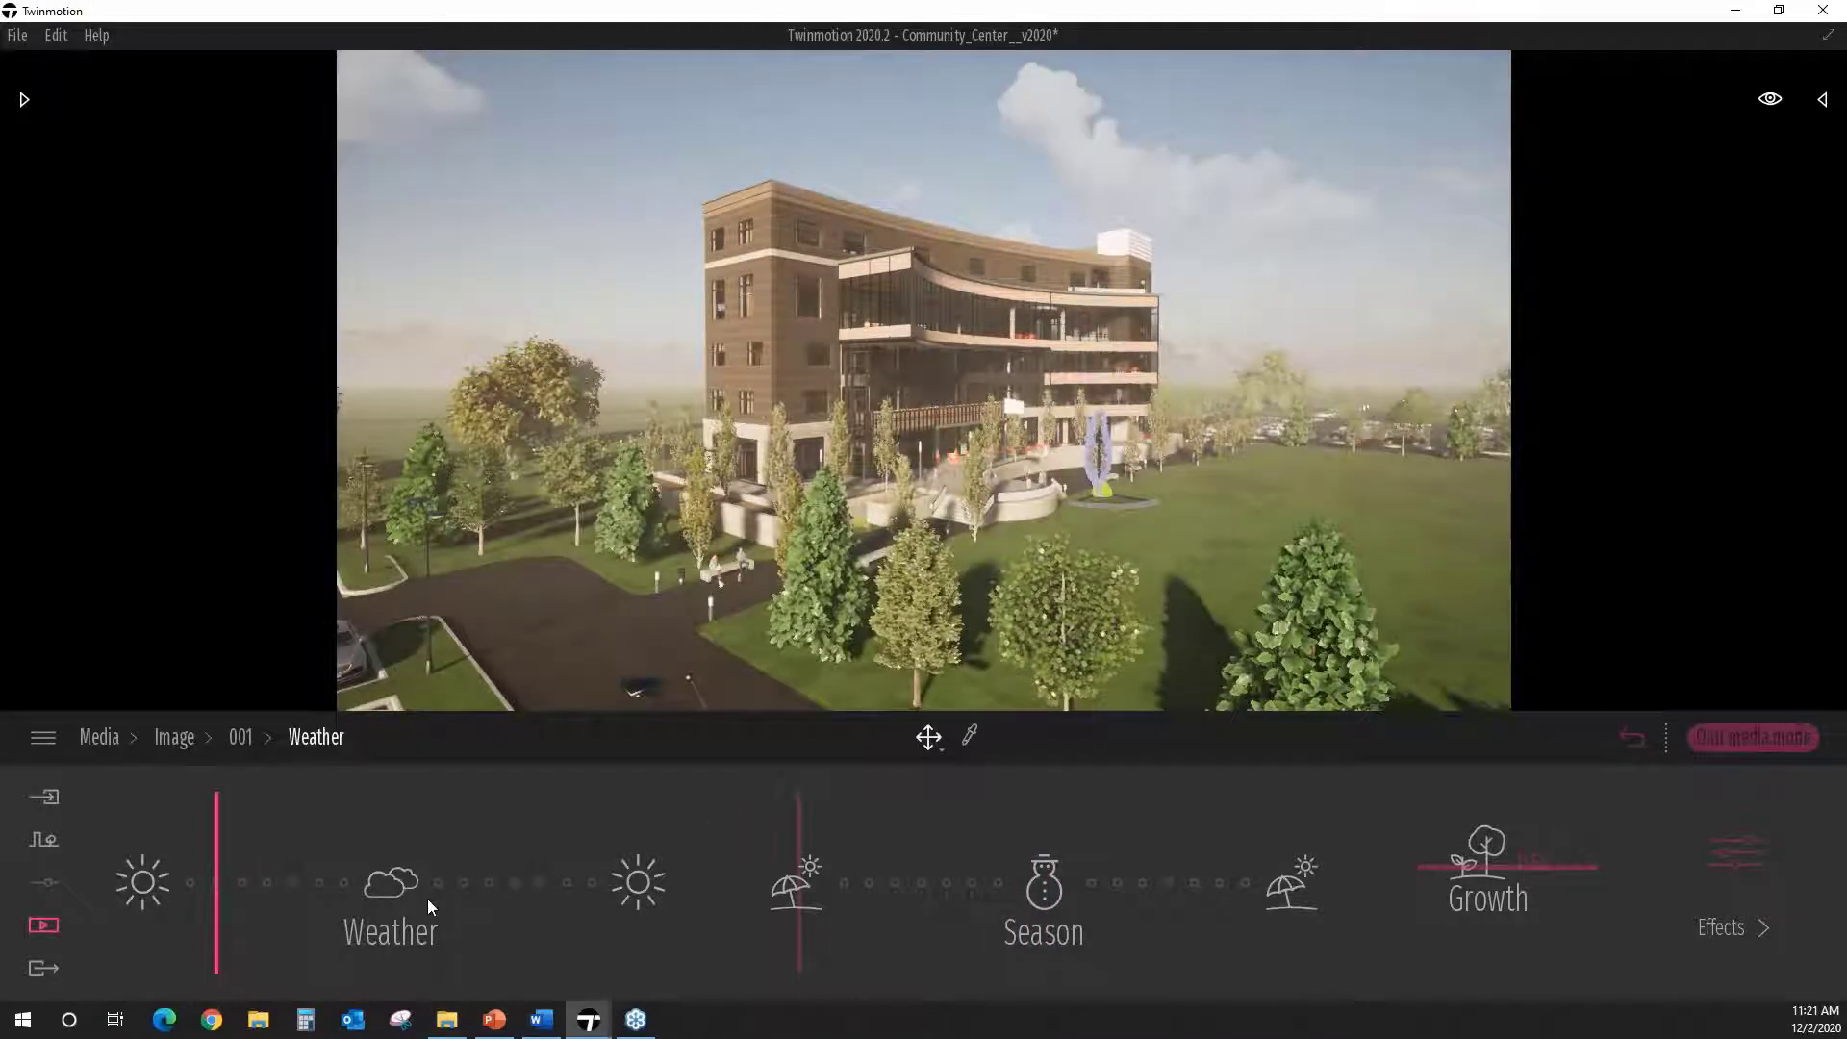
Step: Reduce the smog in image 001's weather effects to its minimum
left_click(1731, 851)
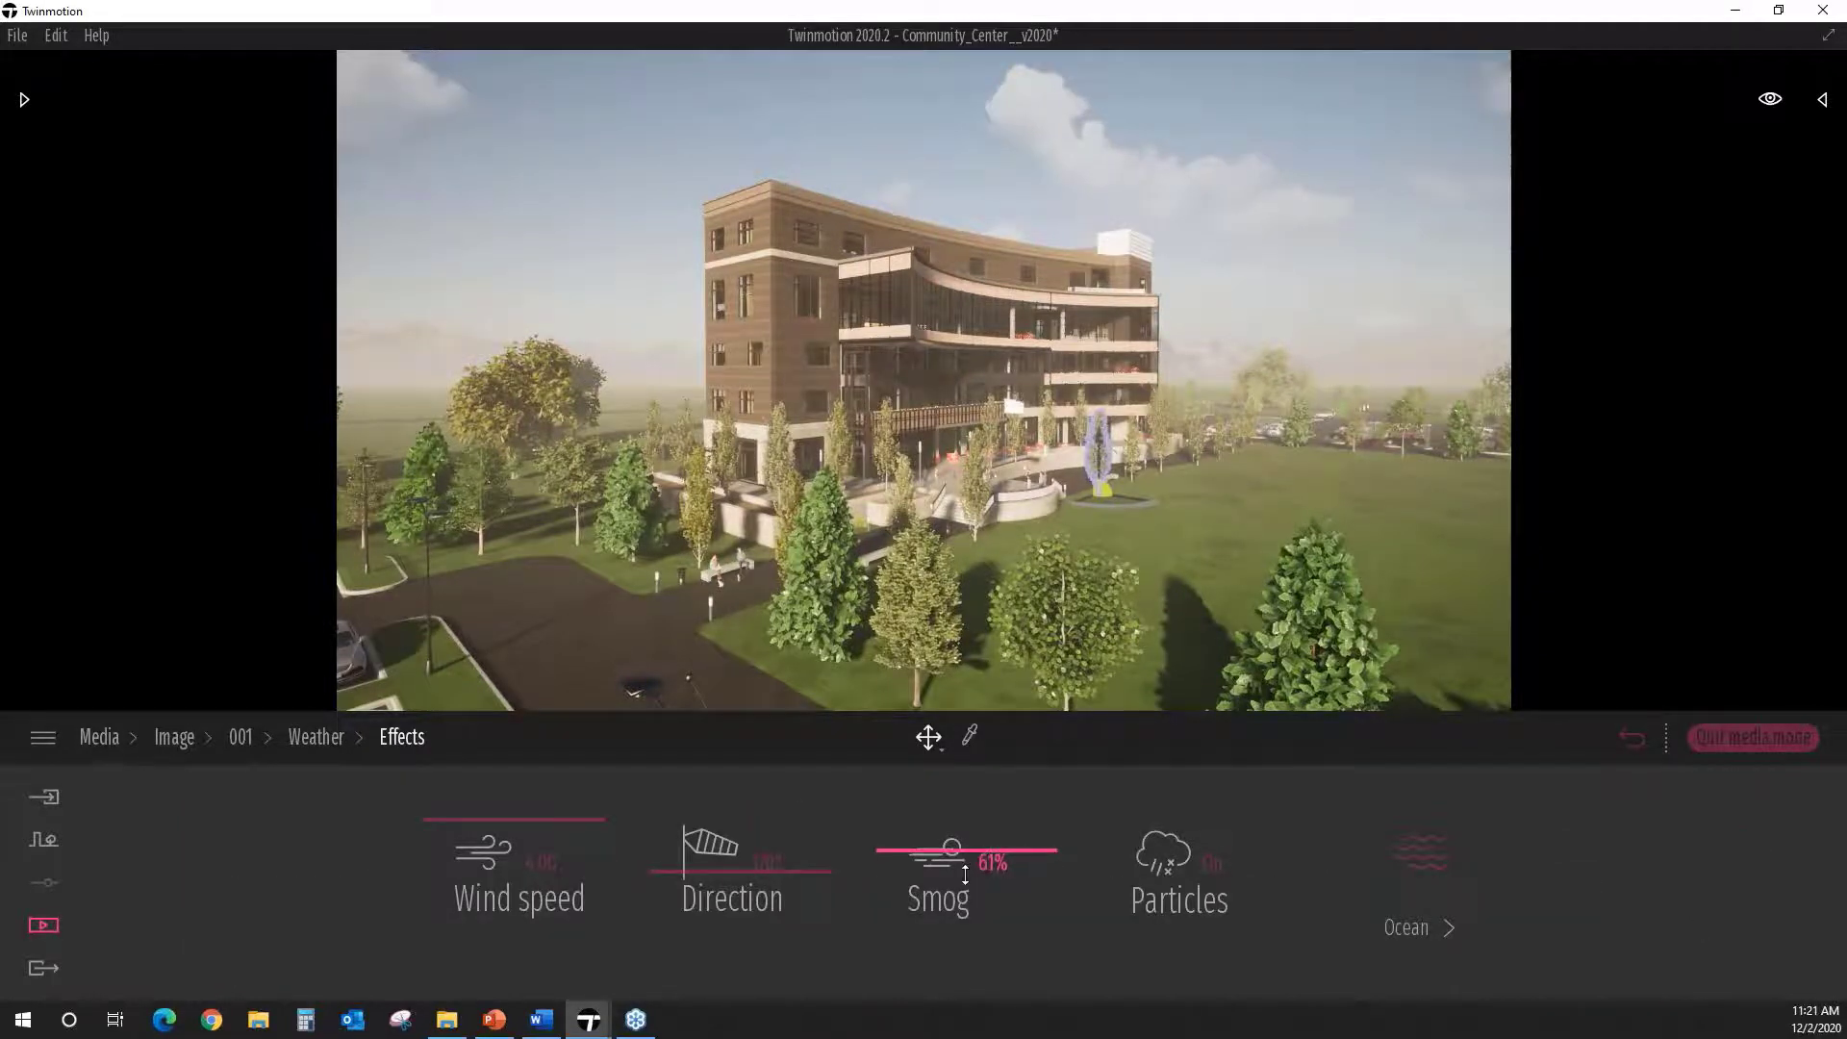
left_click_drag(965, 873, 982, 991)
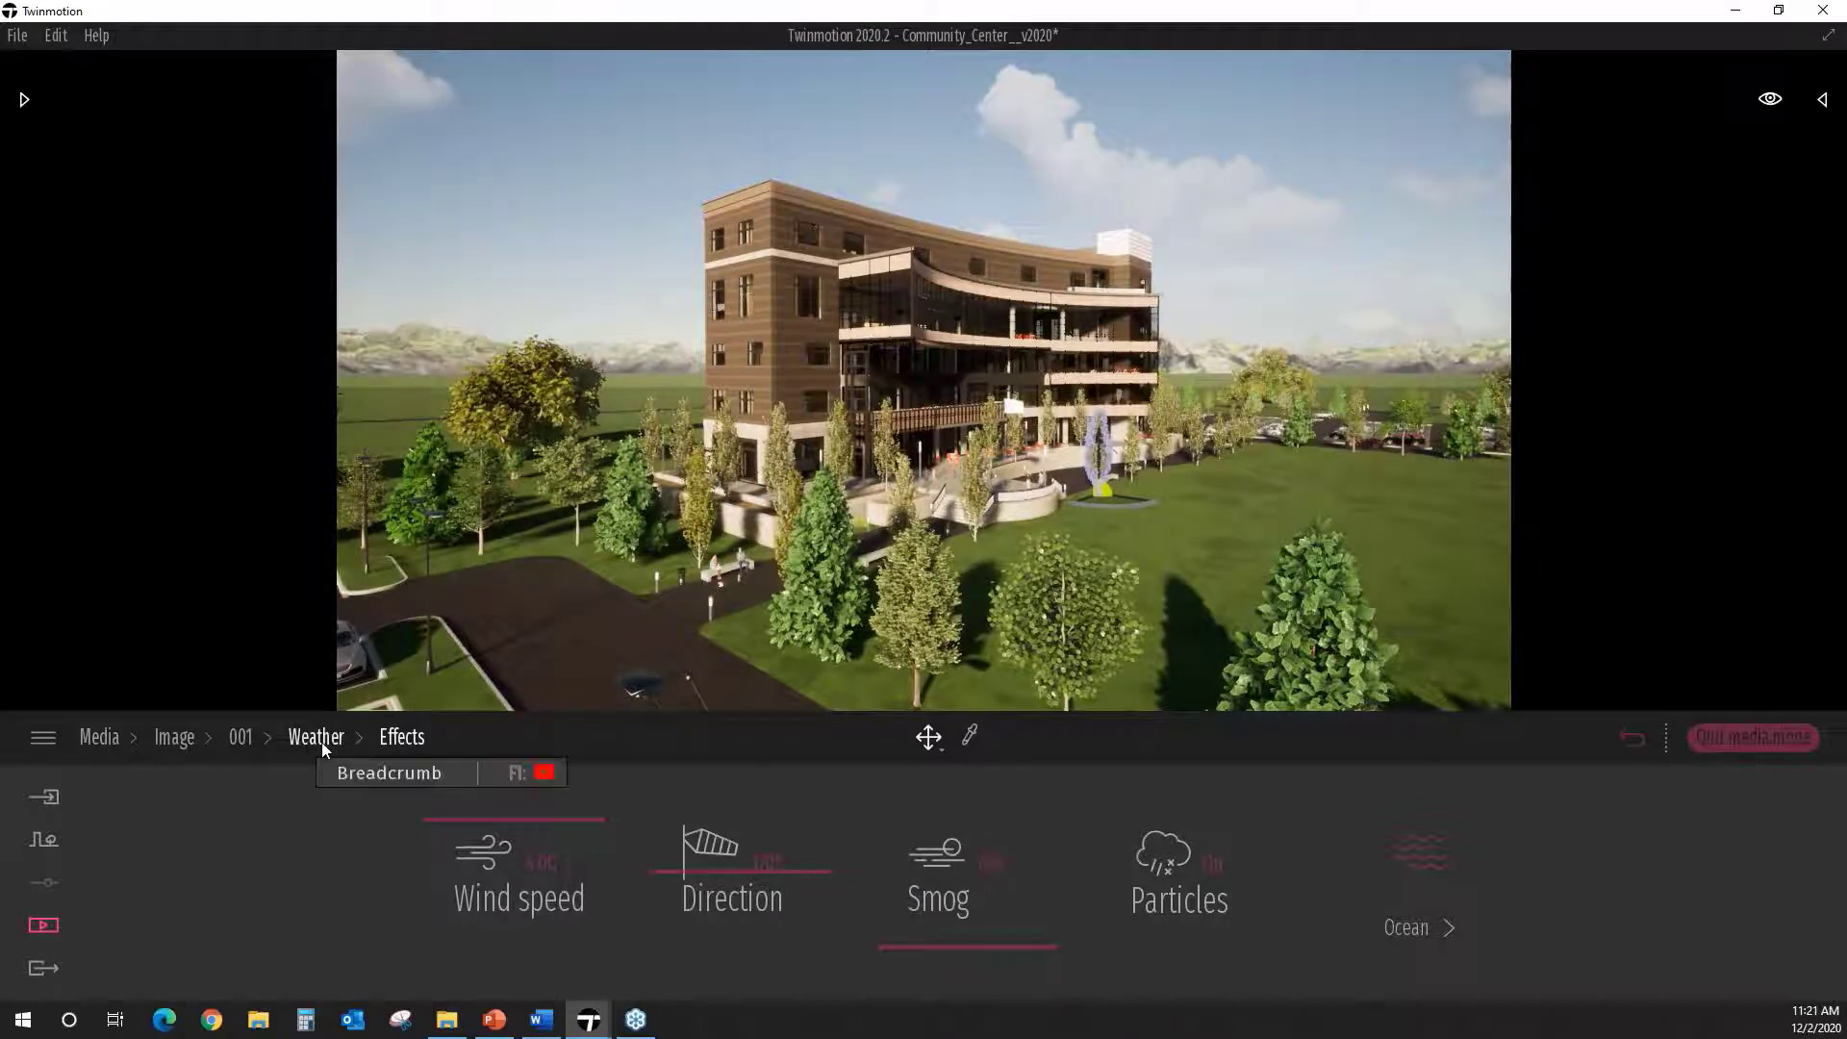
left_click(320, 740)
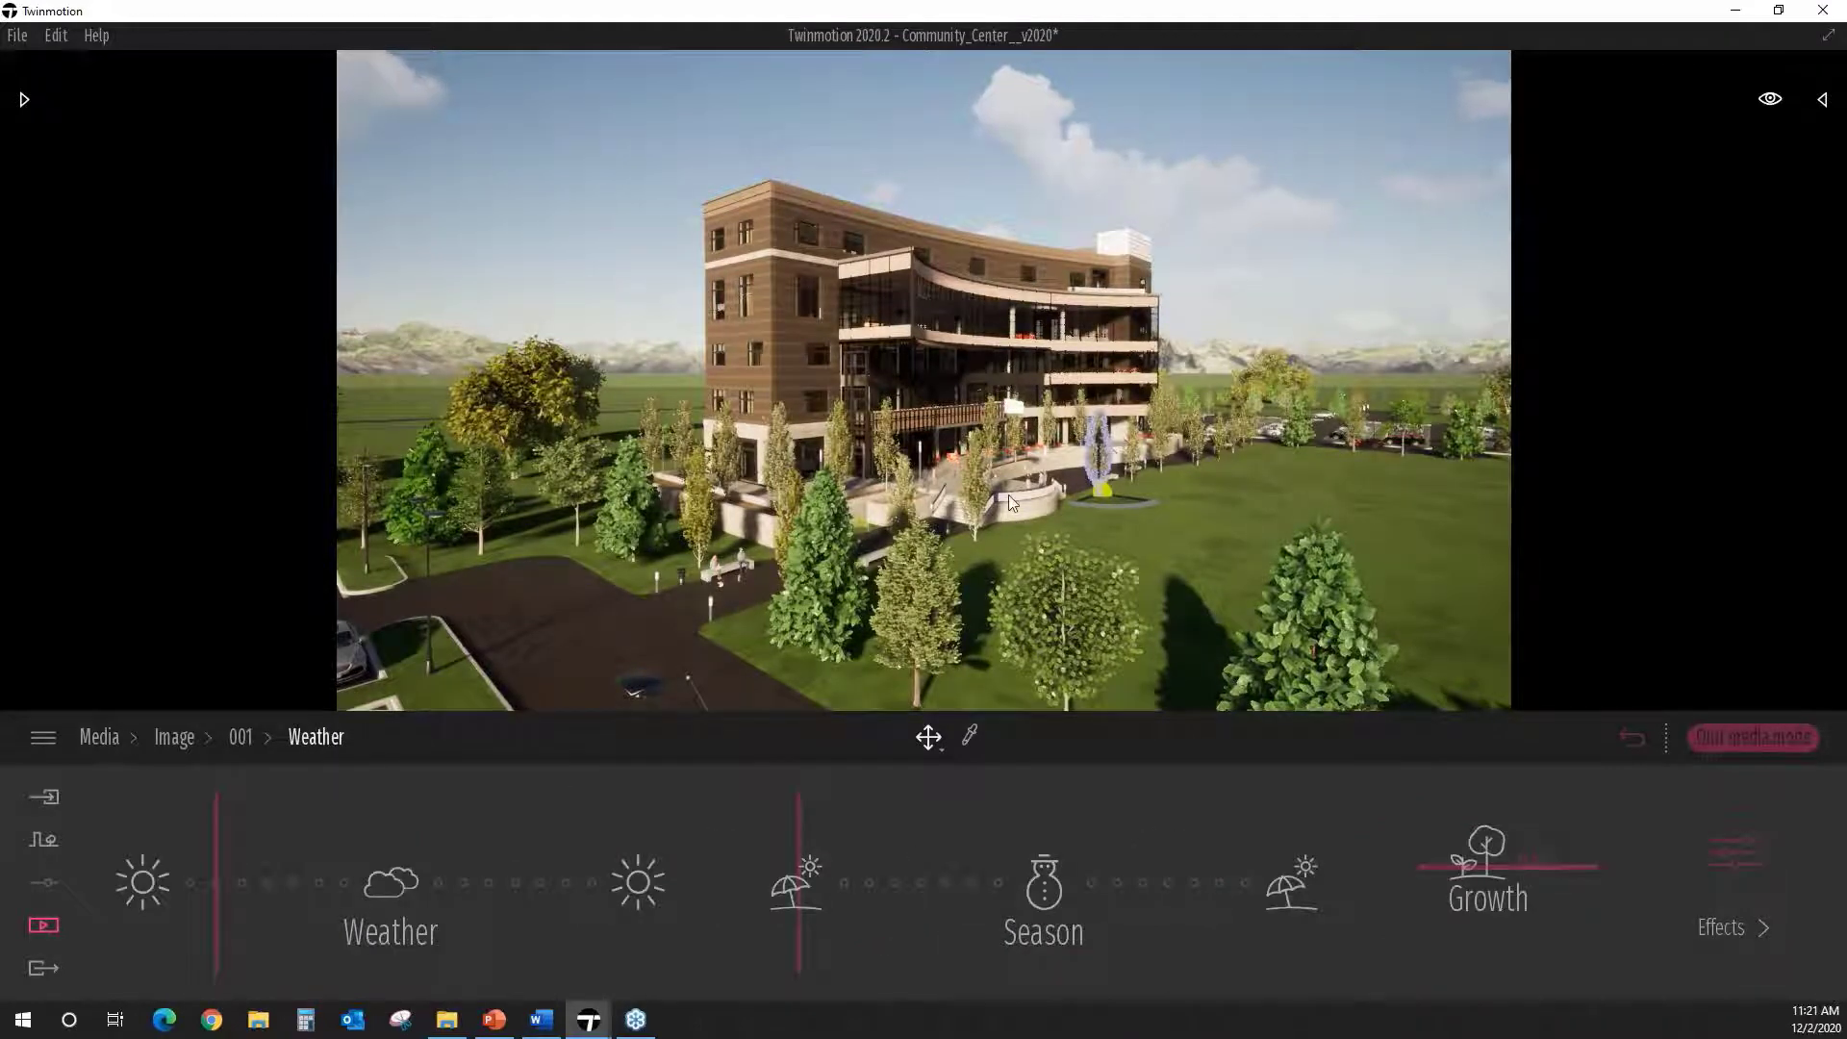
Step: Try a wind speed of 0.50 on the plaza flag and trees in image 001, and raise it above 4
scroll(1020, 431, "up", 3)
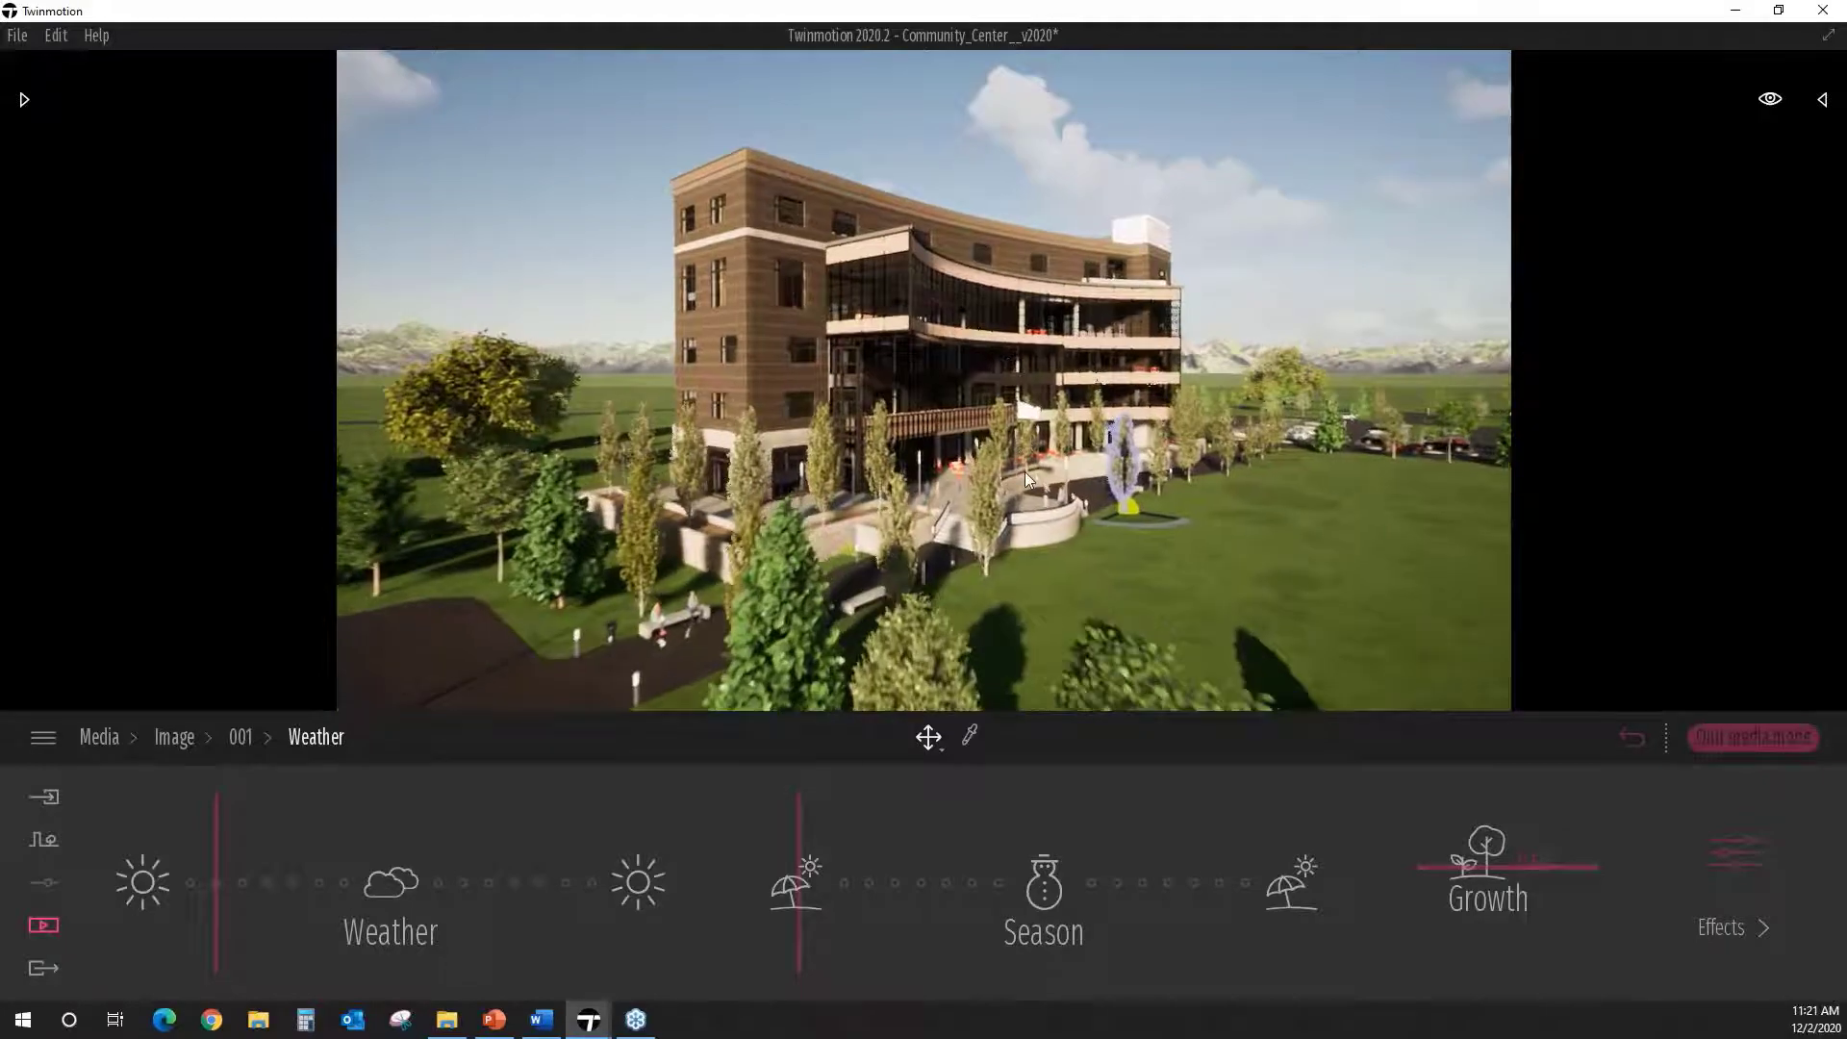
scroll(1024, 471, "up", 5)
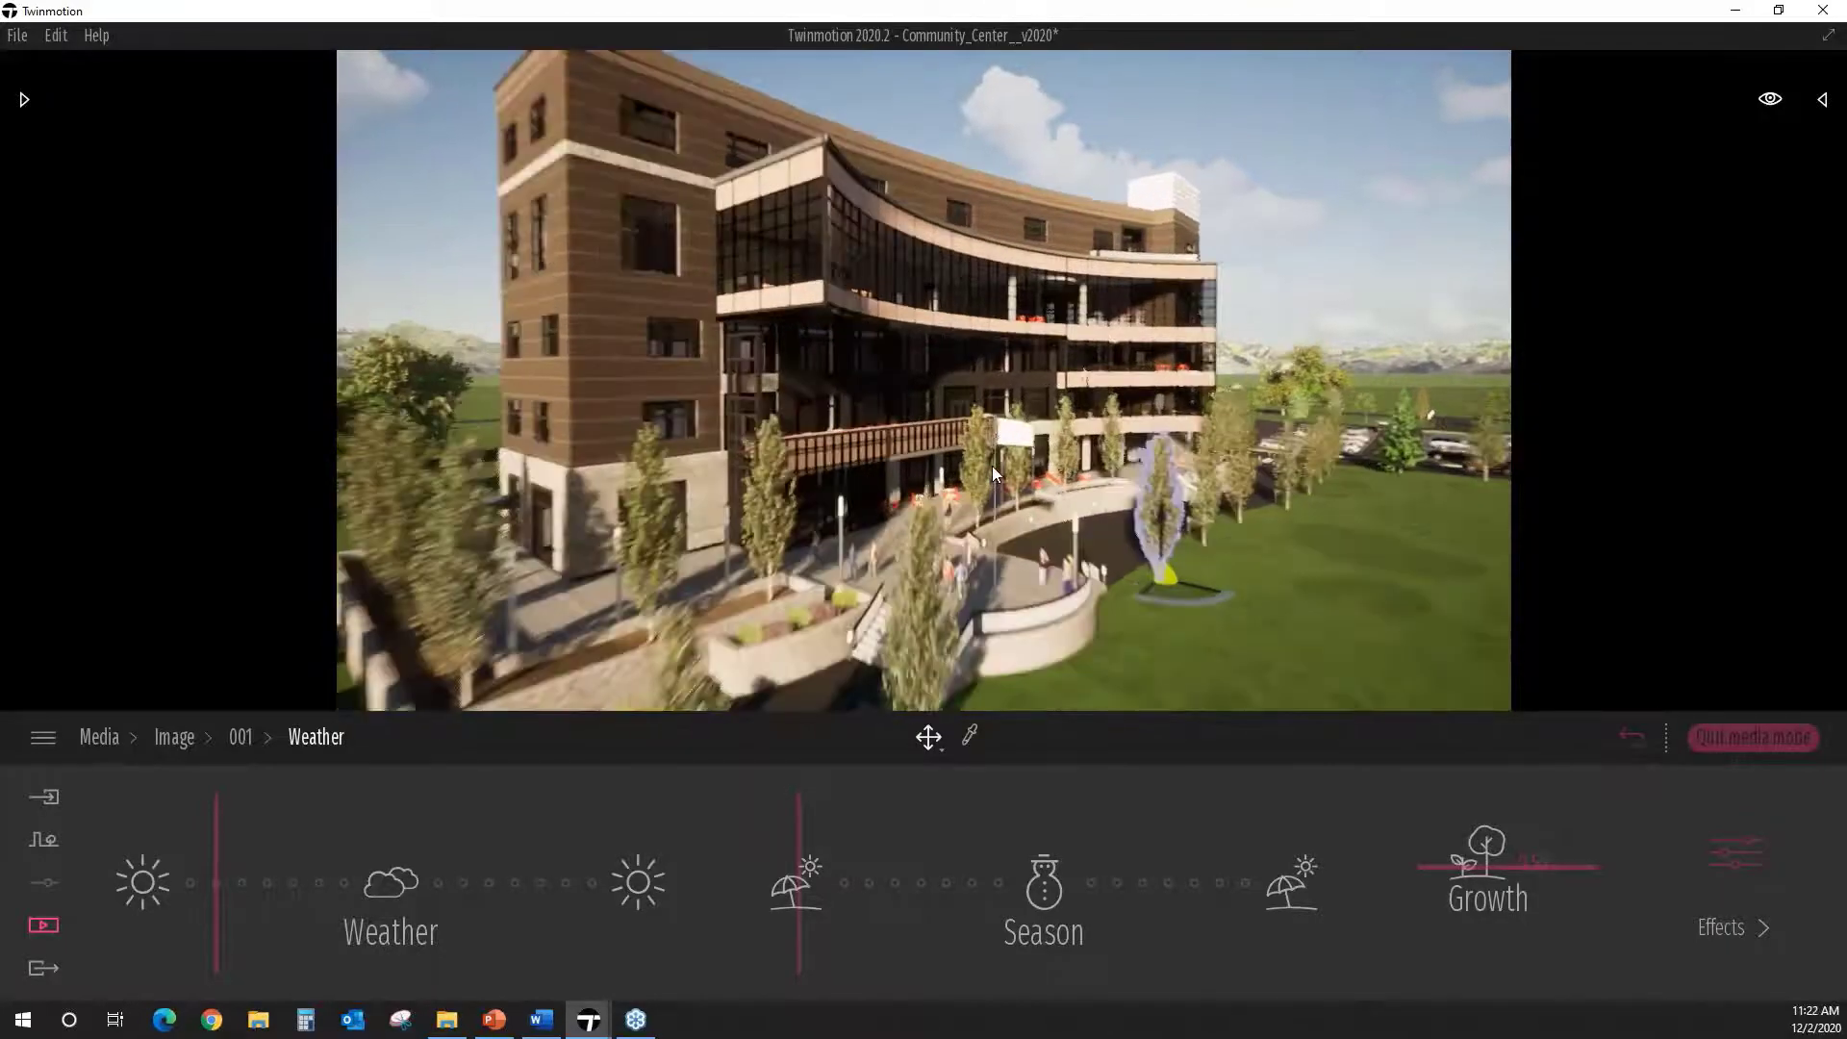
scroll(990, 465, "up", 3)
scroll(1043, 533, "up", 2)
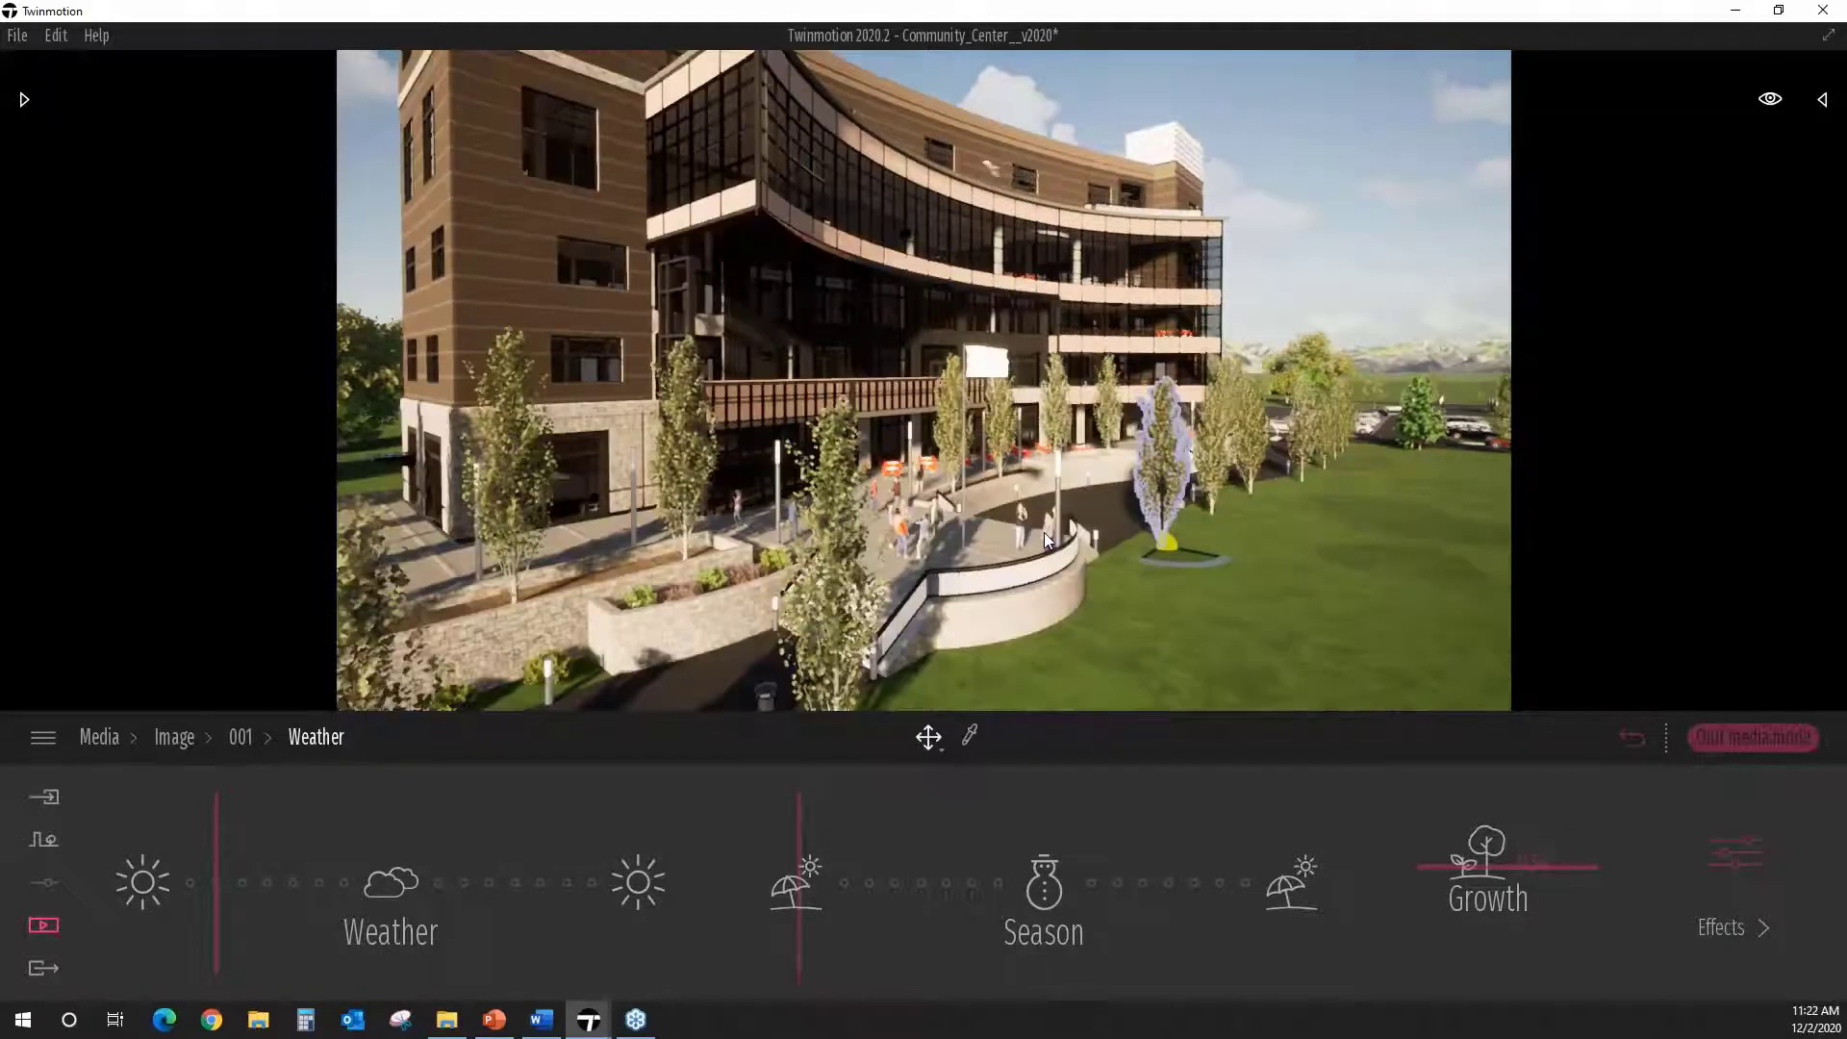
scroll(1043, 533, "up", 4)
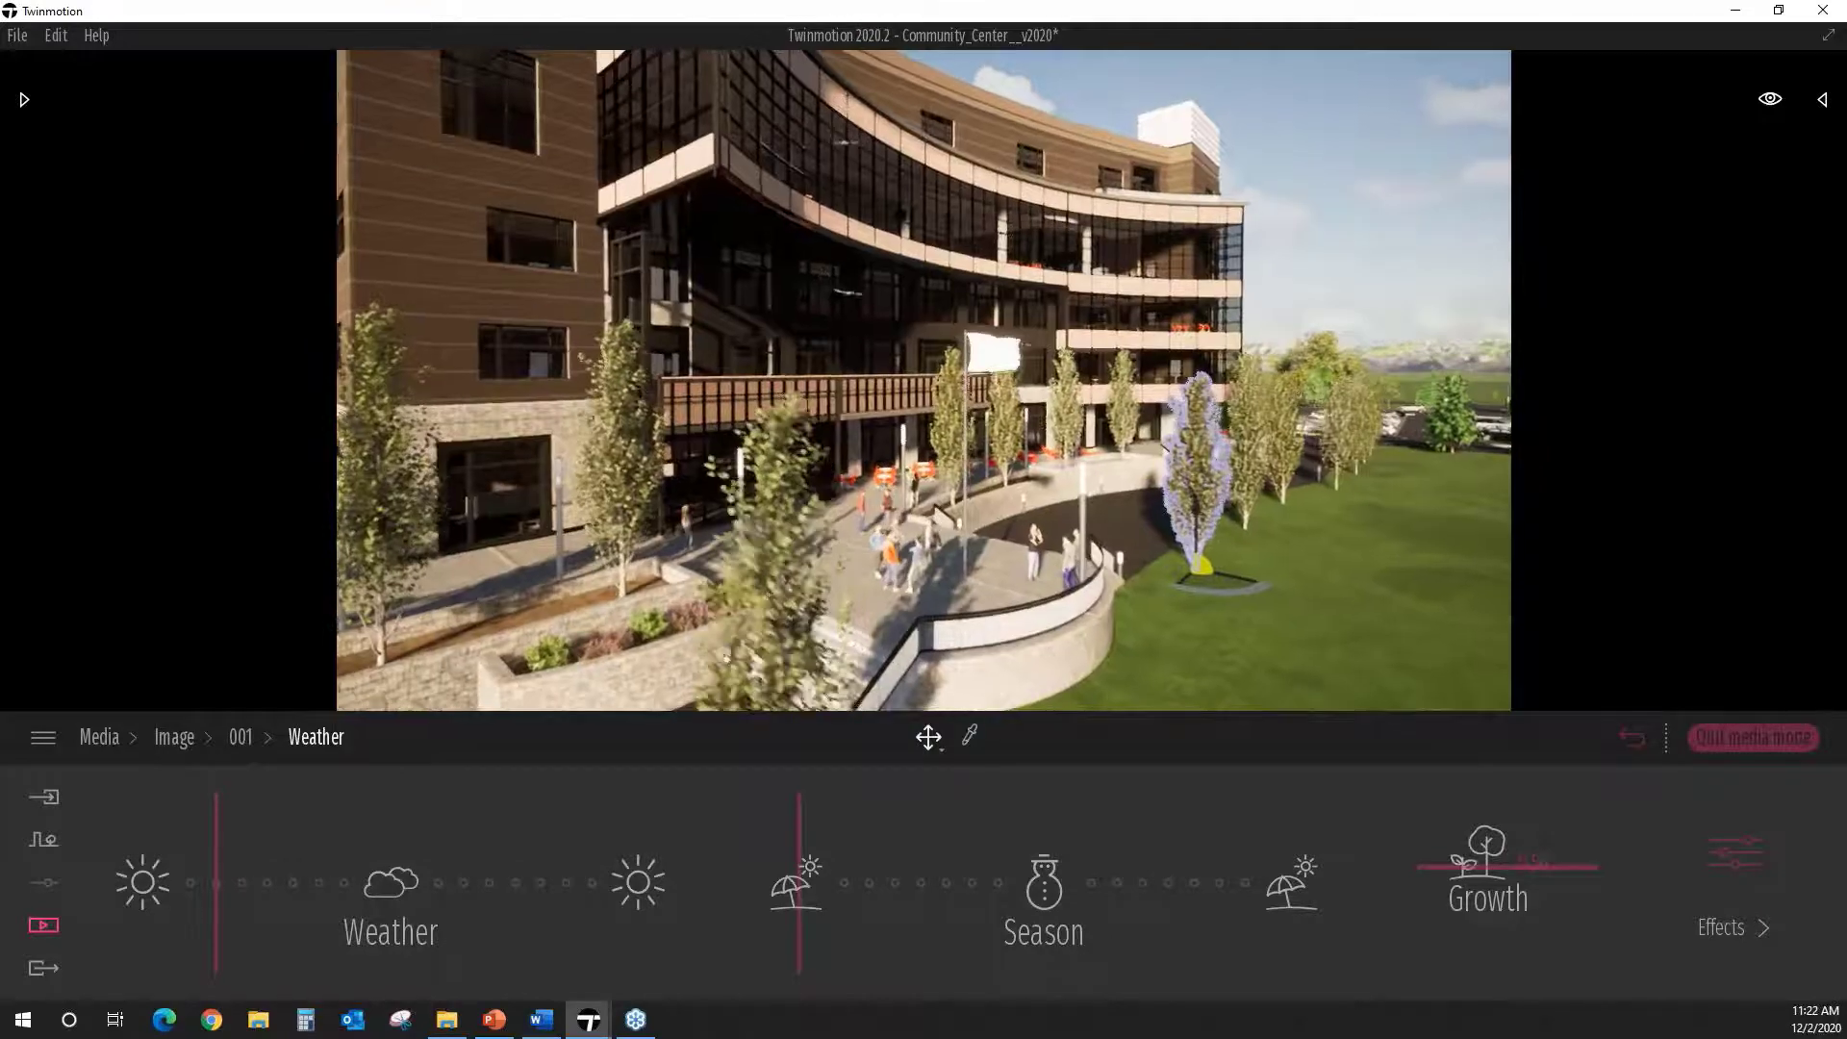
middle_click_drag(1043, 533, 1010, 491)
right_click_drag(1043, 472, 1001, 479)
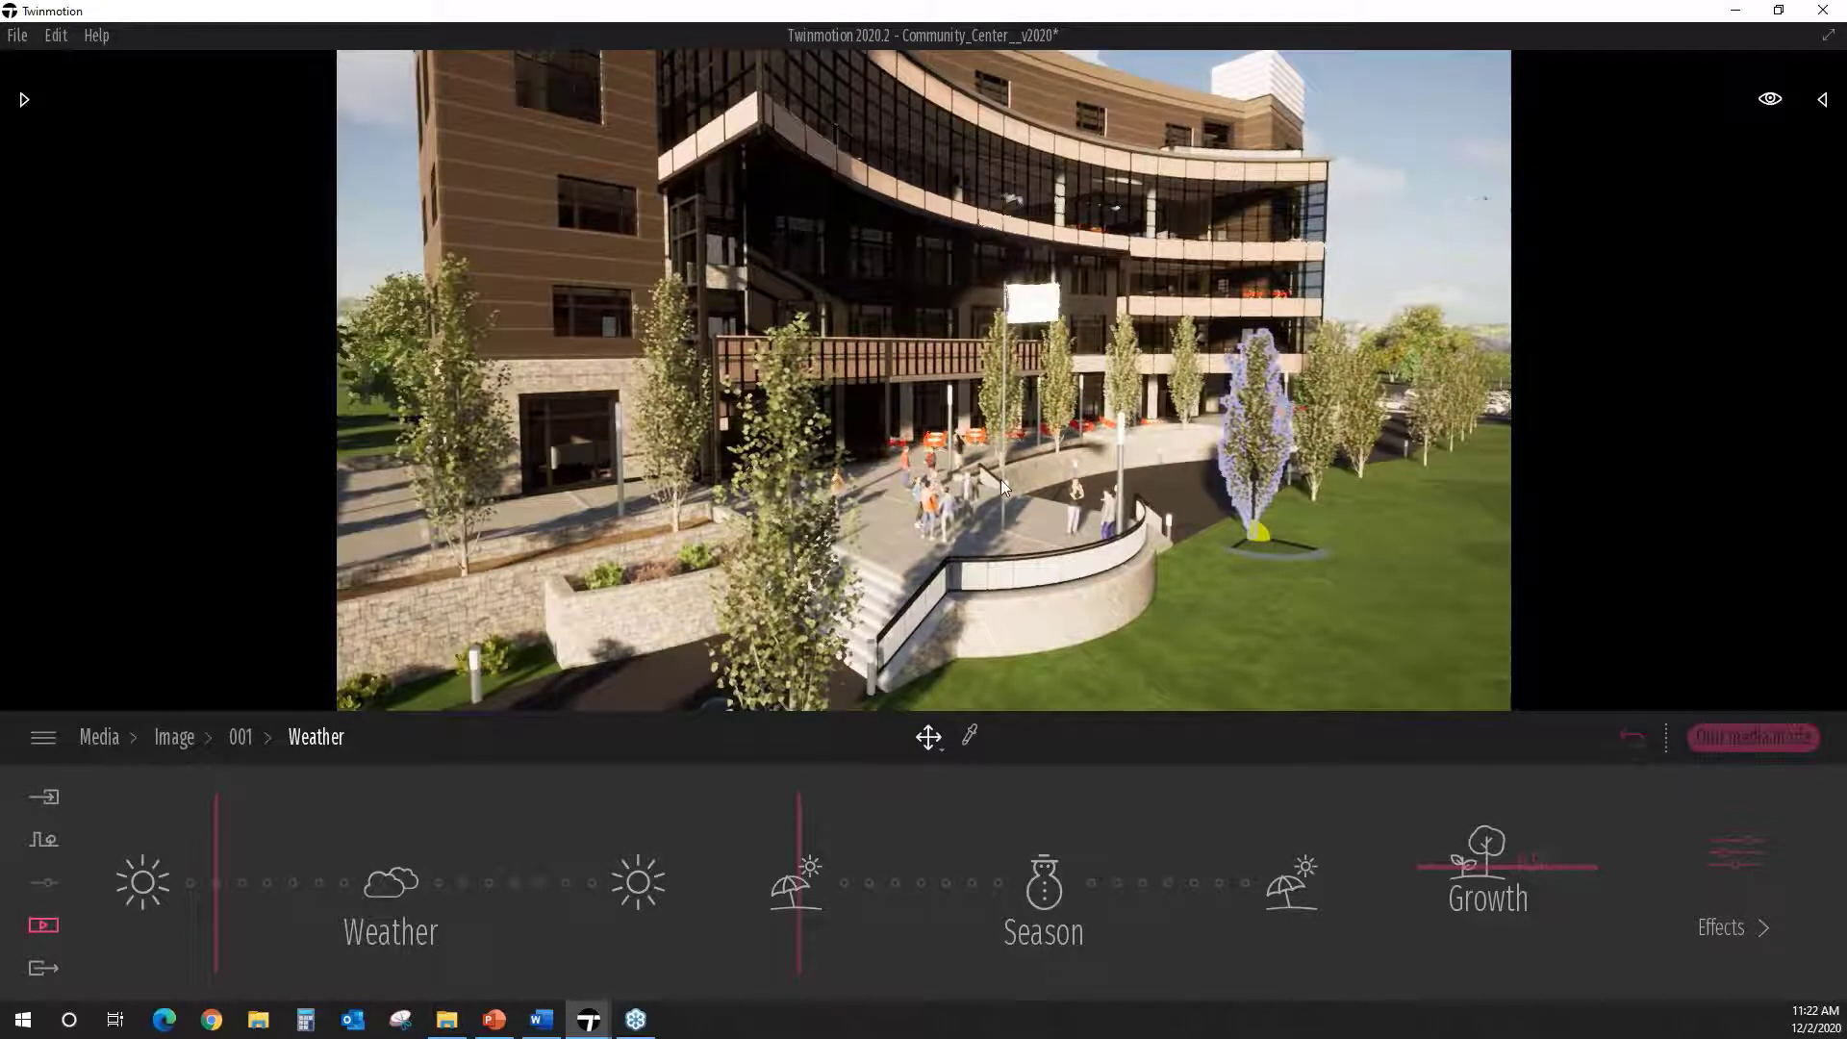
scroll(1000, 480, "up", 1)
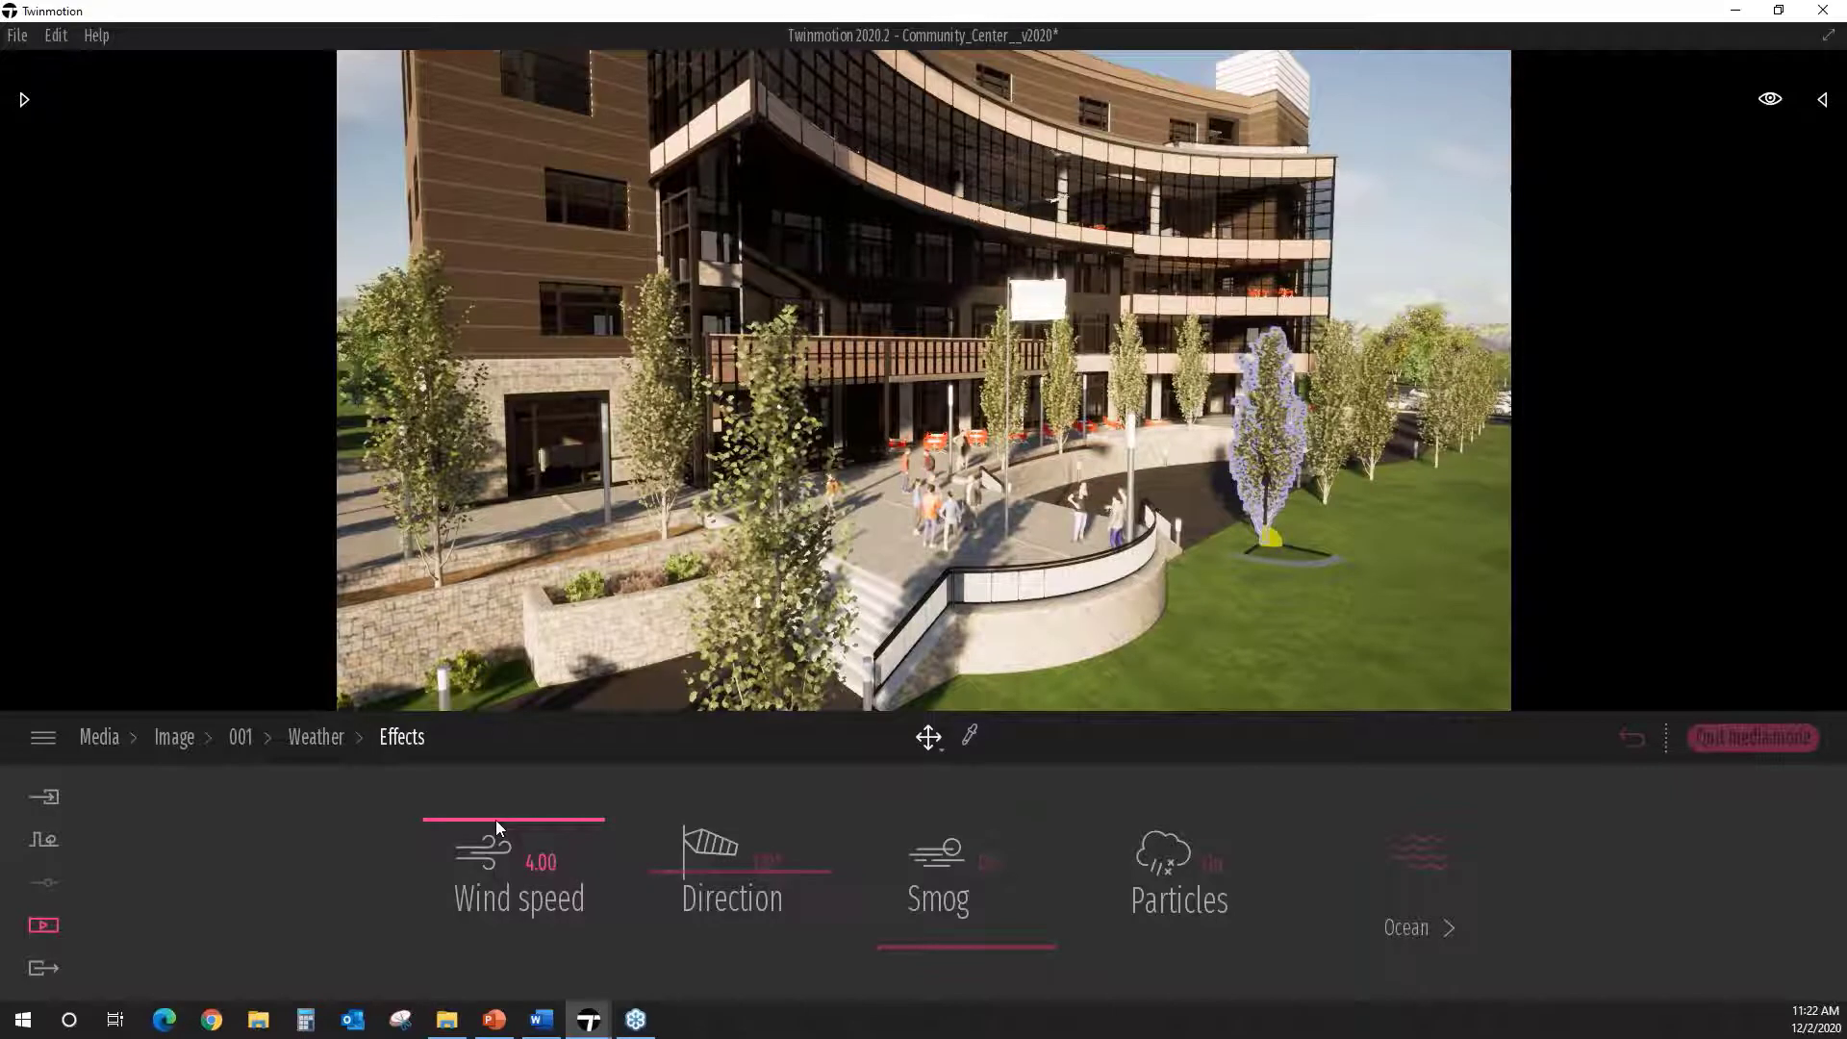
left_click_drag(496, 822, 524, 931)
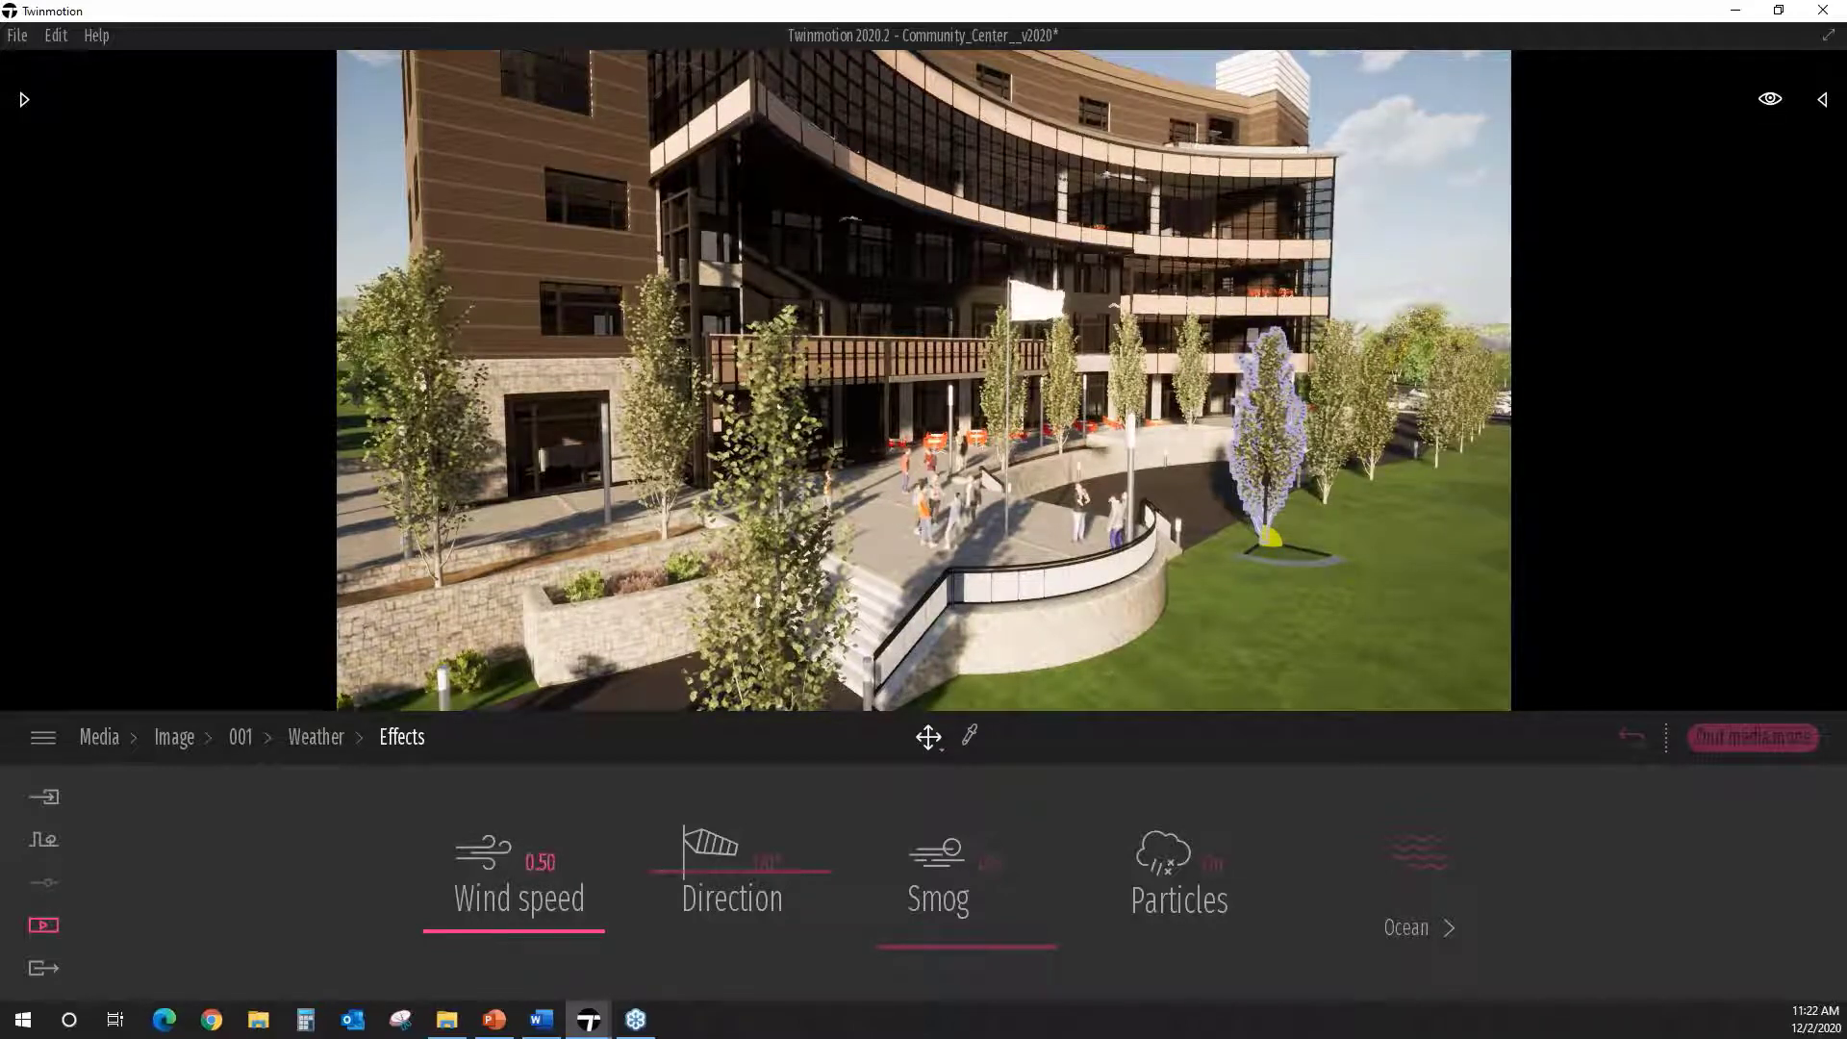
left_click_drag(484, 926, 482, 809)
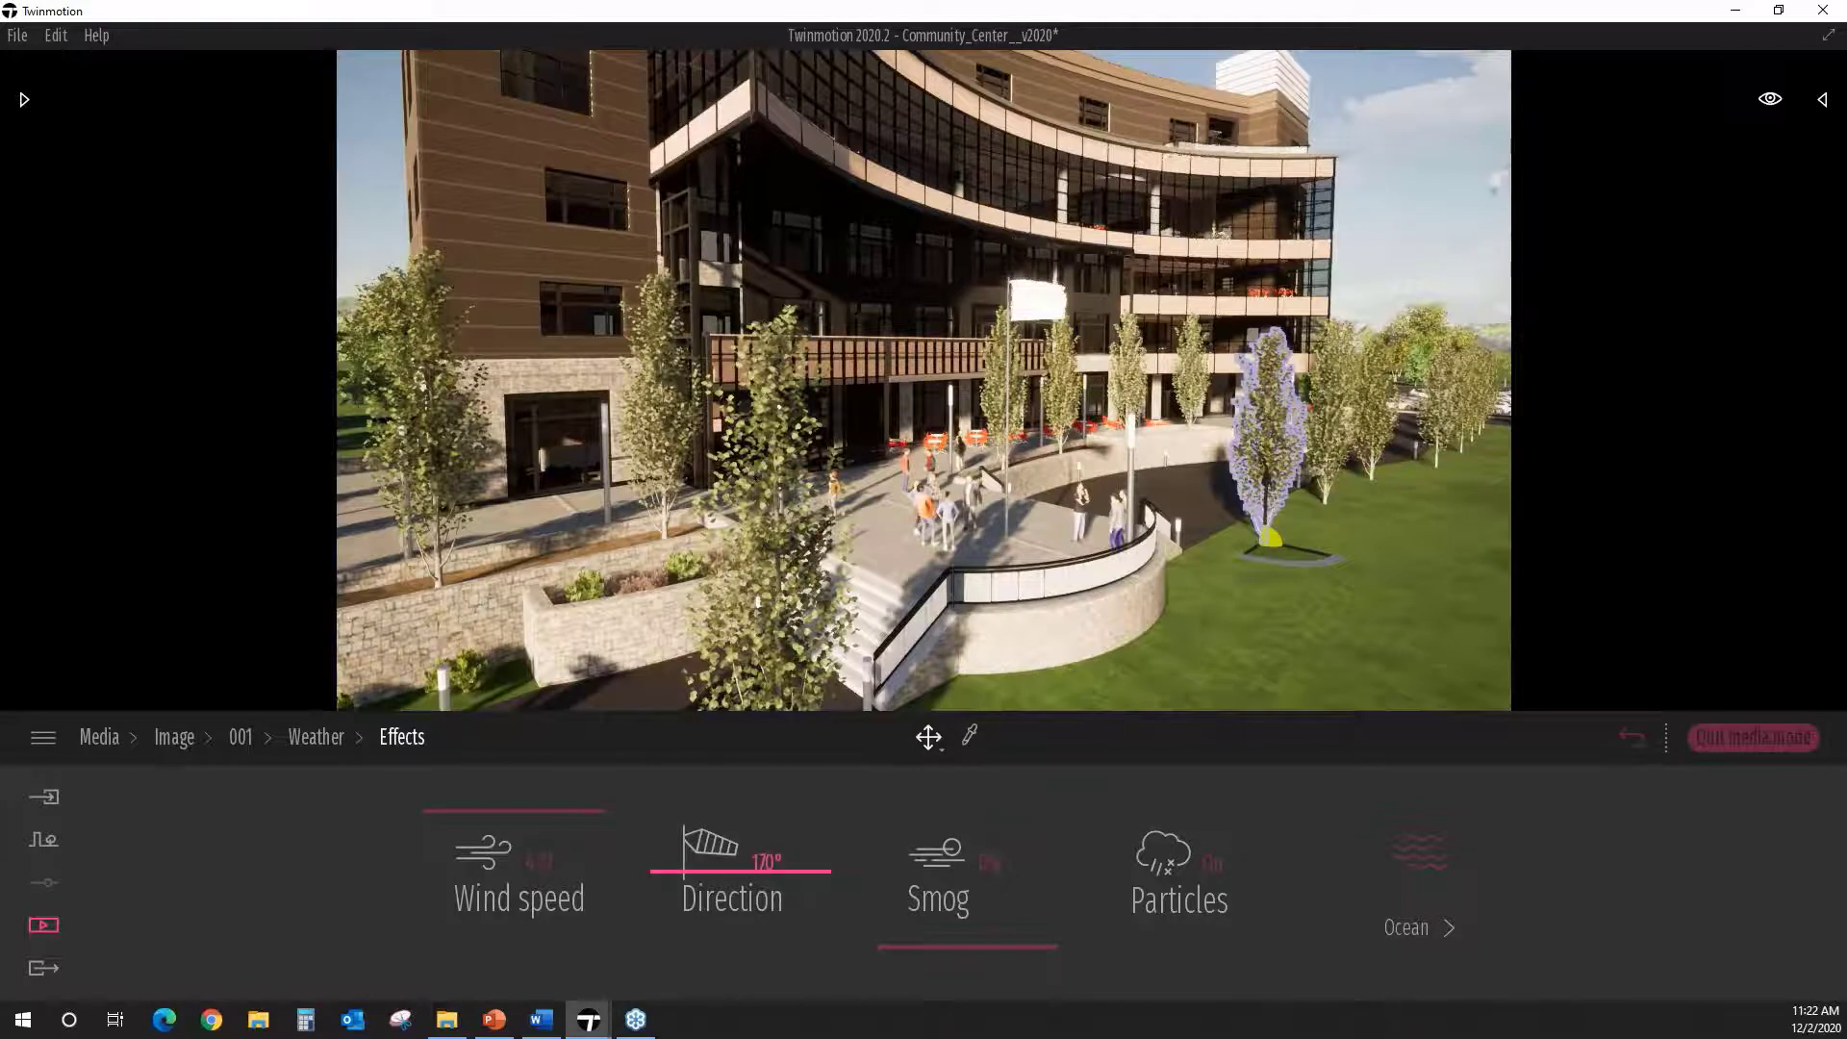
Step: Try a wind direction of 305° on image 001's flag and turn it back below 180°
left_click_drag(728, 871, 724, 808)
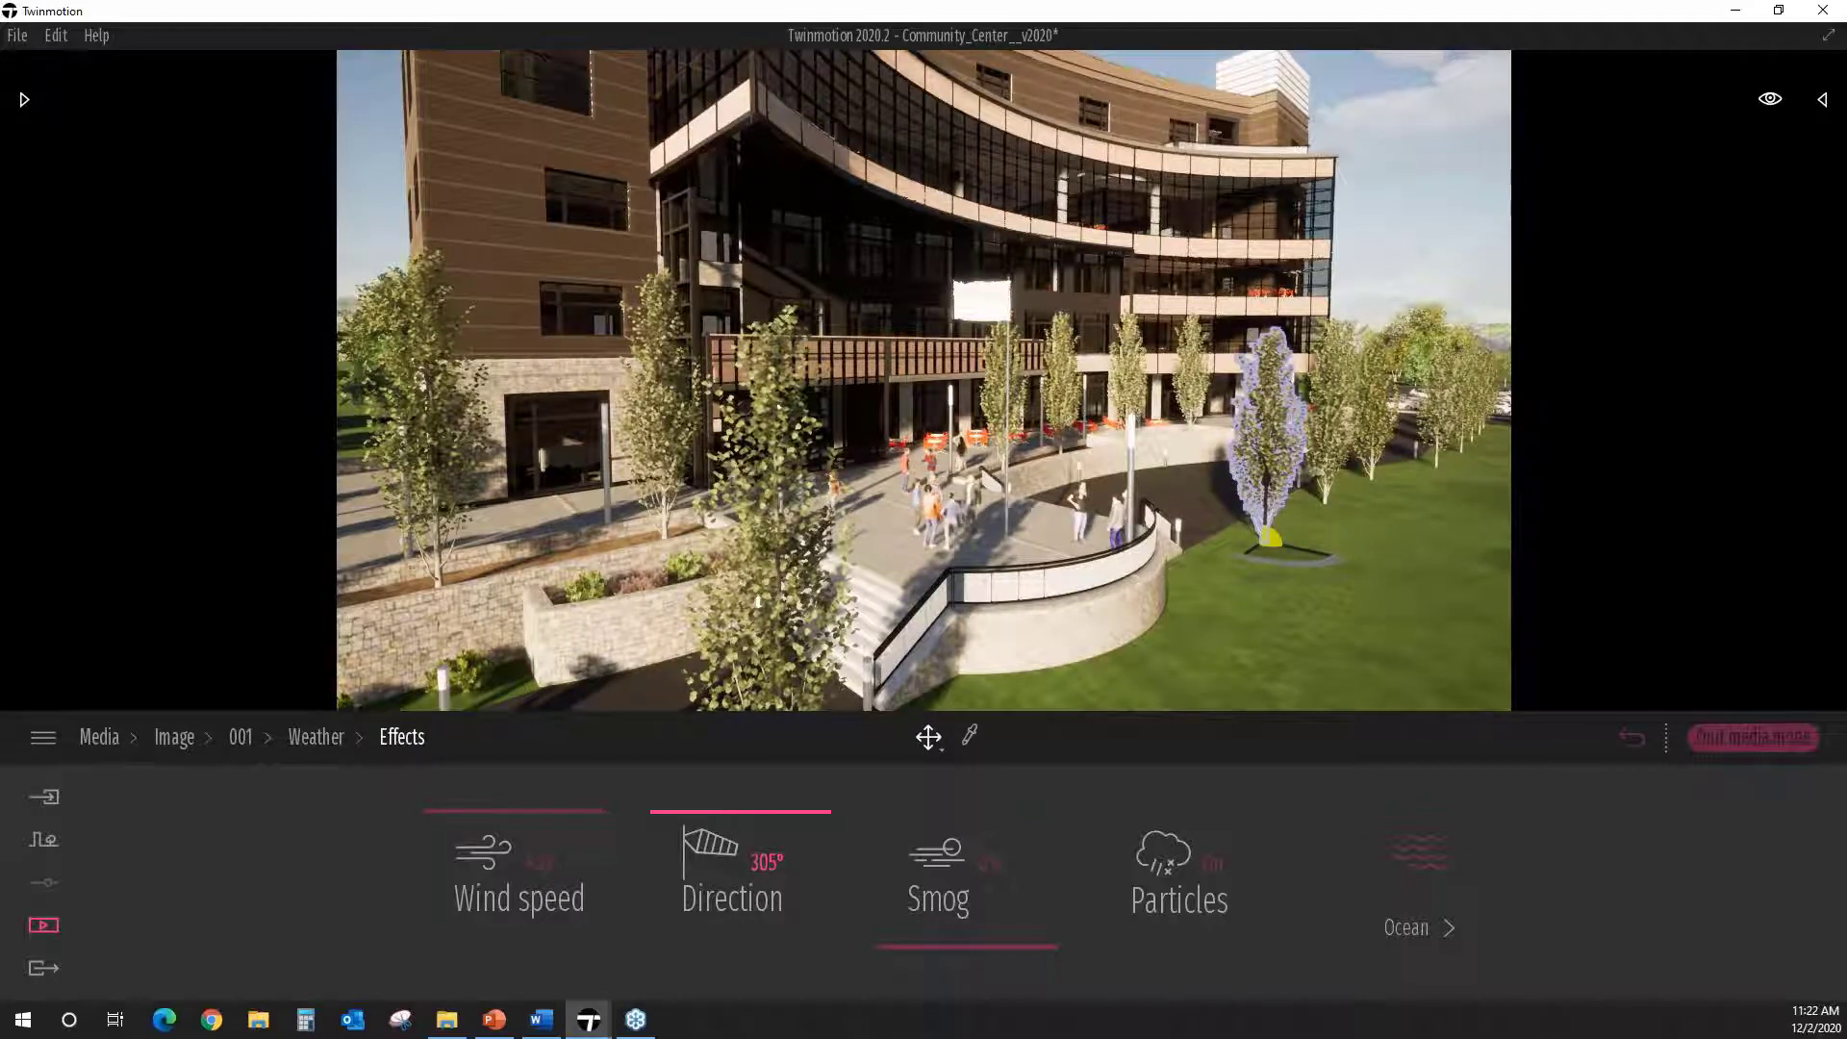
left_click_drag(747, 811, 747, 948)
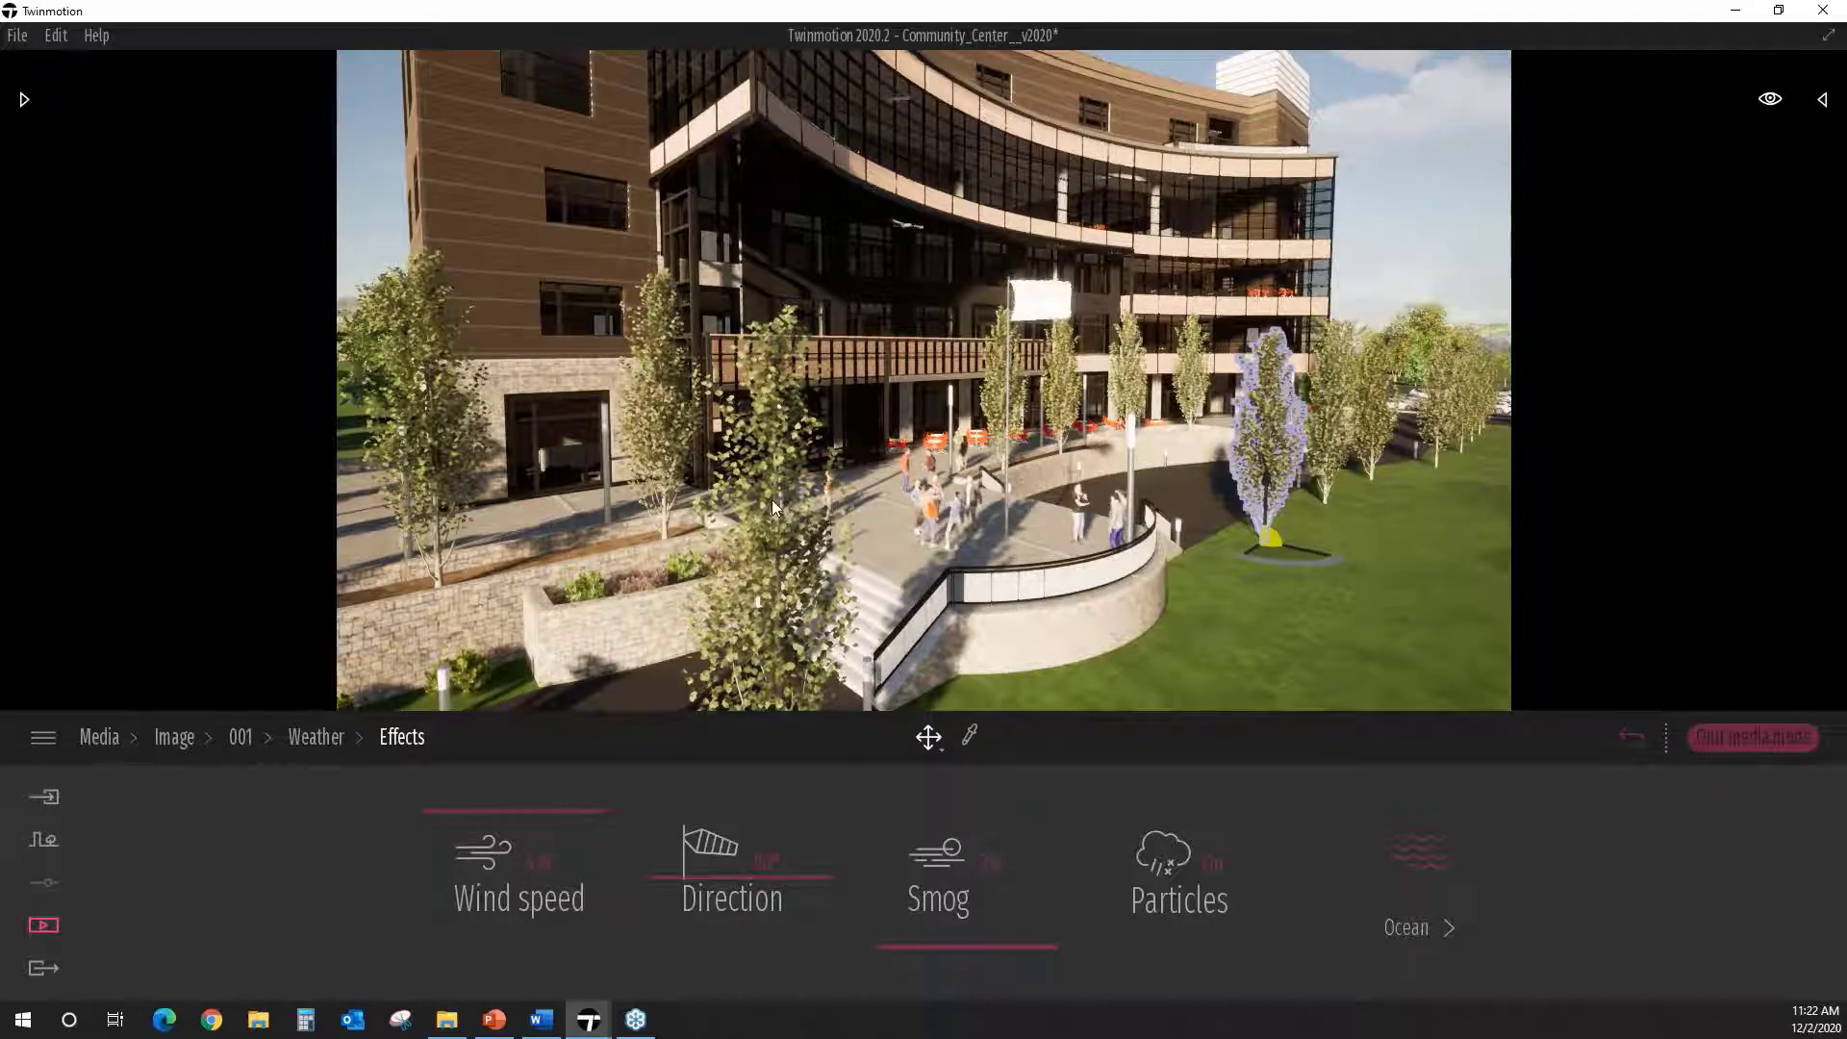
Step: Lower image 001's wind speed nearly to its minimum for the flag and the tree by the plaza, and leave the weather settings
scroll(690, 515, "up", 3)
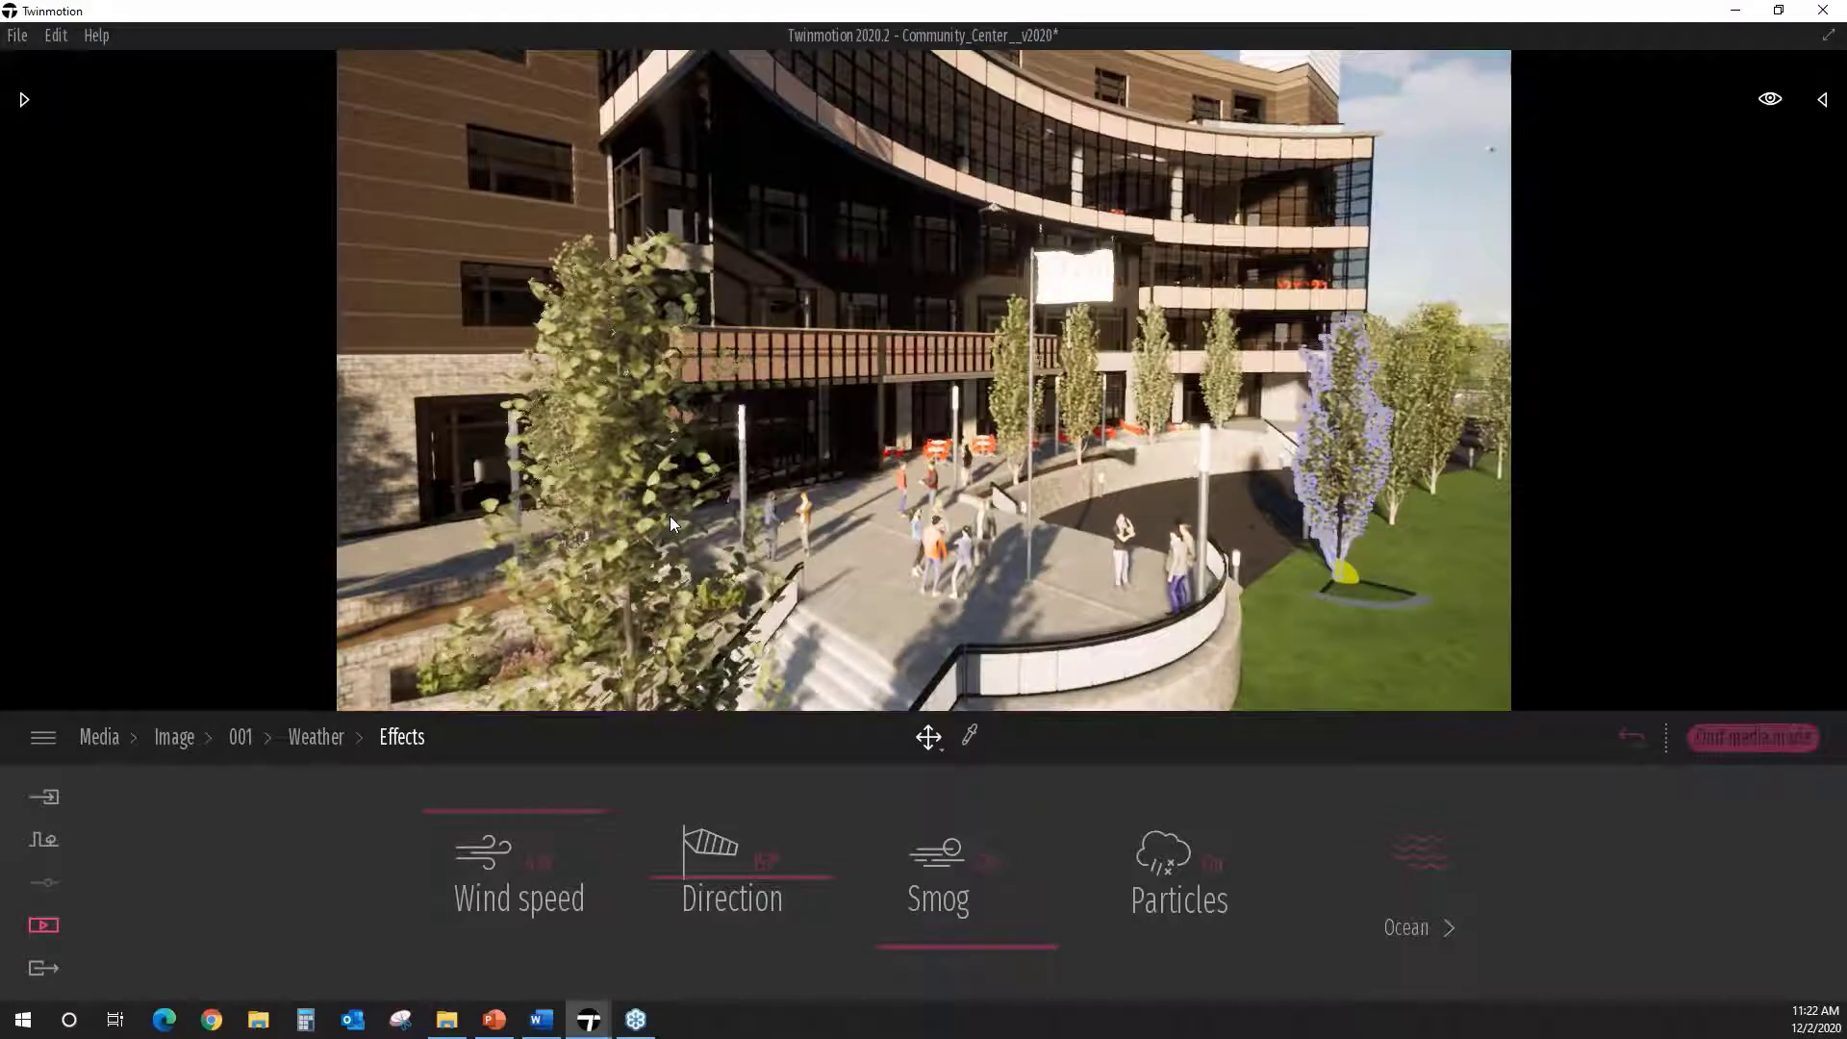
scroll(730, 477, "up", 3)
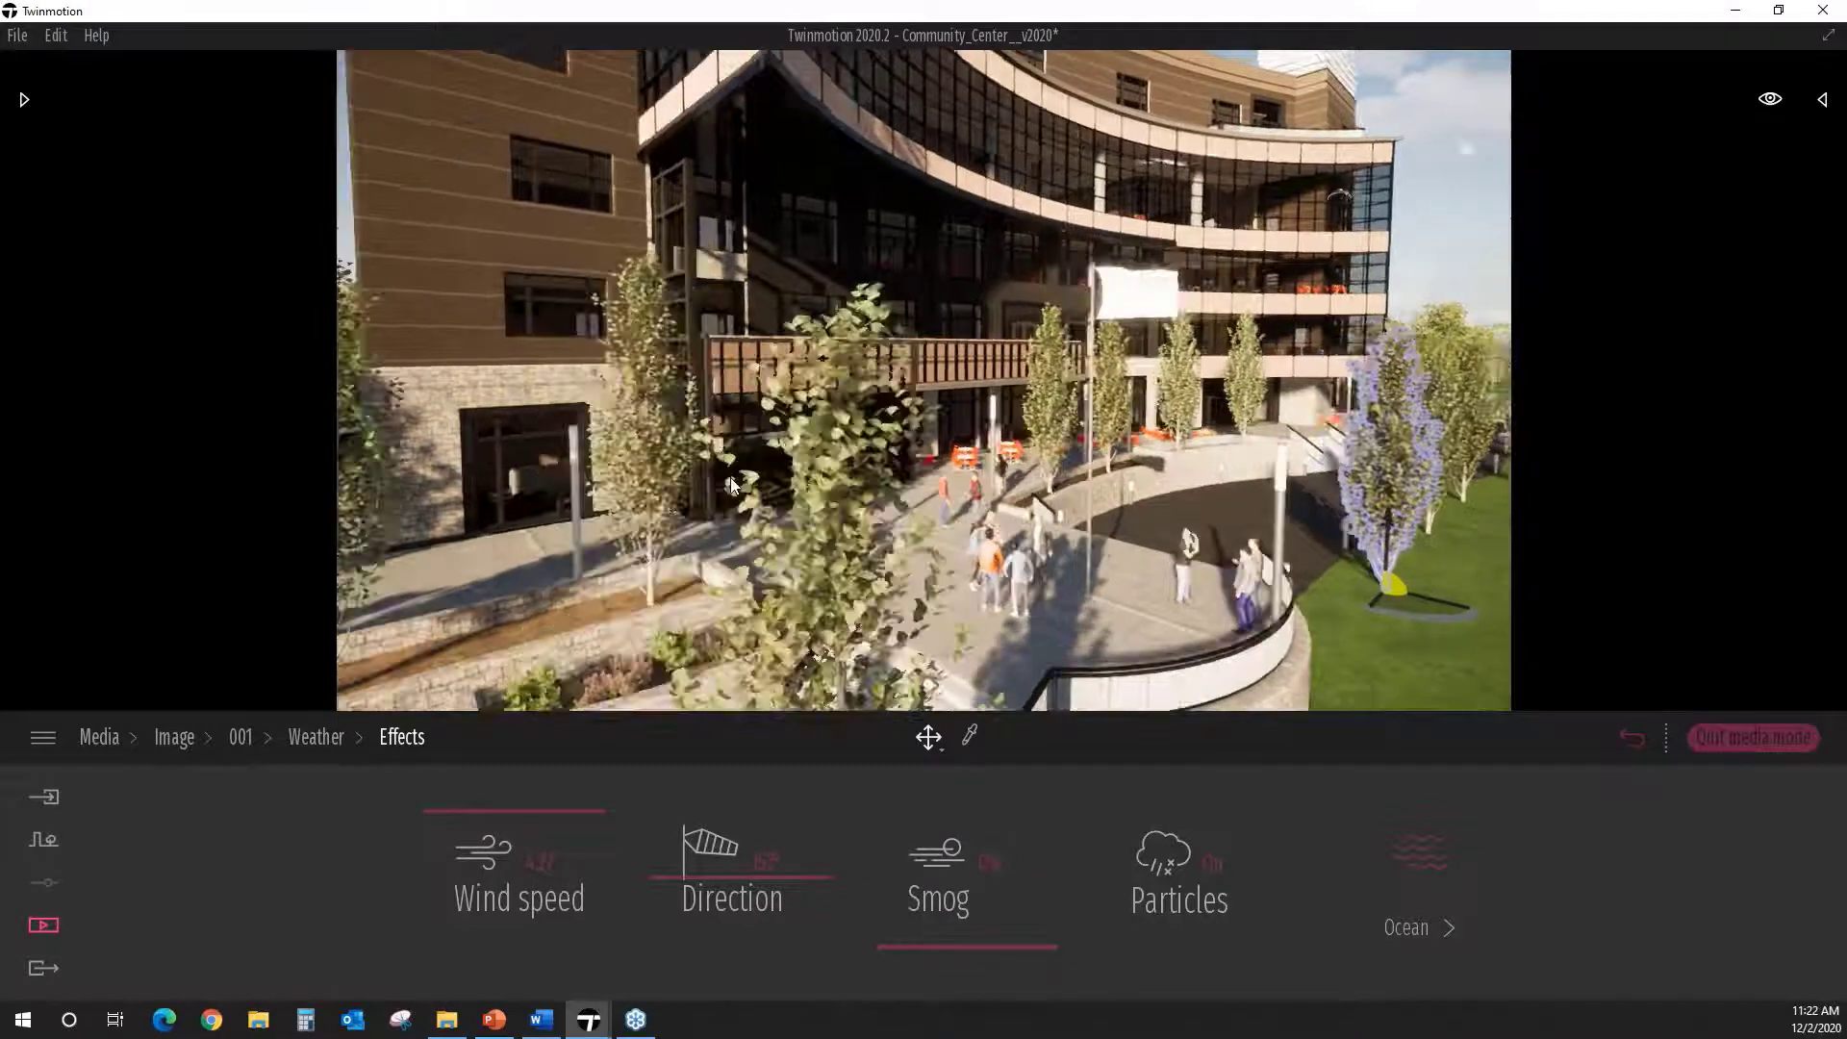
scroll(730, 477, "up", 2)
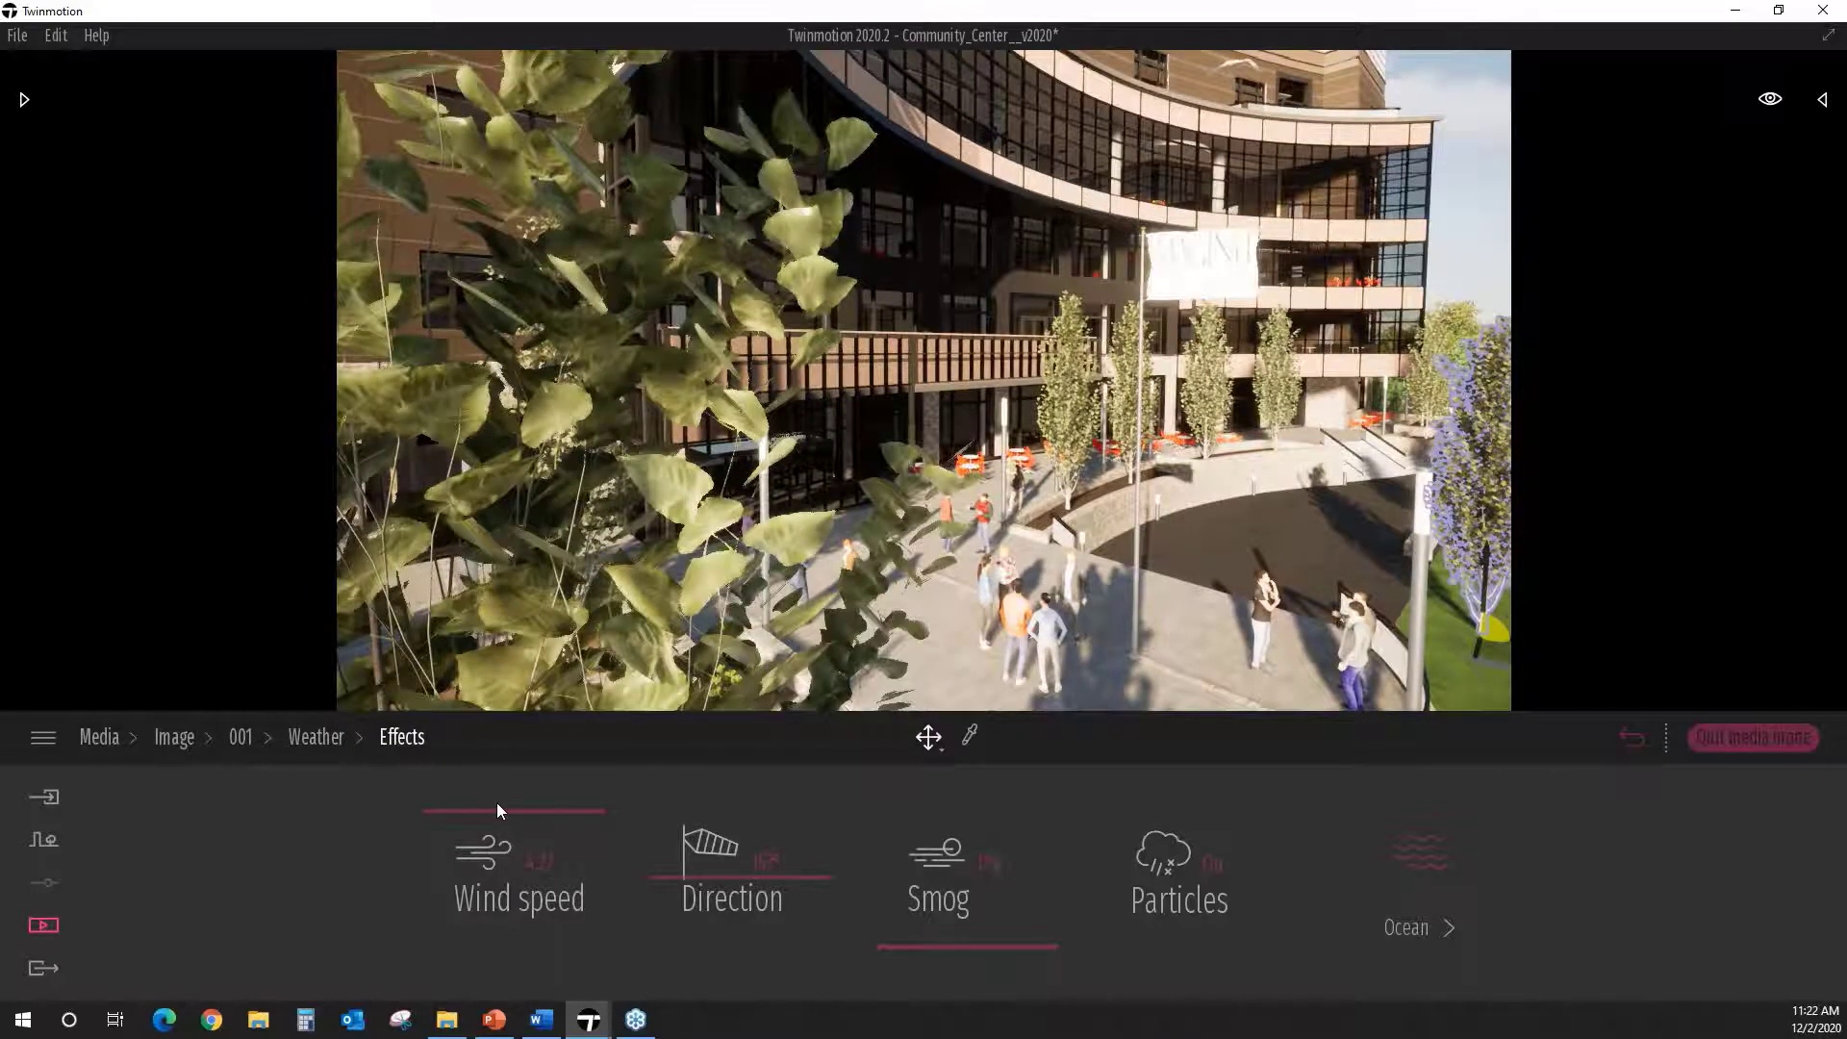
left_click_drag(496, 803, 520, 935)
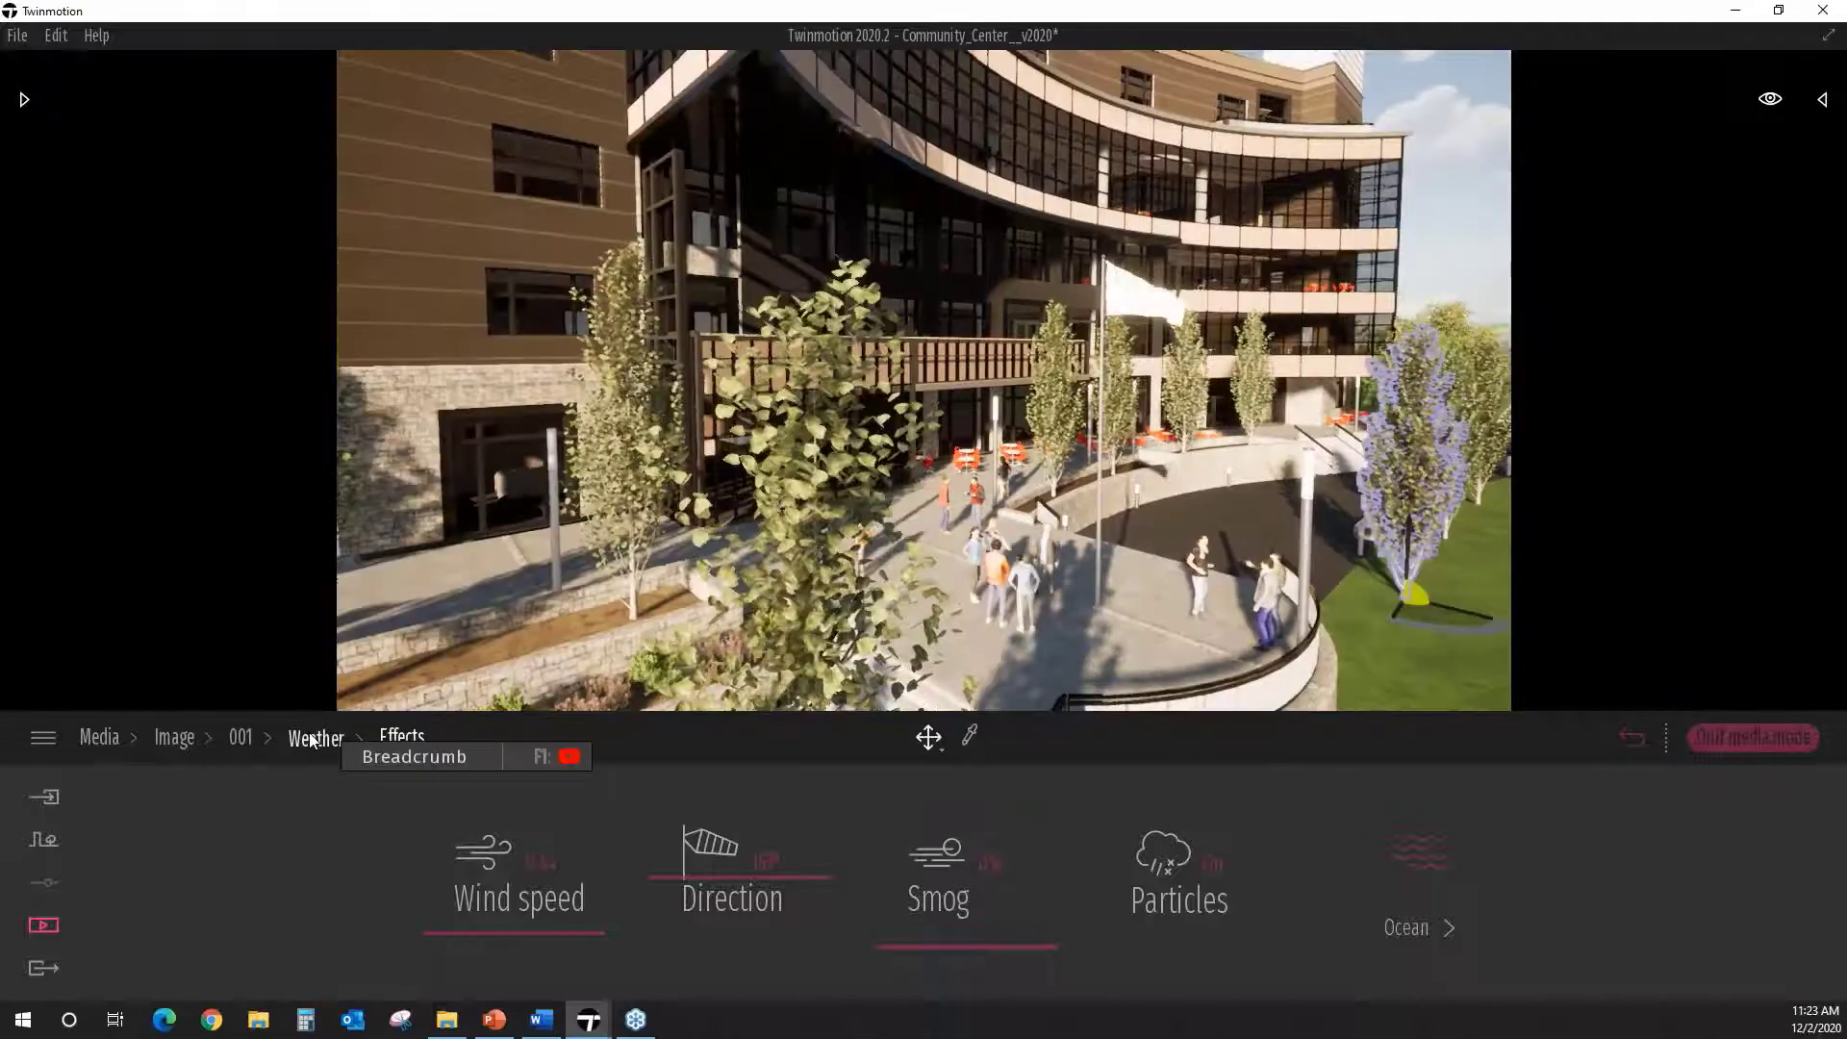
left_click(316, 736)
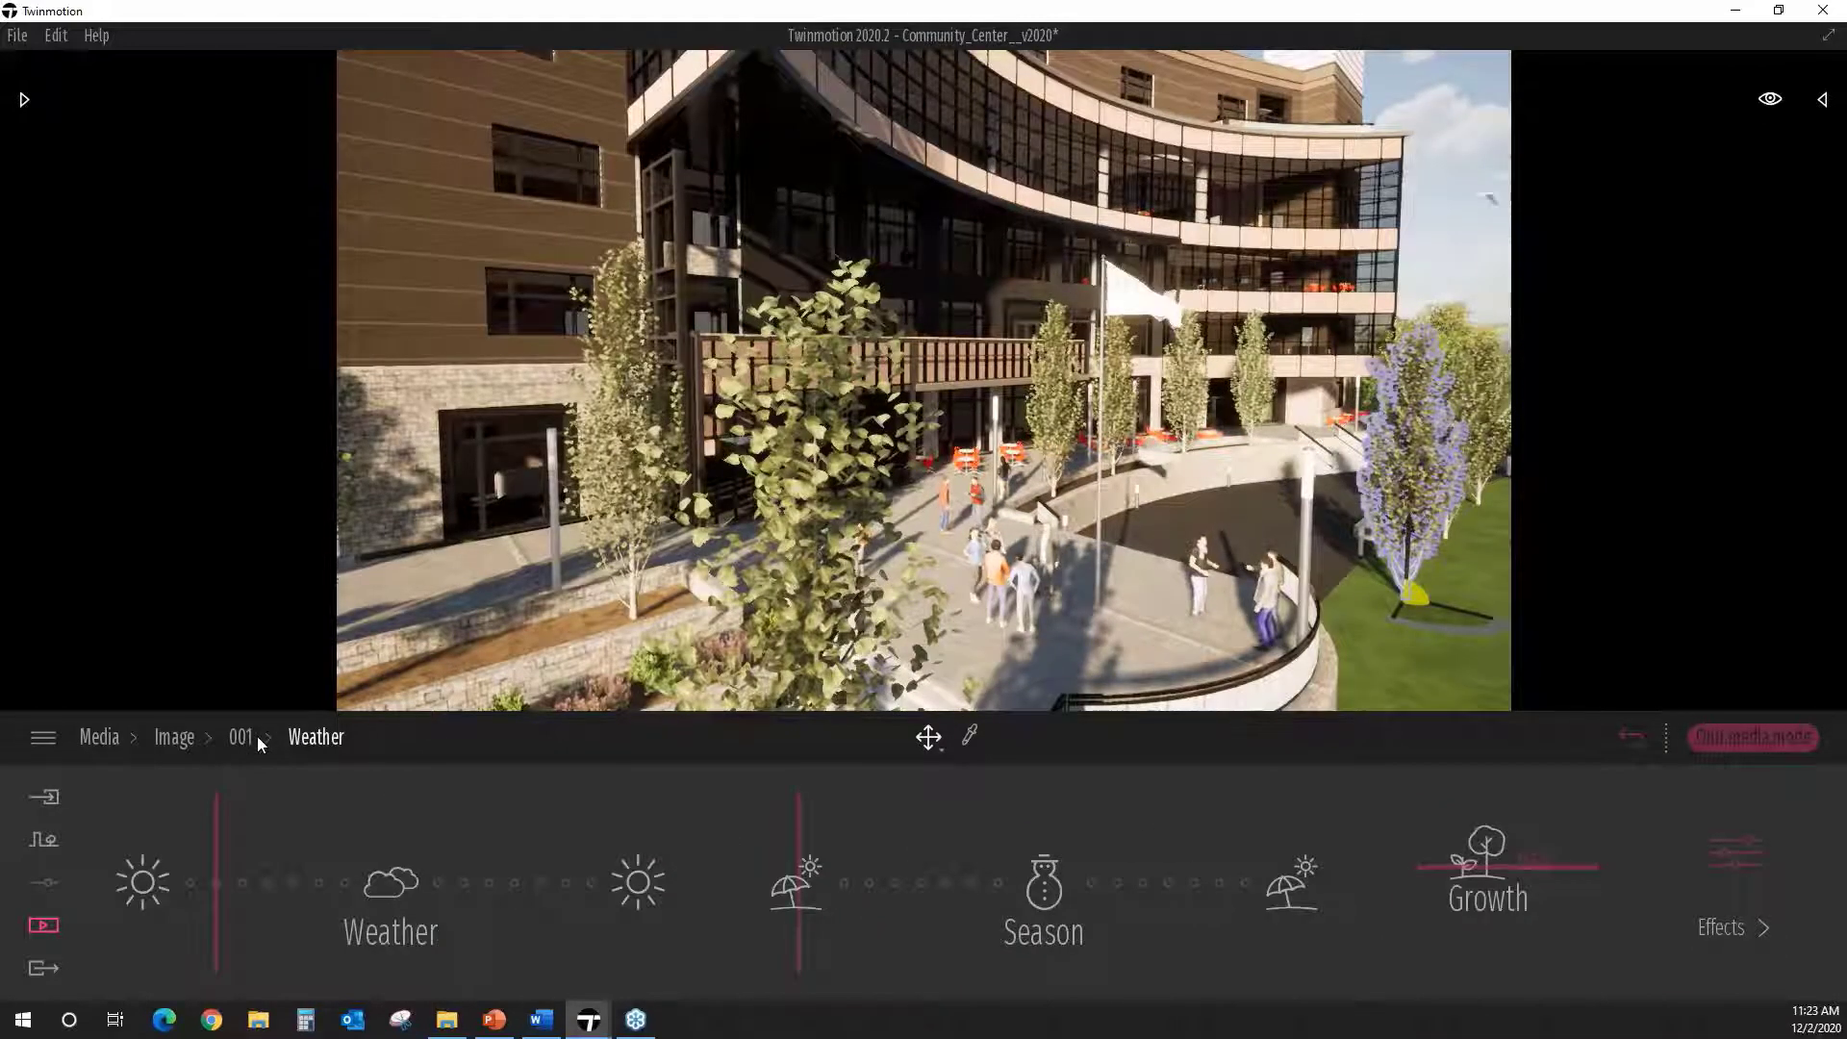
left_click(246, 737)
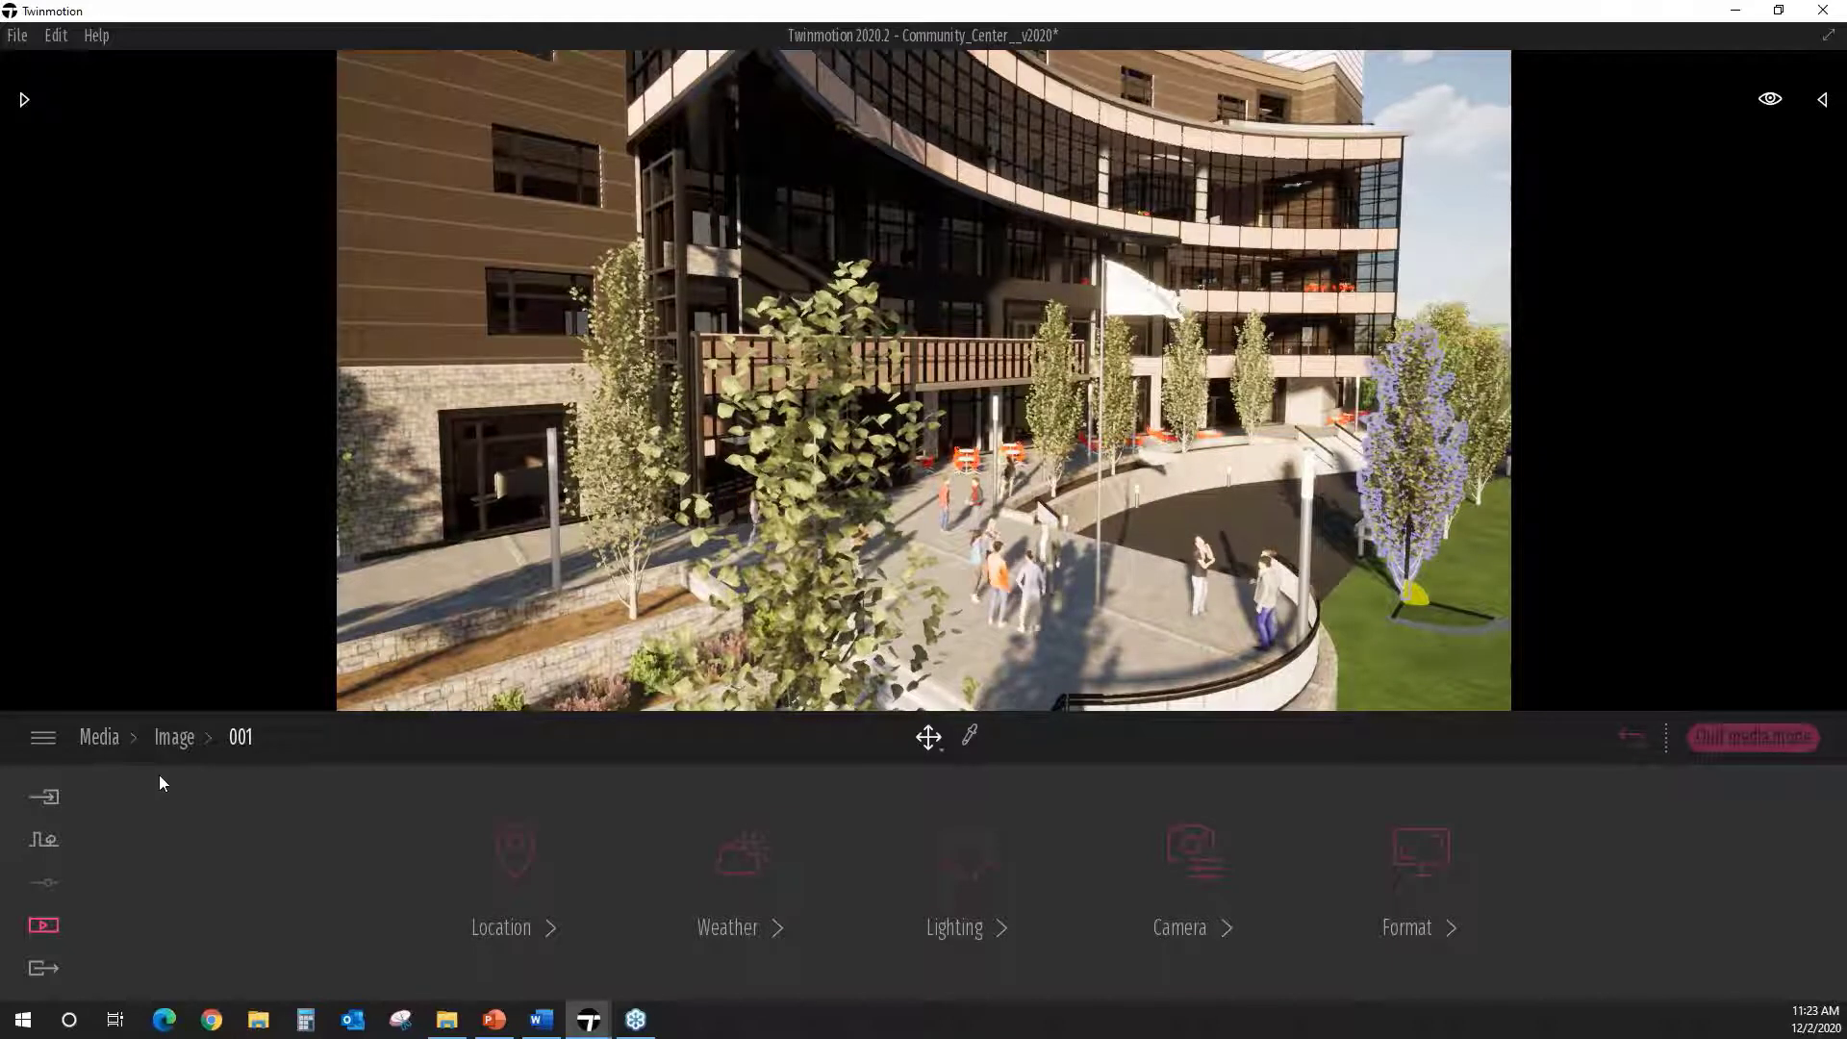
Step: Return to the list of saved images and open Image21
left_click(175, 739)
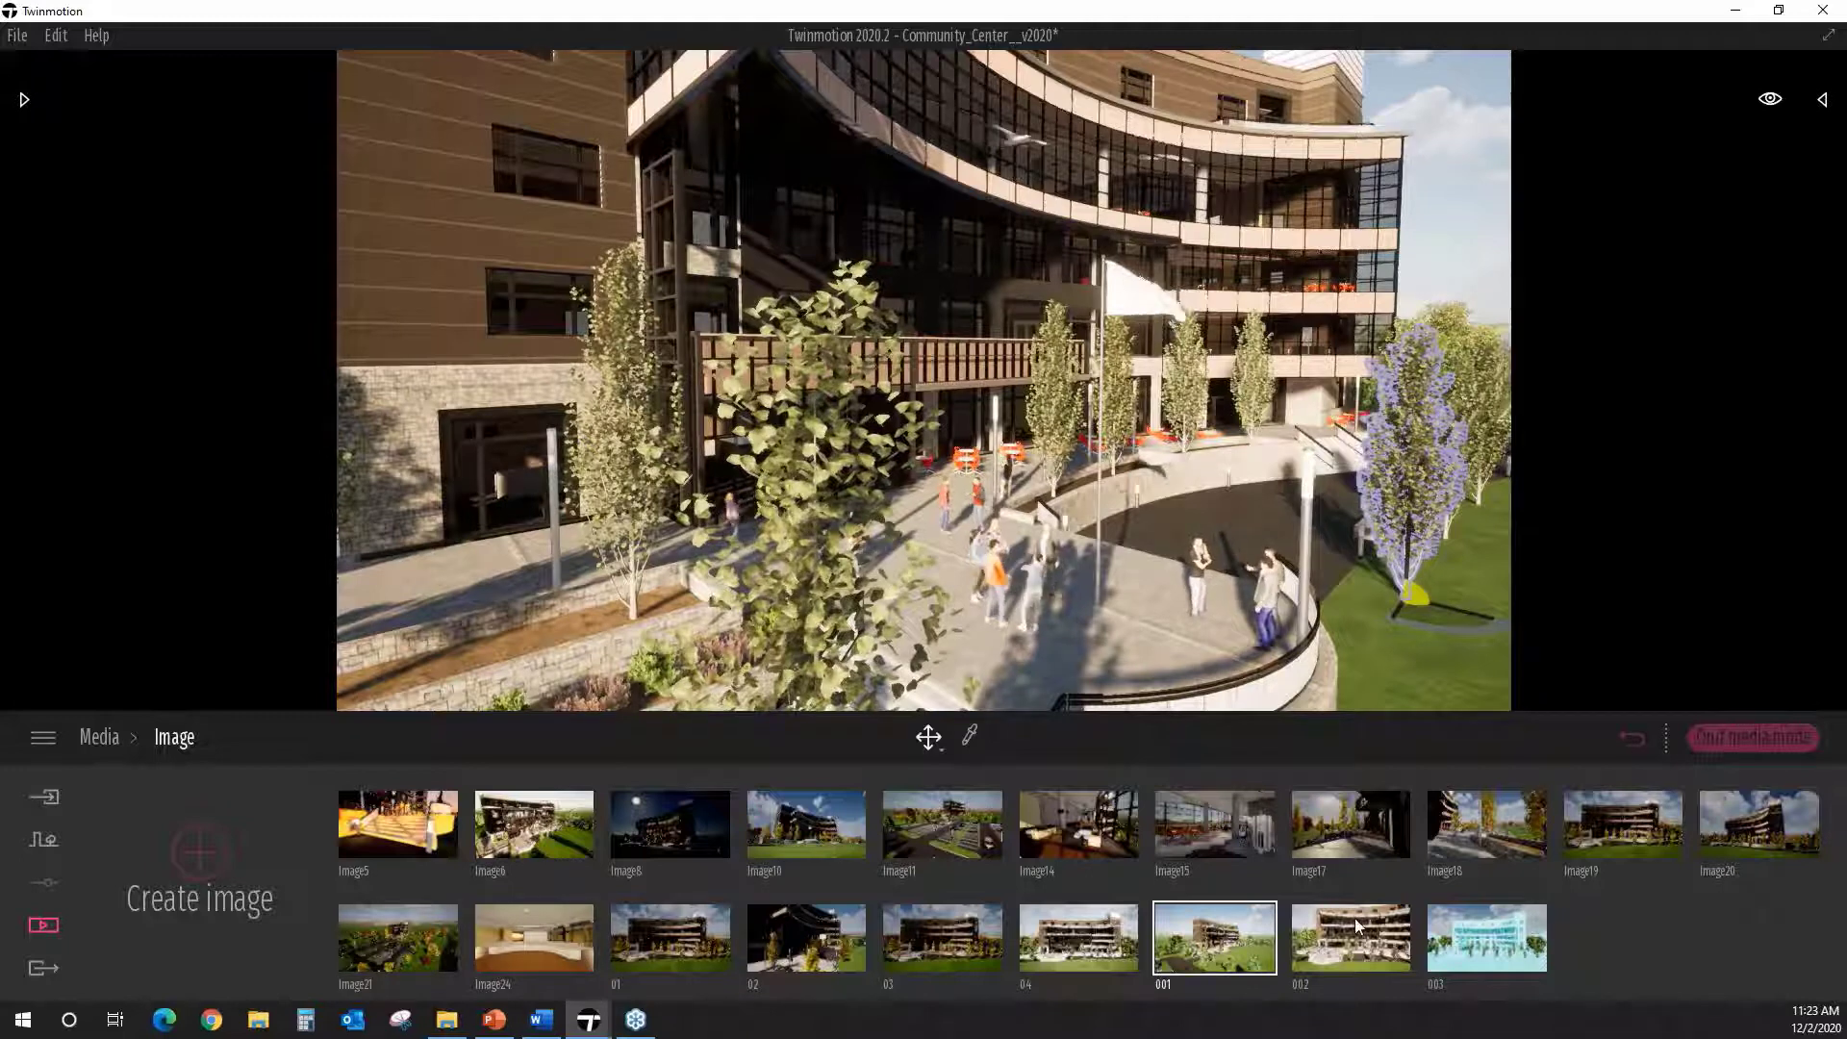
mouse_move(362, 927)
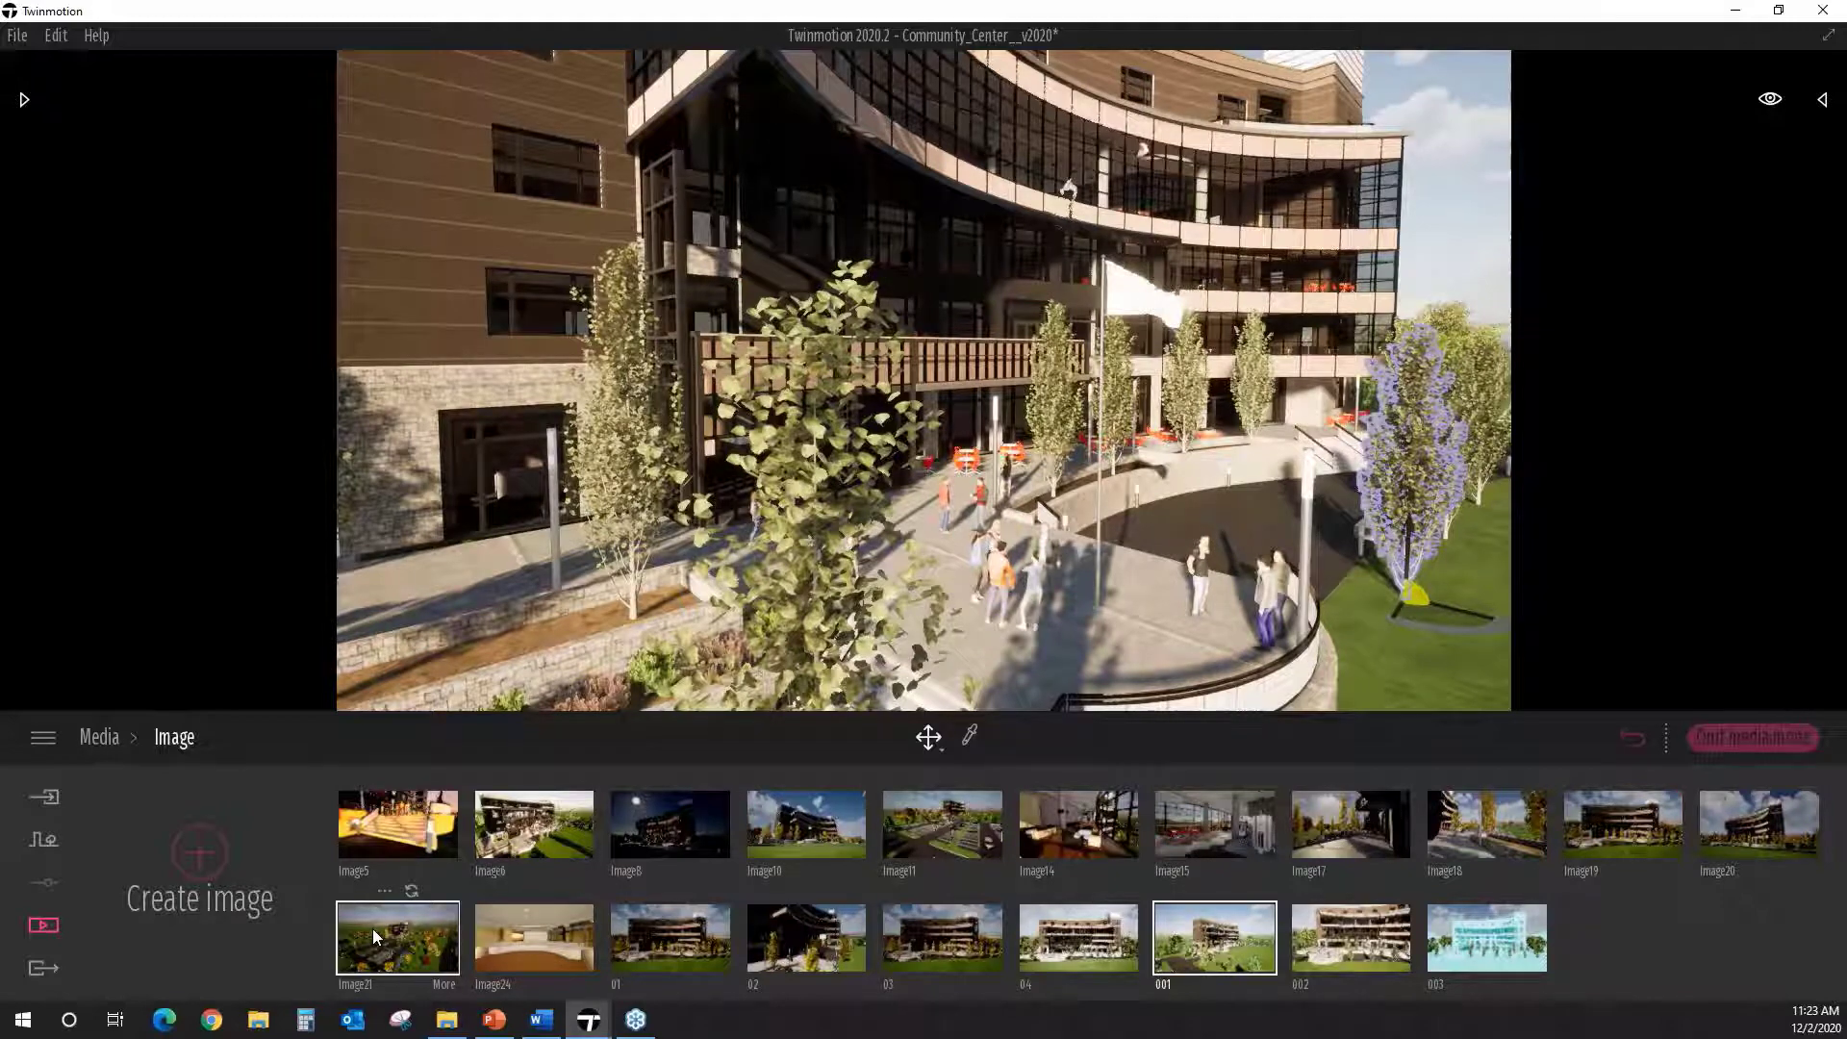
left_click(373, 928)
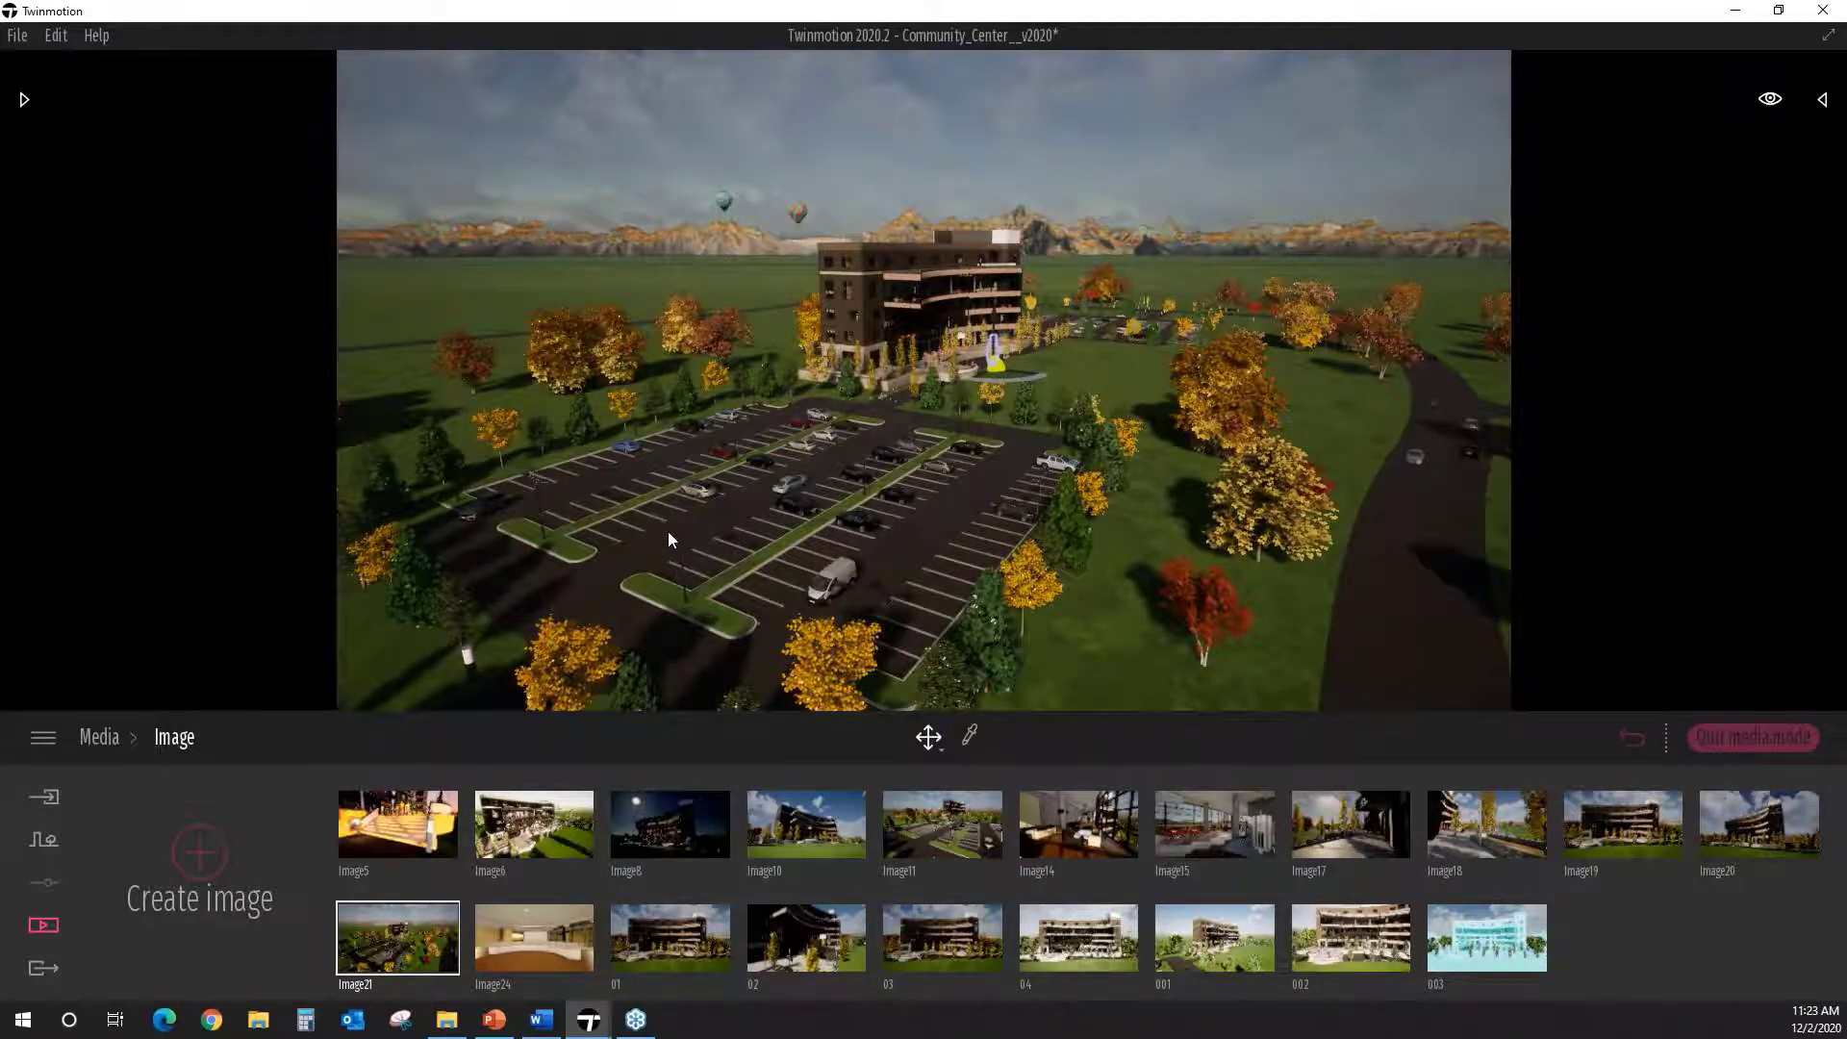
Step: Examine Image21's parking lot from ground level, looking over the parked cars and autumn trees
scroll(668, 531, "up", 3)
scroll(742, 554, "up", 4)
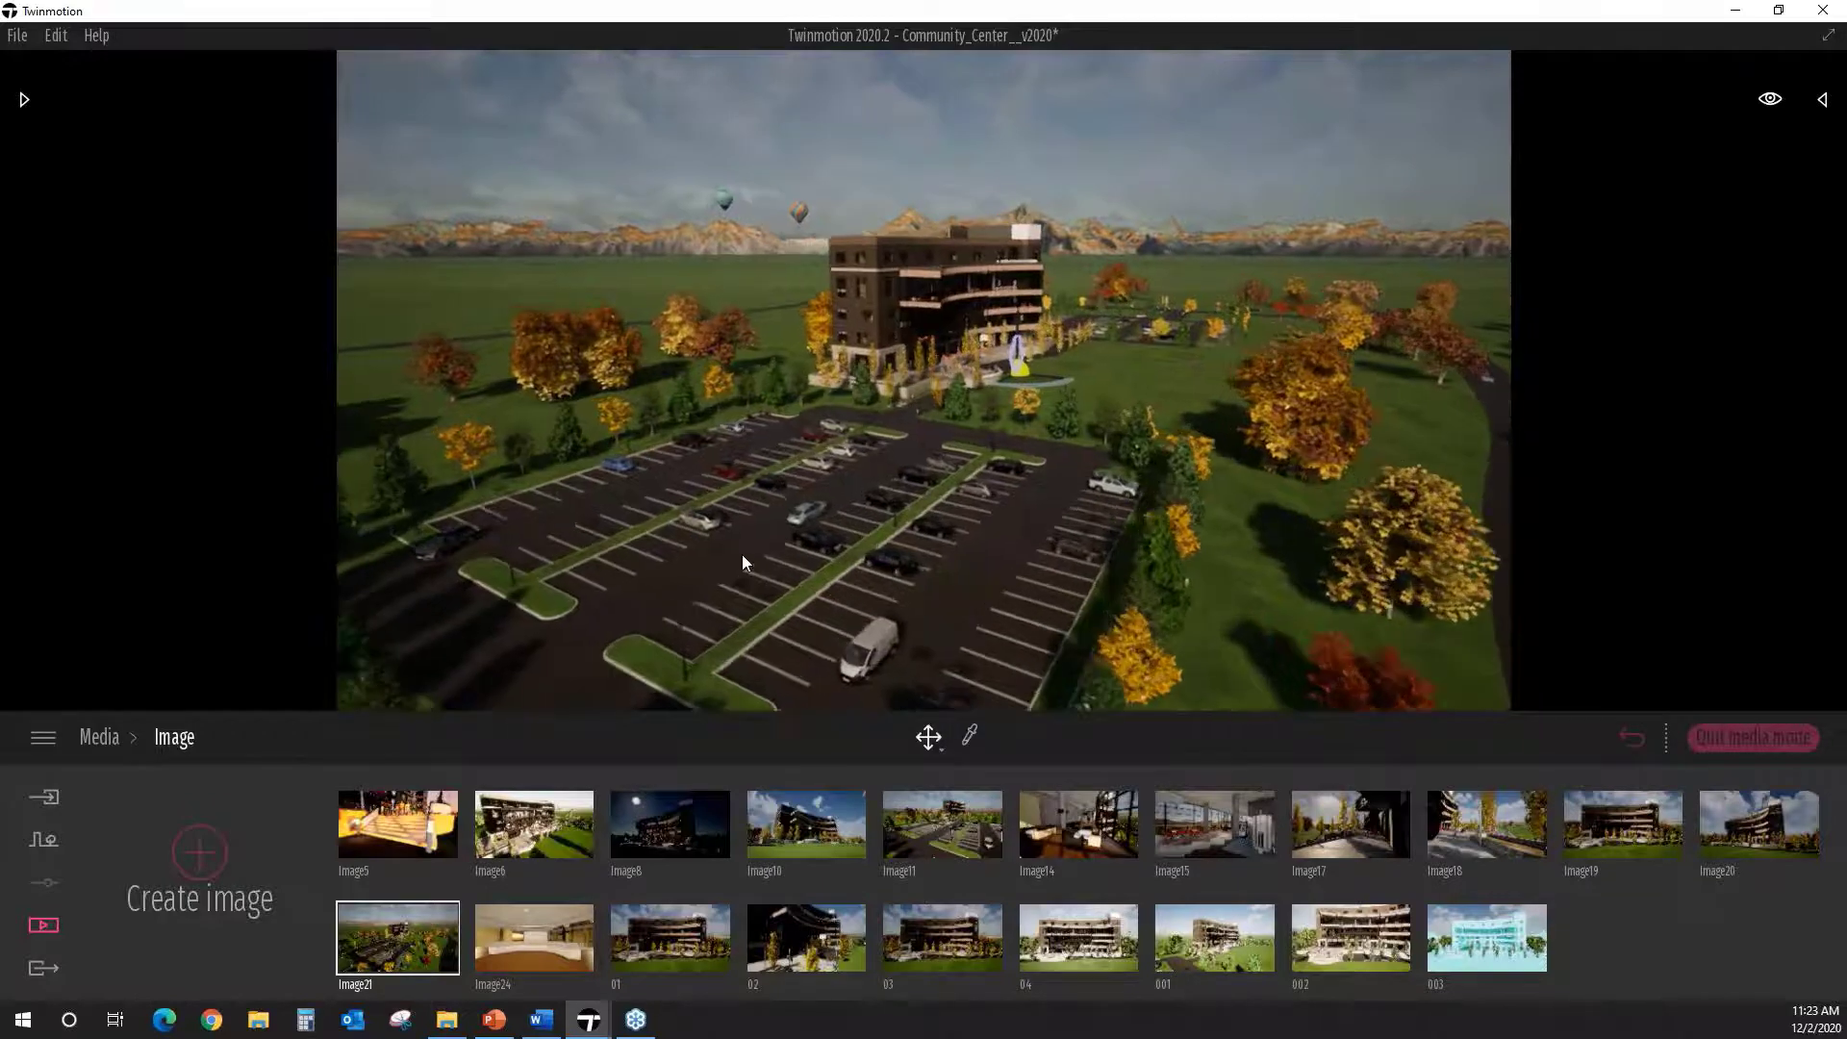
scroll(729, 543, "down", 4)
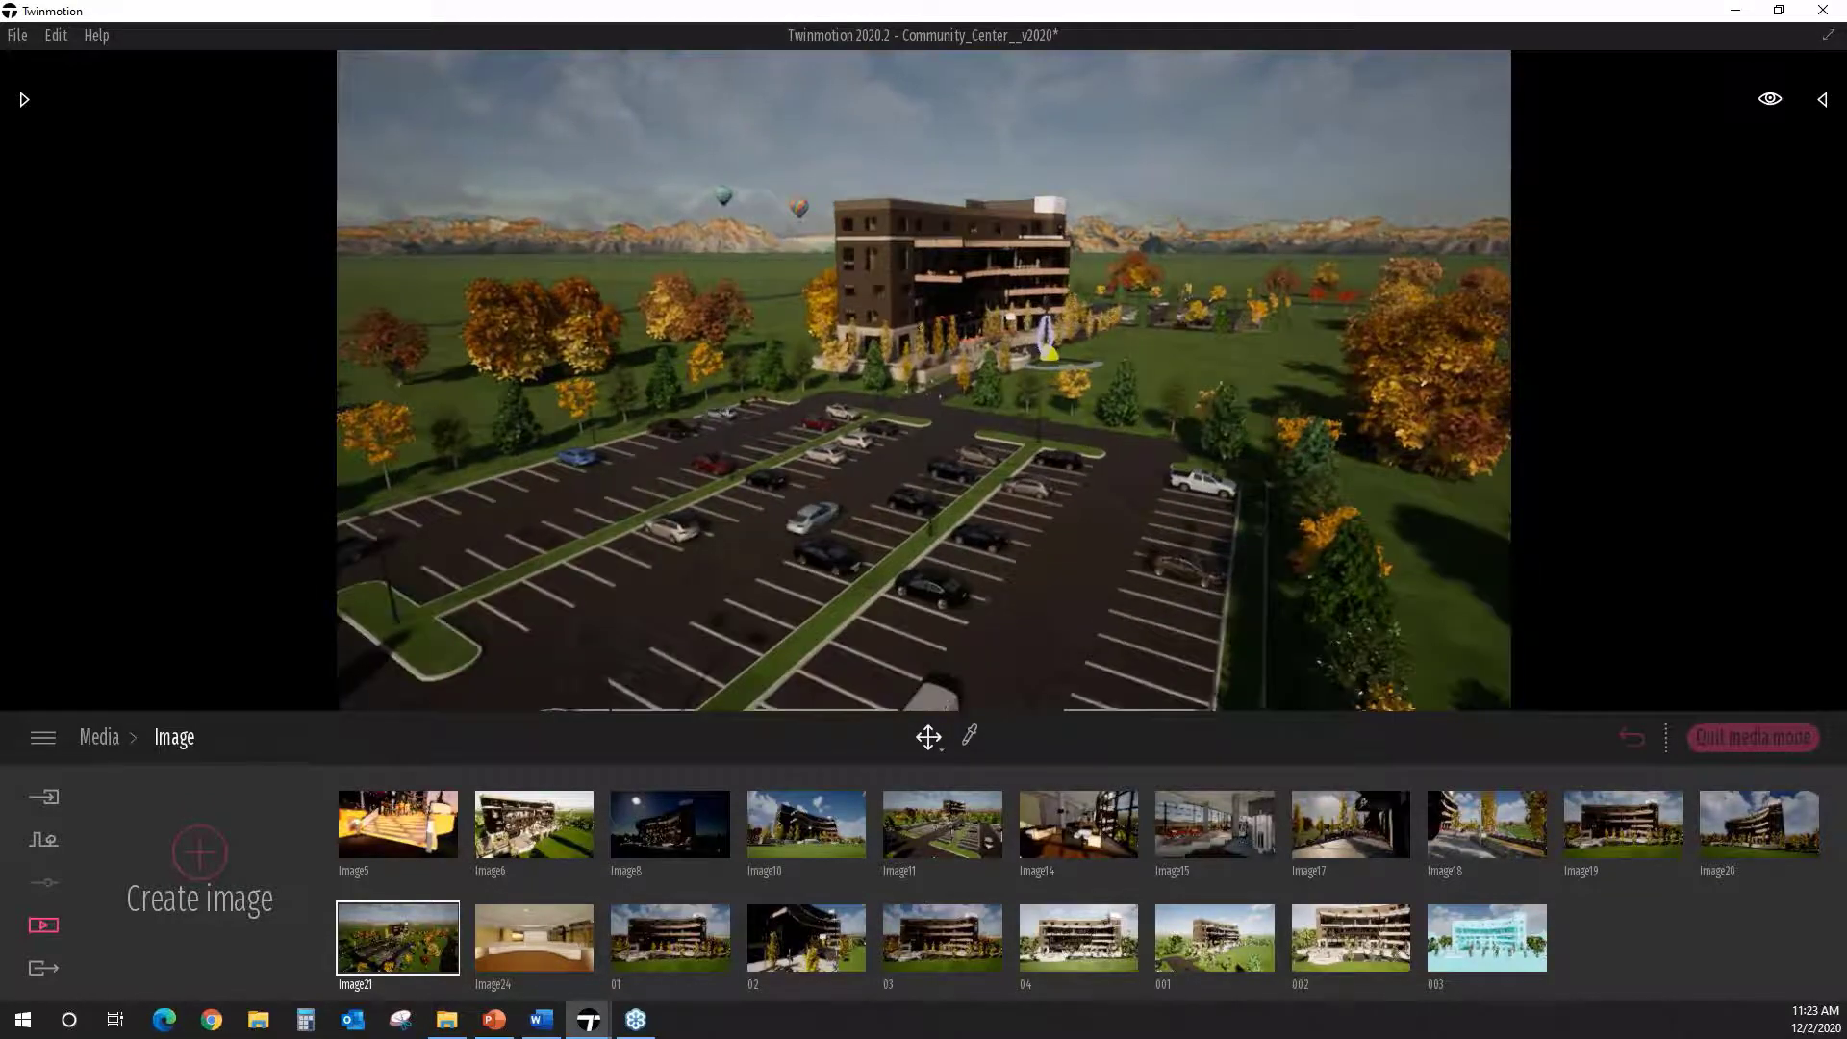
scroll(730, 543, "up", 4)
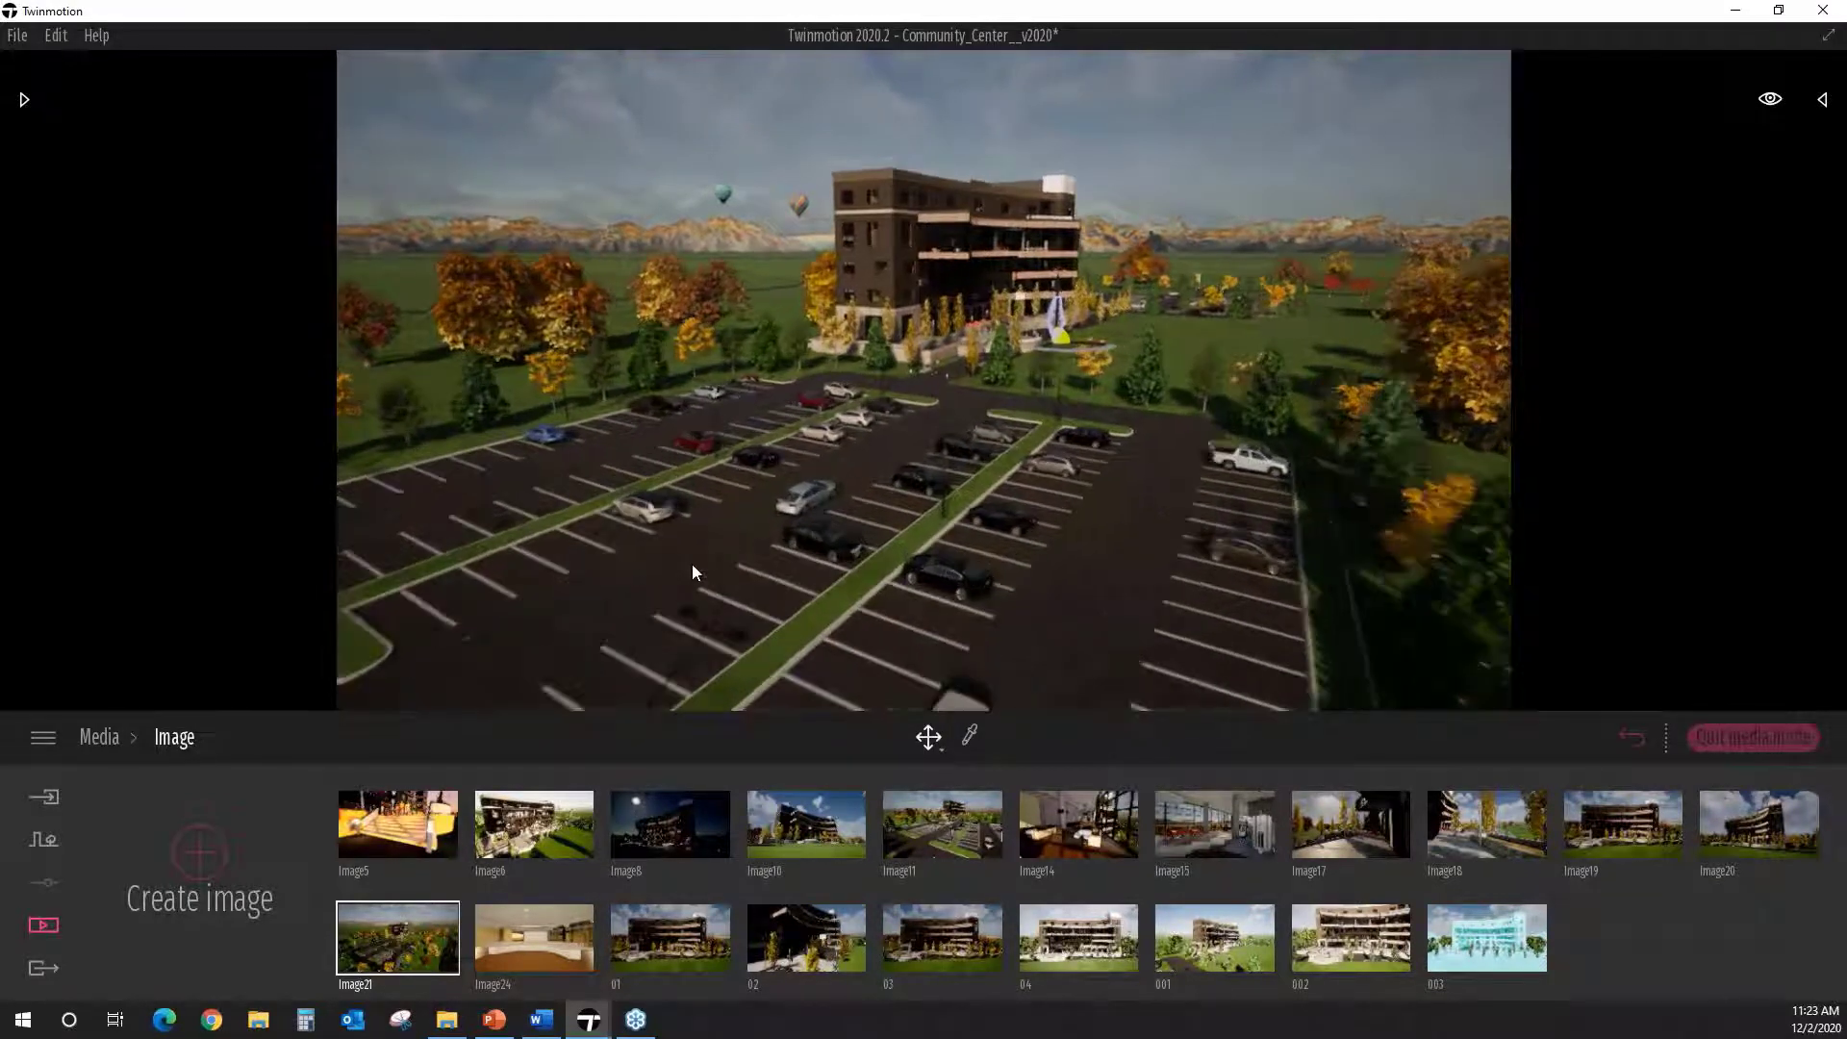
scroll(706, 548, "up", 4)
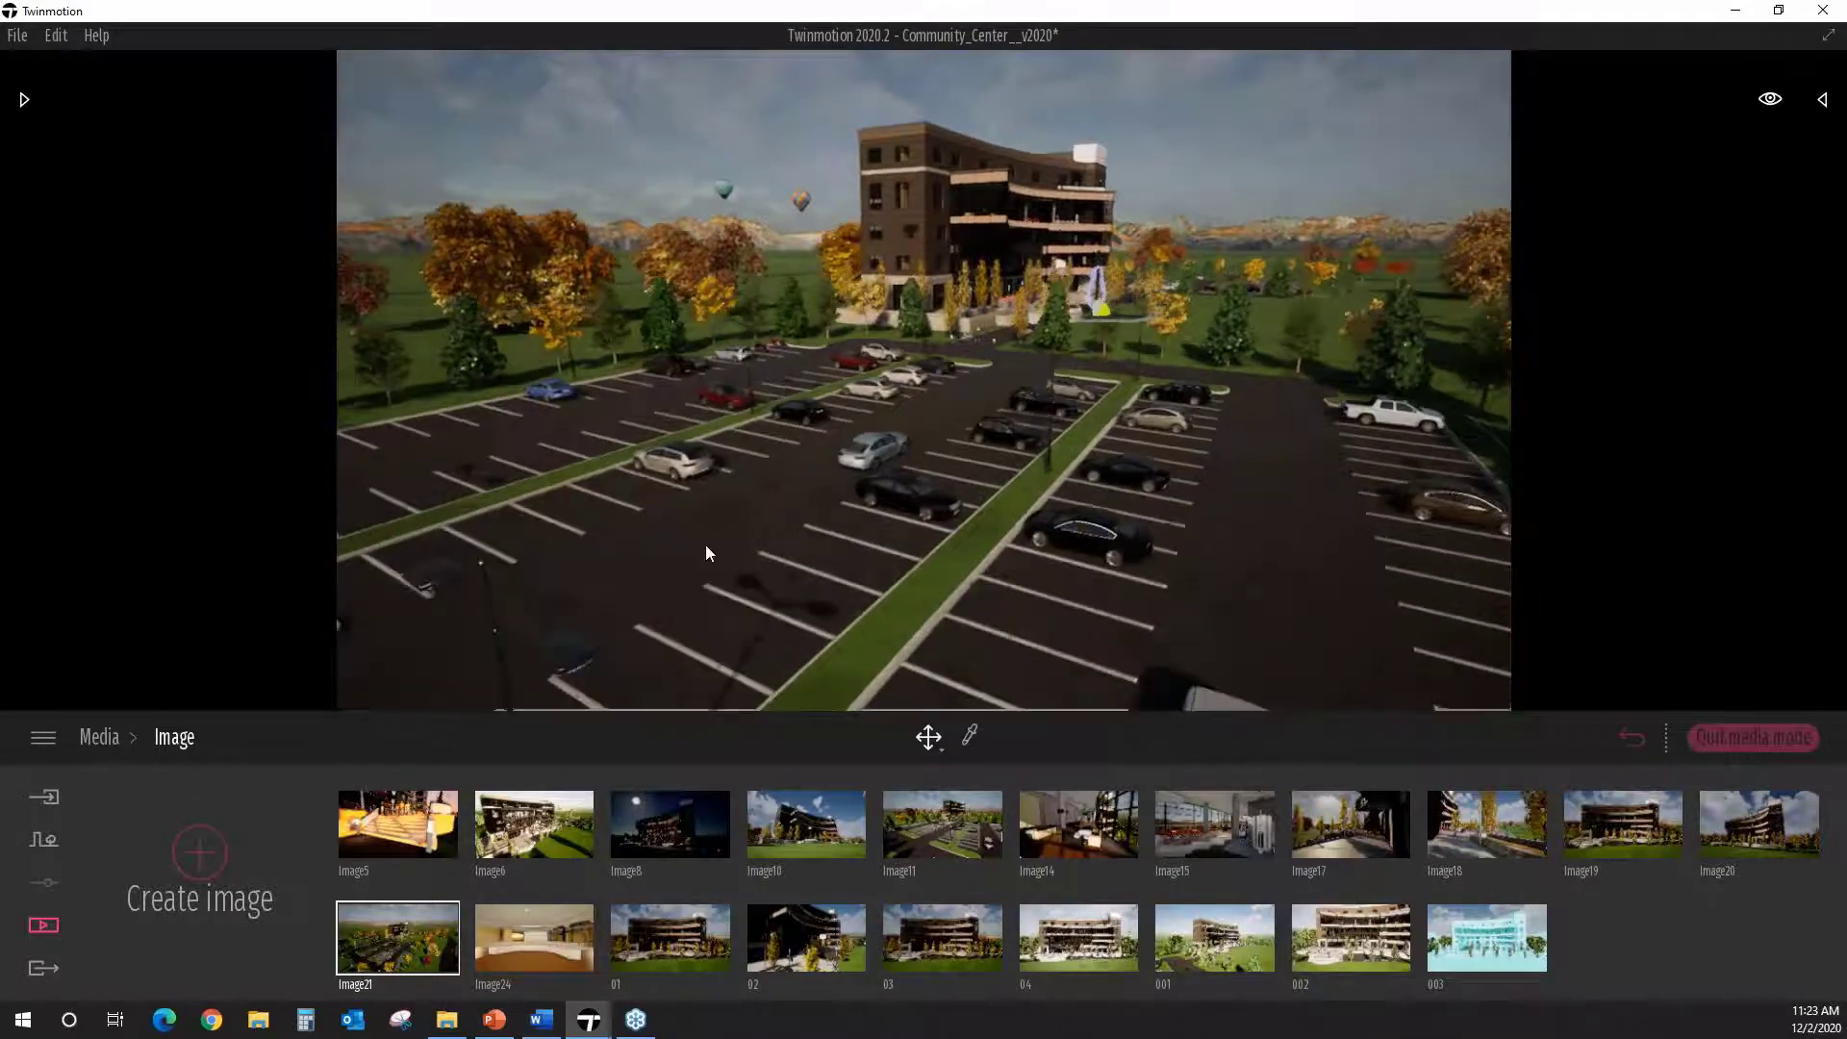
scroll(708, 545, "up", 4)
middle_click_drag(708, 544, 720, 414)
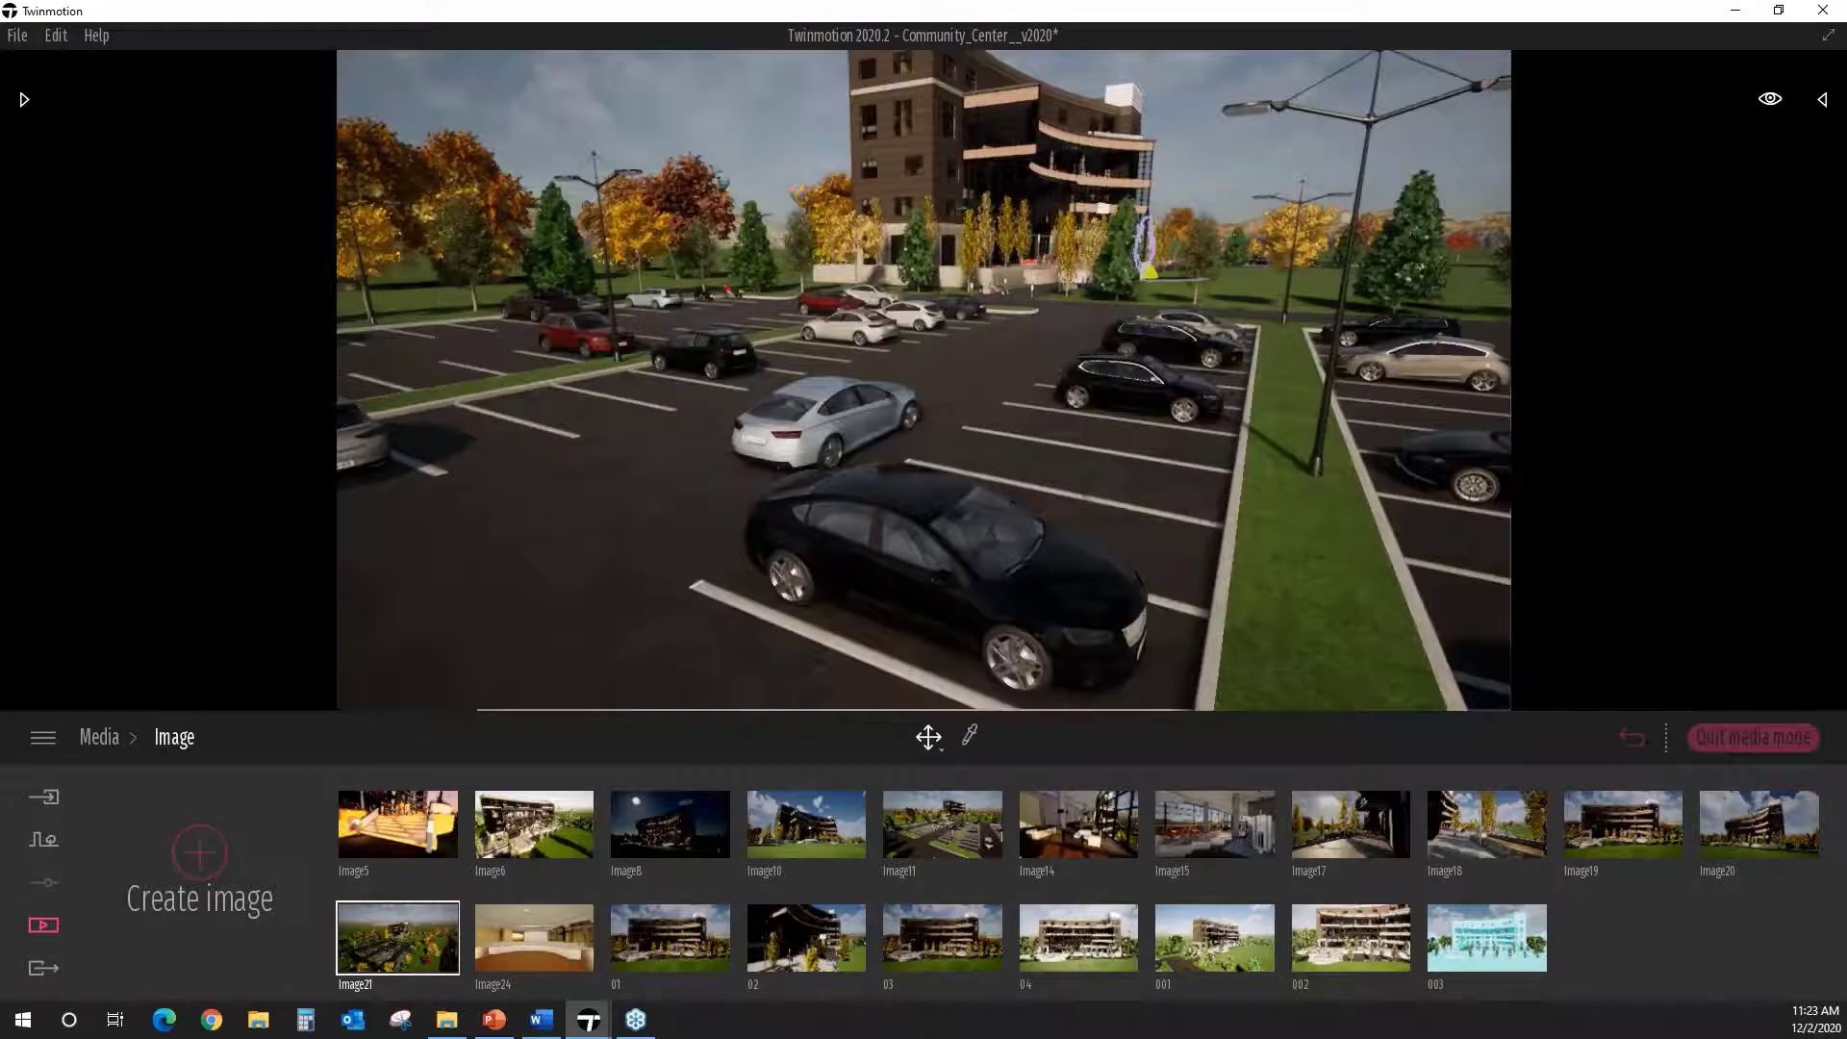
right_click_drag(720, 414, 560, 391)
middle_click_drag(560, 391, 593, 352)
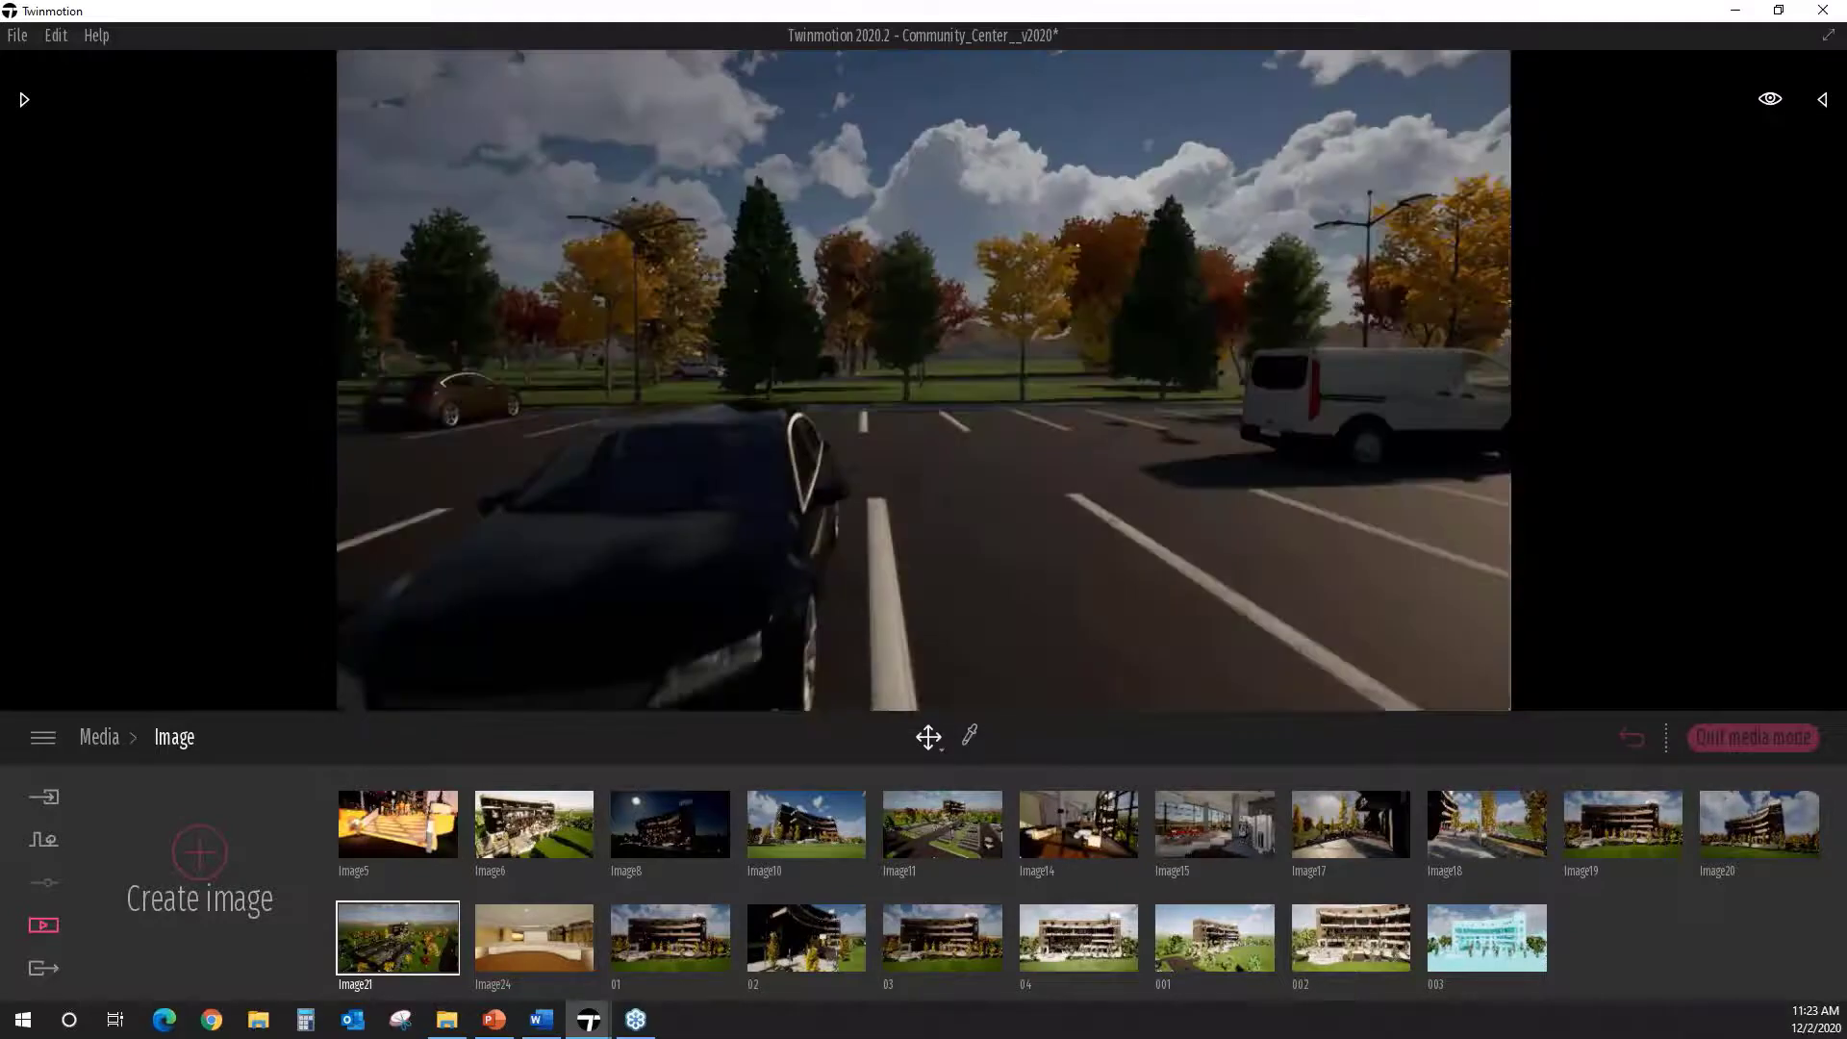
scroll(643, 416, "down", 5)
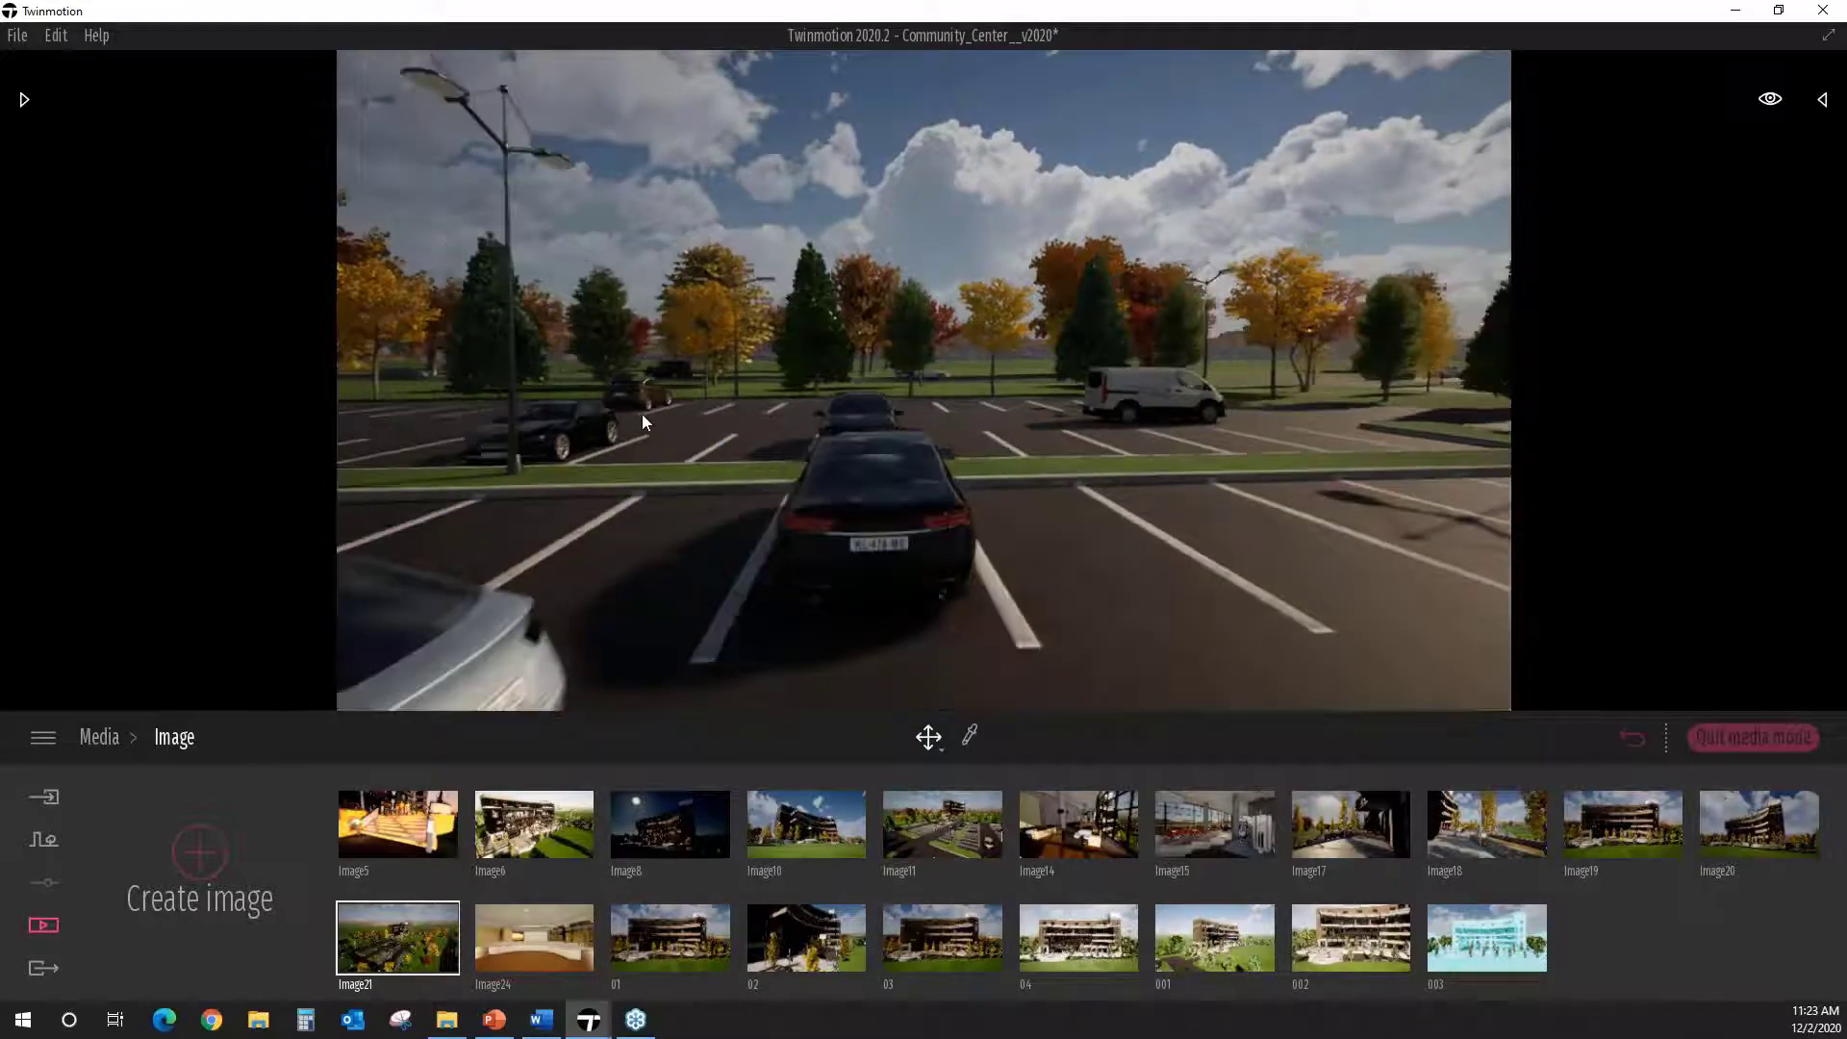
scroll(642, 414, "down", 1)
right_click_drag(642, 413, 621, 440)
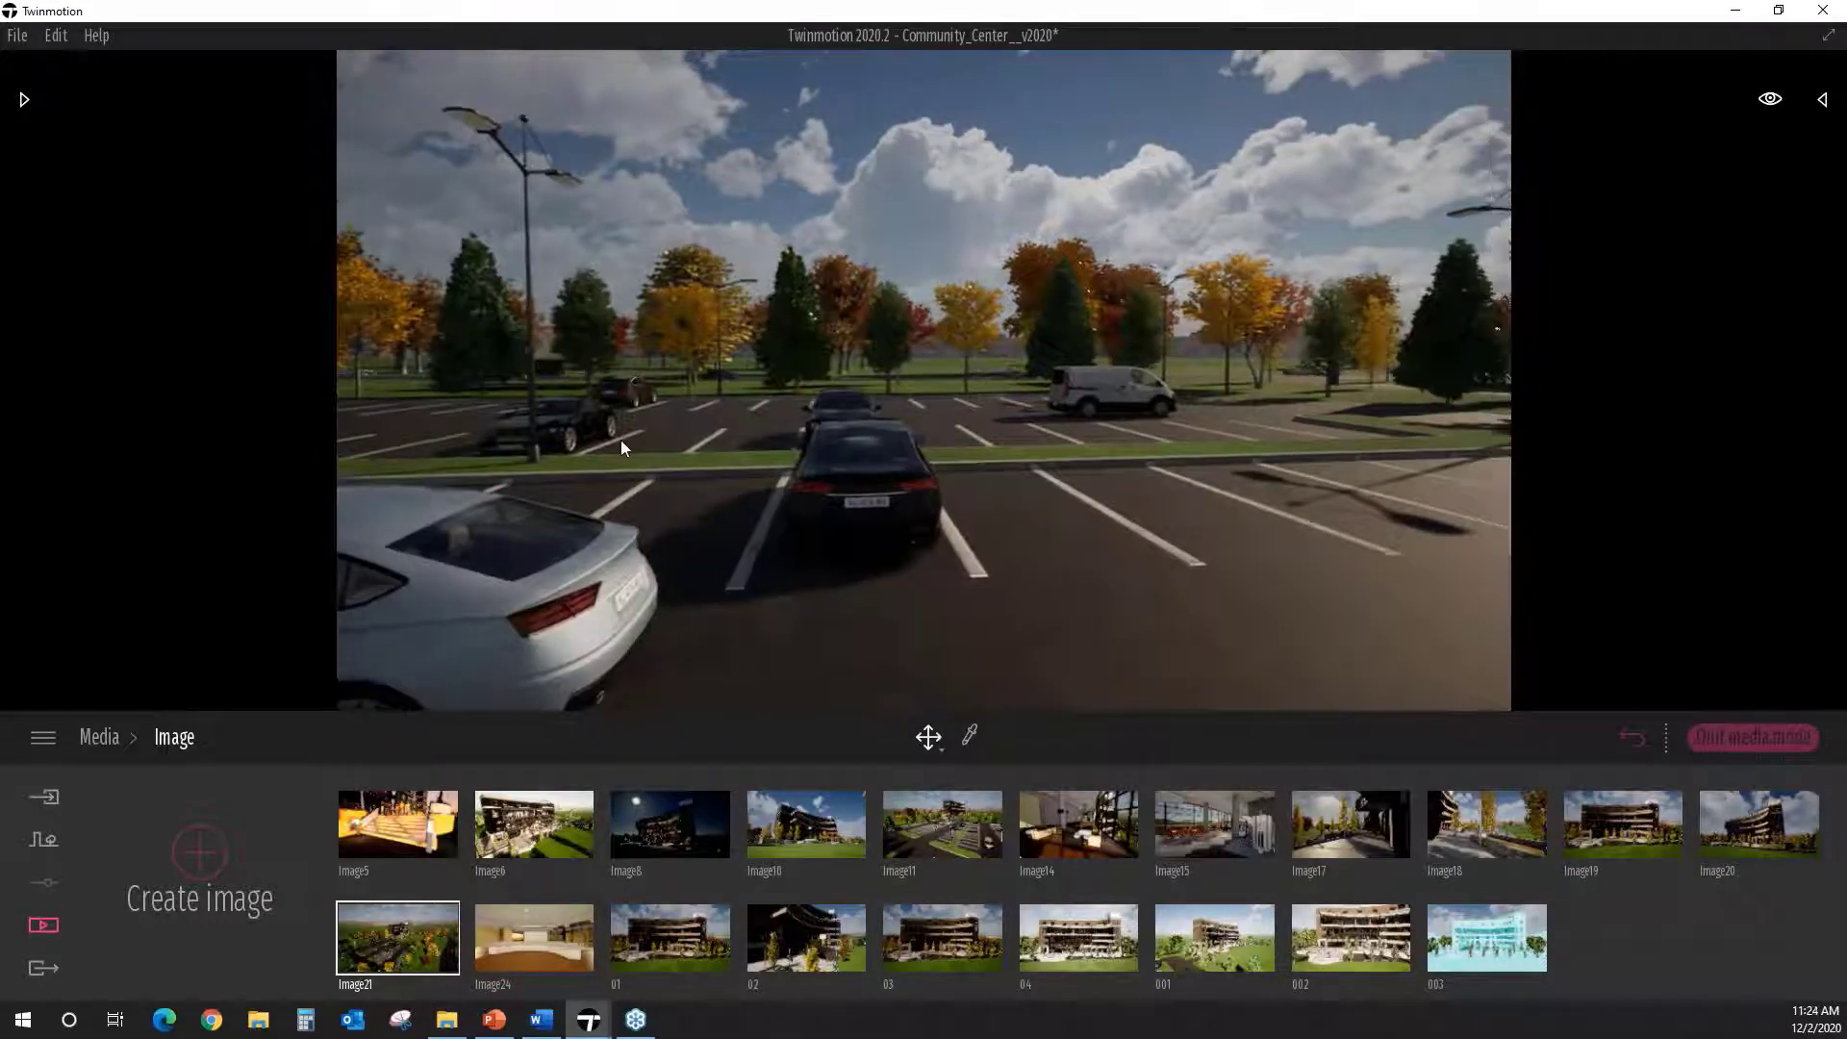
middle_click_drag(621, 440, 655, 407)
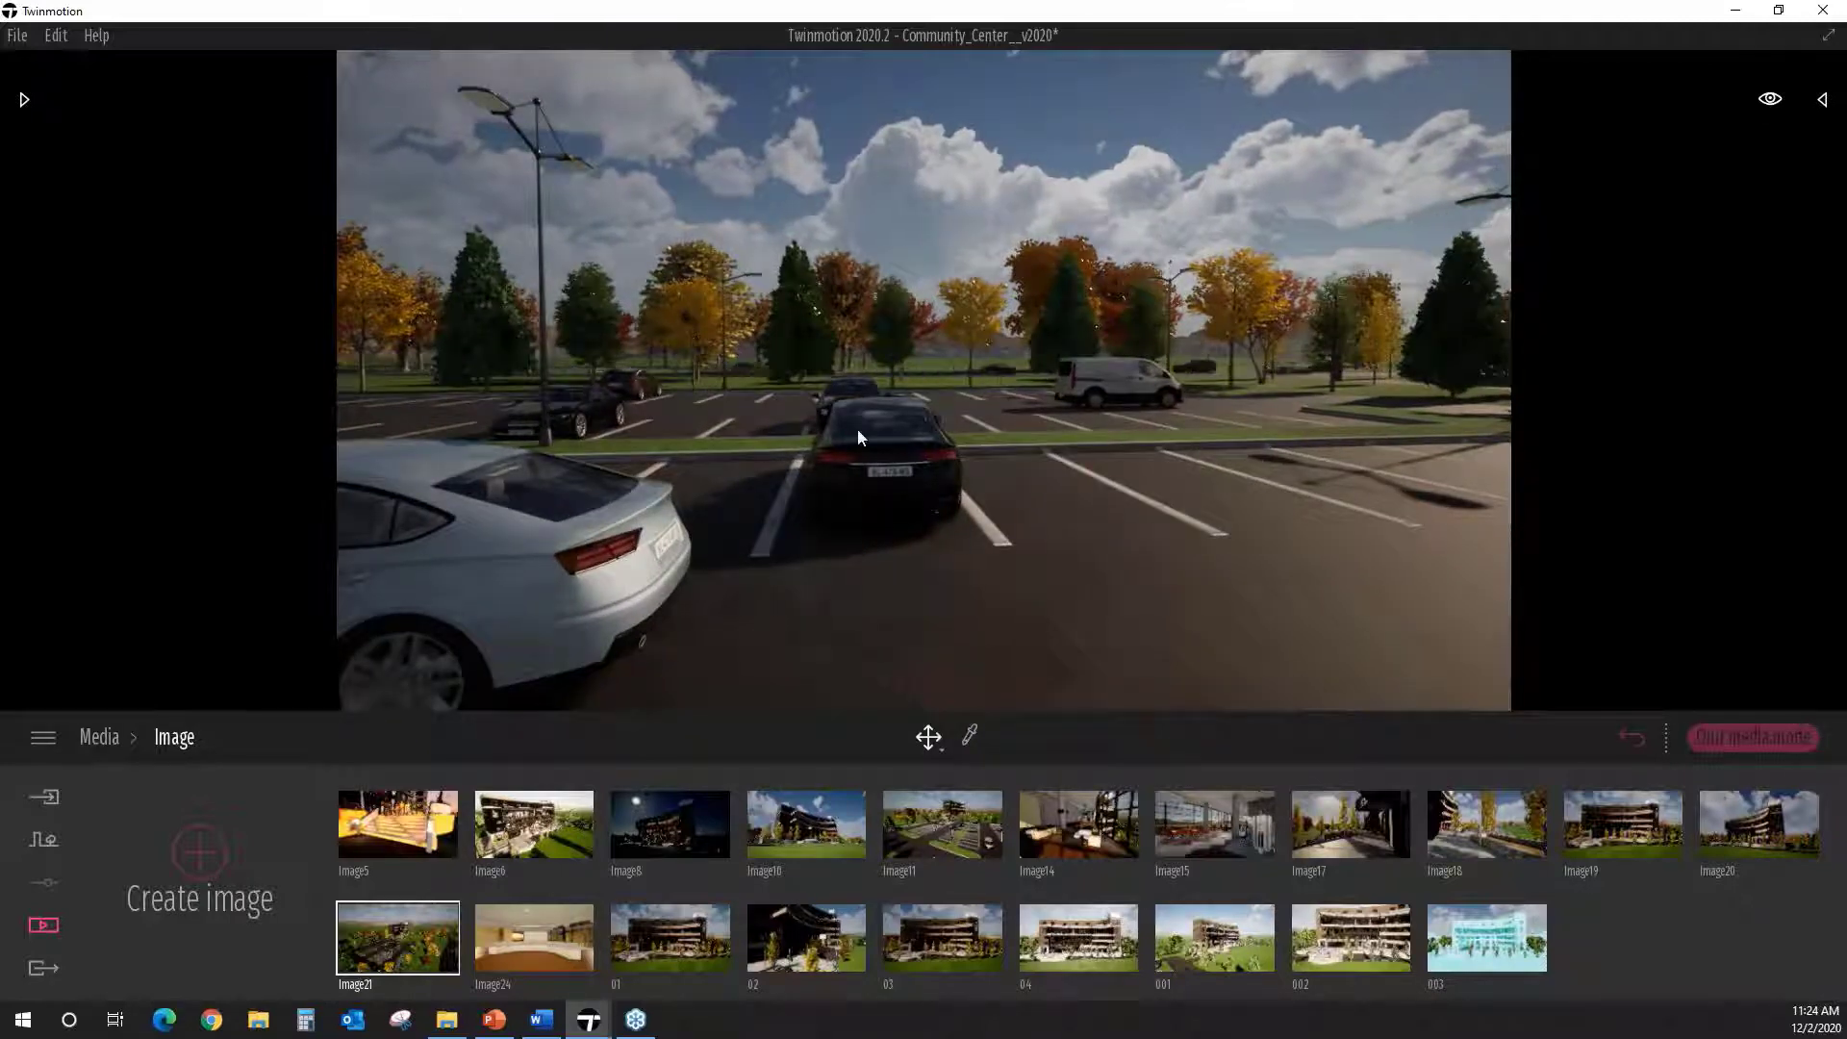
right_click_drag(857, 429, 875, 434)
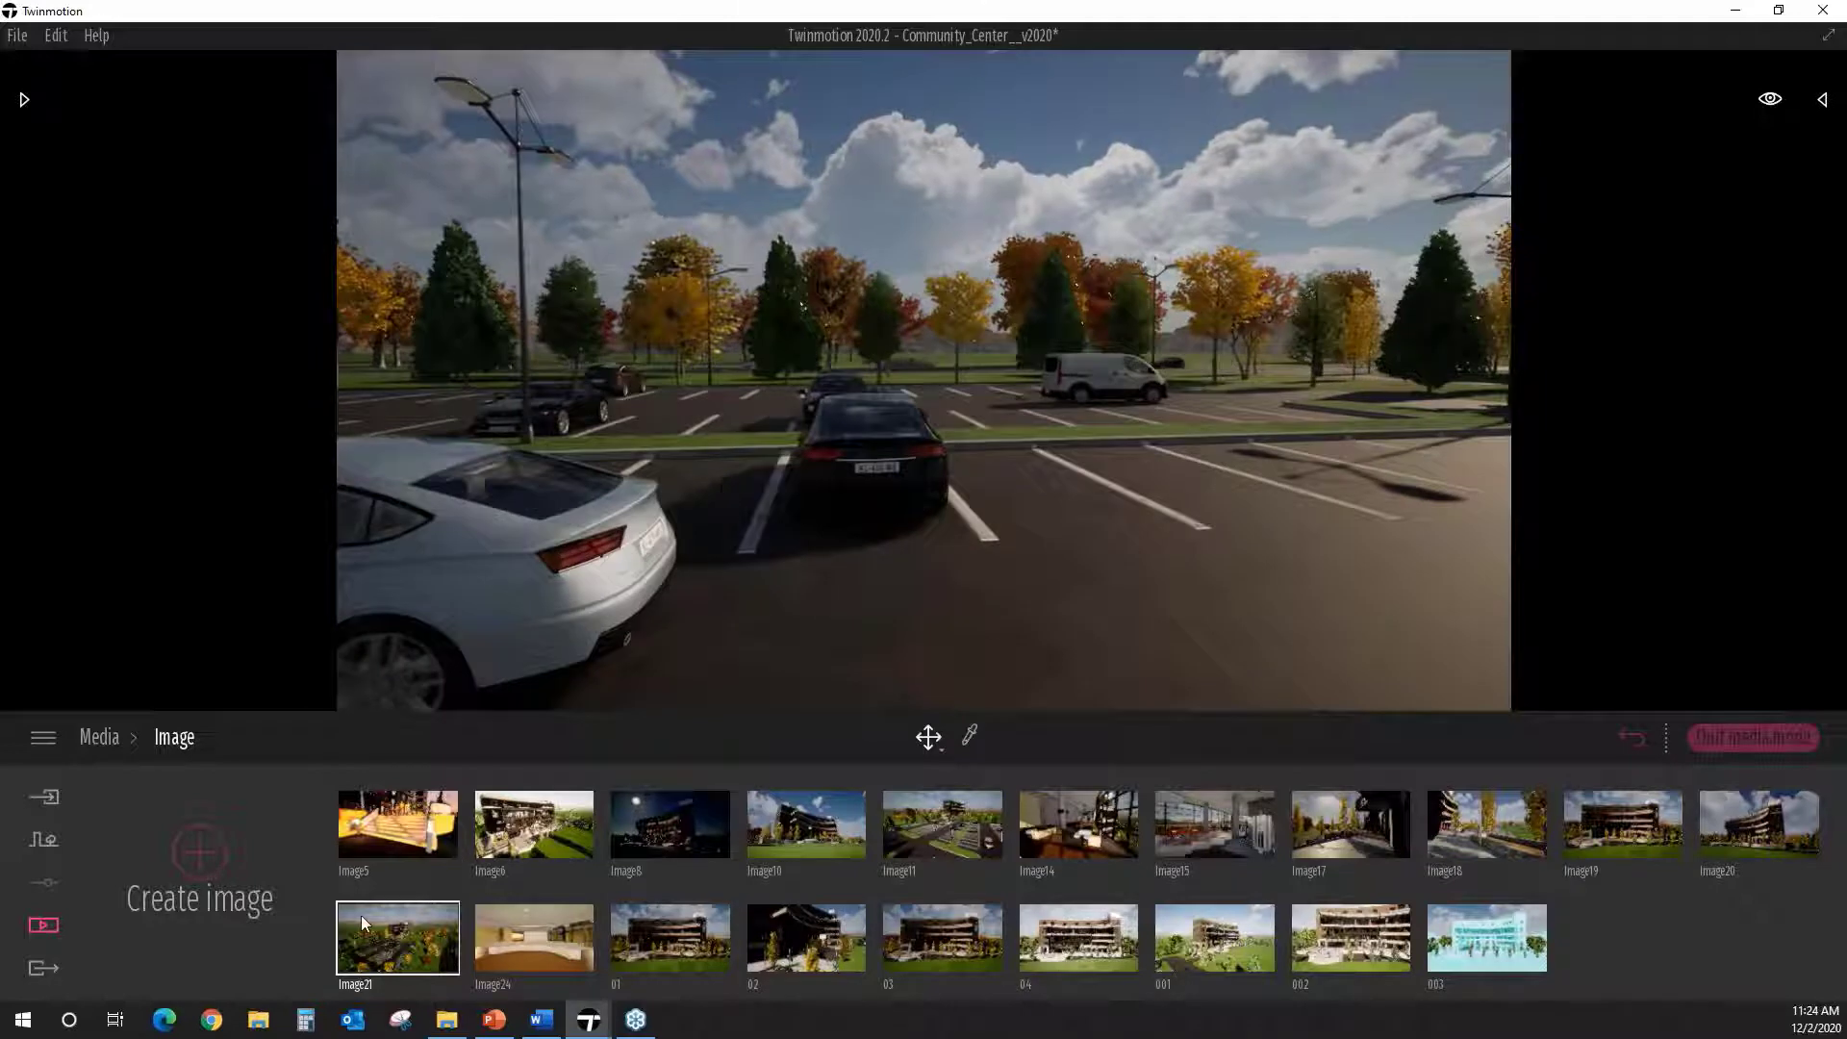
Step: Duplicate Image21 in the list of saved images
mouse_move(365, 940)
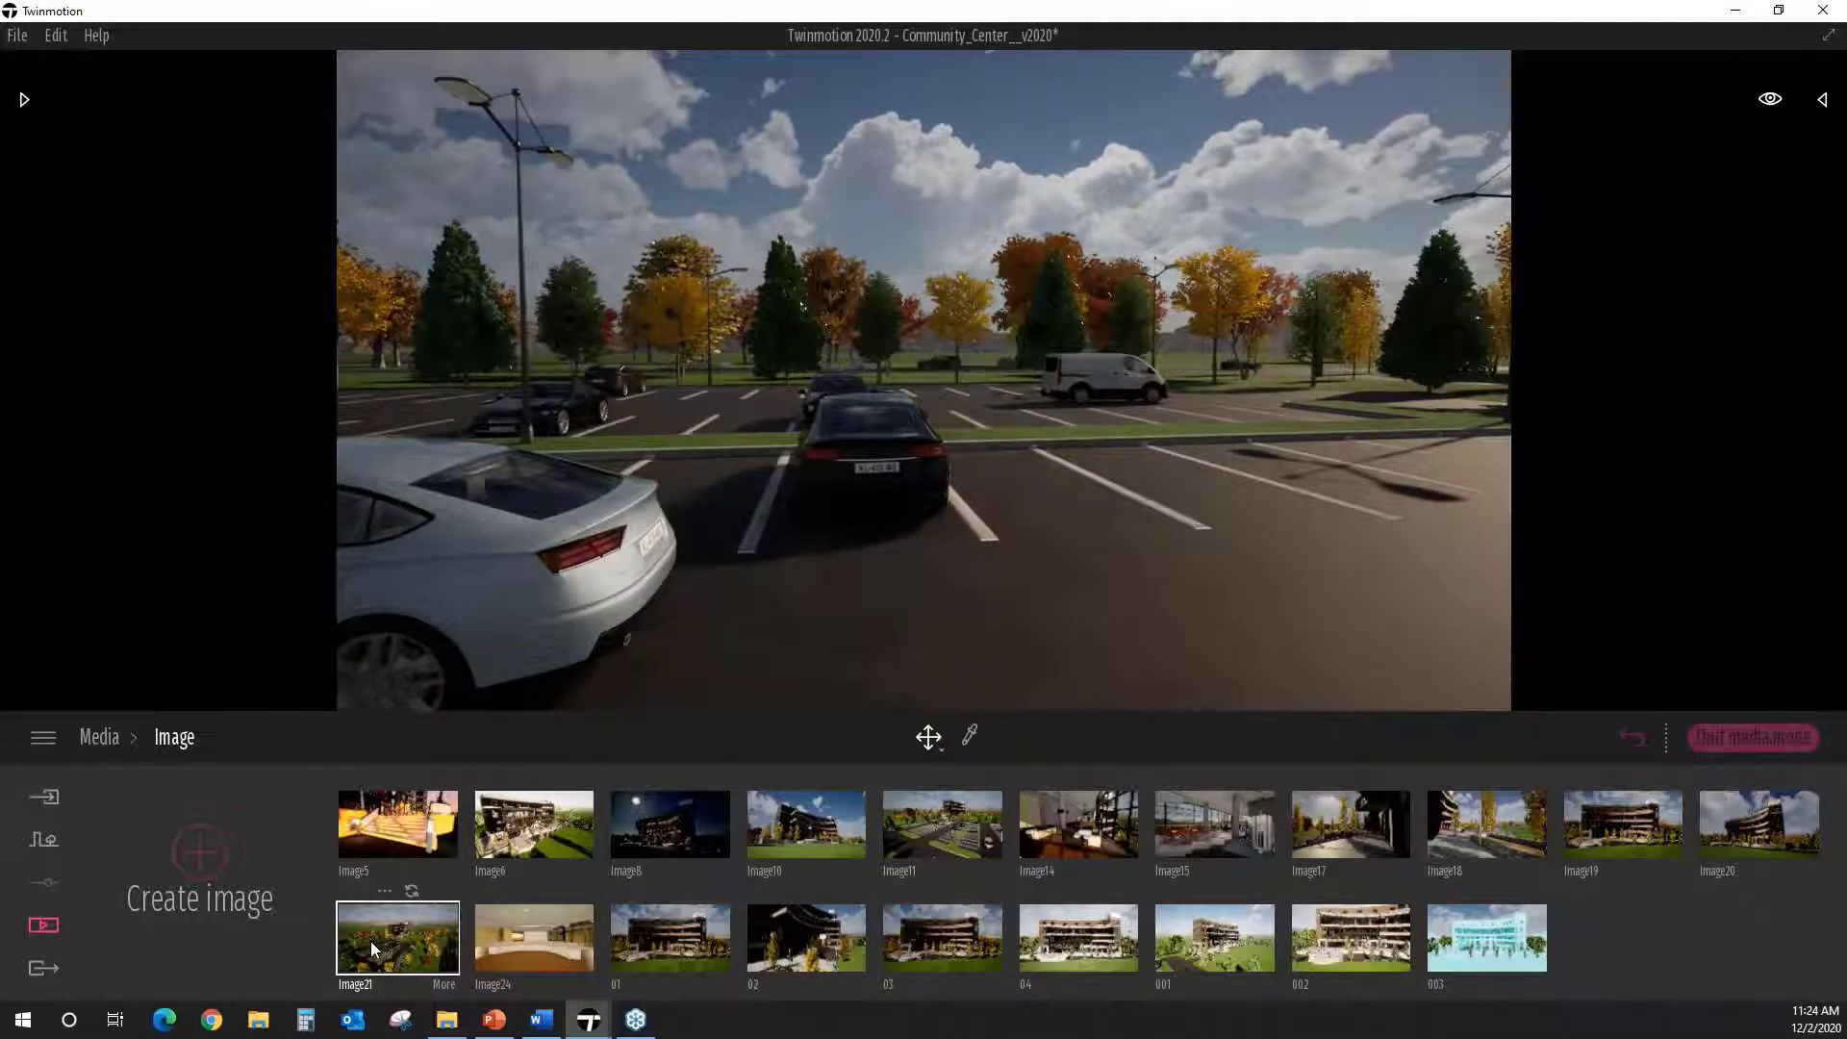
left_click(383, 889)
left_click(388, 856)
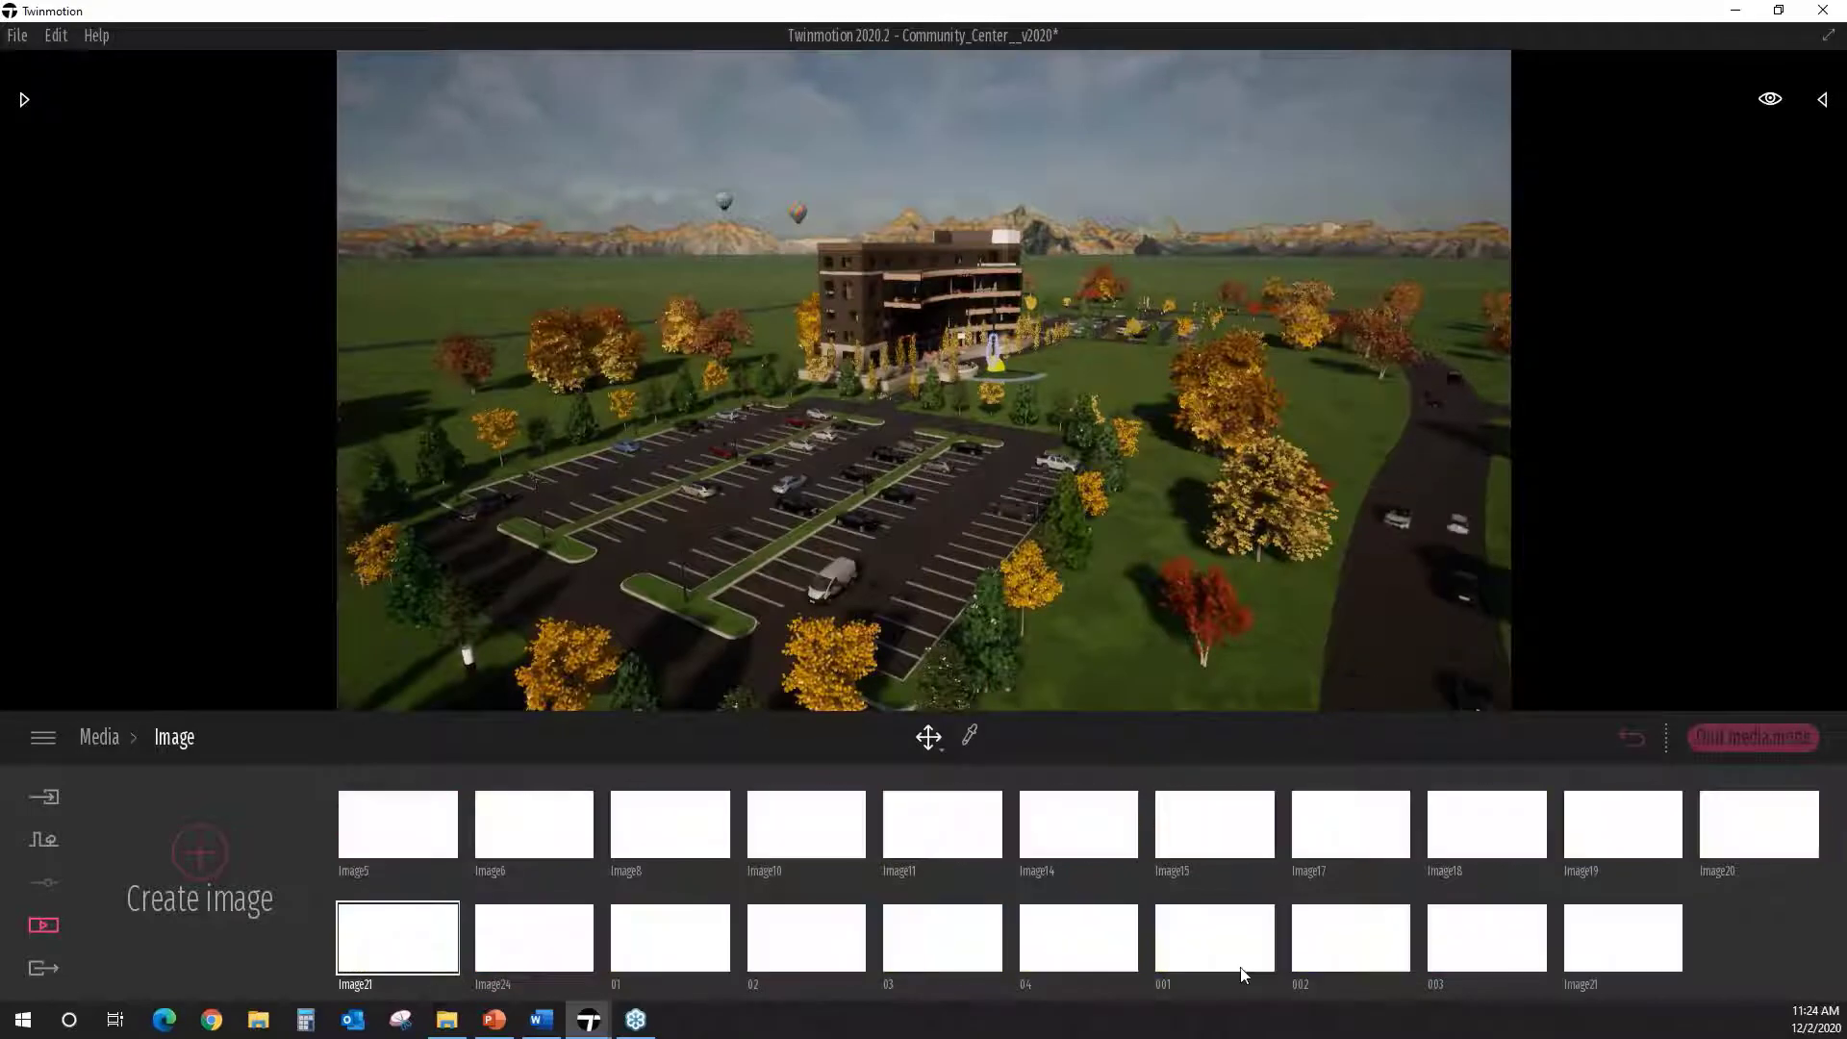
mouse_move(1655, 942)
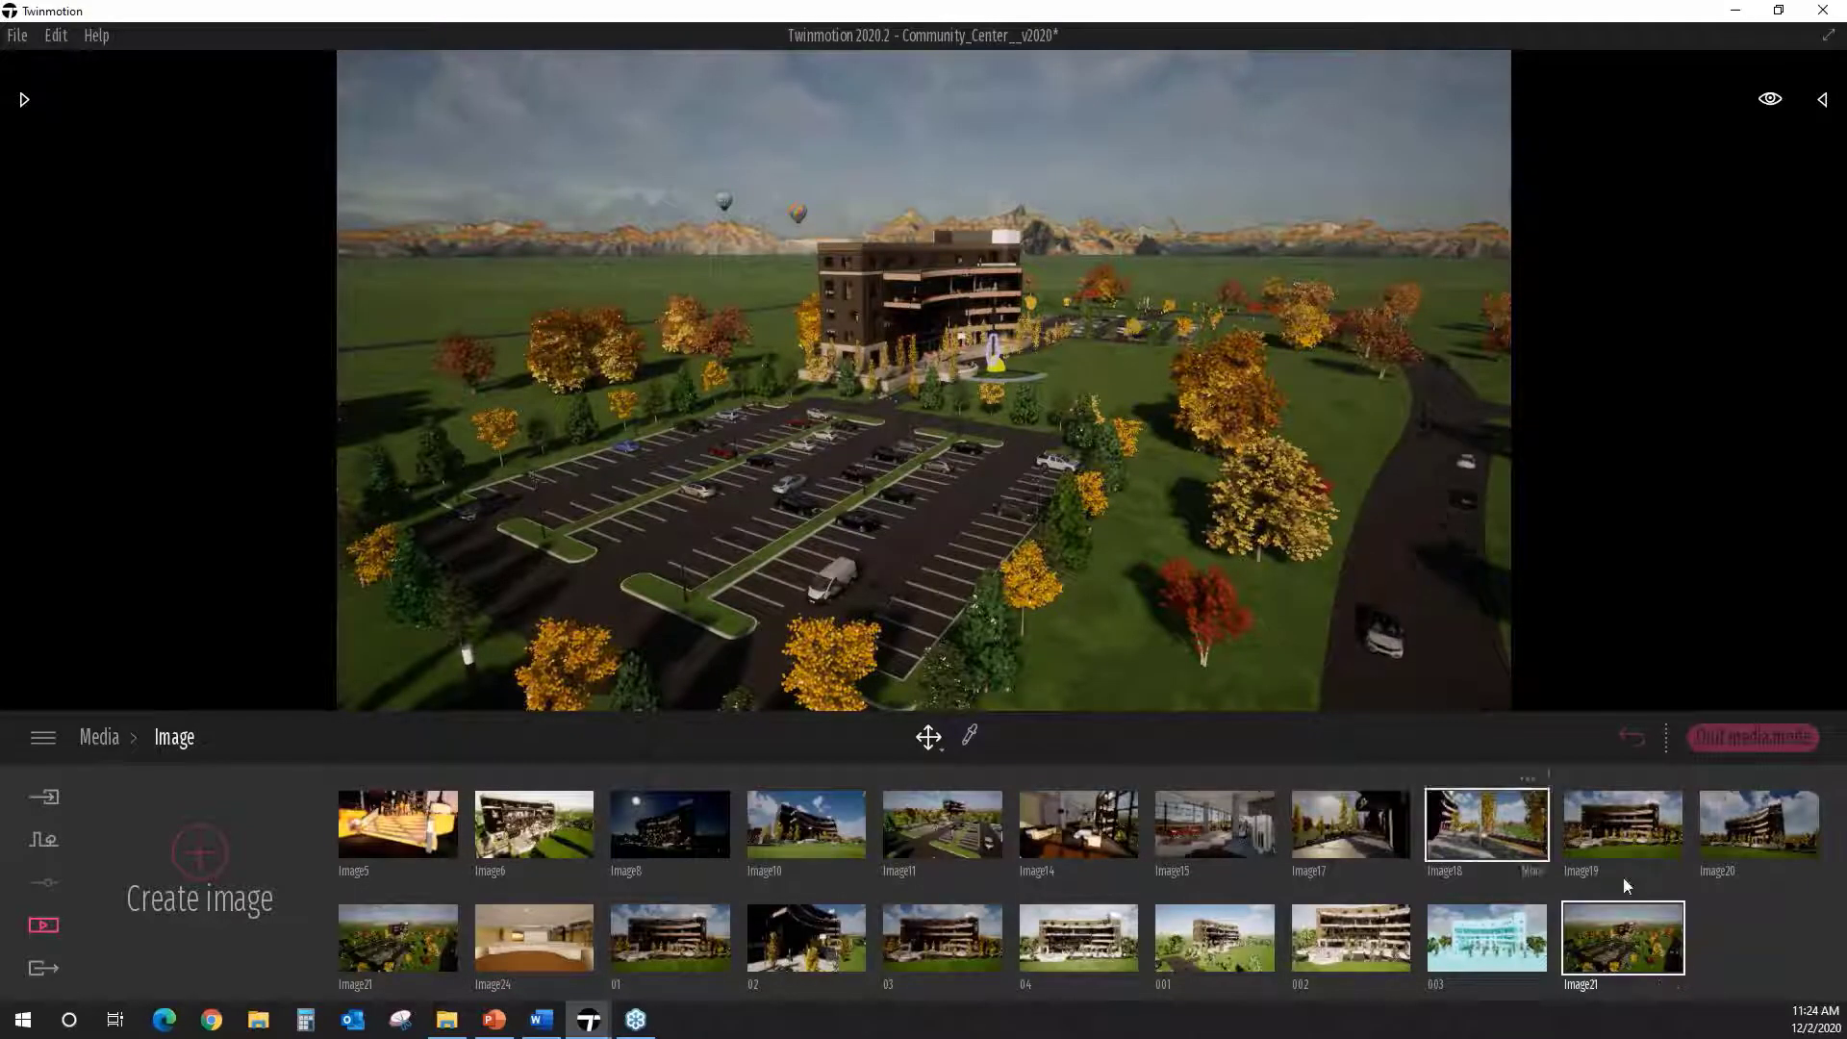
Step: Rename the duplicated Image21 as 004
mouse_move(1616, 895)
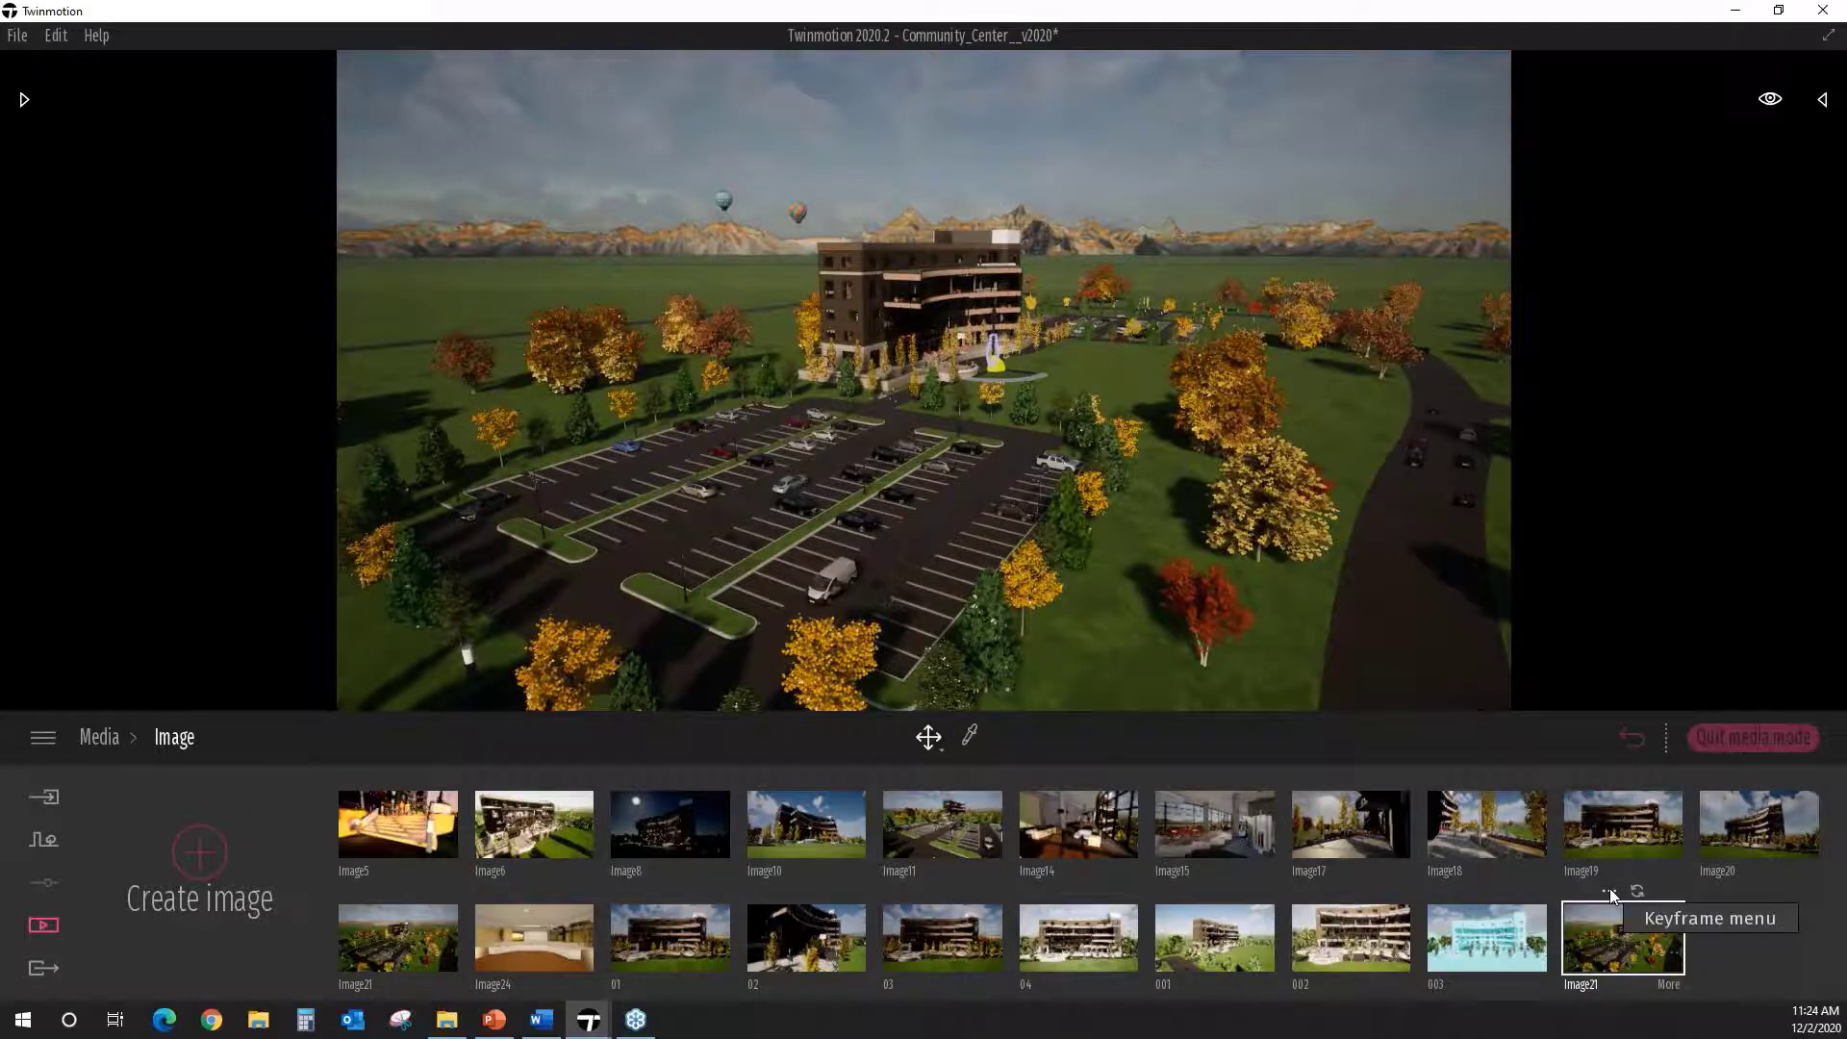
left_click(1609, 889)
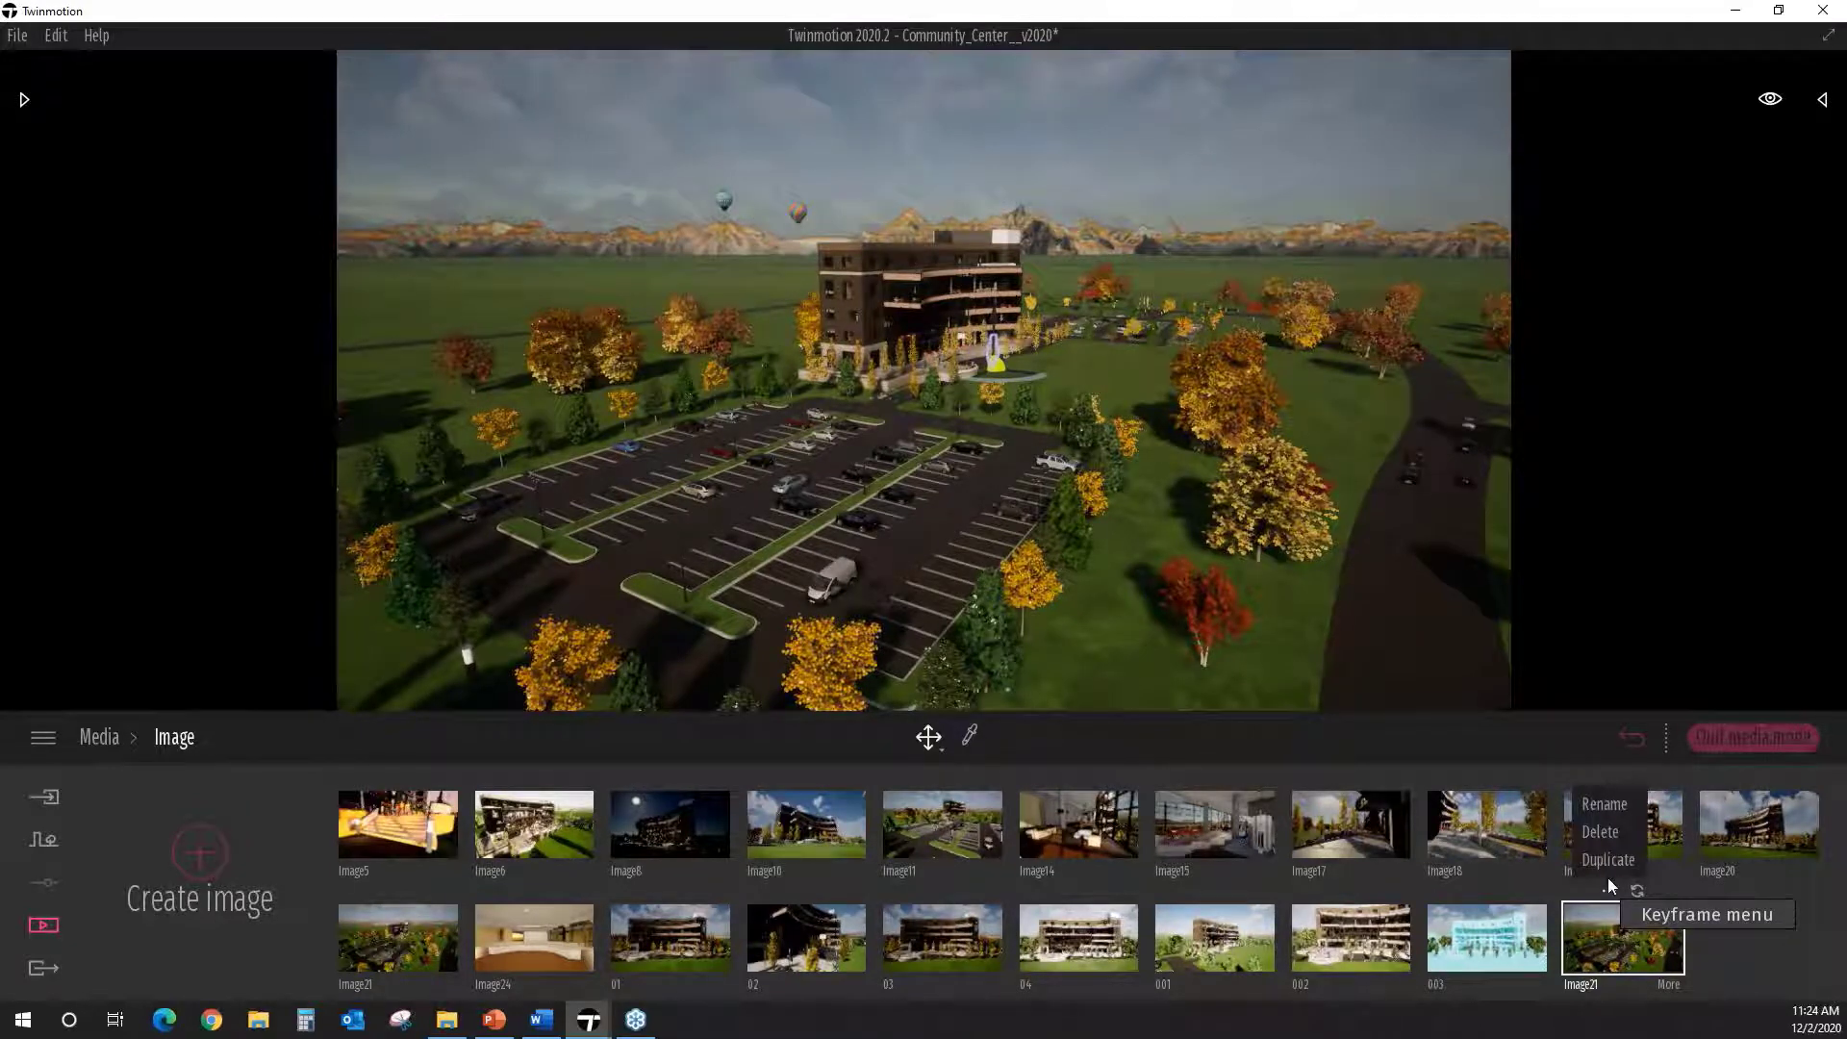
left_click(1604, 804)
type("004")
key("Return")
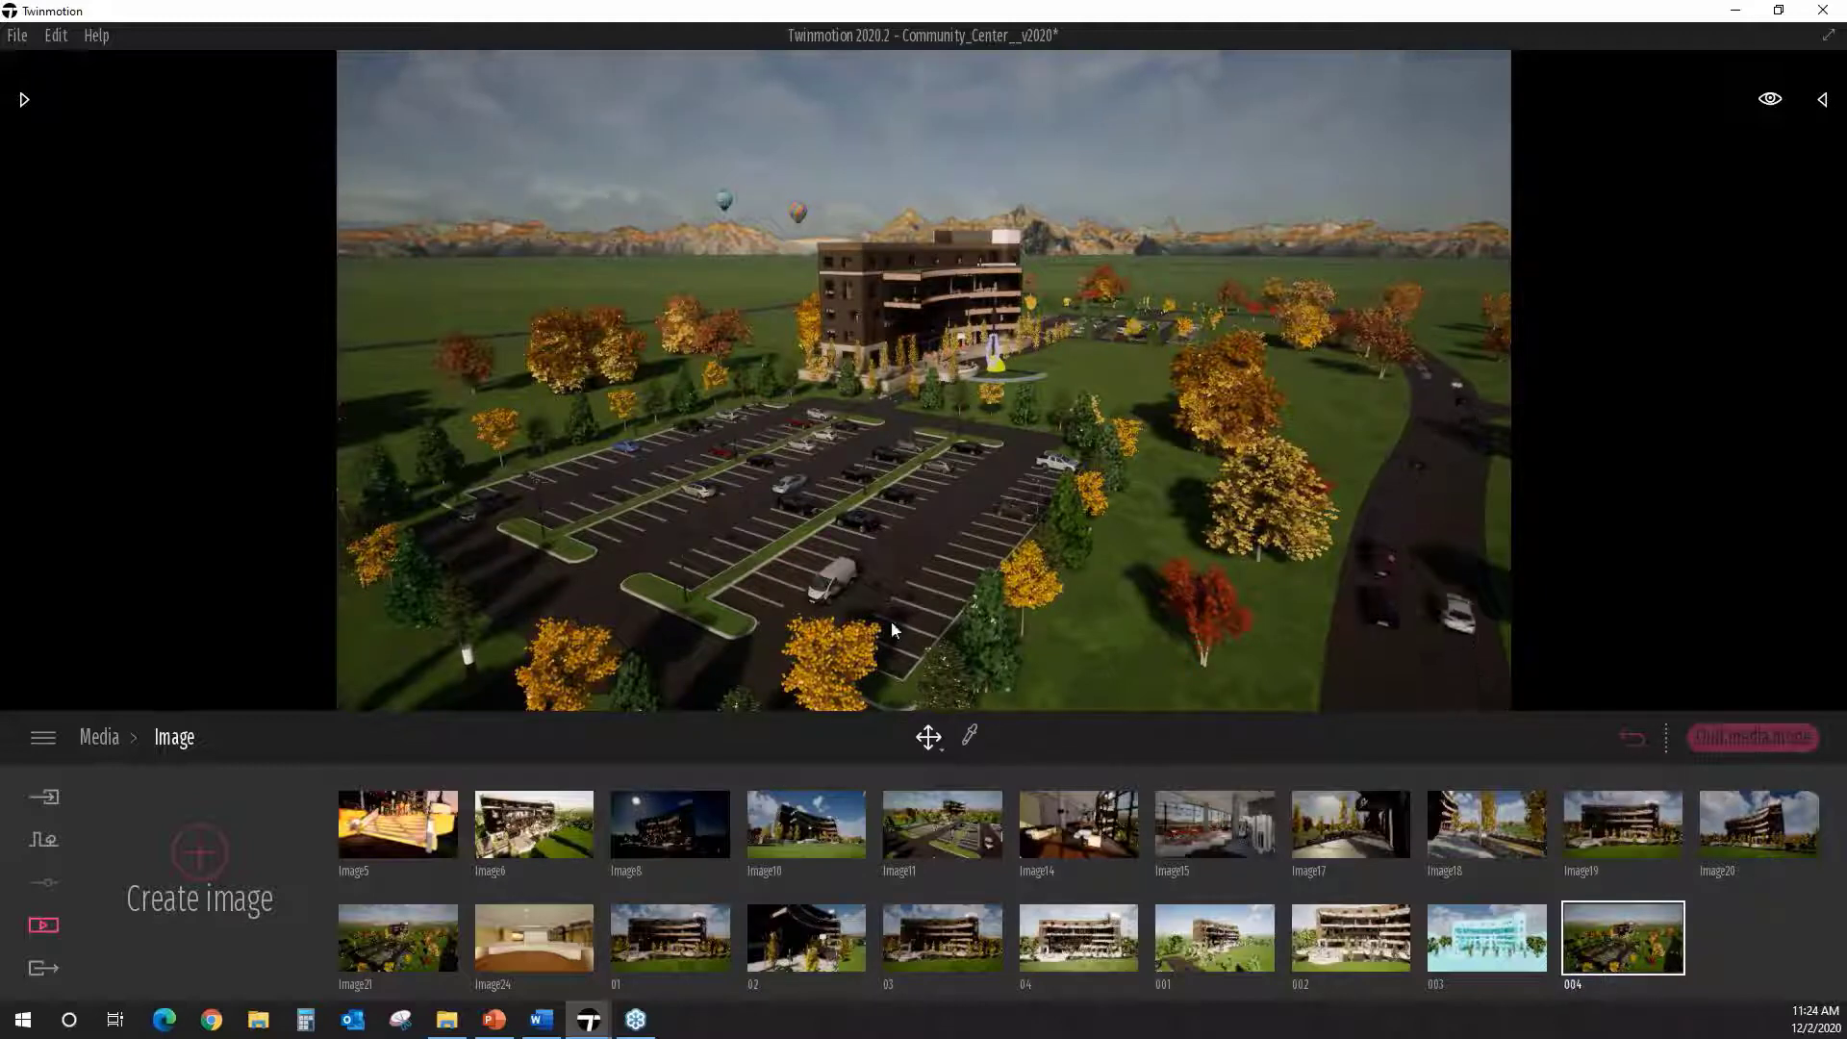
Step: Bring image 004's viewpoint down from the aerial view to ground level among the cars in the parking lot
key("w")
middle_click_drag(891, 620, 816, 502)
scroll(816, 503, "up", 2)
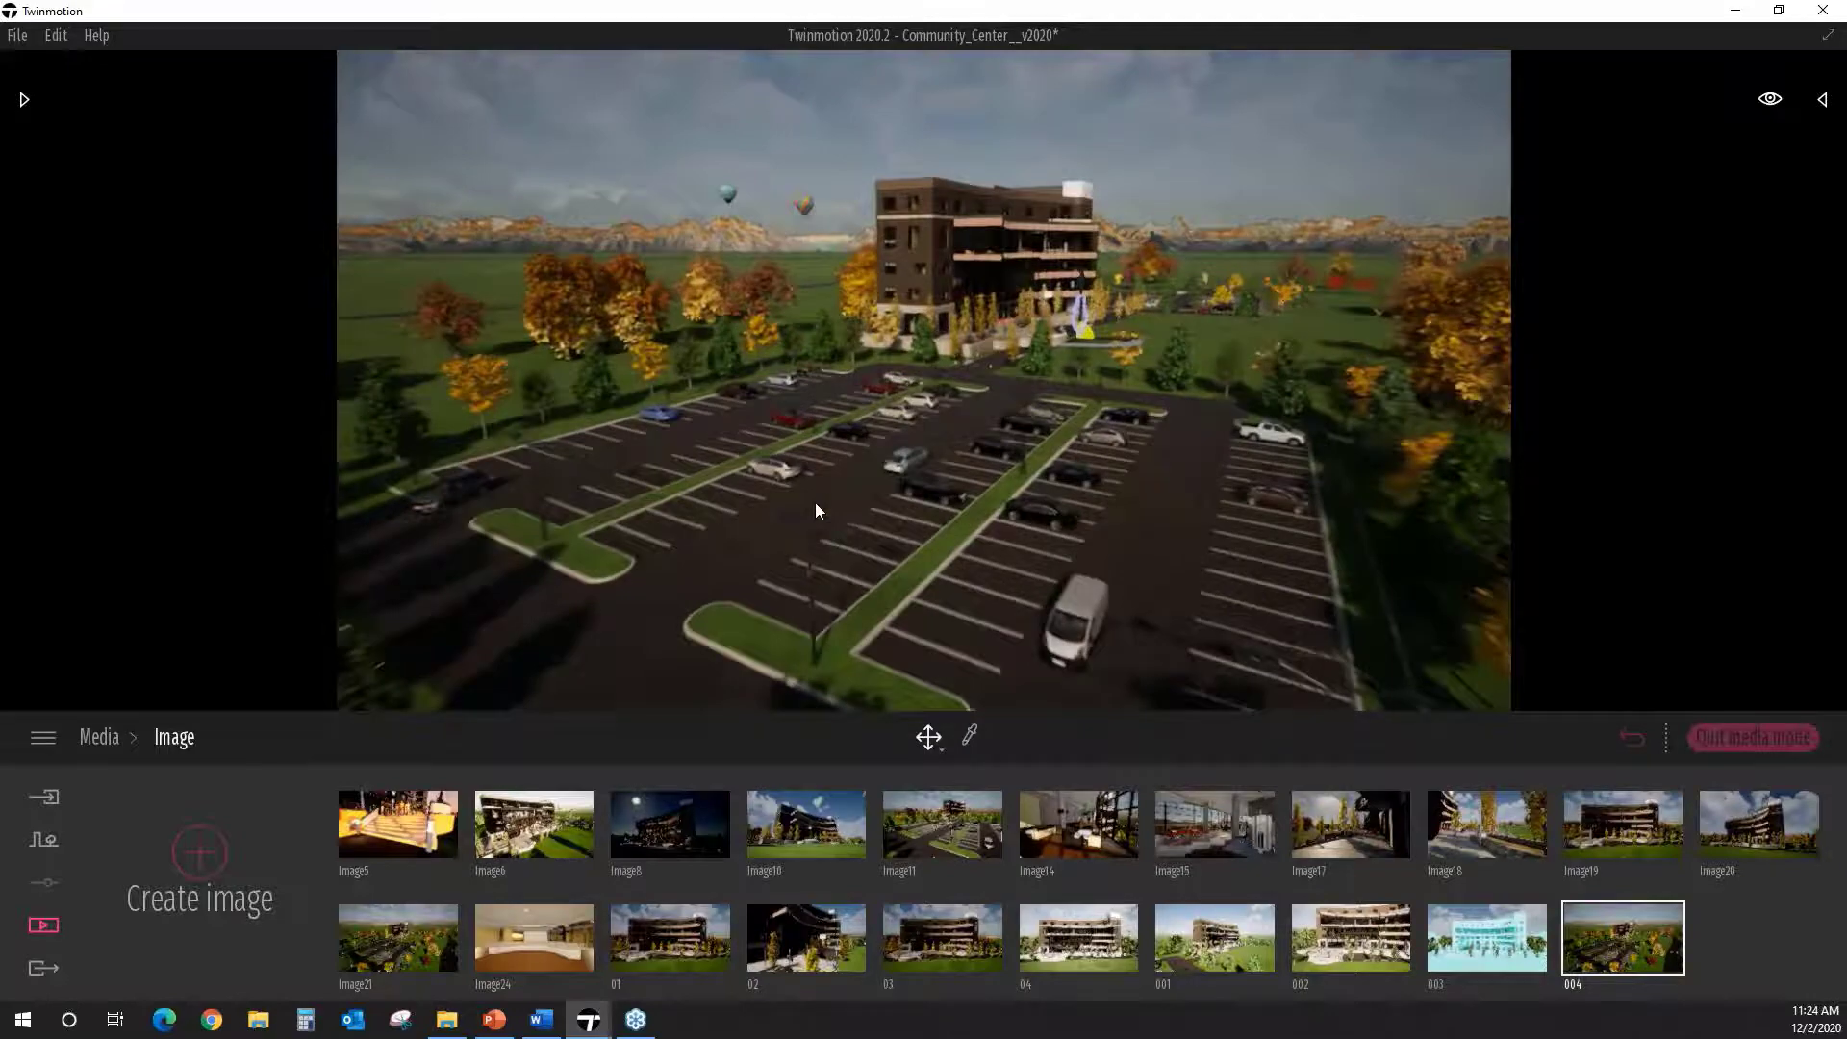
scroll(816, 502, "up", 5)
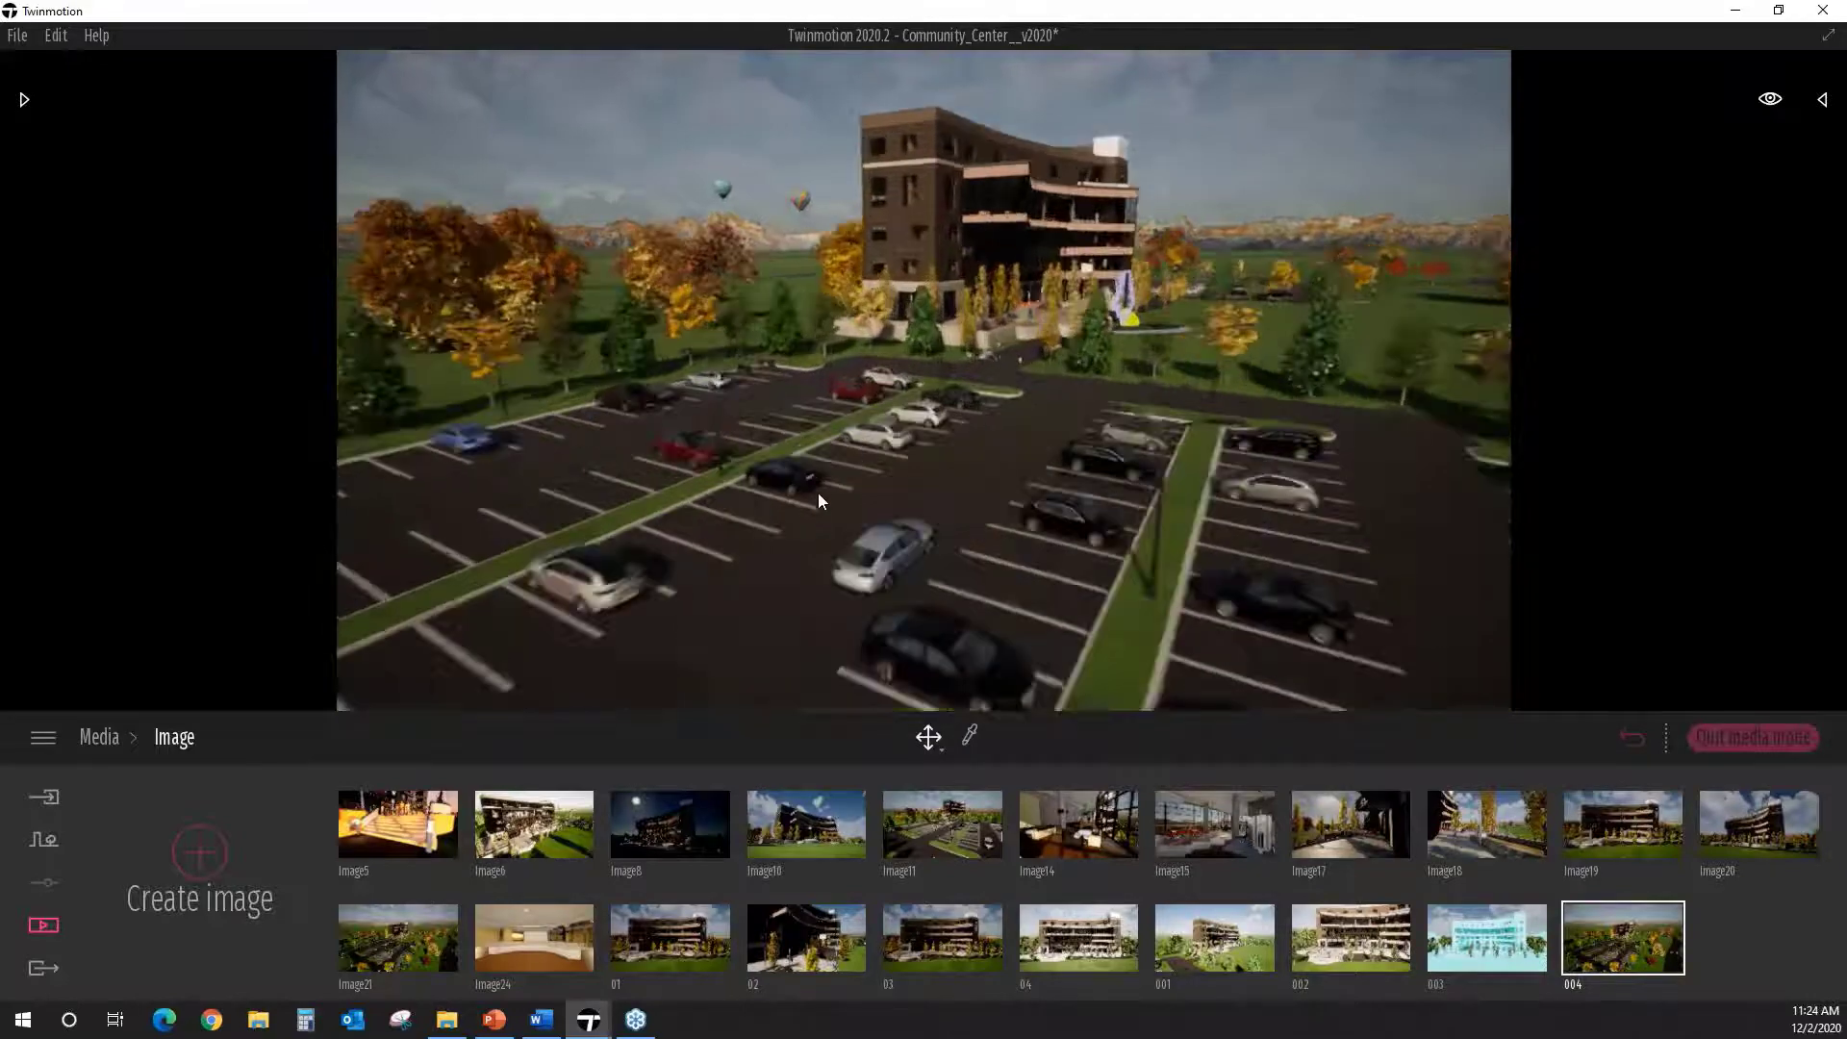
right_click_drag(835, 460, 866, 582)
middle_click_drag(865, 582, 1000, 375)
scroll(693, 458, "down", 3)
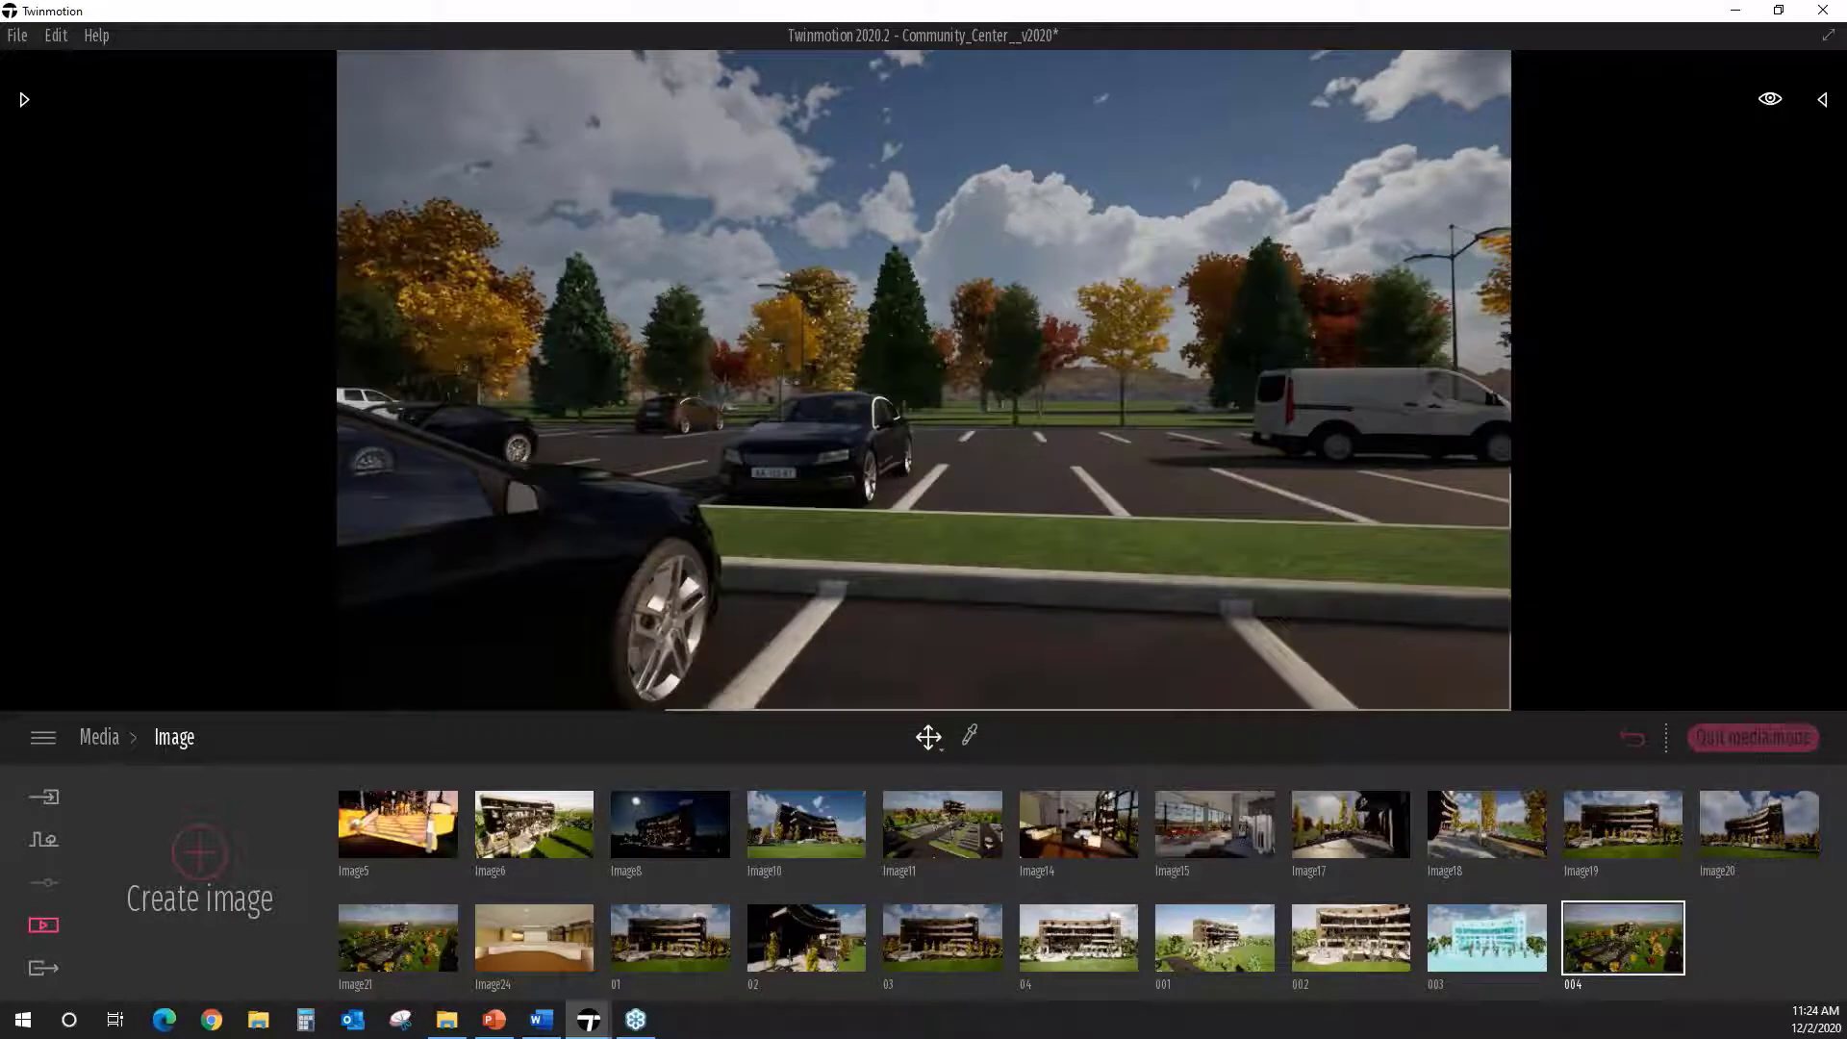
Step: Frame the rear of the white and black parked cars with the autumn trees behind, and re-capture image 004 from this view
right_click_drag(644, 458, 693, 458)
scroll(693, 458, "down", 2)
scroll(695, 458, "down", 3)
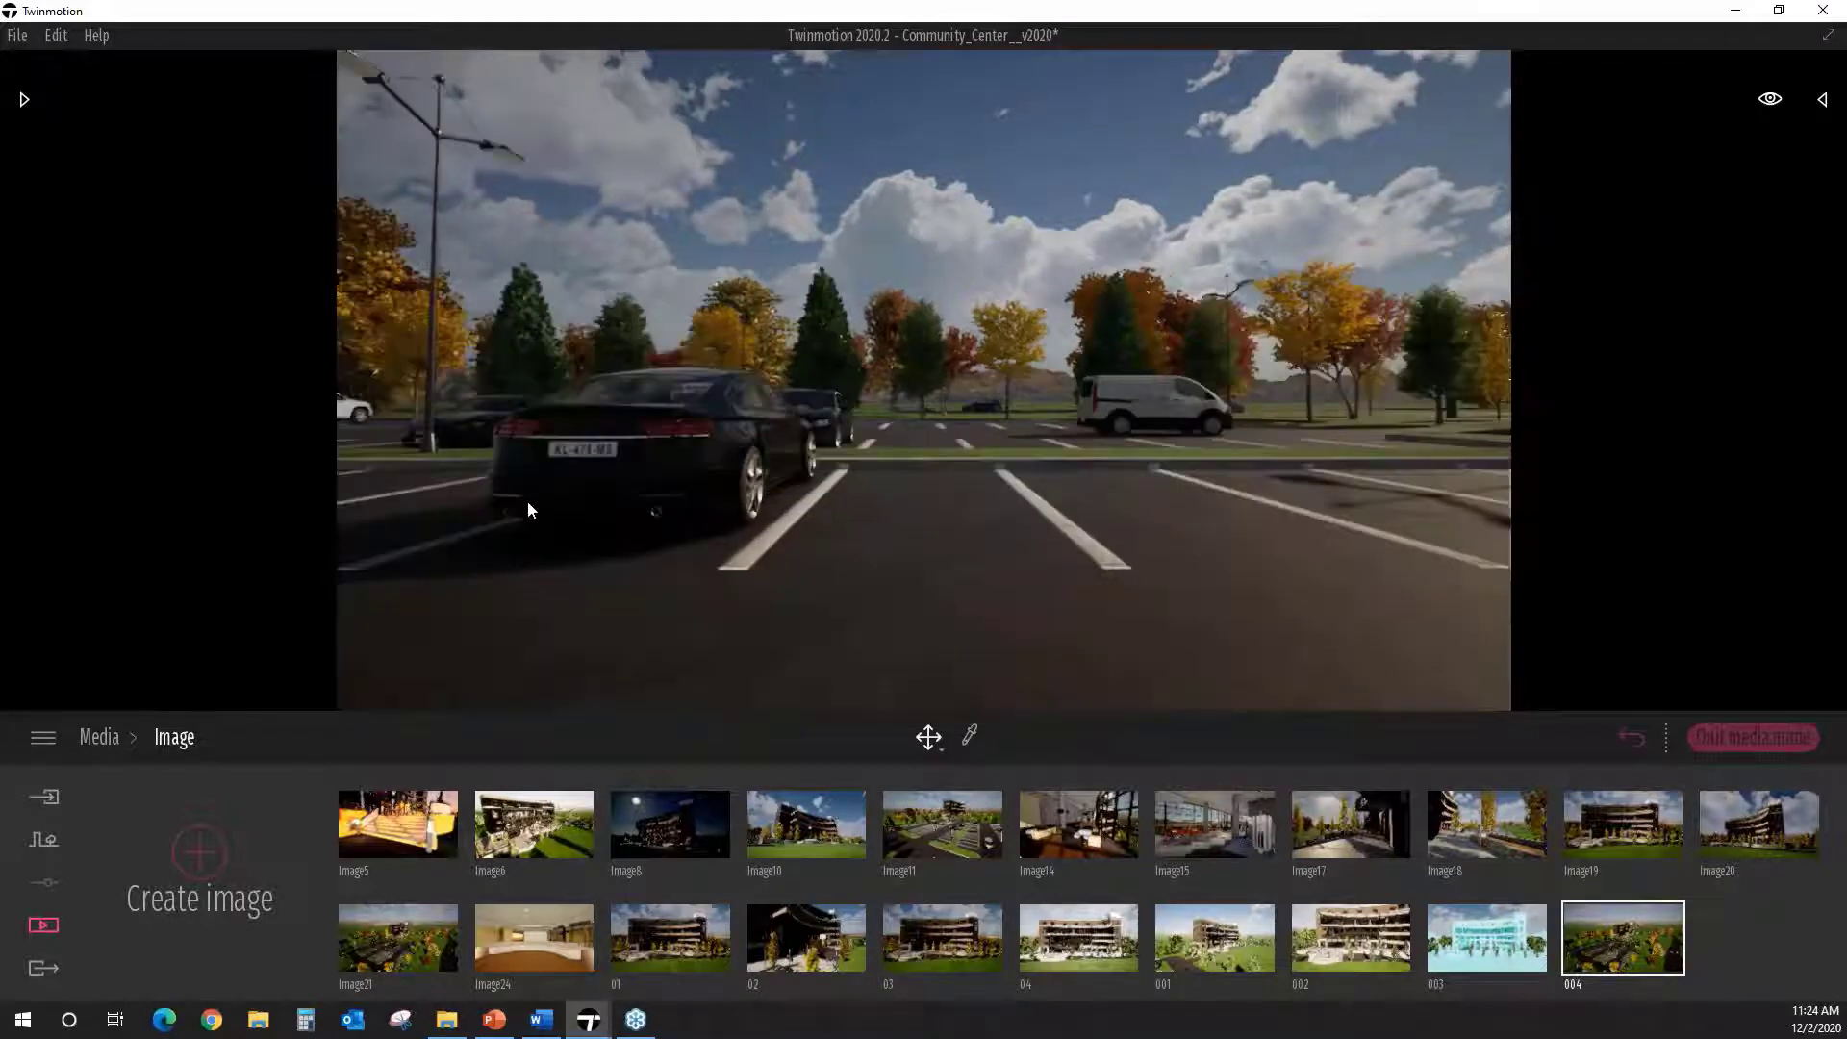
right_click_drag(524, 500, 616, 506)
middle_click_drag(524, 500, 616, 500)
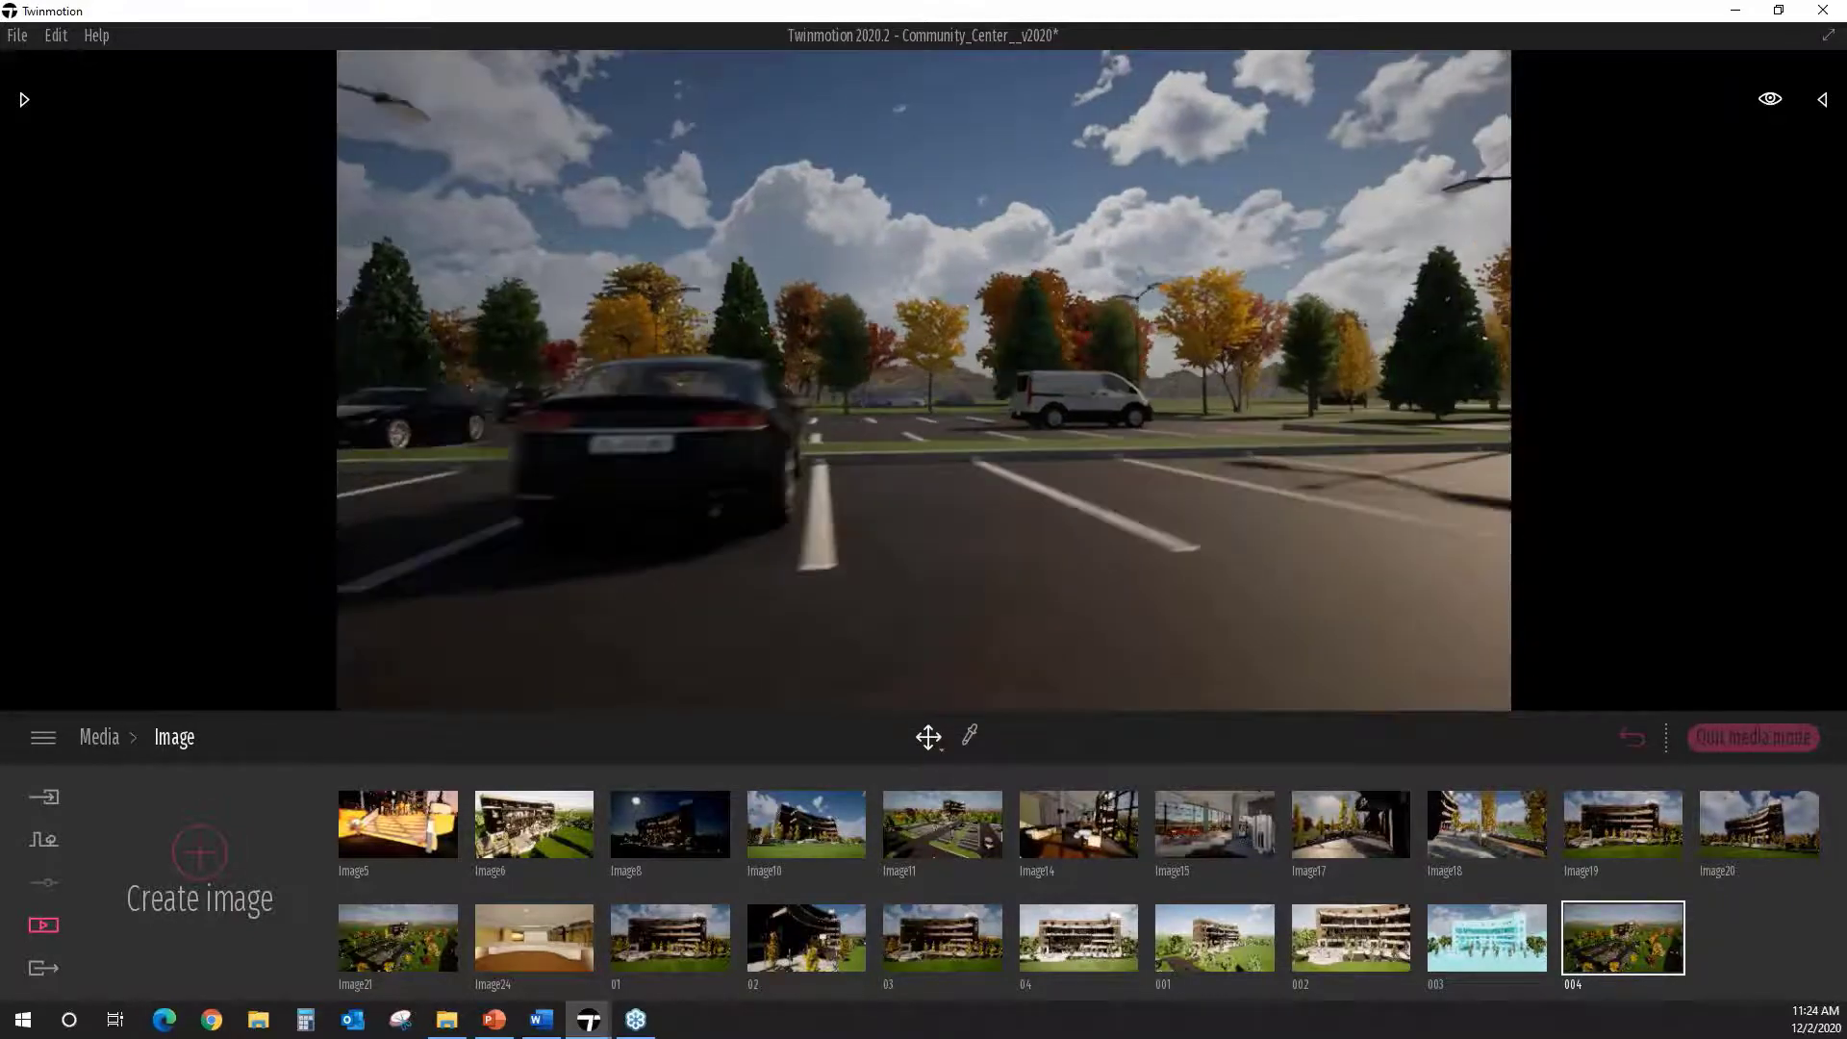
middle_click_drag(616, 433, 874, 491)
scroll(915, 413, "down", 2)
scroll(1037, 443, "up", 1)
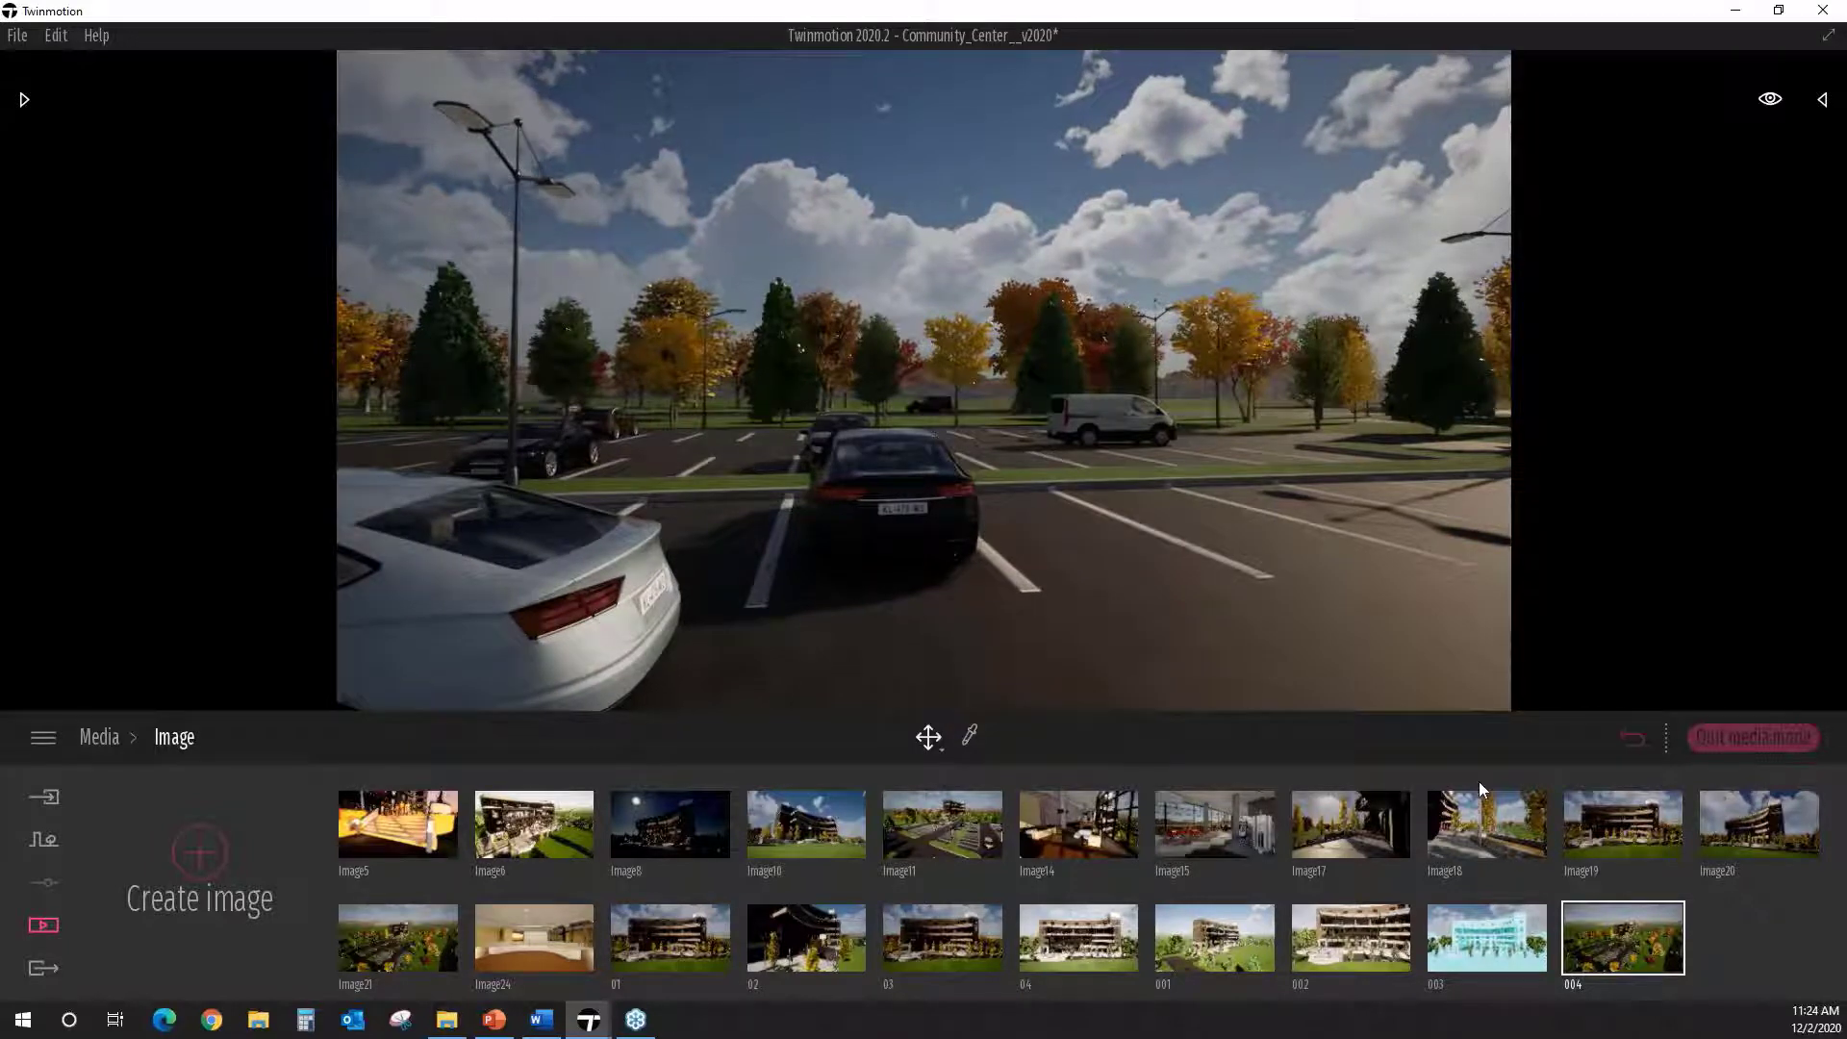
mouse_move(1639, 887)
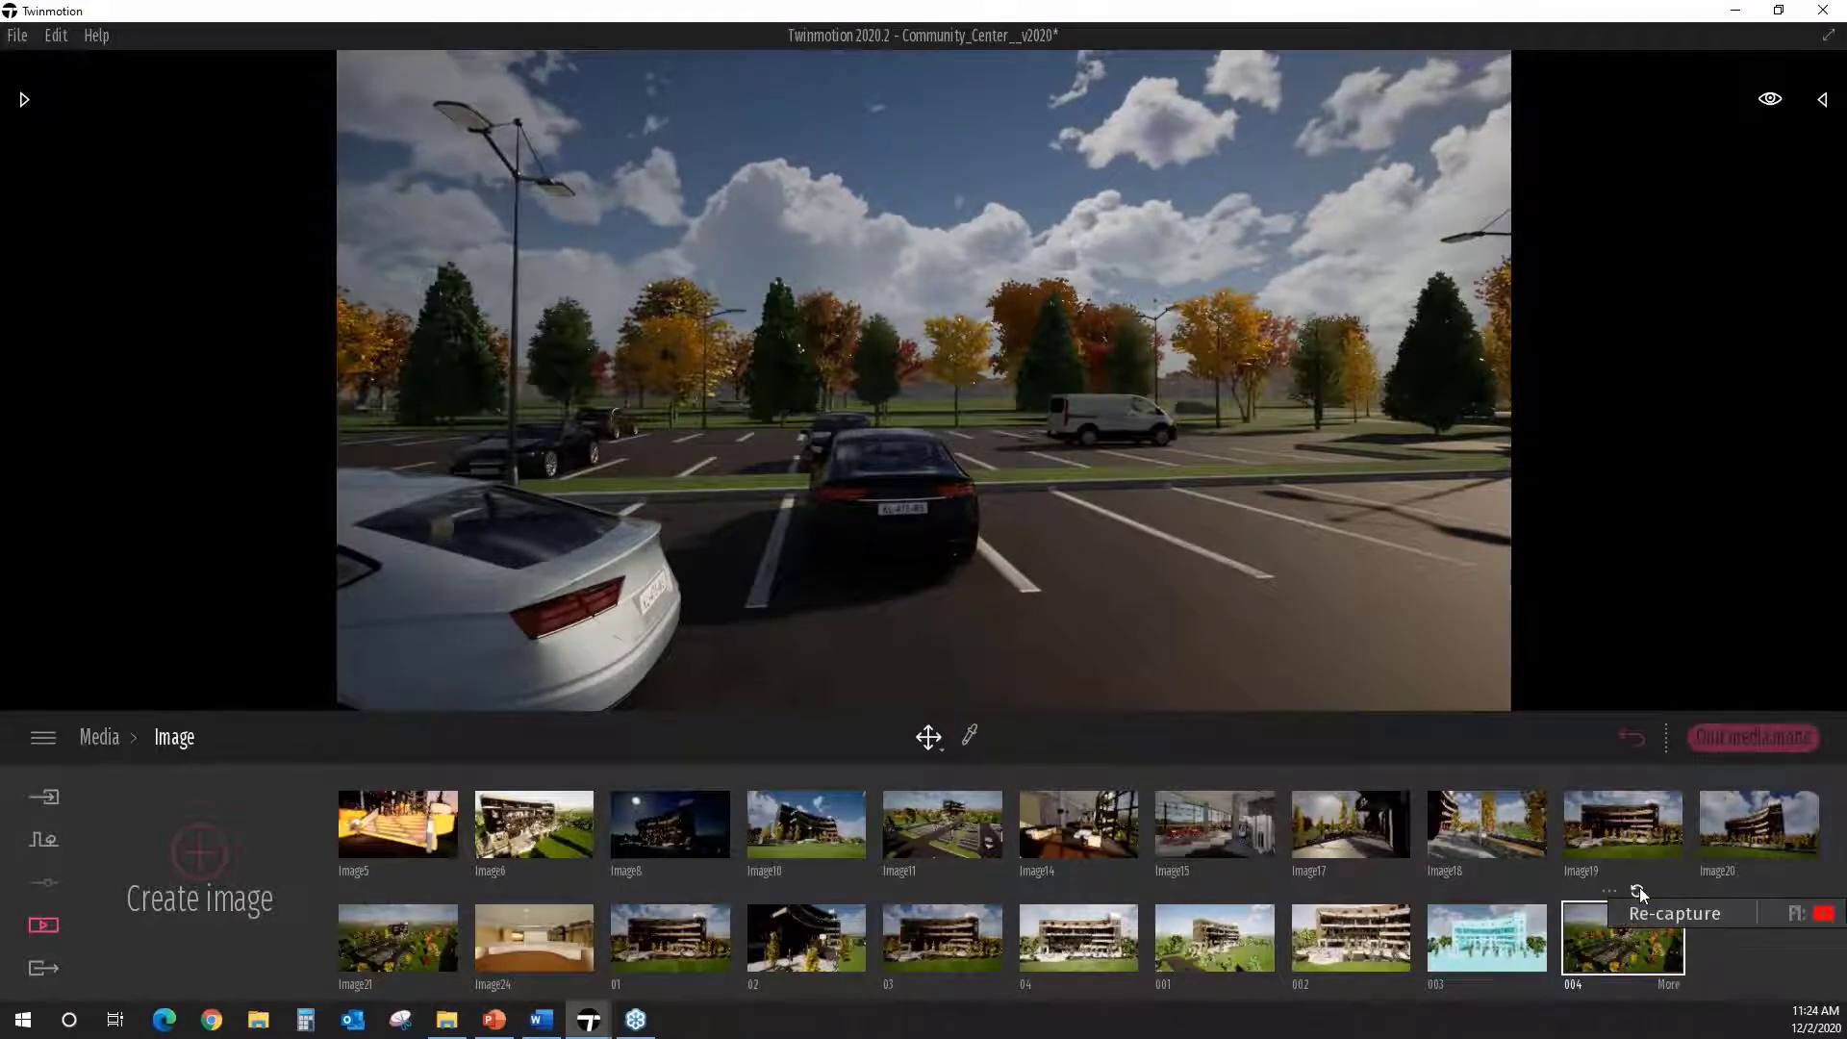
left_click(1638, 890)
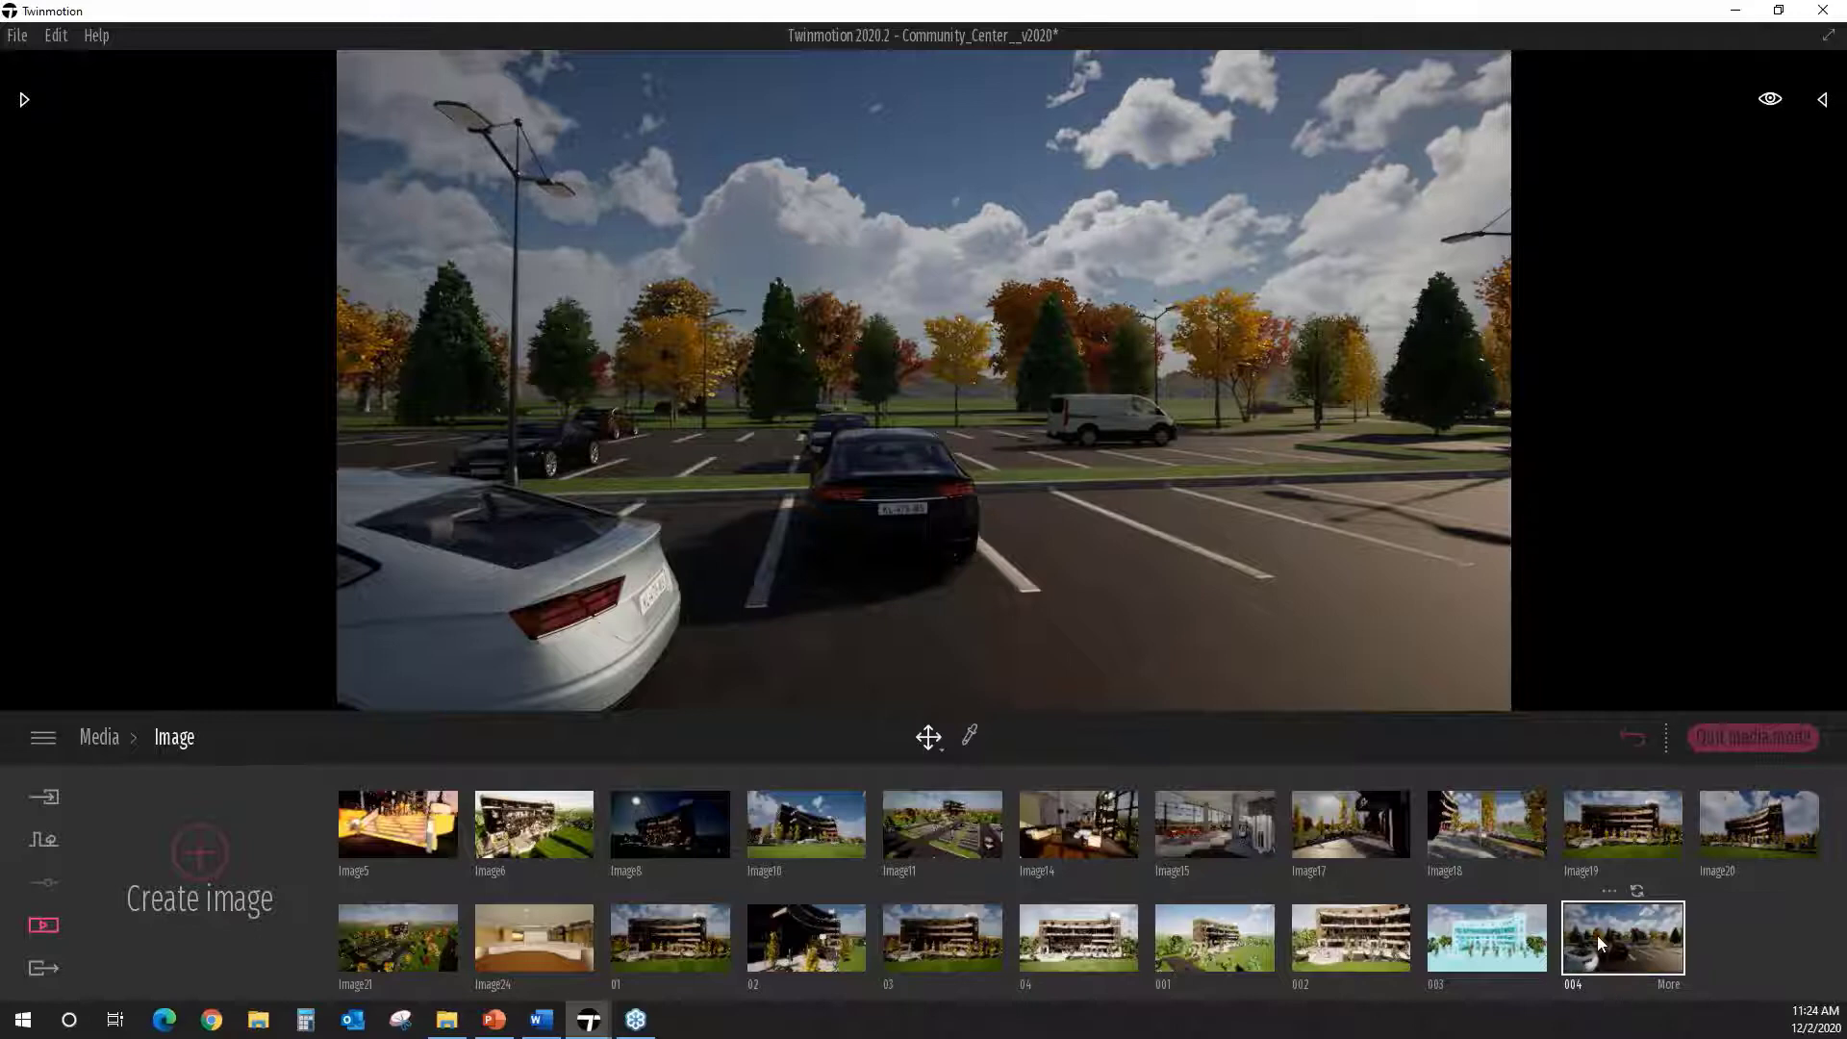
Step: Change image 004's time of day in its location settings to put a low golden sun above the parking lot trees
left_click(1669, 985)
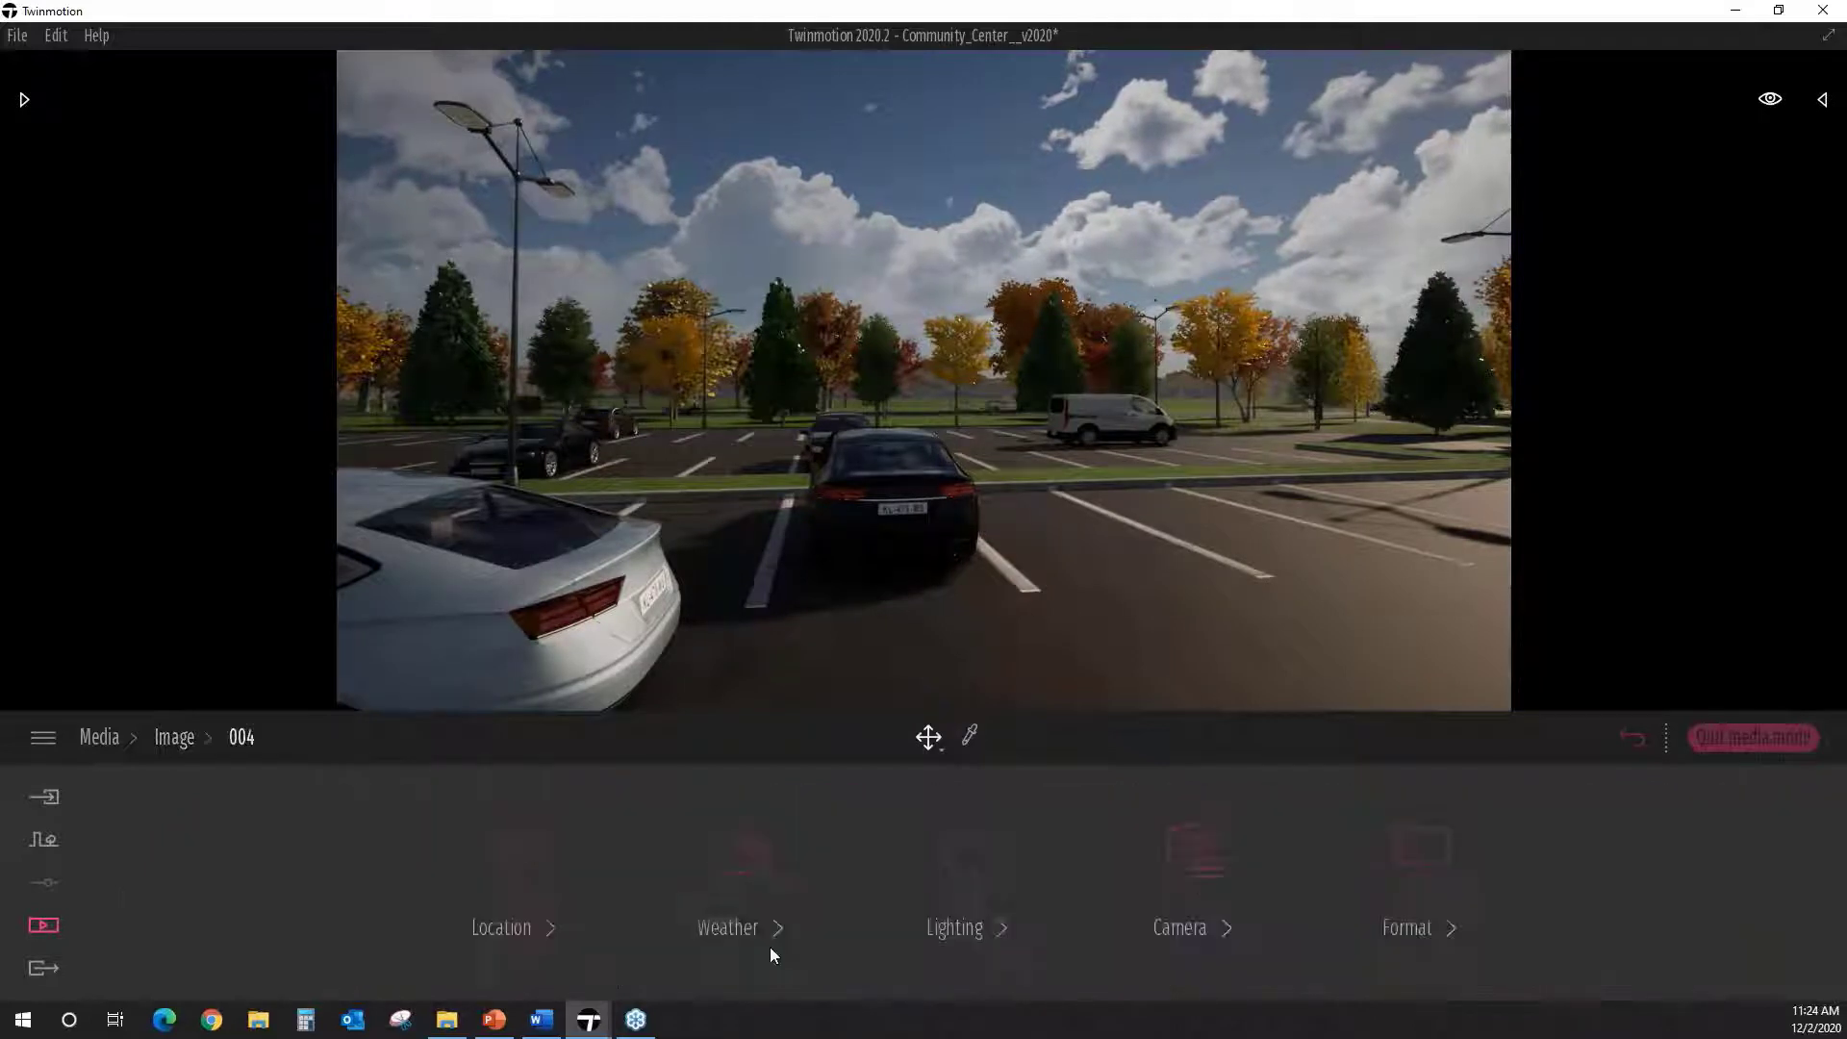
left_click(514, 863)
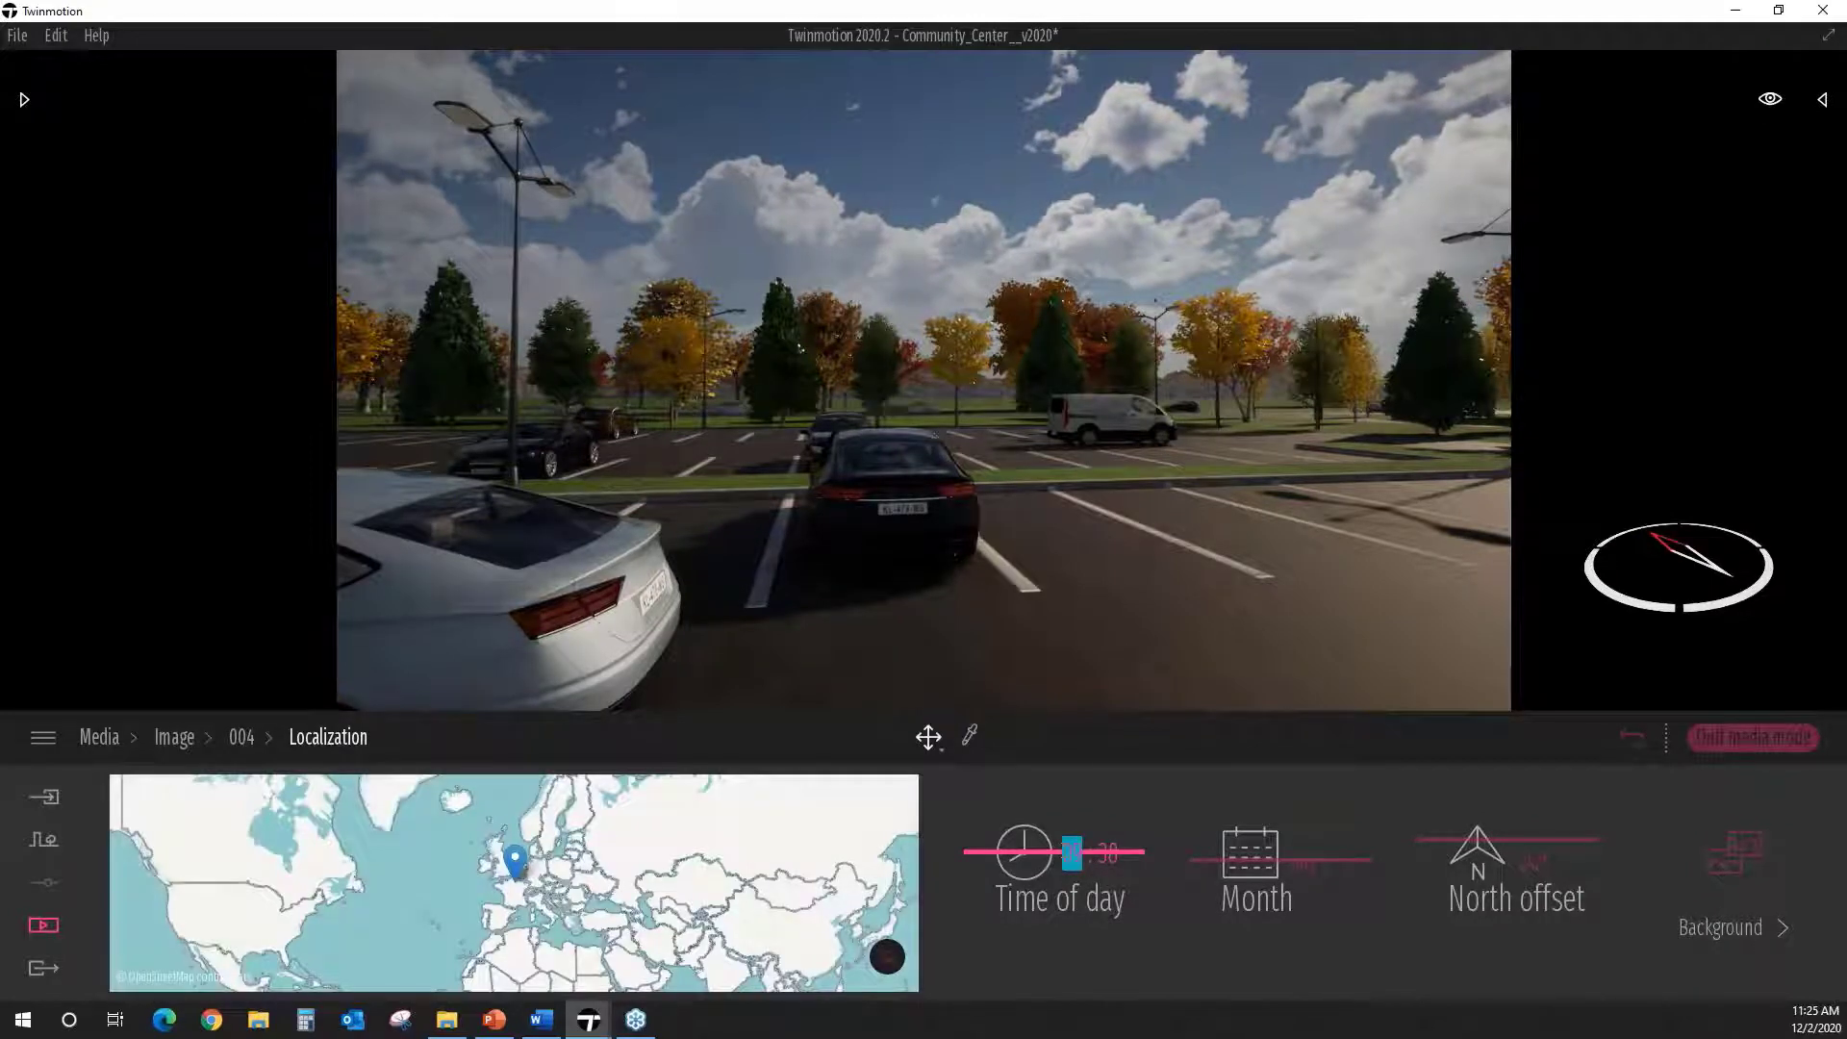
left_click(1066, 852)
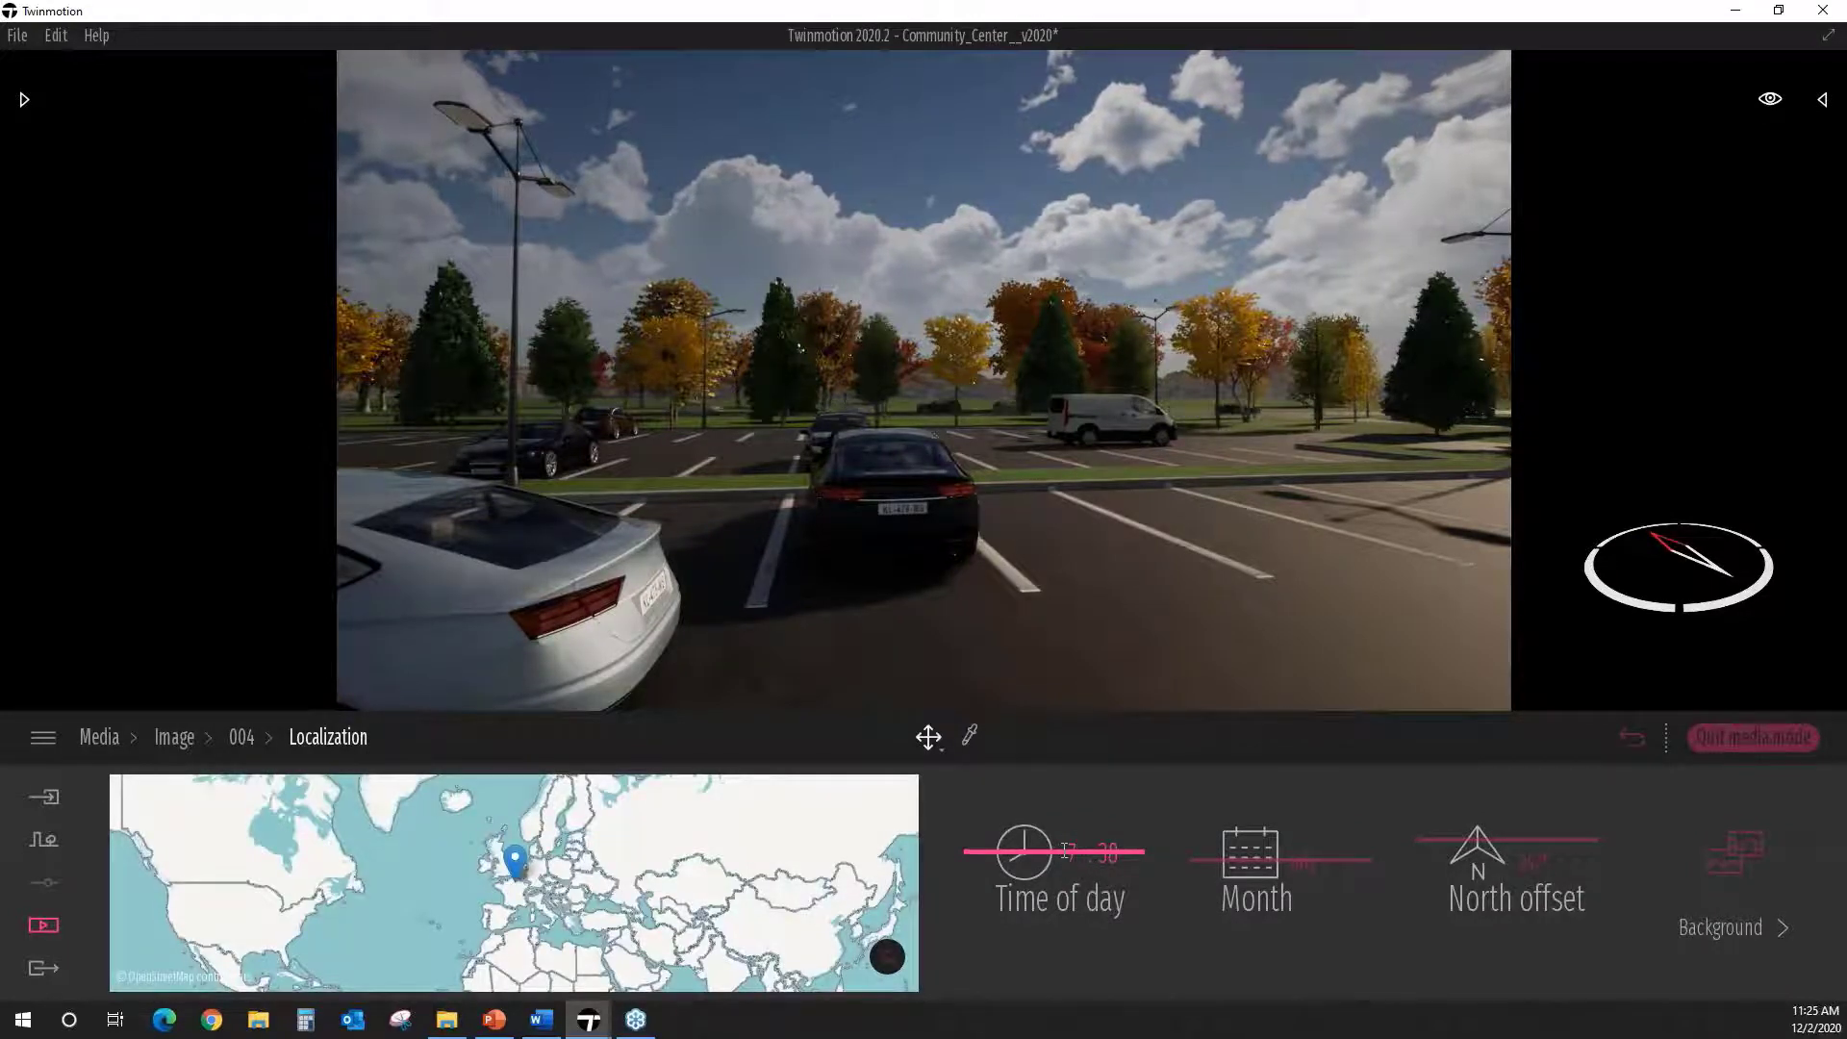
key("Return")
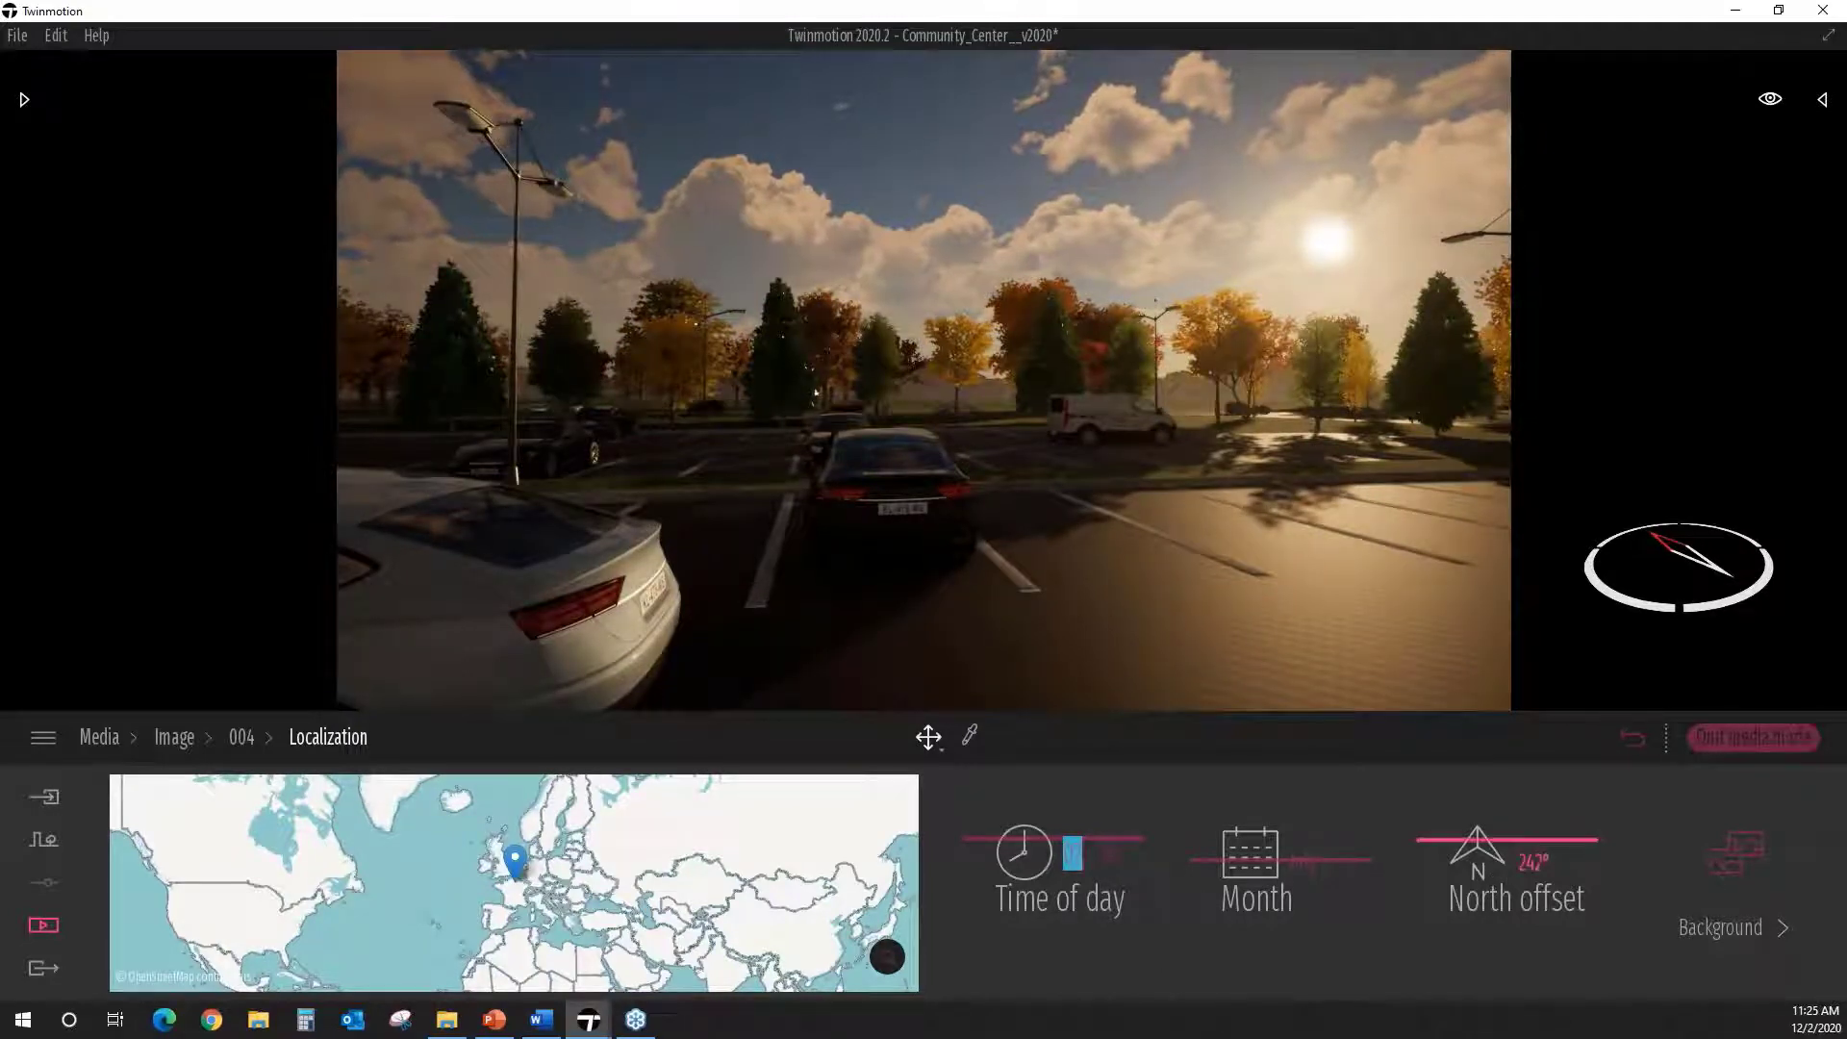
Step: Set image 004's north offset to 212° and shift the view slightly so the sun sits behind the black car
left_click(1529, 868)
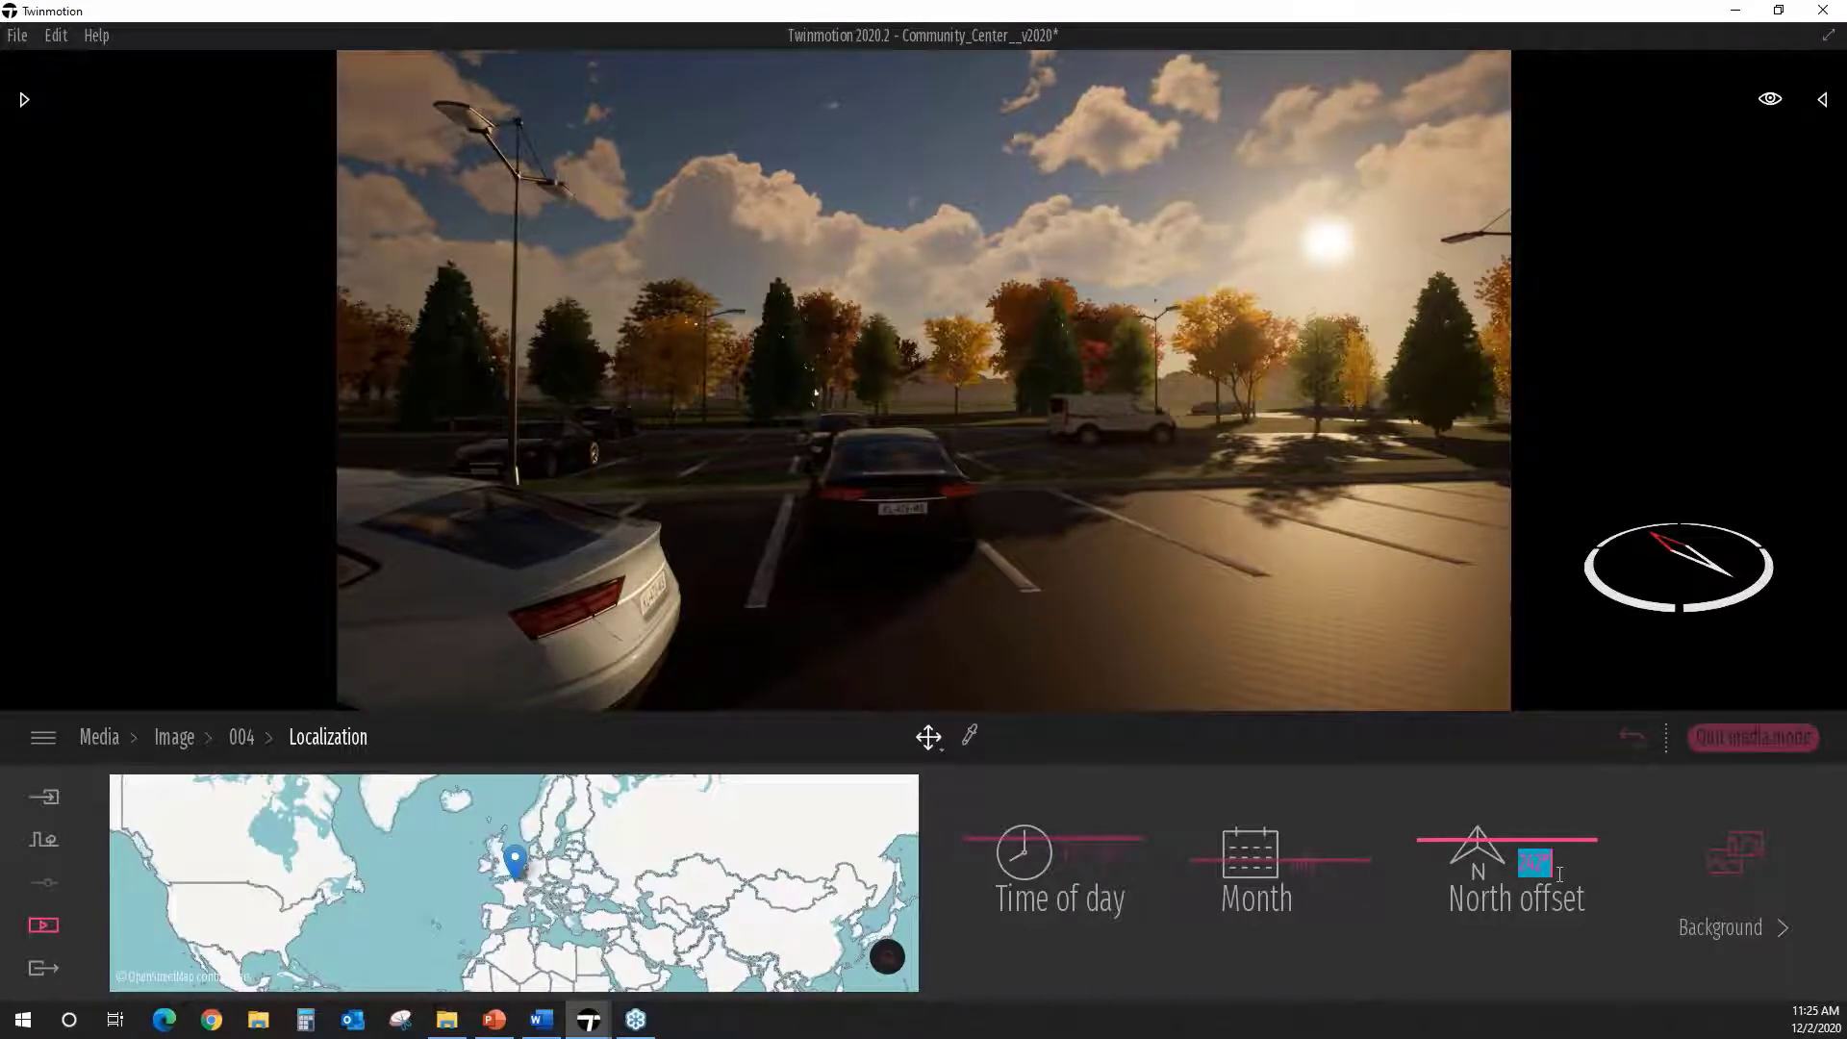
type("212")
key("Return")
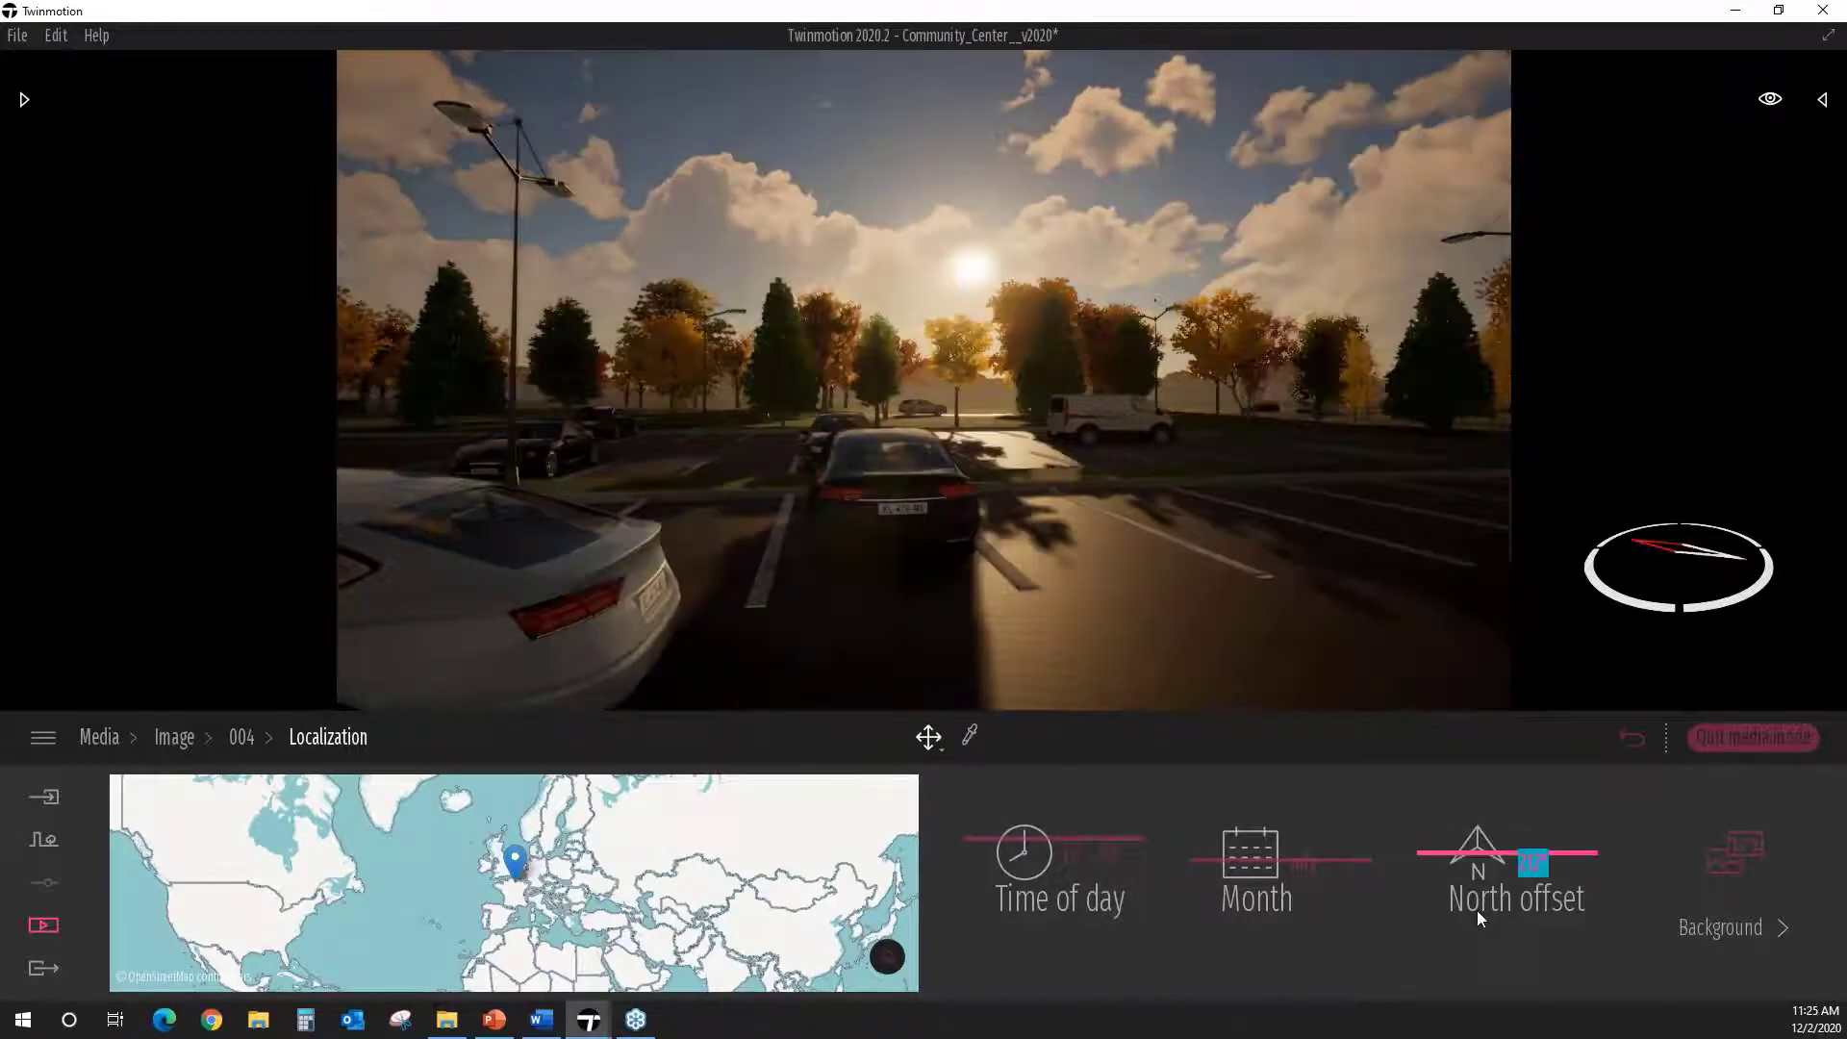
mouse_move(1001, 478)
middle_mouse_down()
mouse_move(970, 469)
mouse_move(976, 500)
middle_mouse_up()
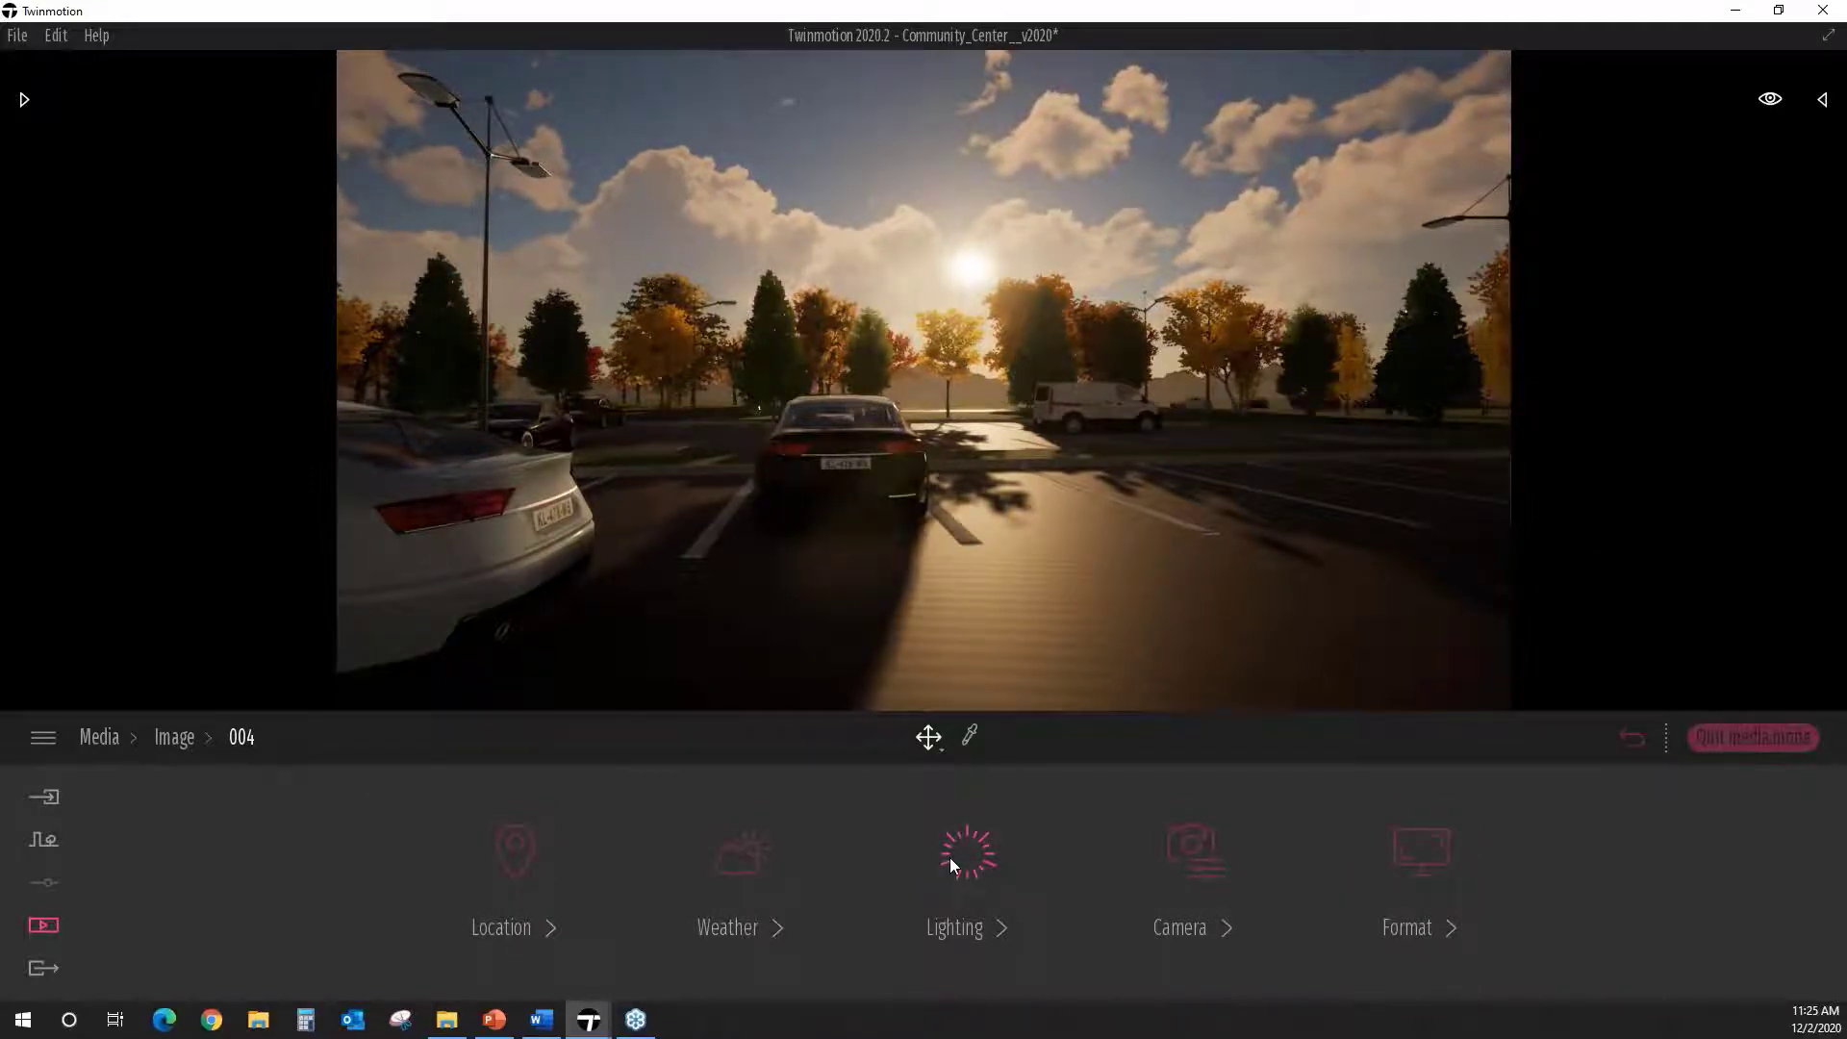
Step: Raise image 004's white balance for a warmer tone and set the exposure to about -1.53 in the lighting settings
left_click(949, 856)
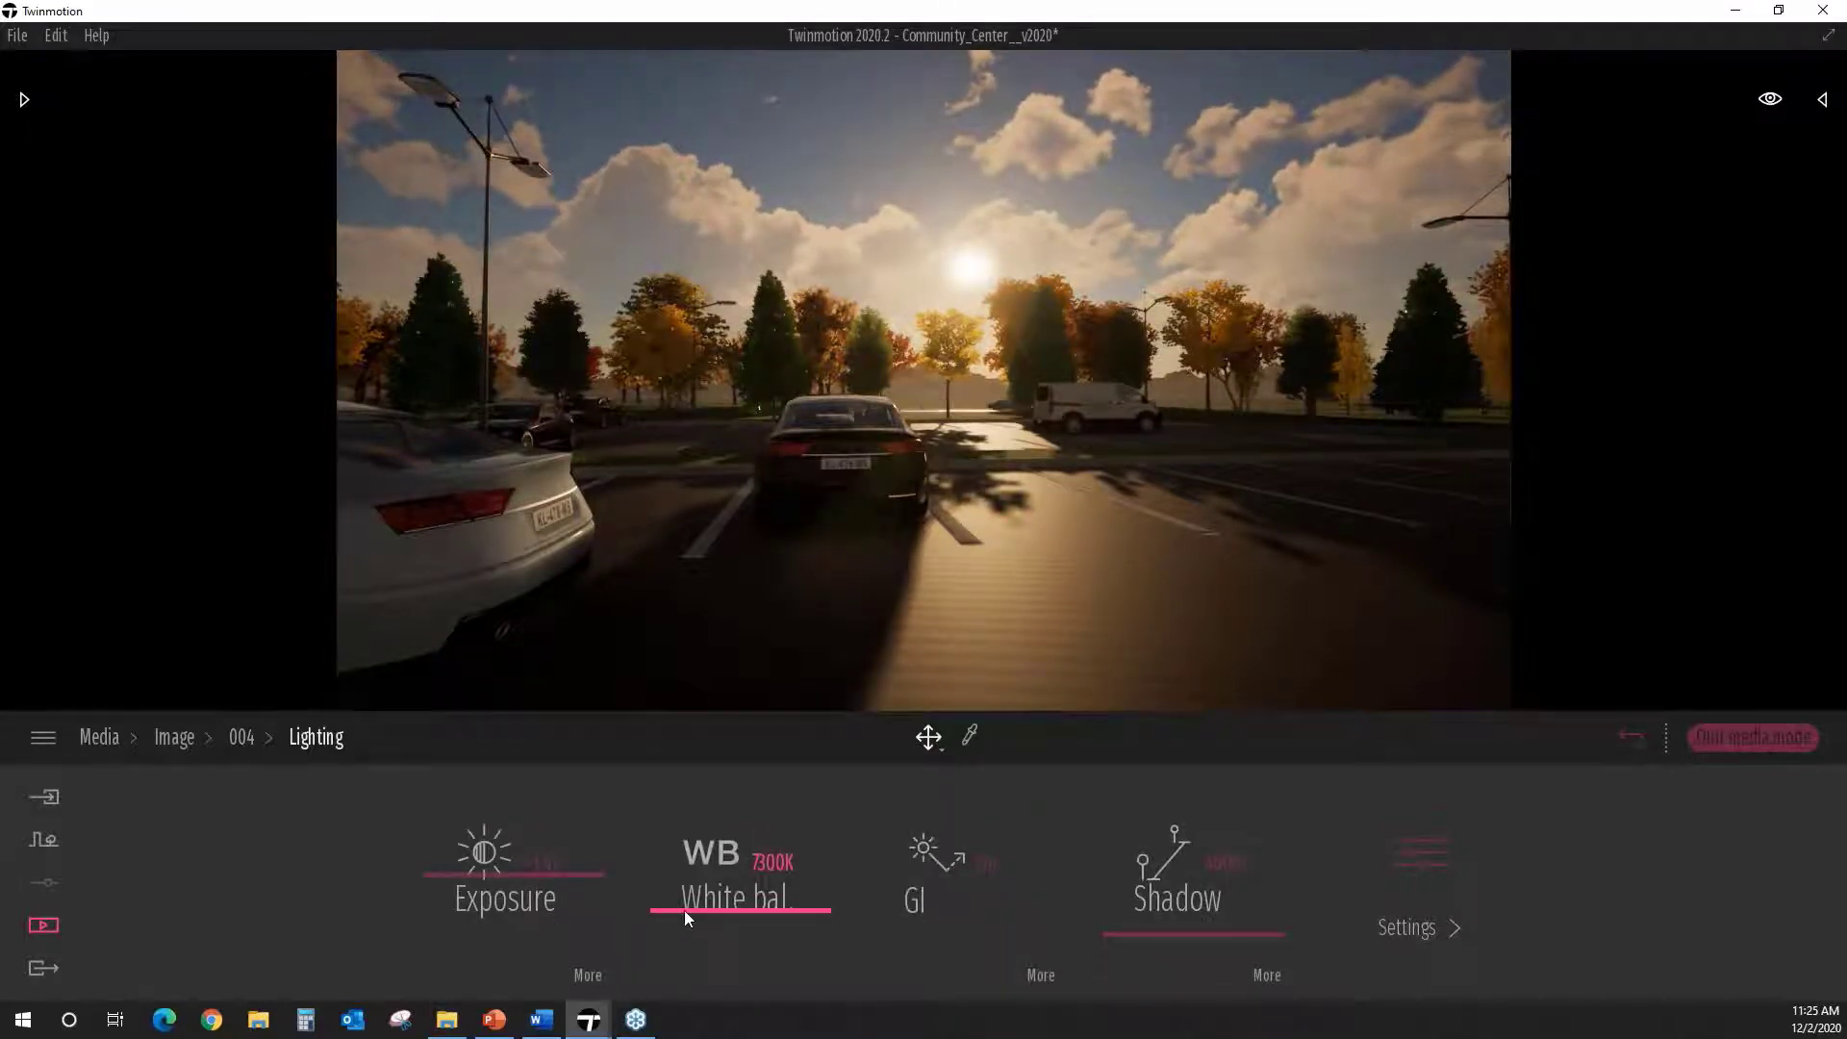
left_click_drag(684, 910, 694, 848)
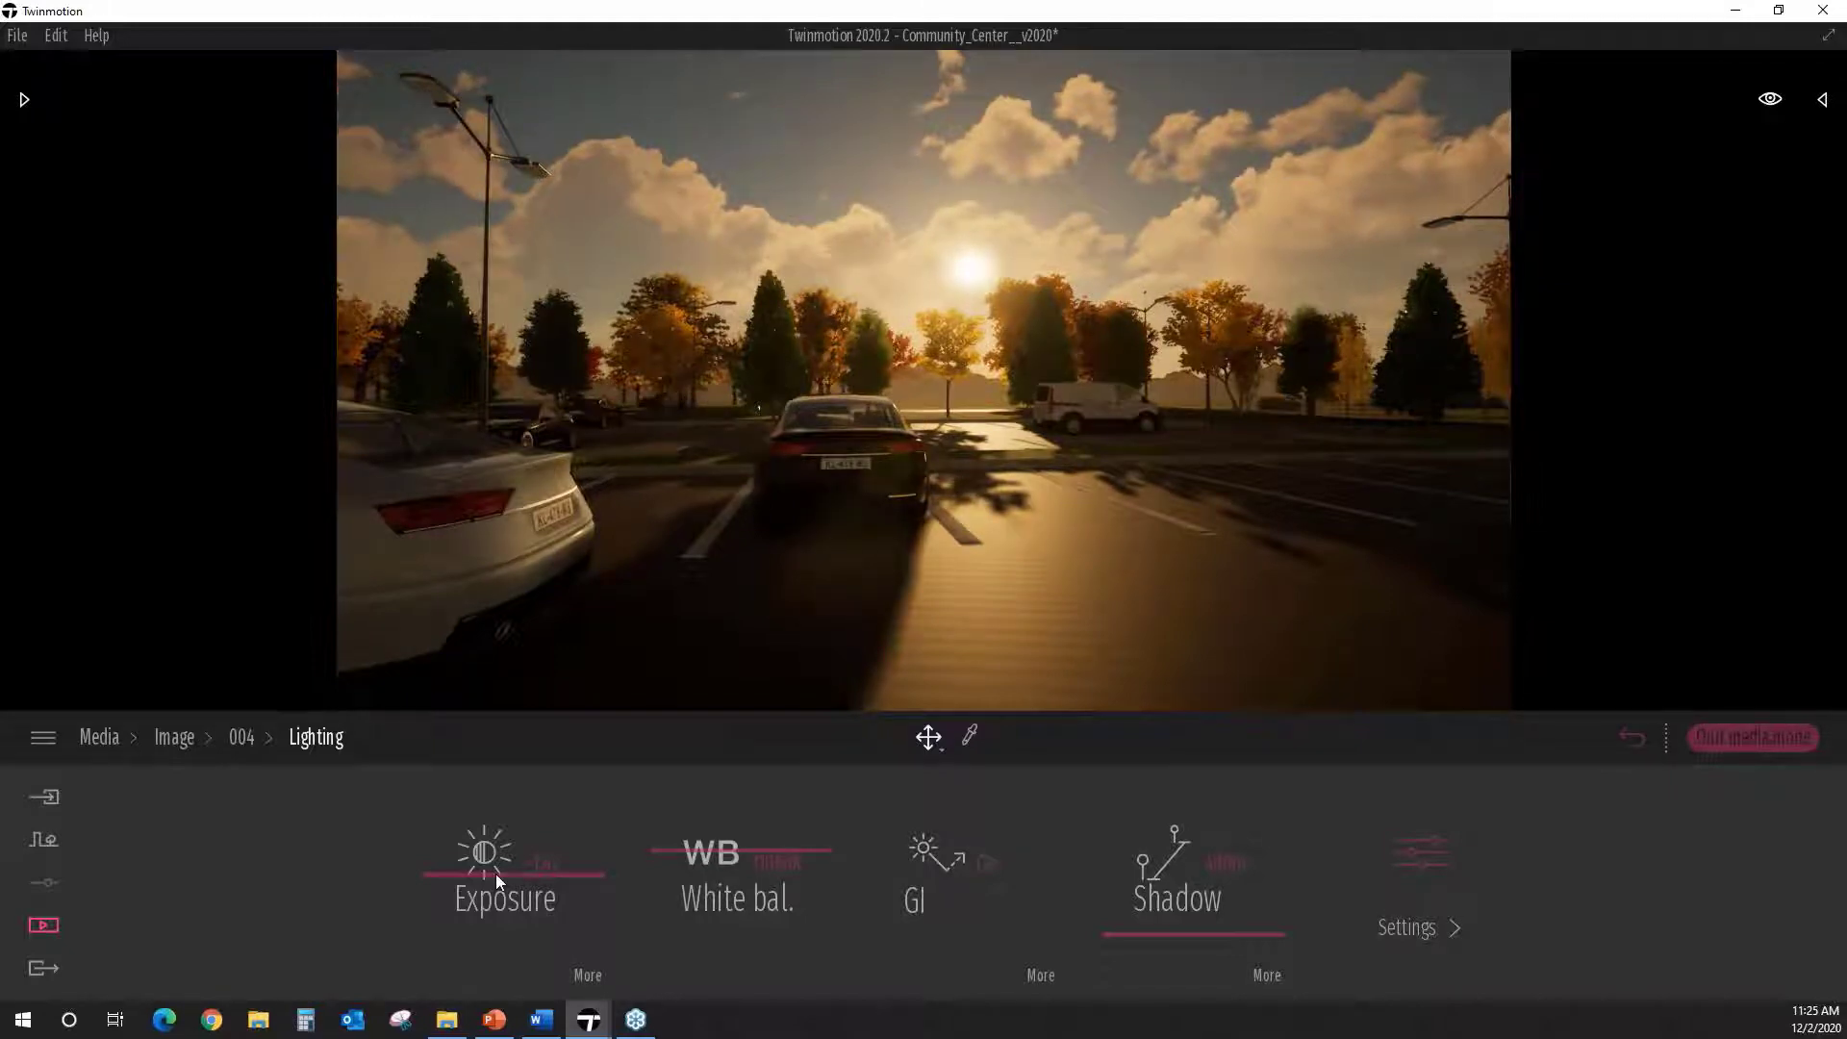
left_click_drag(490, 875, 519, 870)
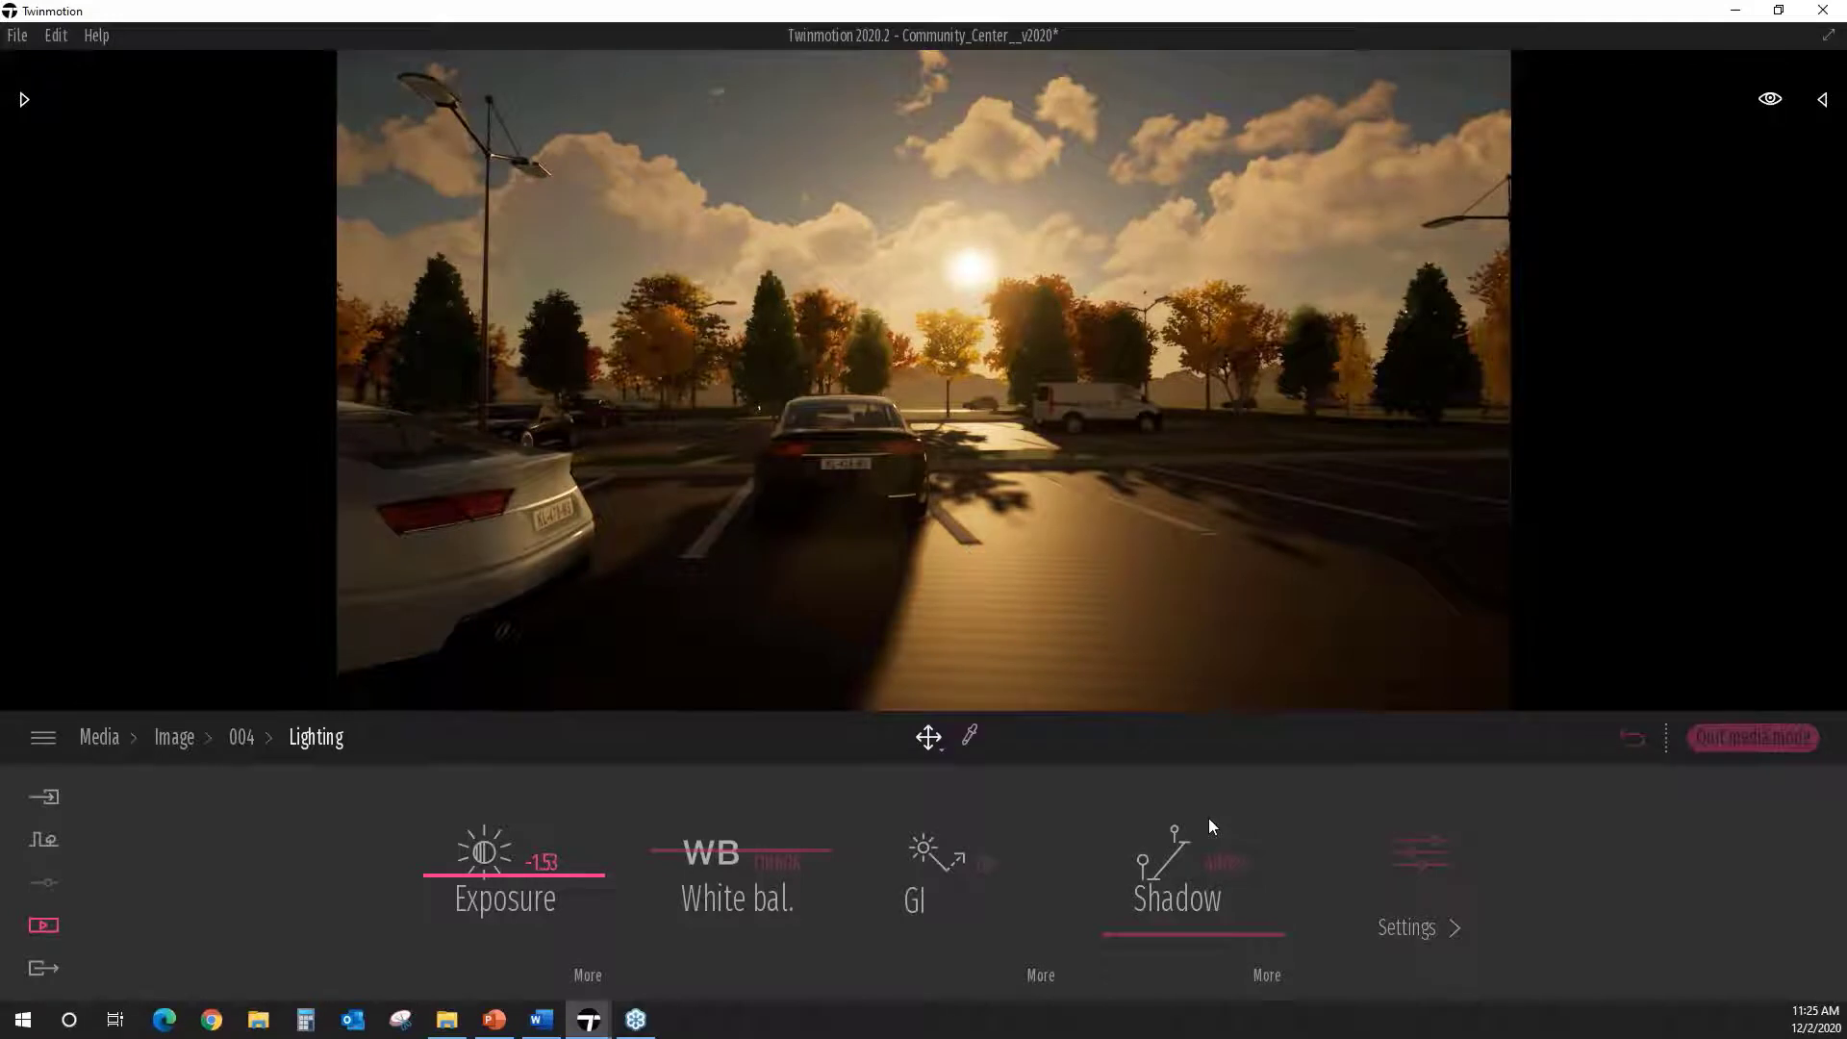
Step: Lower image 004's sun intensity, sun reflection and stars intensity to mid-range, and return to the list of saved images
left_click(1437, 834)
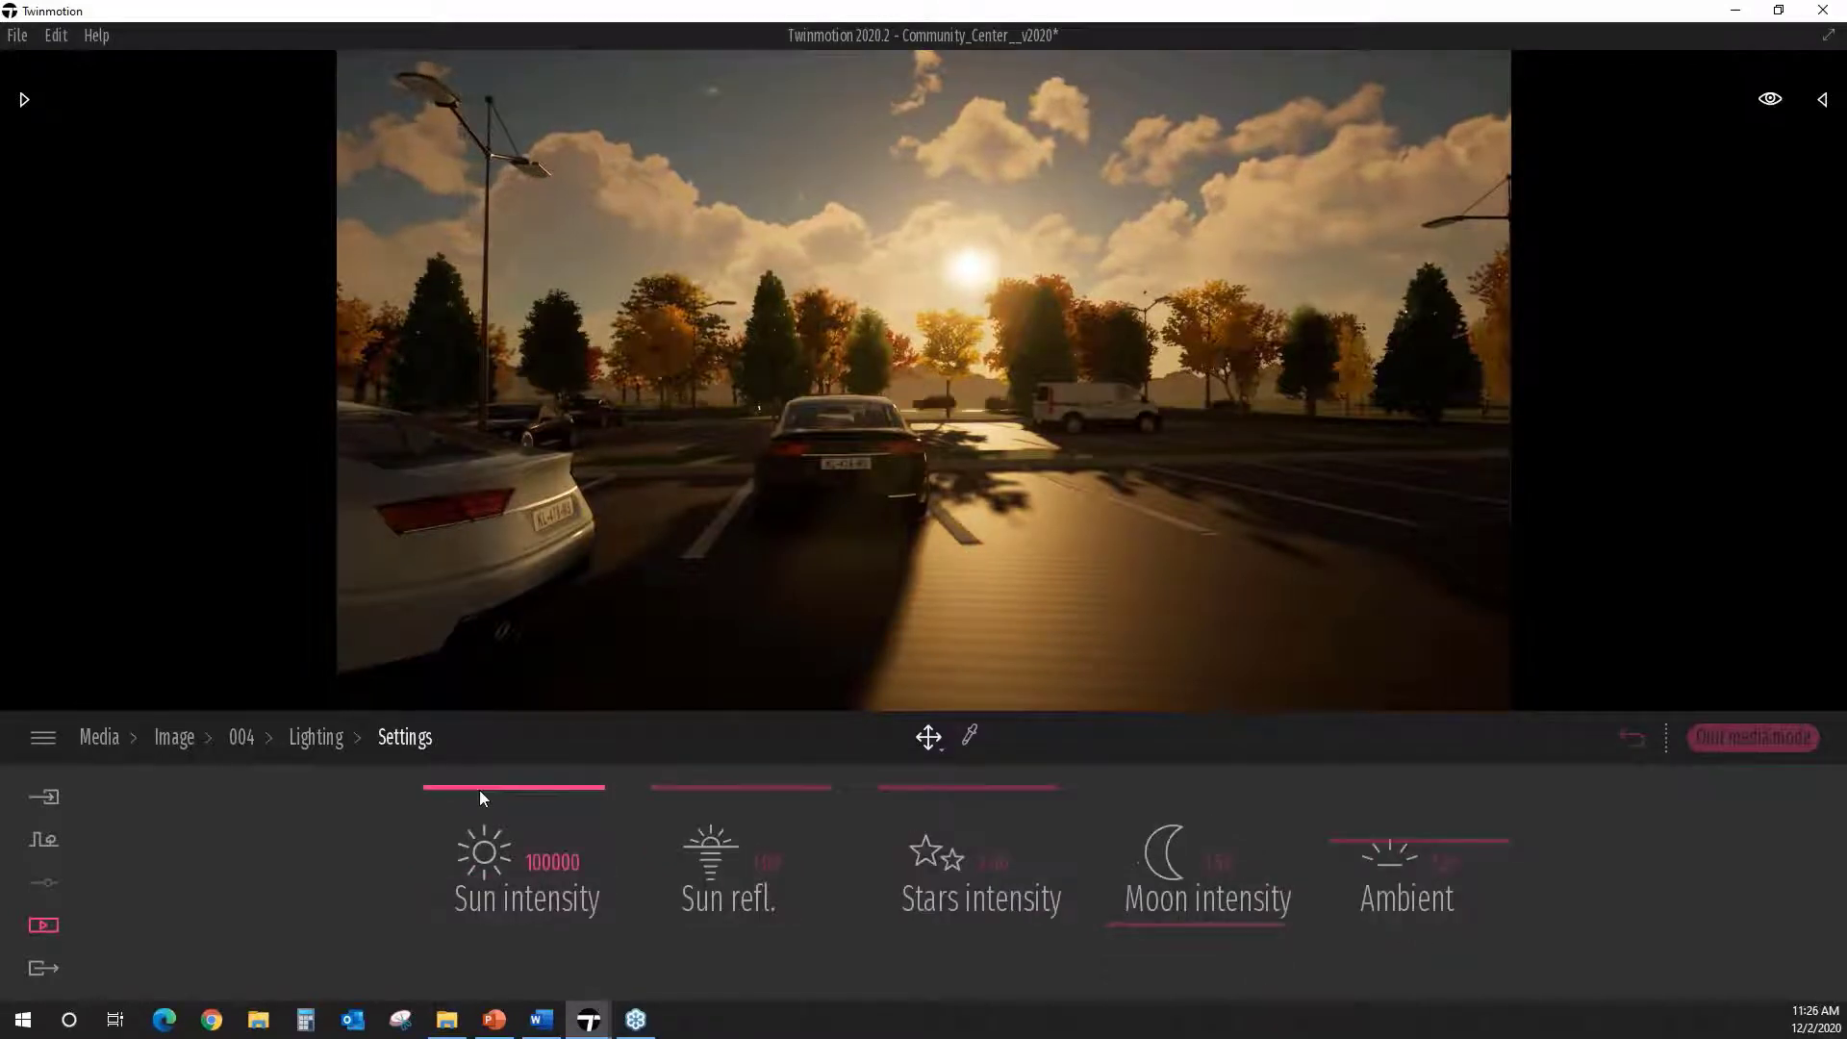
left_click_drag(482, 815, 486, 865)
left_click_drag(710, 825, 712, 887)
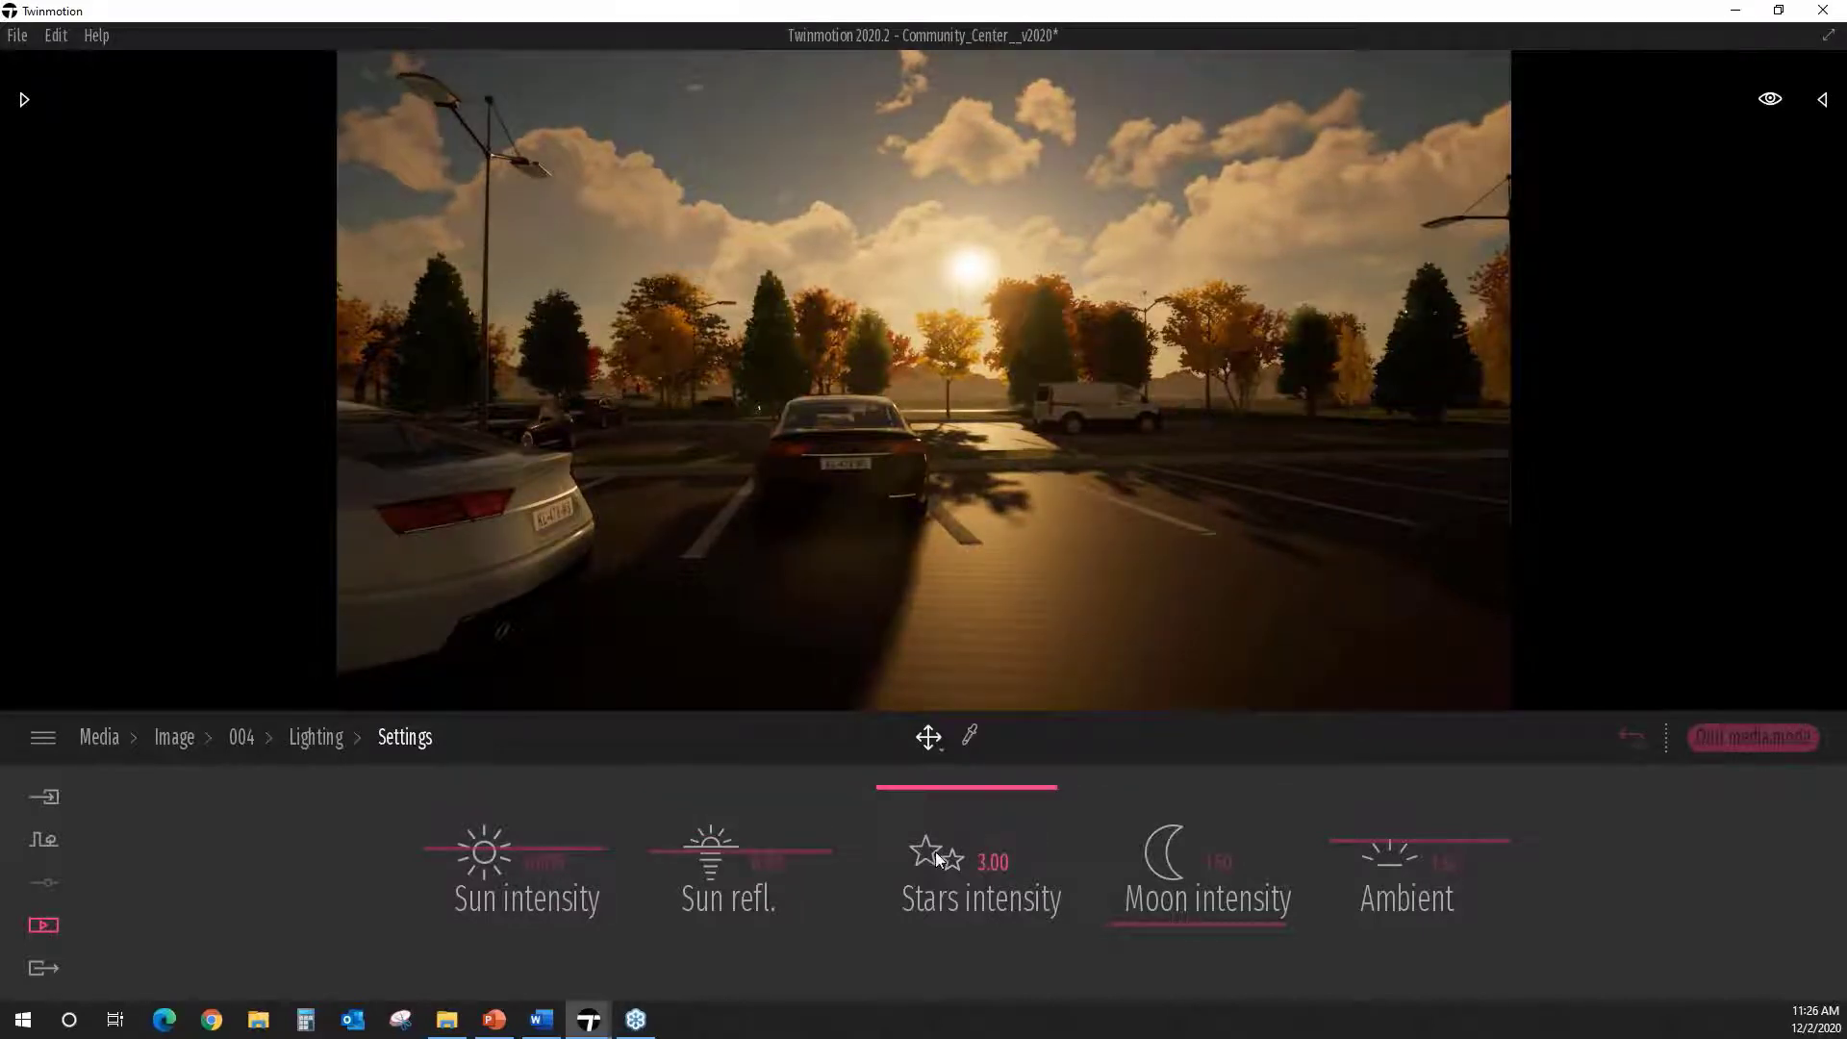
left_click_drag(941, 787, 941, 867)
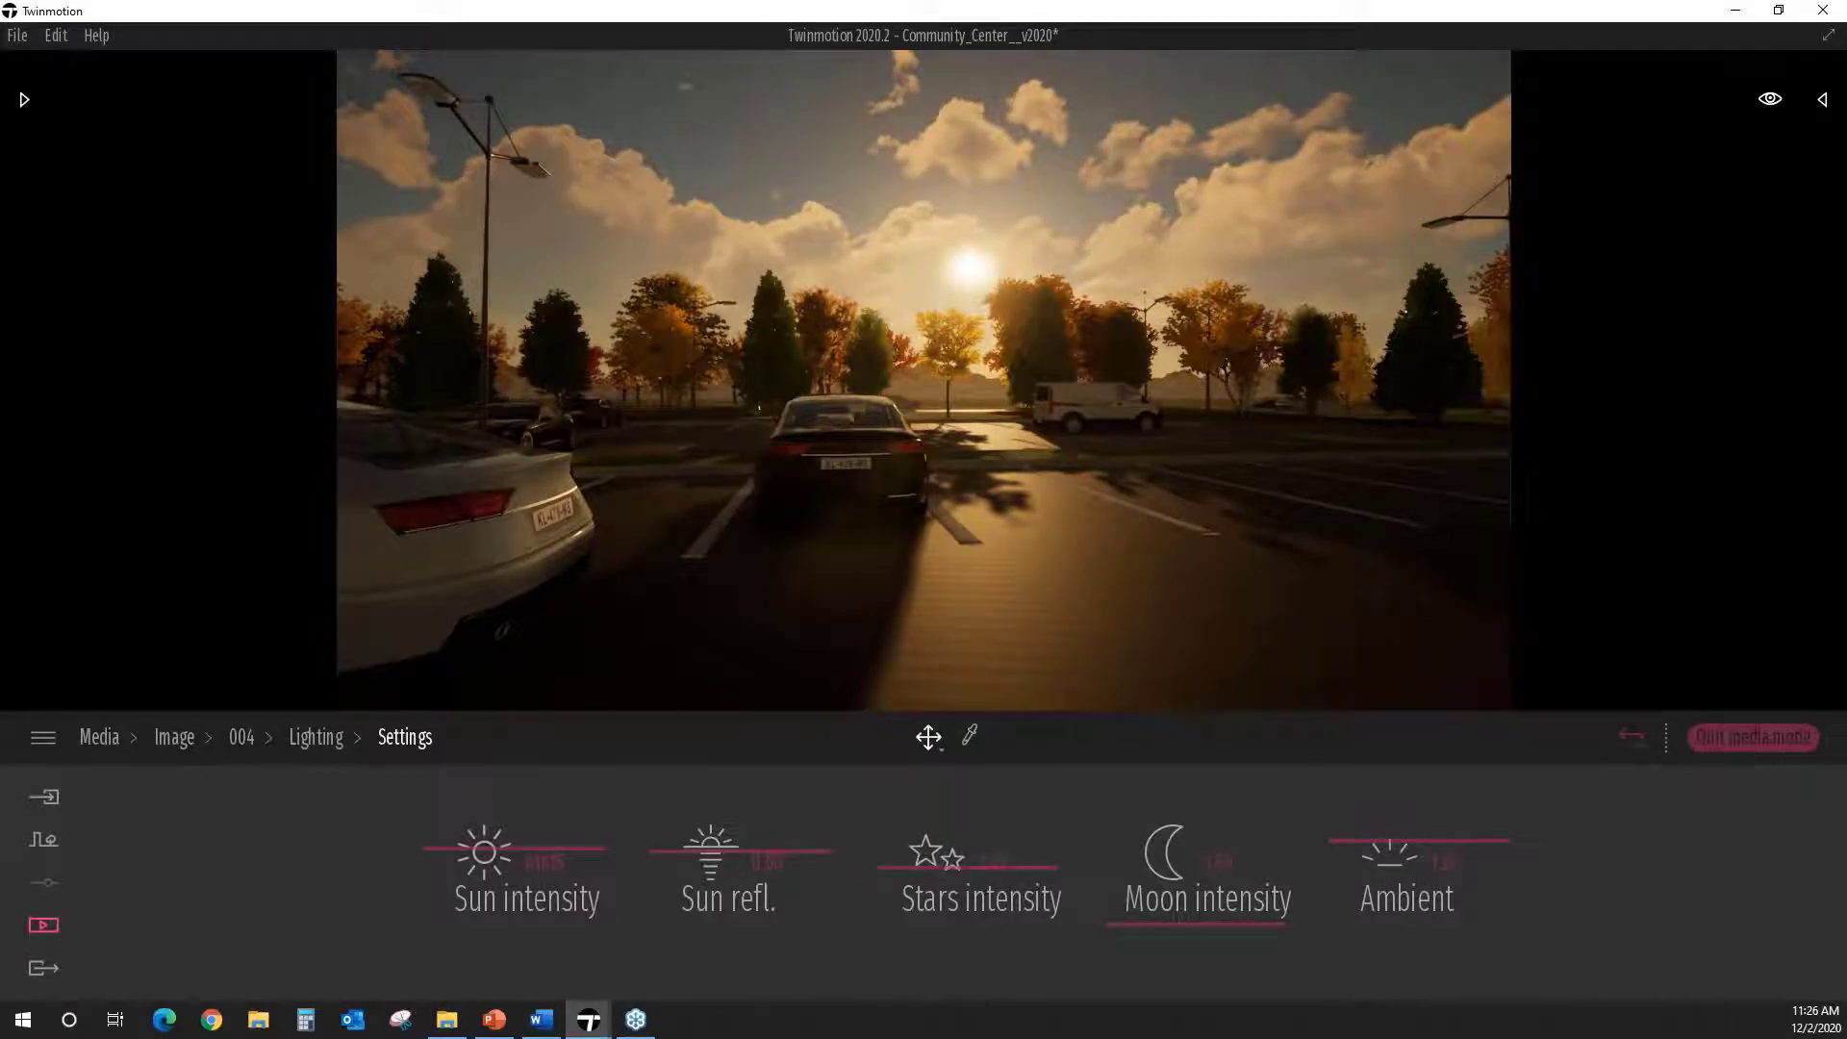
left_click(248, 742)
left_click(176, 739)
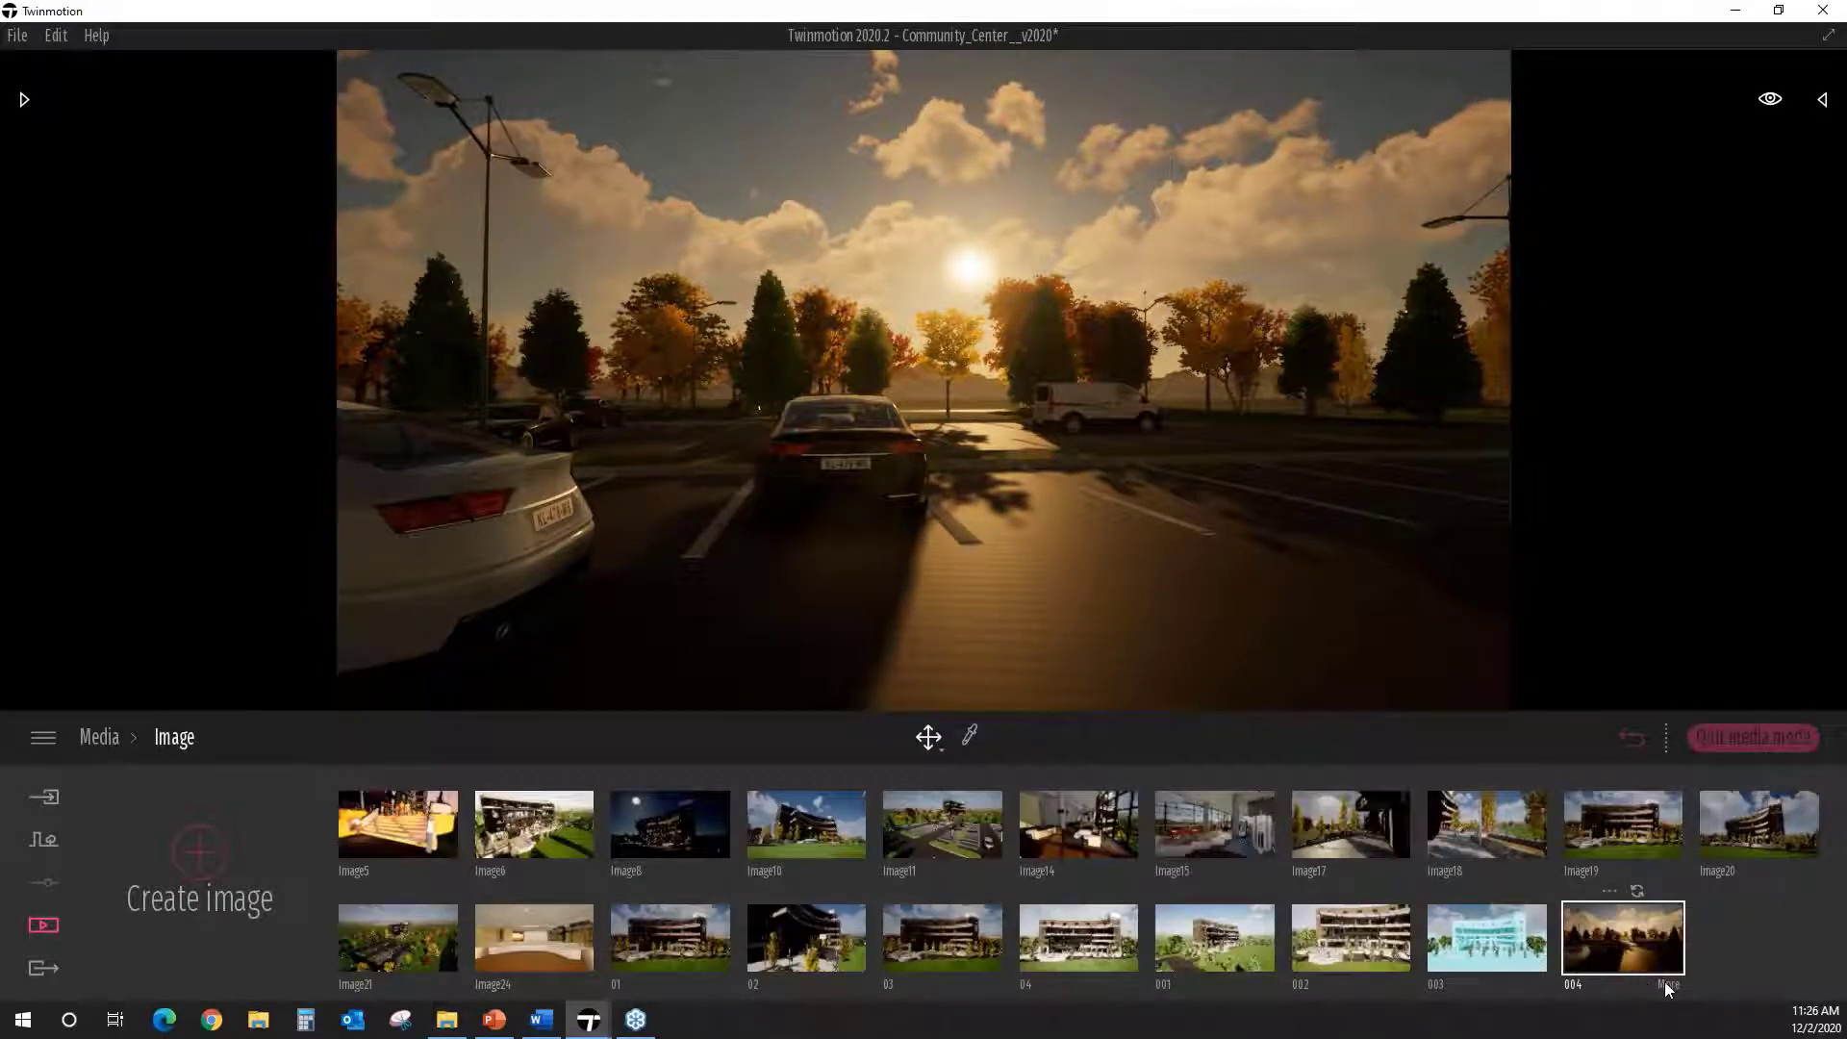
Step: Increase the vignetting and the lens flare in the camera settings of image 004
left_click(1665, 982)
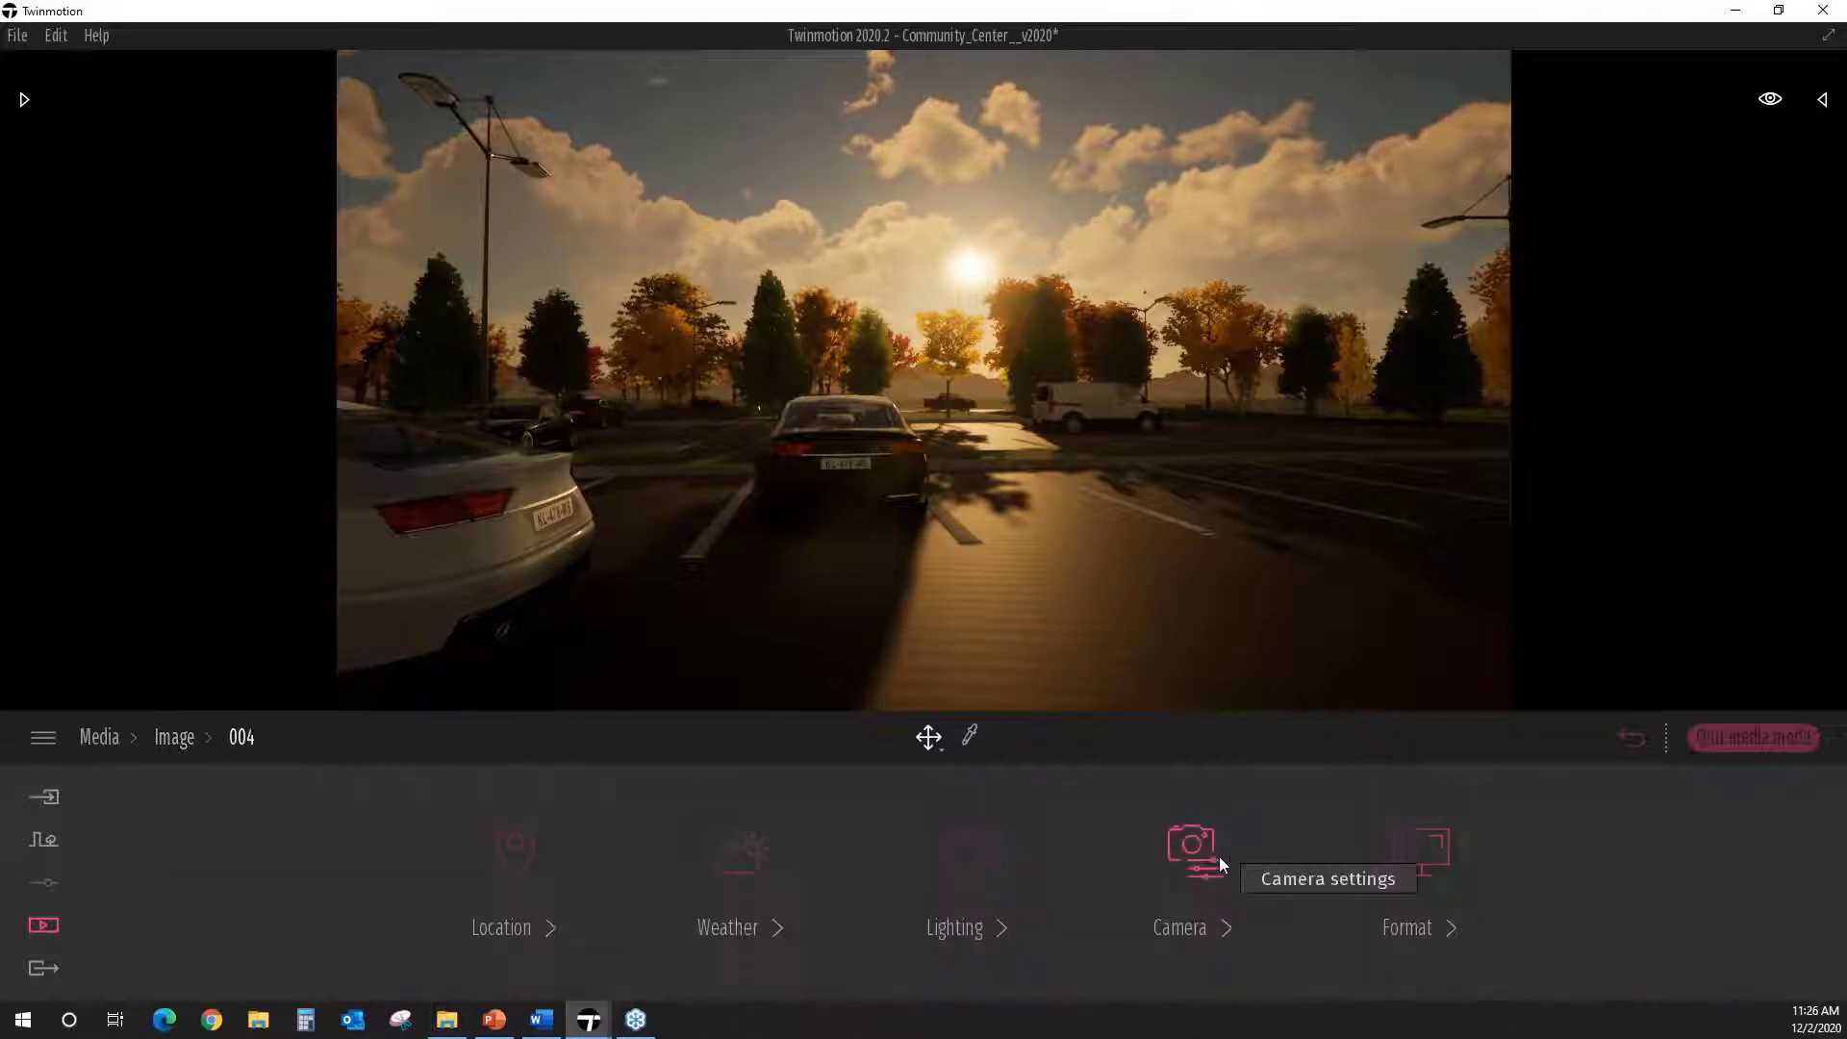
left_click(1198, 851)
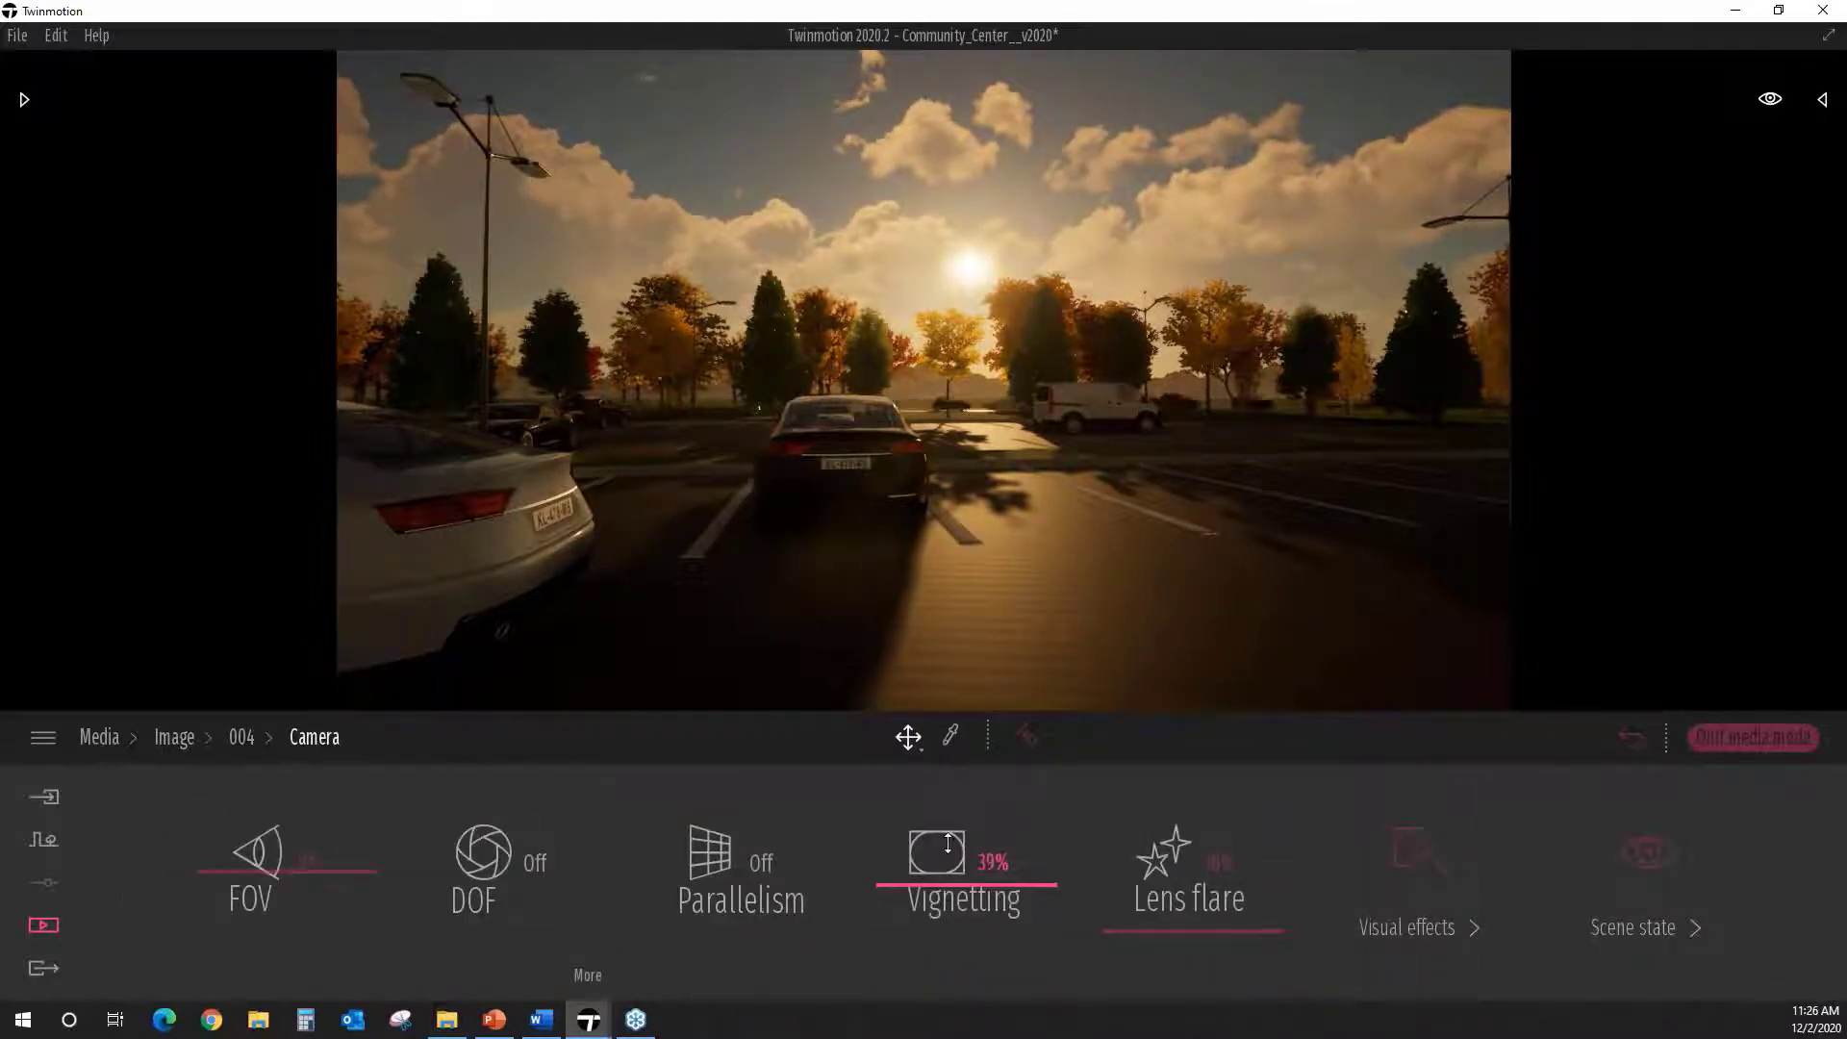
left_click_drag(966, 883, 965, 828)
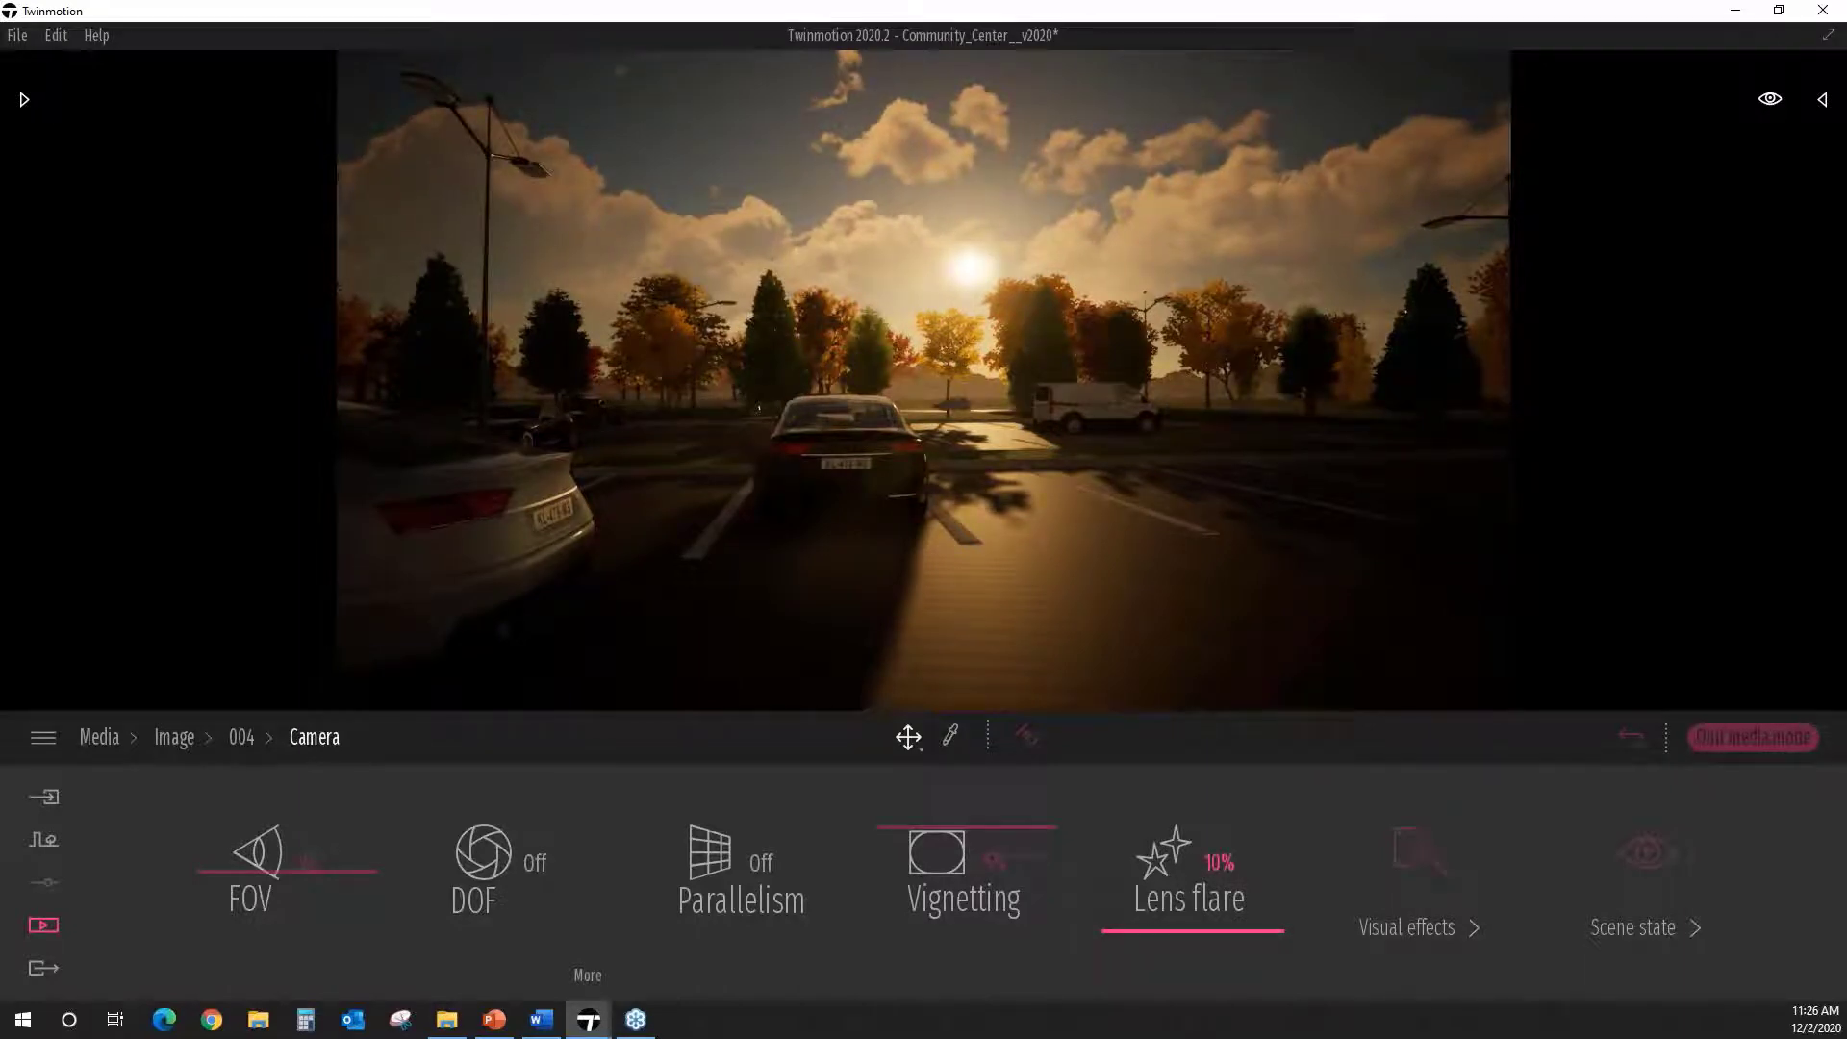
left_click_drag(1193, 932, 1193, 862)
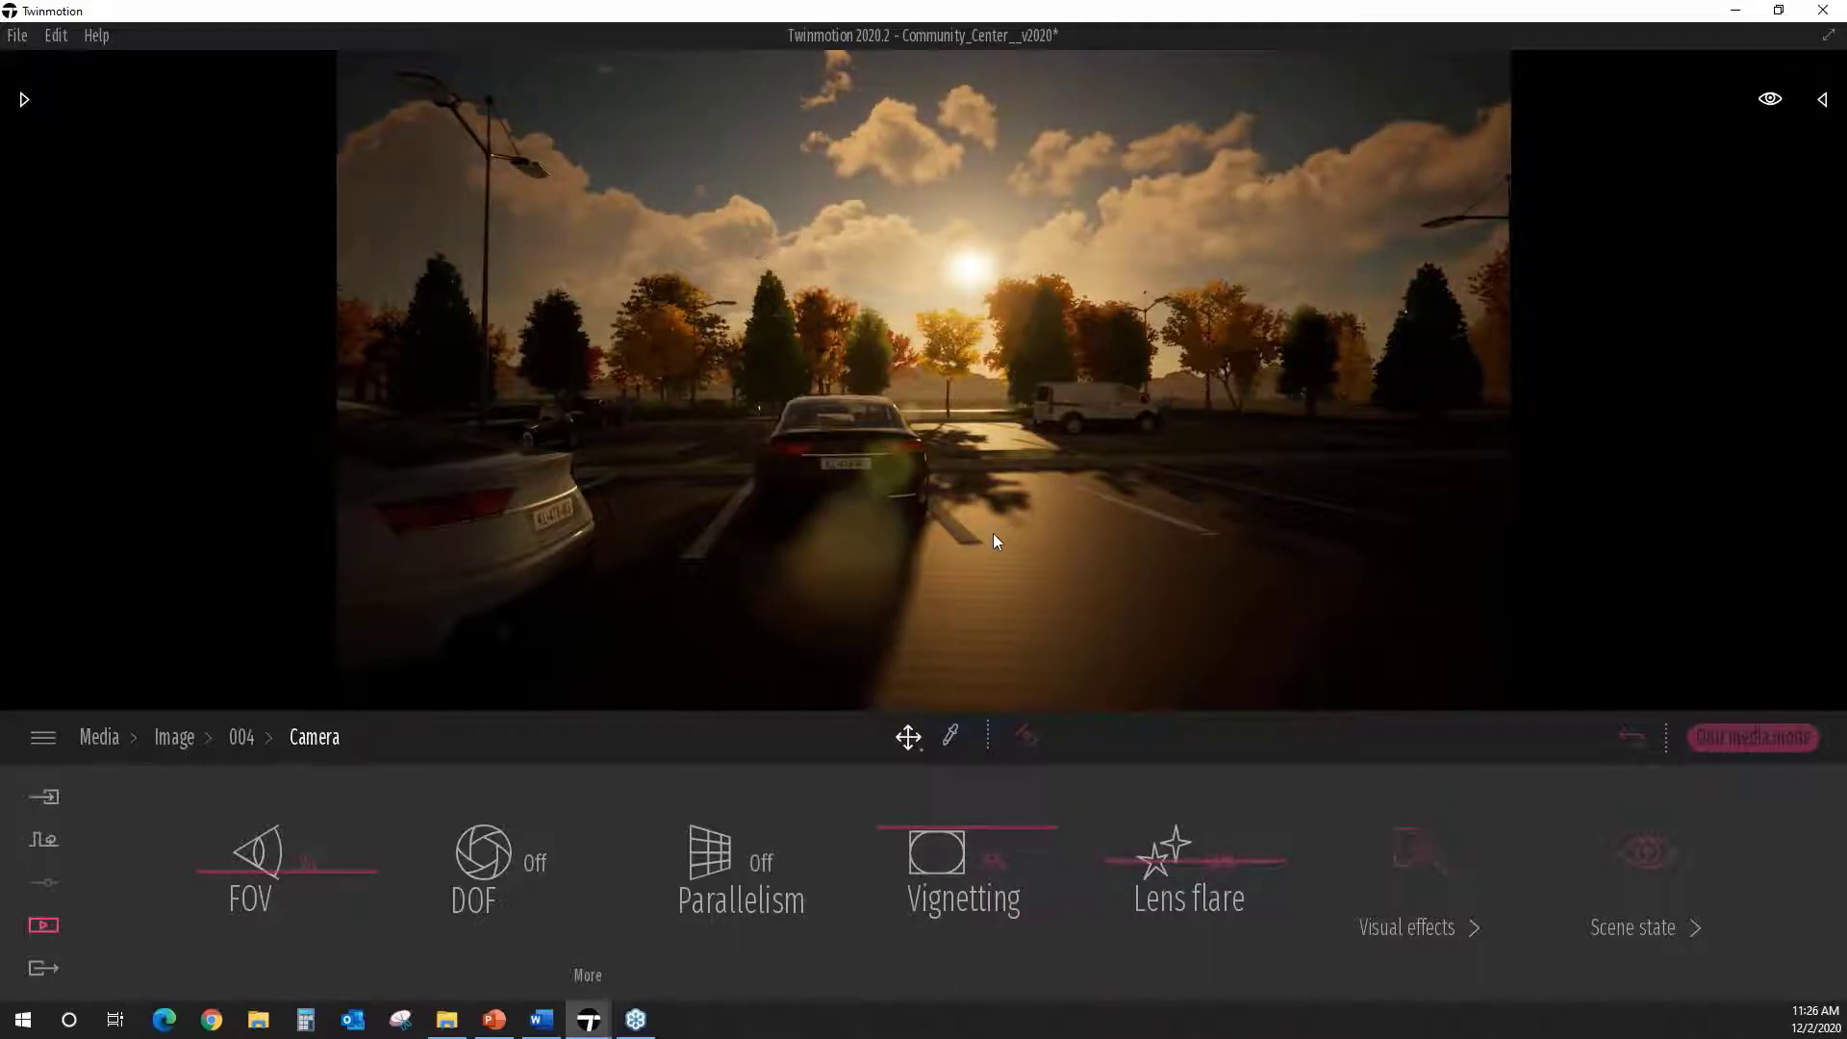
Step: Reframe the parking lot view so the lens flare falls beside the parked car, and re-capture image 004
mouse_move(992, 533)
middle_mouse_down()
mouse_move(943, 519)
mouse_move(997, 534)
middle_mouse_up()
right_click_drag(996, 534, 794, 579)
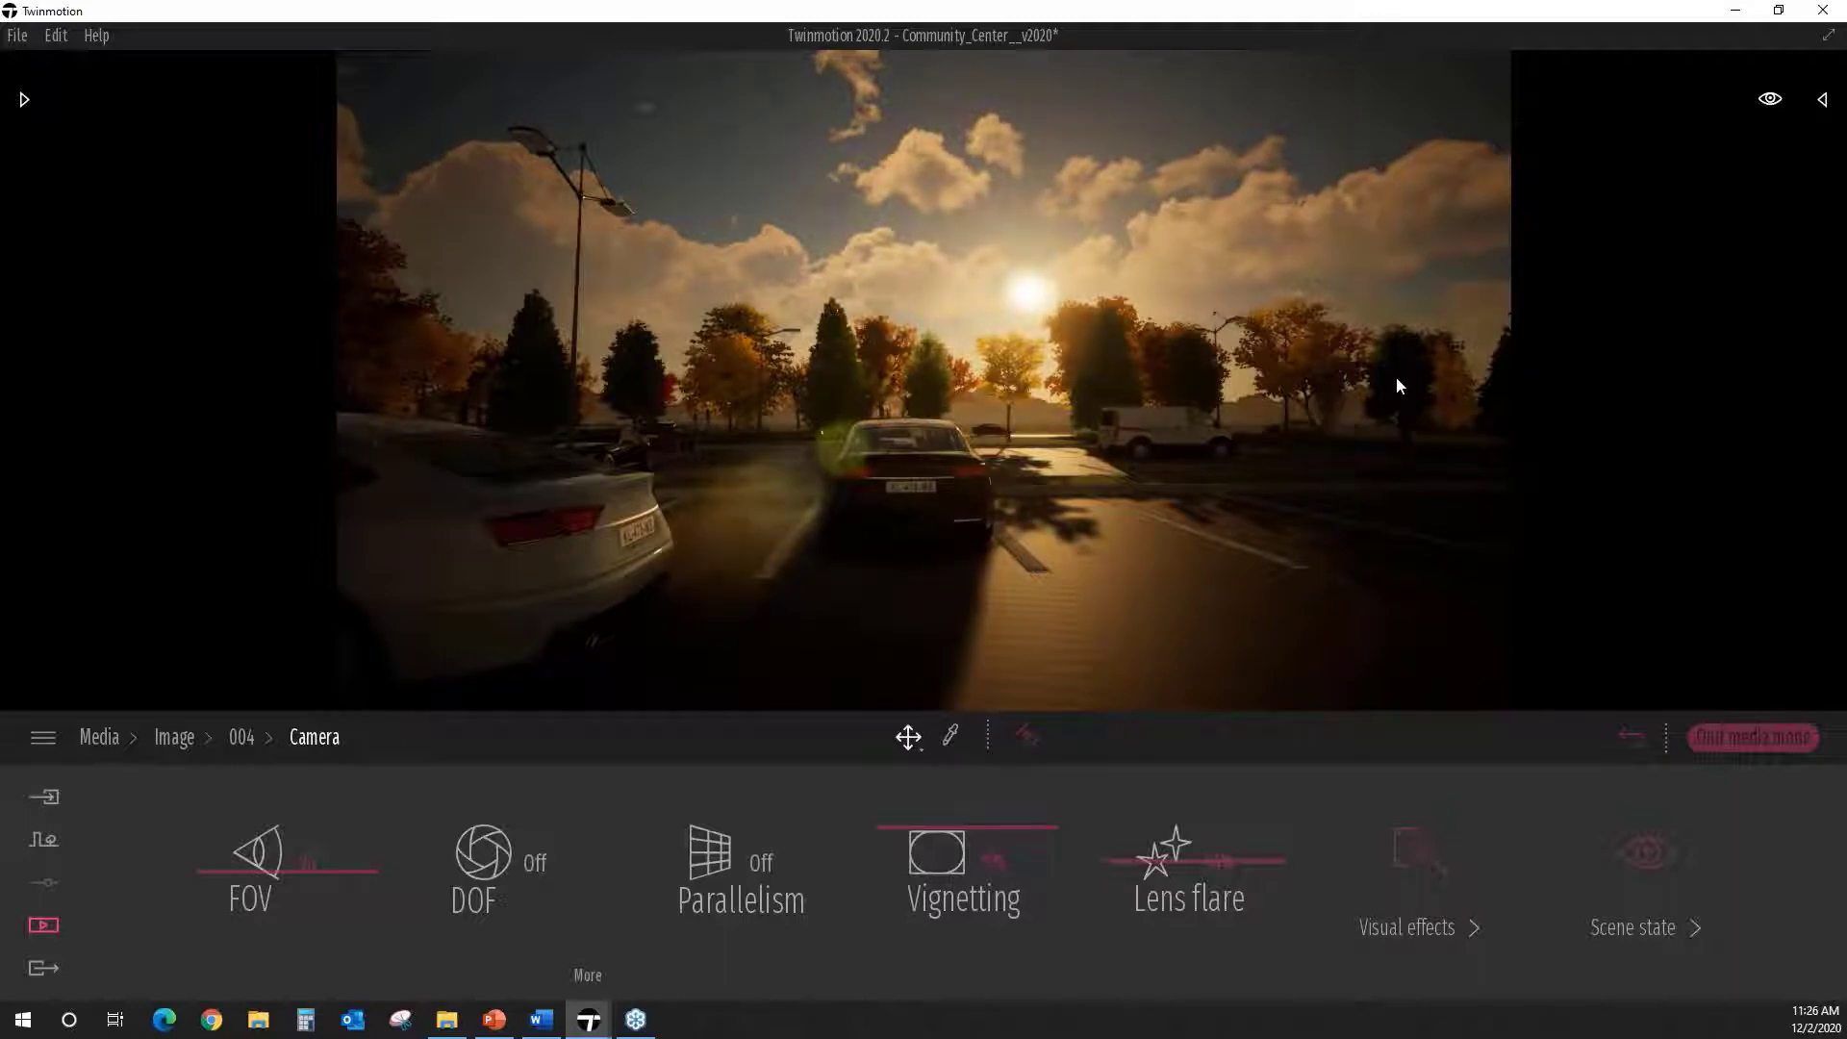
left_click(175, 738)
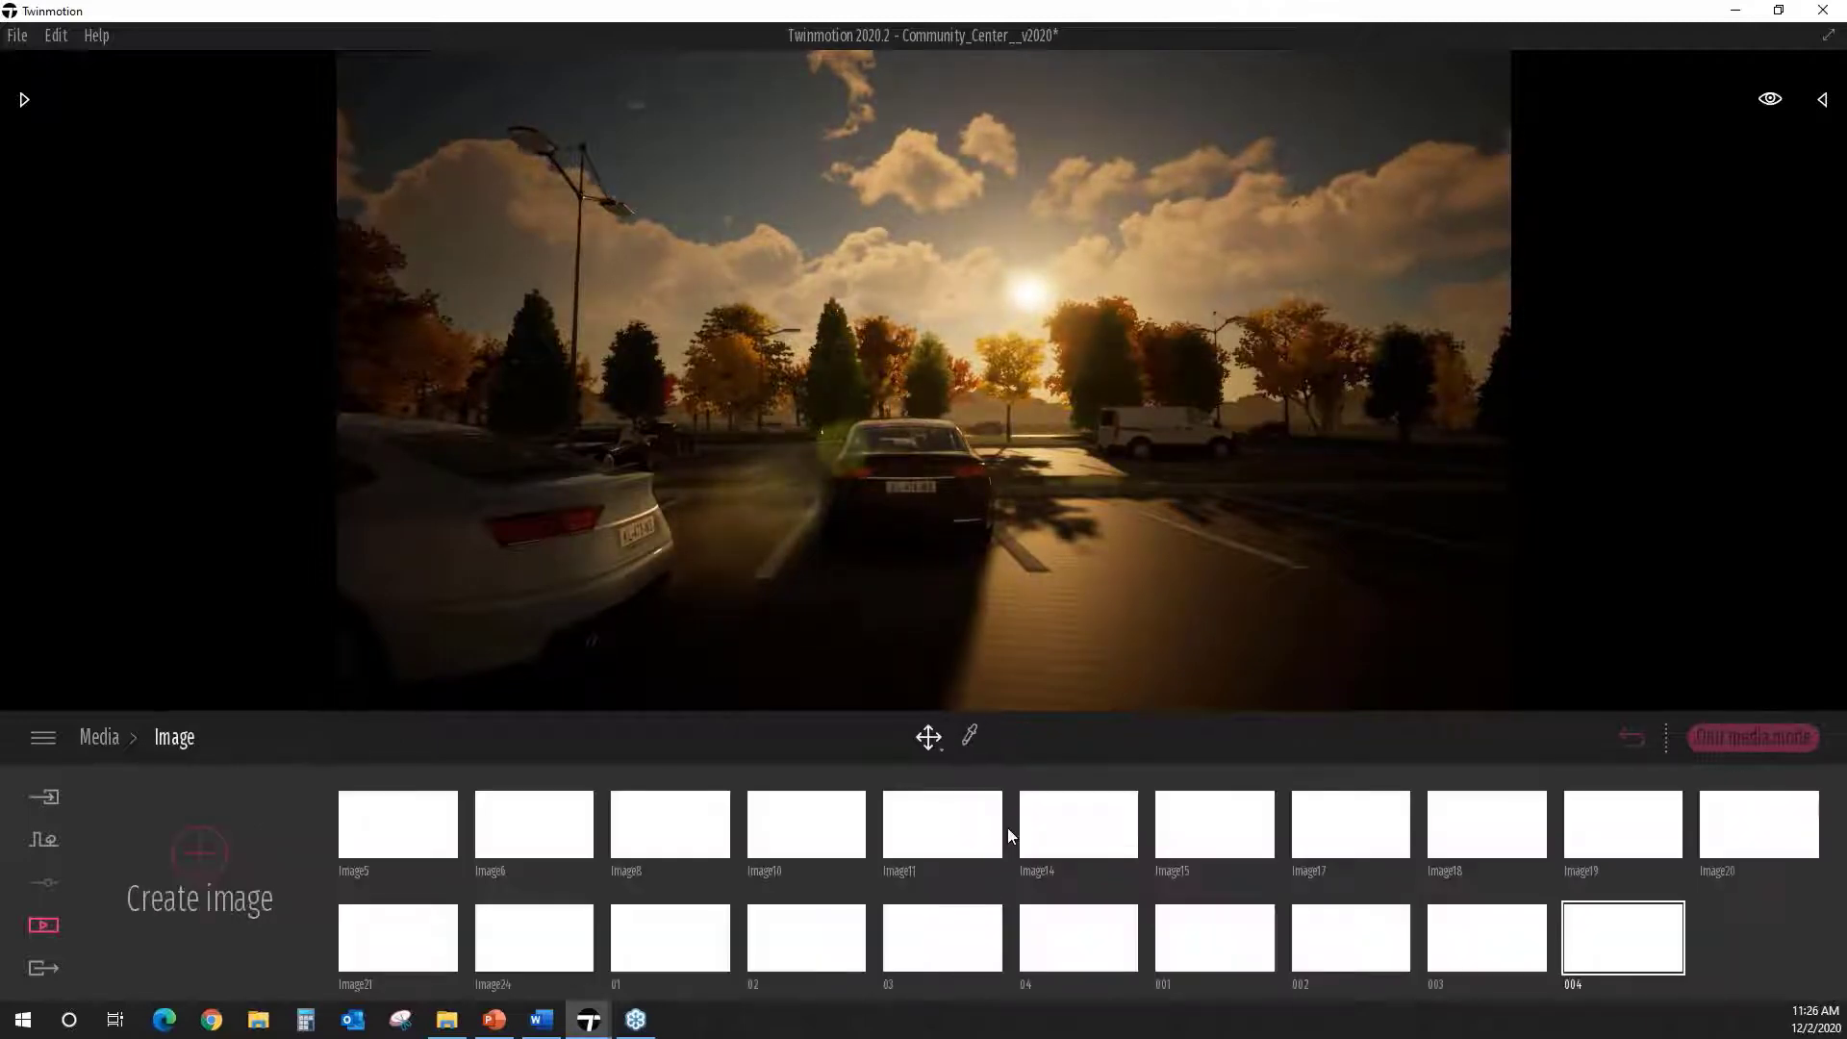
mouse_move(1636, 893)
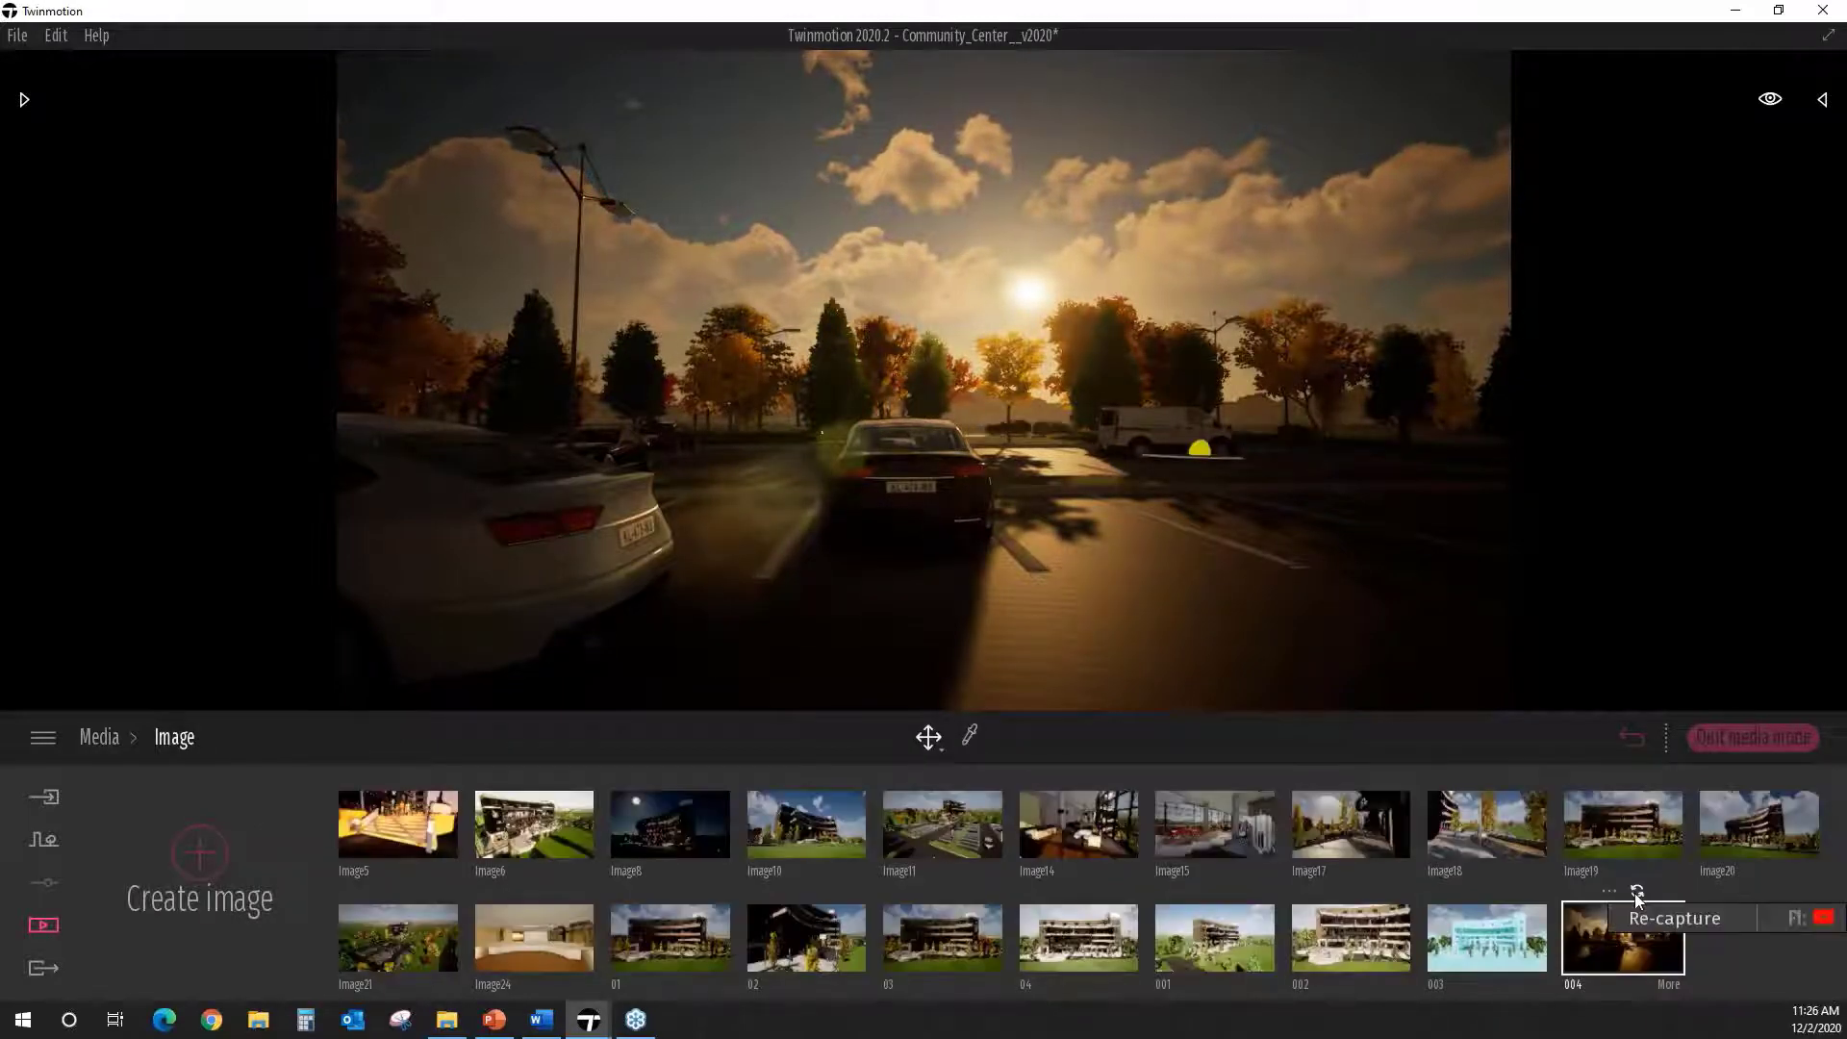
left_click(1636, 893)
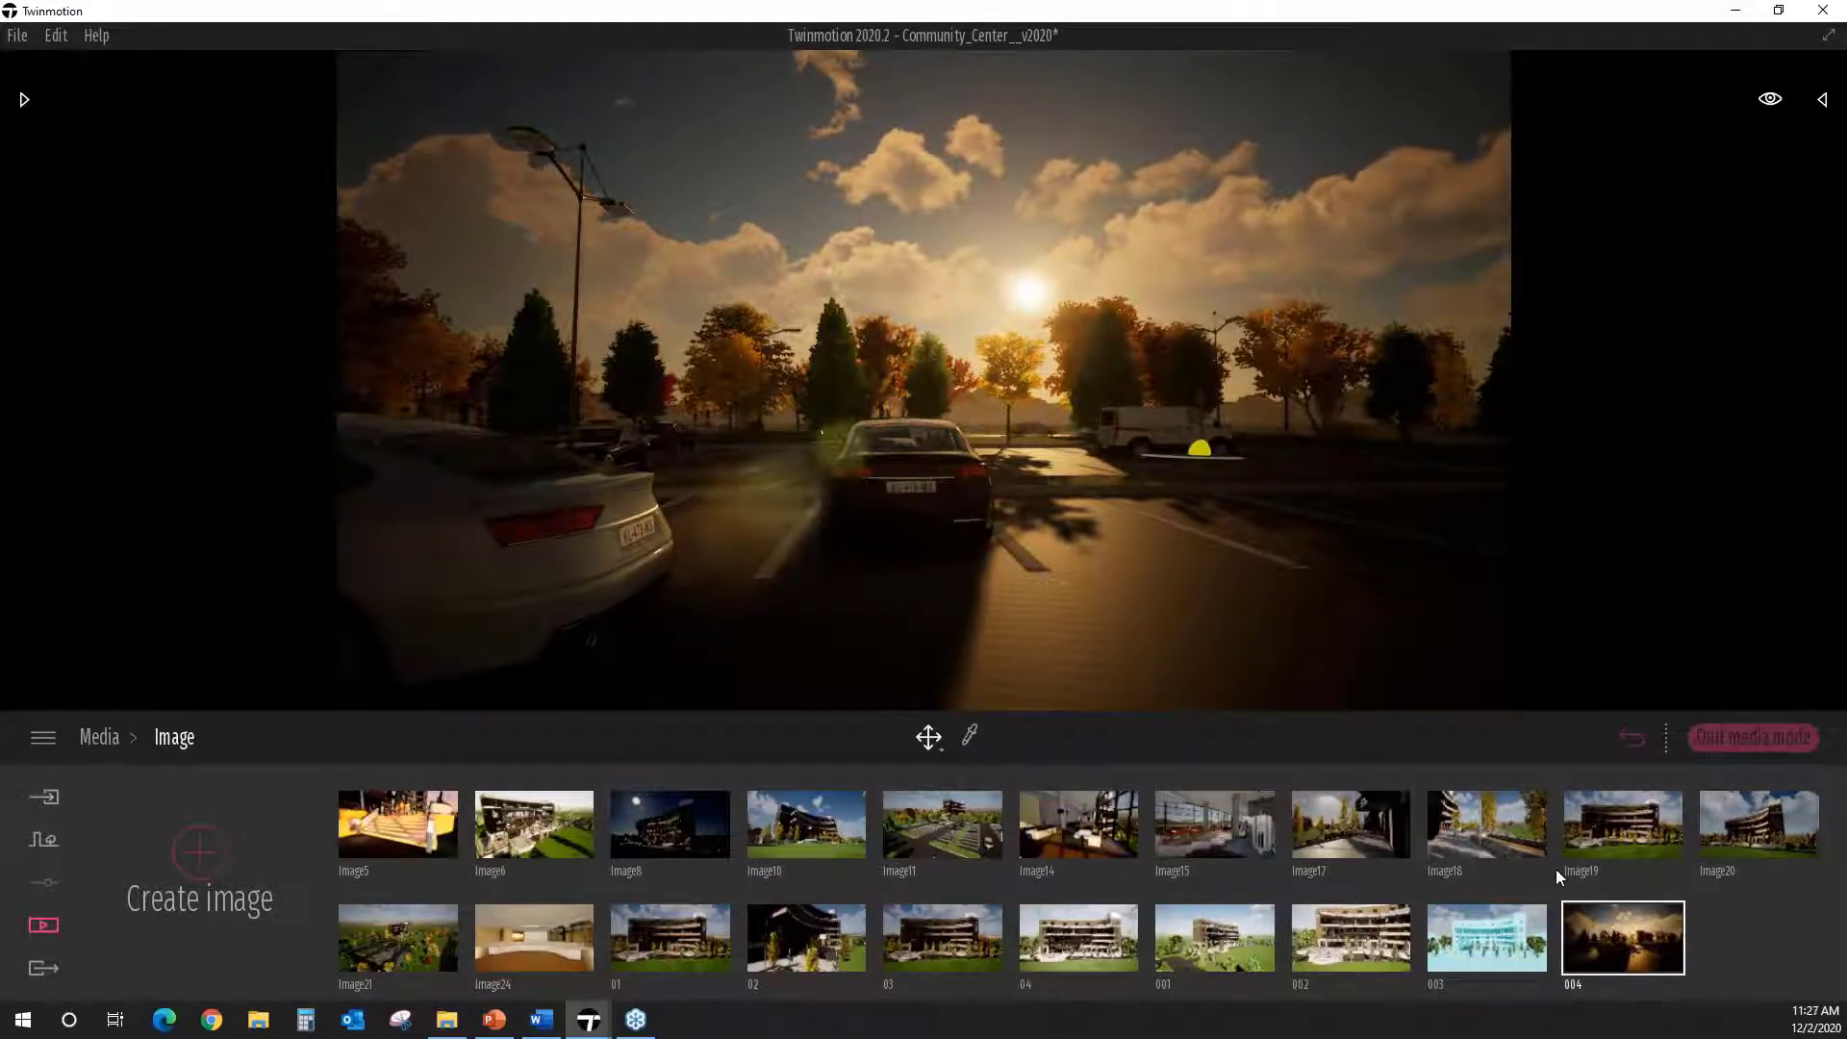
Step: Duplicate image 004 and rename the copy 005
mouse_move(1620, 922)
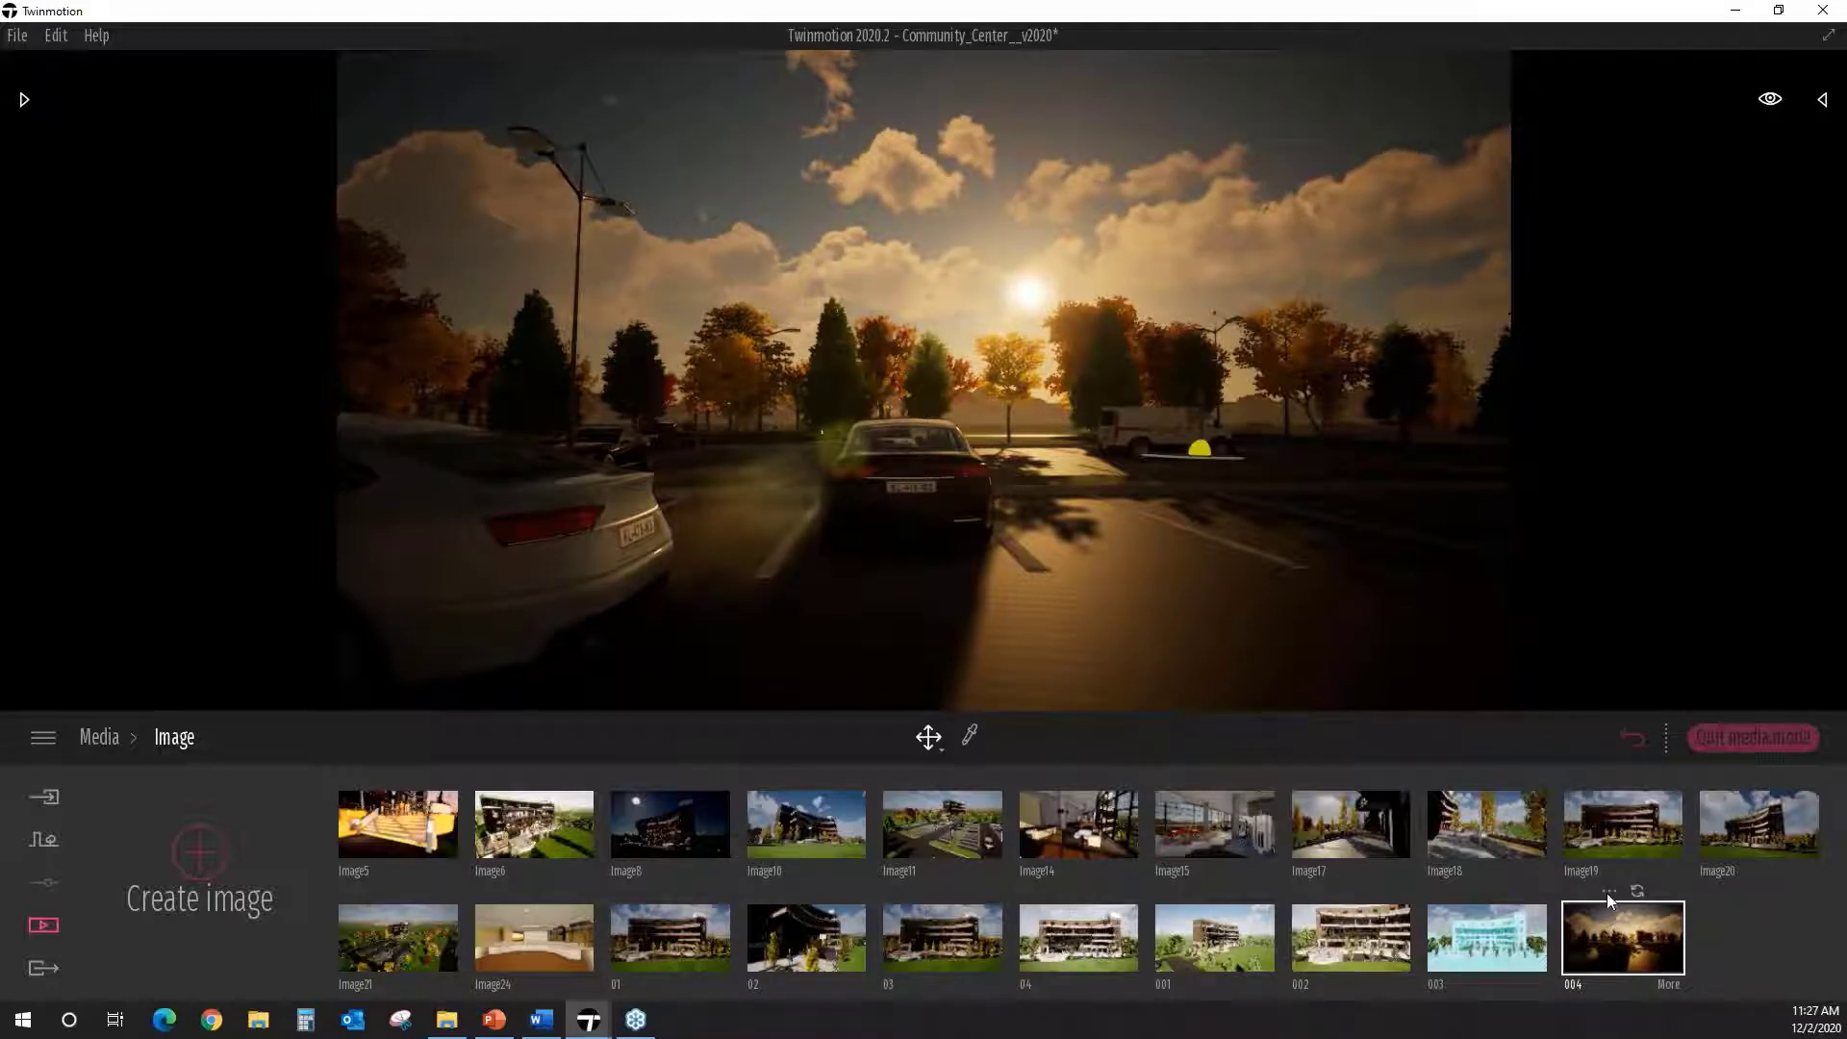
left_click(1606, 894)
left_click(1610, 869)
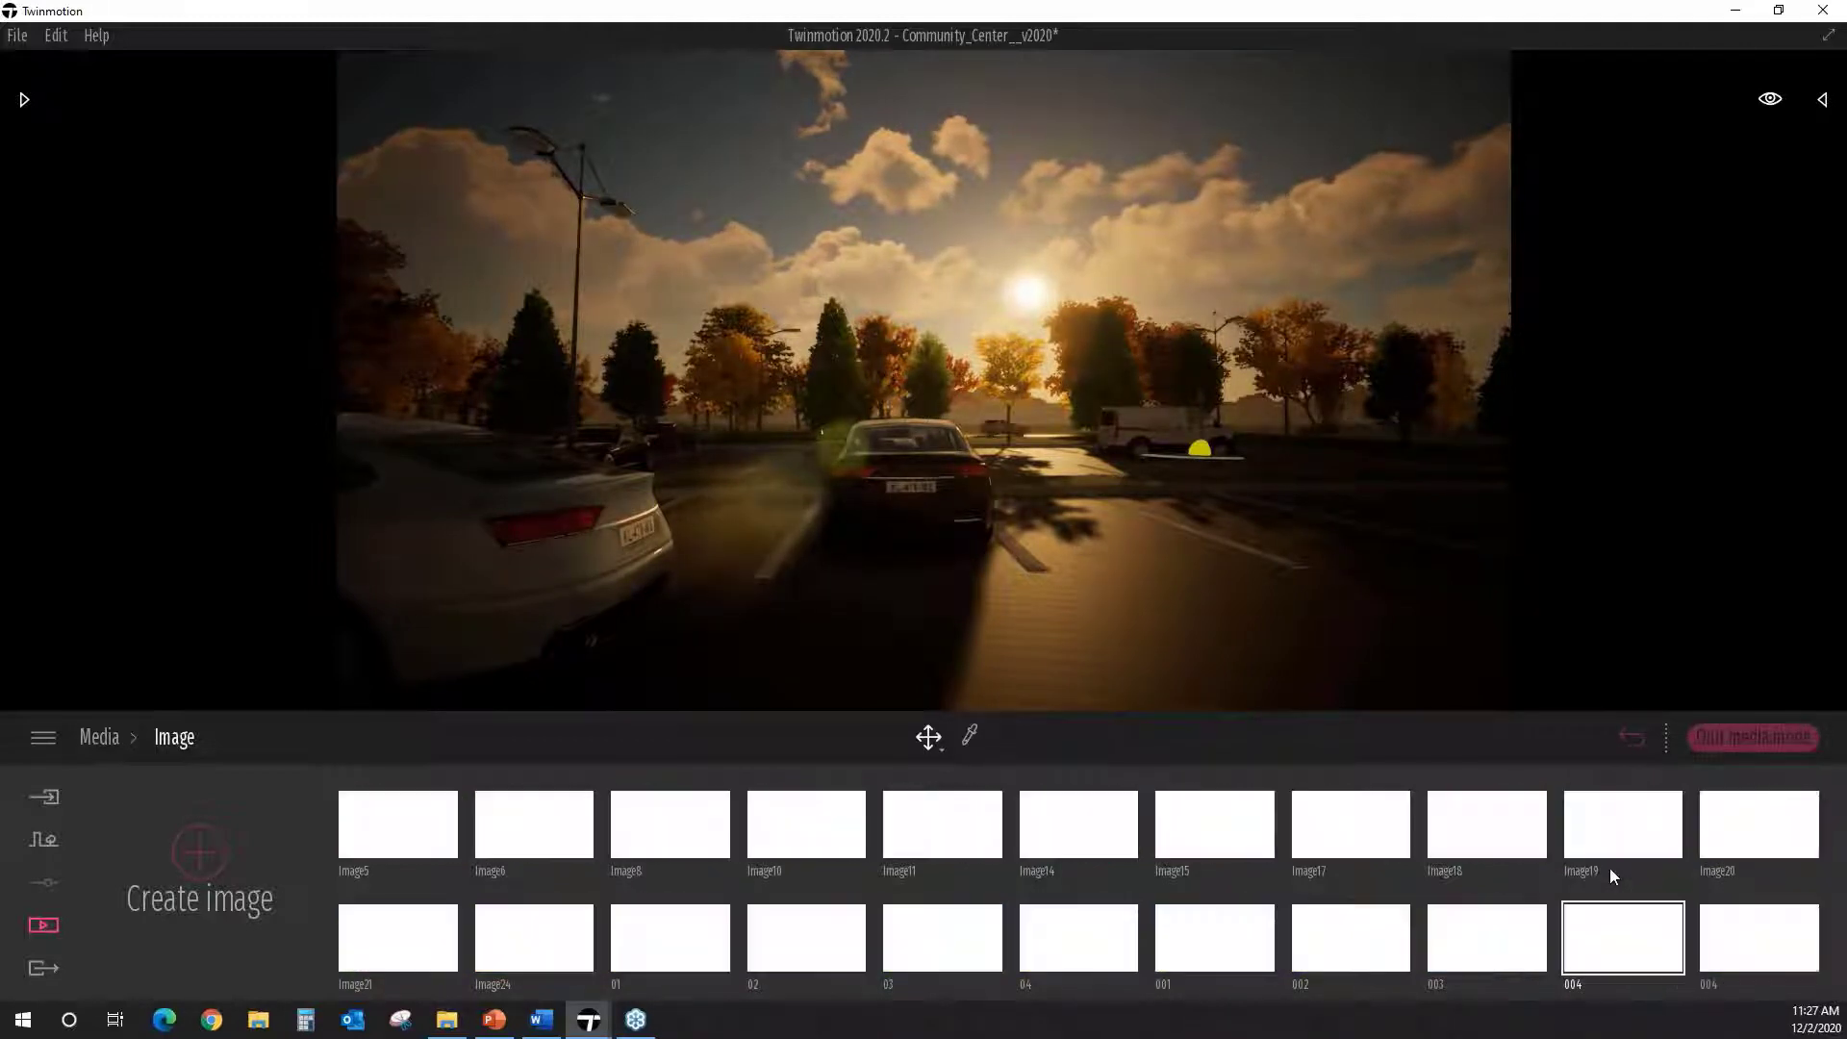
mouse_move(1746, 892)
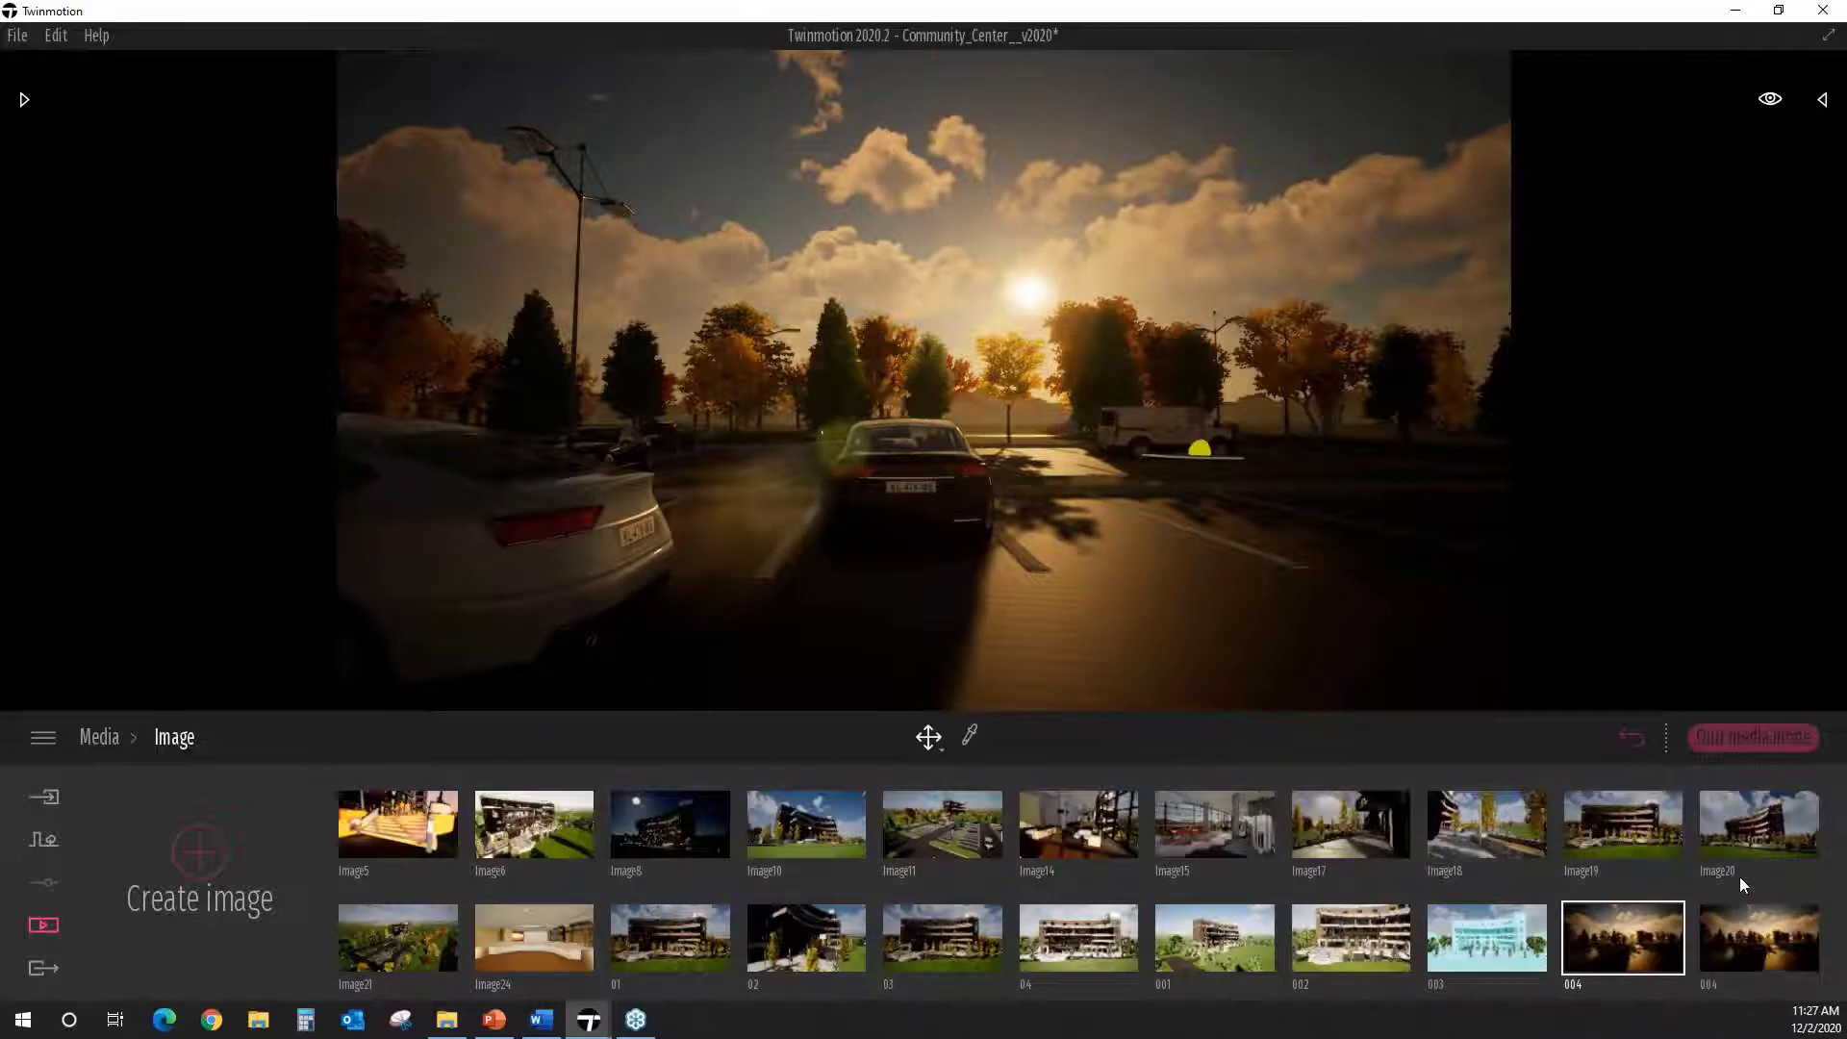
left_click(1745, 890)
left_click(1729, 807)
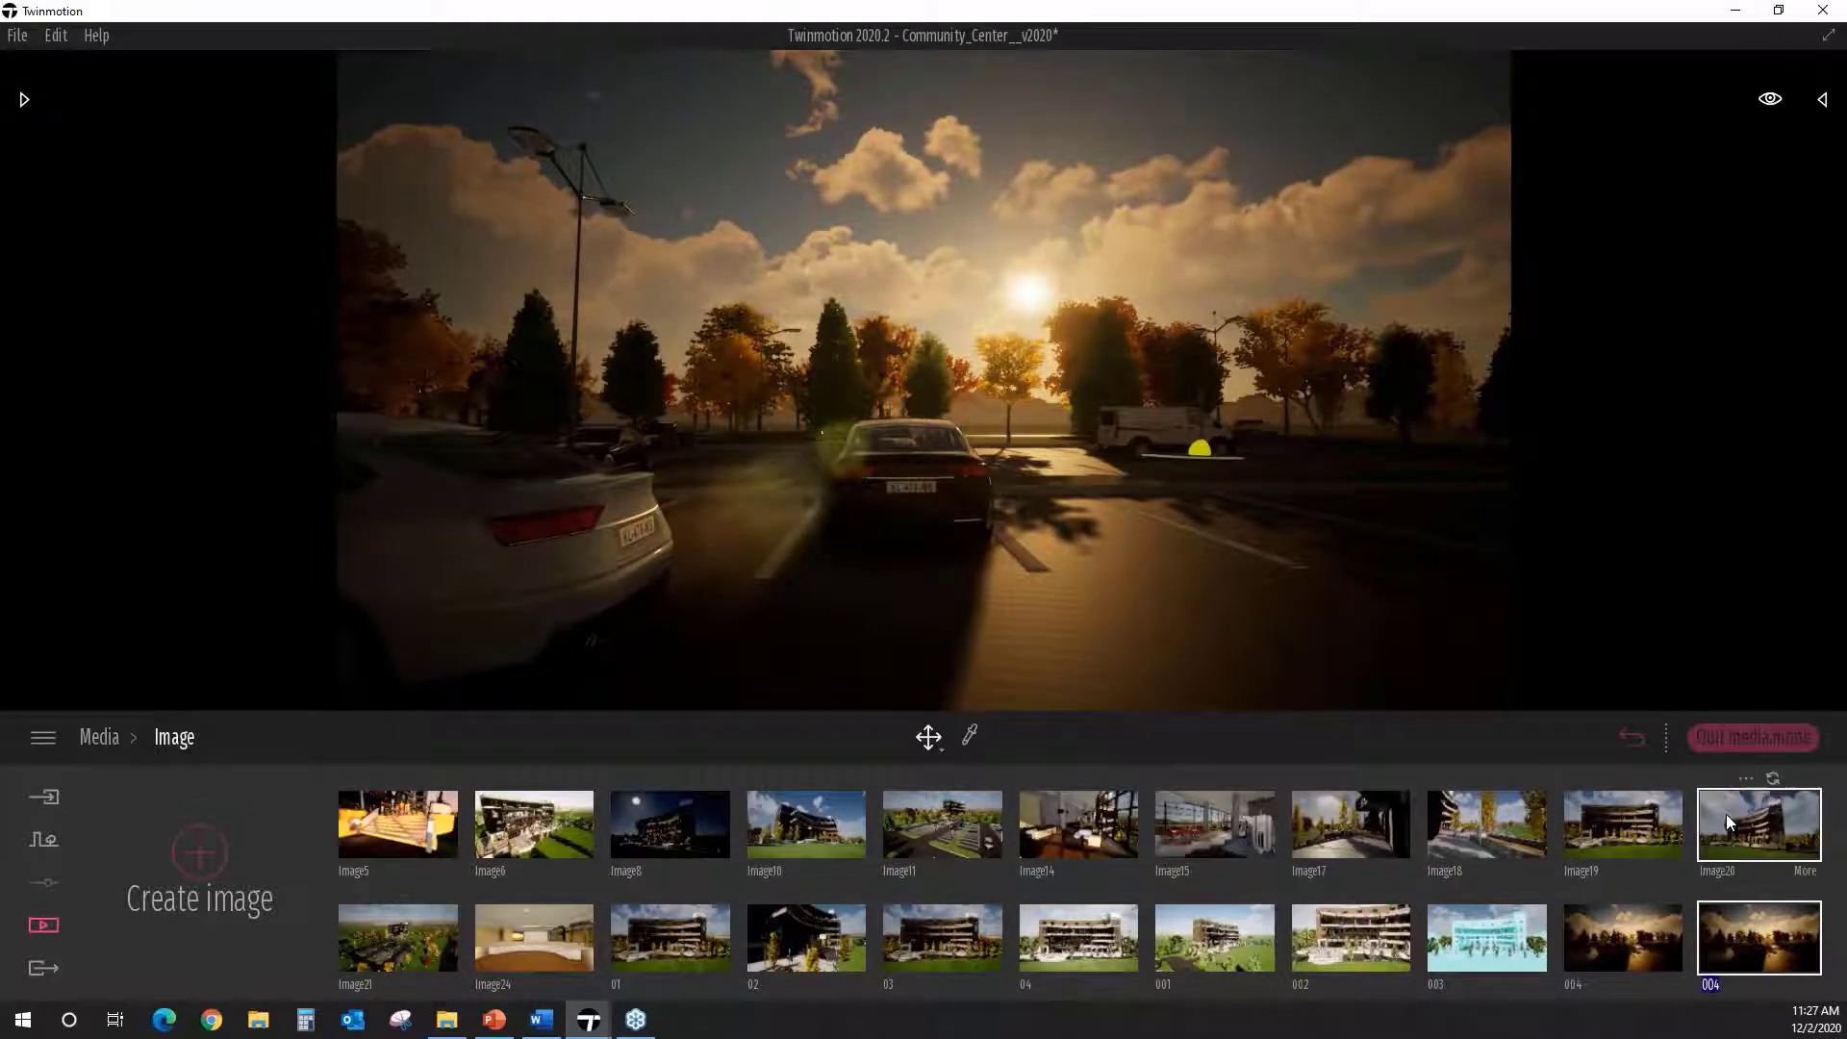
type("005")
key("Return")
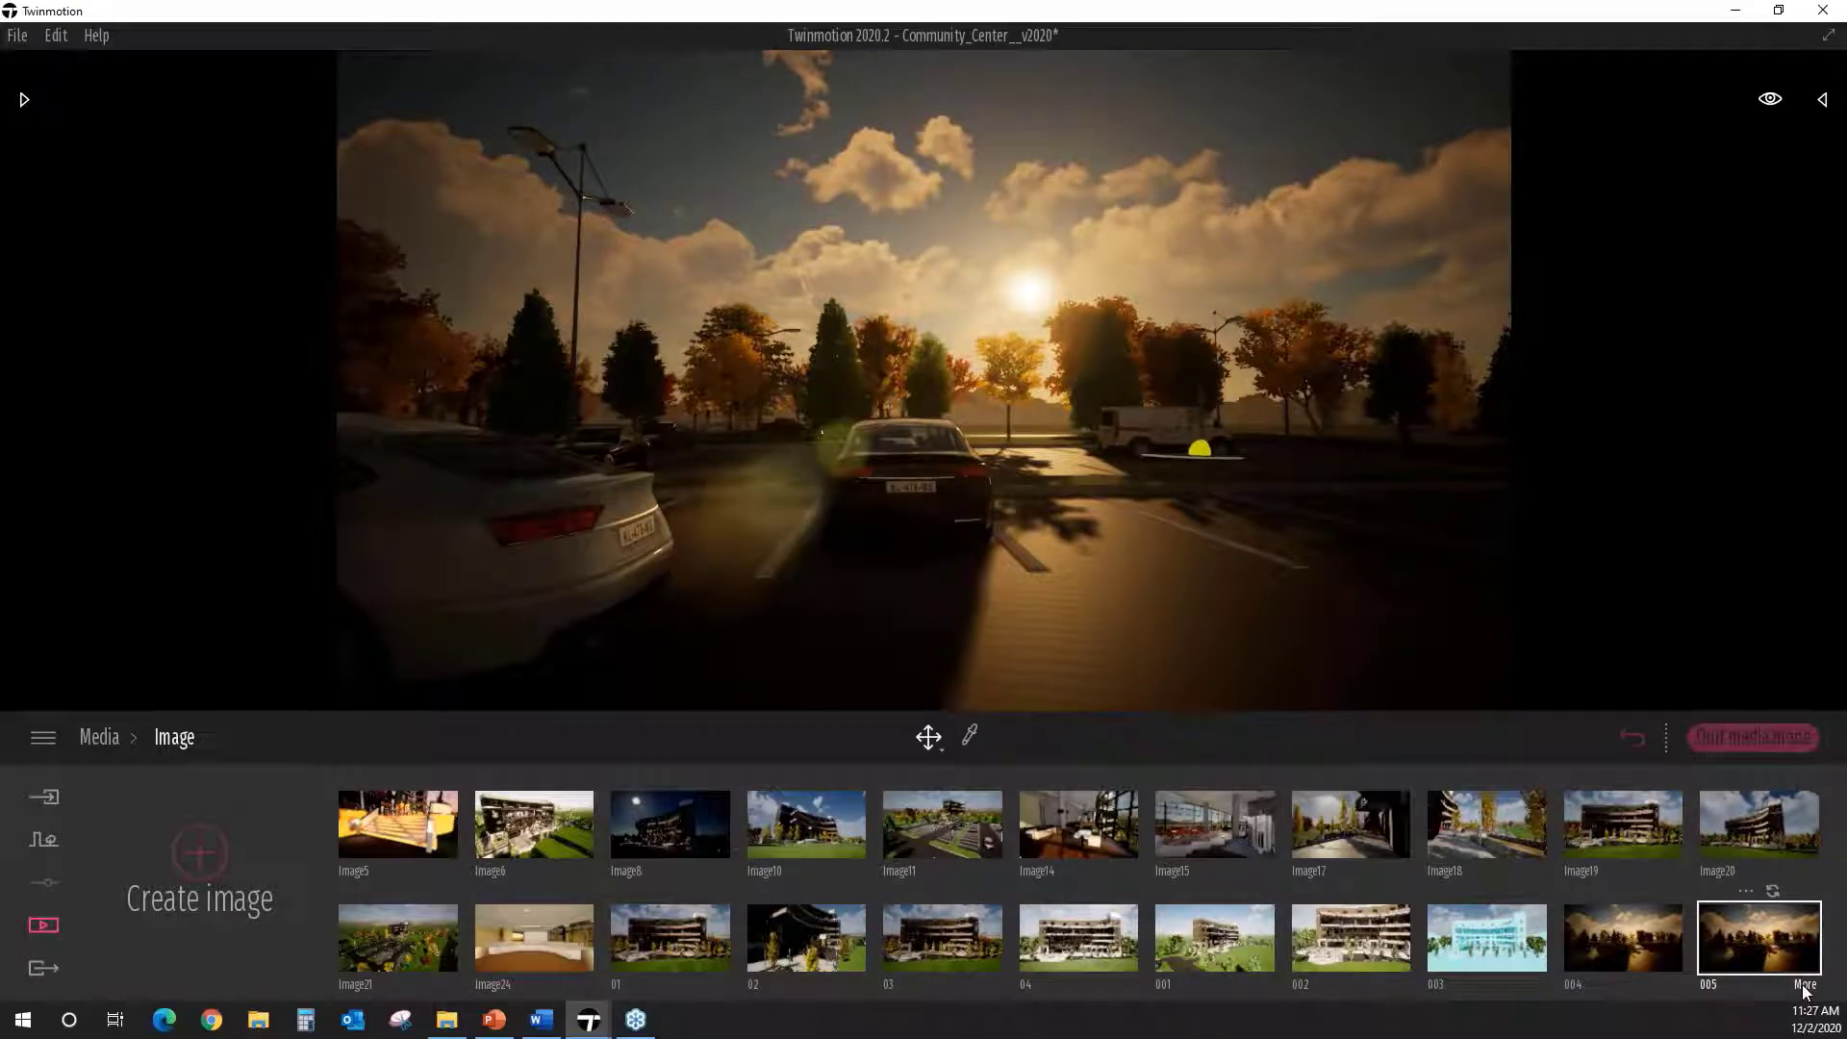
Step: Set the time of day of image 005 to 22:38 in its location settings
left_click(1805, 988)
left_click(511, 882)
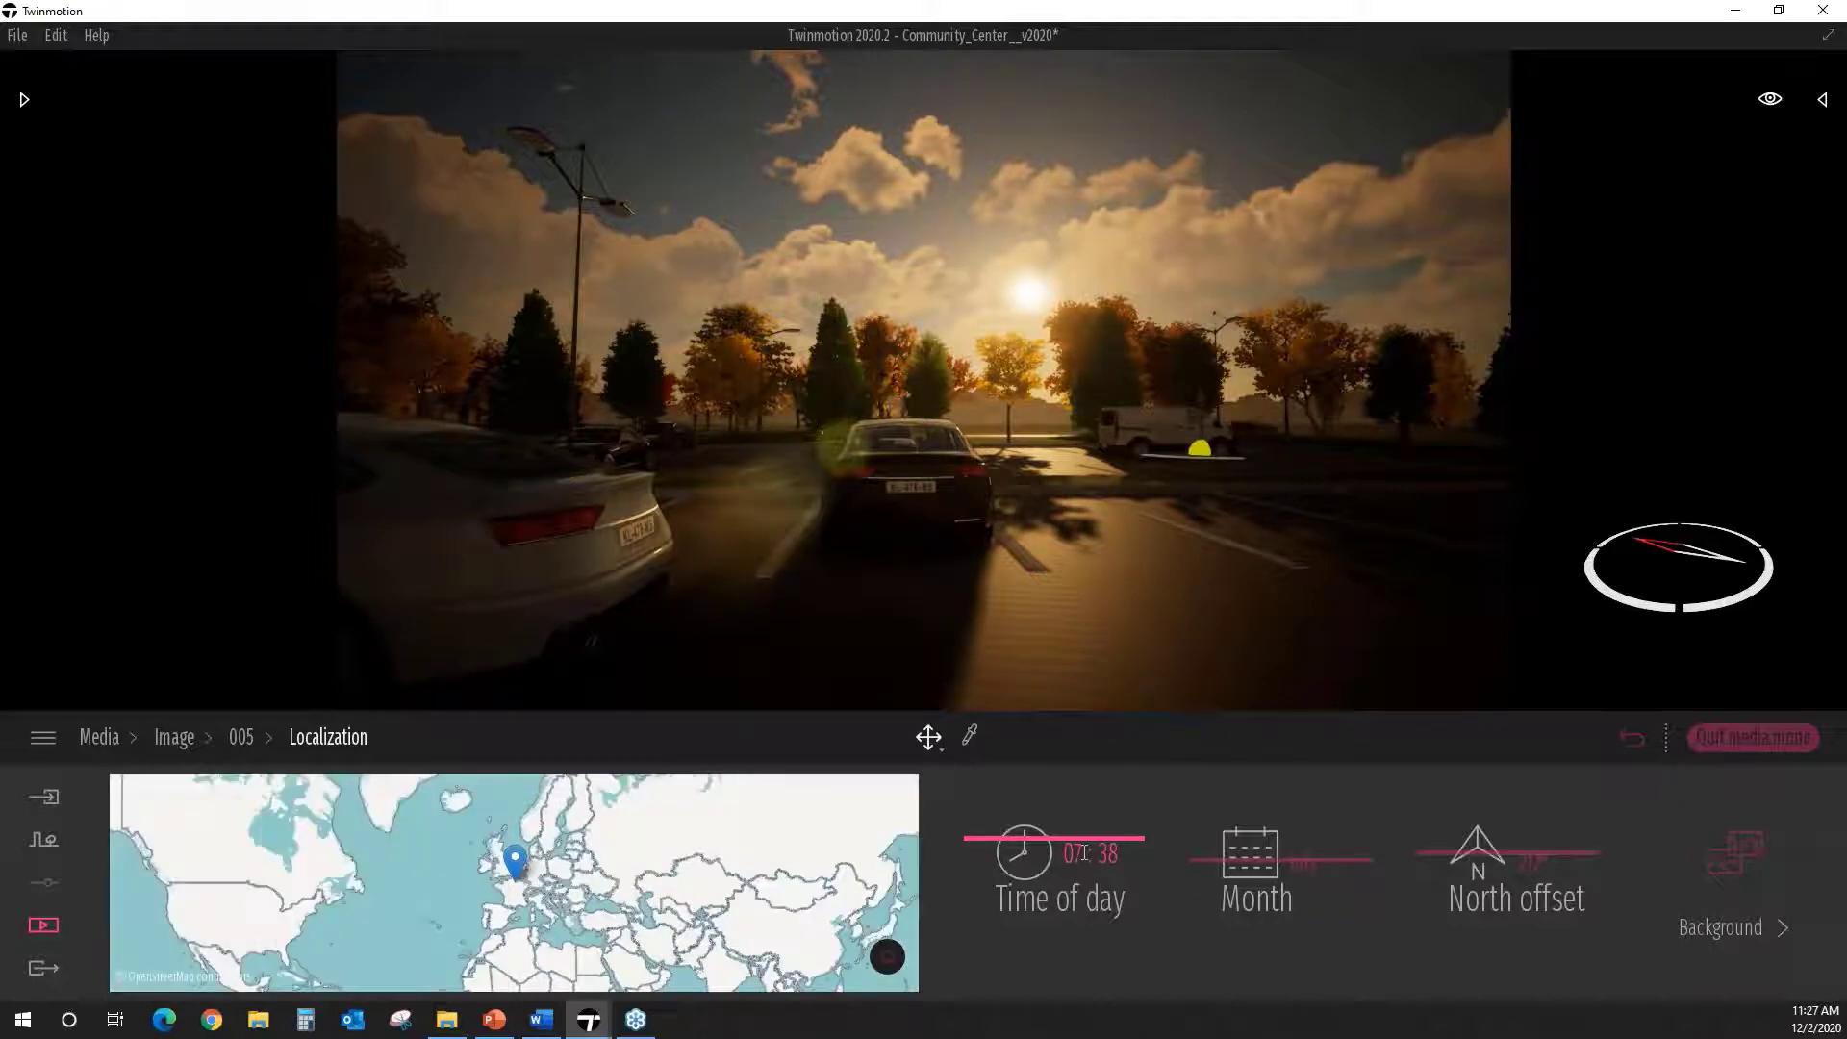
left_click(1084, 852)
type("22")
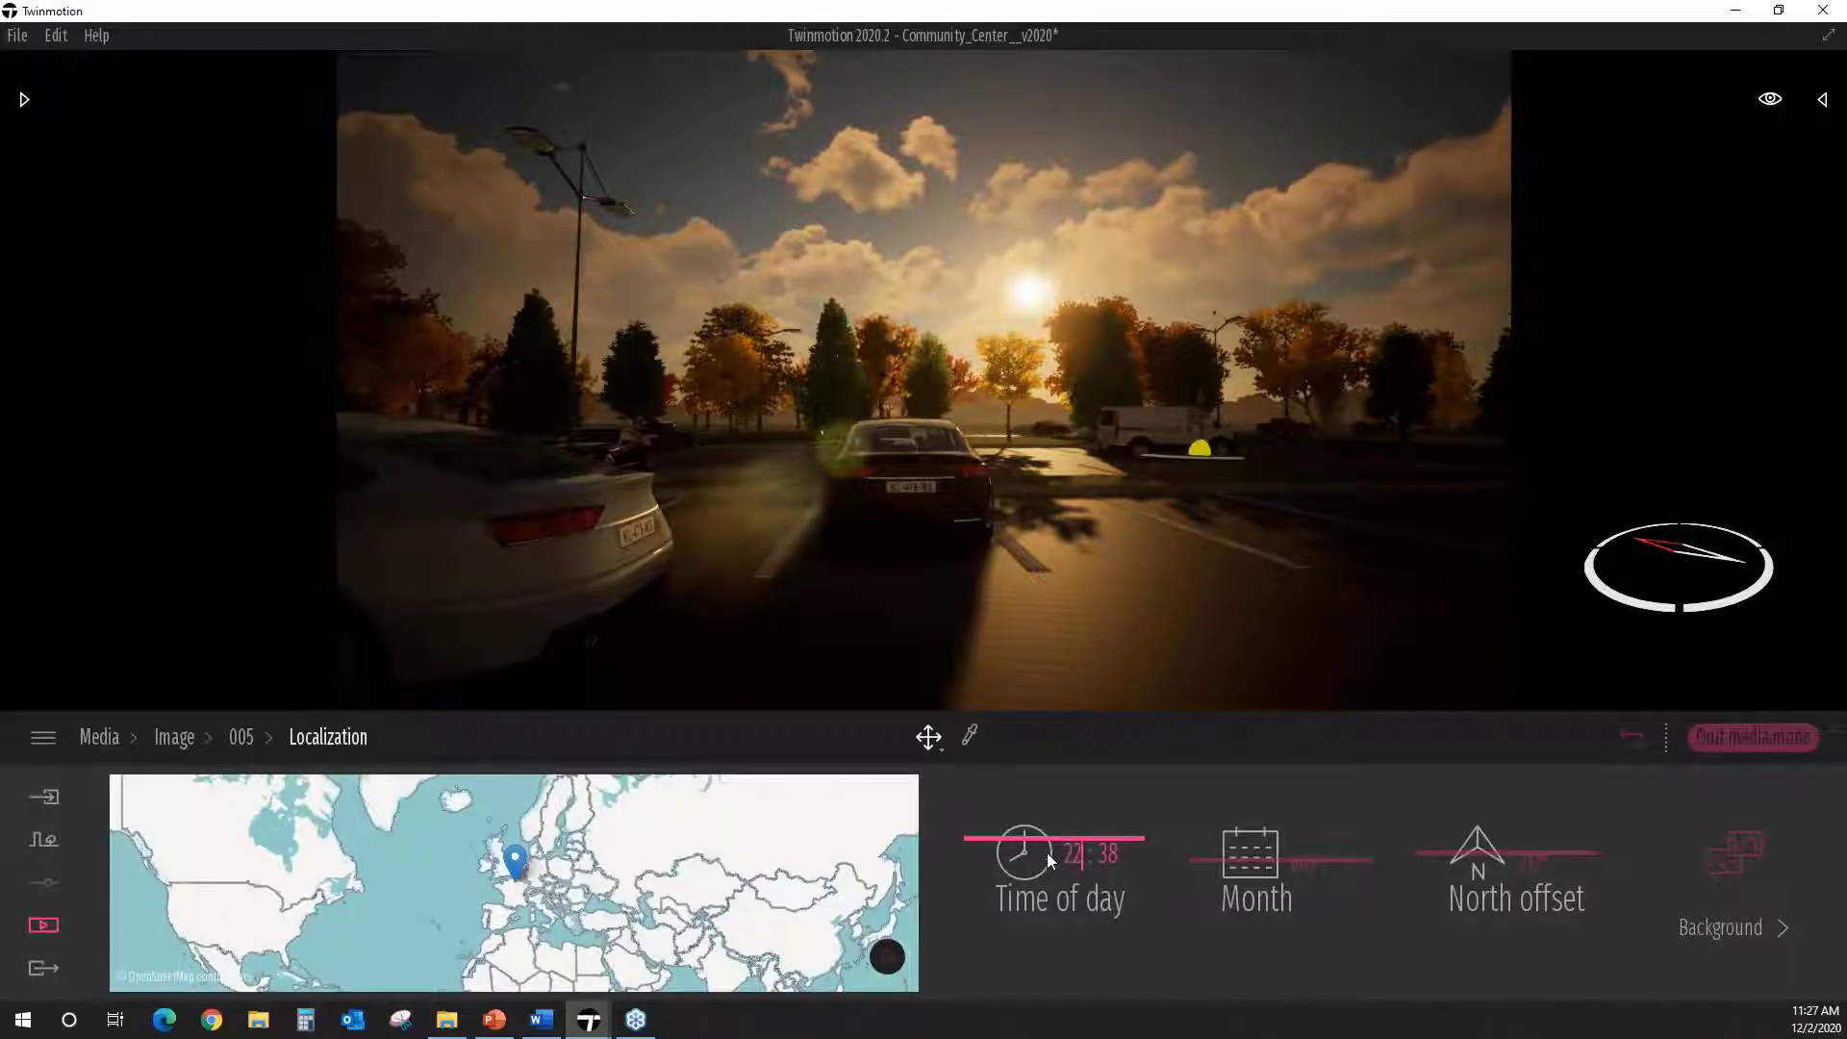
key("Return")
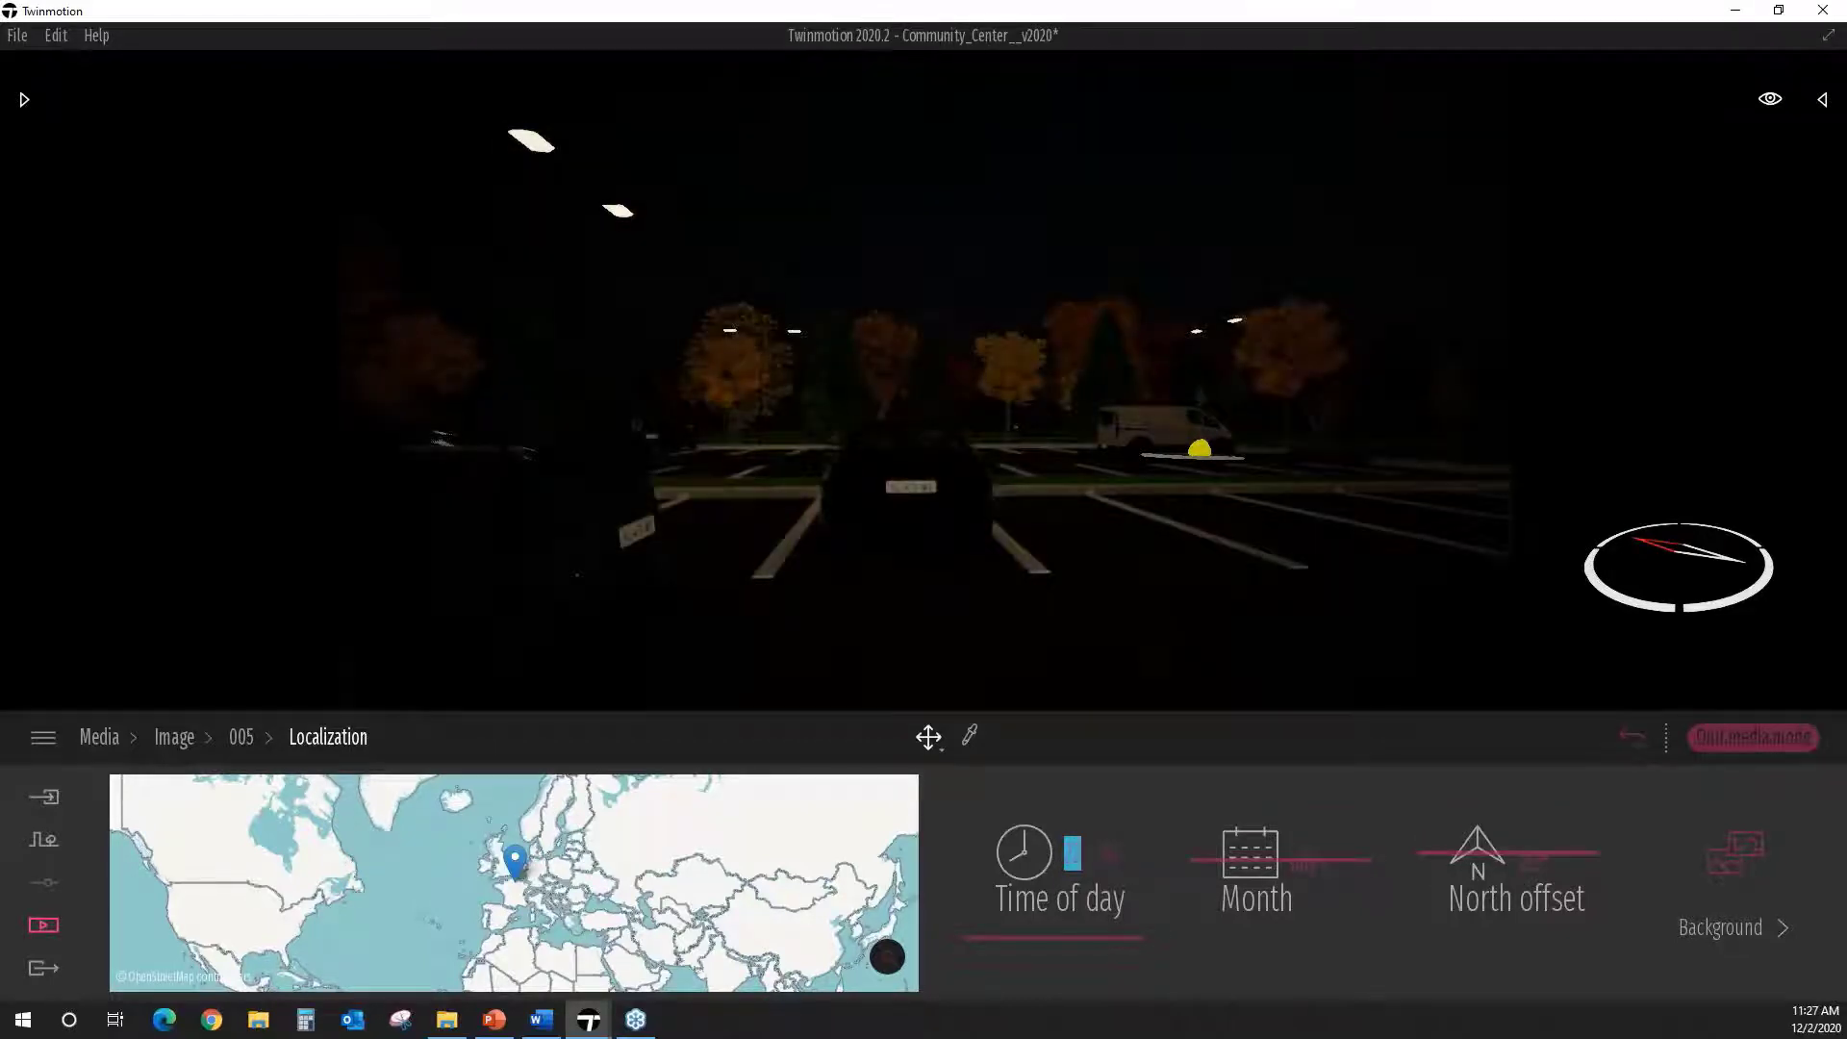
left_click(541, 1020)
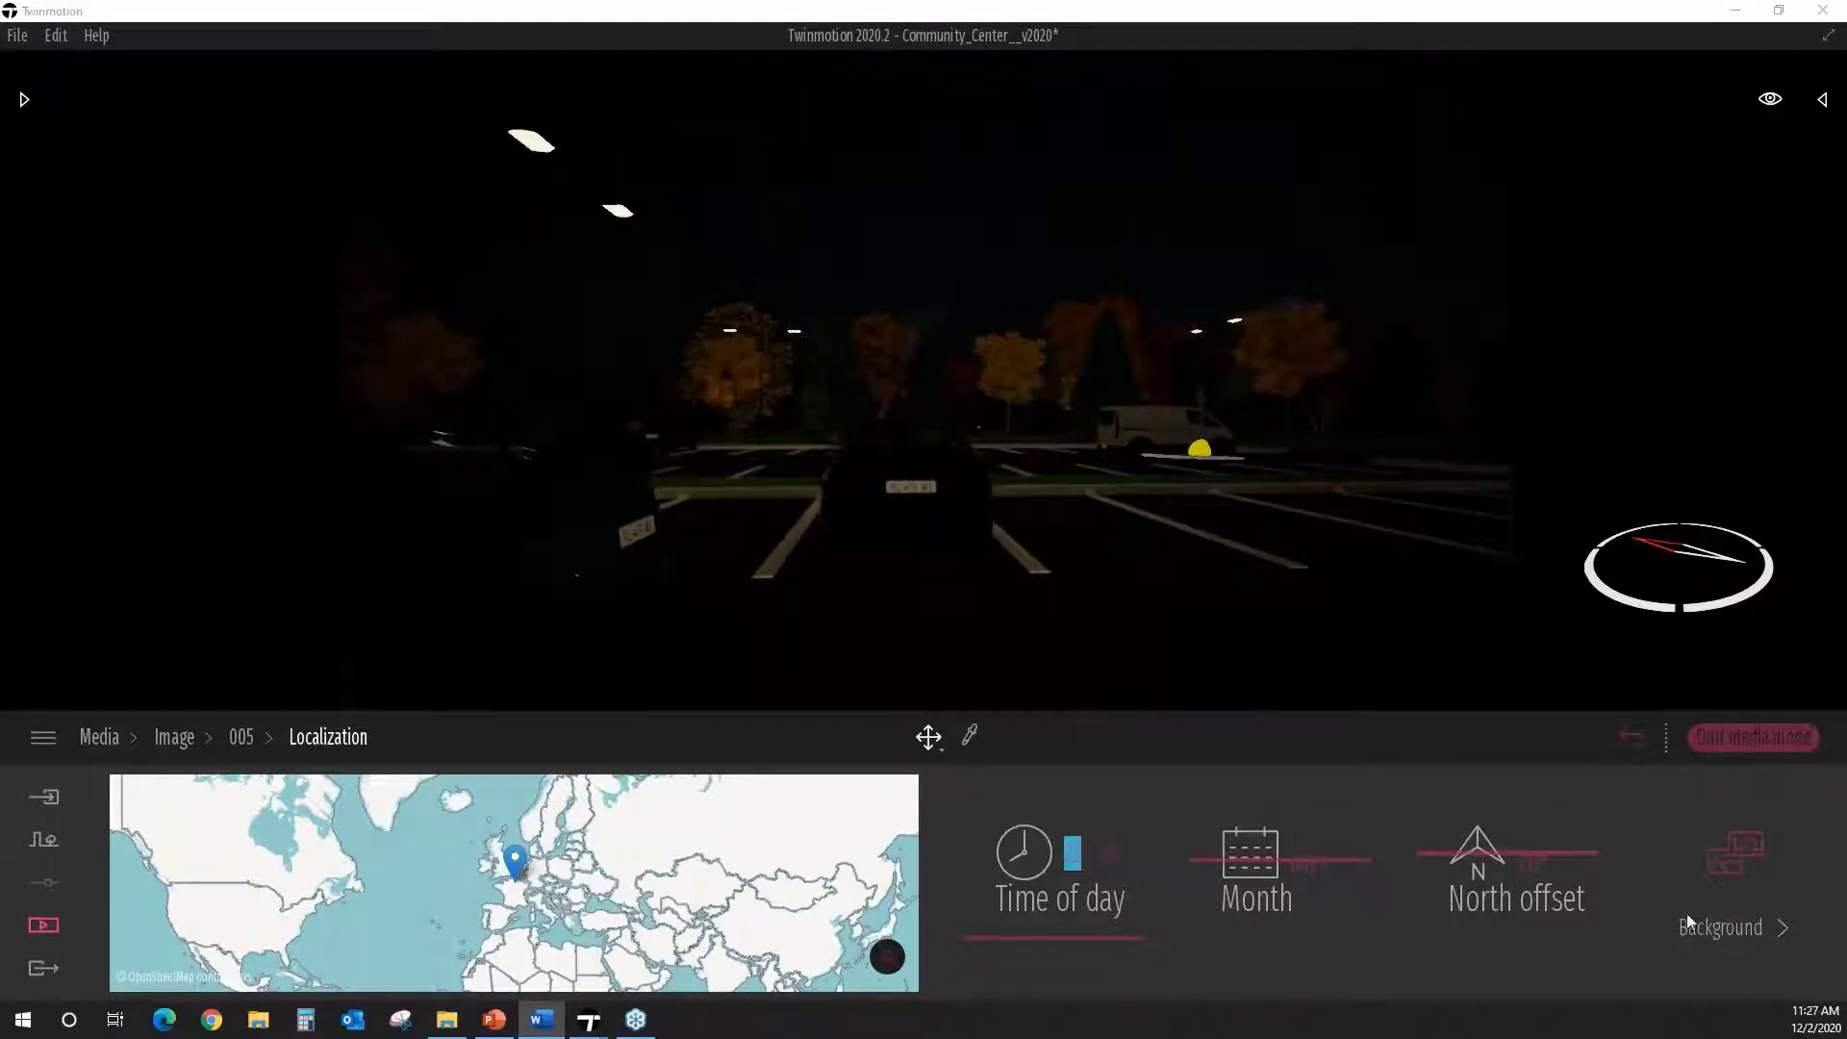
Step: Set the north offset of image 005 to 180° to bring the moon into the view, and return to the image list
left_click(1517, 870)
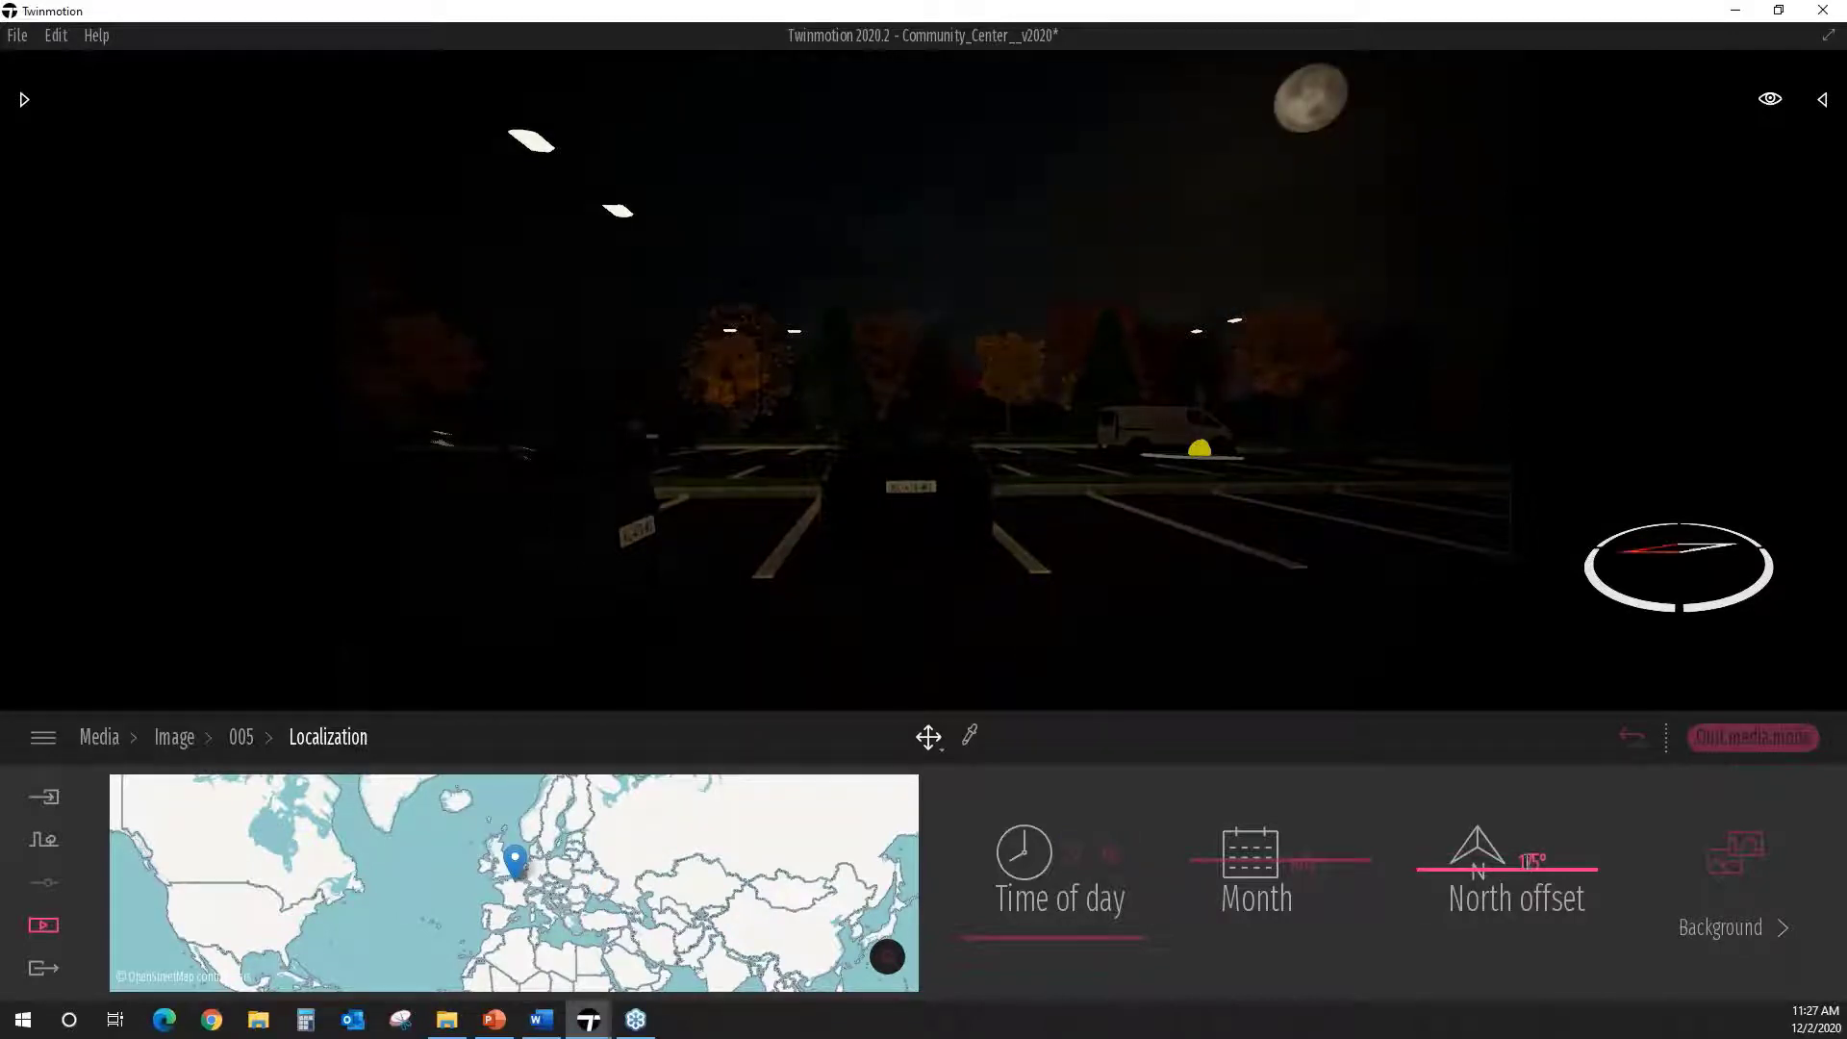
left_click_drag(1522, 861, 1545, 866)
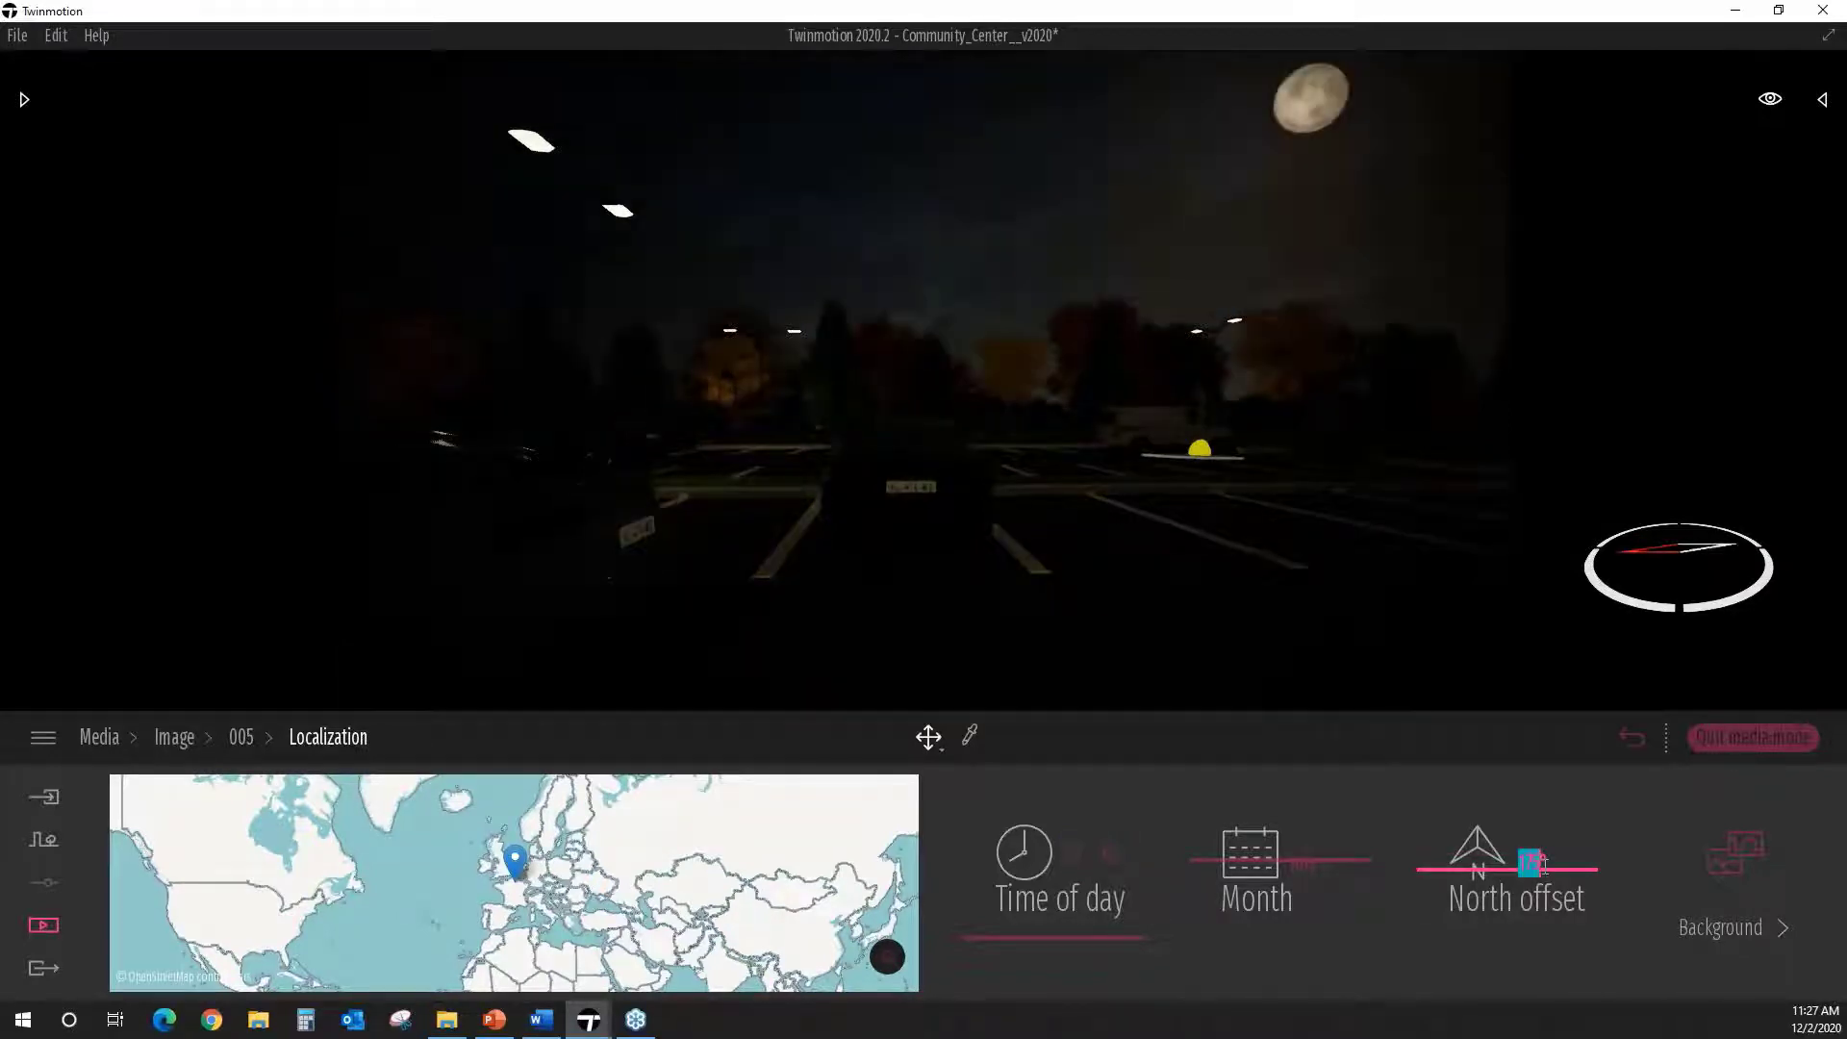
type("180")
key("Return")
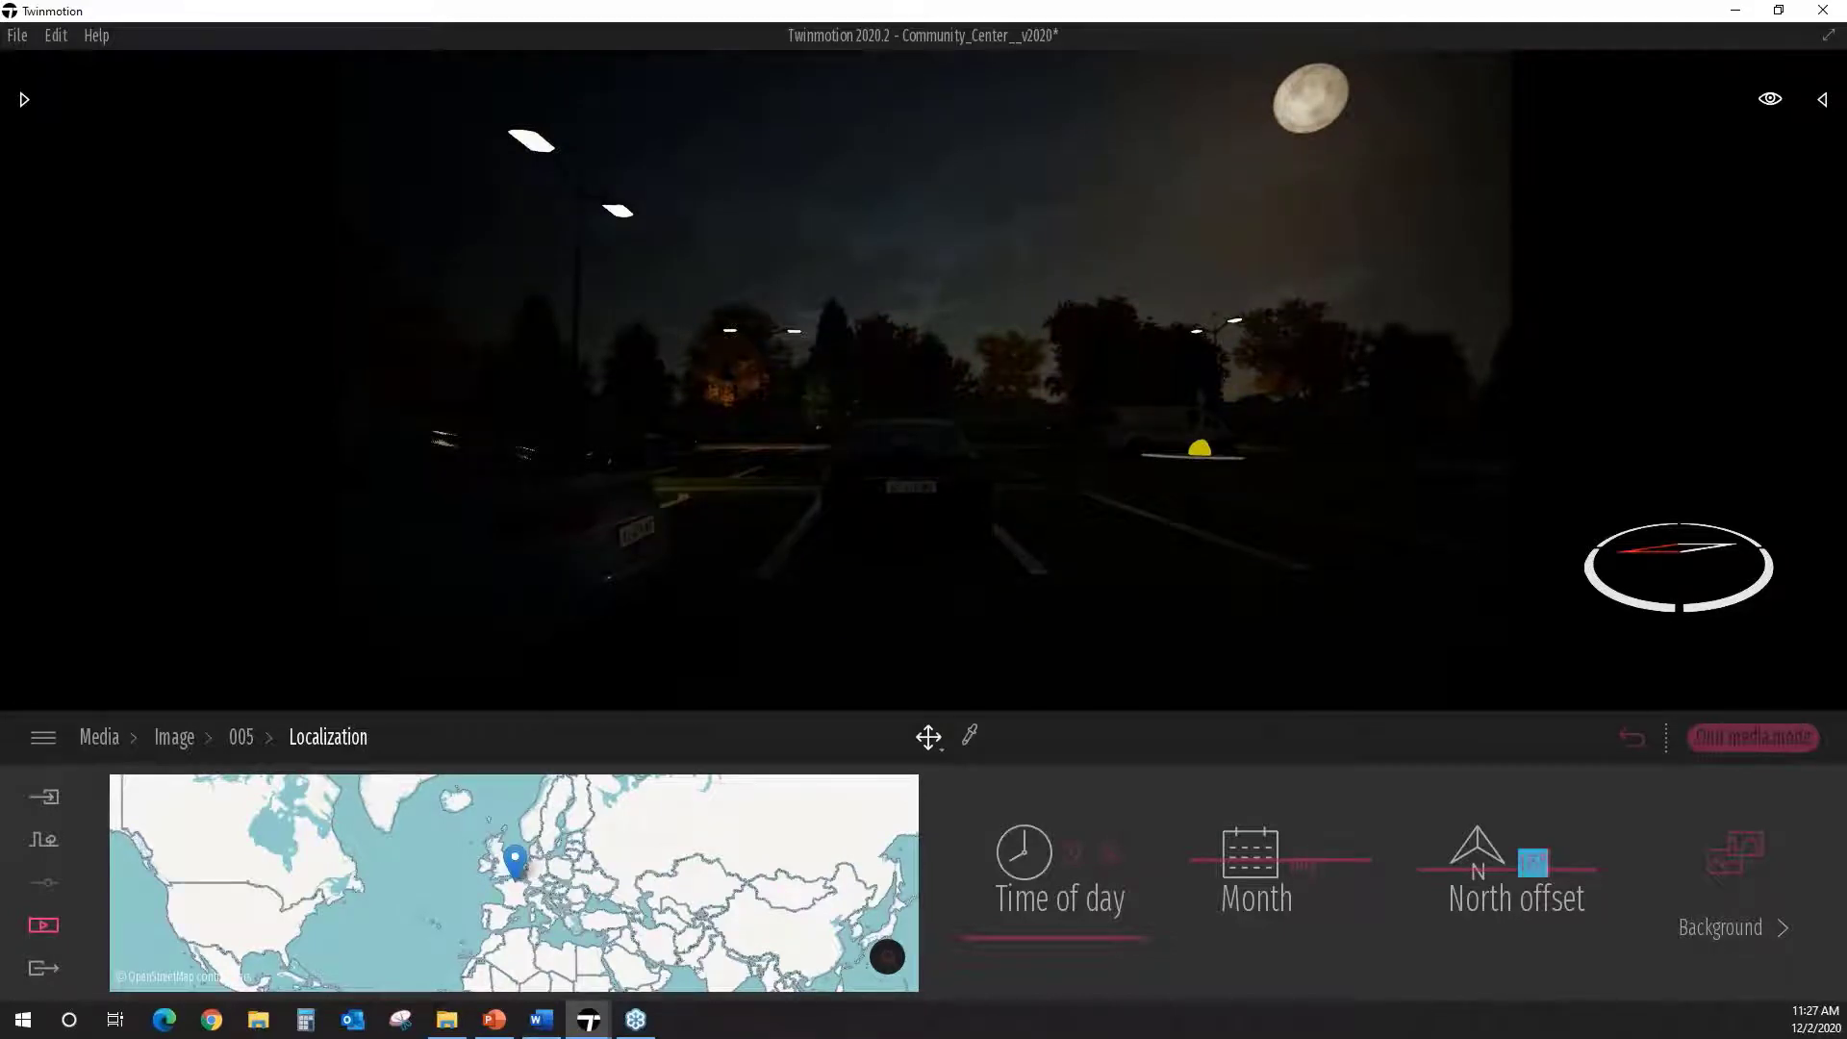
left_click(175, 738)
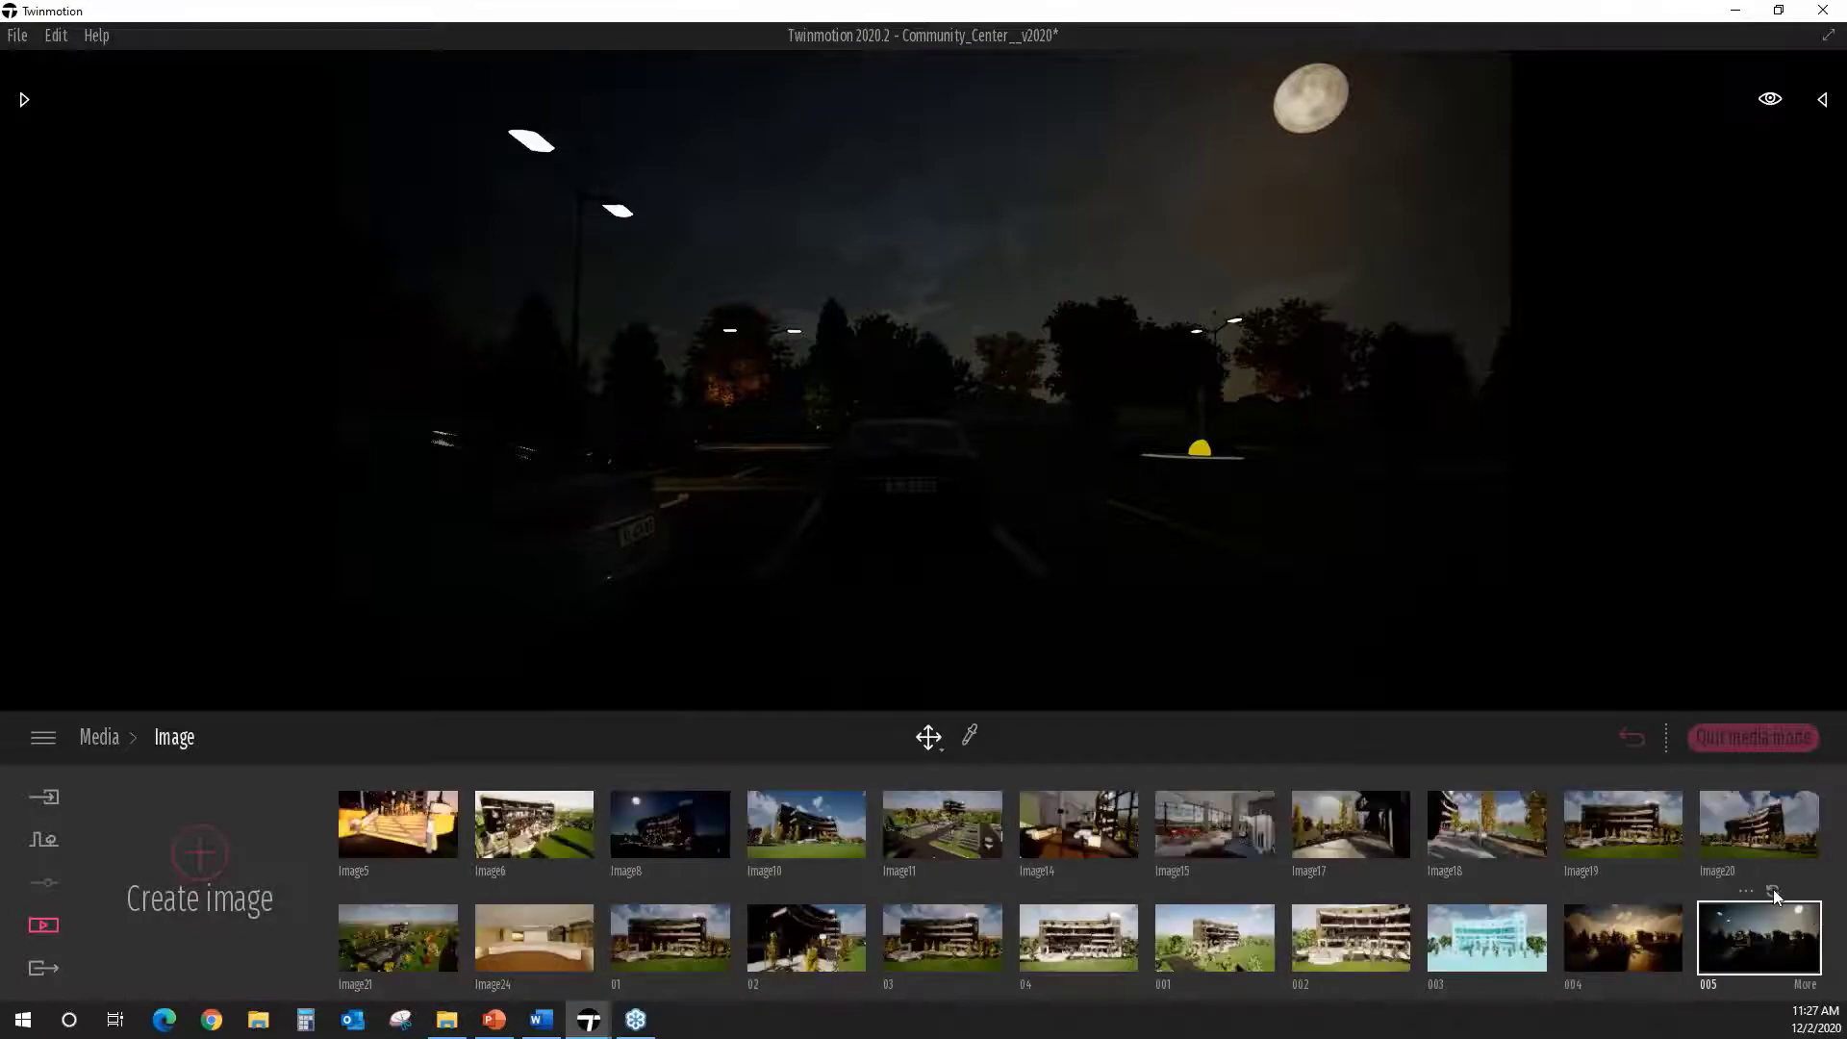
Step: Change the weather of image 005 to fully clear and its season to full summer
left_click(1810, 988)
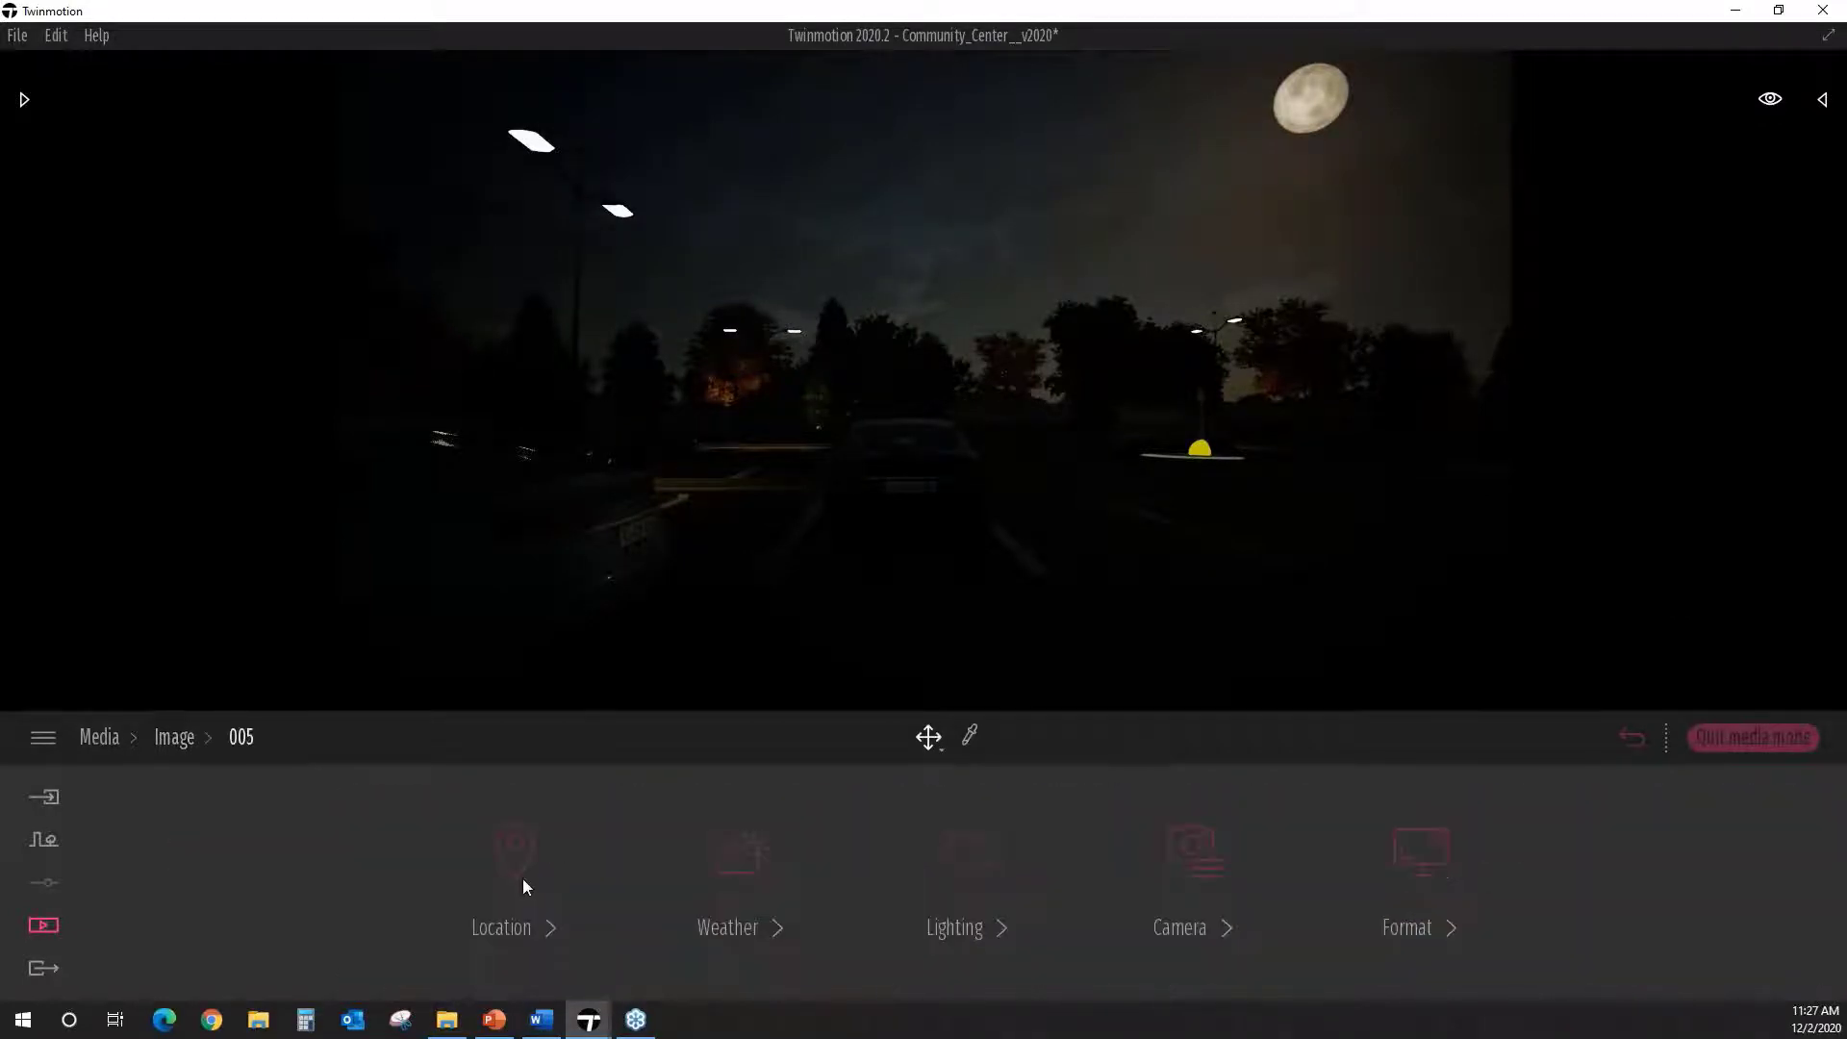
left_click(722, 872)
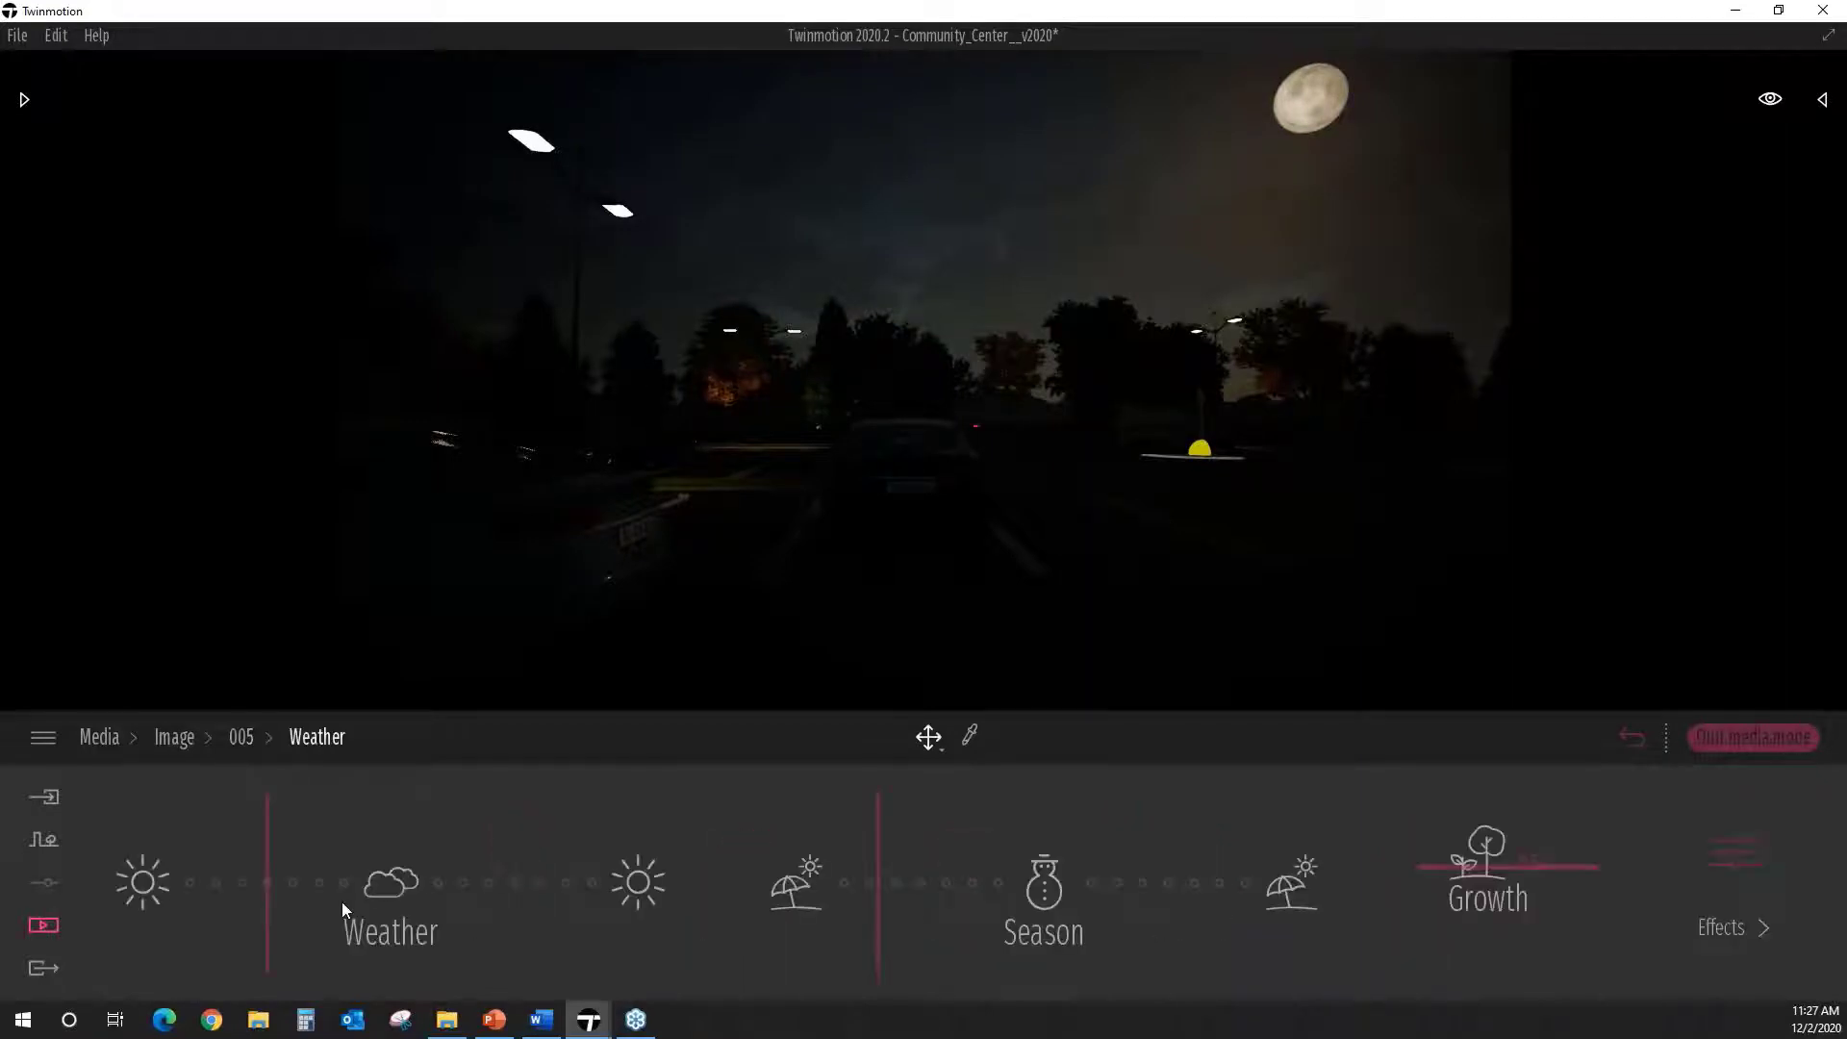
left_click_drag(264, 864, 77, 869)
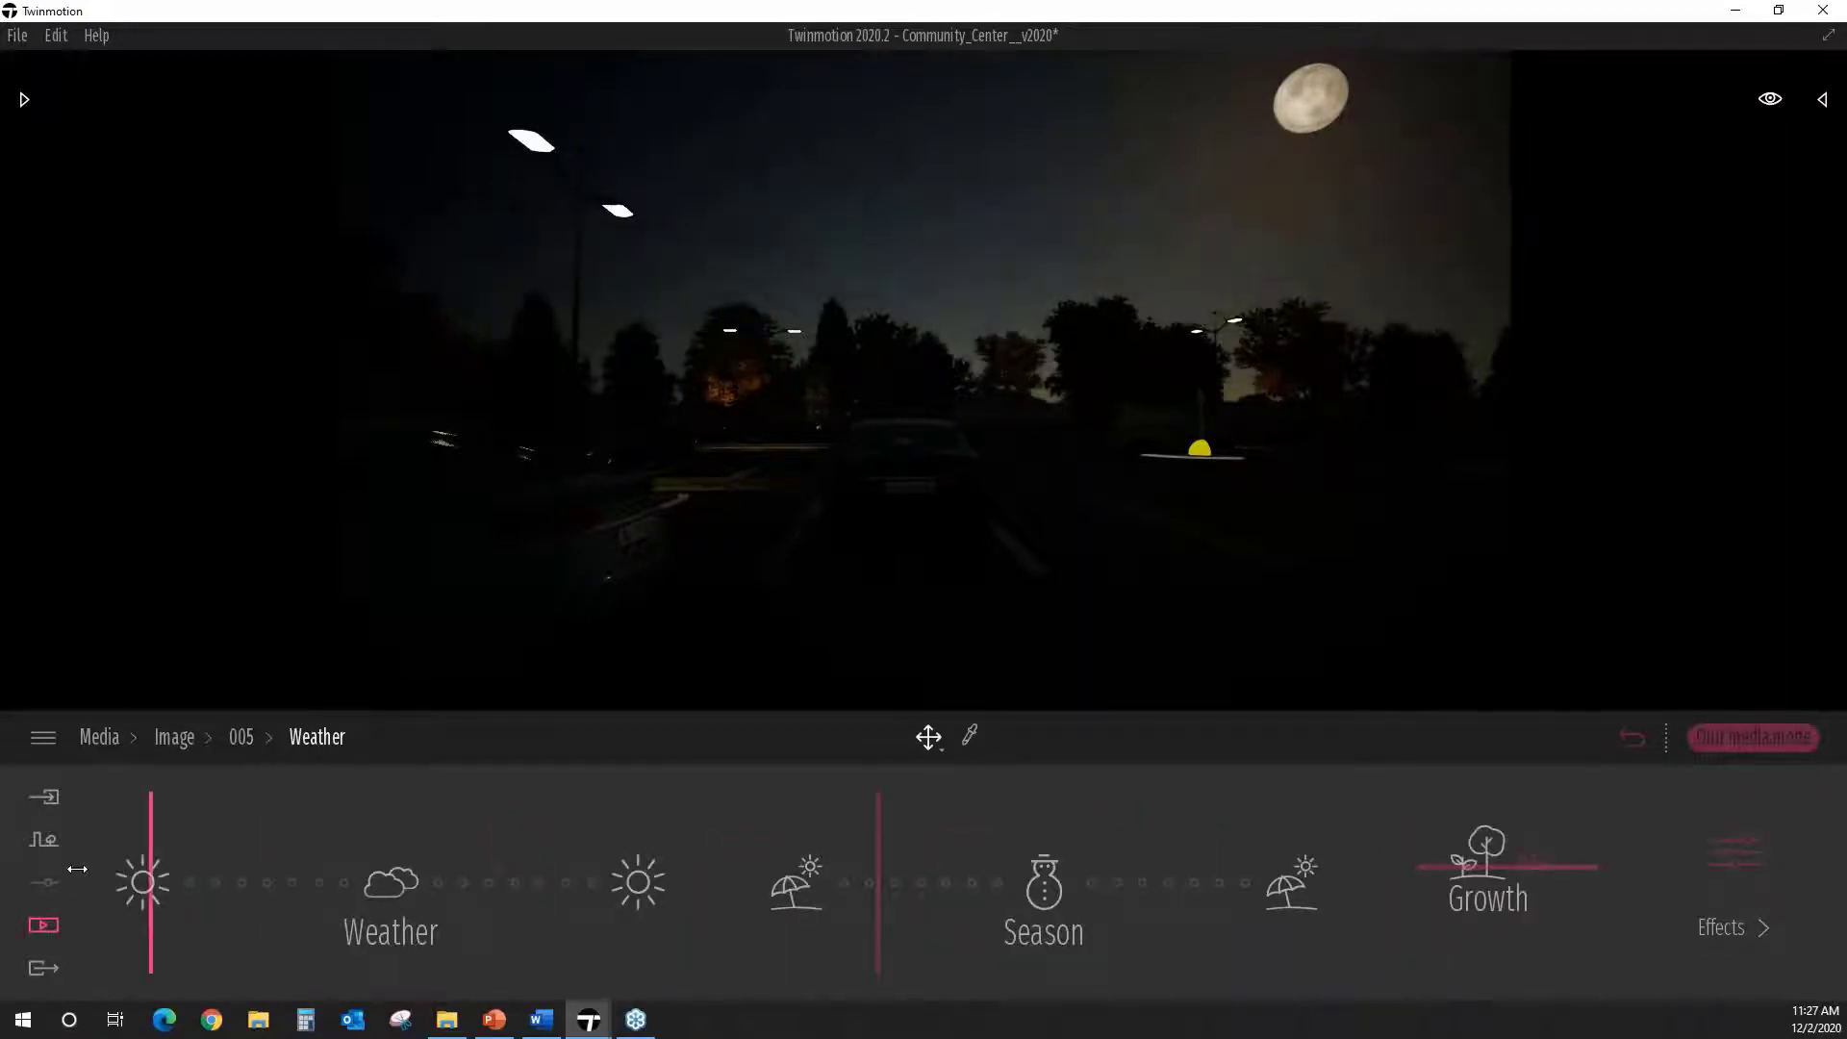
left_click_drag(879, 837, 707, 843)
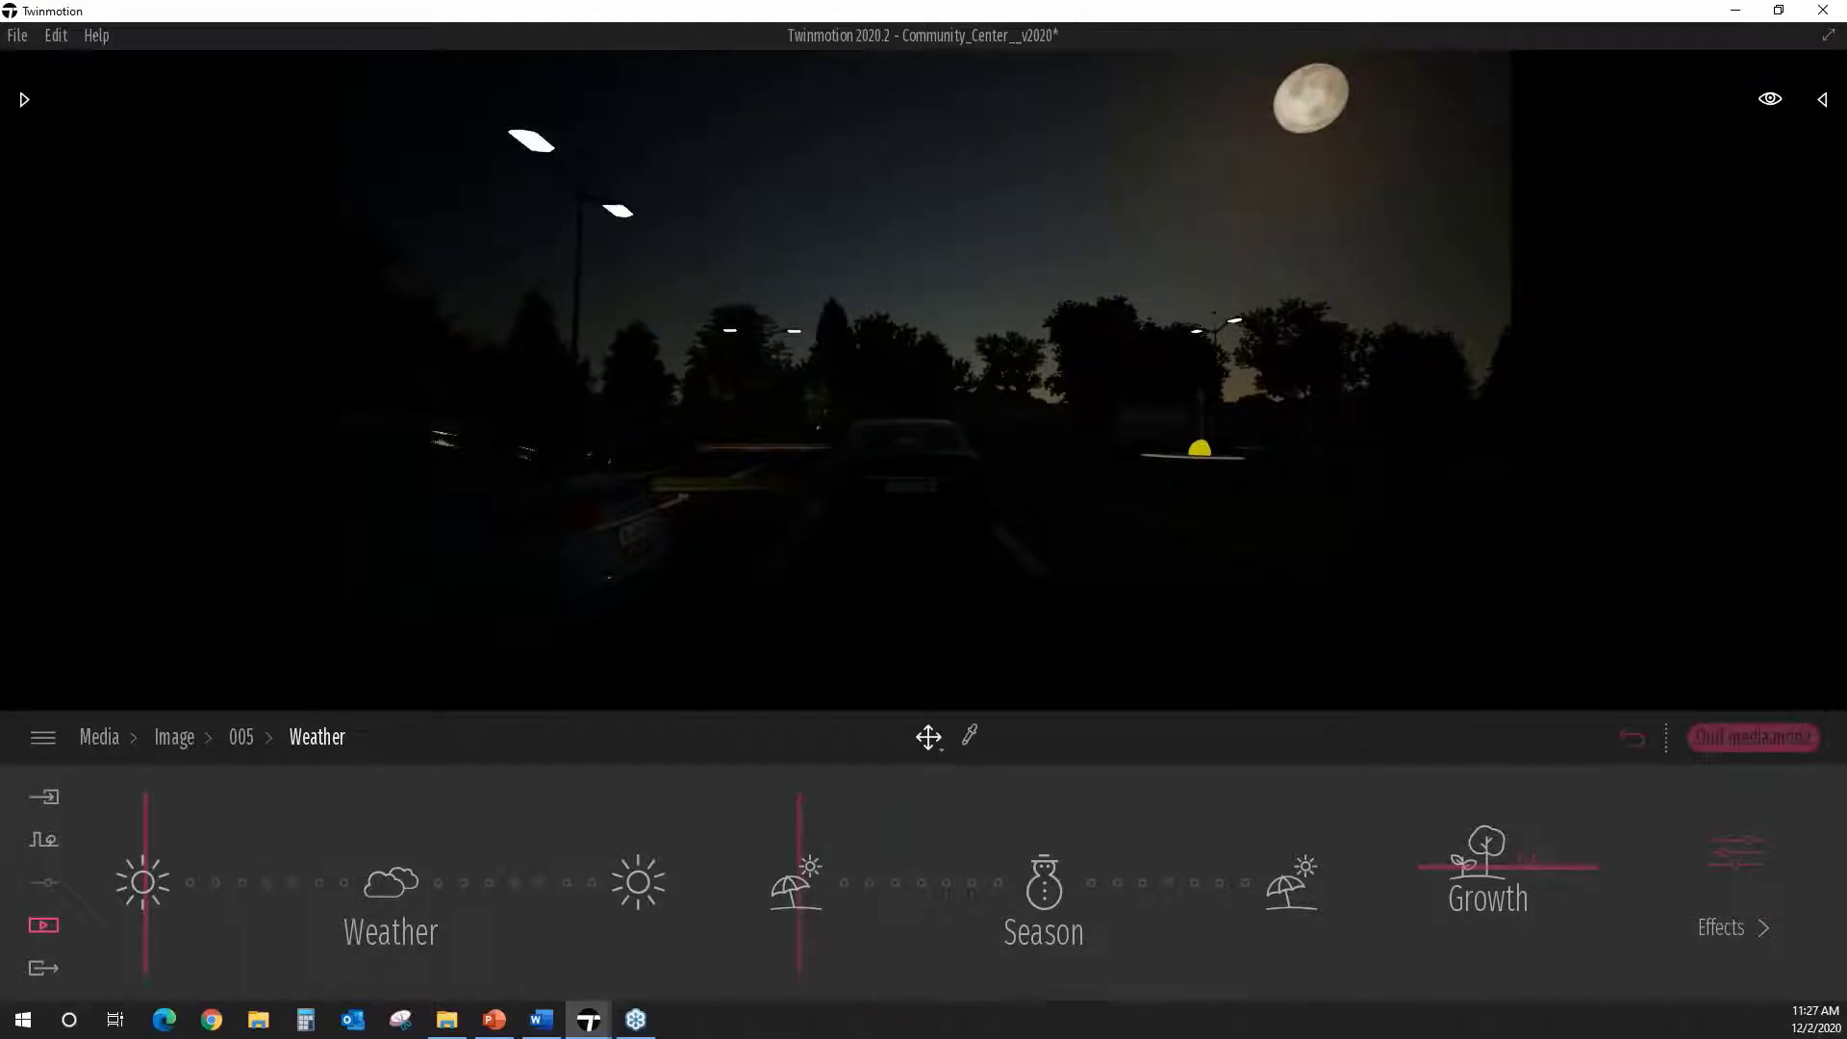
left_click(241, 737)
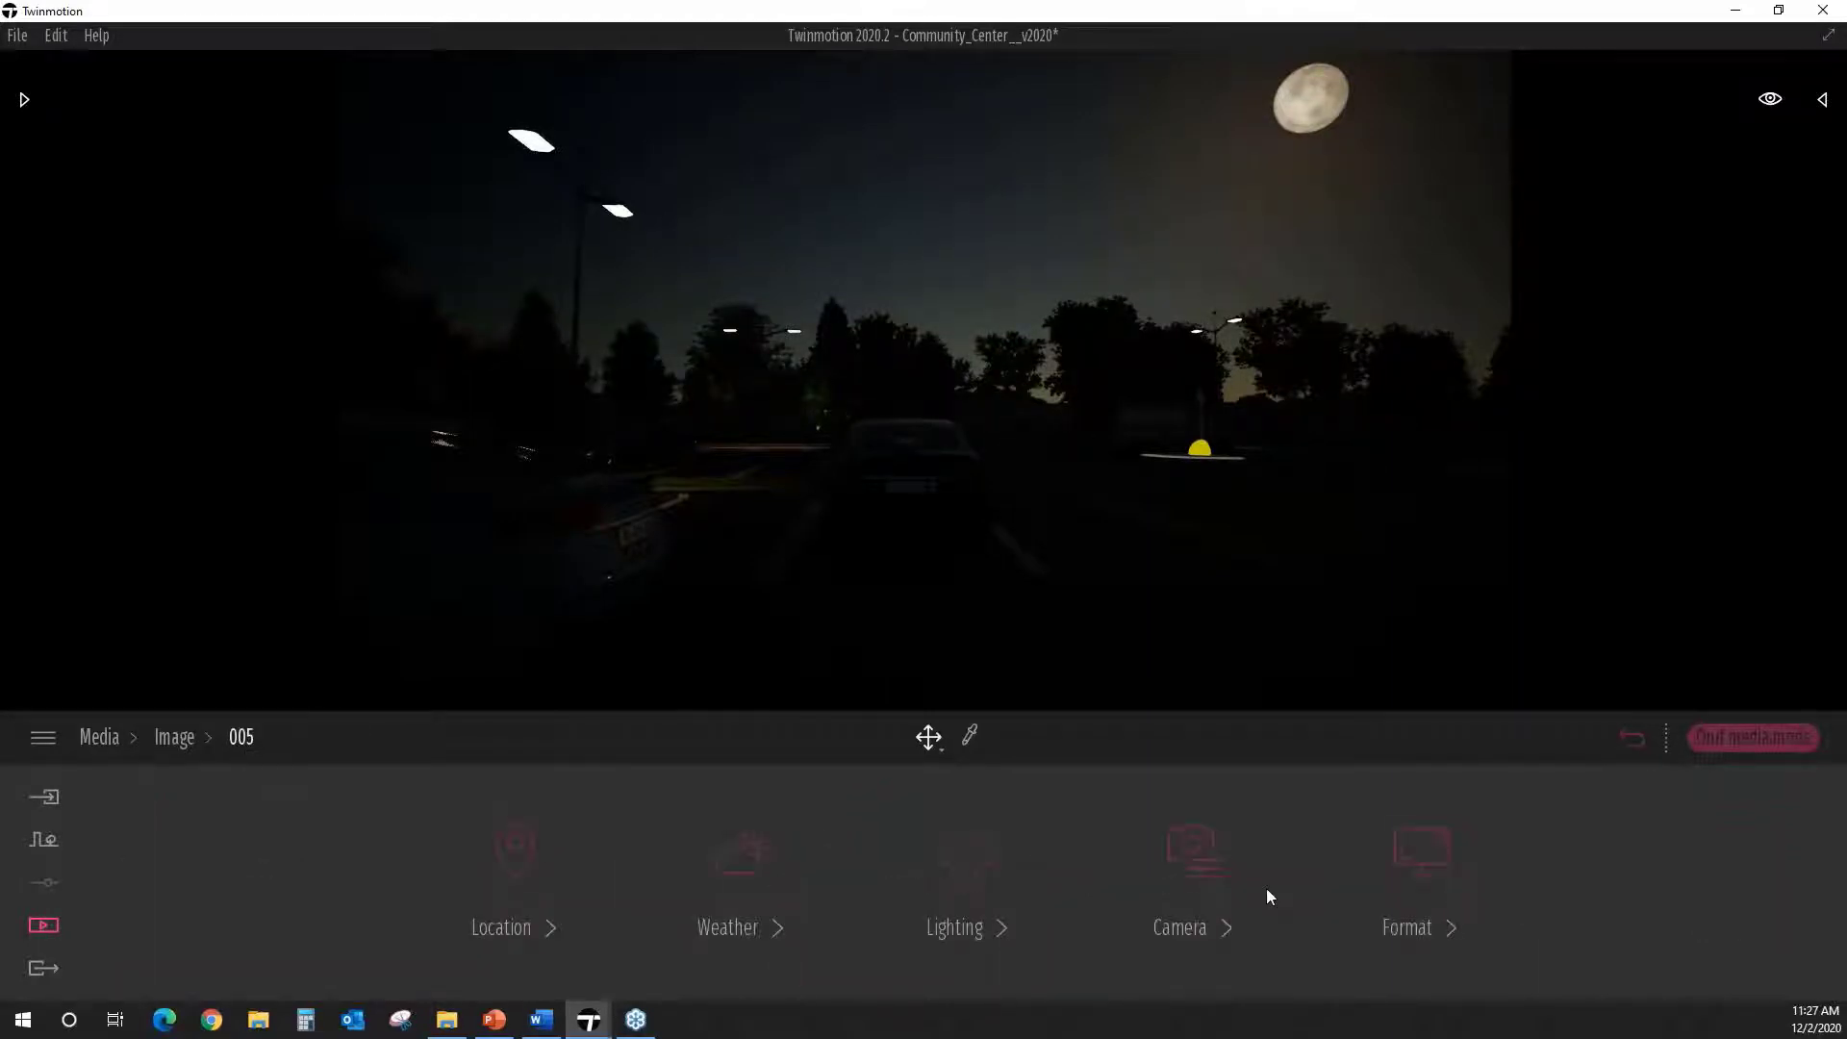
Step: Raise the stars intensity of image 005 to its maximum, the moon intensity to about 1.56 and the ambient light to 2.00
left_click(1169, 850)
left_click(995, 848)
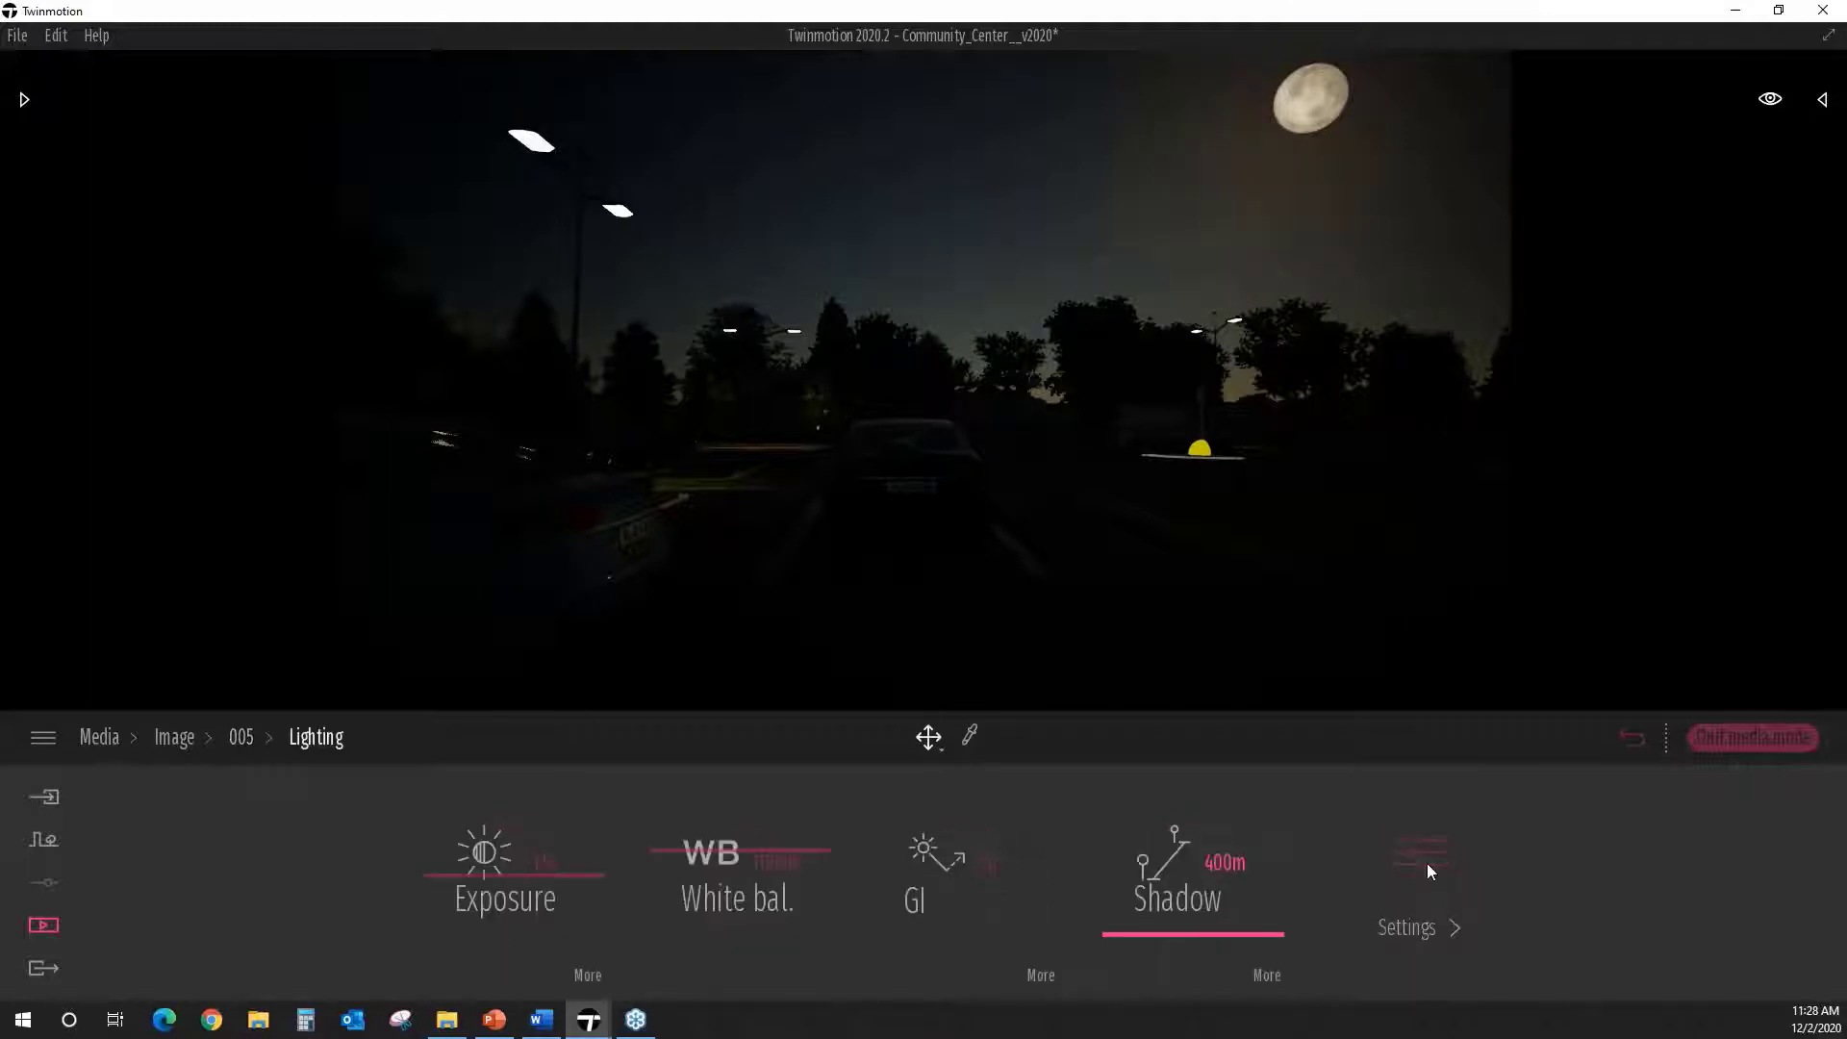
left_click(1395, 880)
left_click_drag(956, 866, 929, 691)
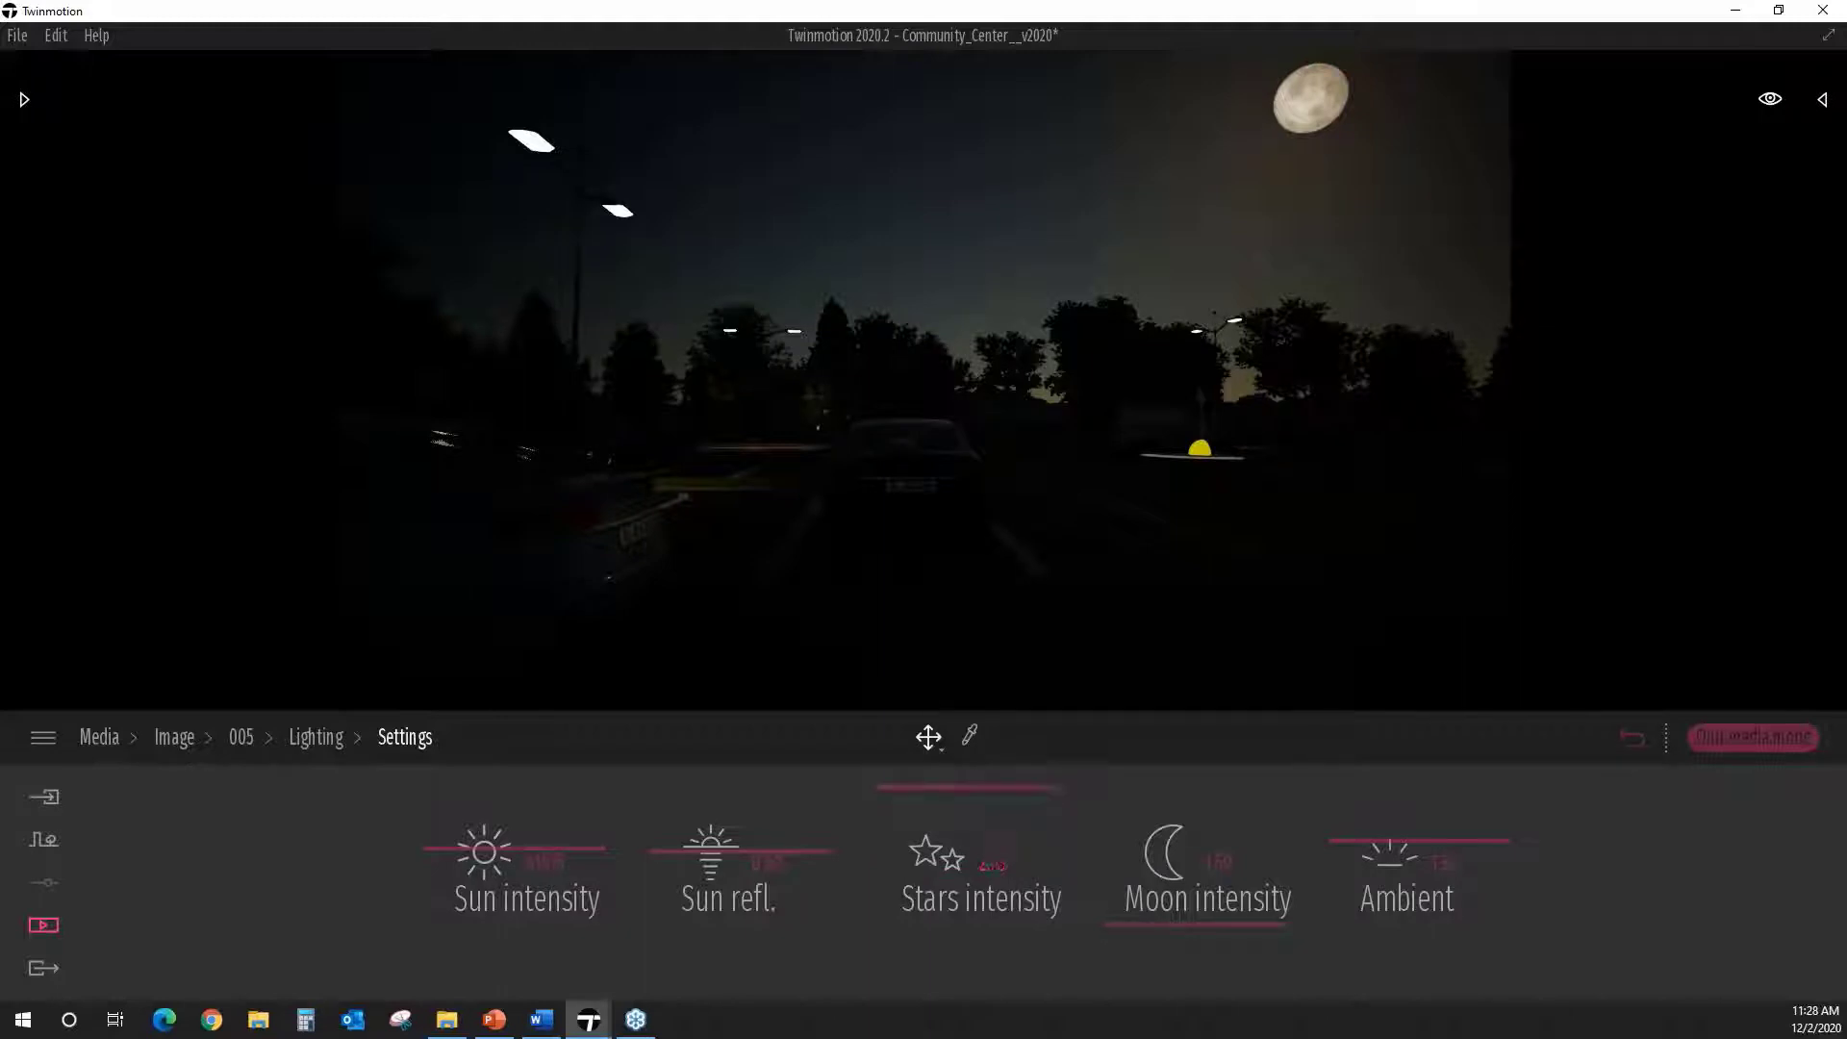
left_click_drag(1174, 931, 1173, 920)
left_click_drag(1356, 837, 1355, 787)
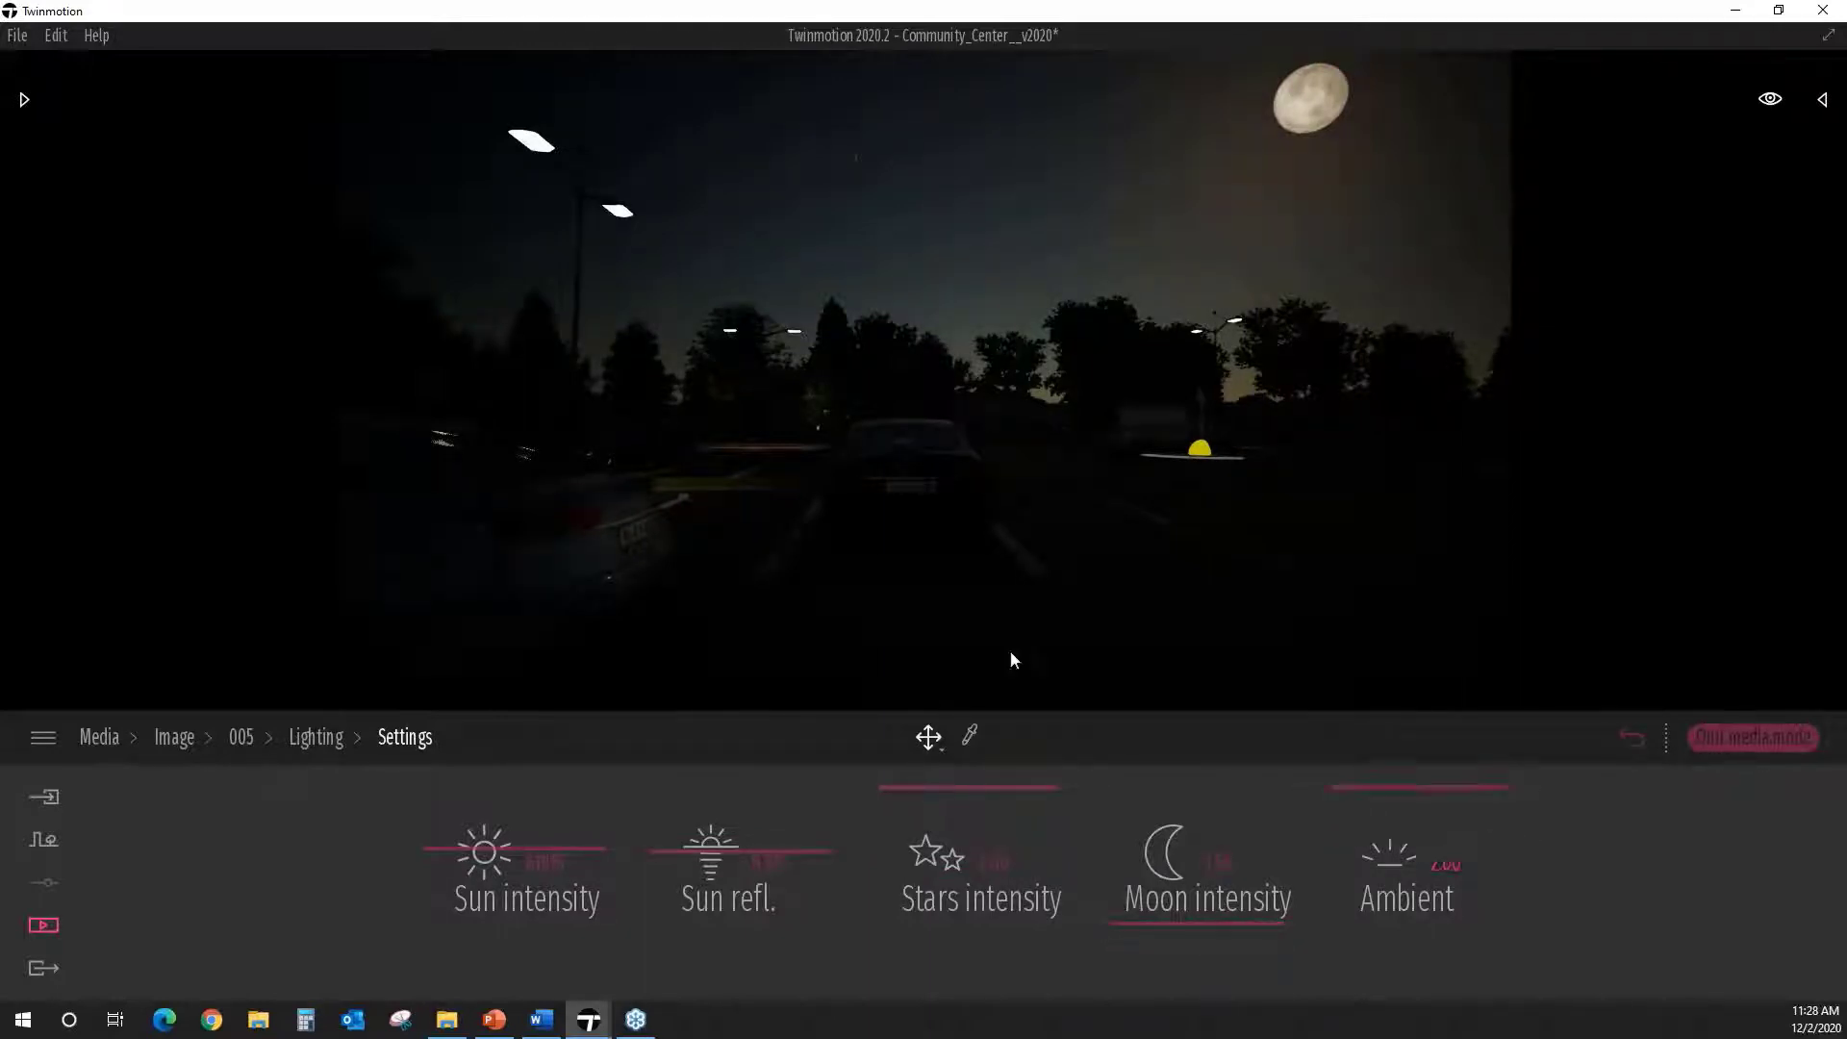
Step: Raise the sun intensity slightly and lower the moon intensity of image 005, framing more of the night sky
middle_click_drag(974, 561, 974, 599)
right_click_drag(974, 561, 1018, 540)
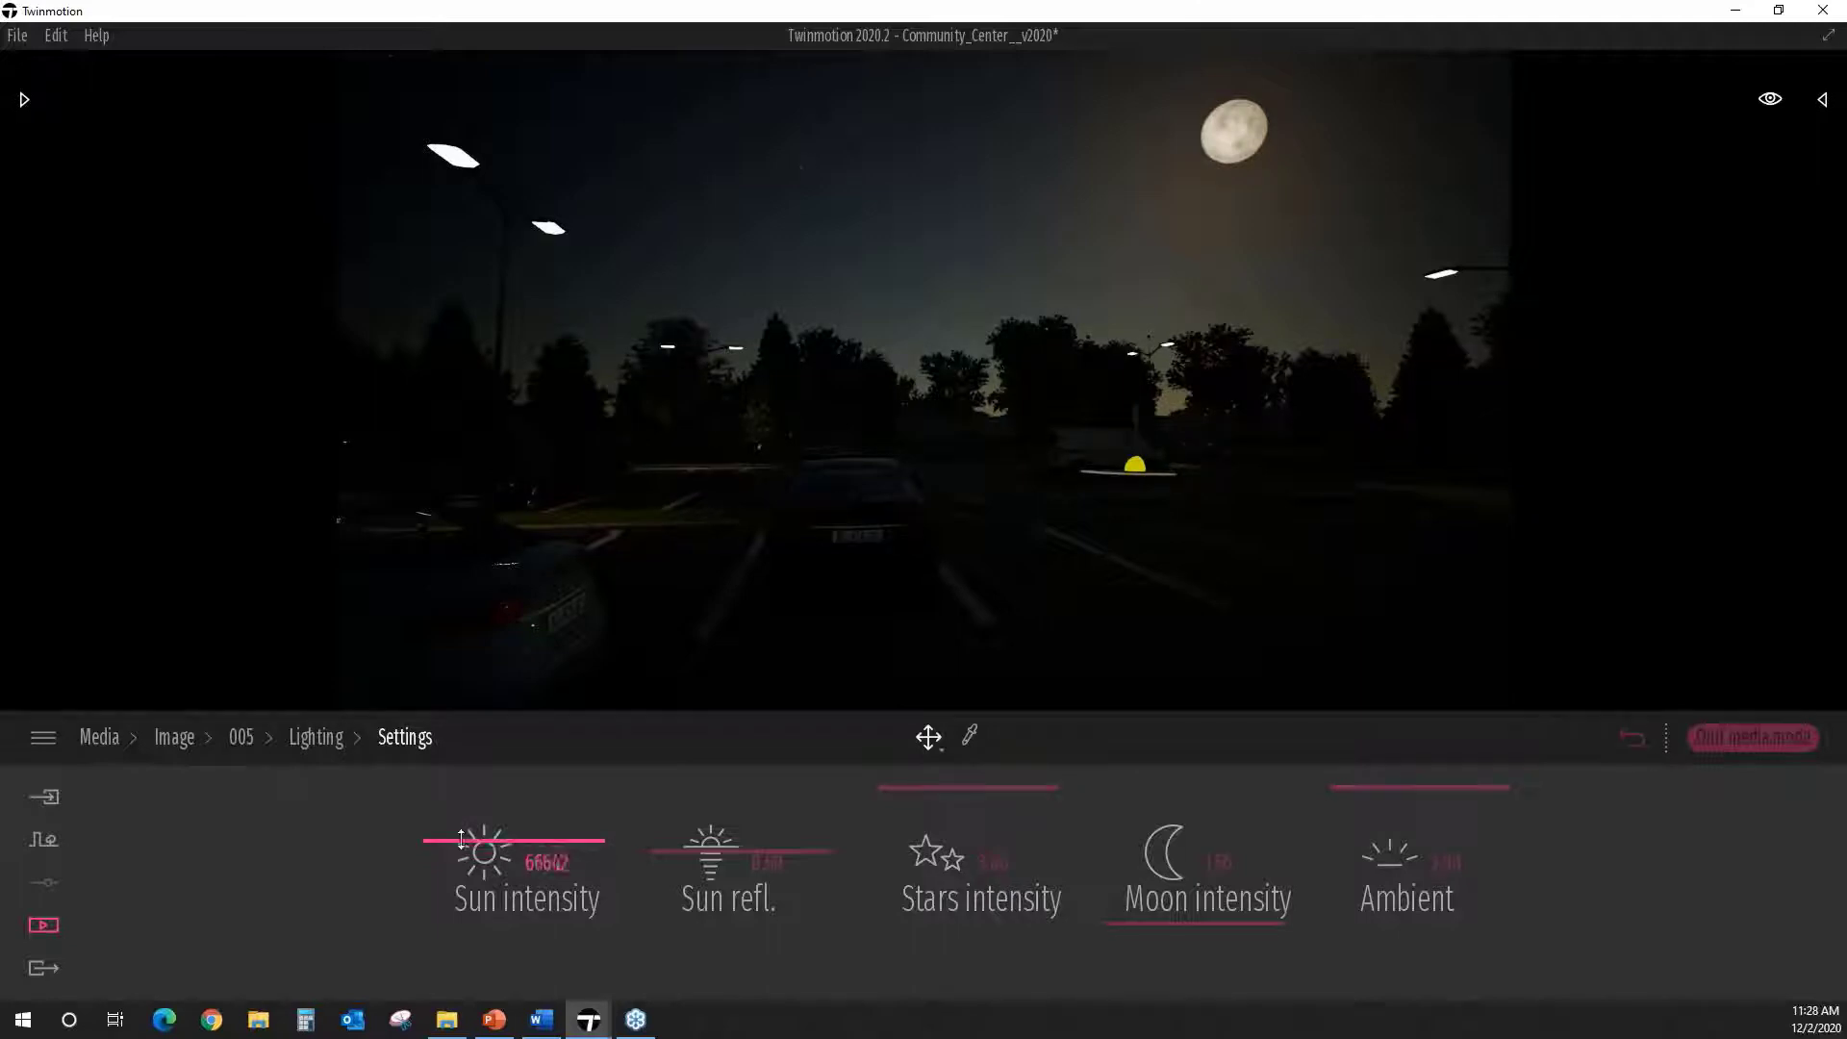
left_click_drag(458, 845, 458, 842)
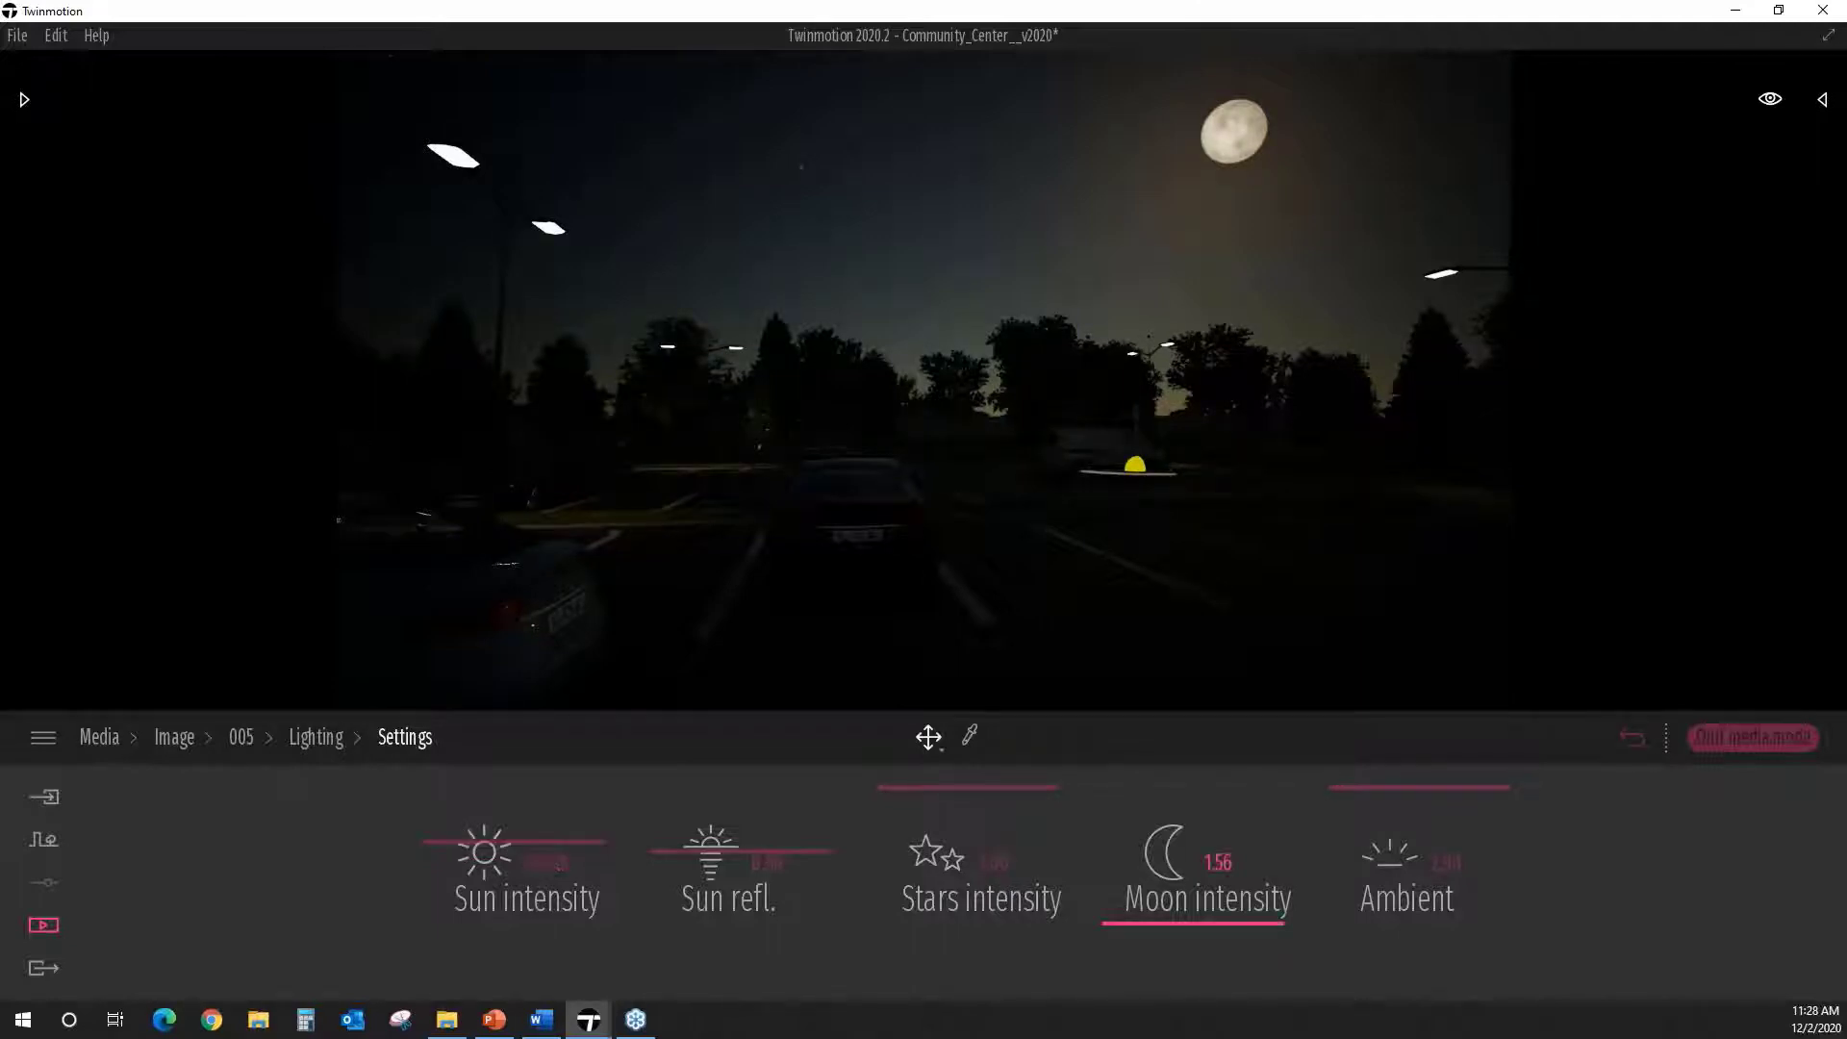
left_click_drag(1174, 924, 1123, 939)
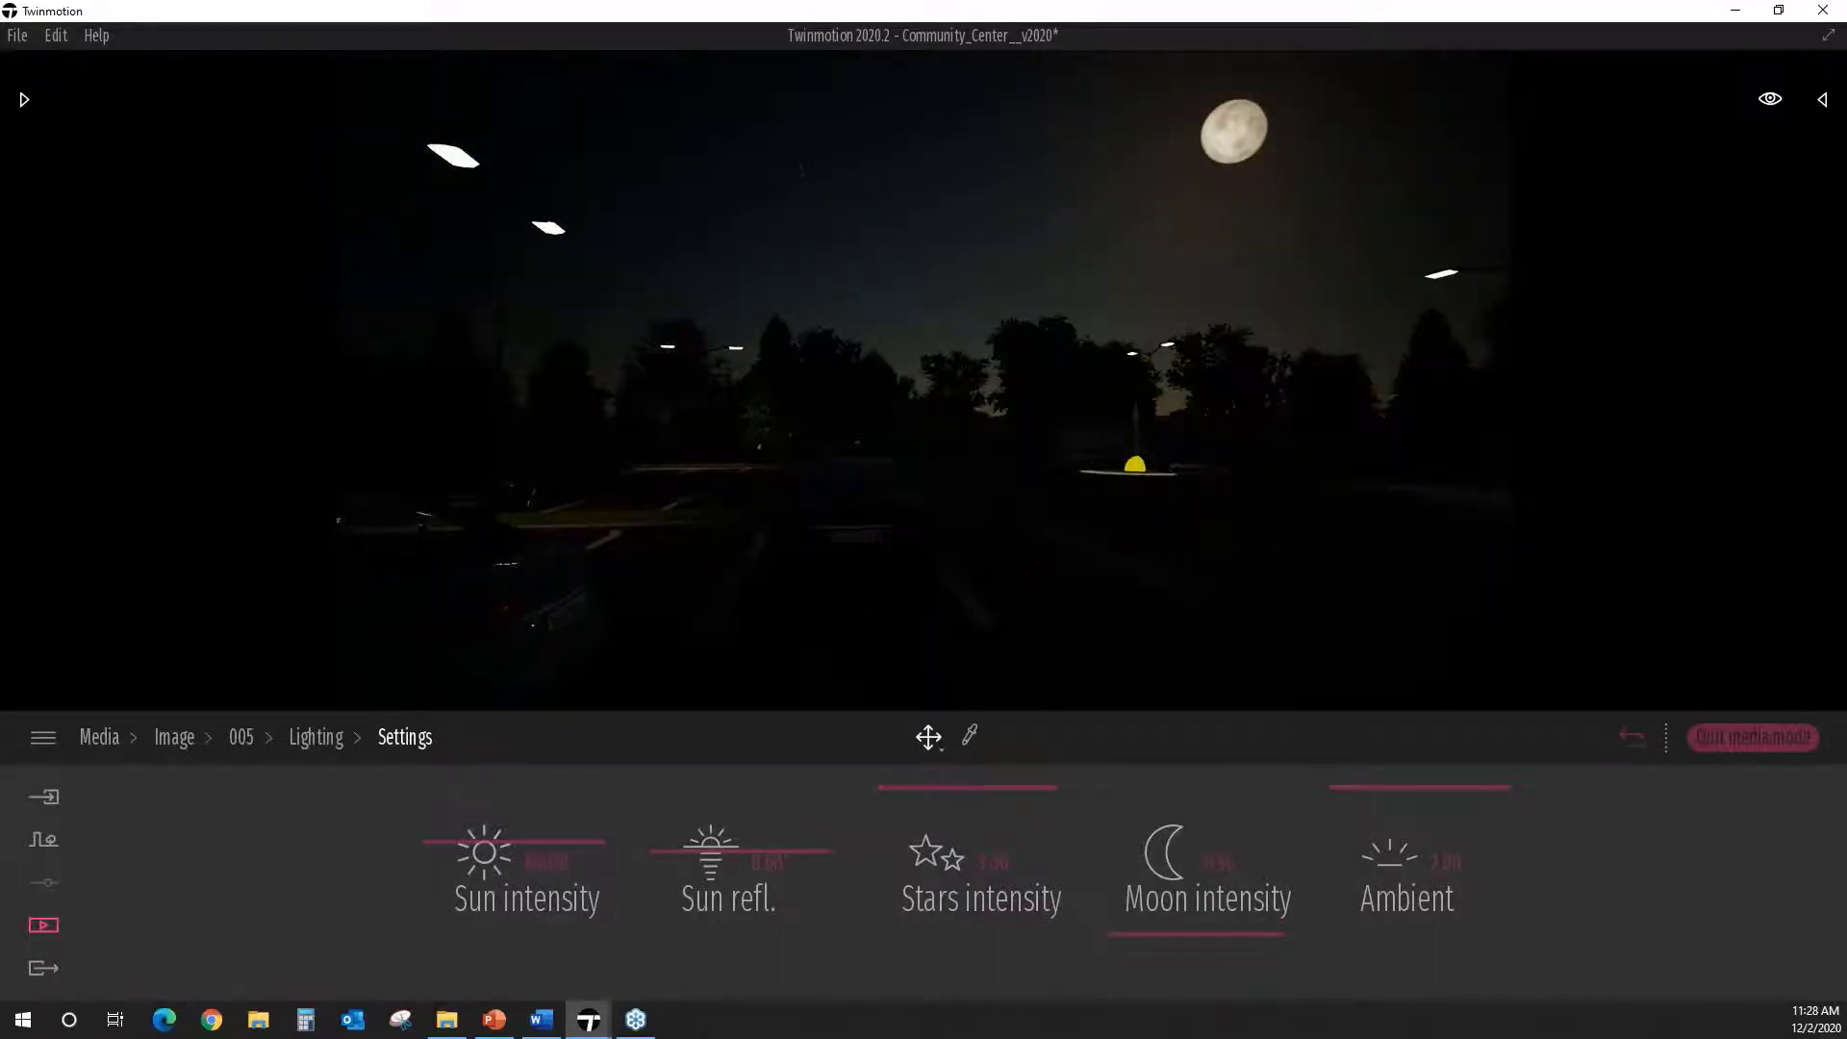
right_click_drag(923, 385, 918, 347)
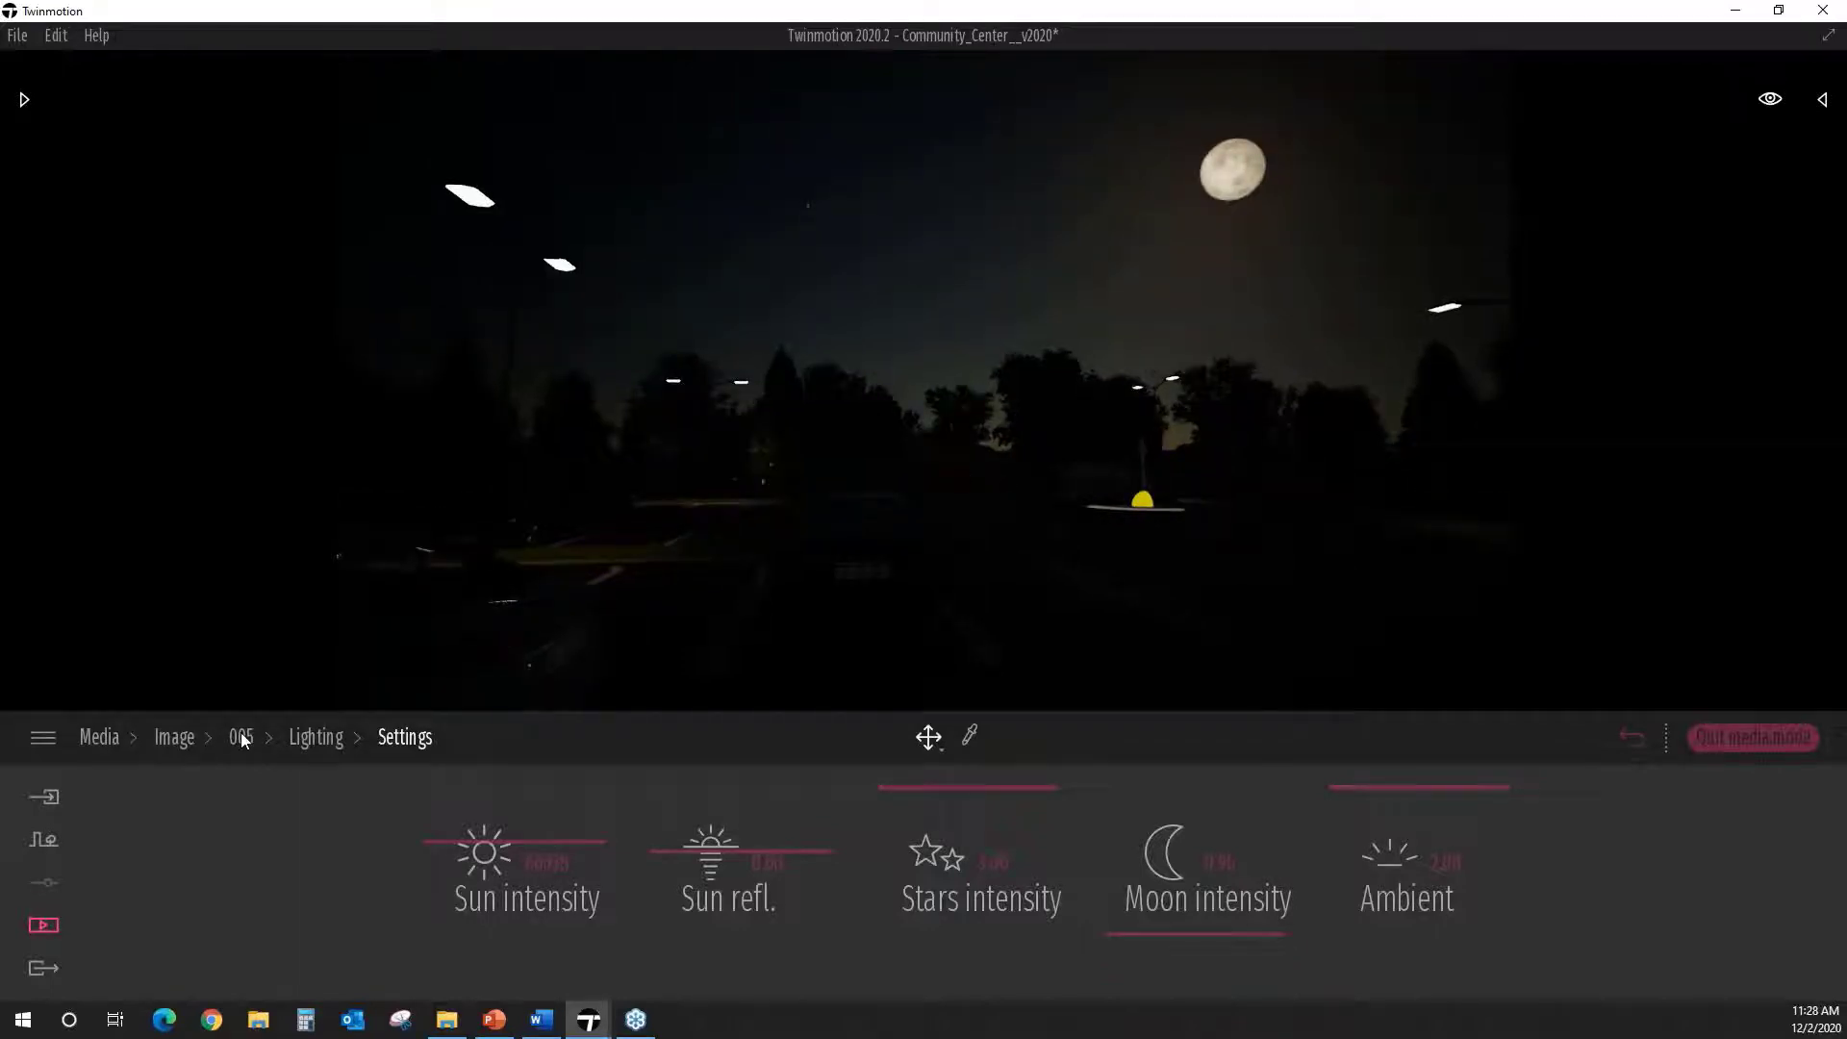
Step: Open the camera settings of Image10 and switch Parallelism on and back off to compare its effect on the building
left_click(174, 737)
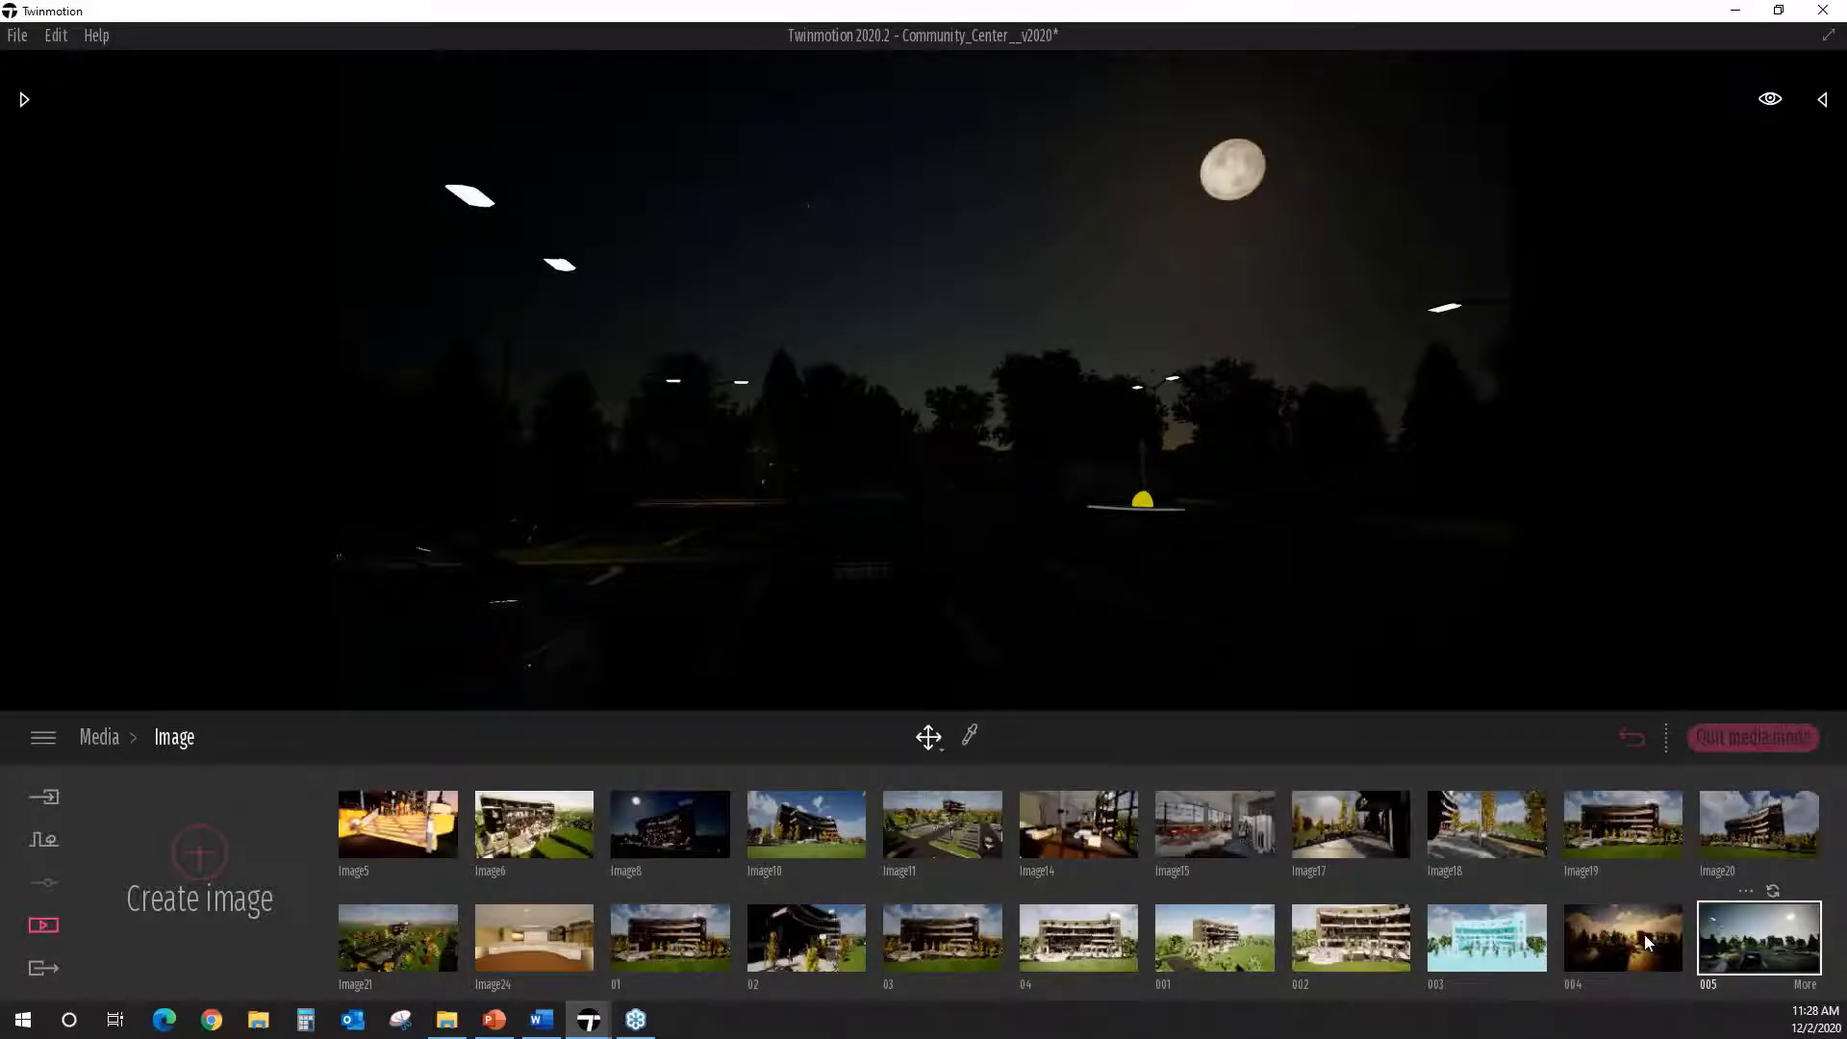
mouse_move(1644, 935)
left_click(807, 837)
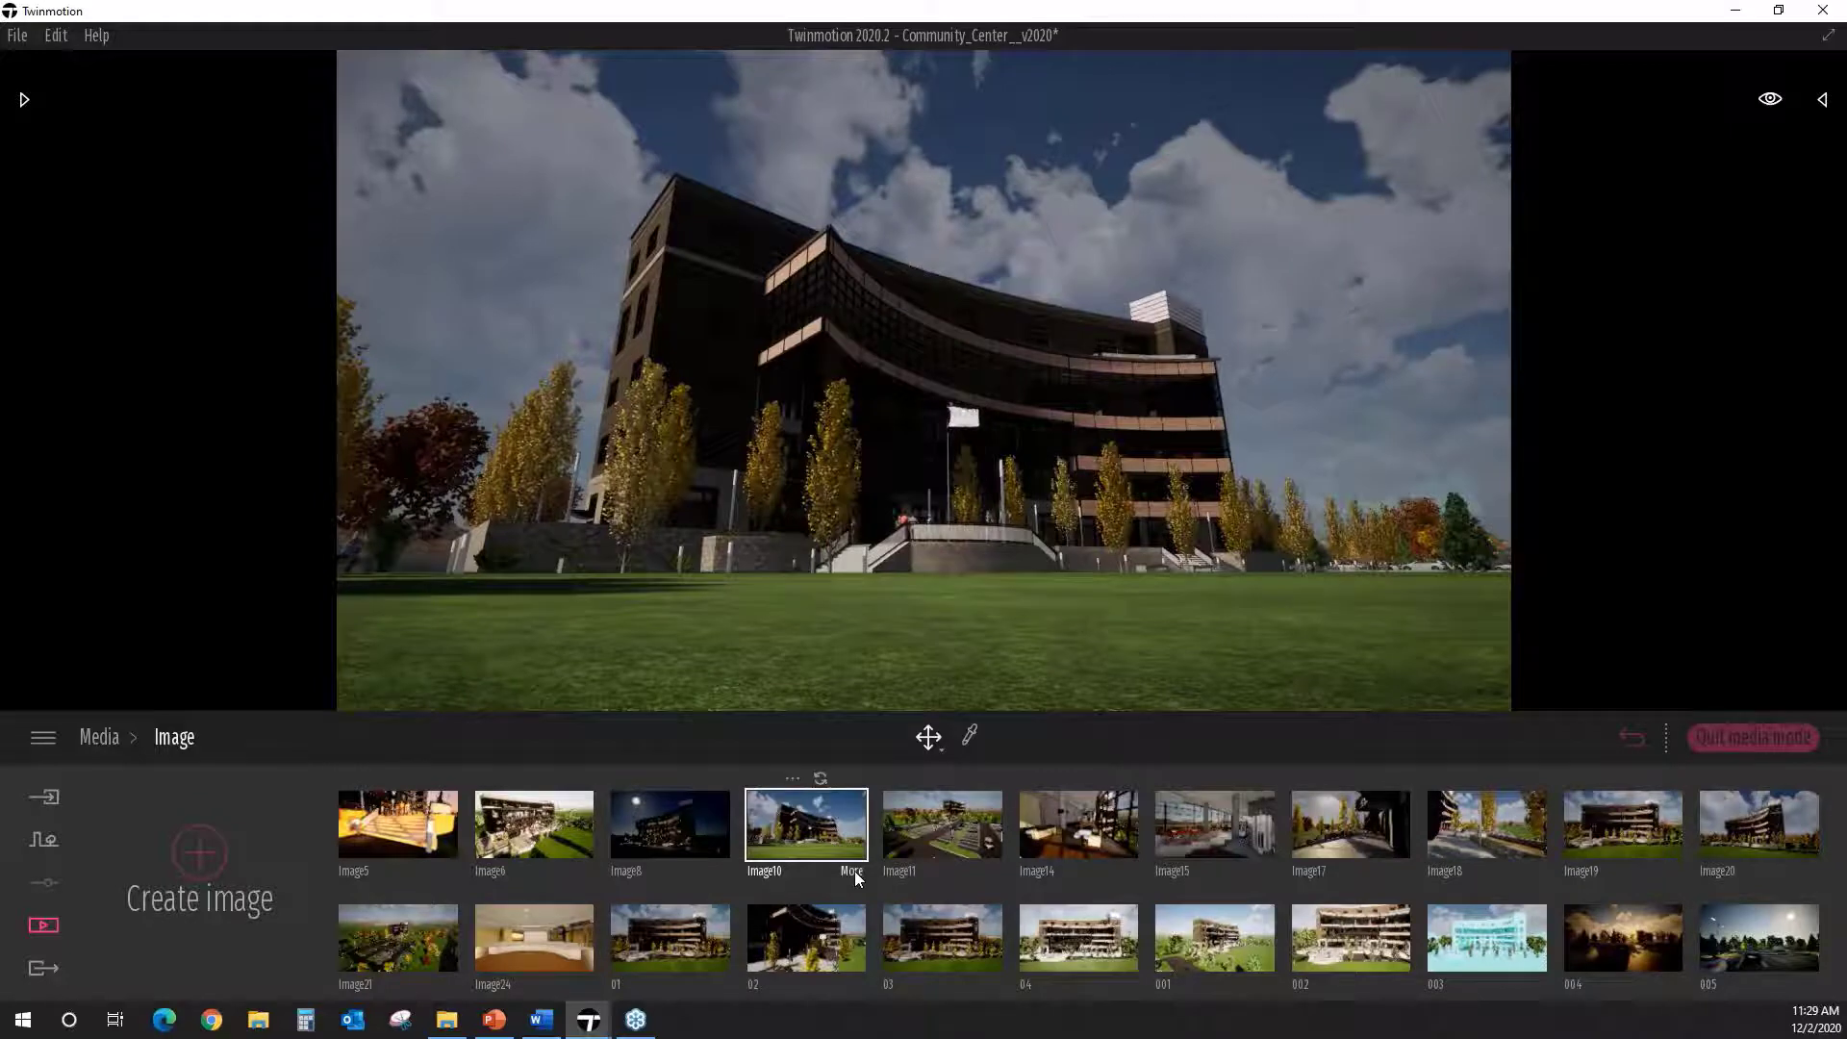
left_click(854, 870)
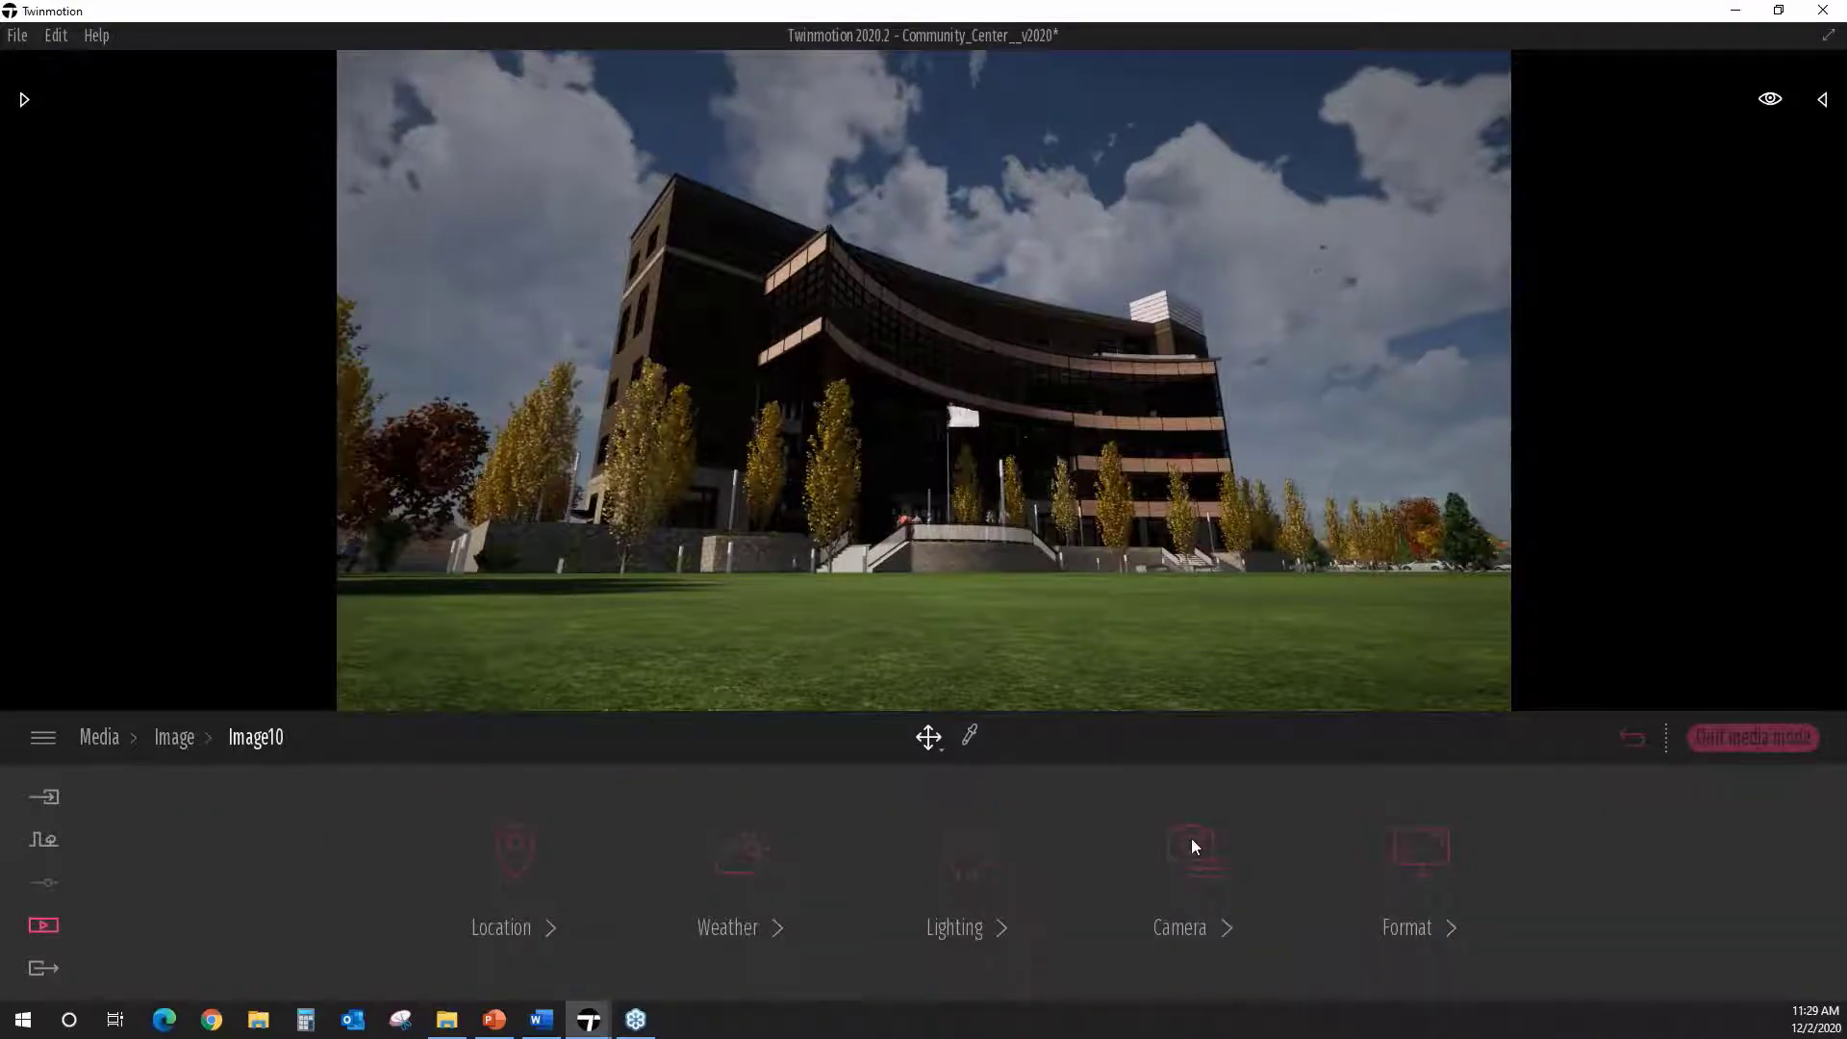
left_click(1147, 851)
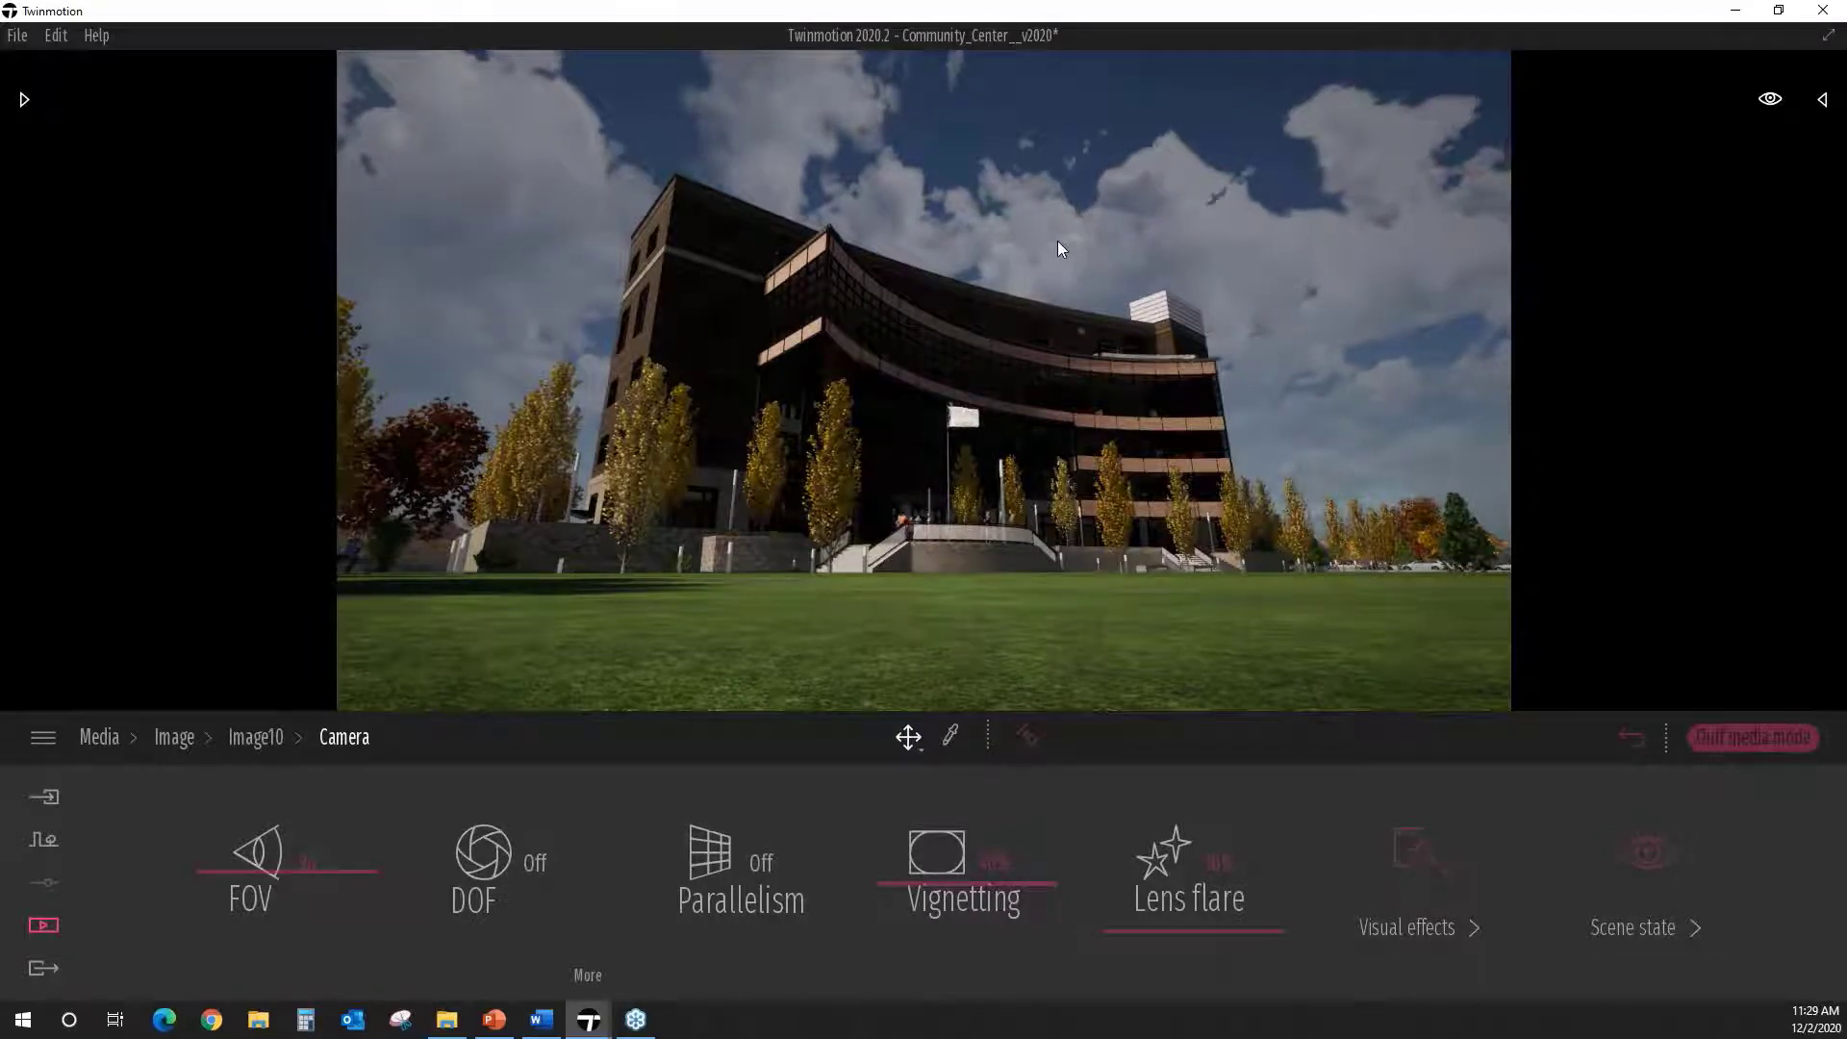
left_click(756, 869)
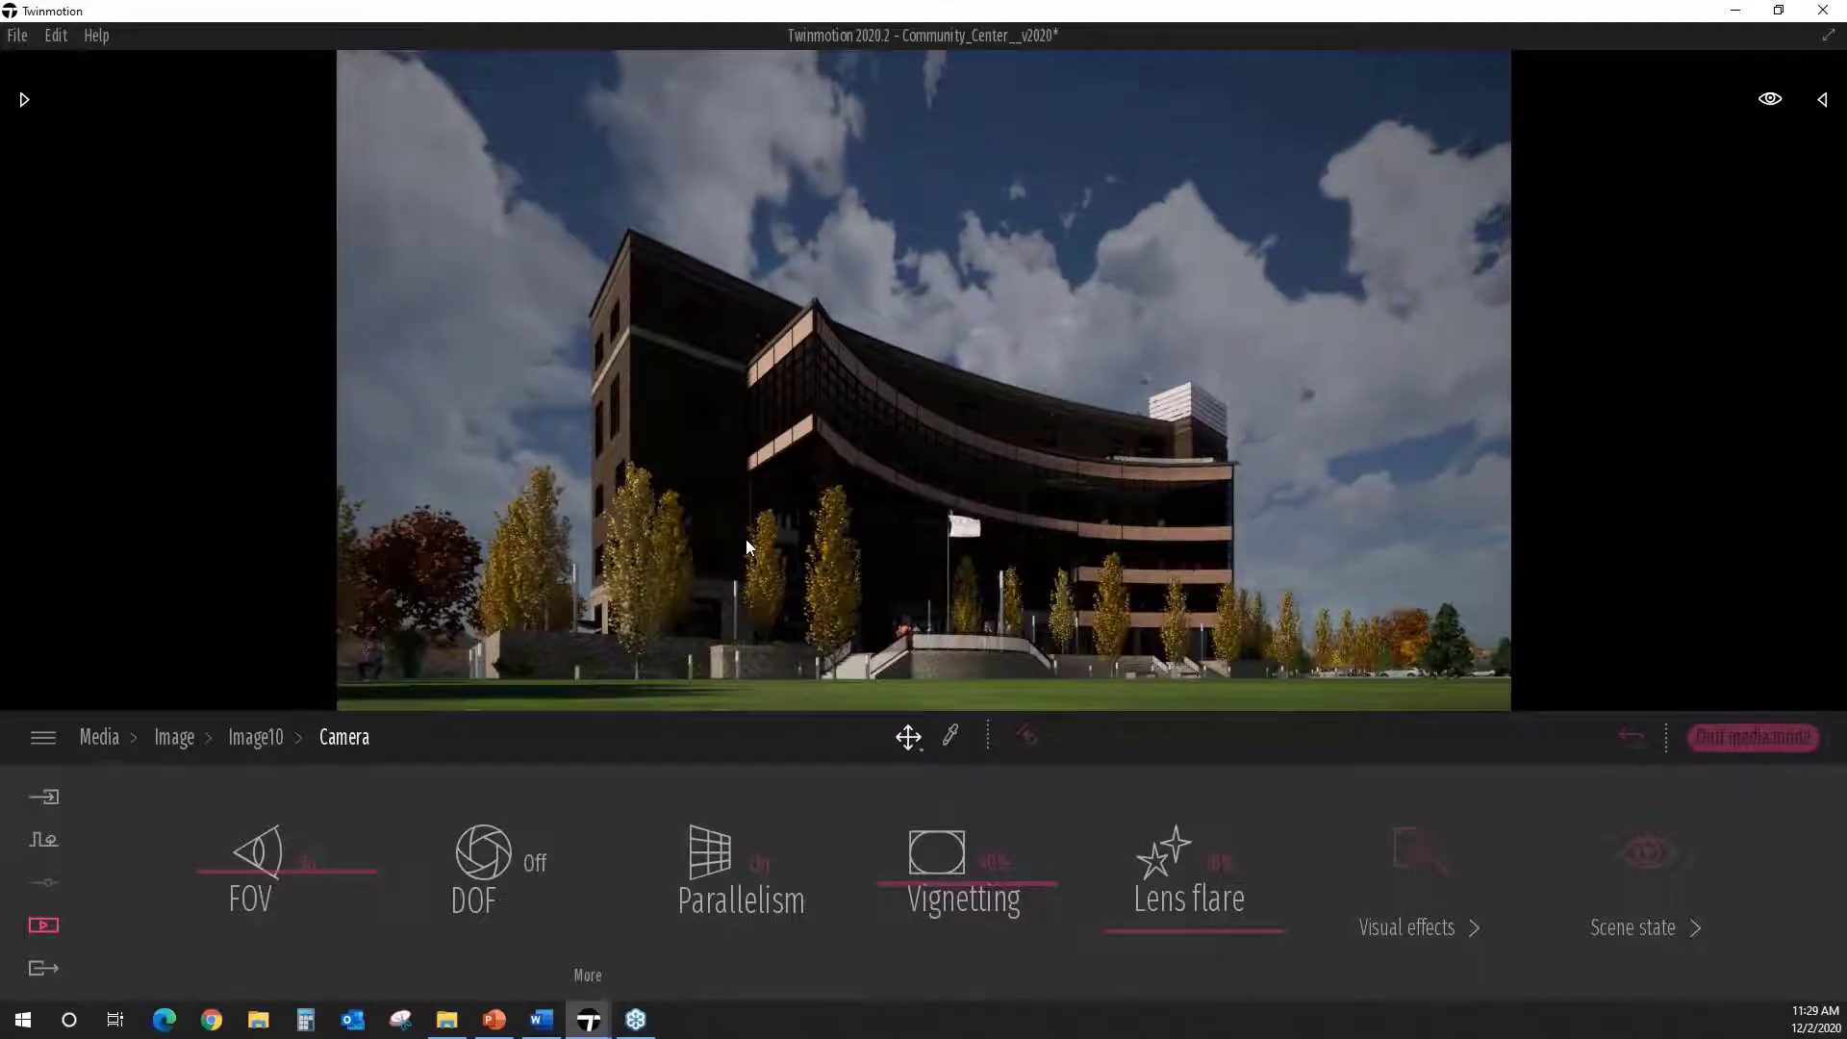
left_click(754, 856)
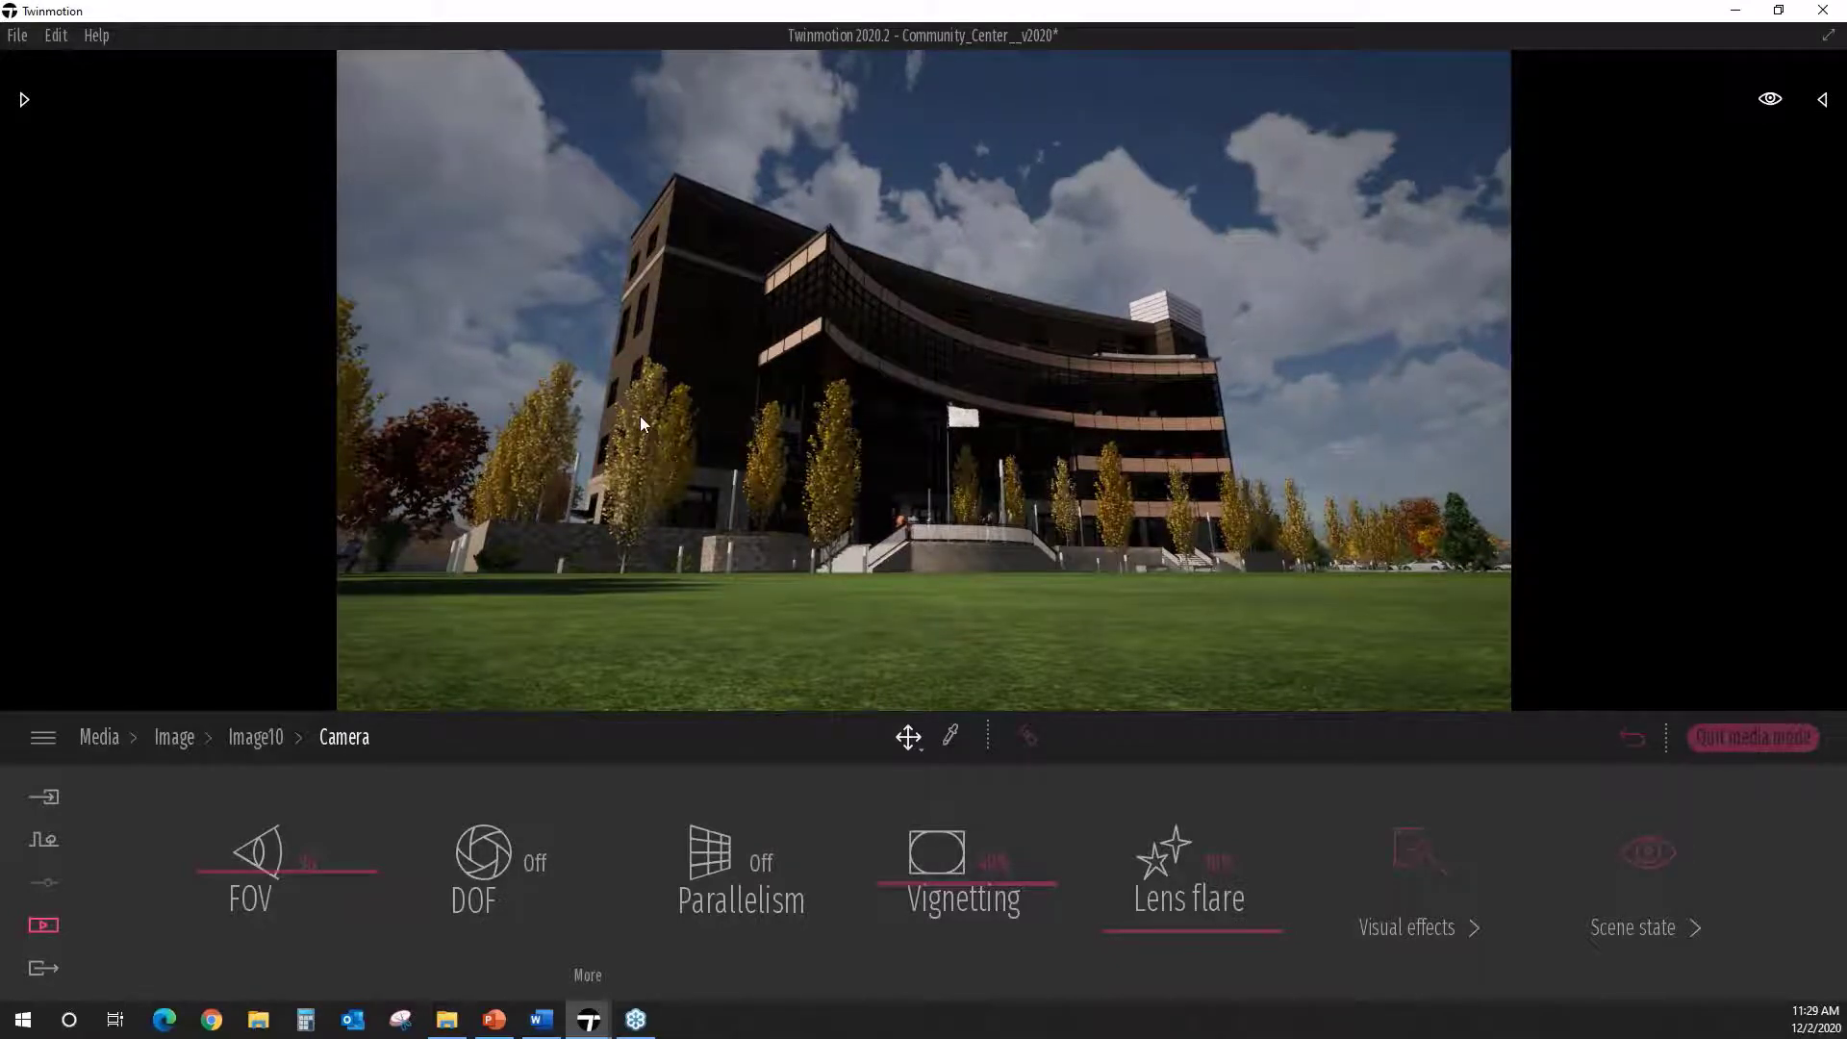
Step: Frame the building behind foreground tree leaves in Image10, narrow the field of view, turn on depth of field and show its detailed settings
middle_click_drag(640, 416, 713, 512)
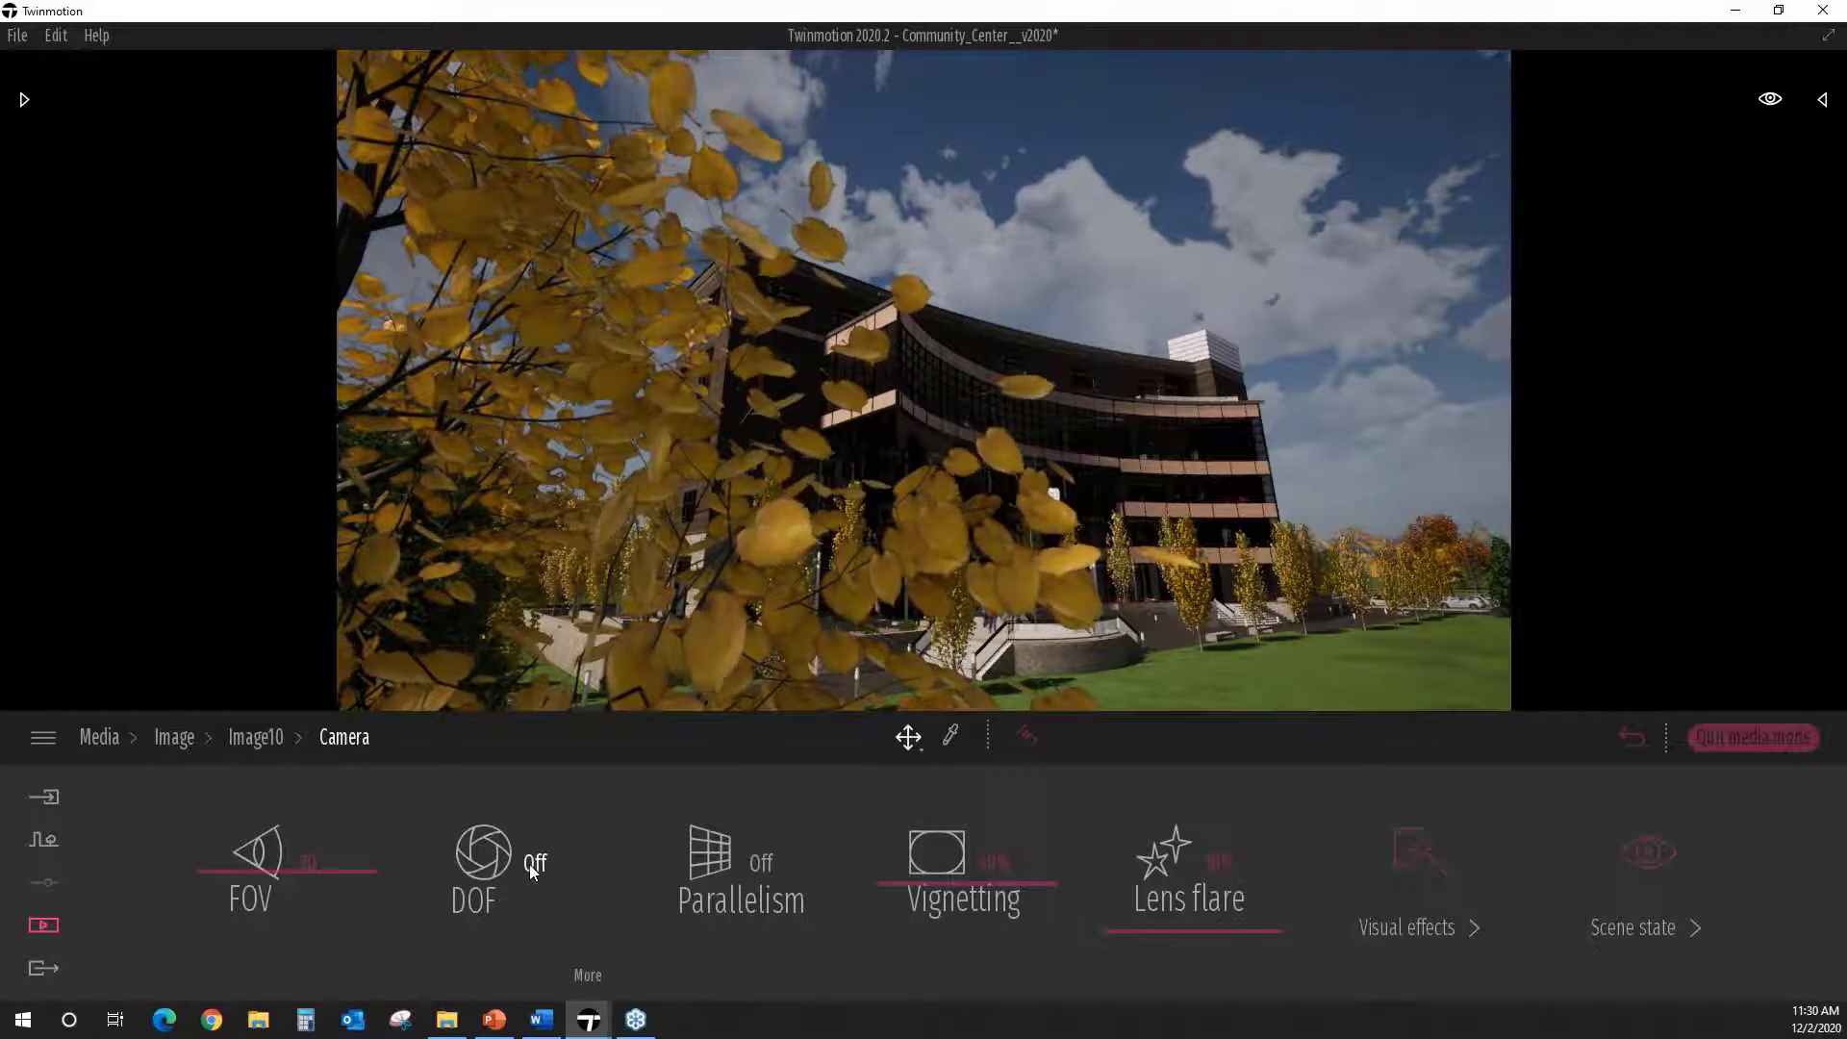
left_click_drag(256, 868, 251, 894)
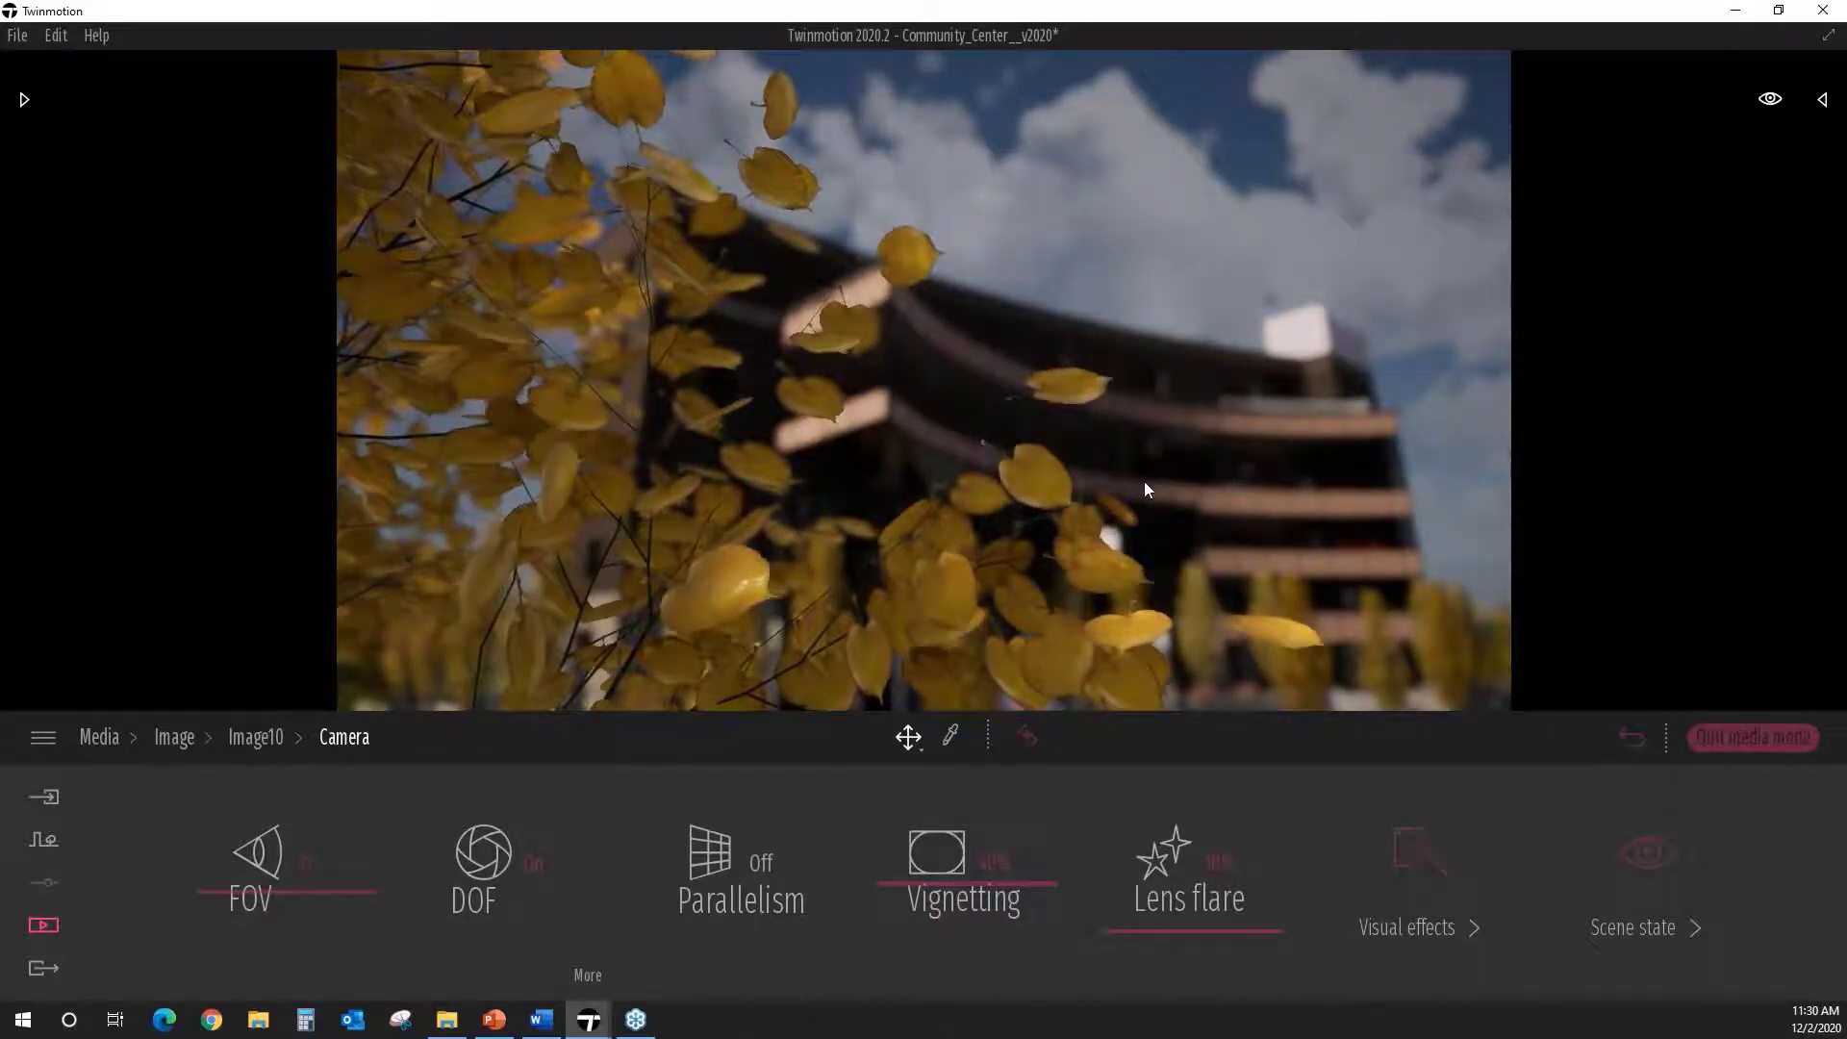
left_click(588, 976)
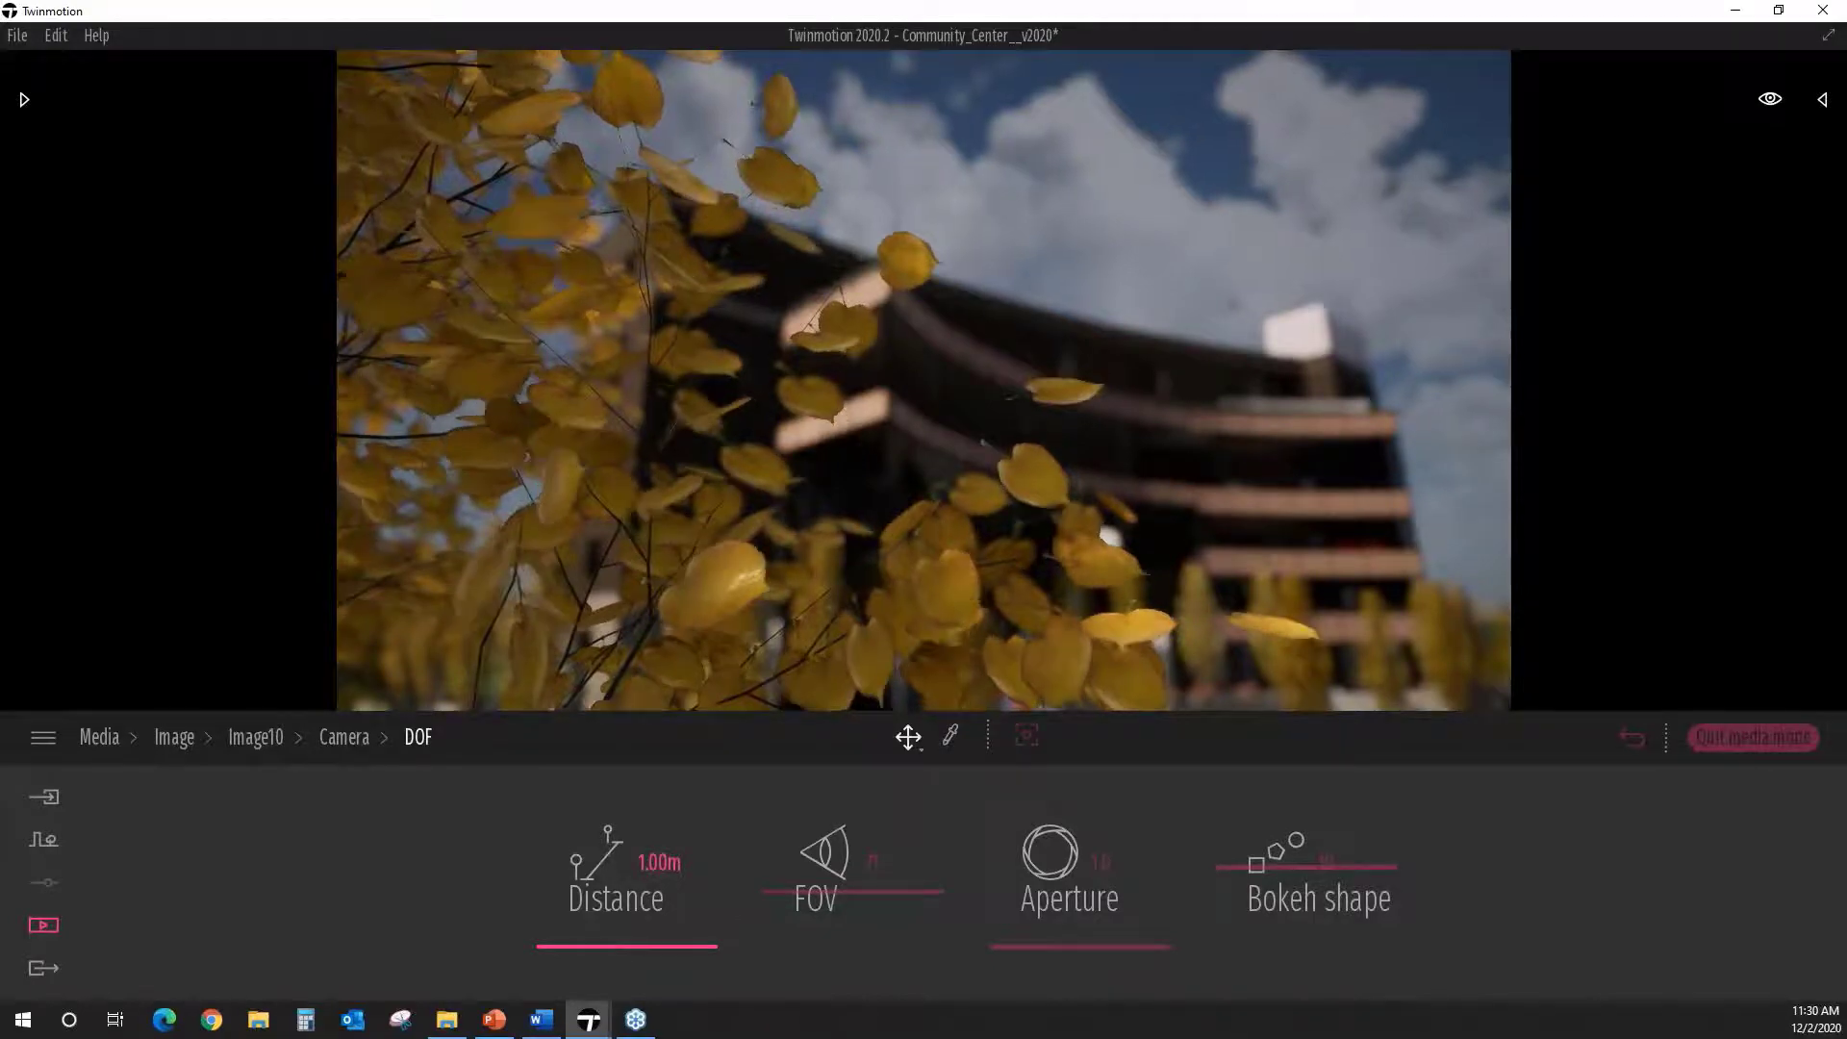
Step: Increase the depth-of-field distance to bring the building into focus, try an aperture of 2.5, and raise the distance to its maximum
left_click_drag(616, 945, 674, 944)
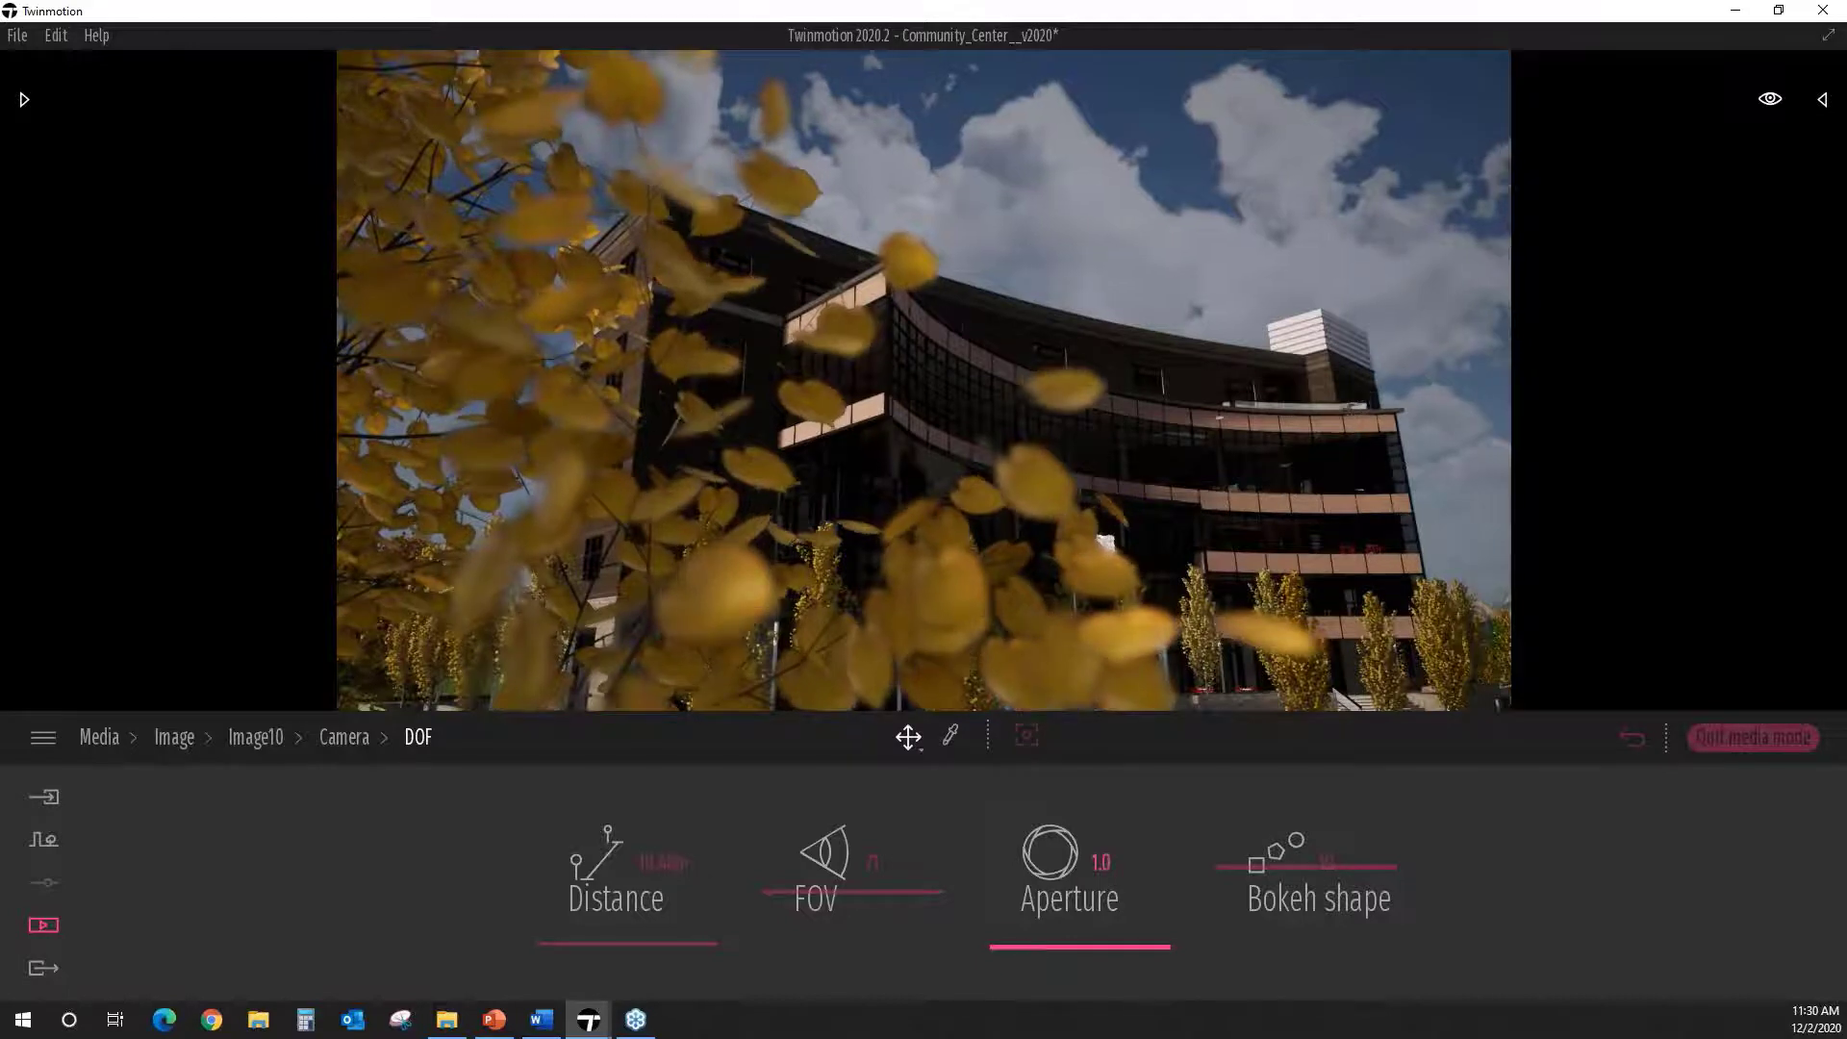
left_click_drag(1025, 947, 1030, 989)
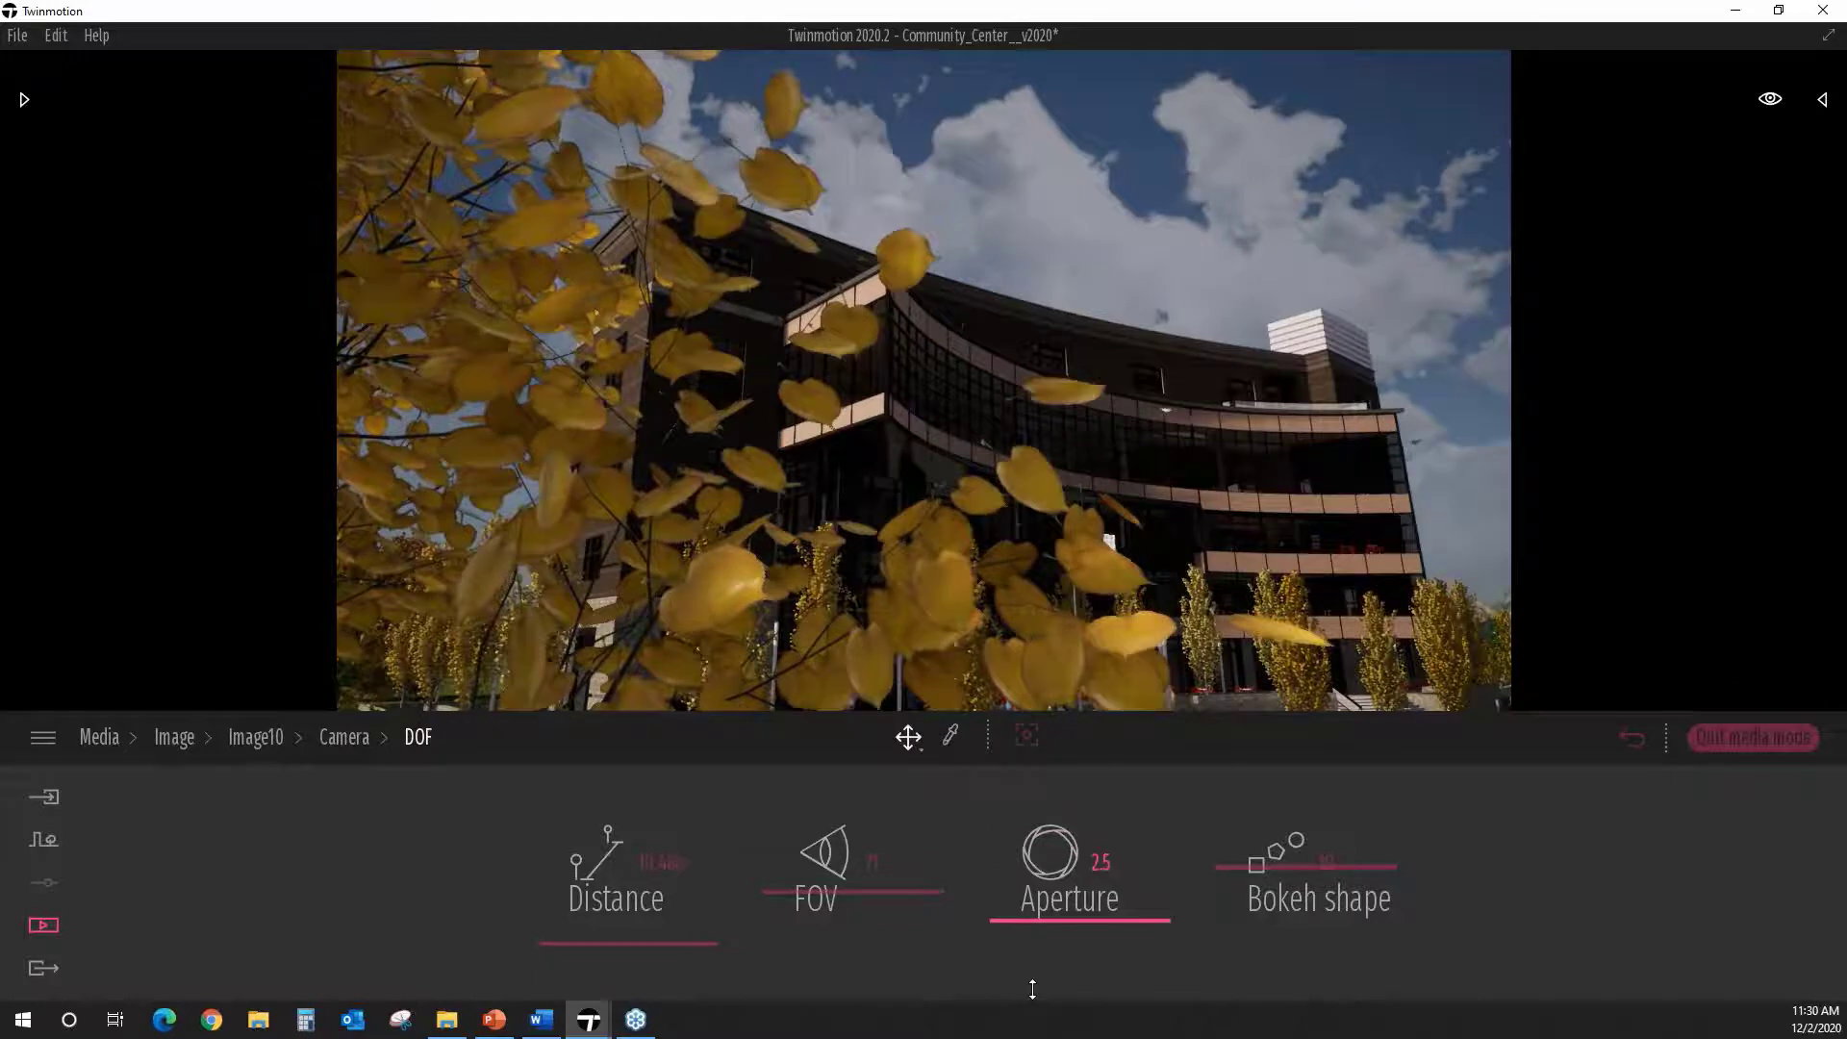
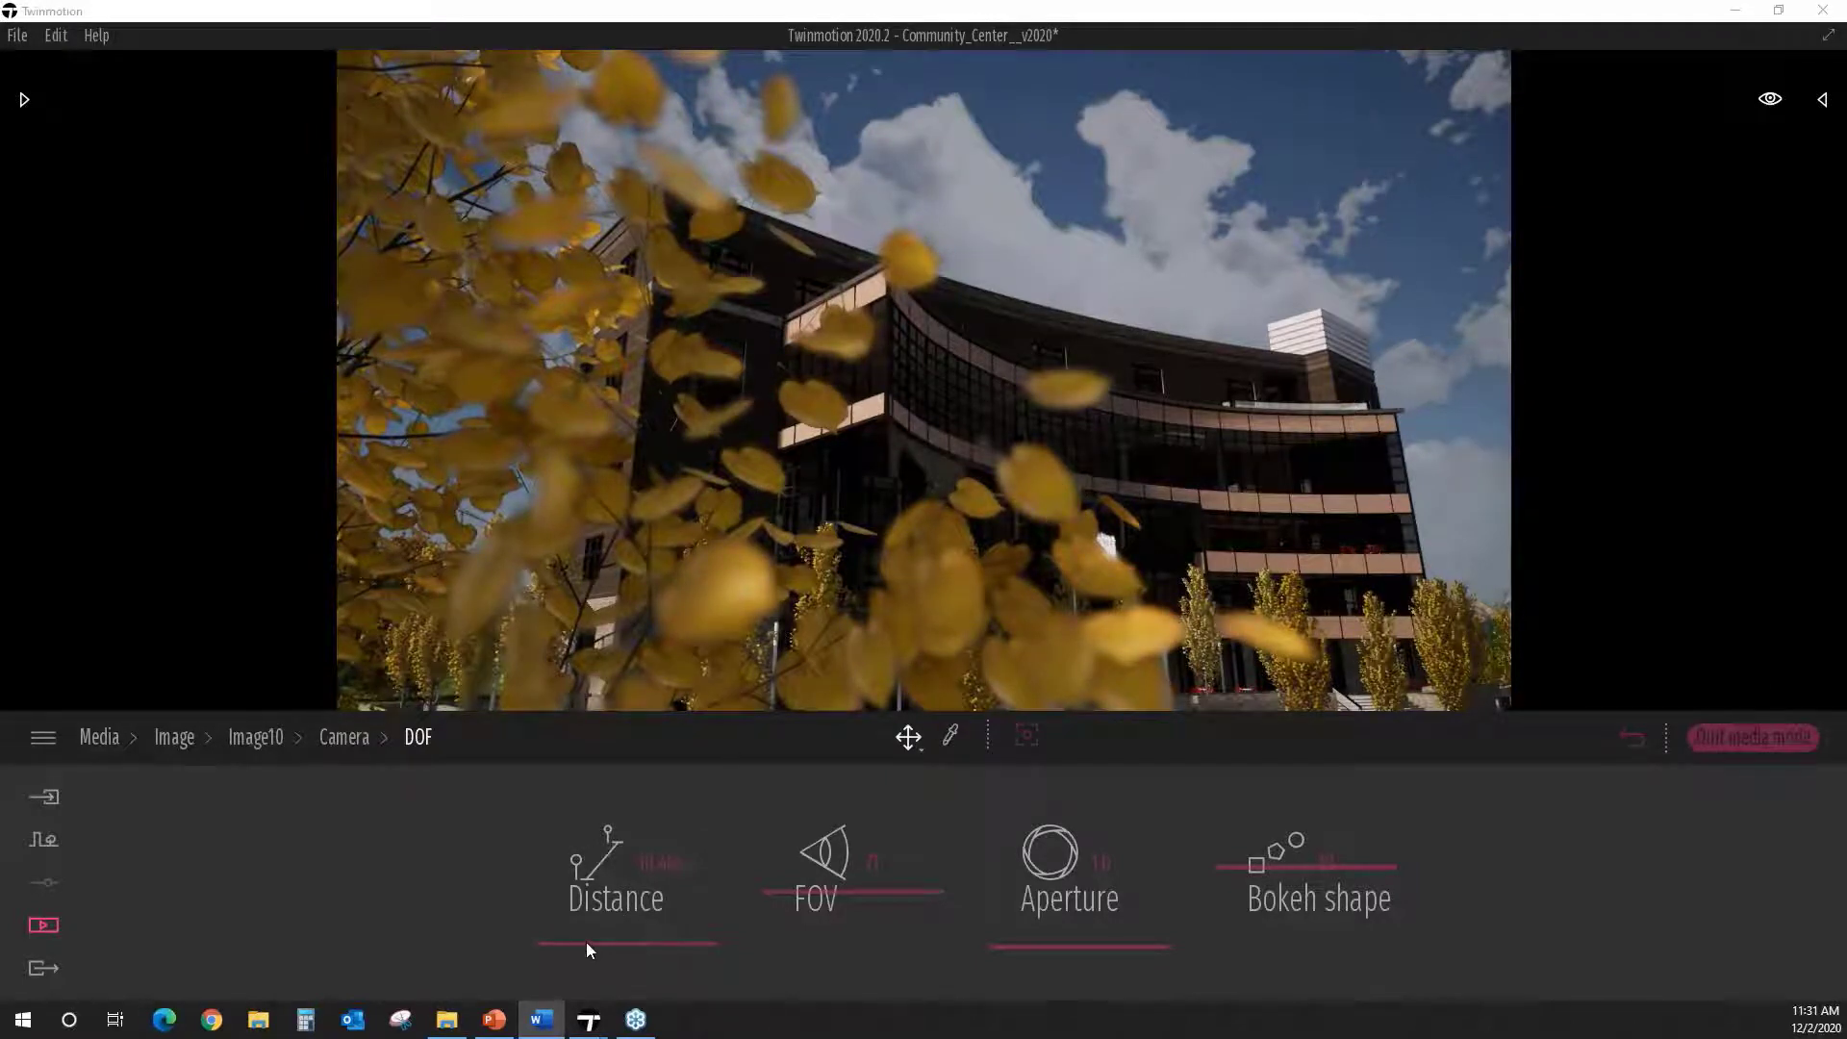
left_click_drag(581, 941, 582, 771)
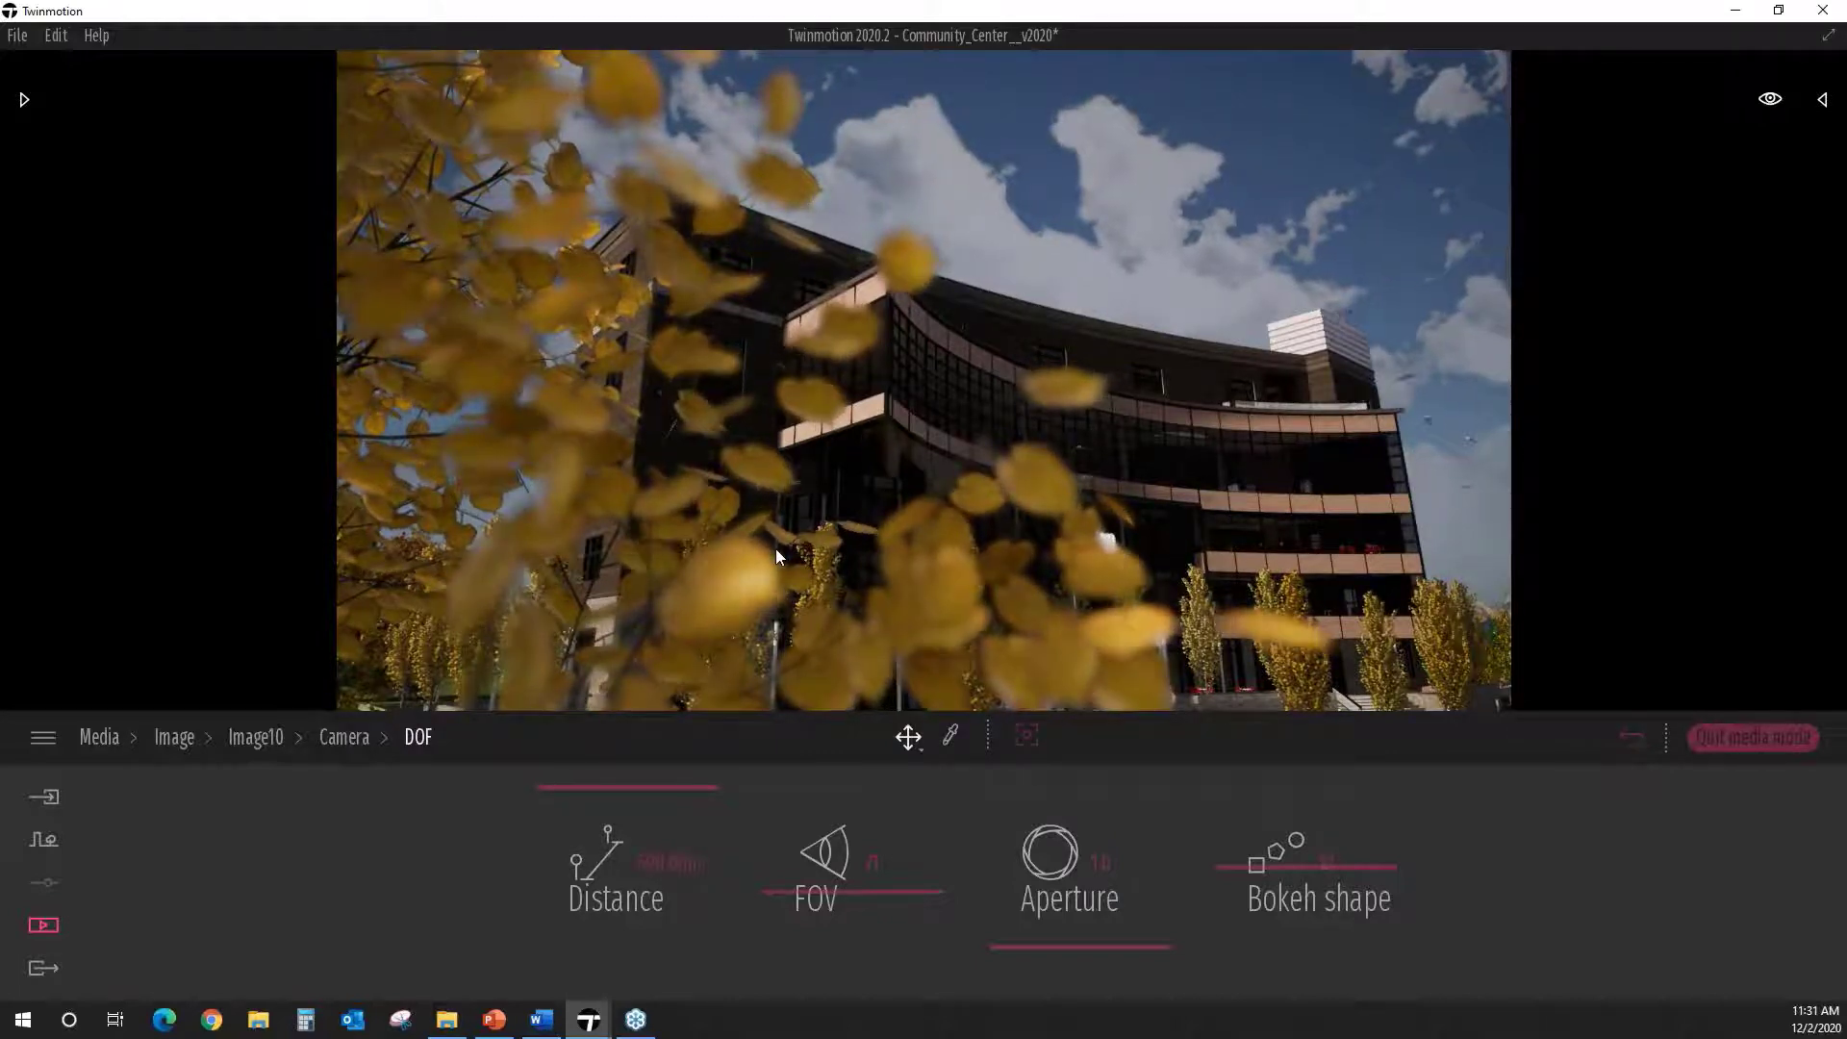
Step: Quit media mode, frame the whole building from its corner with the surrounding trees, and create a new video from this view
left_click(1707, 737)
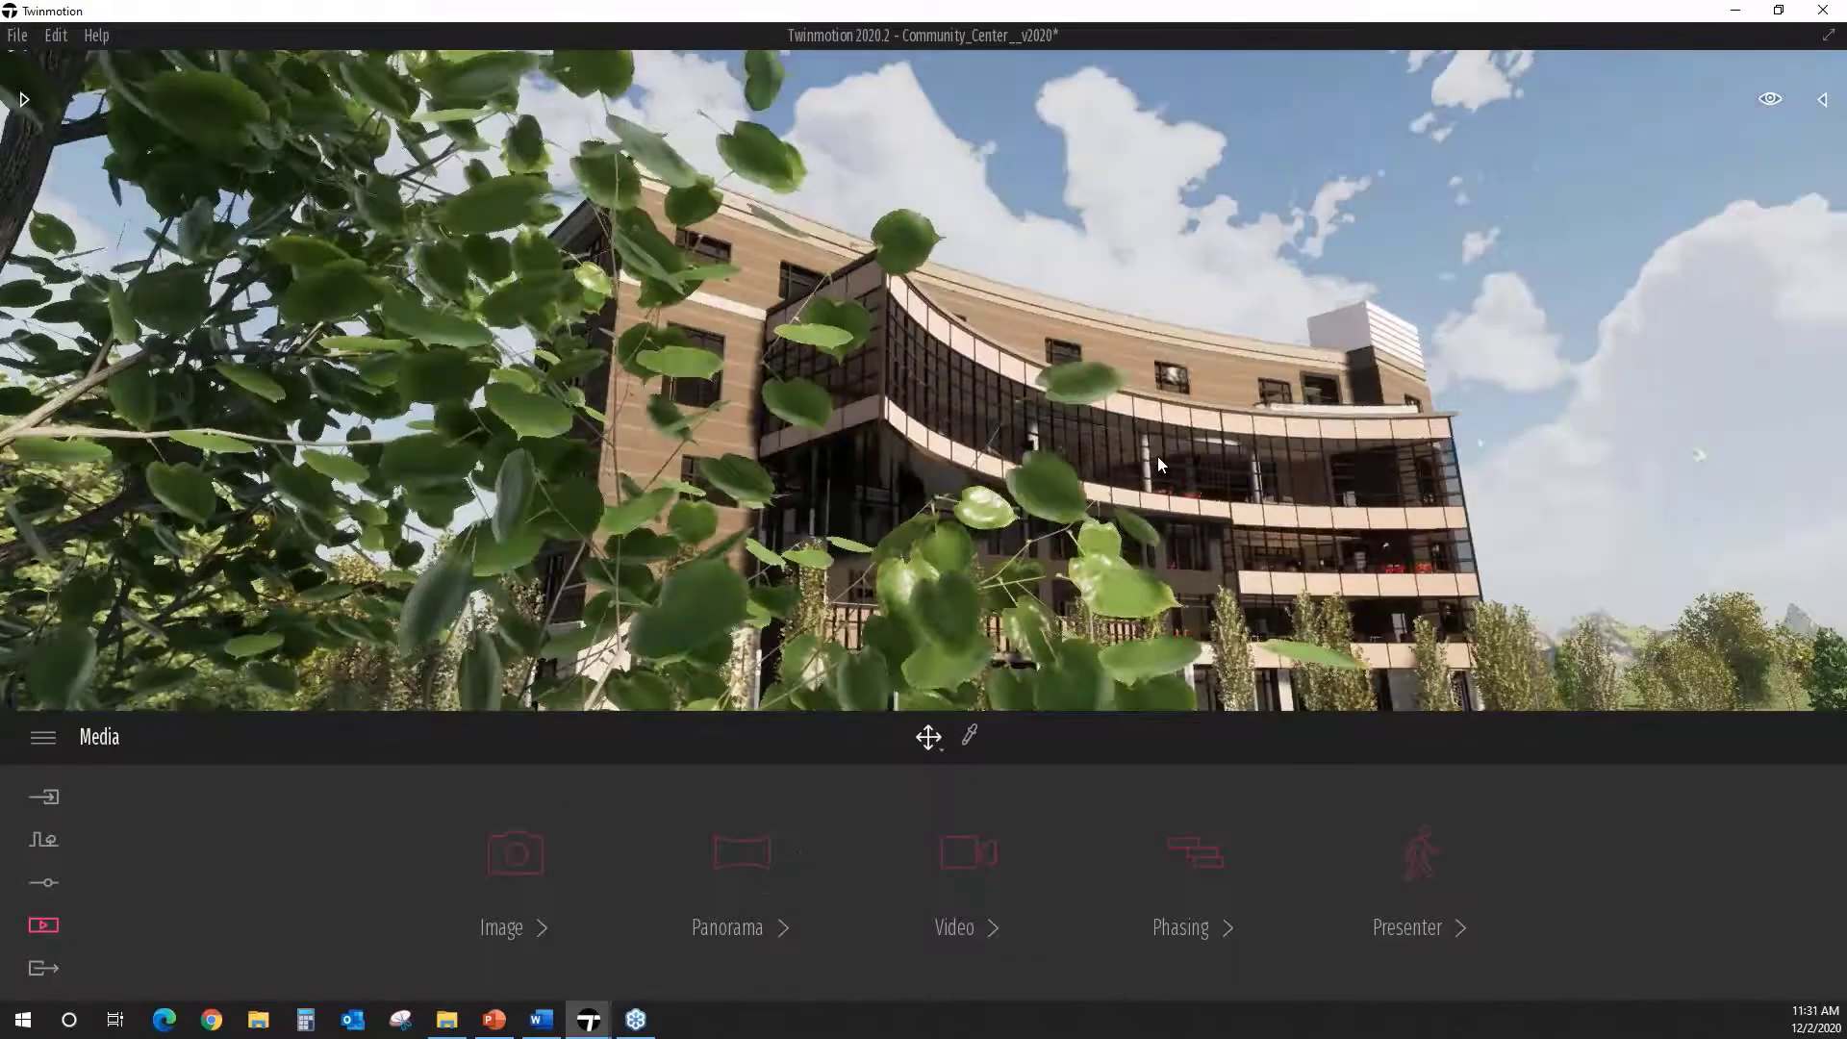
scroll(1020, 408, "down", 3)
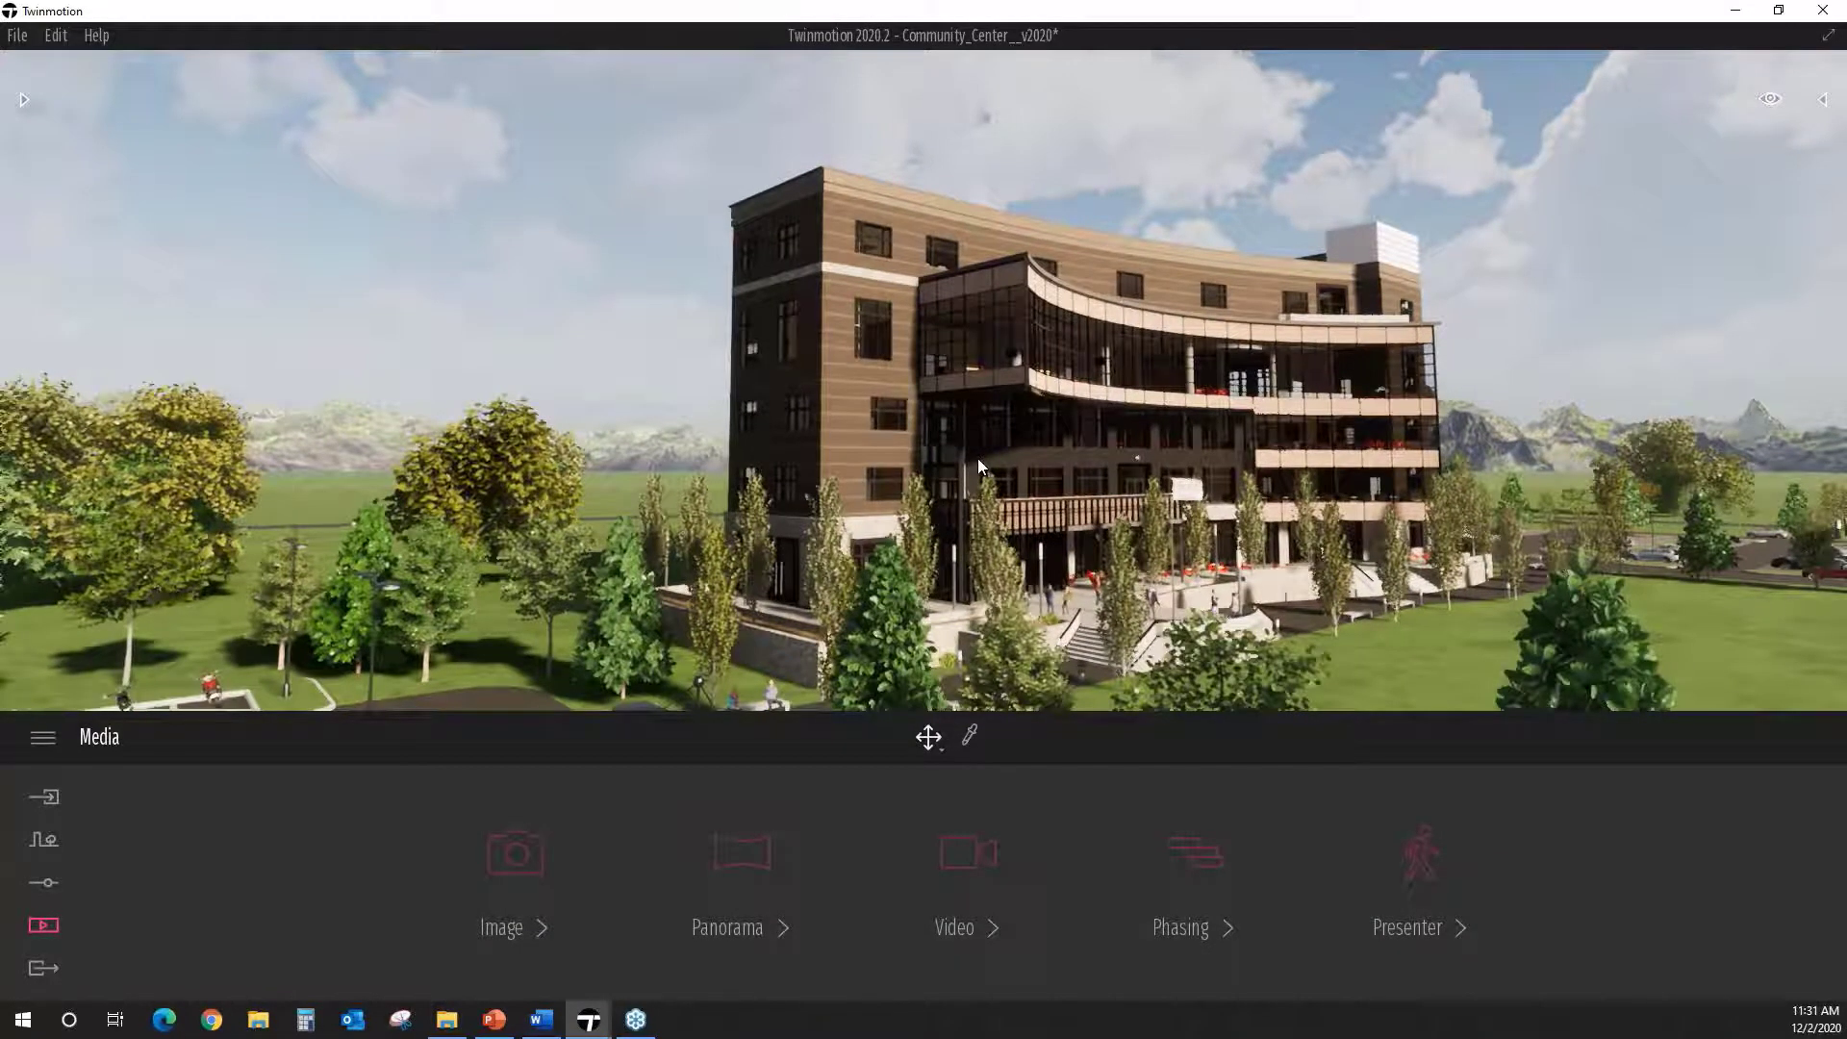
right_click_drag(924, 380, 1063, 430)
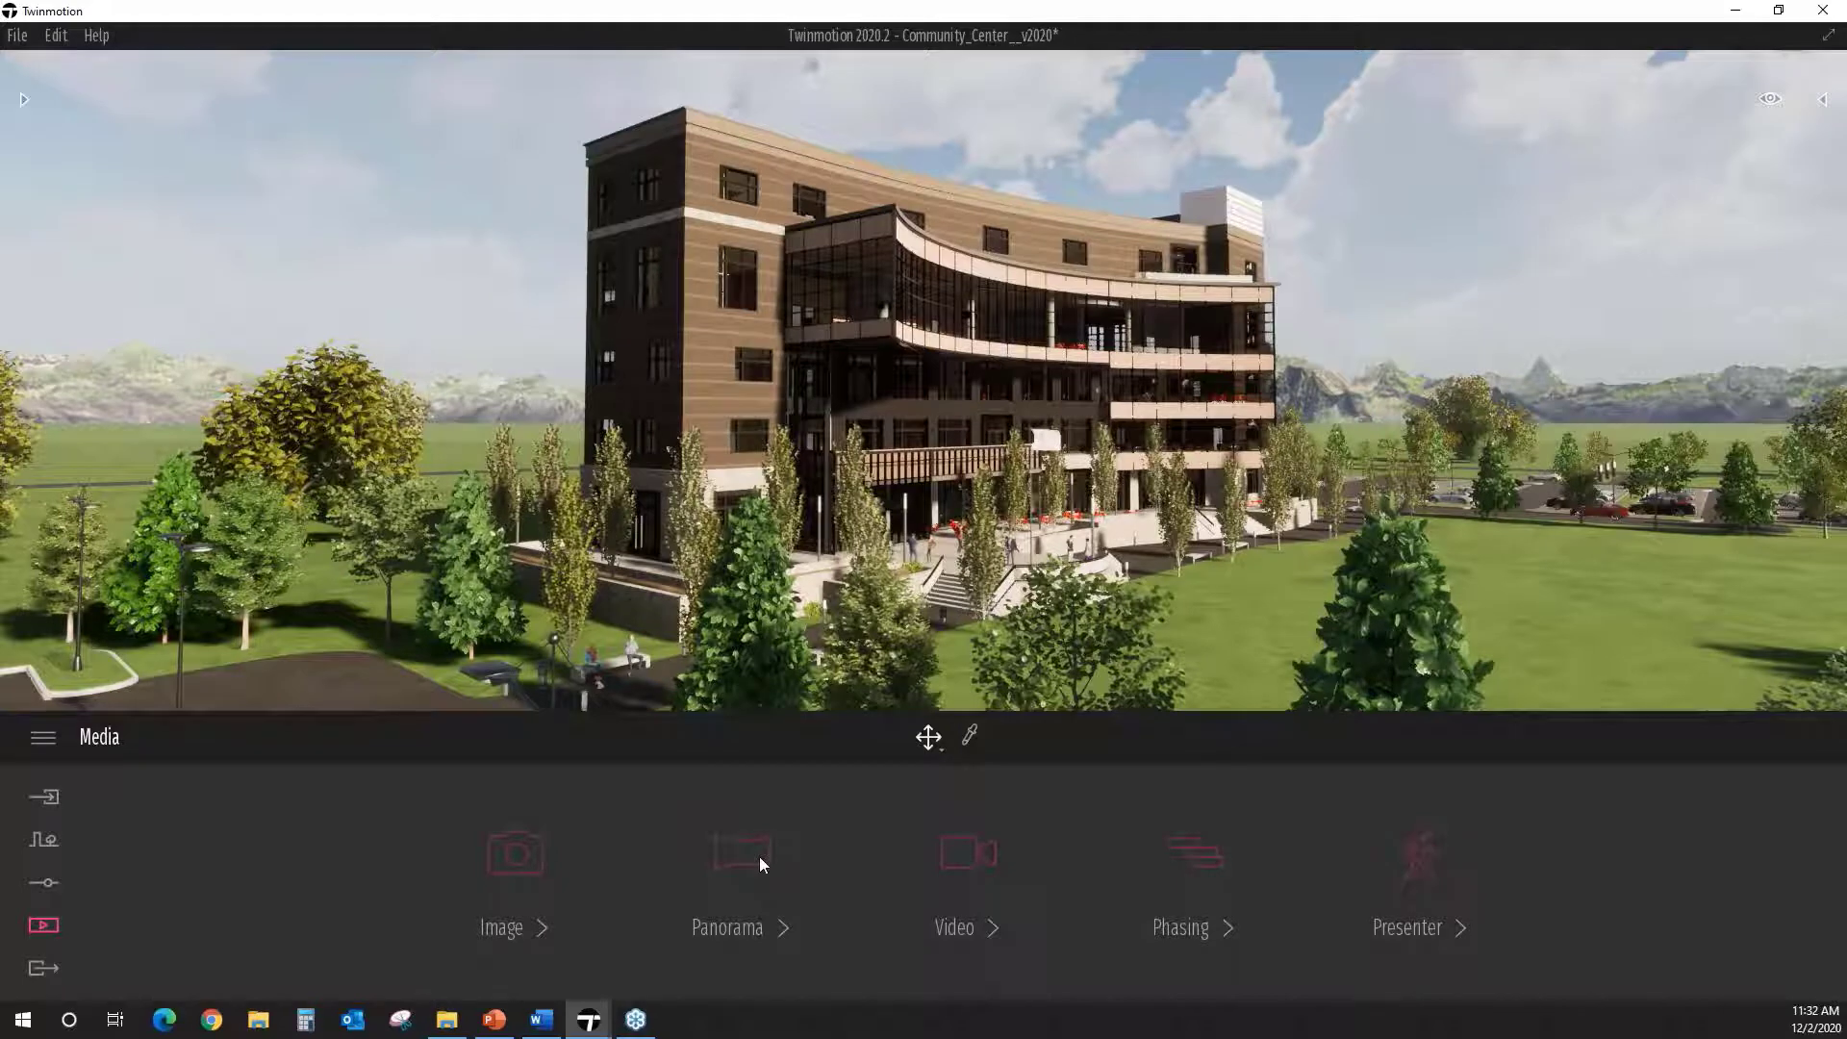
left_click(974, 855)
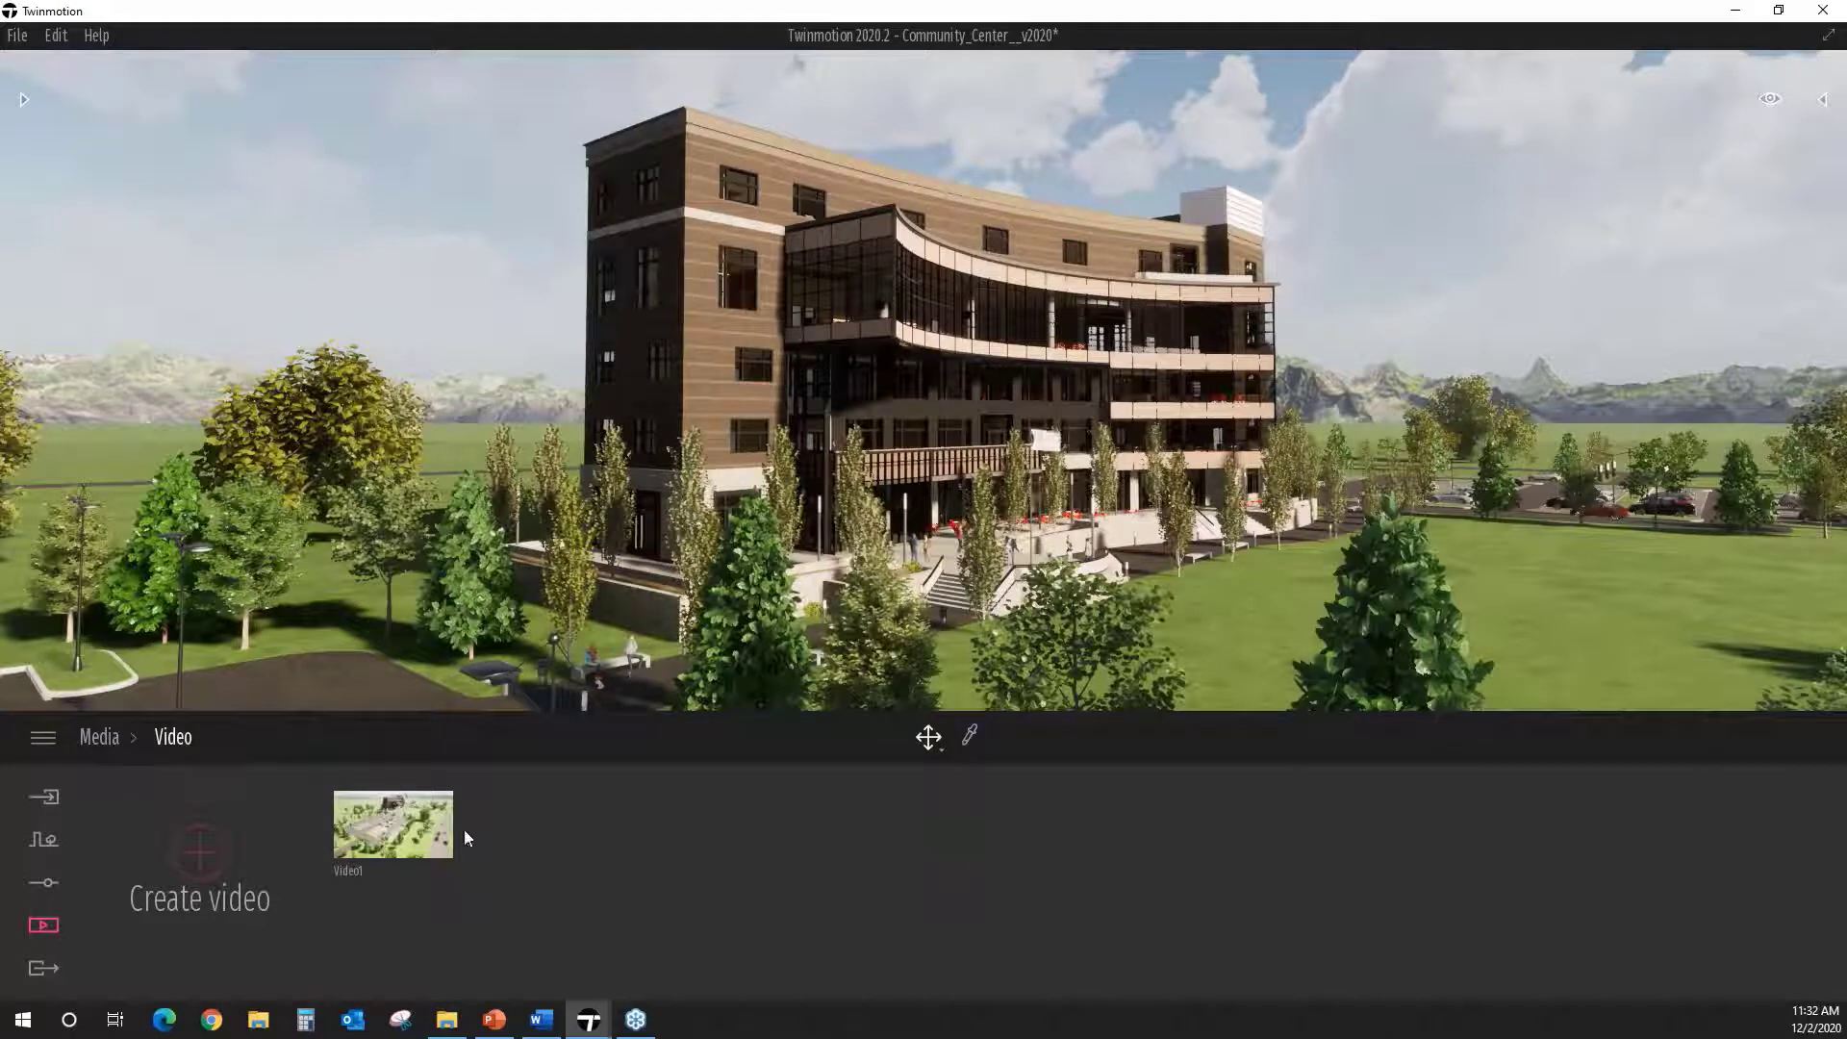
left_click(200, 871)
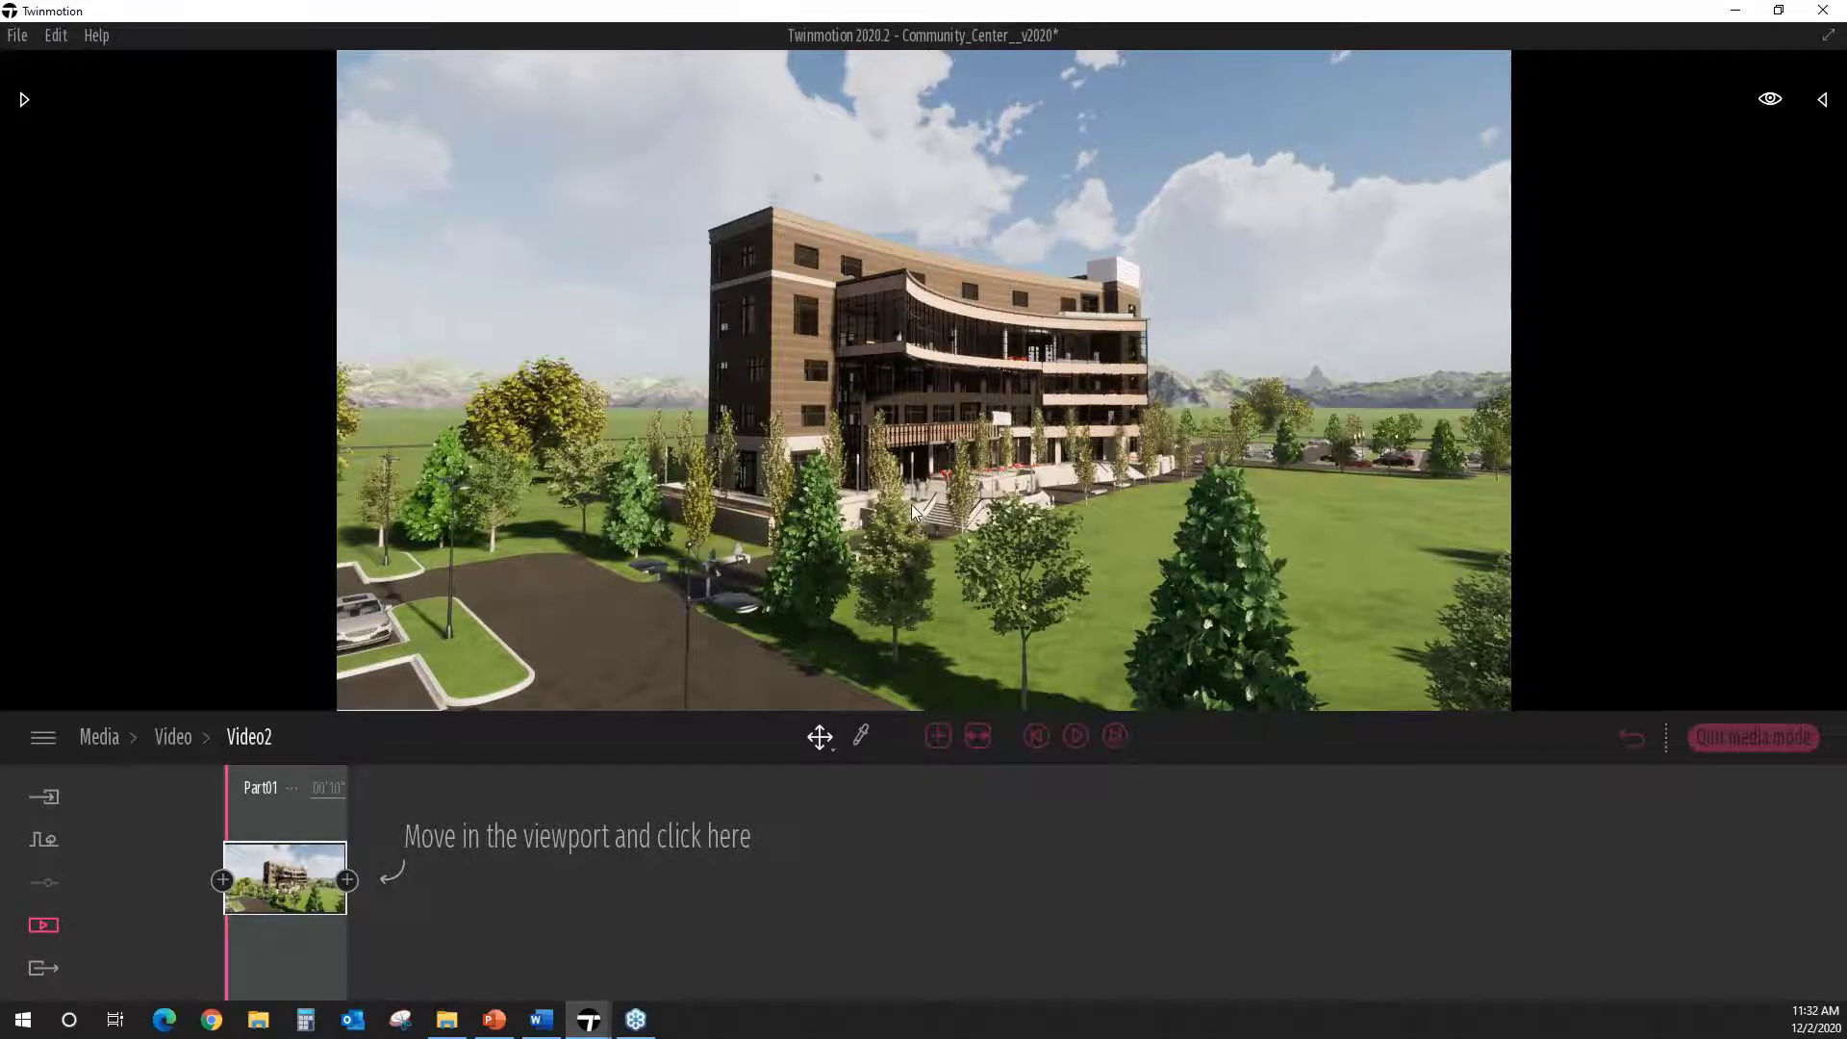
scroll(862, 568, "up", 3)
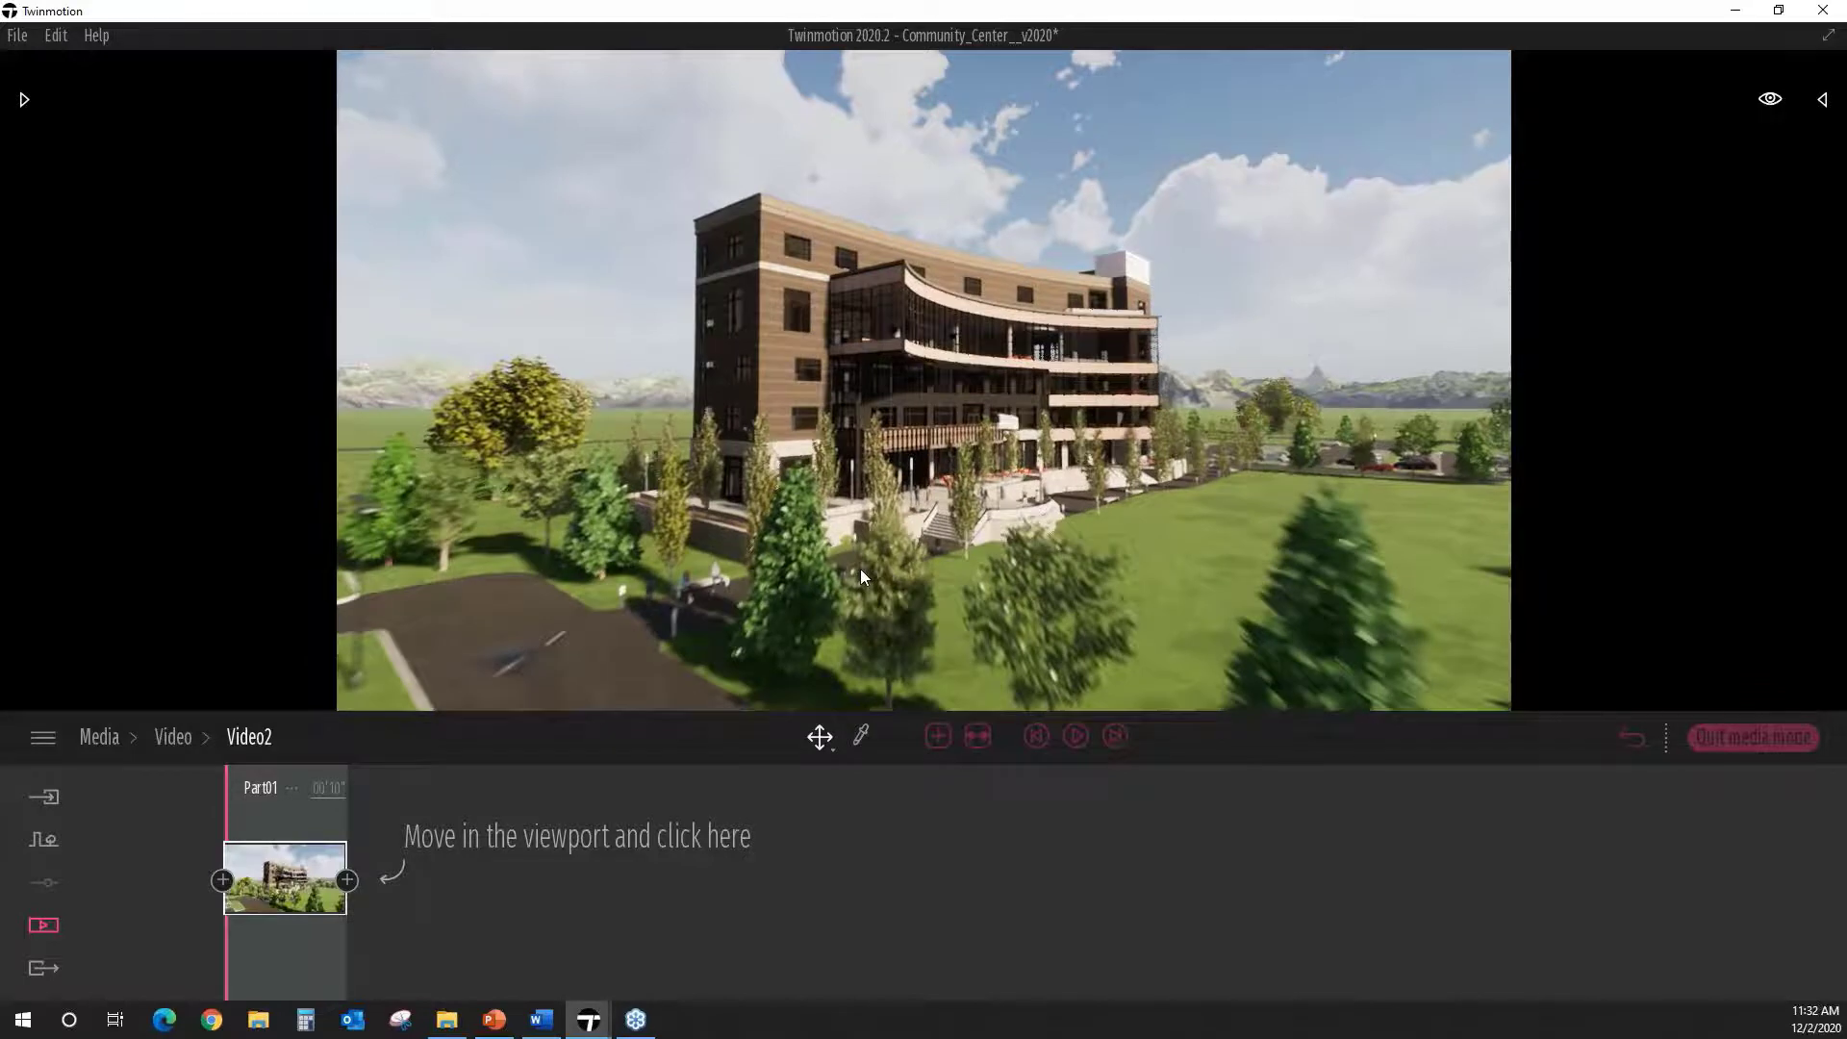
scroll(855, 568, "up", 2)
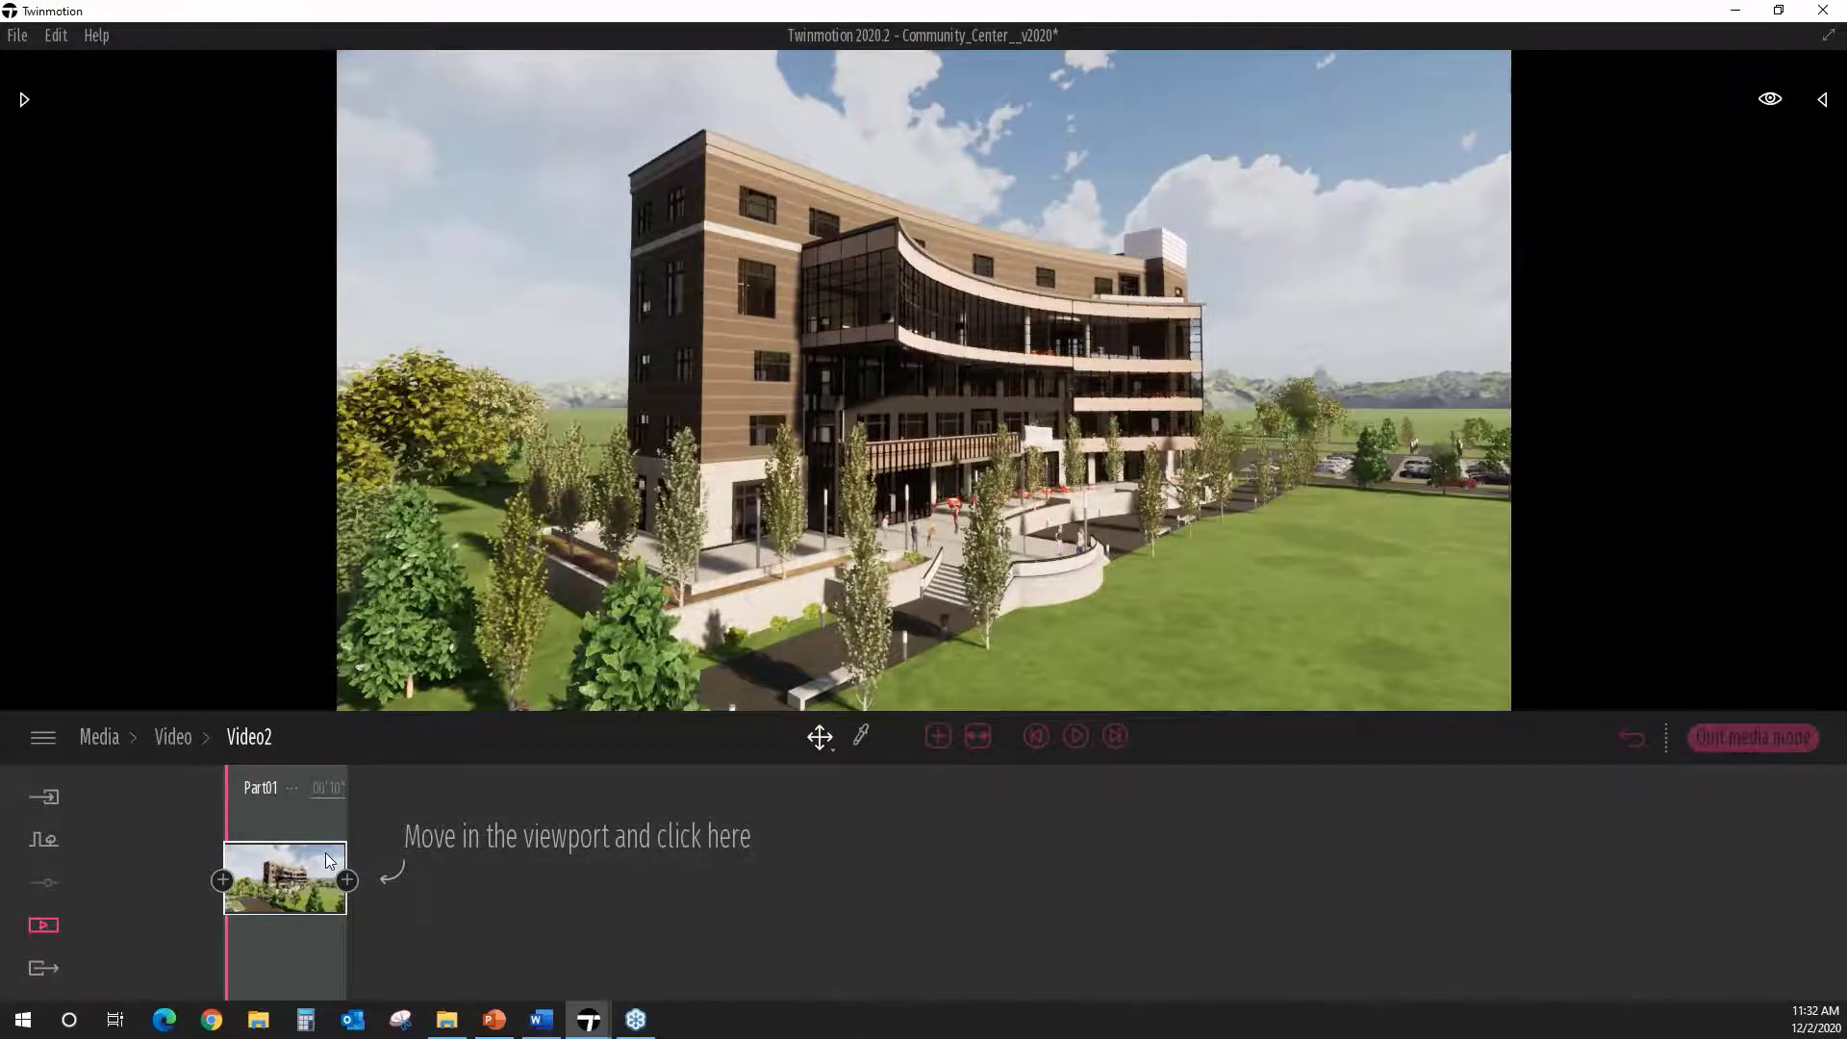
left_click(294, 814)
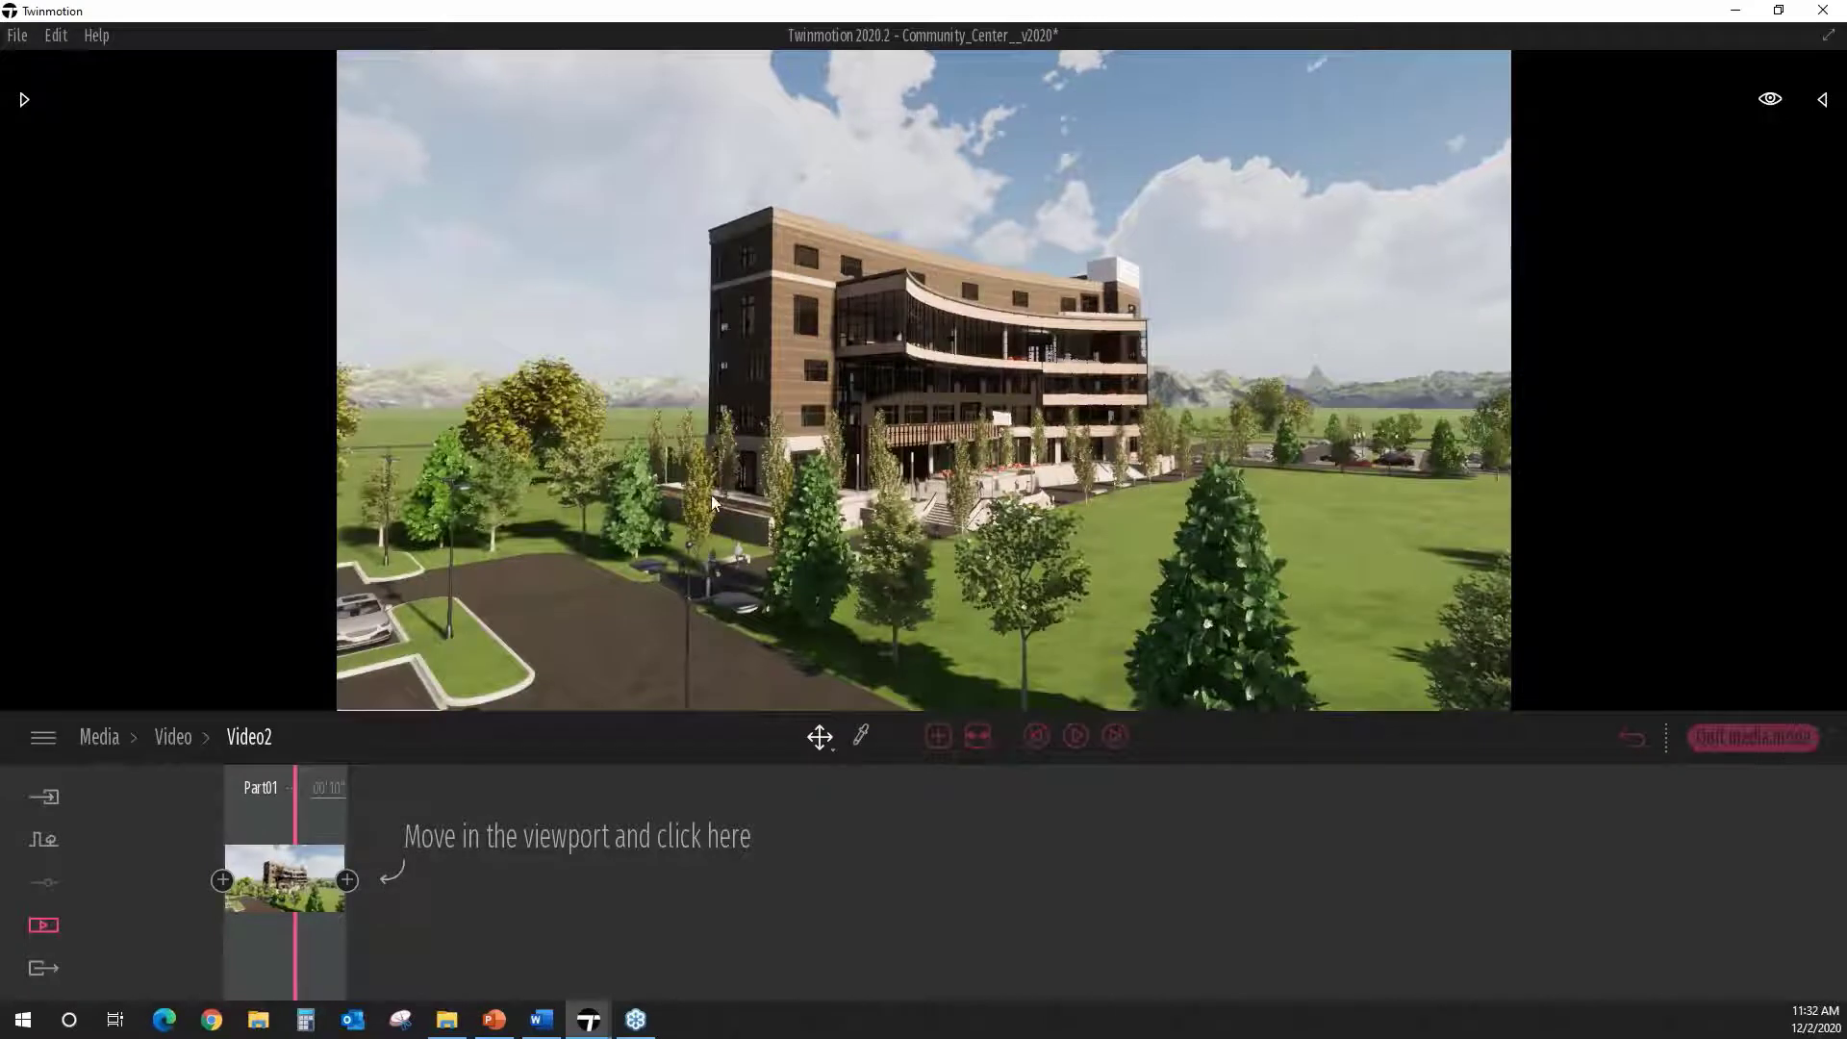
Step: Move around to face the building's front and stair tower across the lawn, add that view as Part01's second keyframe, and play the video
middle_click_drag(972, 563, 817, 562)
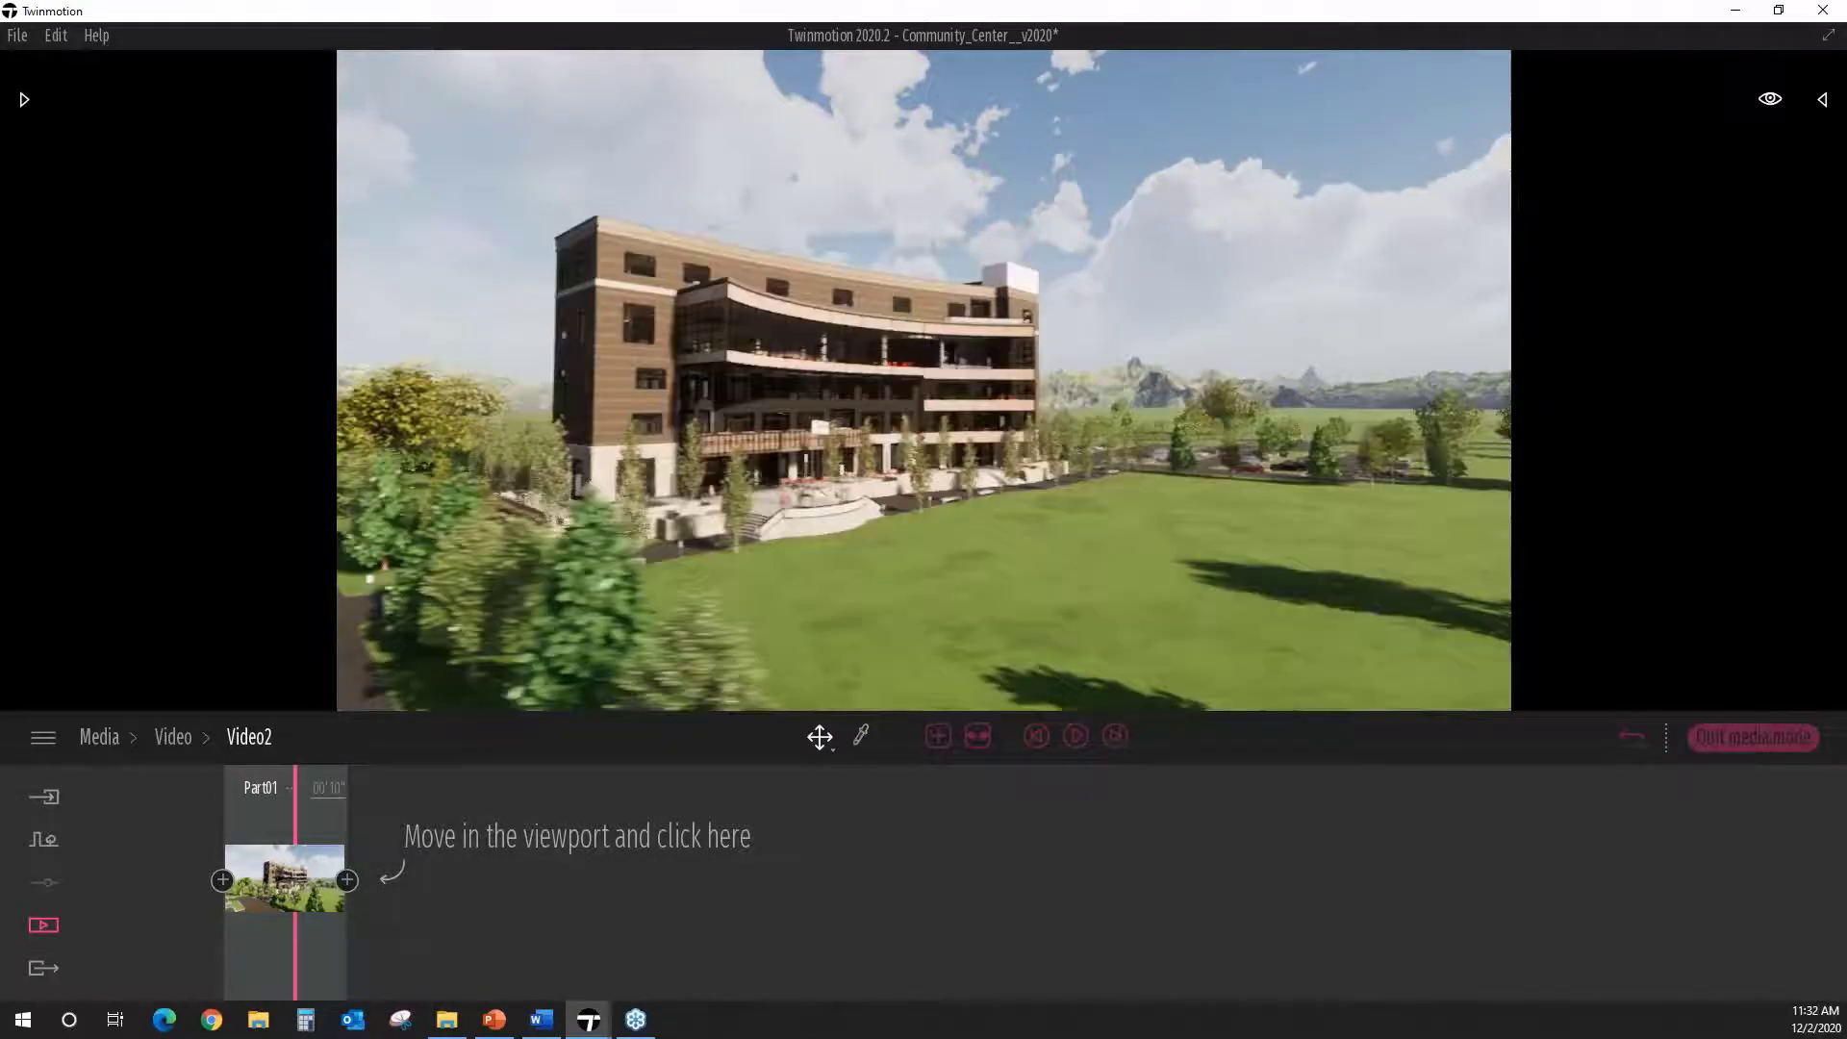
right_click_drag(818, 563, 688, 593)
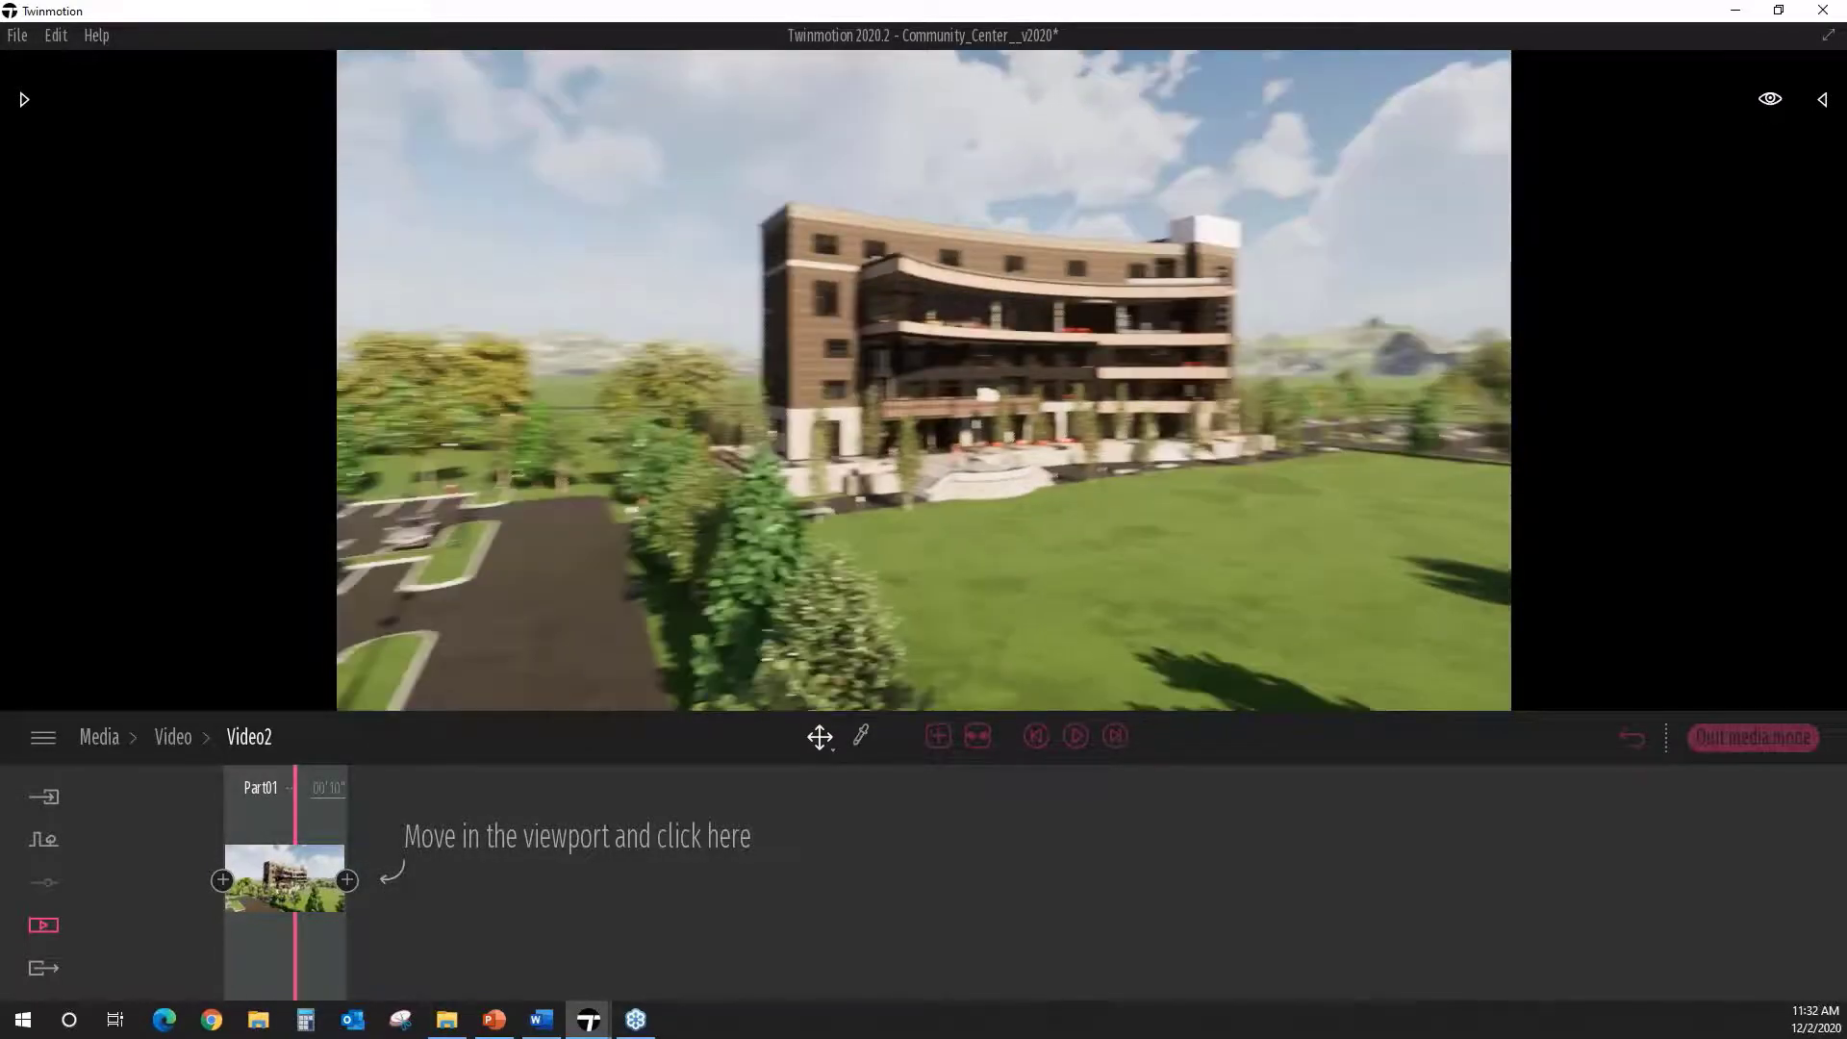
key("d")
right_click_drag(1375, 523, 1309, 523)
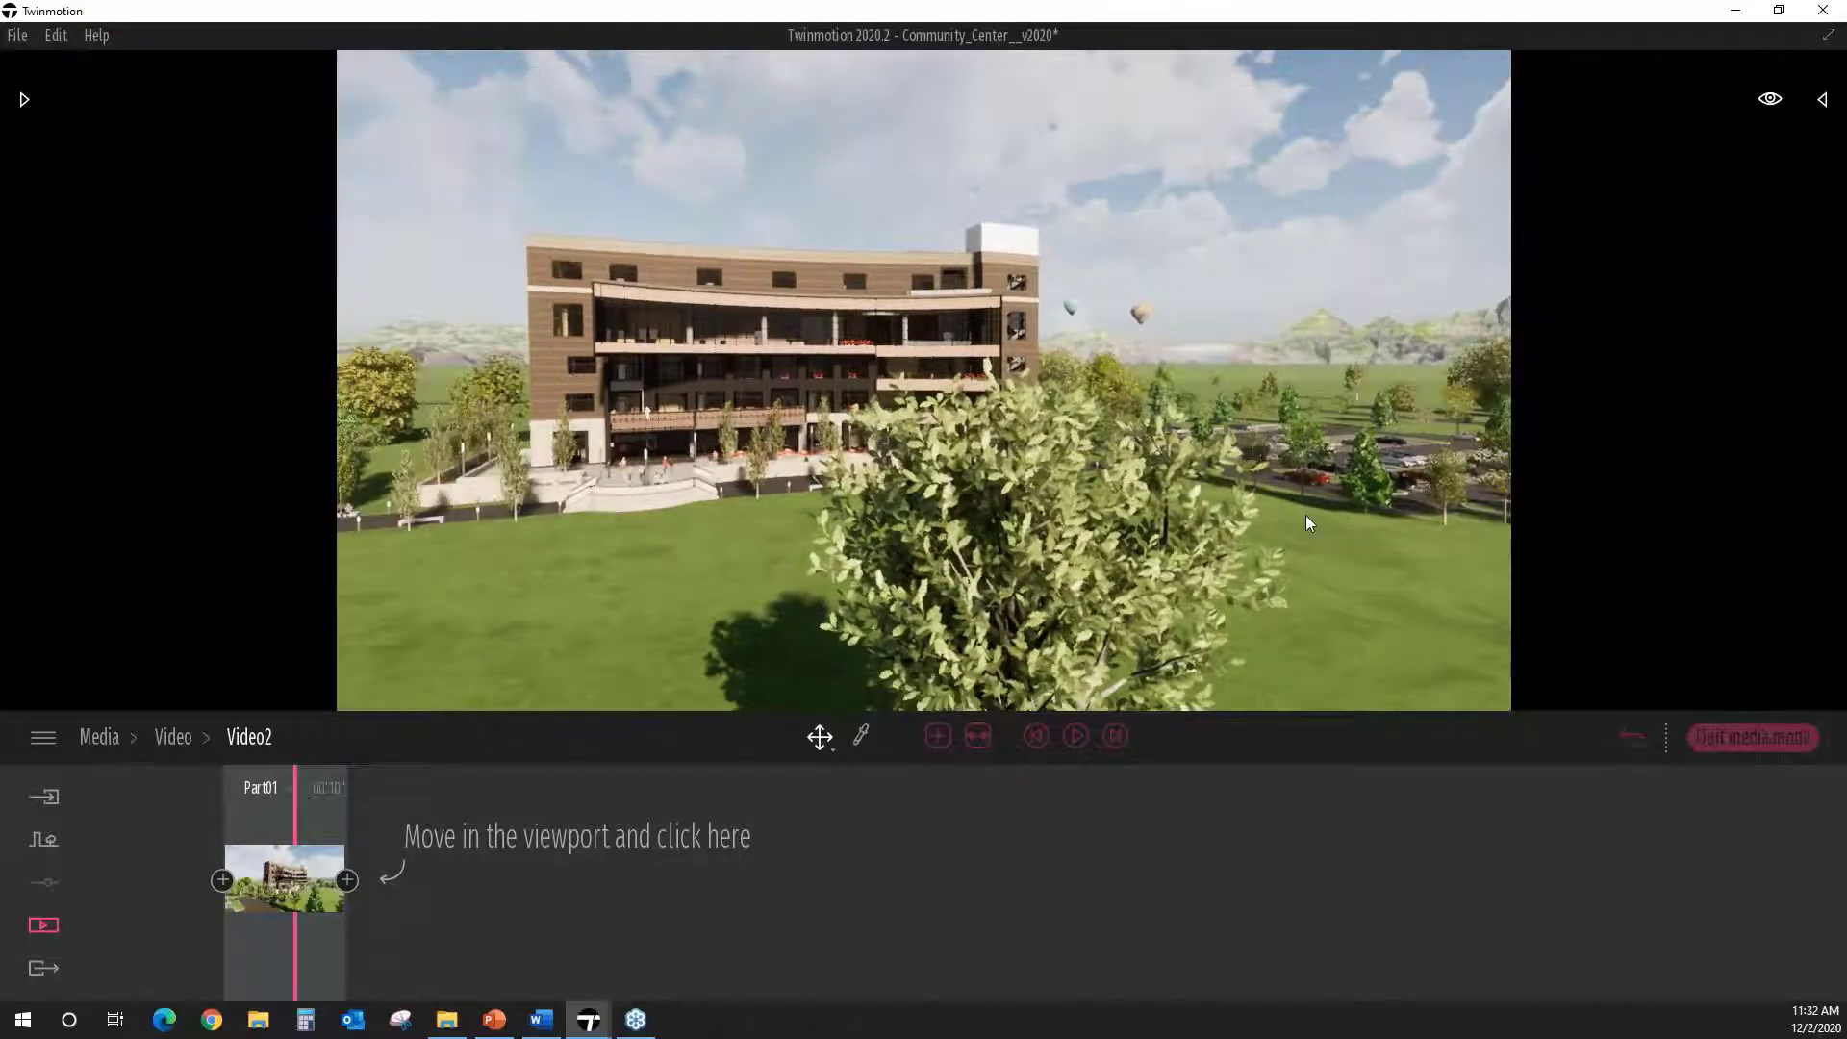
key("e")
key("d")
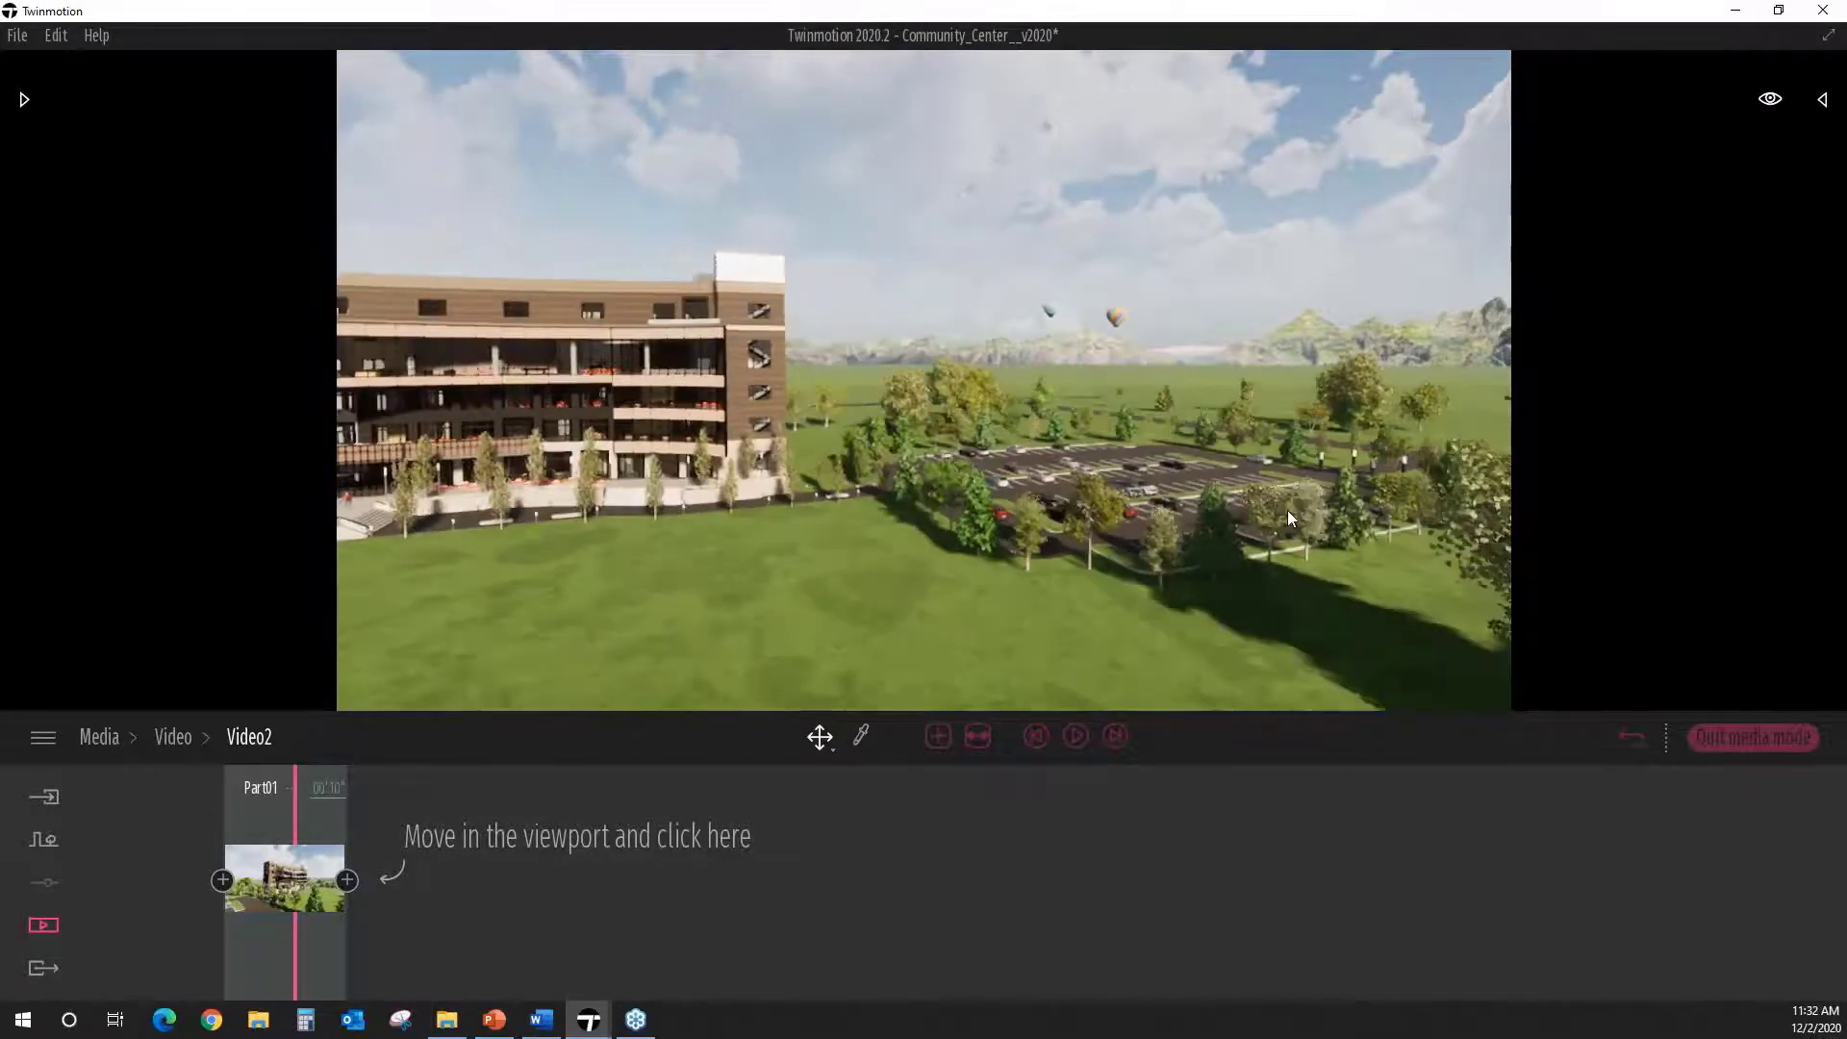
right_click_drag(1290, 520, 1158, 542)
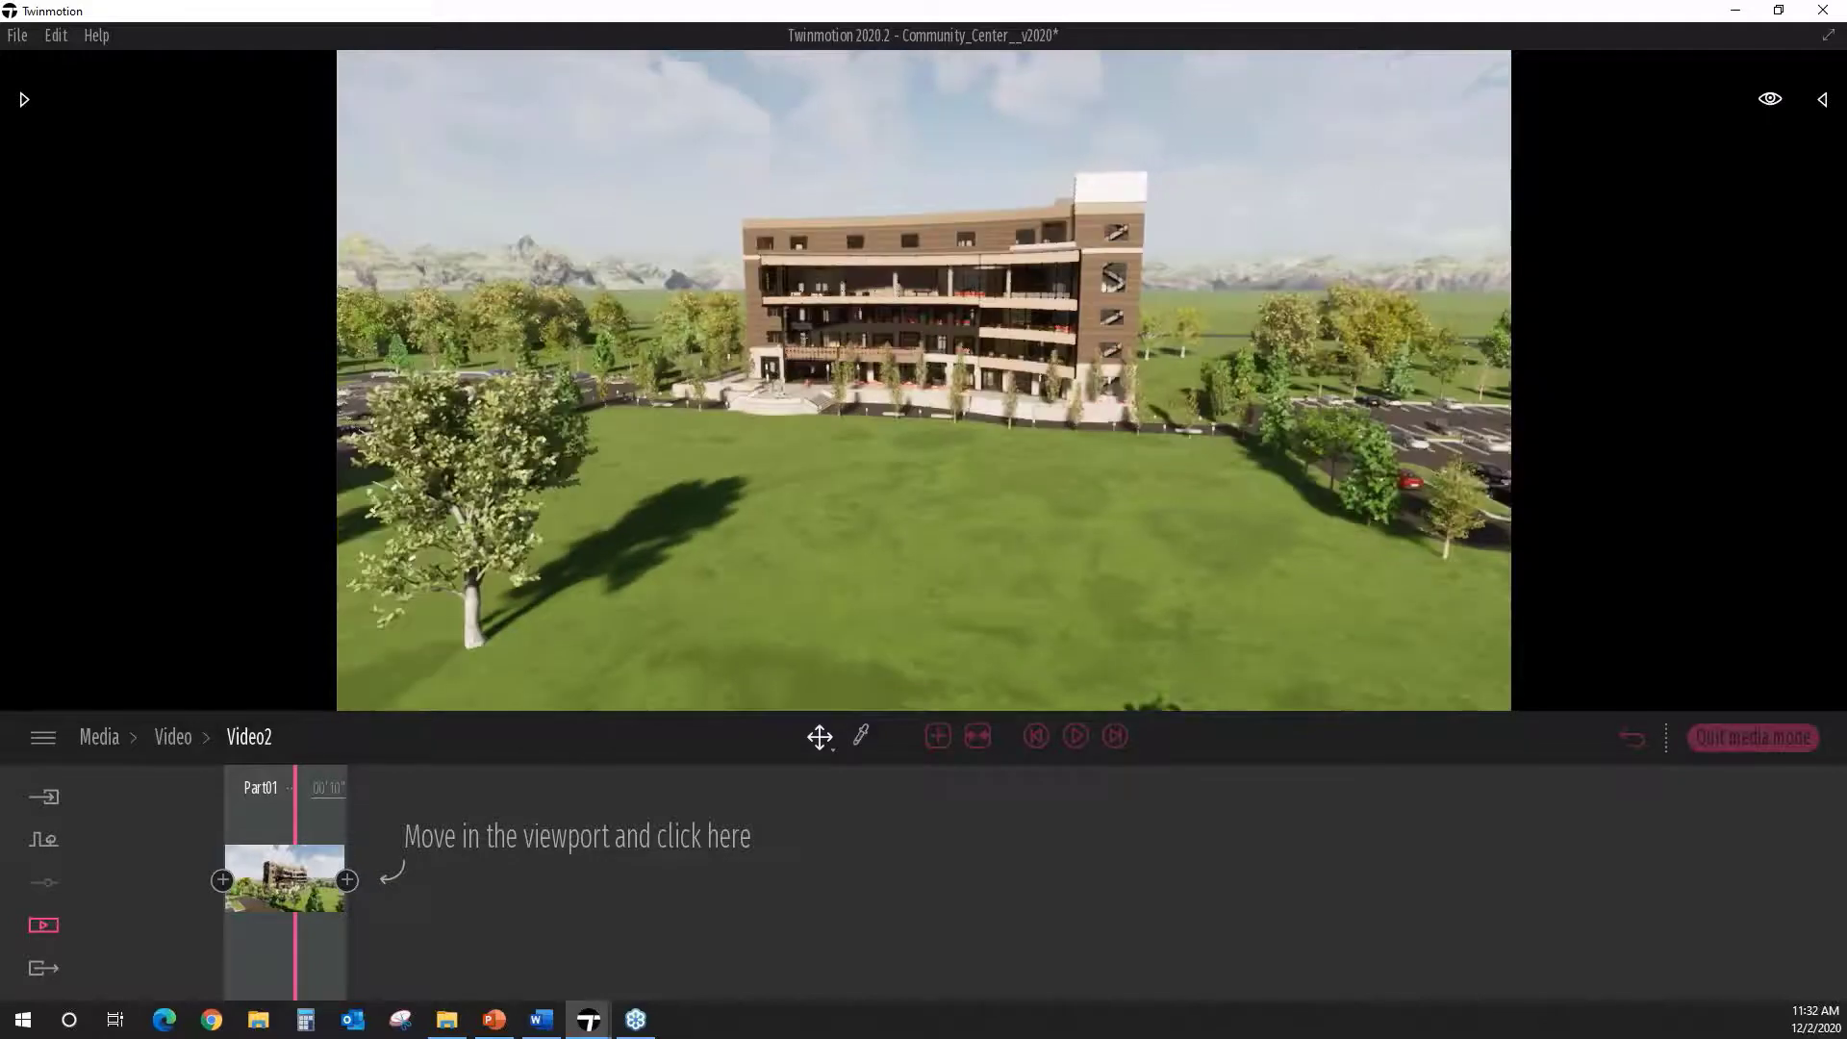
key("d")
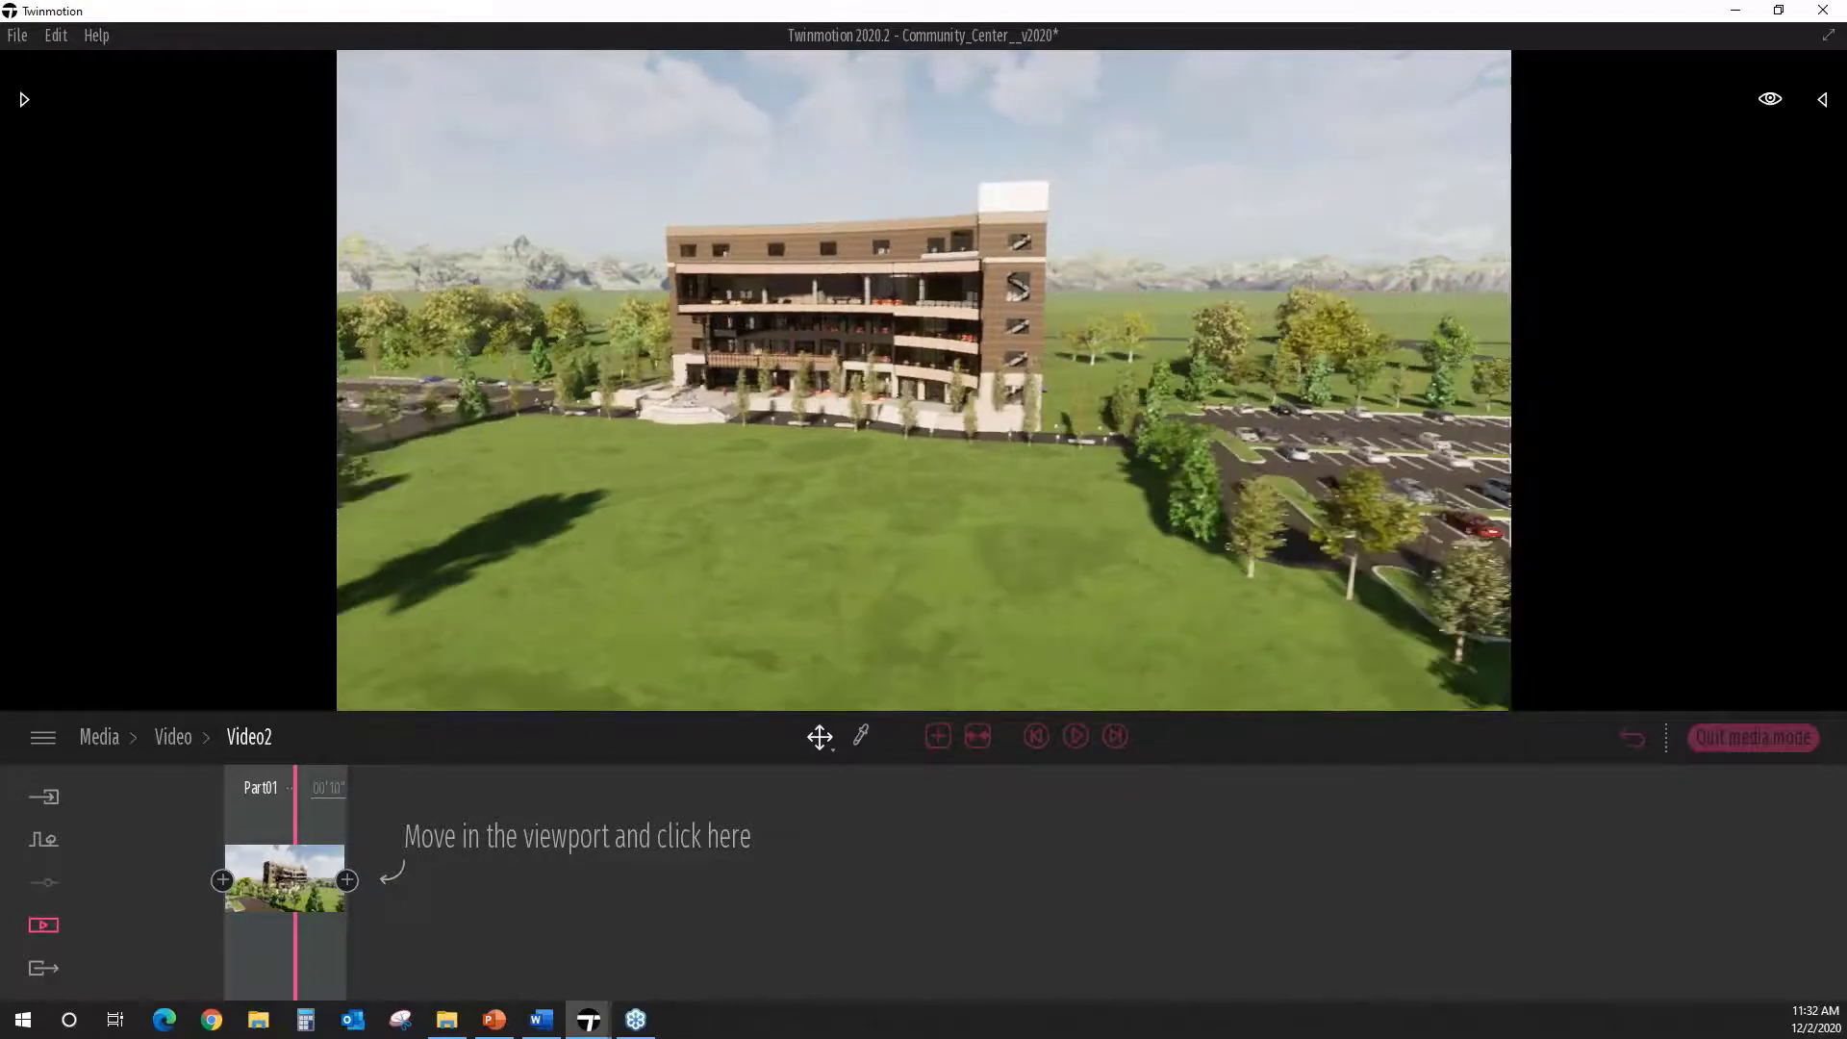
key("w")
key("w")
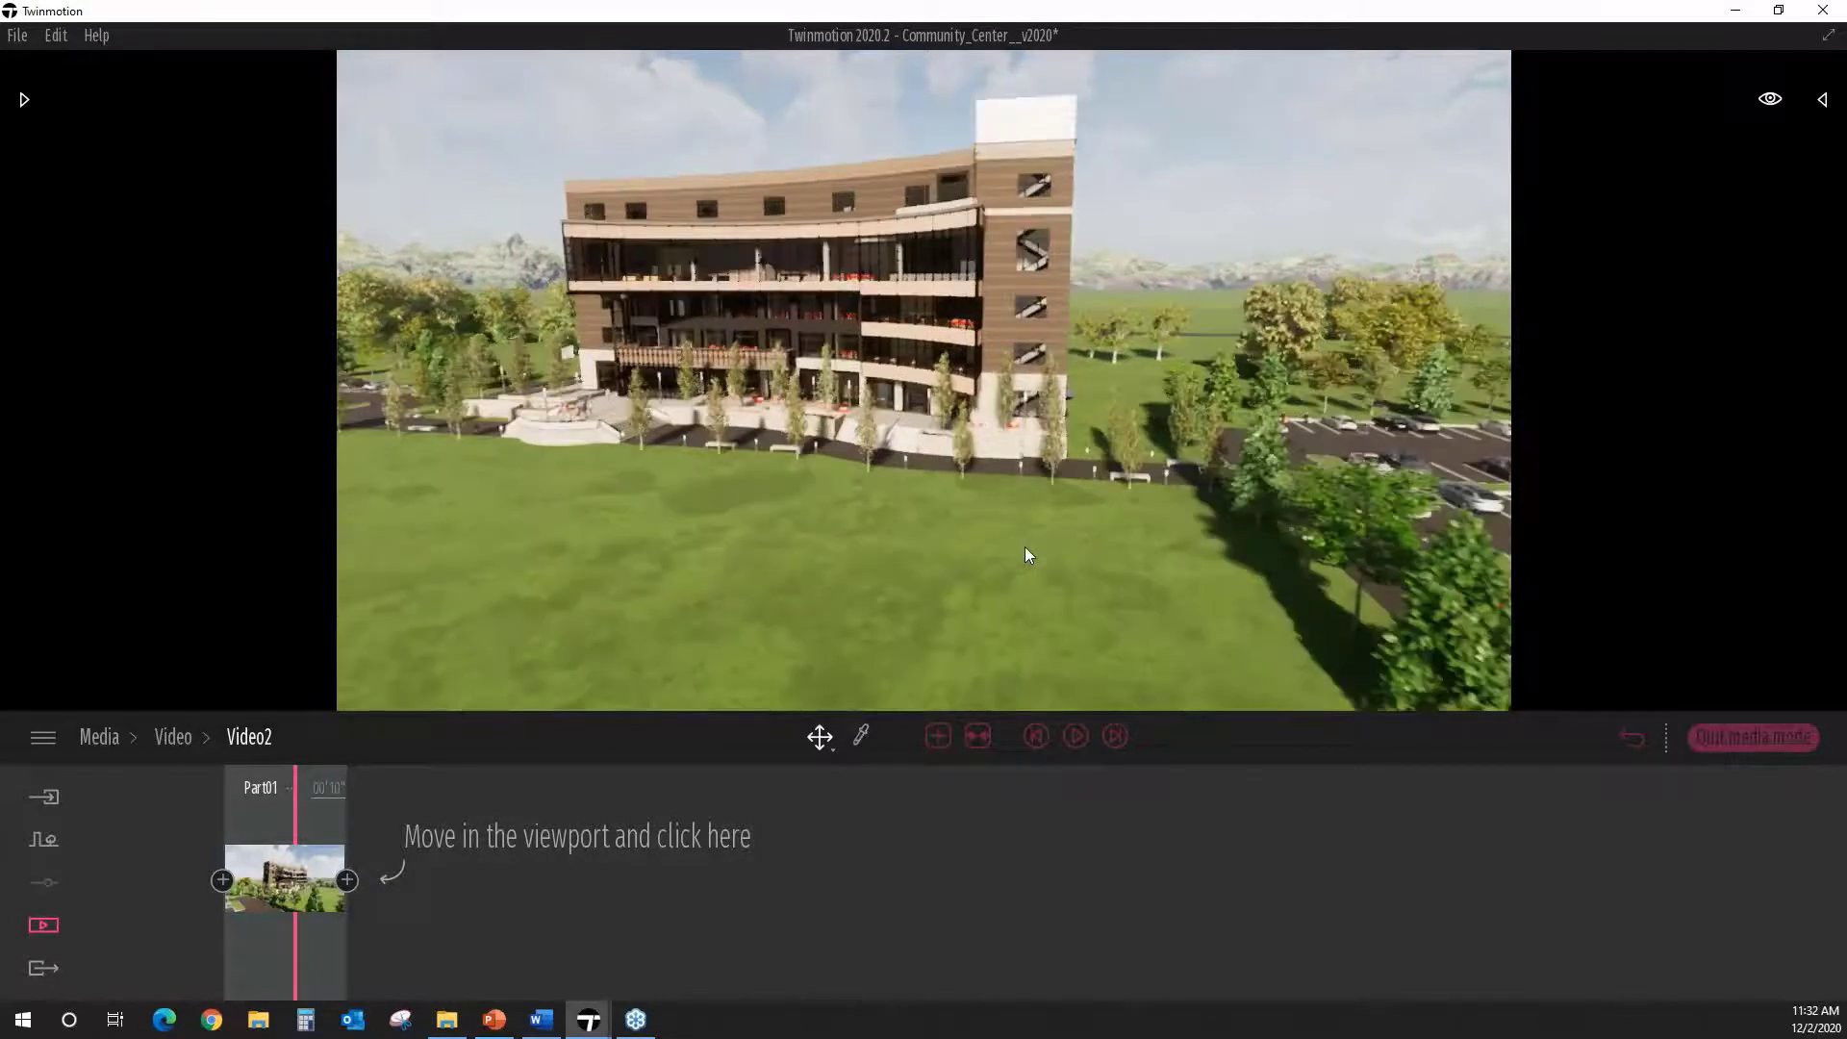
key("w")
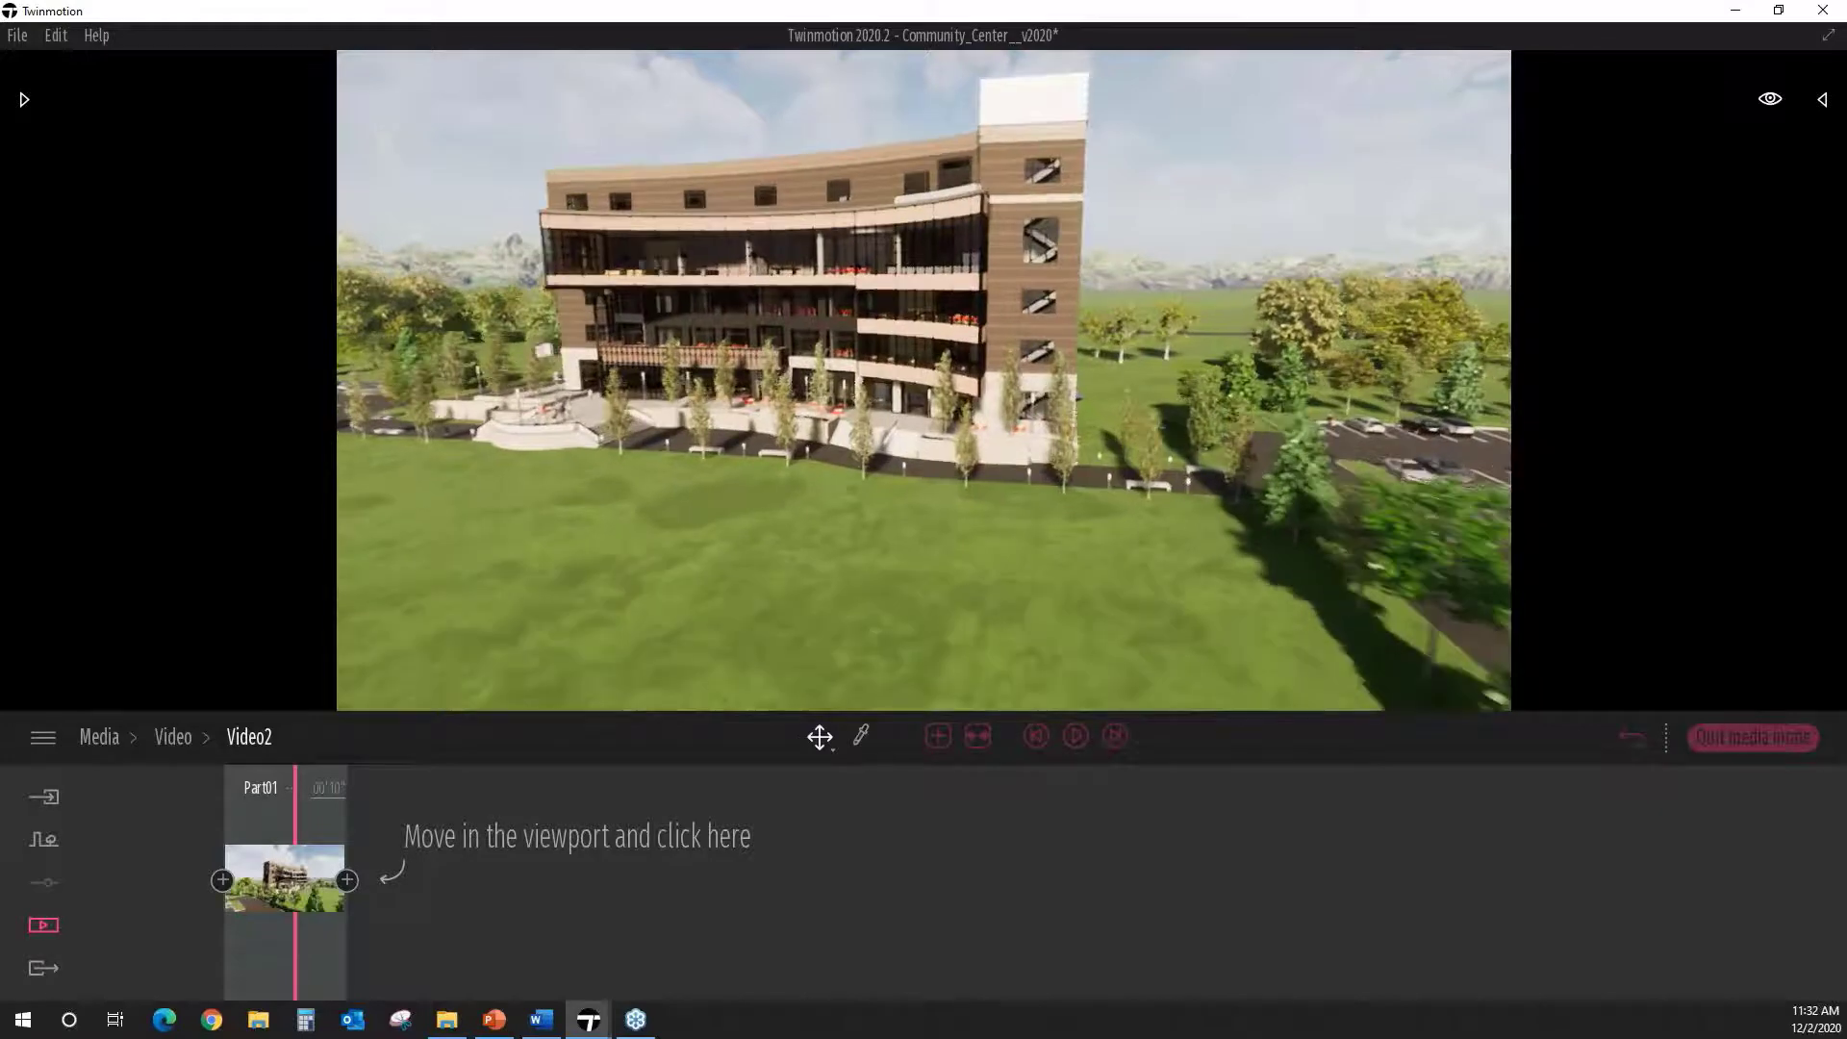
right_click_drag(1241, 243, 1203, 222)
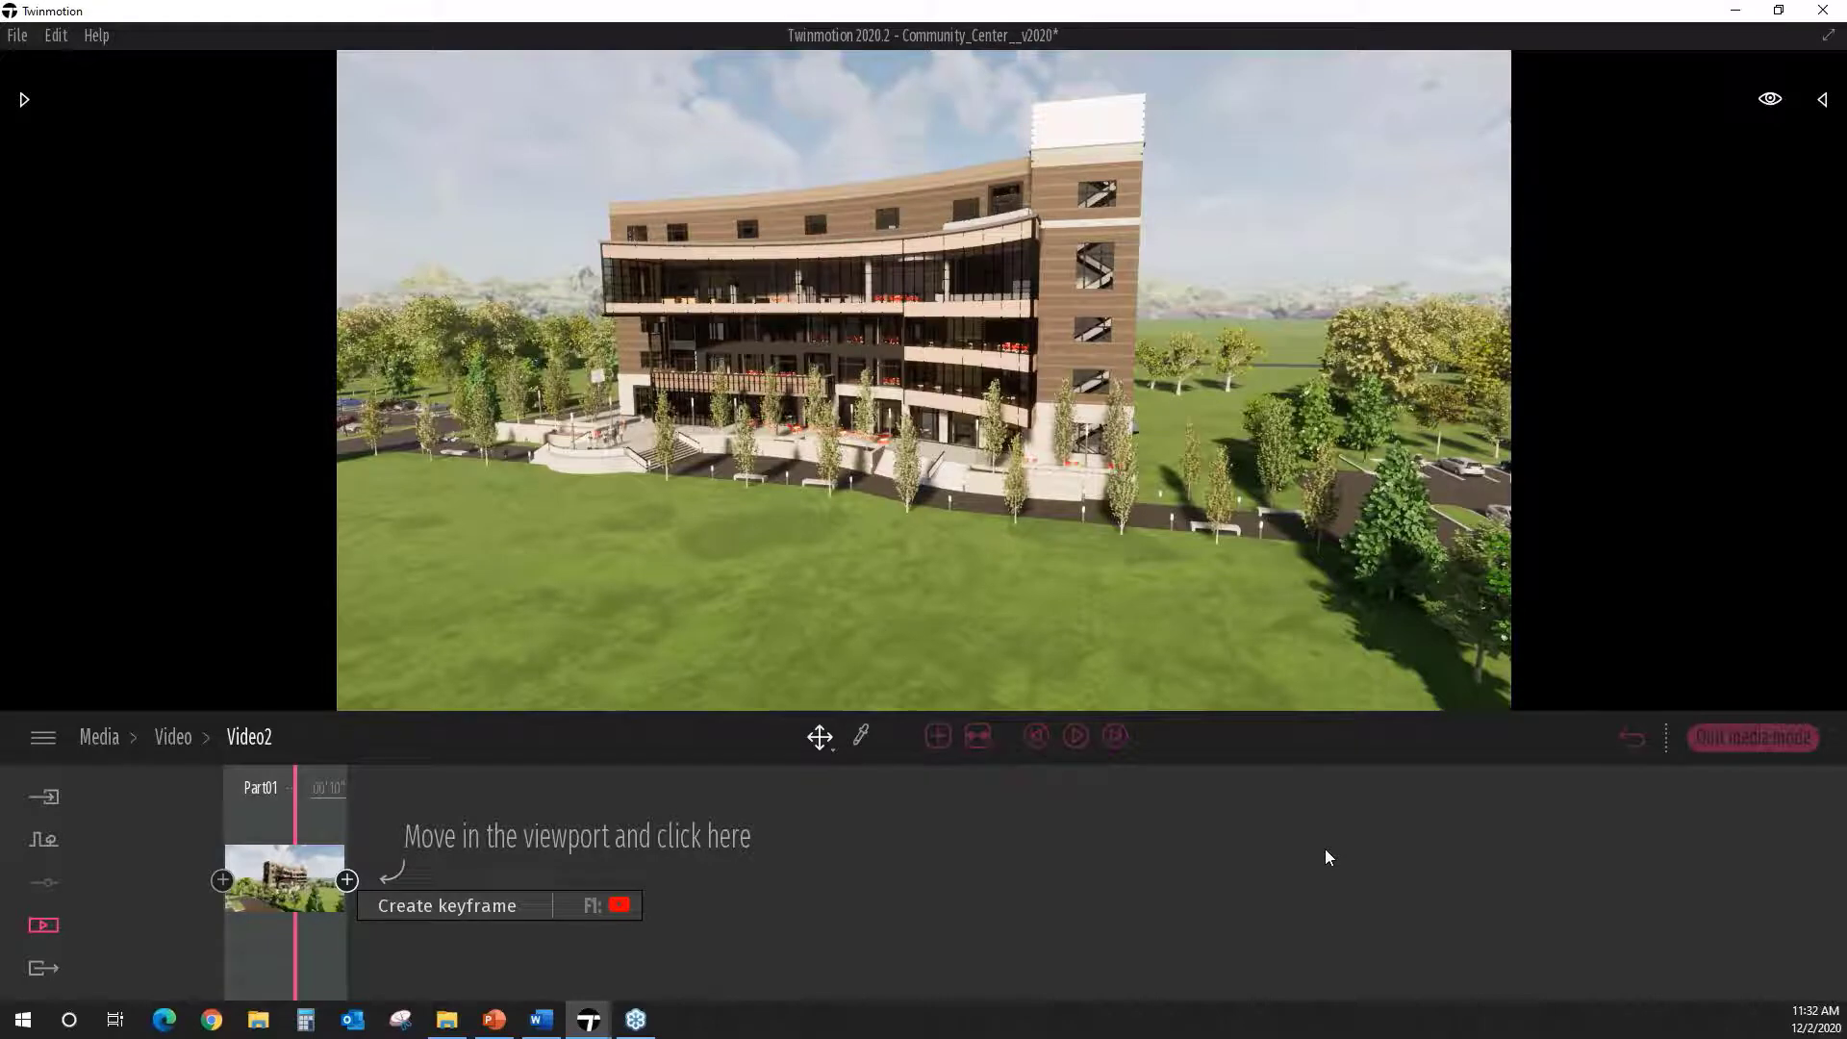
key("F1")
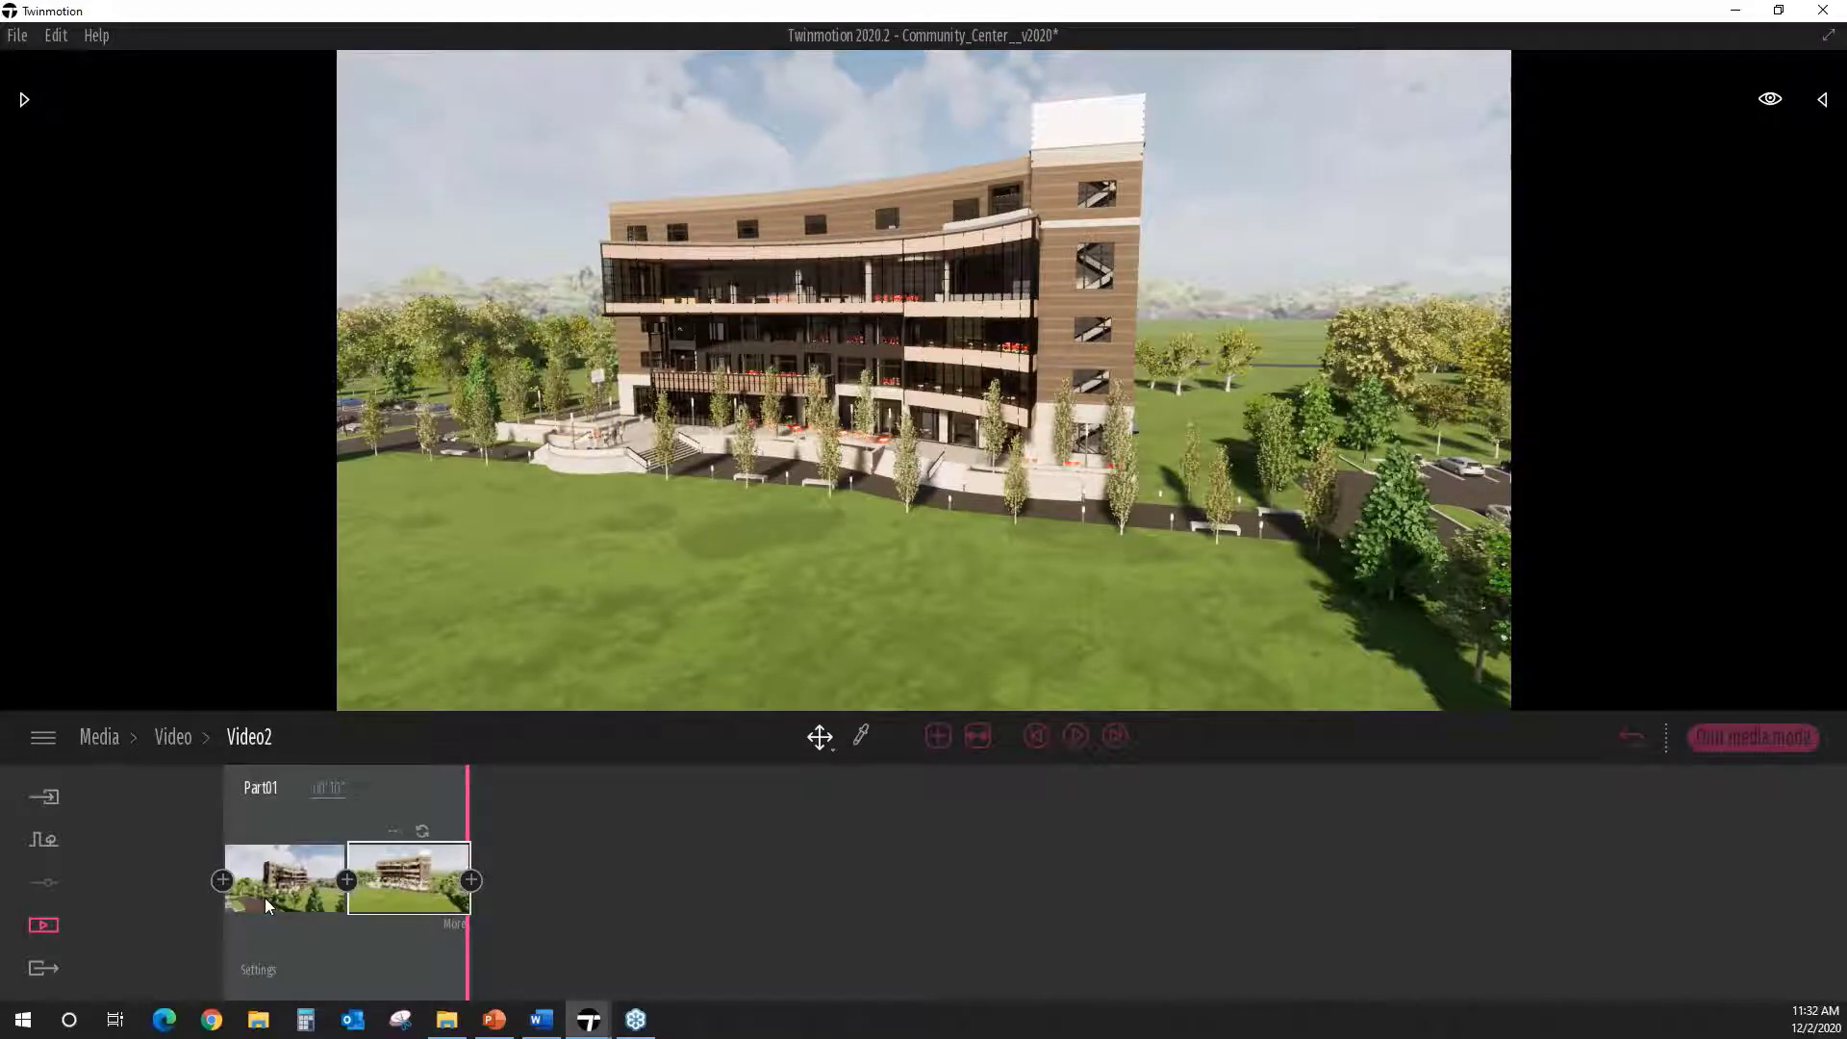
left_click(1076, 737)
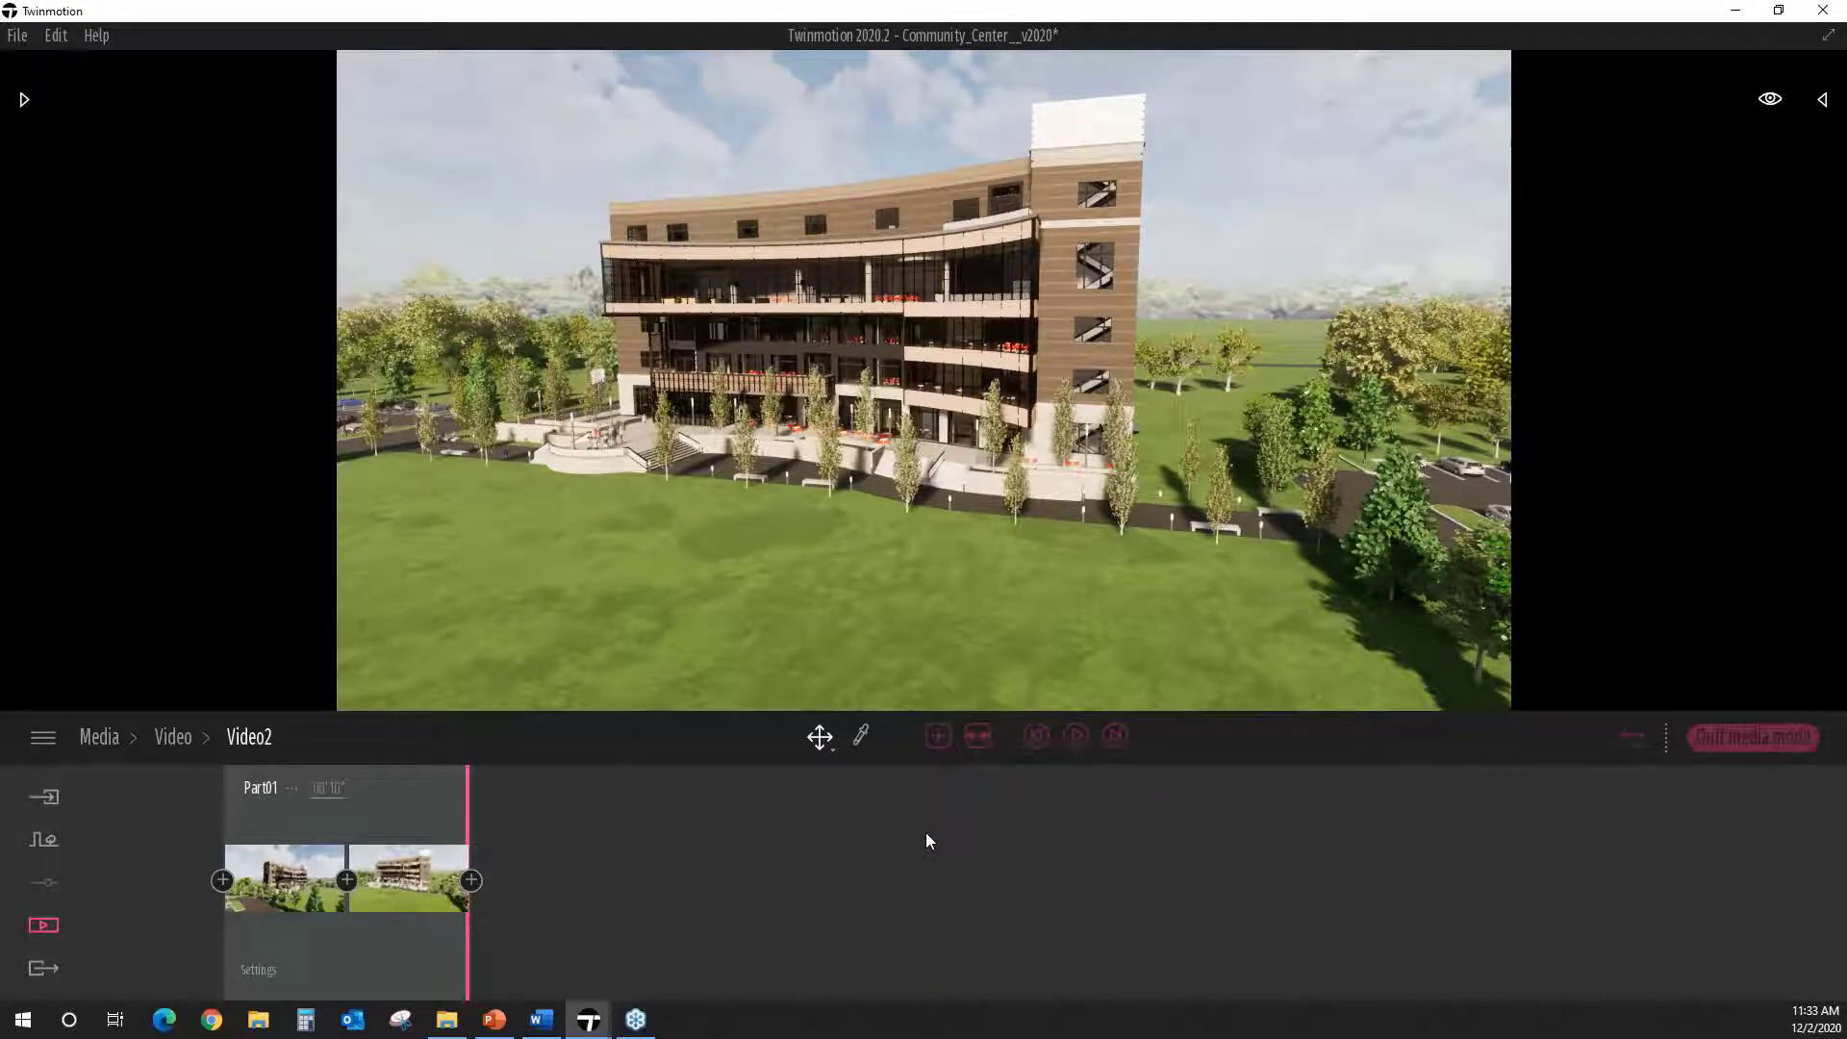
Step: Add a second part to the video from the current view and show the list of scene objects
left_click(935, 734)
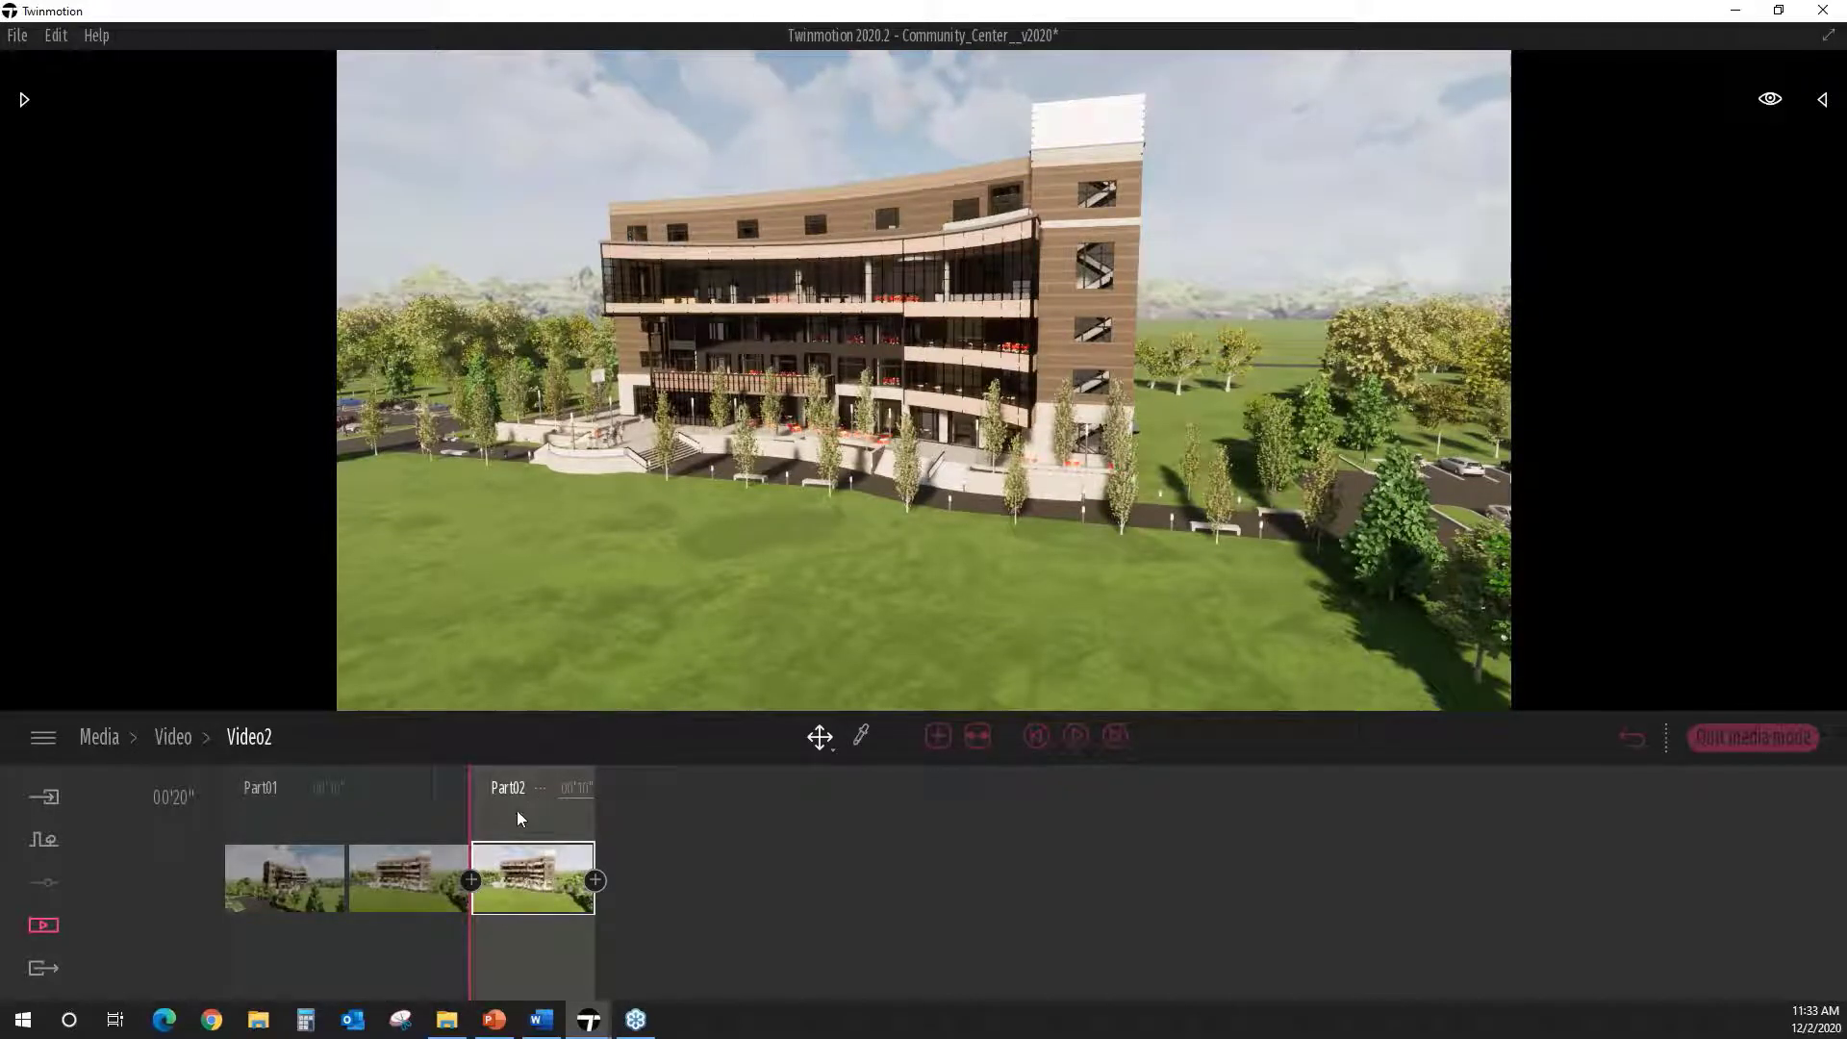
mouse_move(545, 834)
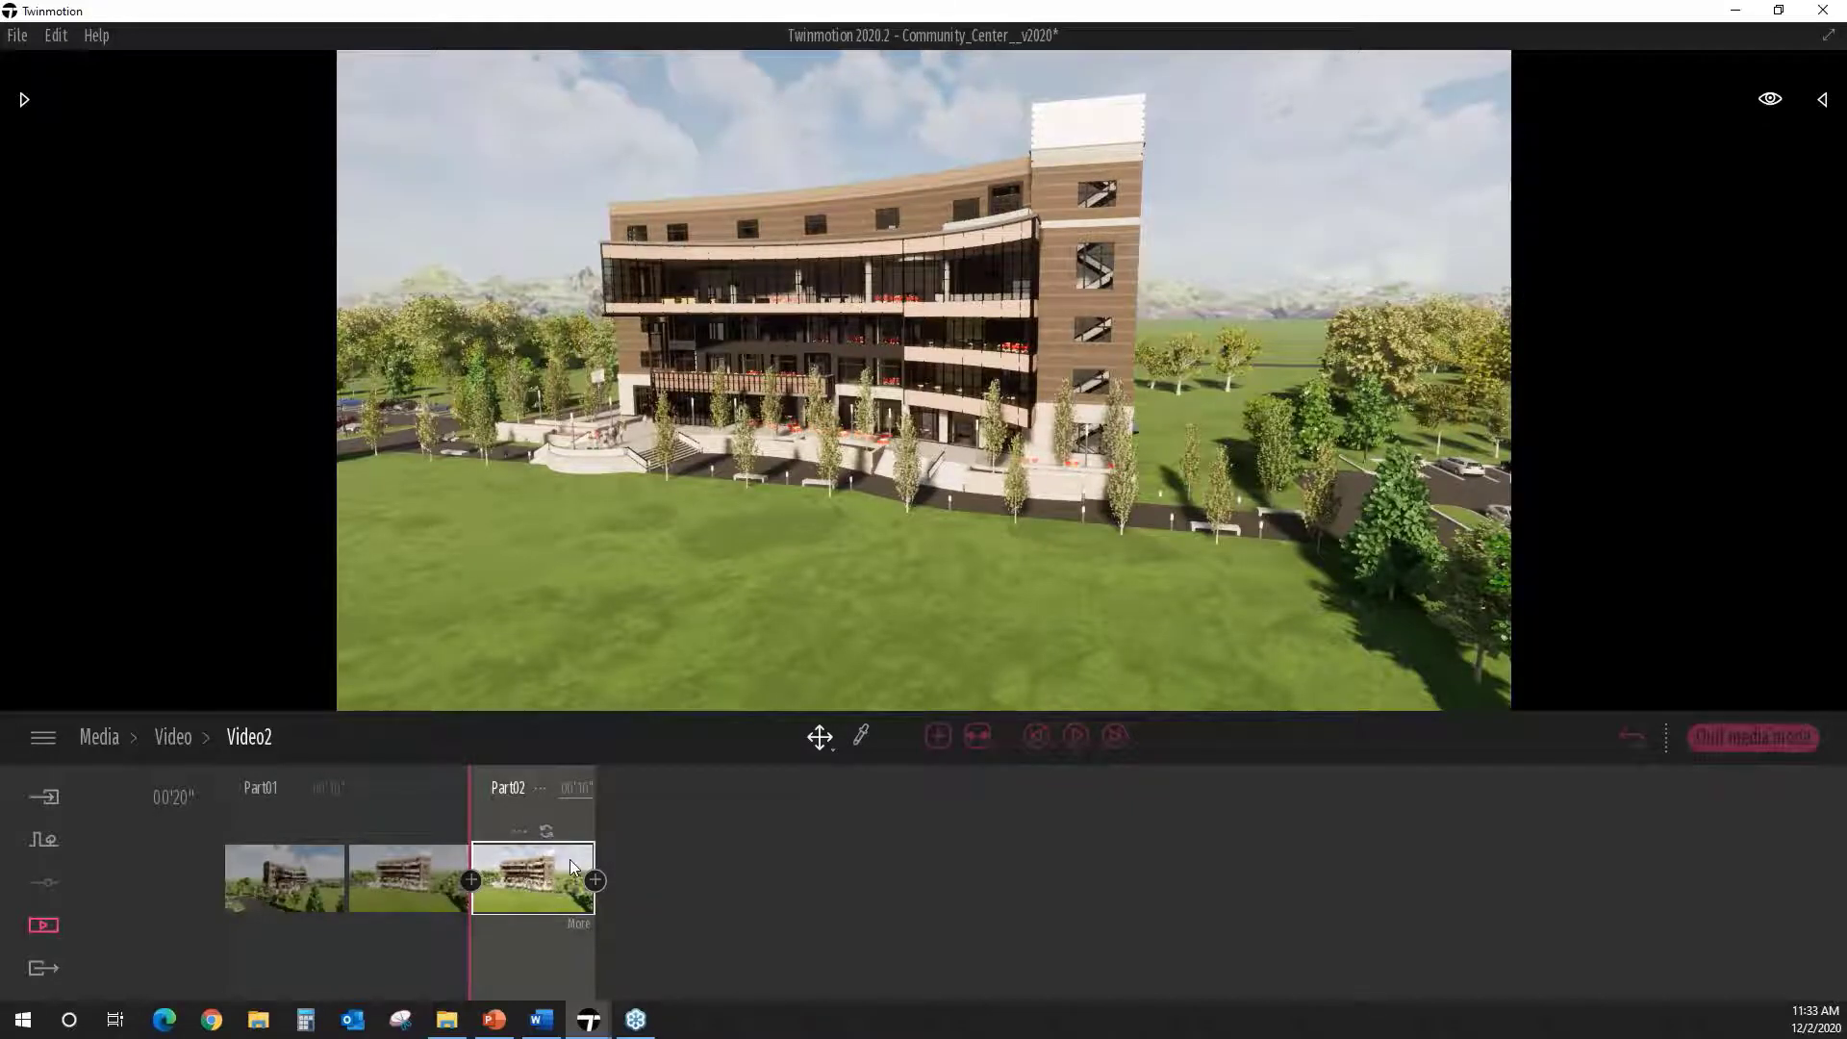
left_click(1823, 100)
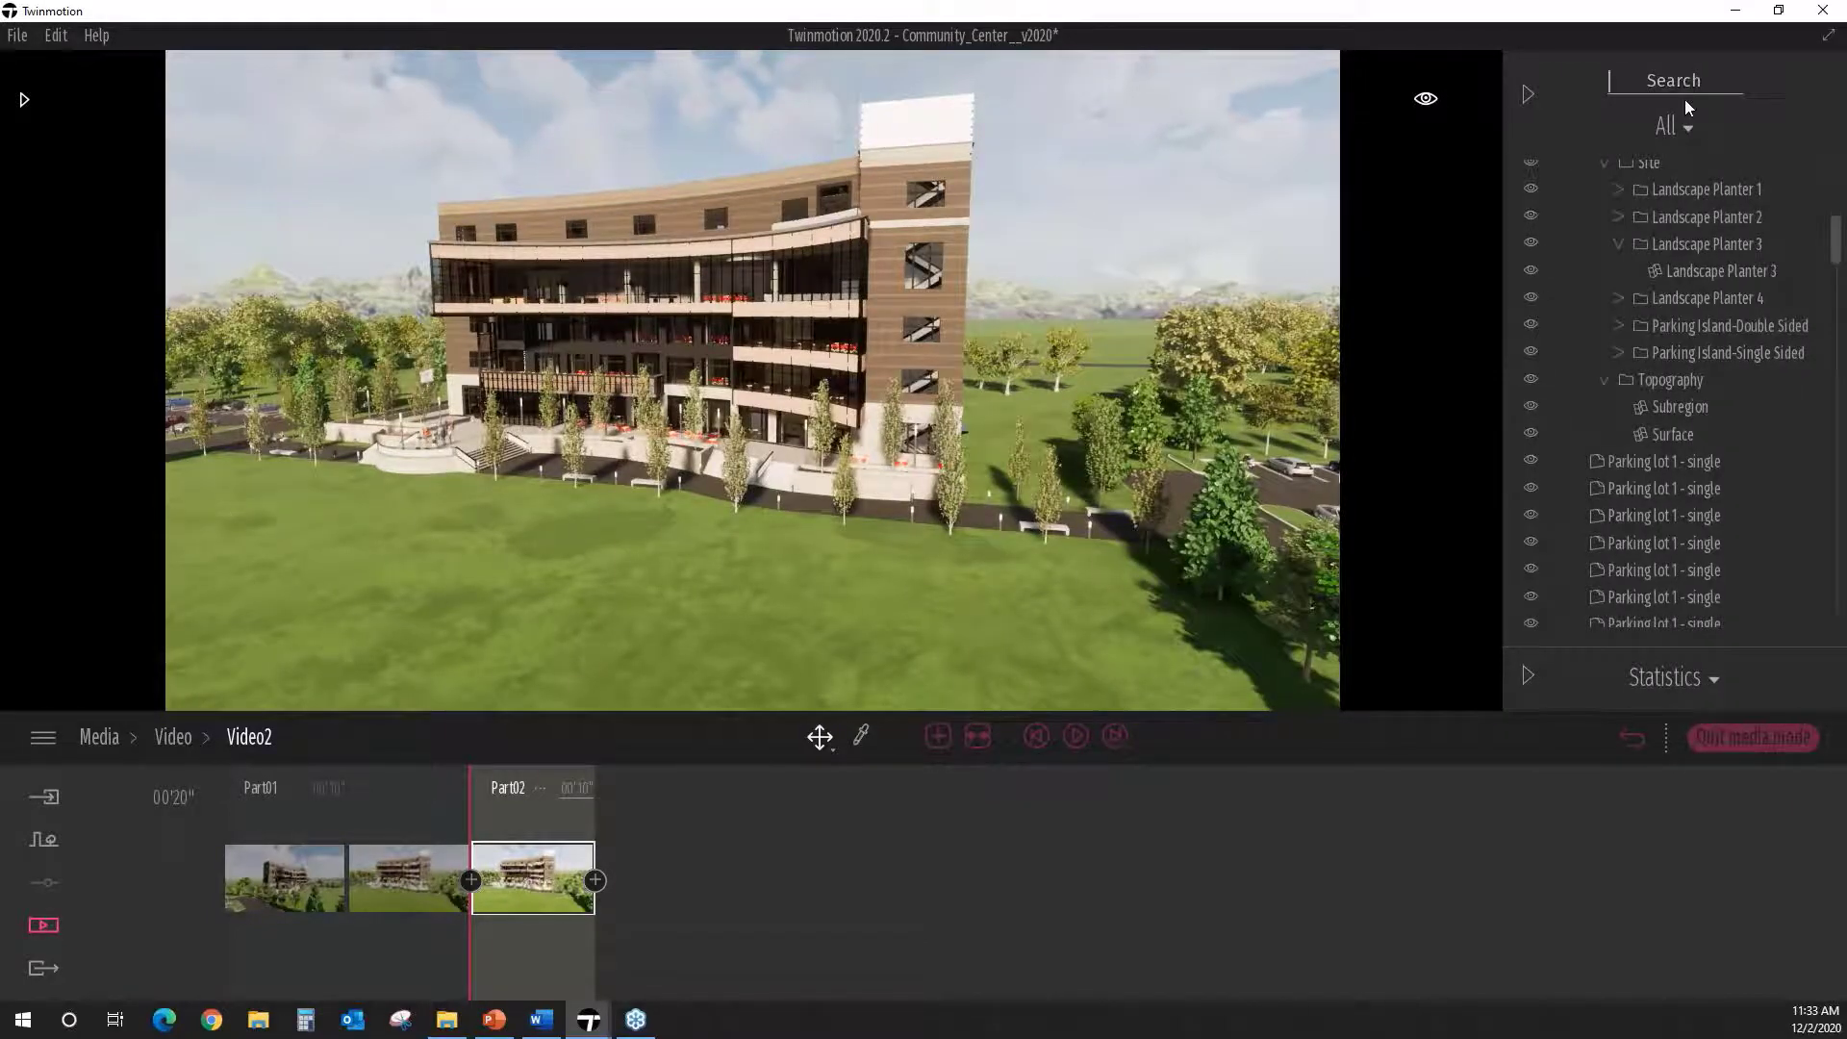
Step: Search the scene objects for "bill", frame the billiard table beside the window wall, and update Part02's first keyframe with that view
type("bill")
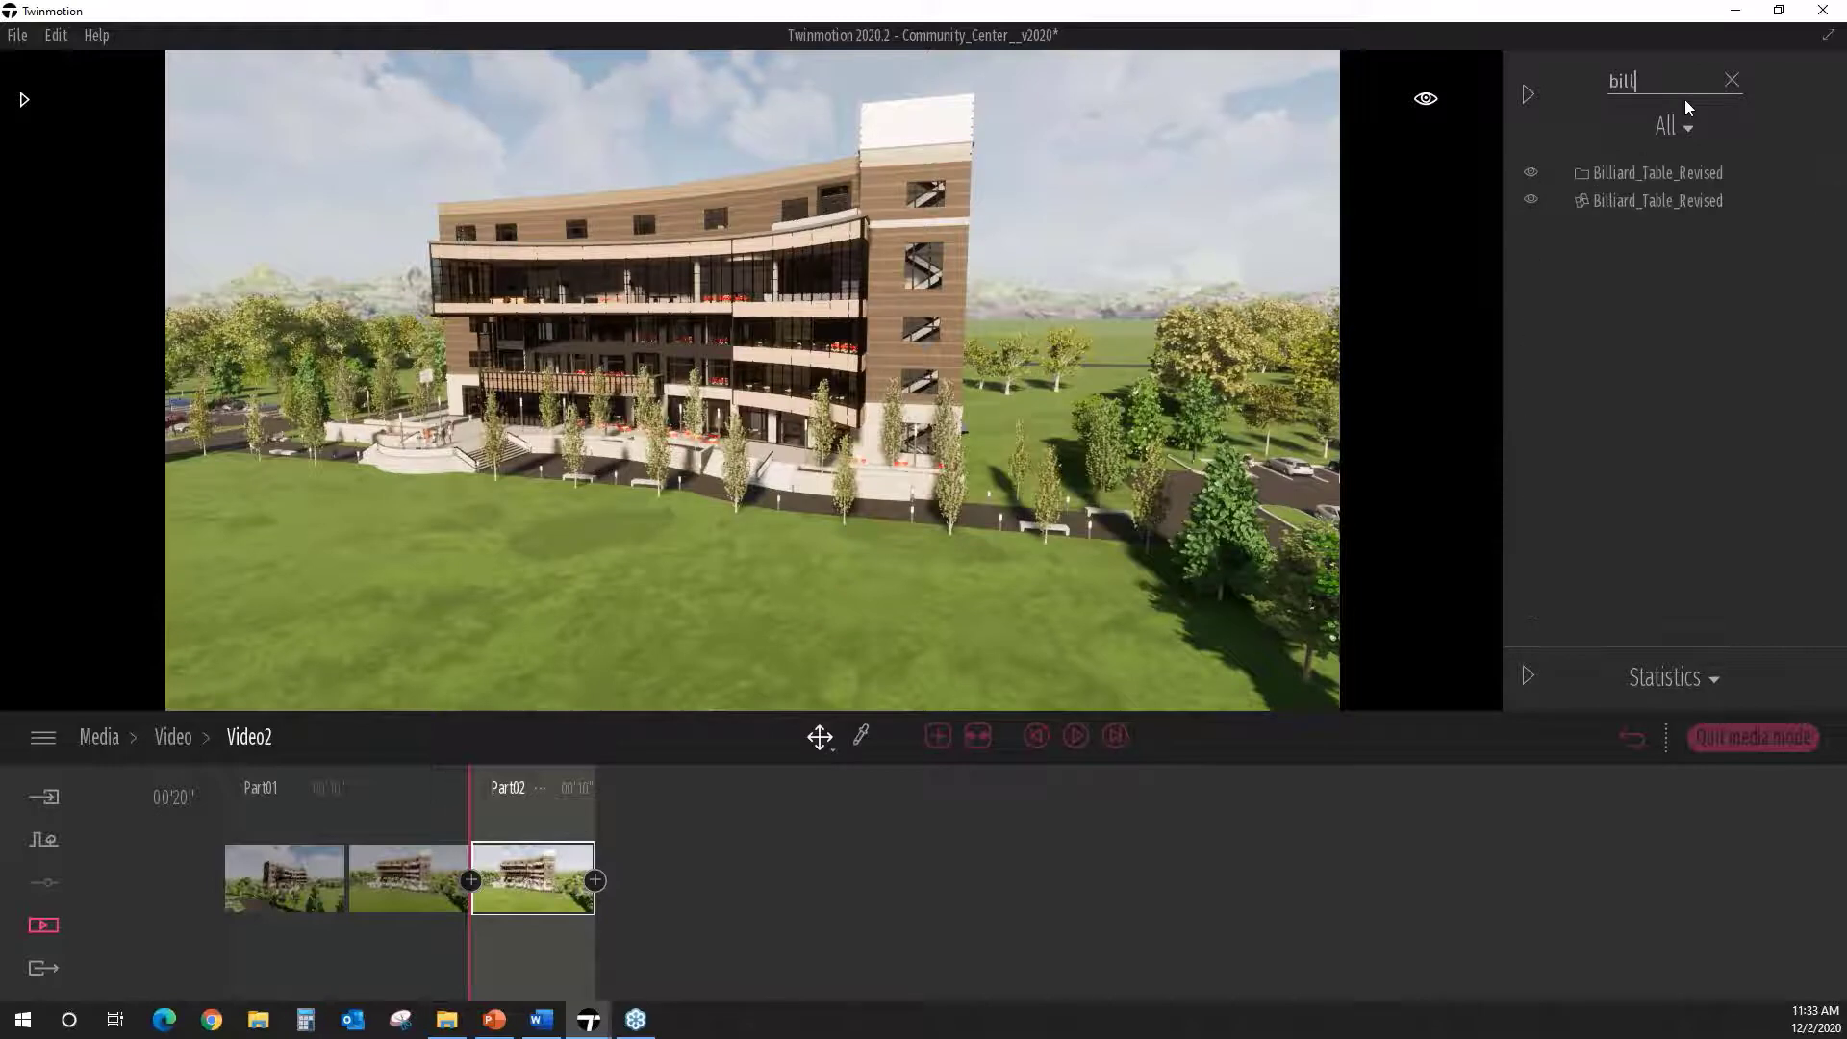
left_click(1640, 207)
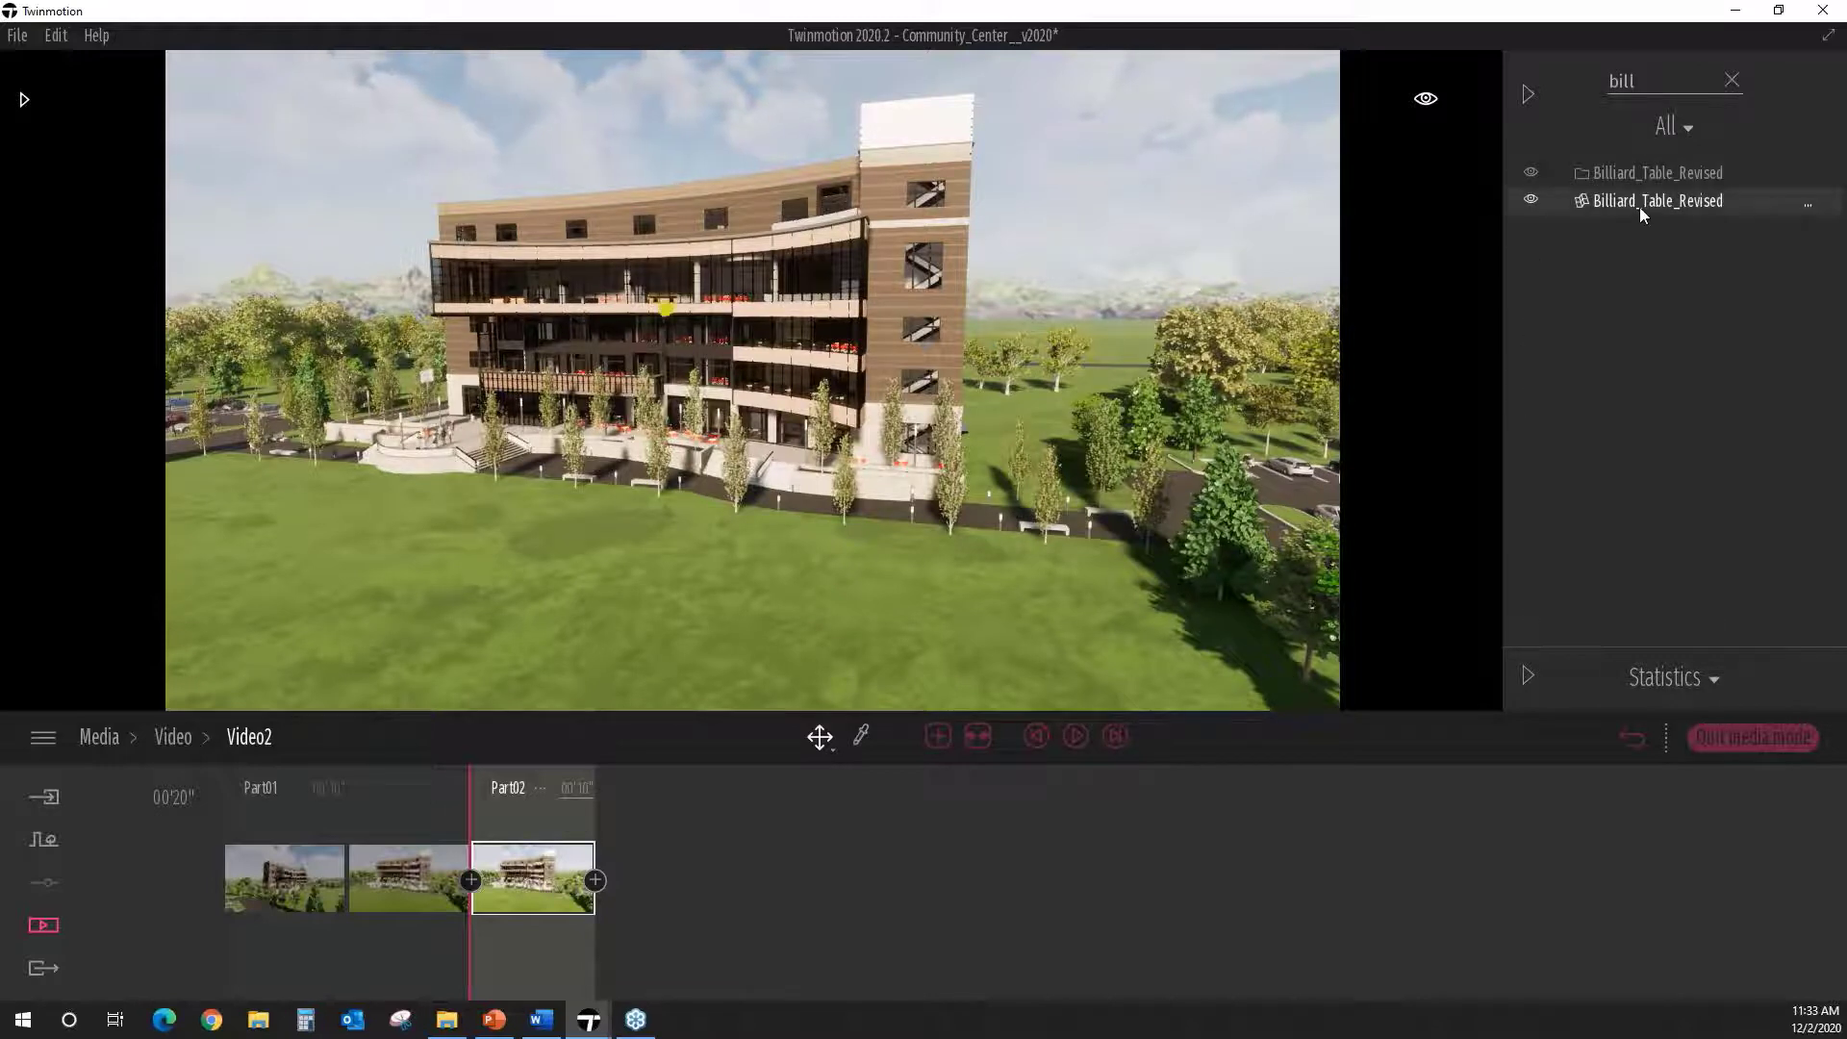
key("f")
right_click_drag(827, 406, 1070, 443)
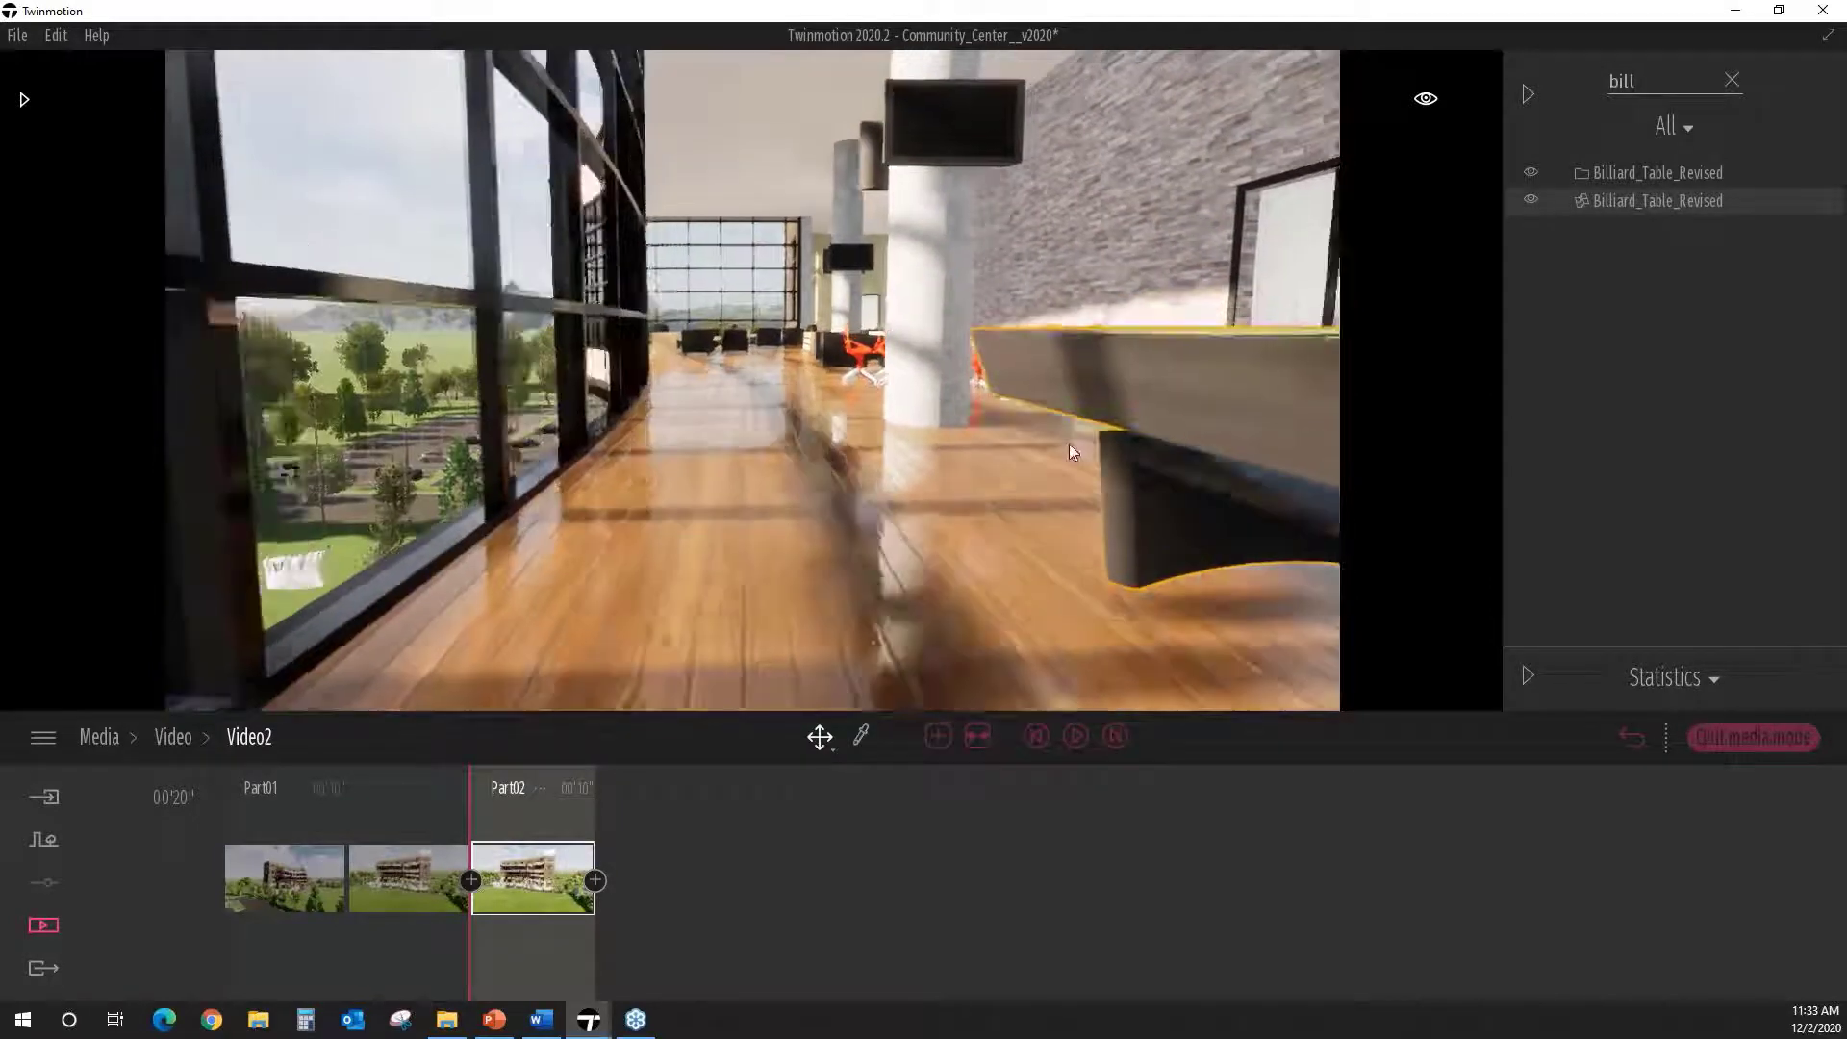
scroll(1070, 448, "down", 3)
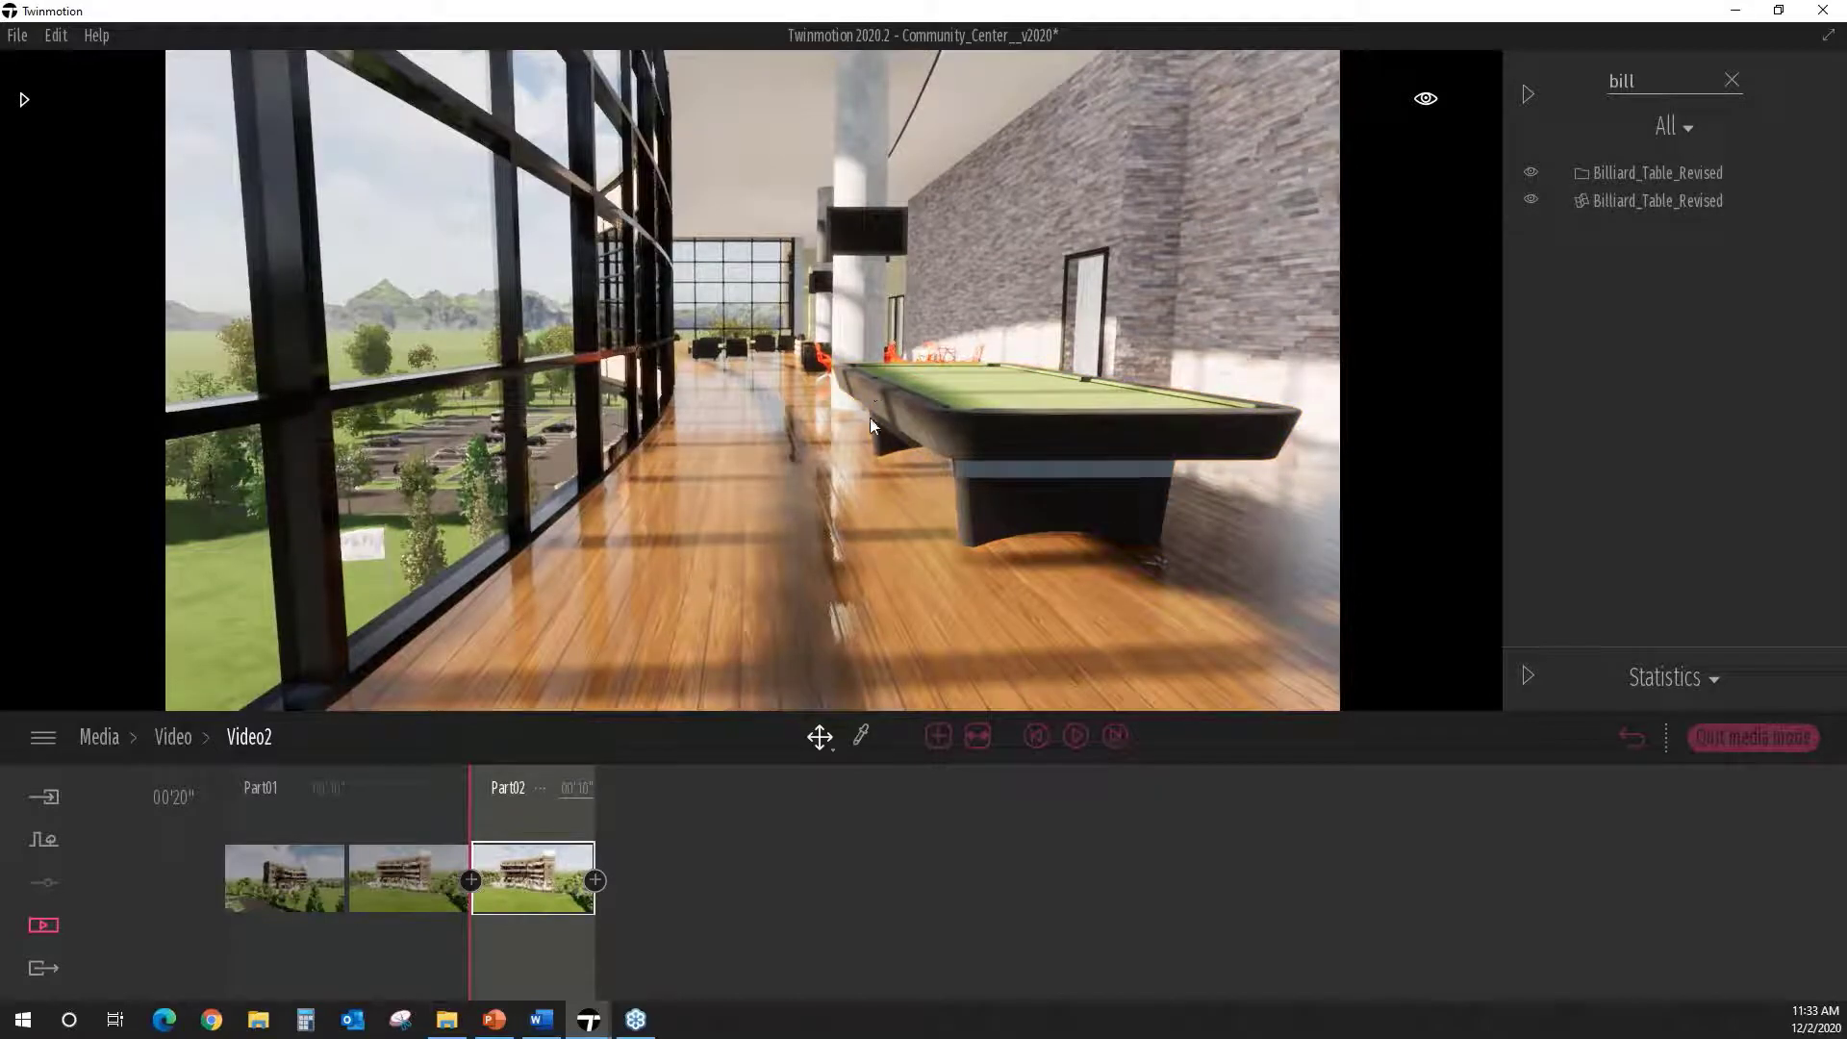
middle_click_drag(868, 421, 857, 472)
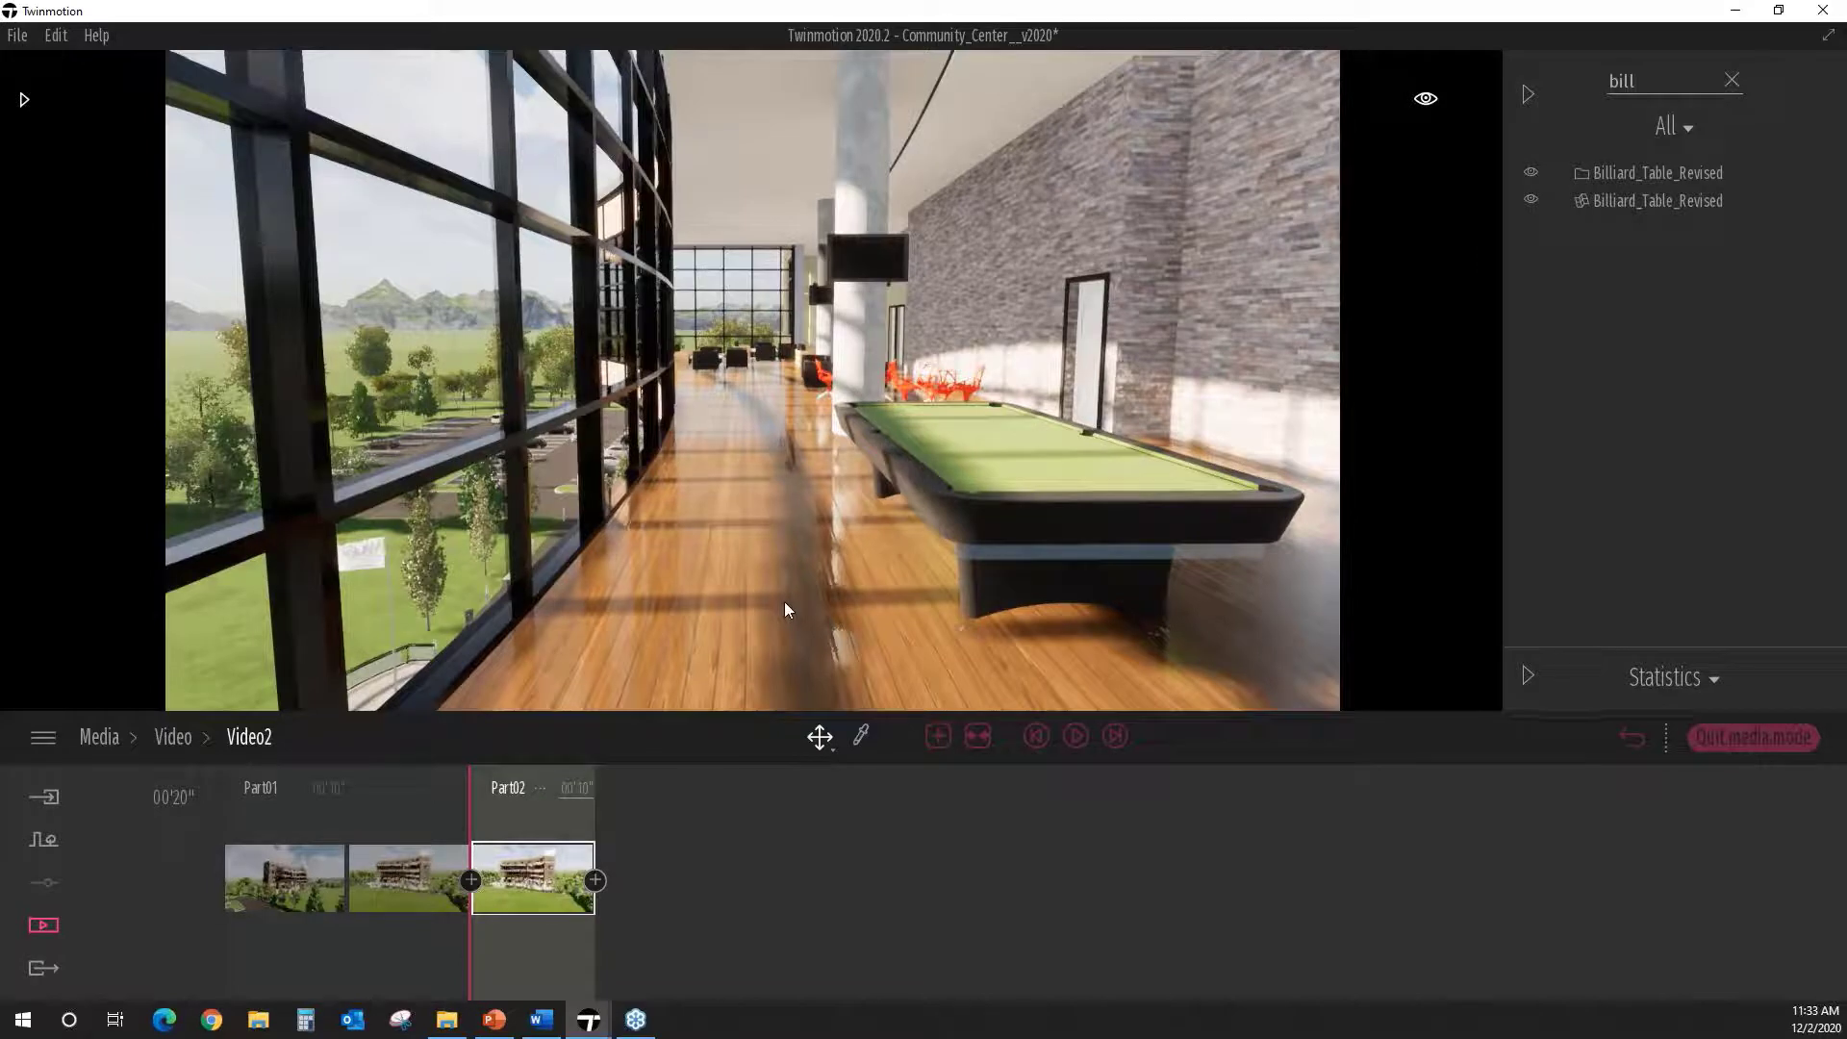
left_click(545, 832)
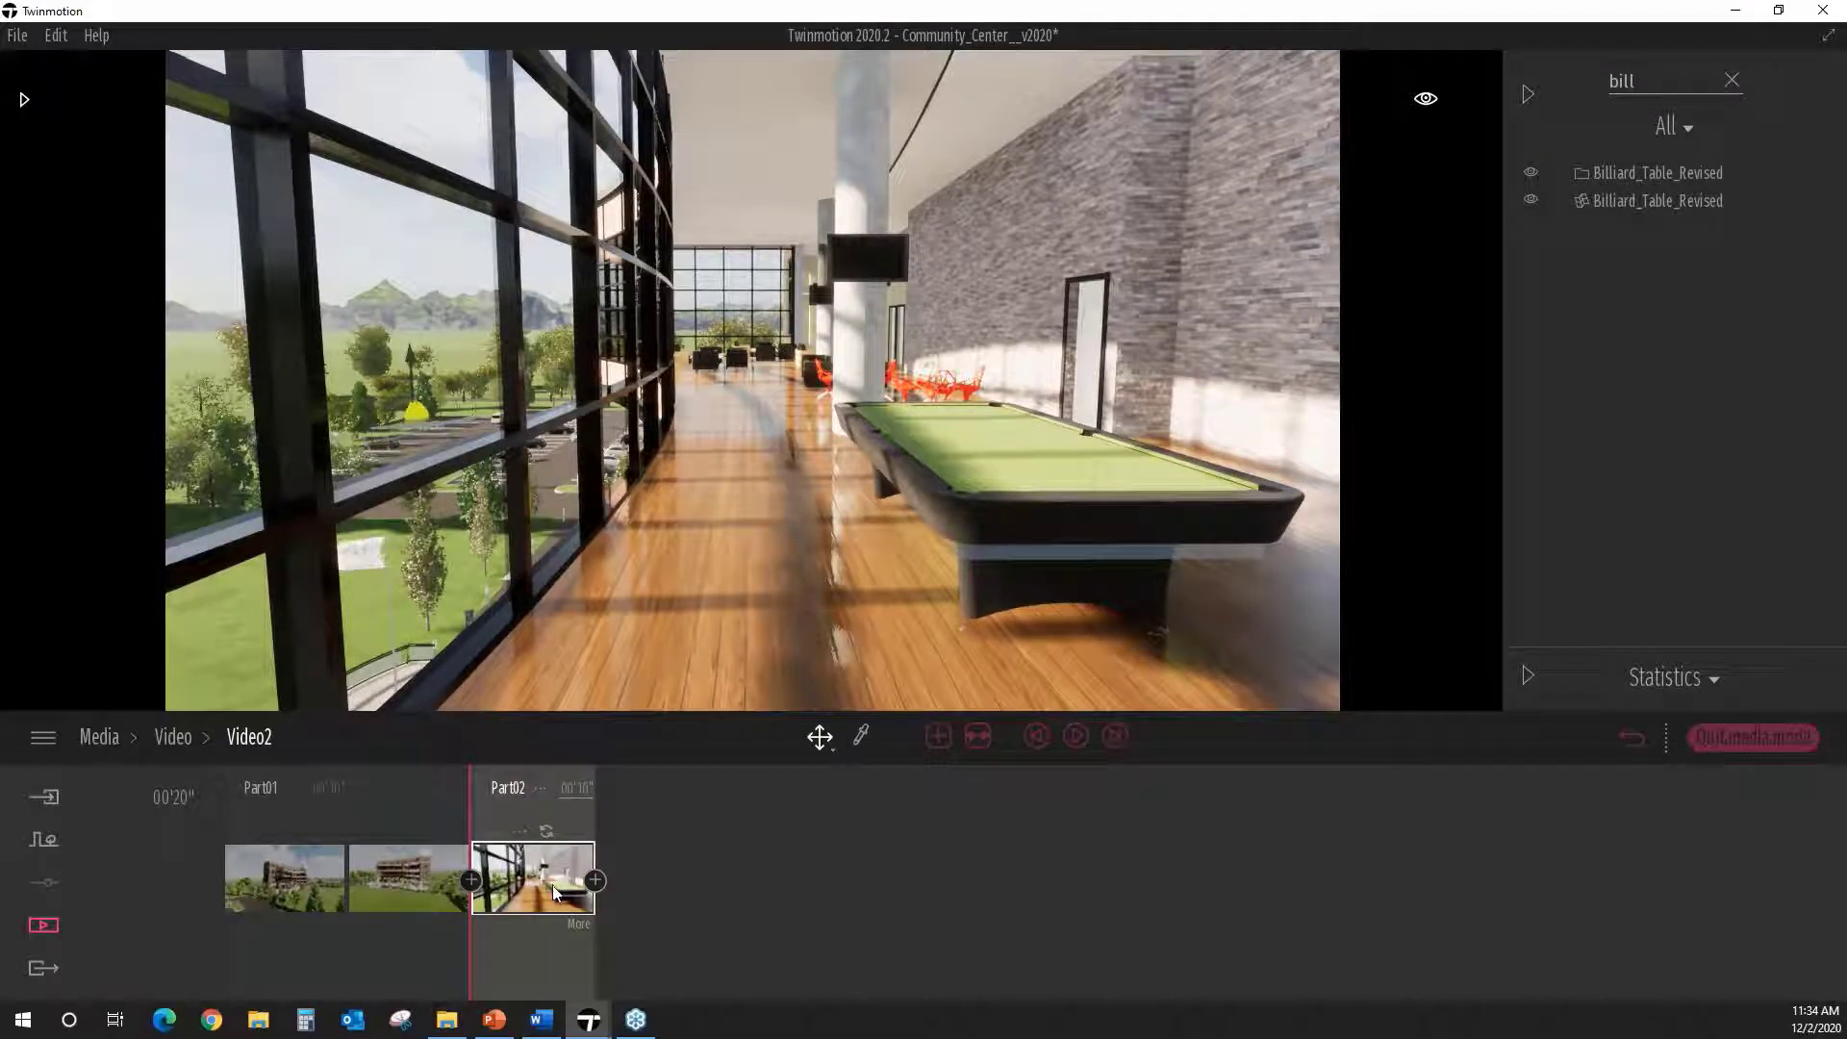
Step: Travel past the billiard table and lounge seating to the glazed window wall, and add that view as Part02's second keyframe
key("w")
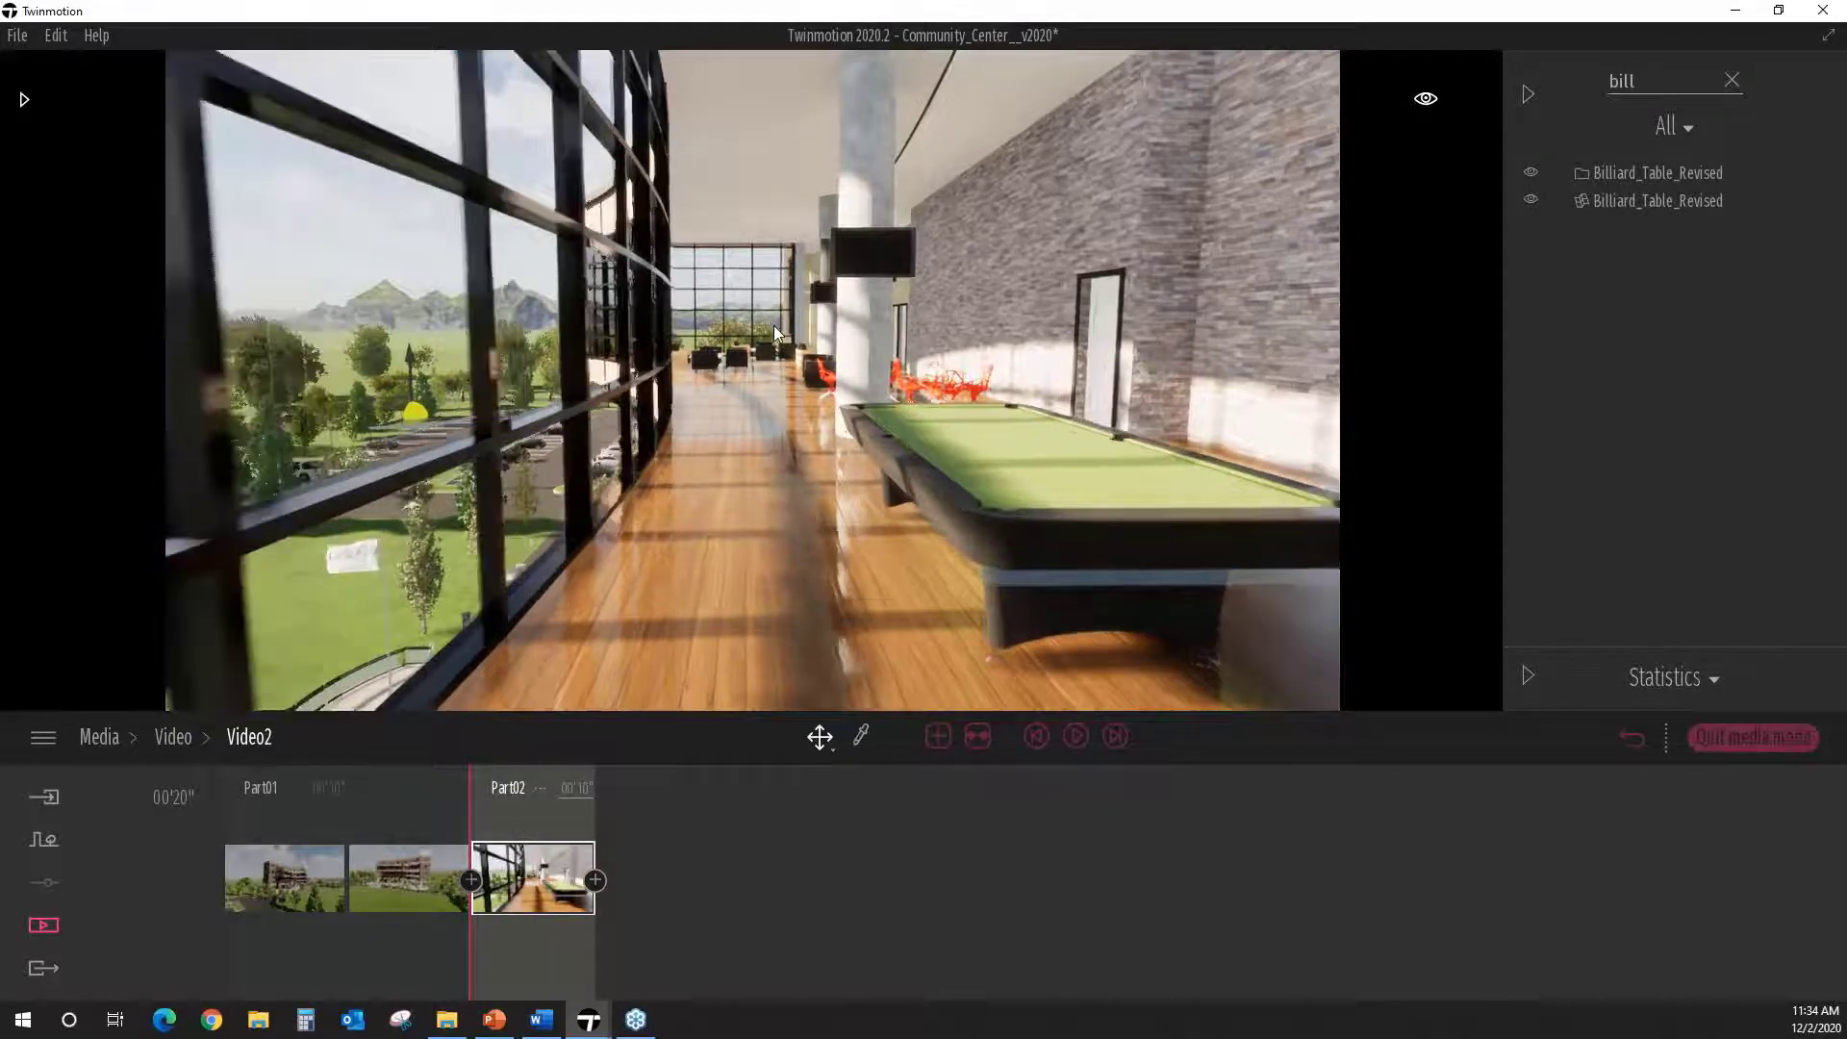
key("w")
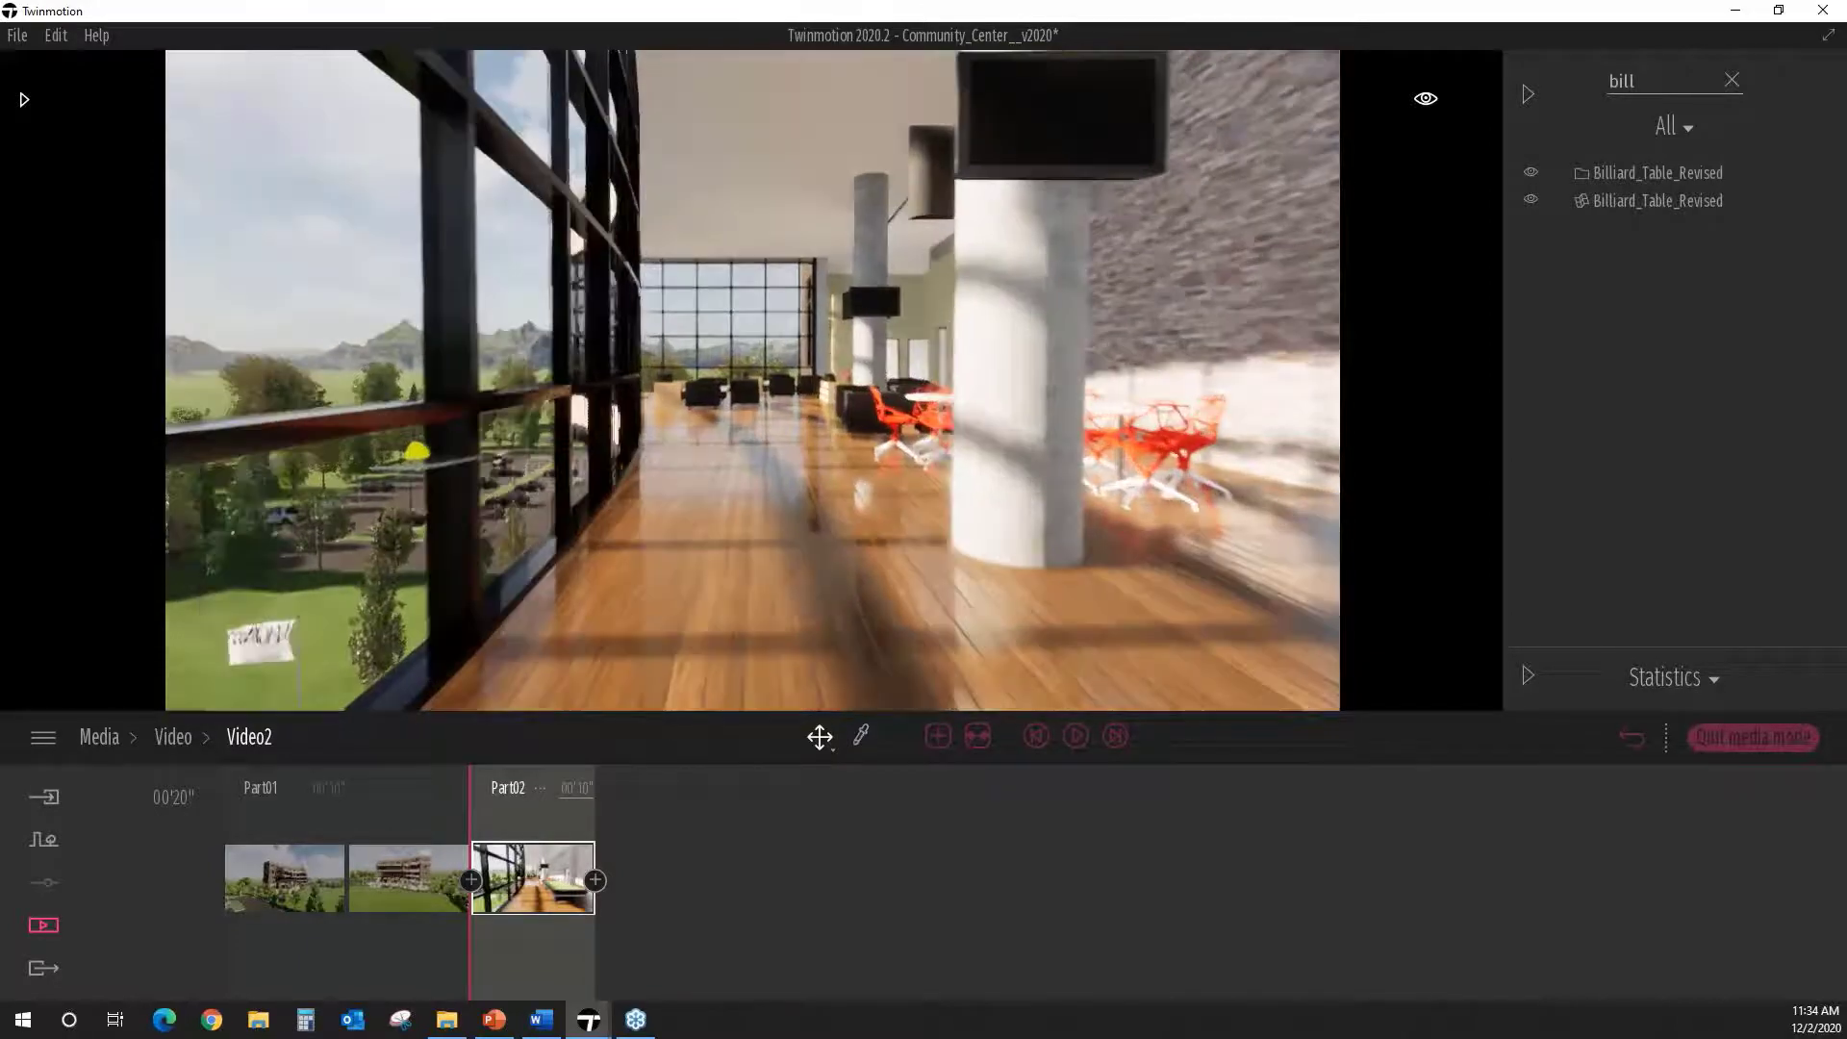
key("w")
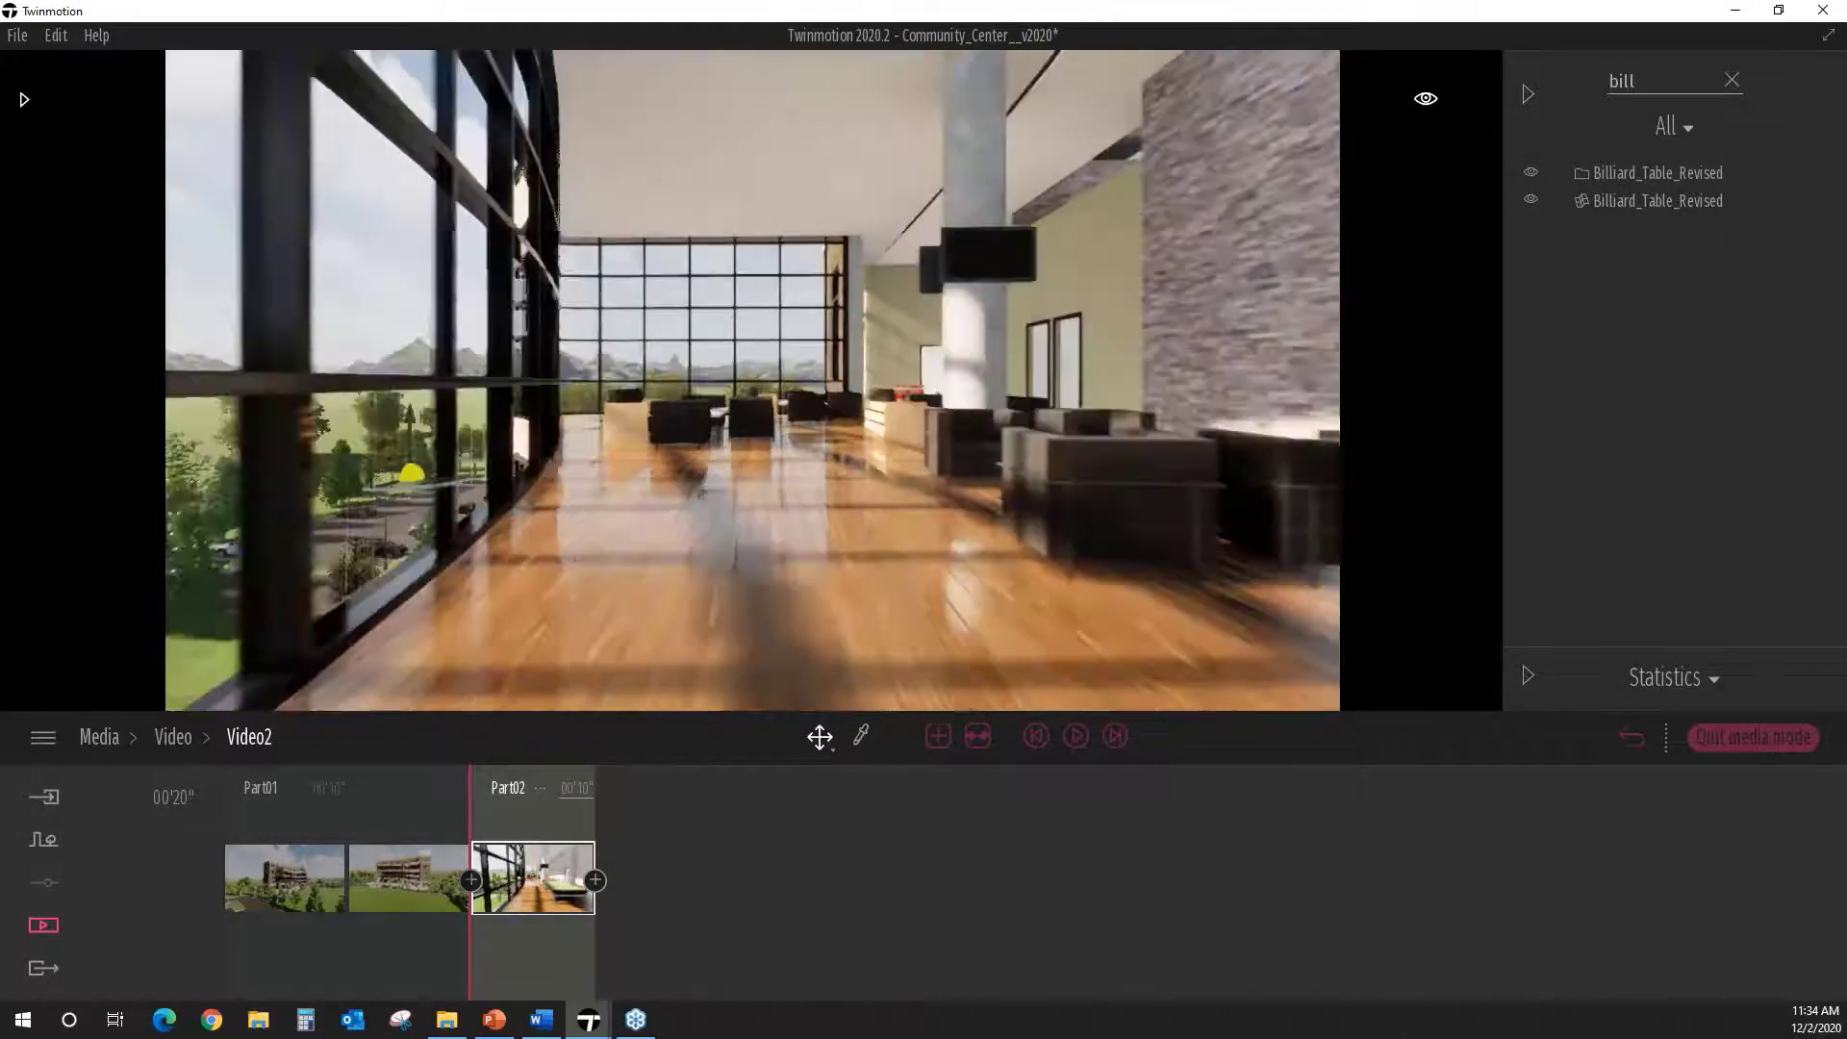
key("w")
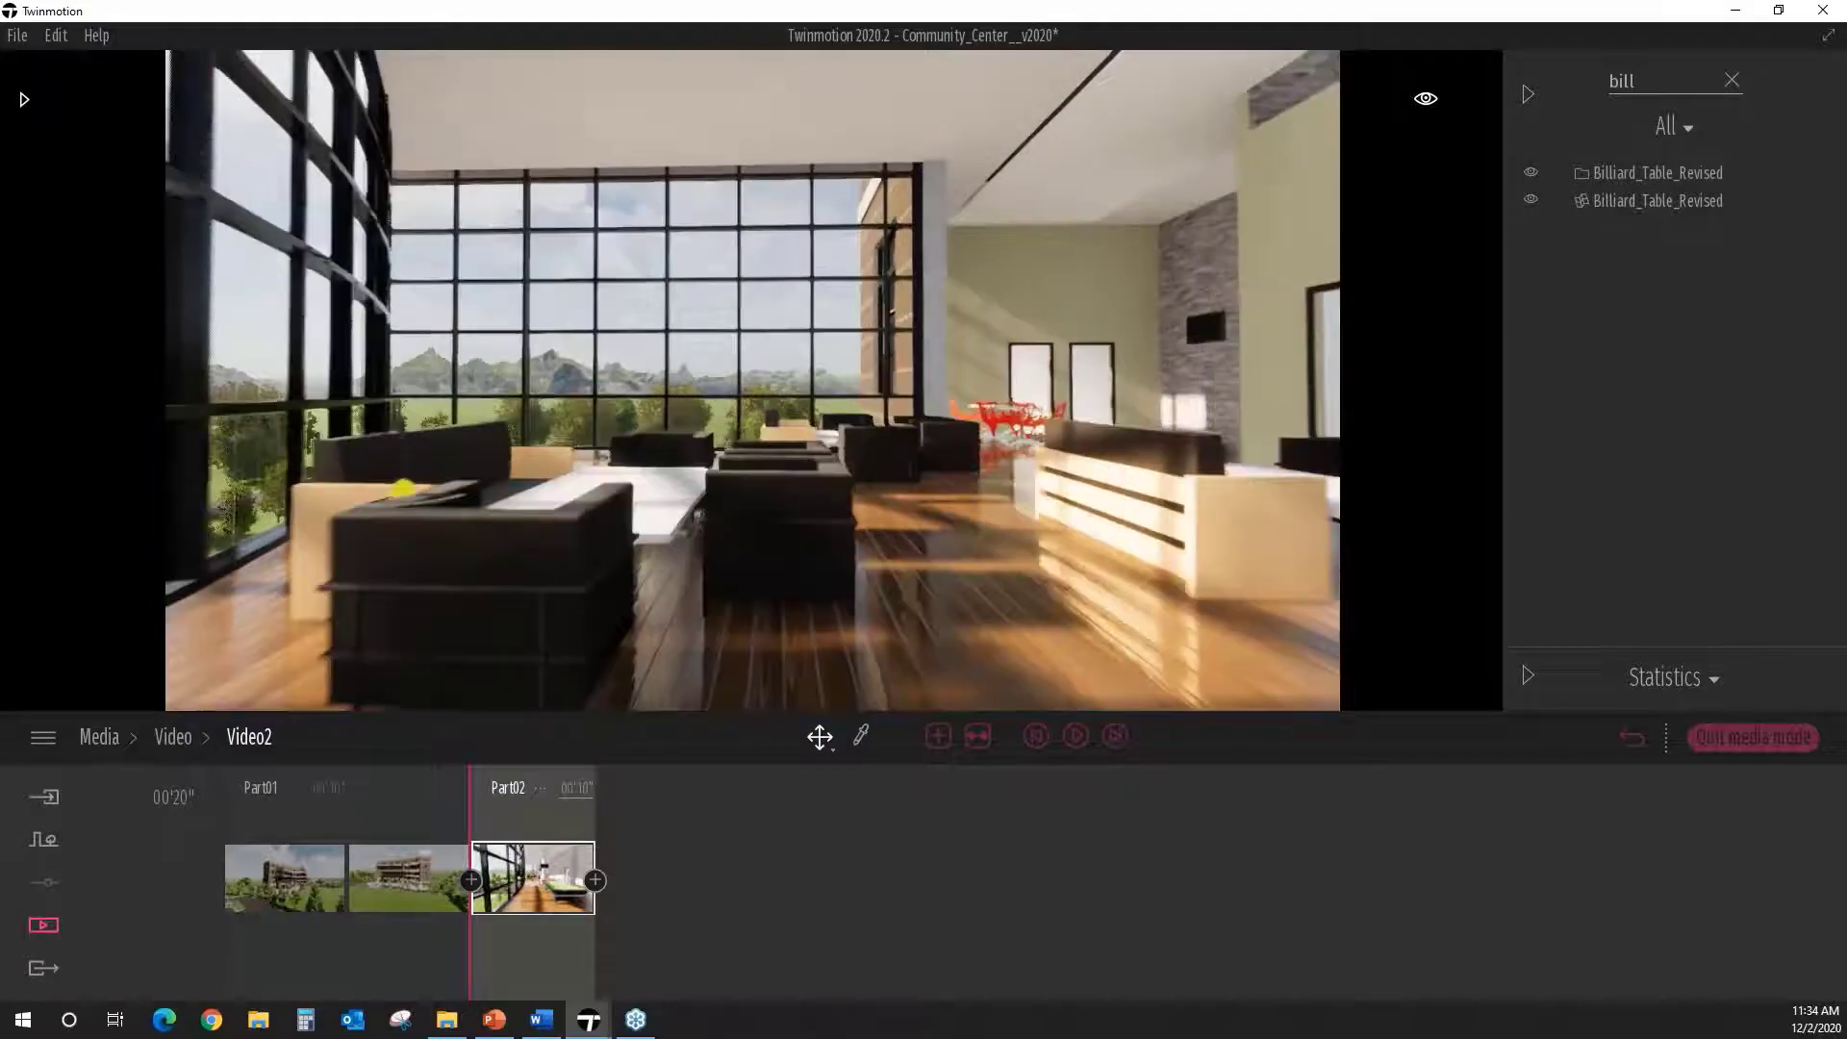
key("w")
key("w")
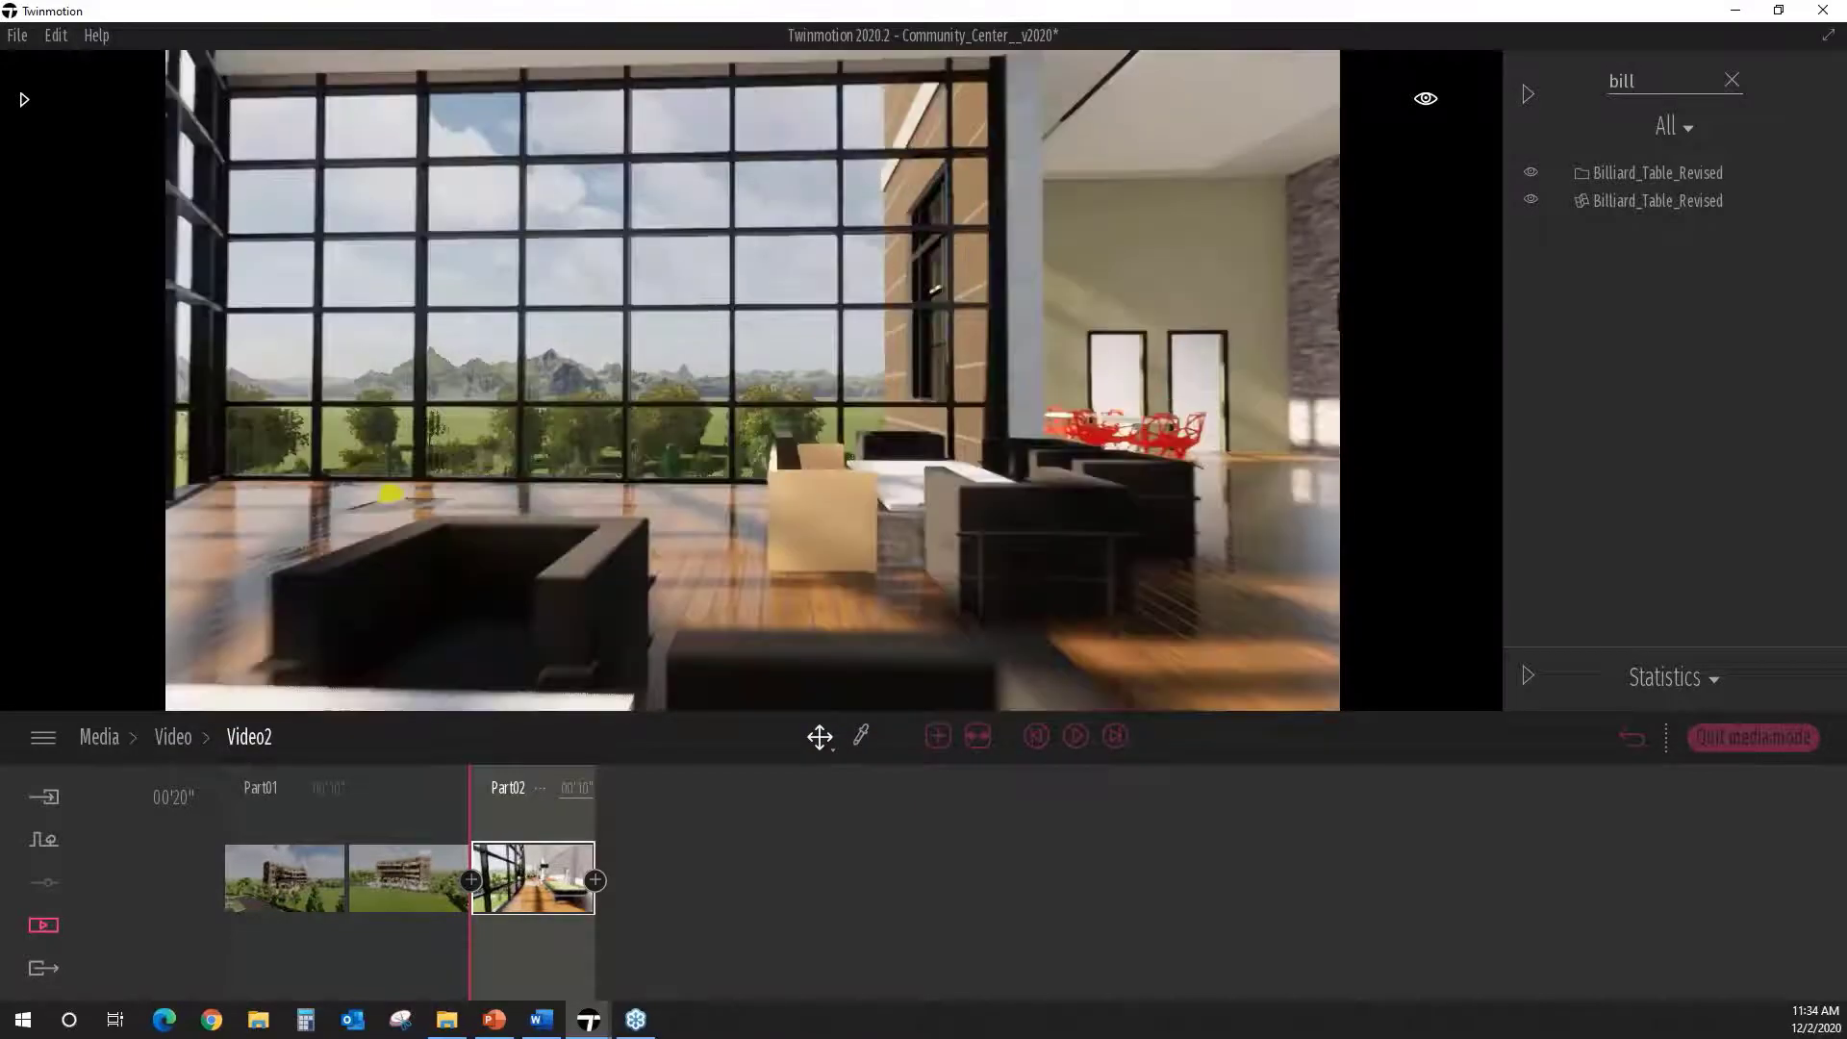
key("w")
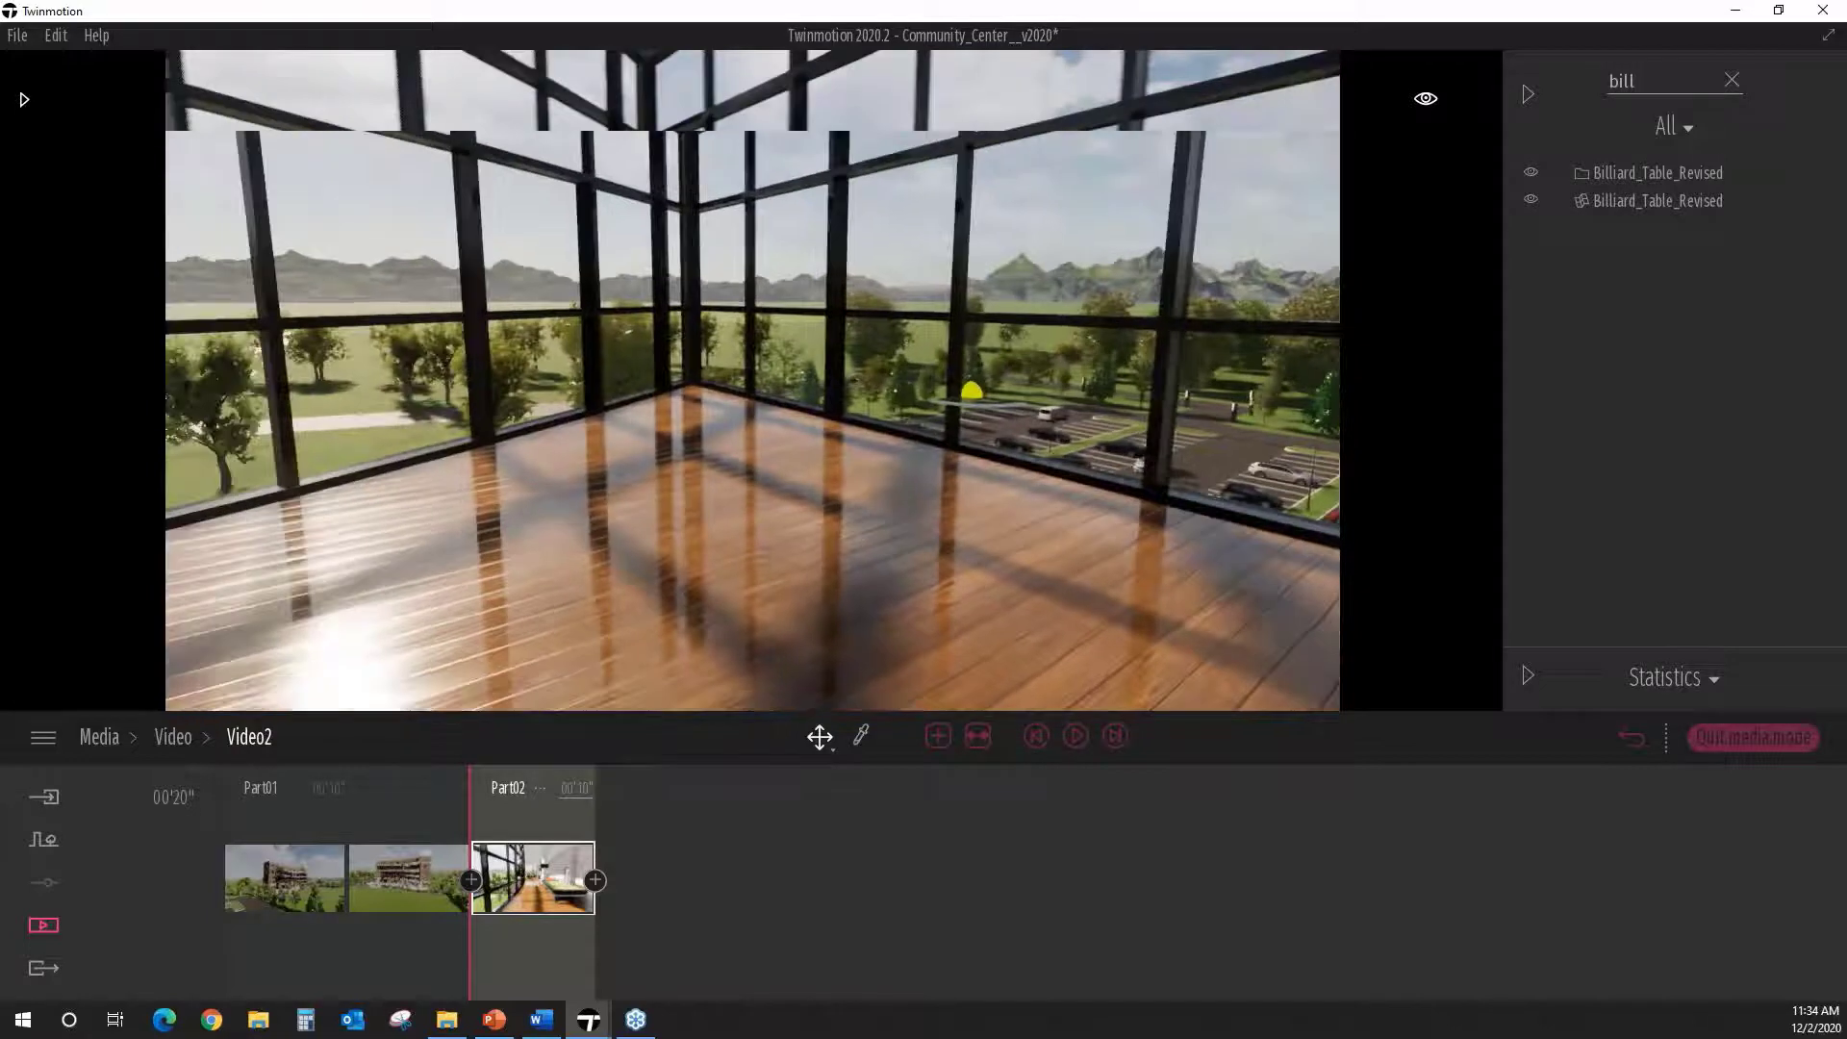
right_click_drag(752, 381, 491, 317)
right_click_drag(1020, 320, 969, 330)
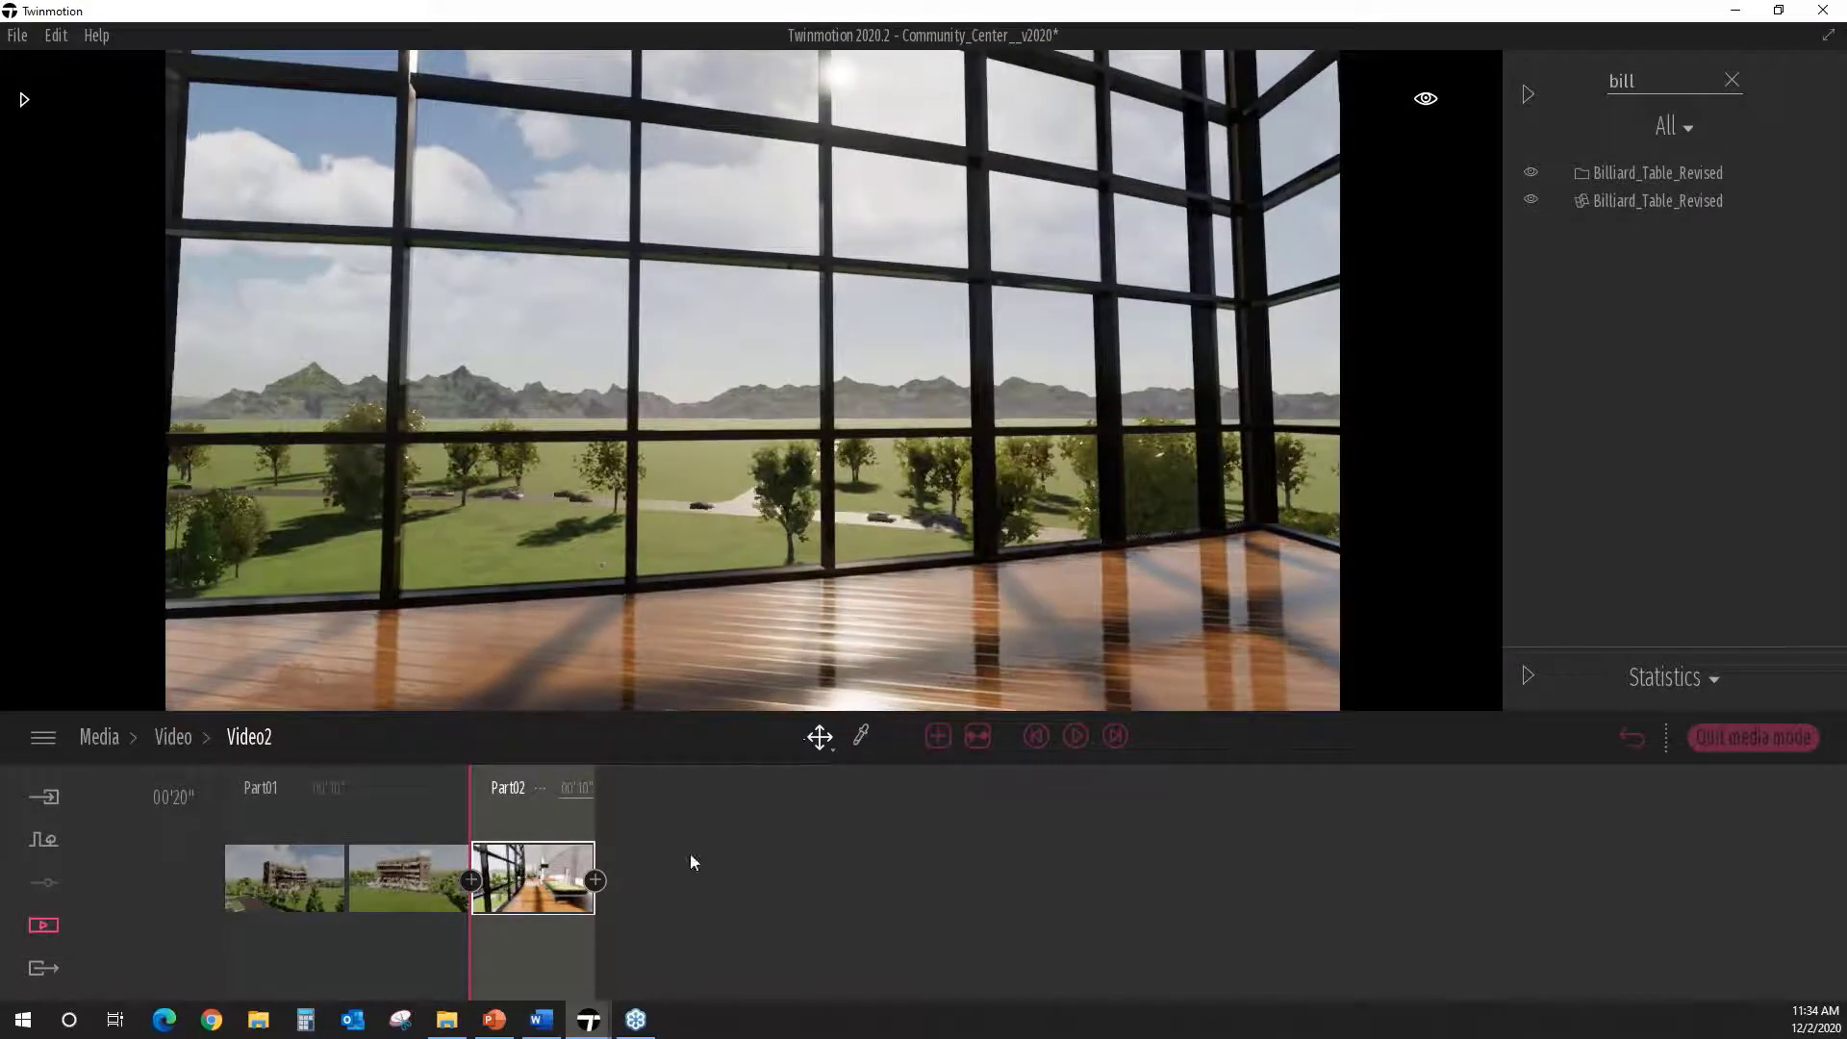
left_click(596, 882)
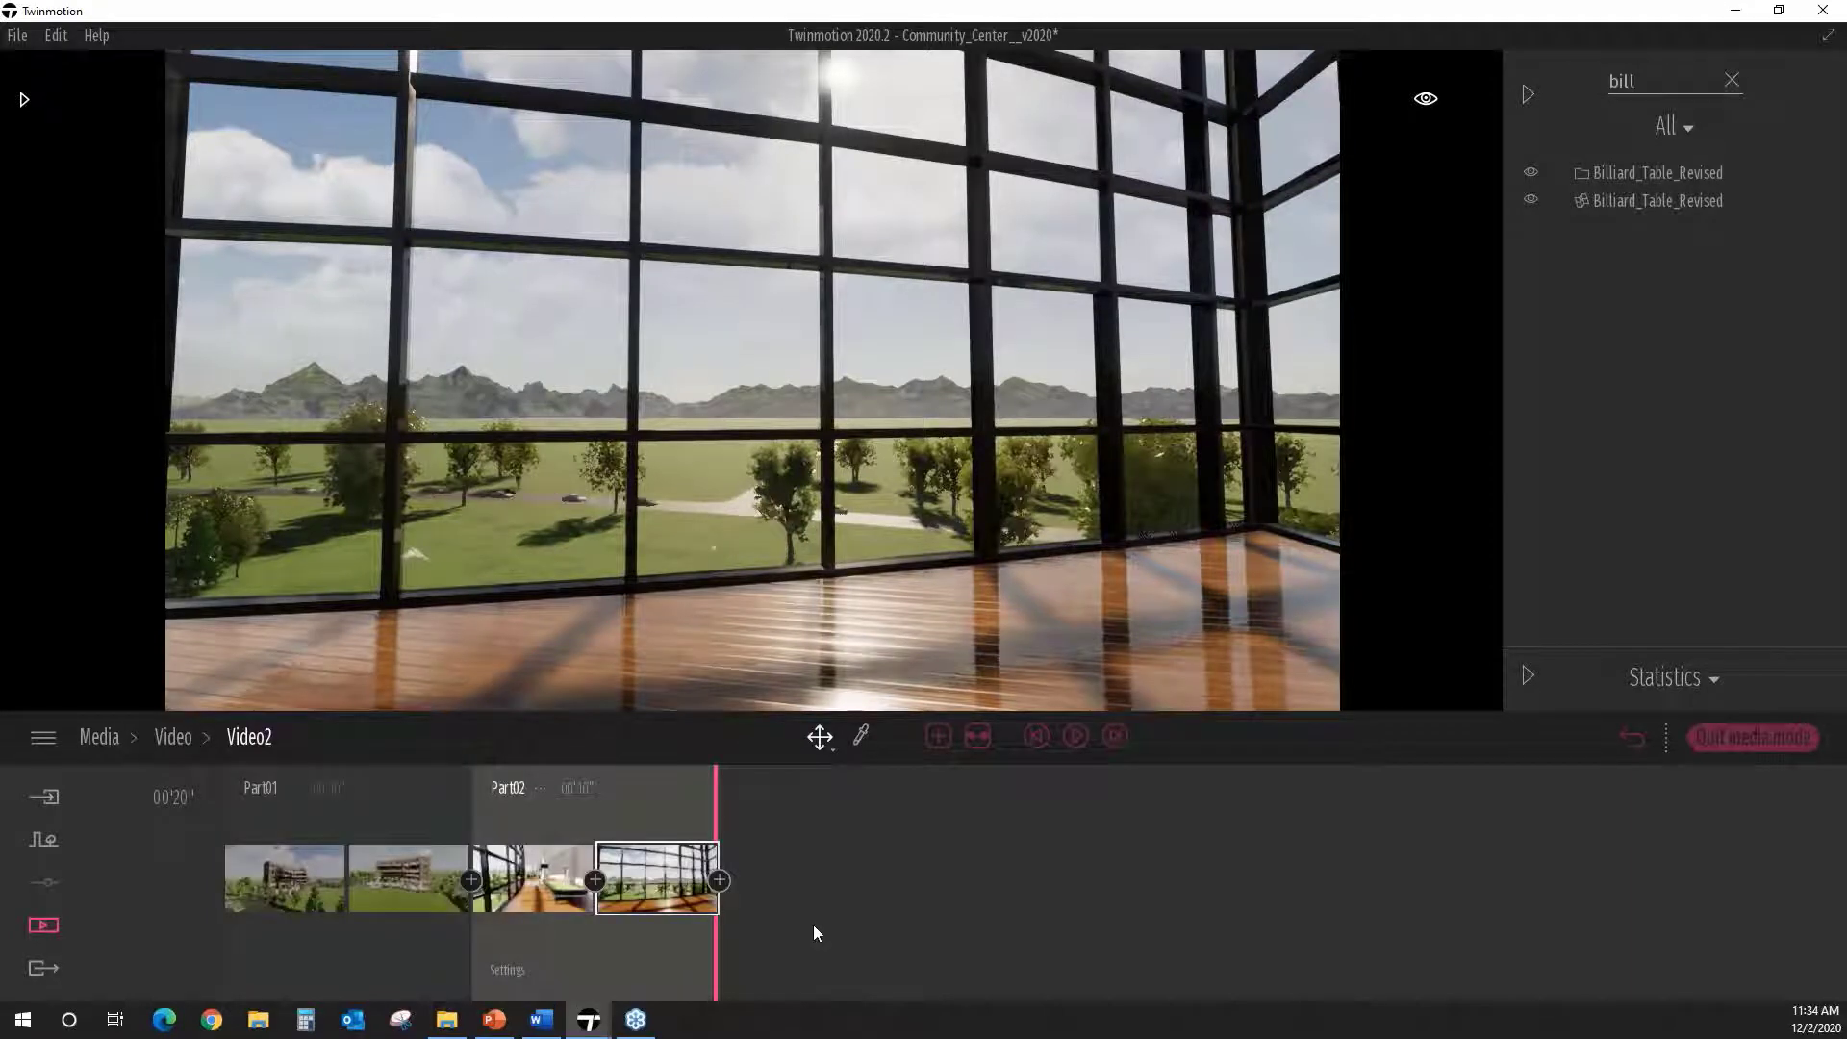
Step: Play the two-part video, look around at the window wall, and return to the list of videos
left_click(378, 853)
left_click(688, 856)
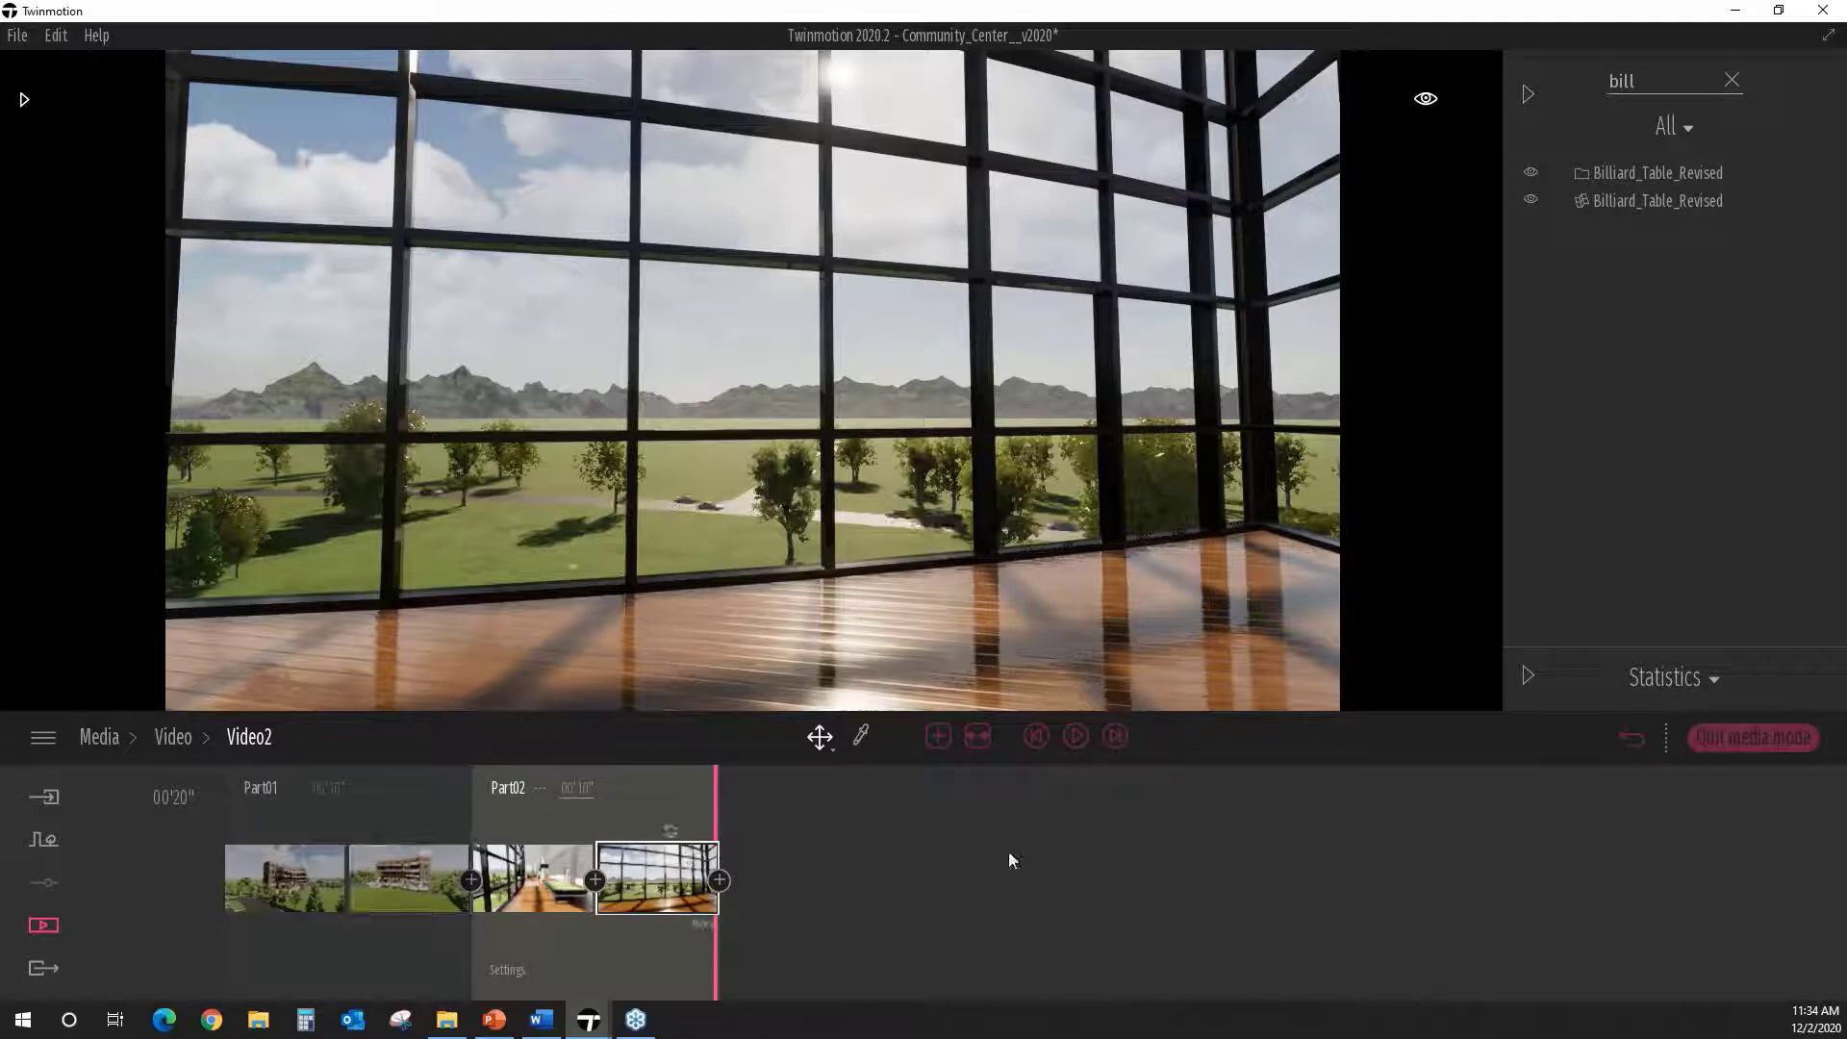
left_click(1082, 731)
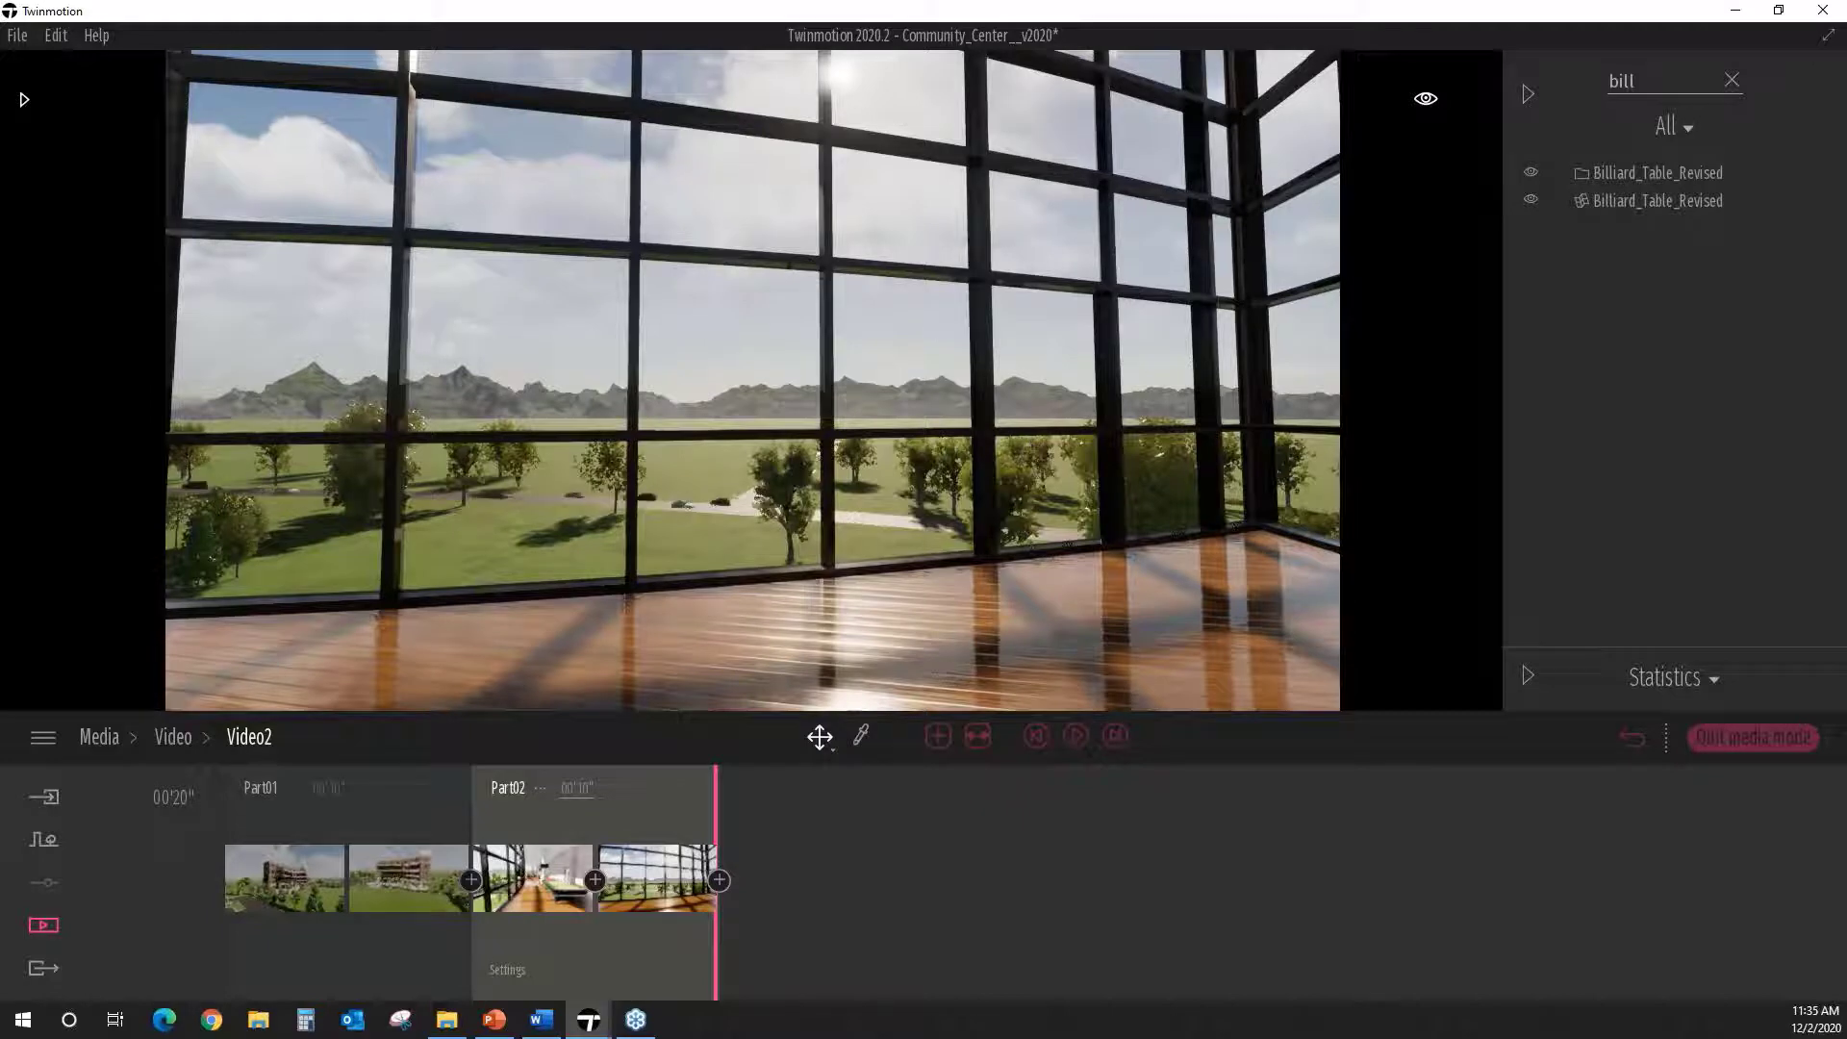
middle_click_drag(1029, 438, 1088, 445)
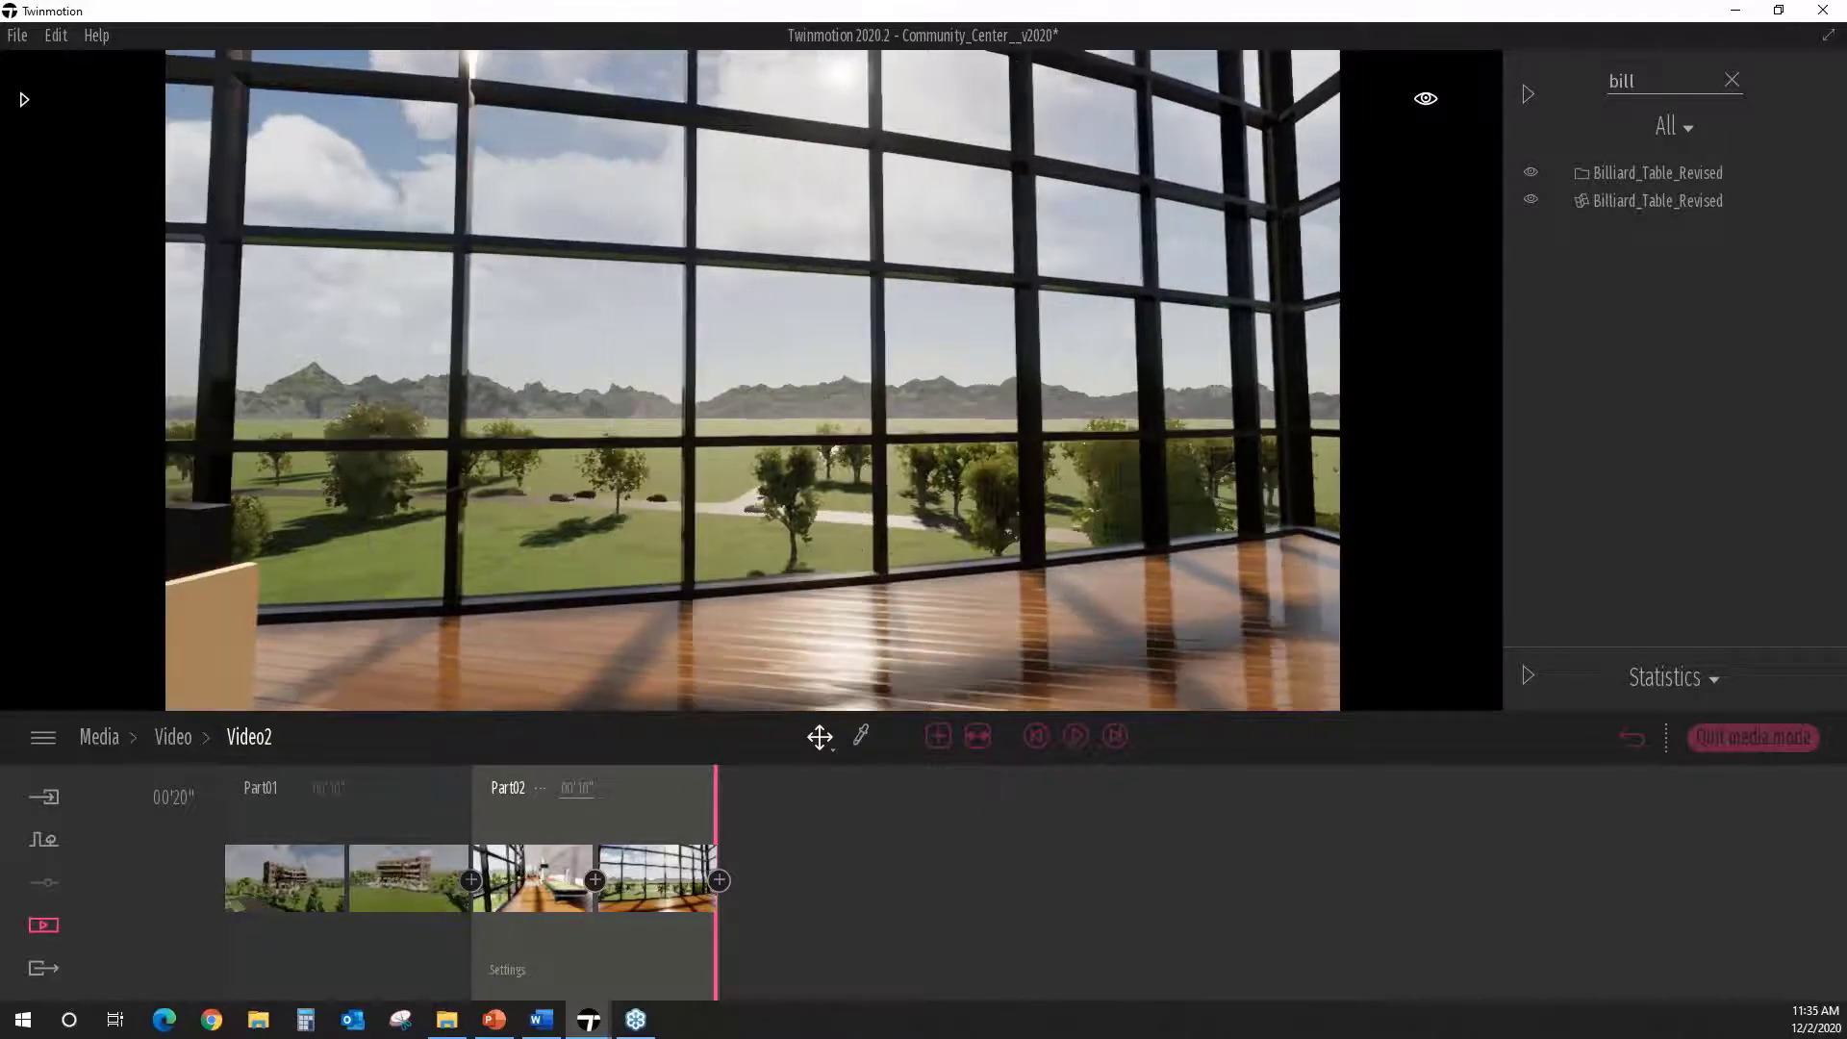
right_click_drag(1089, 445, 1048, 404)
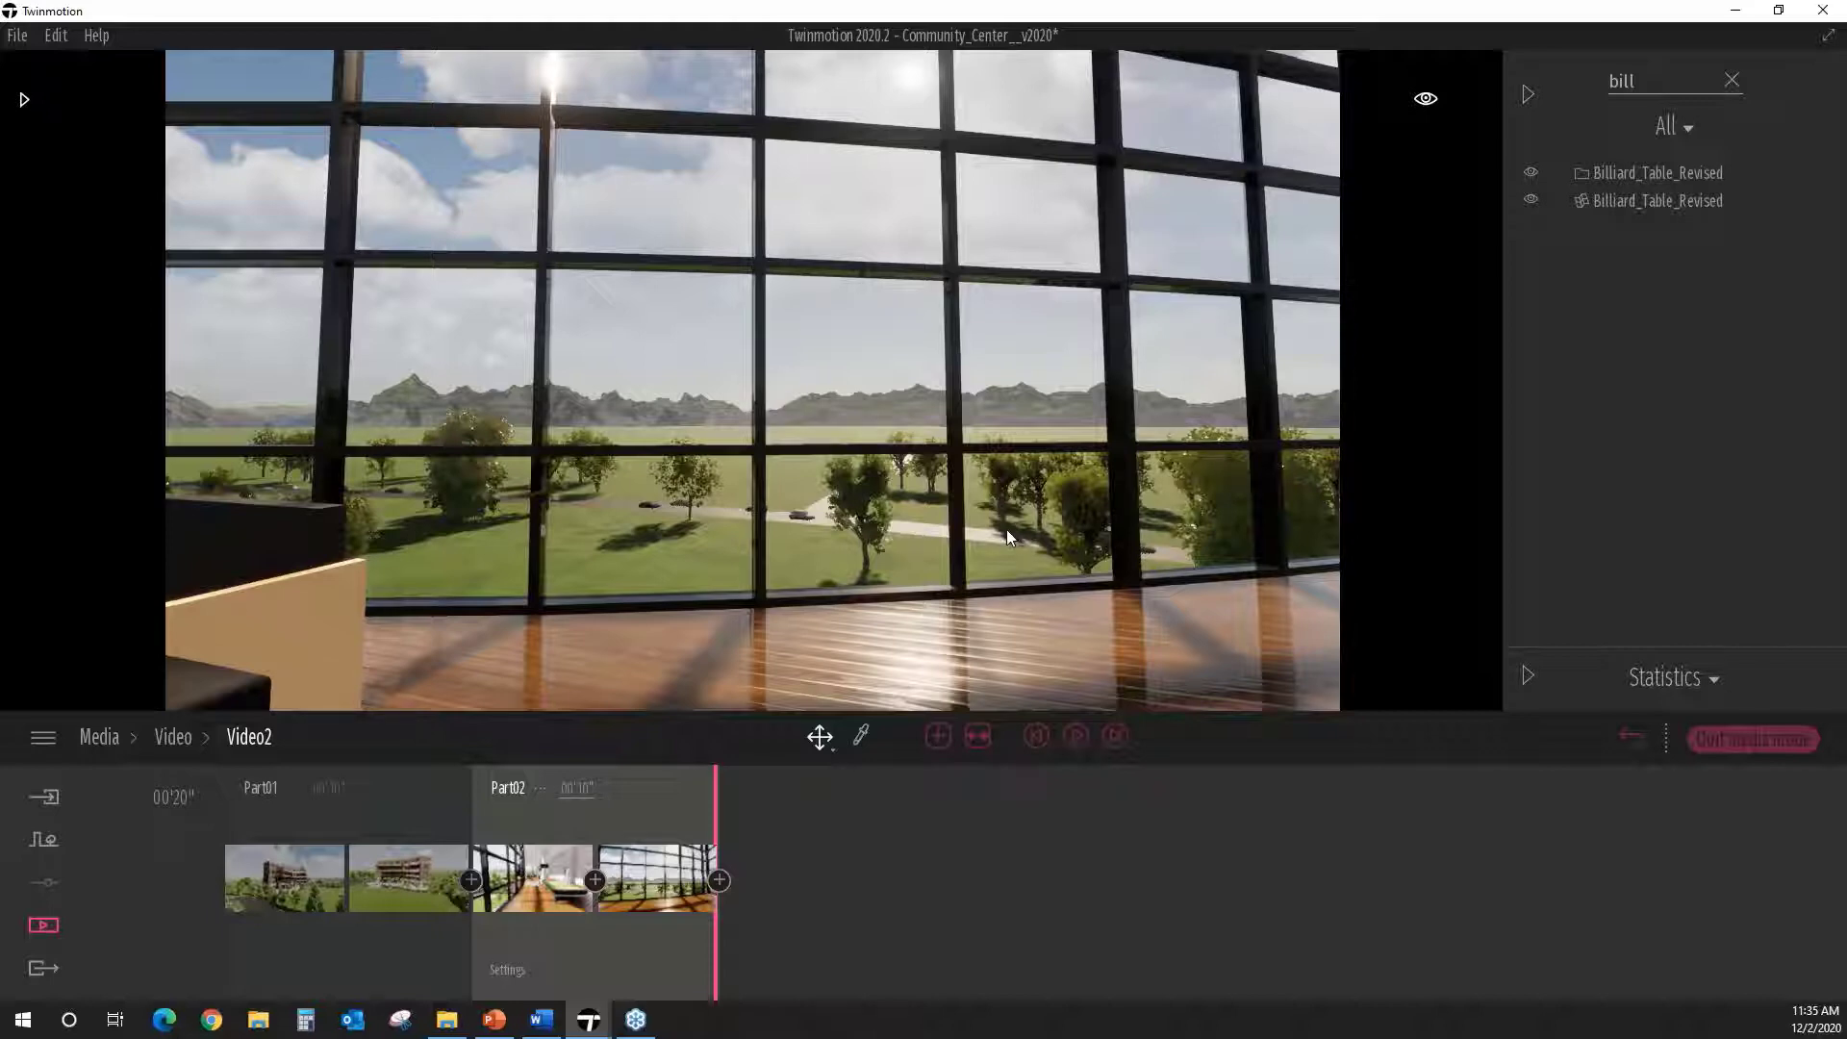
key("Escape")
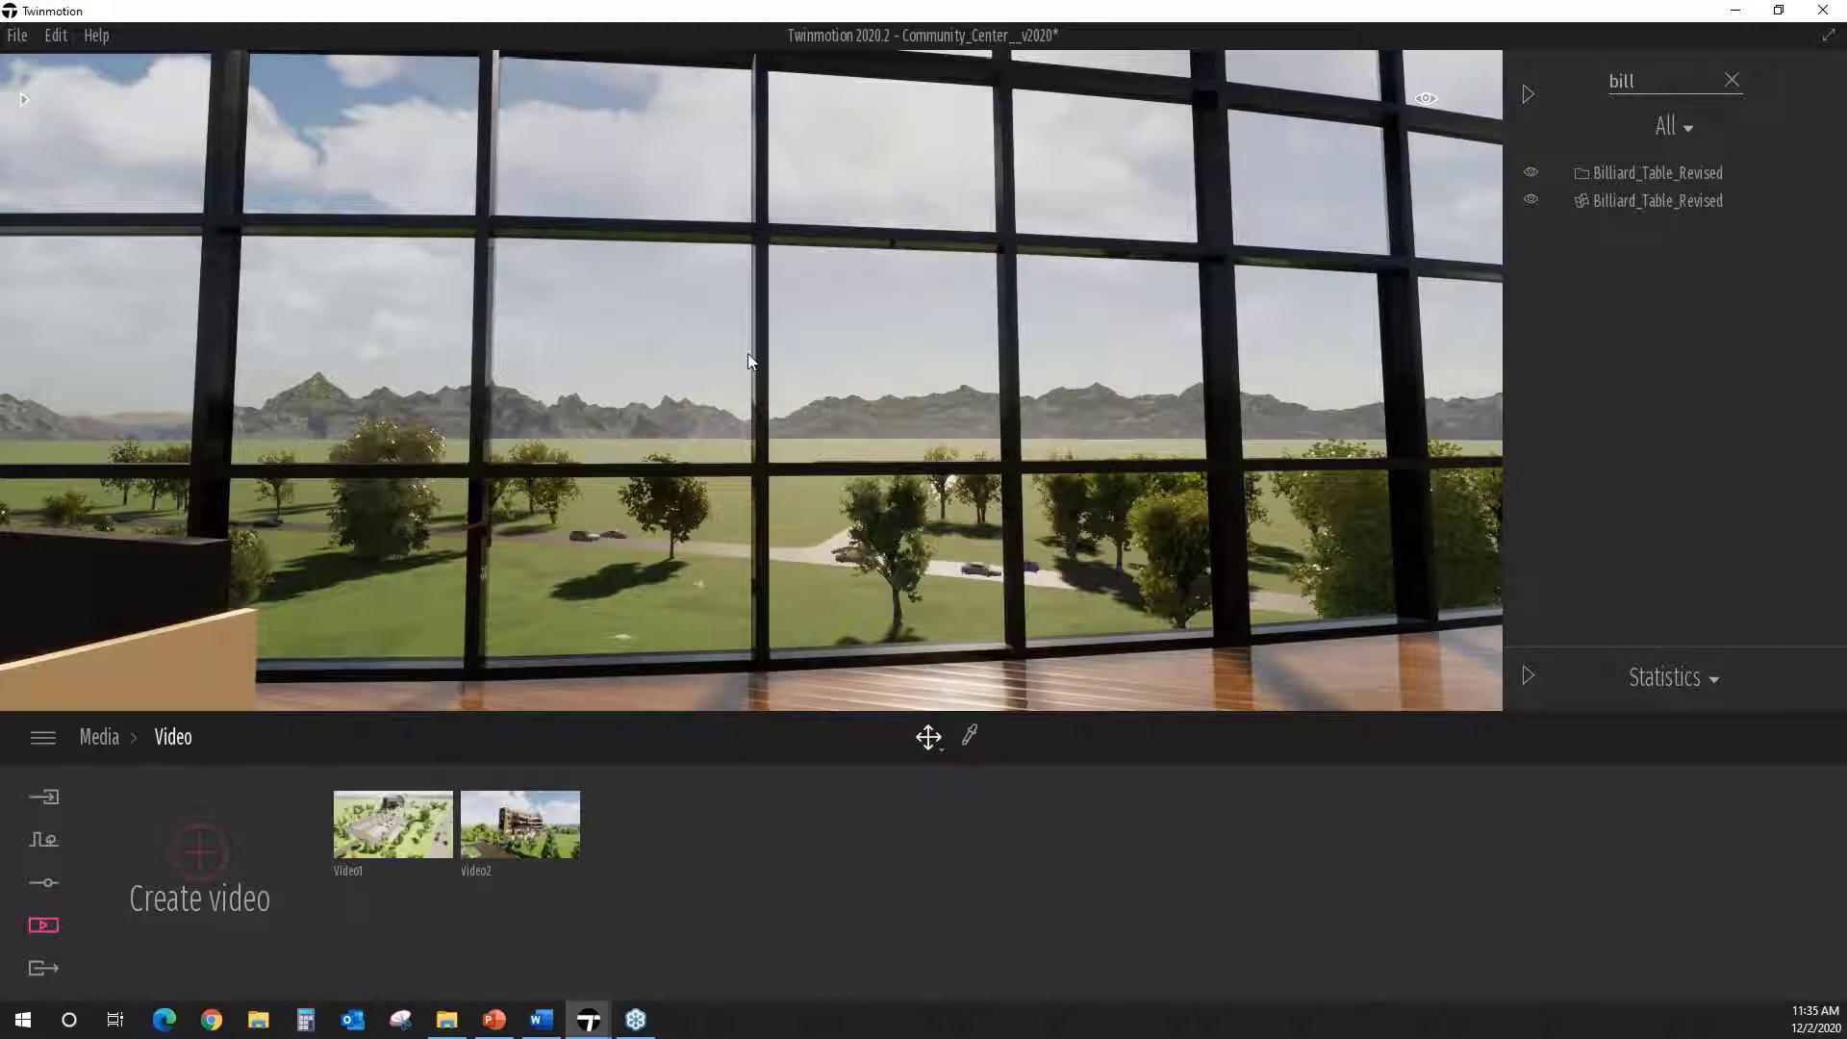
Step: Open the export settings and select images 004 and 005 for export
left_click(38, 970)
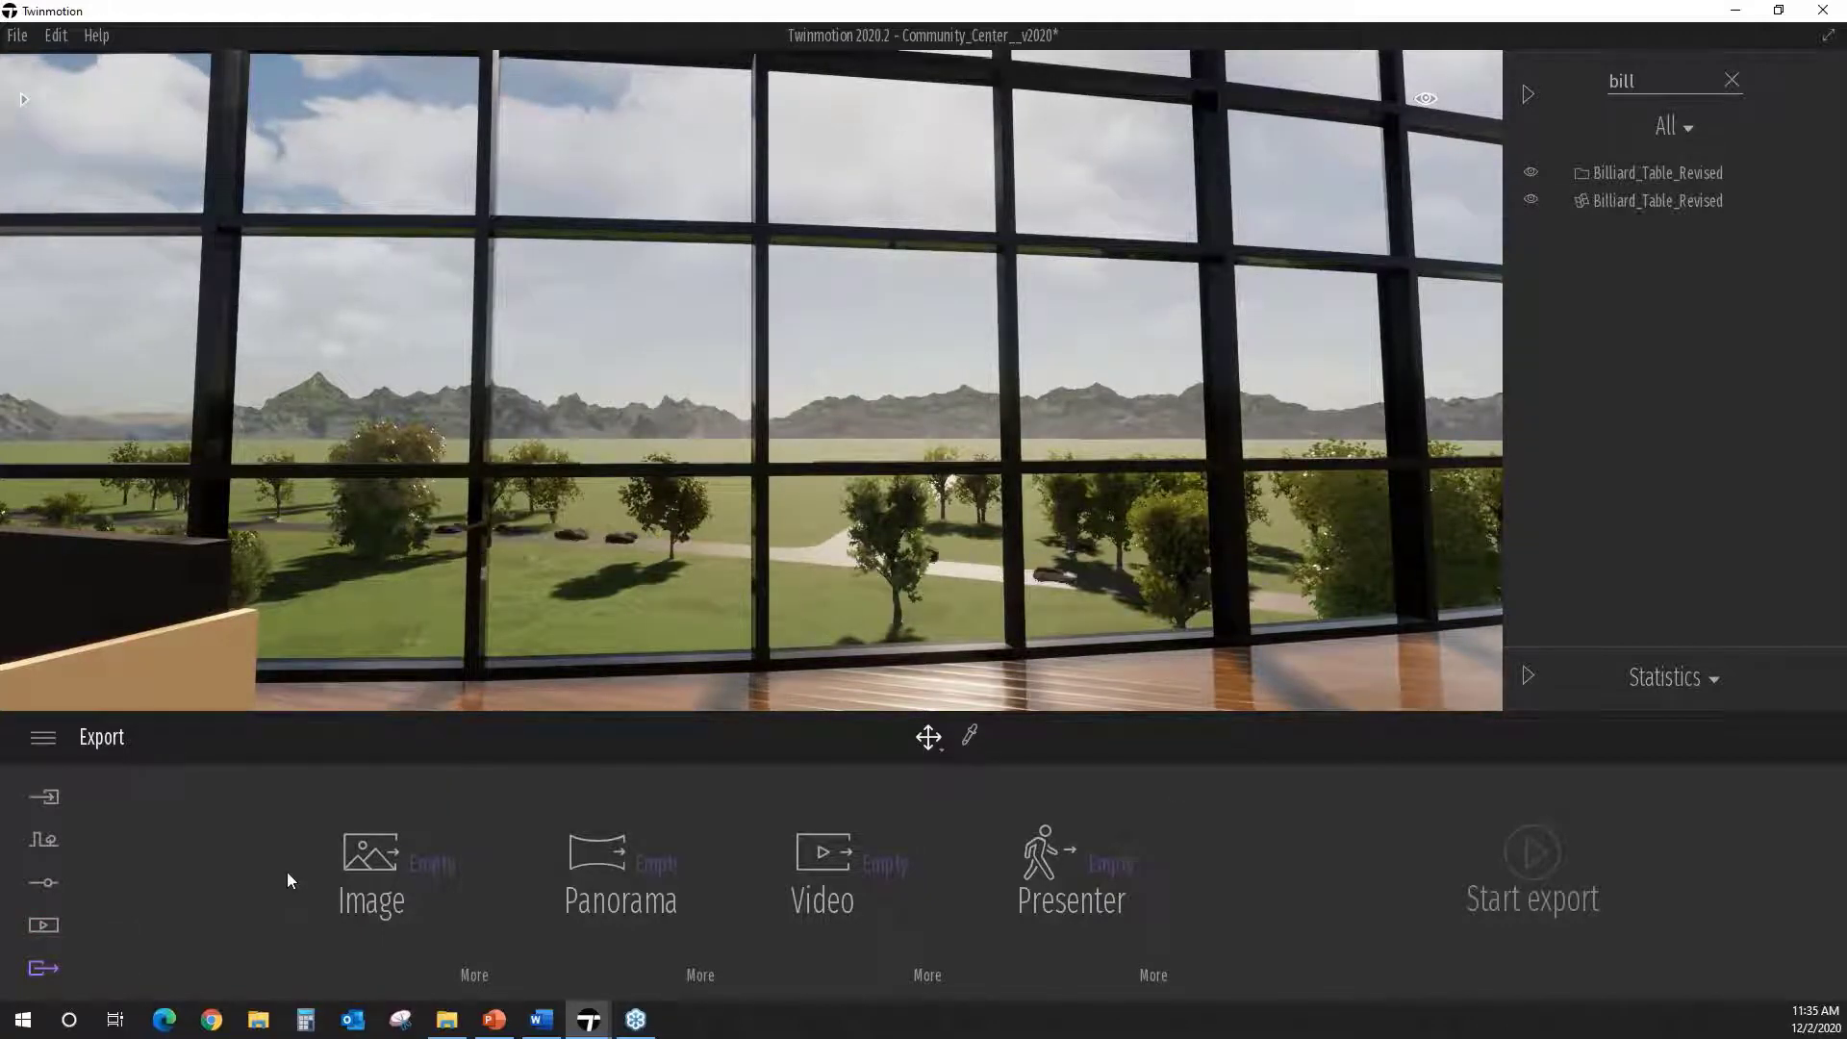
left_click(433, 864)
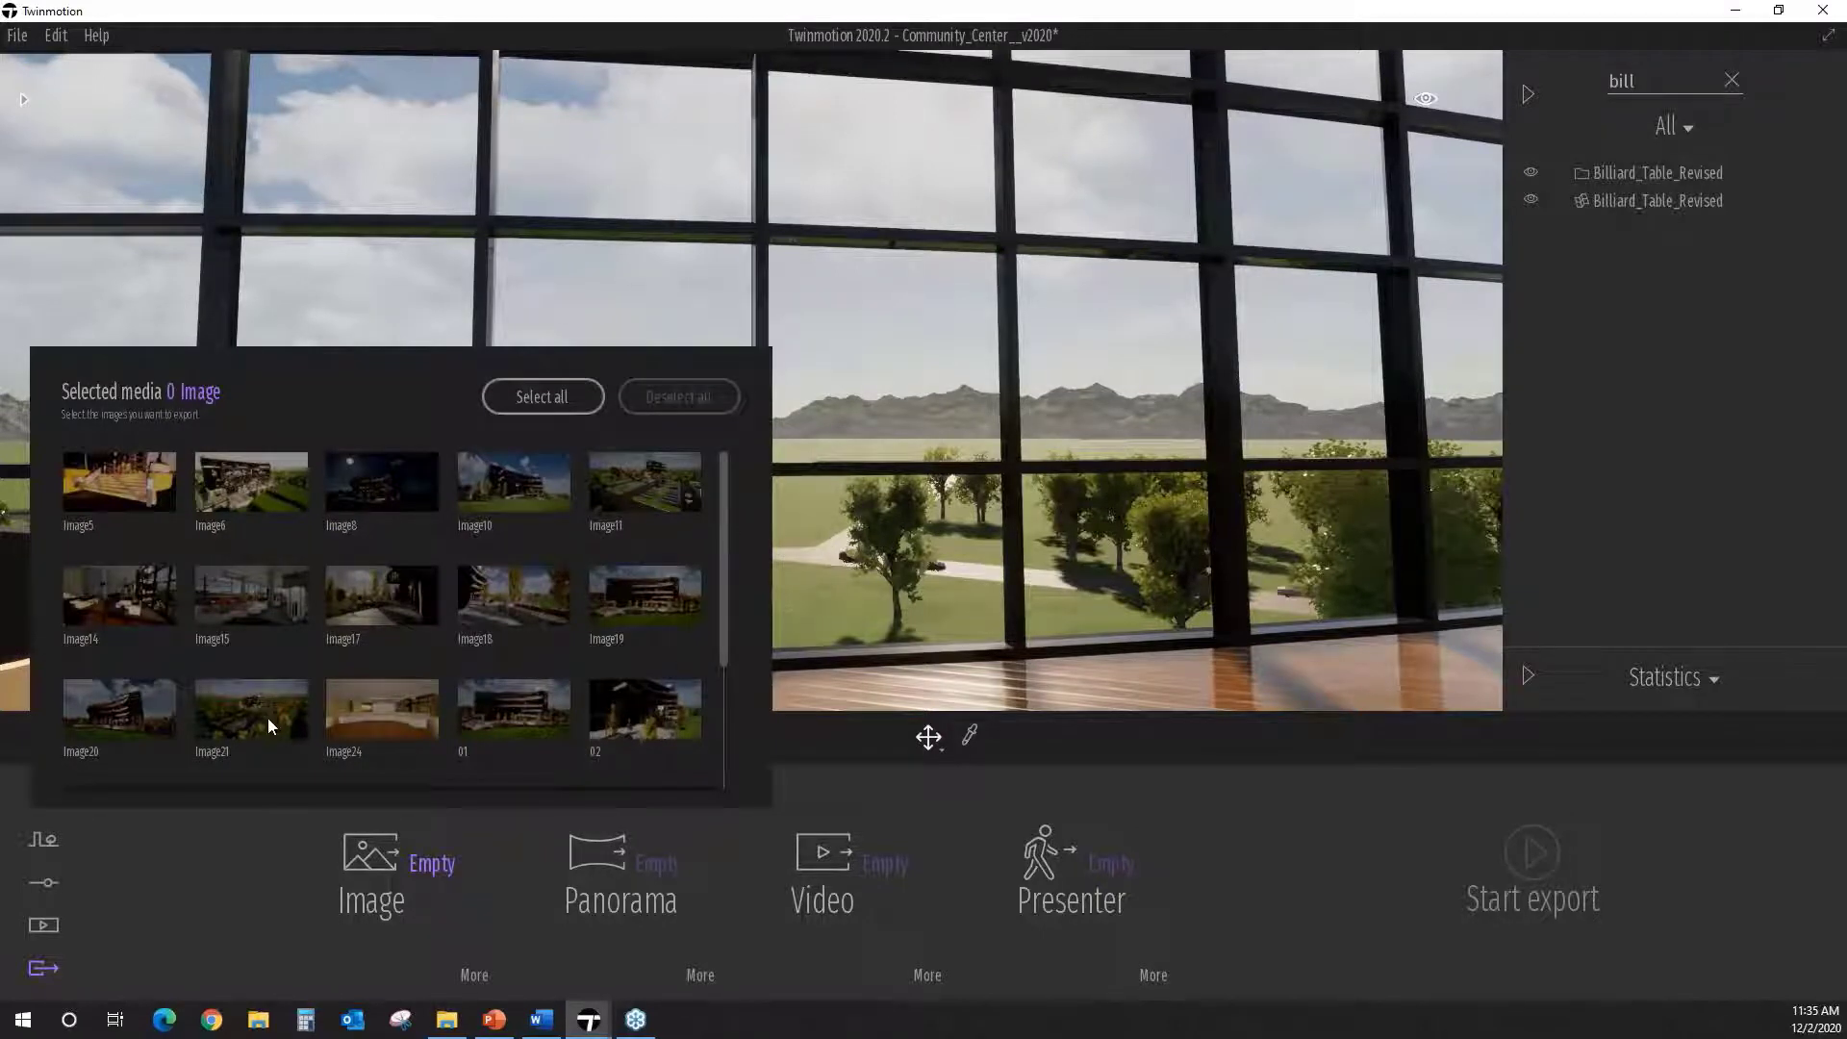
scroll(267, 718, "down", 3)
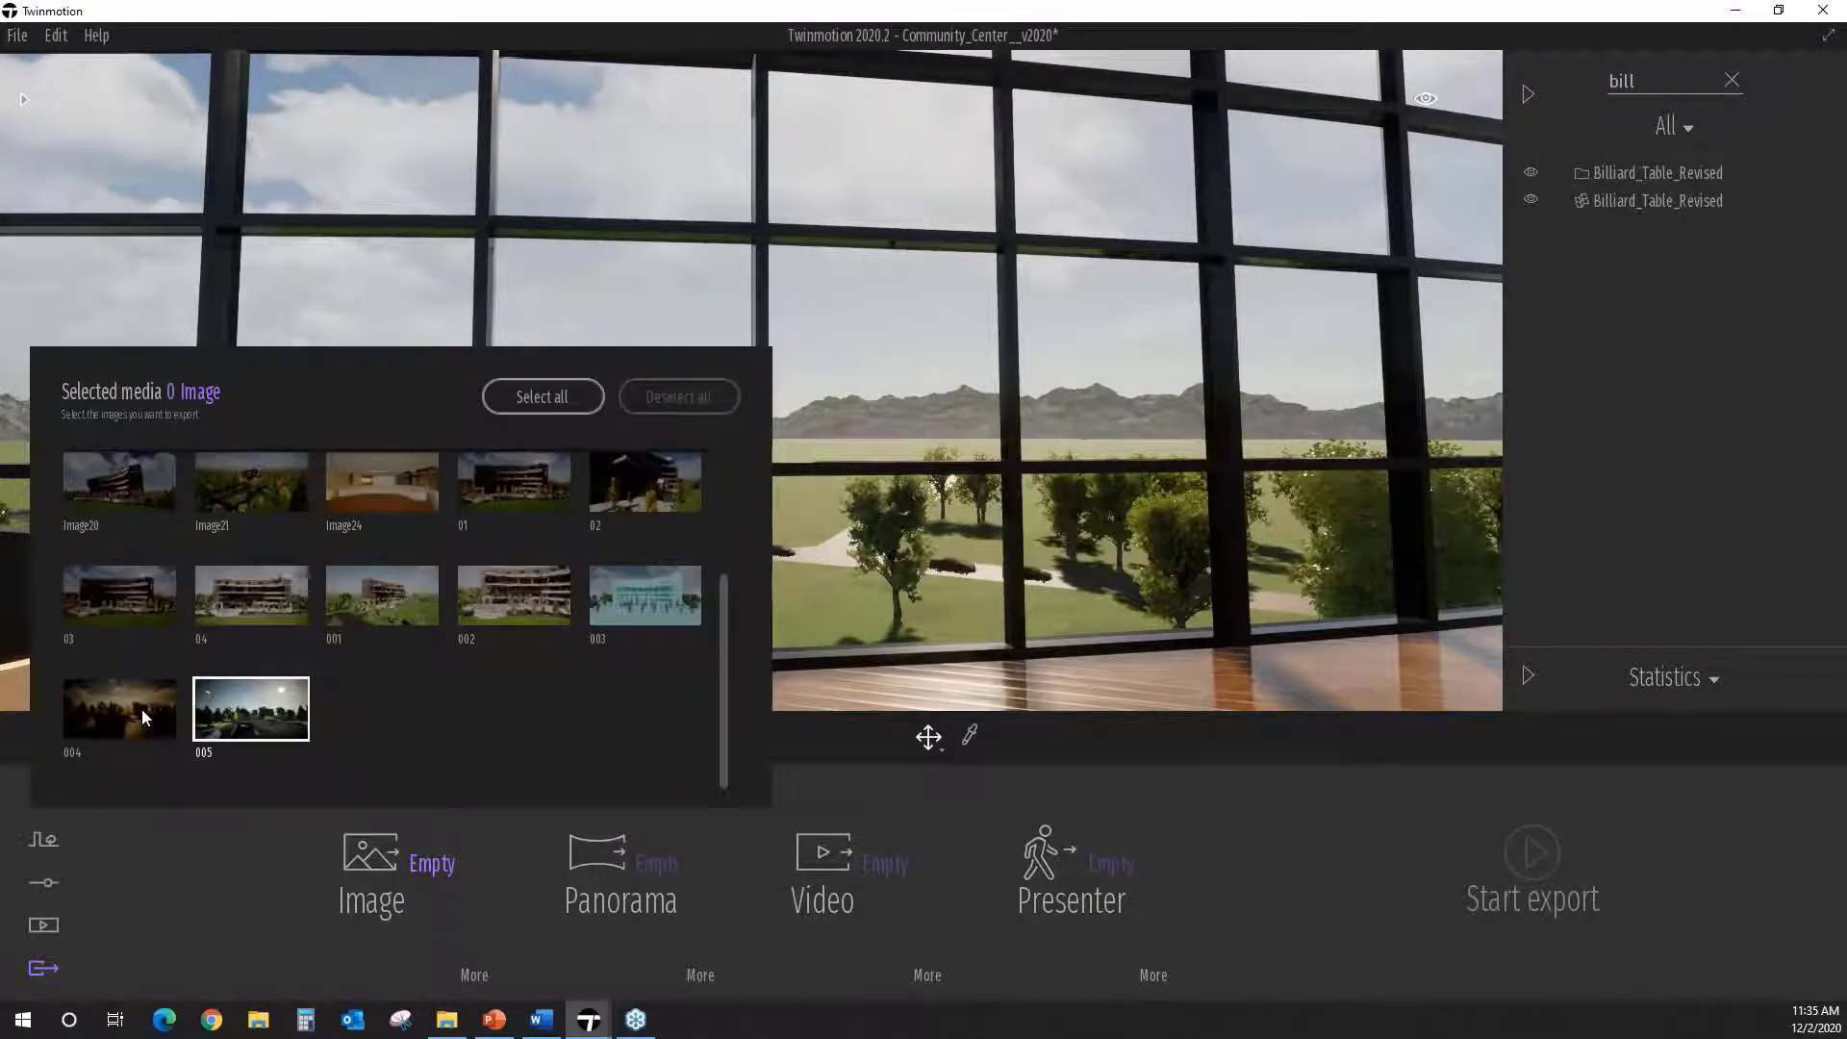
left_click(145, 716)
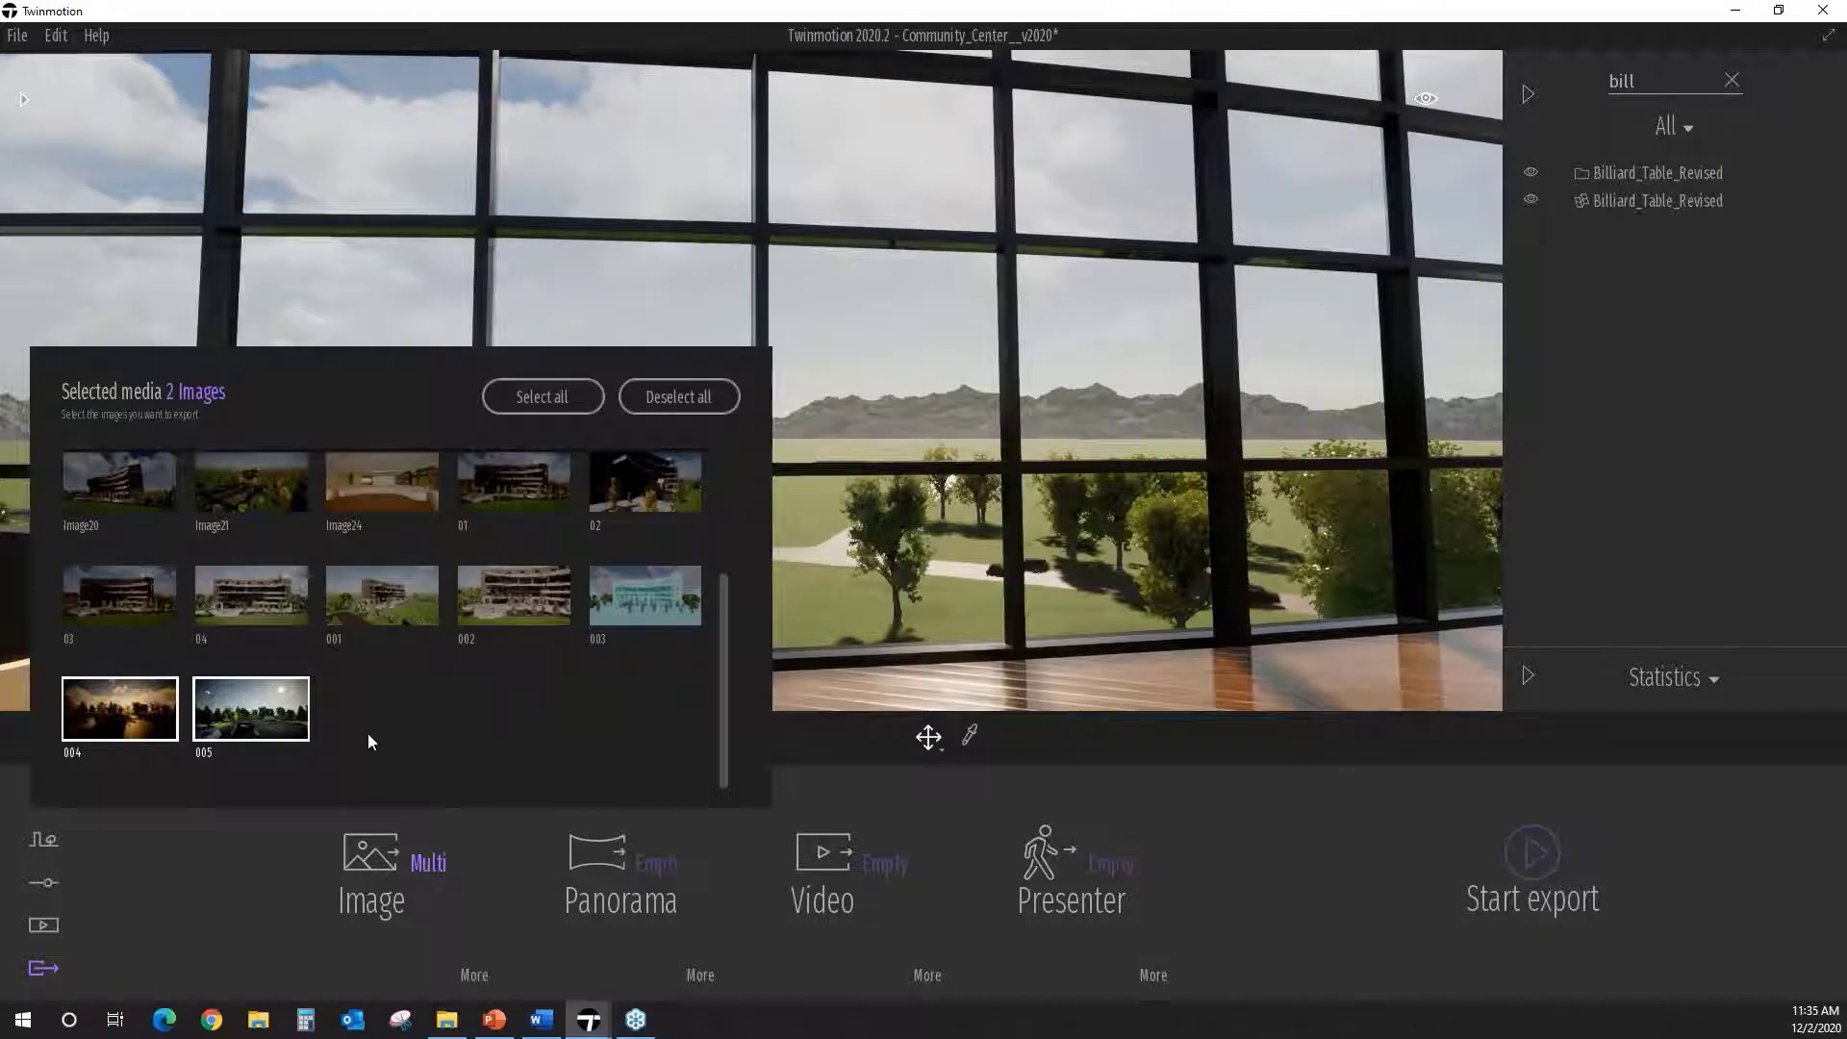
left_click(736, 989)
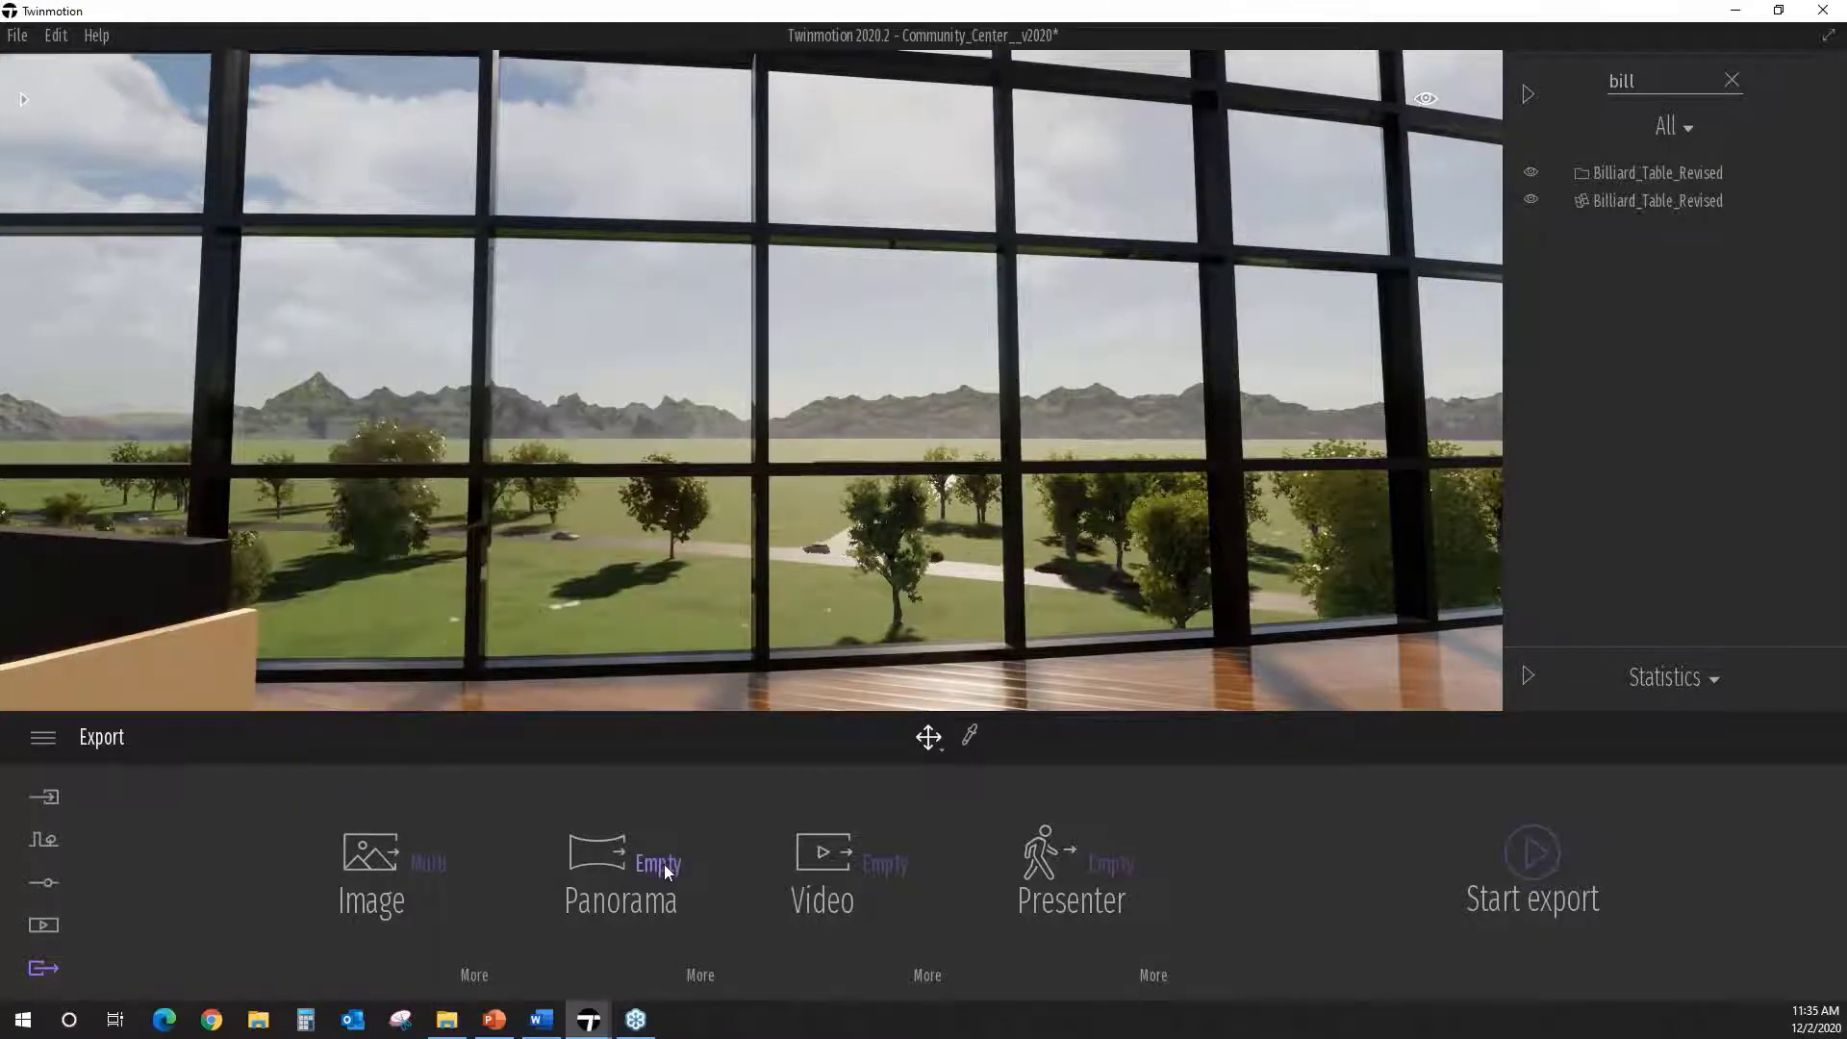
Step: Add Panorama1 and Video2 to the export selection and check the presenter choices
left_click(663, 863)
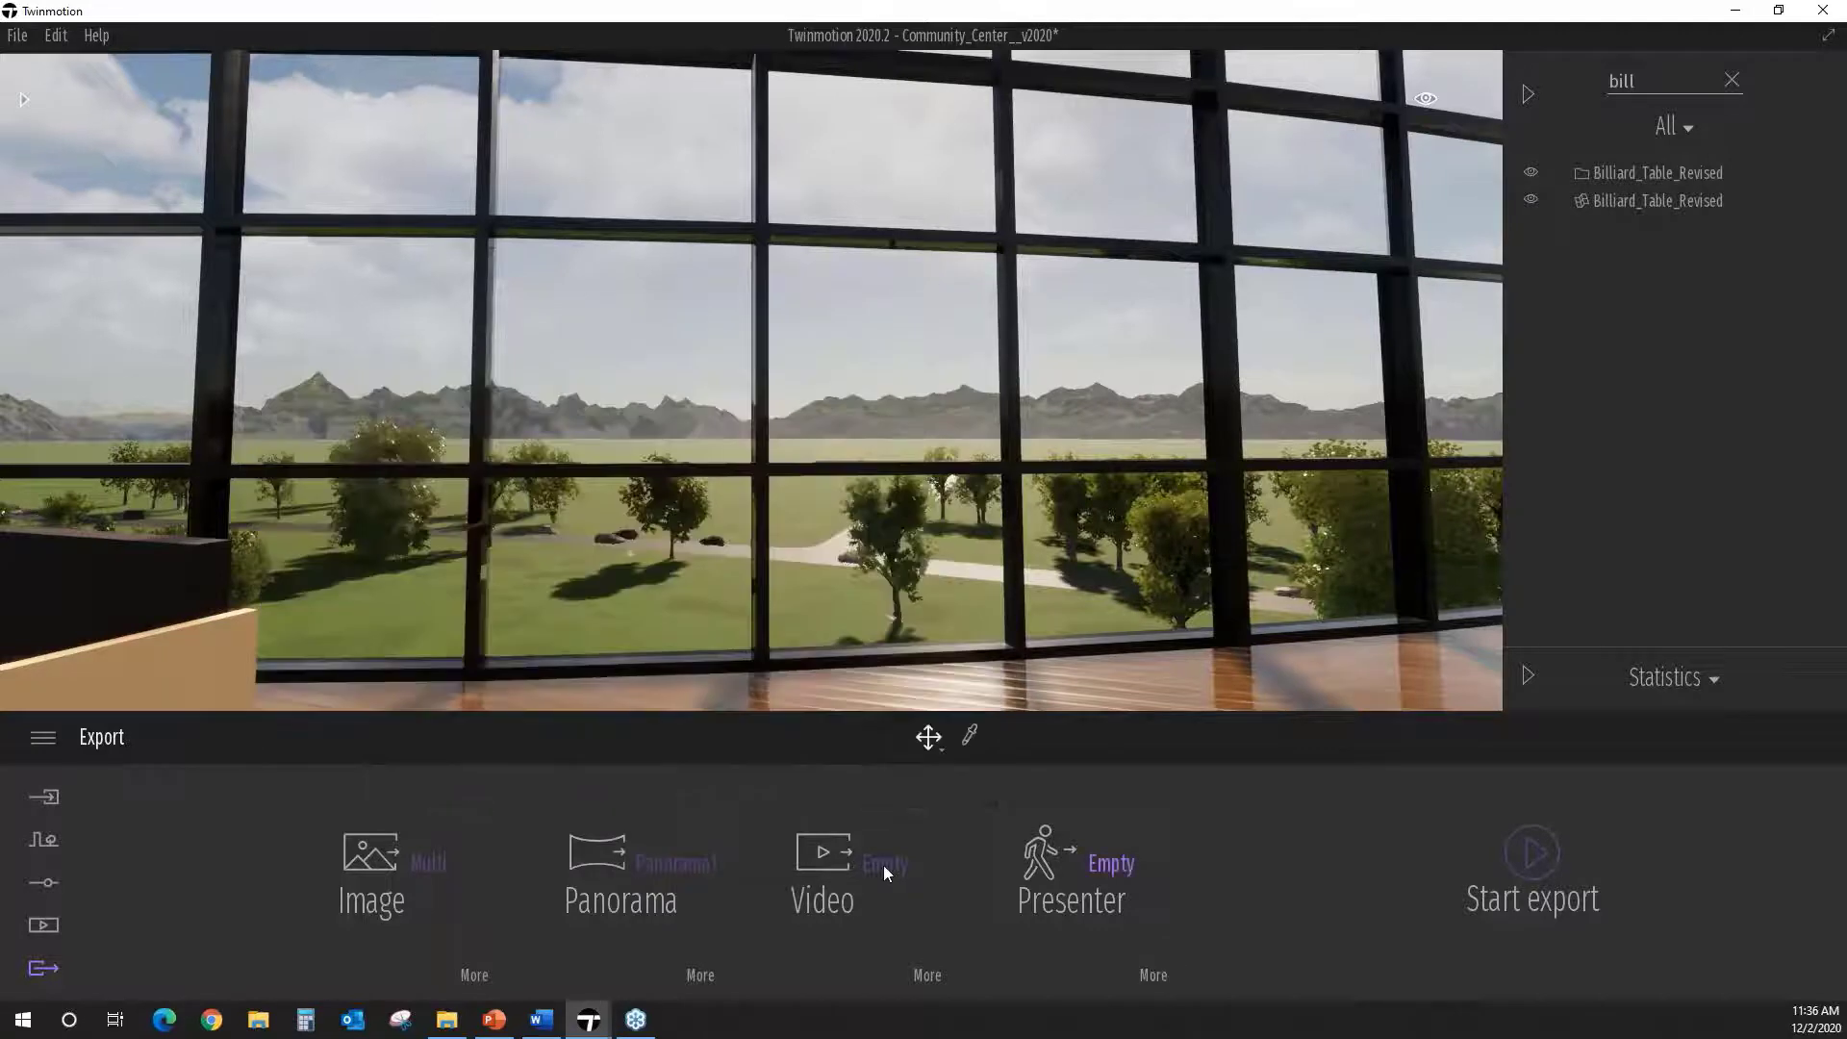
left_click(883, 864)
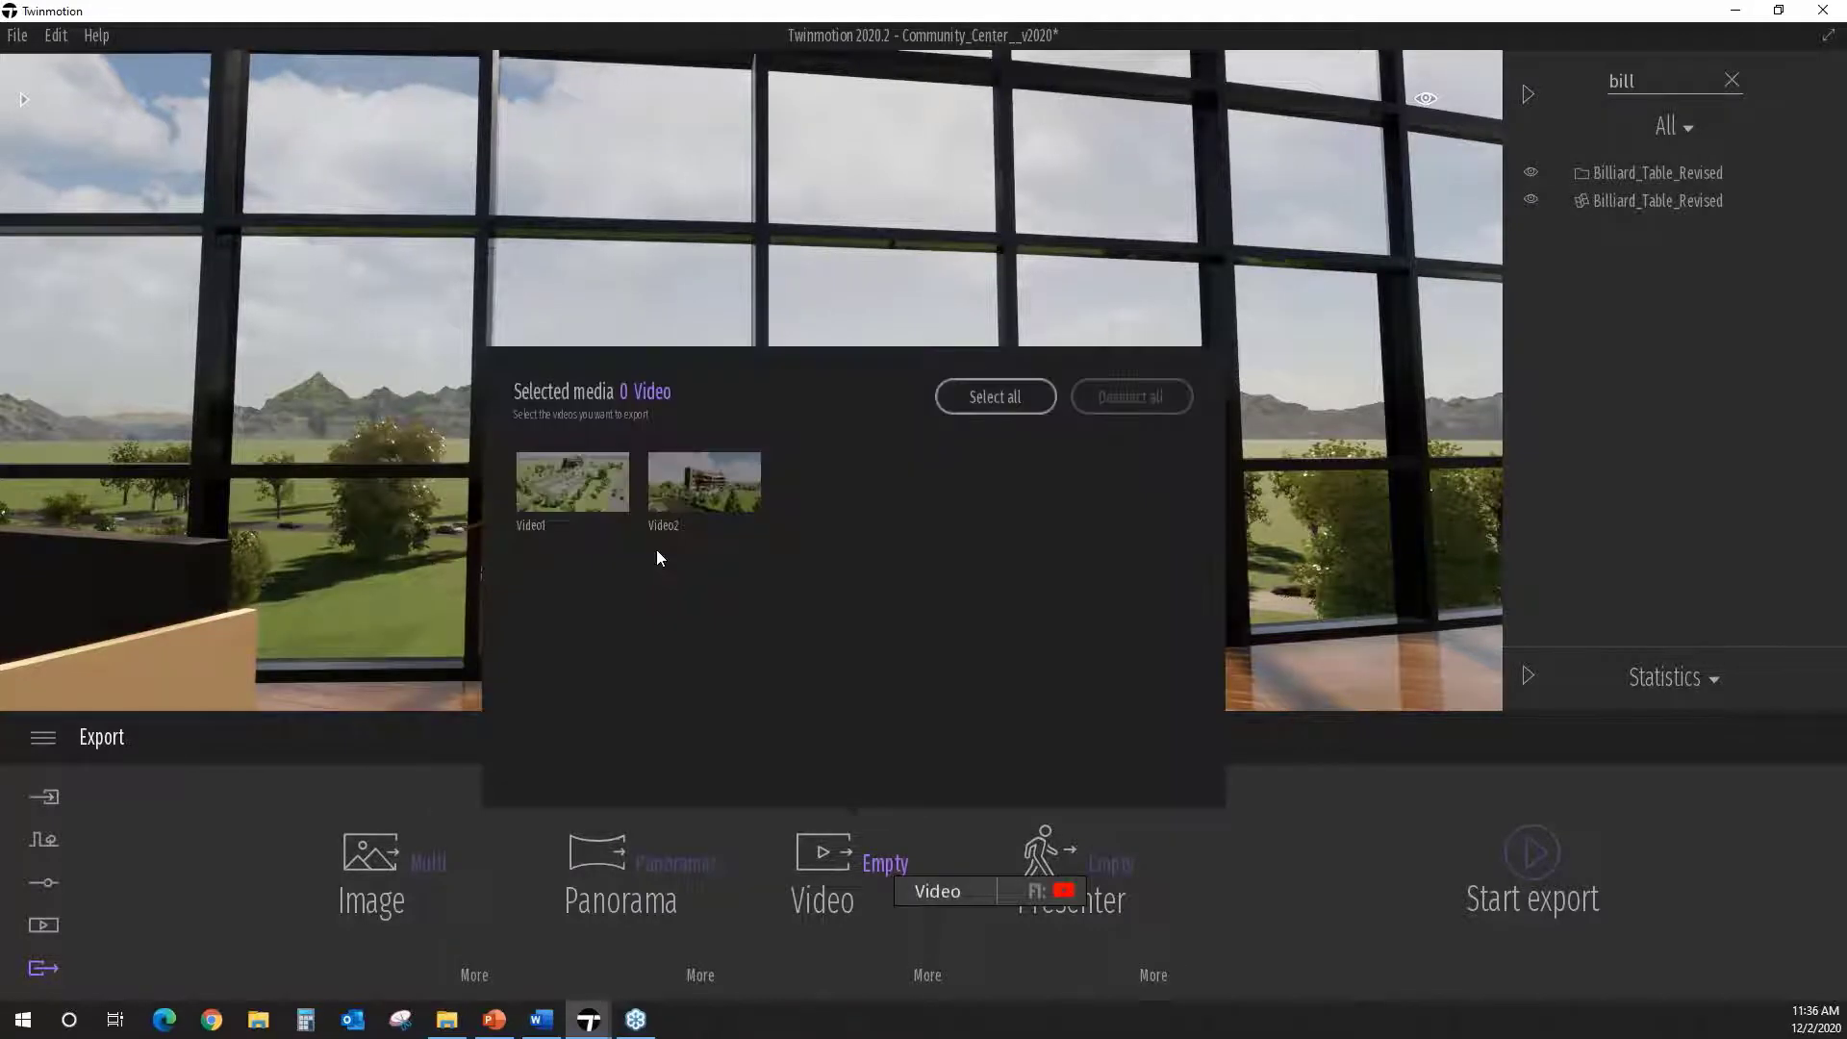
left_click(697, 469)
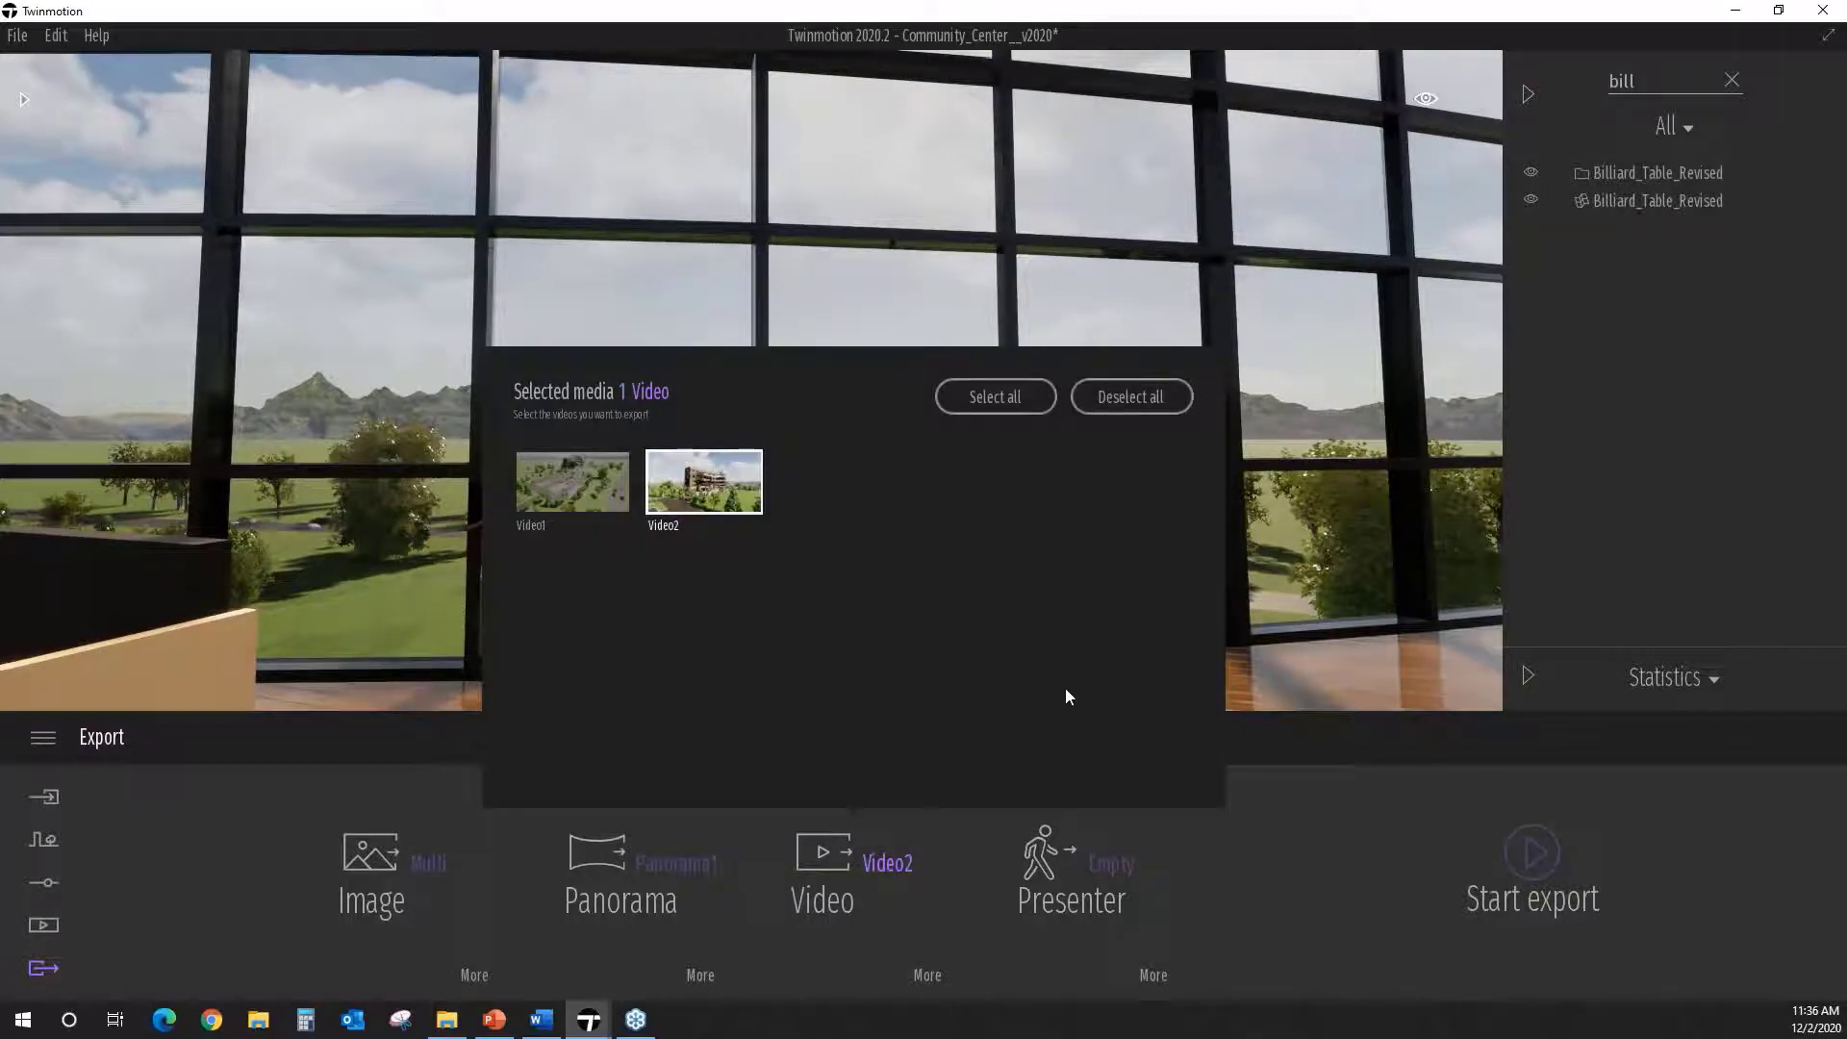
left_click(1105, 862)
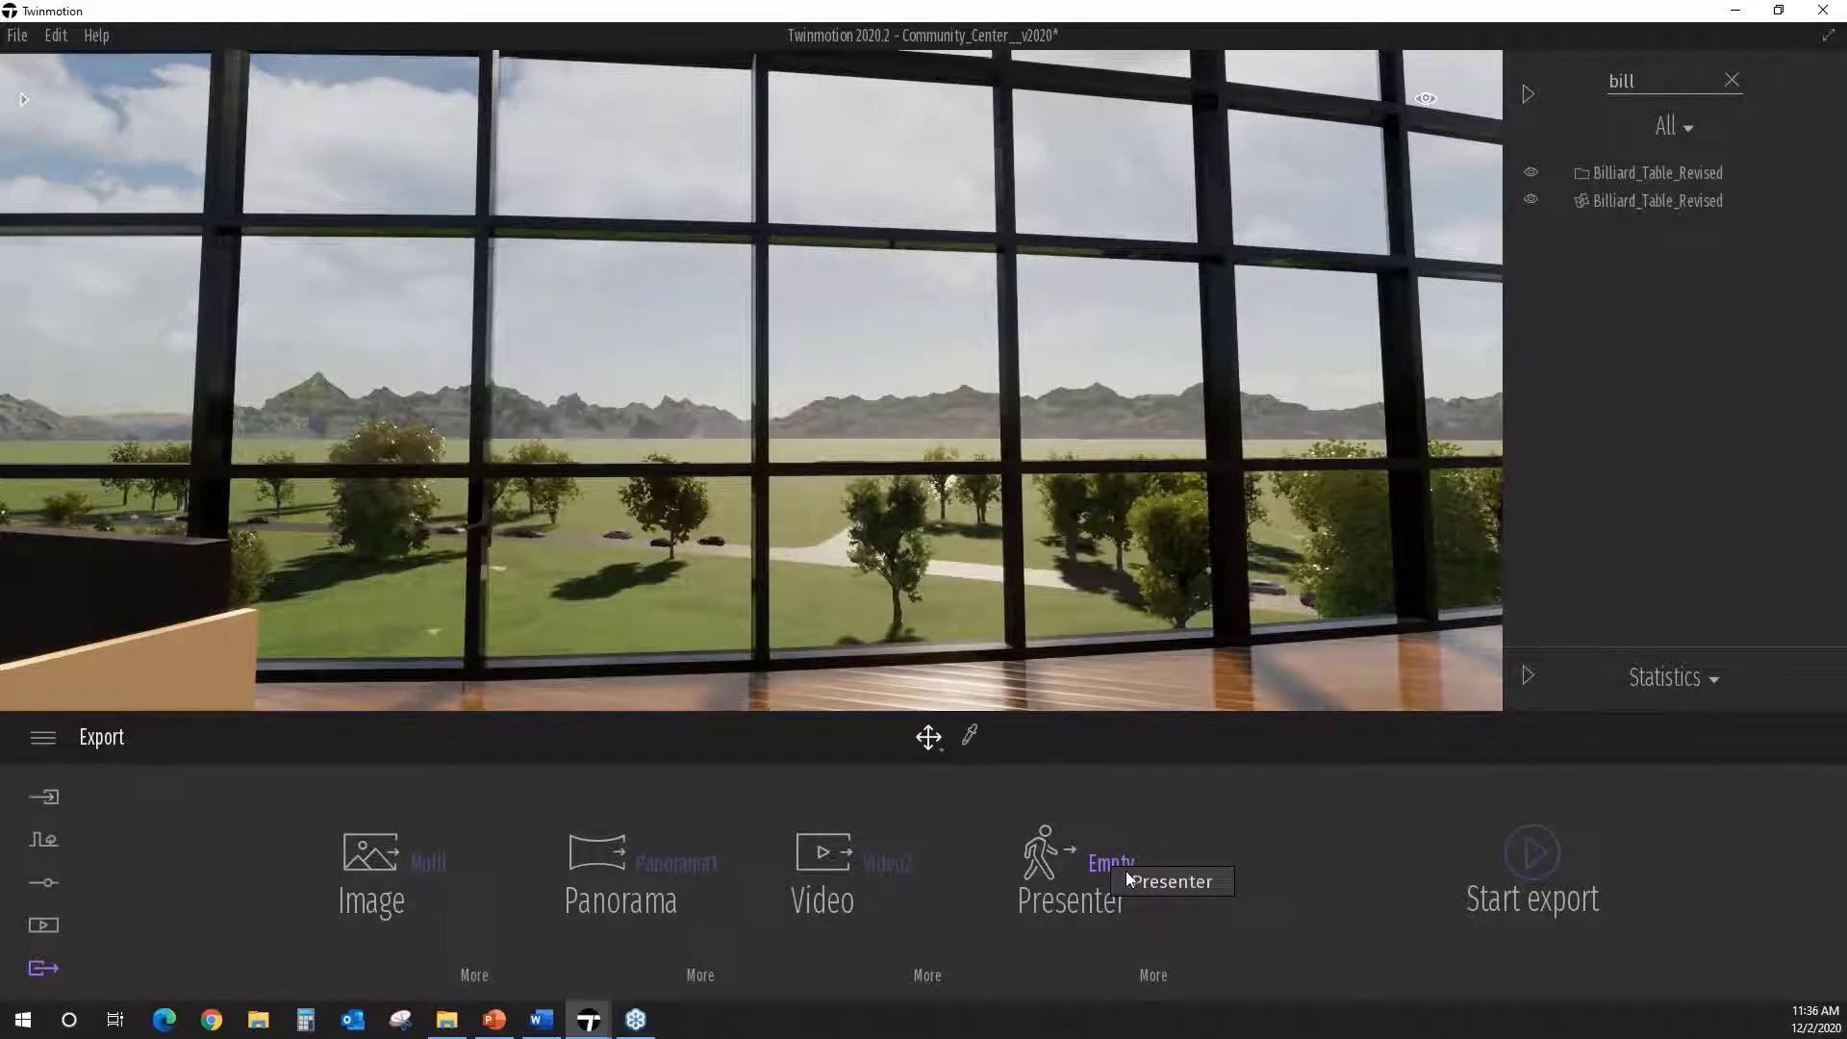
left_click(1113, 864)
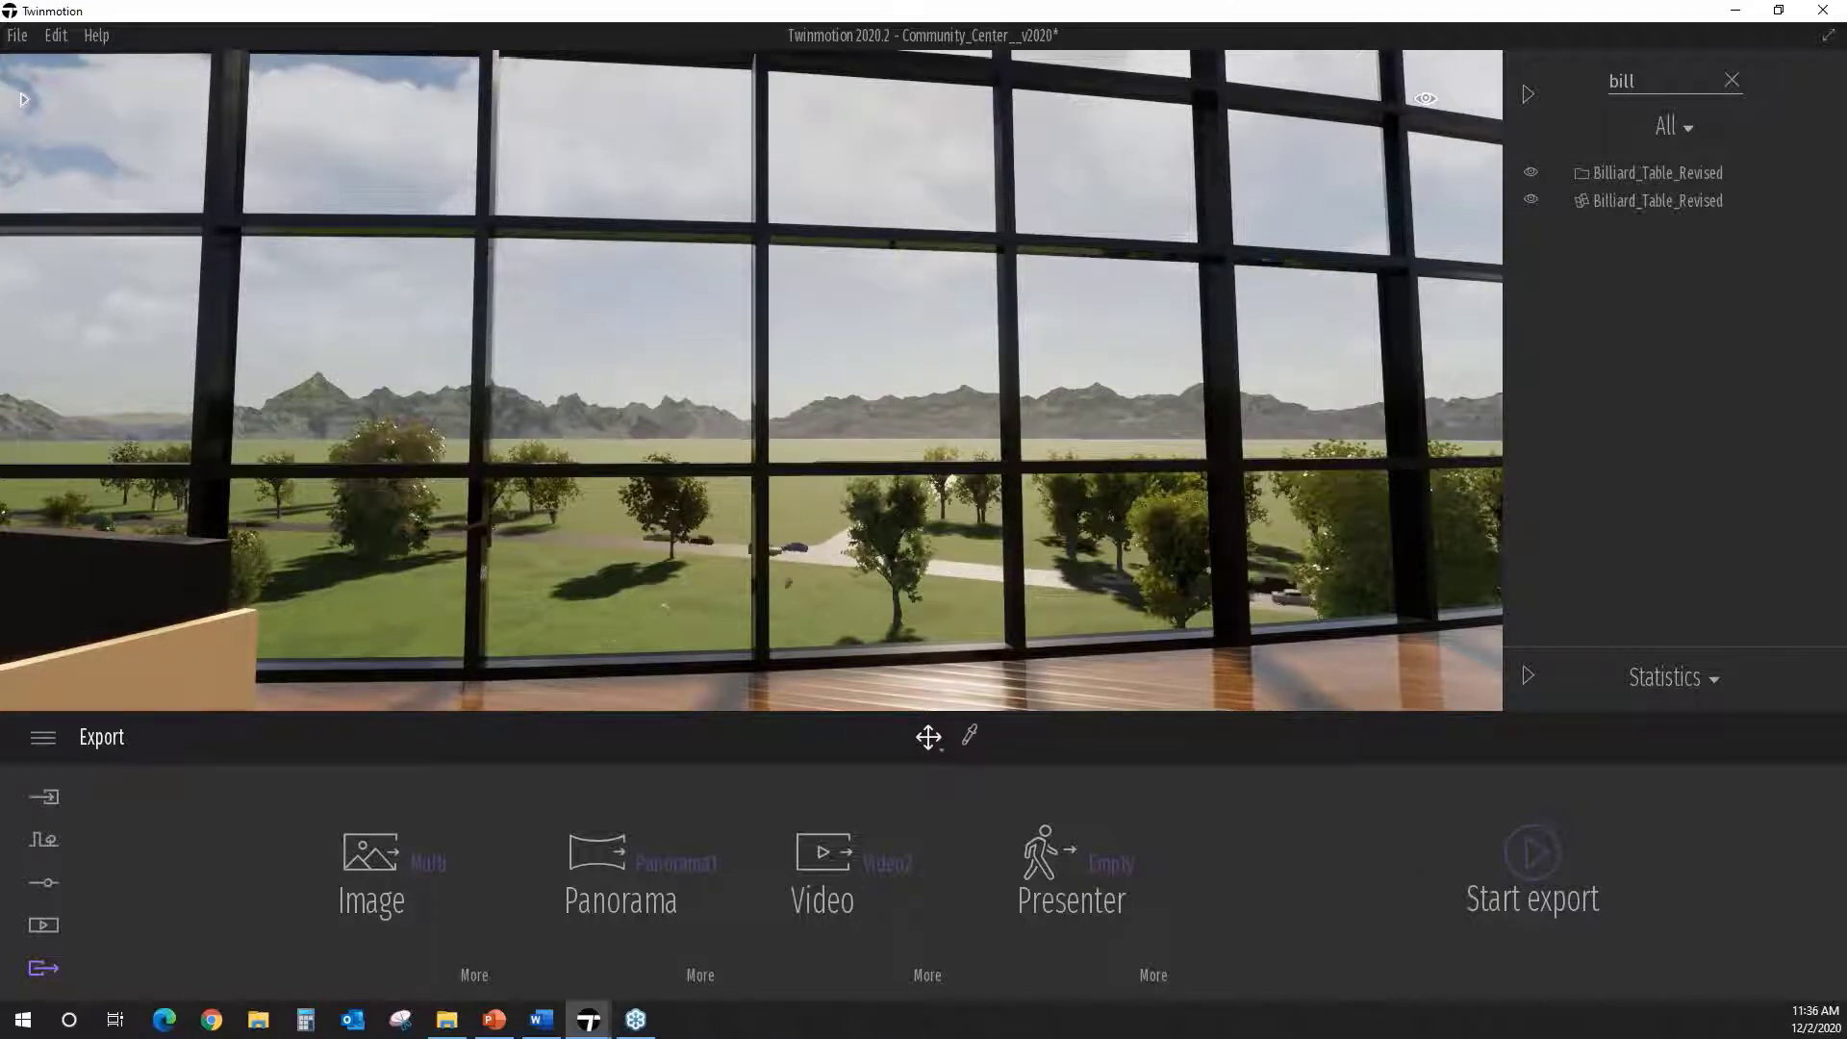
Step: Switch to the Exports folder in File Explorer and view the exported images 004.png and 005.png
key("alt+Tab")
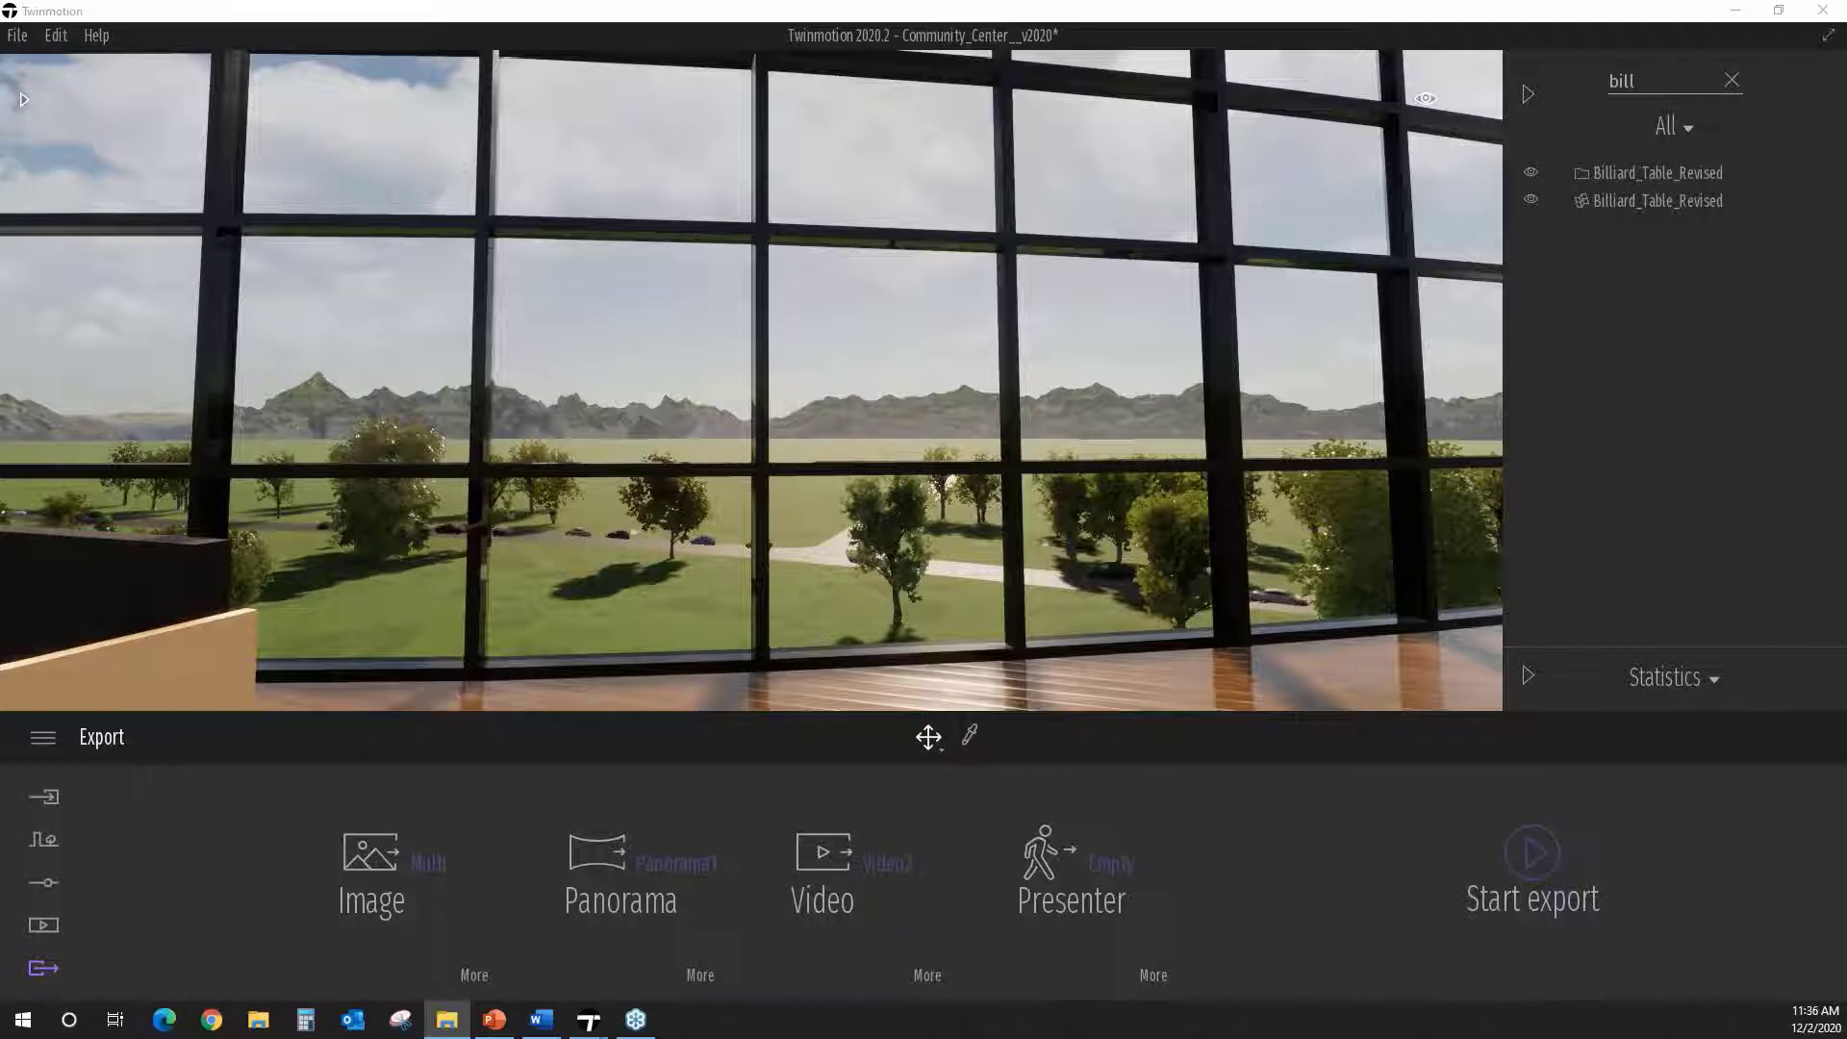
left_click_drag(1846, 231, 949, 203)
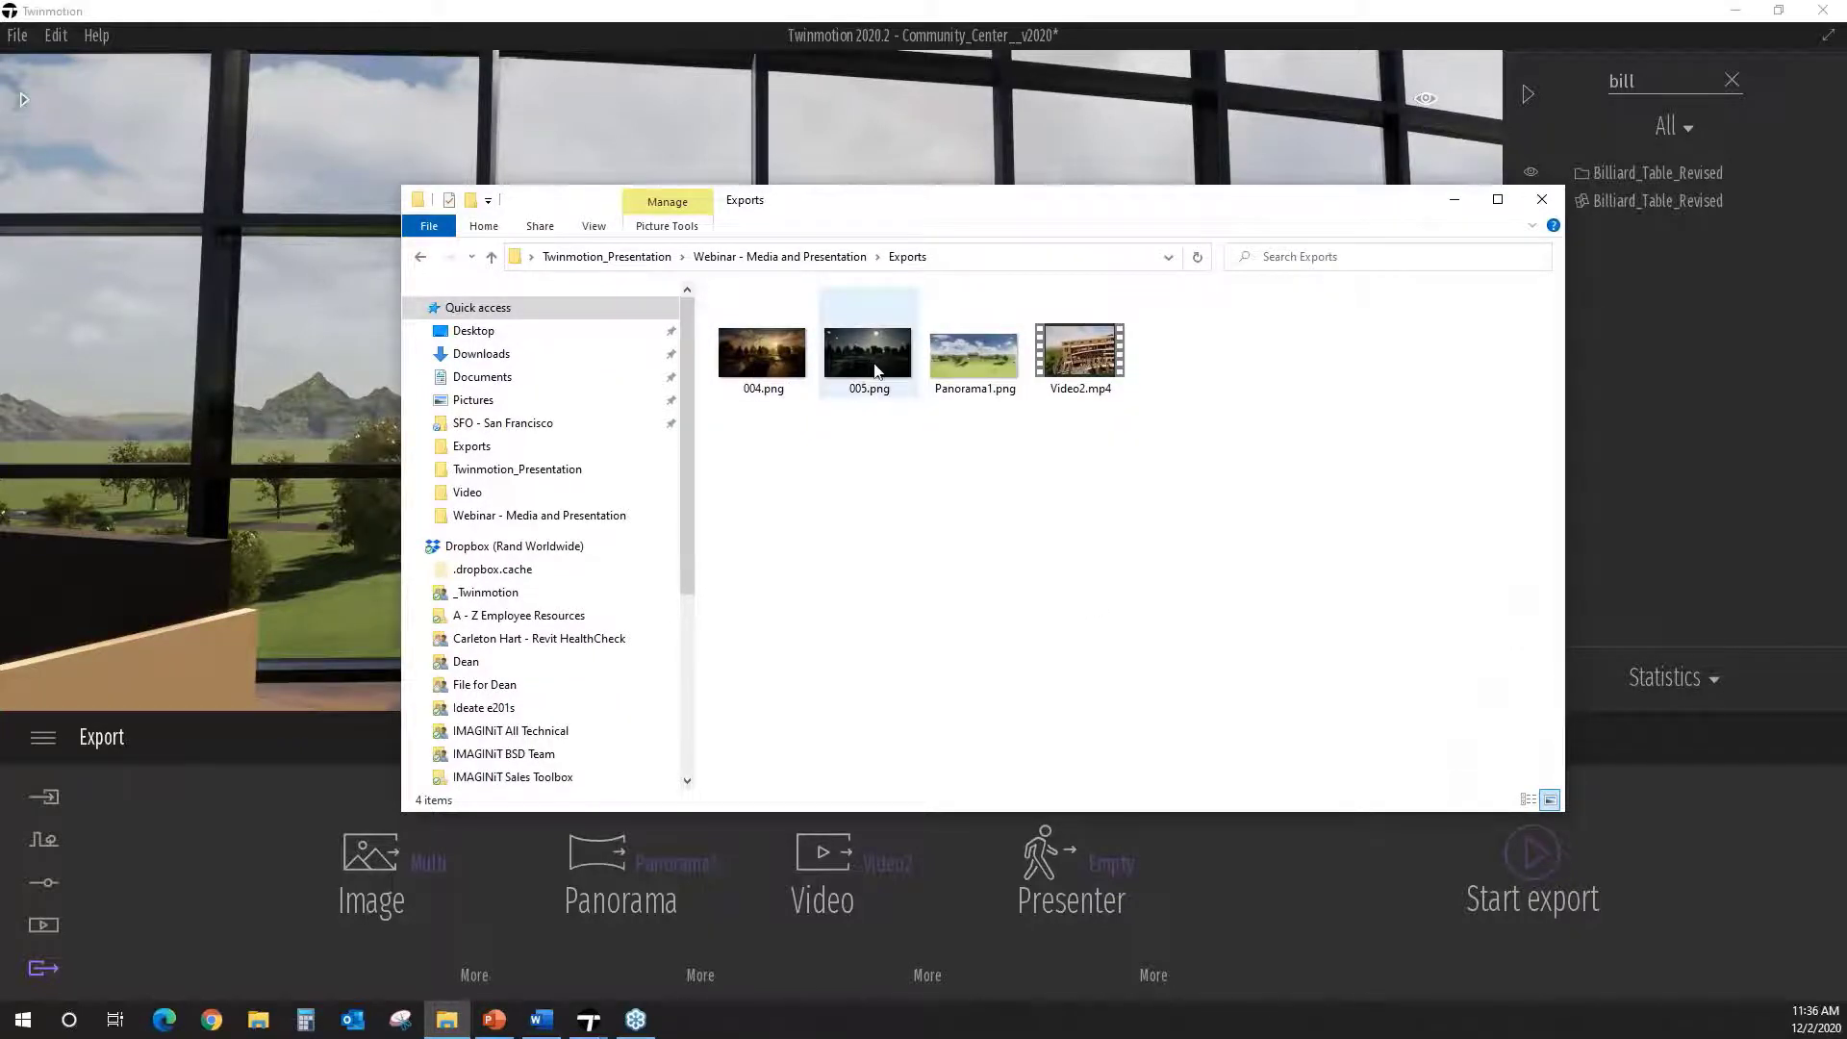
double_click(772, 374)
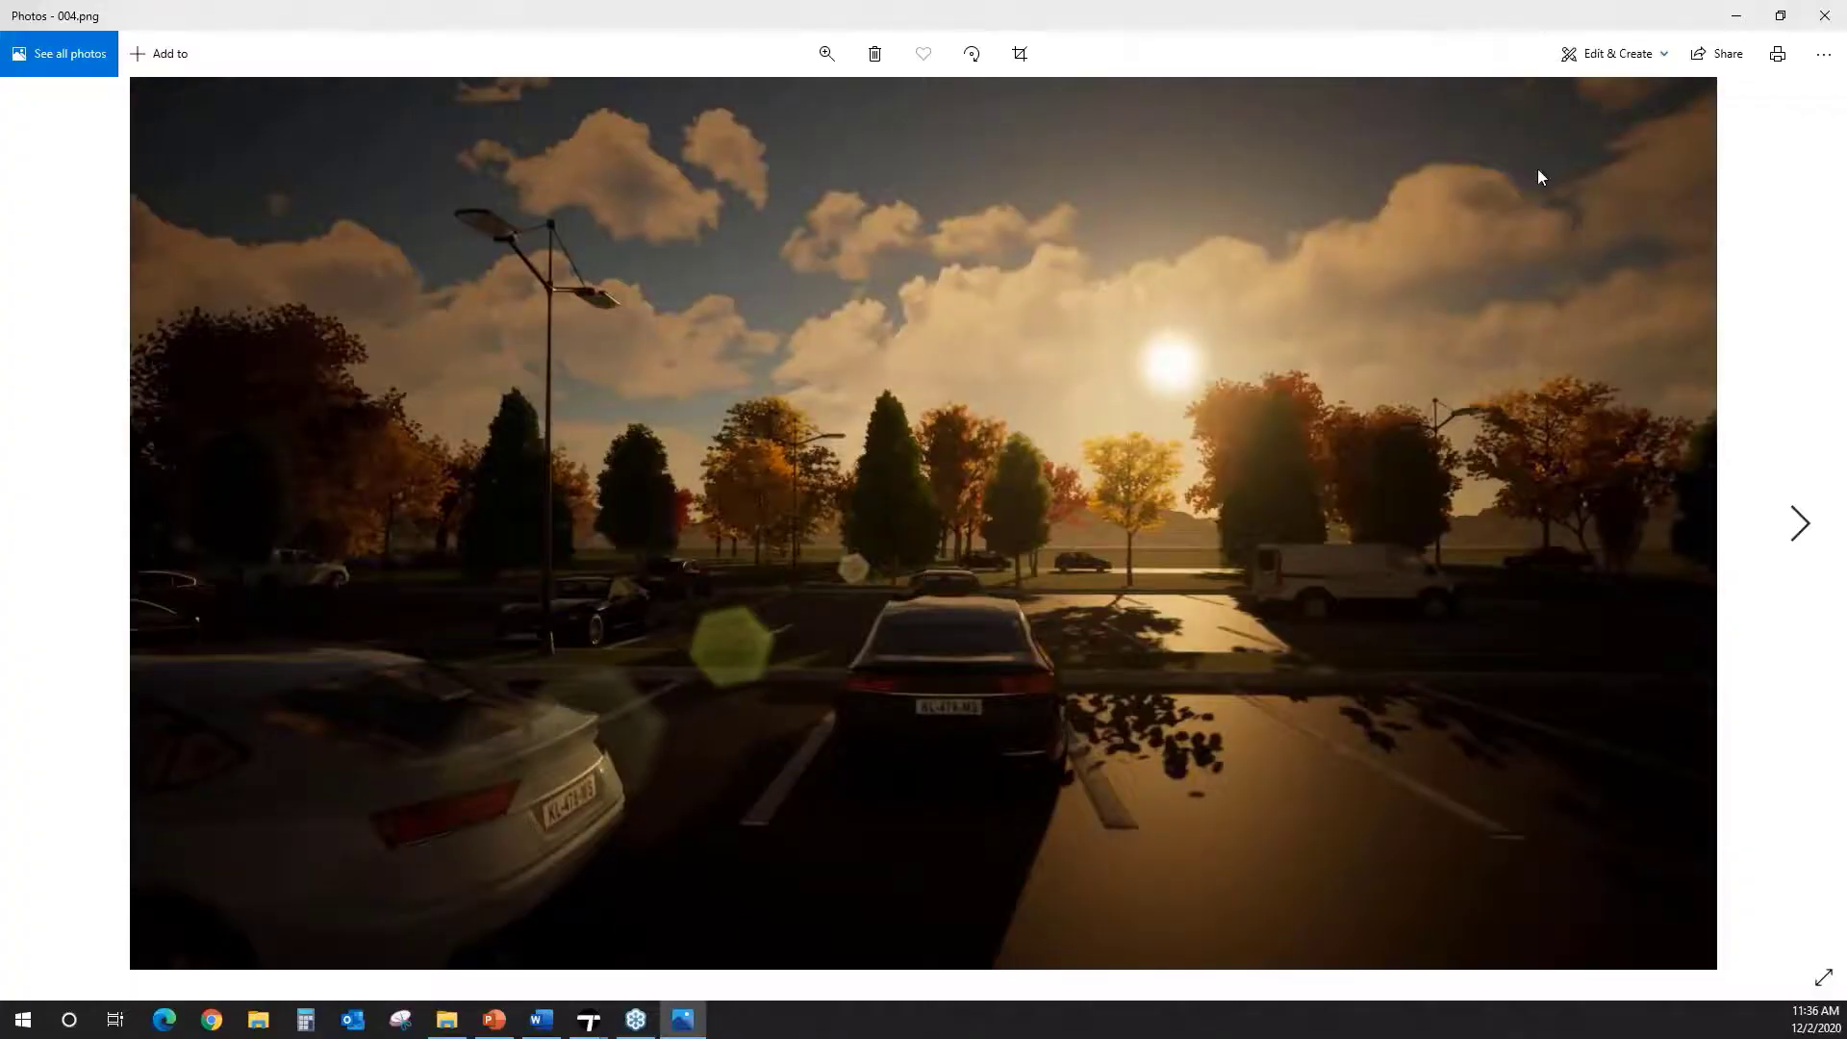
left_click(1823, 15)
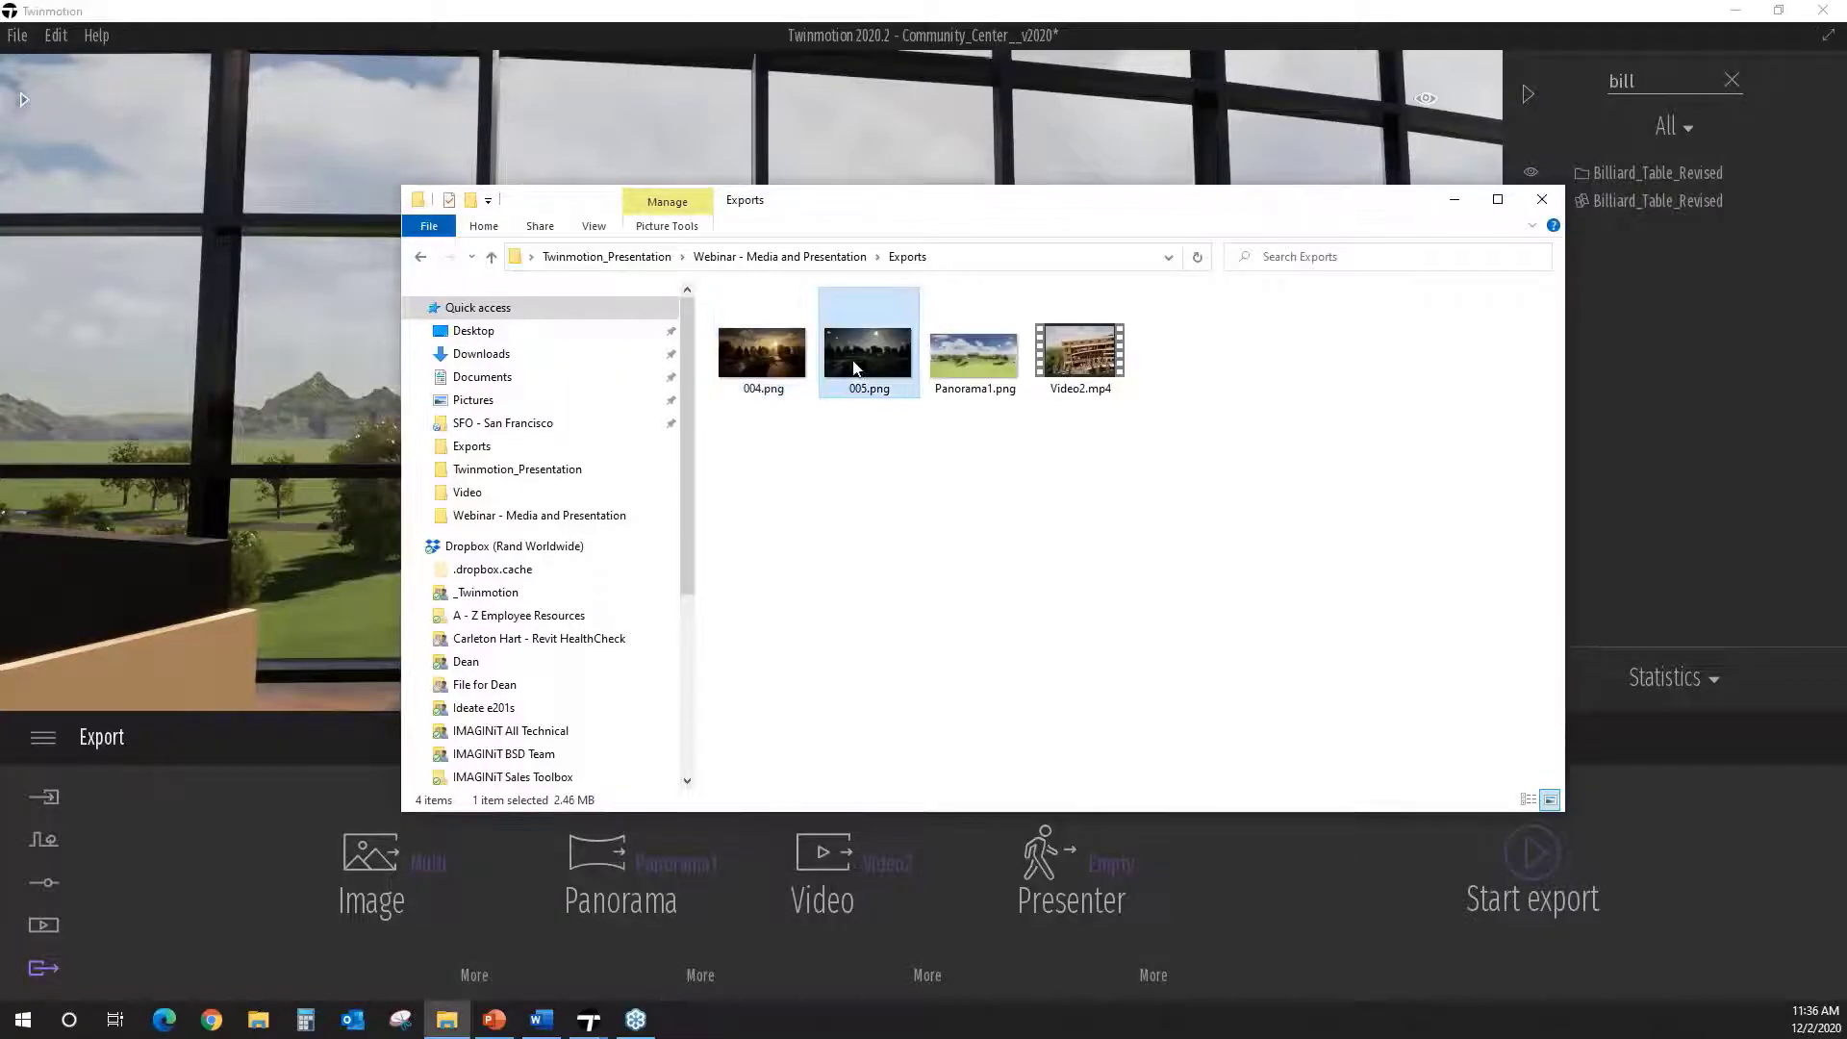
key("Return")
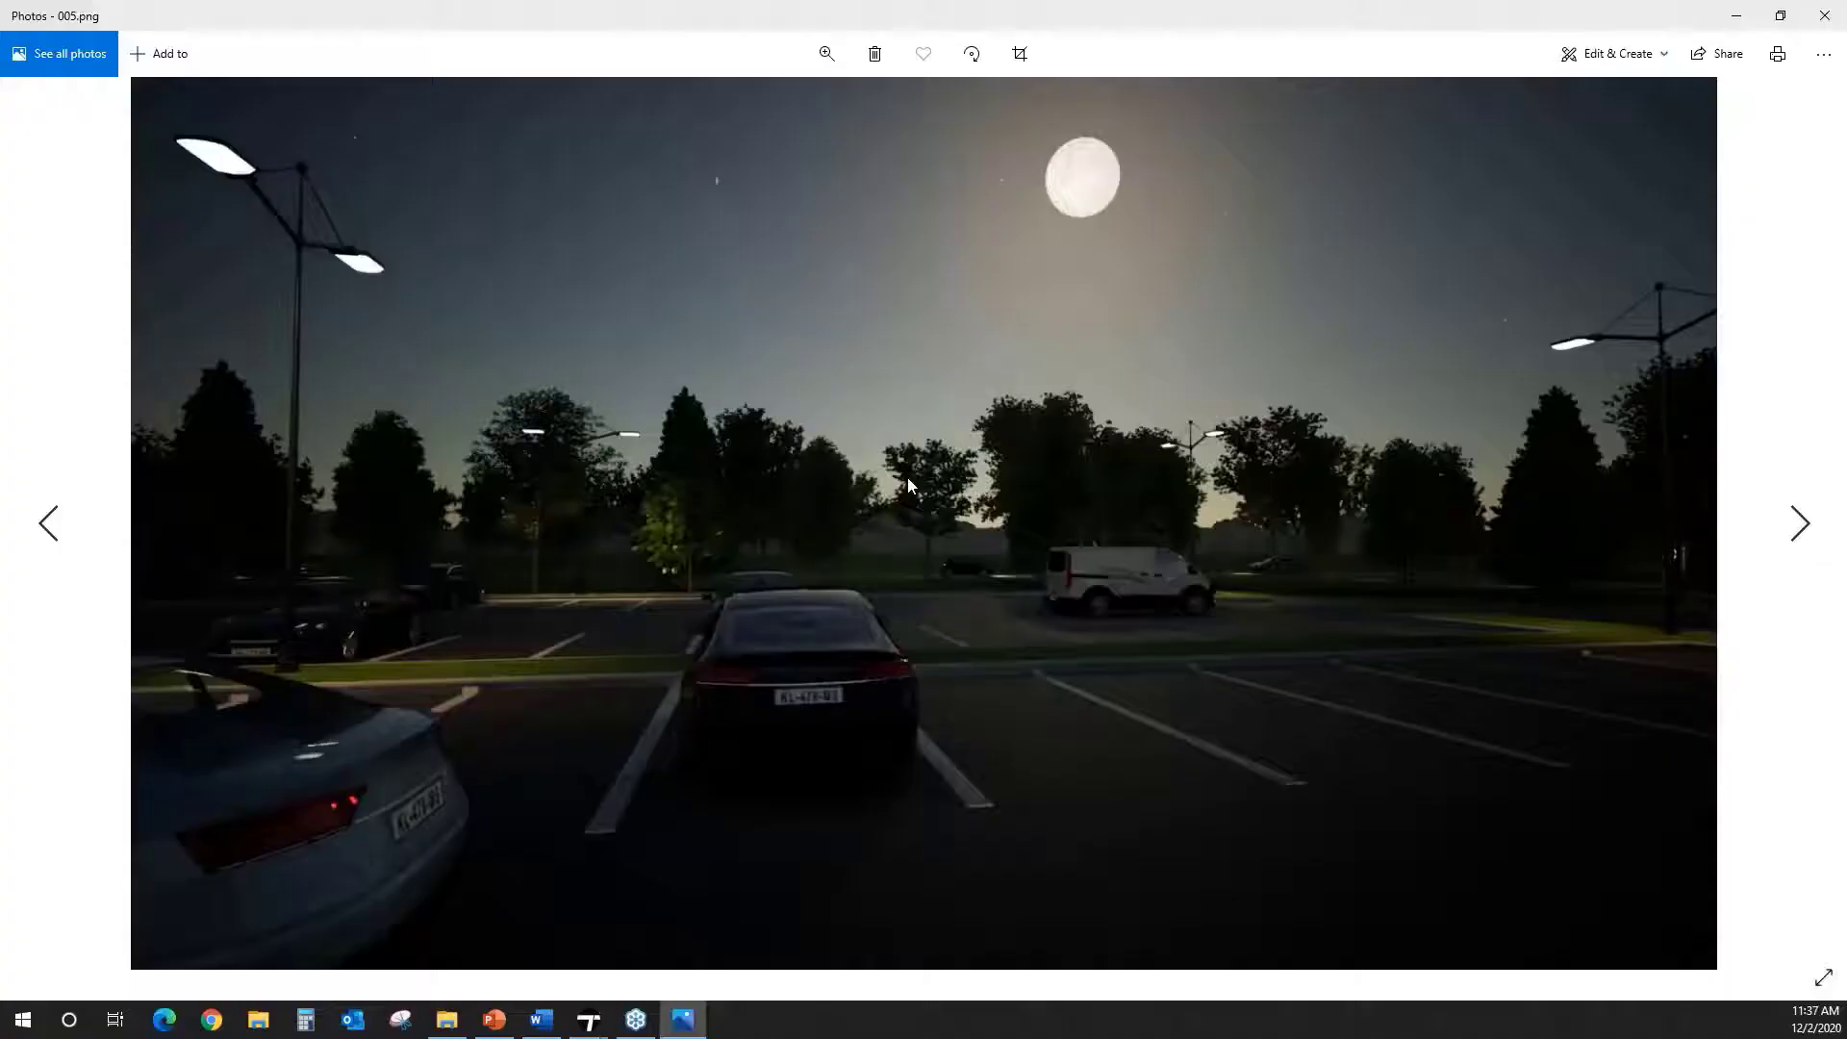
left_click(1821, 16)
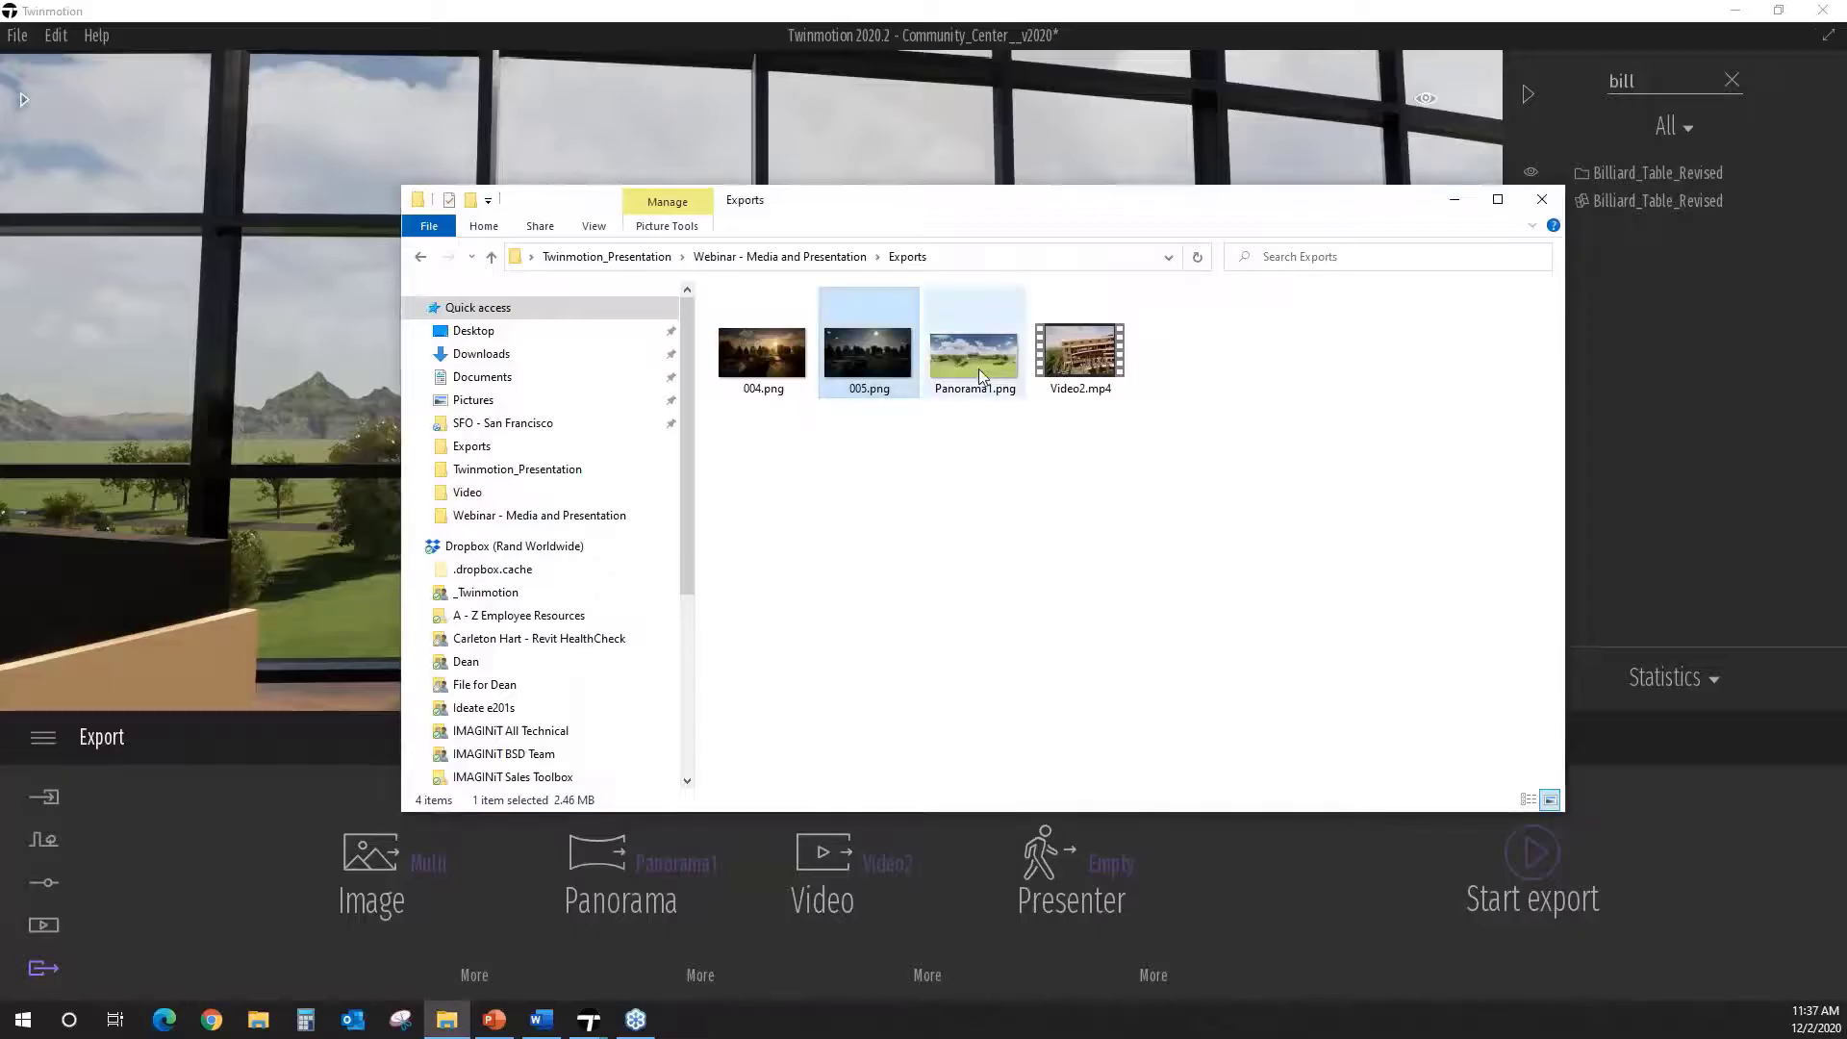
Step: View the exported Panorama1.png, select Video2.mp4 in the Exports folder, and switch back to Twinmotion
left_click(978, 367)
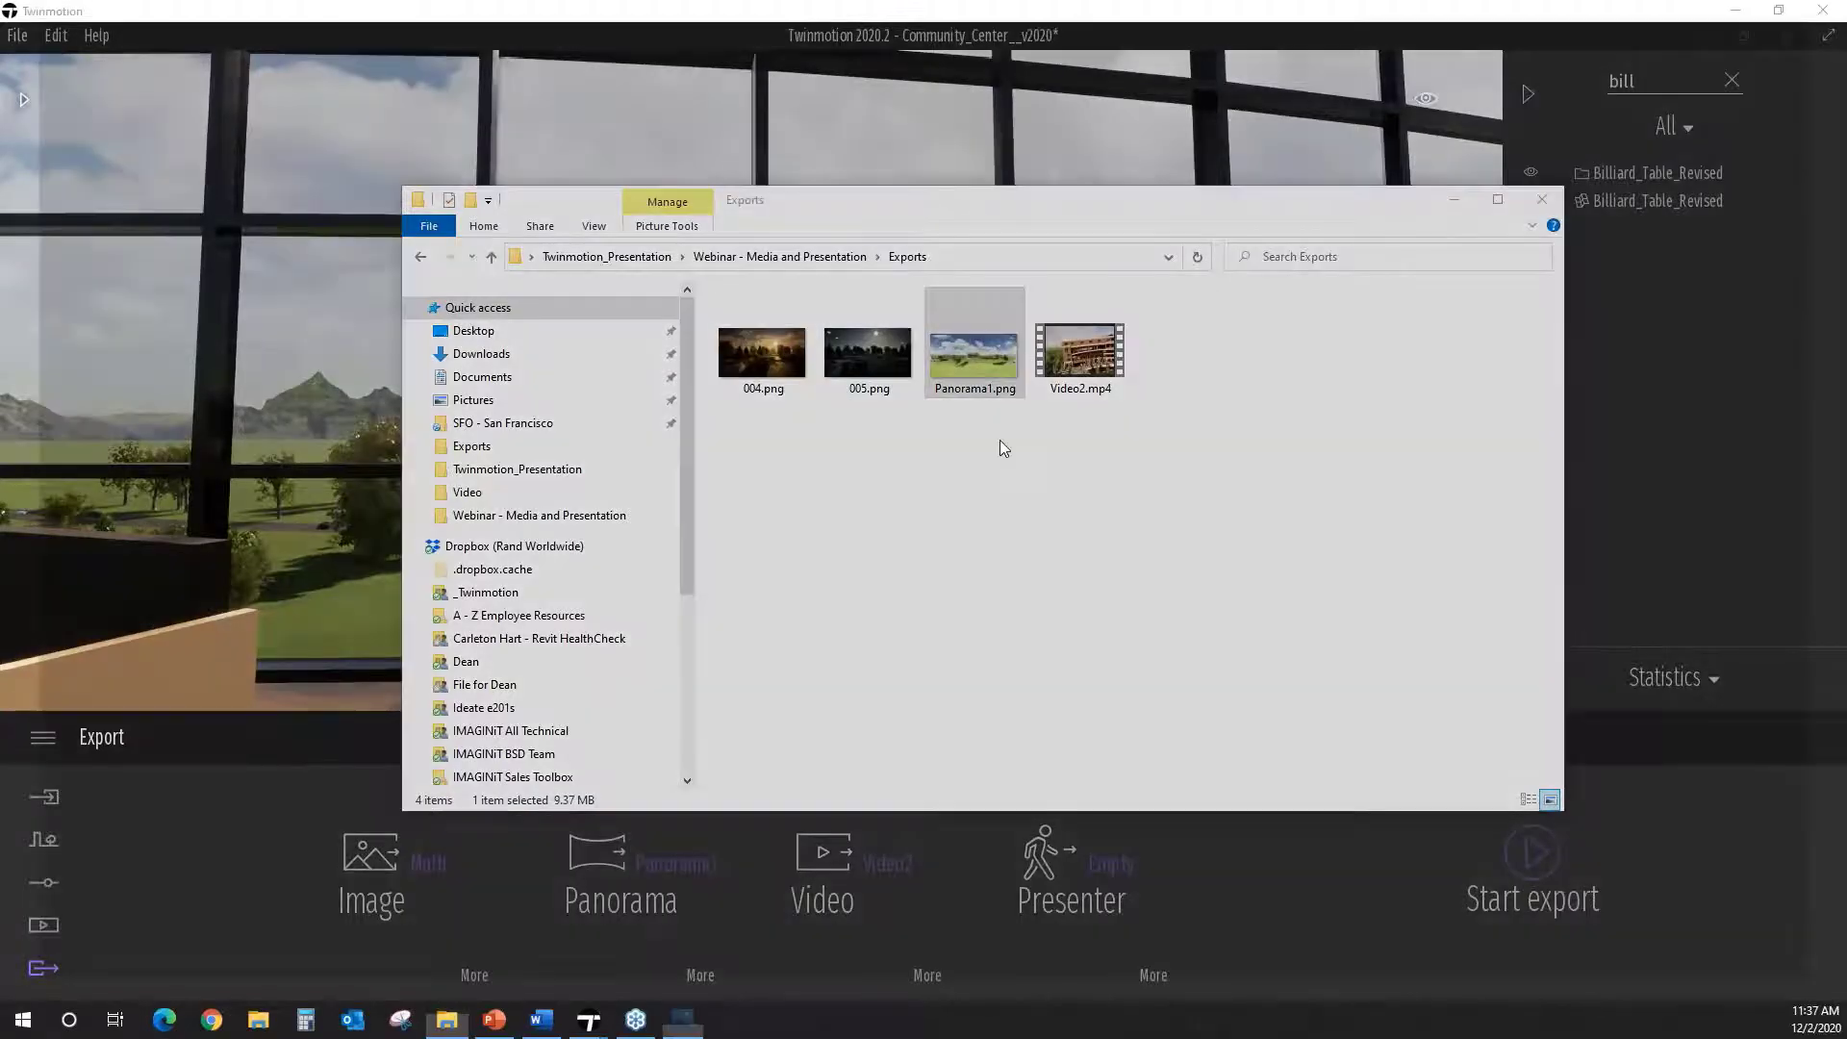
key("Return")
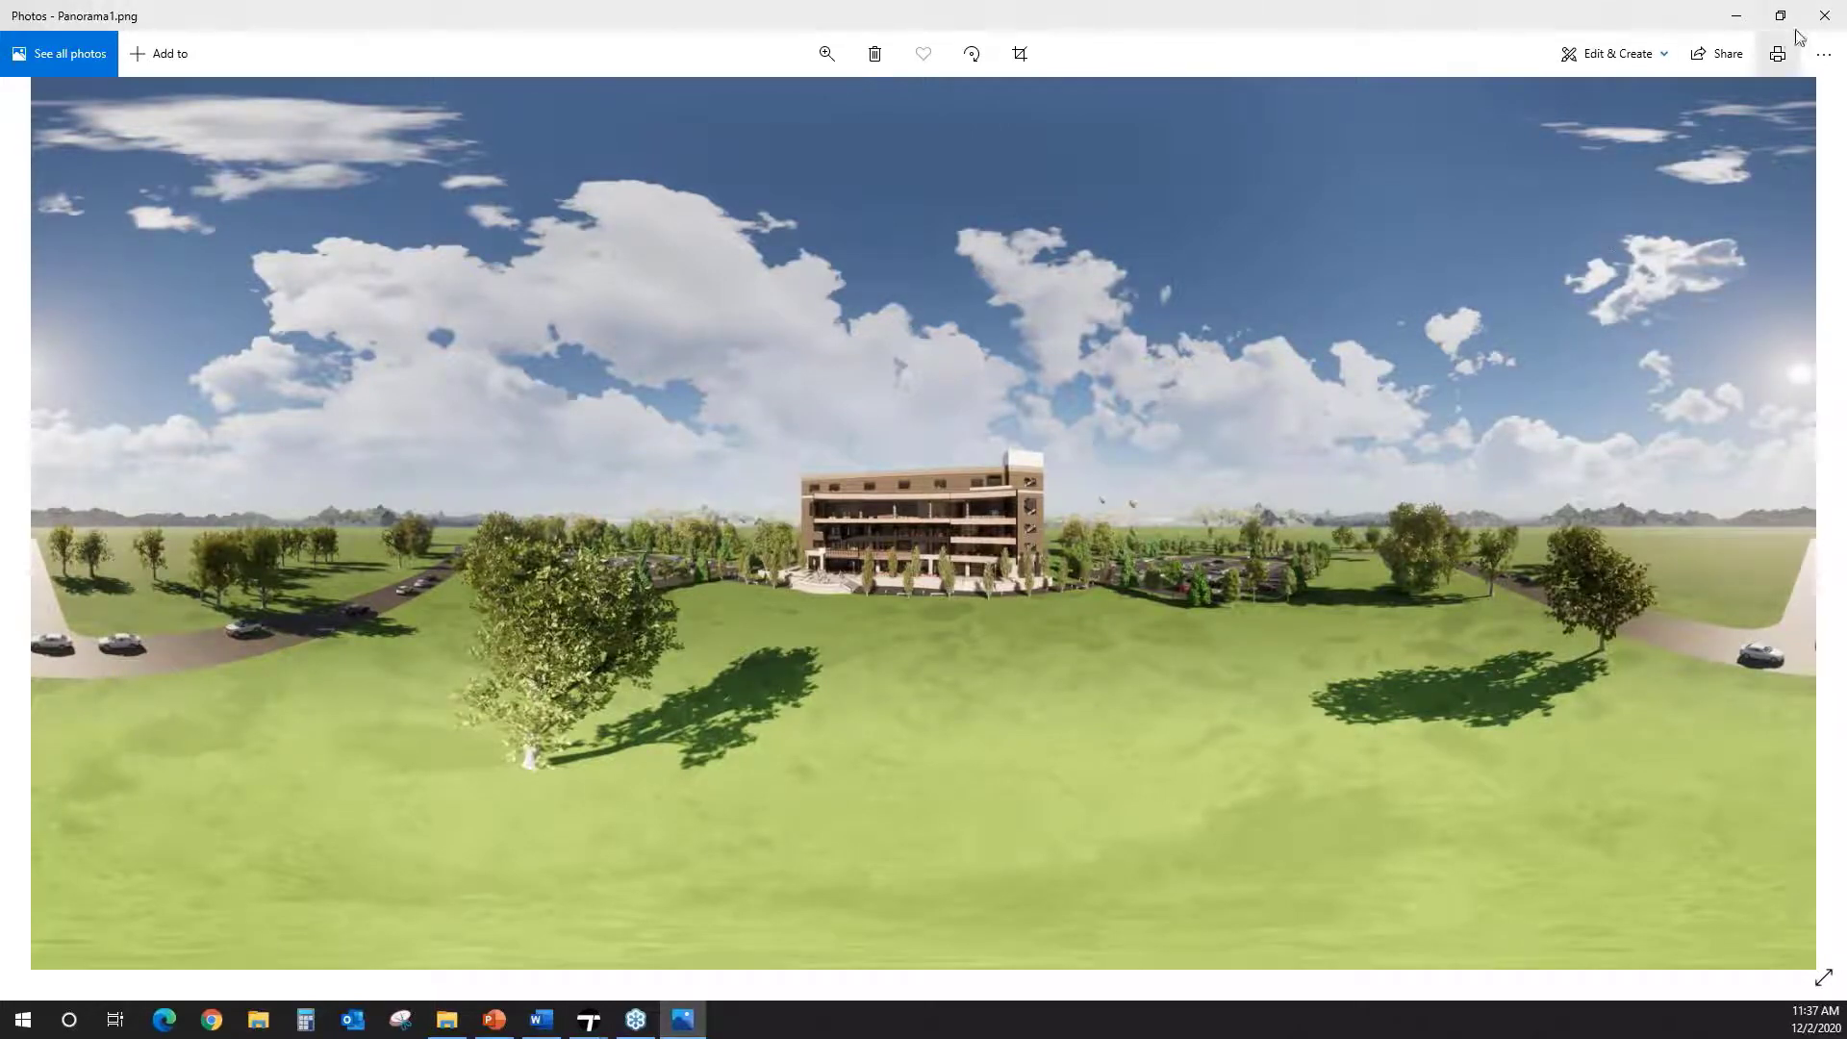
left_click(1823, 20)
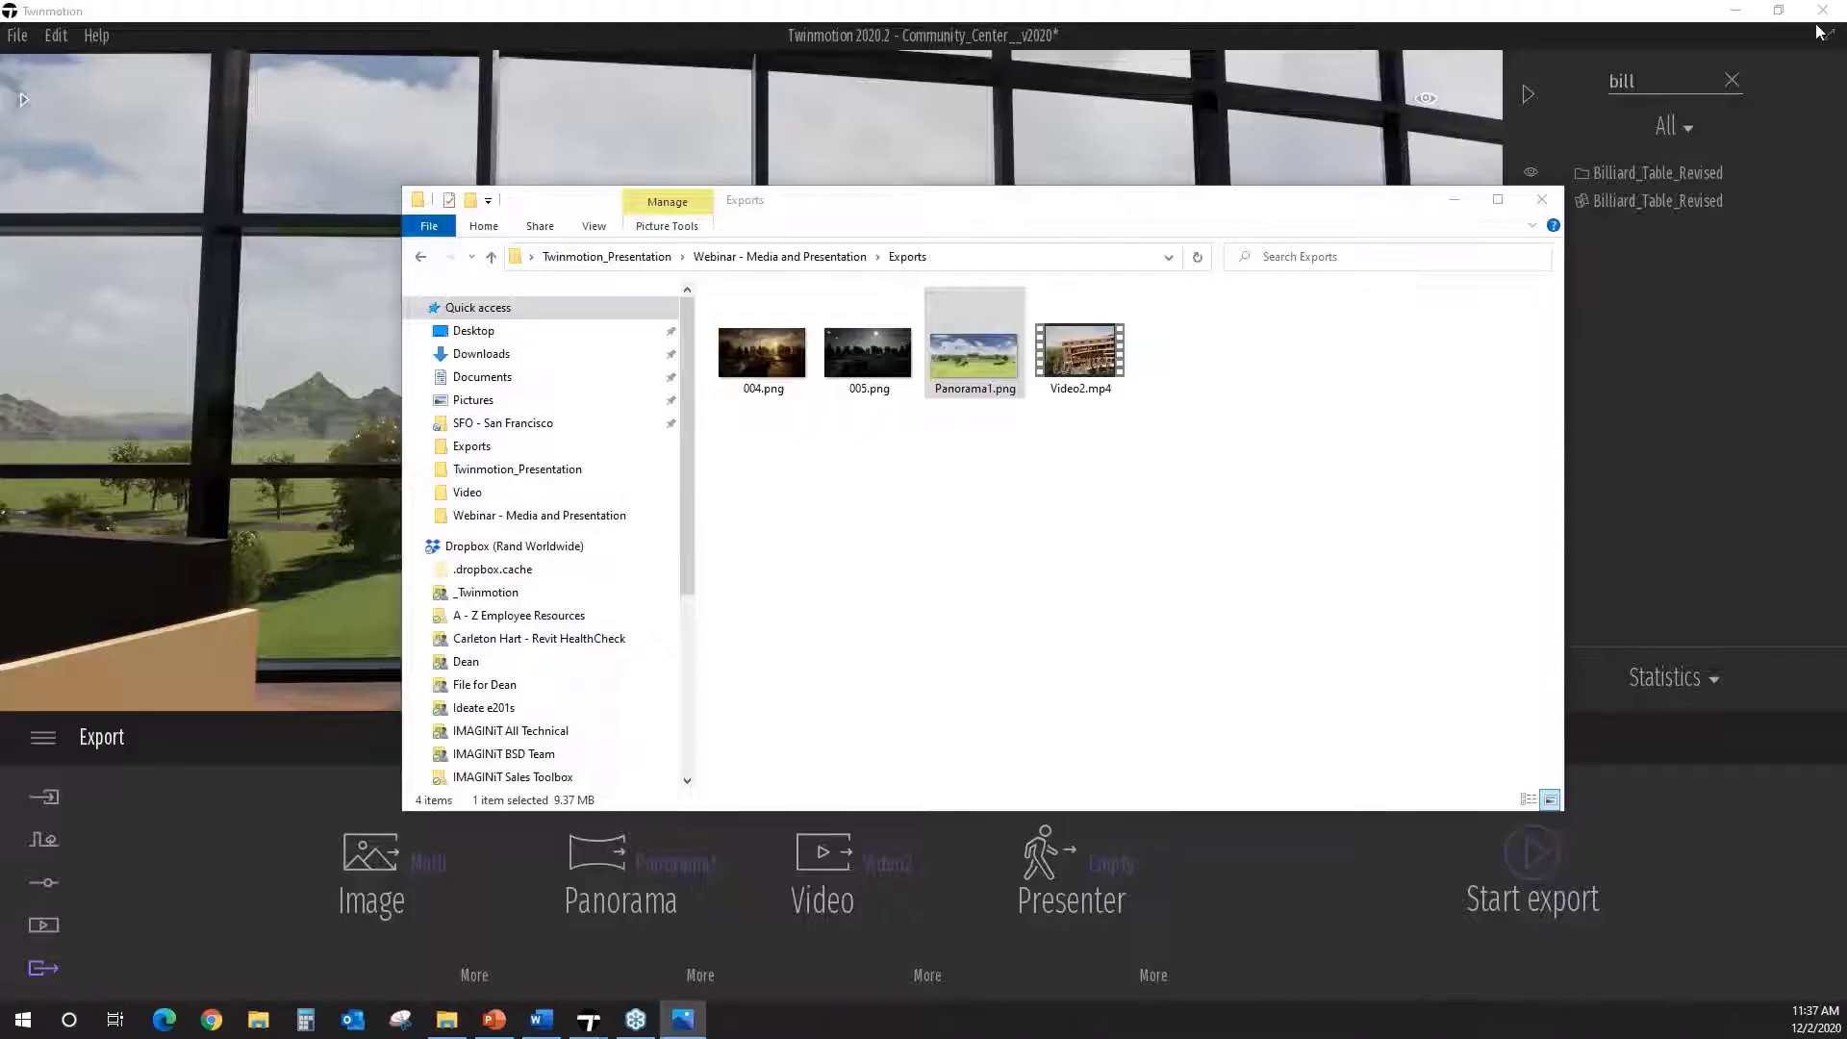
left_click(1075, 357)
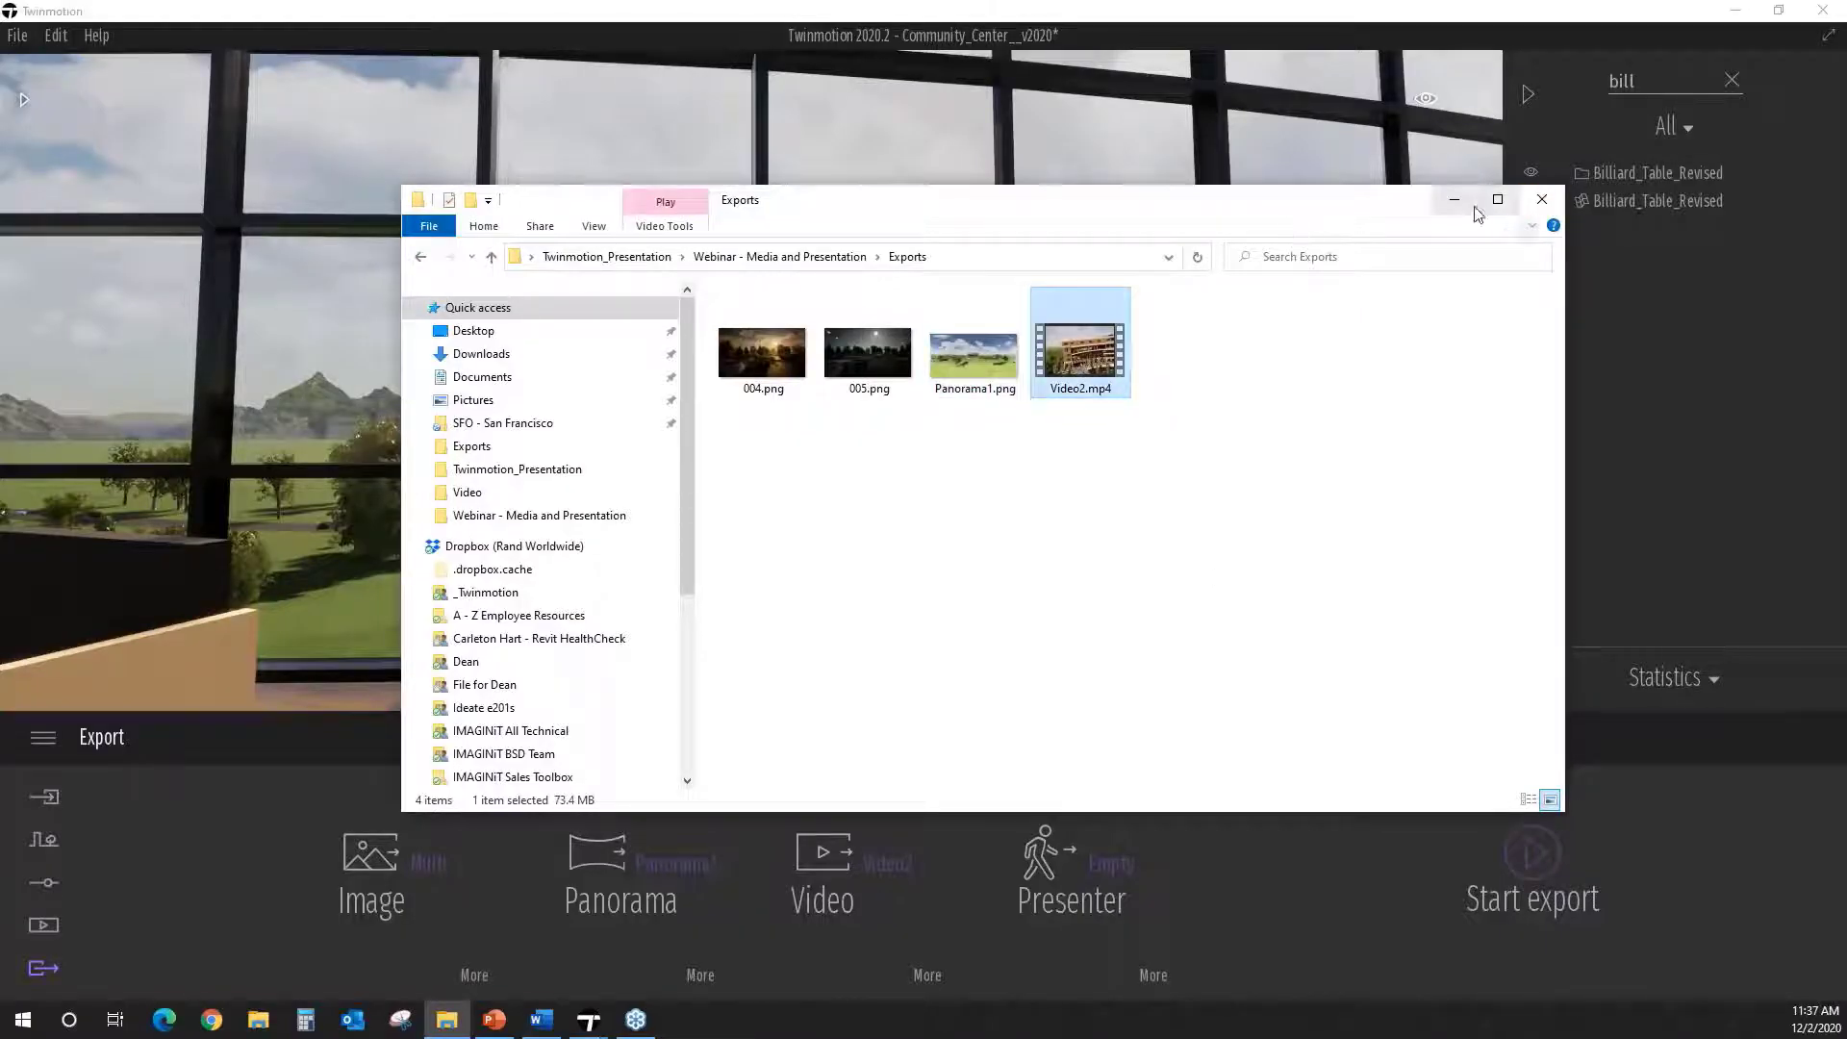
left_click_drag(1254, 215, 1846, 218)
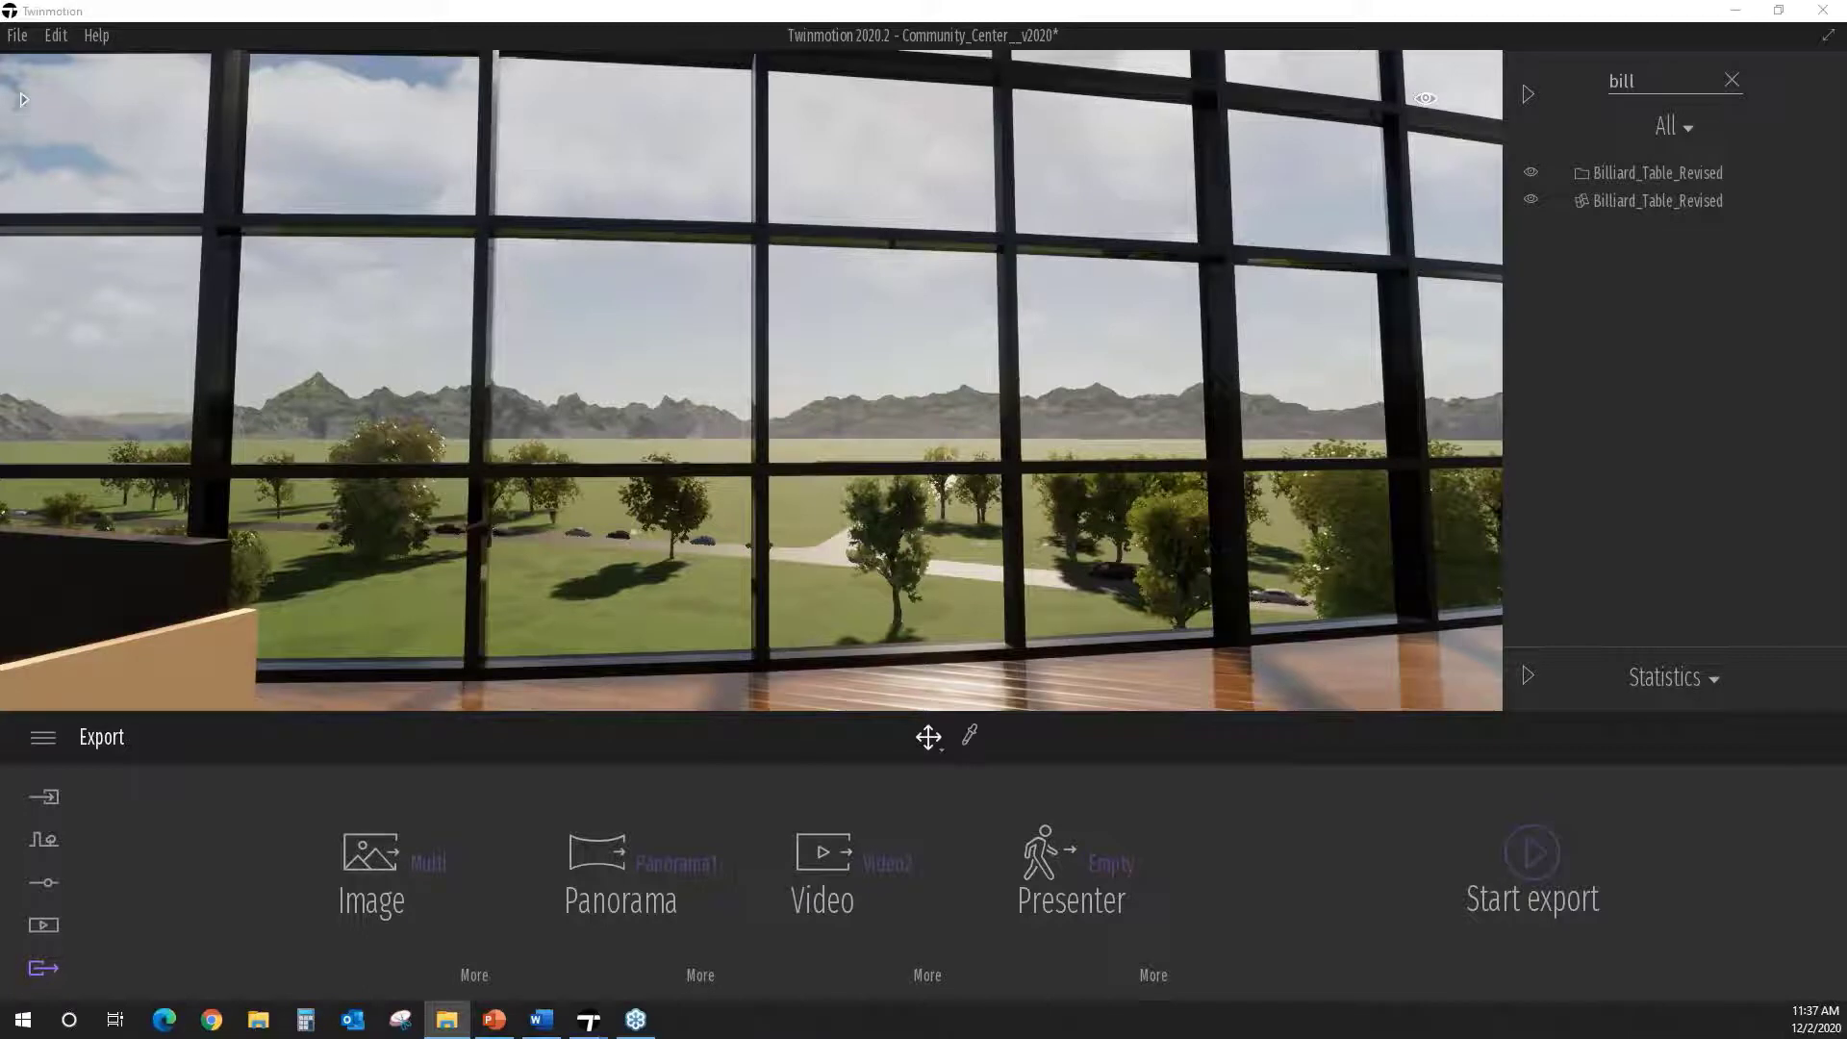
key("alt+Tab")
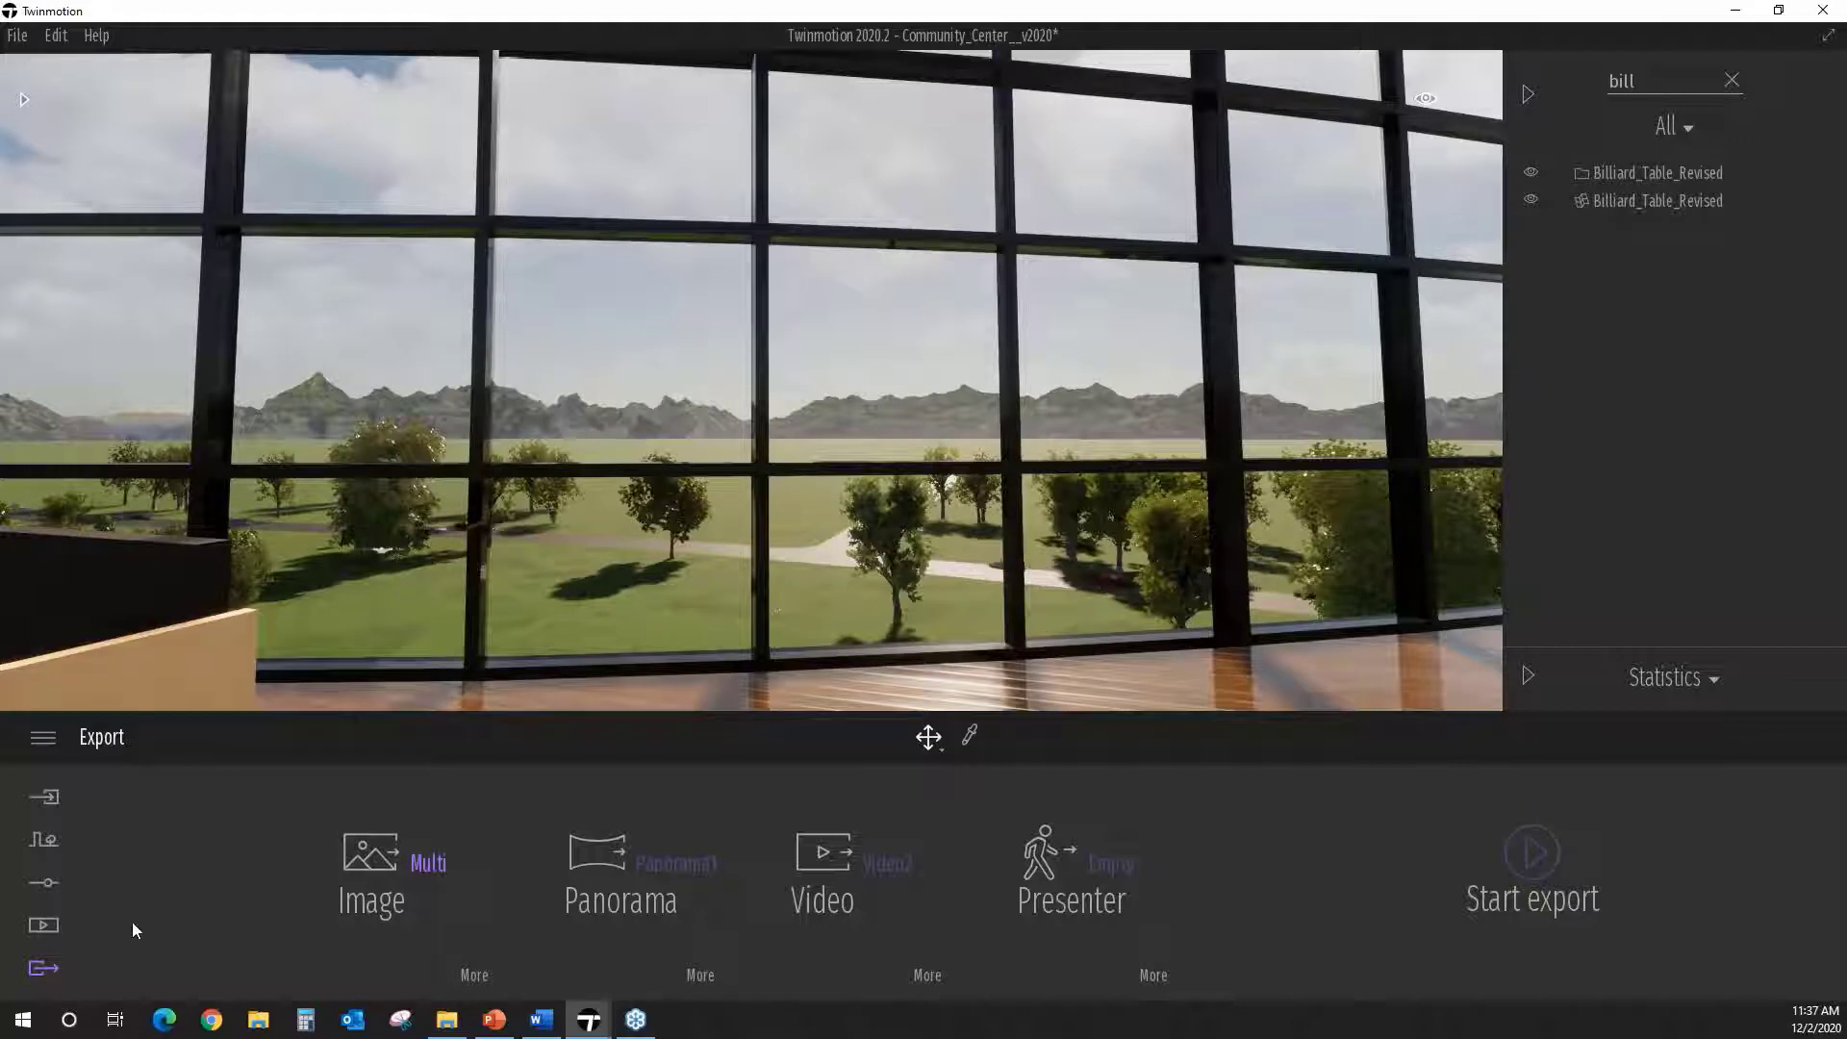
Step: Open the list of still images in the media section and display Image6
left_click(44, 923)
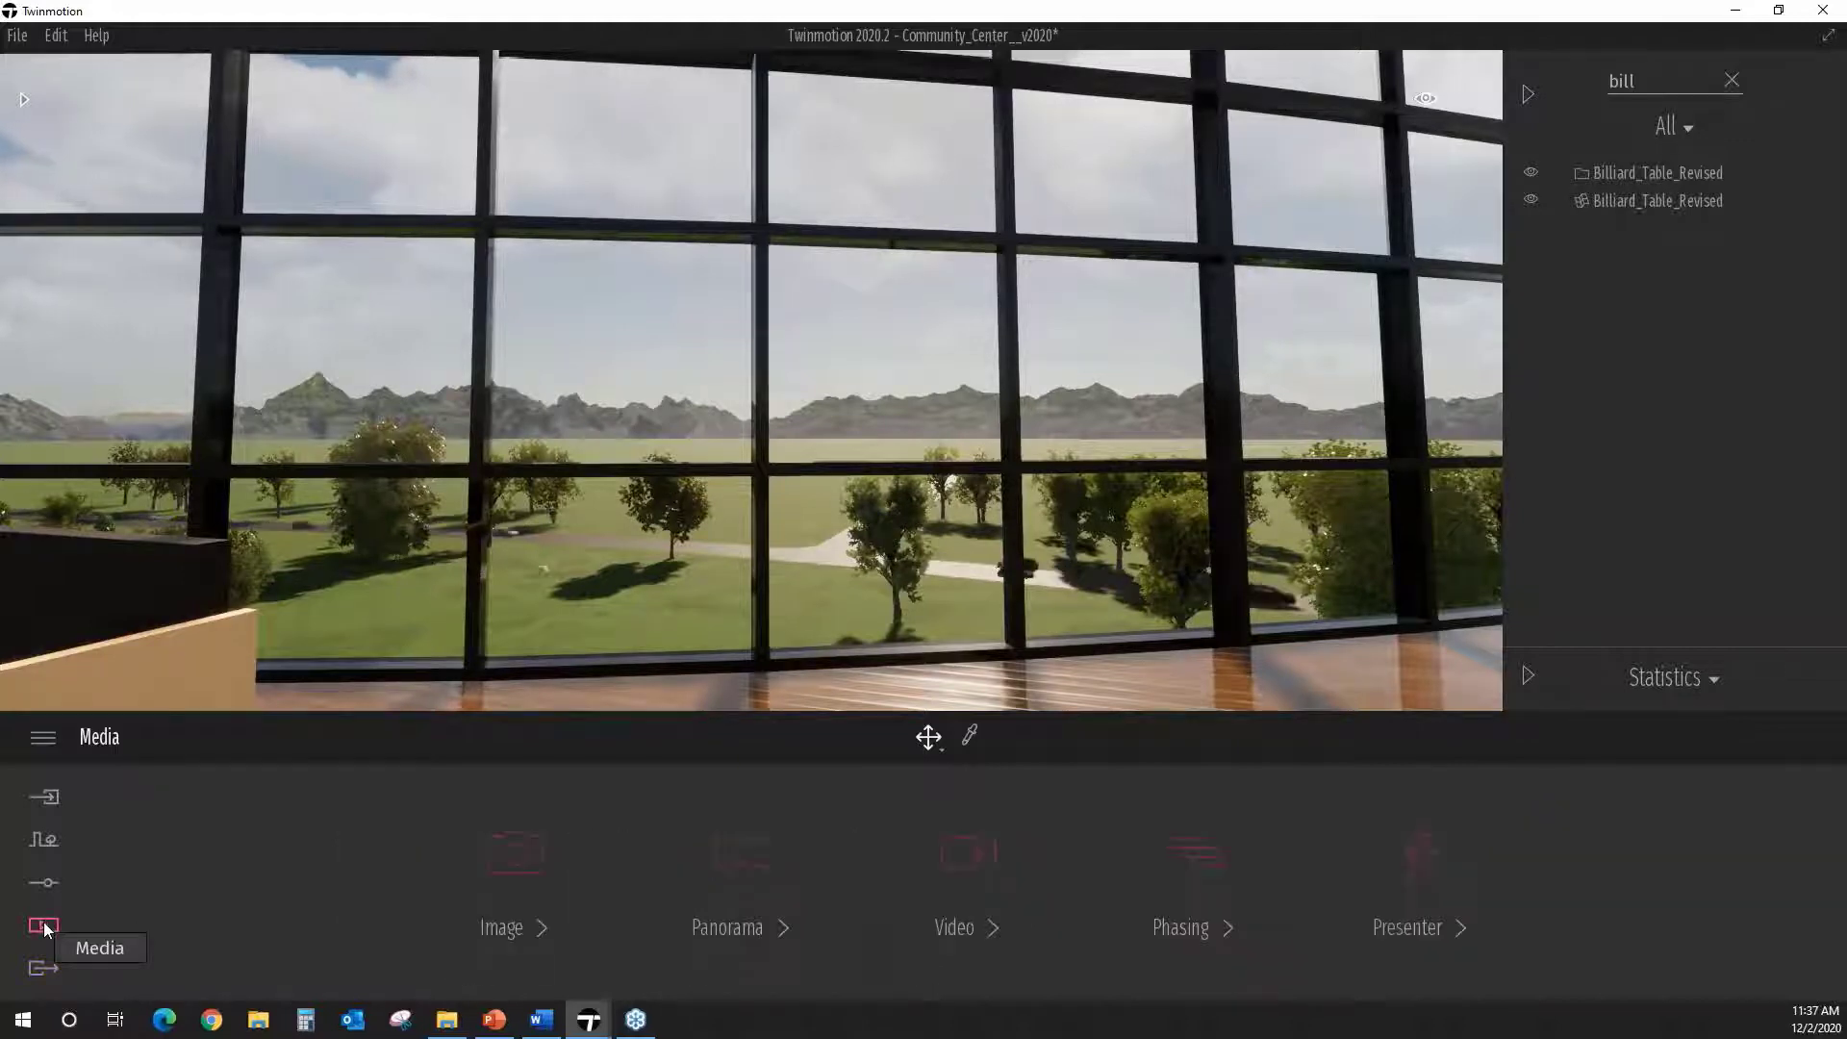
left_click(513, 833)
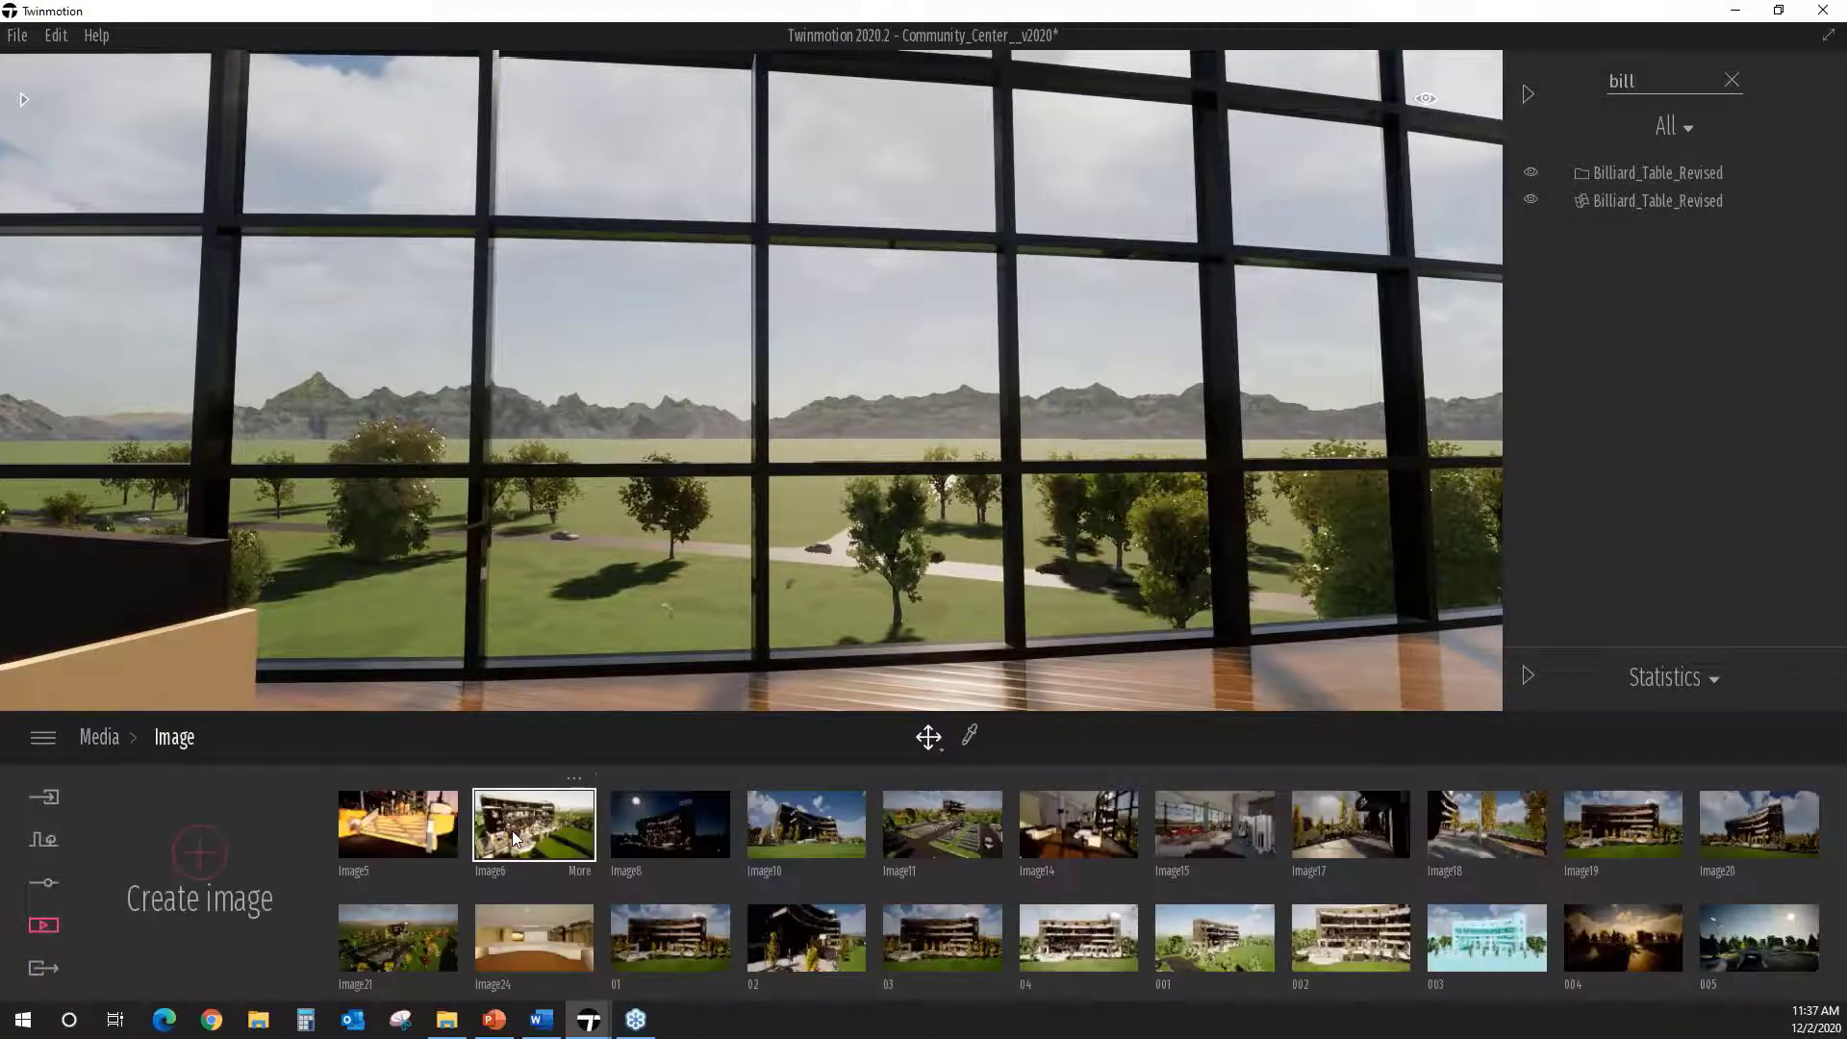
left_click(749, 868)
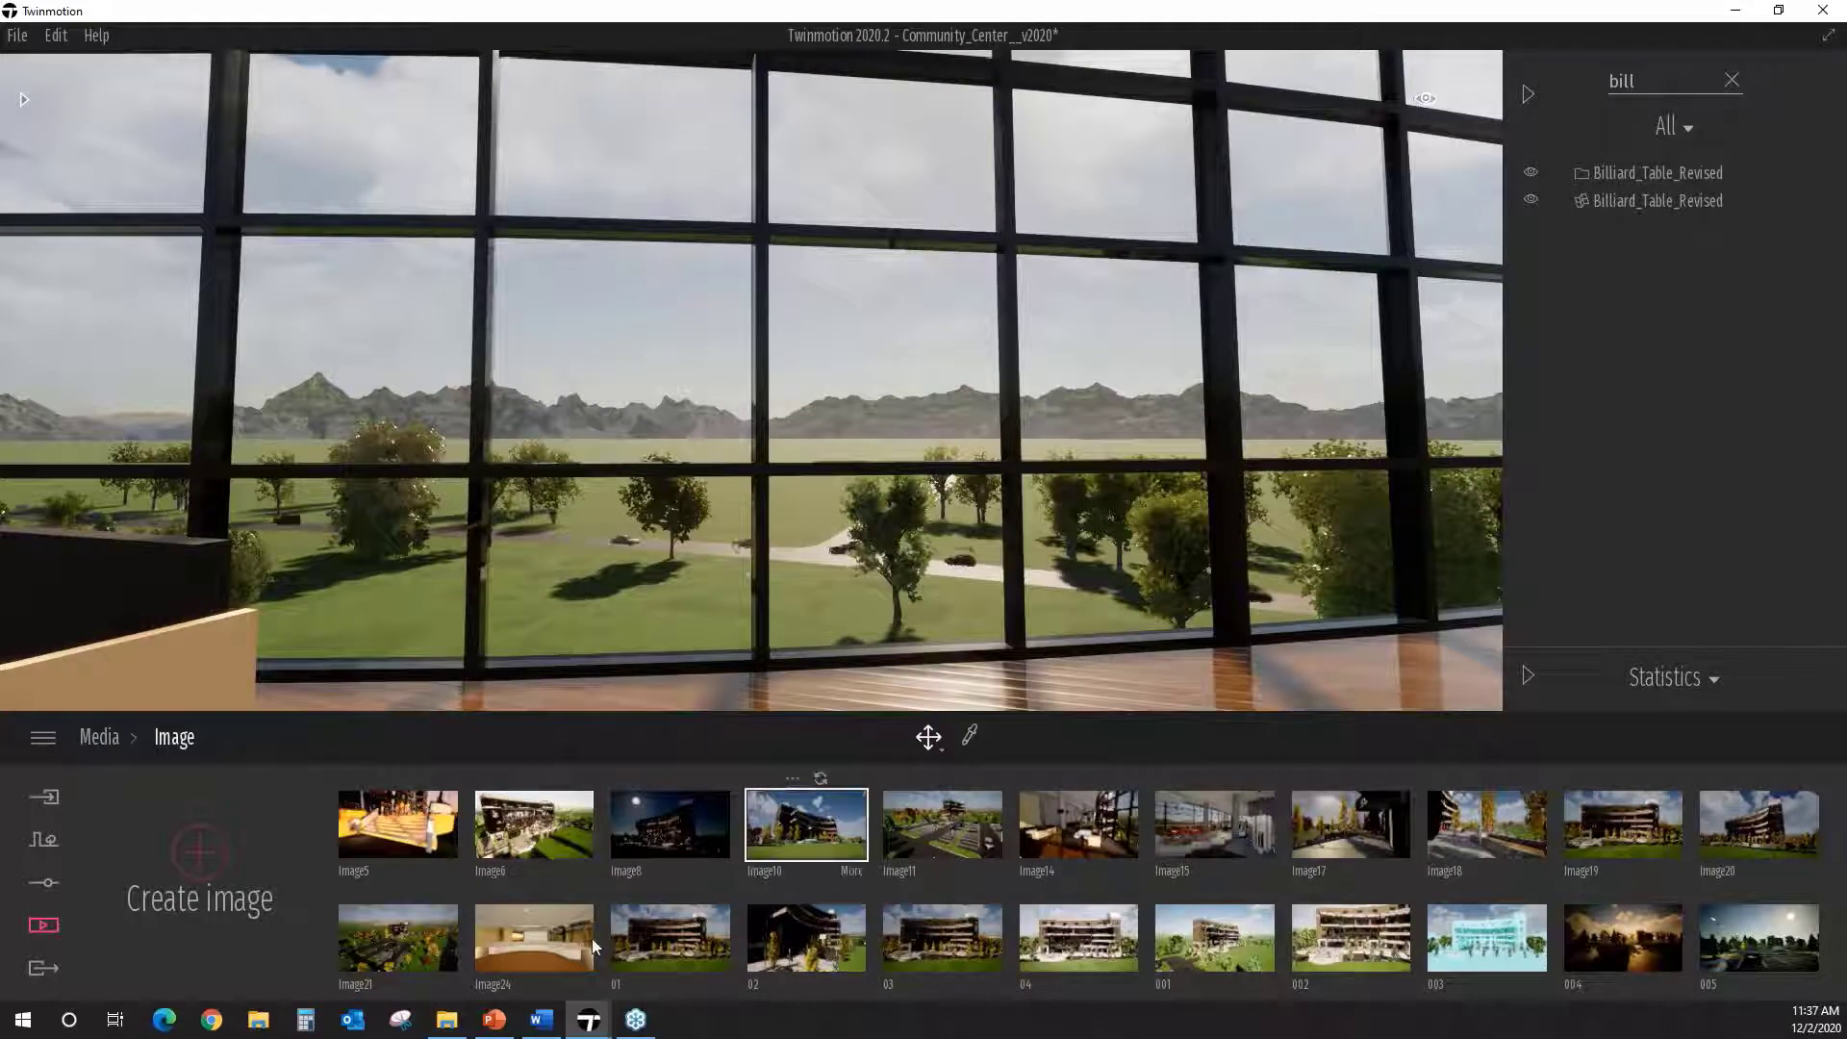
left_click(1029, 851)
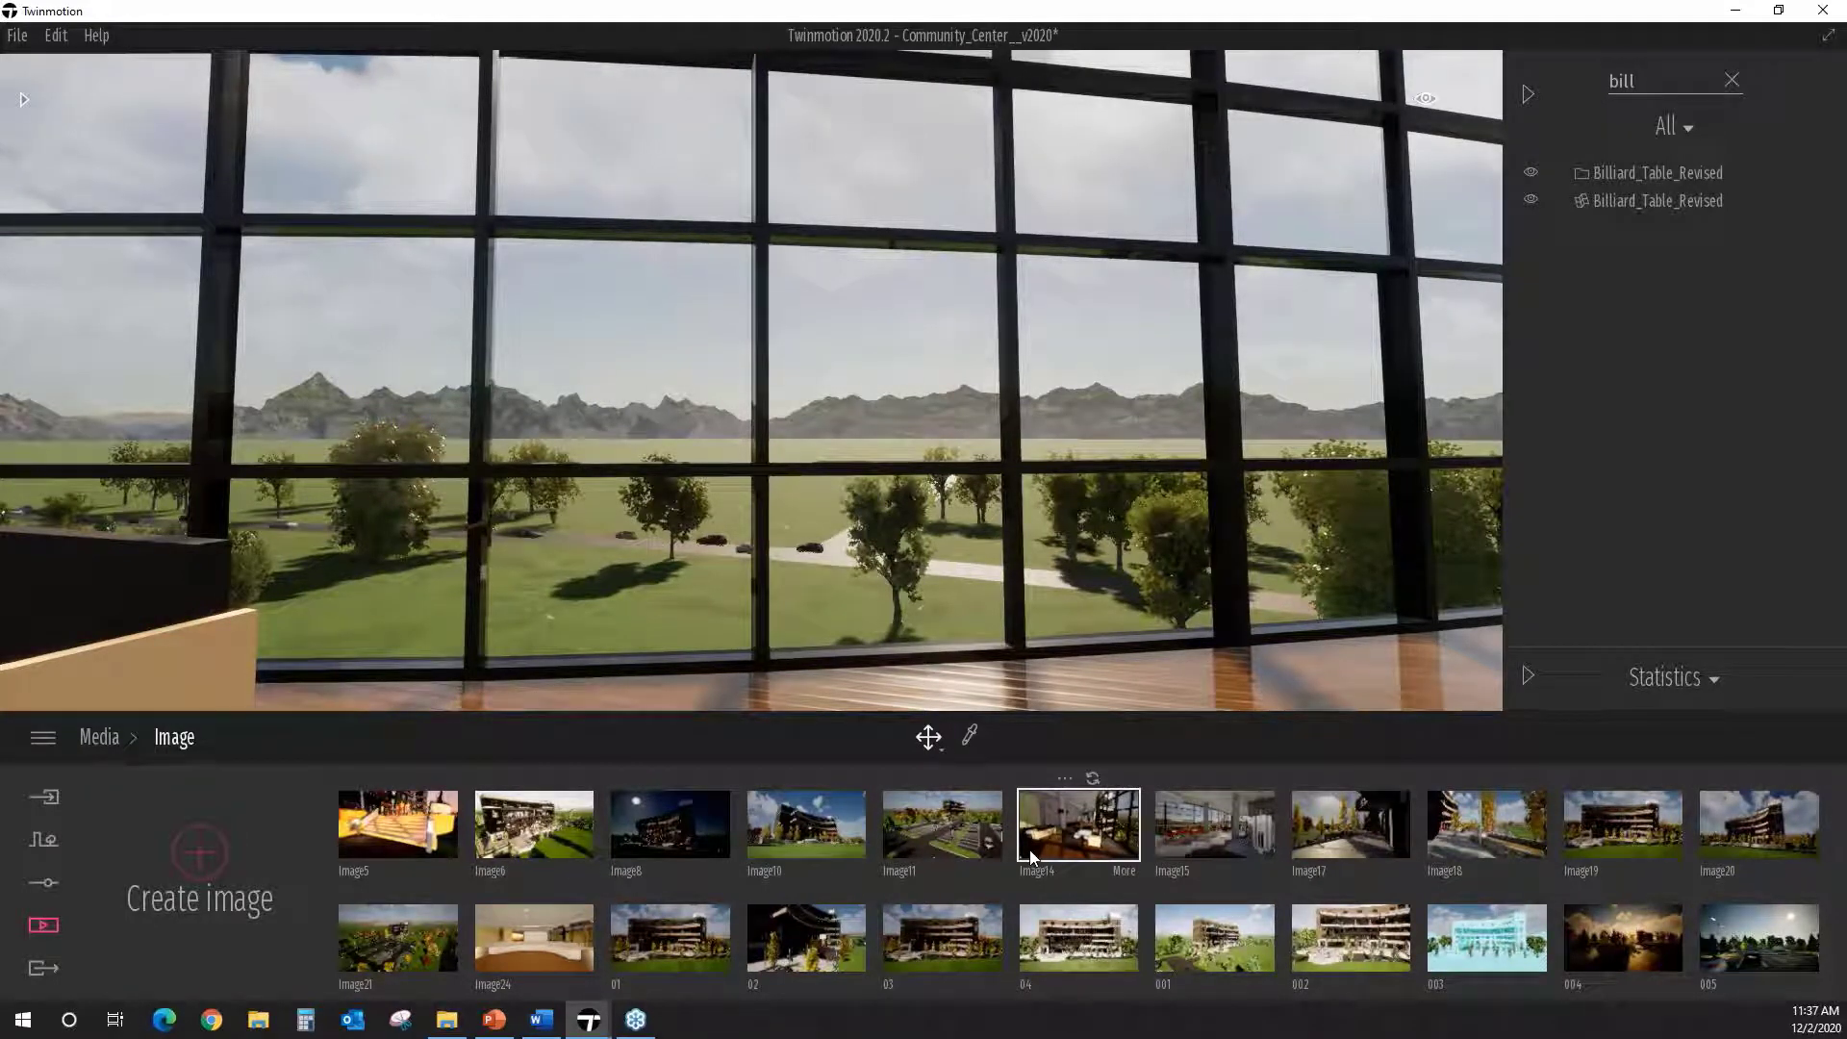
left_click(522, 834)
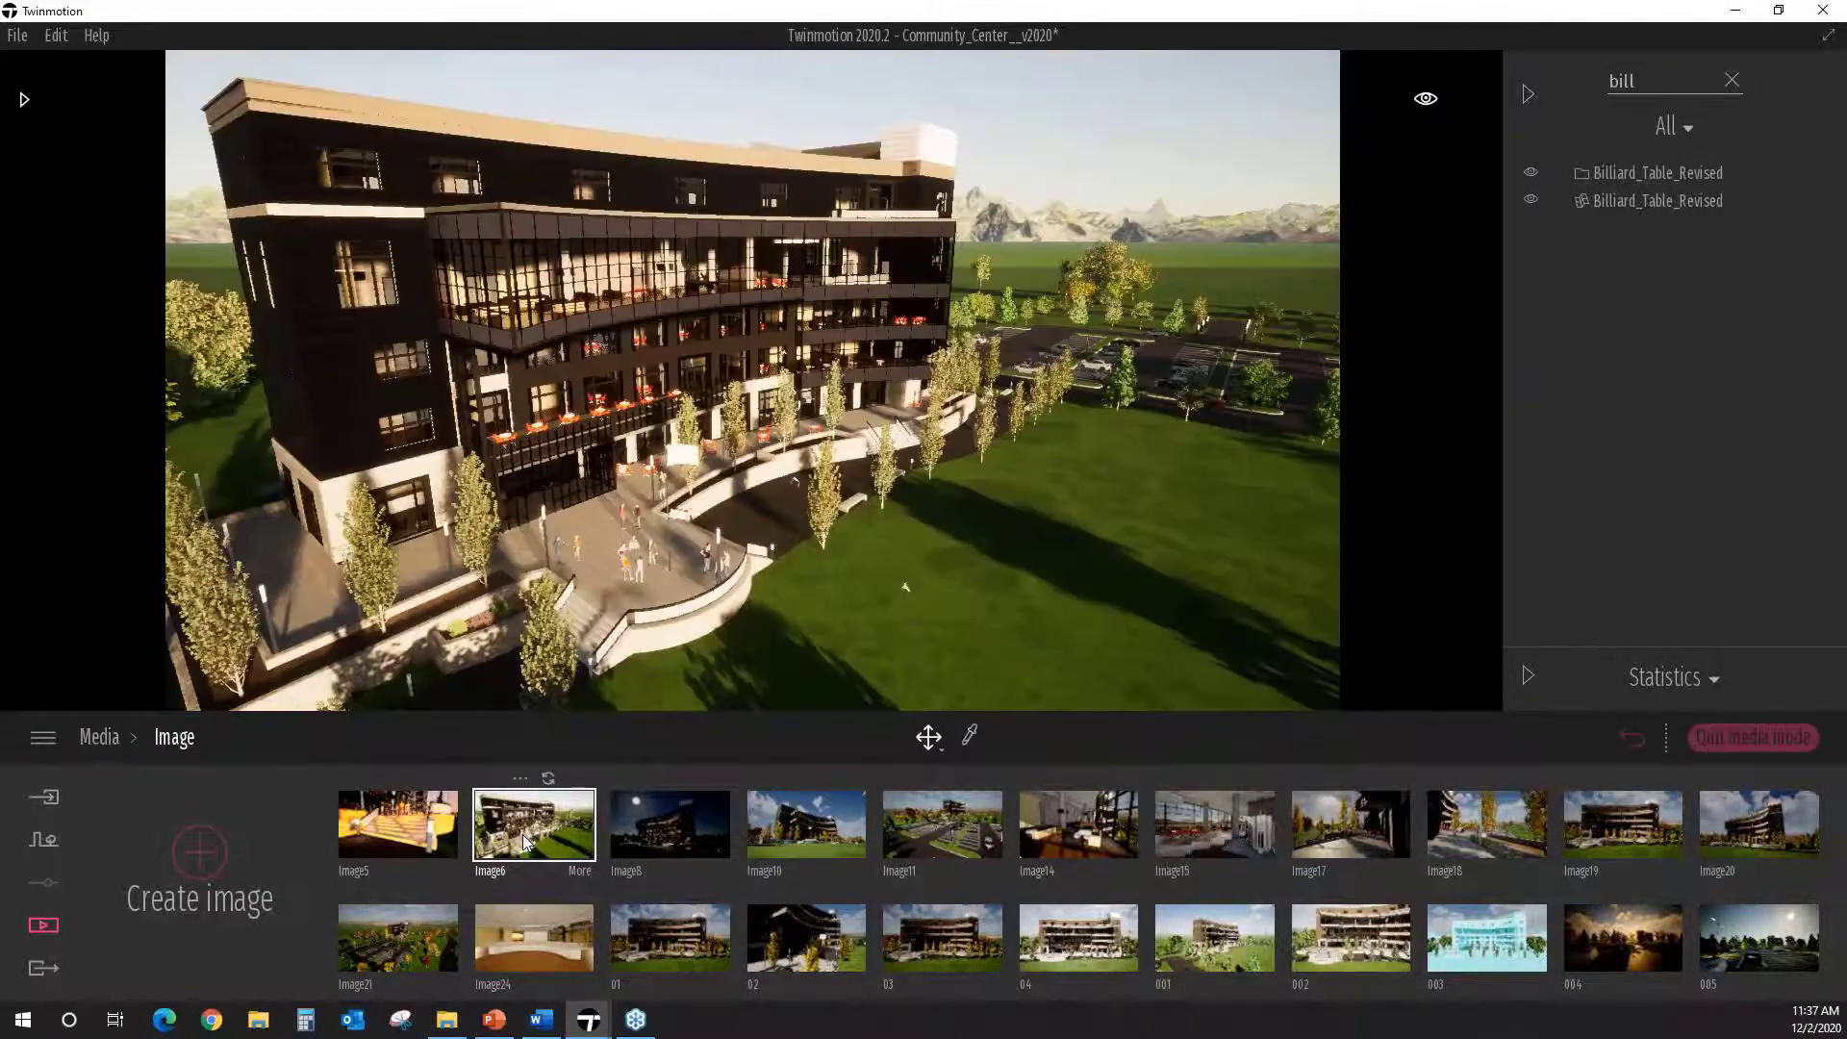
Step: Set Image6's output size to 4K UHD 3840x2160, change it to Custom, and keep the width at 3840
left_click(581, 874)
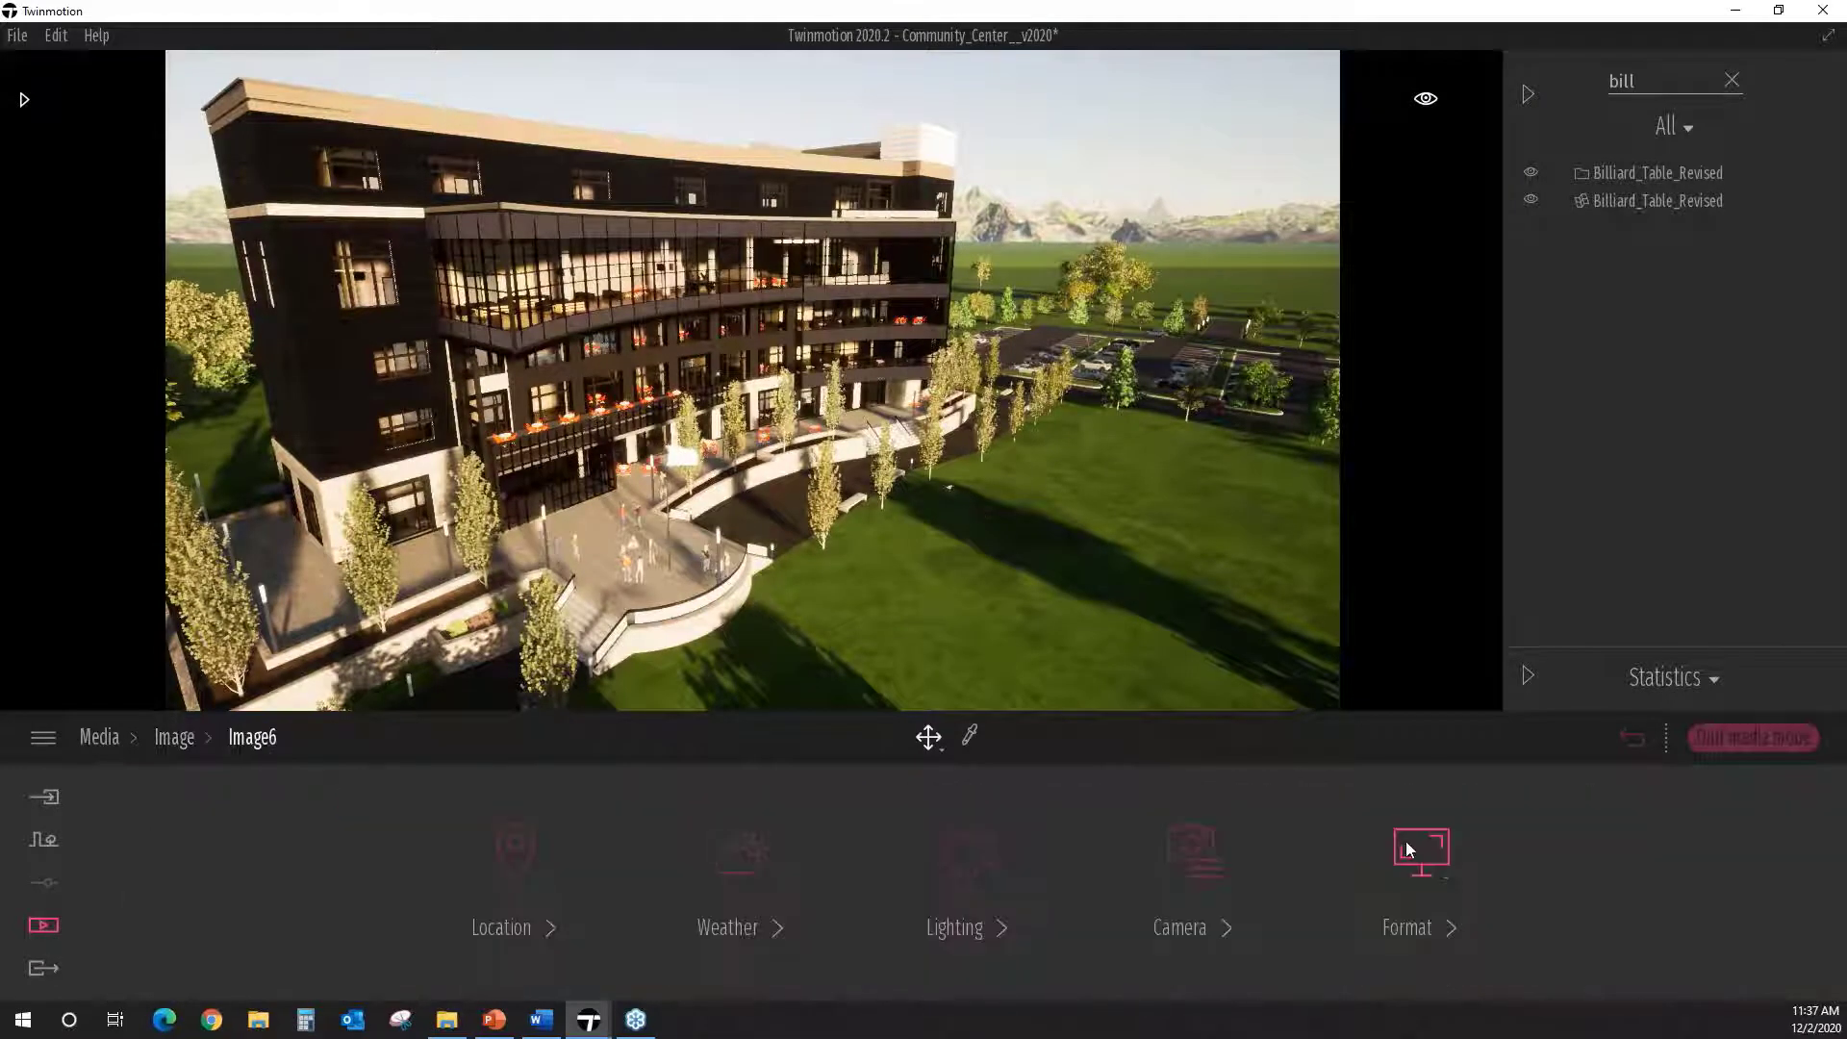
left_click(1406, 843)
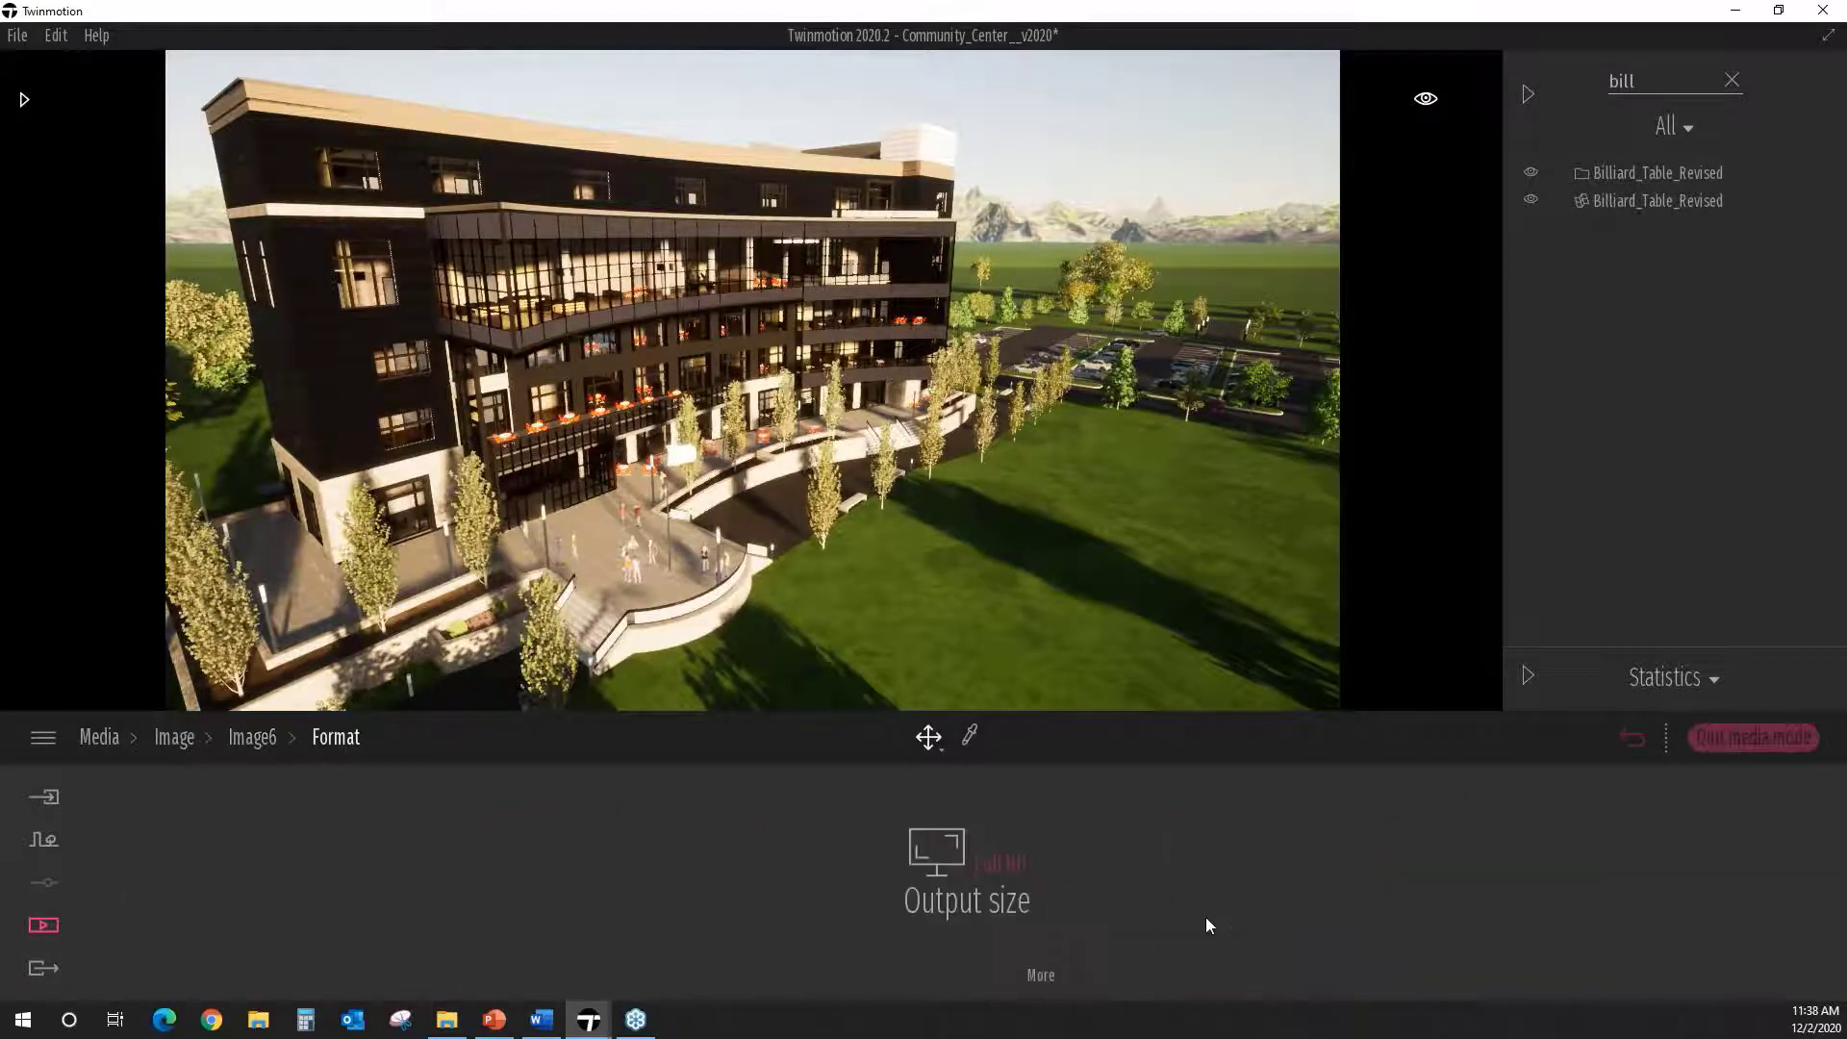
left_click(1008, 863)
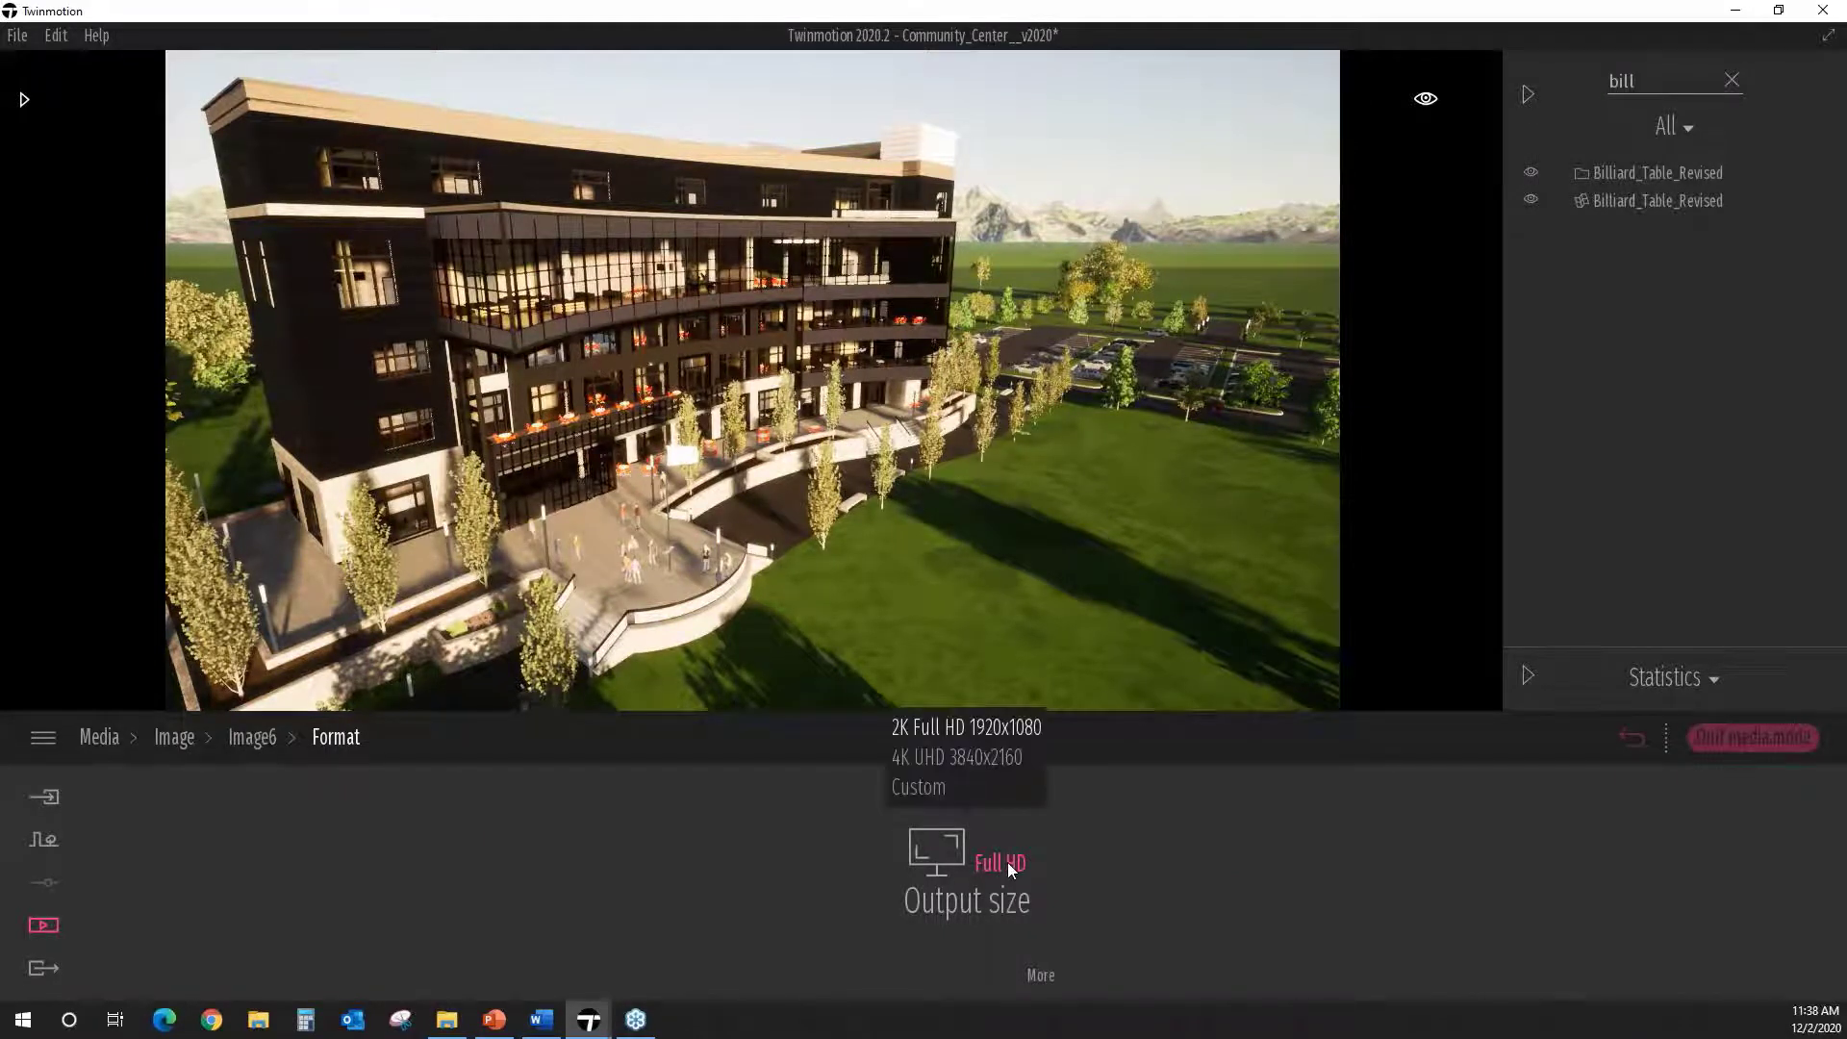
left_click(939, 756)
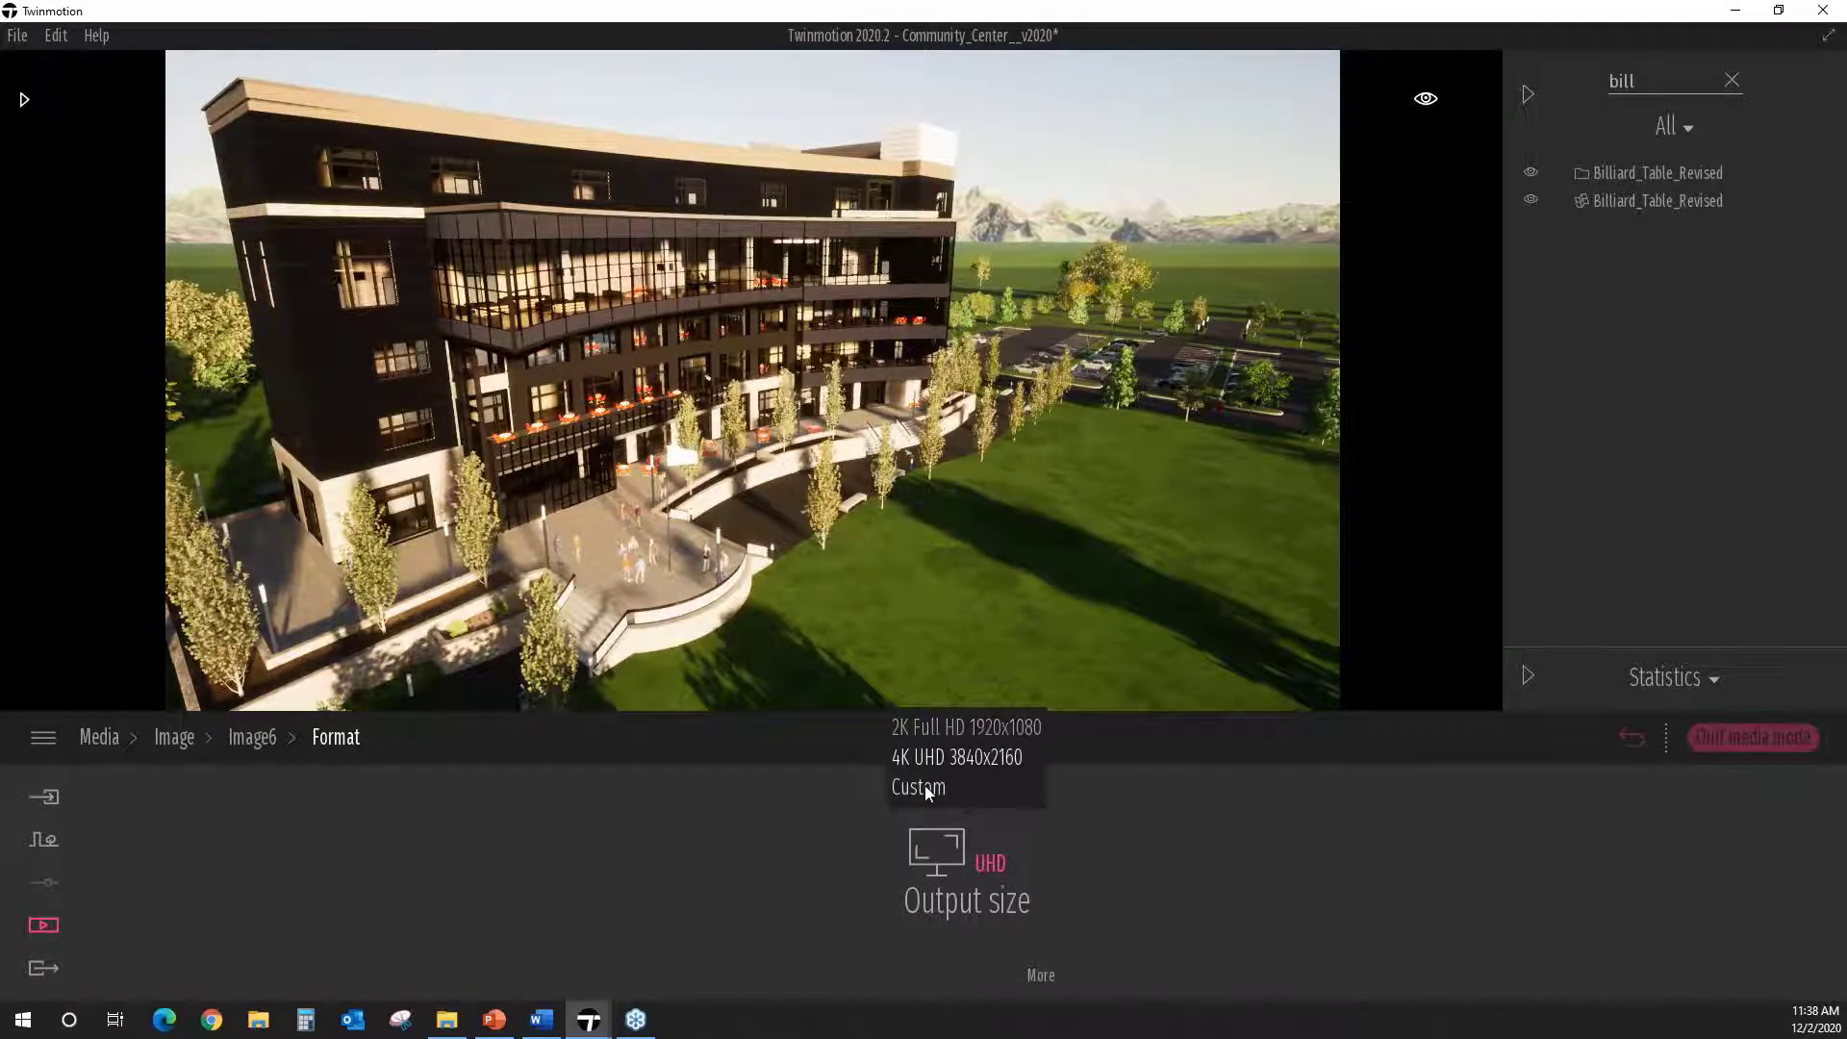
left_click(925, 788)
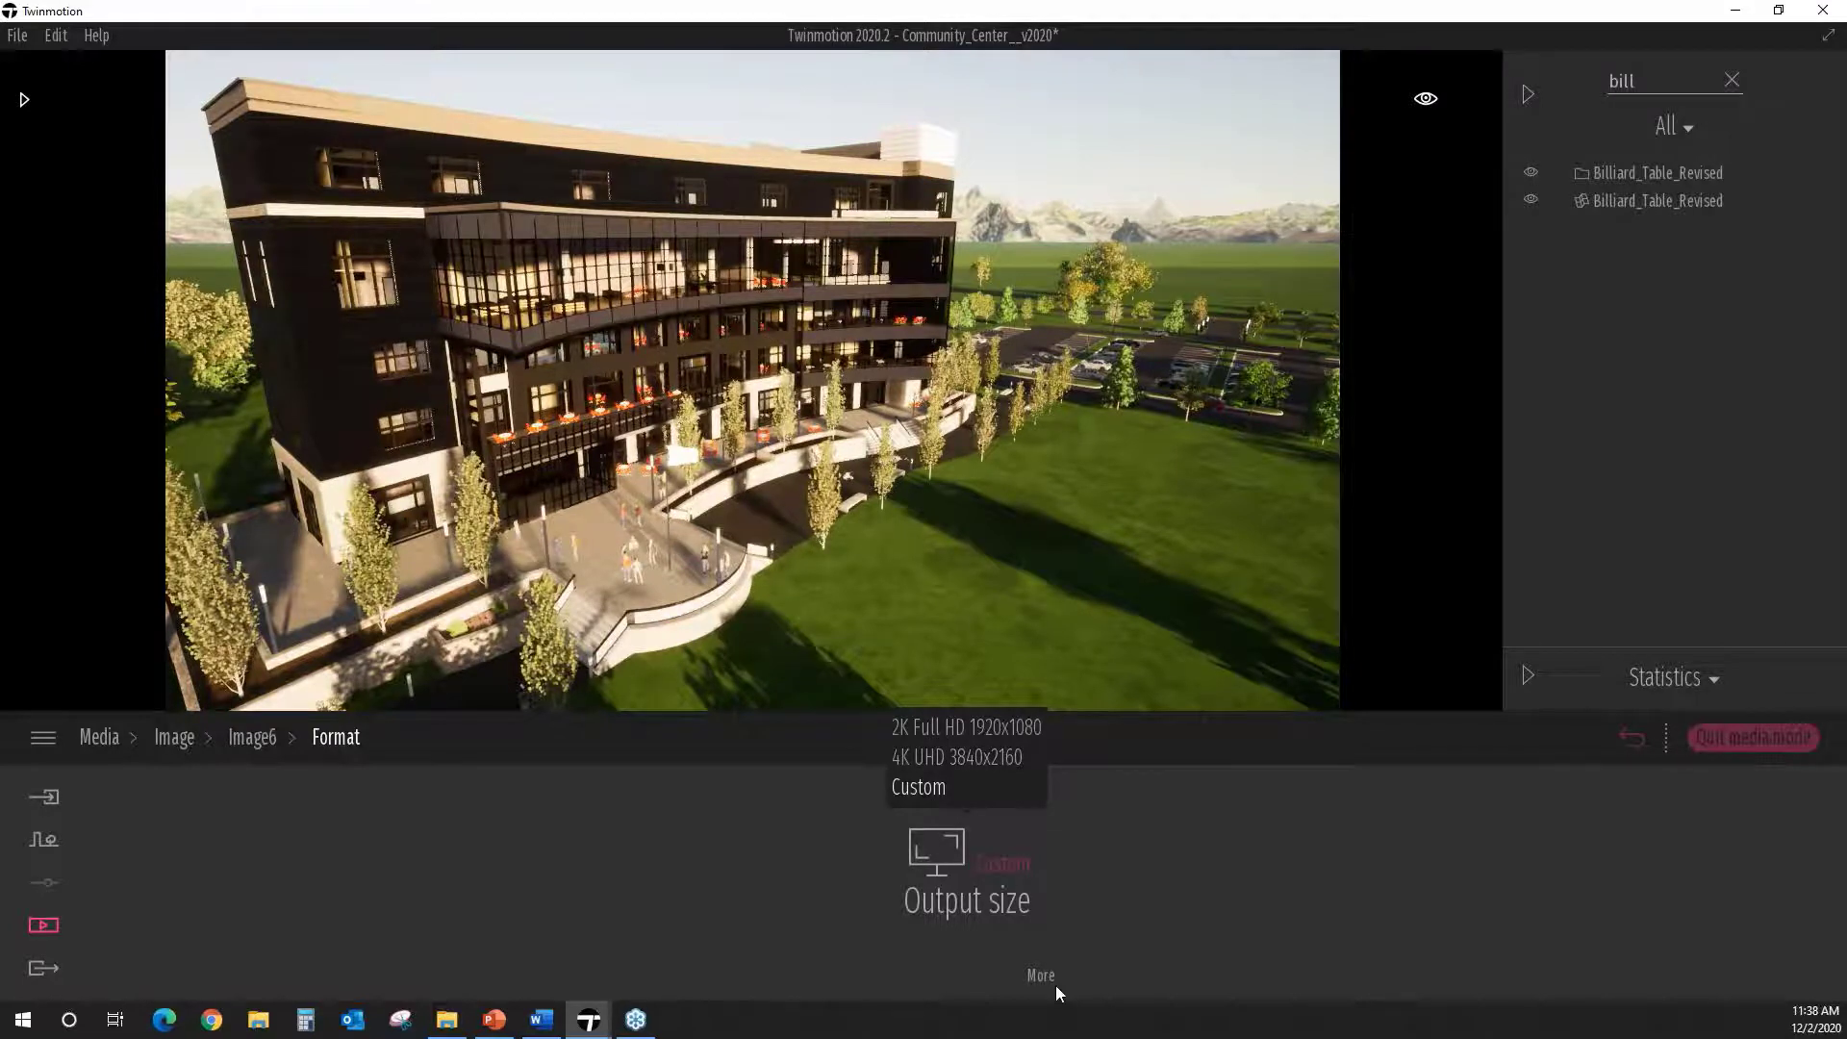
left_click(909, 866)
left_click_drag(904, 872, 921, 873)
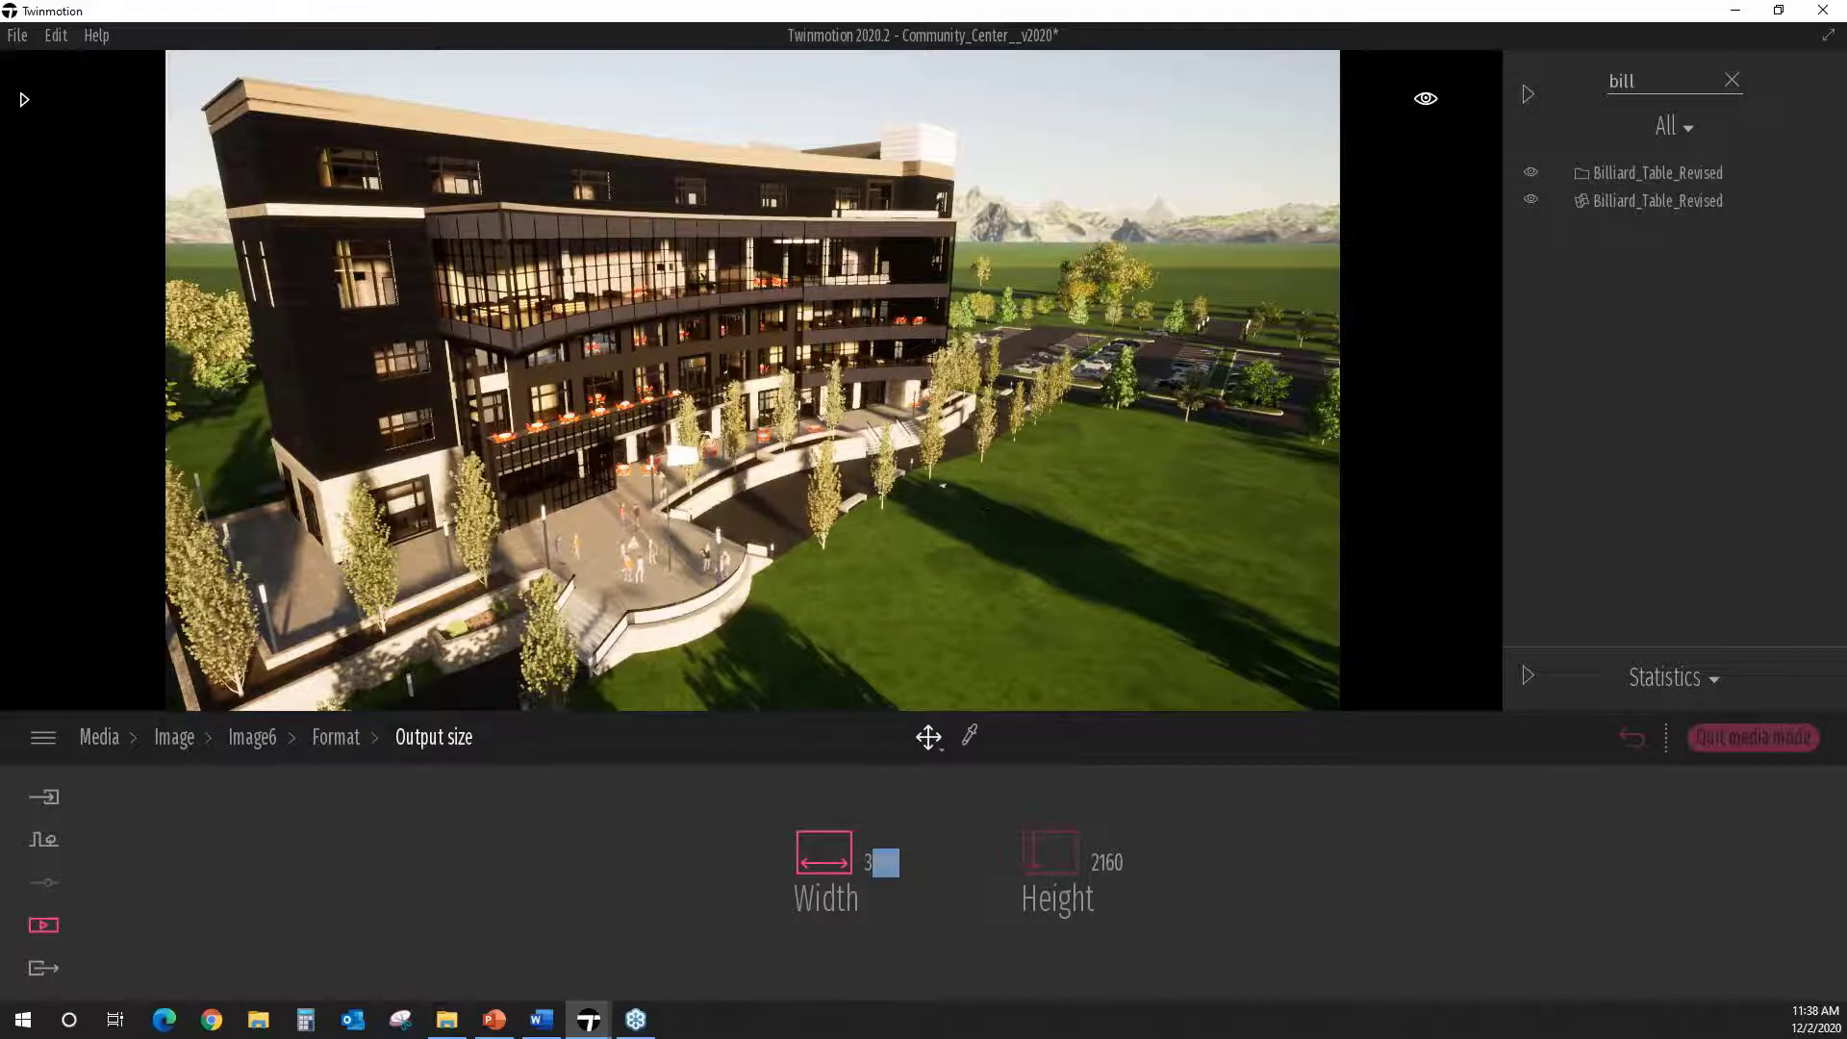
key("Return")
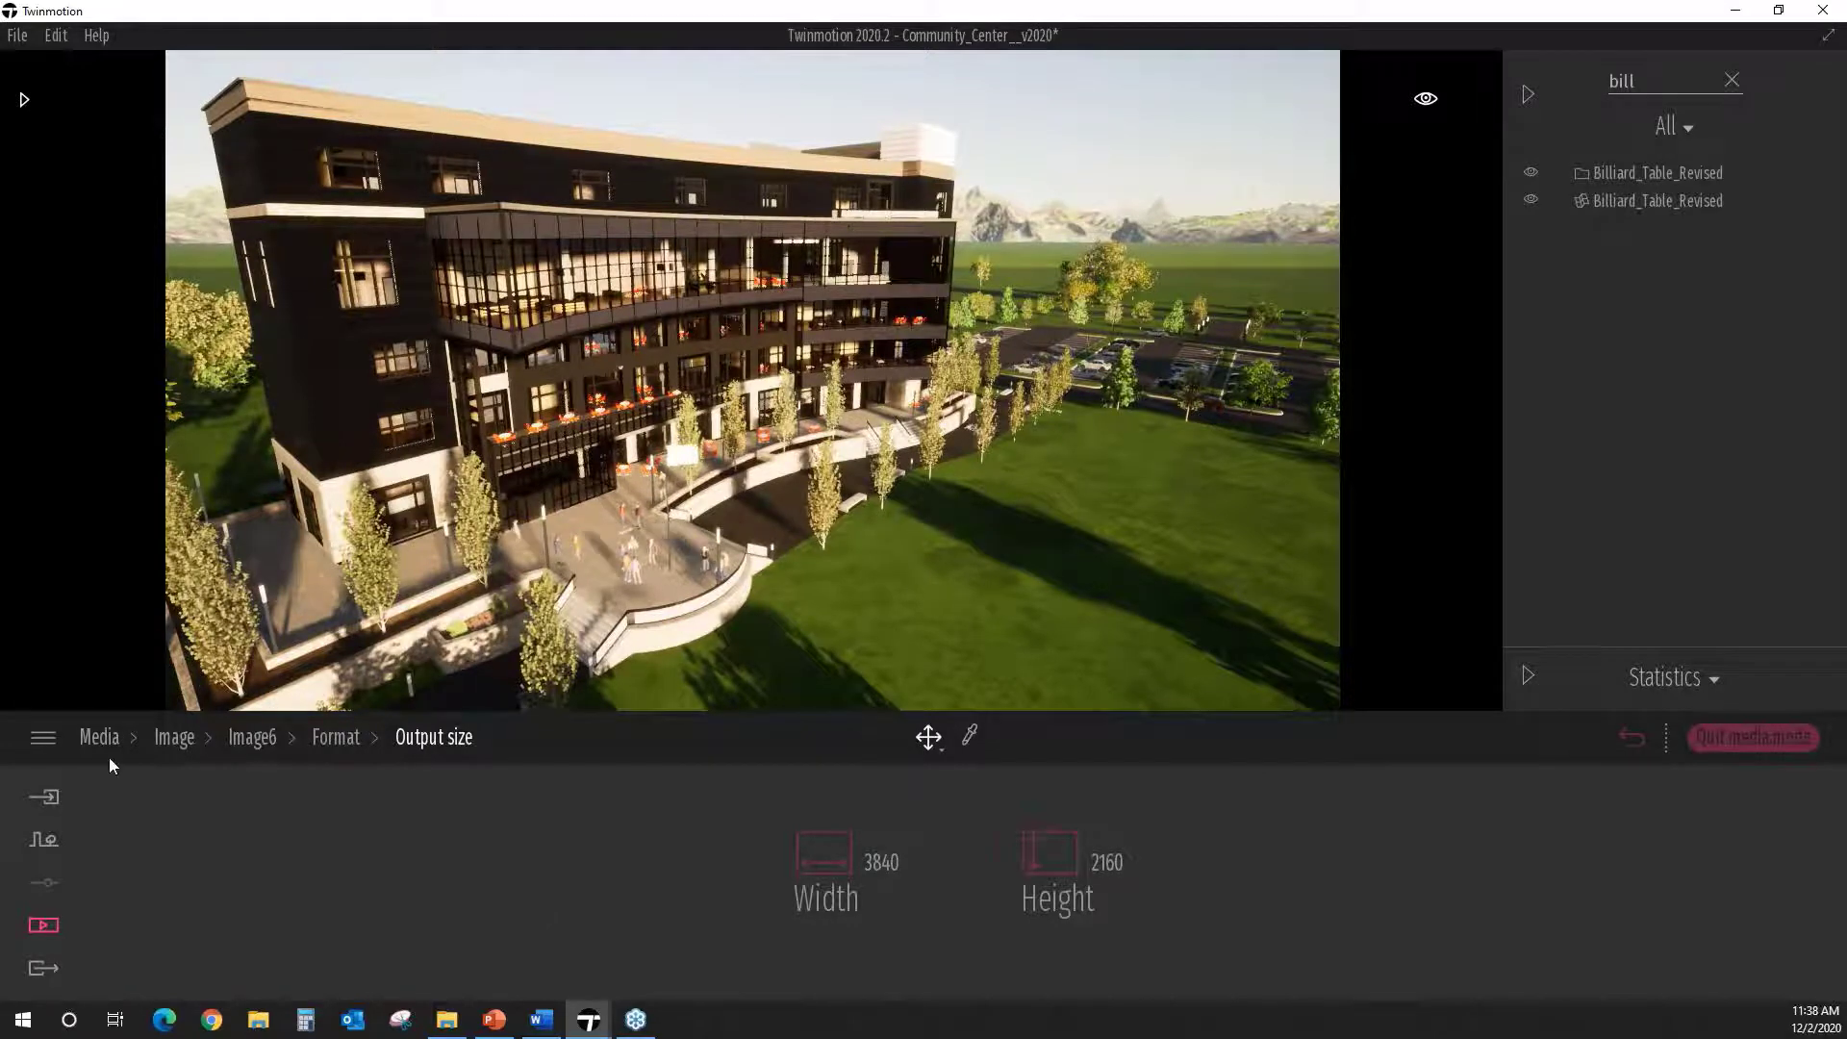
Step: Return to the list of images, quit media mode, and look at the building's curved facade from several angles
left_click(227, 738)
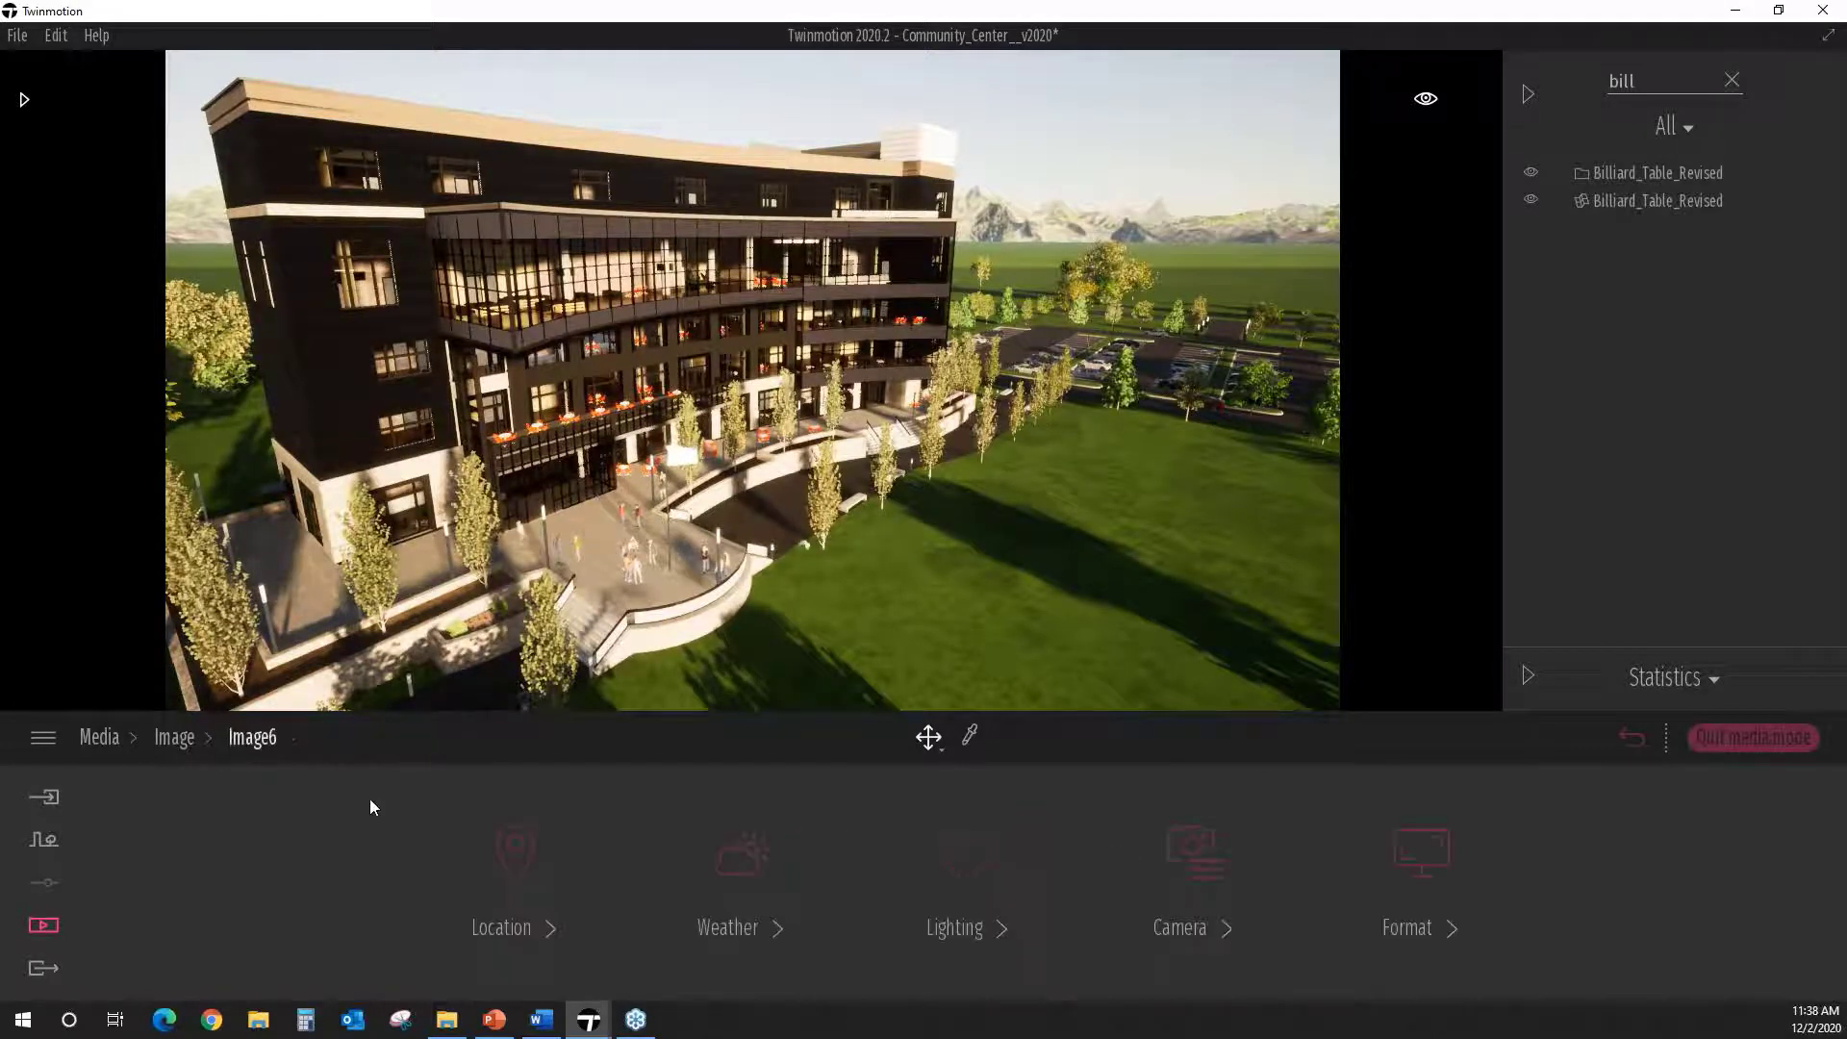
left_click(173, 737)
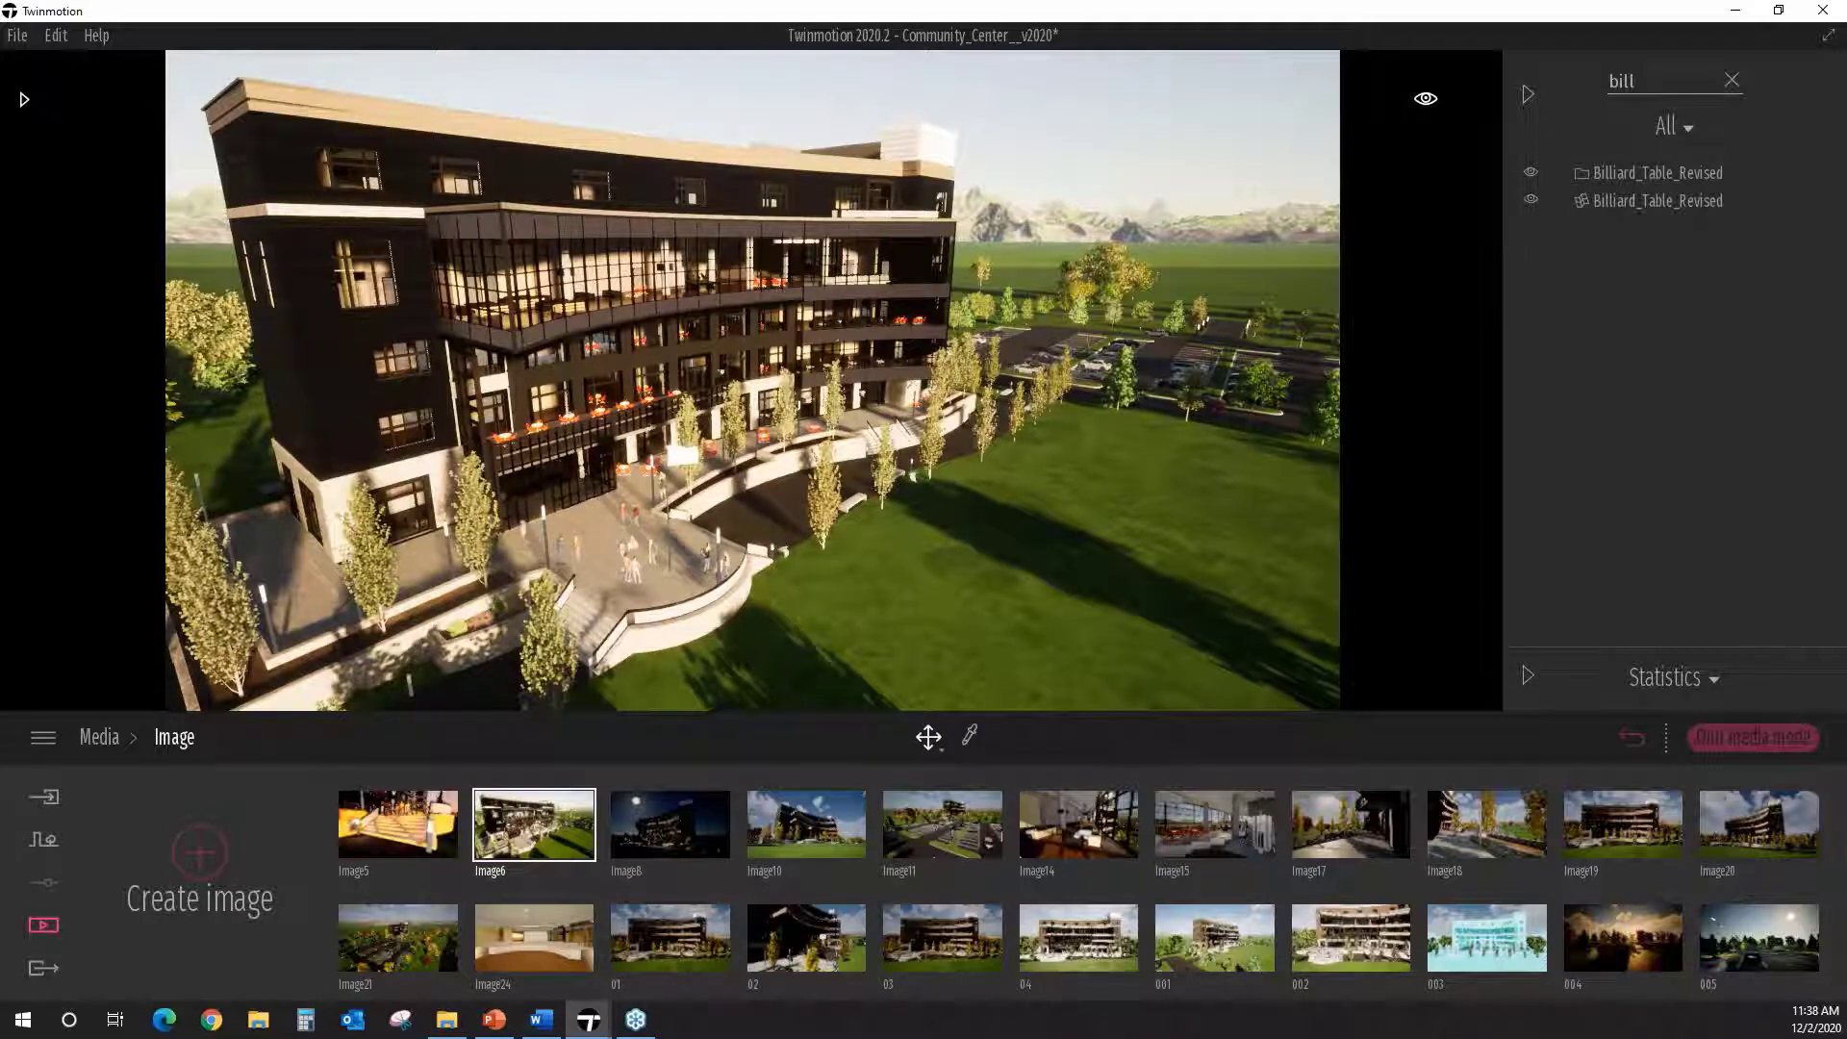
left_click(1784, 741)
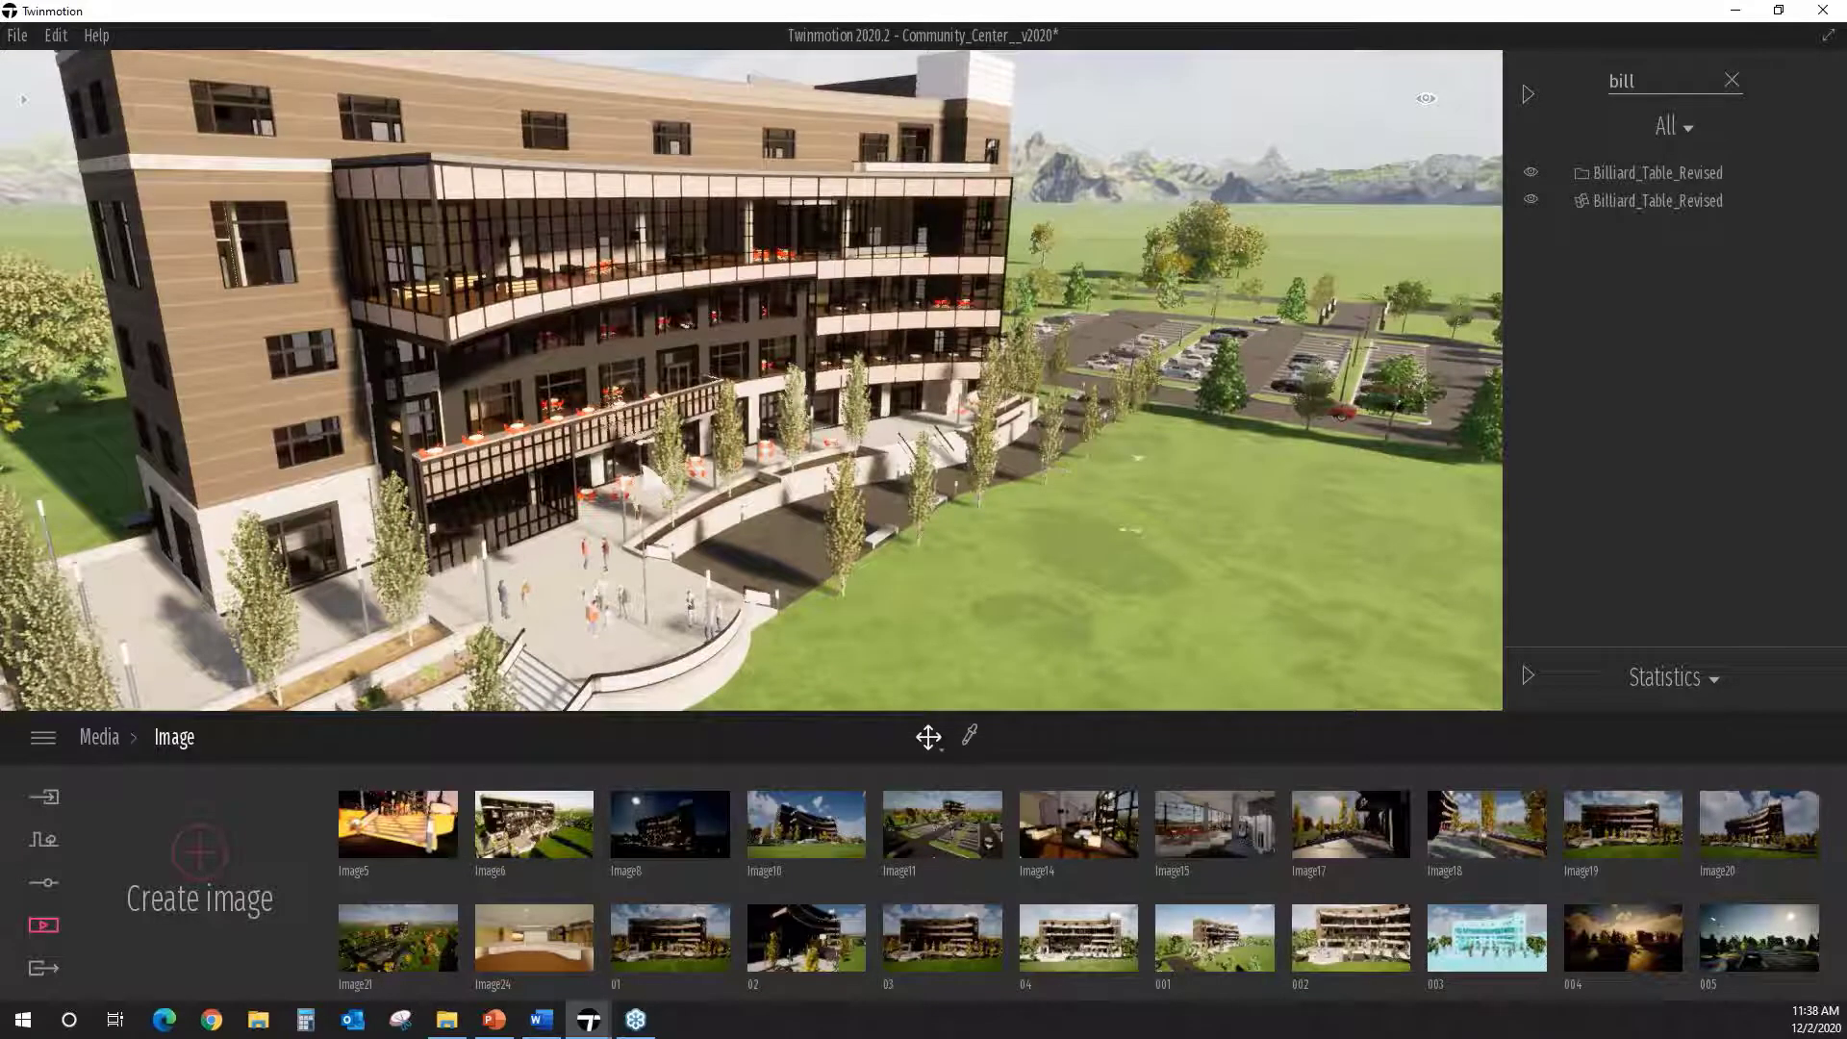
middle_click_drag(678, 496, 767, 546)
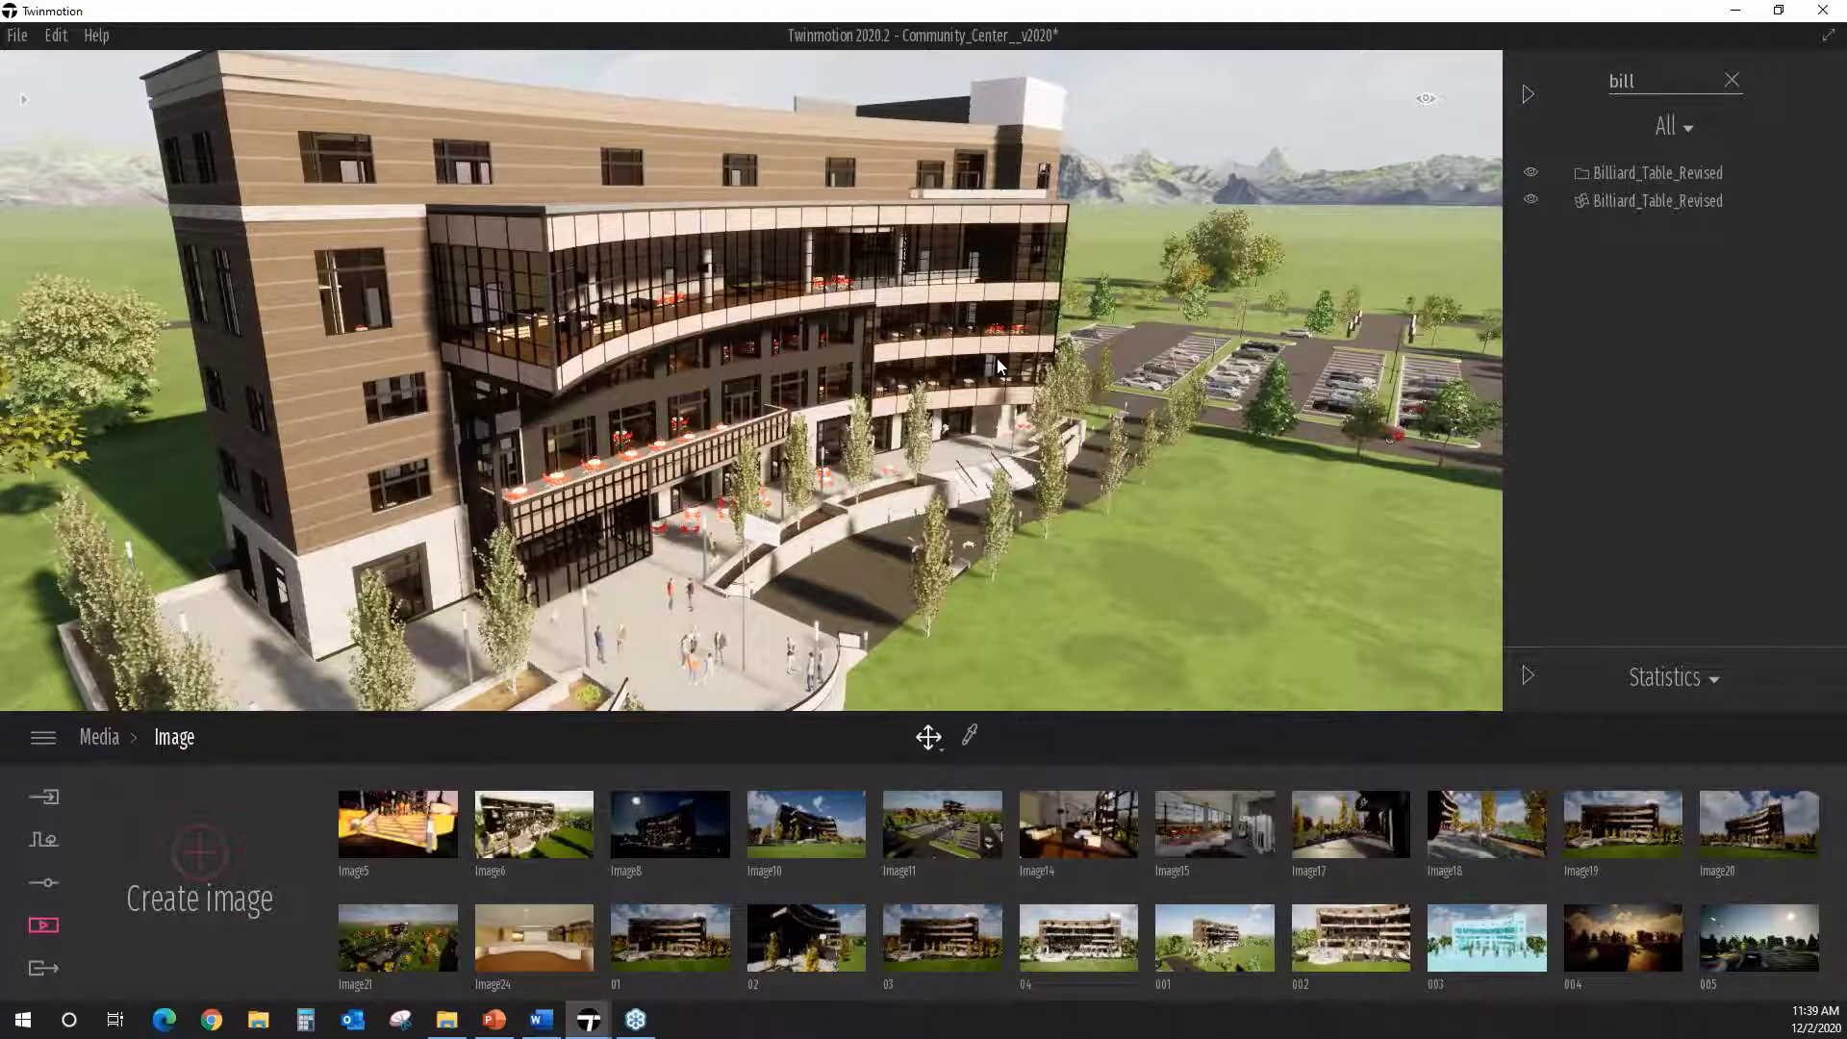
mouse_move(946, 360)
middle_mouse_down()
mouse_move(886, 379)
mouse_move(1028, 350)
middle_mouse_up()
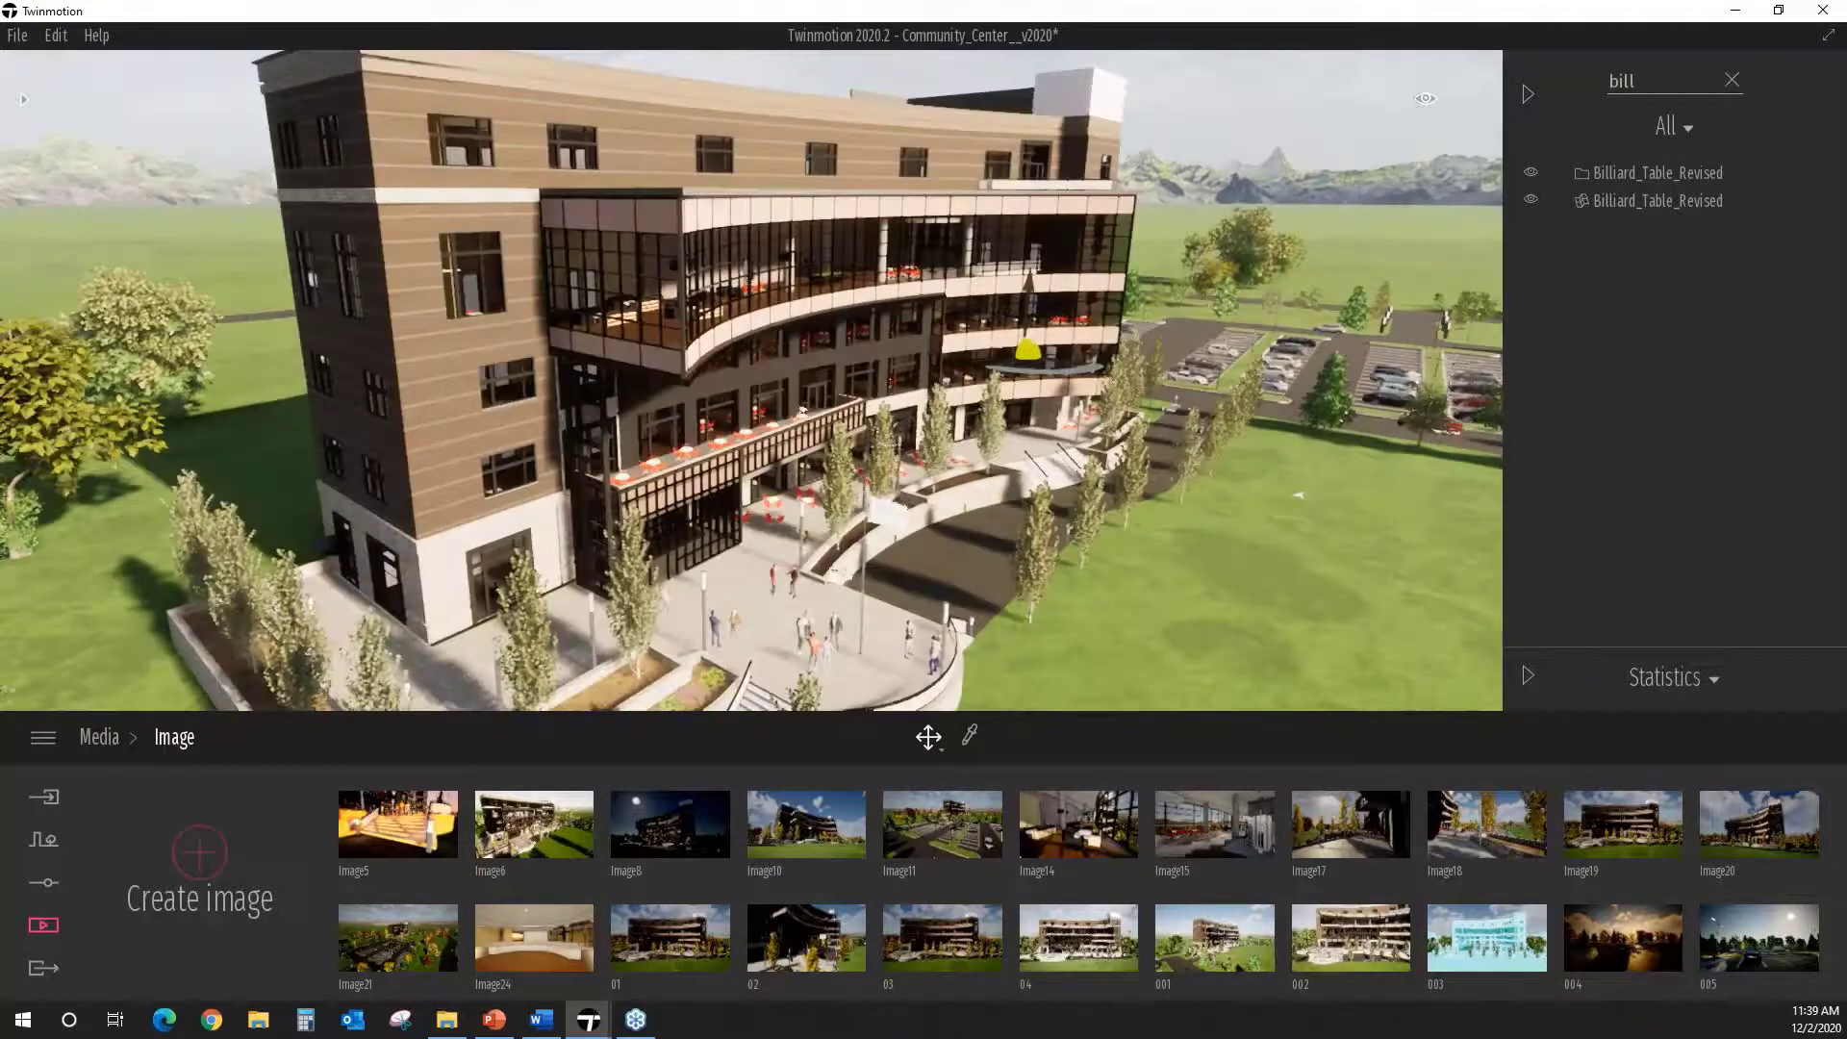
right_click_drag(769, 384, 596, 409)
right_click_drag(750, 380, 942, 375)
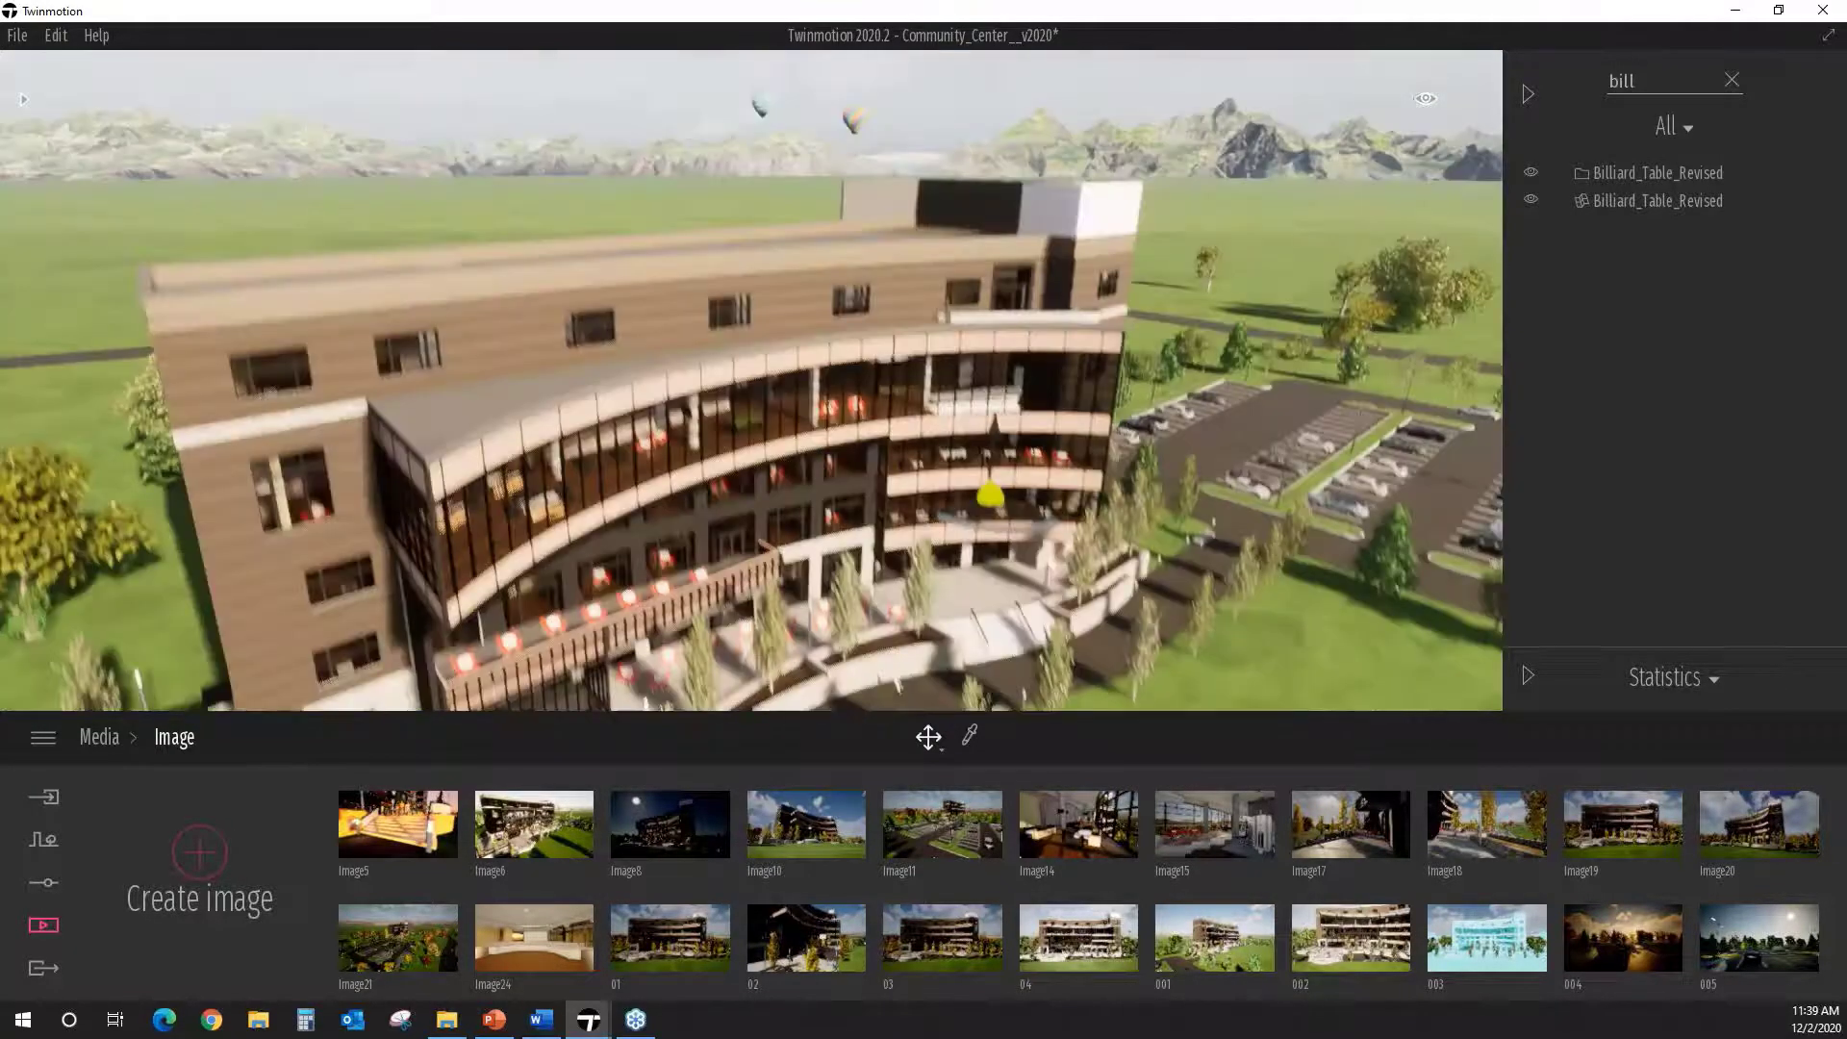
middle_click_drag(990, 494, 998, 371)
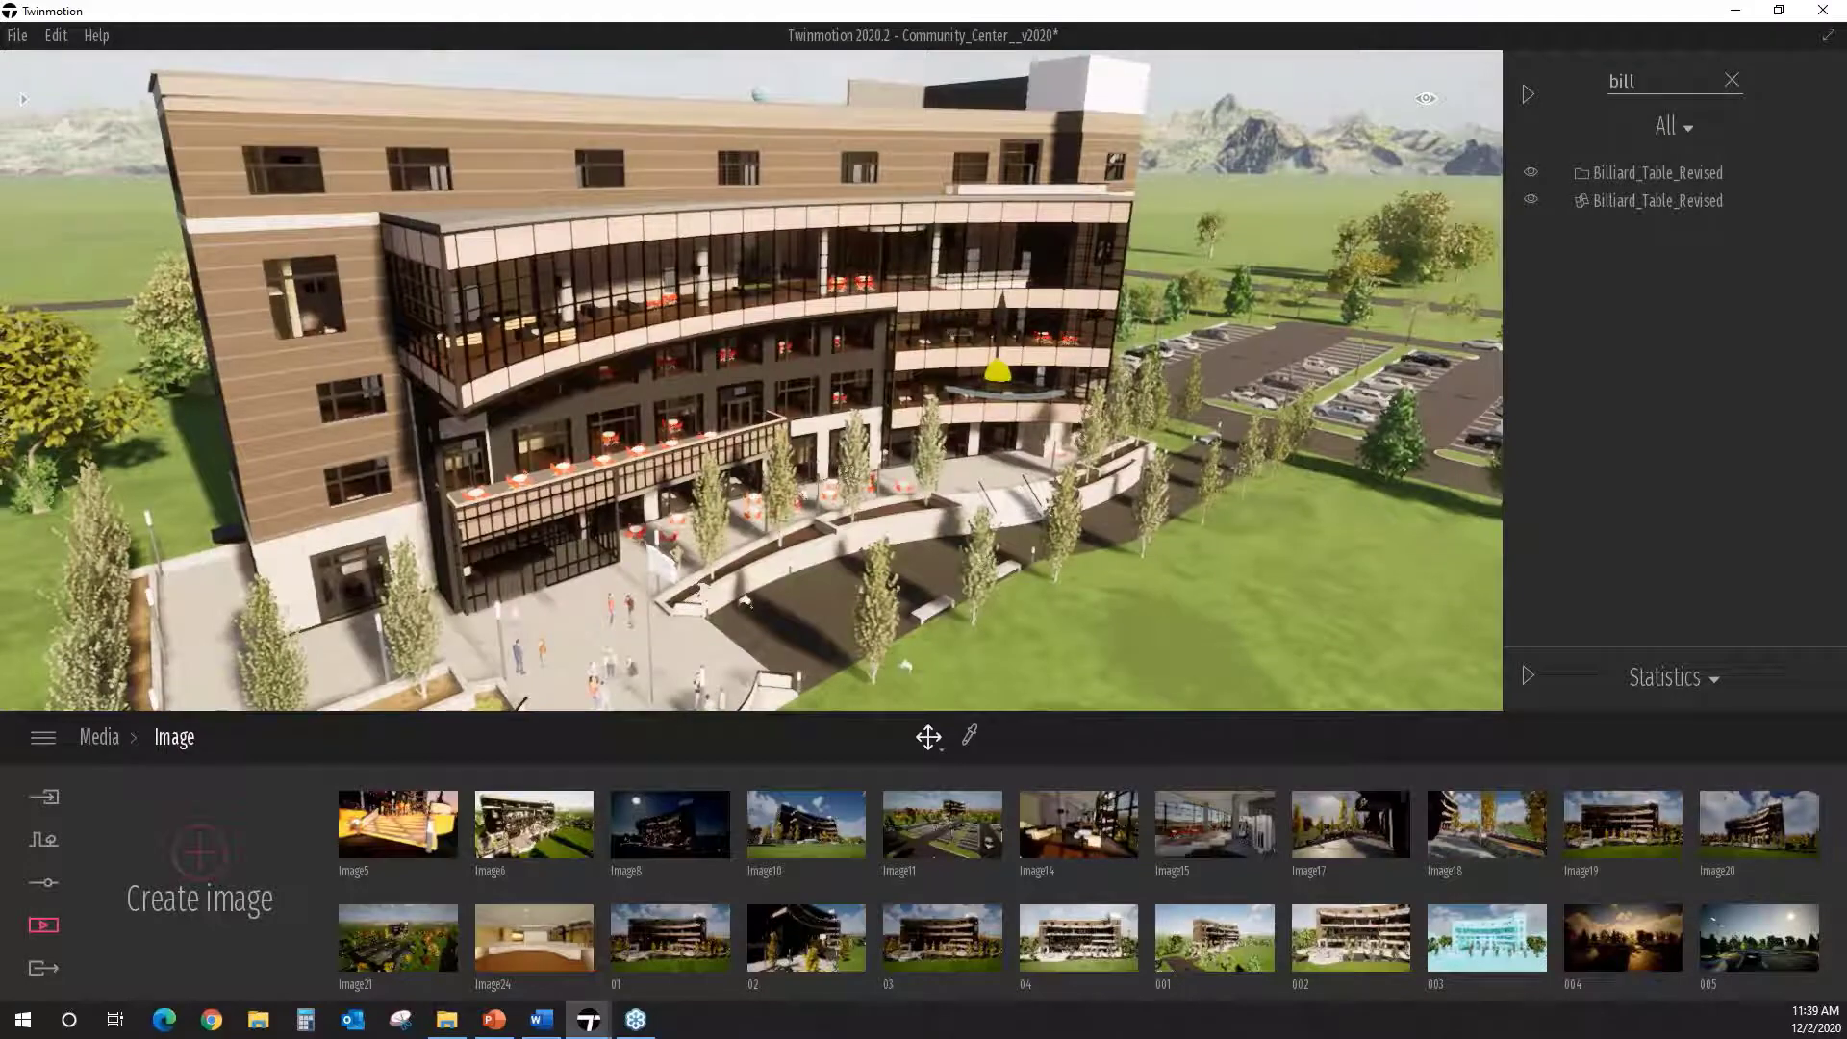
Step: Open the list of presenters and look over the viewport's quick view settings
left_click(1425, 99)
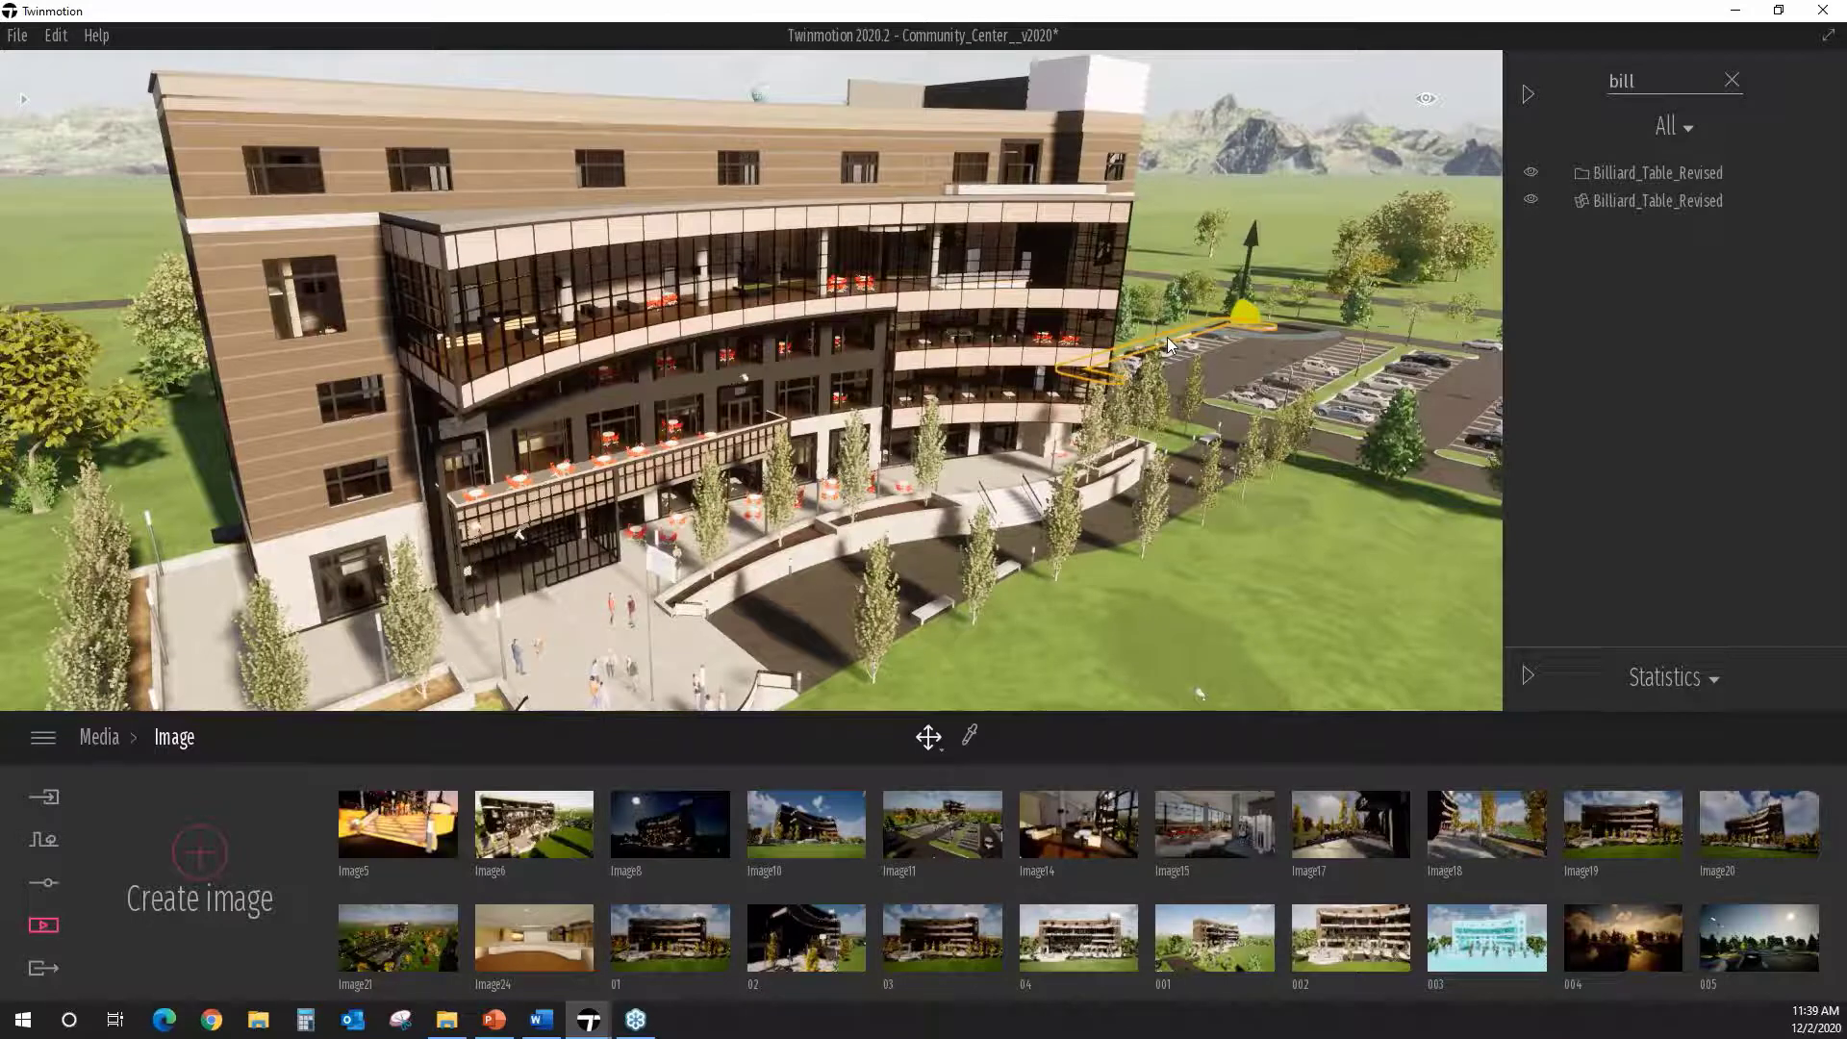
left_click(44, 925)
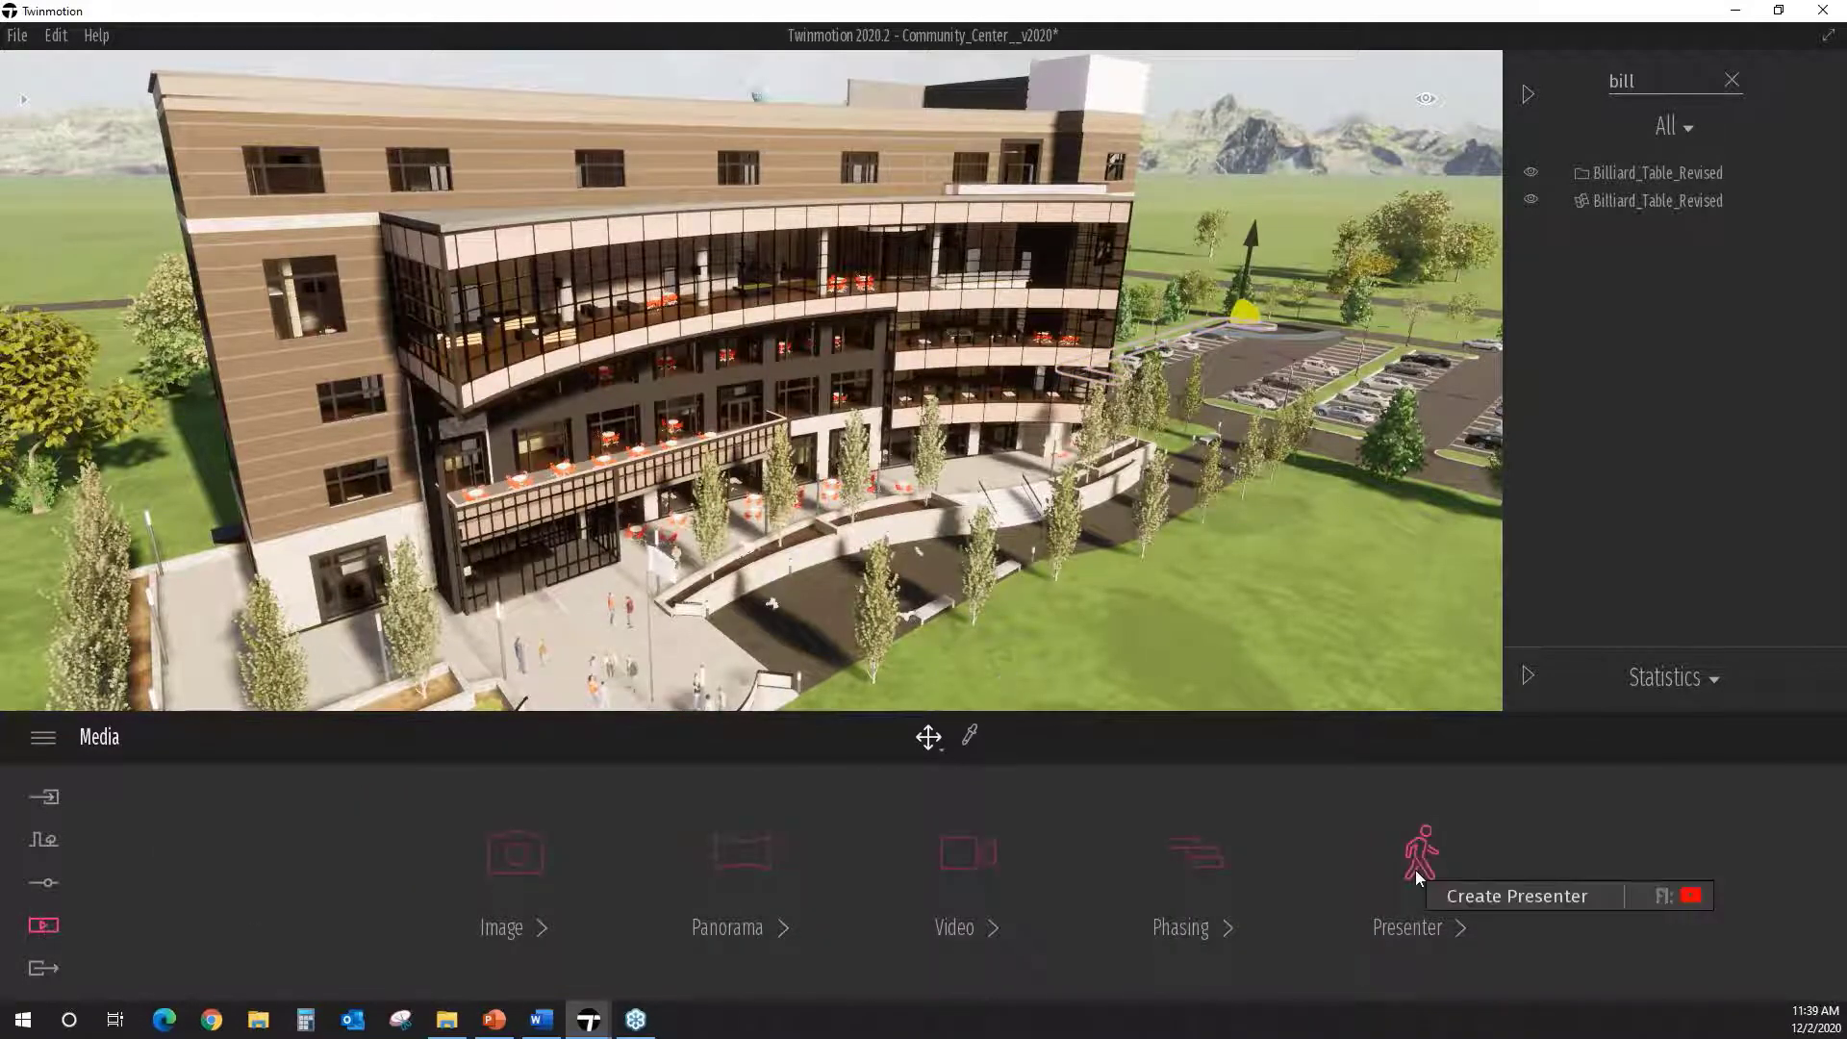
left_click(1416, 870)
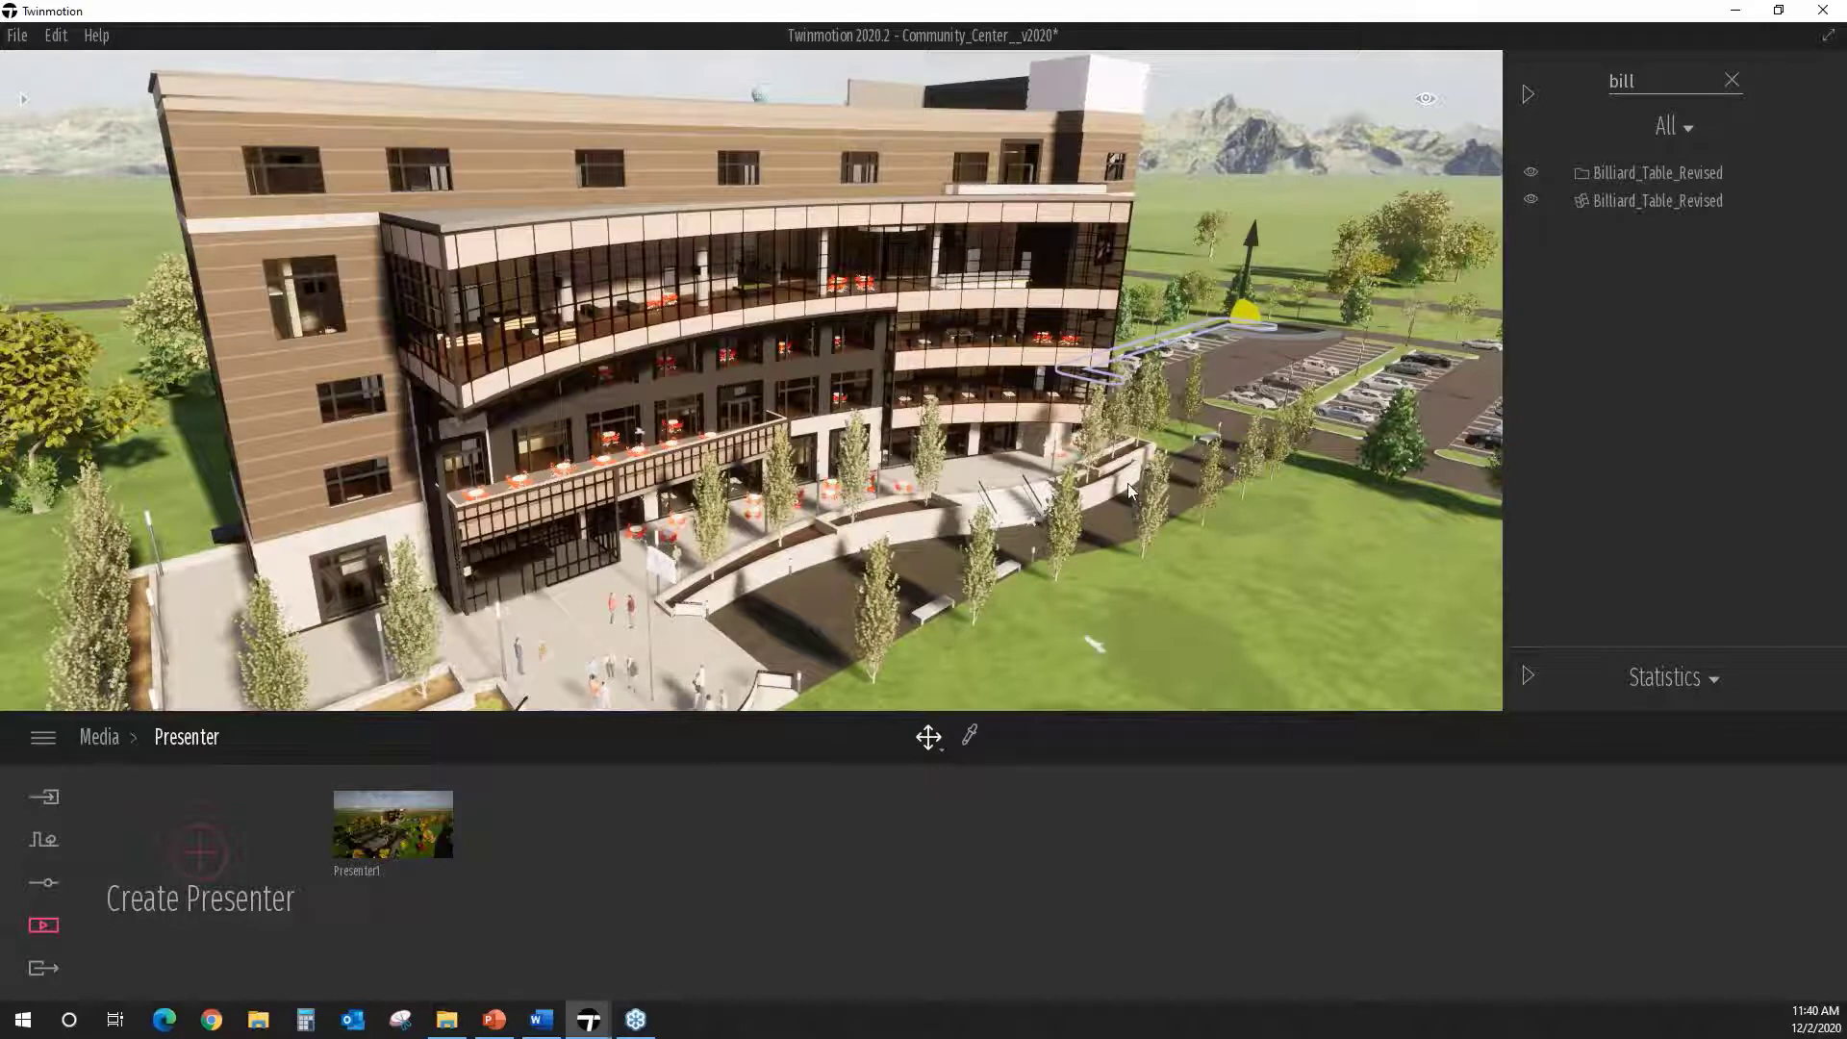
left_click(1423, 101)
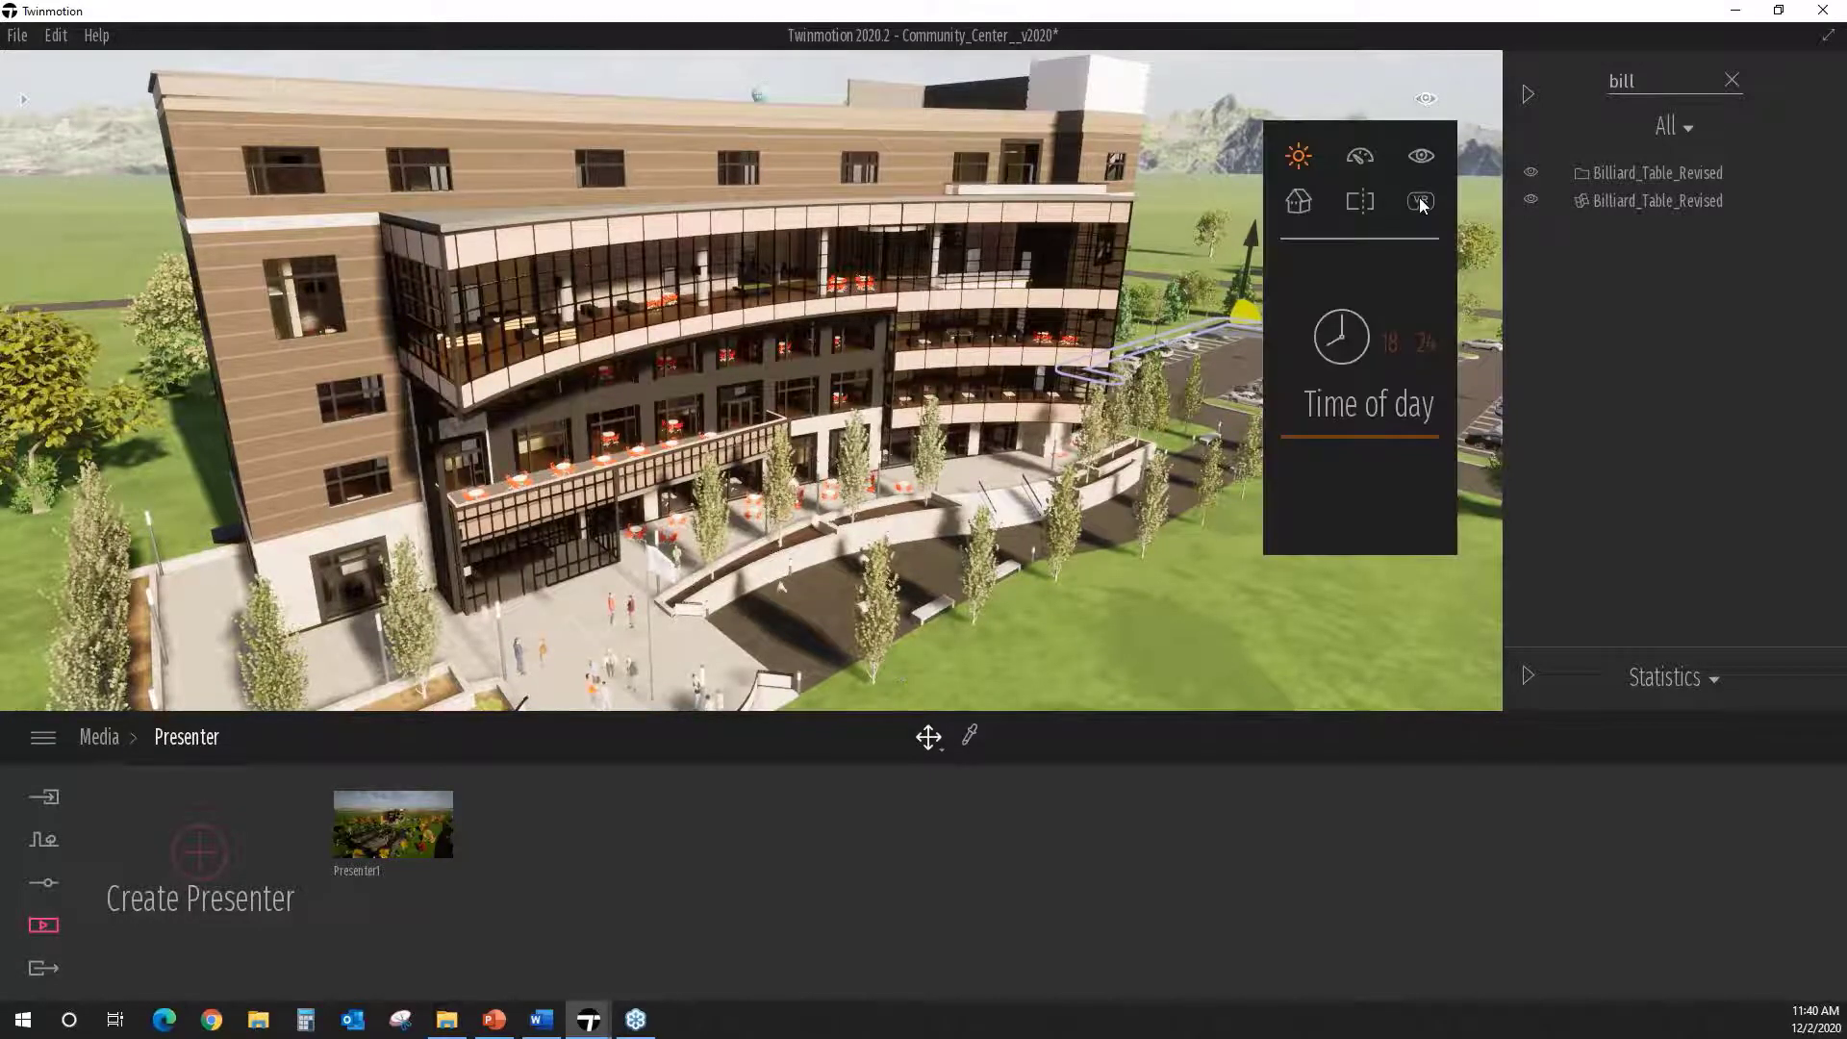
left_click(1402, 202)
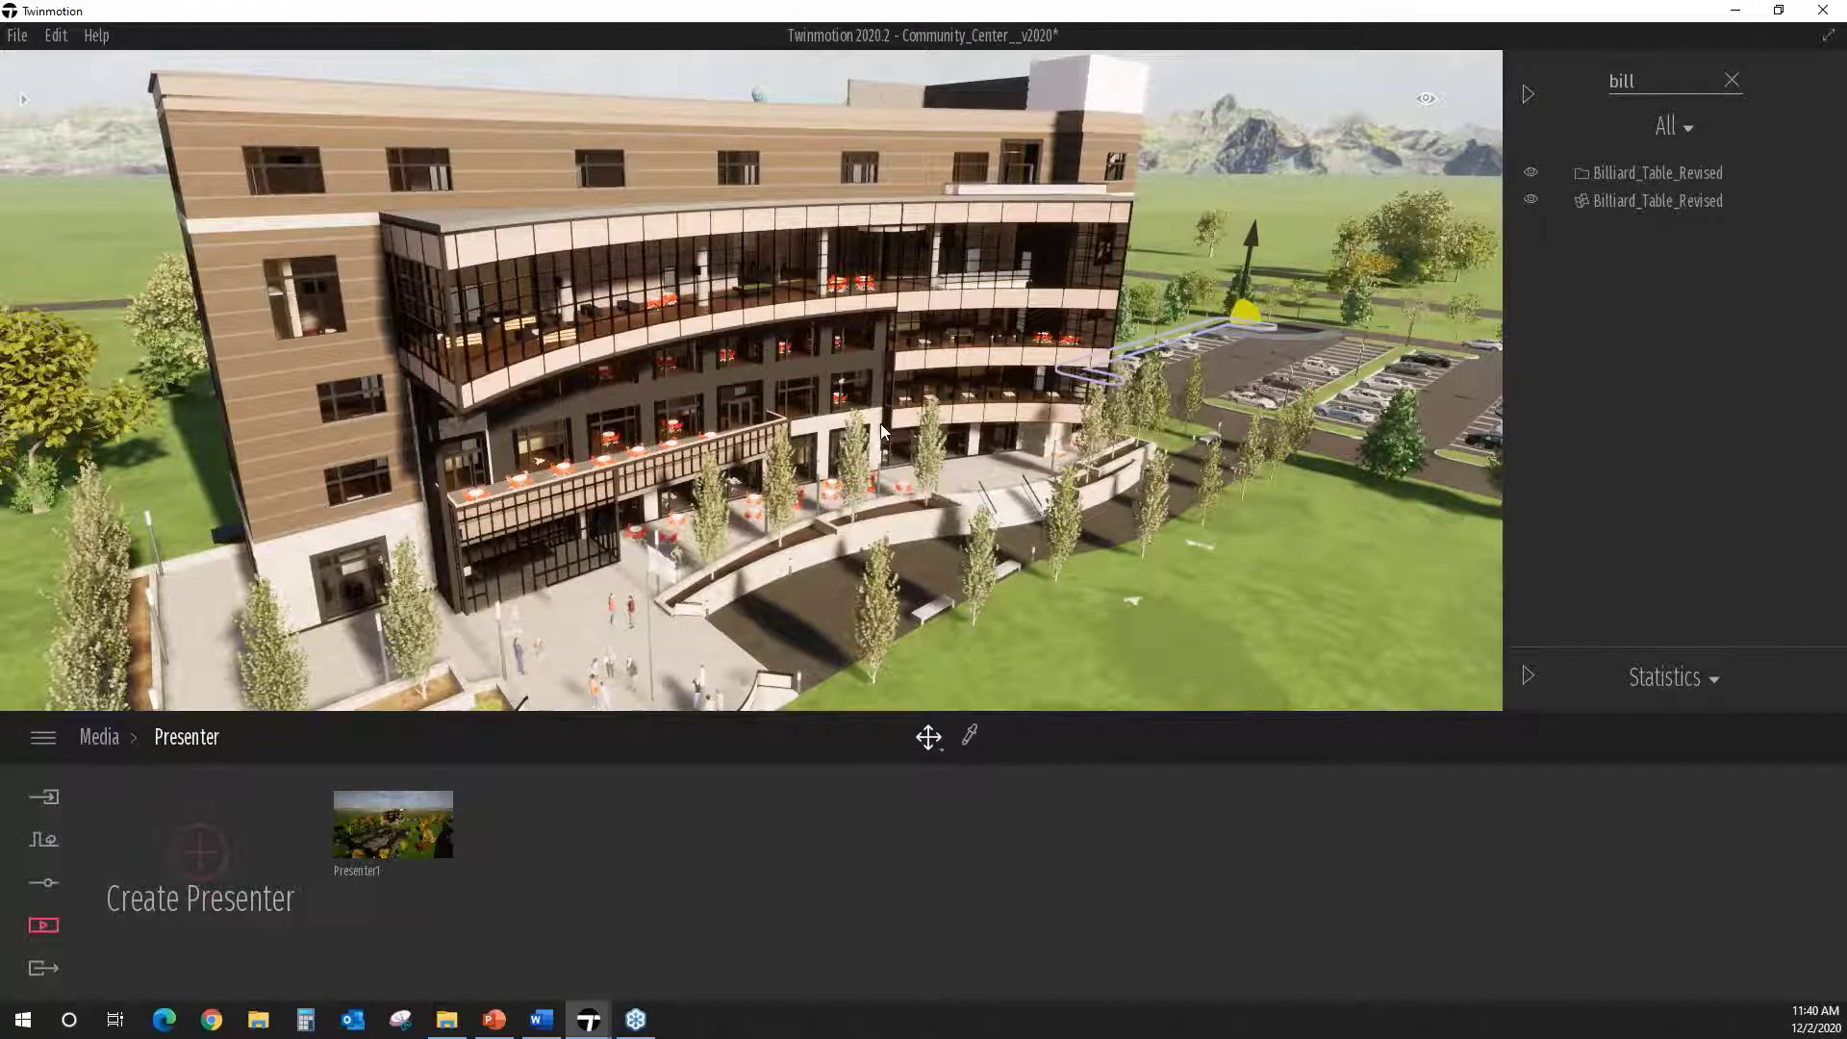
Step: Show the performance statistics and check the frame rate and GPU load while viewing the building
left_click(880, 423)
middle_click_drag(880, 423, 953, 412)
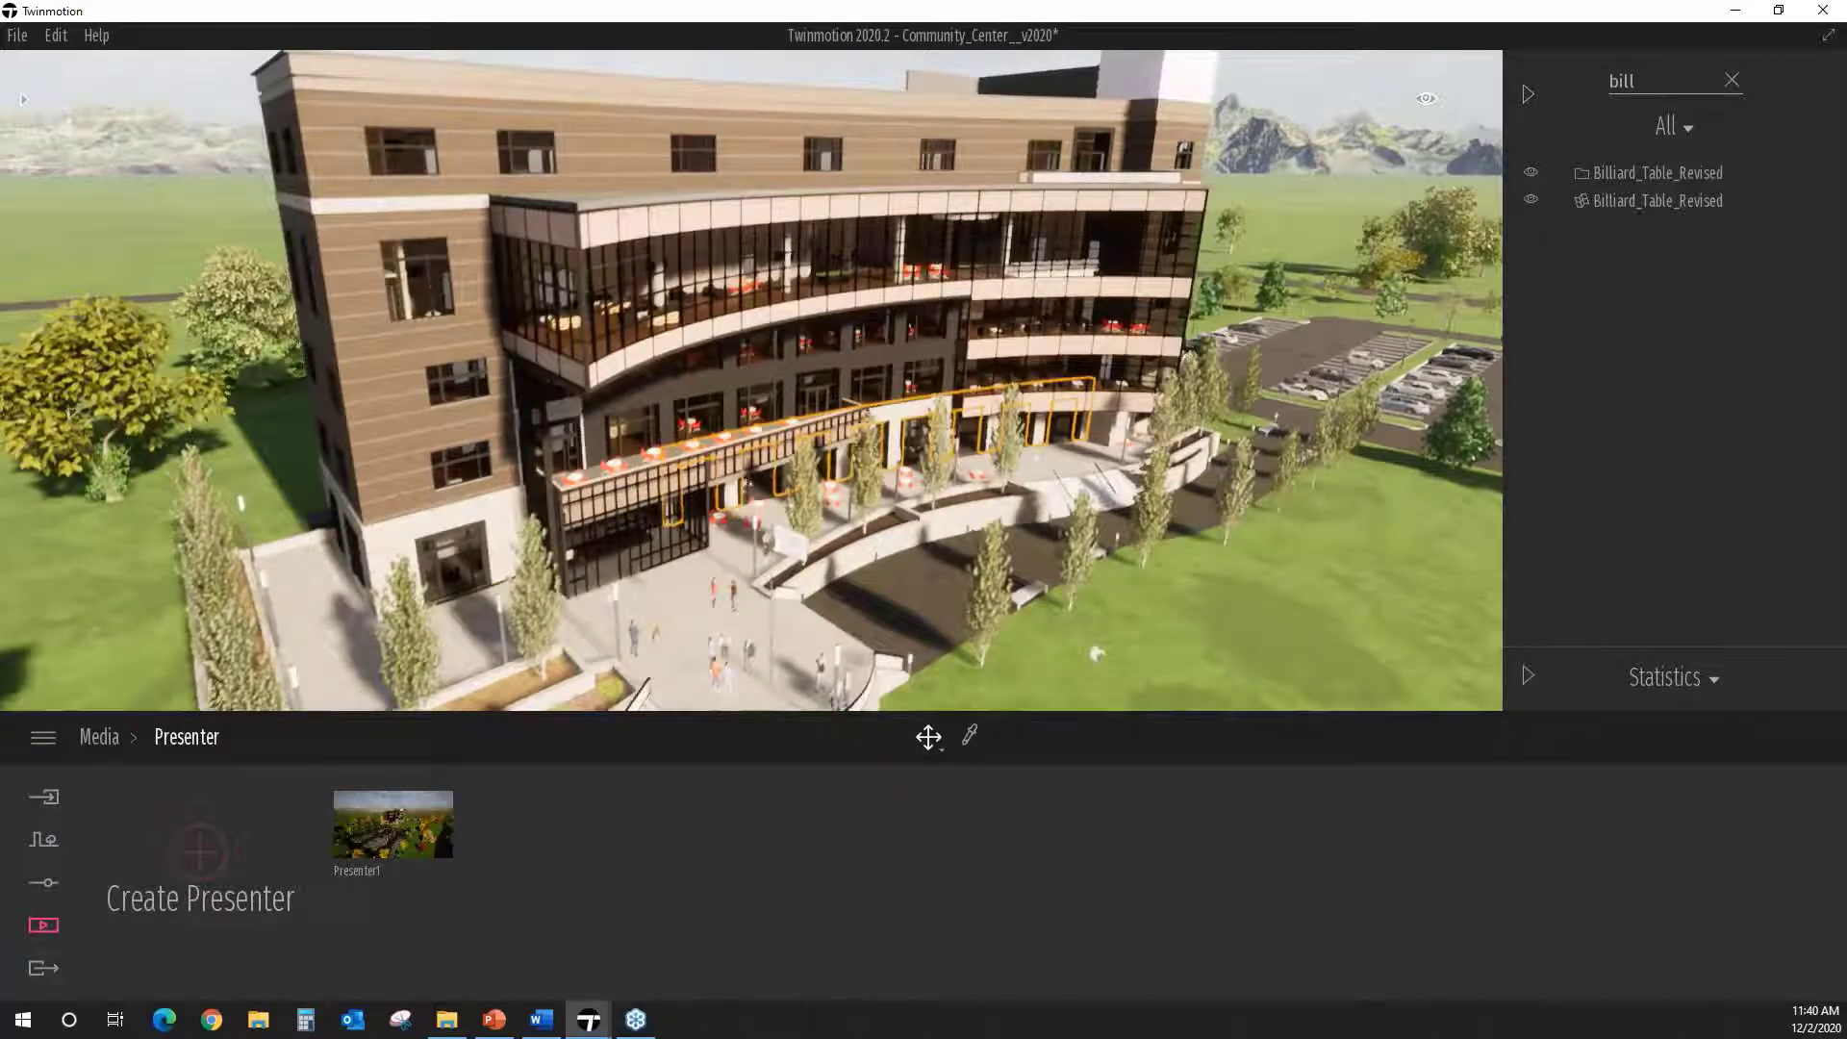
middle_click_drag(1514, 687, 1526, 678)
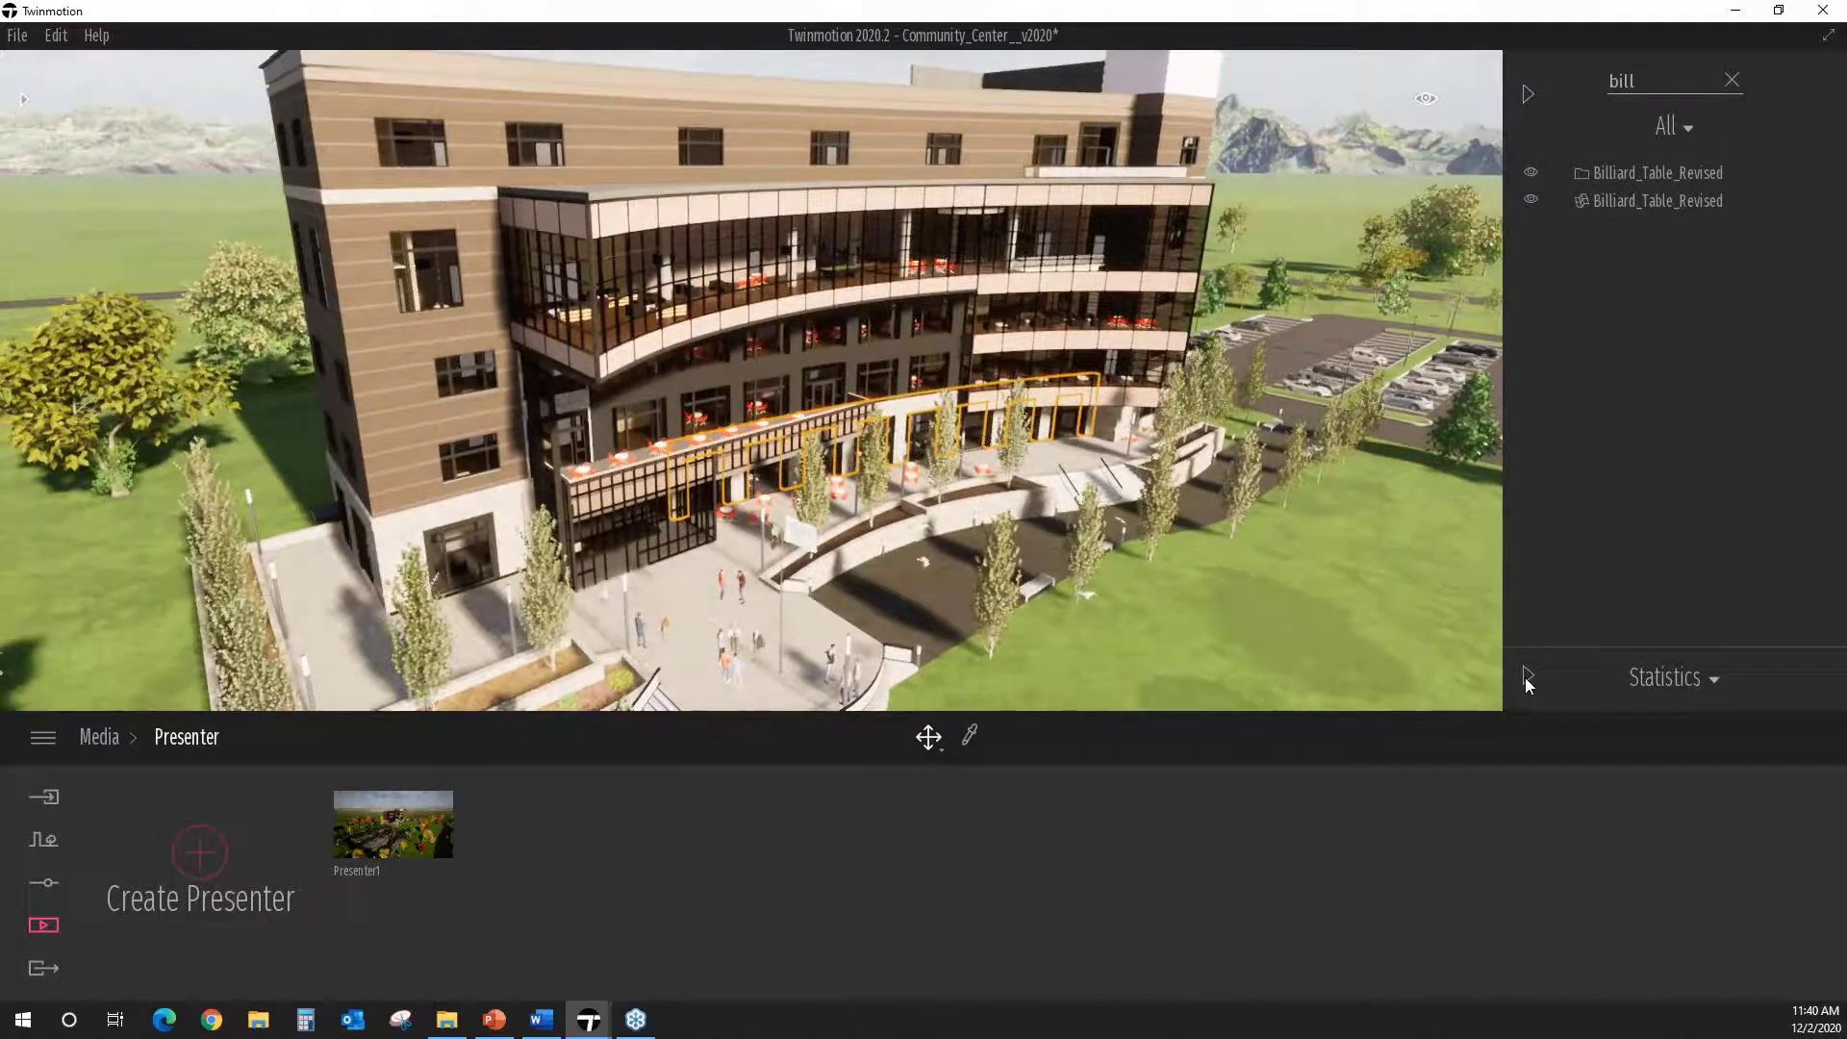
left_click(1528, 676)
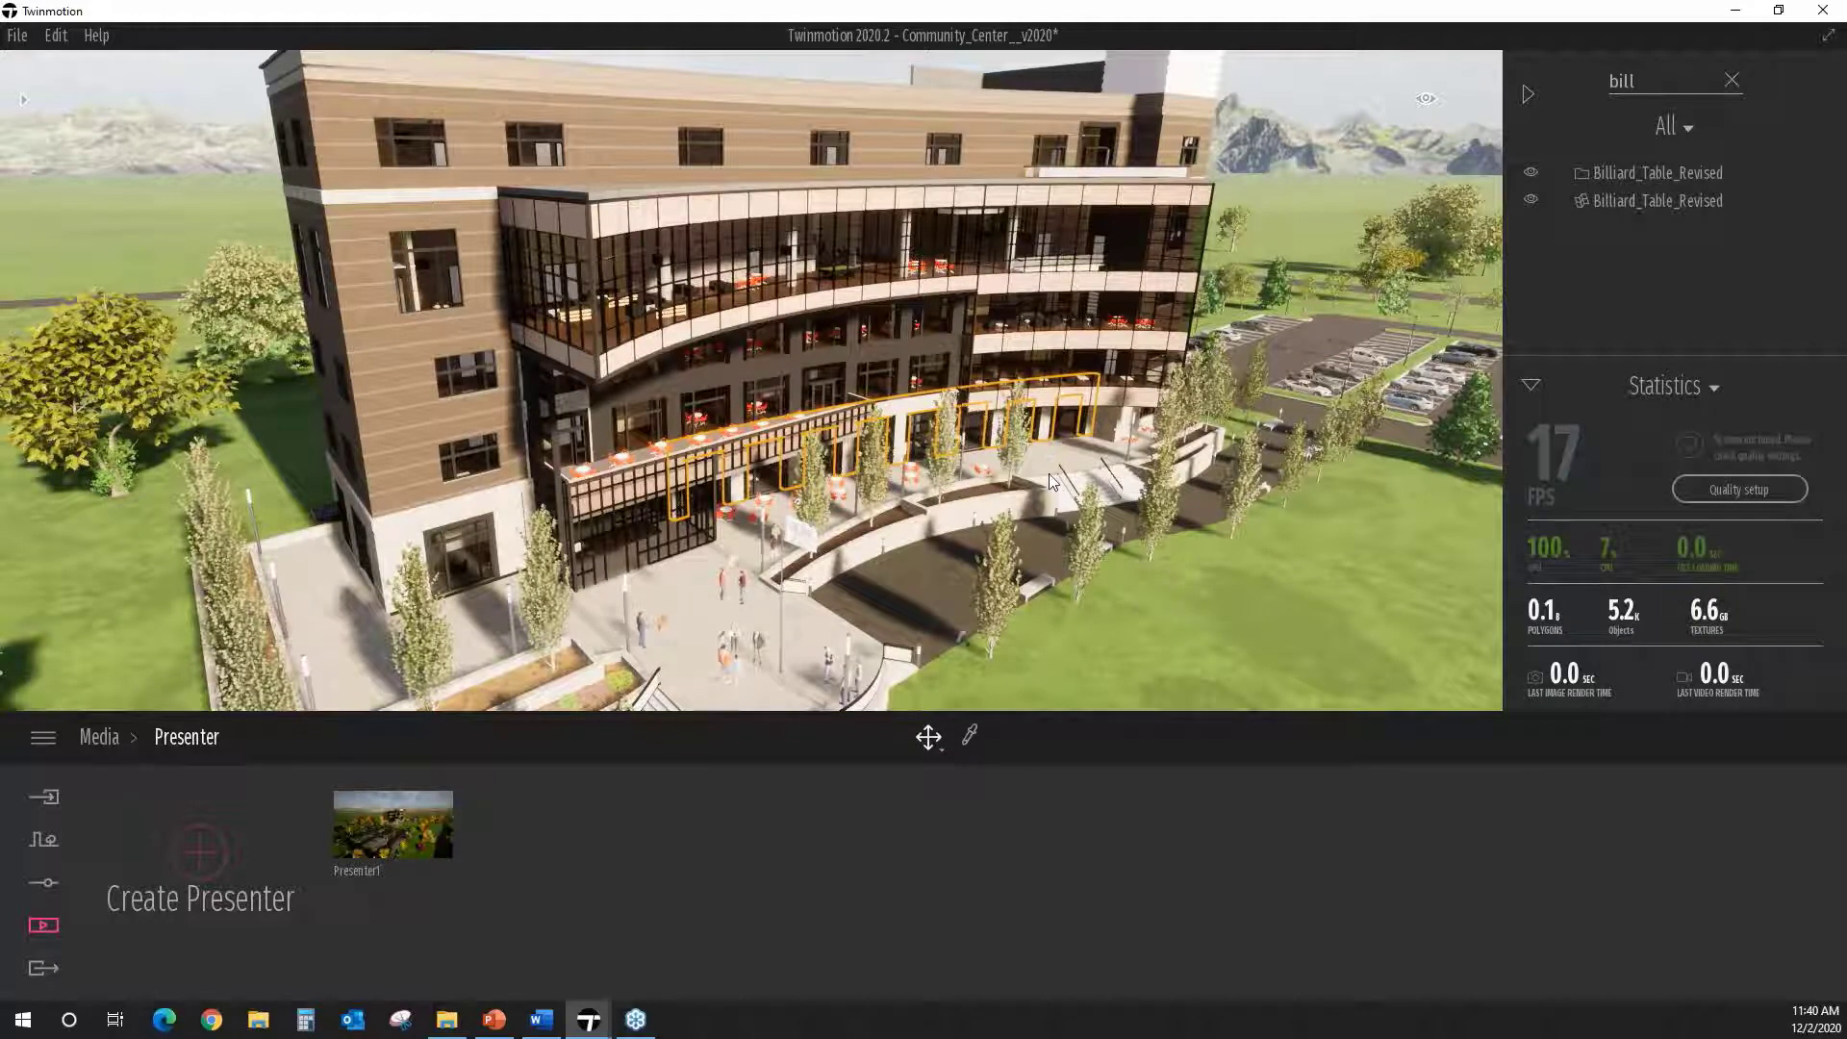
scroll(943, 384, "up", 1)
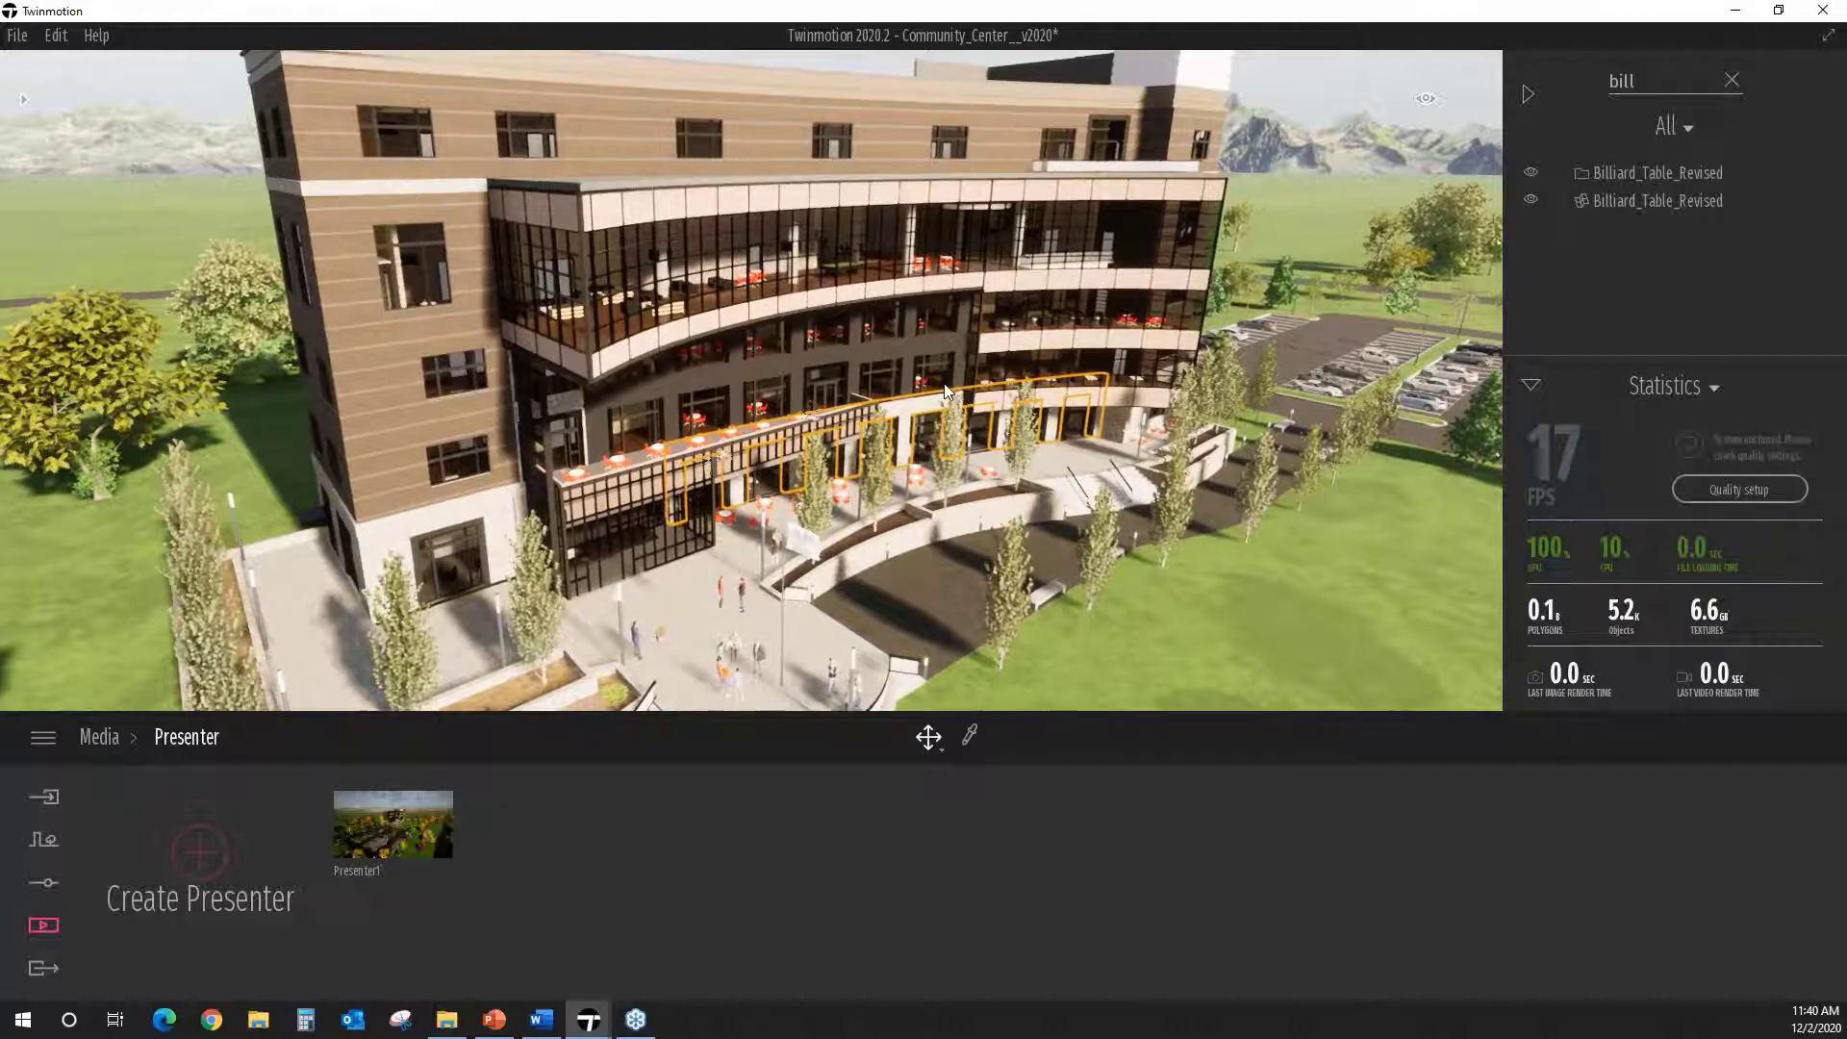
scroll(944, 391, "up", 1)
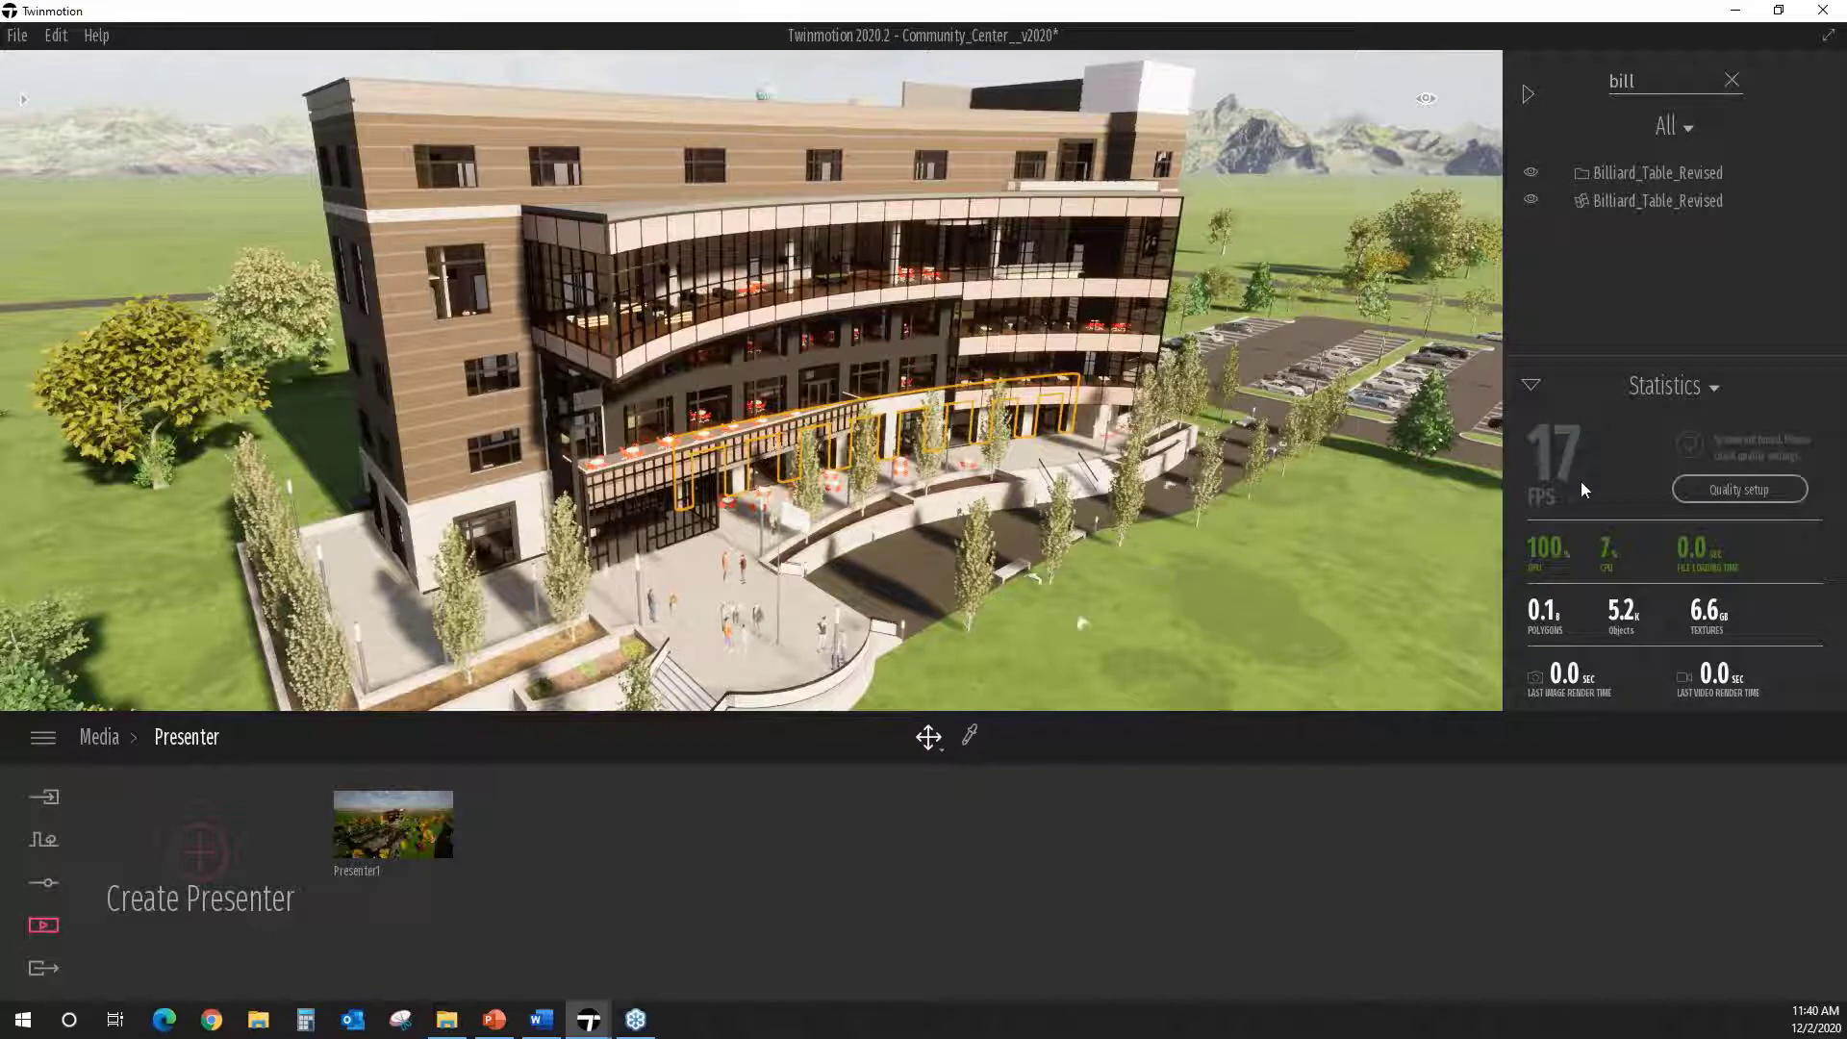
Step: Switch the rendering quality preset to Low in the preferences and apply it
left_click(44, 743)
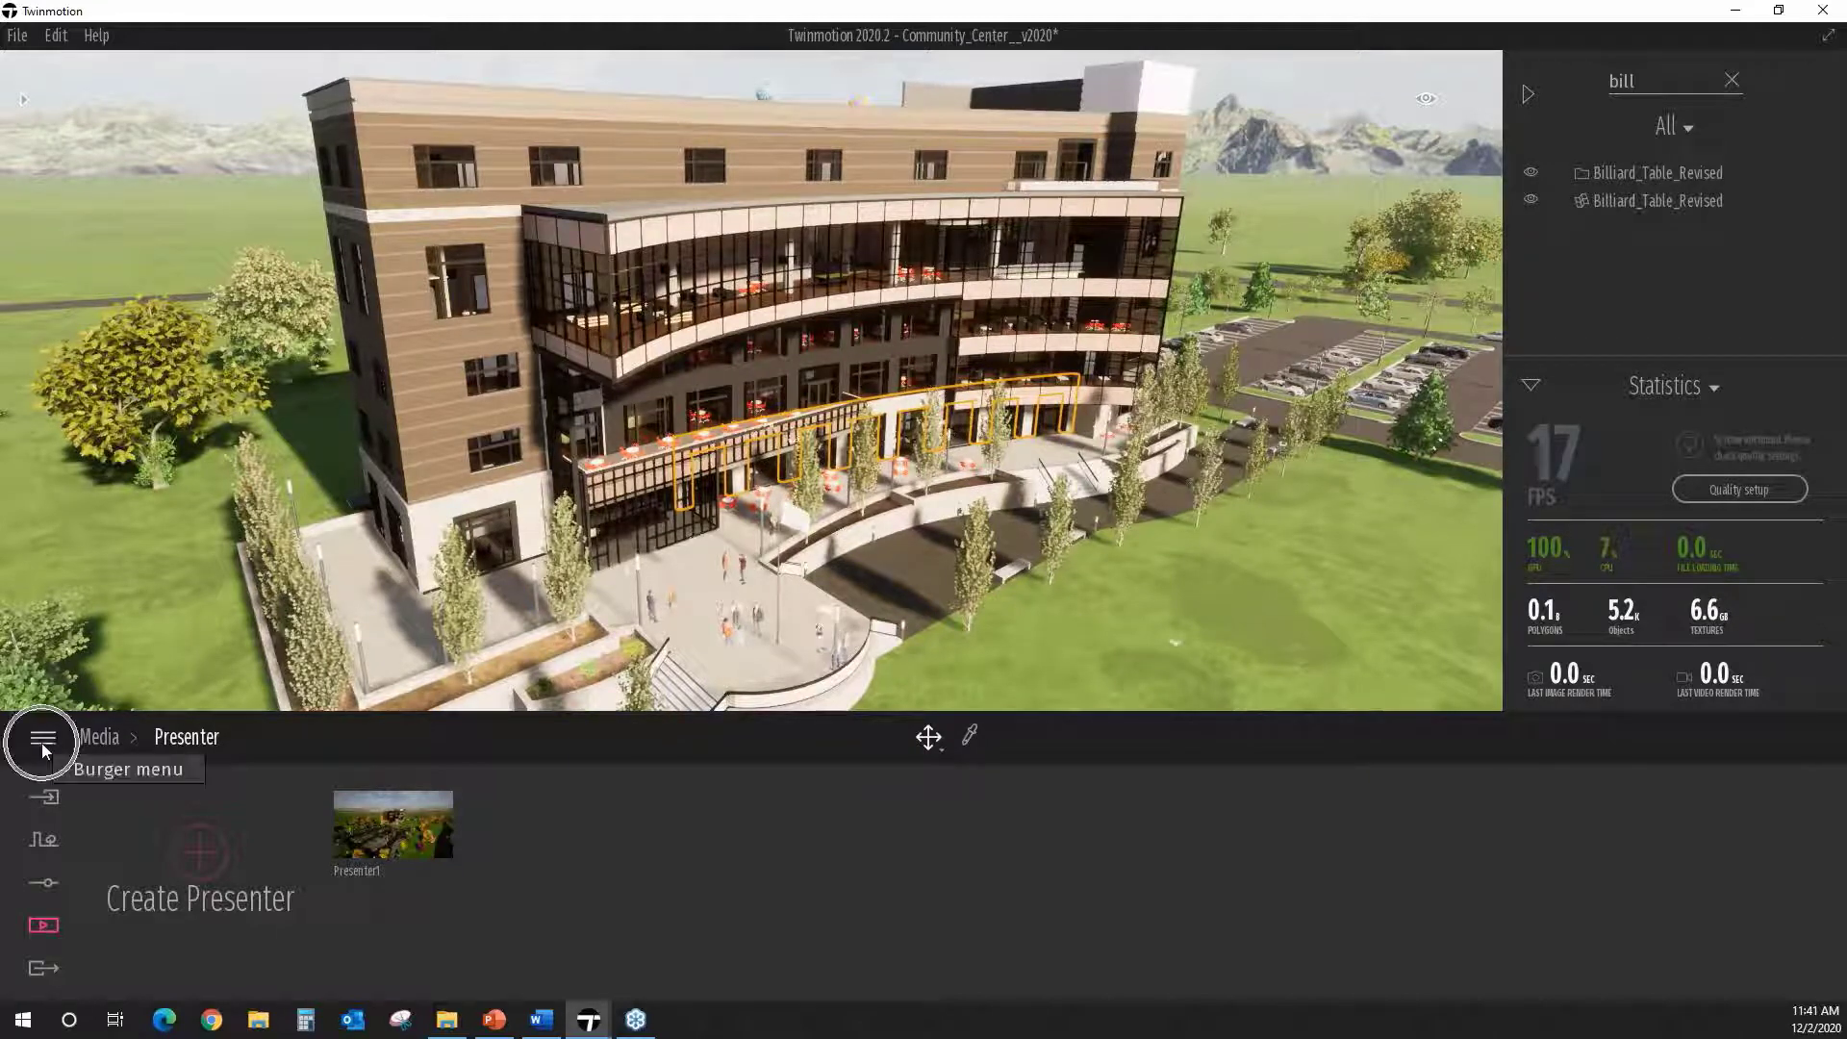
left_click(92, 649)
left_click(897, 247)
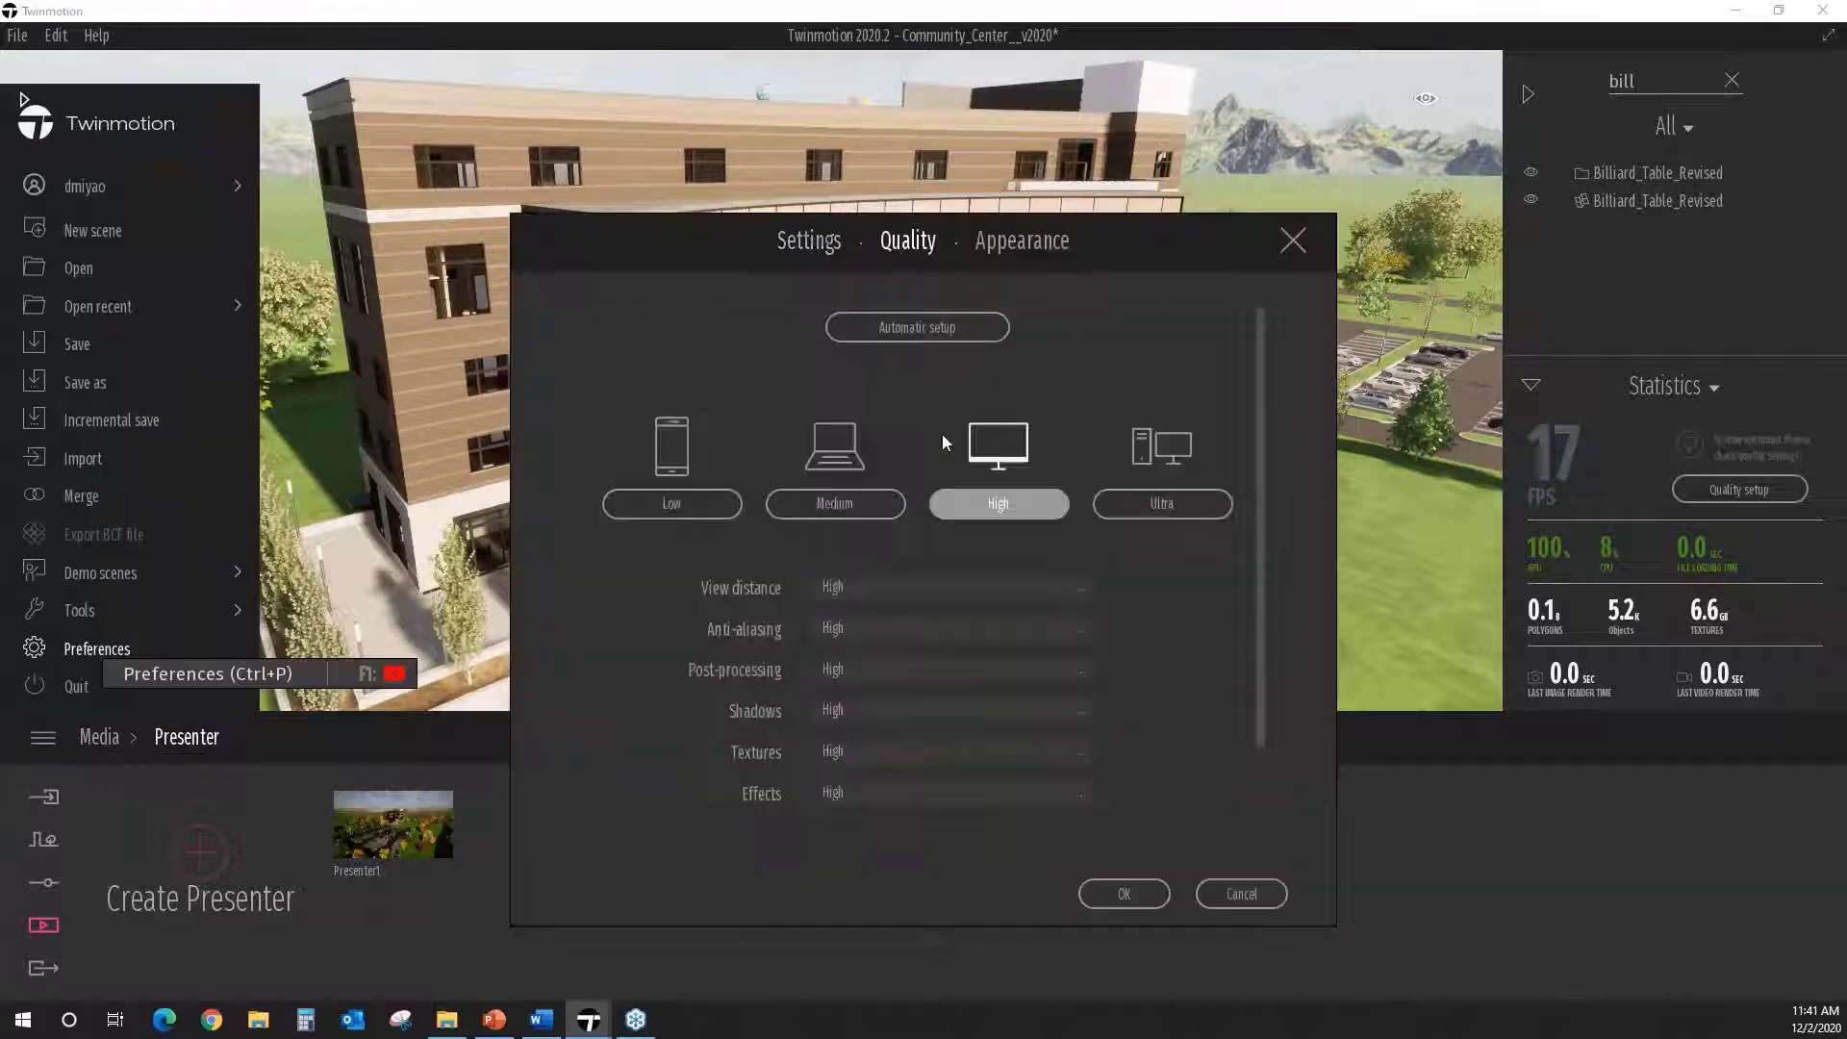
left_click(671, 466)
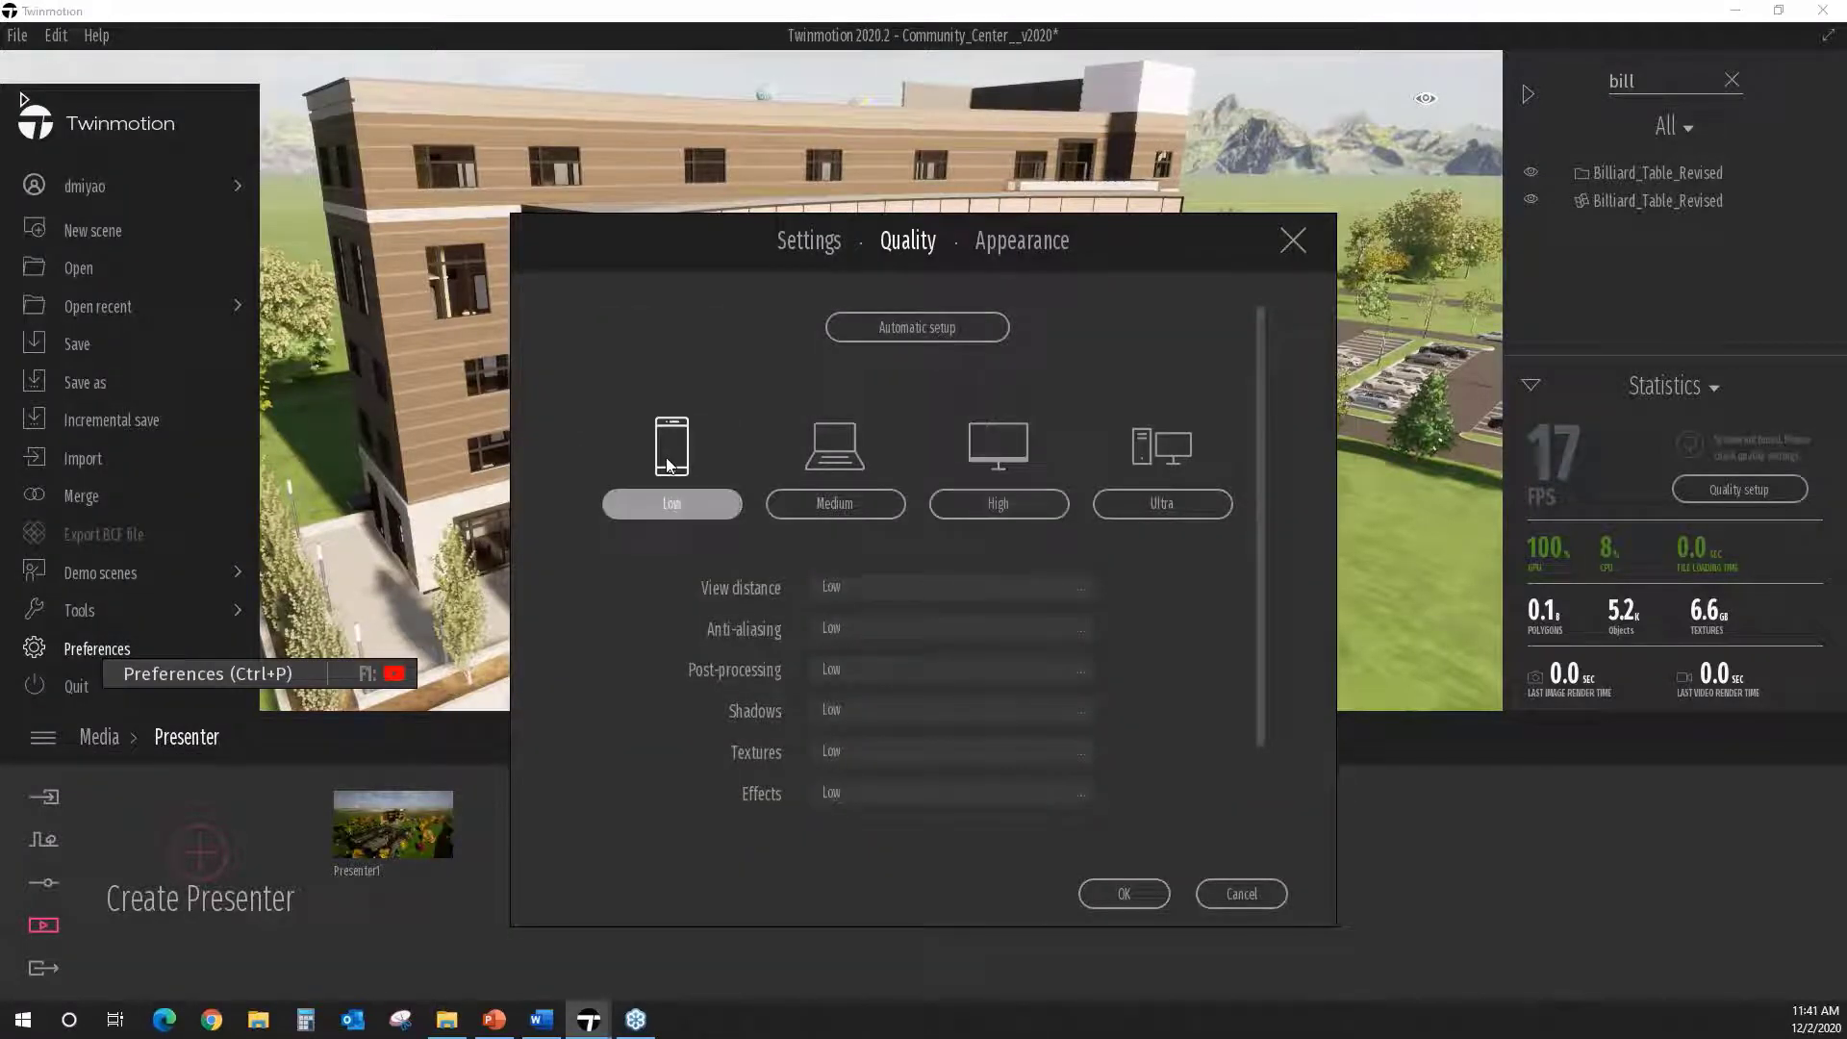
left_click(1114, 894)
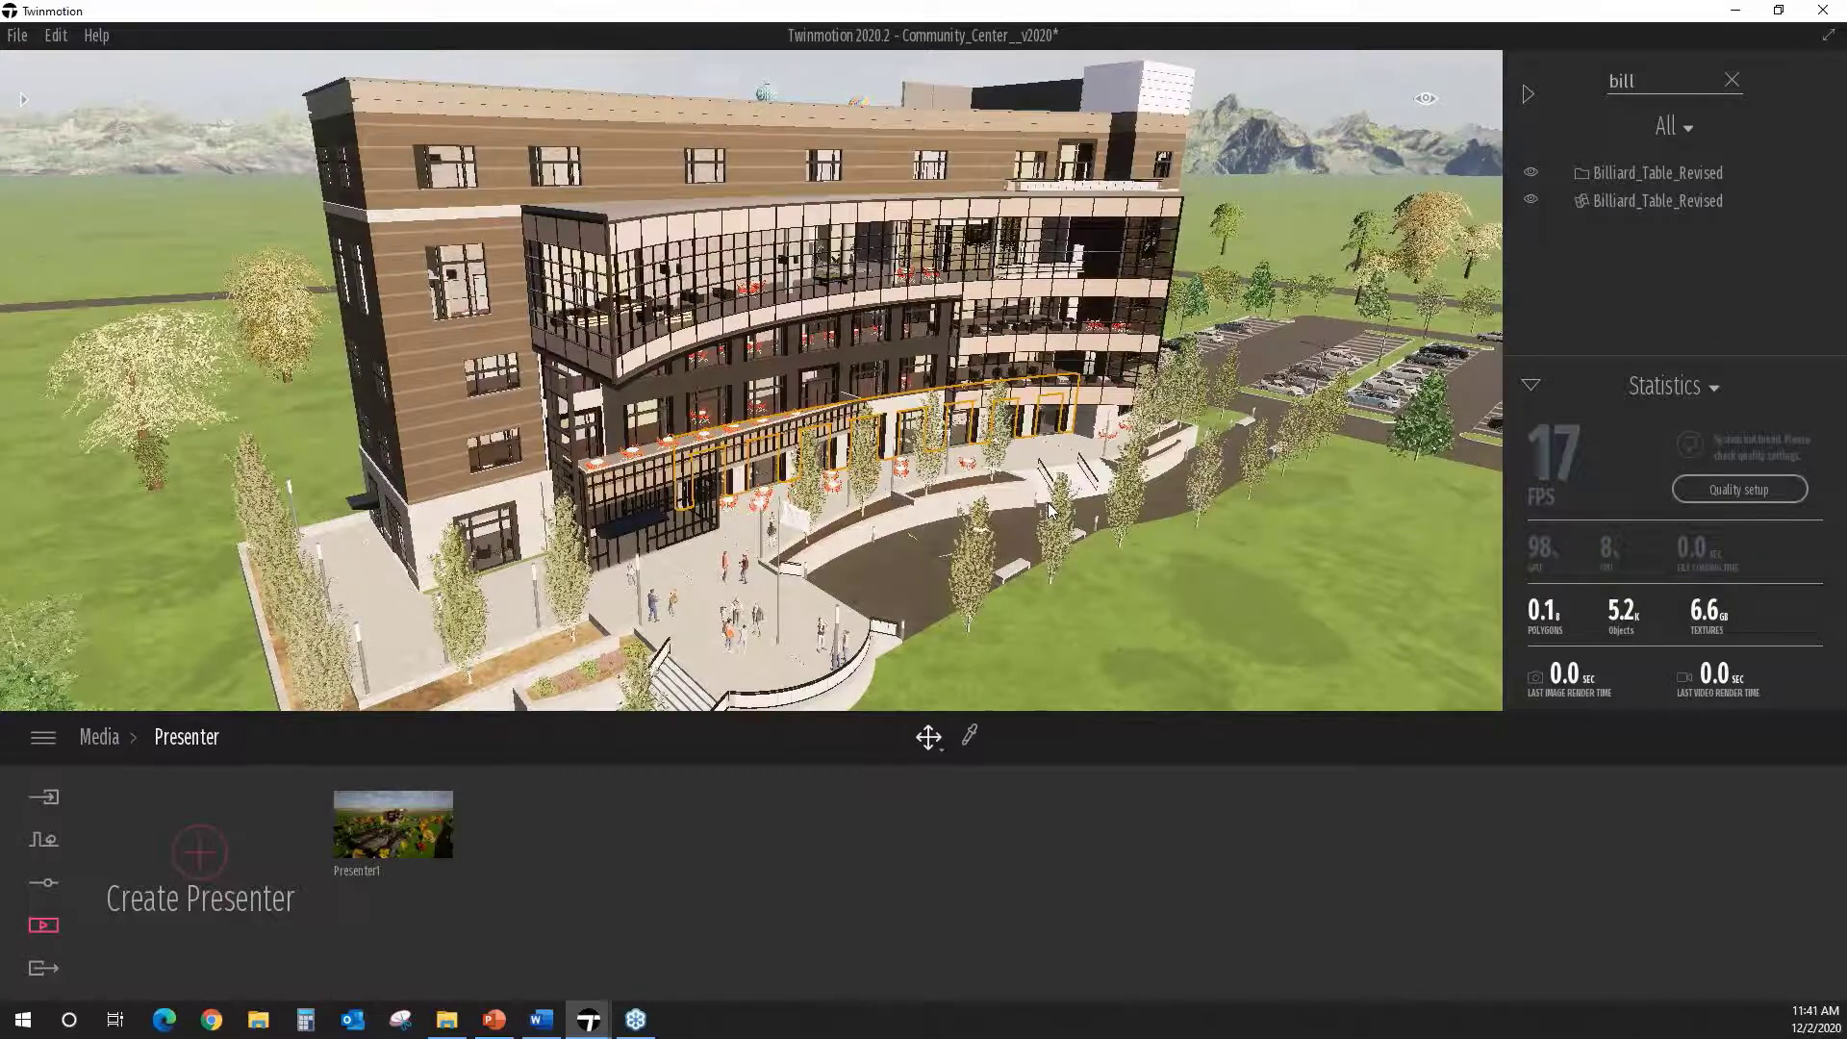
Step: Look around the building at the reduced quality and check the frame rate and GPU load
middle_click_drag(1049, 510, 1049, 545)
middle_click_drag(888, 437, 903, 466)
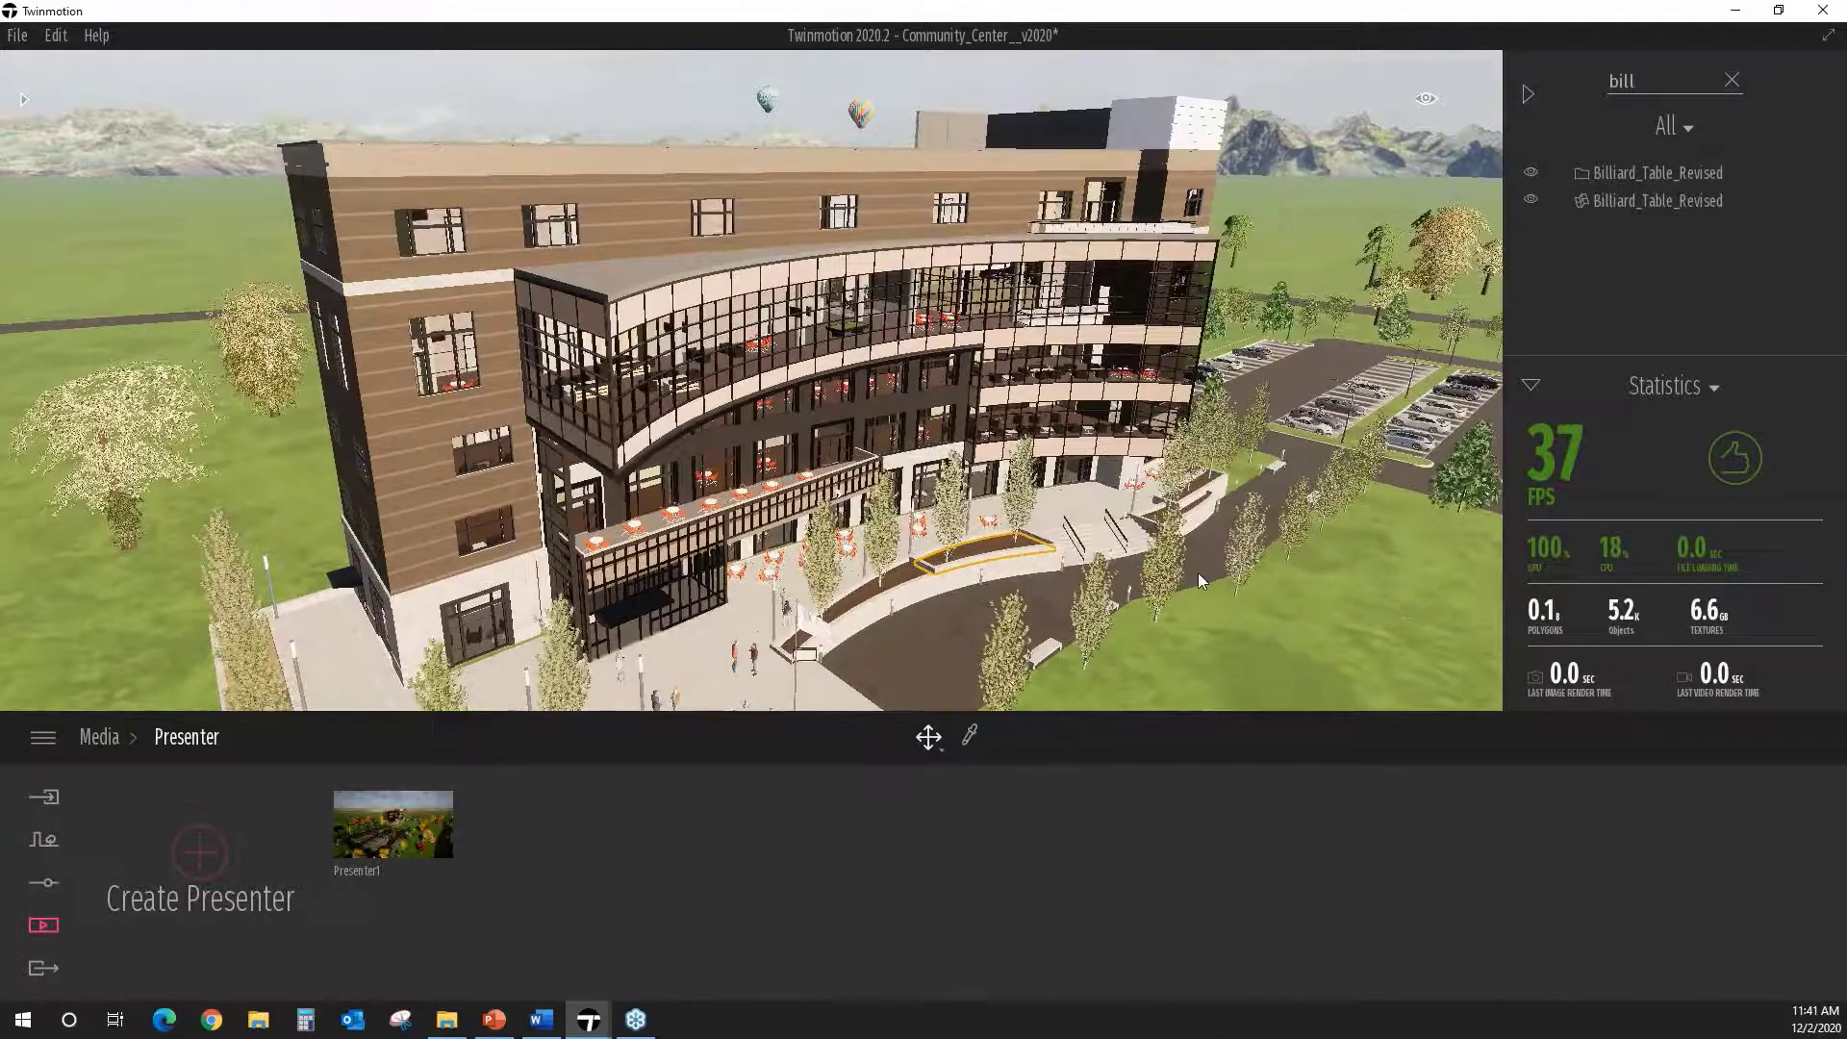
scroll(961, 488, "down", 2)
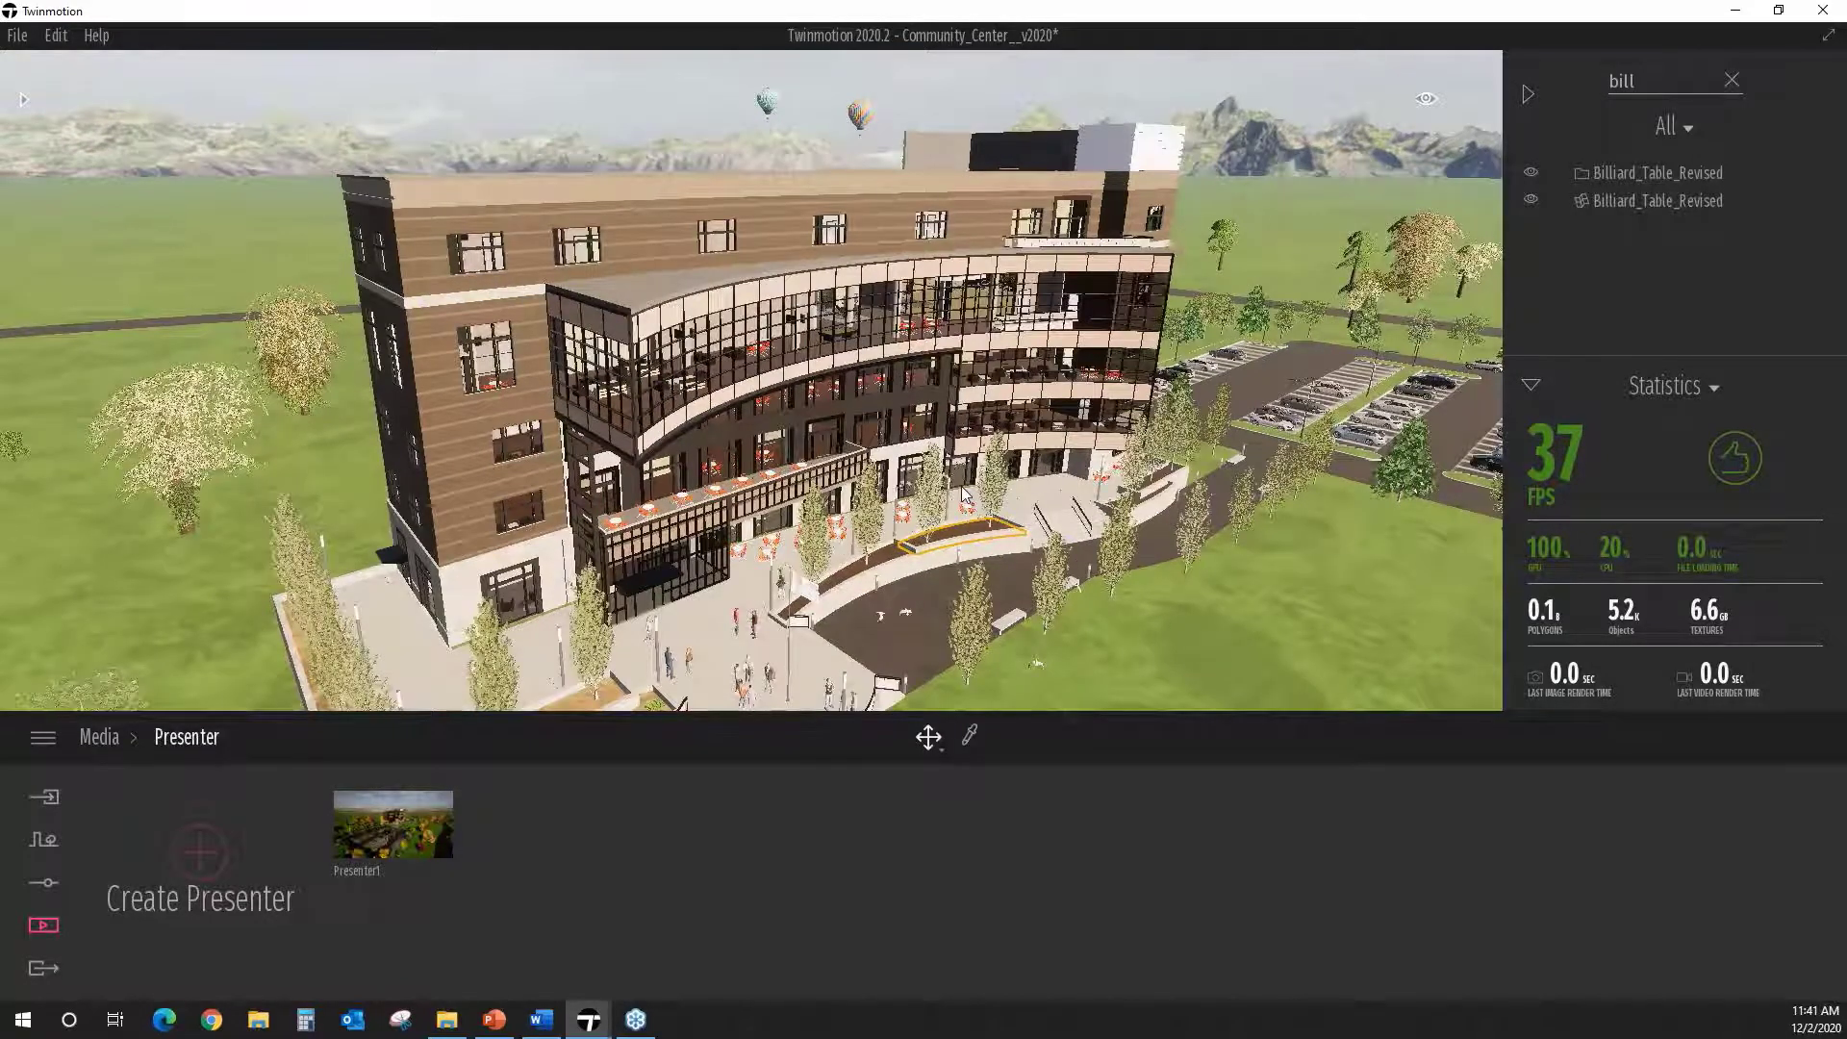
scroll(965, 493, "up", 2)
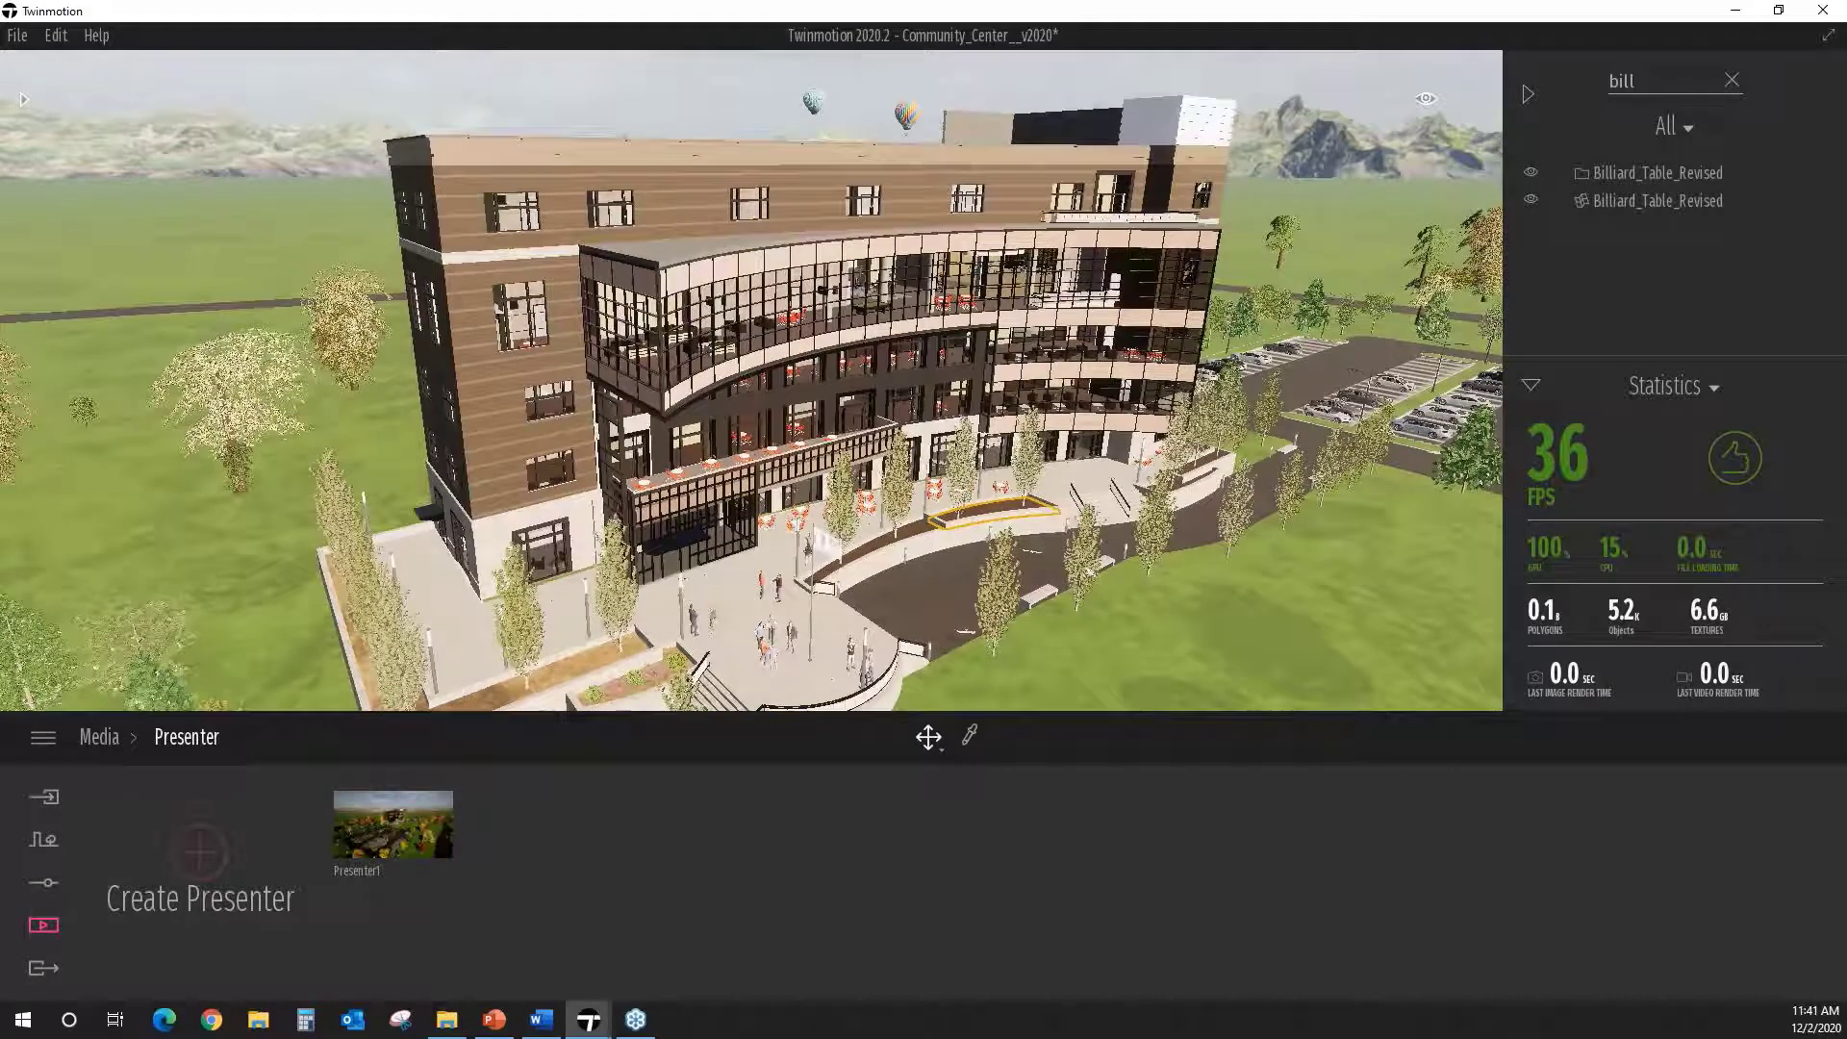
right_click_drag(1162, 421, 1210, 406)
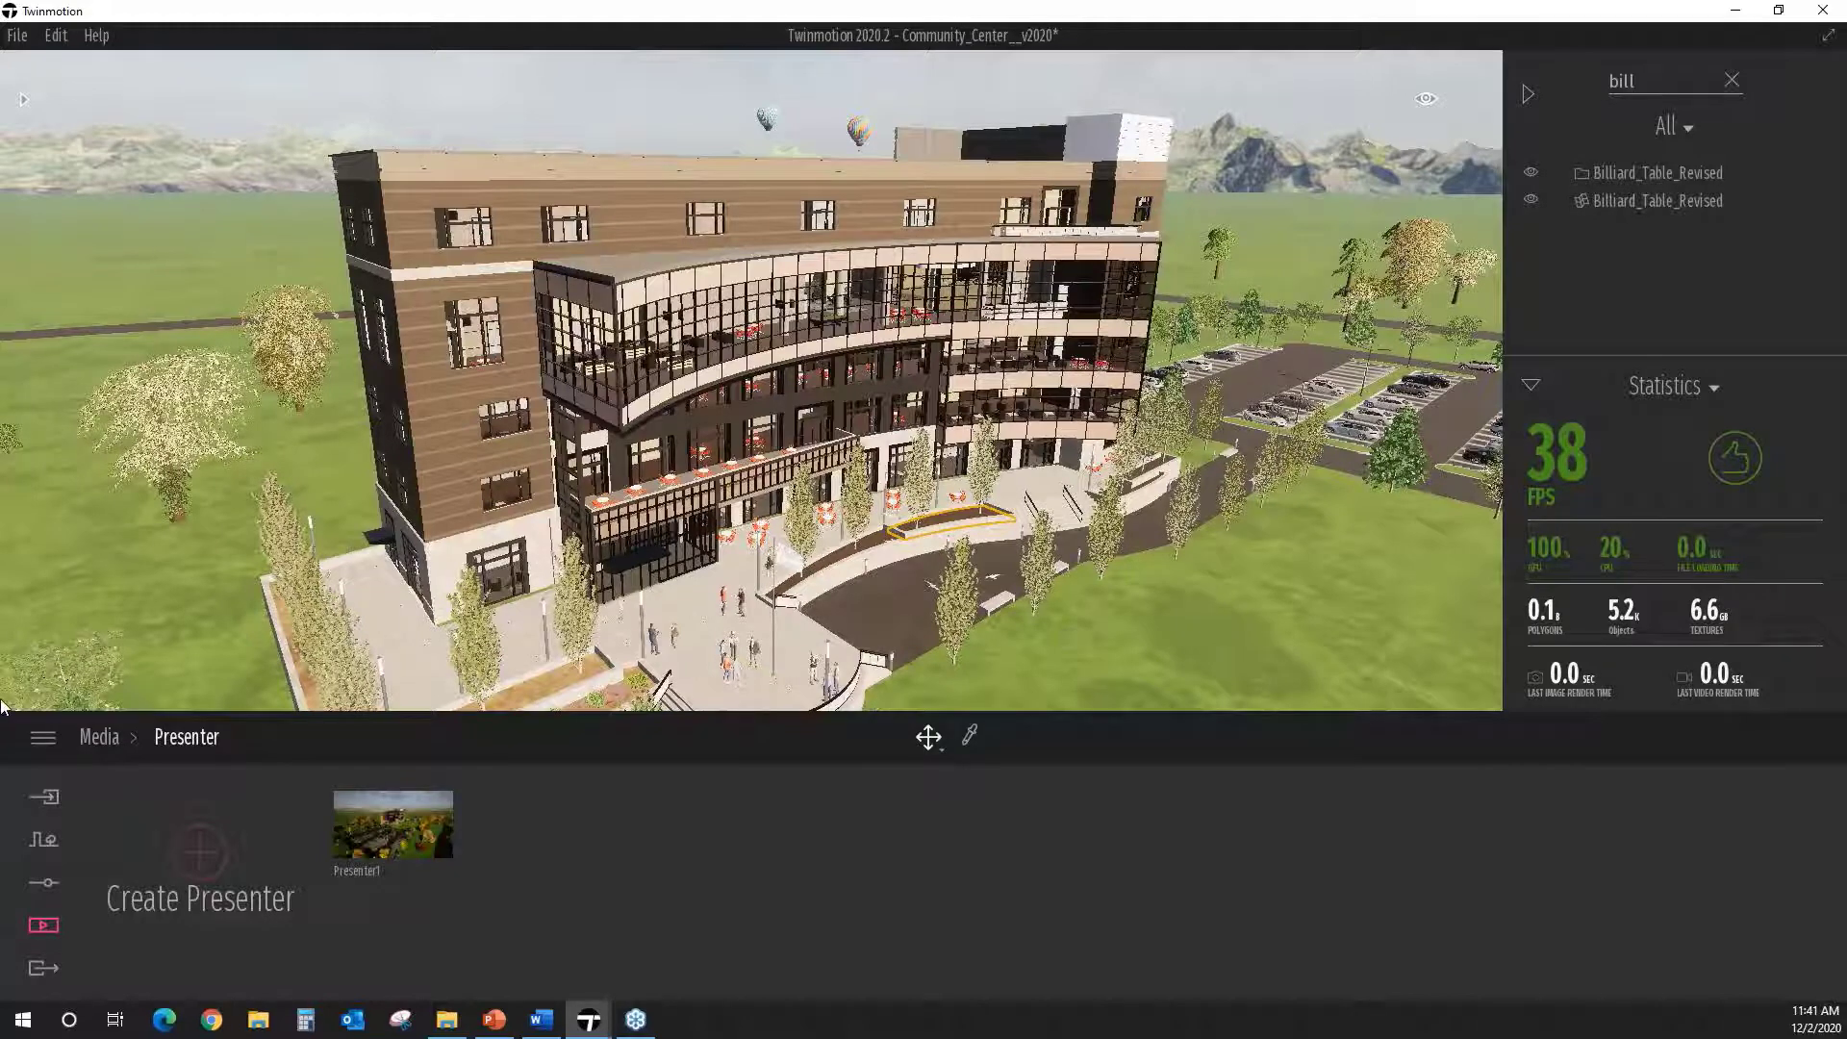
Step: Set the rendering quality preset to High, check the building's frame rate, and collapse the statistics
key("ctrl+p")
left_click(907, 241)
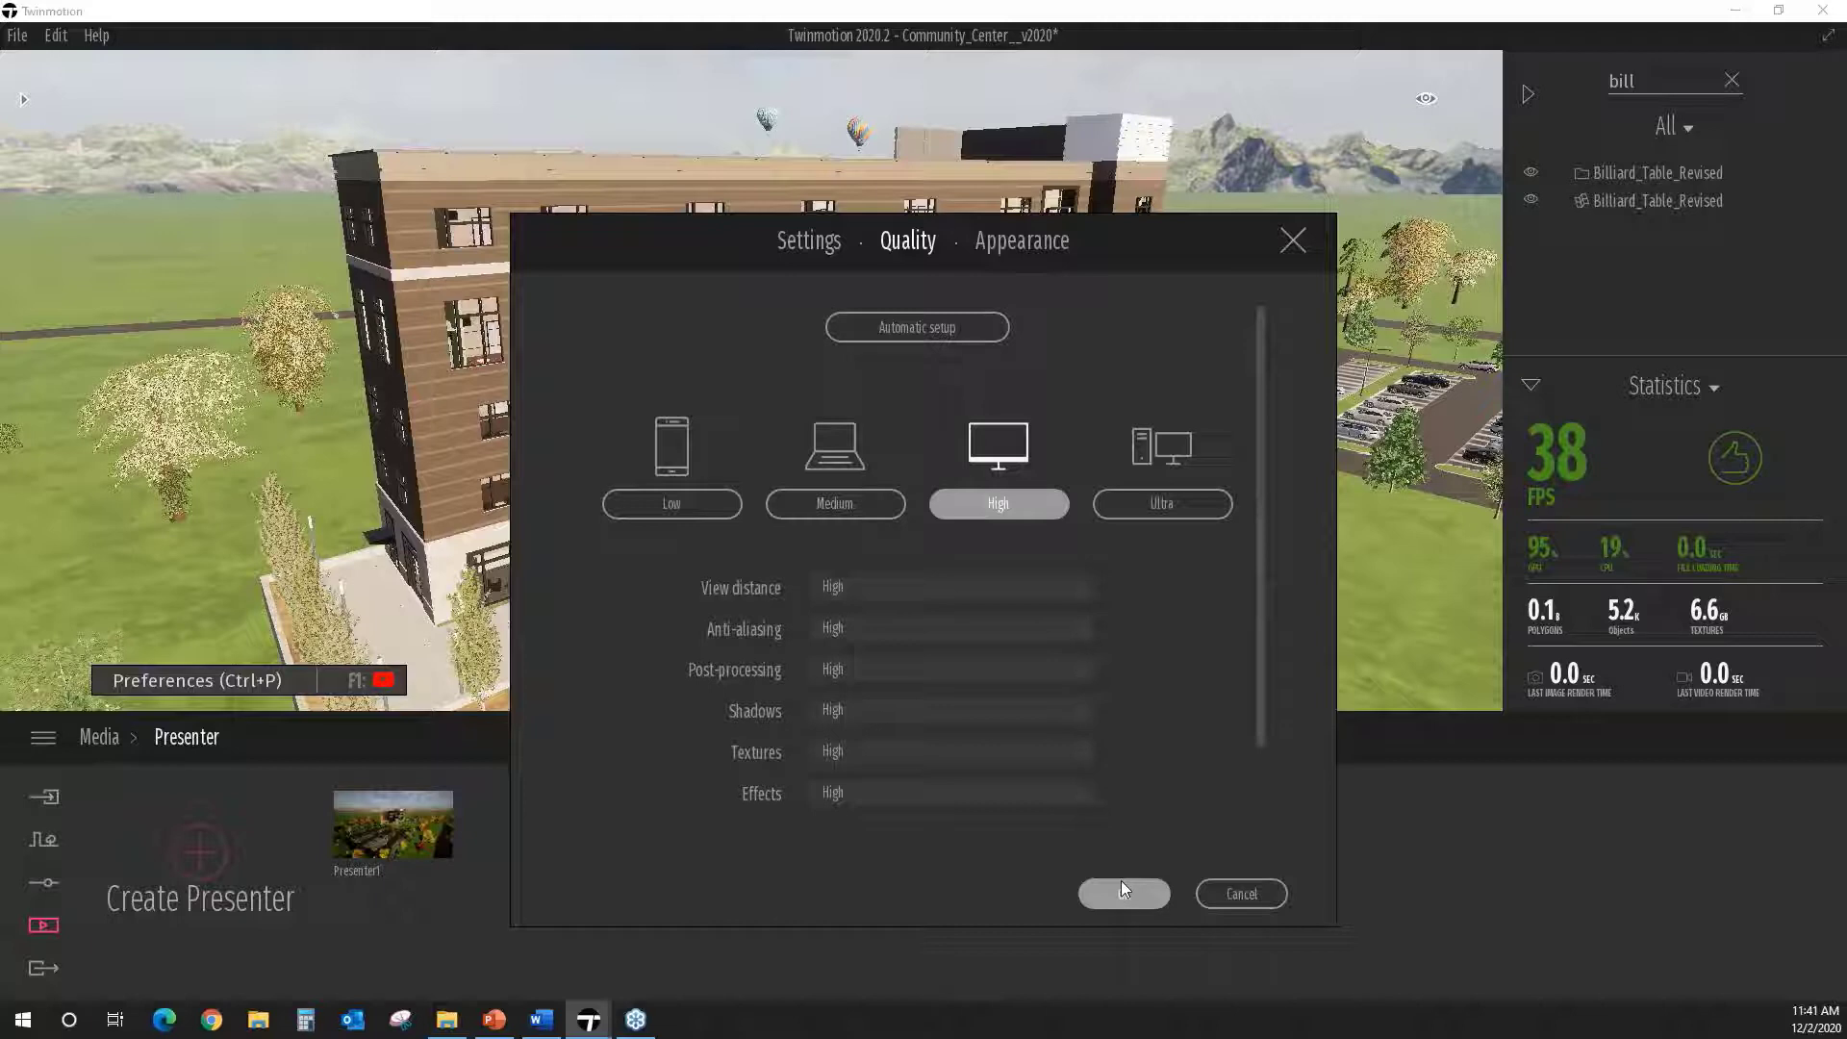
left_click(1122, 882)
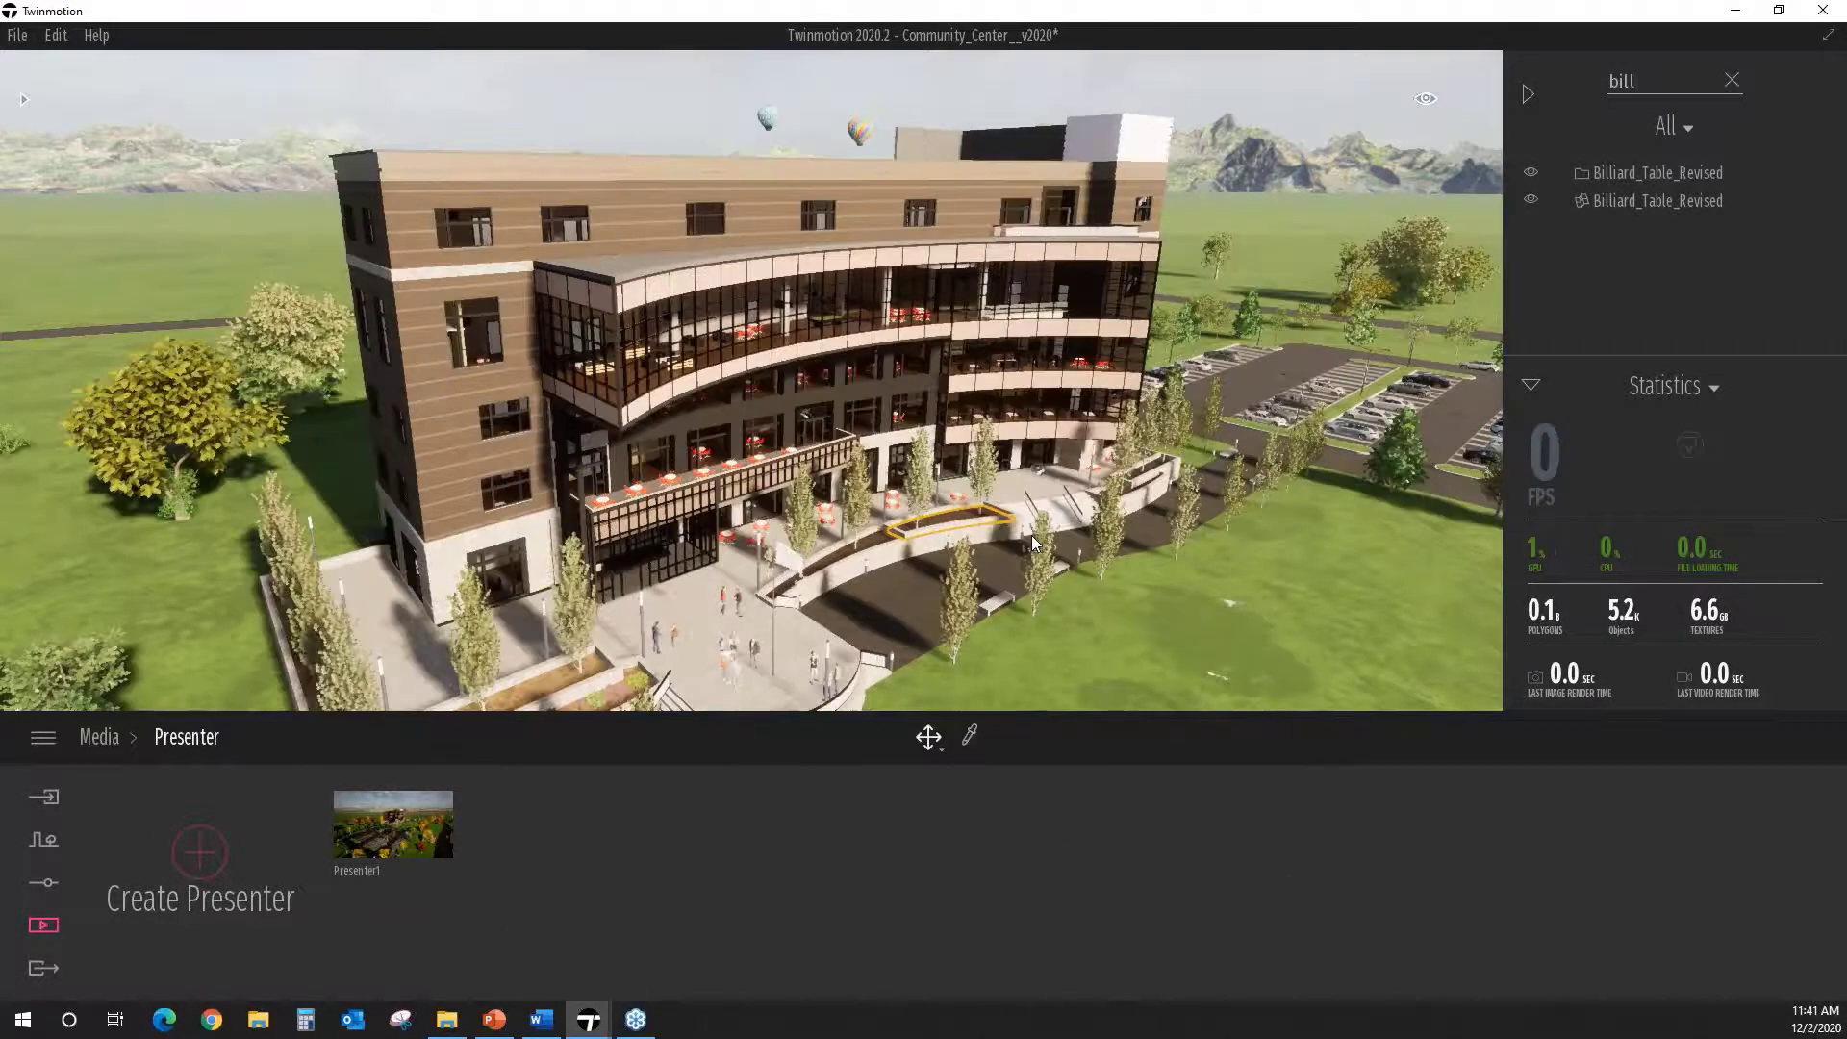
mouse_move(845, 446)
right_mouse_down()
mouse_move(806, 473)
mouse_move(865, 450)
right_mouse_up()
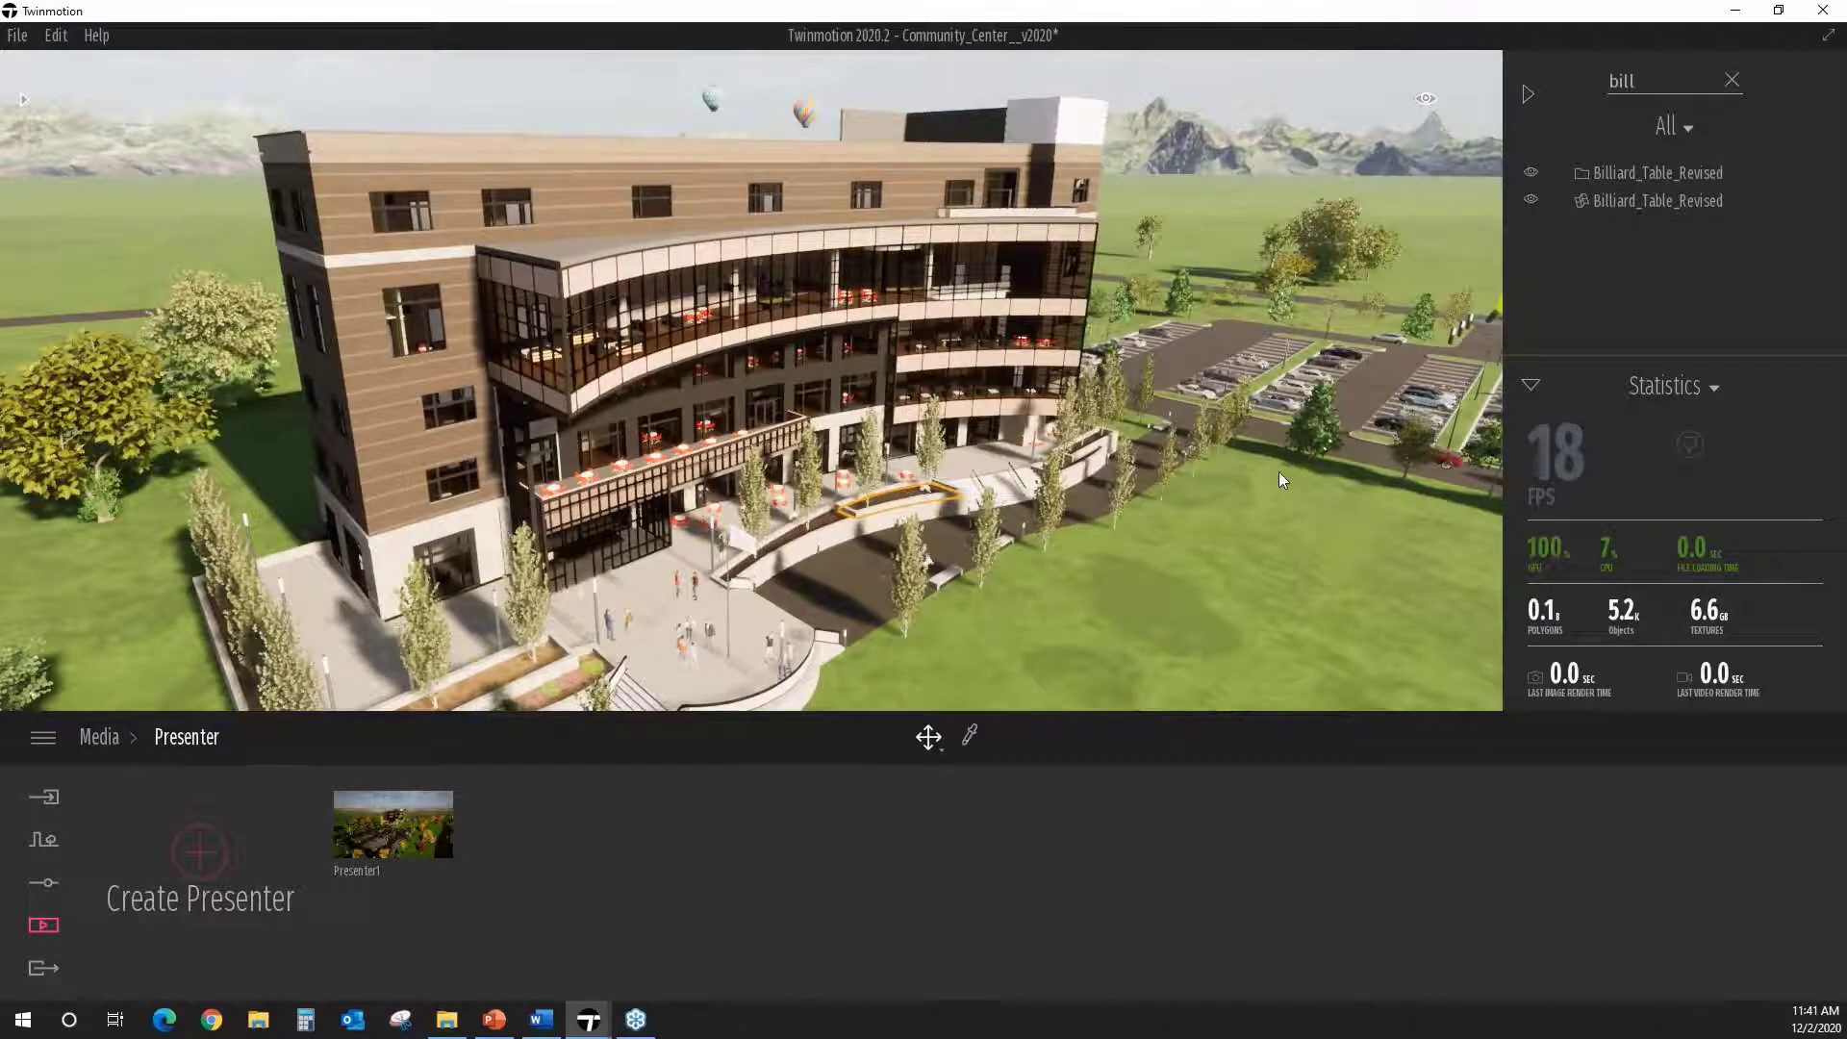
left_click(1529, 388)
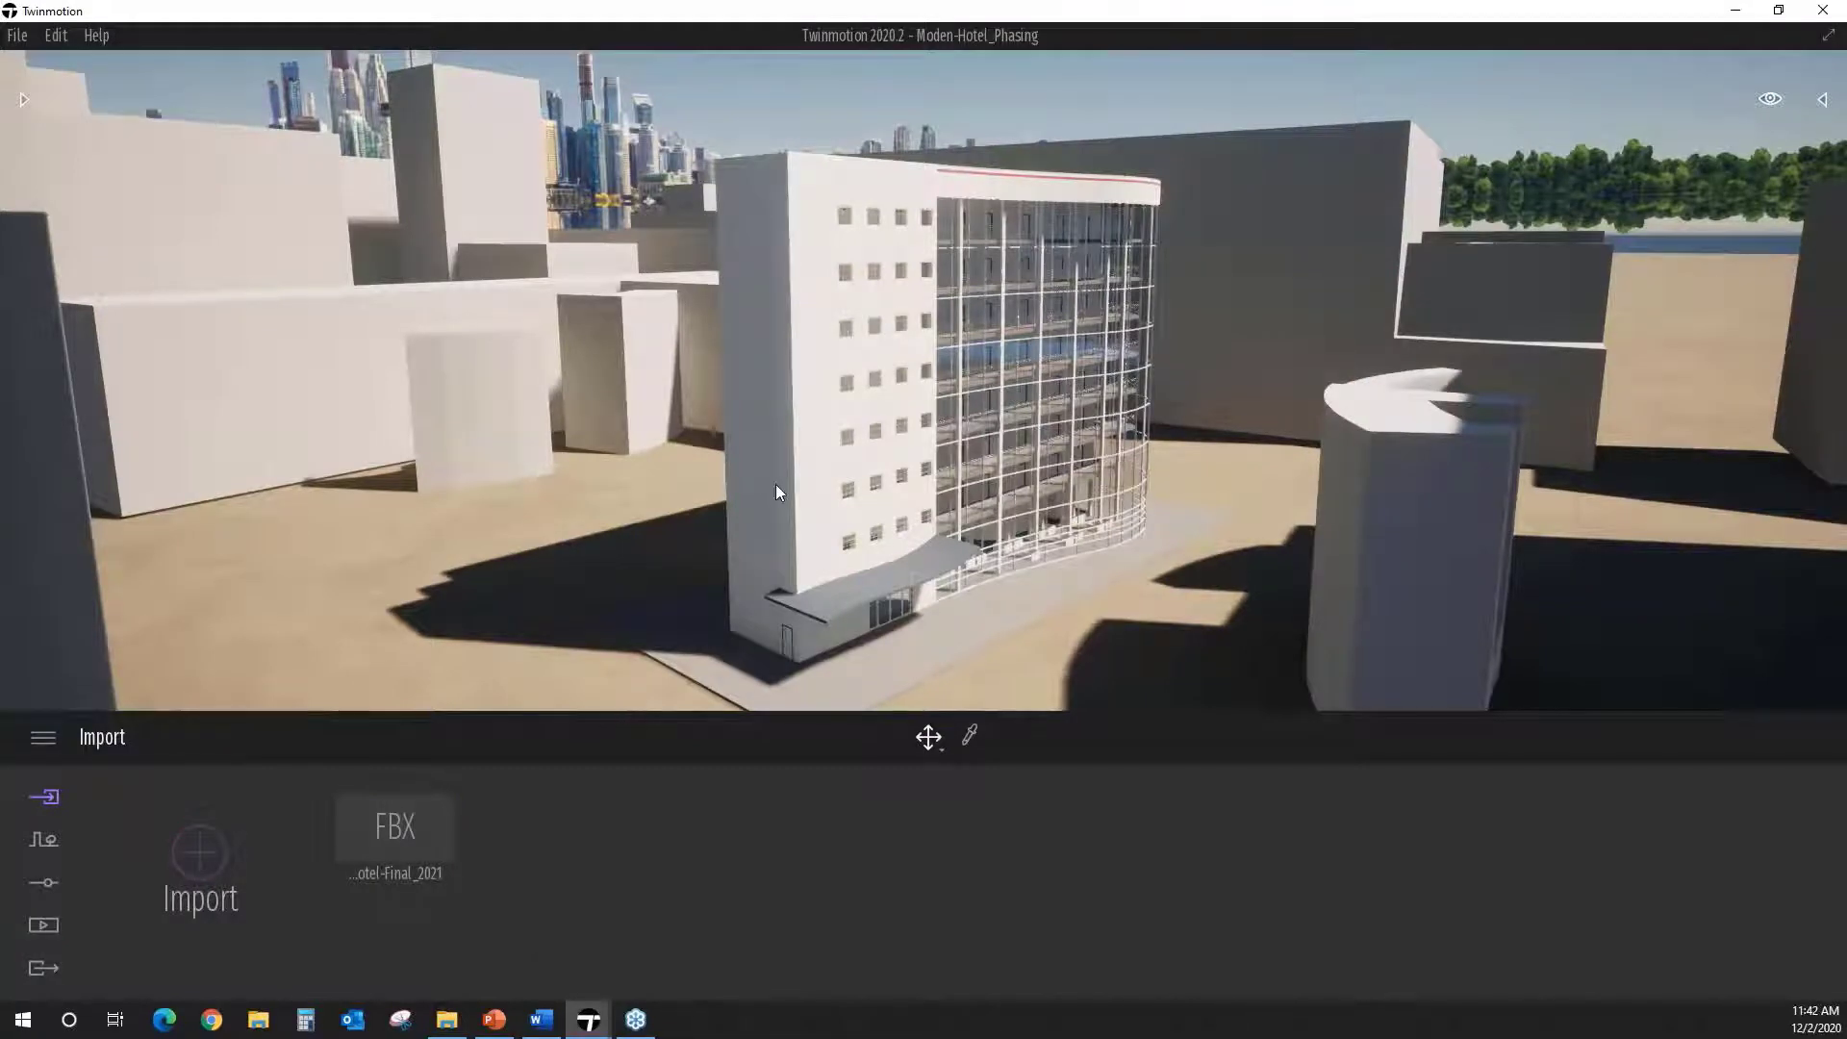
Step: Look at the hotel in the Moden-Hotel_Phasing scene, then open its Video3 and play it back
scroll(775, 483, "down", 2)
mouse_move(775, 483)
right_mouse_down()
mouse_move(685, 506)
mouse_move(687, 469)
mouse_move(775, 466)
right_mouse_up()
scroll(622, 510, "down", 1)
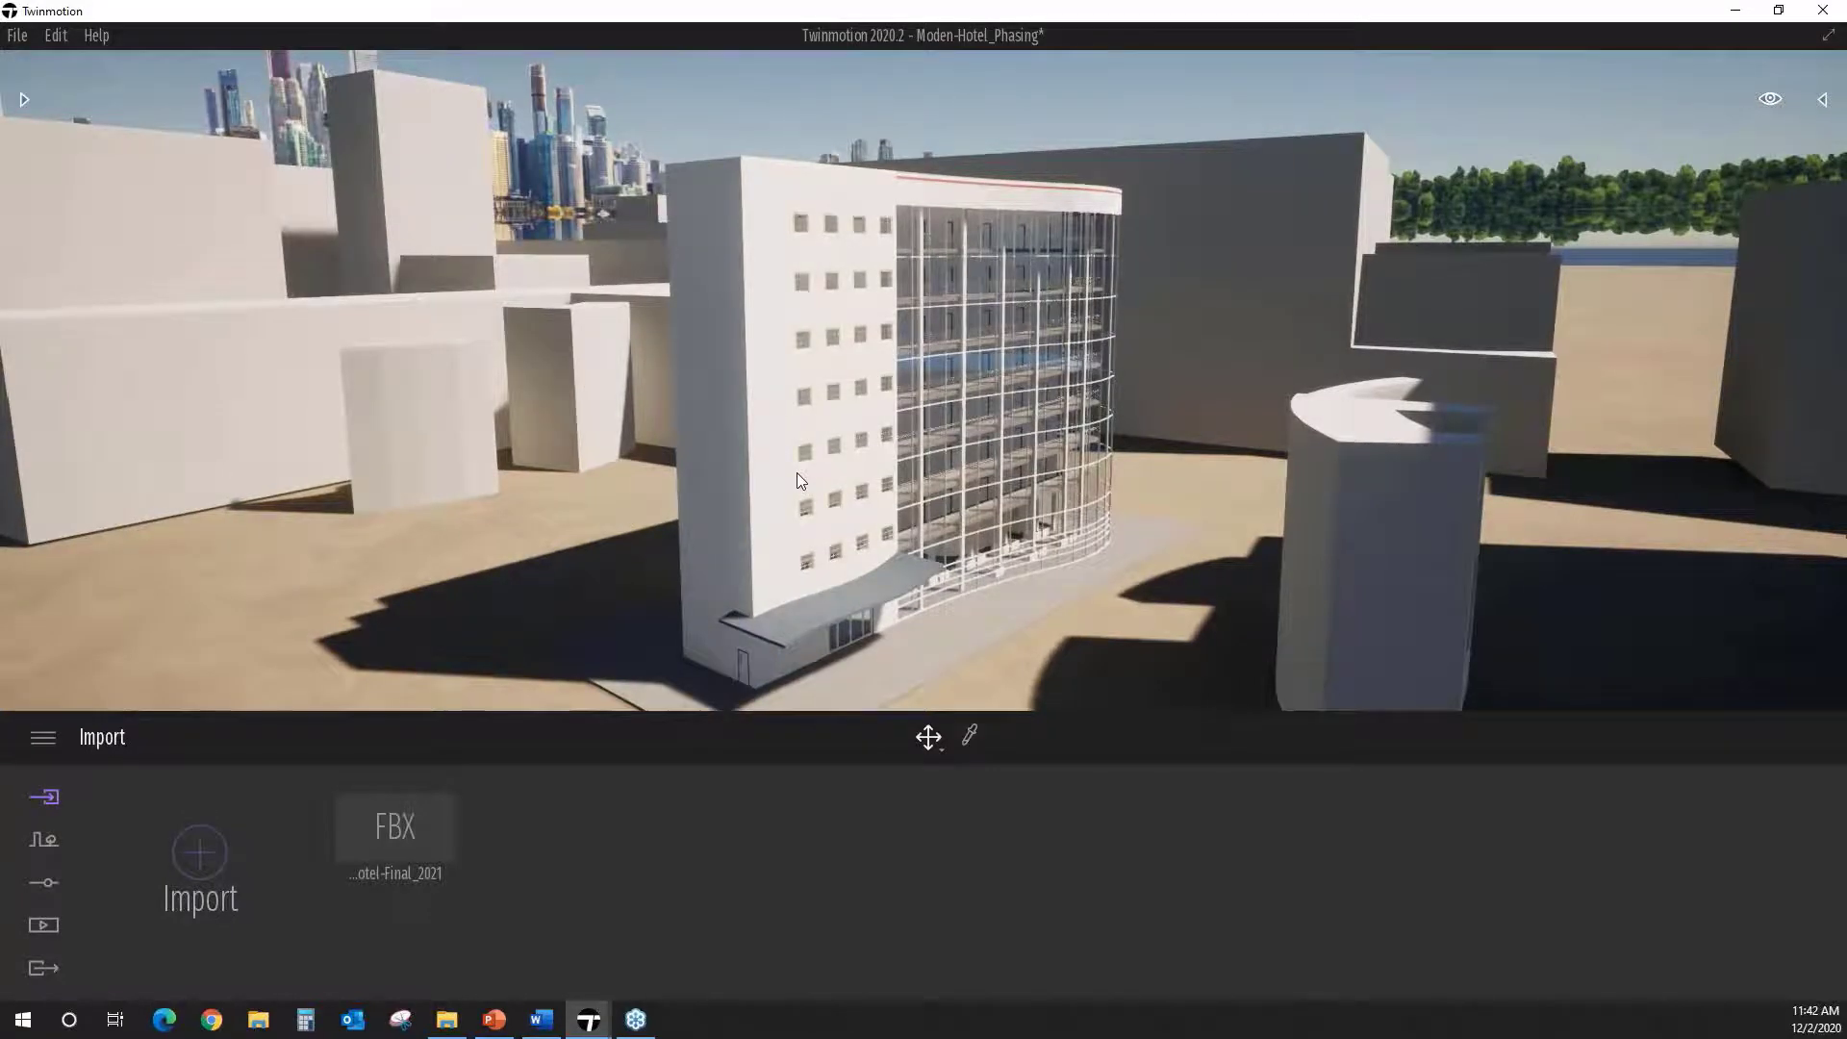
scroll(797, 472, "down", 1)
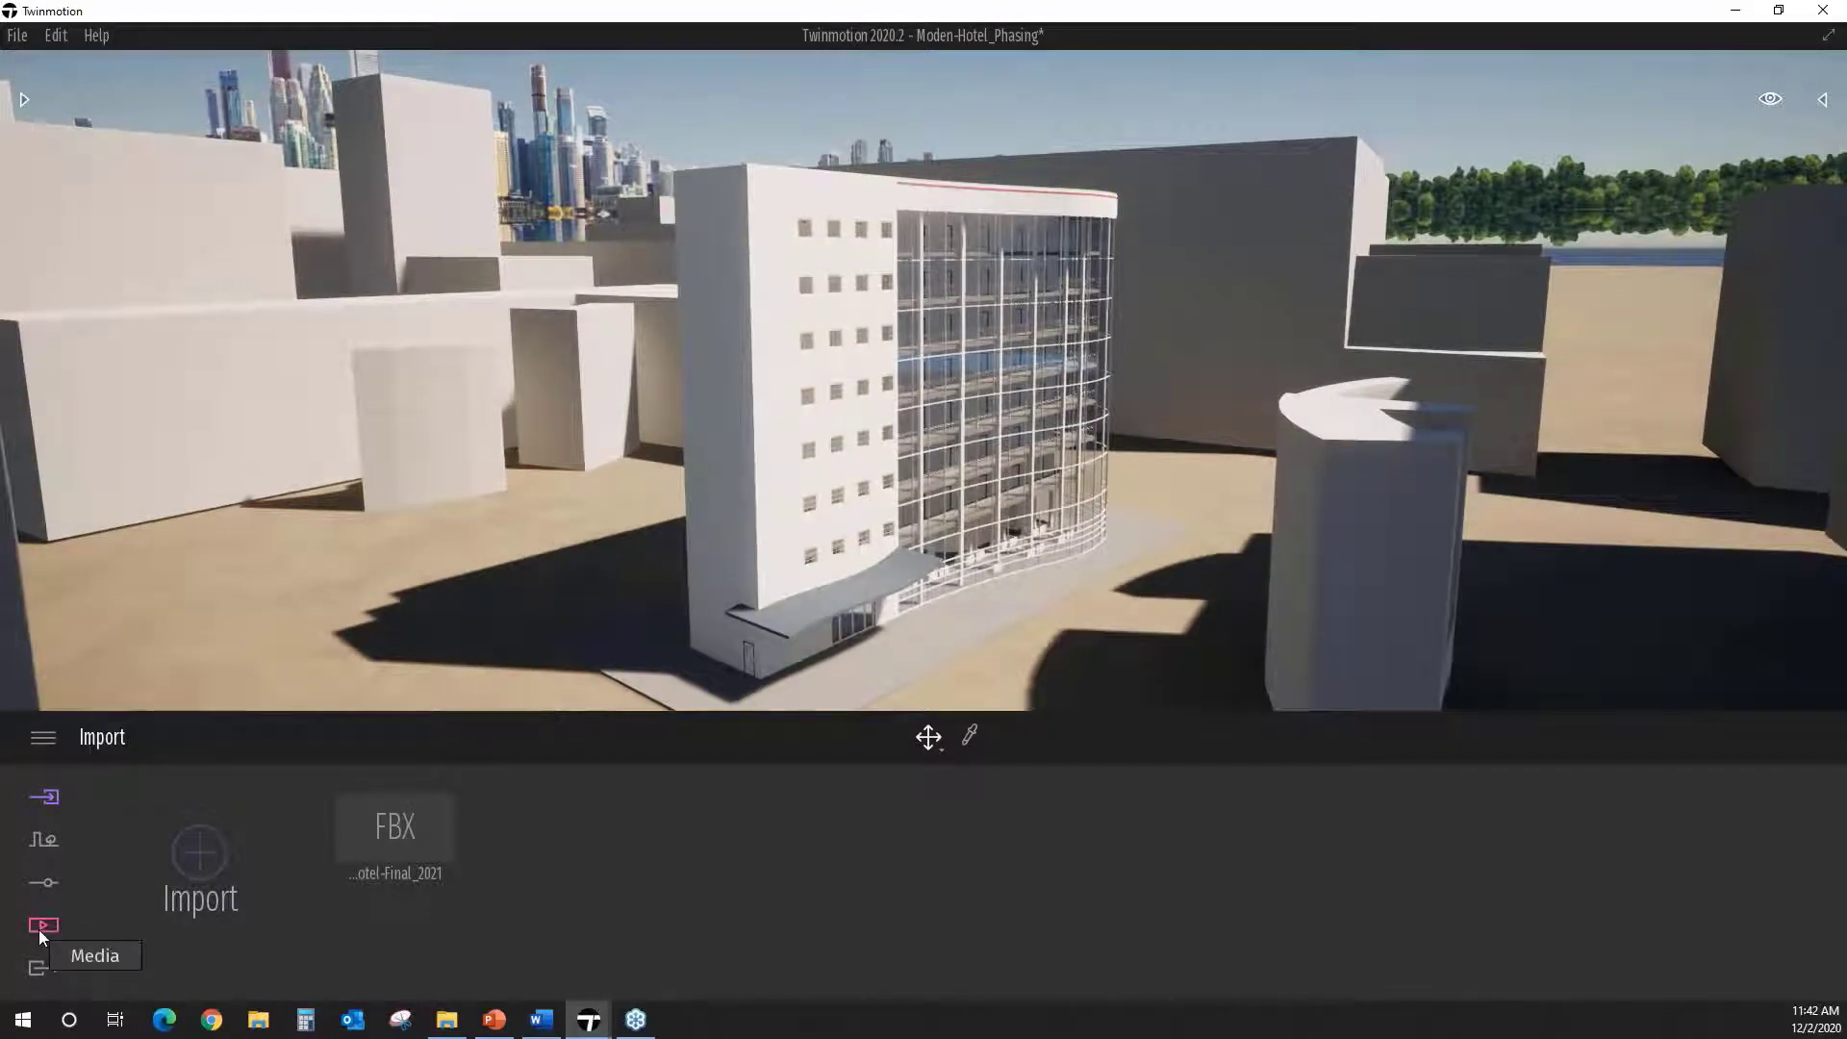
left_click(39, 929)
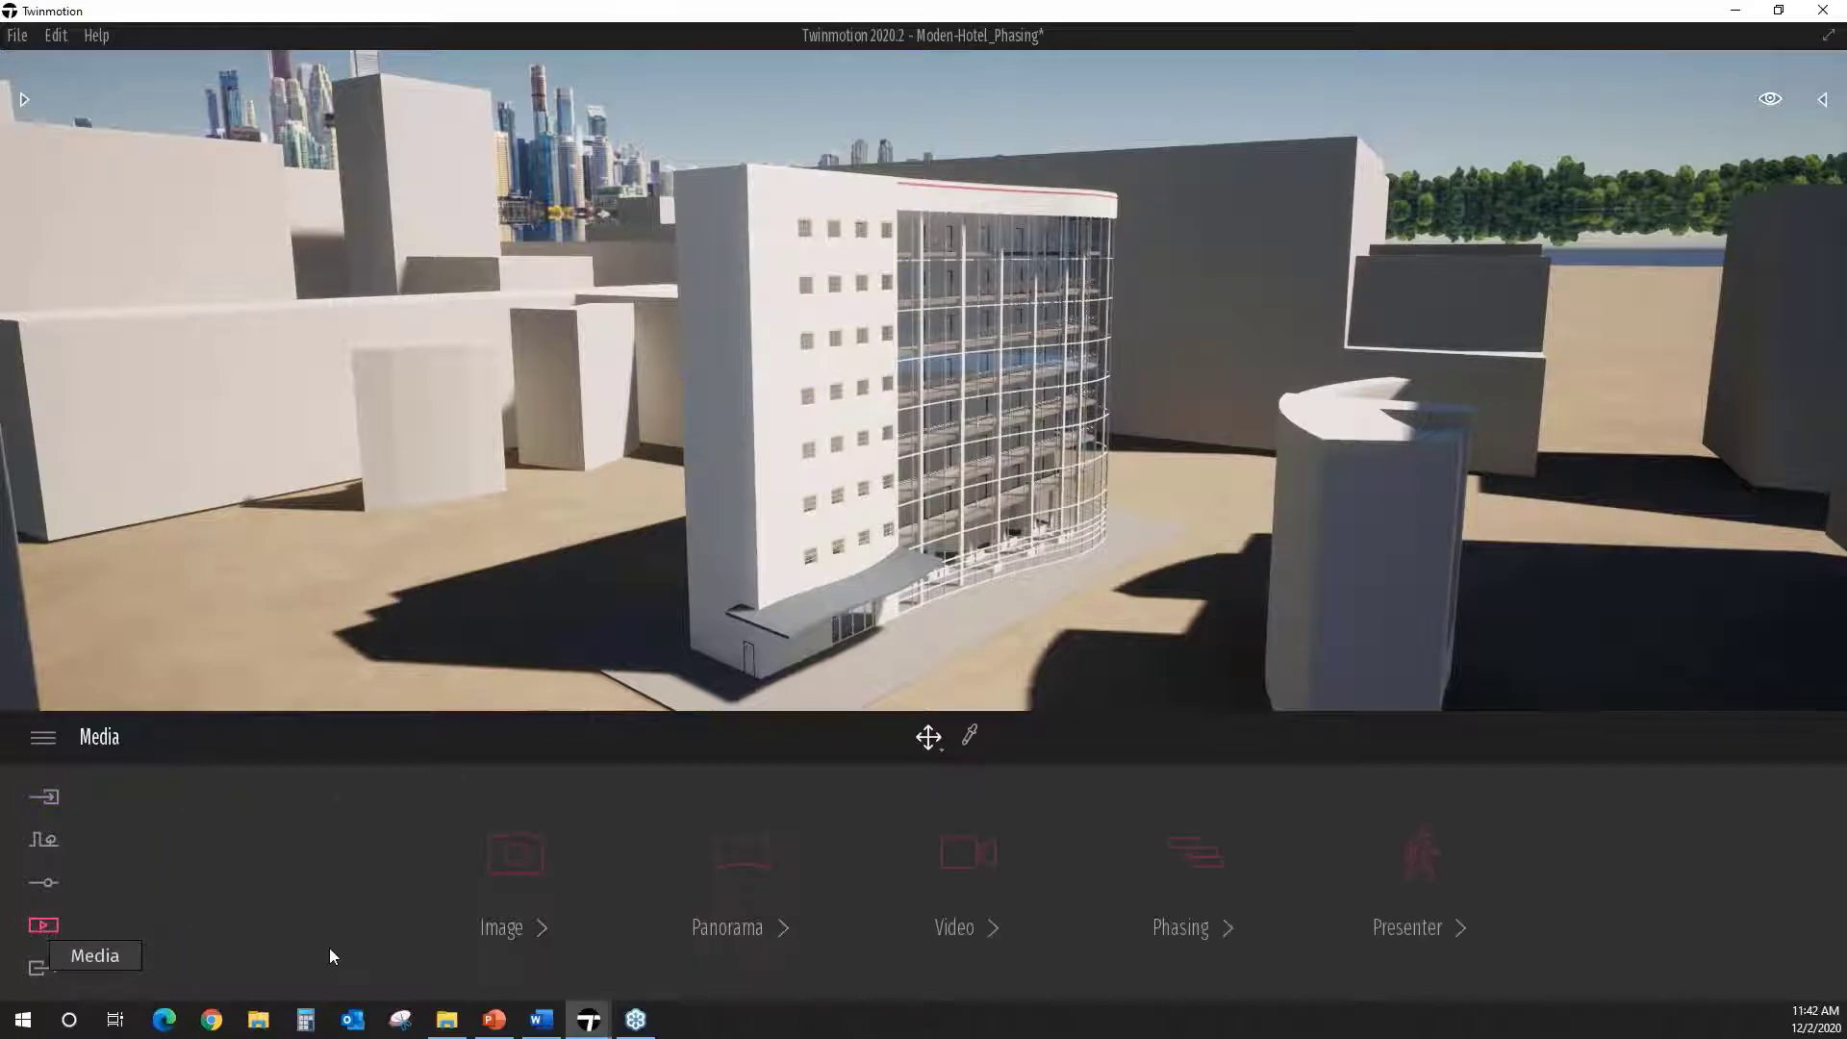
left_click(956, 842)
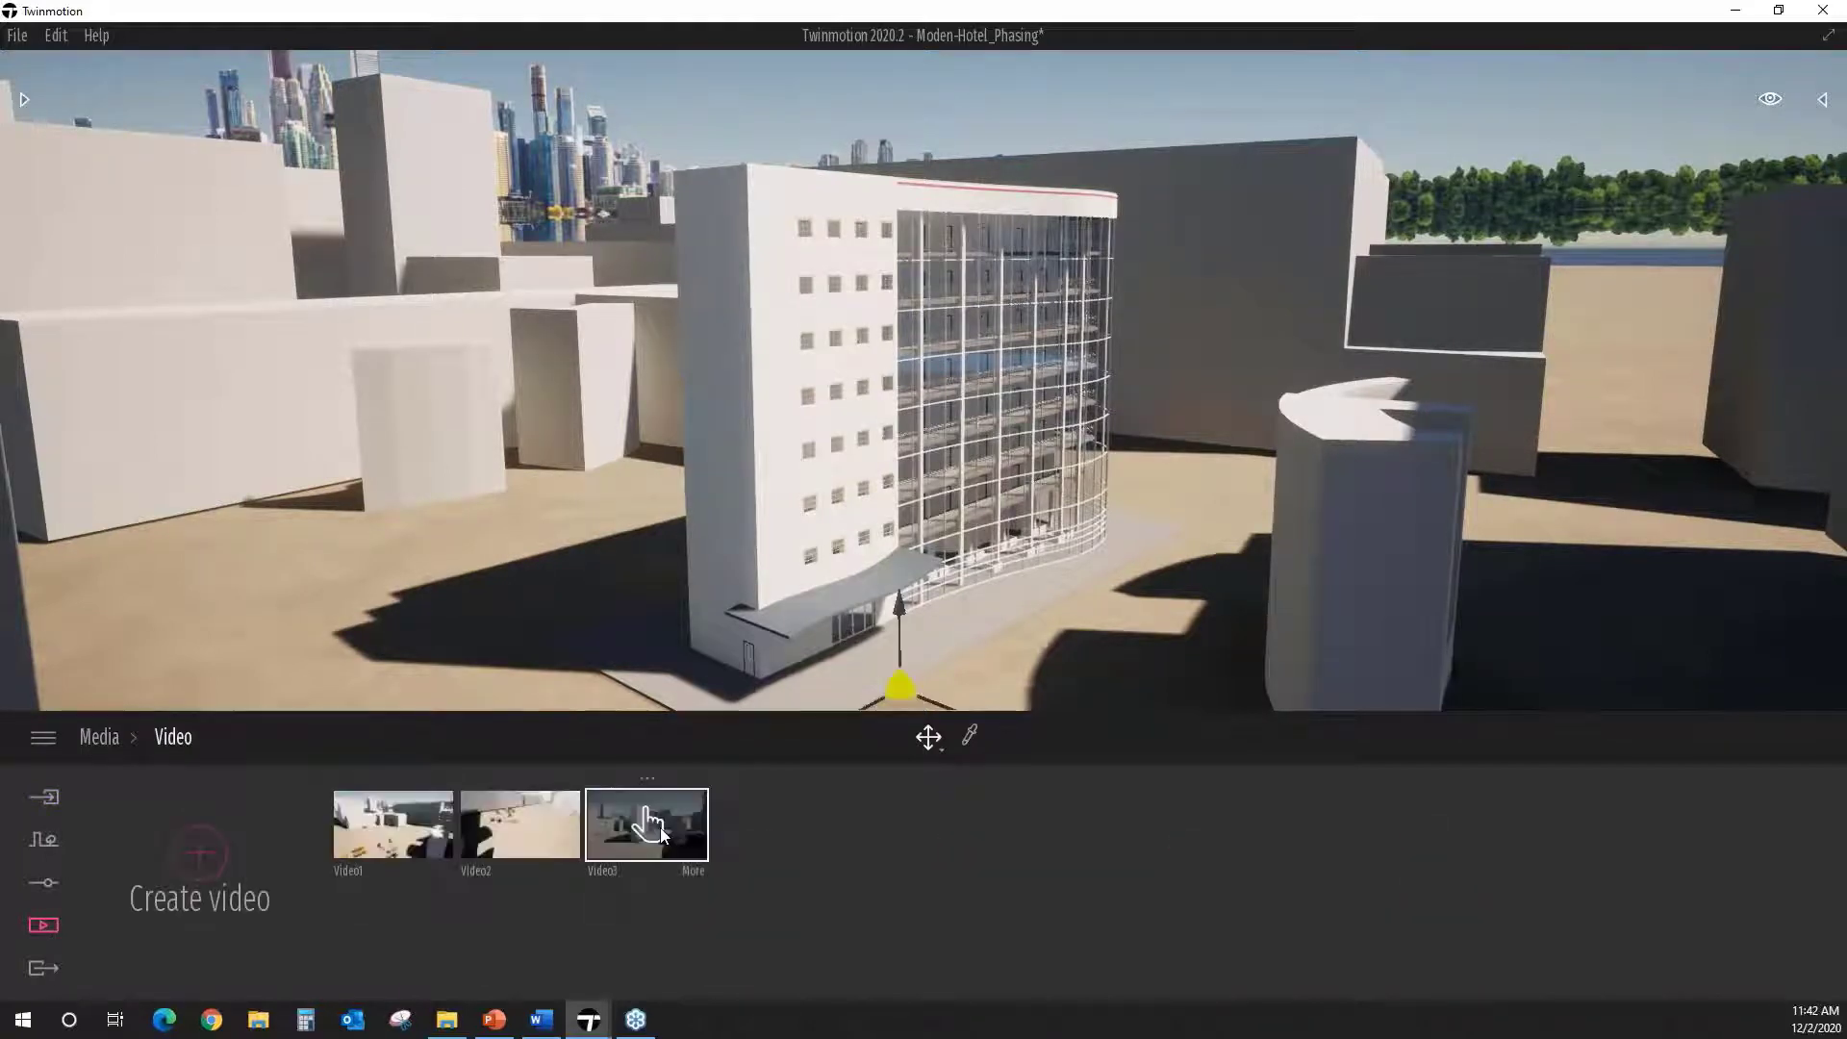
left_click(647, 822)
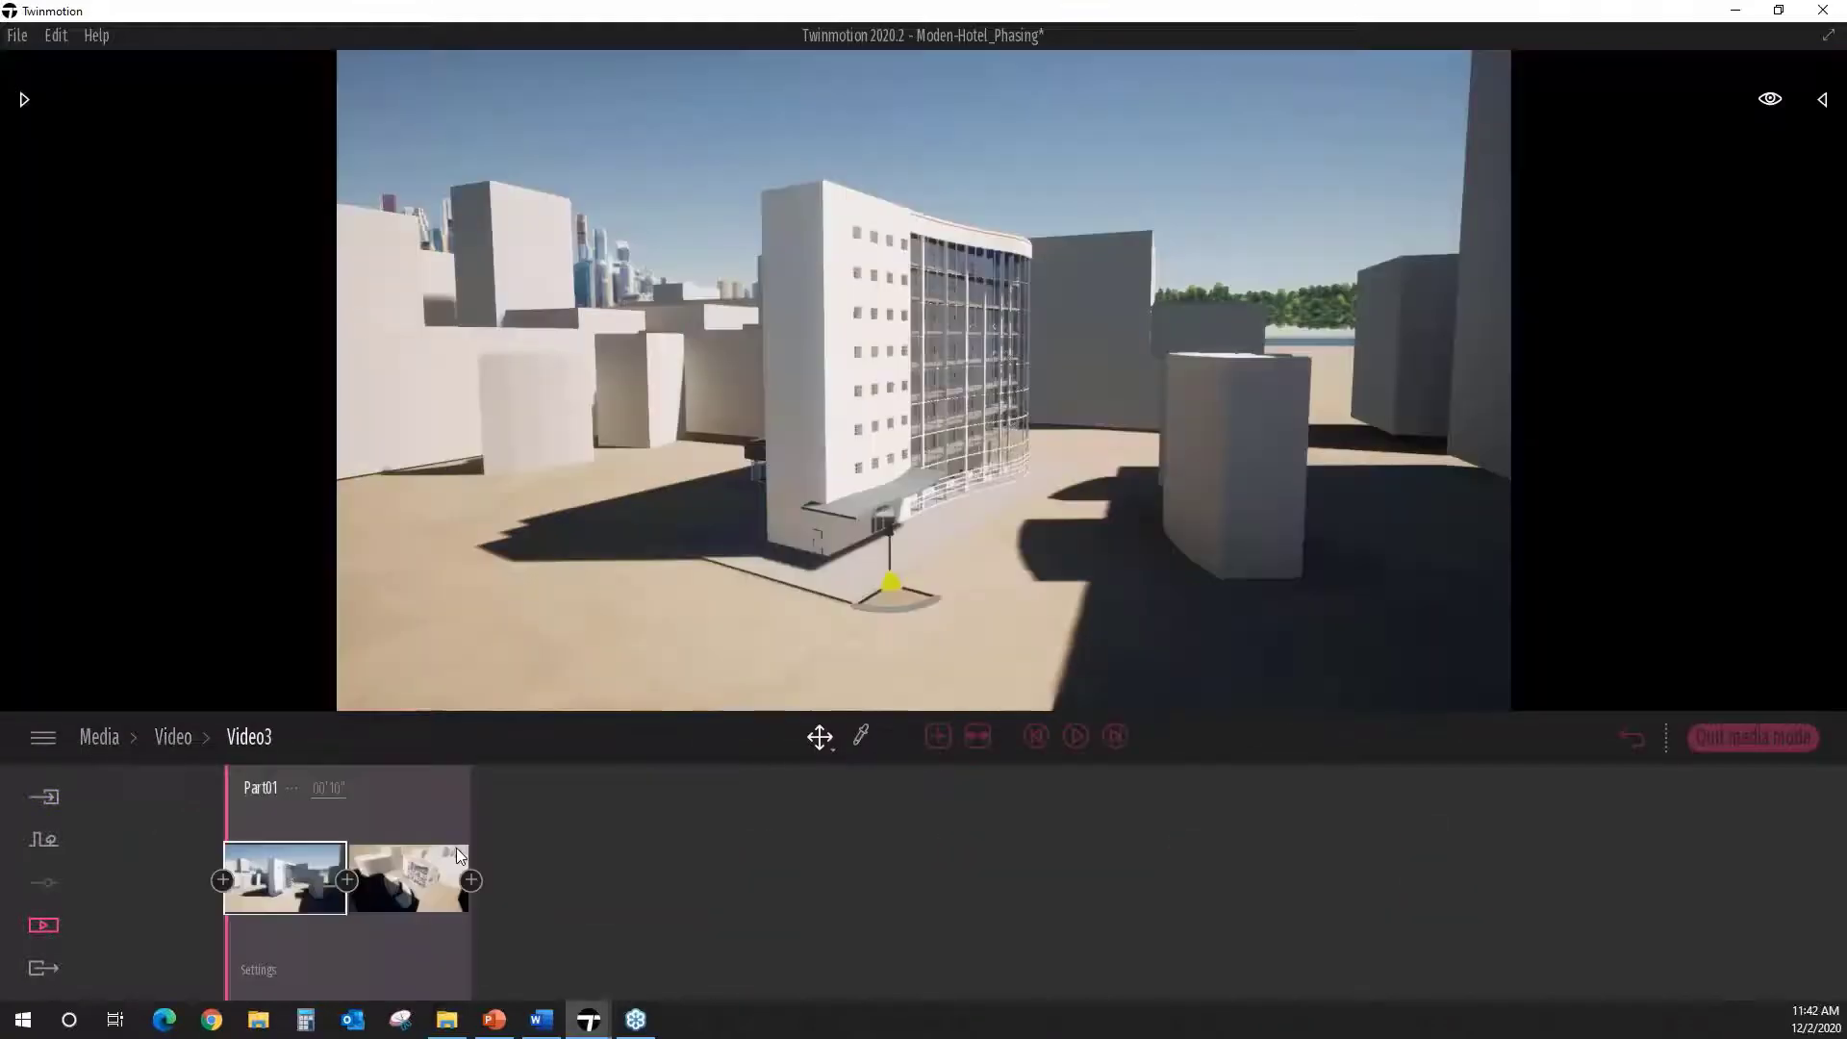
left_click(1077, 736)
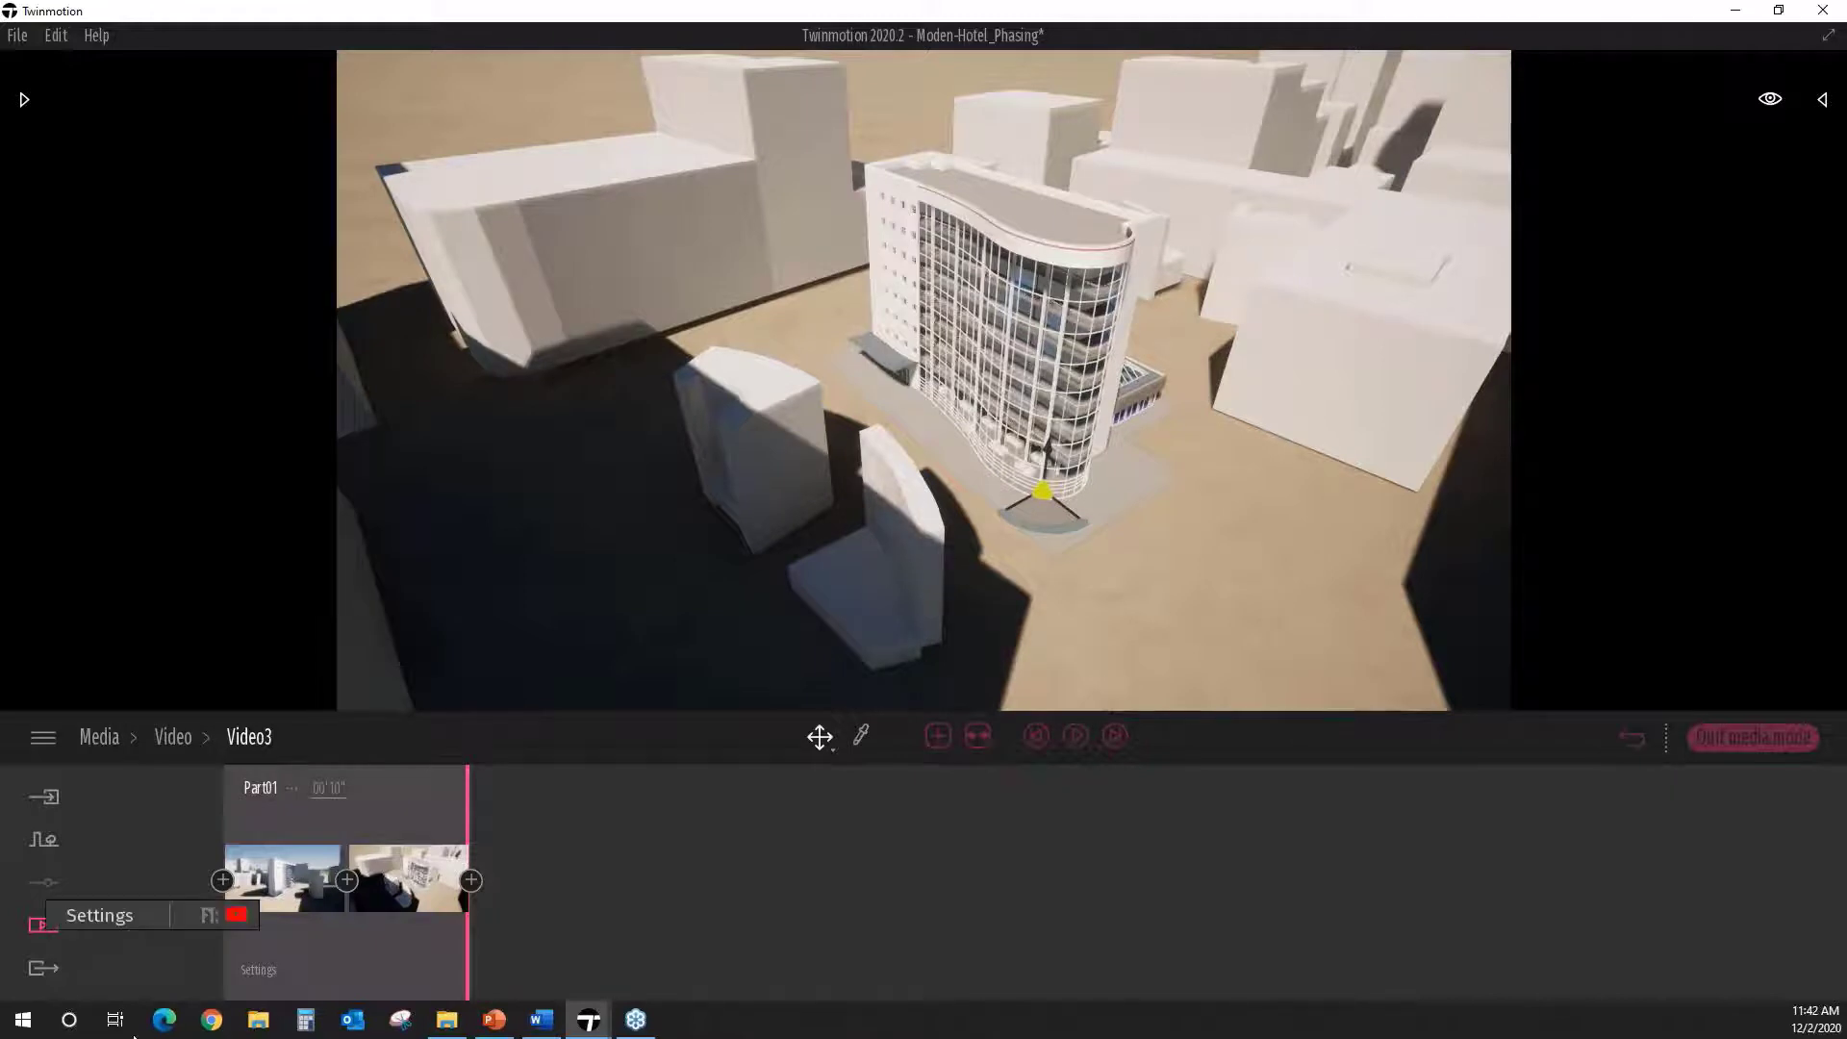
Step: Open the Phasing1 construction schedule and show the scene graph beside it
left_click(31, 931)
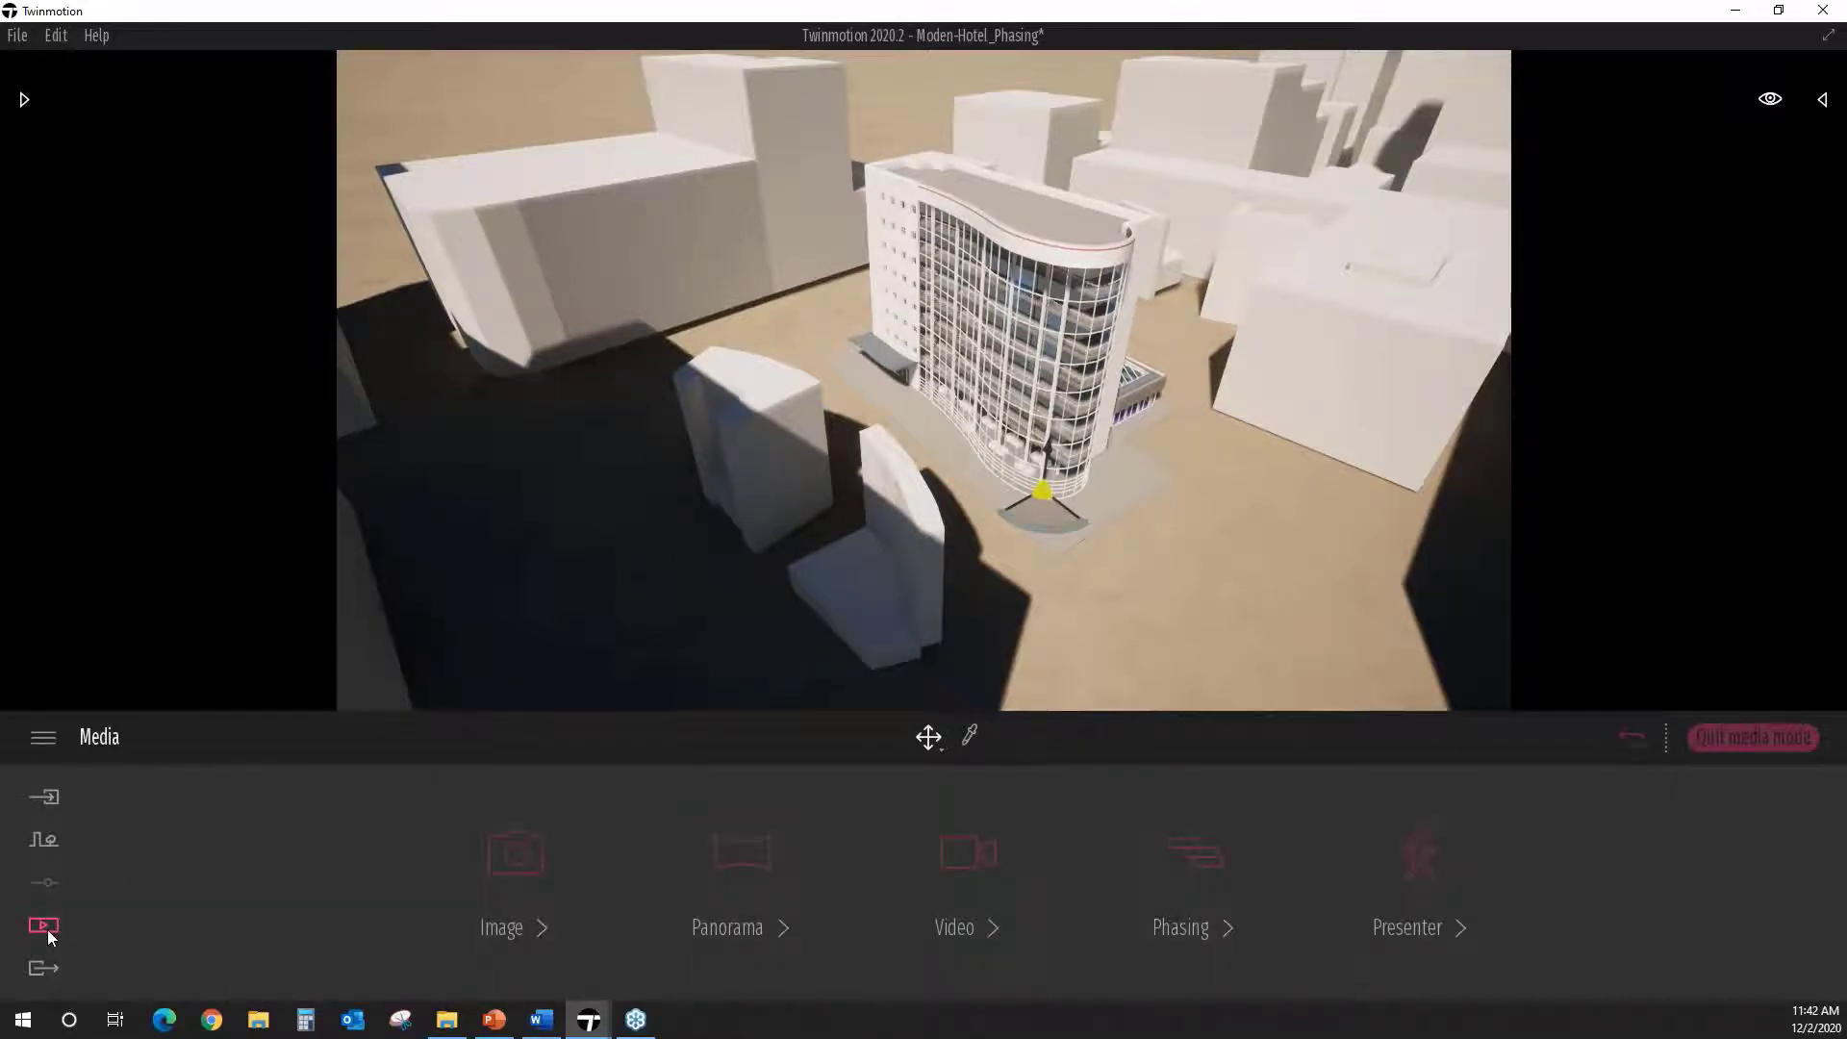
left_click(1181, 850)
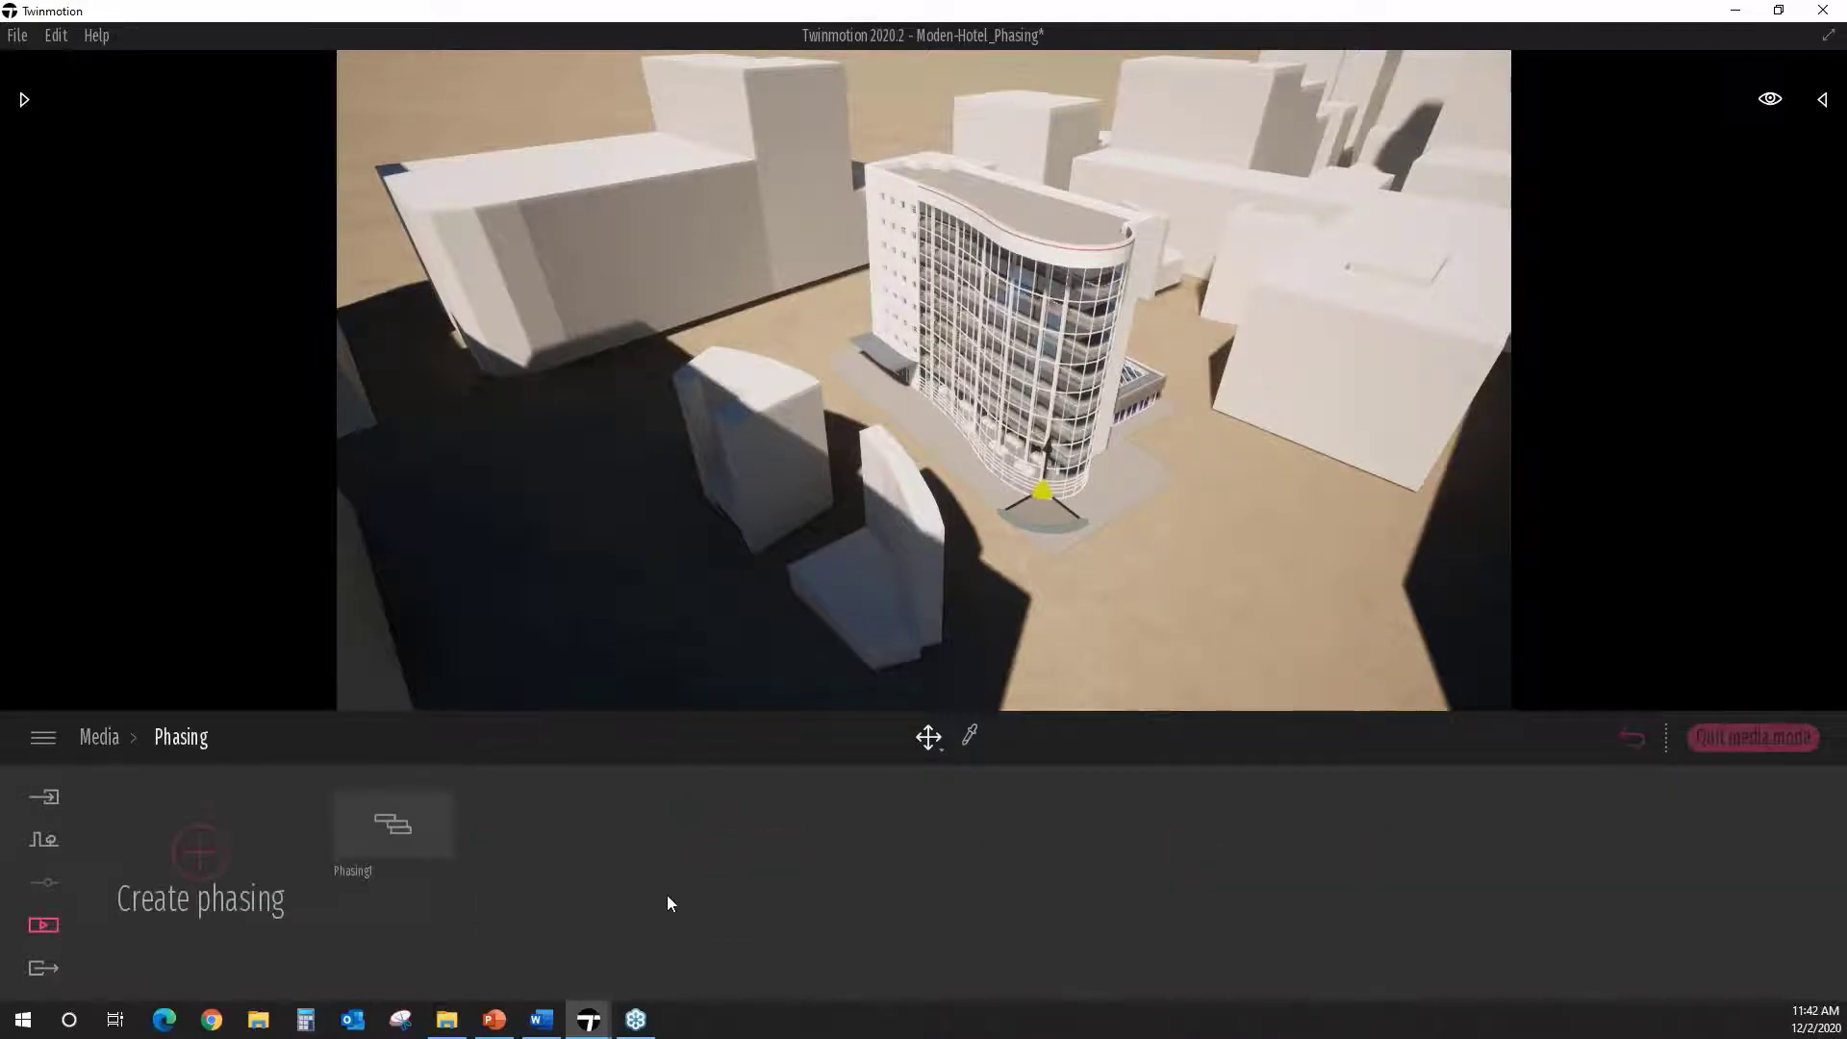
left_click(419, 829)
left_click(419, 838)
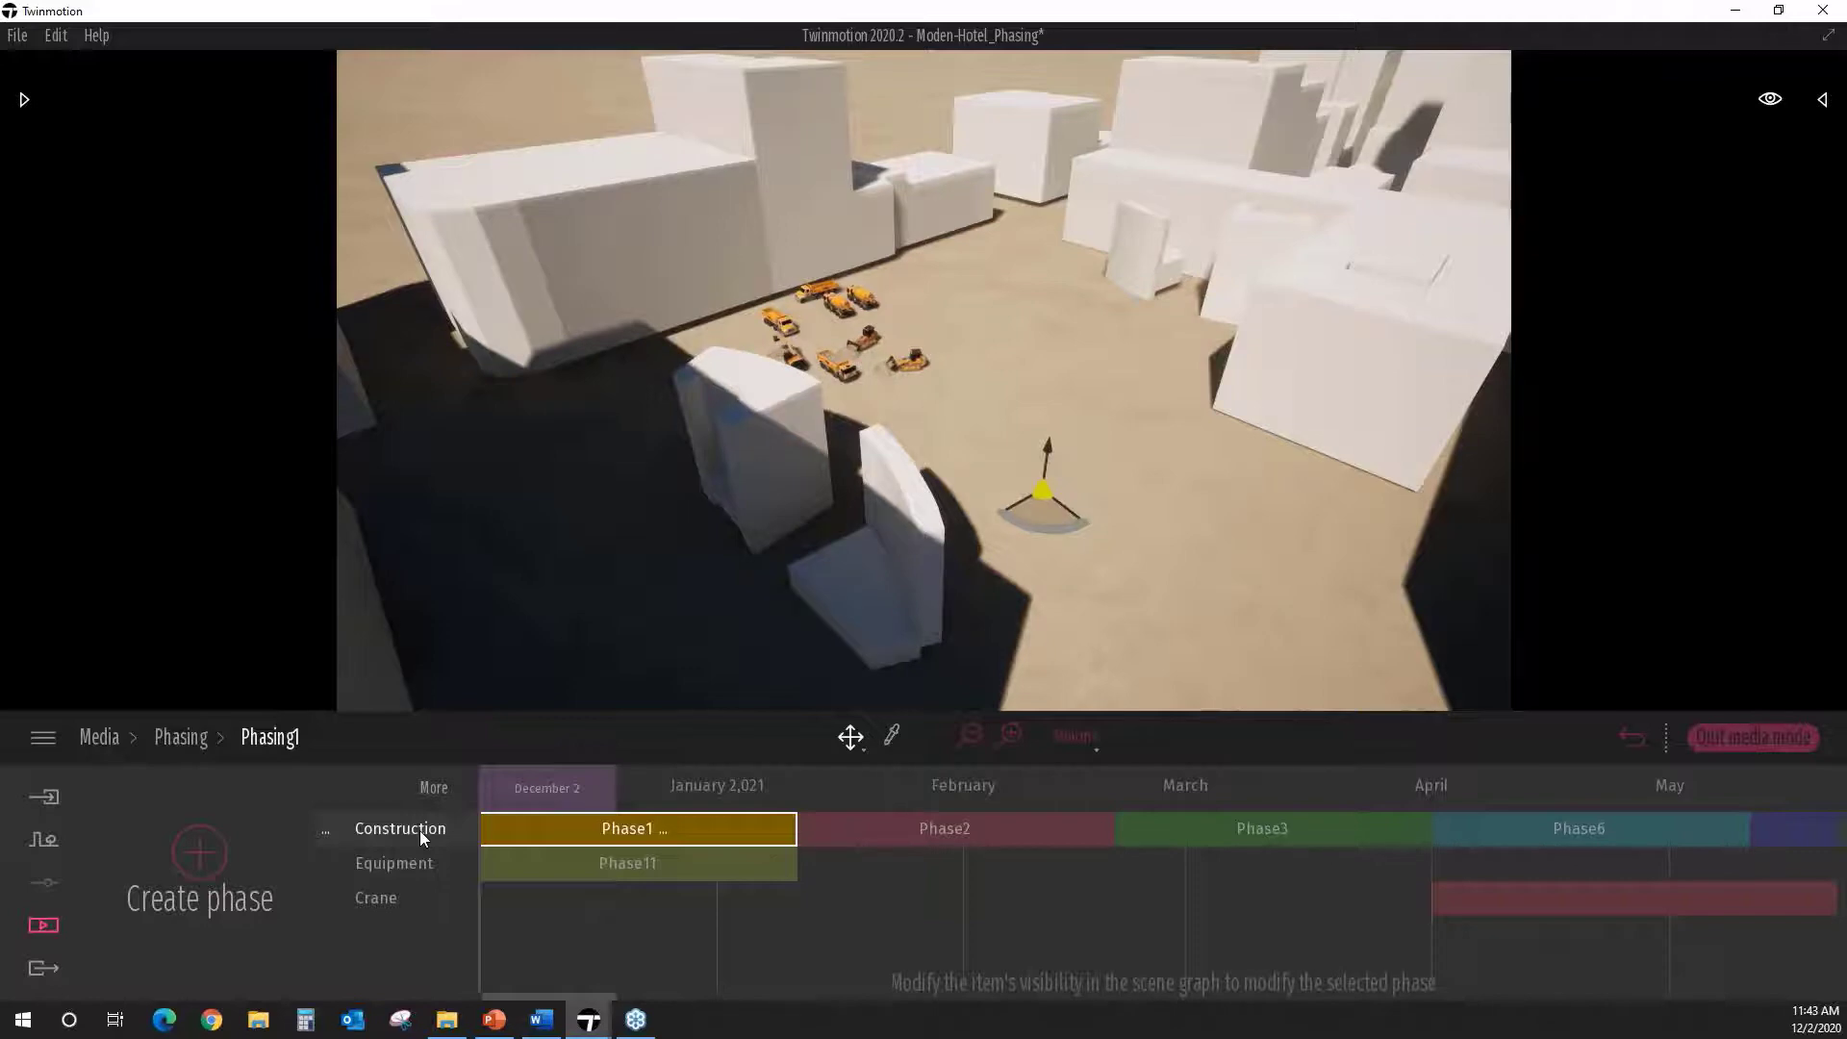
left_click(1822, 101)
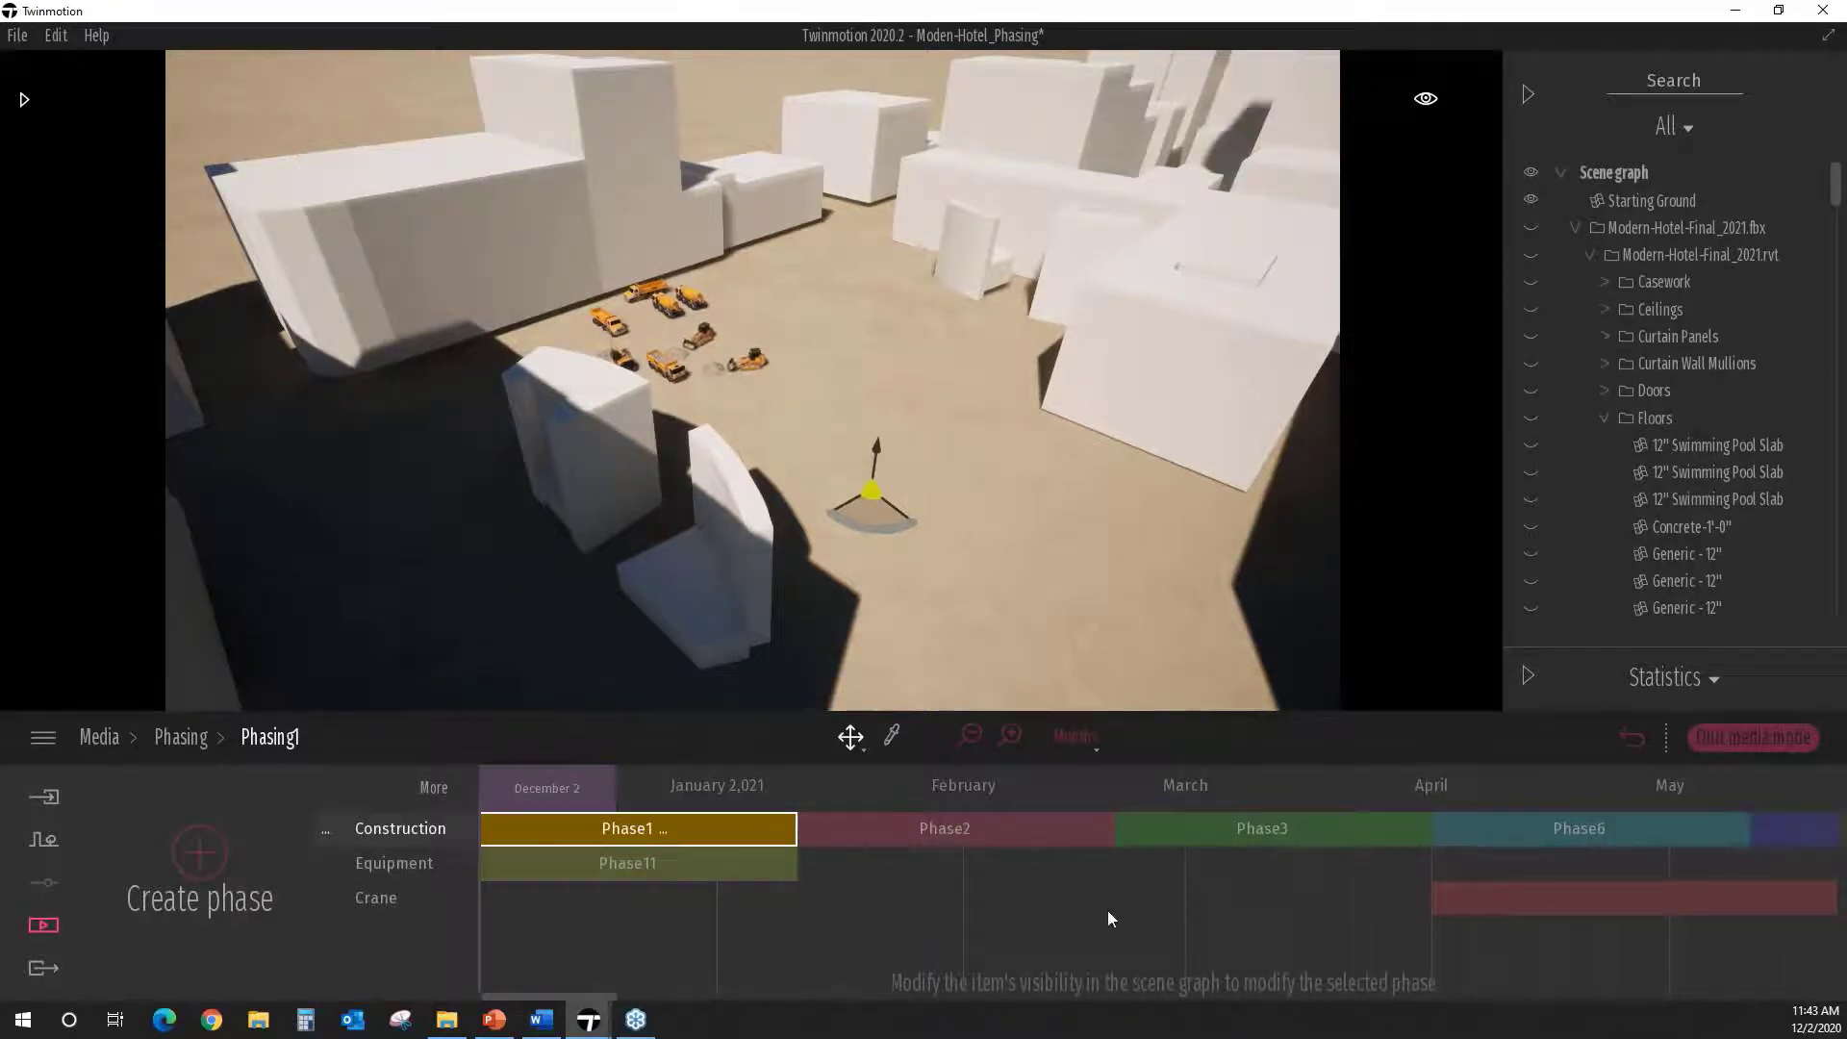
Step: Scrub the Phasing1 timeline from December through the construction phases to October and back to December 7
left_click_drag(566, 793, 562, 786)
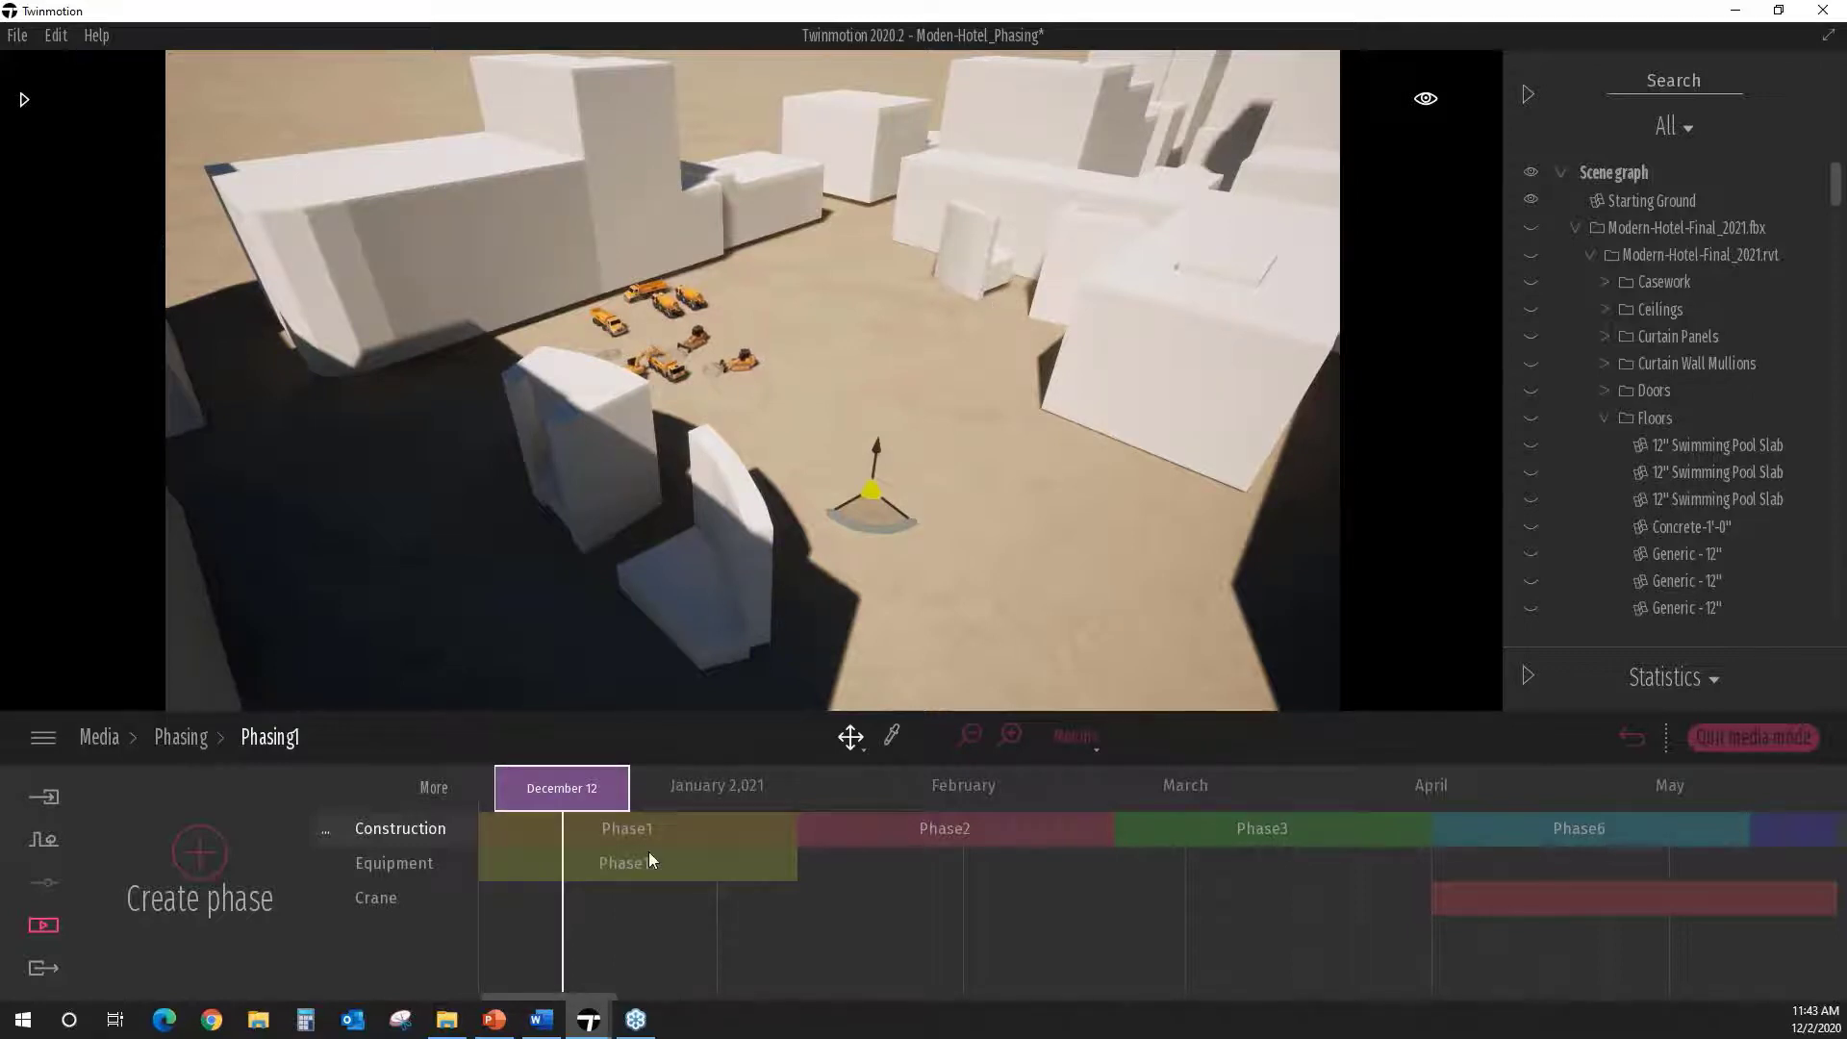
mouse_move(566, 793)
left_mouse_down()
mouse_move(883, 776)
mouse_move(1482, 788)
left_mouse_up()
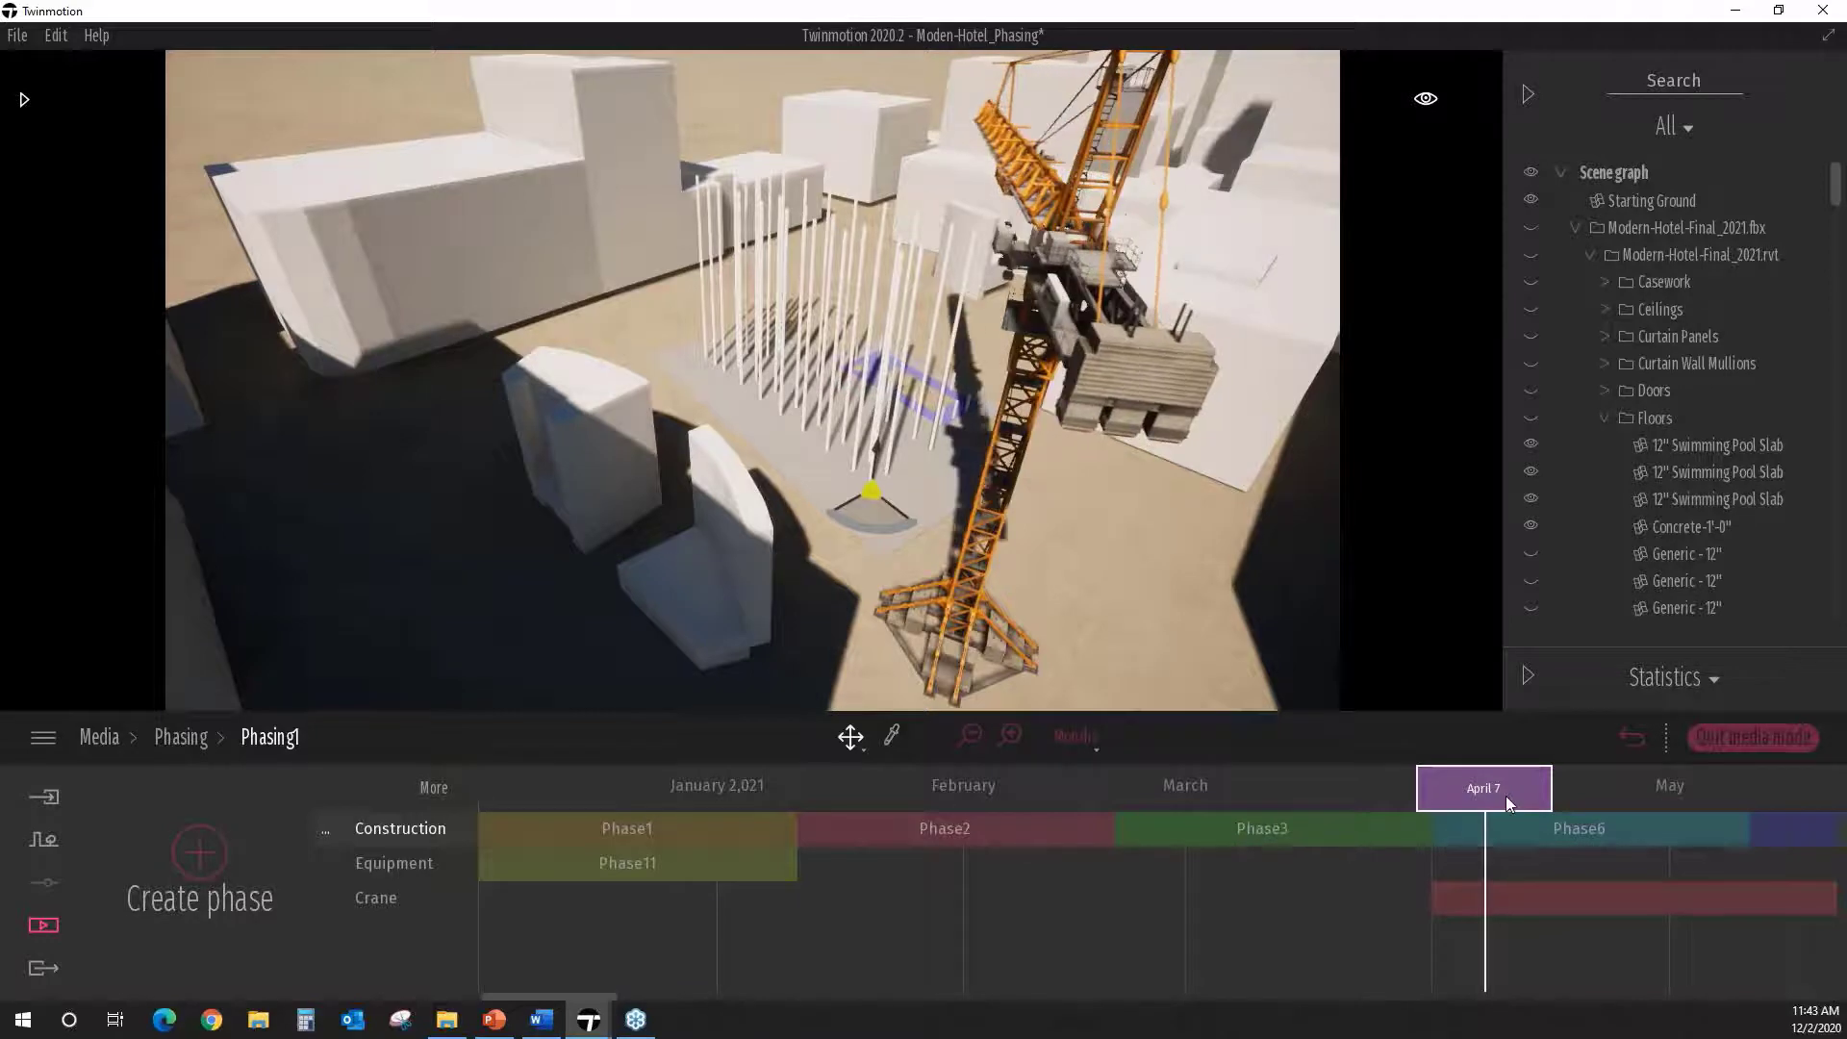
mouse_move(1506, 804)
left_mouse_down()
mouse_move(1748, 763)
mouse_move(1557, 765)
left_mouse_up()
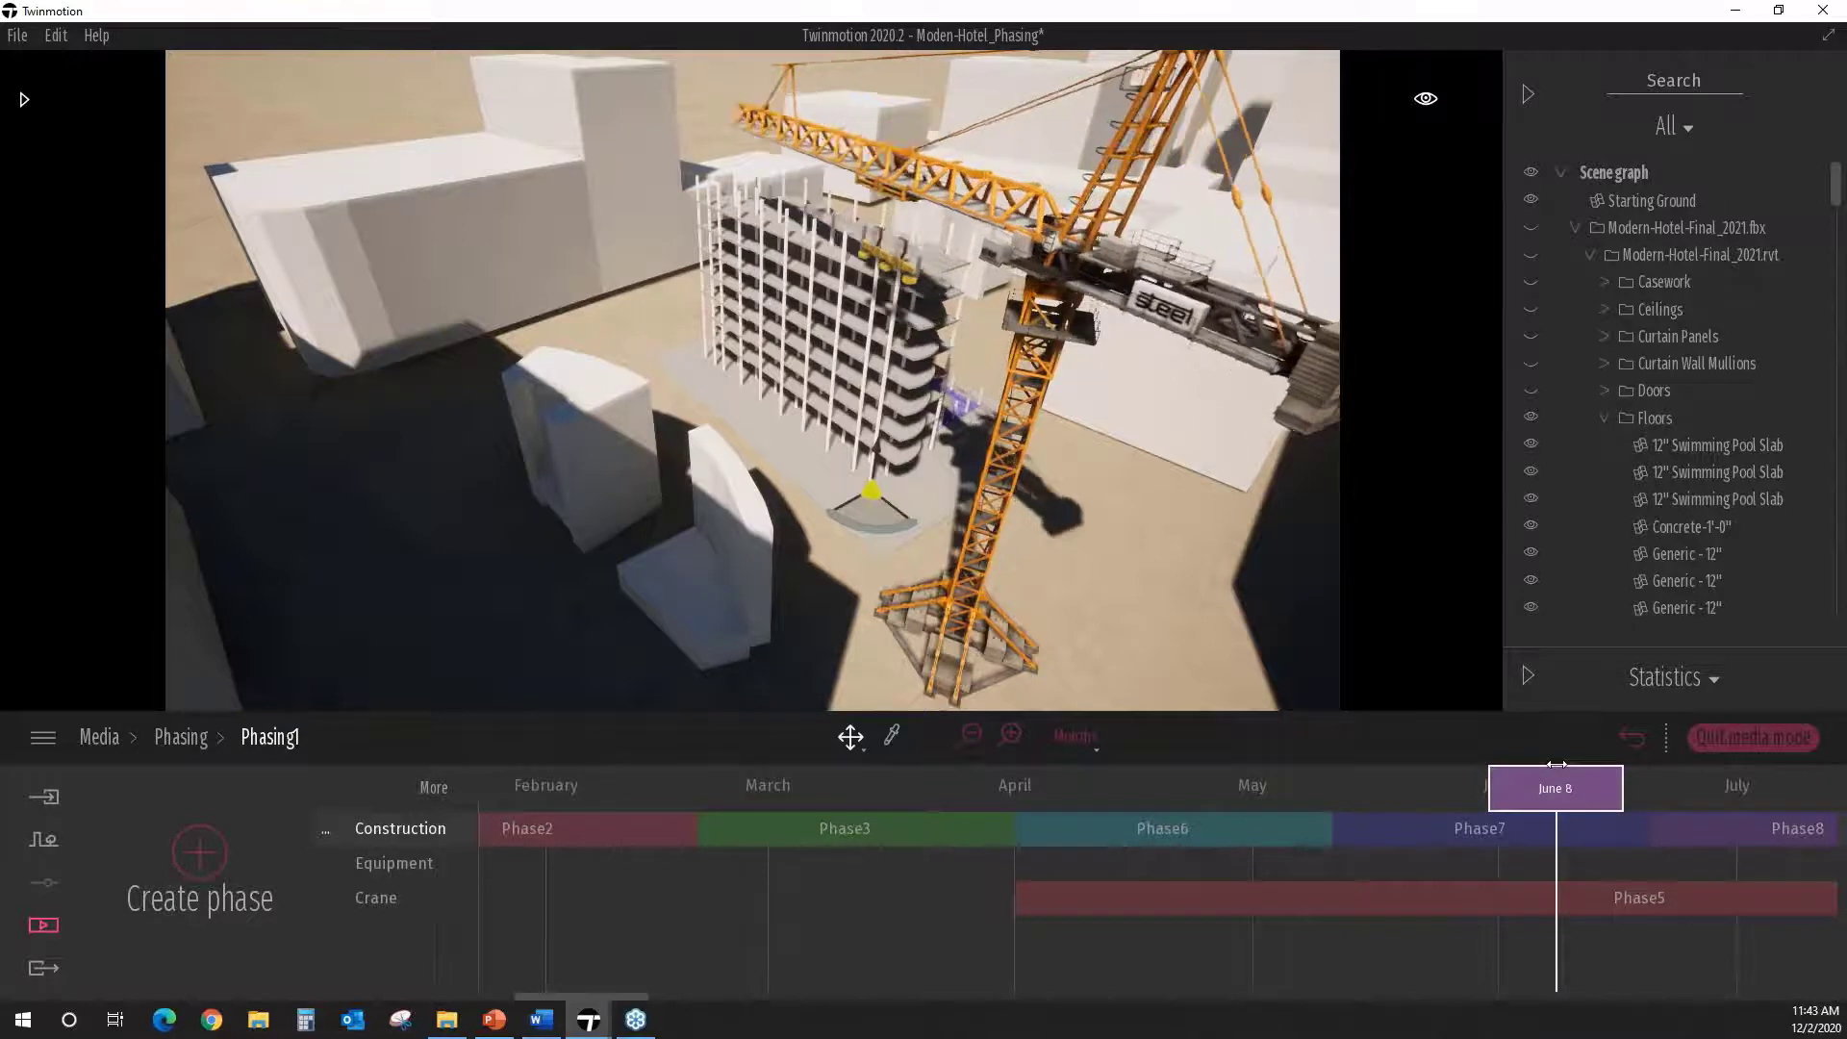
left_click_drag(1556, 765, 1599, 817)
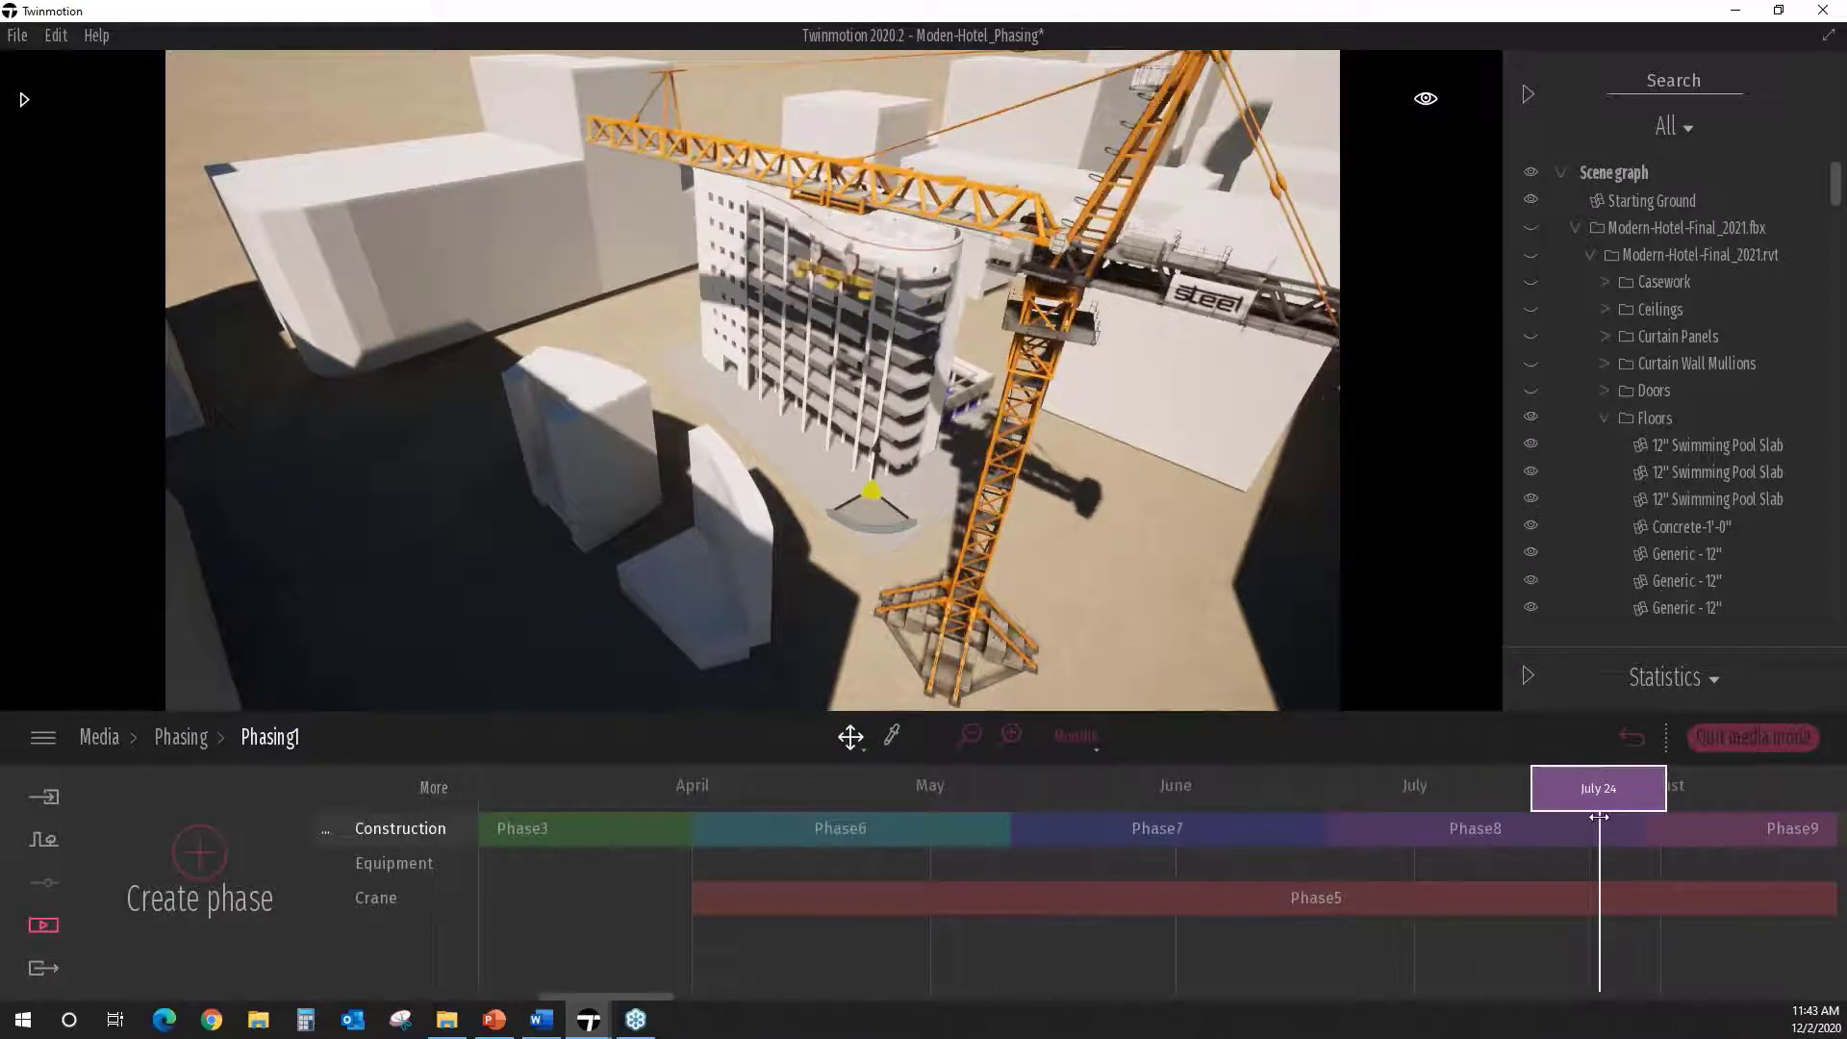
mouse_move(1598, 817)
left_mouse_down()
mouse_move(1653, 826)
mouse_move(1247, 893)
left_mouse_up()
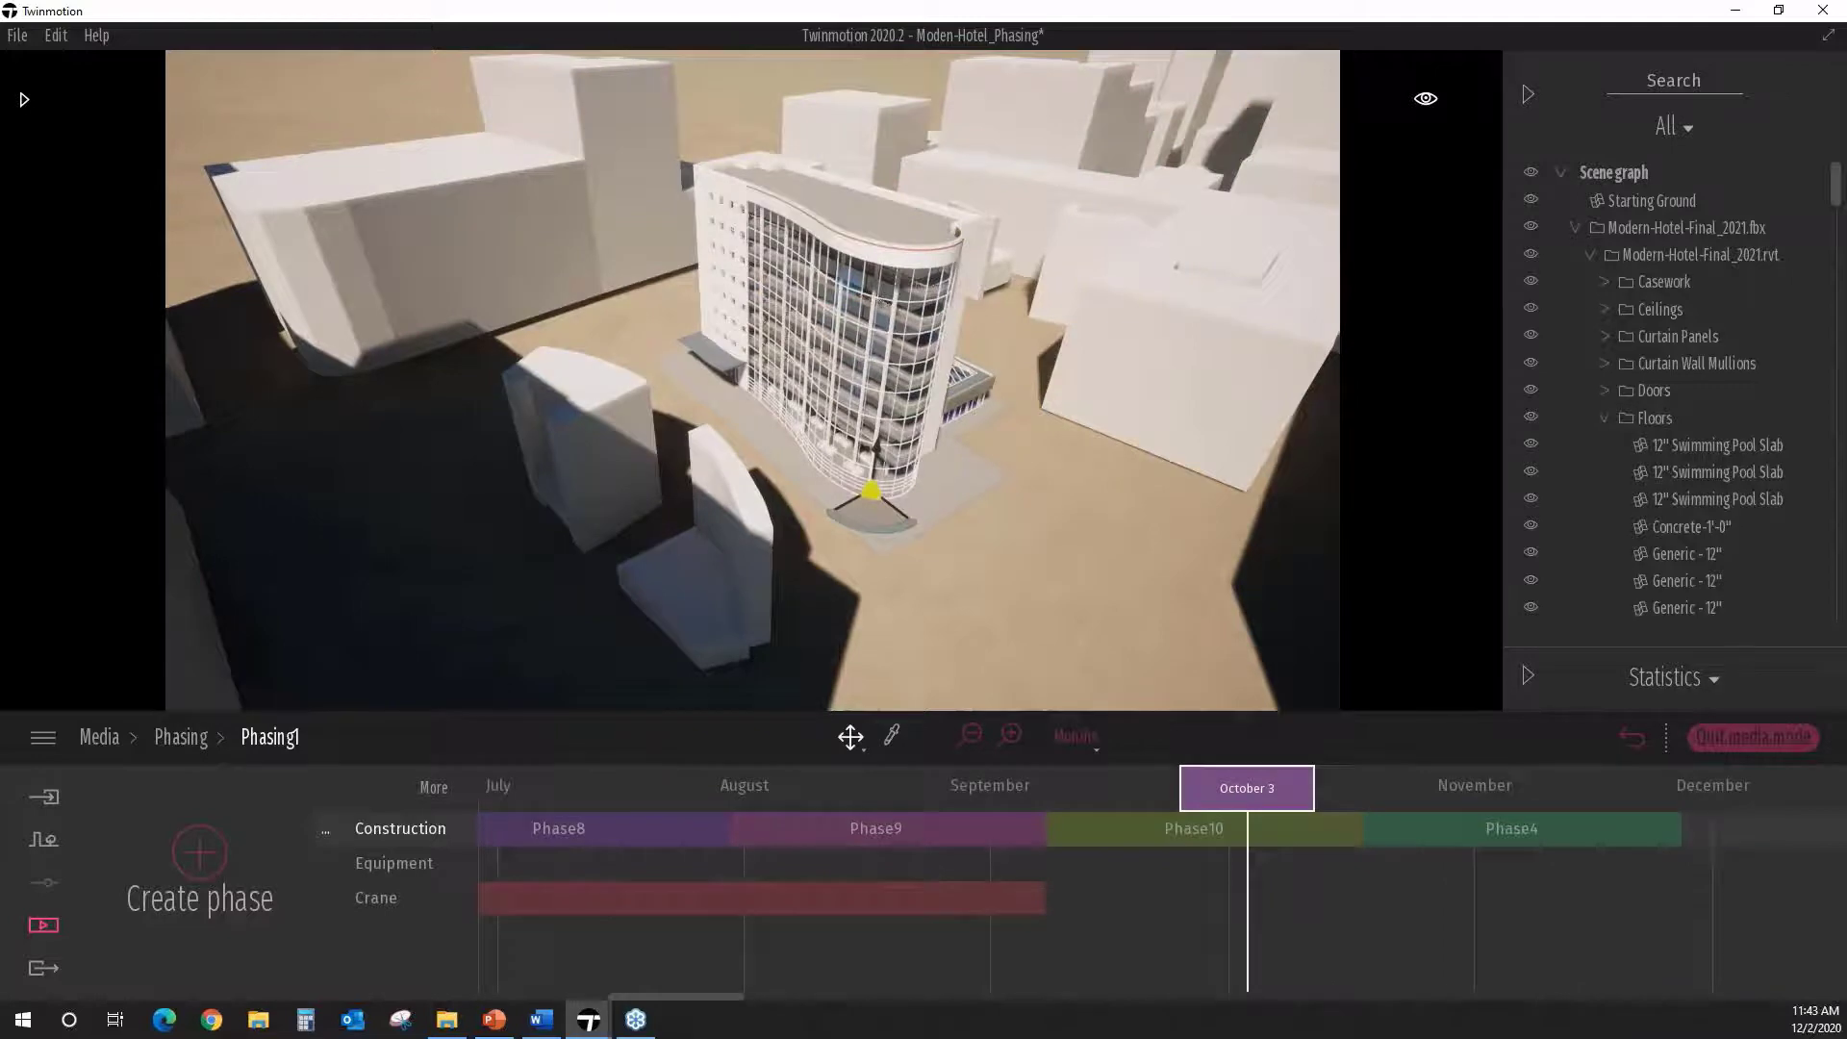
left_click_drag(1254, 792, 1041, 789)
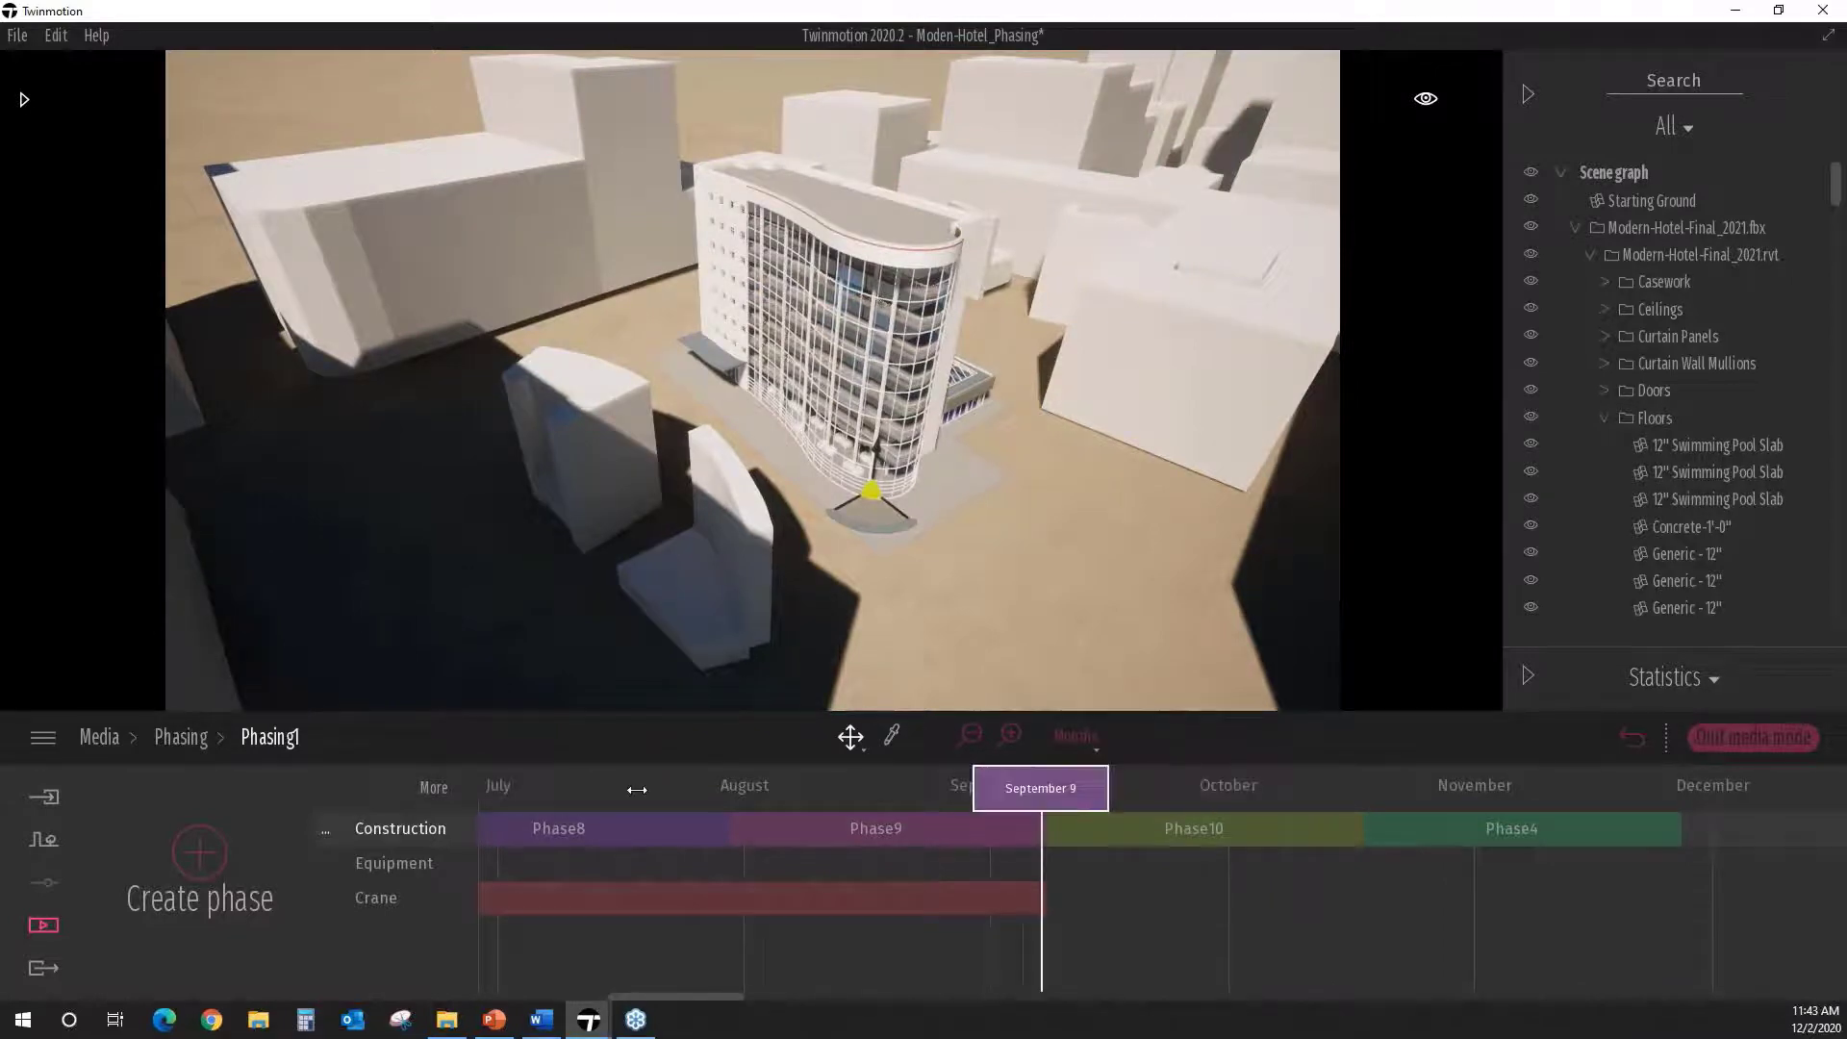
left_click_drag(637, 789, 517, 778)
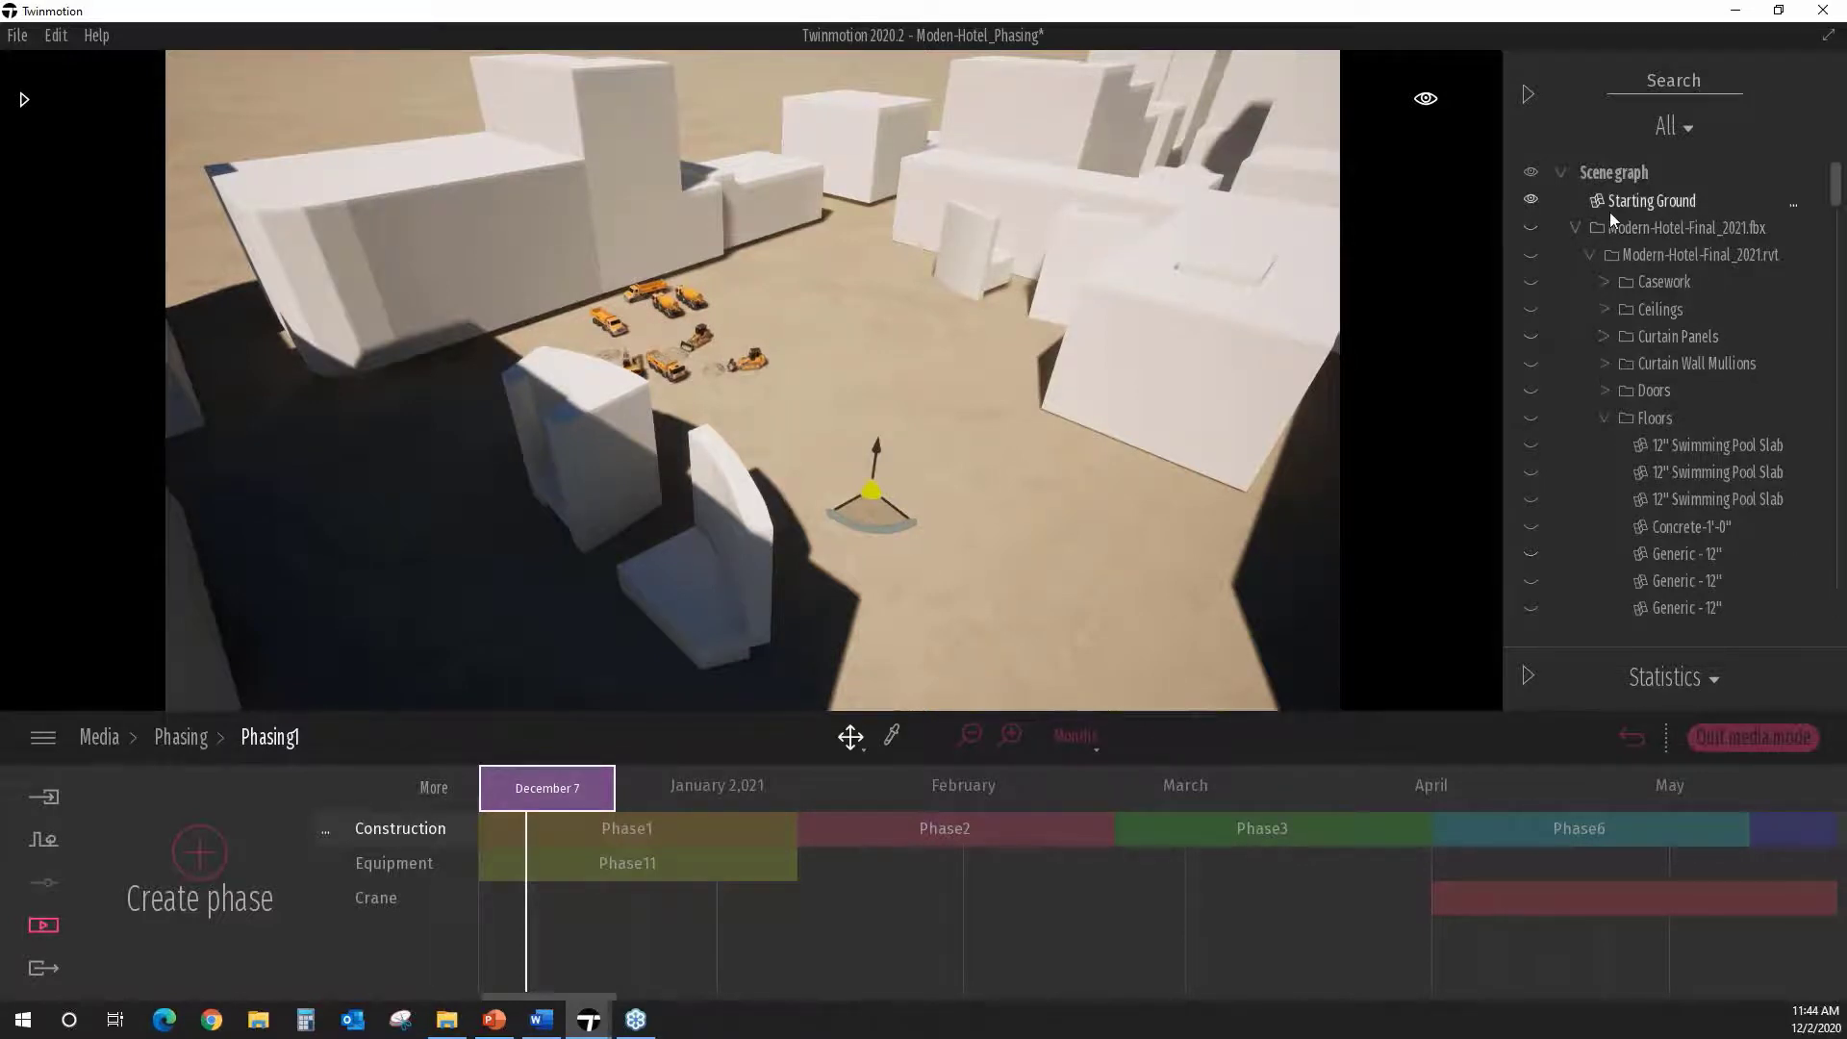
Step: Move the Phasing1 timeline to April 13 and examine which floor elements are visible in the scene graph
left_click_drag(569, 785, 1532, 789)
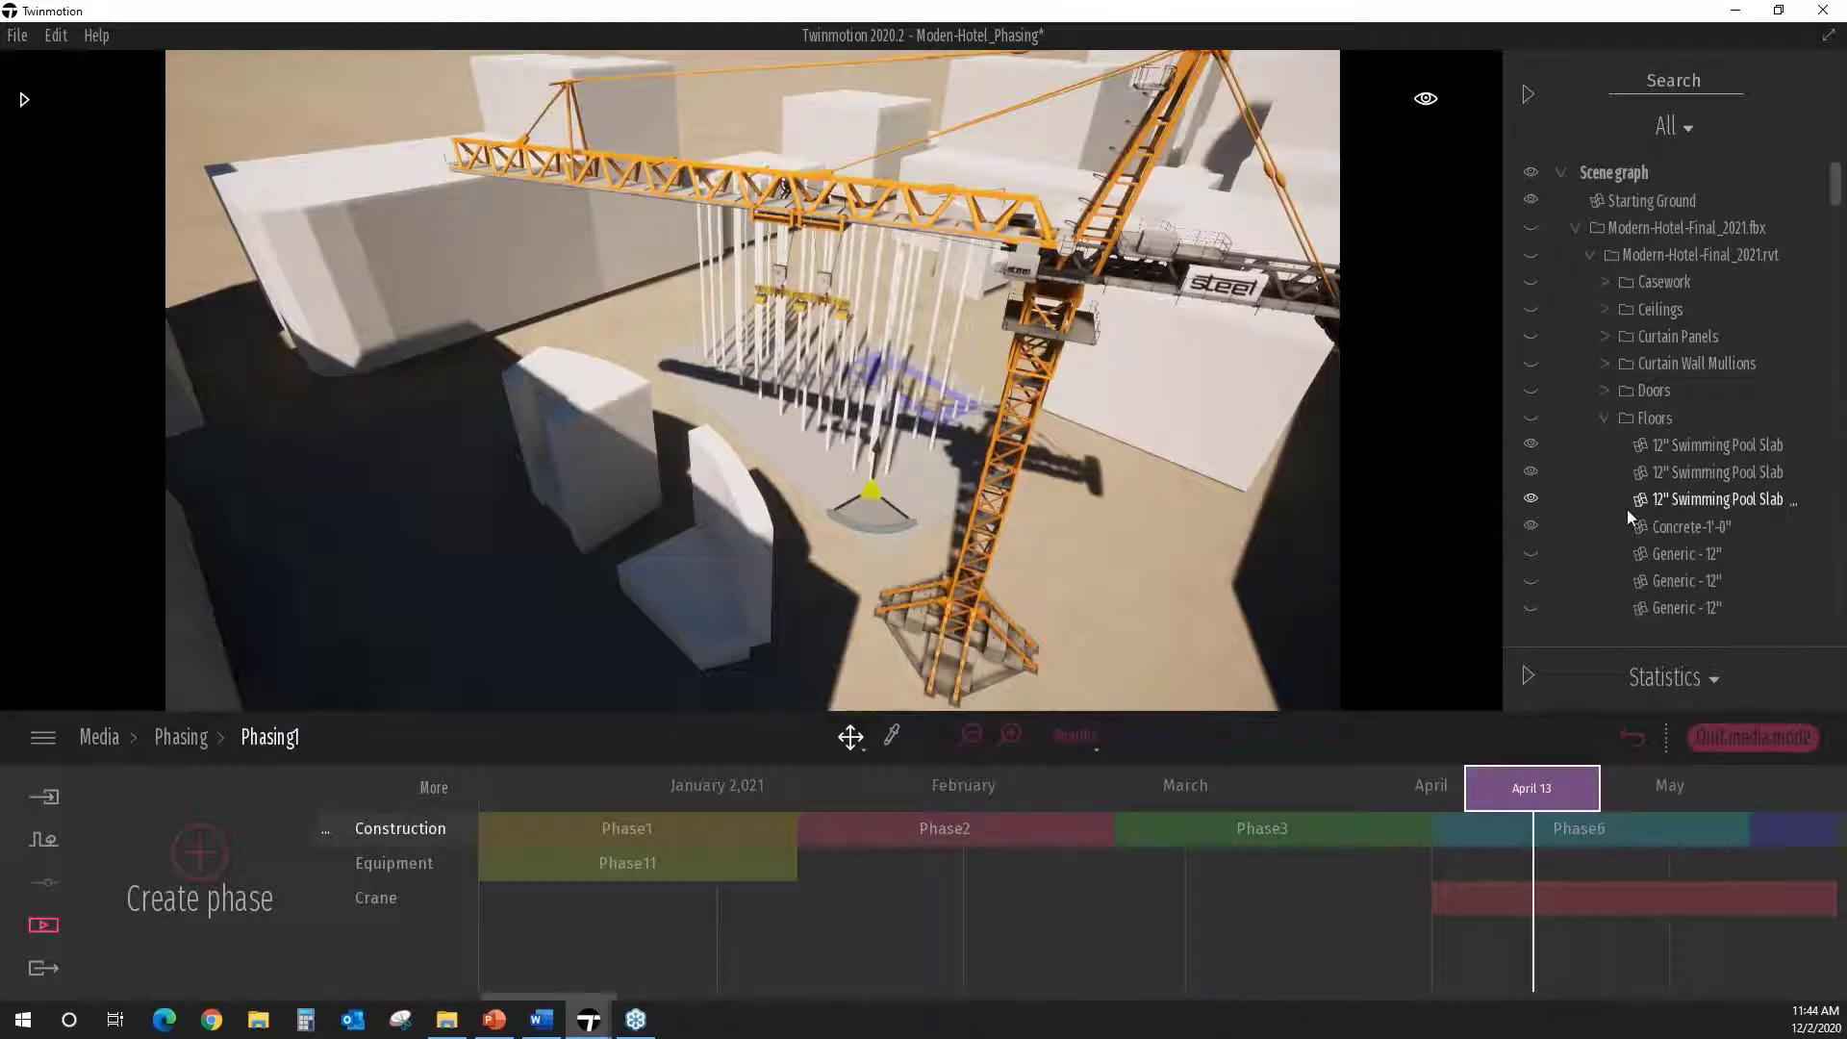
scroll(1636, 525, "down", 3)
scroll(1638, 533, "down", 2)
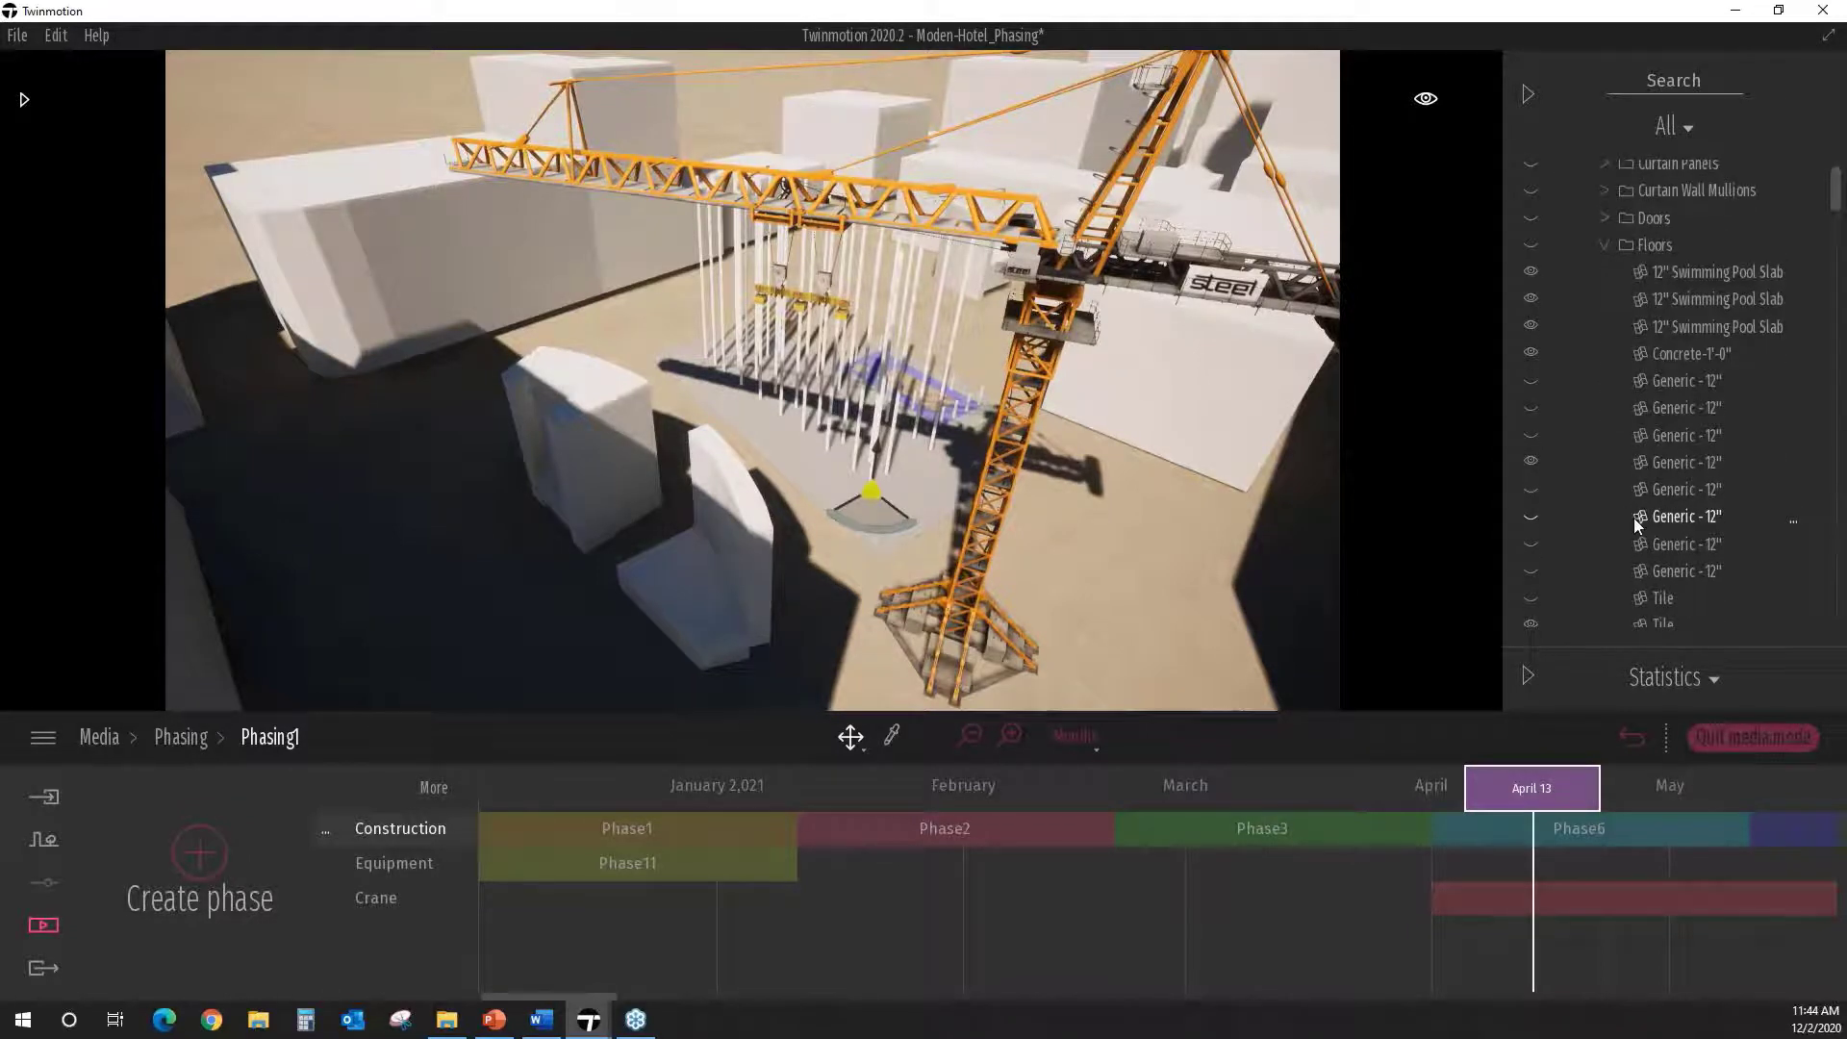
scroll(1634, 518, "down", 3)
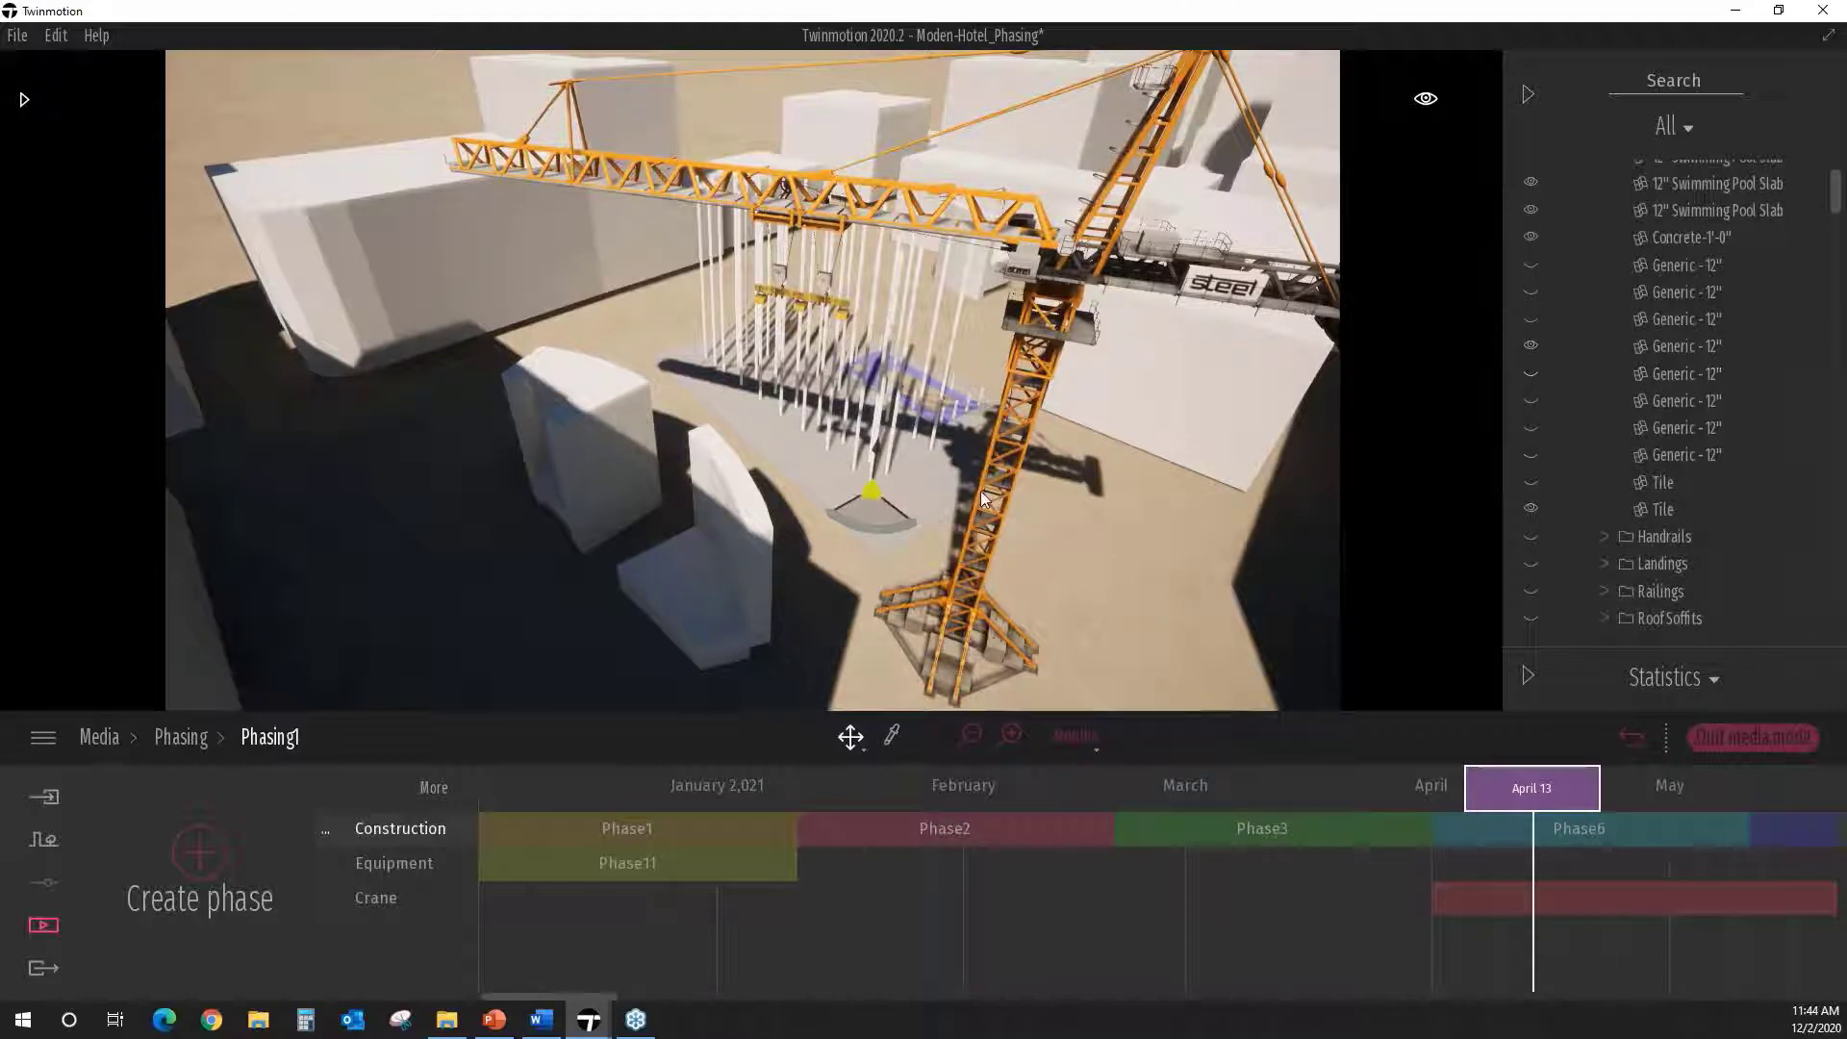
scroll(1664, 464, "down", 1)
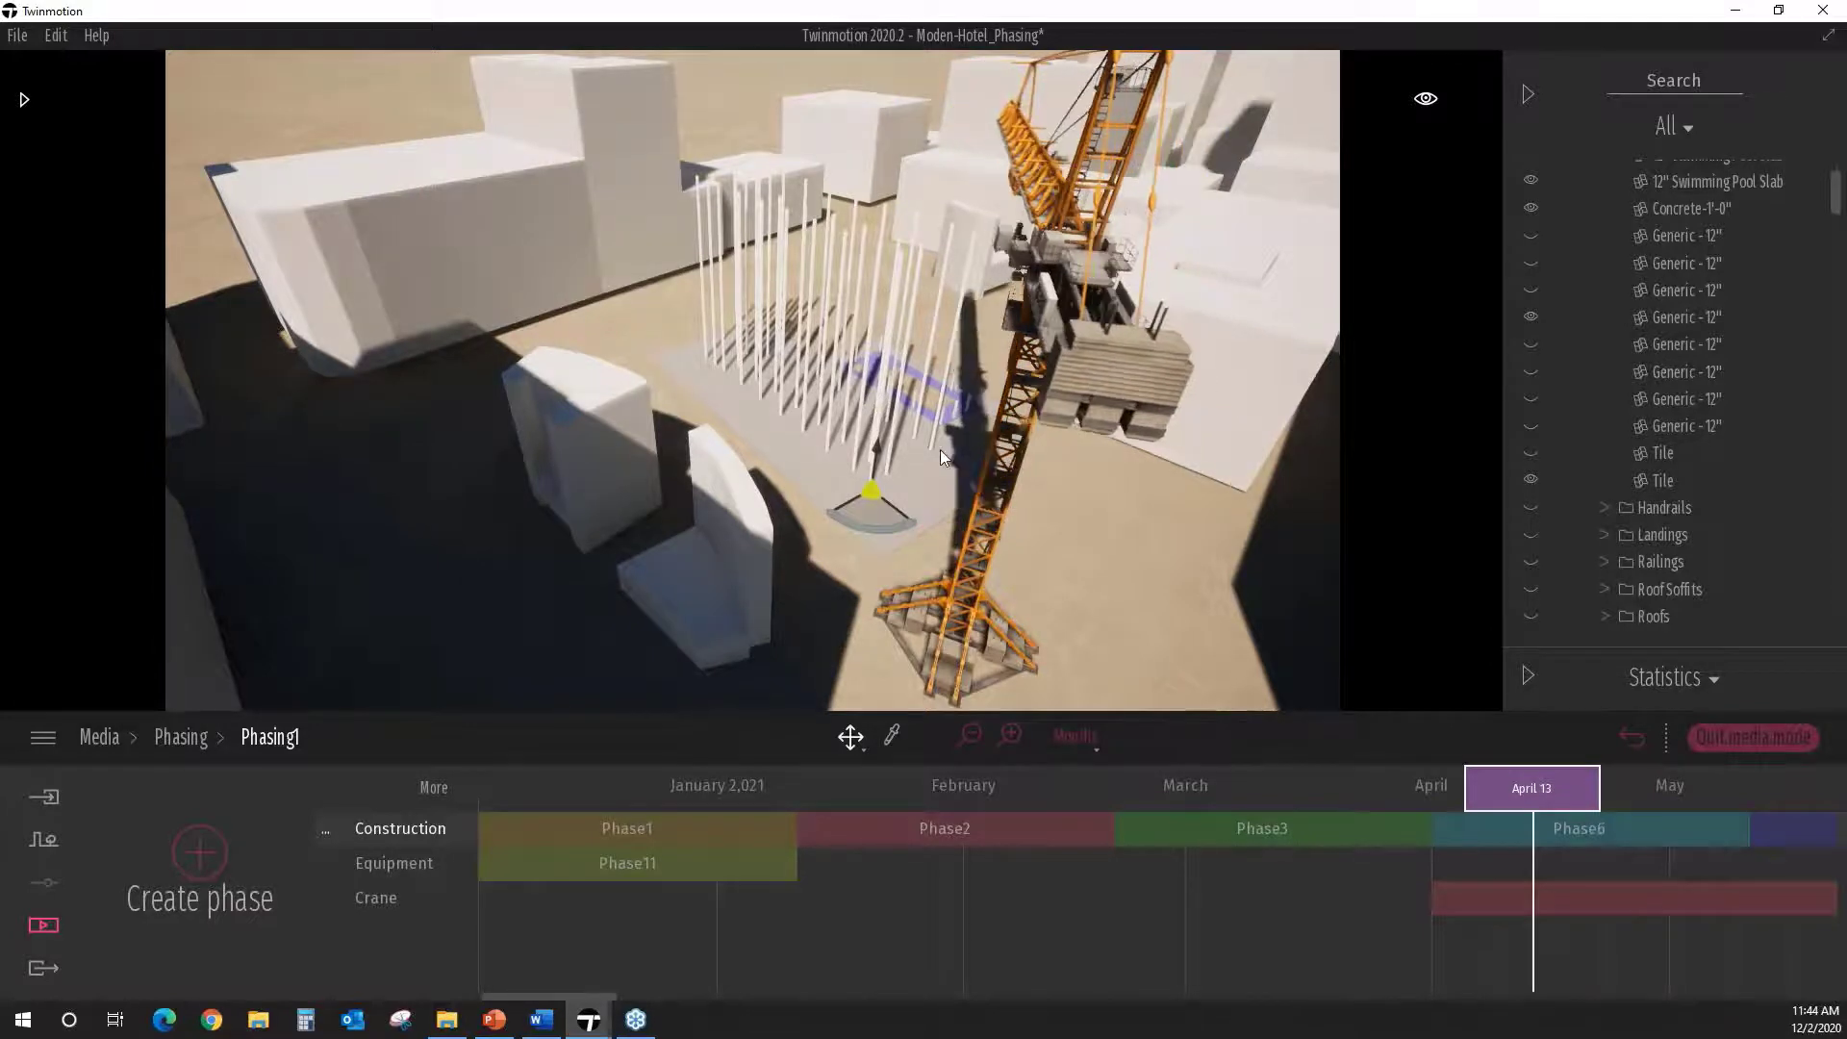
Step: Scrub the timeline back to April 11 and forward to May 20 to compare floor visibility between Phase6 and Phase7
left_click_drag(1530, 784, 1312, 784)
left_click(1529, 759)
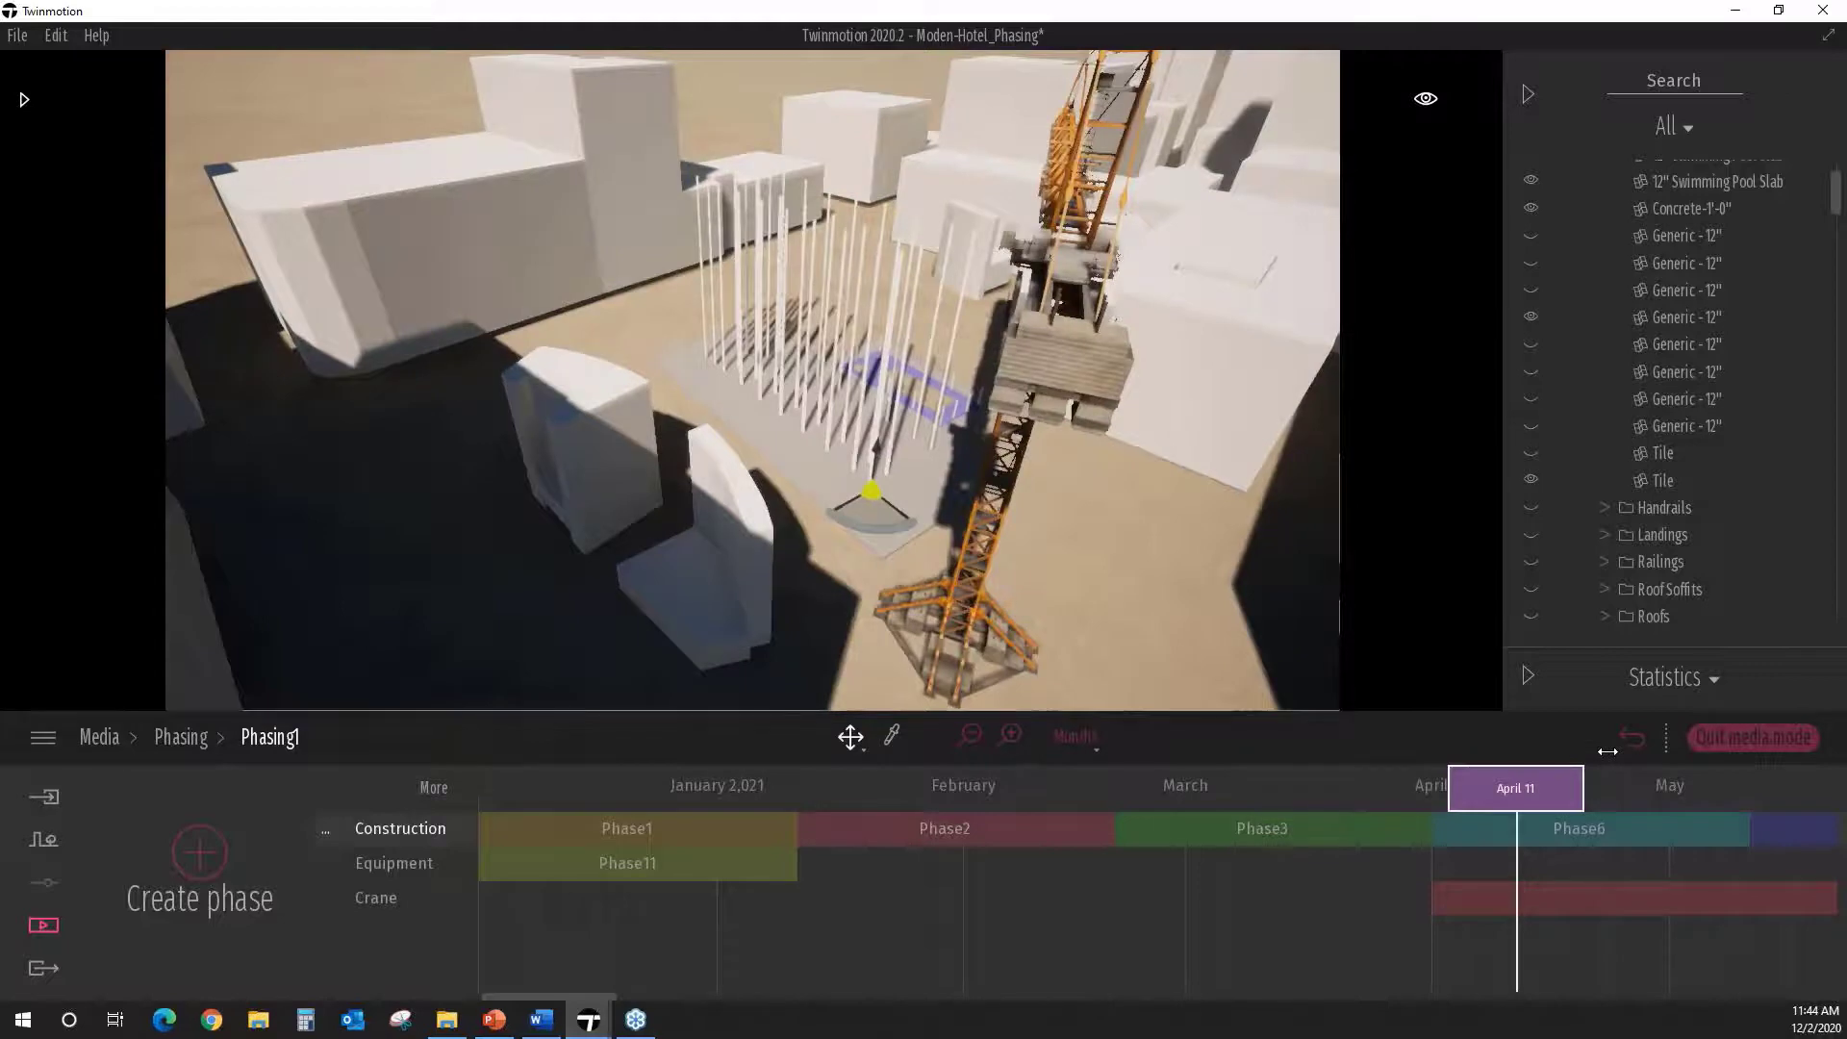
mouse_move(1607, 751)
left_mouse_down()
mouse_move(1653, 750)
mouse_move(1474, 773)
mouse_move(1622, 790)
mouse_move(1463, 789)
left_mouse_up()
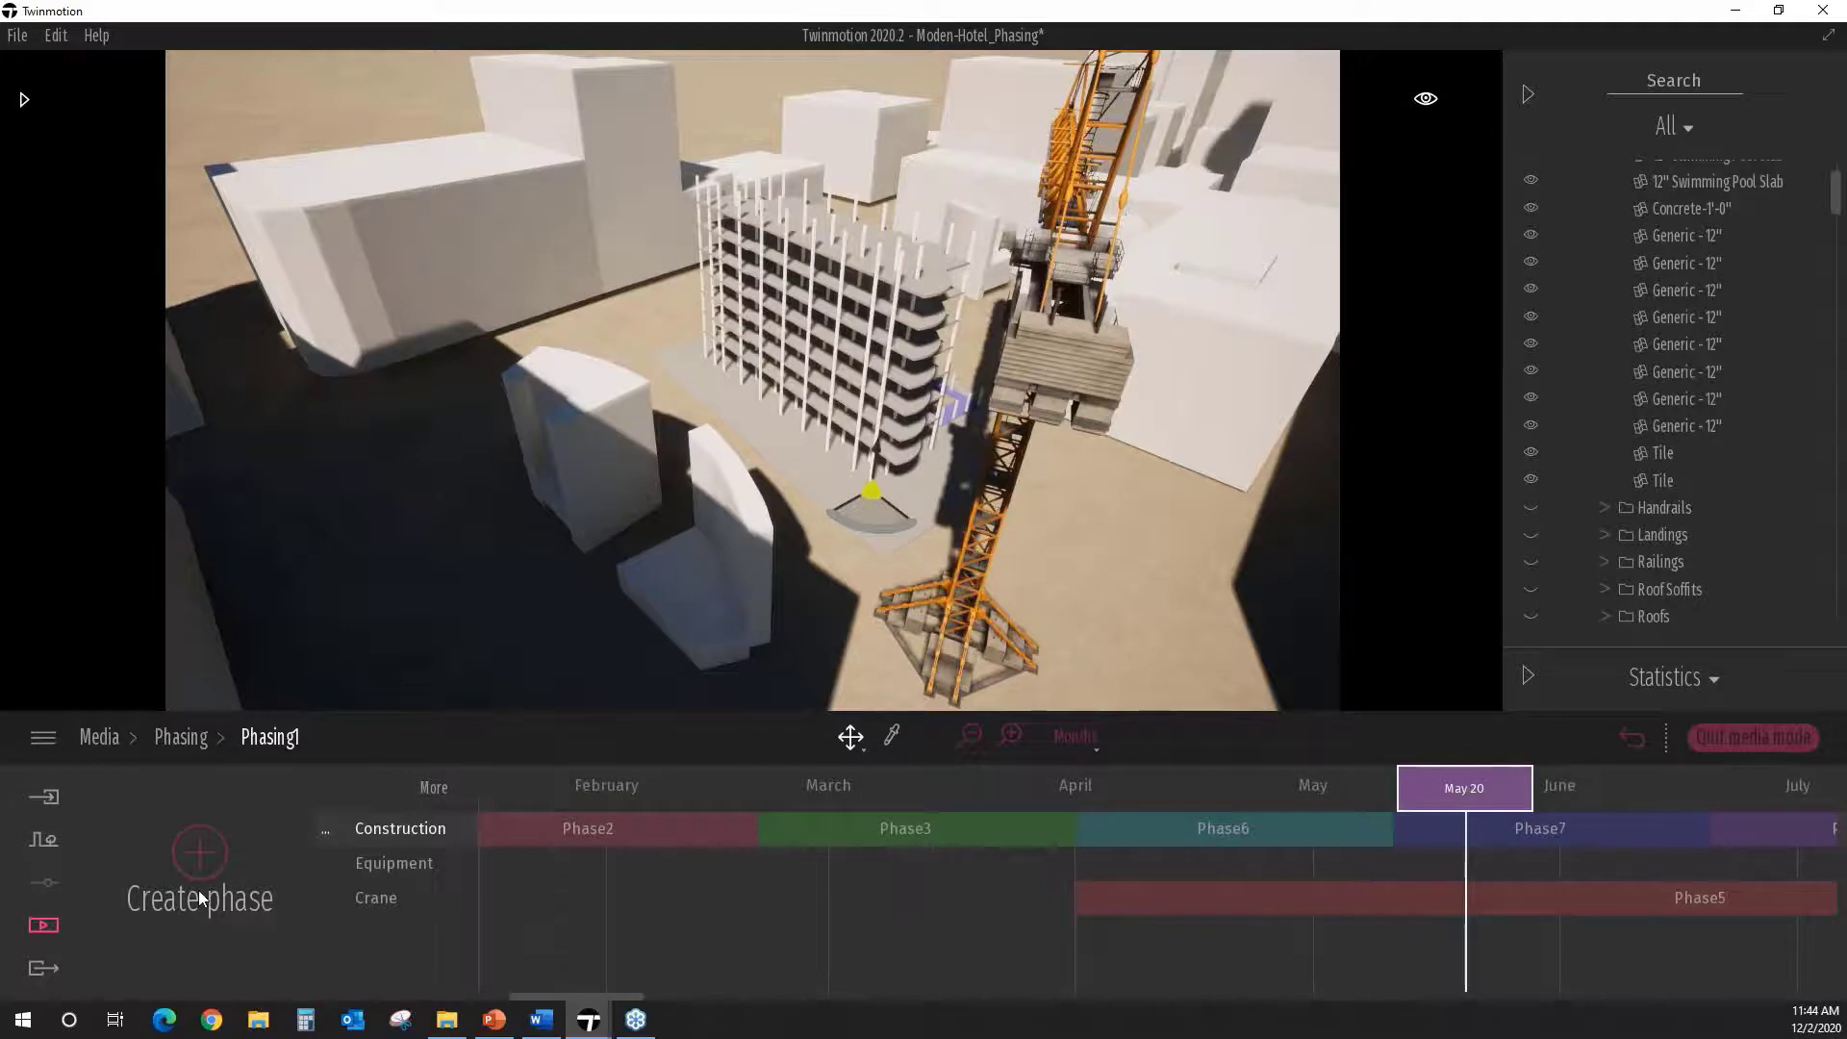
Step: Open Video3's settings from the video list and set its phasing to Phasing1
left_click(42, 926)
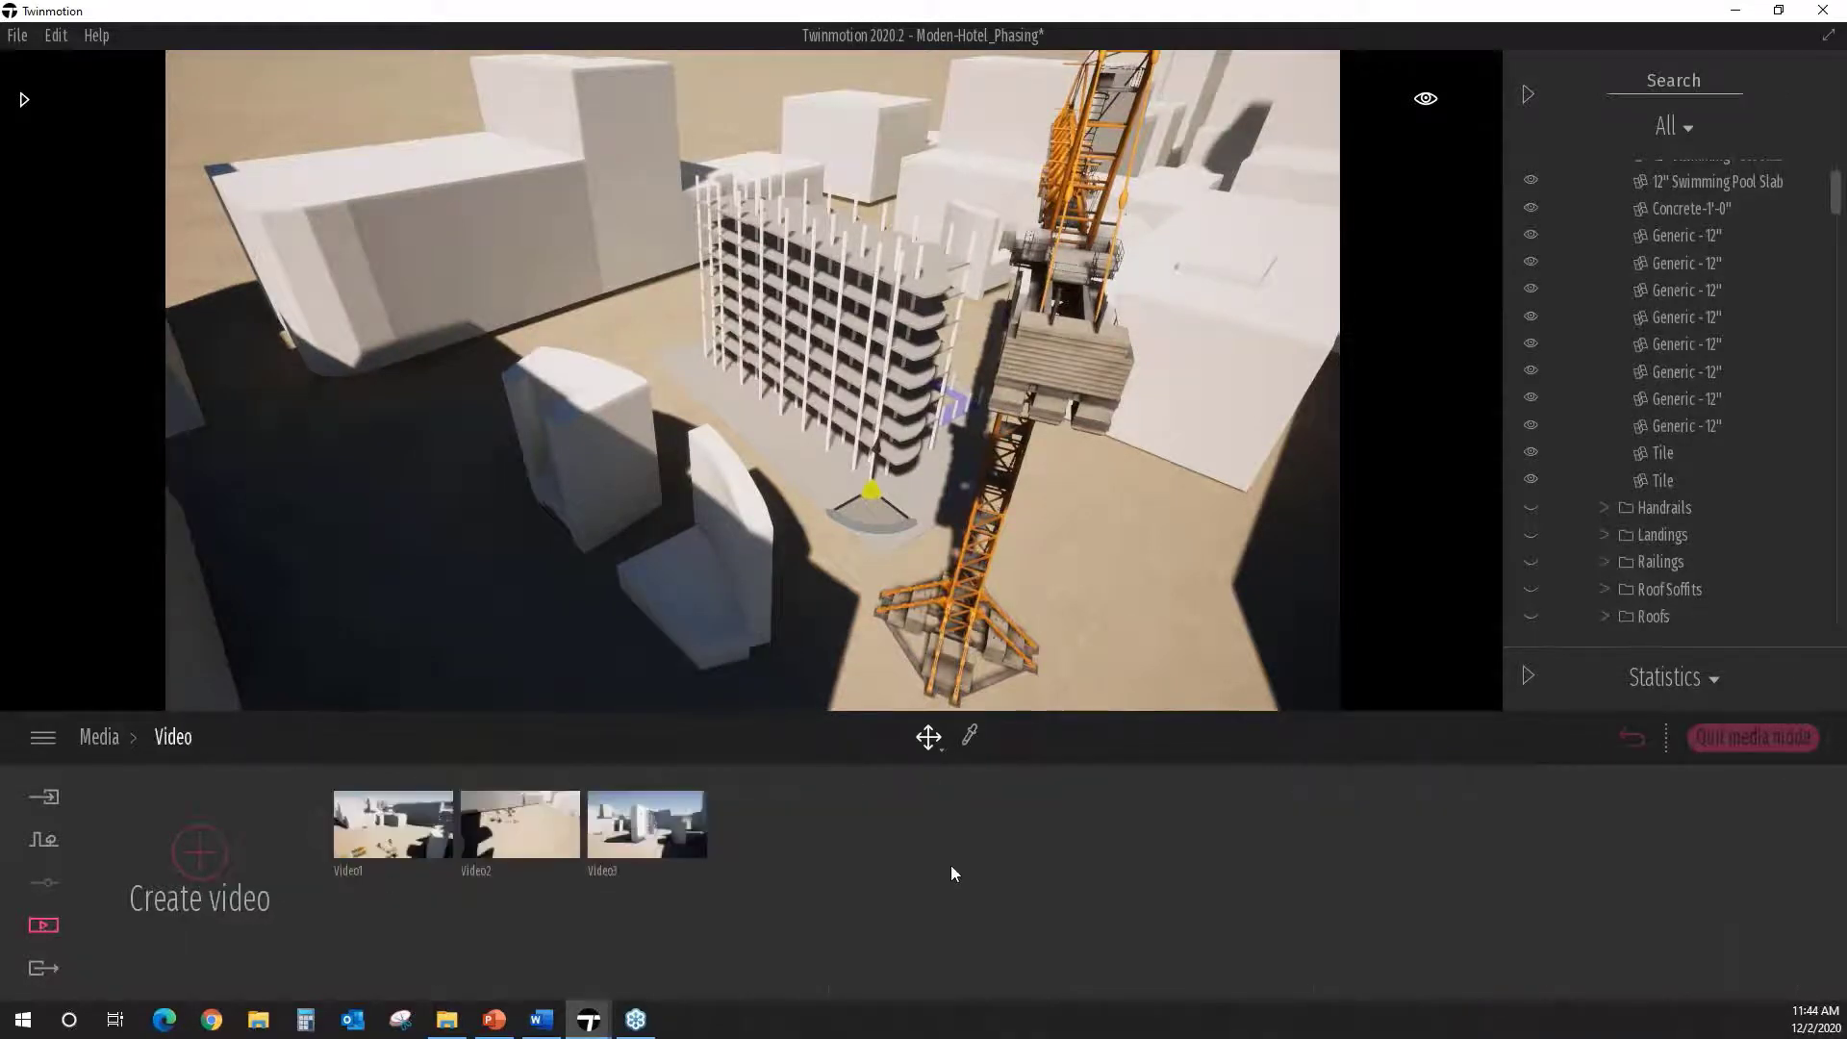
left_click(644, 864)
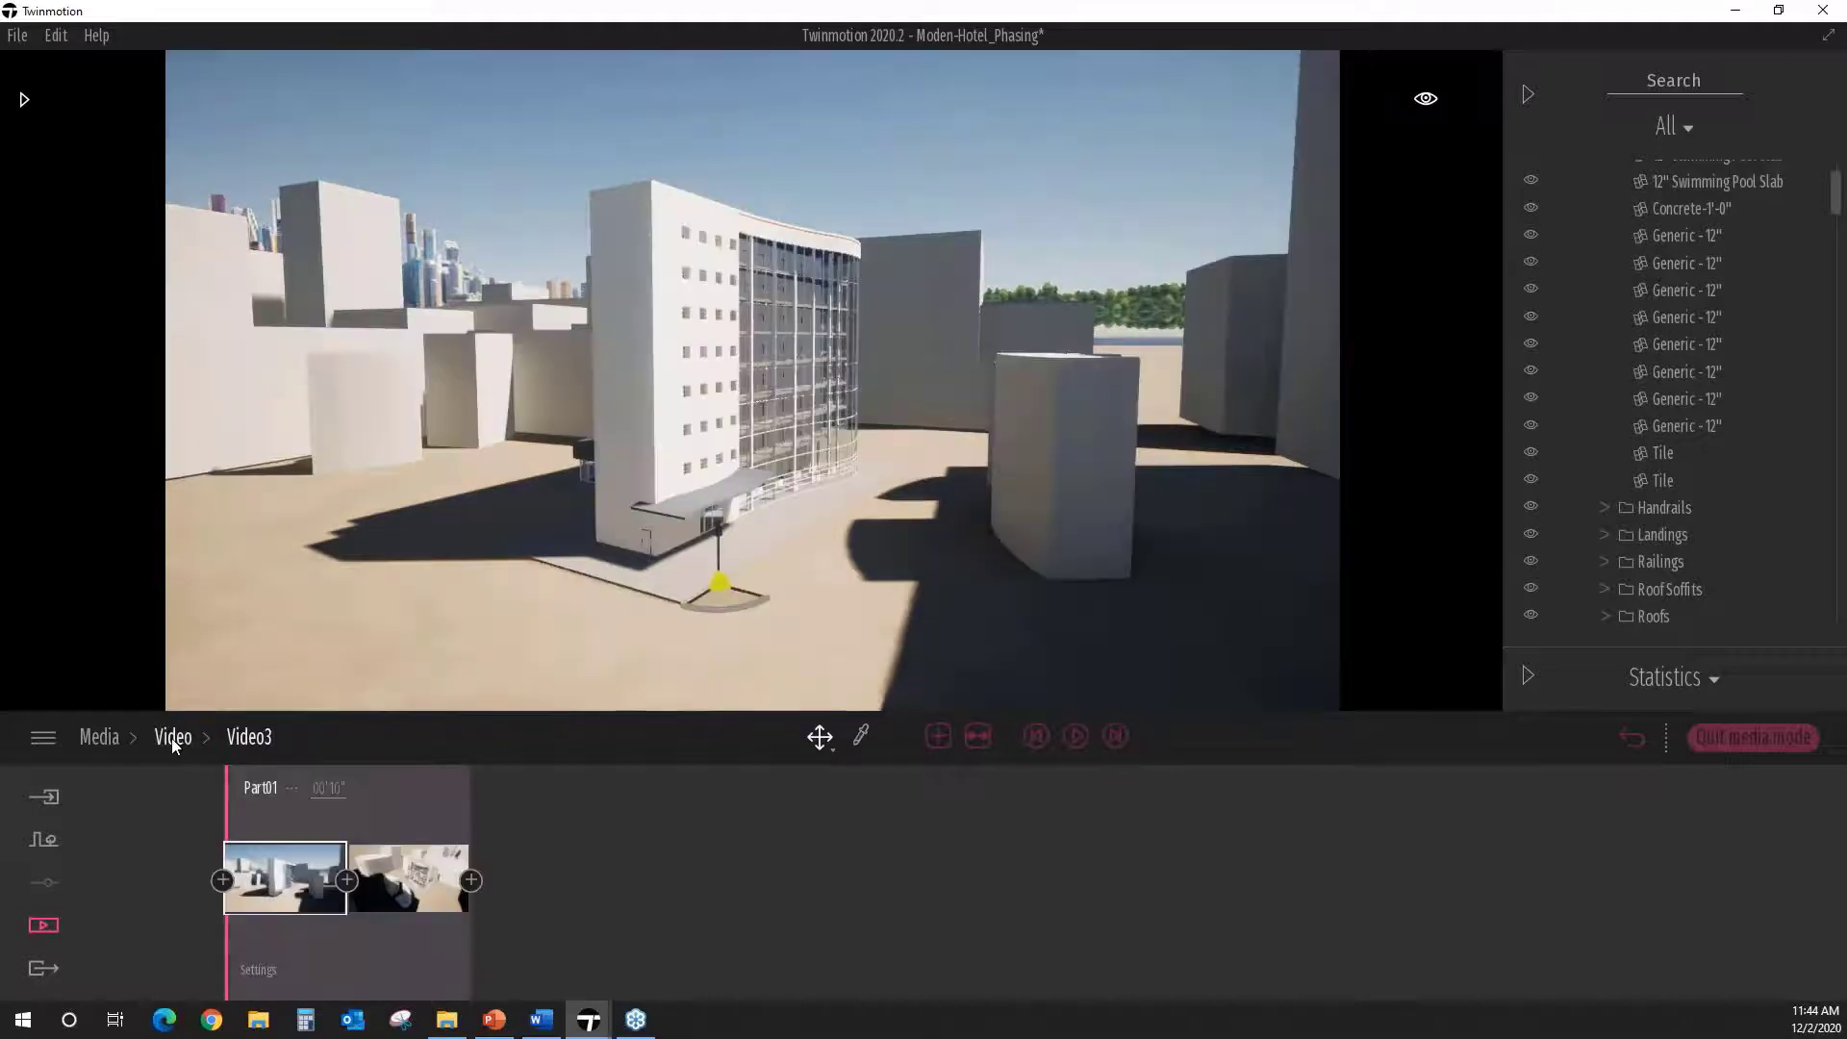
left_click(174, 739)
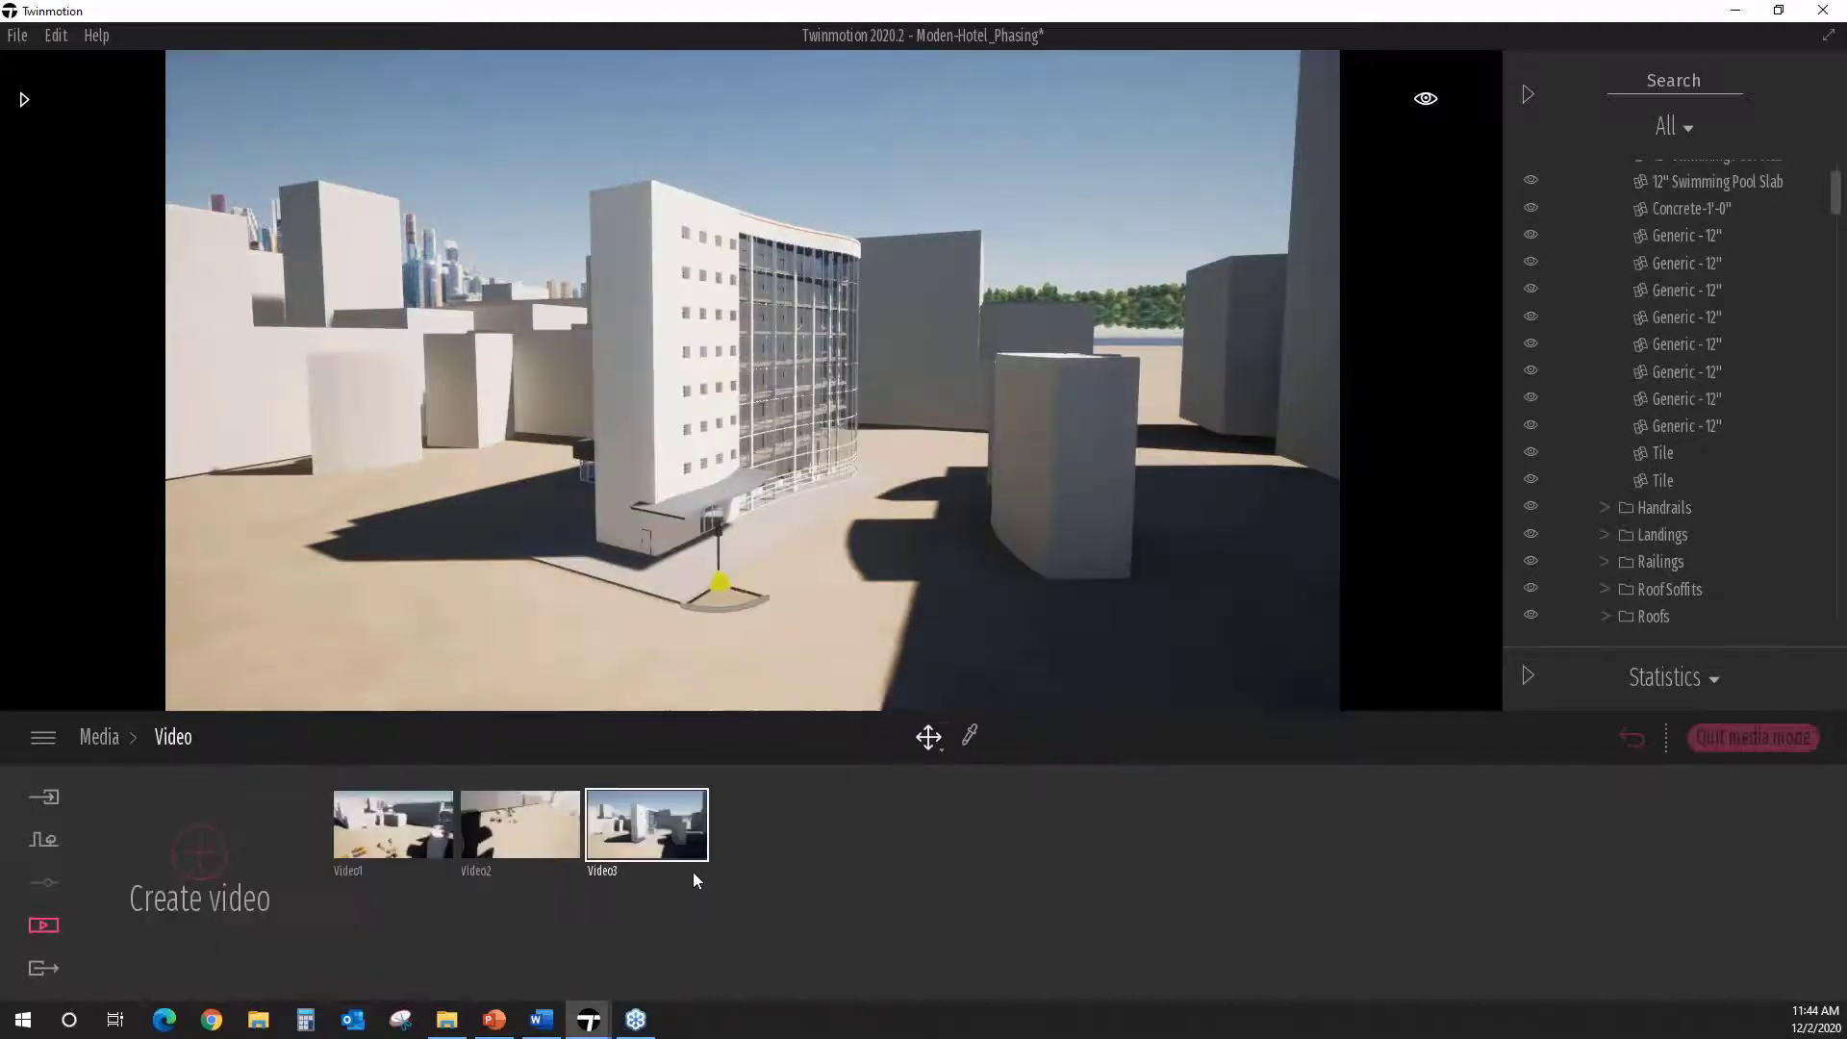
left_click(694, 873)
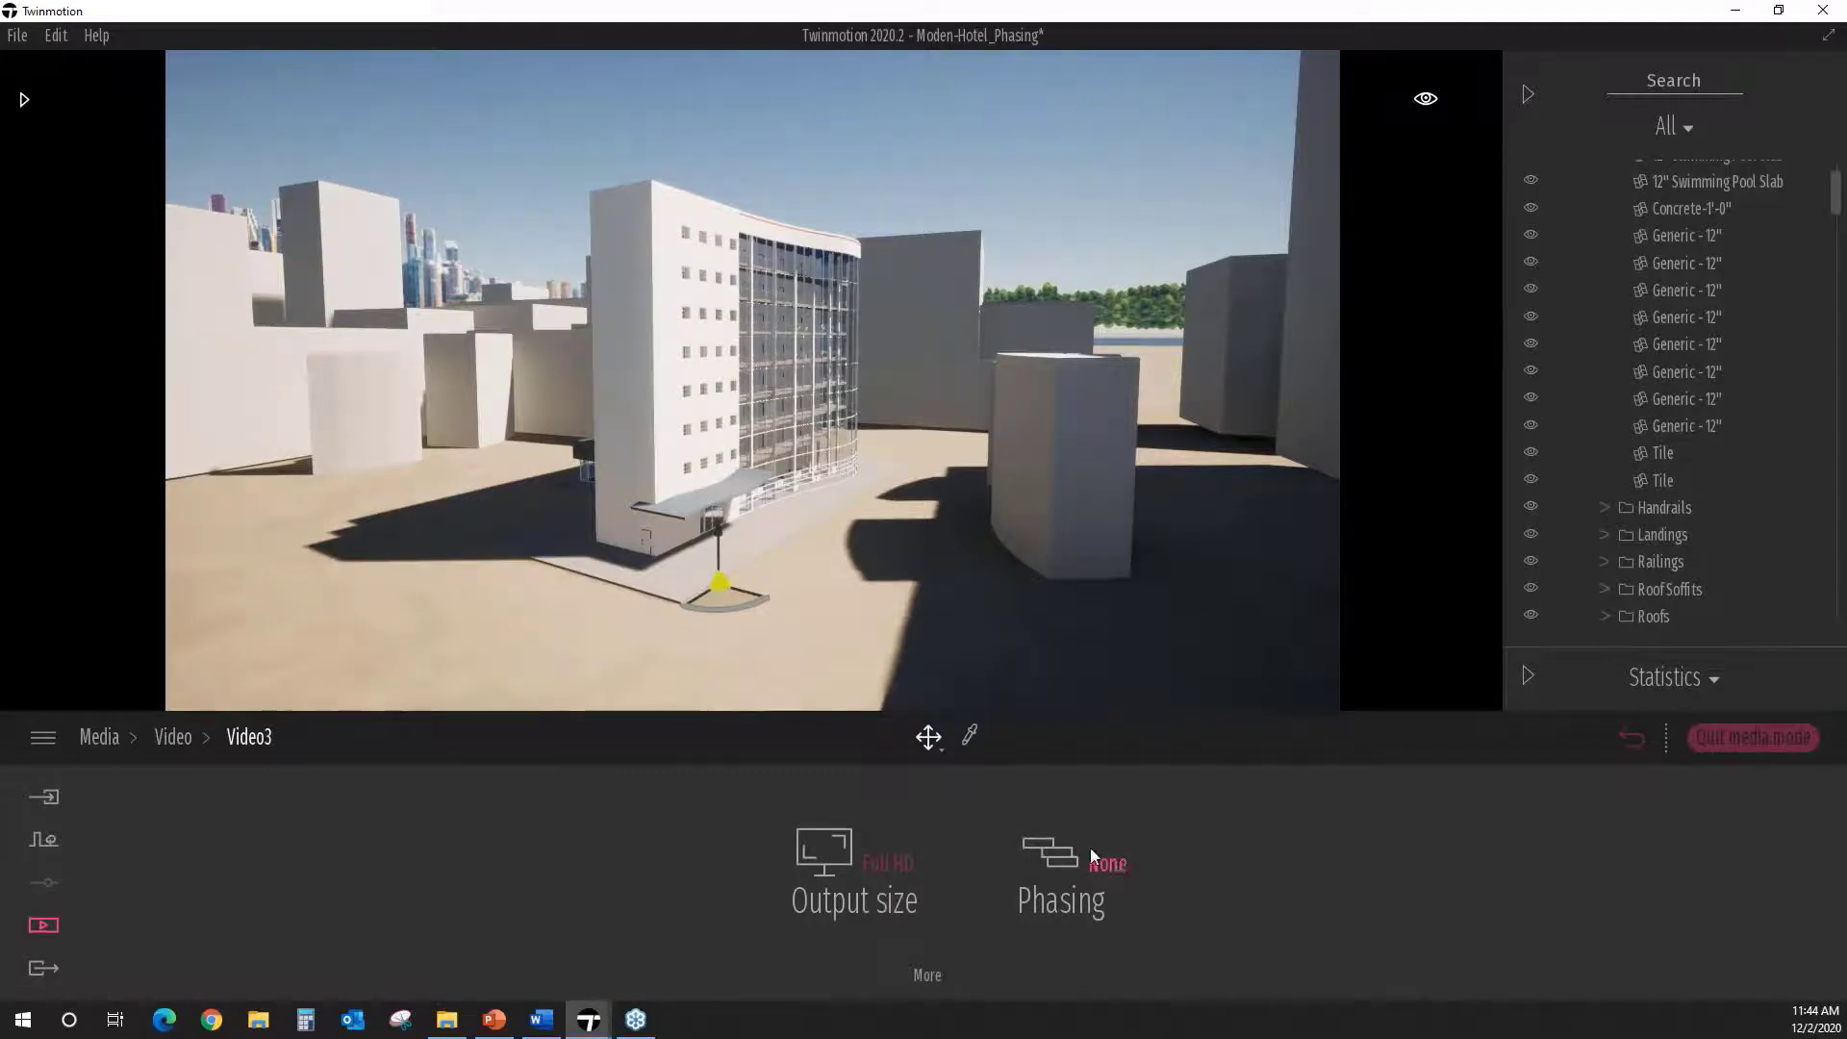
left_click(1119, 864)
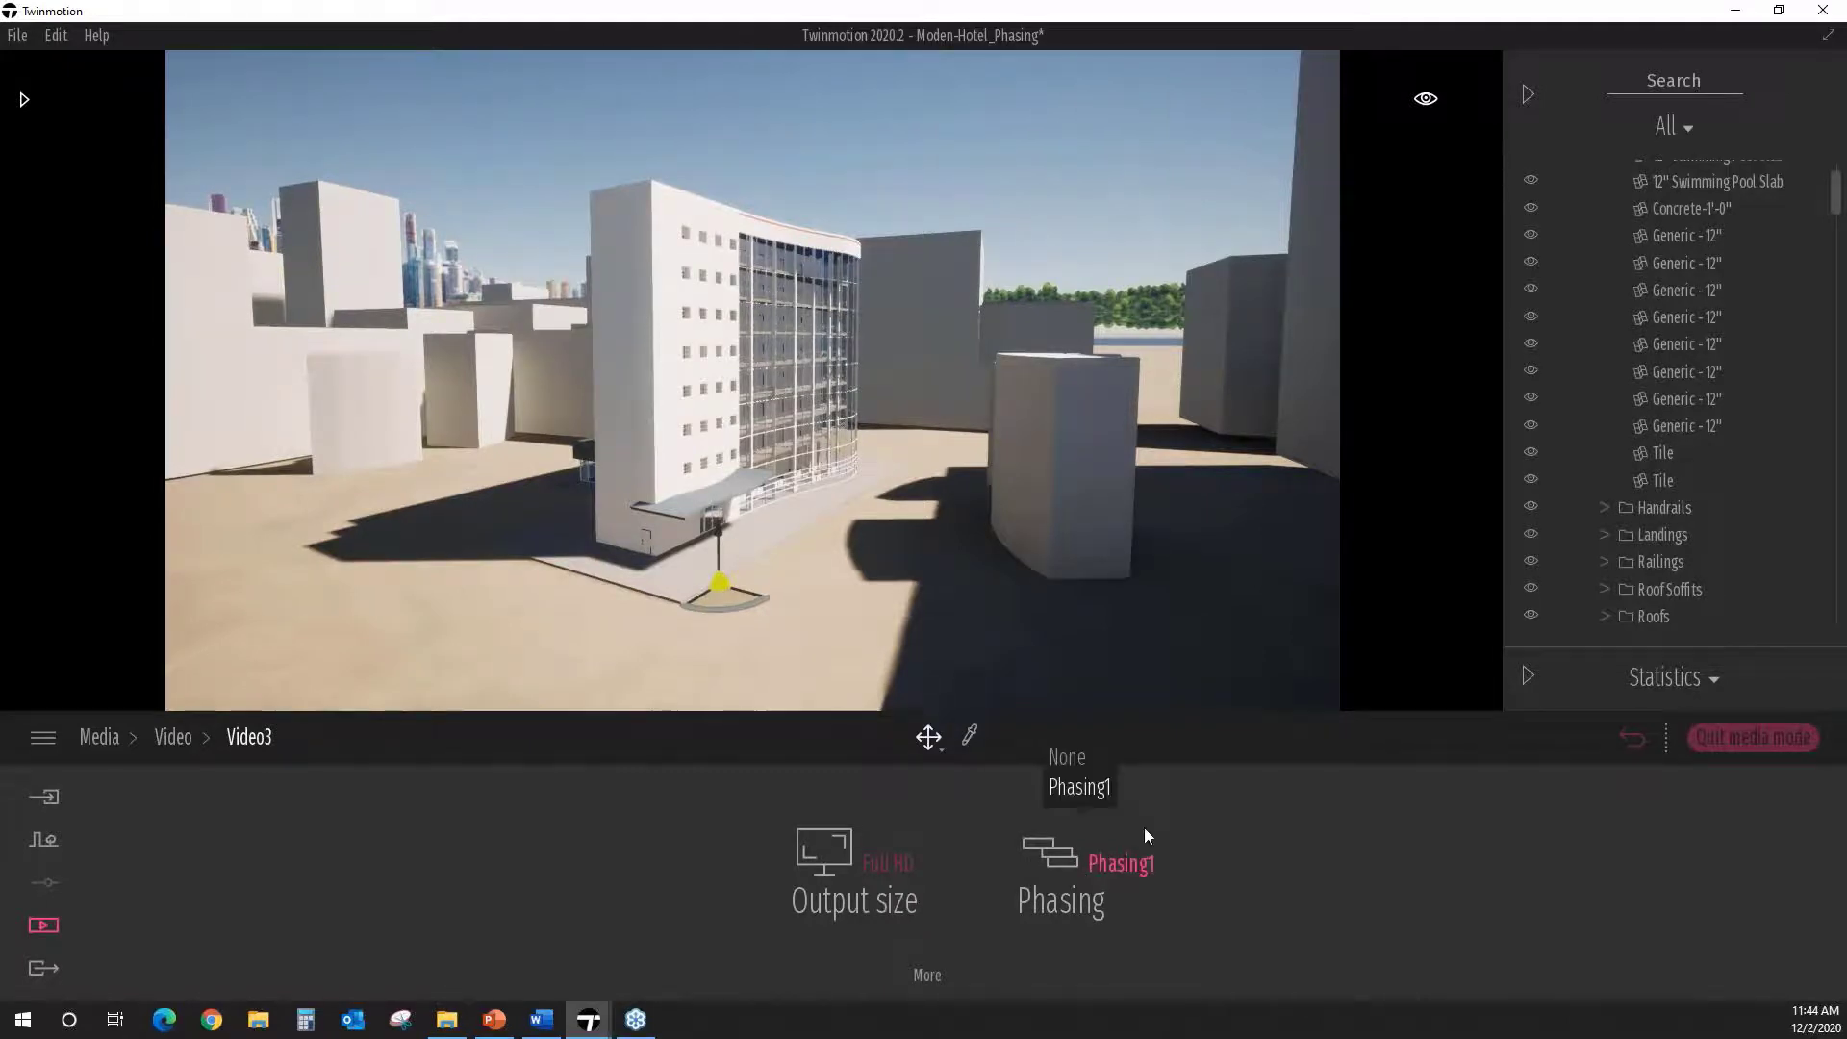
Step: Open Video3 from the video list and play the clip through to its end to review the construction phasing
left_click(175, 740)
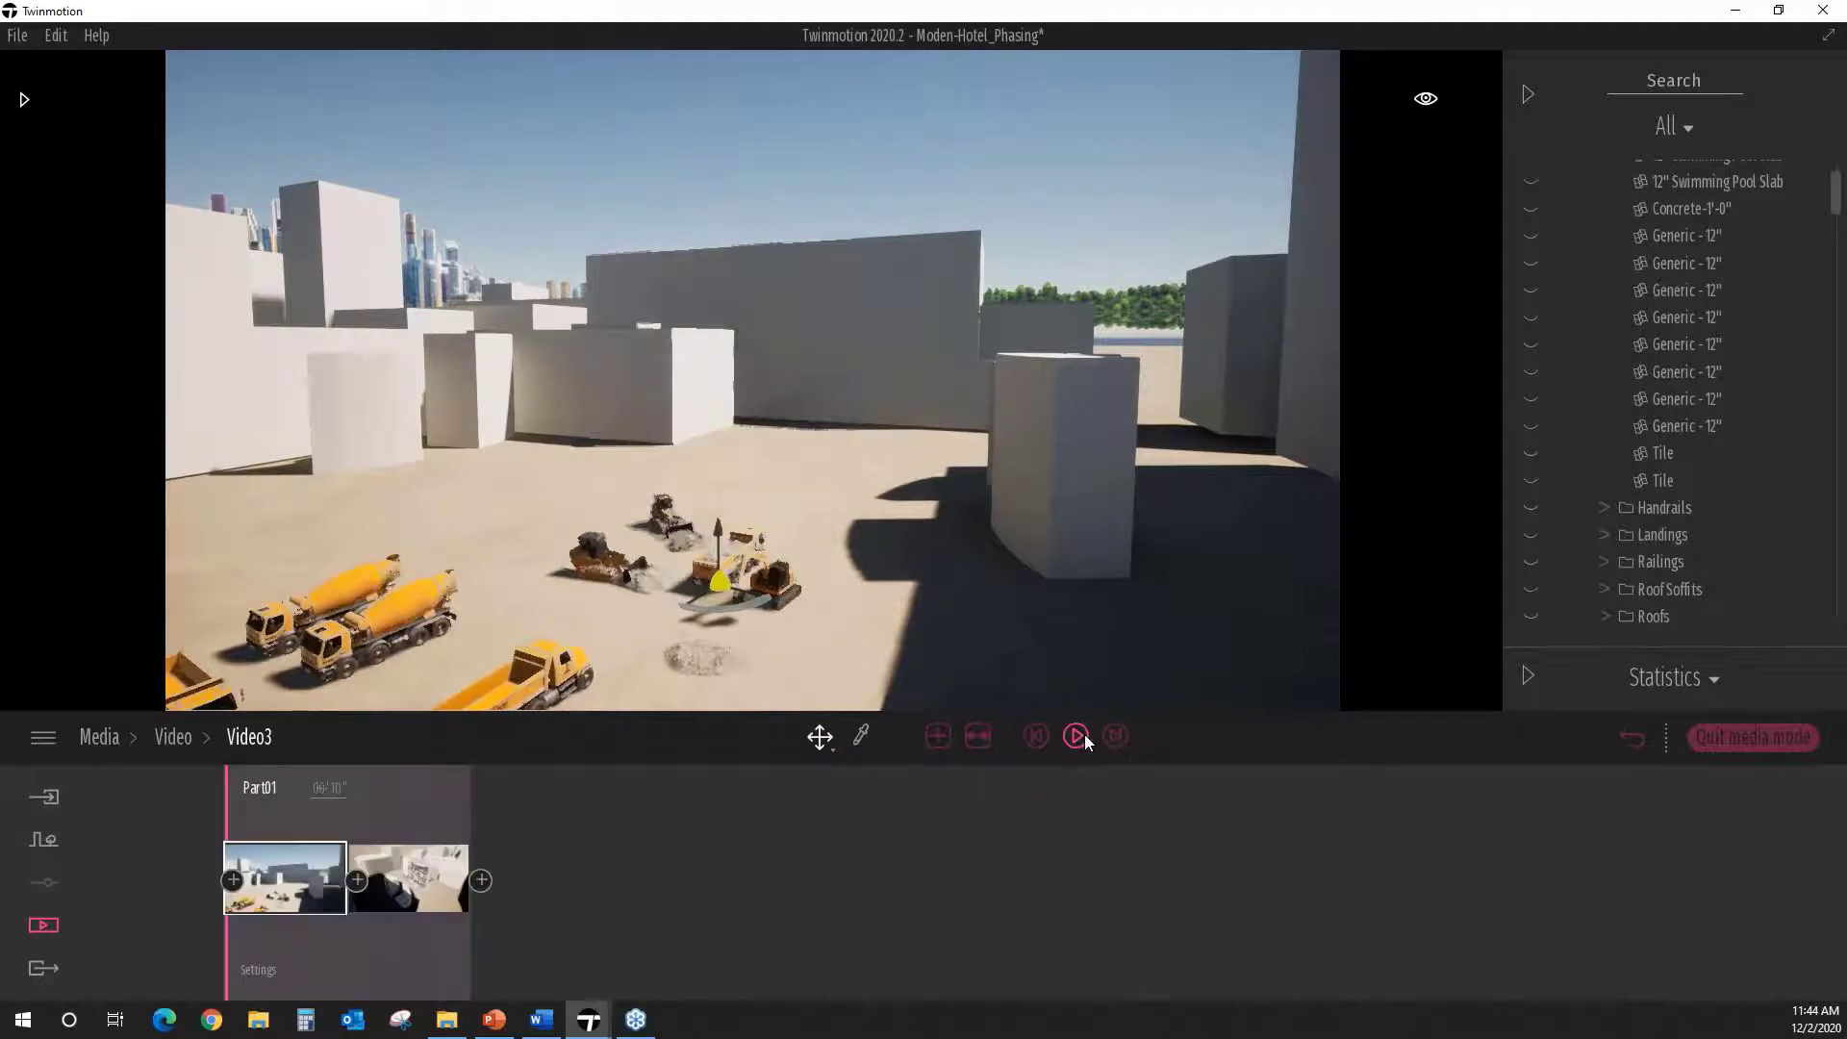
left_click(1084, 735)
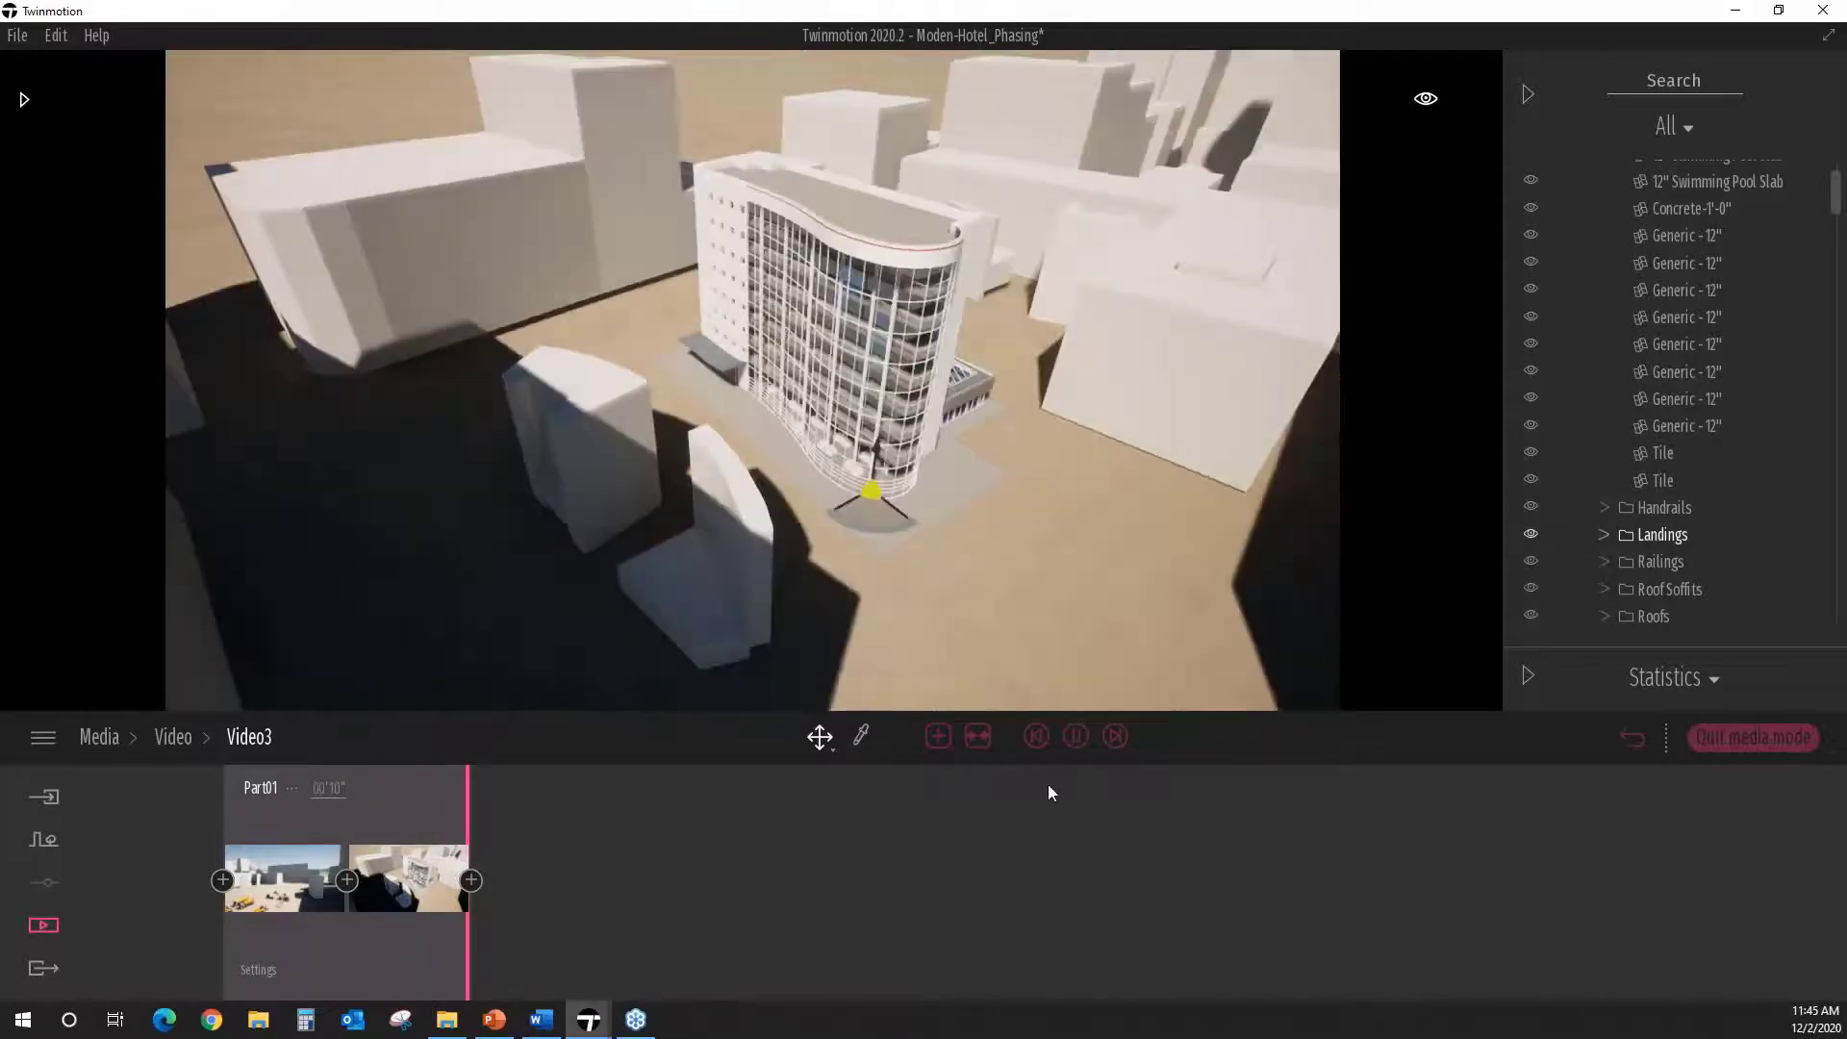
left_click(1075, 737)
Step: Close the Moden-Hotel_Phasing project without saving, and close the Community Center project
left_click(1823, 9)
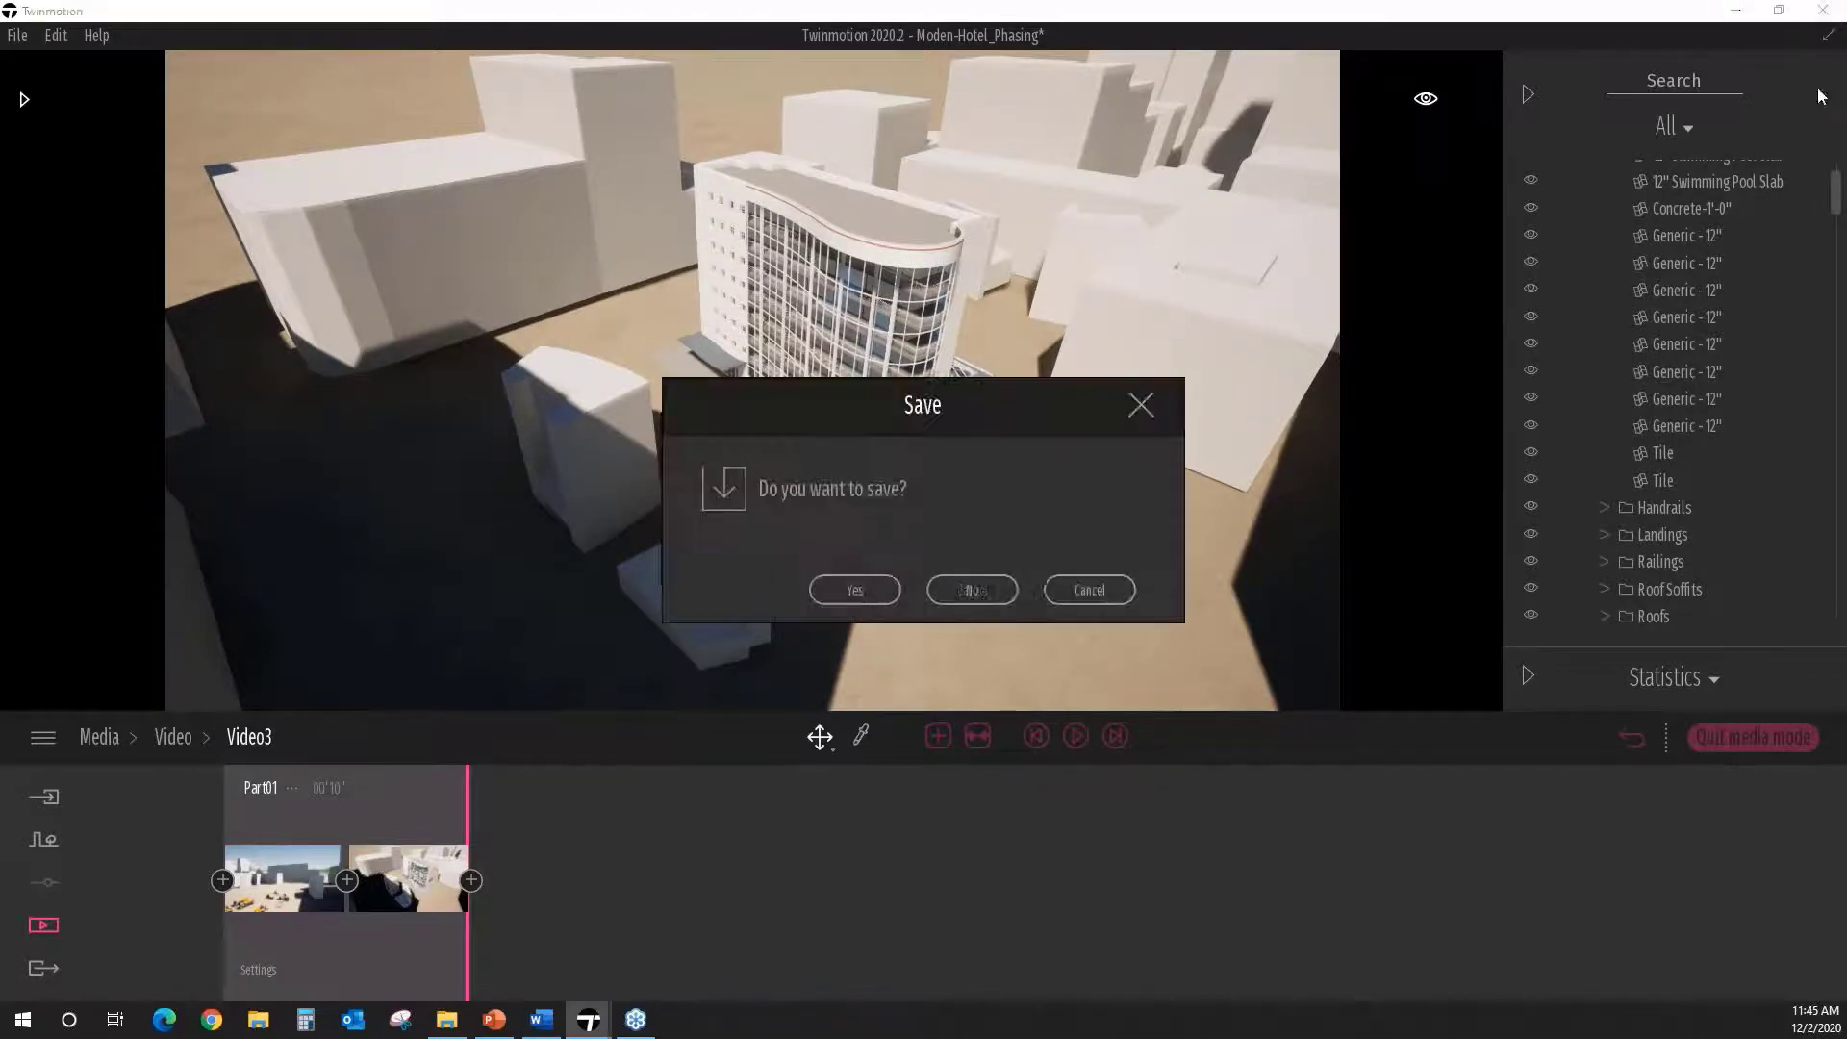
left_click(996, 589)
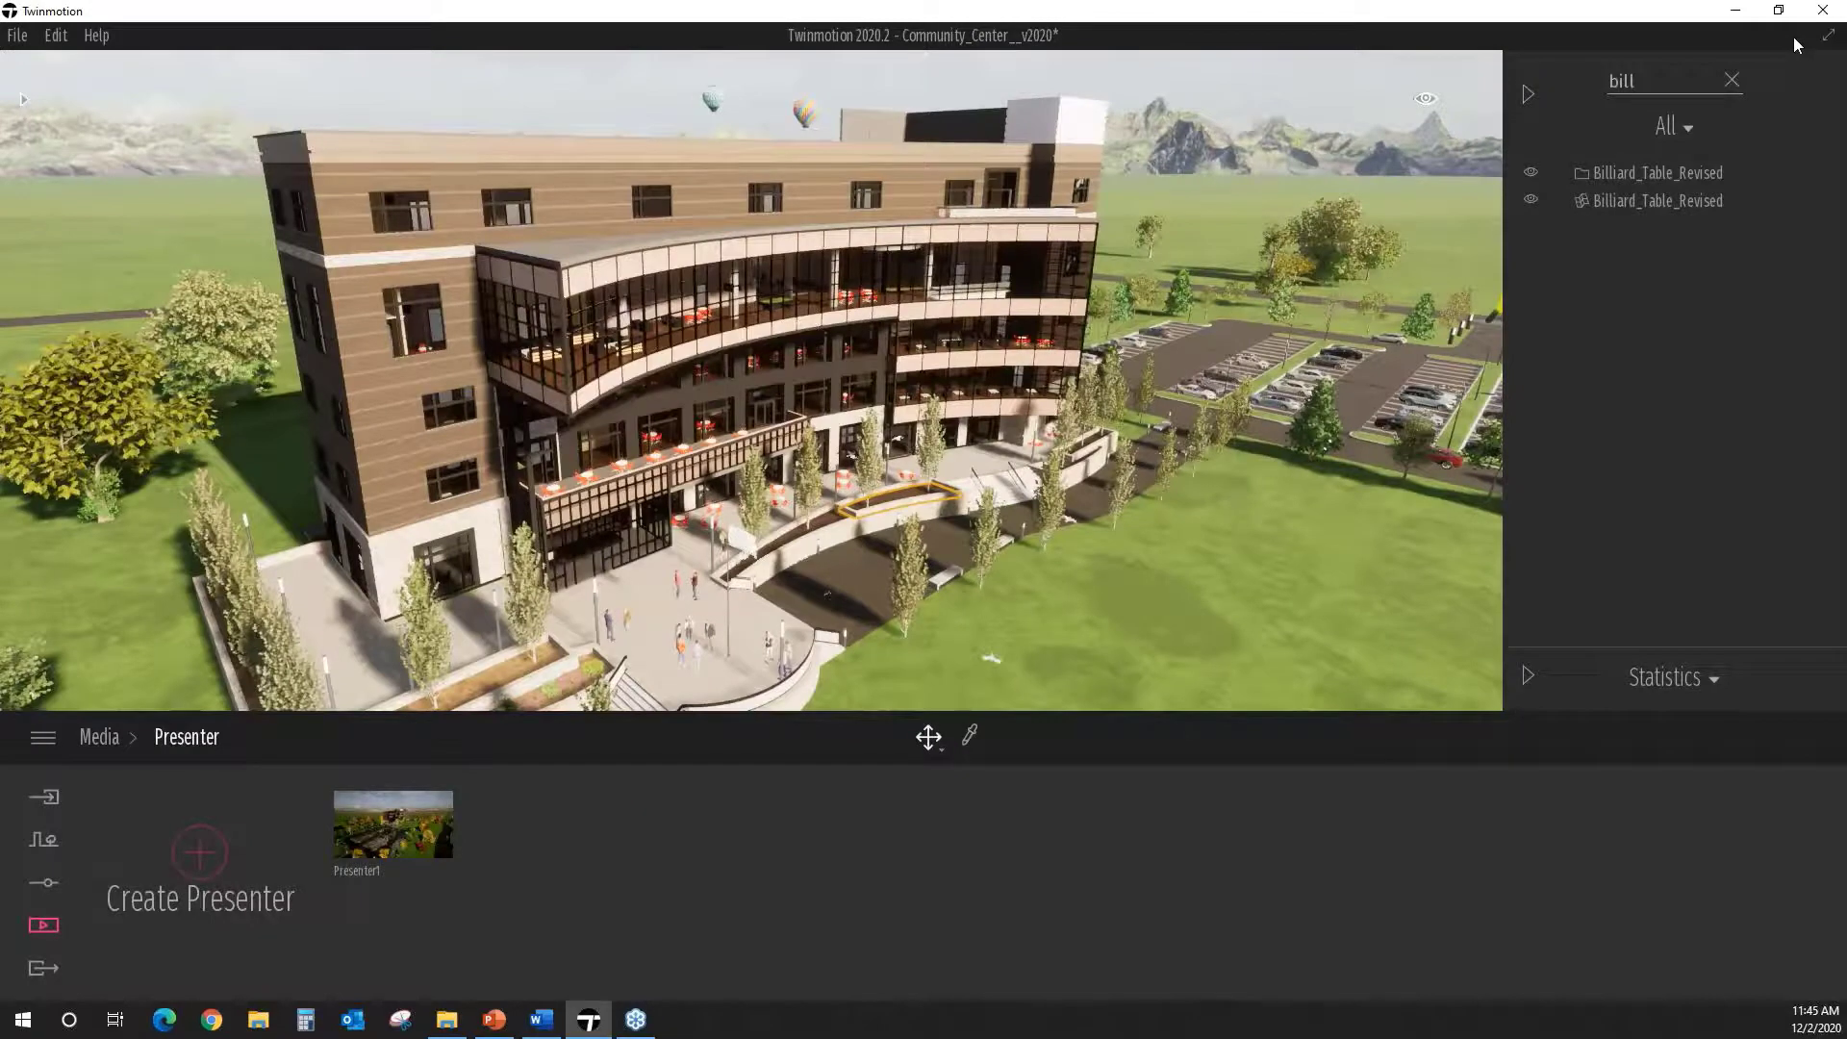
left_click(1822, 11)
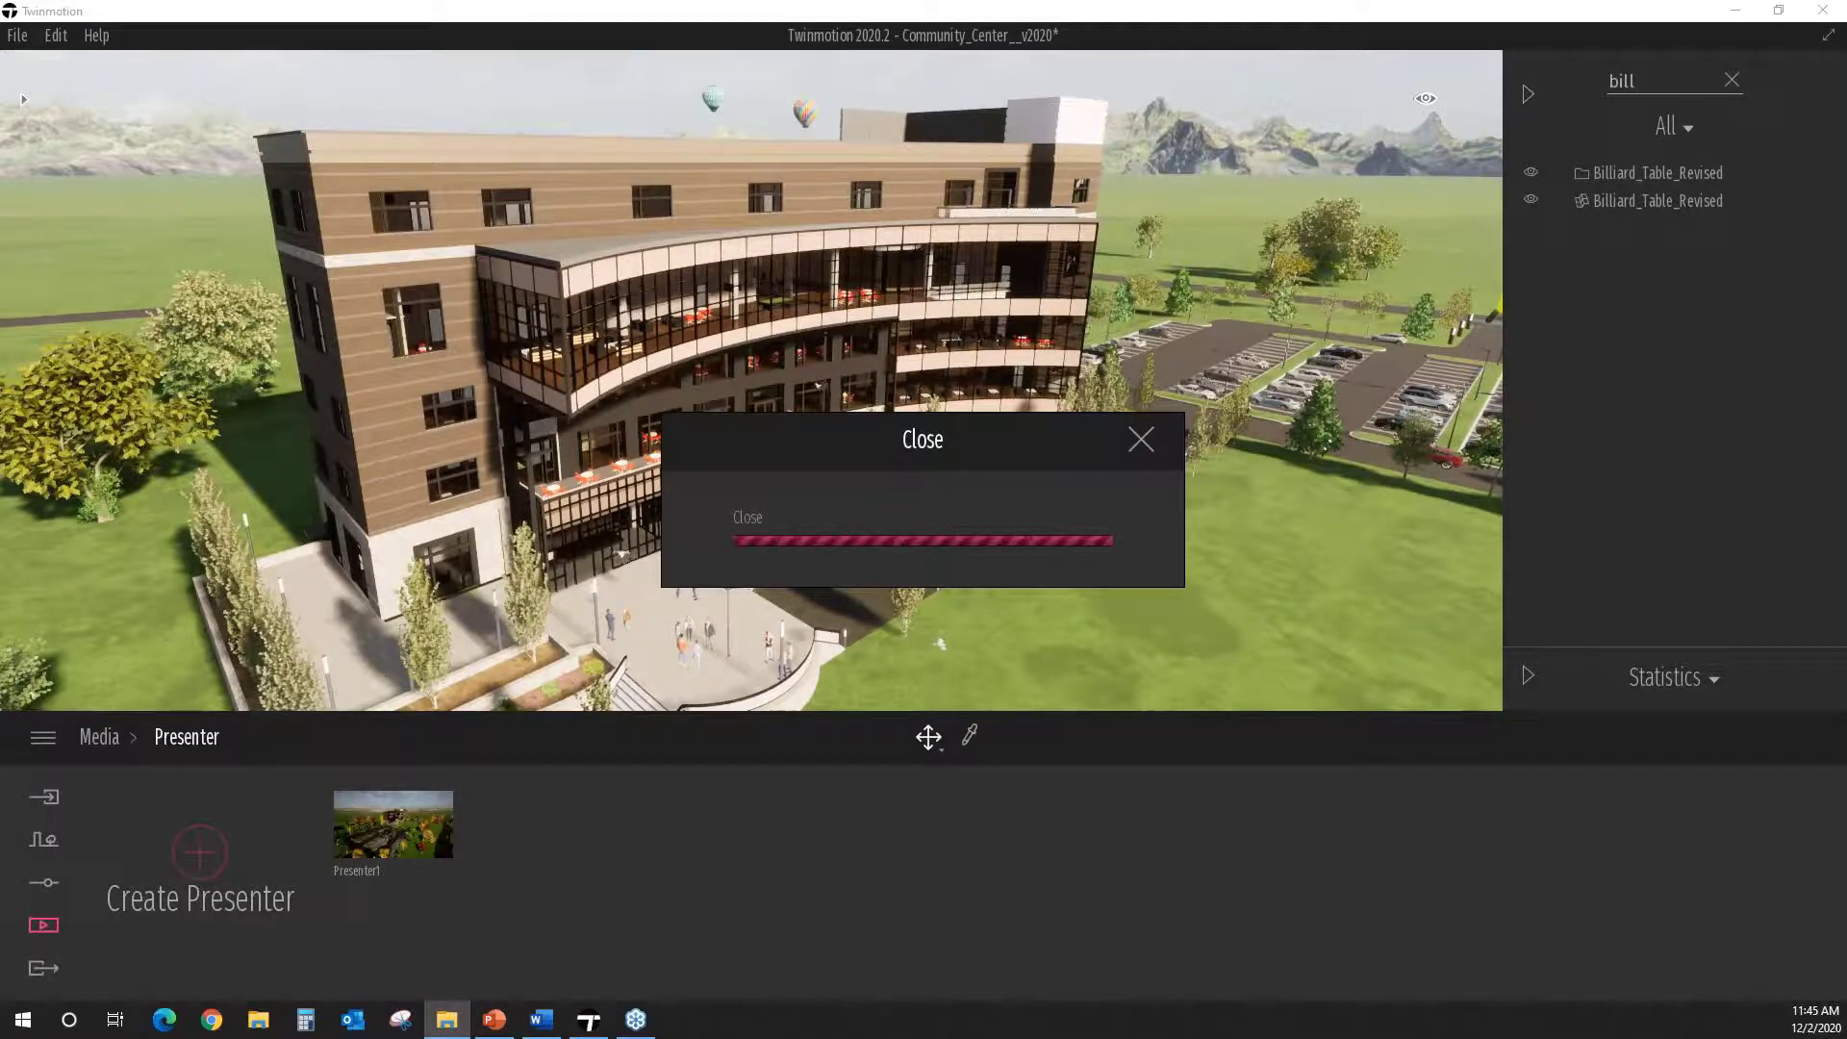
Step: Bring the Webinar - Media and Presentation folder into view in File Explorer and open its Presenter subfolder
left_click_drag(1846, 337, 802, 186)
left_click_drag(1021, 182, 1020, 177)
left_click(767, 337)
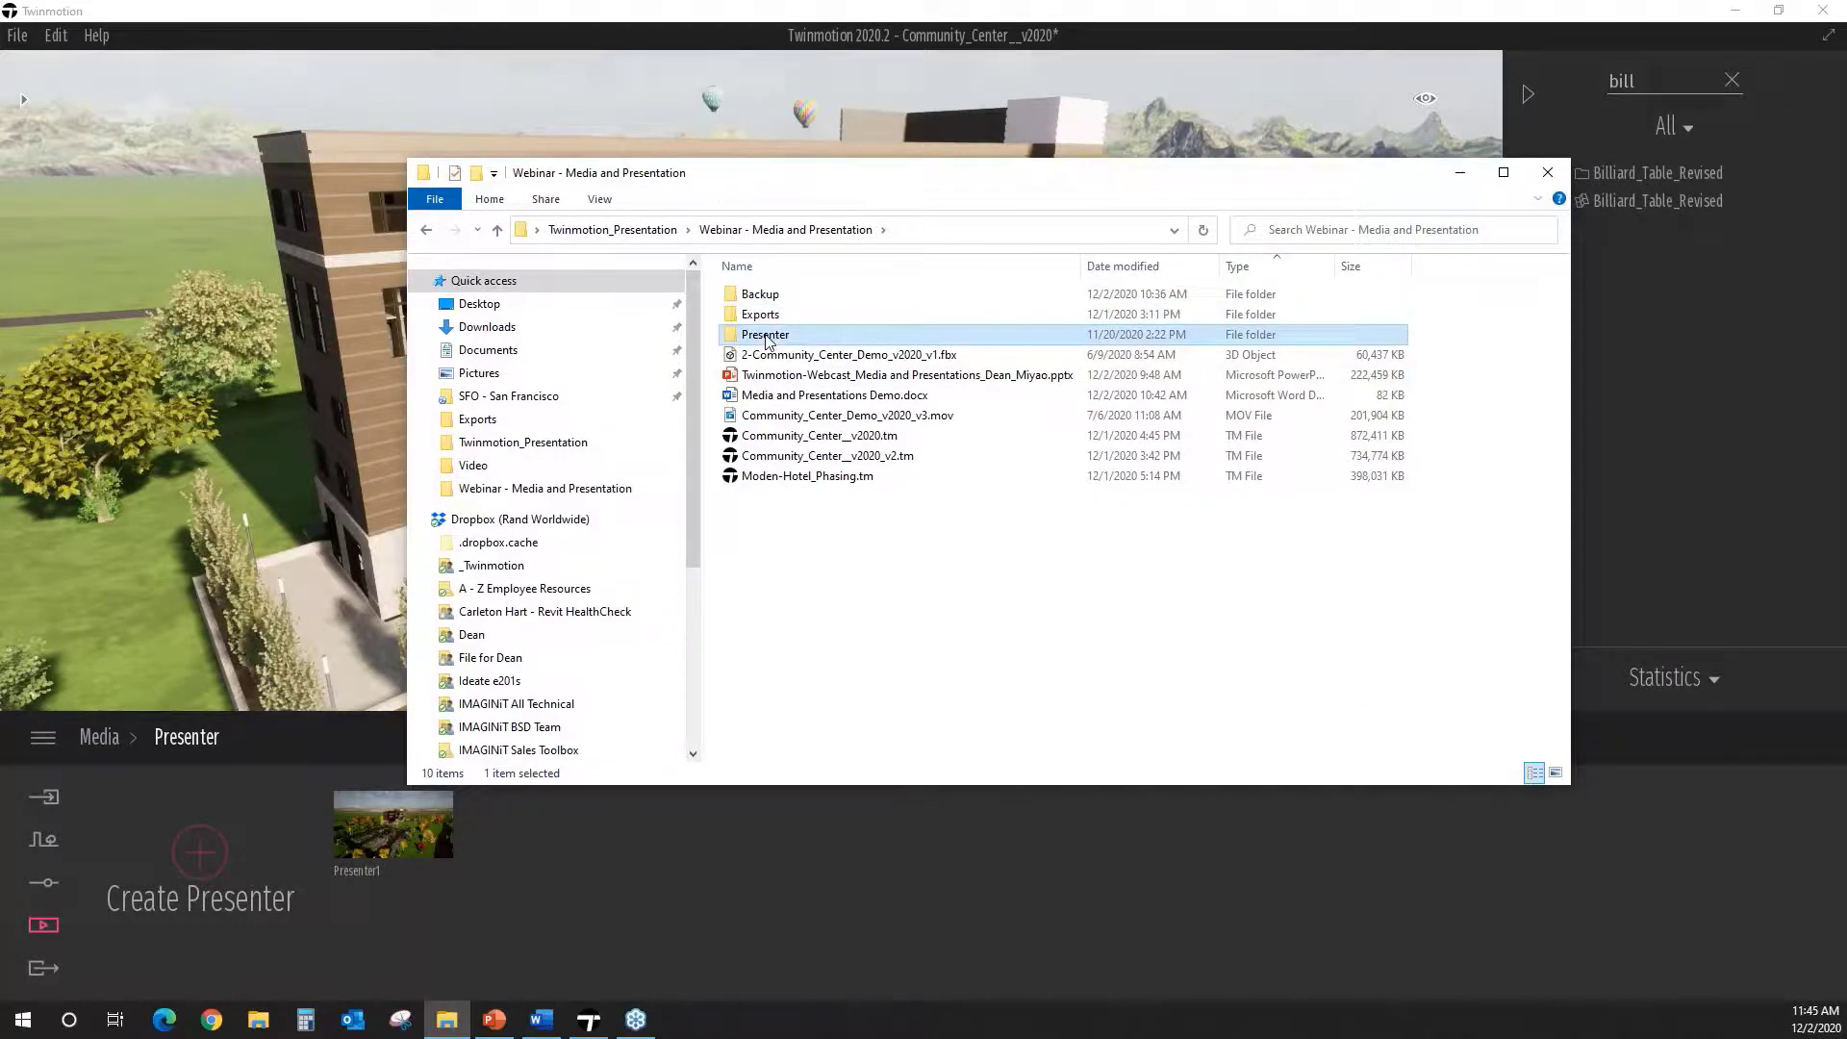
double_click(766, 336)
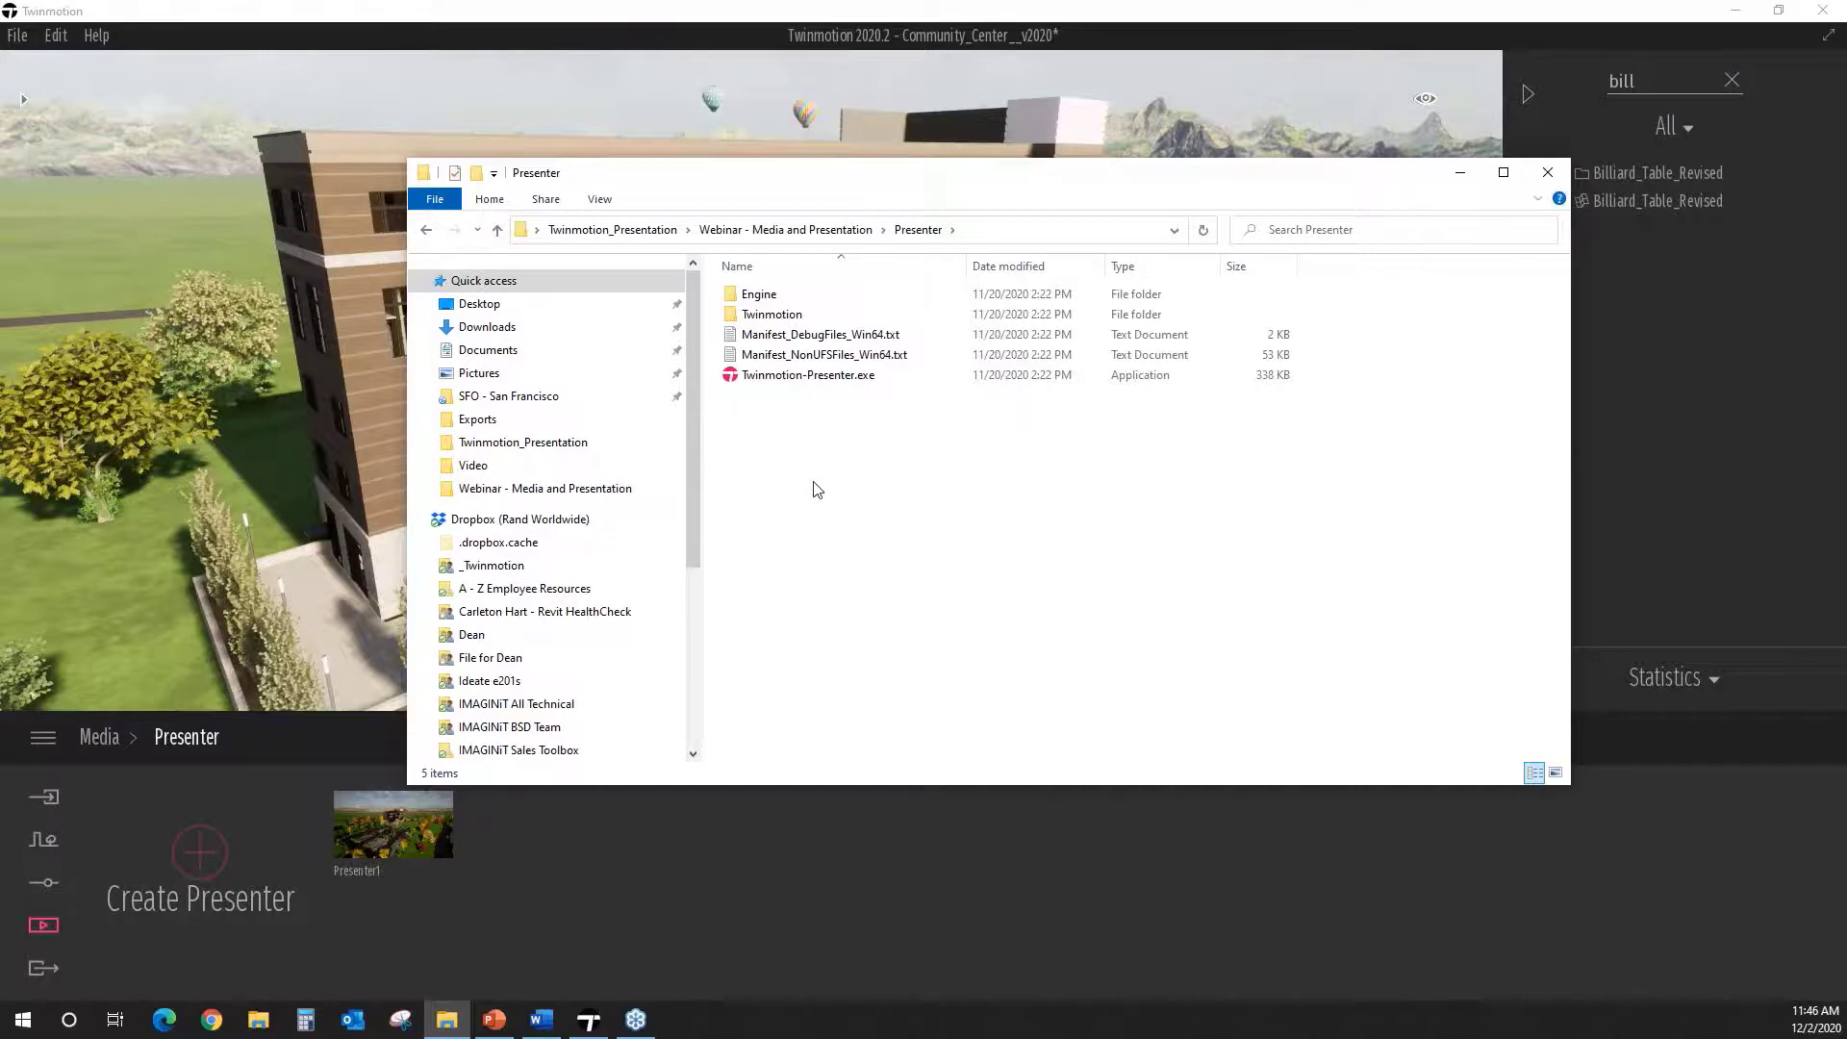
left_click_drag(1113, 192, 1846, 207)
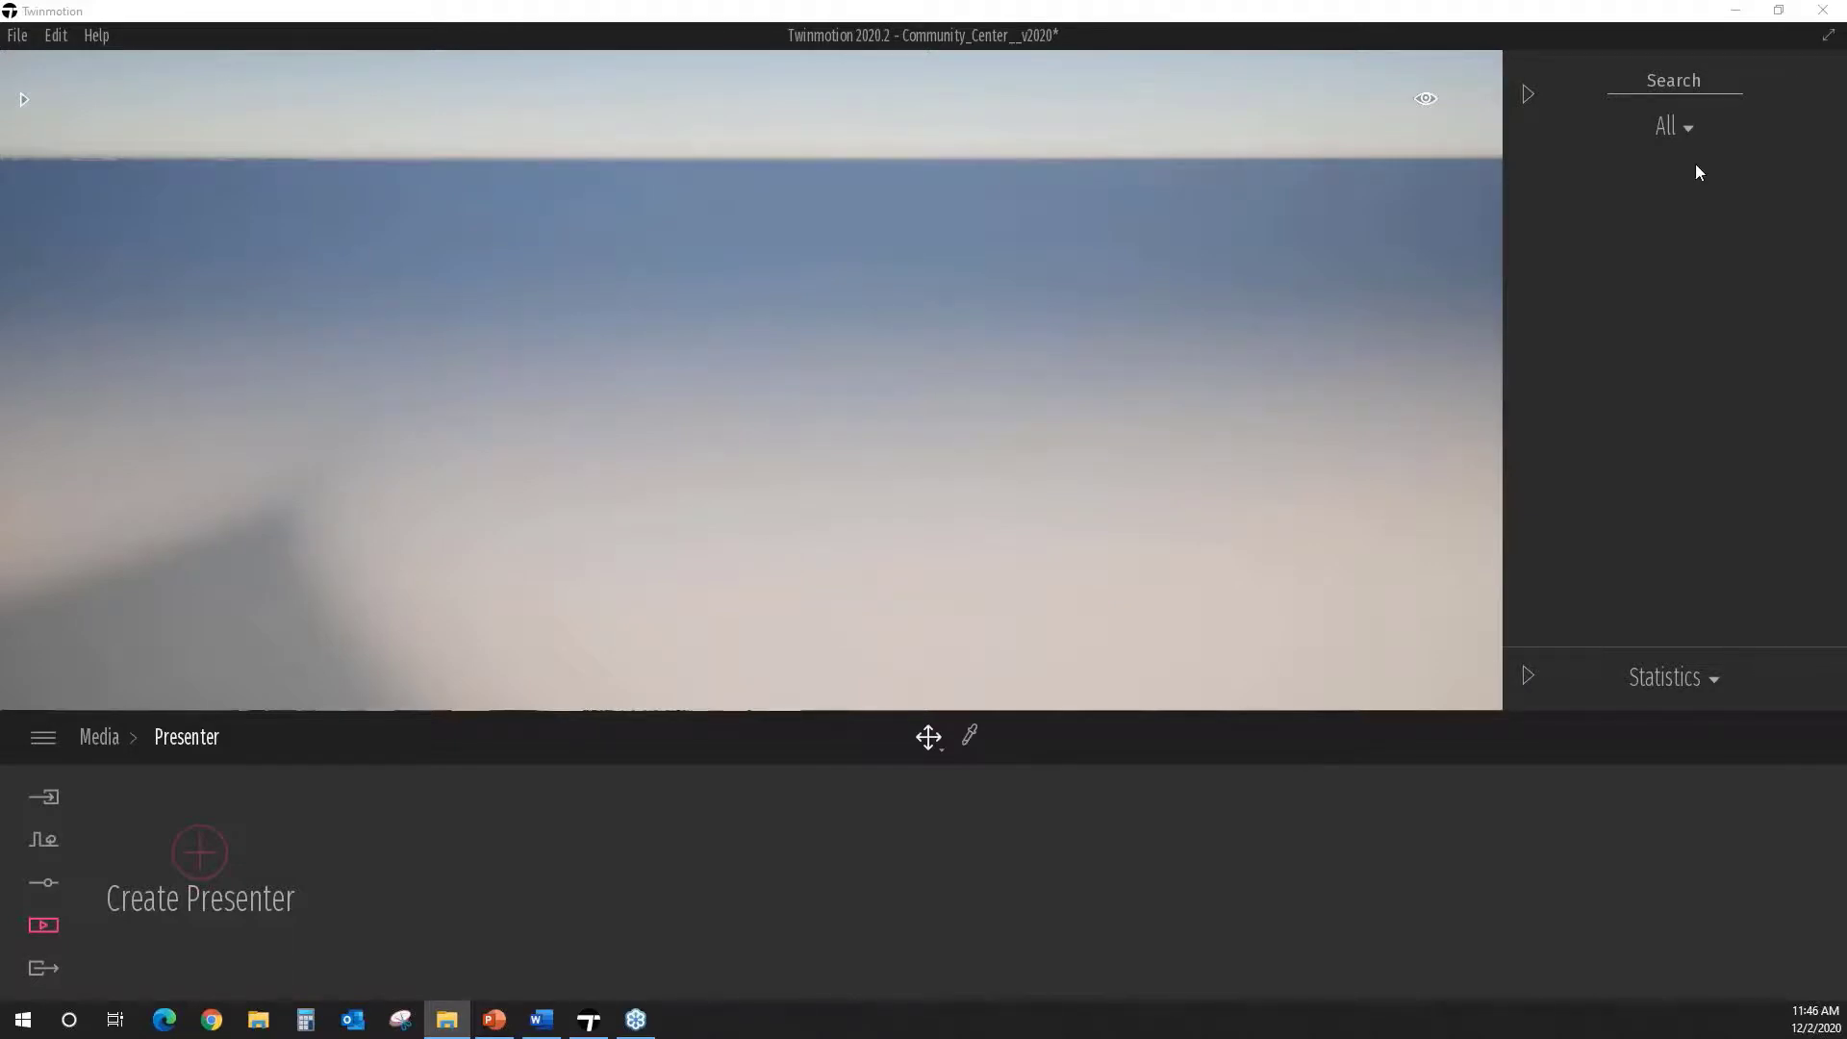
Step: Launch Twinmotion-Presenter.exe from the Presenter folder and dismiss the navigation information
left_click_drag(1846, 183, 834, 154)
left_click(752, 355)
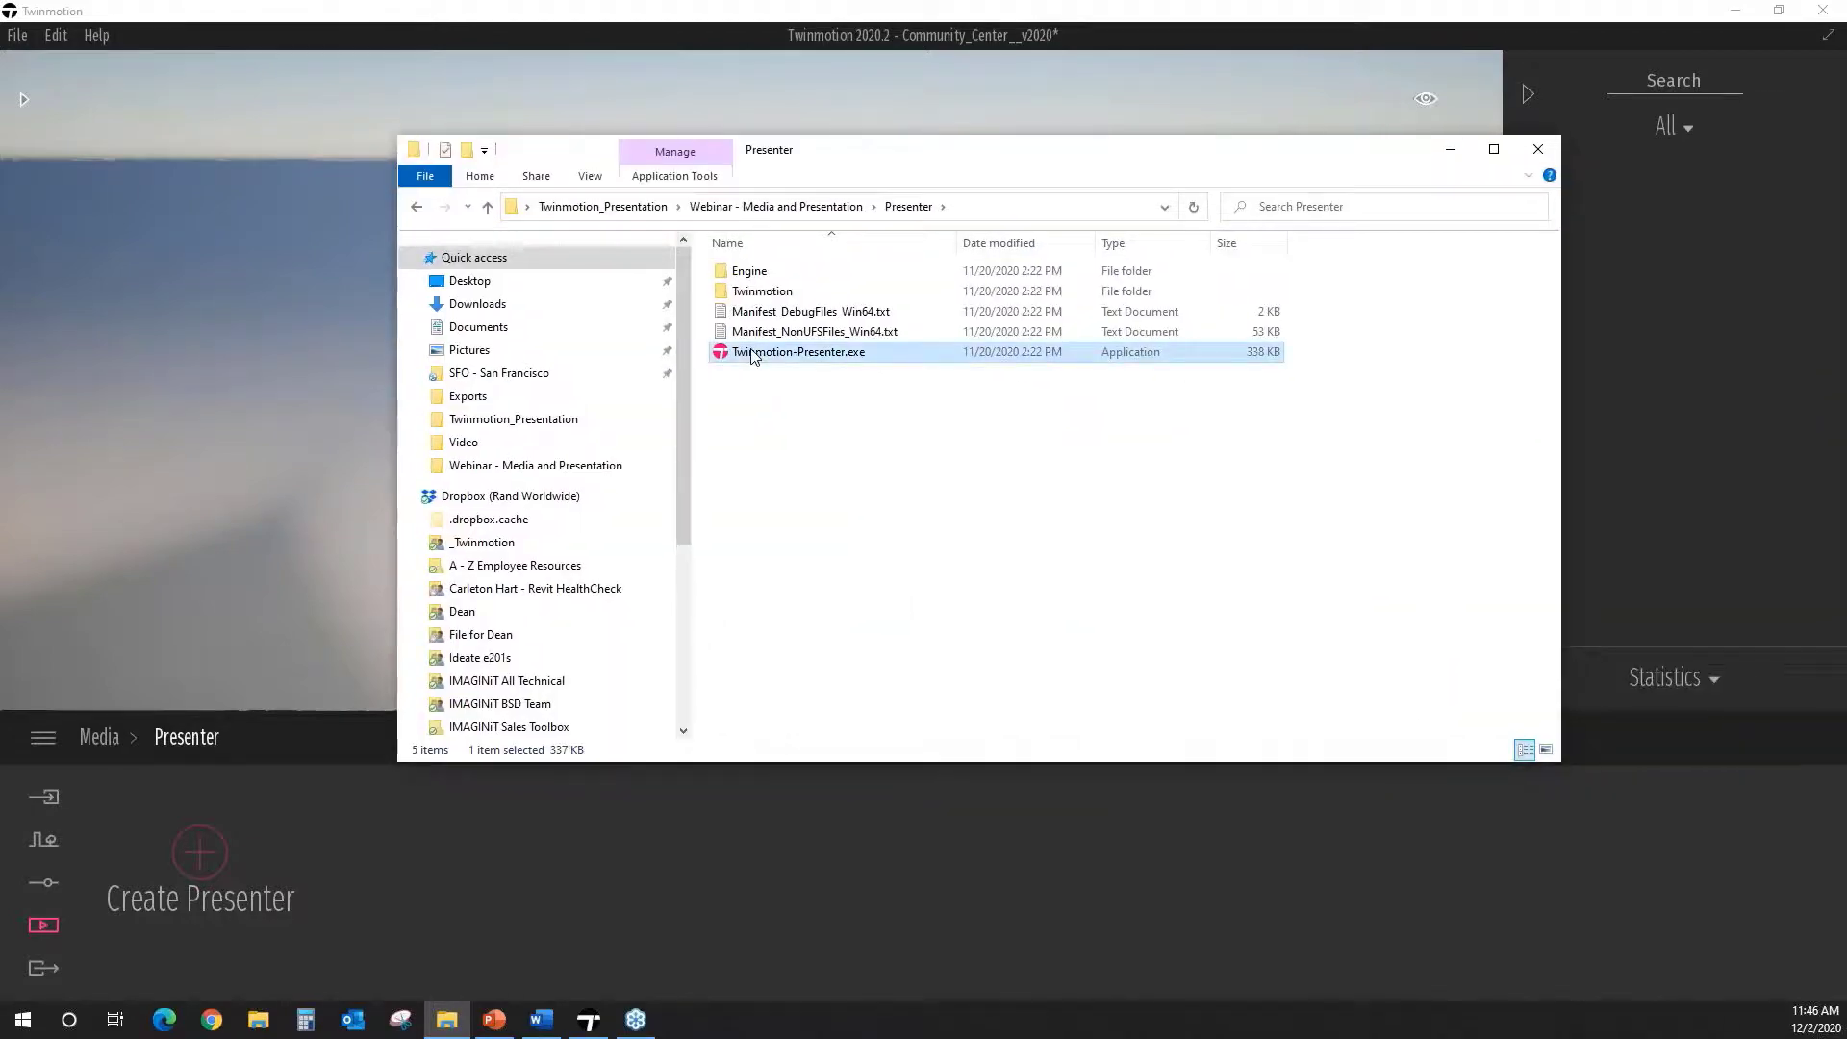
double_click(752, 353)
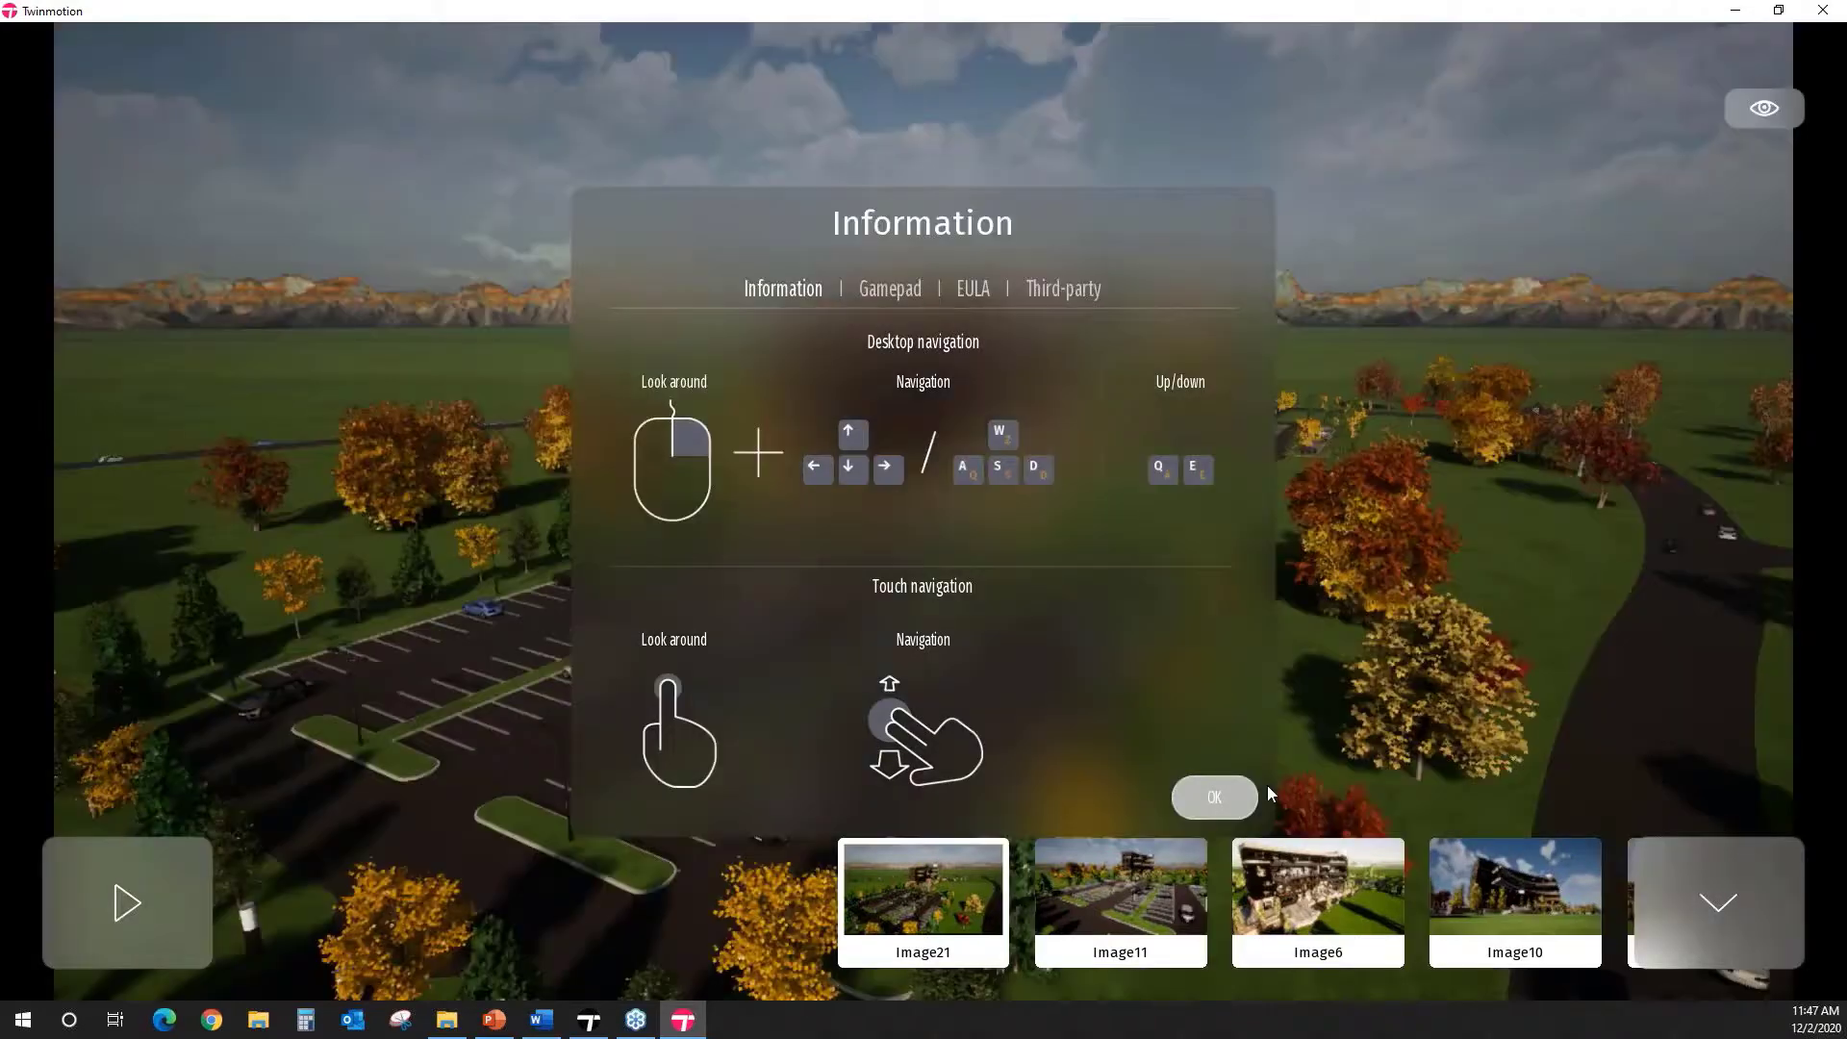
left_click(1214, 797)
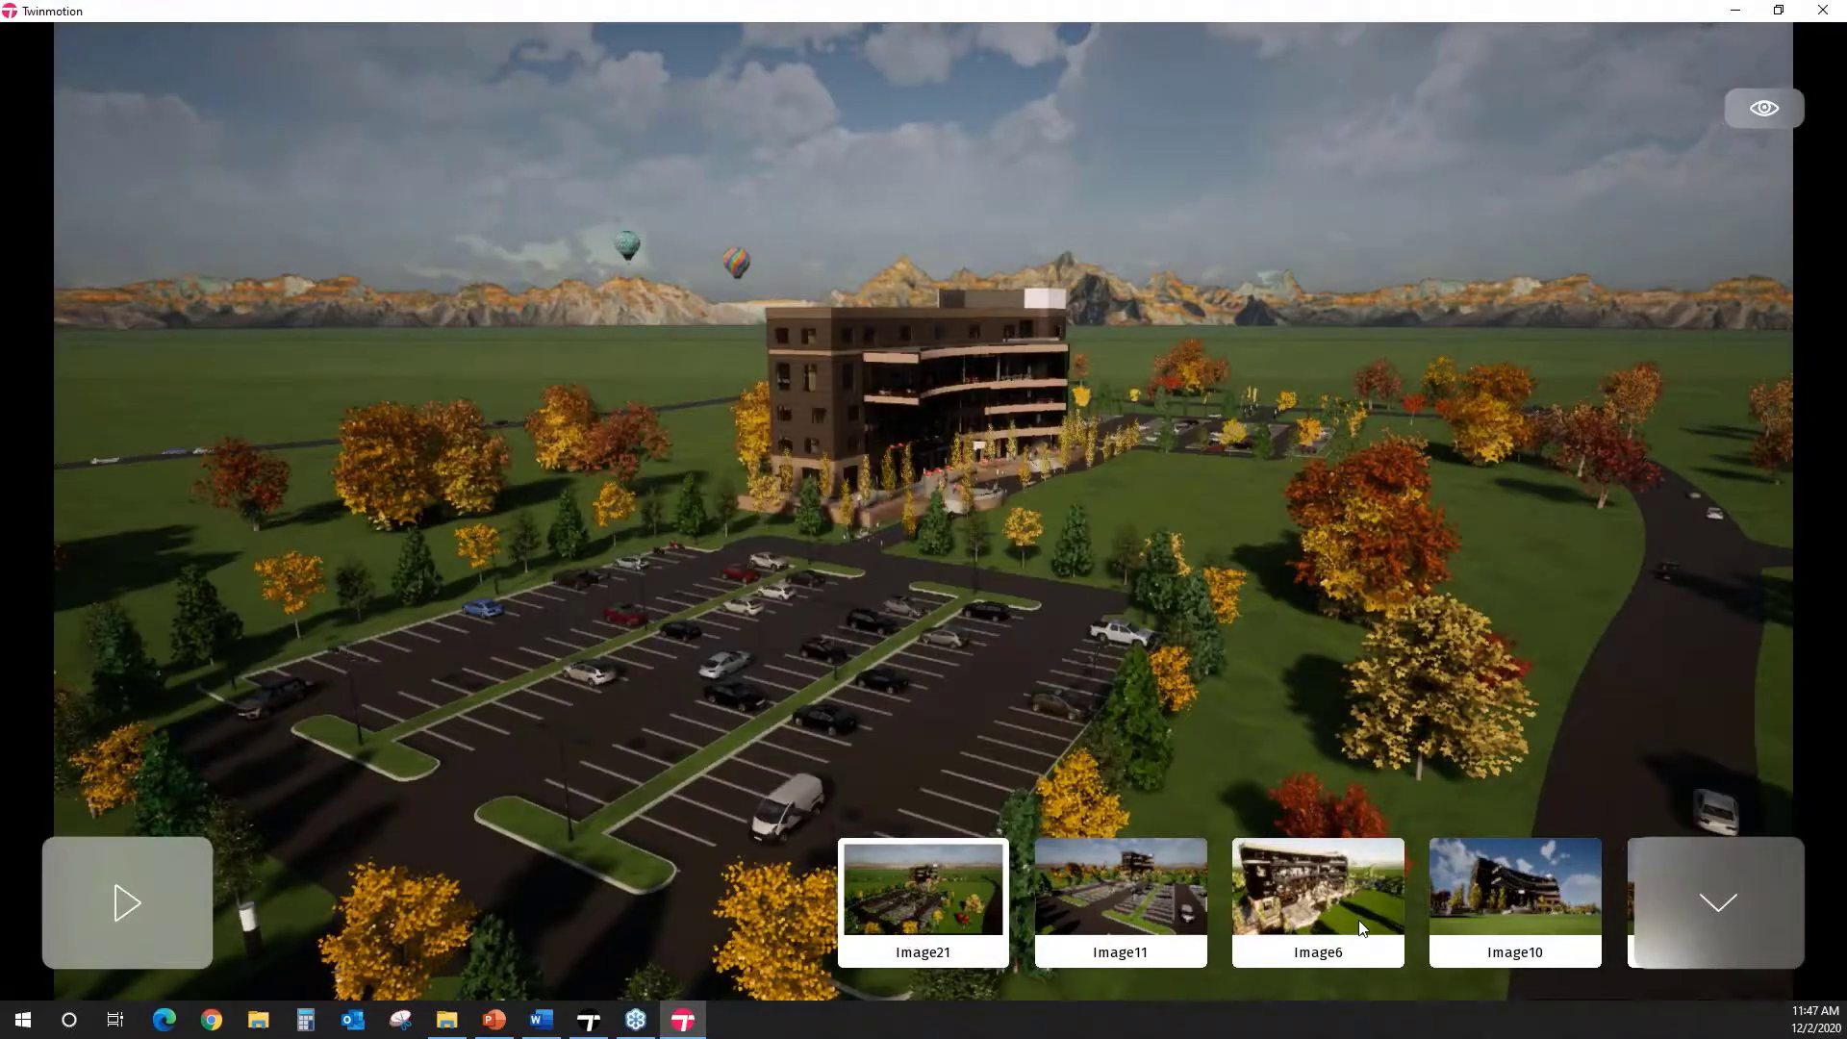
Step: Step through the presentation's saved views from Image11 and Image6 past the night scenes Image8 and Image5 to Image15
left_click(1121, 908)
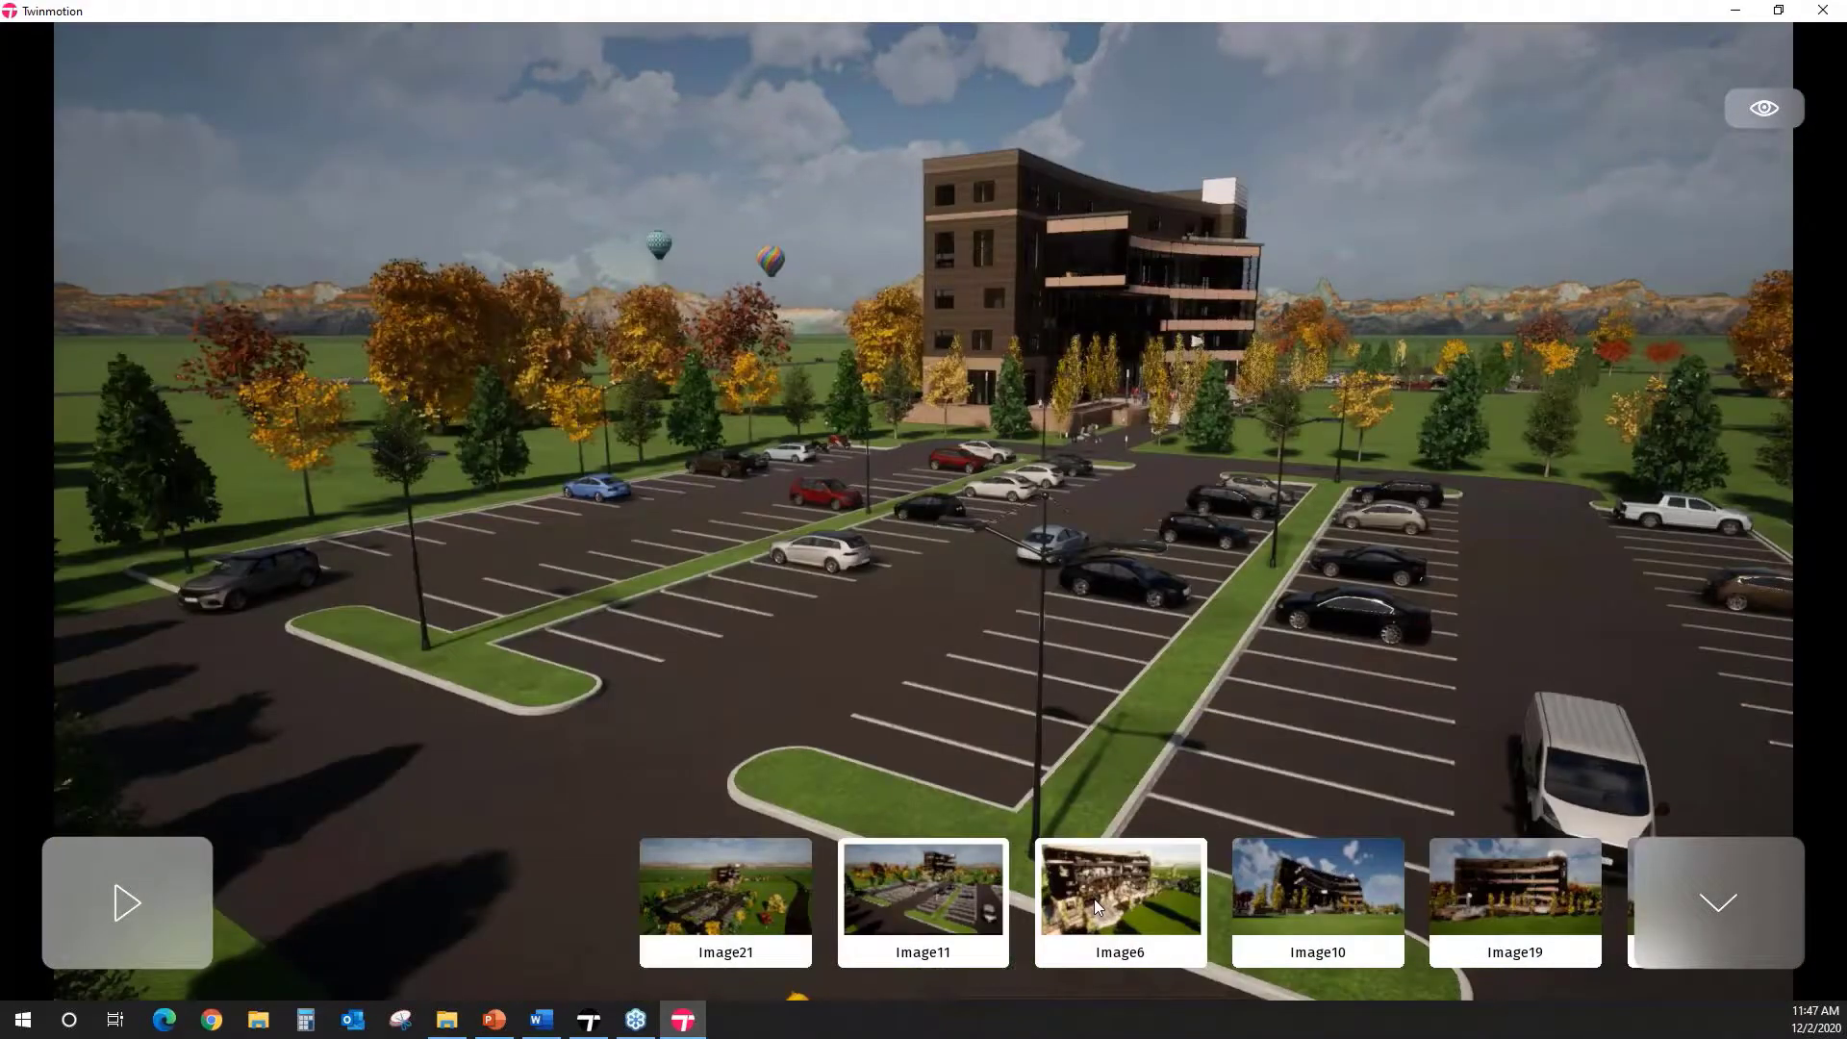
left_click(1093, 898)
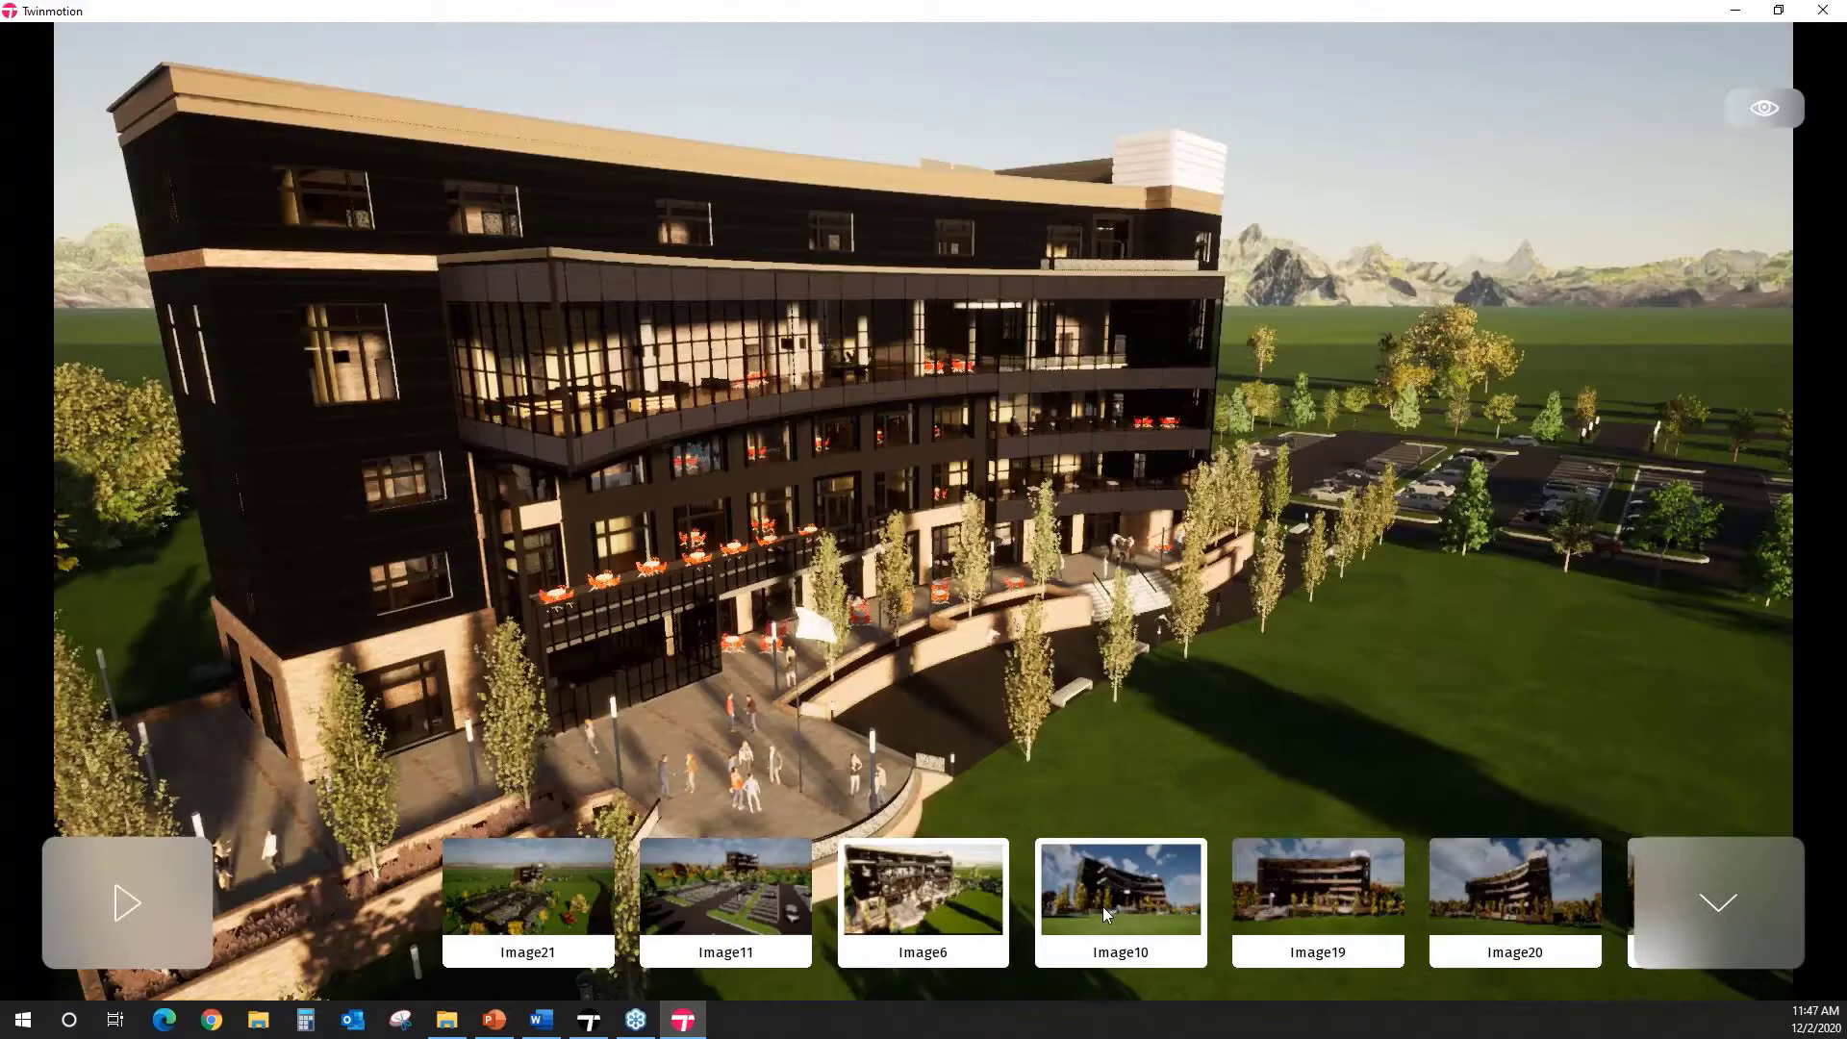
left_click(1103, 907)
left_click(1323, 895)
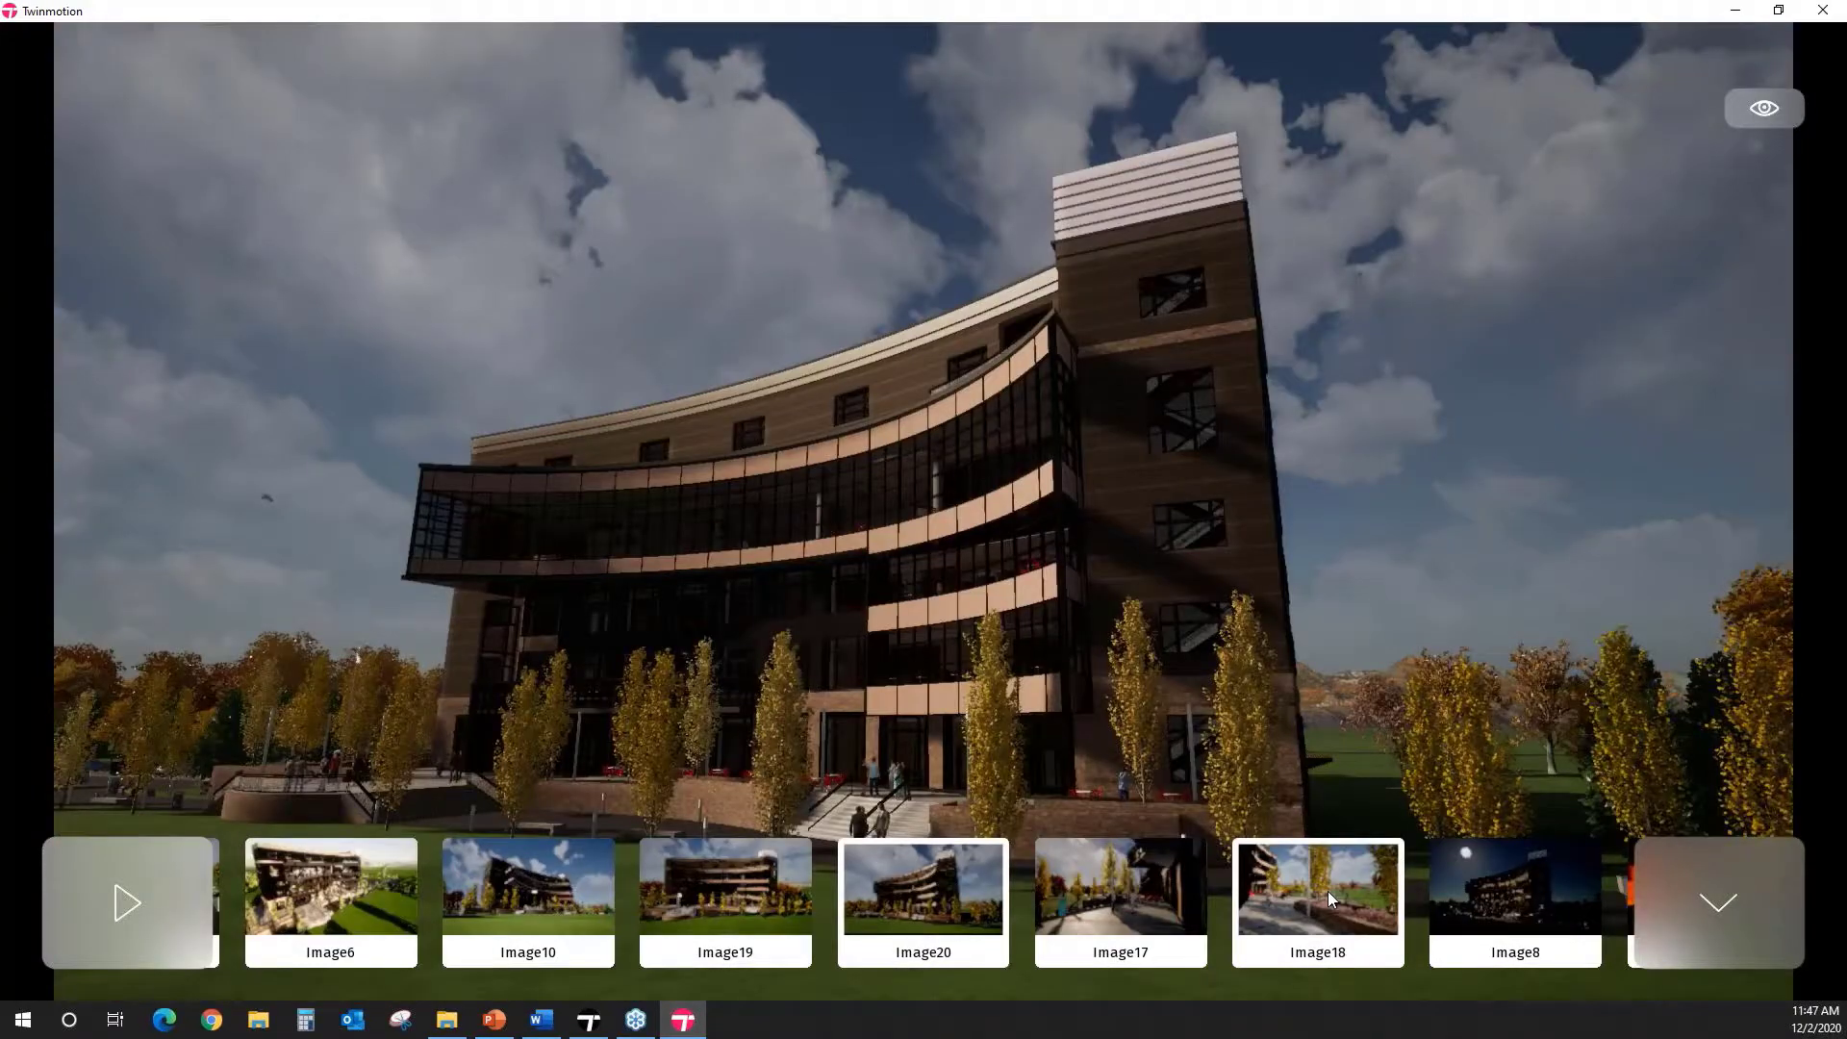
left_click(1327, 891)
left_click(1152, 899)
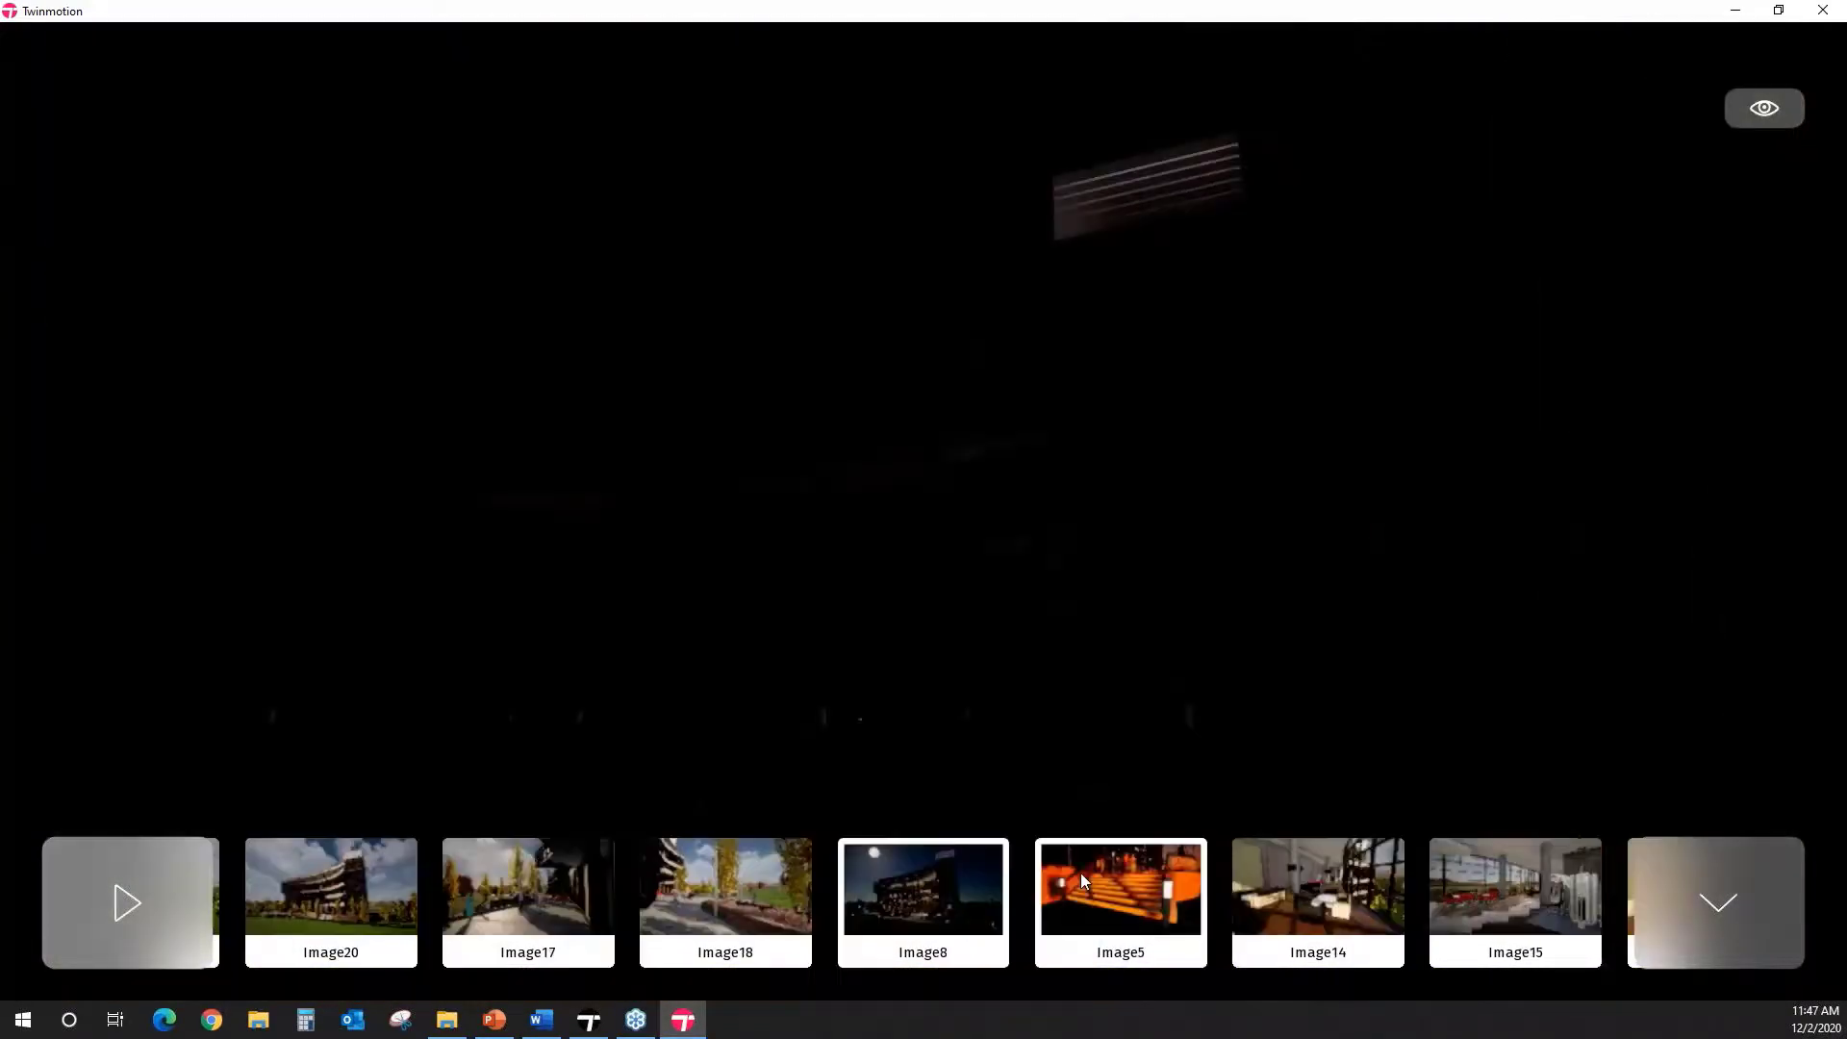
left_click(1082, 873)
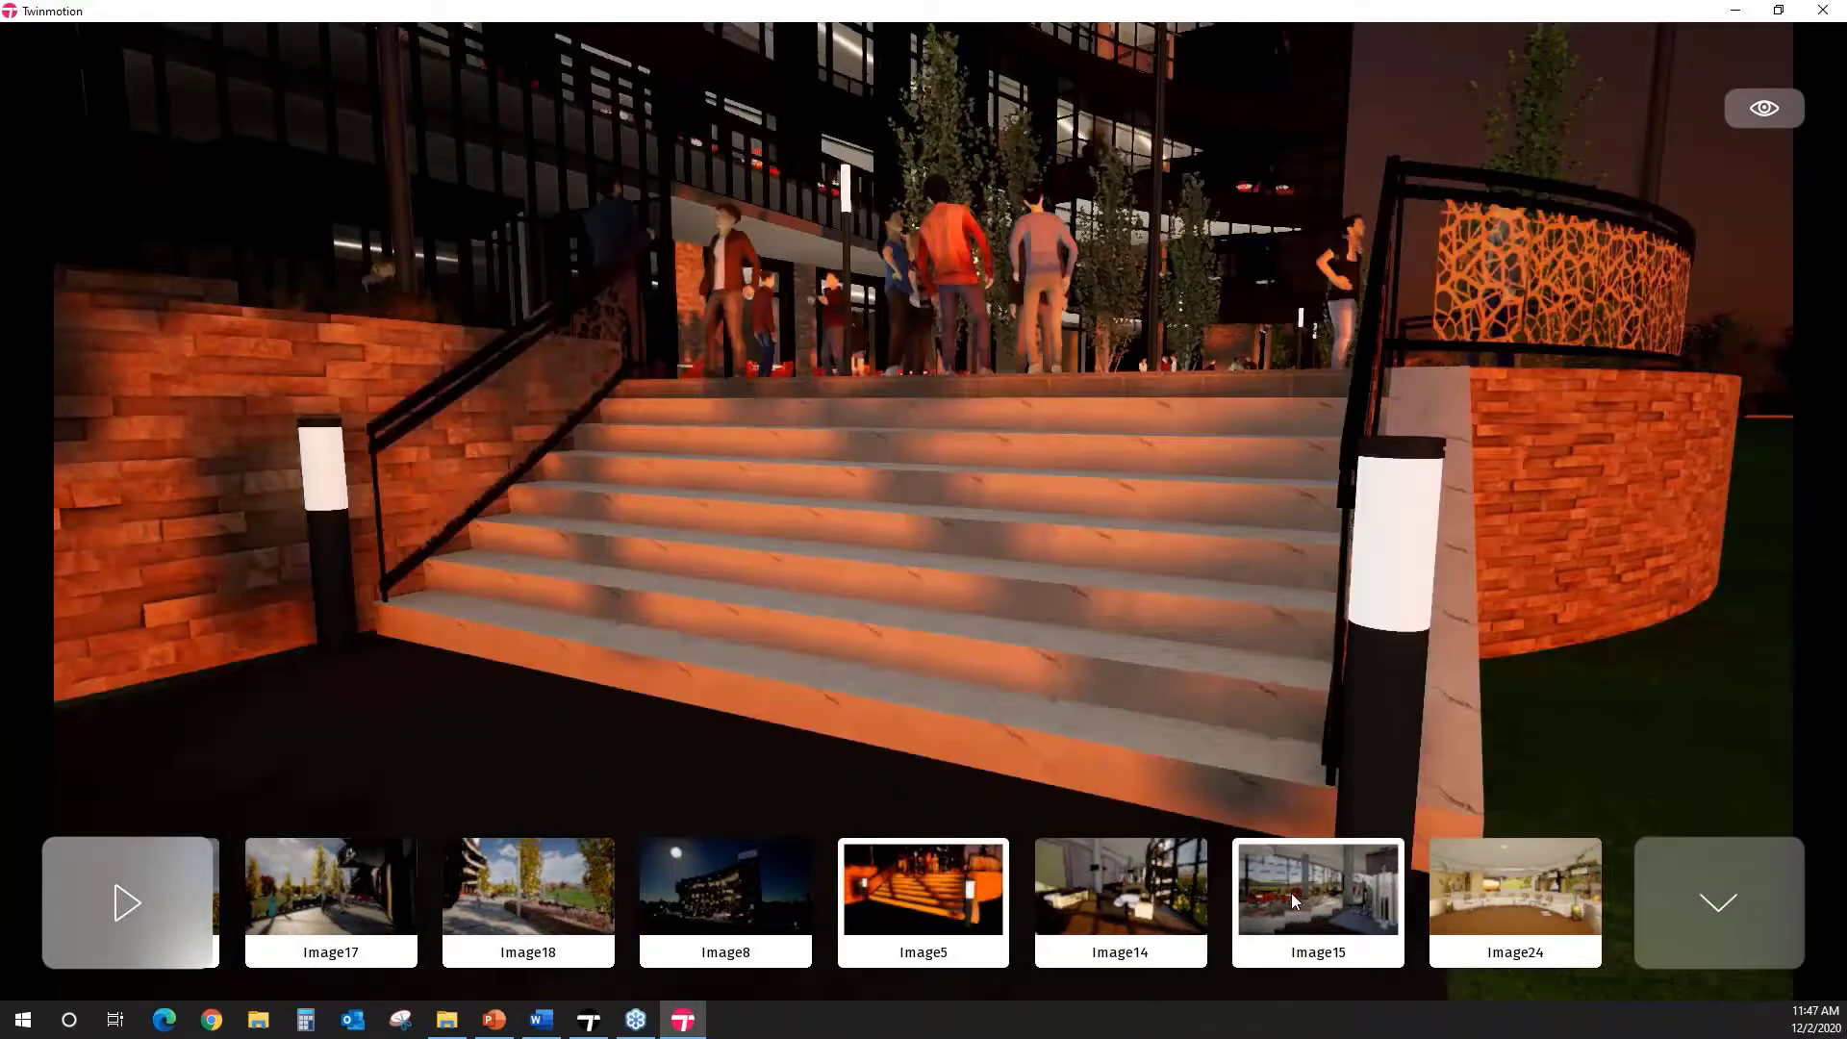
left_click(1291, 893)
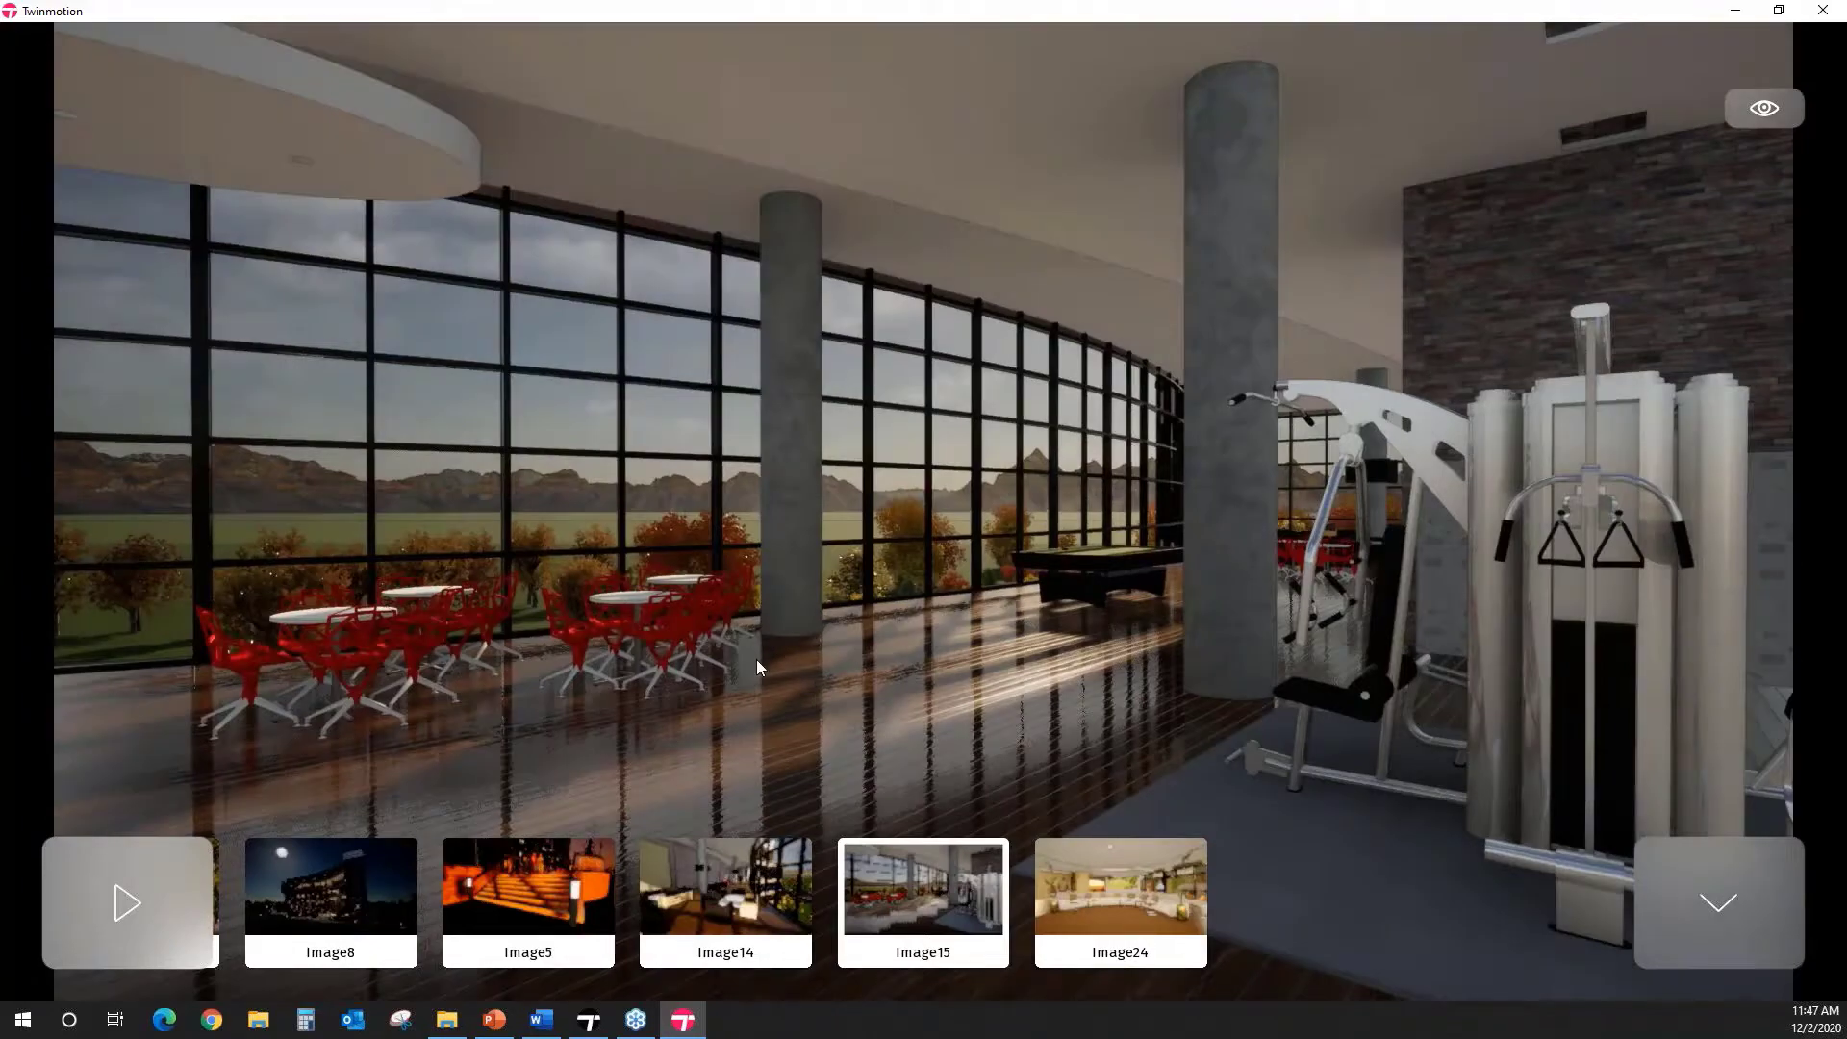
Step: Navigate freely from the Image15 gym interior out of the building and look back at its curved glass facade
key("a")
key("w")
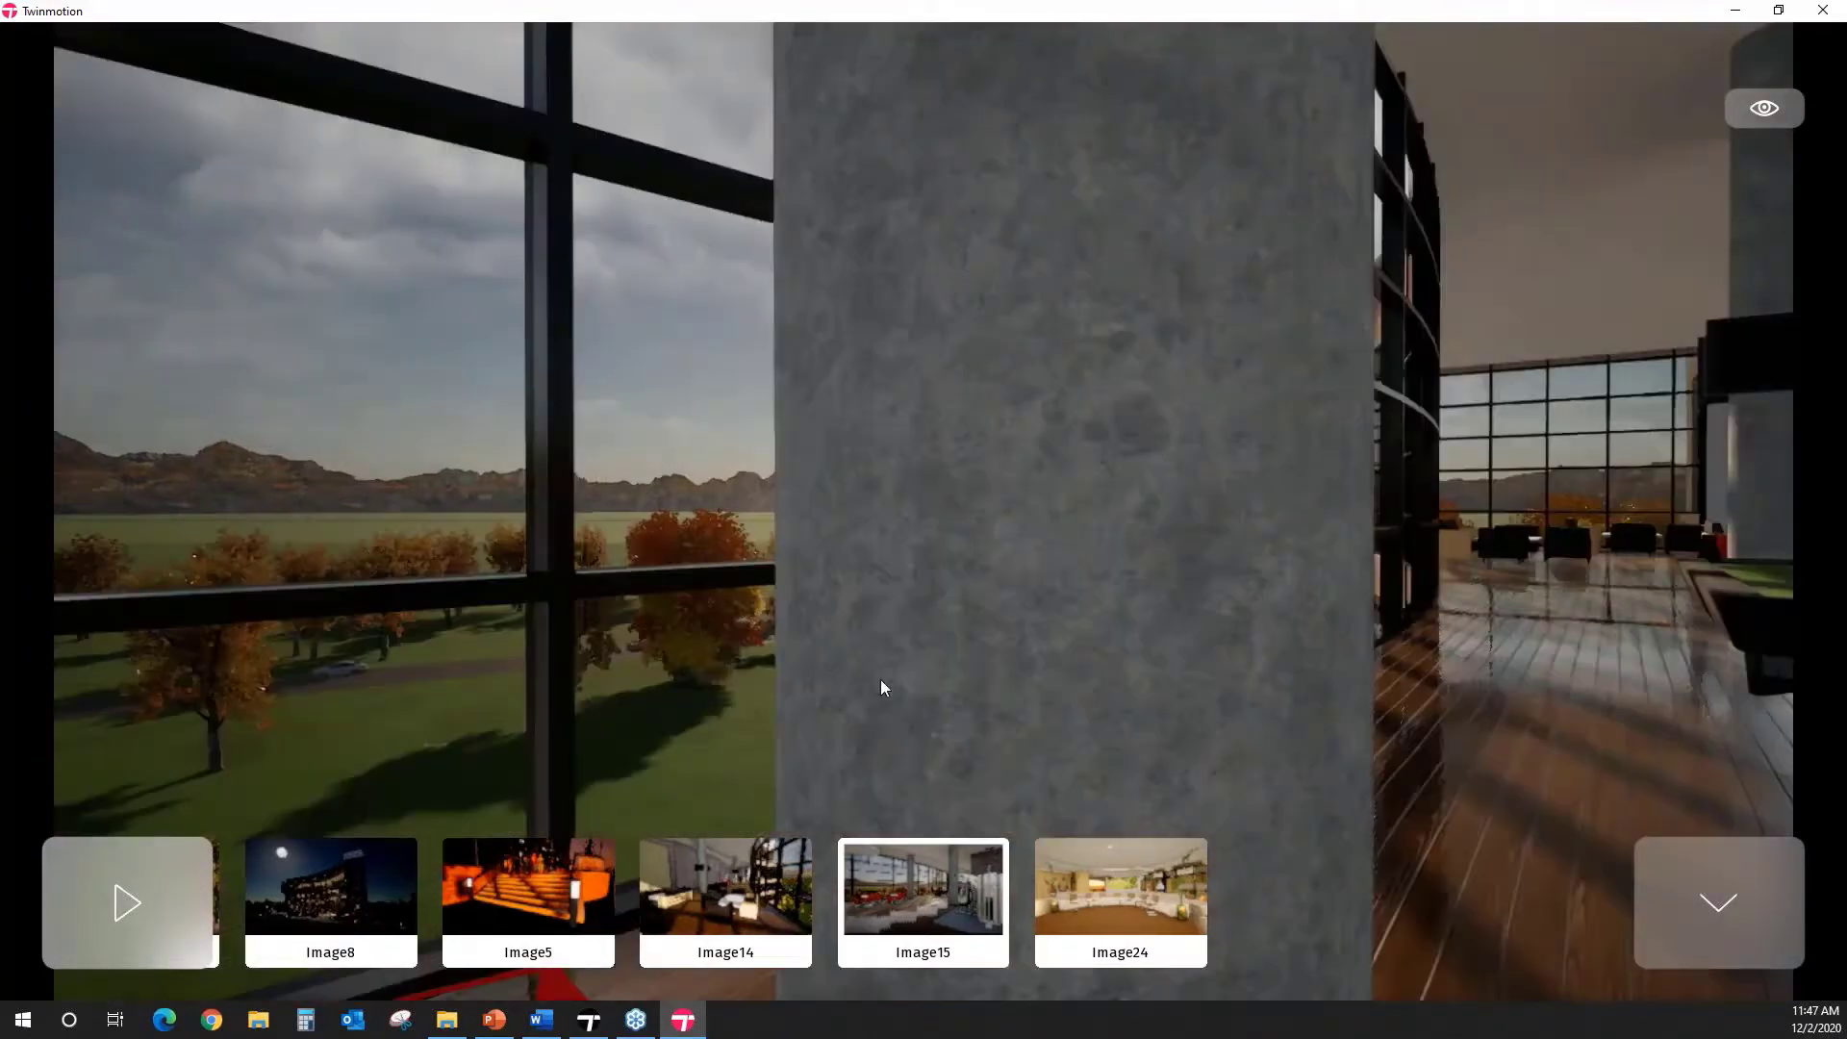
key("s")
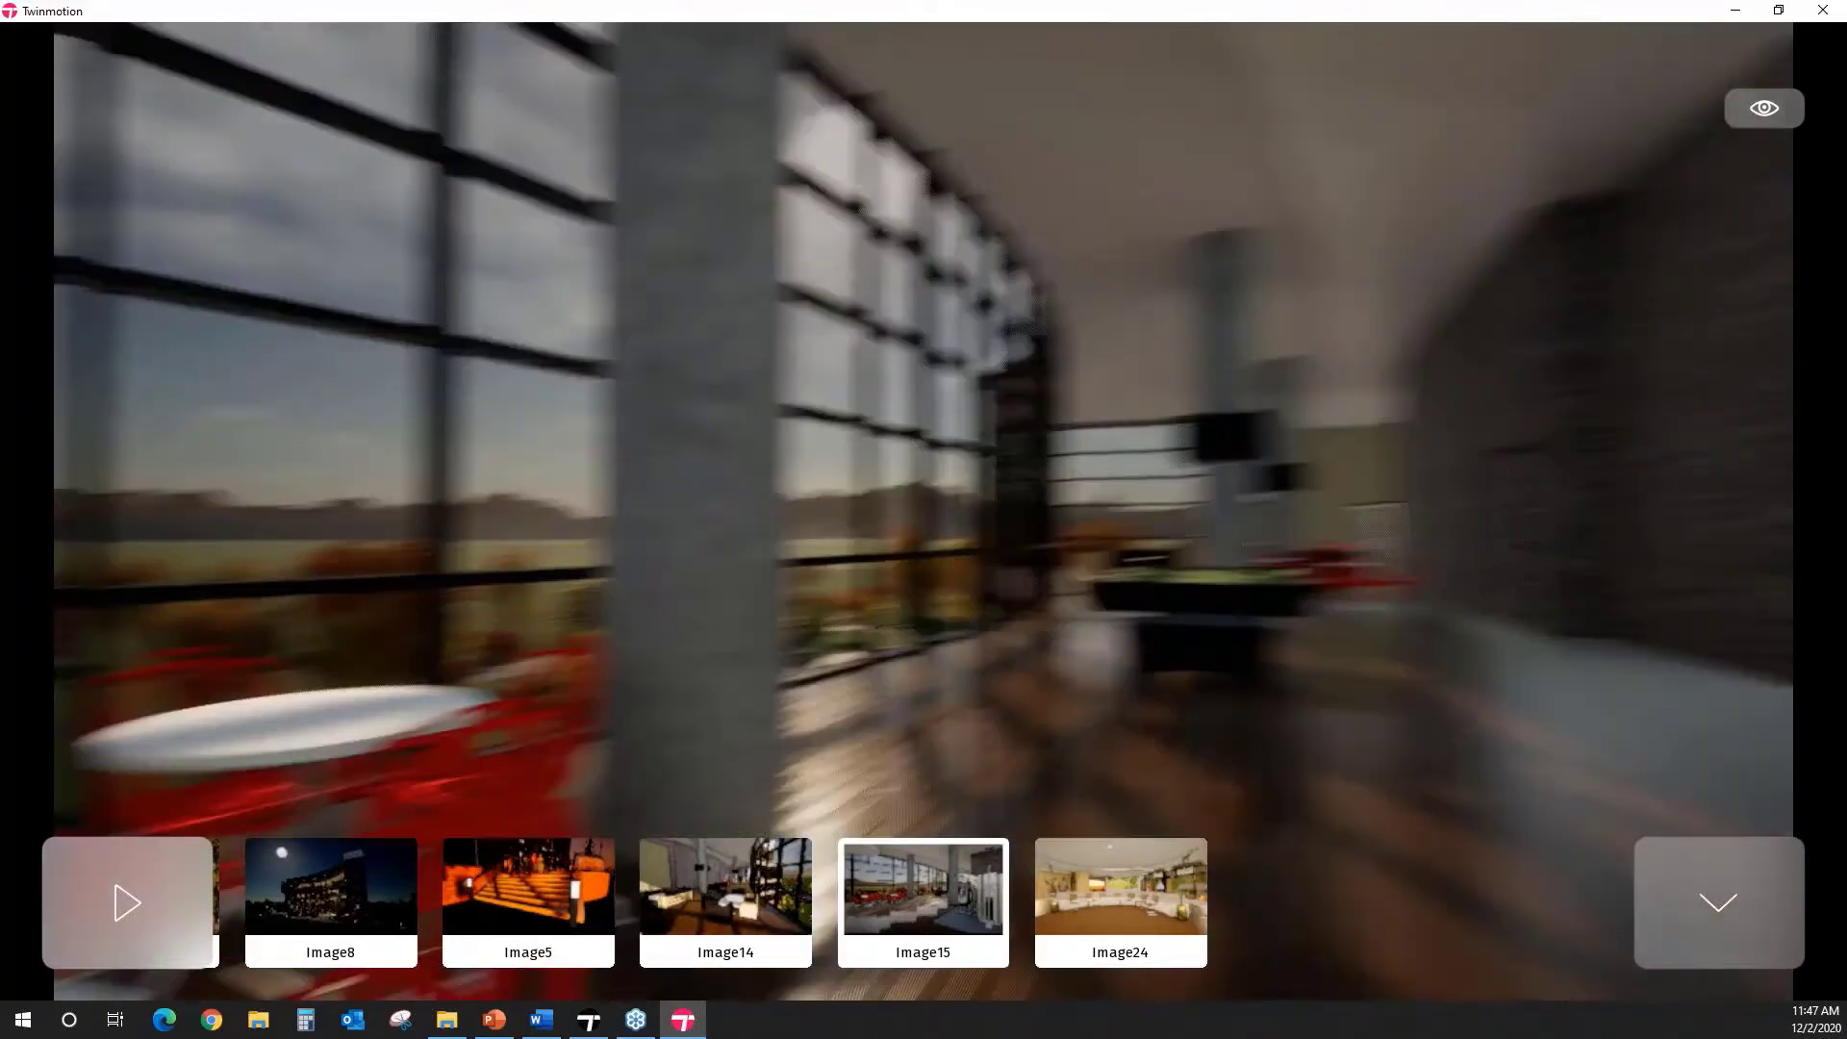
right_click_drag(924, 519, 1155, 491)
right_click_drag(521, 656, 529, 717)
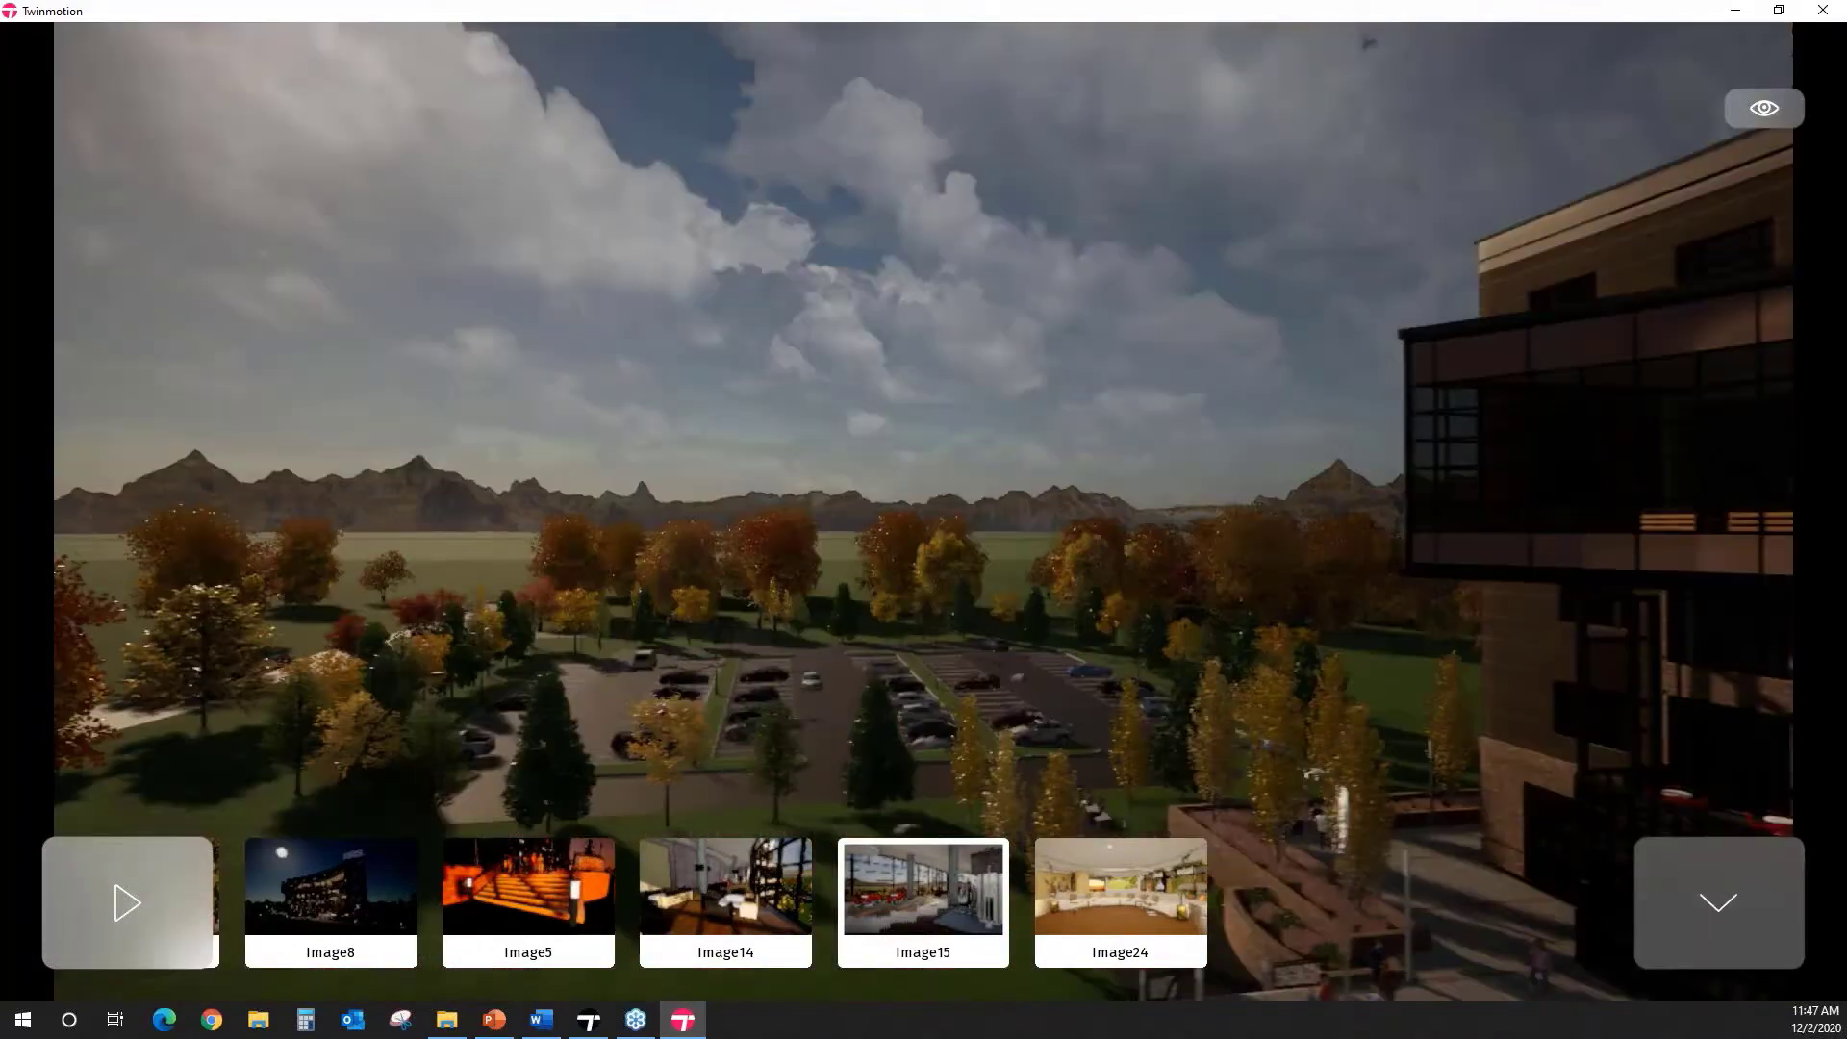
key("a")
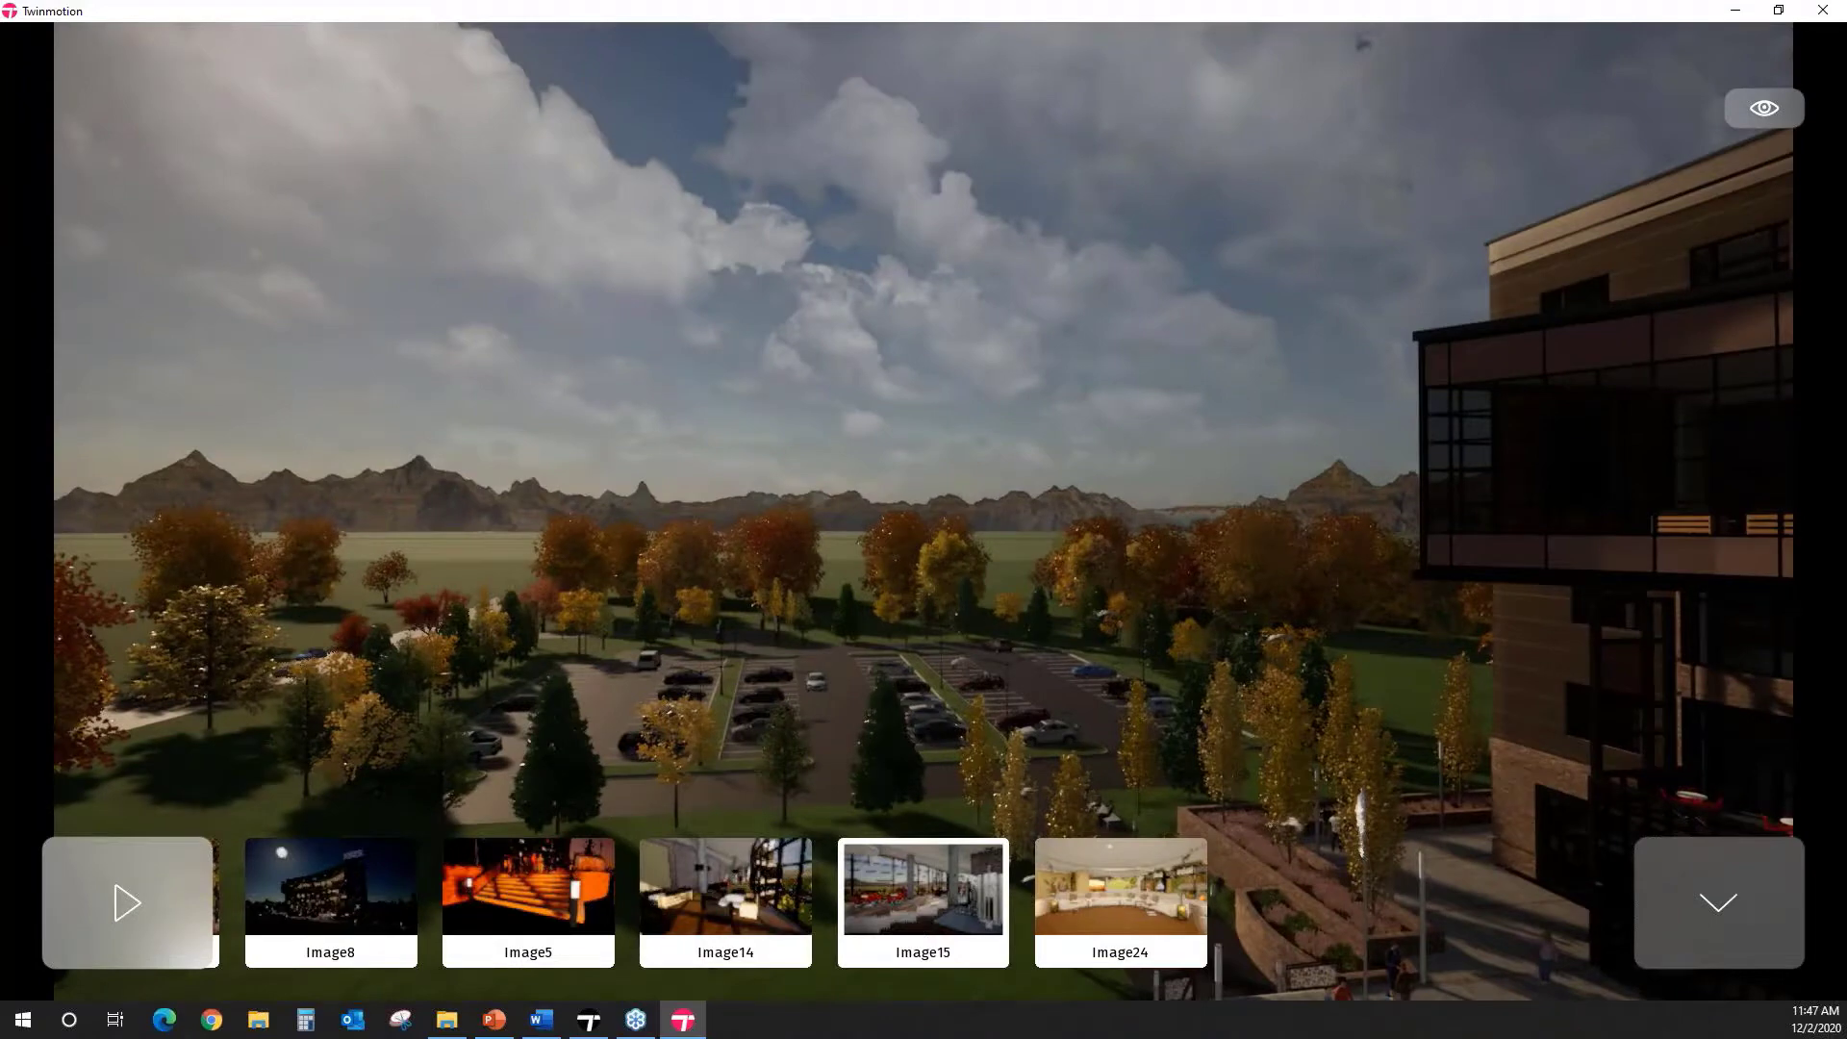
right_click_drag(440, 514, 825, 535)
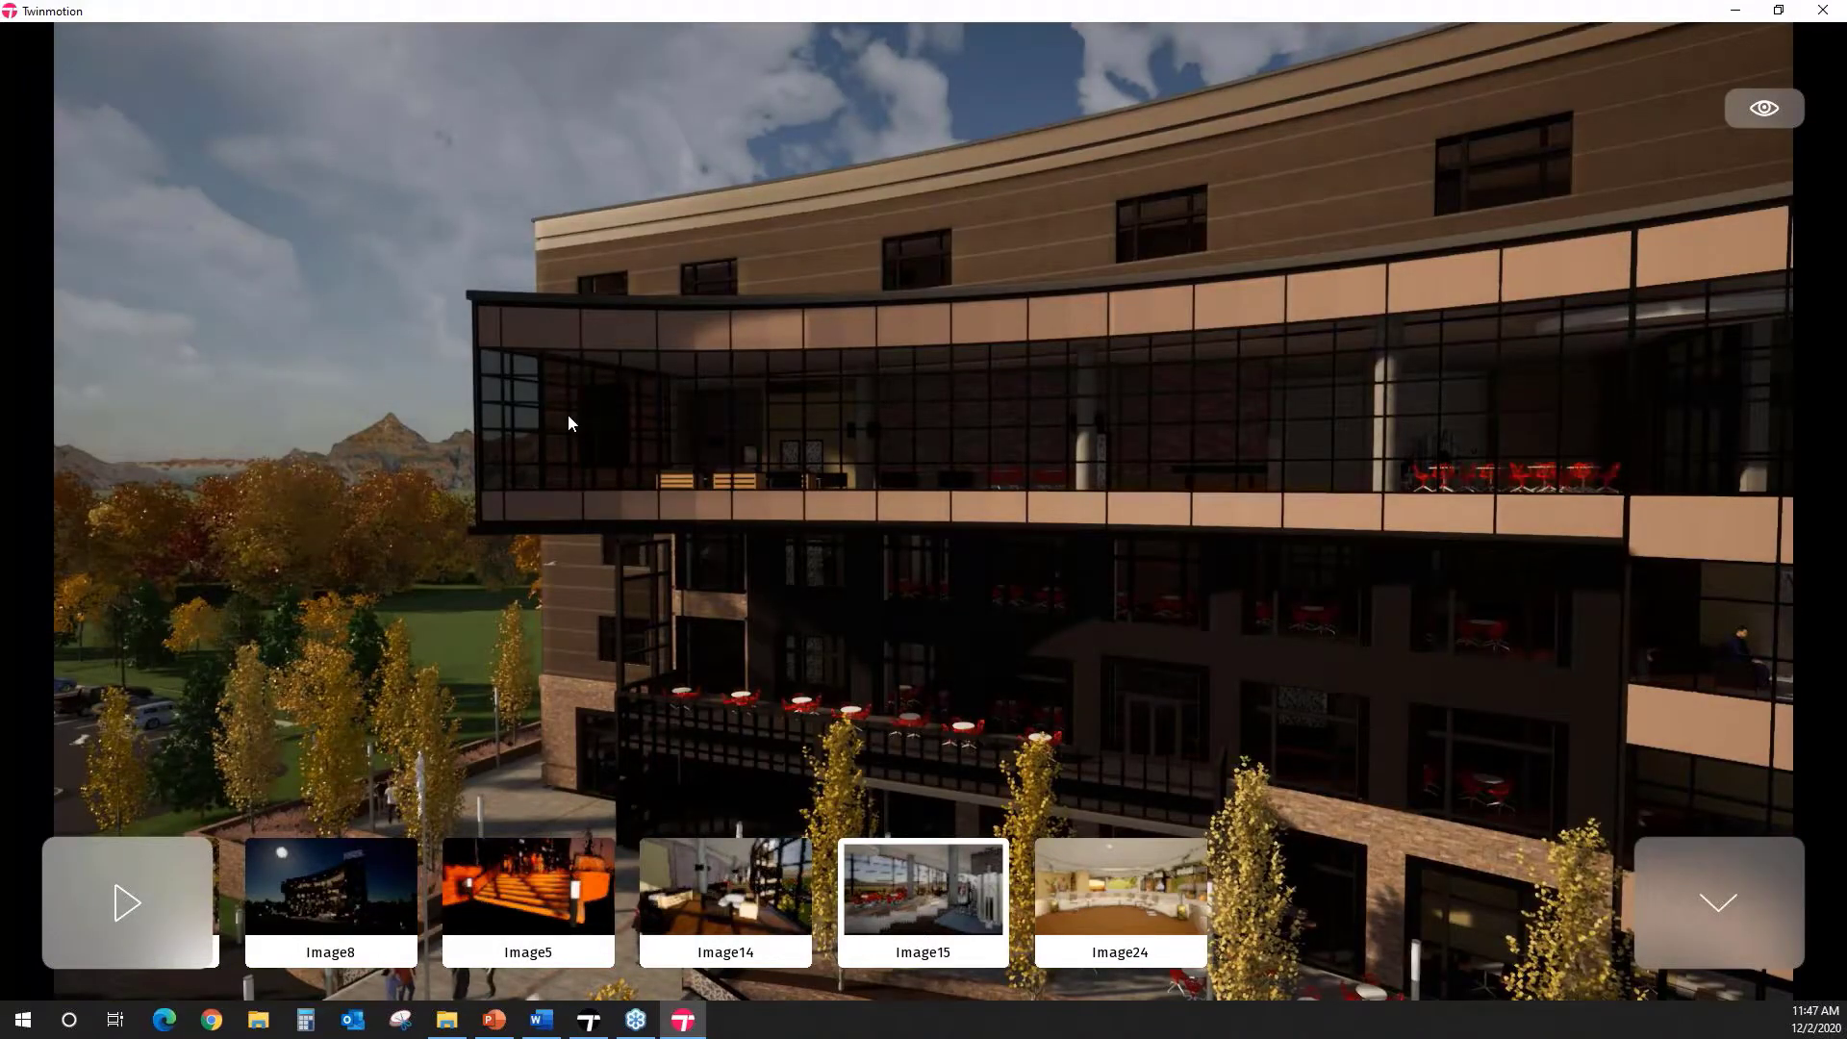
Step: Open the presentation's view options
left_click(1765, 108)
left_click(1764, 108)
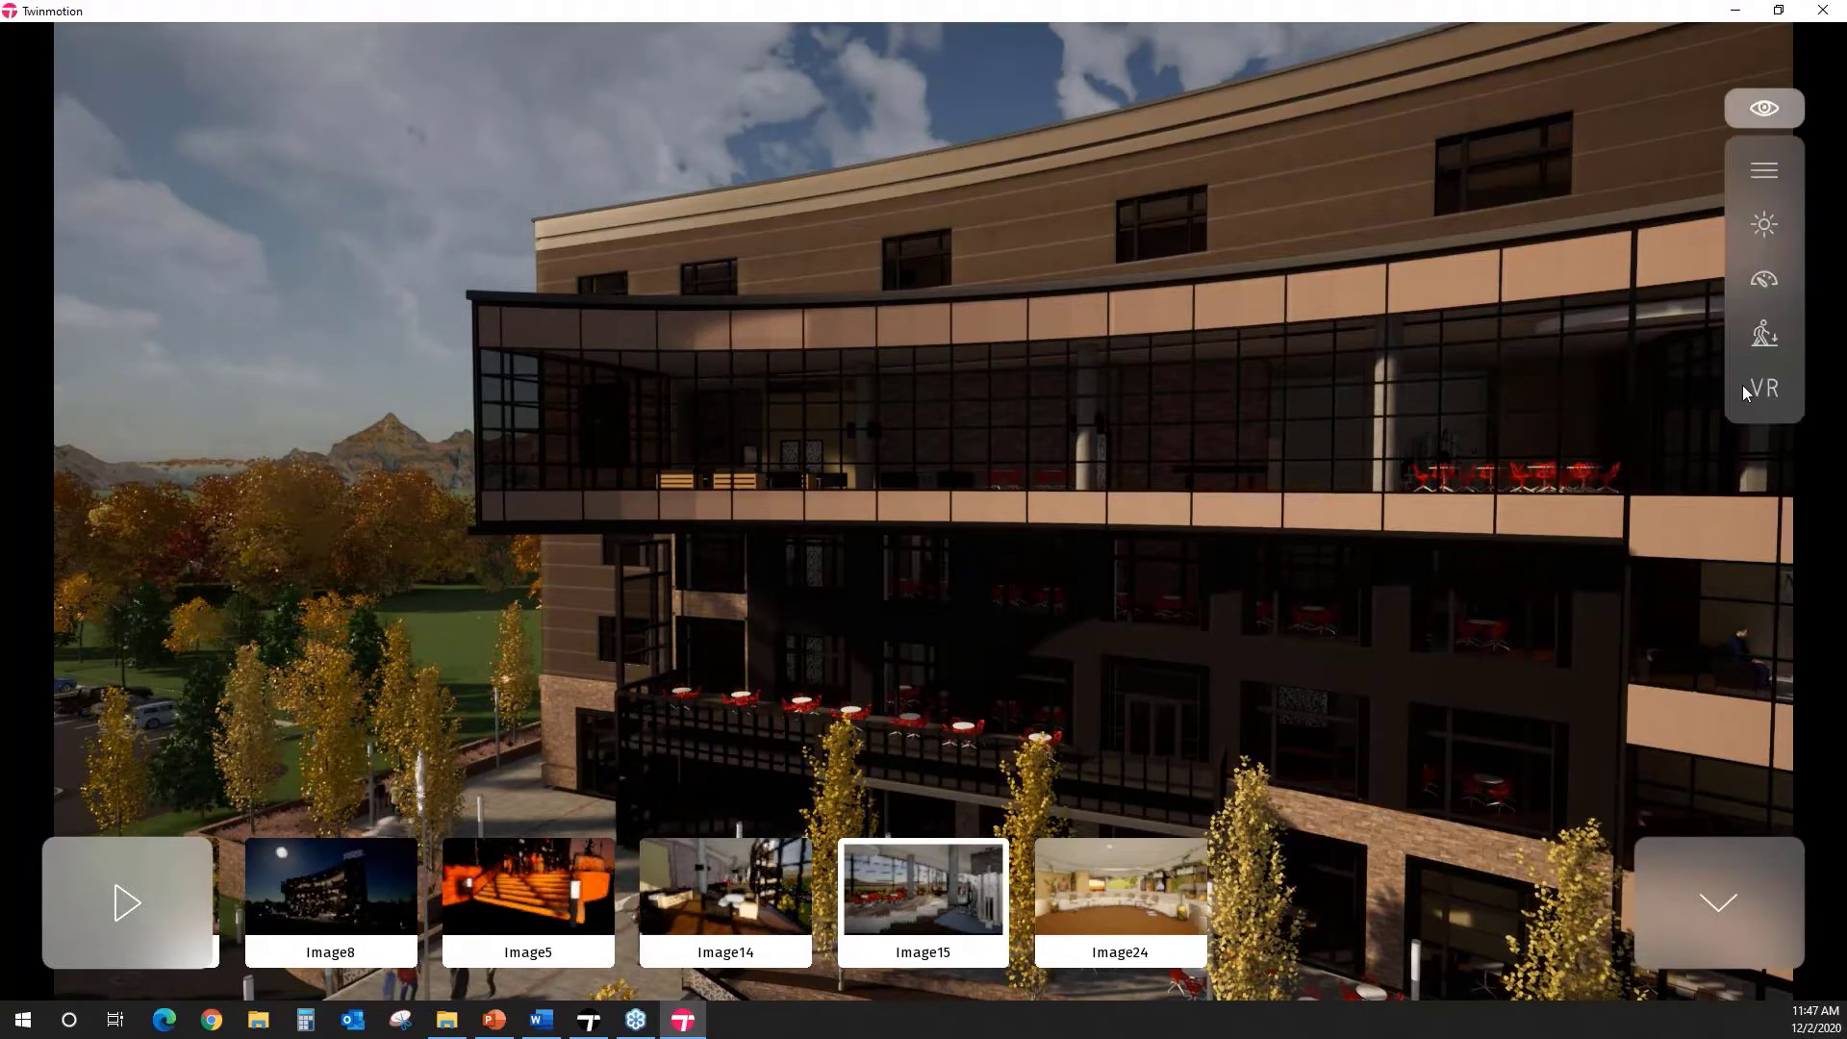